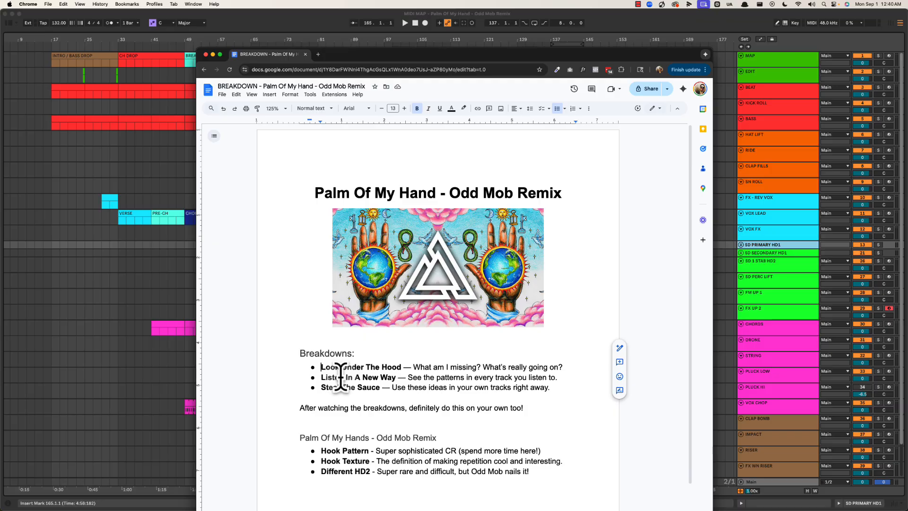
Highlight the phrase "Listen In A New Way" in the Breakdowns list.
click(340, 377)
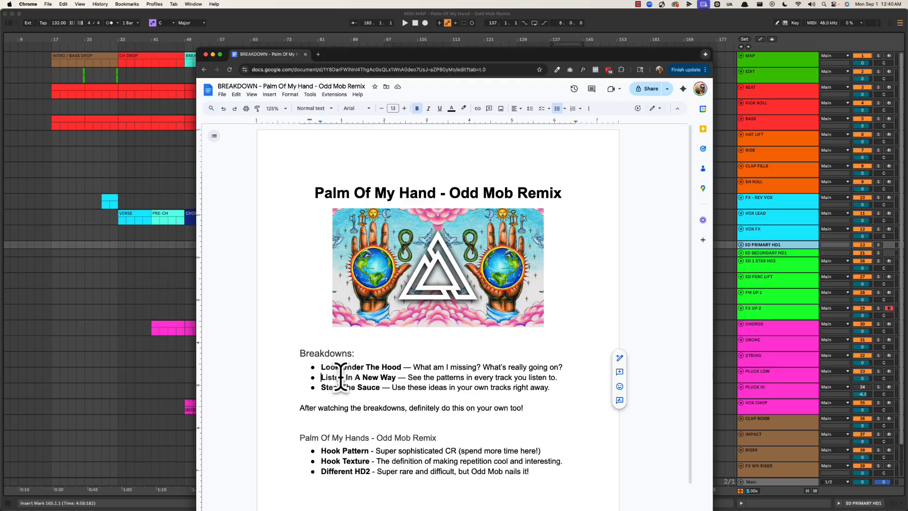
key(shift+alt+Right)
key(shift+alt+Right)
key(shift+alt+Right)
key(shift+alt+Right)
key(shift+alt+Right)
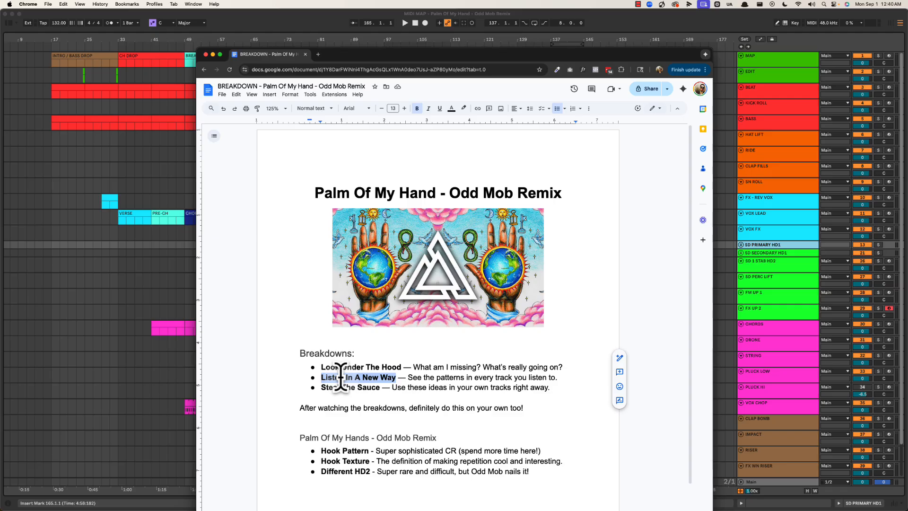
Highlight the bold phrase of the third bullet in the Breakdowns list.
key(Left)
key(Down)
key(alt+shift+Right)
key(alt+shift+Right)
key(alt+shift+Right)
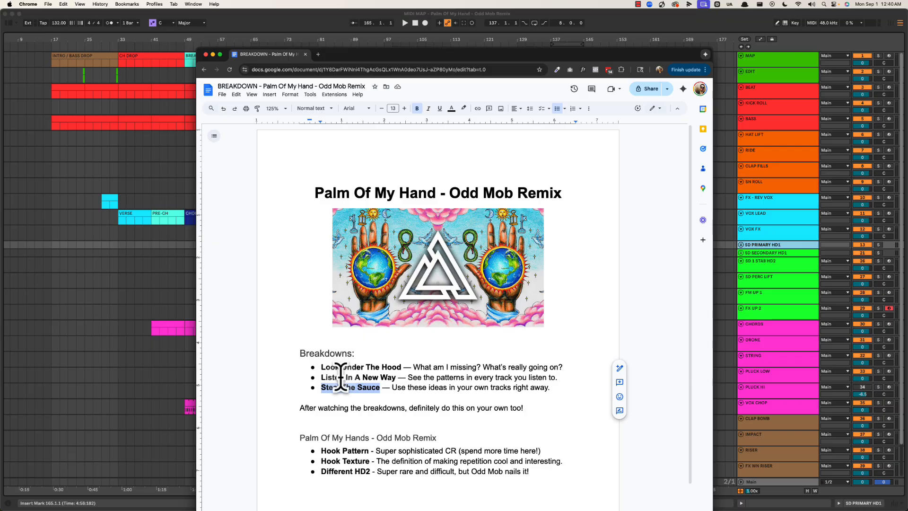
Highlight the sentence "After watching the breakdowns, definitely do this on your own too!".
key(Down)
key(Down)
key(super+Left)
key(super+shift+Right)
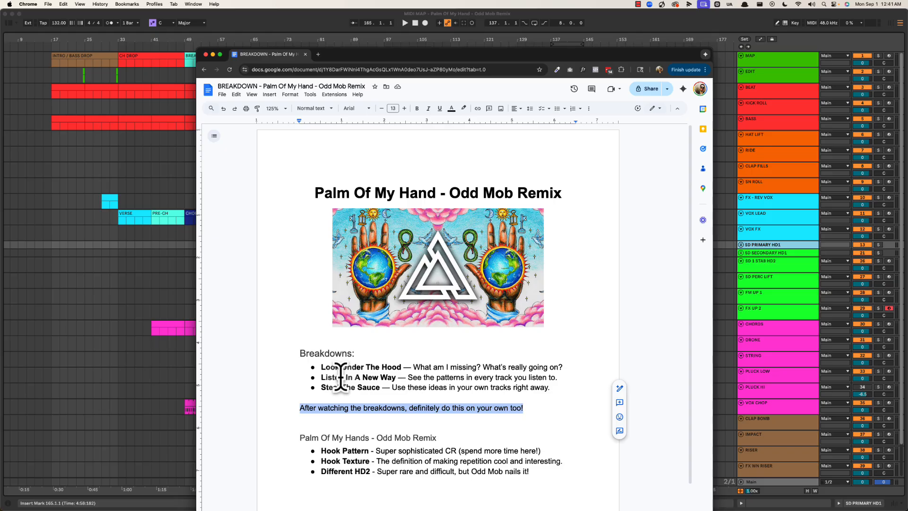
Highlight the heading "Palm Of My Hands - Odd Mob Remix" and the words "Hook Pattern" in the list beneath it.
key(Left)
key(Down)
key(Down)
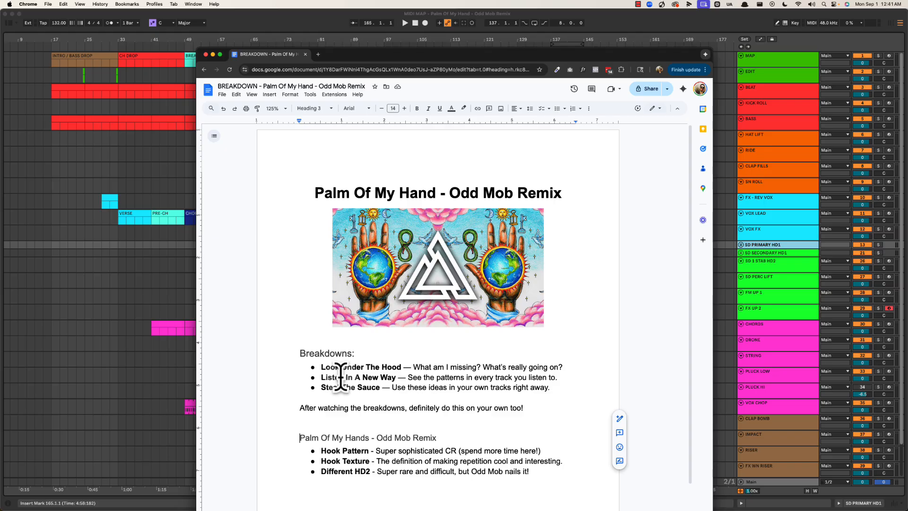
key(shift+End)
key(Down)
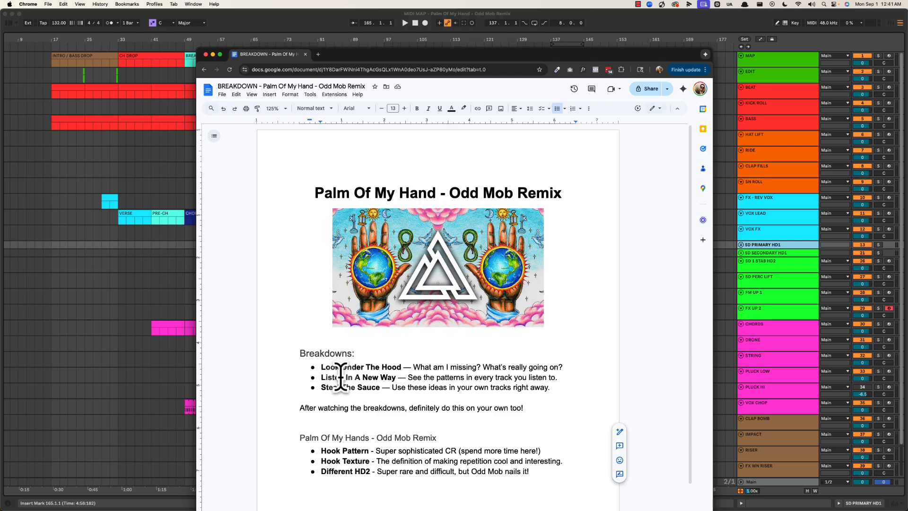
key(super+Left)
key(alt+shift+Right)
key(alt+shift+Right)
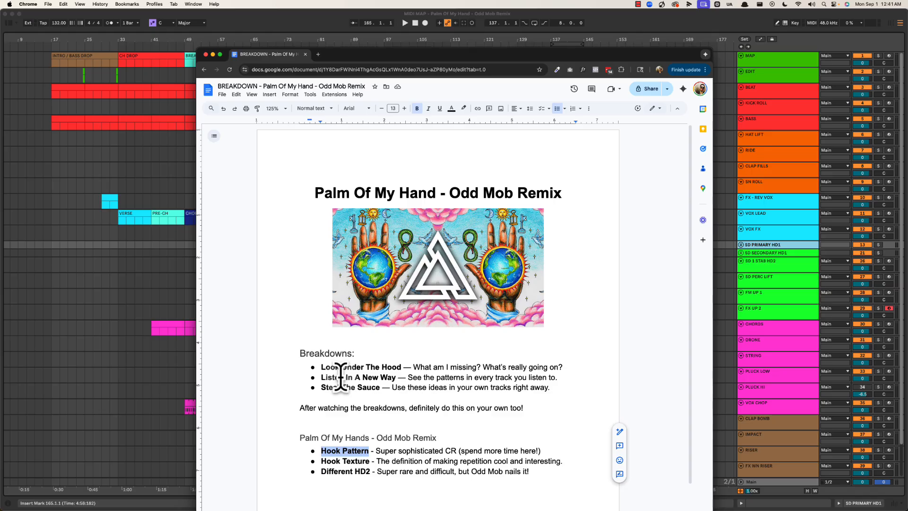
Highlight the words "spend more time here!" at the end of the Hook Pattern bullet.
key(super+Right)
key(Left)
key(Left)
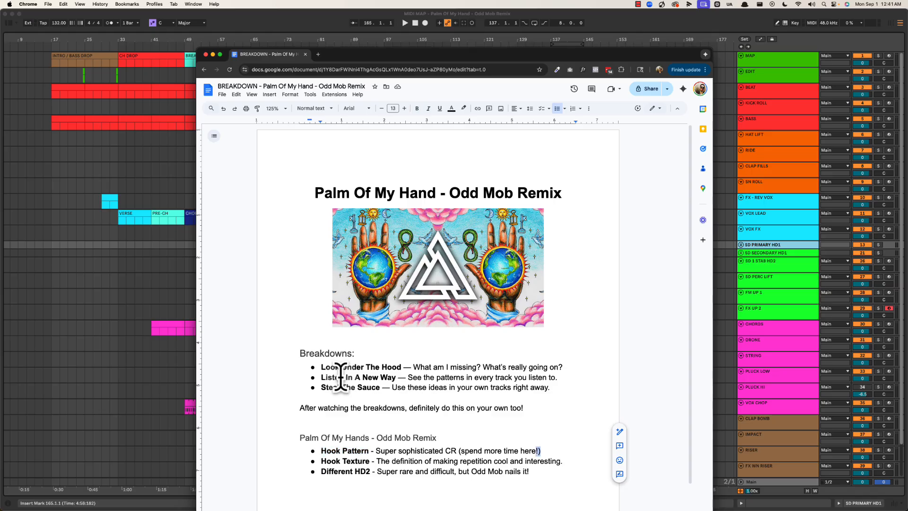
key(alt+shift+Left)
key(alt+shift+Left)
key(alt+shift+Left)
key(alt+shift+Left)
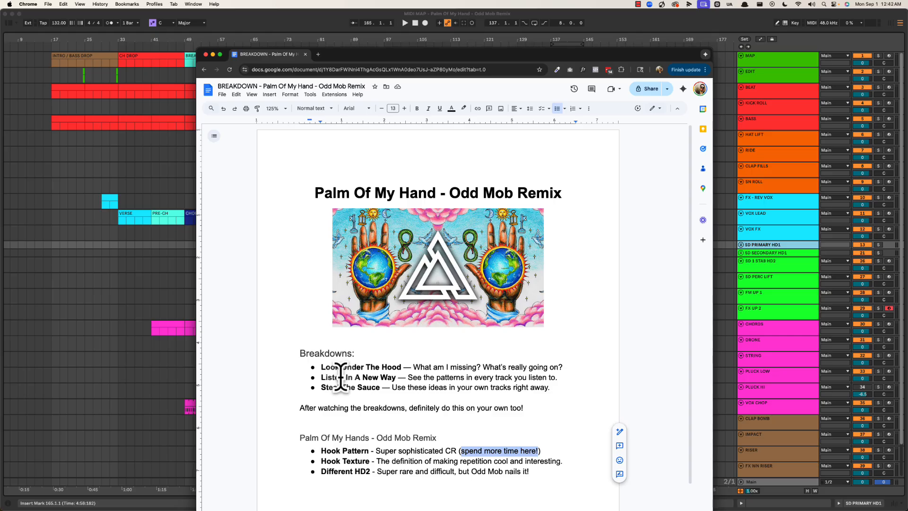
Highlight the whole Hook Texture bullet about making repetition cool and interesting.
key(Right)
key(Down)
key(super+Right)
key(super+shift+Left)
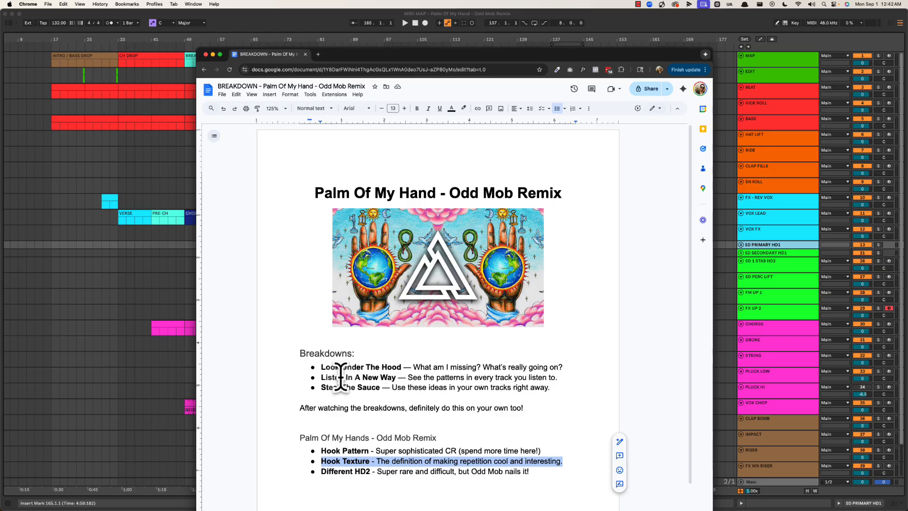
Highlight the Hook Texture label and the full Different HD2 bullet below it.
key(Left)
key(alt+shift+Right)
key(alt+shift+Right)
key(Left)
key(Down)
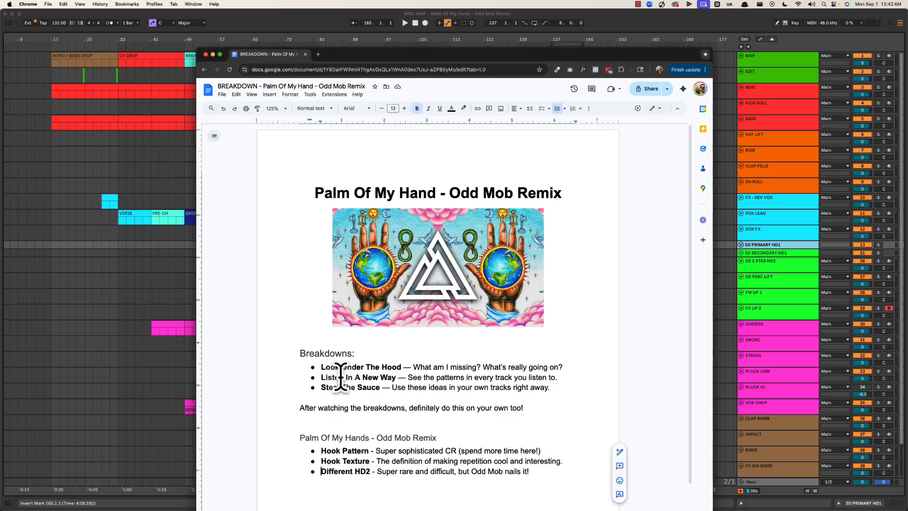
key(shift+super+Right)
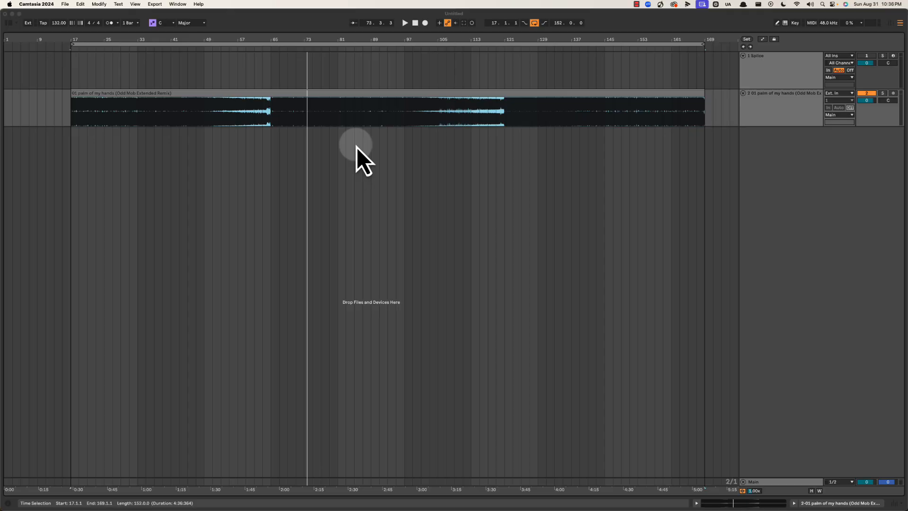
In Ableton Live, play the "palm of my hands" remix clip from its start at bar 17, and stop playback.
click(138, 115)
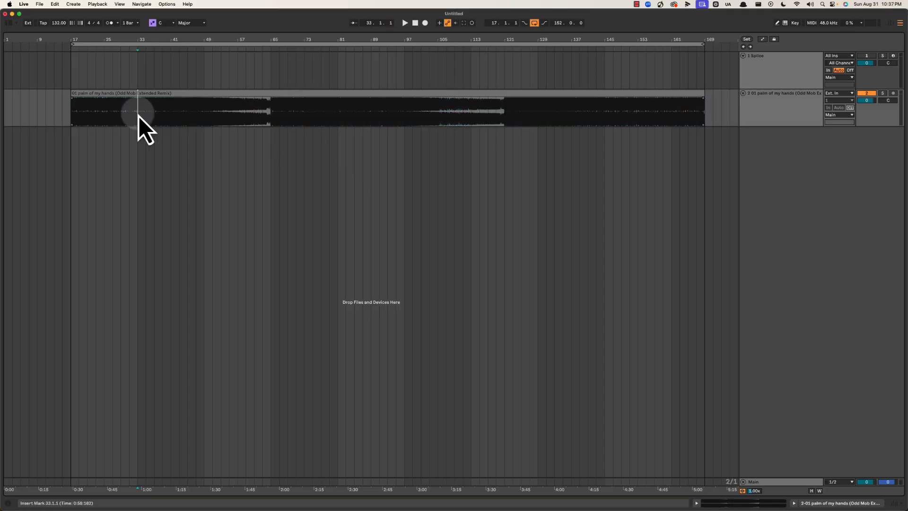
click(150, 92)
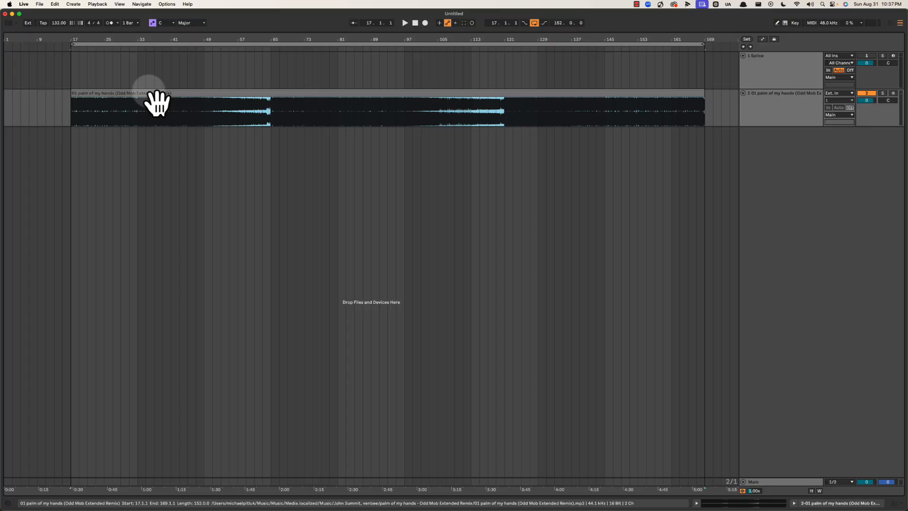
key(space)
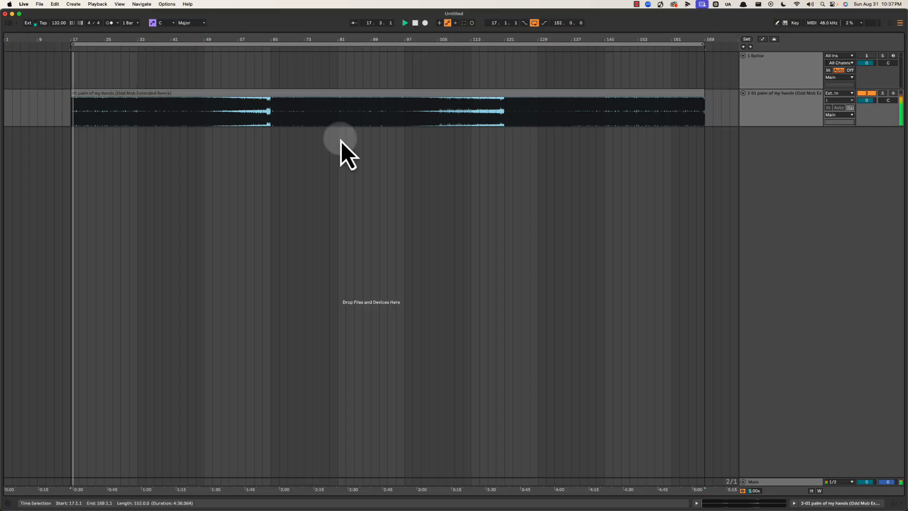
click(764, 104)
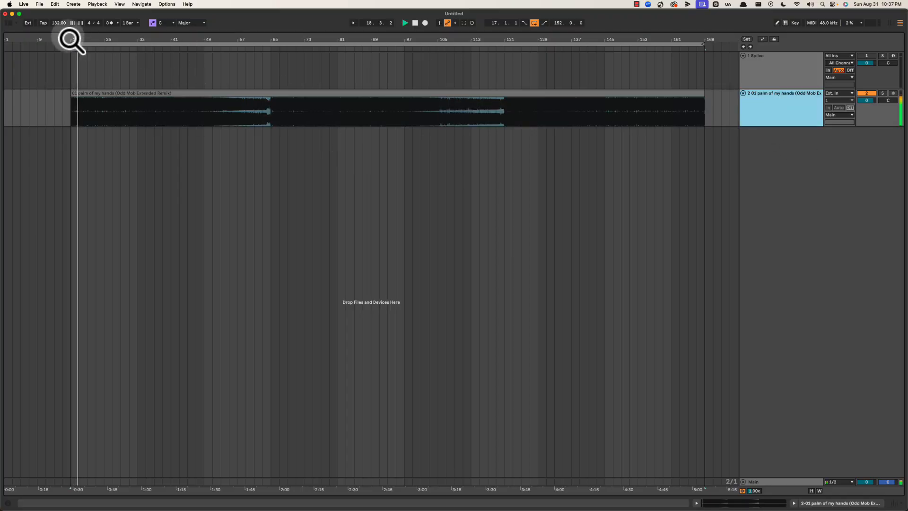
drag(70, 36, 217, 43)
key(space)
Insert two new MIDI tracks below the remix audio track.
key(super+shift+t)
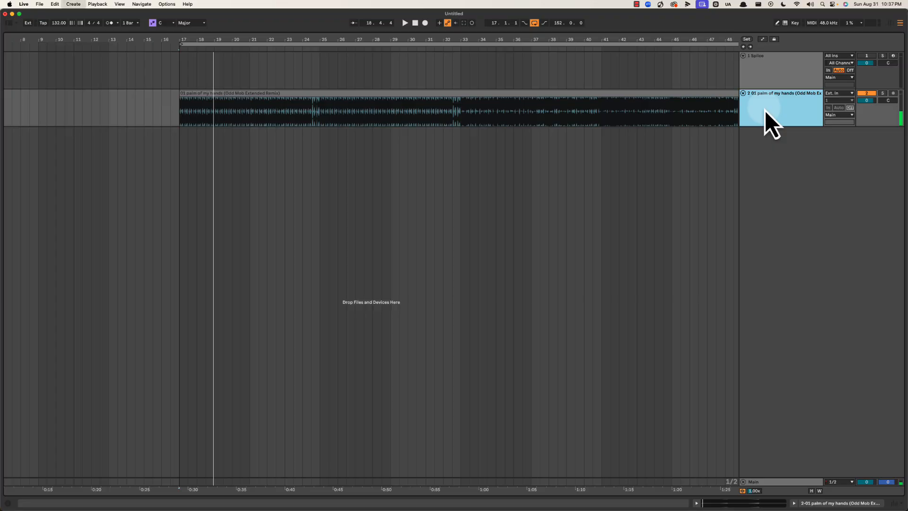
click(800, 161)
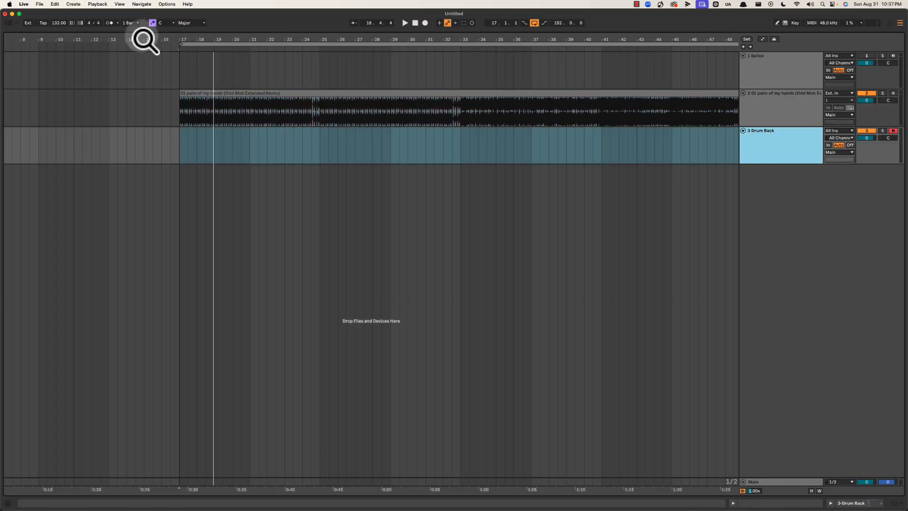
drag(185, 40, 225, 52)
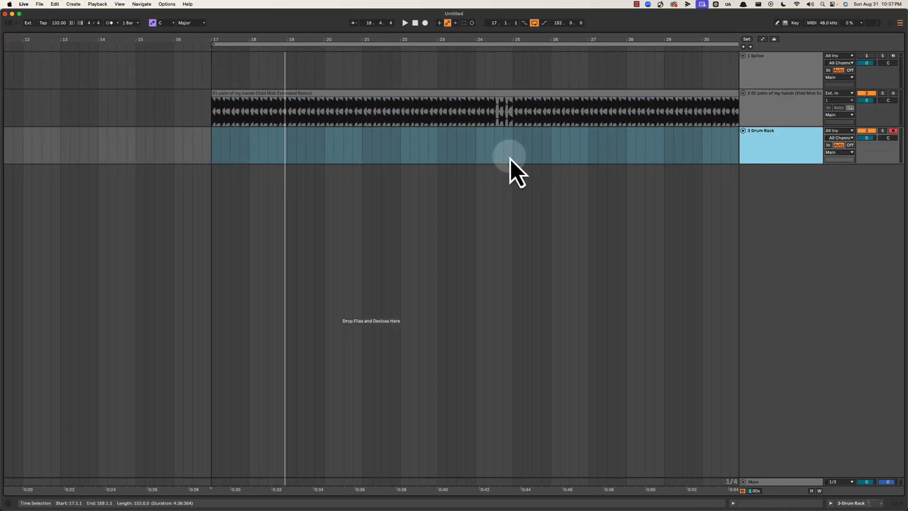
key(super+shift+t)
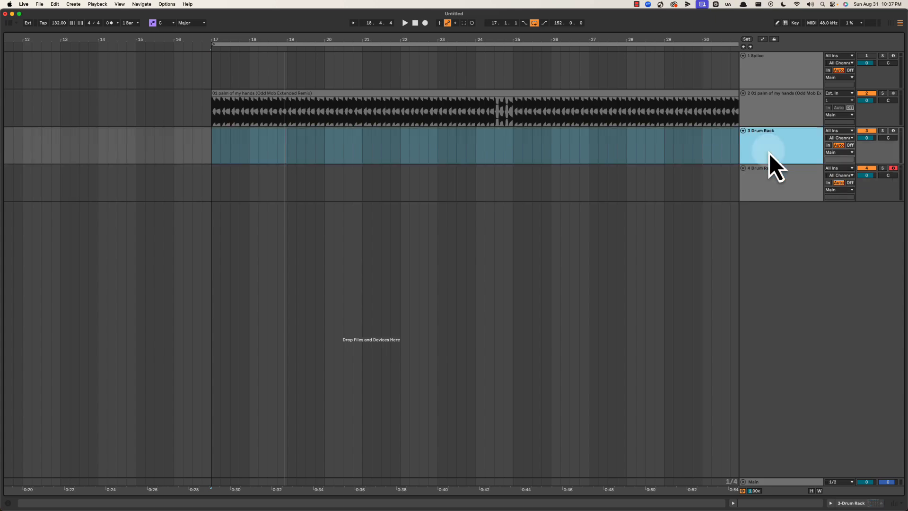
Rename the two new MIDI tracks BEAT and BASS.
click(769, 153)
text(BEAT)
click(778, 179)
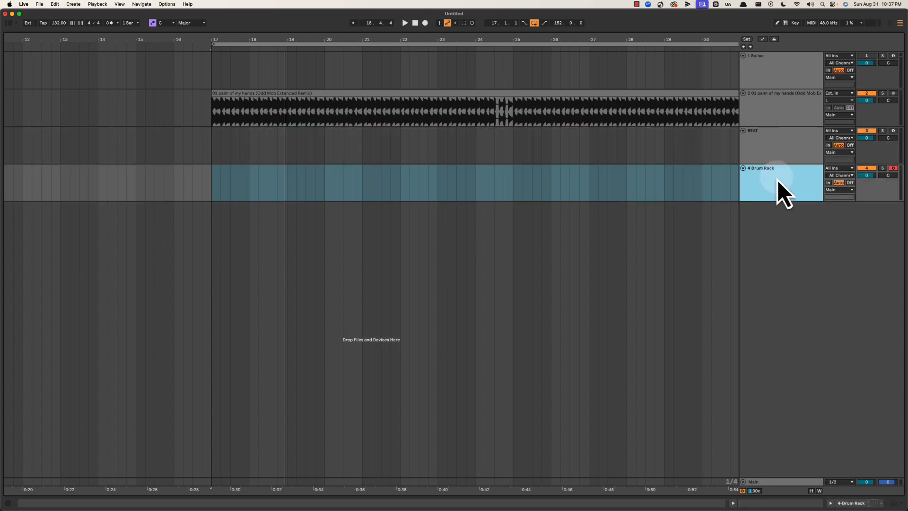
text(BASS)
key(Return)
Create an empty MIDI clip on the BEAT track from bar 17 to bar 25 and color the track red.
click(748, 134)
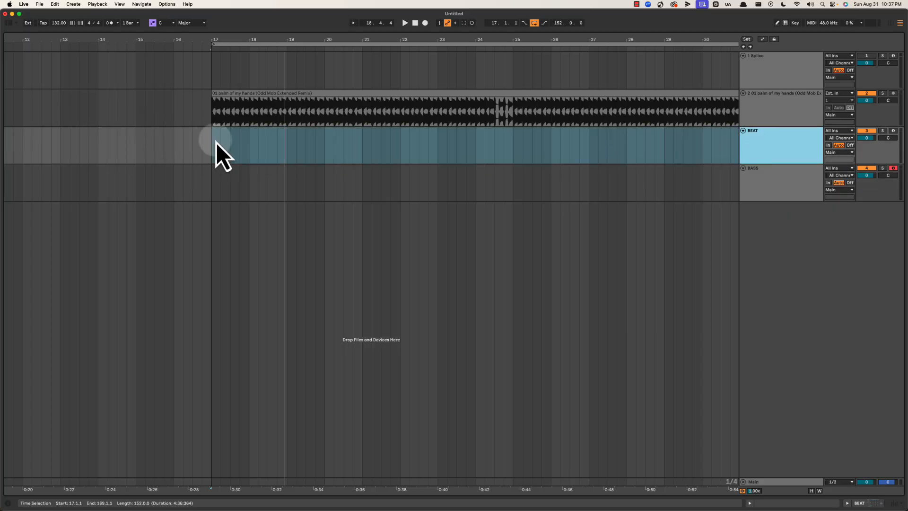
click(208, 155)
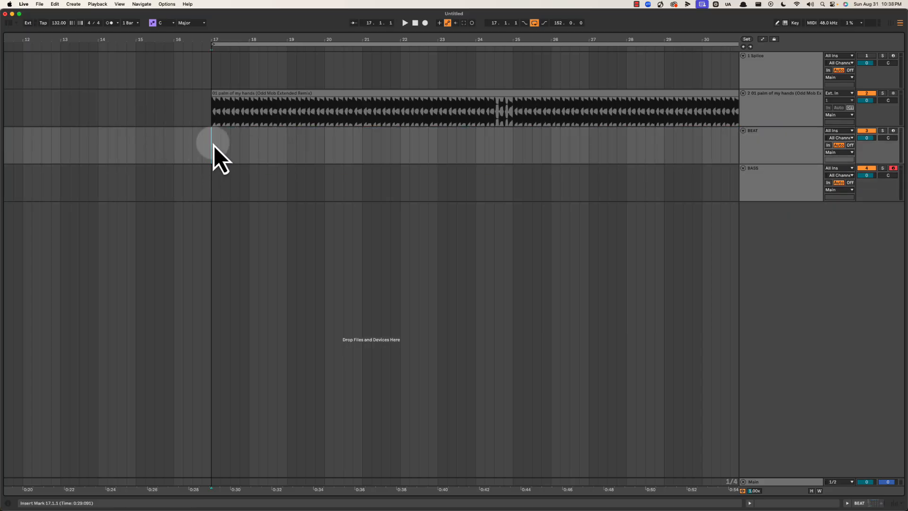
drag(213, 146, 493, 151)
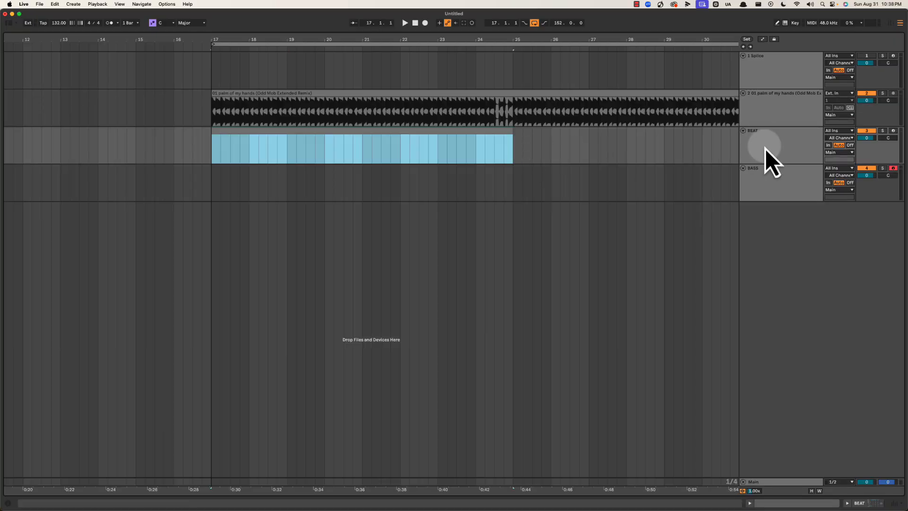
right_click(773, 152)
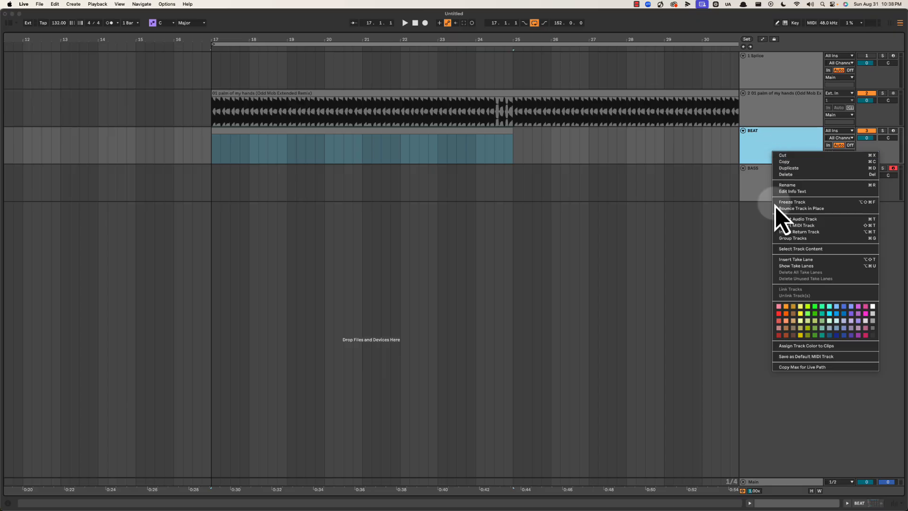
click(778, 314)
Add a matching empty clip on the BASS track from bar 17 to bar 25.
click(768, 183)
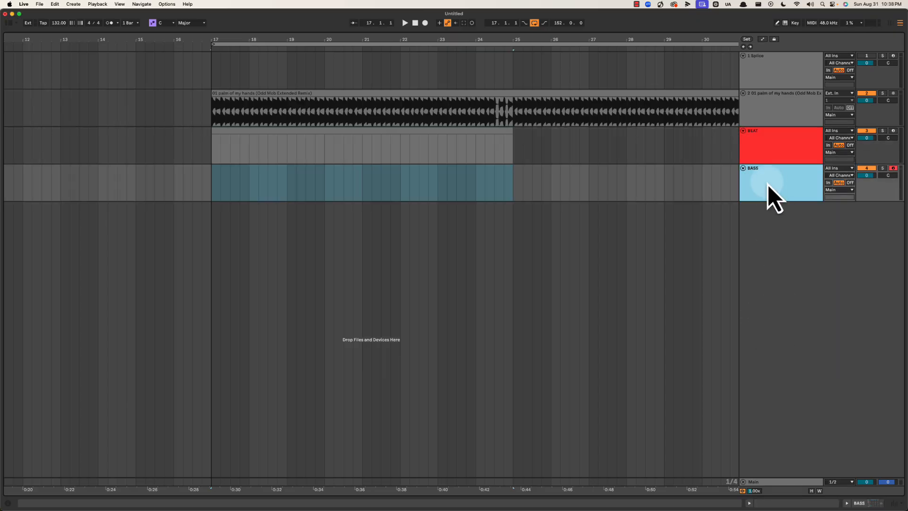
drag(324, 138, 324, 182)
drag(461, 178, 452, 178)
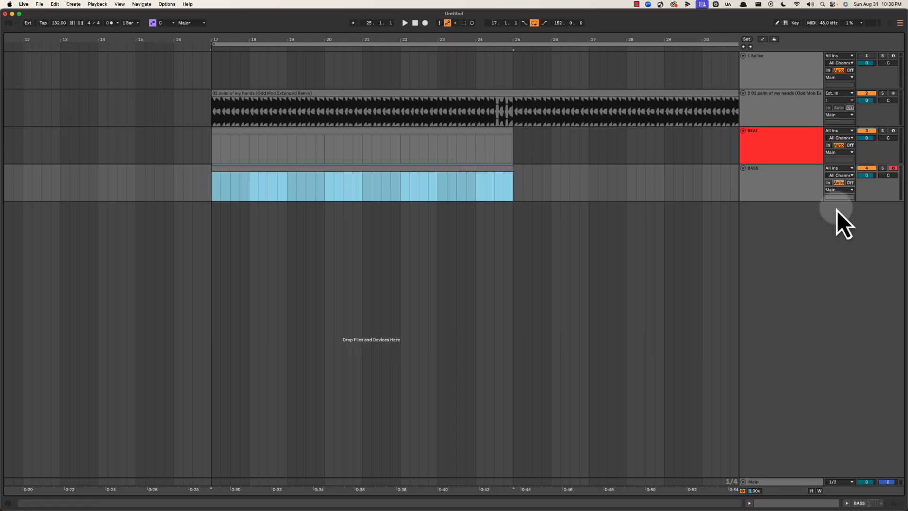
Color the BASS track red and apply red to the clips on both the BEAT and BASS tracks.
click(770, 180)
right_click(770, 180)
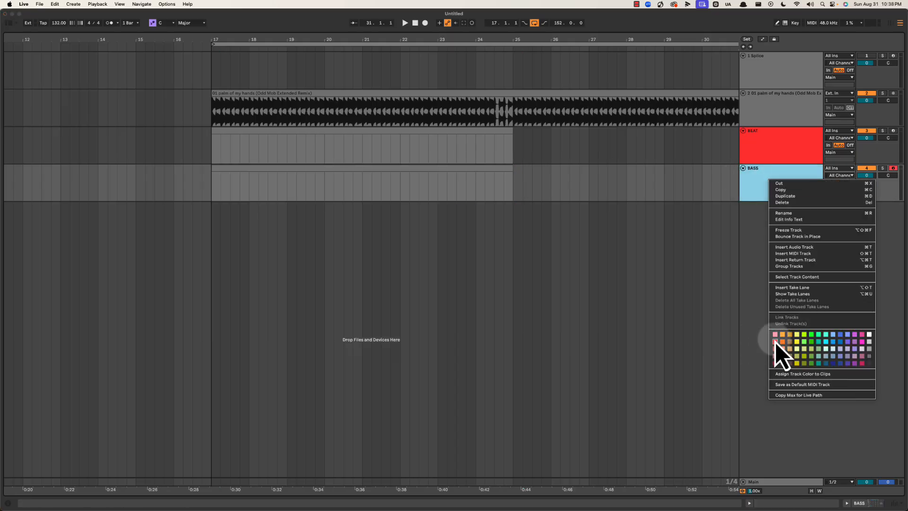
click(775, 341)
shift+click(773, 148)
right_click(773, 149)
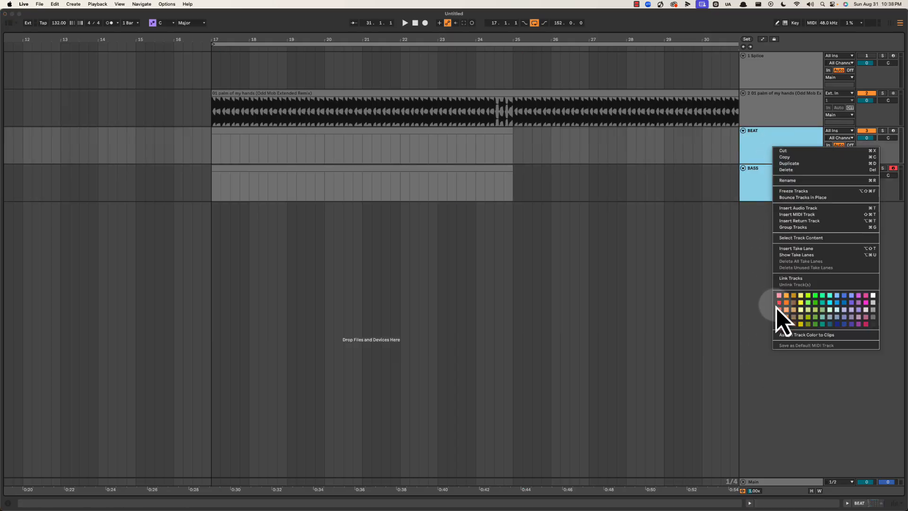
click(776, 307)
Play the remix section above the red BEAT and BASS clips to listen to the intro groove.
click(368, 155)
key(space)
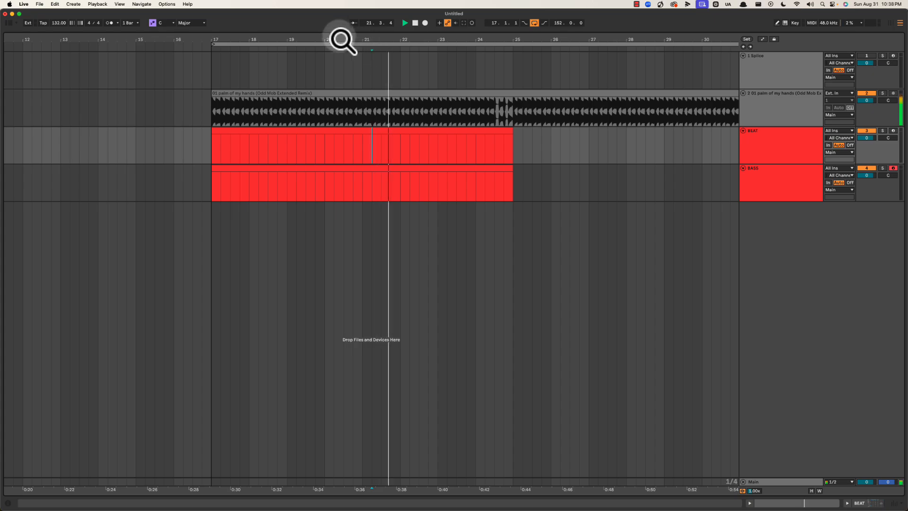
drag(340, 39, 337, 39)
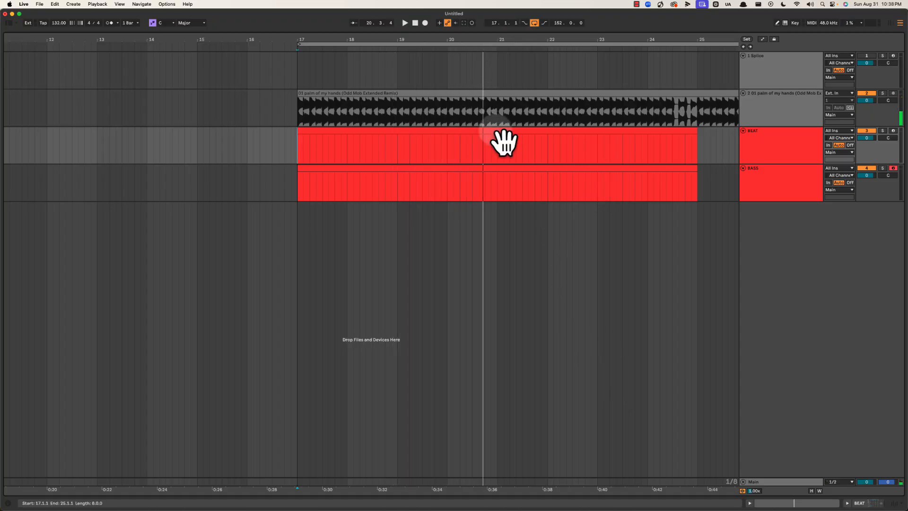
Increase the height of the remix audio track to enlarge its waveform from bar 17 onward.
drag(399, 40, 400, 66)
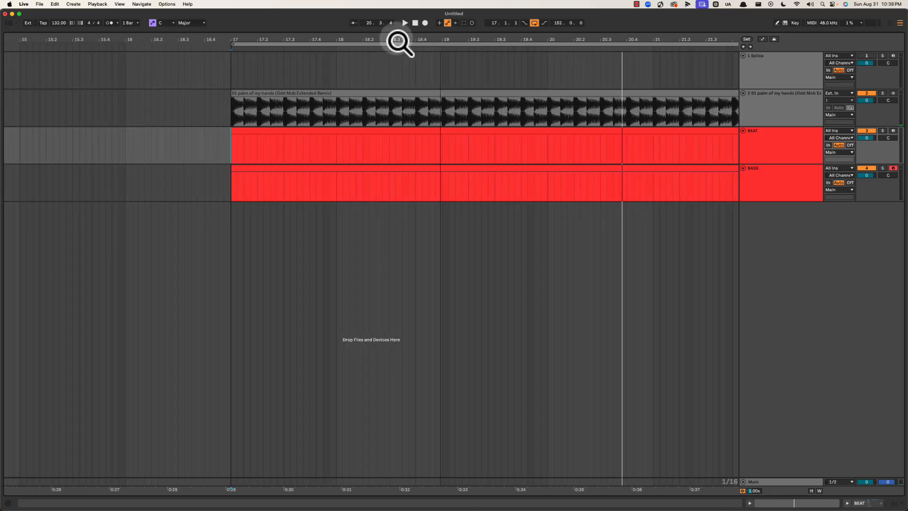
drag(767, 126, 775, 262)
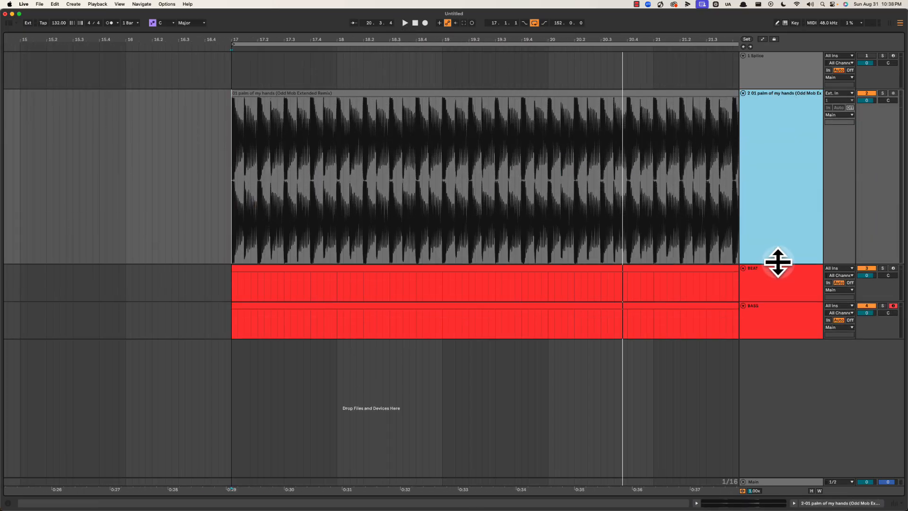
drag(552, 40, 550, 43)
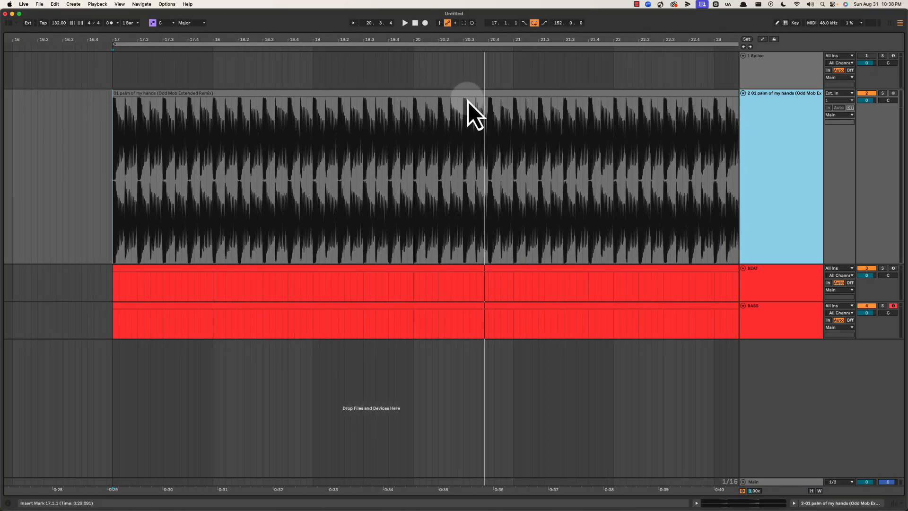
drag(127, 45, 122, 42)
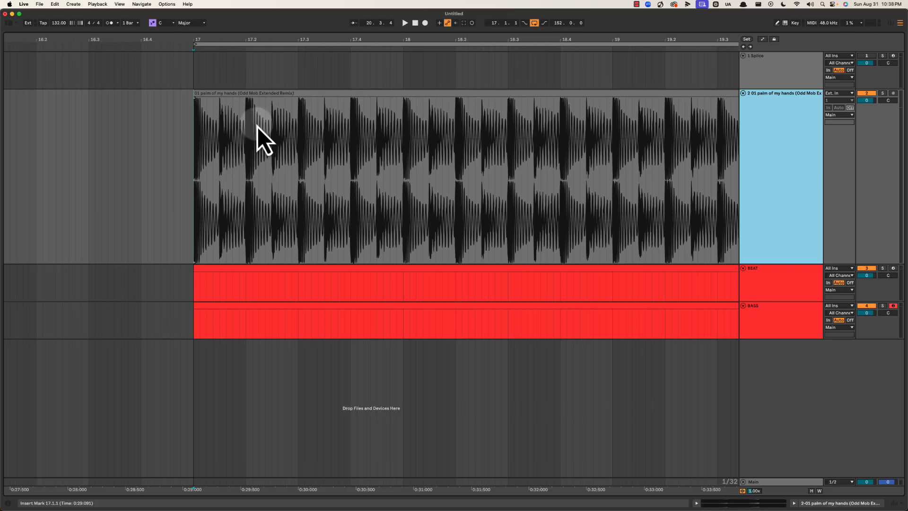
Highlight the short bass portion between the kick at 17.2 and 17.2.3 in the remix waveform, and return the insert marker to bar 17.
drag(259, 131, 272, 131)
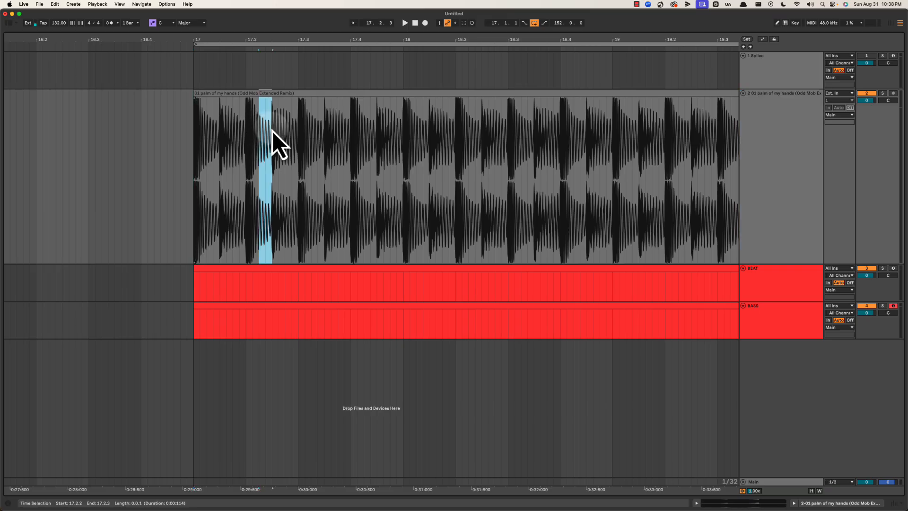
shift+click(253, 131)
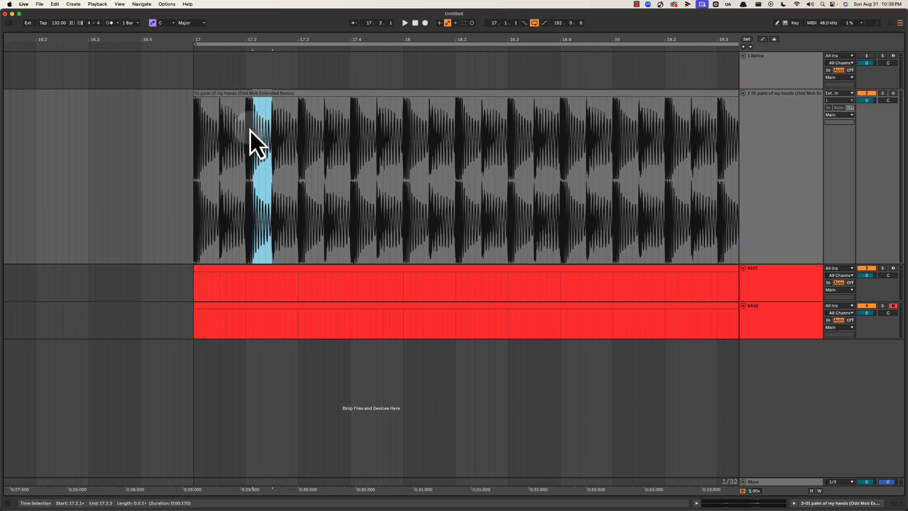
click(199, 132)
Play the remix from bar 17 and check its LUFS loudness on the Main track's Swiss Army Meter.
drag(358, 40, 208, 41)
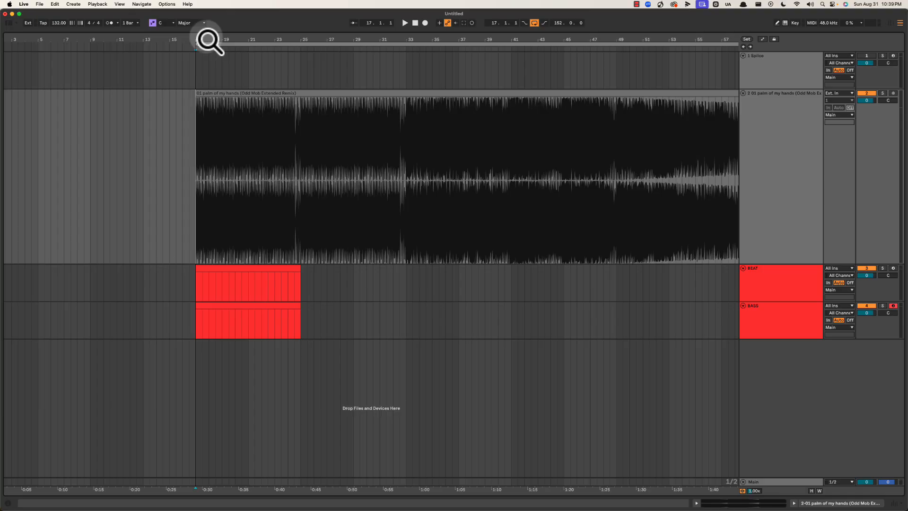
drag(208, 40, 274, 38)
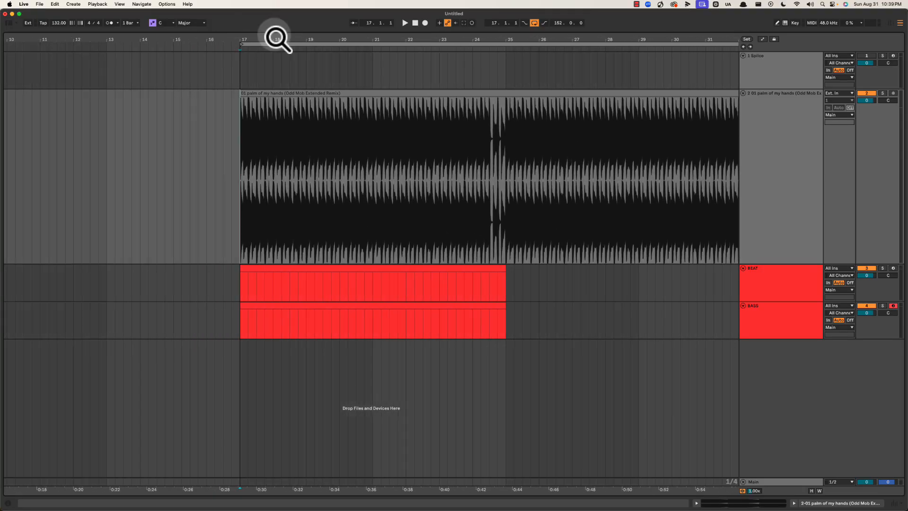
double_click(783, 481)
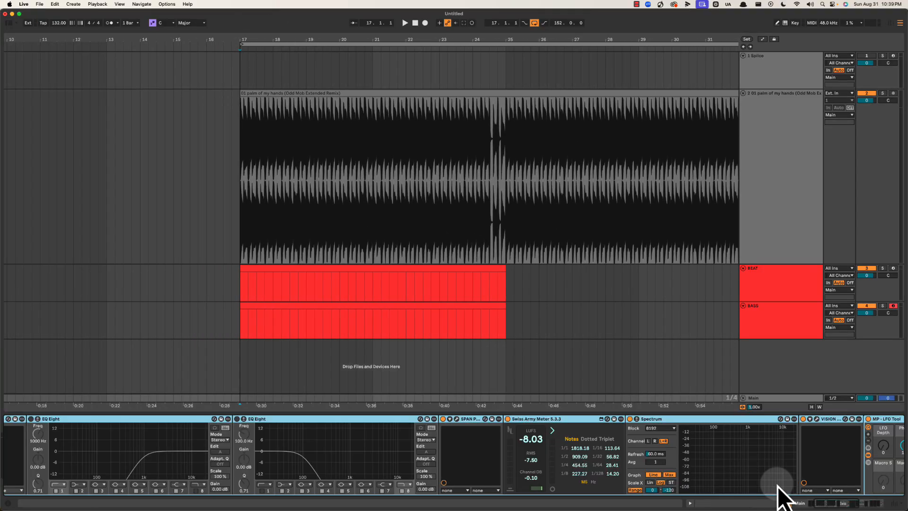
click(239, 171)
key(space)
click(761, 399)
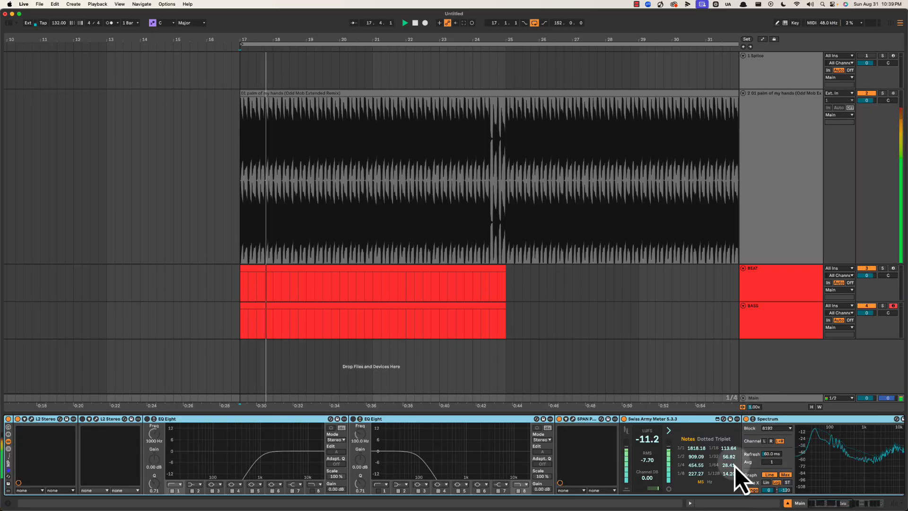
click(665, 418)
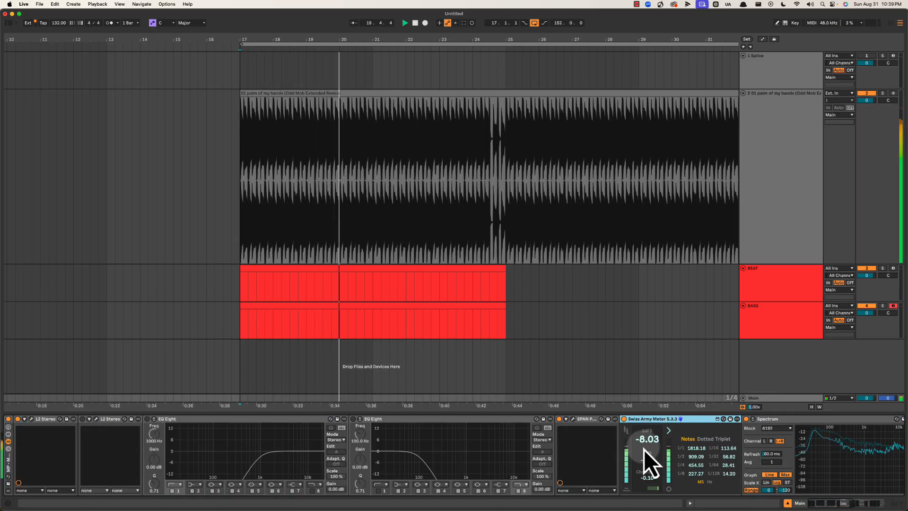
key(space)
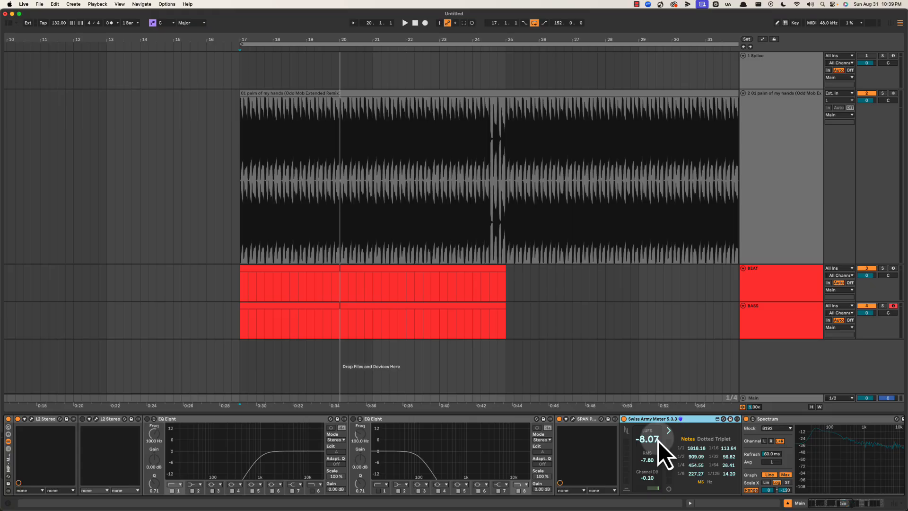
Expand the Main track's Spectrum display and play the remix from bar 17 to examine its low-frequency peak.
click(248, 148)
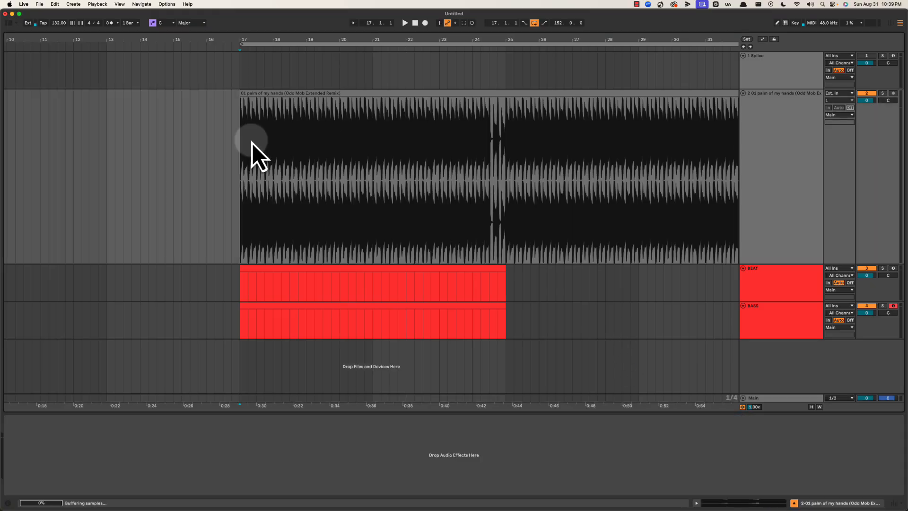
click(765, 397)
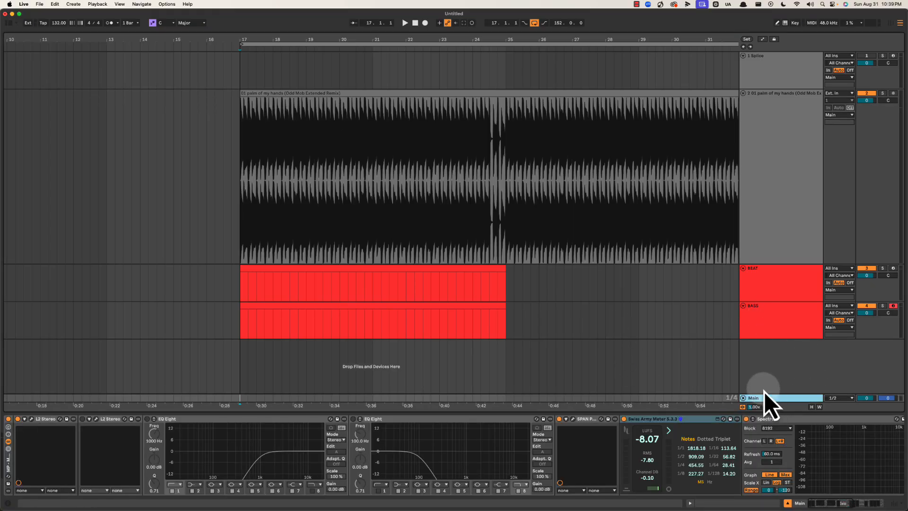
scroll(428, 451, right, 5)
click(674, 464)
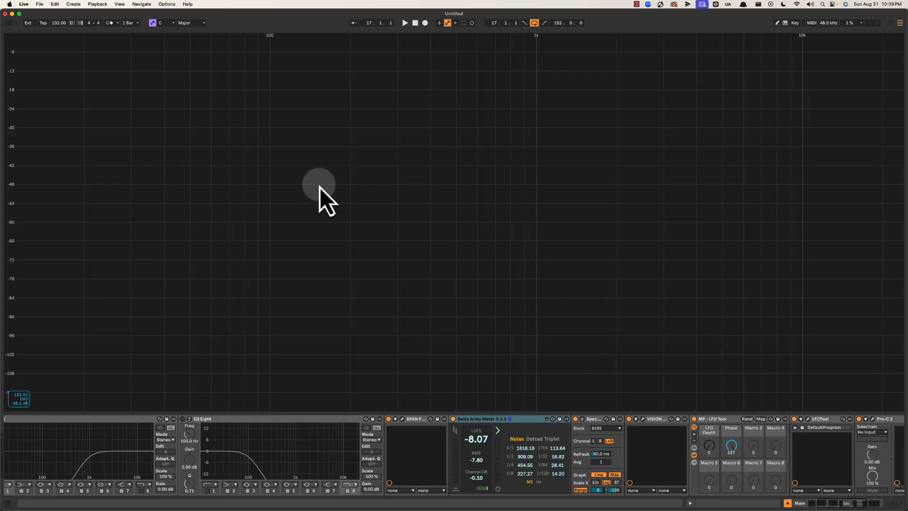
key(space)
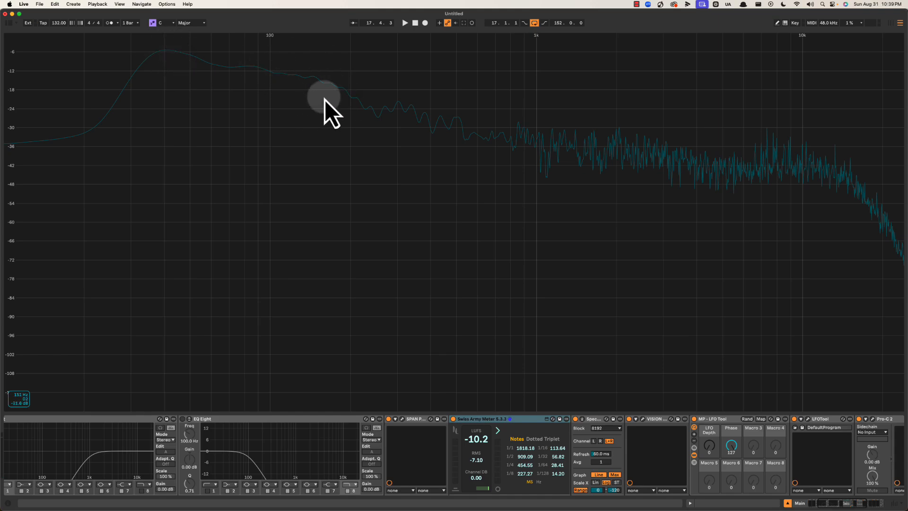
key(space)
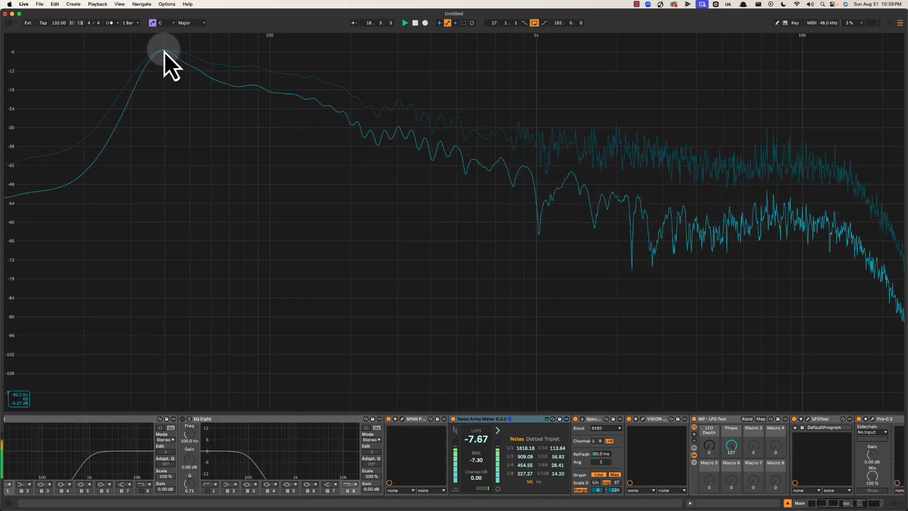
key(space)
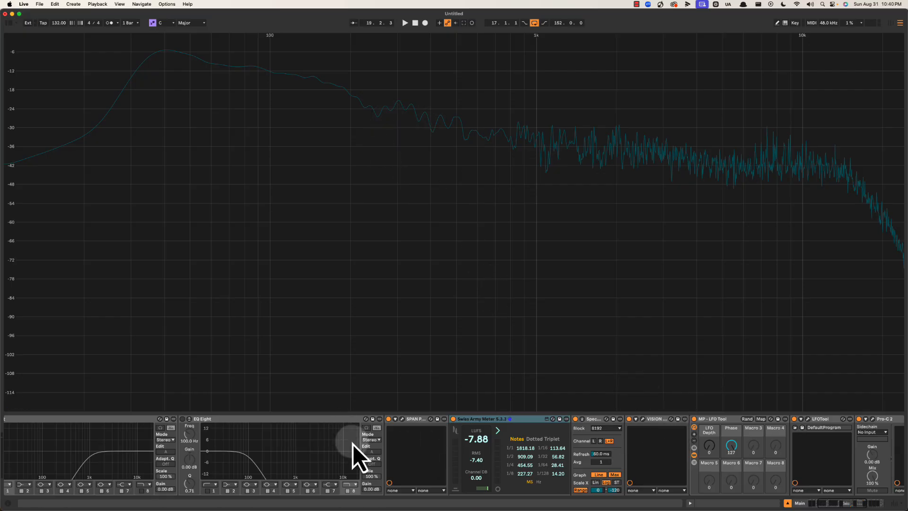
Open LFOTool on the Main track and play the remix to inspect its kick and bass waveform.
scroll(669, 464, right, 3)
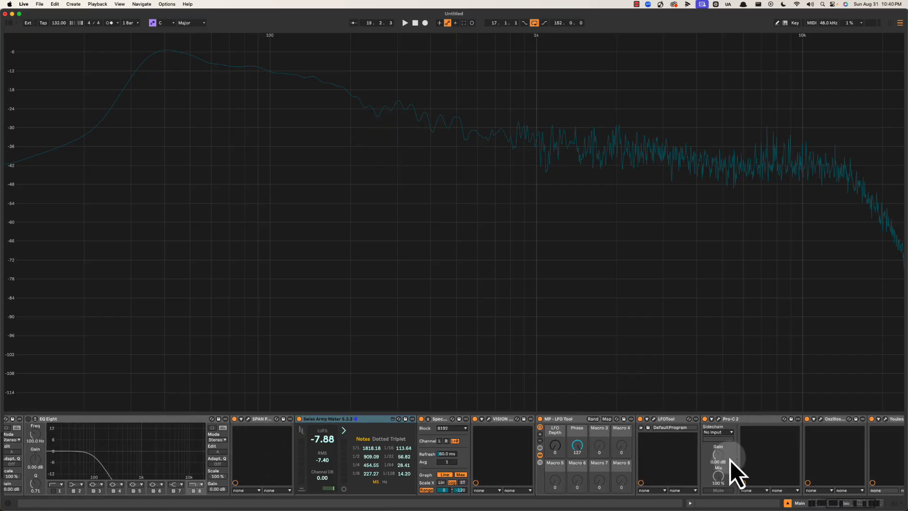
click(654, 419)
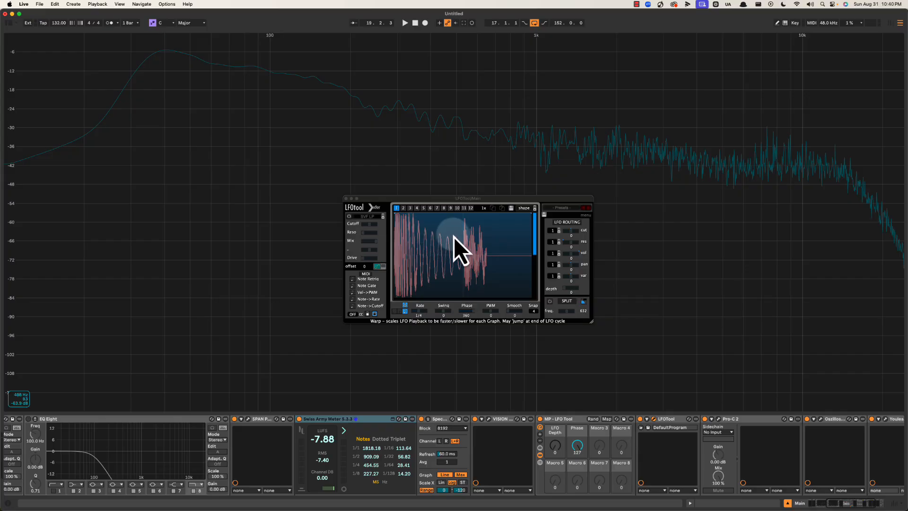
key(space)
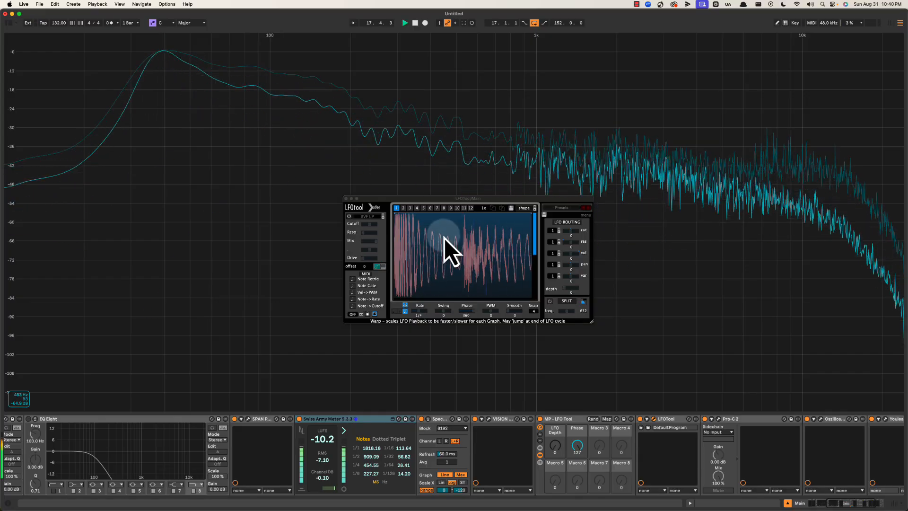
key(space)
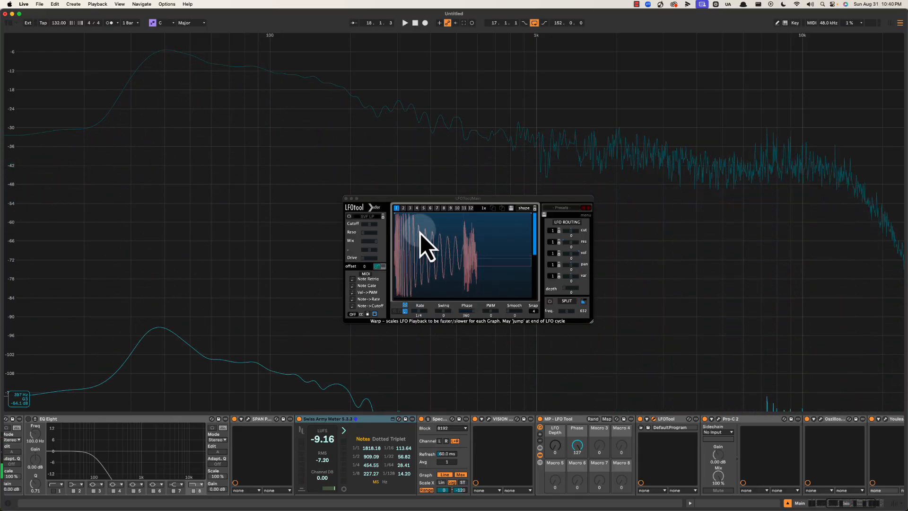
key(space)
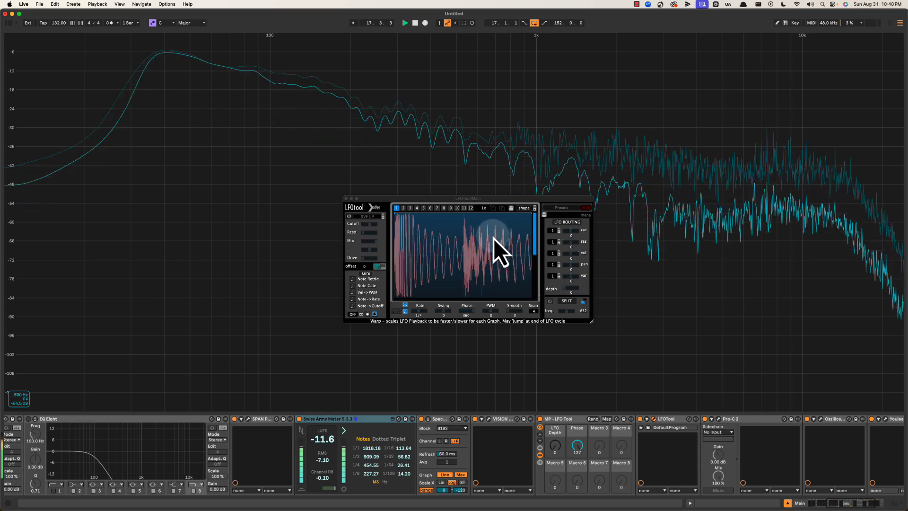
key(space)
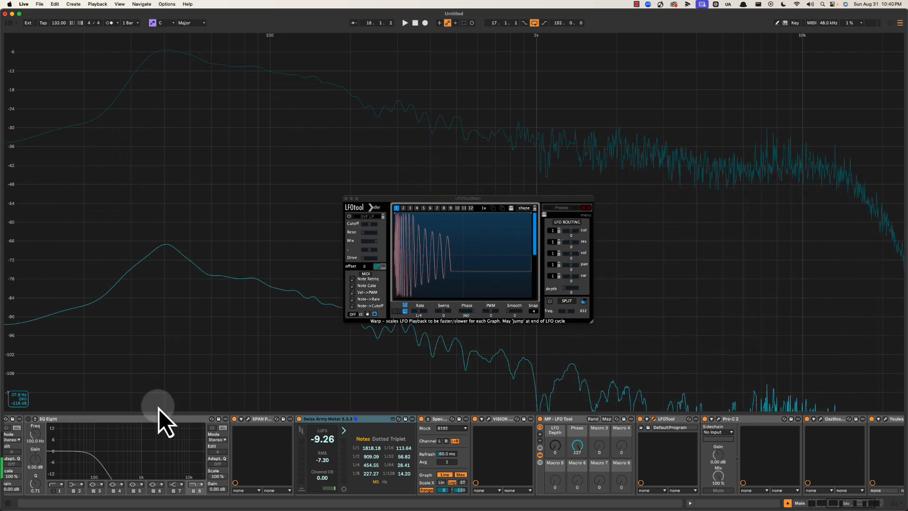
Enable the Main track's 100 Hz low-pass EQ Eight and play the remix to view only its low end in LFOTool.
click(157, 419)
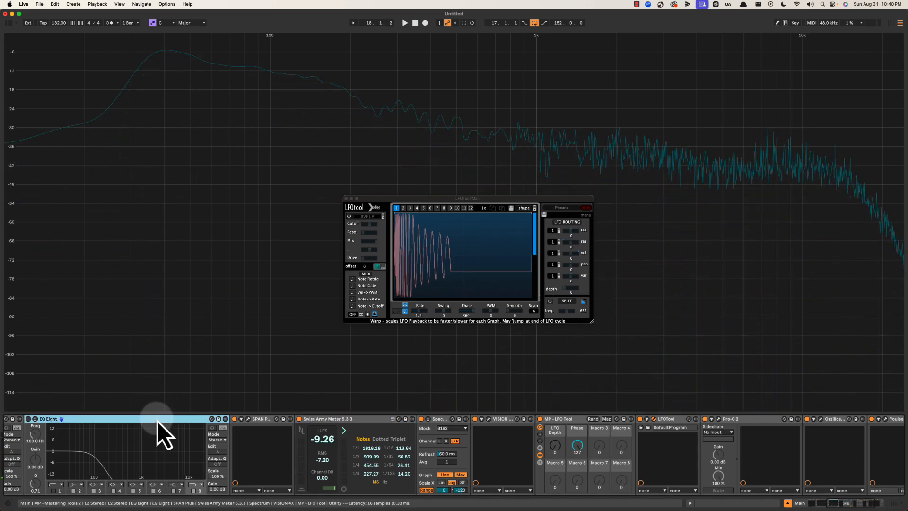
key(space)
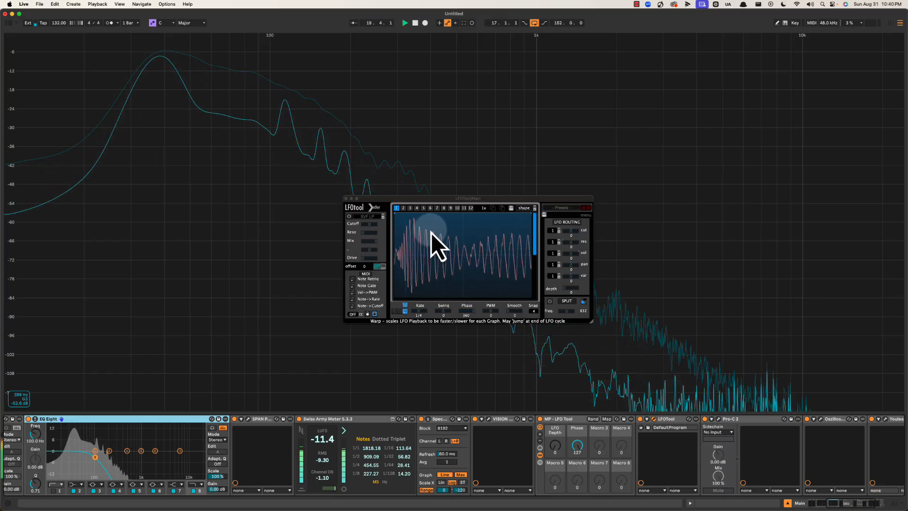
key(space)
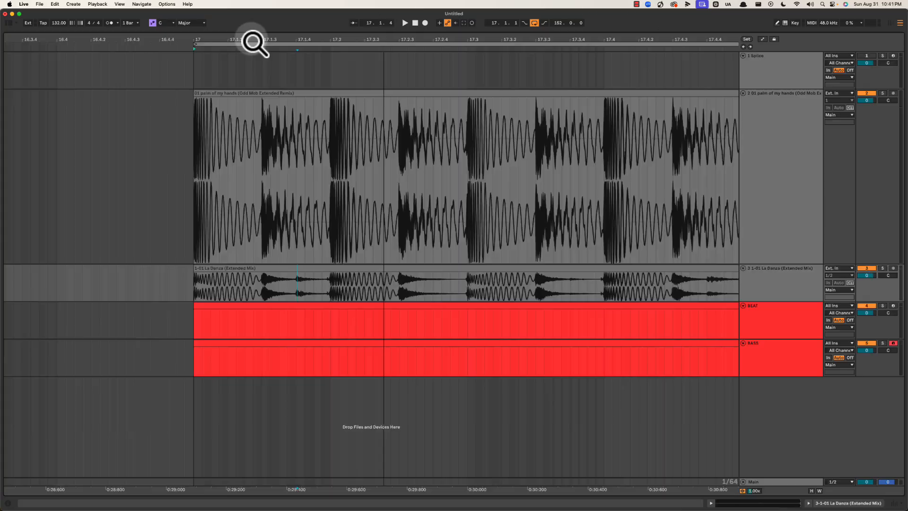
Increase the height of the La Danza (Extended Mix) track to enlarge its waveform beneath the remix.
drag(254, 41, 254, 33)
click(257, 286)
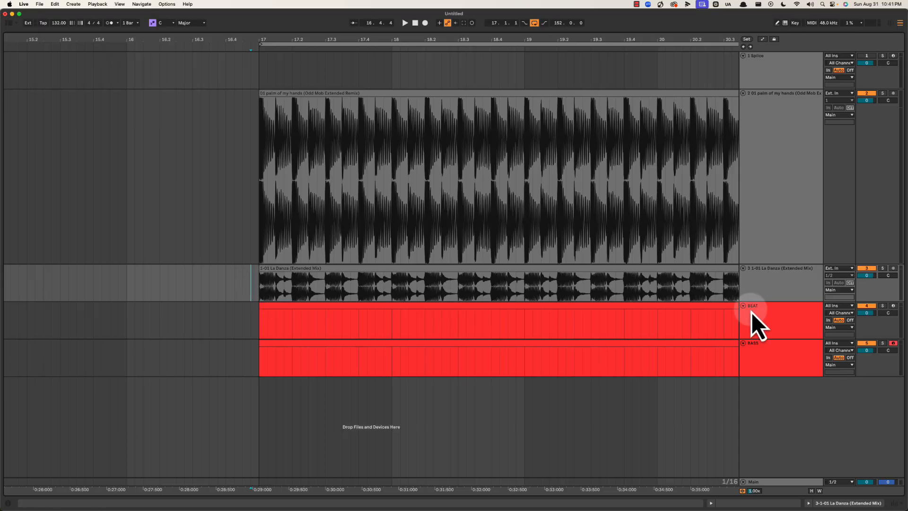
drag(772, 301, 779, 396)
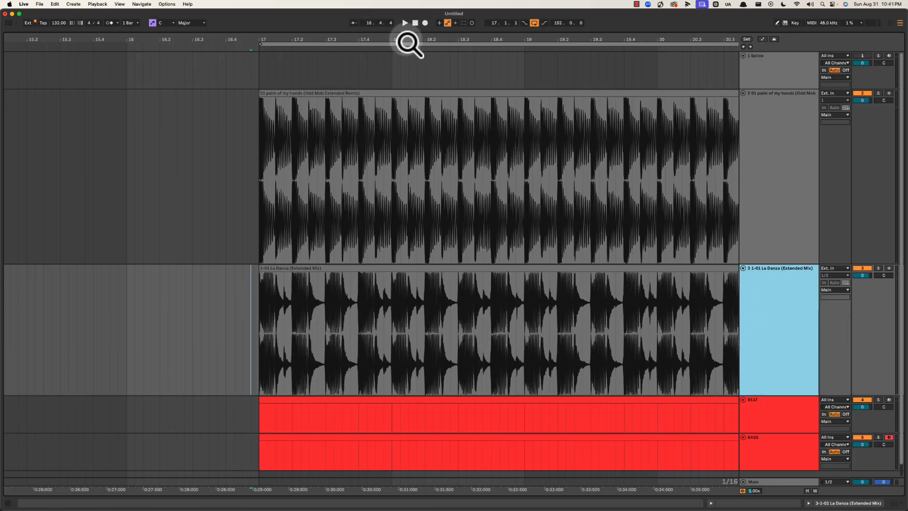
drag(407, 43, 407, 42)
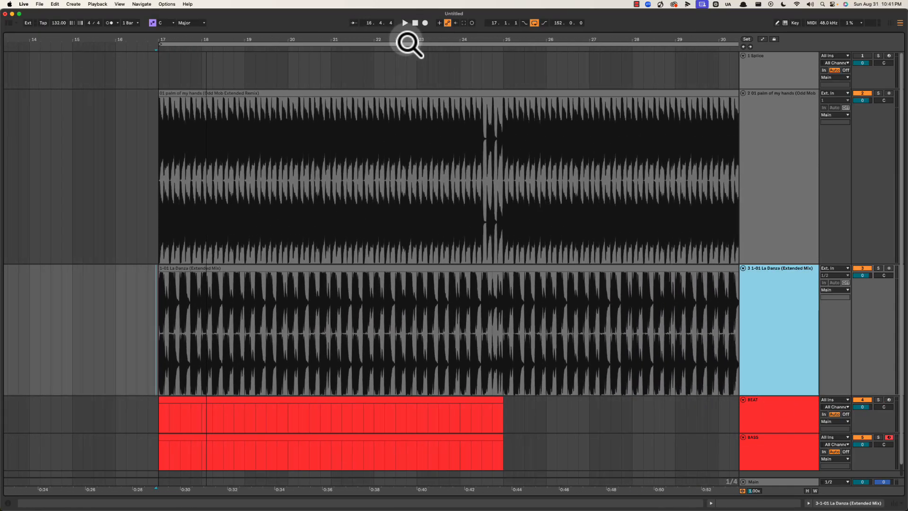
Solo the La Danza track and play it through the Main track's LFOTool to inspect its low-end waveform.
double_click(756, 481)
click(878, 268)
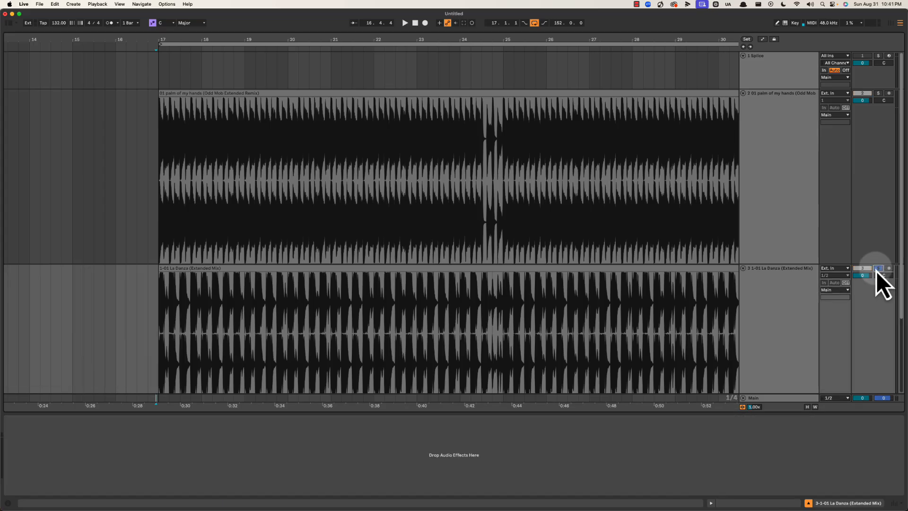
click(764, 398)
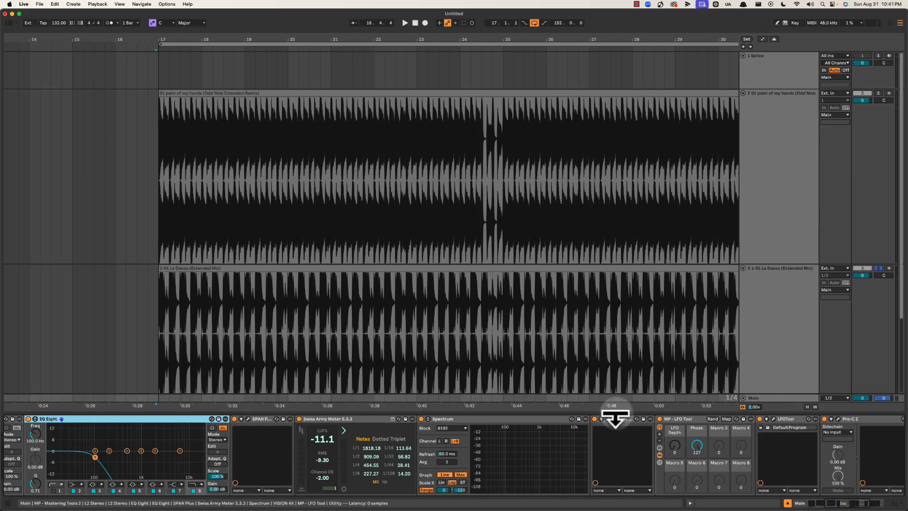
click(774, 418)
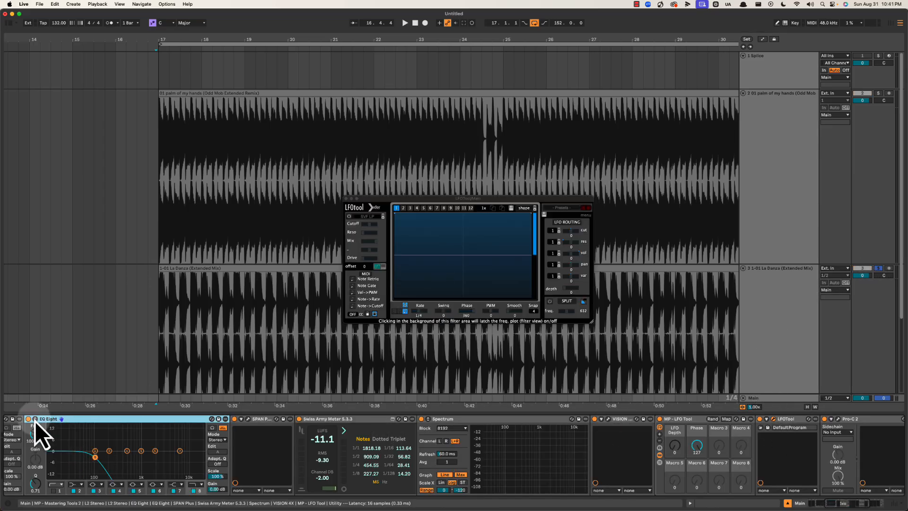
key(space)
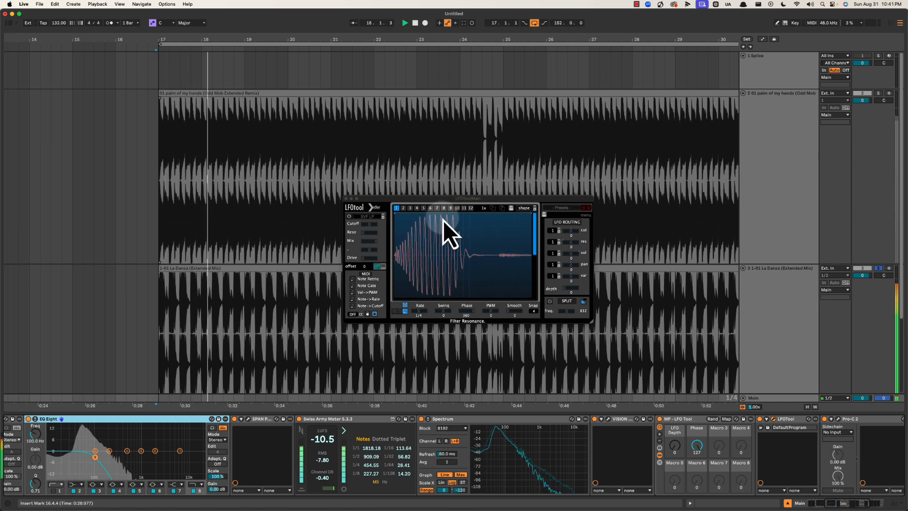
key(space)
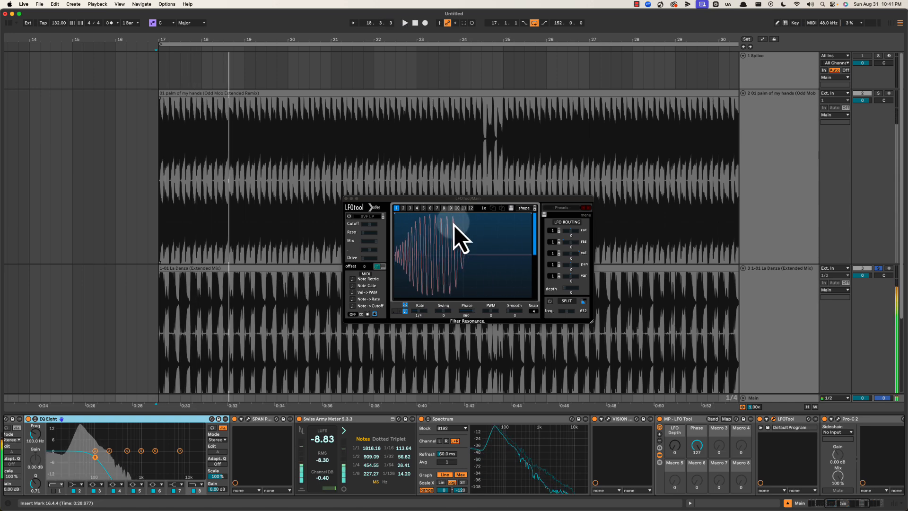
Solo the Odd Mob remix track and play it to compare its low-end waveform in LFOTool.
click(878, 93)
key(space)
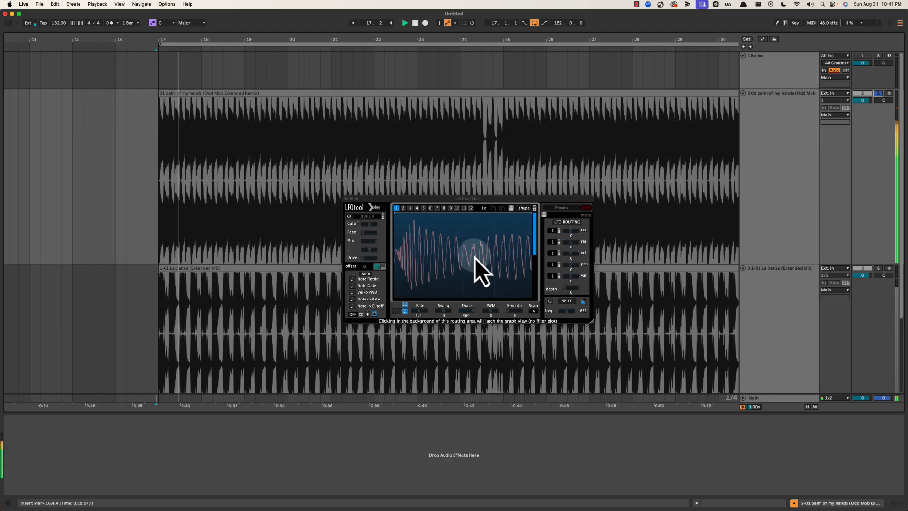
key(space)
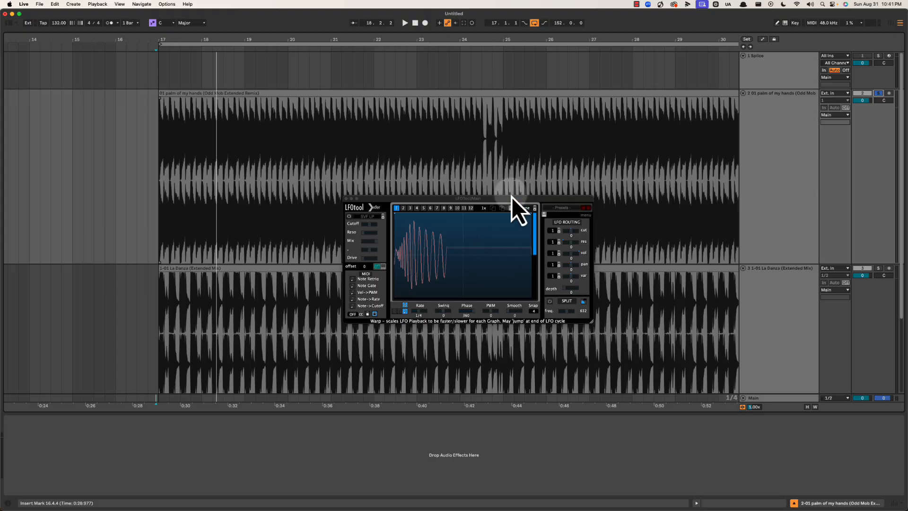
Place the insert marker at bar 17 on the La Danza track and hide the device view.
click(158, 291)
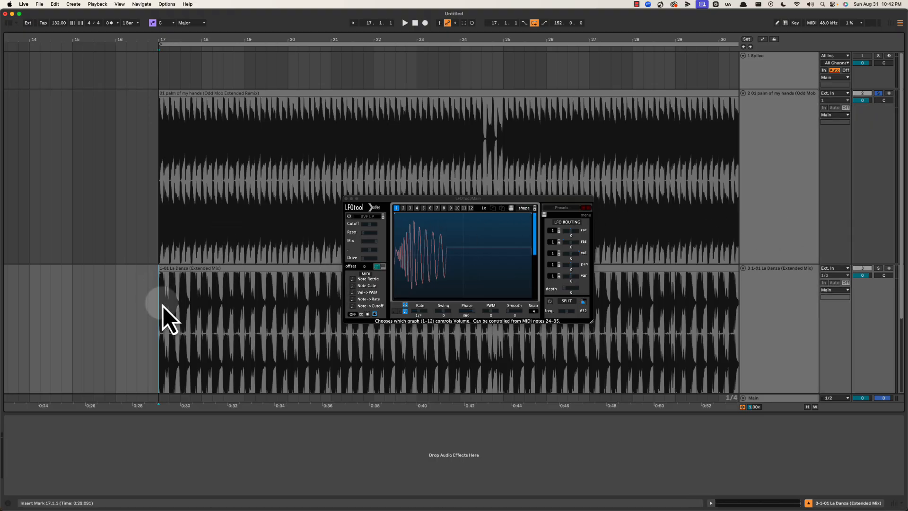
key(super+v)
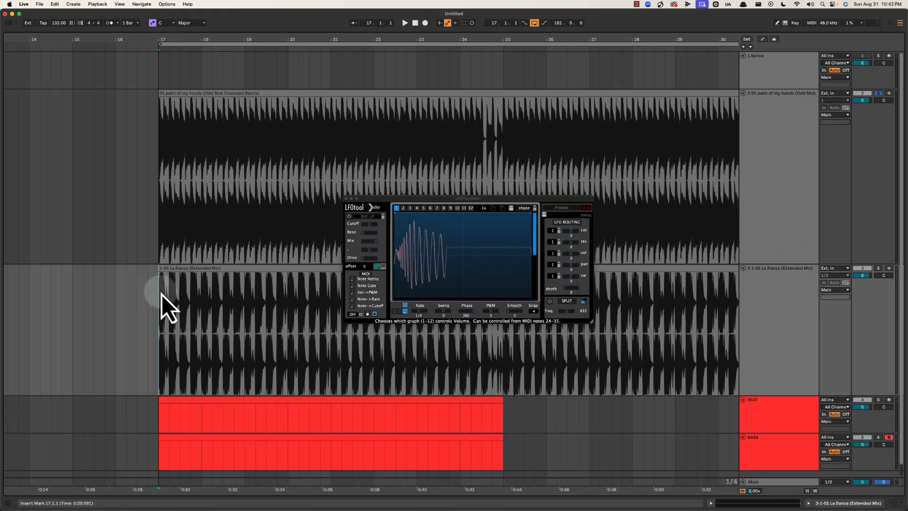
click(754, 482)
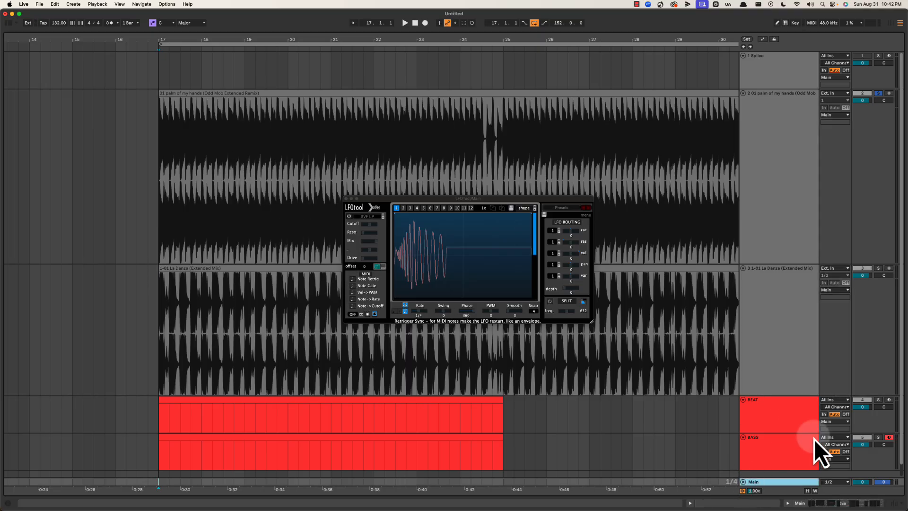
click(742, 483)
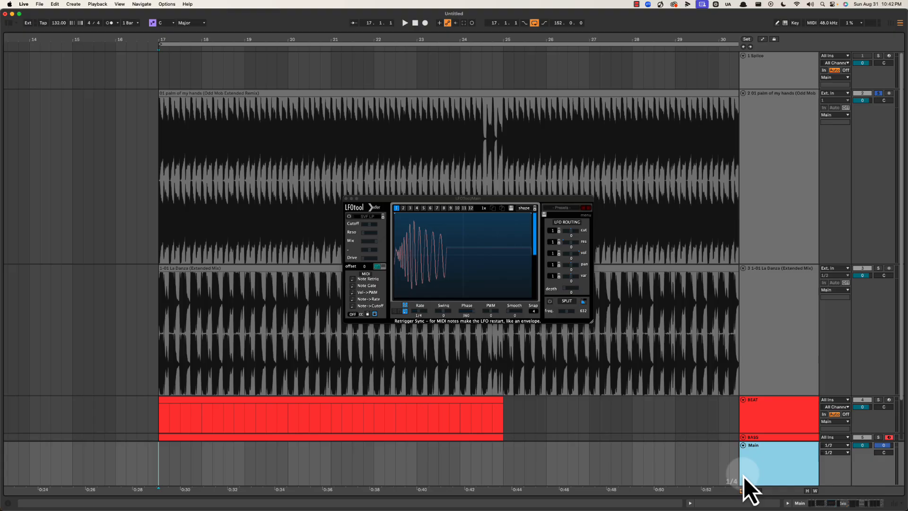
click(743, 446)
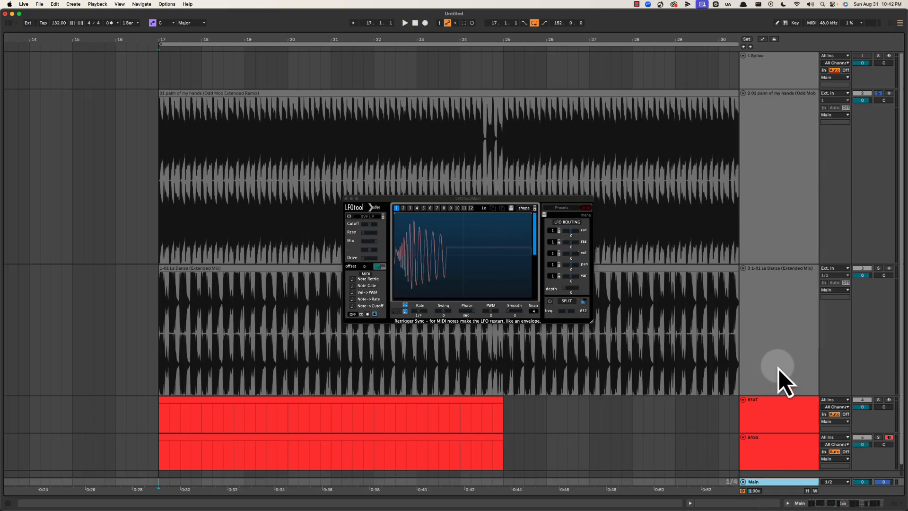
Close the LFOTool window and place the insert marker at 17.3.3 on the Odd Mob remix track.
drag(176, 33, 162, 38)
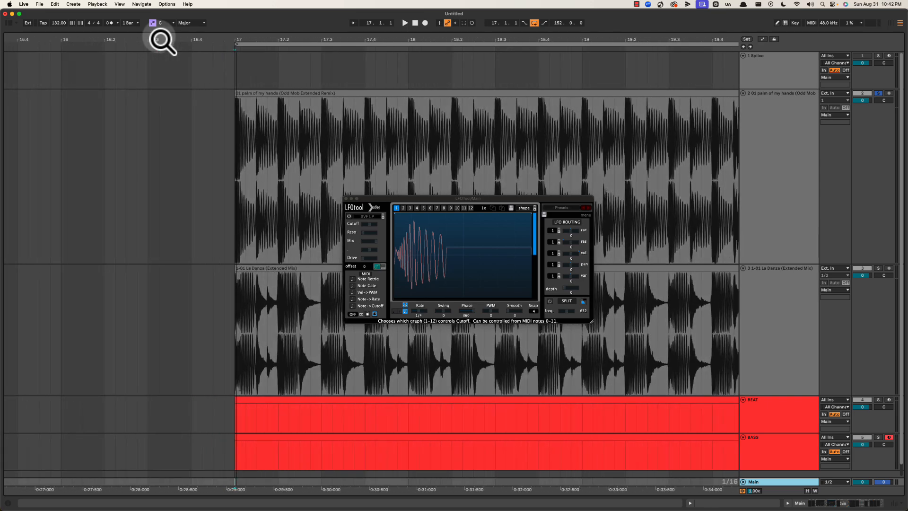
drag(235, 134, 376, 156)
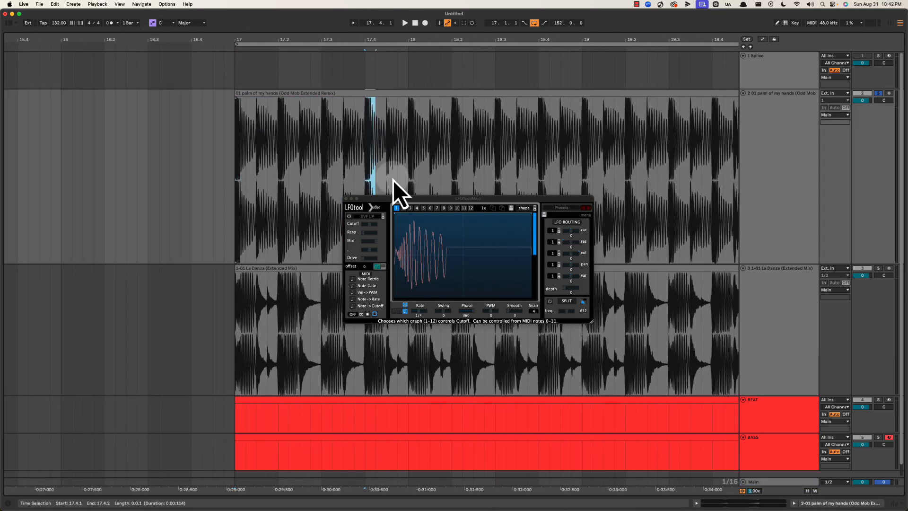
click(346, 199)
click(344, 179)
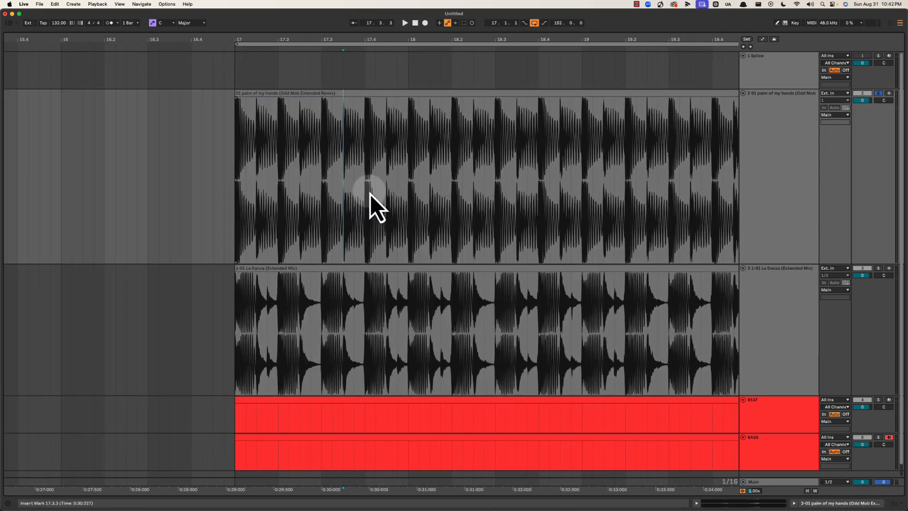
Compare the kick waveforms of both tracks around 17.4, marking 17.4.1 to 17.4.3 on the La Danza clip.
drag(368, 40, 369, 34)
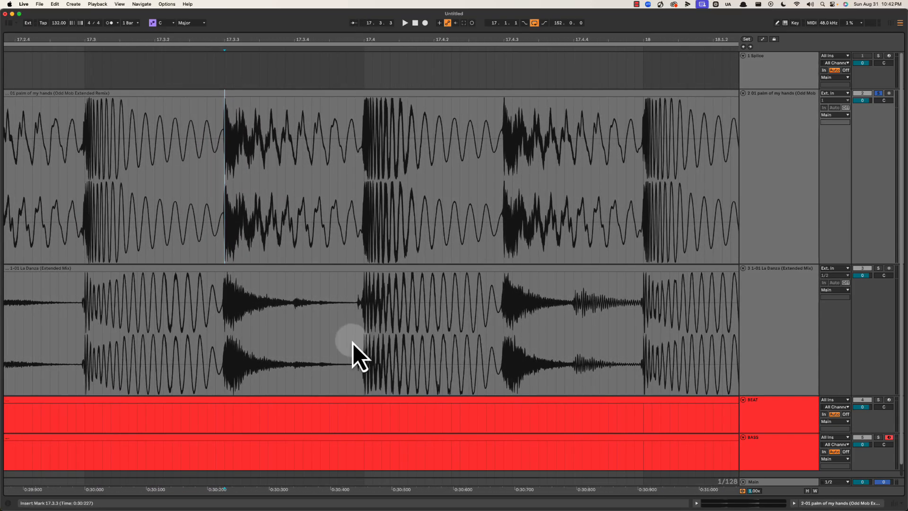
drag(363, 279, 503, 280)
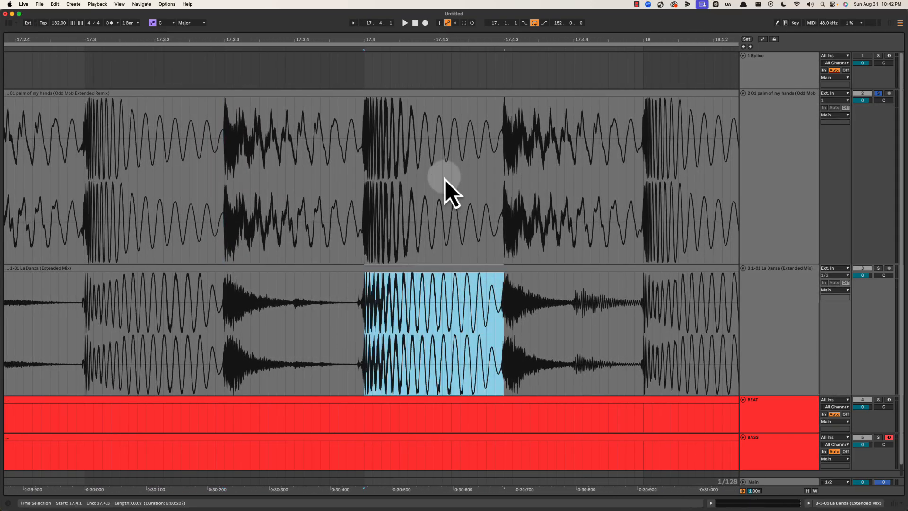
drag(420, 41, 420, 37)
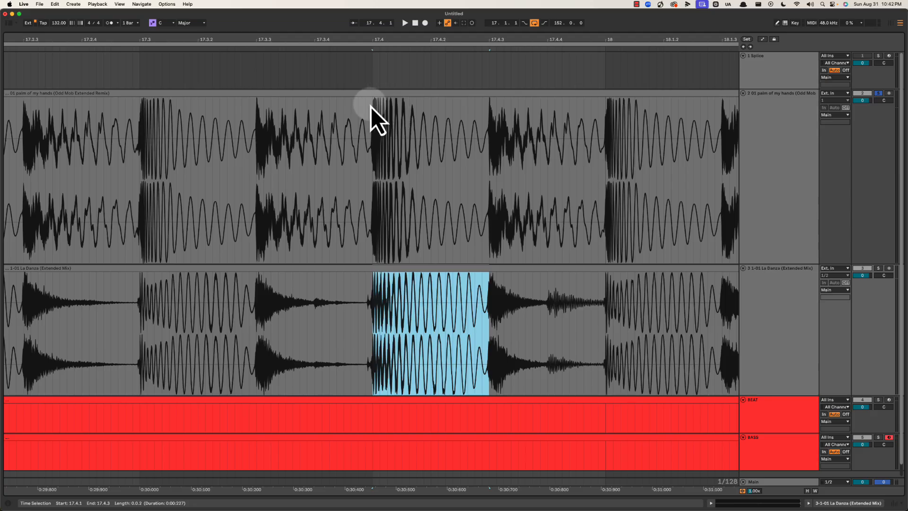
drag(371, 106, 410, 104)
click(387, 121)
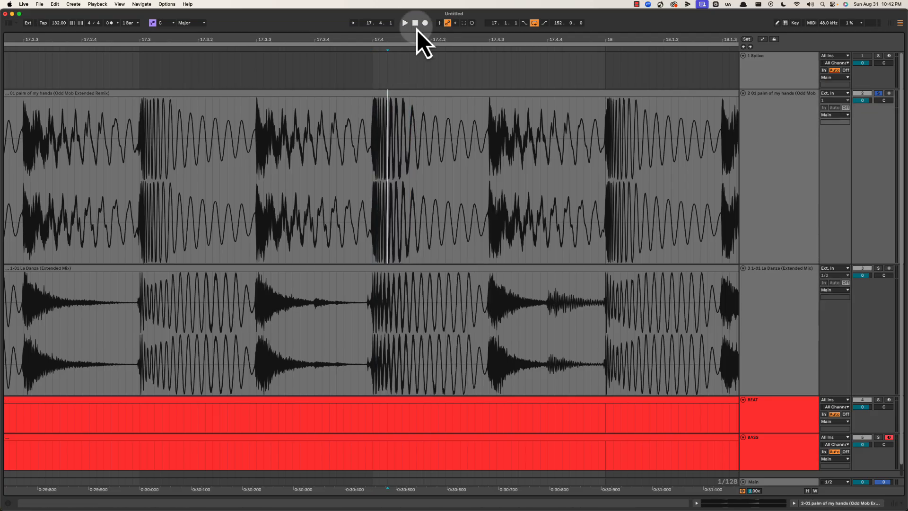
Delete the La Danza (Extended Mix) reference track from the arrangement.
drag(404, 41, 405, 37)
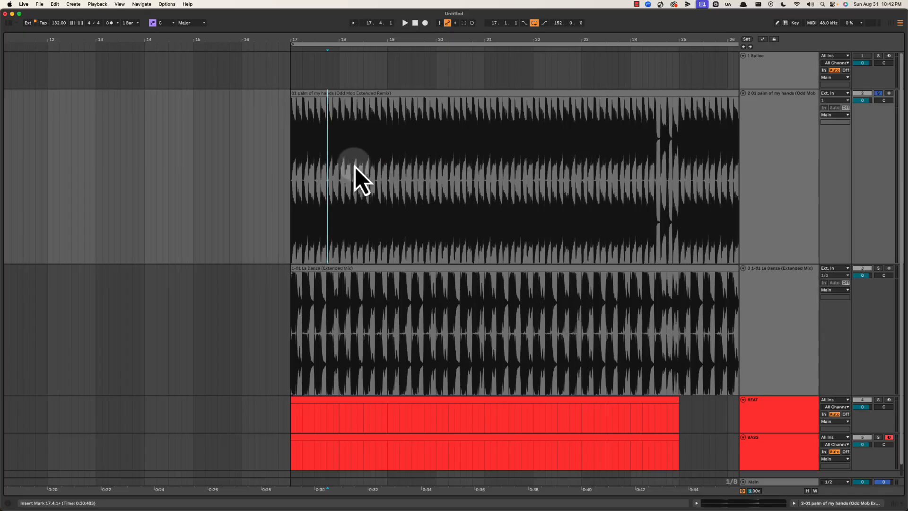
click(778, 321)
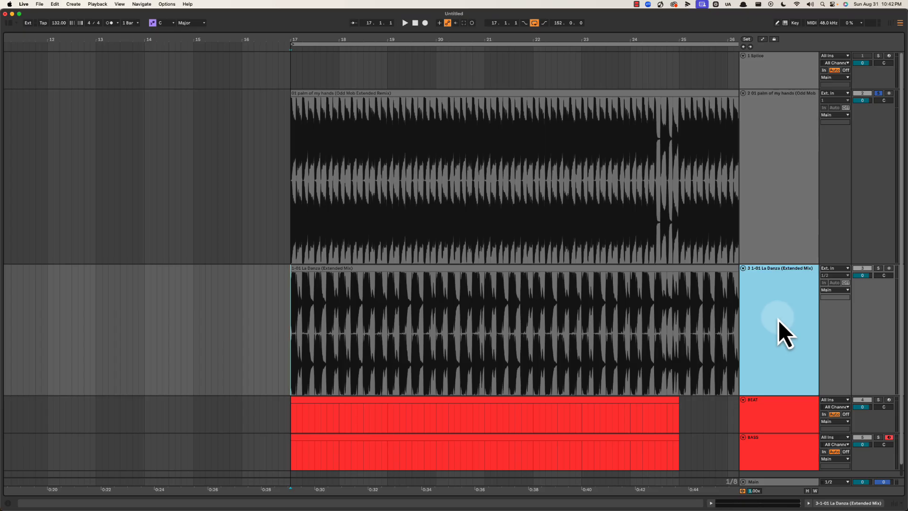
key(Delete)
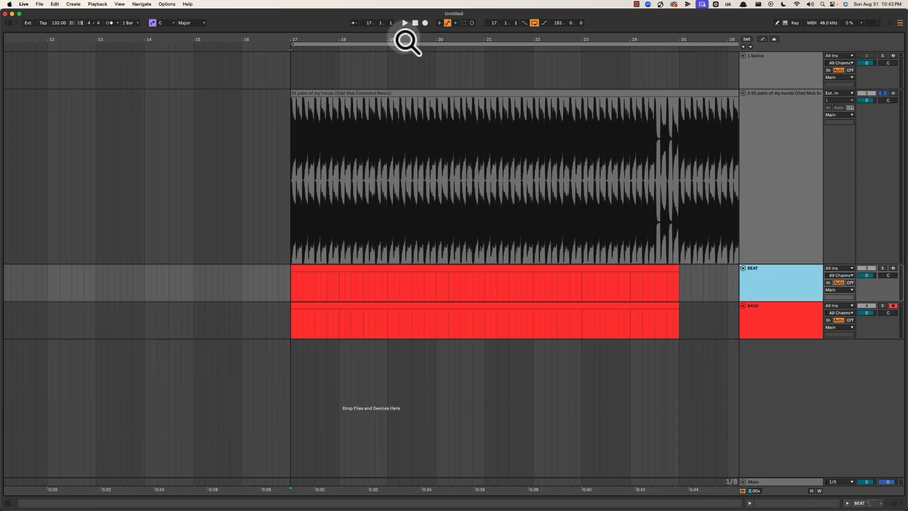
Play the Odd Mob remix from bar 22 to listen to its groove above the BEAT and BASS clips.
drag(407, 41, 349, 41)
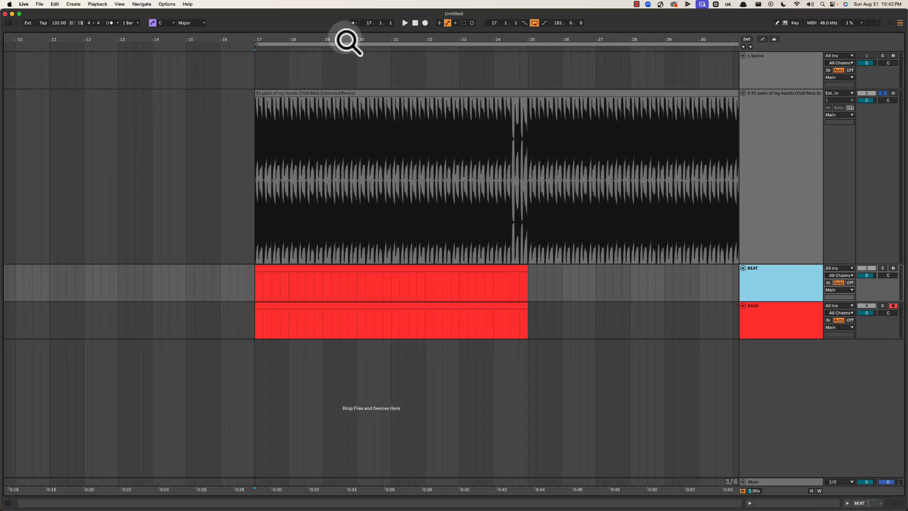
click(282, 265)
click(451, 193)
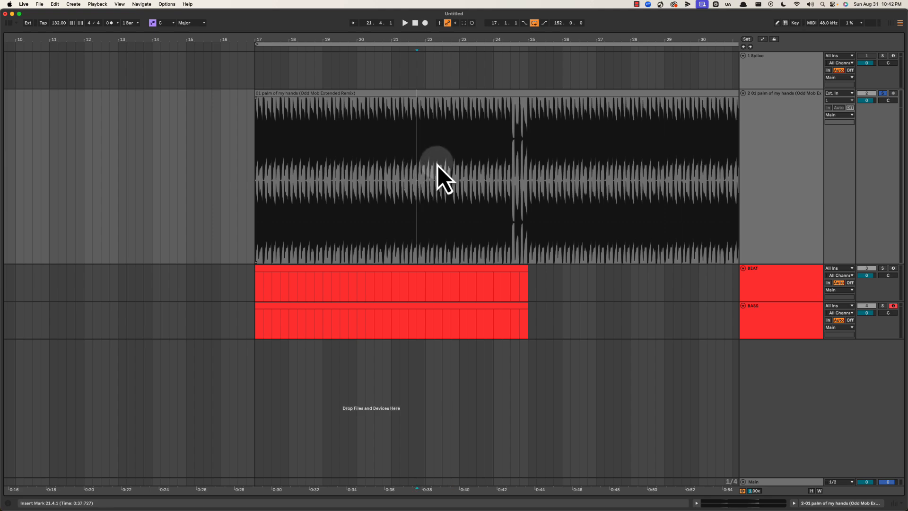
drag(474, 40, 474, 30)
key(space)
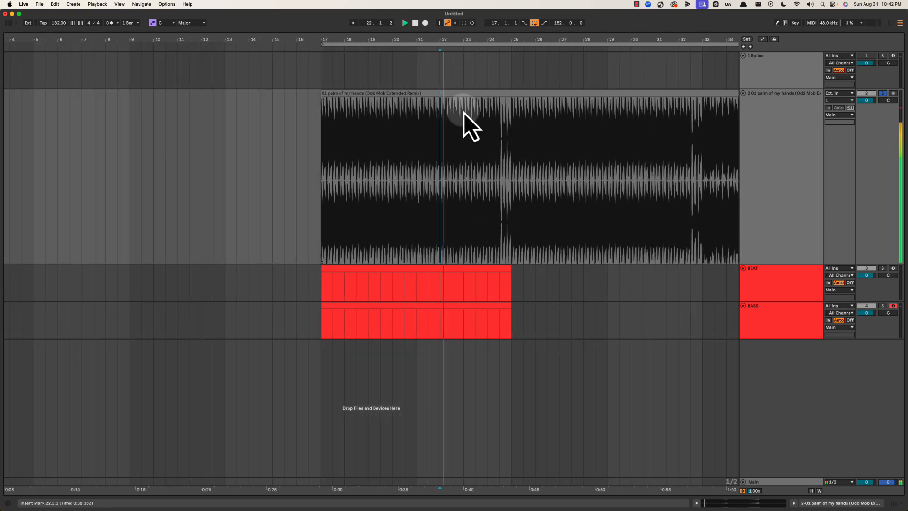
key(space)
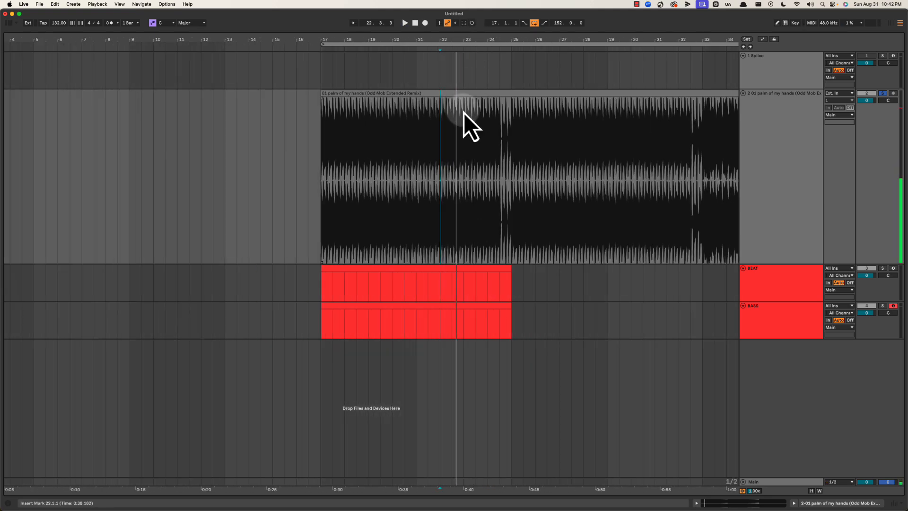
key(space)
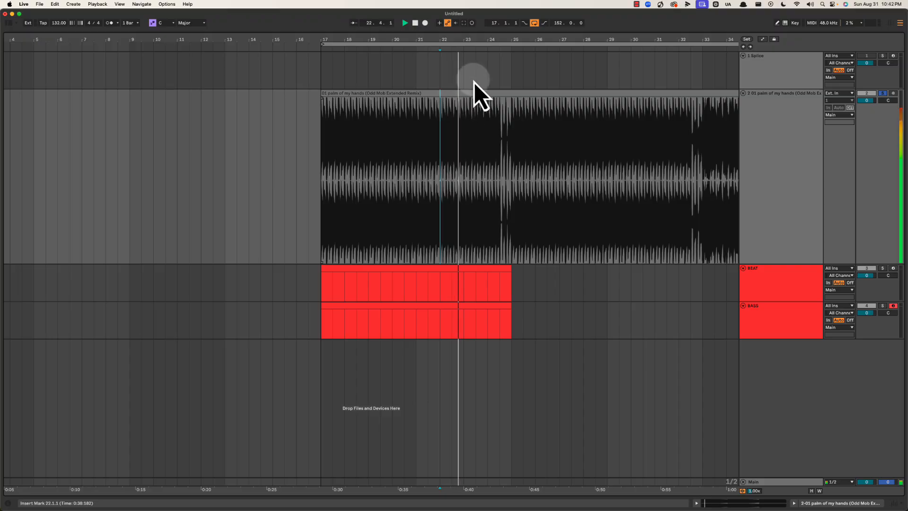
Recolour the Odd Mob remix track green and assign the track colour to its clips.
drag(470, 38, 376, 62)
click(786, 142)
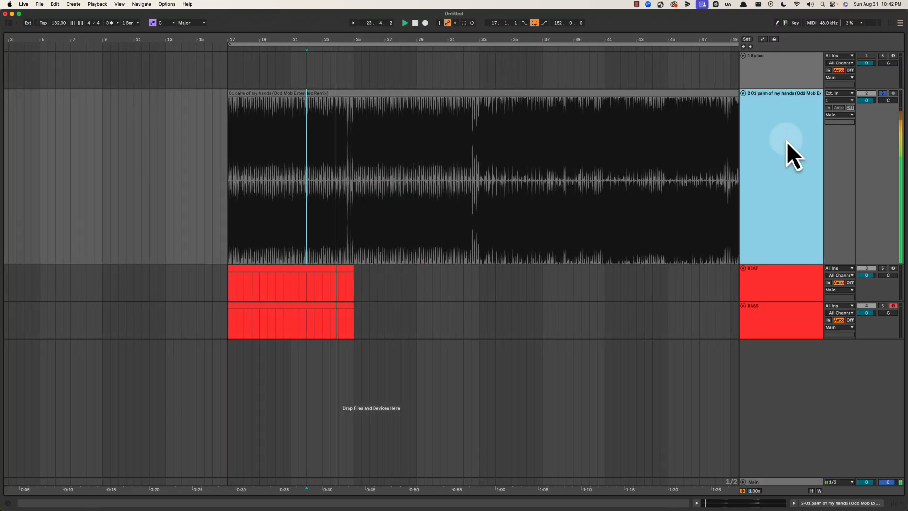
right_click(787, 142)
click(825, 313)
right_click(797, 193)
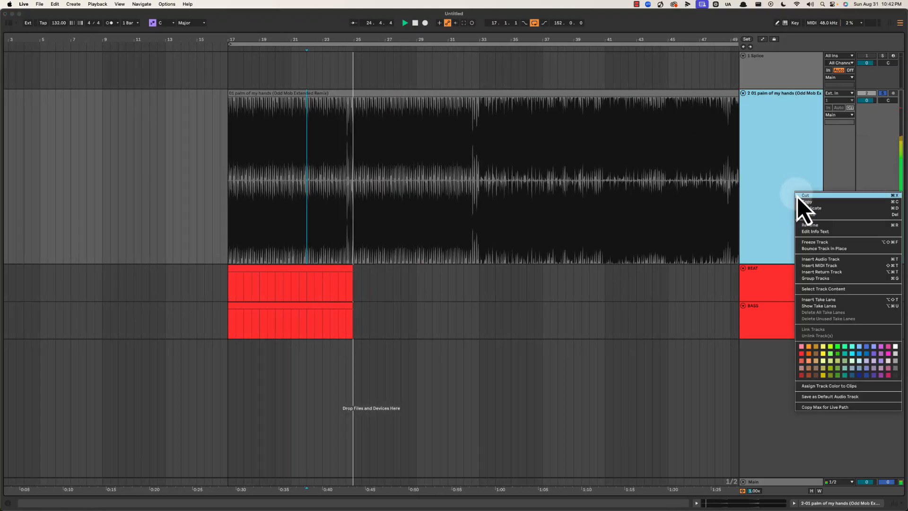
click(823, 385)
Duplicate the BEAT and BASS clips from bars 17–25 so the copies cover bars 25–33.
click(324, 276)
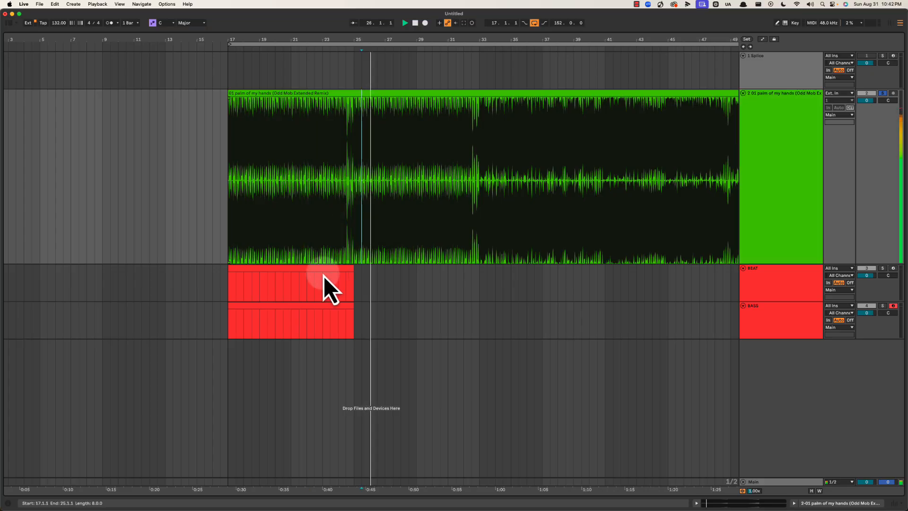
shift+click(338, 313)
key(super+d)
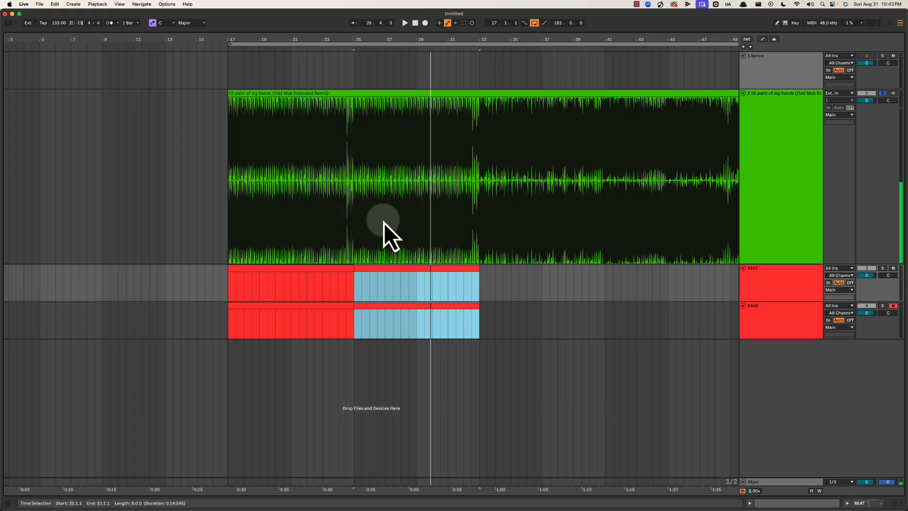
Play the remix from bar 29 to listen for new parts in the second eight-bar section.
drag(345, 37, 369, 38)
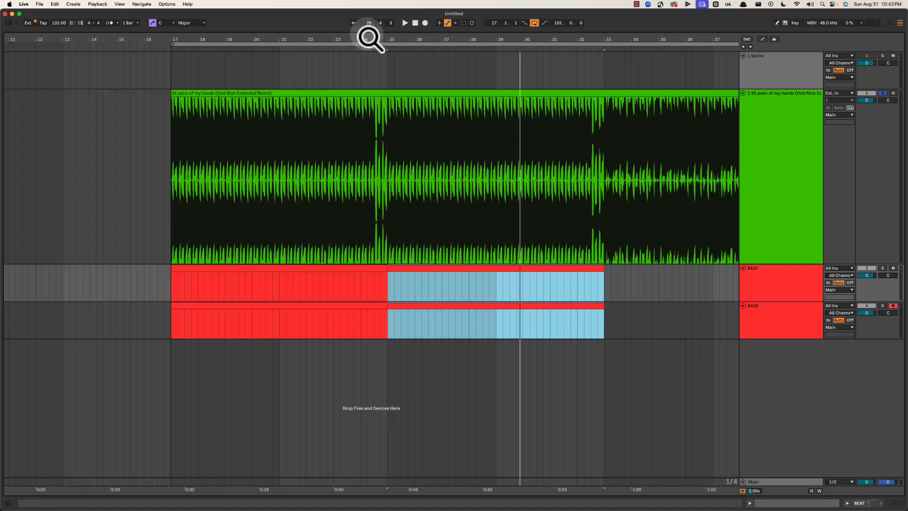
click(495, 284)
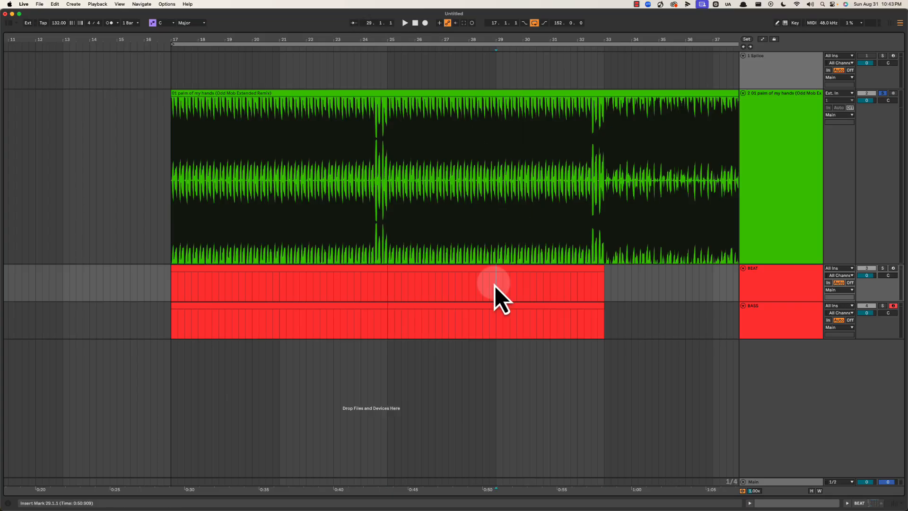
key(space)
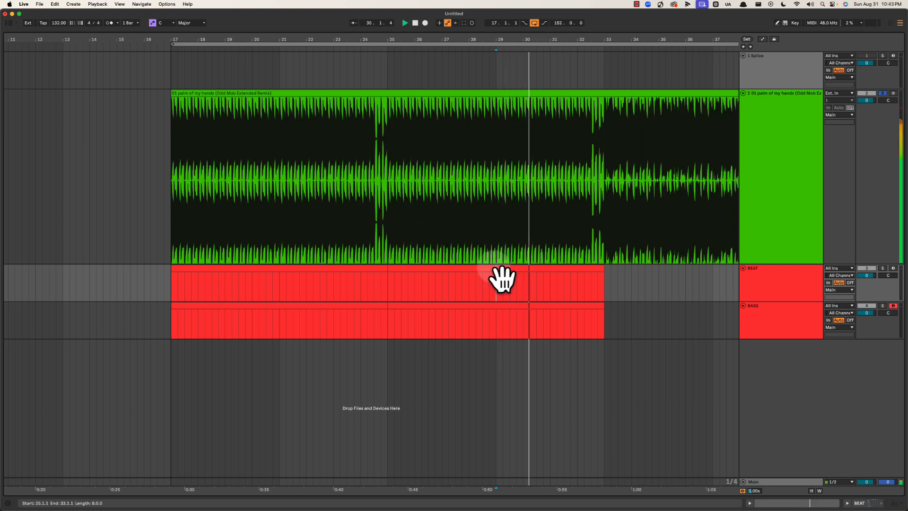
key(space)
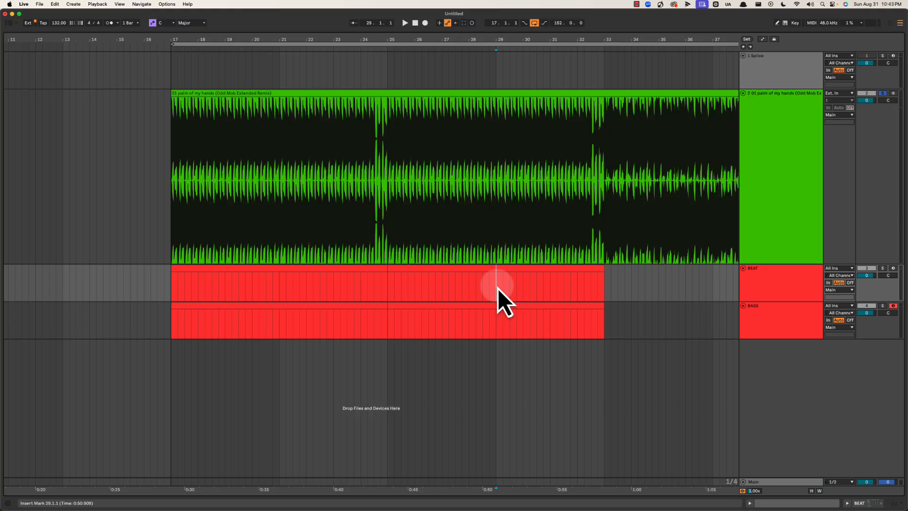
Audition the remix from bar 31 and bar 27 to locate where additional parts enter.
click(442, 287)
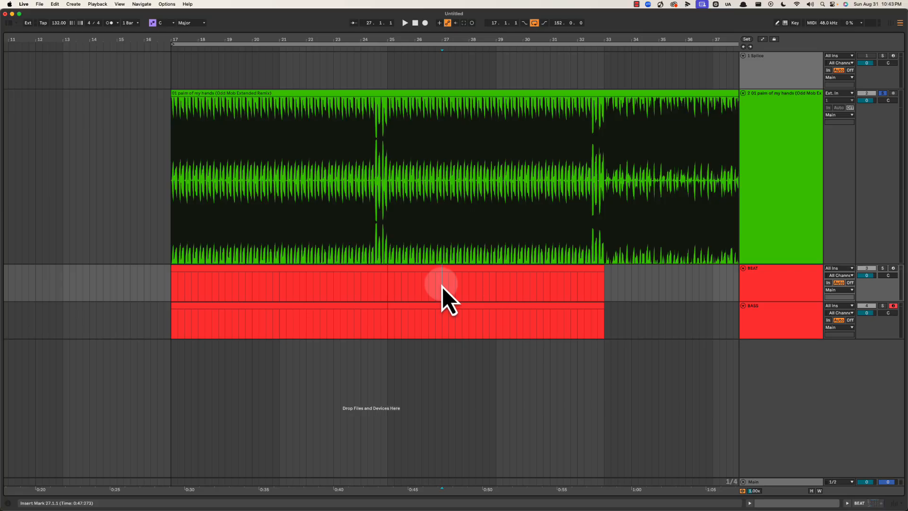
drag(478, 38, 478, 28)
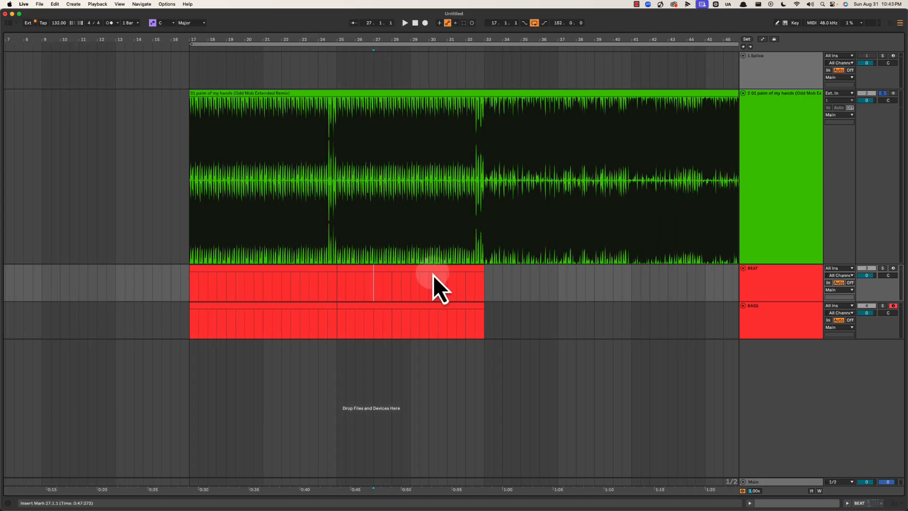
click(410, 282)
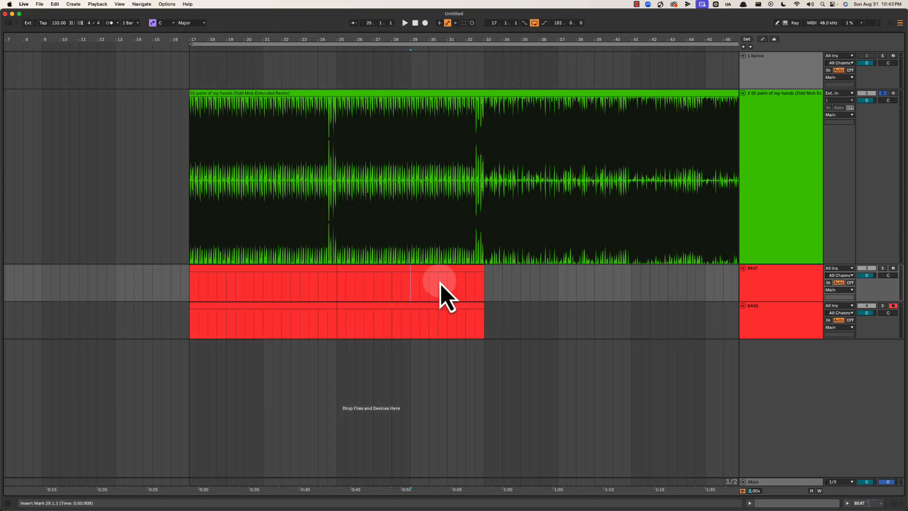
scroll(454, 279, right, 3)
click(395, 283)
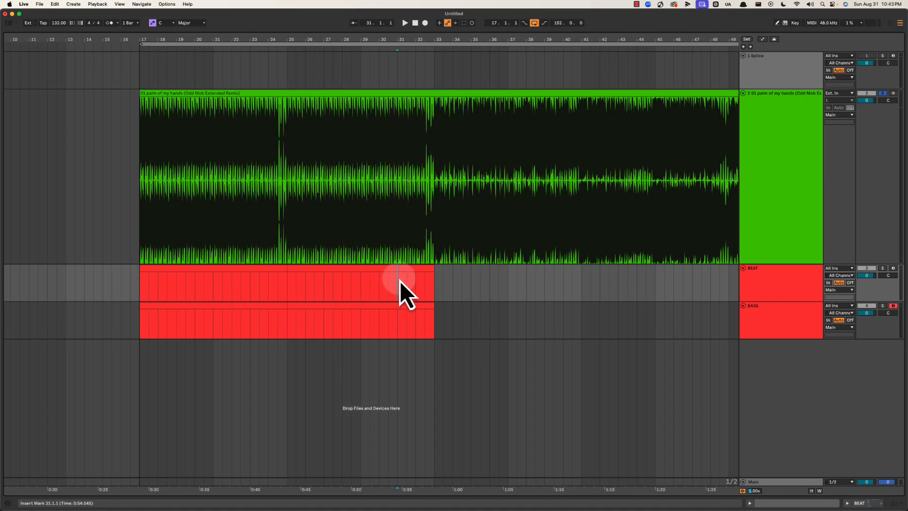
key(space)
click(313, 290)
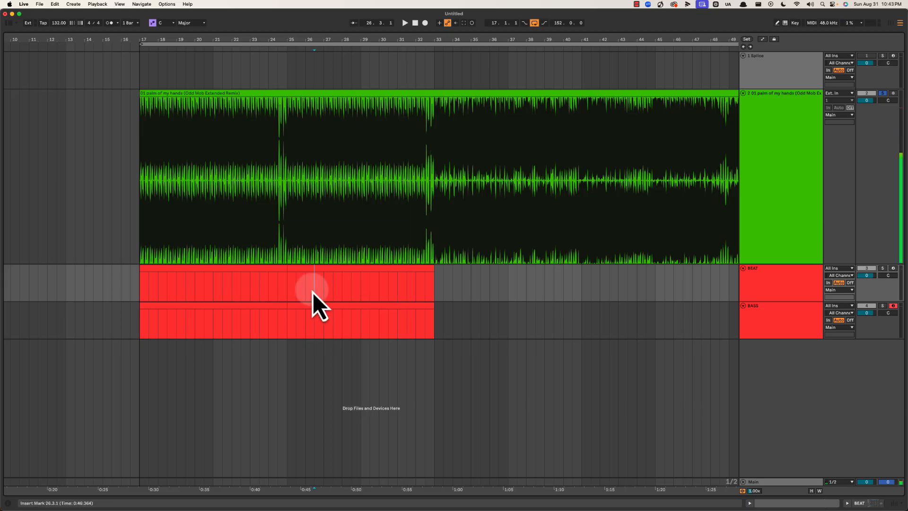
click(328, 290)
scroll(332, 277, left, 3)
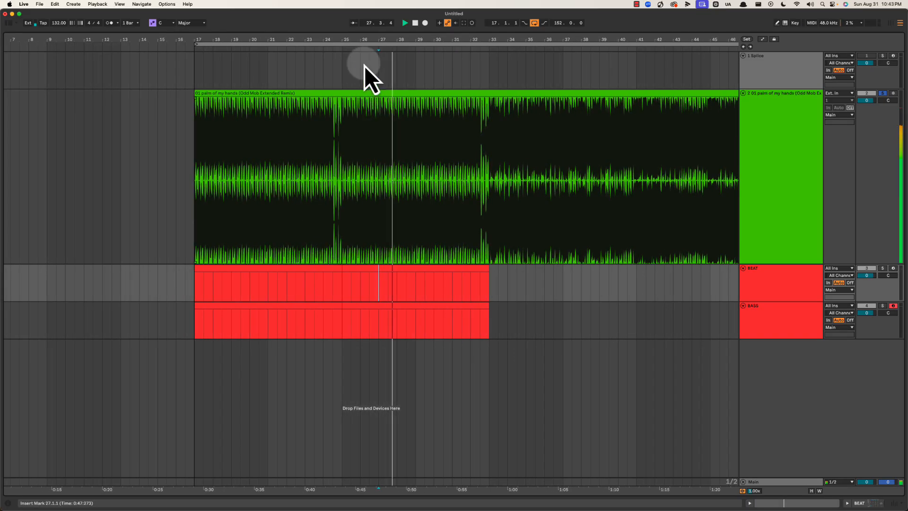
Add a MIDI track below BASS and name it FX - REV VOX.
drag(367, 41, 413, 40)
click(768, 330)
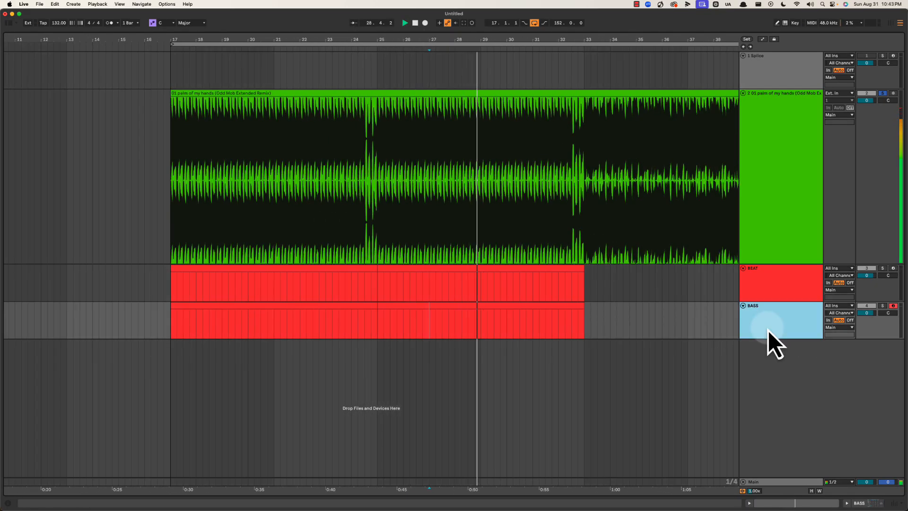
scroll(516, 298, right, 5)
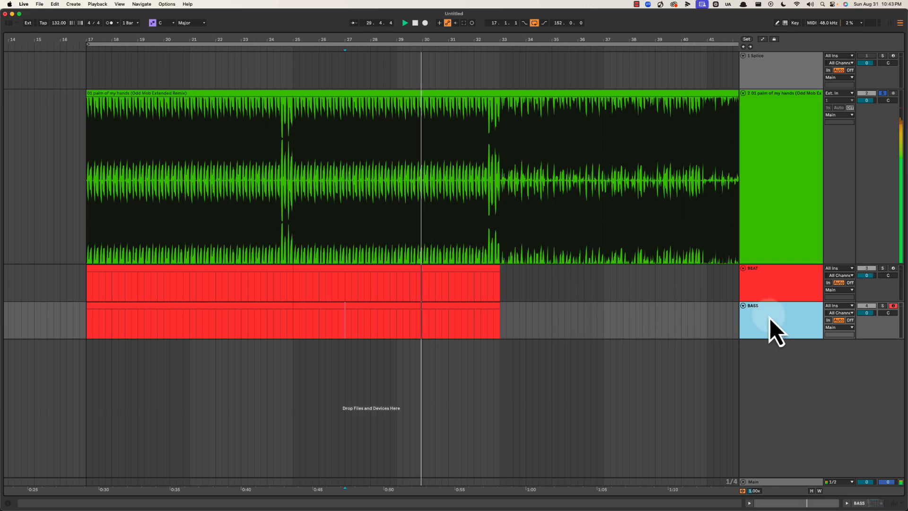
key(super+shift+t)
key(super+r)
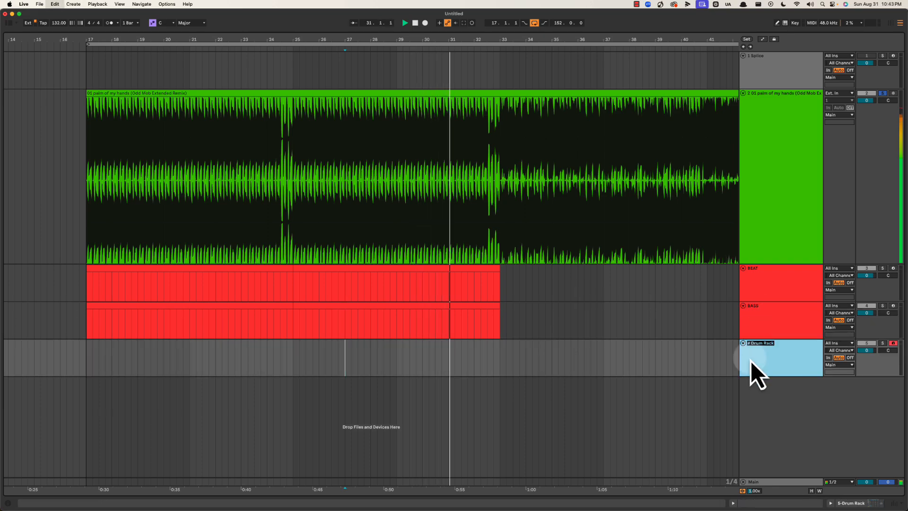
text(FX - REV)
key(Return)
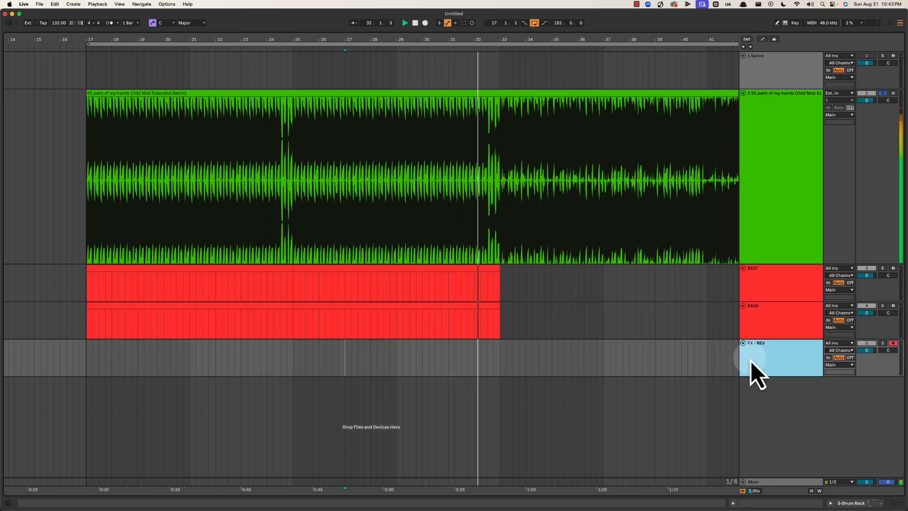
Stop playback, colour the FX - REV VOX track cyan and insert an empty MIDI clip on it across bars 29–33.
key(space)
right_click(765, 359)
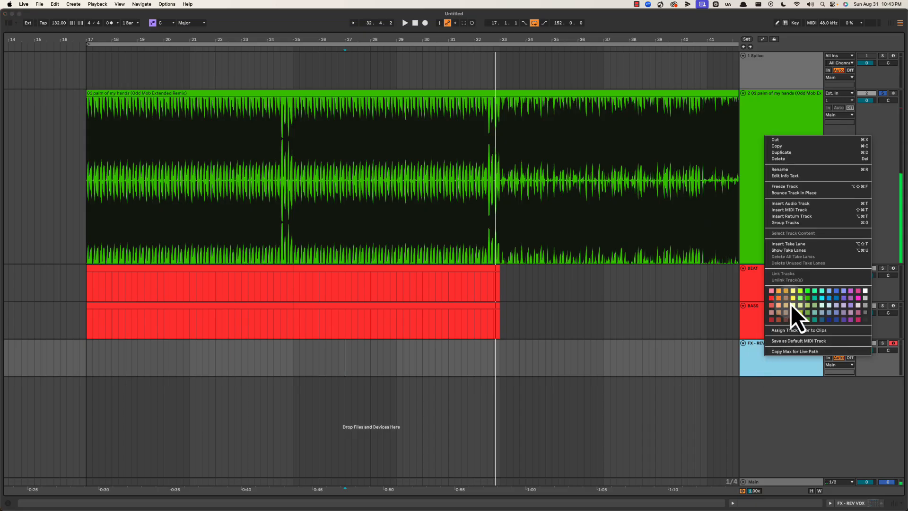
click(822, 298)
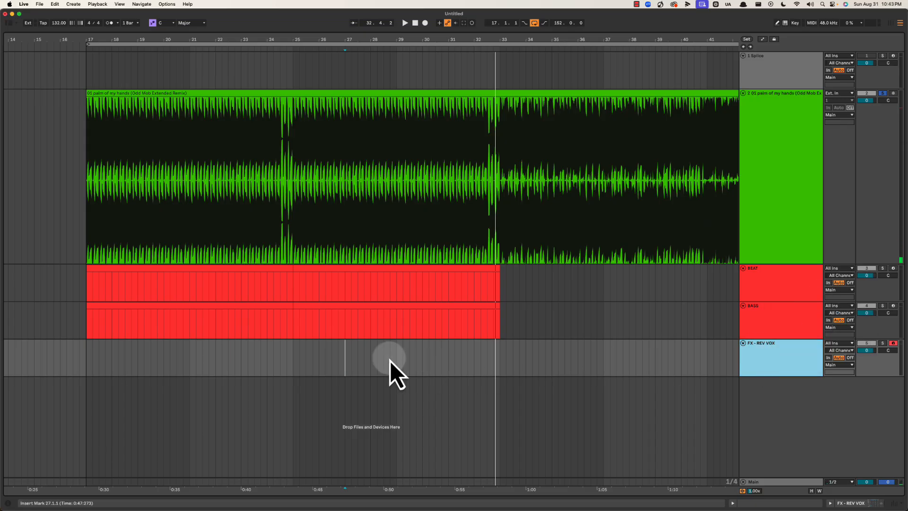
drag(390, 362, 503, 353)
key(super+shift+m)
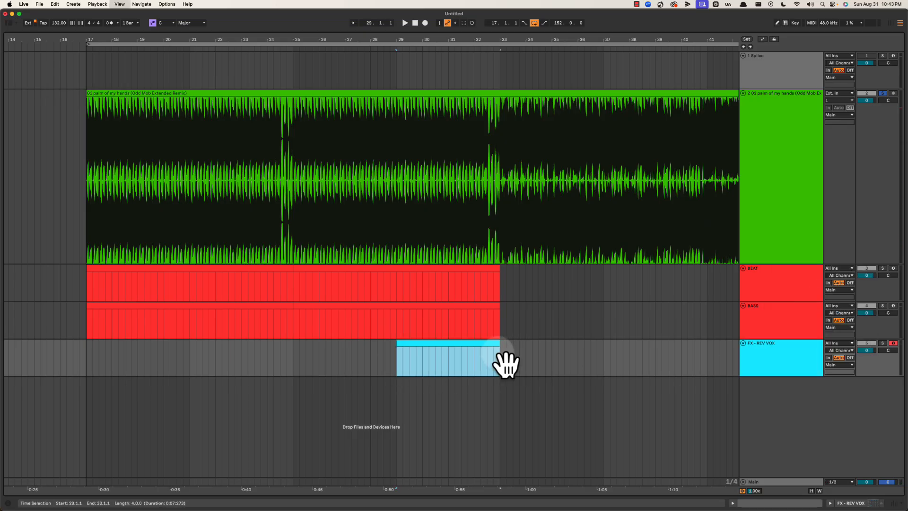
Insert two MIDI tracks below the Odd Mob remix track, name them MAP and EDIT, and colour both green.
click(462, 186)
click(799, 194)
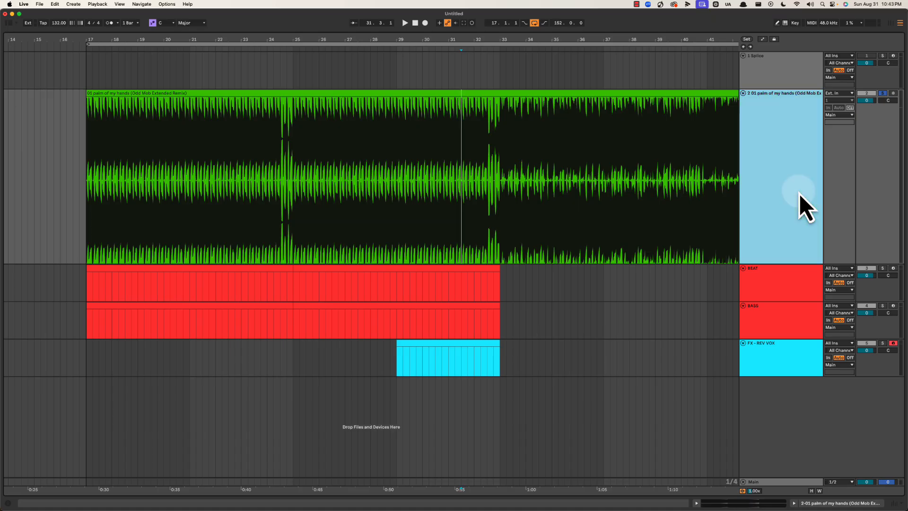
key(super+shift+t)
key(super+shift+t)
click(760, 314)
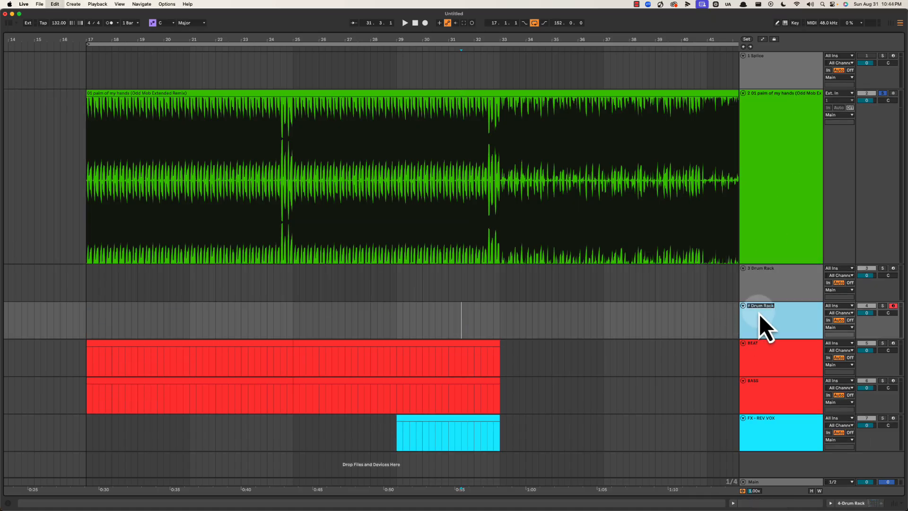
right_click(759, 314)
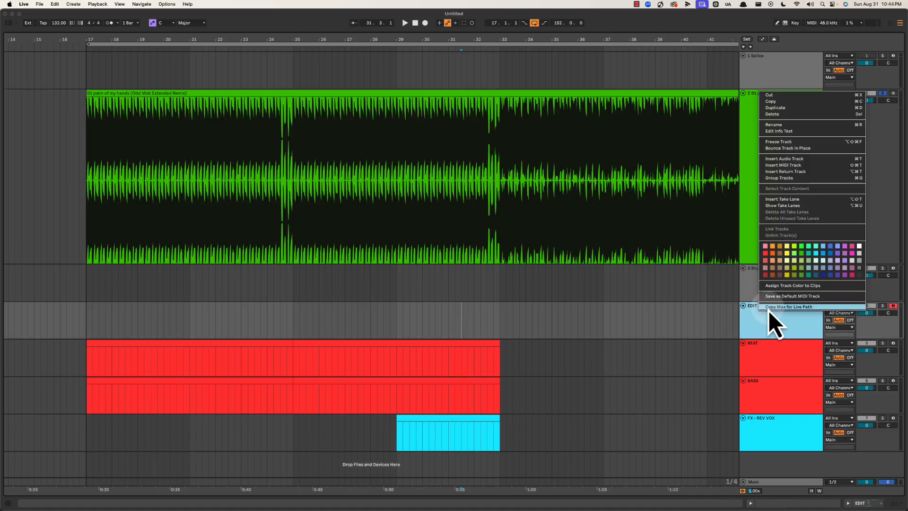
click(798, 259)
click(767, 290)
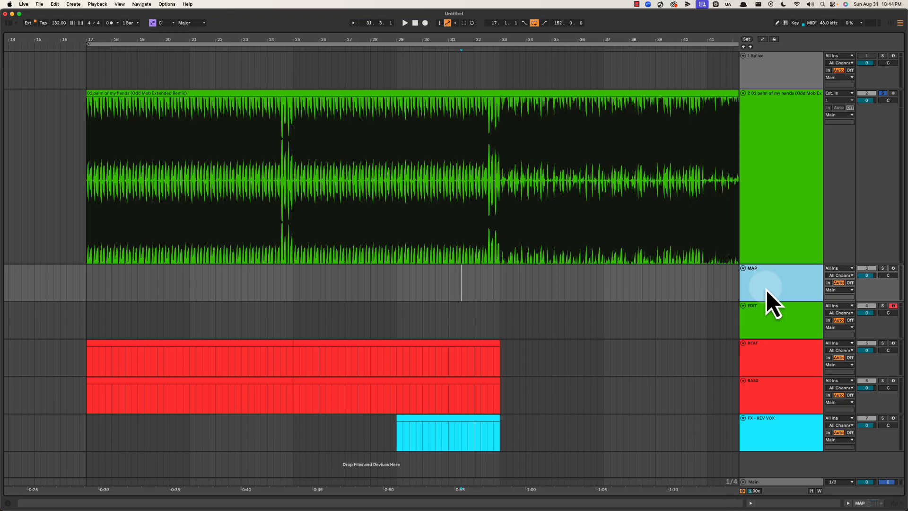
right_click(767, 290)
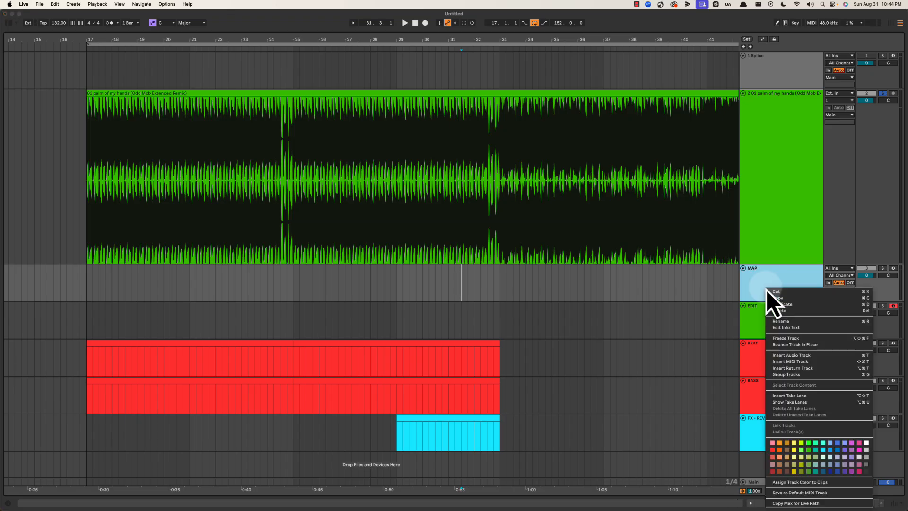
click(807, 452)
Insert a half-bar MIDI clip at 24.3 on the EDIT track and copy it to 32.3, matching the waveform breaks.
click(765, 331)
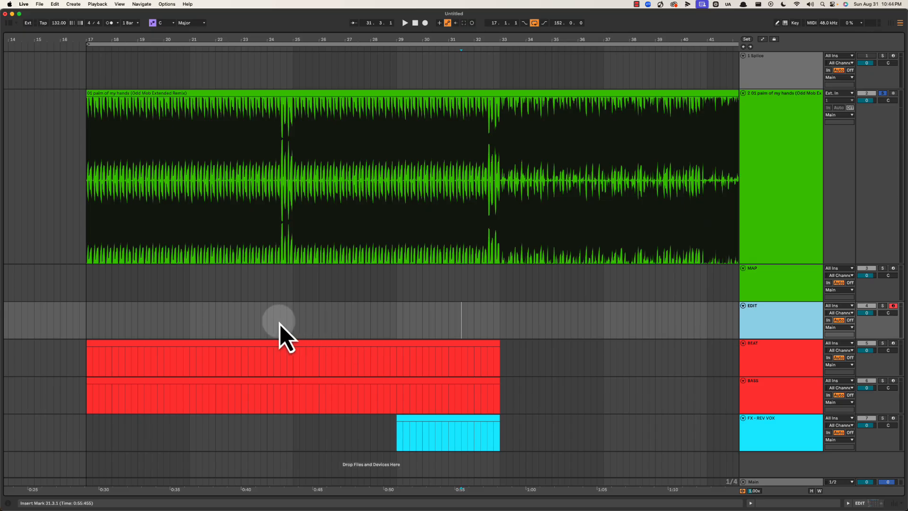
drag(280, 324, 293, 321)
key(super+shift+m)
key(super+alt+l)
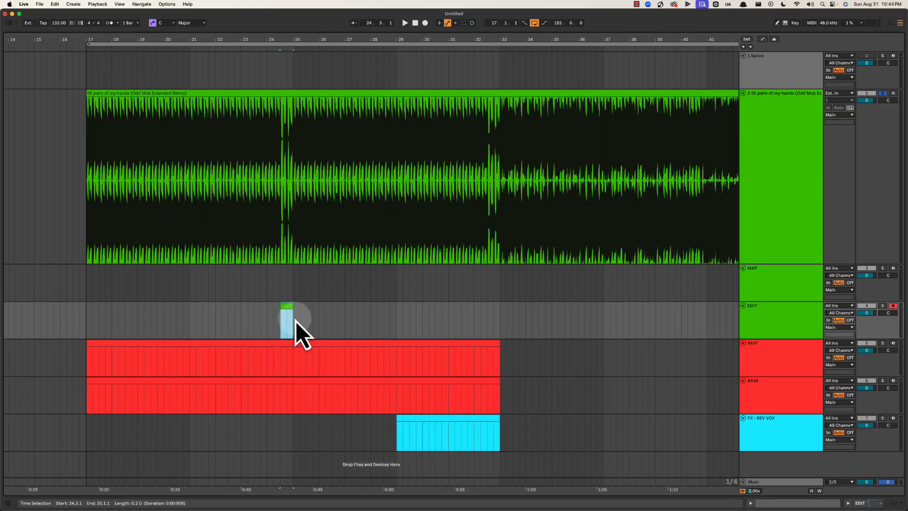
scroll(296, 321, right, 1)
drag(263, 306, 472, 315)
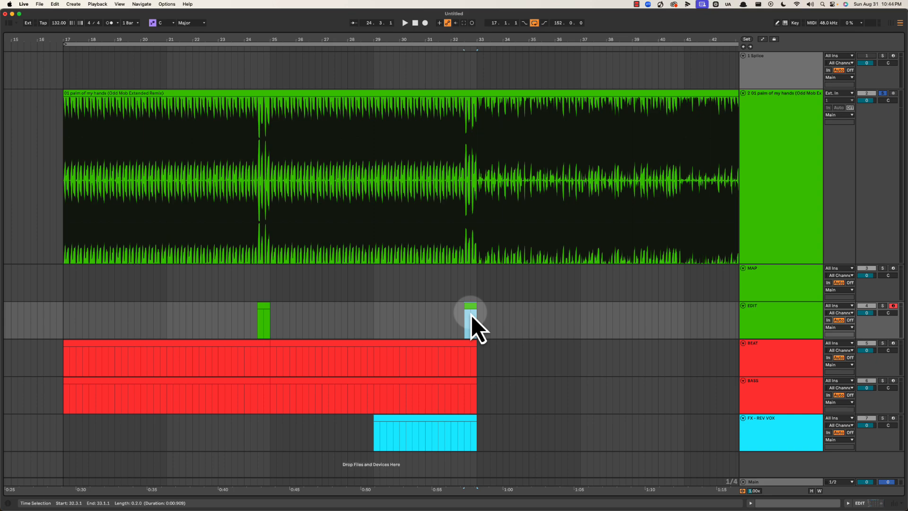
scroll(485, 314, right, 1)
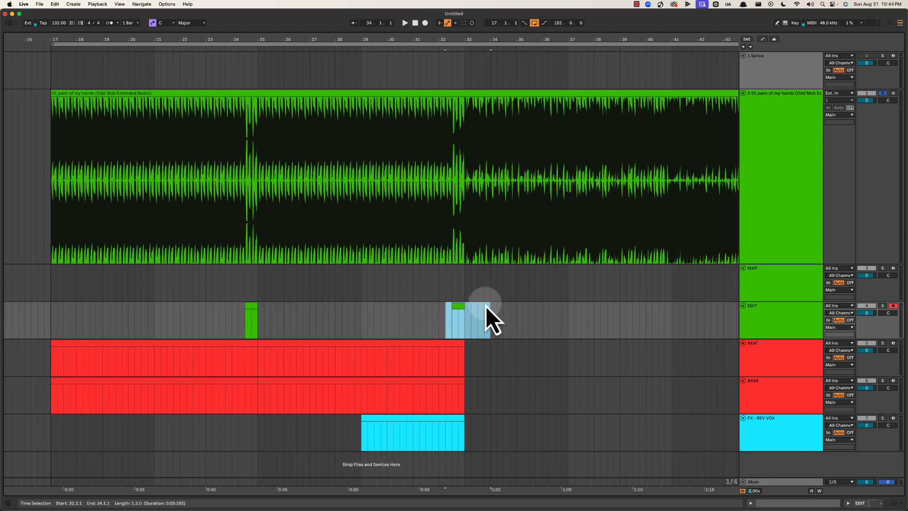
drag(464, 114, 670, 125)
click(628, 124)
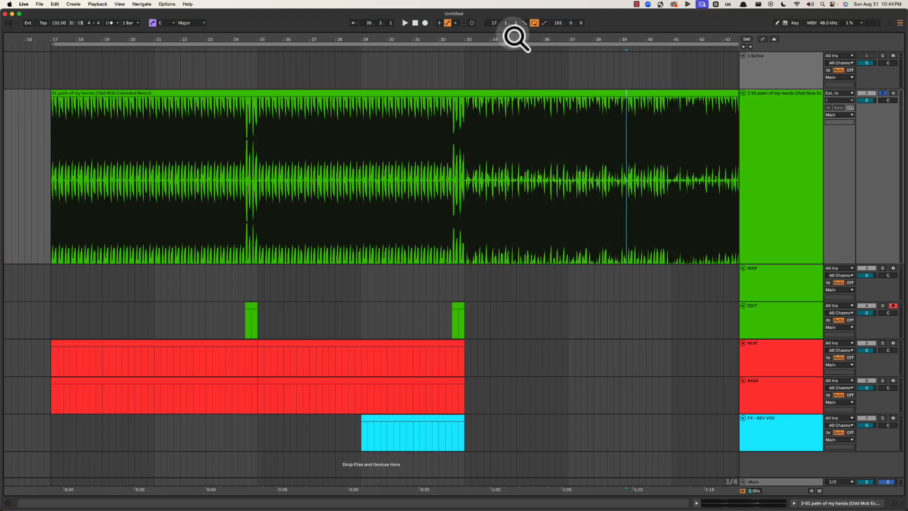
drag(504, 37, 504, 37)
drag(210, 135, 298, 126)
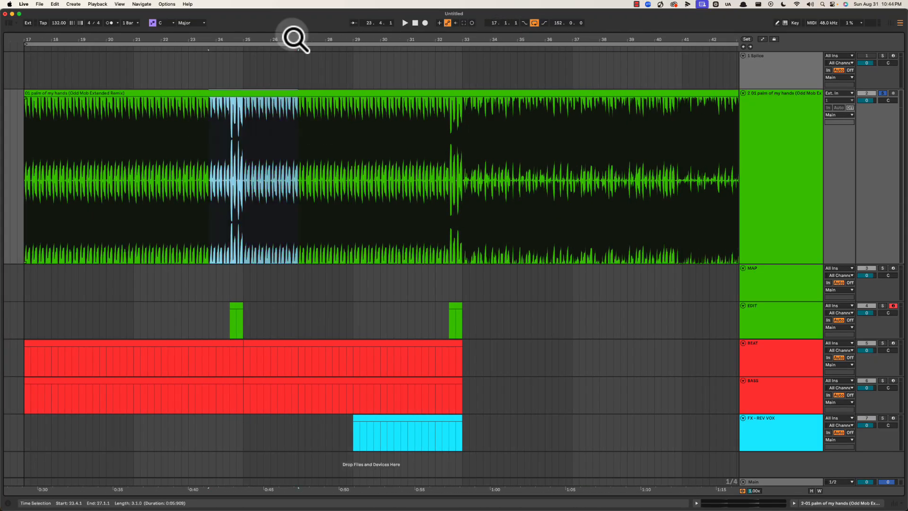
drag(293, 37, 291, 38)
click(390, 176)
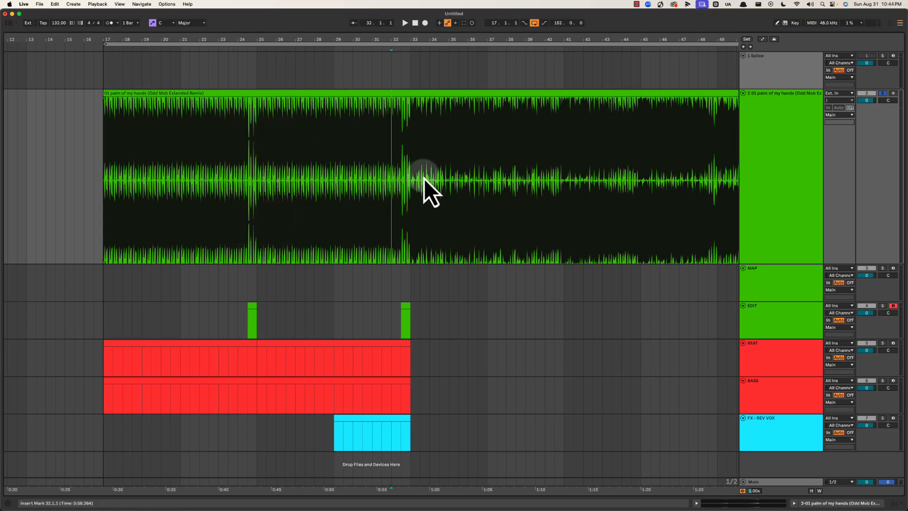
Insert a MIDI clip across bars 17–33 on the MAP track, name it INTRO and colour it brown.
click(765, 286)
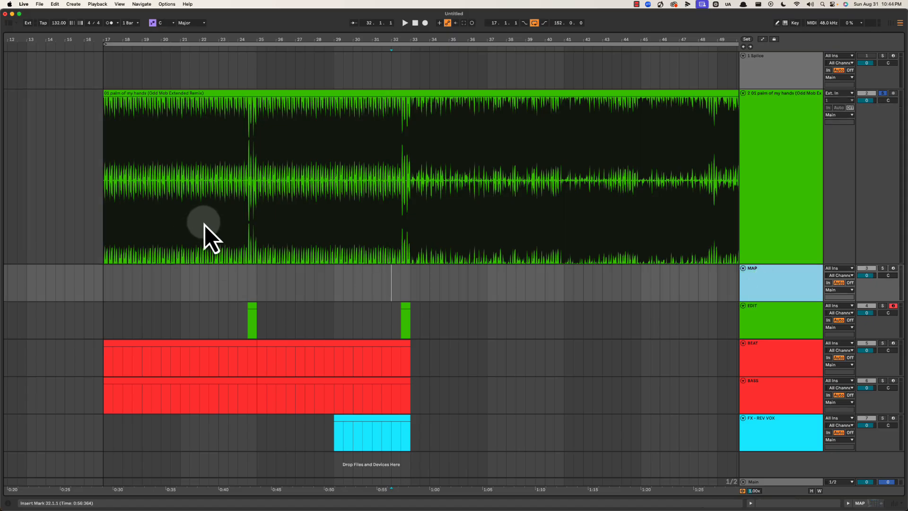
drag(103, 292, 439, 294)
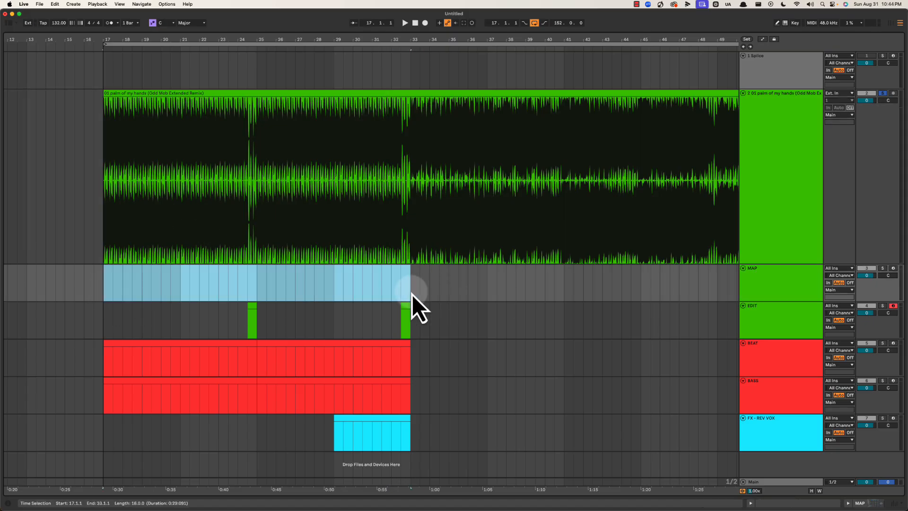
key(super+shift+m)
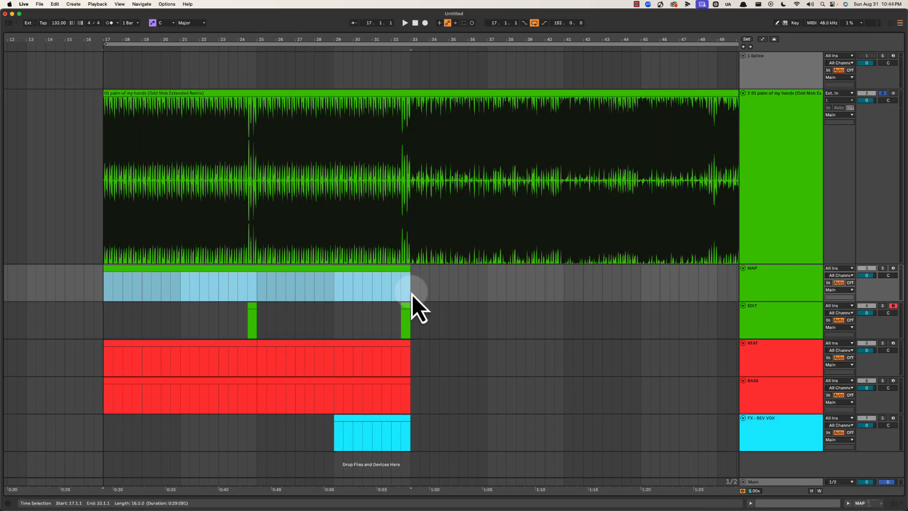
text(RO)
key(Return)
right_click(395, 272)
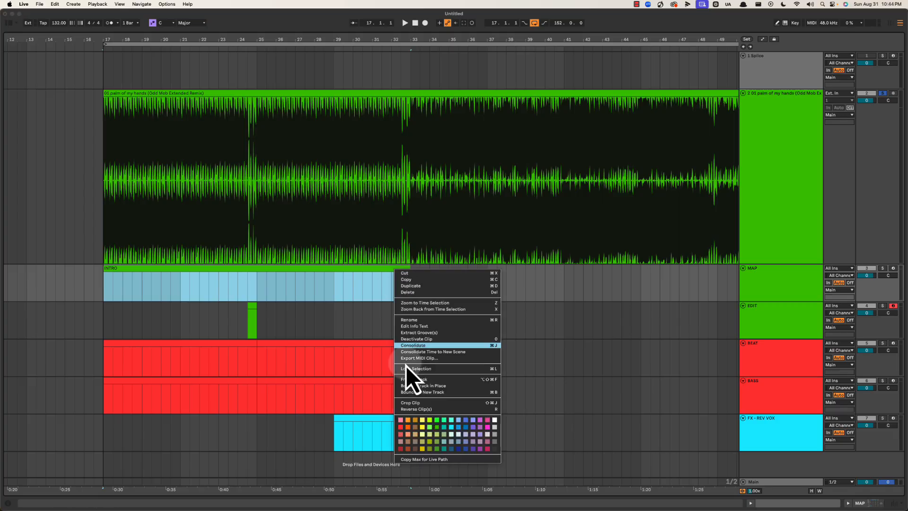
click(413, 429)
Audition the remix from bar 30 and rename the MAP track's brown clip as INTRO / BASS DROP.
click(354, 297)
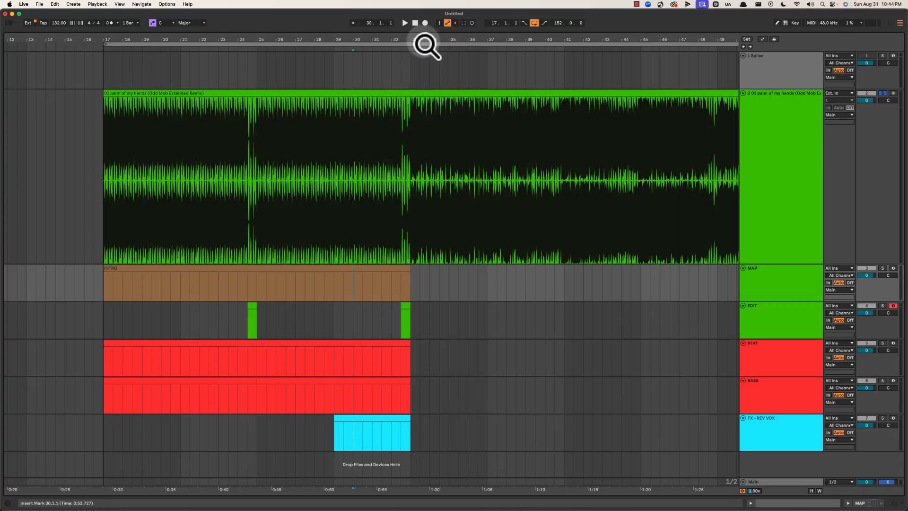
drag(426, 45, 386, 38)
key(space)
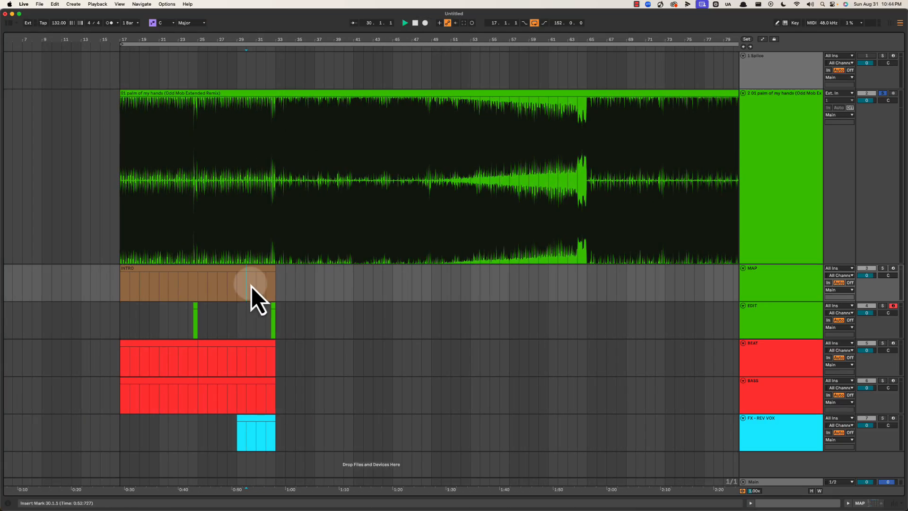
drag(264, 36, 300, 38)
click(231, 283)
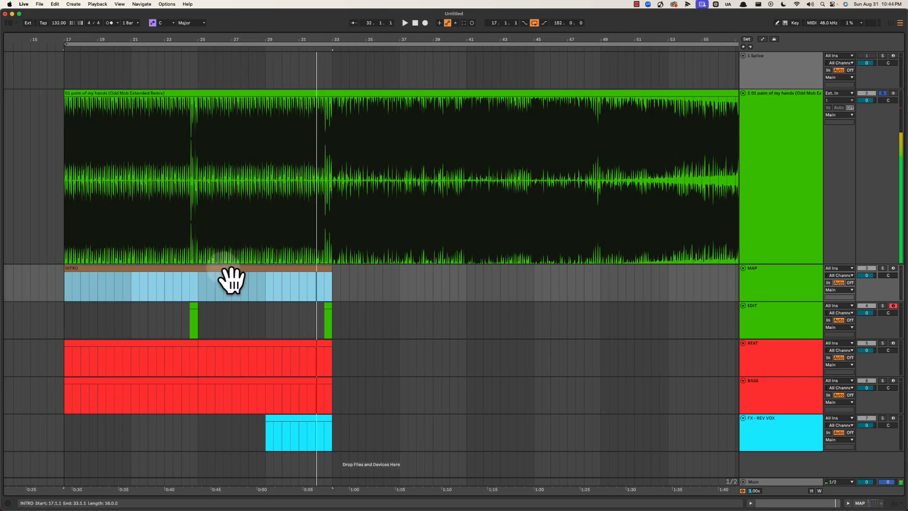
key(space)
key(super+r)
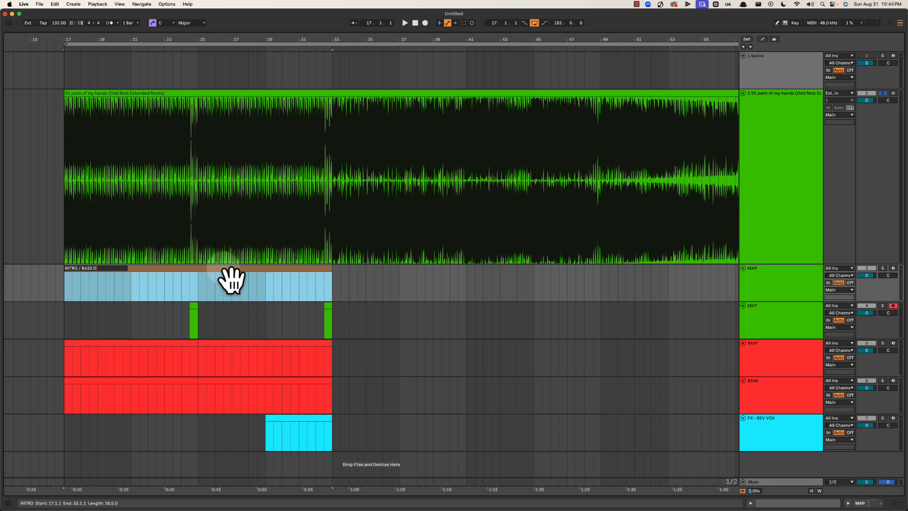
key(Return)
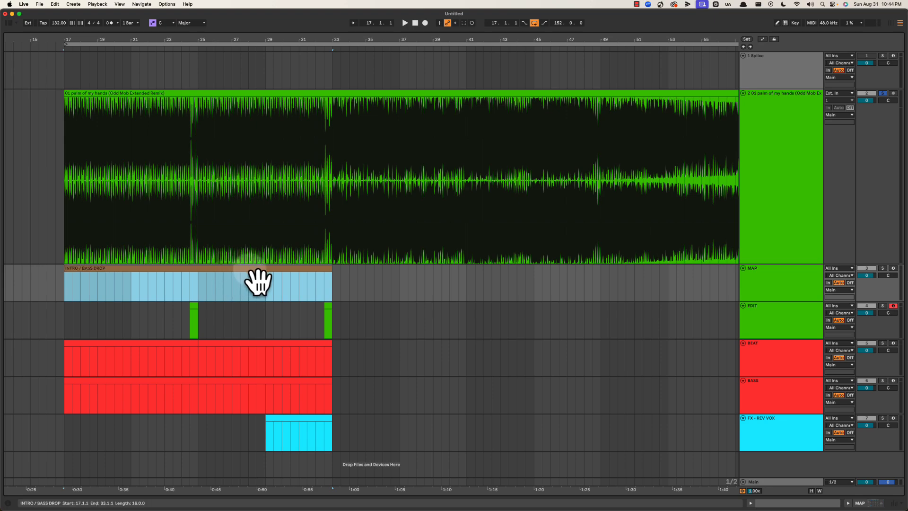
Play the remix from bar 31 into the next section and duplicate the last BEAT and BASS clips into bars 33–41.
click(301, 285)
key(space)
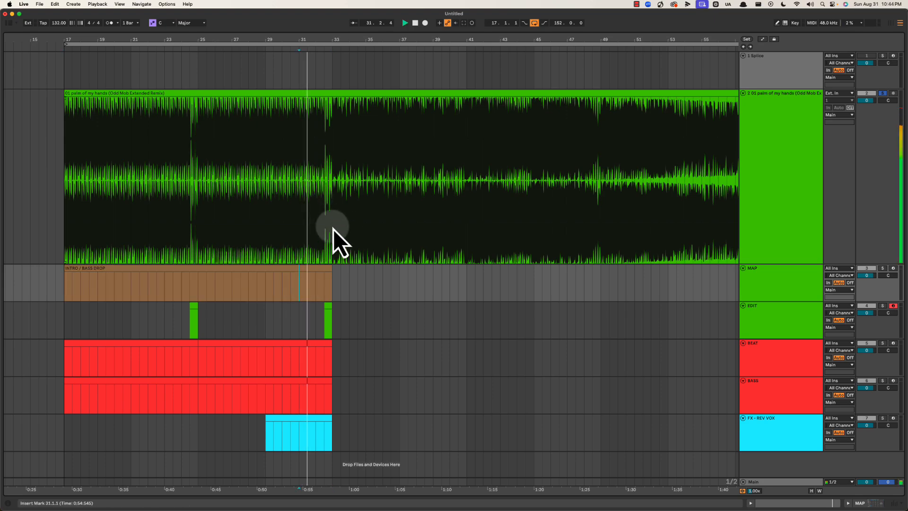
drag(339, 40, 396, 83)
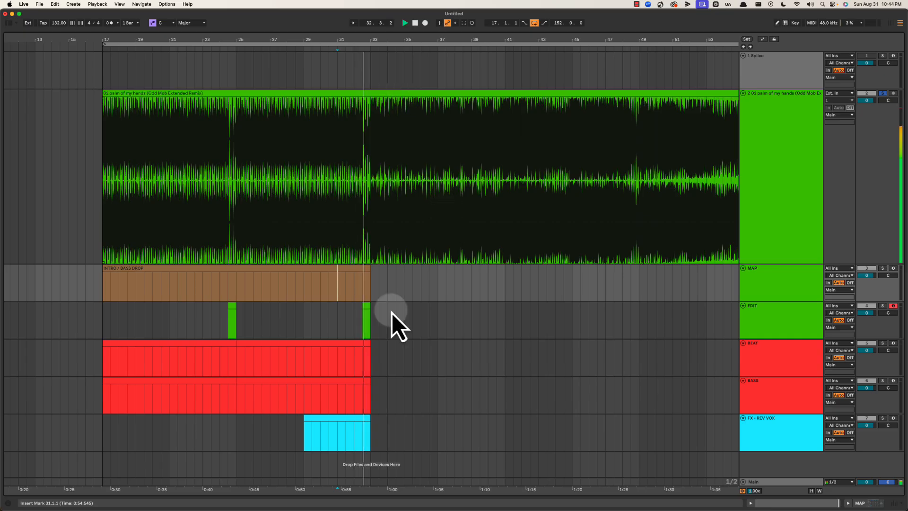
click(316, 354)
key(super+d)
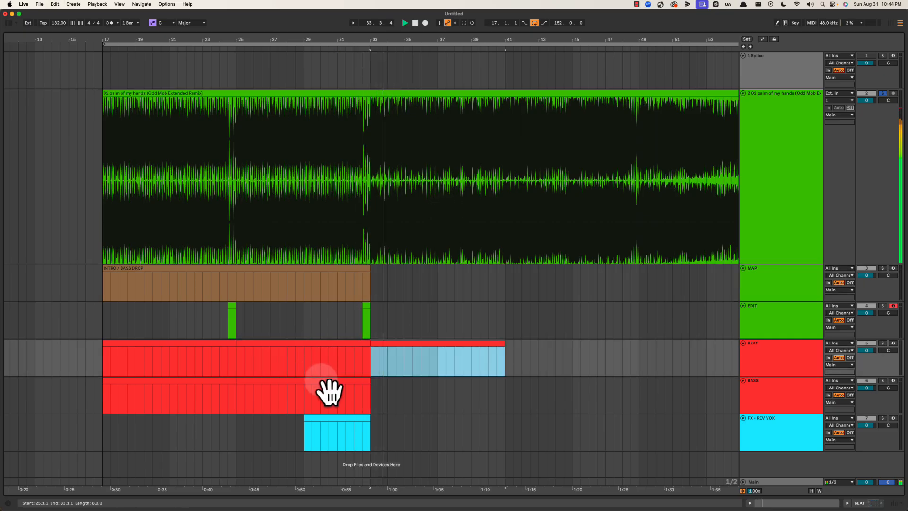
click(320, 382)
key(super+d)
key(space)
Add a MIDI track below FX - REV VOX and name it VOX LEAD.
click(776, 372)
click(776, 392)
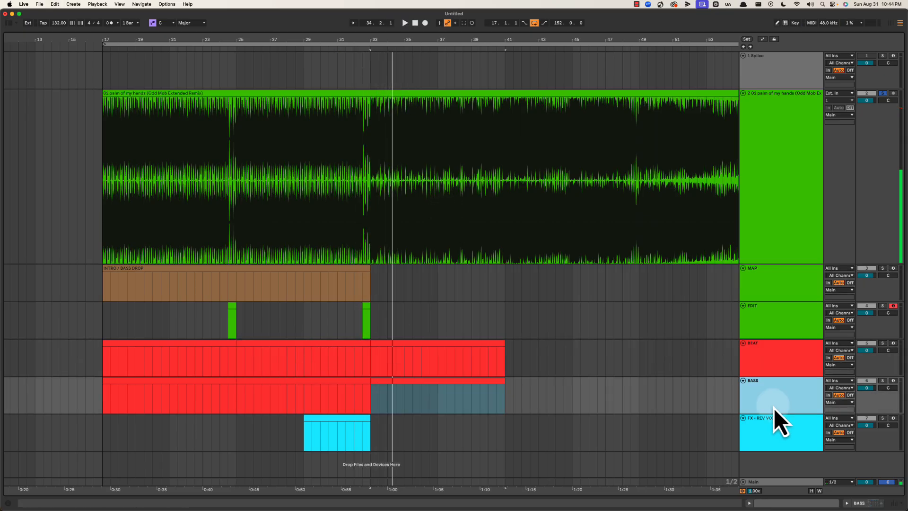
click(770, 429)
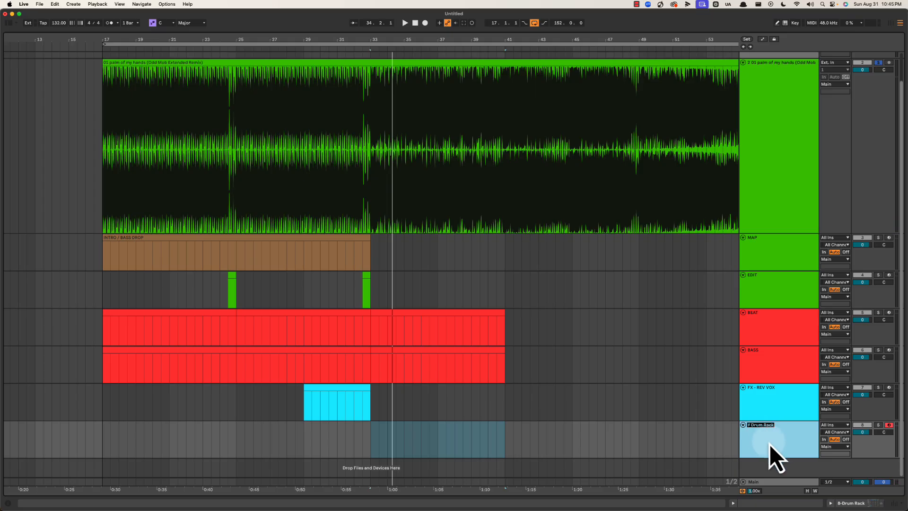
click(770, 444)
right_click(769, 444)
click(828, 384)
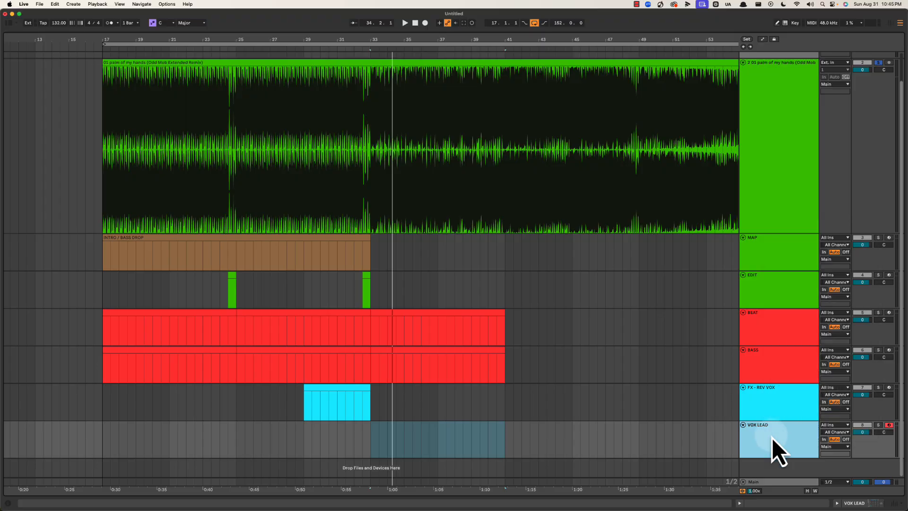
Insert a MIDI clip across bars 33–41 on the VOX LEAD track, then colour the track cyan and apply that colour to its clip.
drag(372, 442, 501, 438)
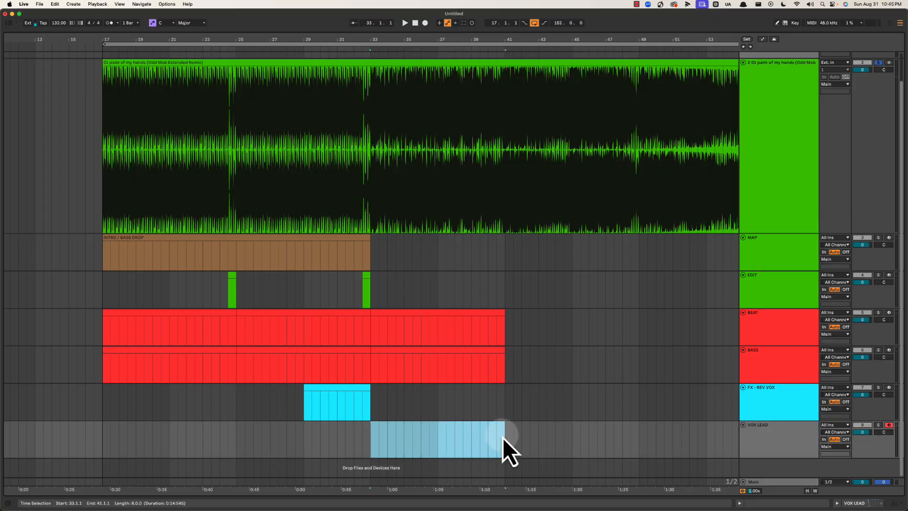
double_click(503, 437)
right_click(776, 441)
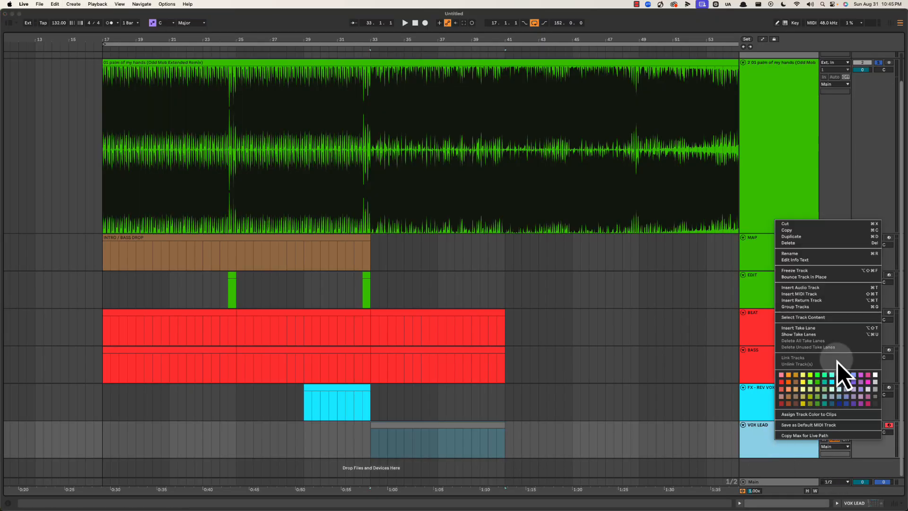
click(833, 383)
right_click(772, 443)
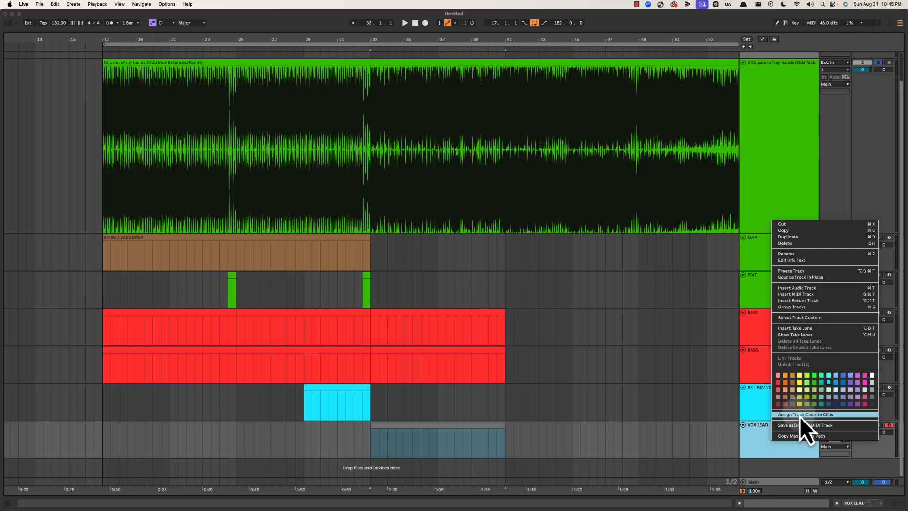
click(799, 415)
Audition the remix from bar 33 through the VOX LEAD clip up to bar 41.
click(434, 435)
key(space)
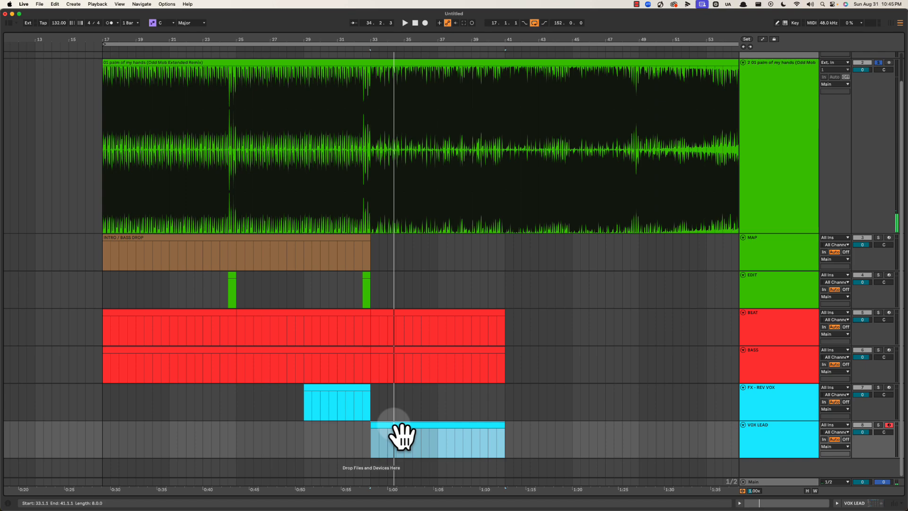
key(space)
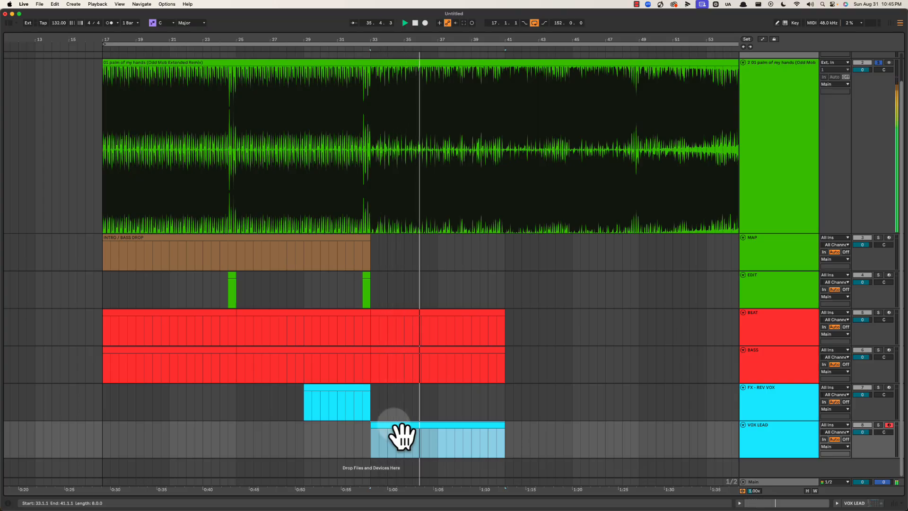
click(472, 402)
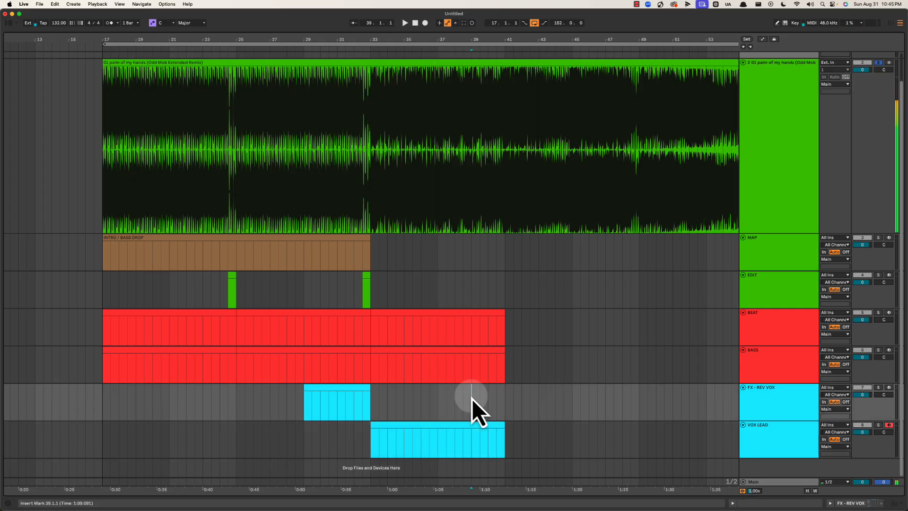
drag(476, 38, 405, 37)
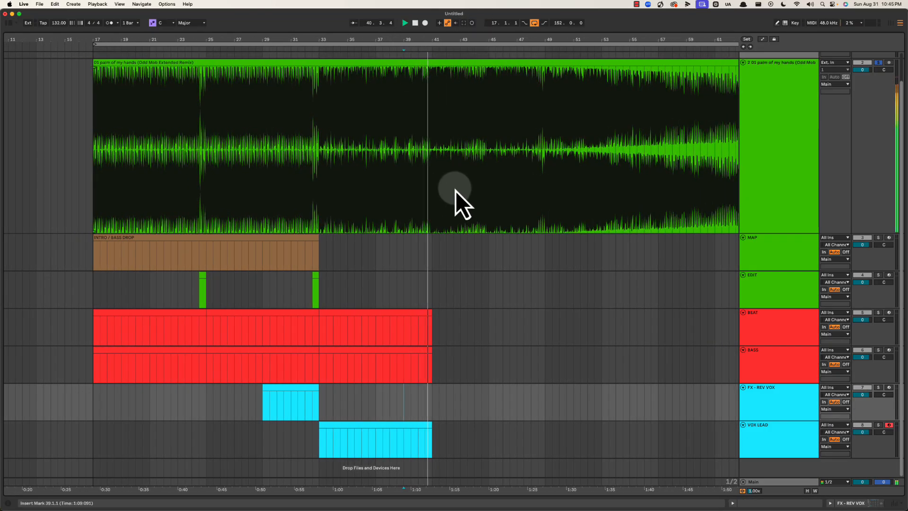
Add a MIDI track below VOX LEAD, name it CHORDS and colour it magenta.
click(780, 447)
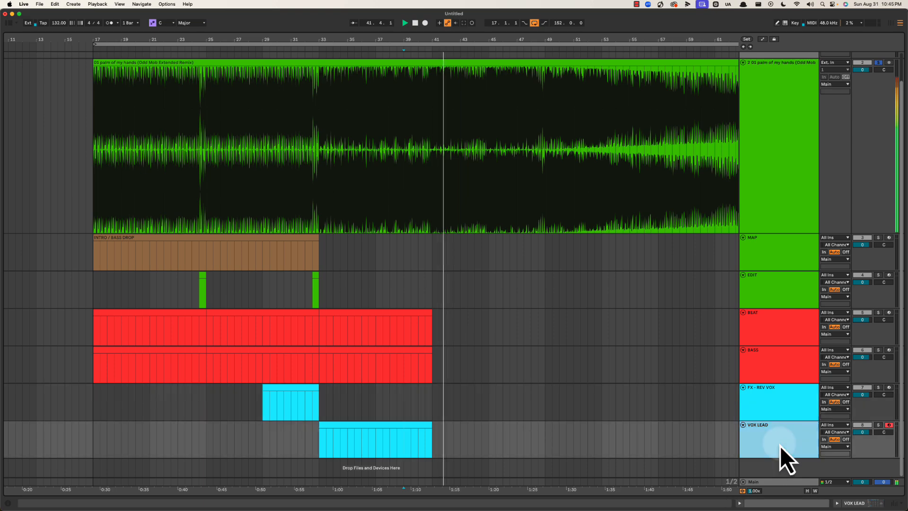
key(super+shift+t)
scroll(725, 399, down, 1)
key(super+r)
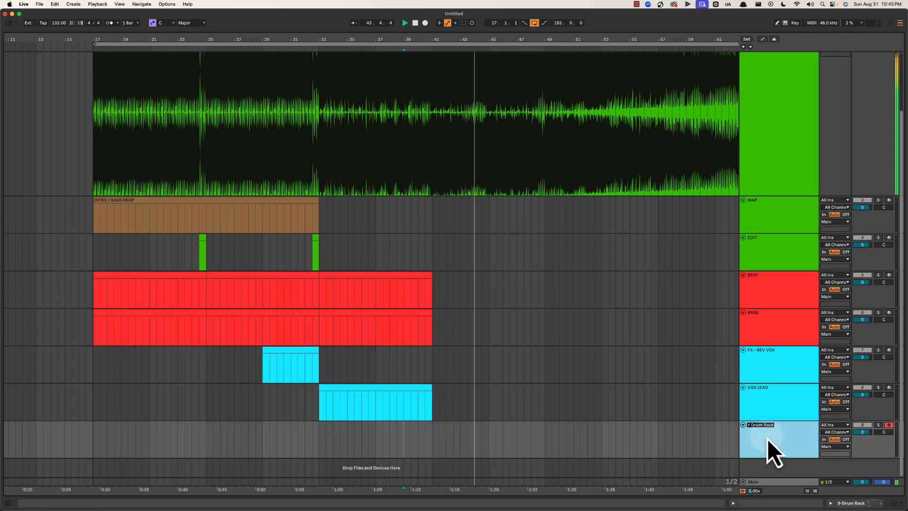
text(CHORDS)
key(Return)
right_click(768, 439)
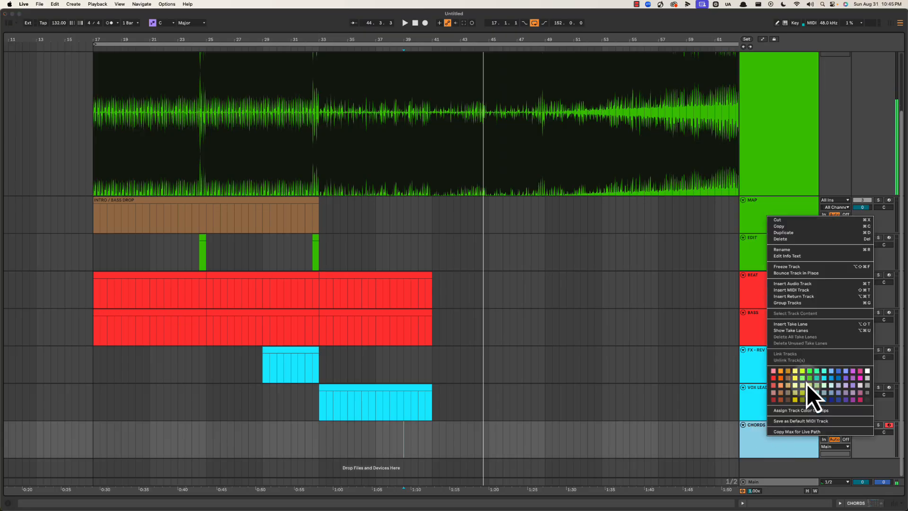
click(861, 378)
key(super+z)
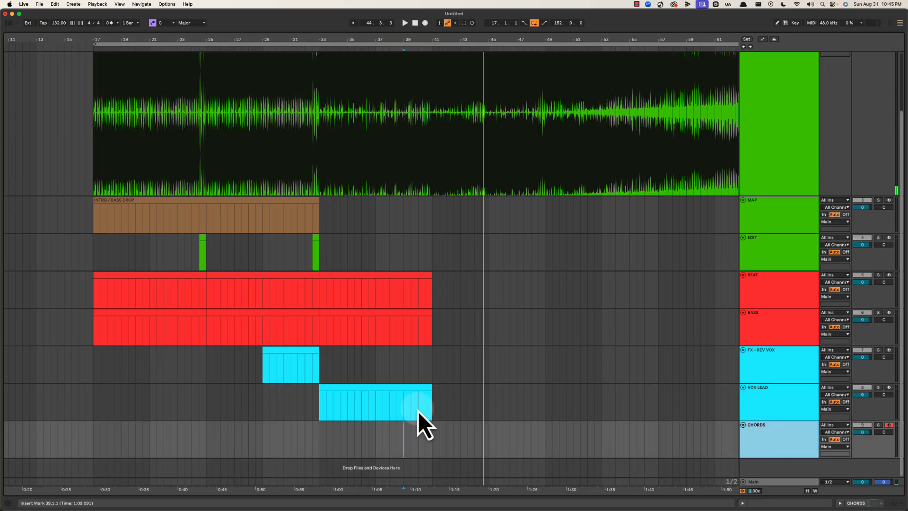
Insert a MIDI clip across bars 41–49 on the CHORDS track.
drag(433, 440, 547, 441)
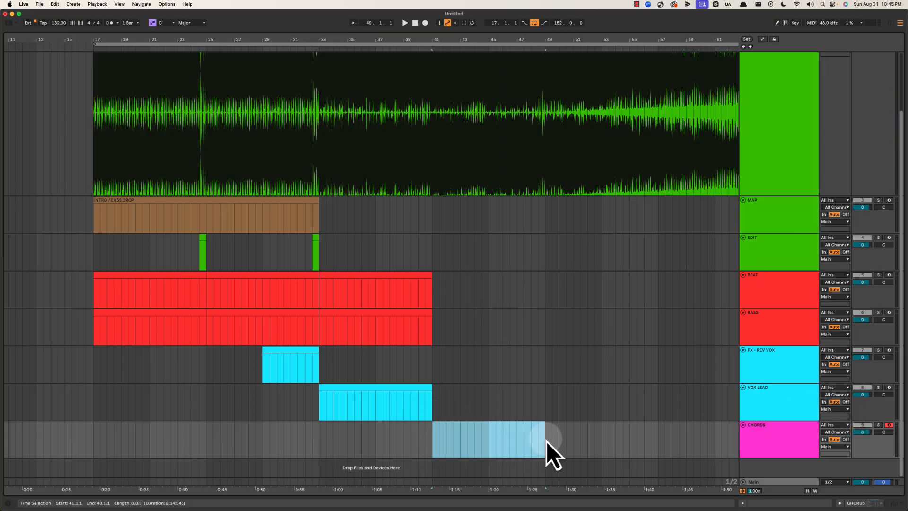
click(406, 401)
drag(432, 440, 543, 444)
key(super+shift+m)
key(super+alt+l)
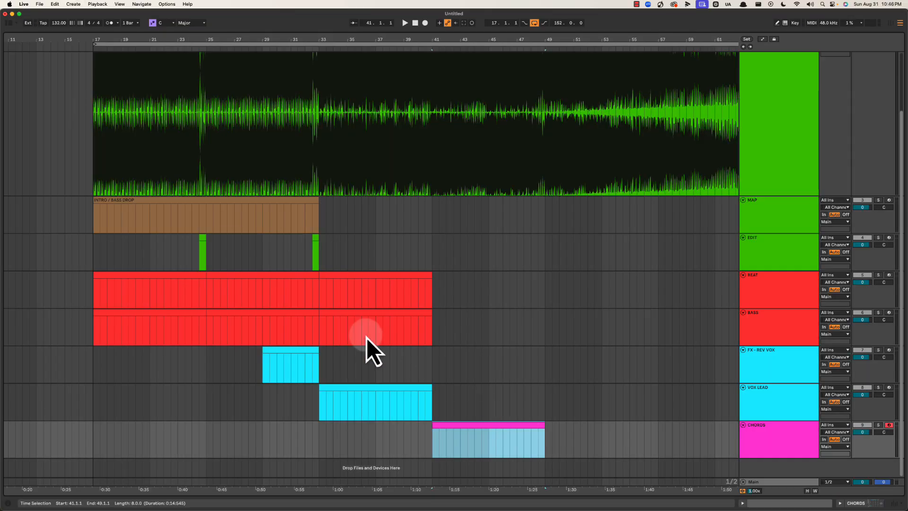
Play the remix from bar 37 and duplicate the last VOX LEAD, BASS and BEAT clips into bars 41–49.
click(376, 365)
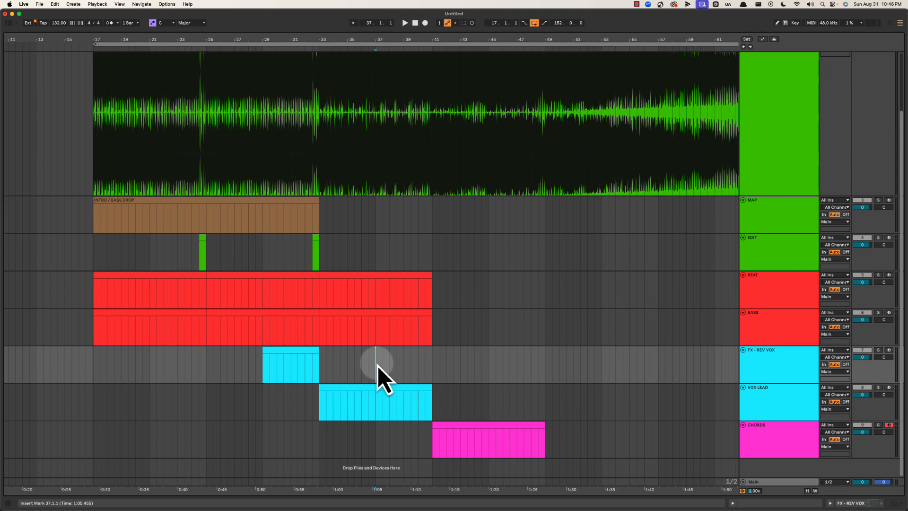
key(space)
click(389, 394)
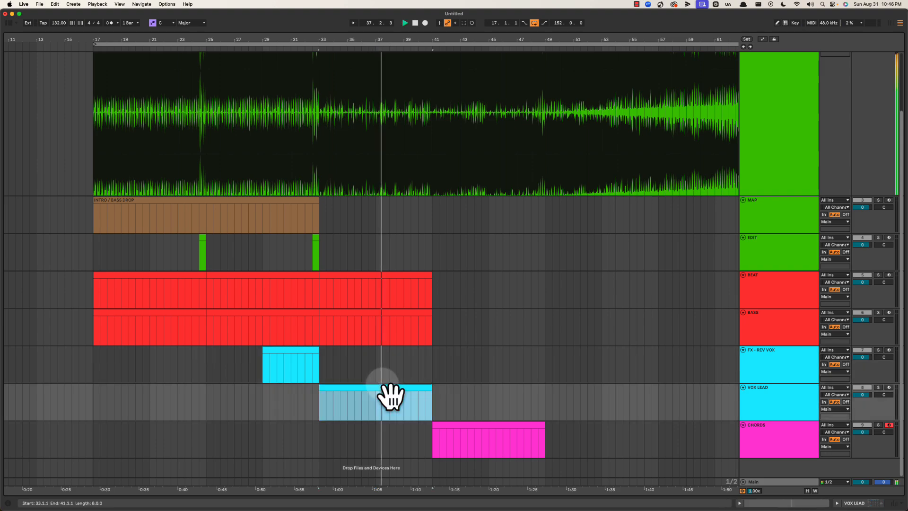
key(super+d)
click(391, 323)
key(super+d)
click(390, 287)
key(super+d)
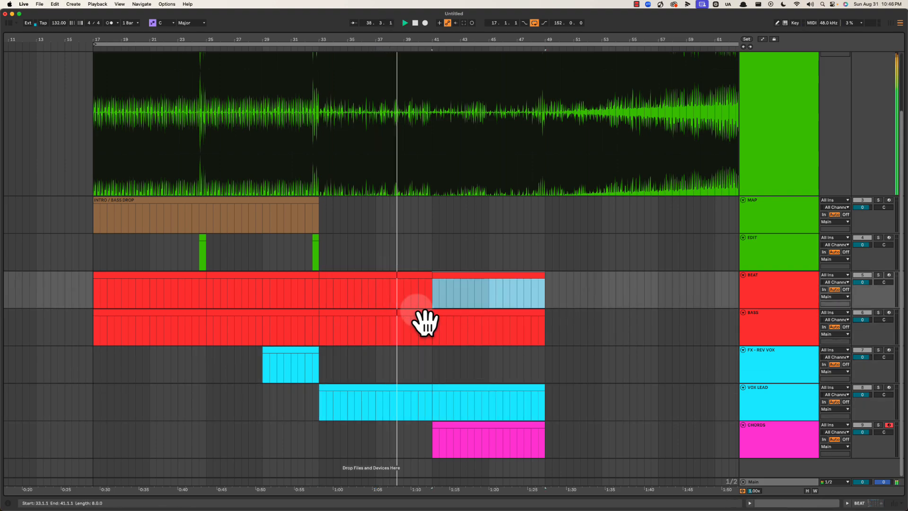
Name the VOX LEAD clip at bars 33–41 VERSE.
click(403, 248)
drag(421, 37, 442, 41)
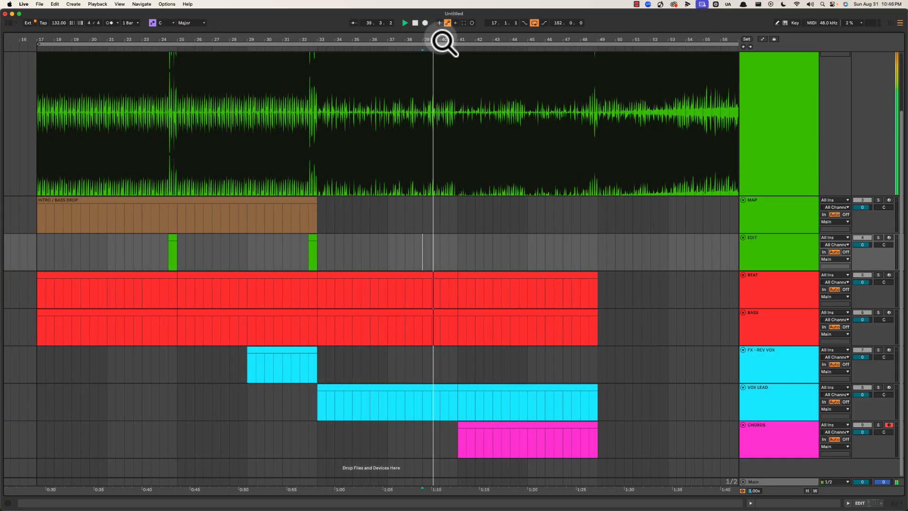
click(442, 399)
key(super+r)
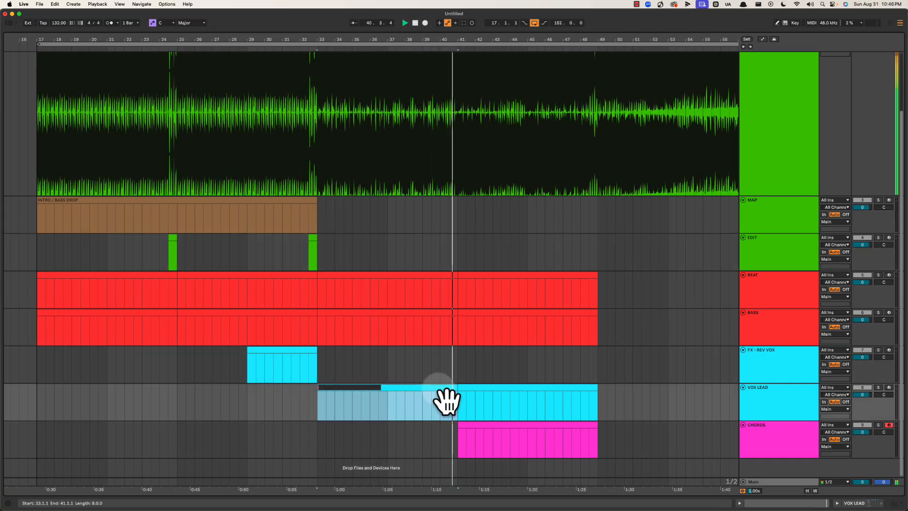
text(VERSE)
key(Return)
Name the VOX LEAD clip at bars 41–49 PRE-CH and colour it light turquoise.
click(479, 395)
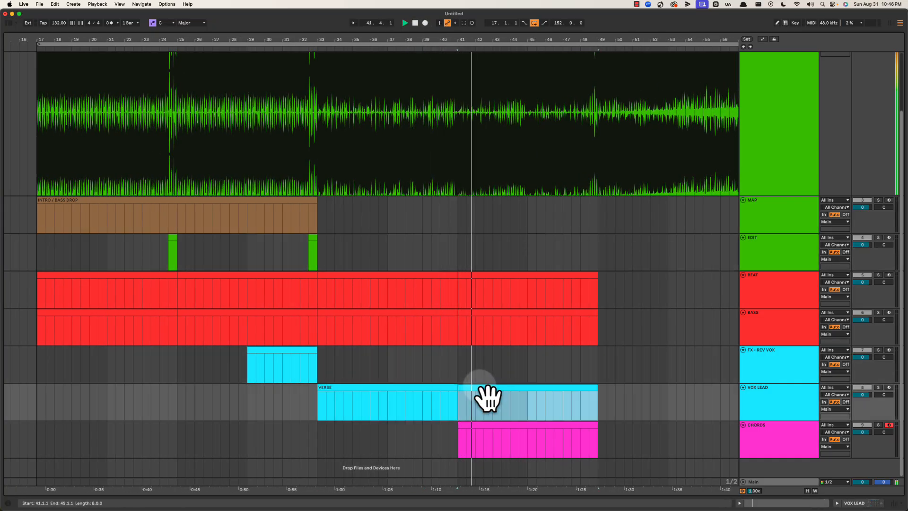
key(super+r)
text(PRE-CH)
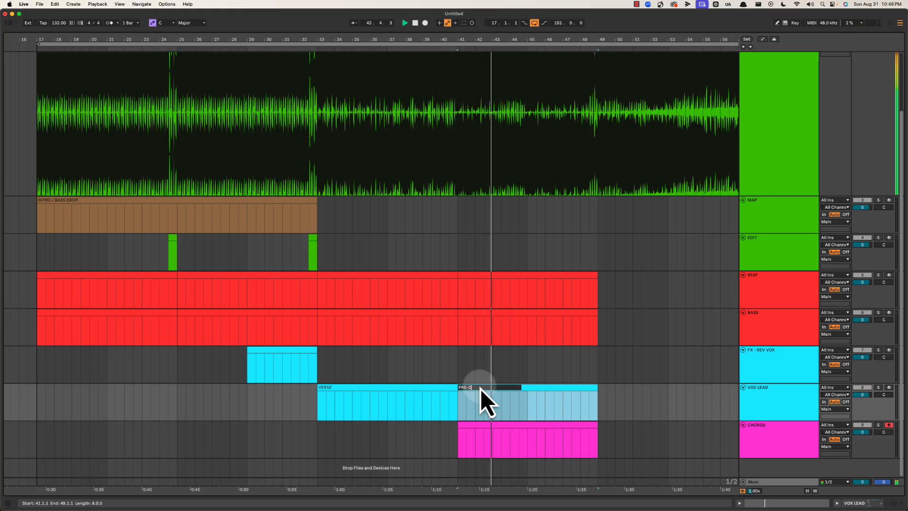
key(Return)
right_click(513, 400)
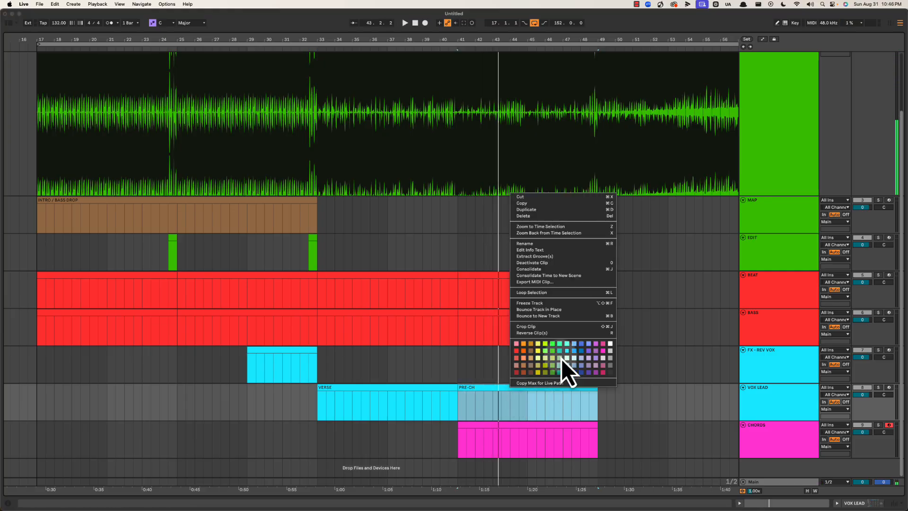
click(567, 344)
click(366, 407)
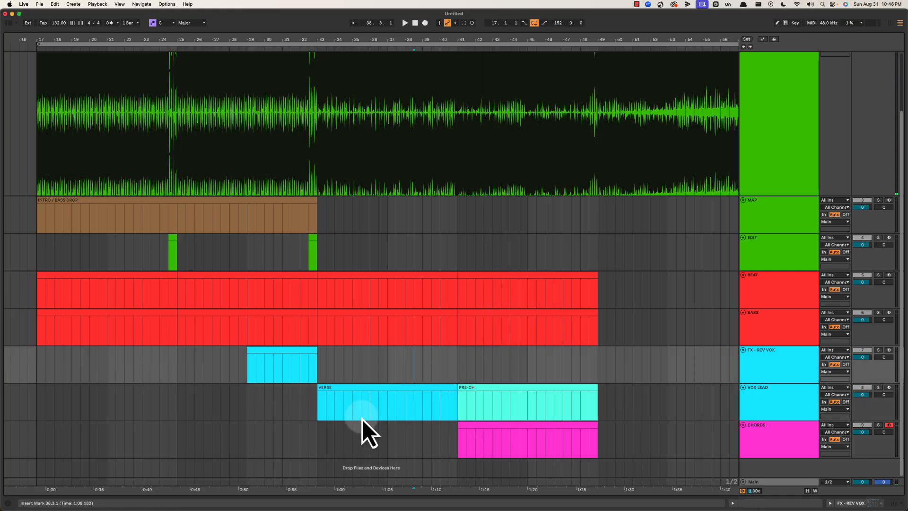
Highlight the VERSE and PRE-CH vocal spans and play the remix on from bar 45.
drag(362, 400, 597, 403)
click(461, 375)
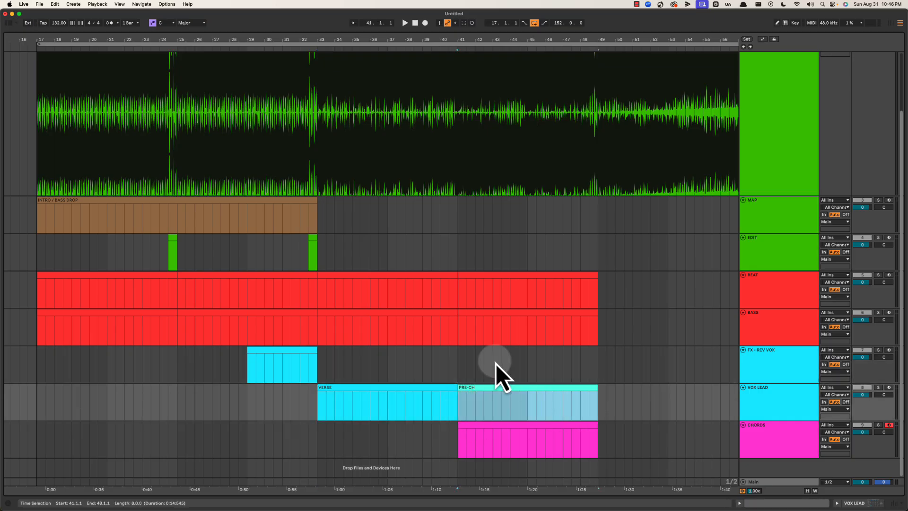
drag(457, 413, 589, 402)
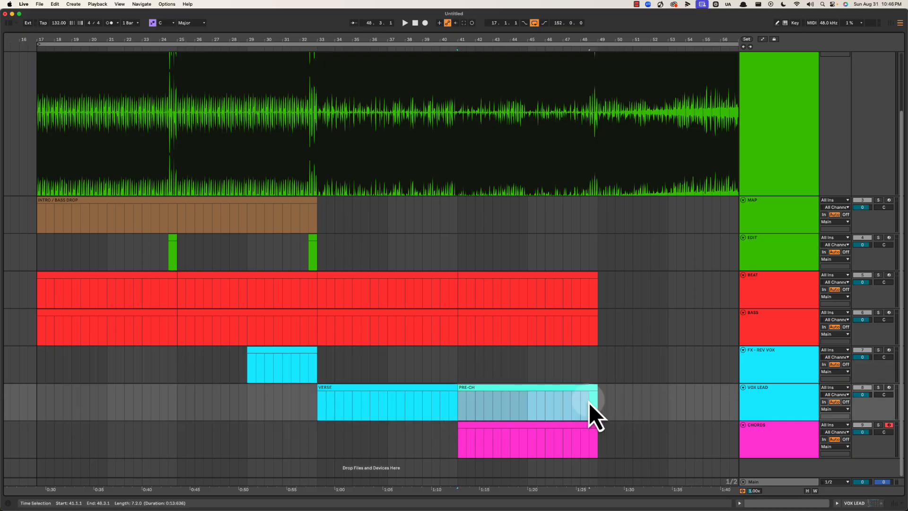
click(529, 374)
key(space)
drag(539, 40, 539, 33)
Duplicate the MAP track's INTRO / BASS DROP clip into bars 33–49, rename the copy HOOK DROP and colour it red.
click(278, 211)
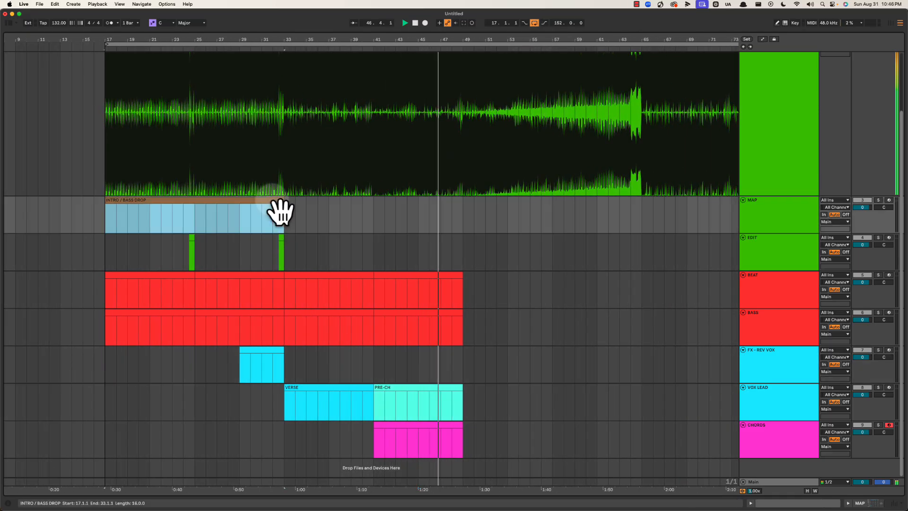
key(super+d)
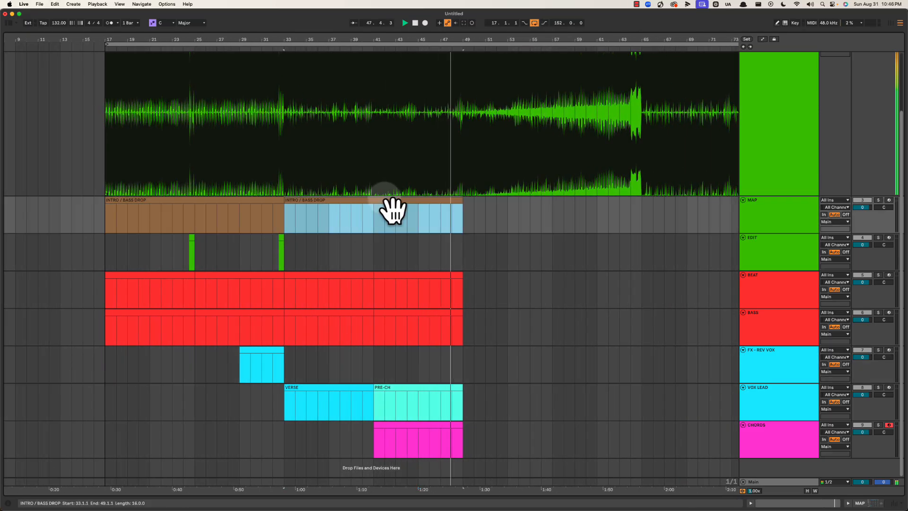
key(super+r)
text(HO)
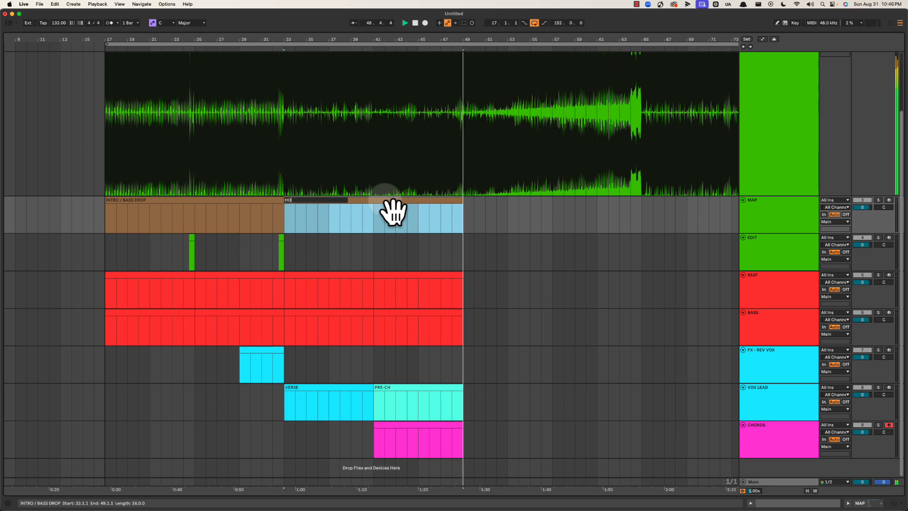
text(OK DROP)
key(Return)
right_click(386, 202)
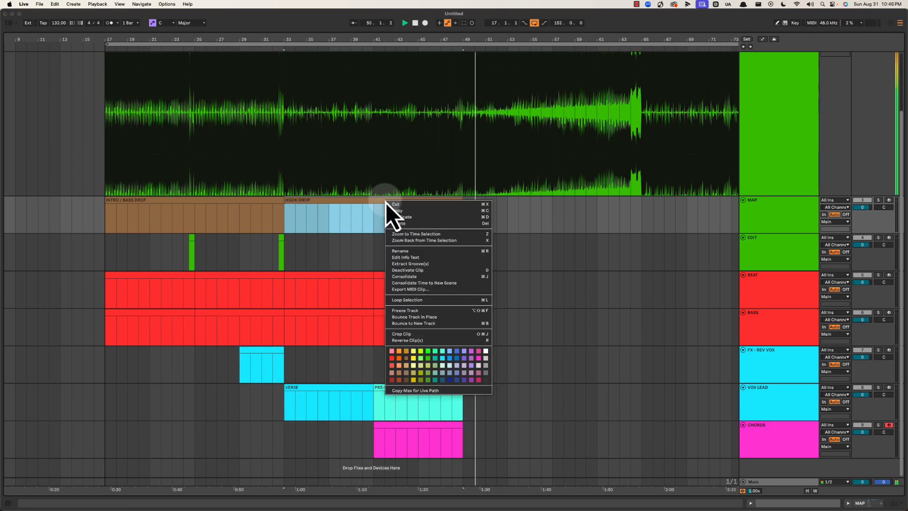
click(392, 358)
click(418, 257)
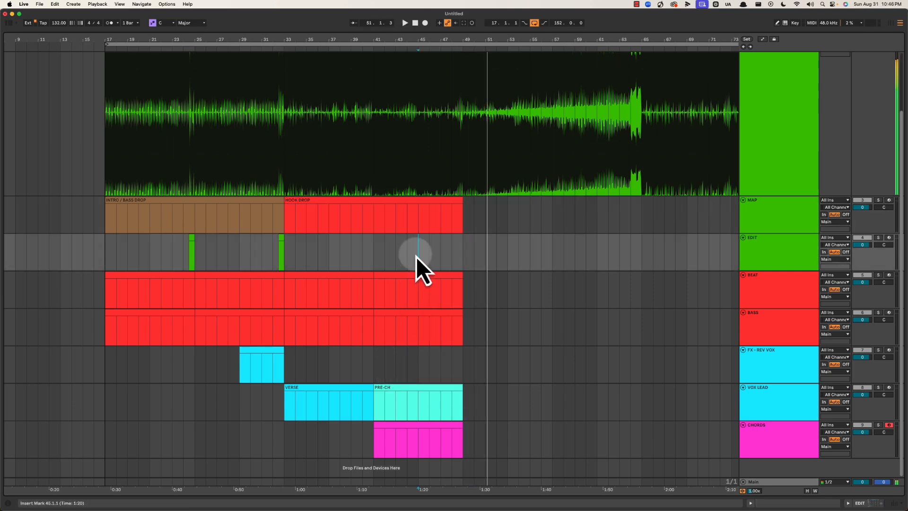
Duplicate the PRE-CH clip into bars 49–57 on VOX LEAD, rename the copy CHORUS and colour it dark blue.
click(419, 395)
key(super+d)
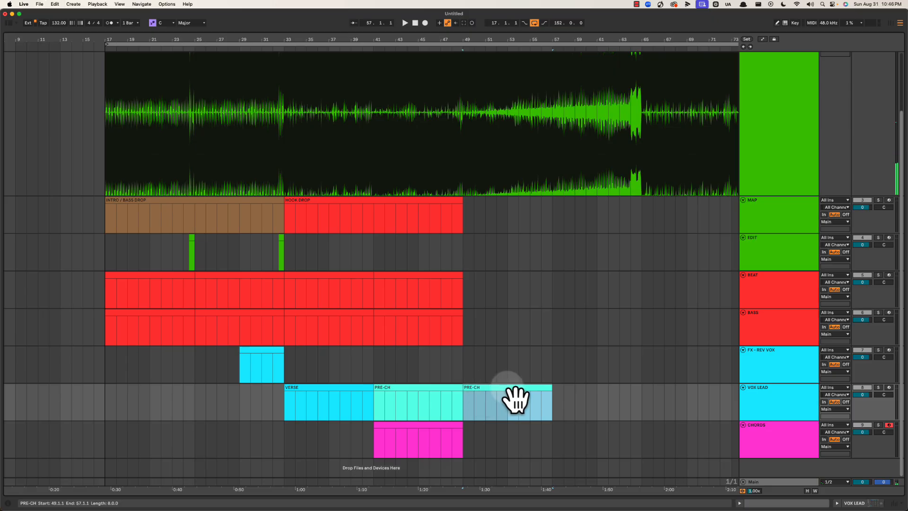
key(super+r)
text(CHORUS)
key(Return)
right_click(513, 399)
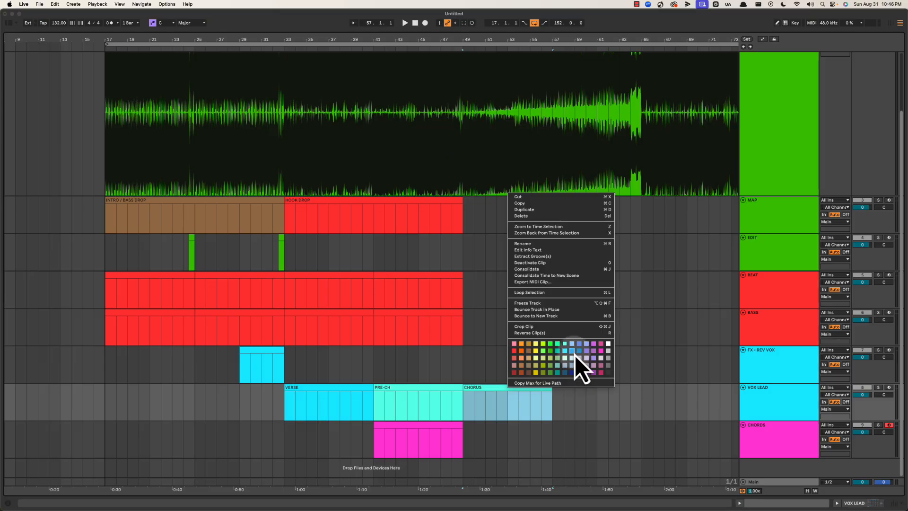
click(572, 372)
click(473, 376)
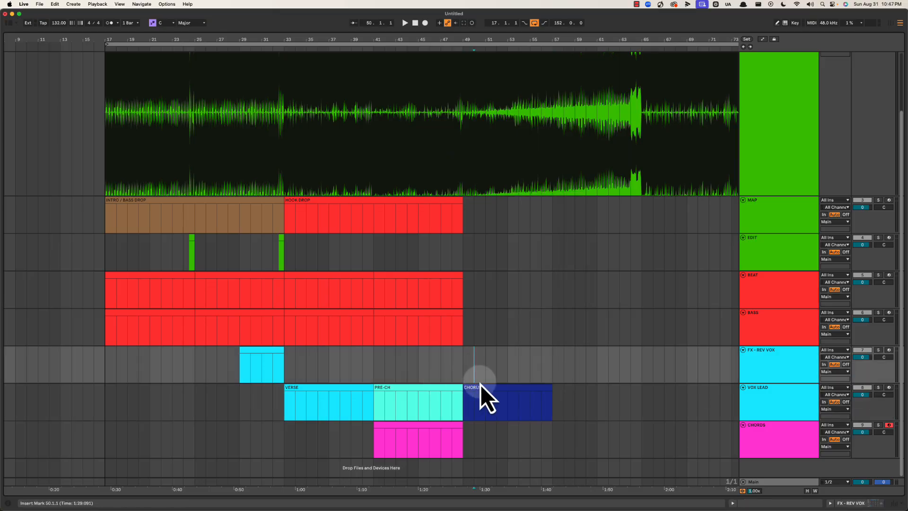
Duplicate the BEAT and BASS clips at bars 41–49 into bars 49–57.
click(407, 275)
click(415, 288)
shift+click(413, 322)
key(ctrl+d)
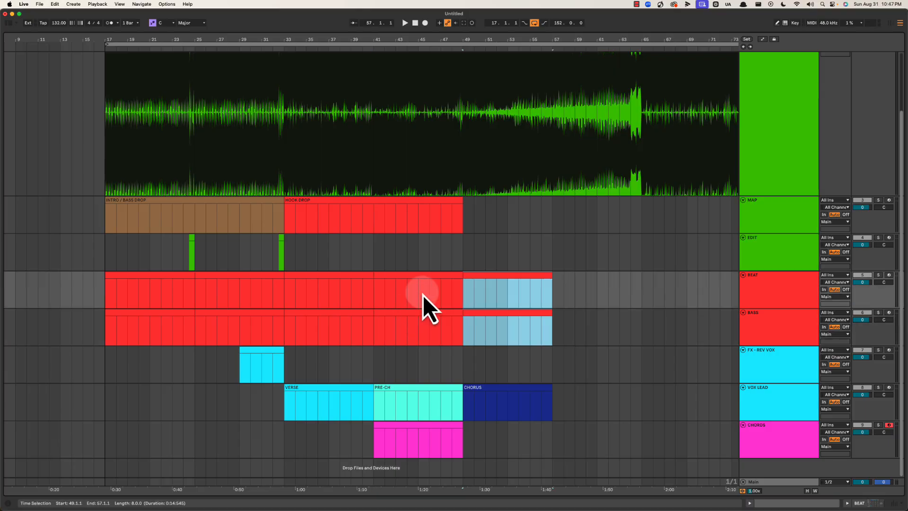
Play the remix from bar 47 to hear the transition into the CHORUS section.
click(446, 253)
drag(475, 42, 475, 39)
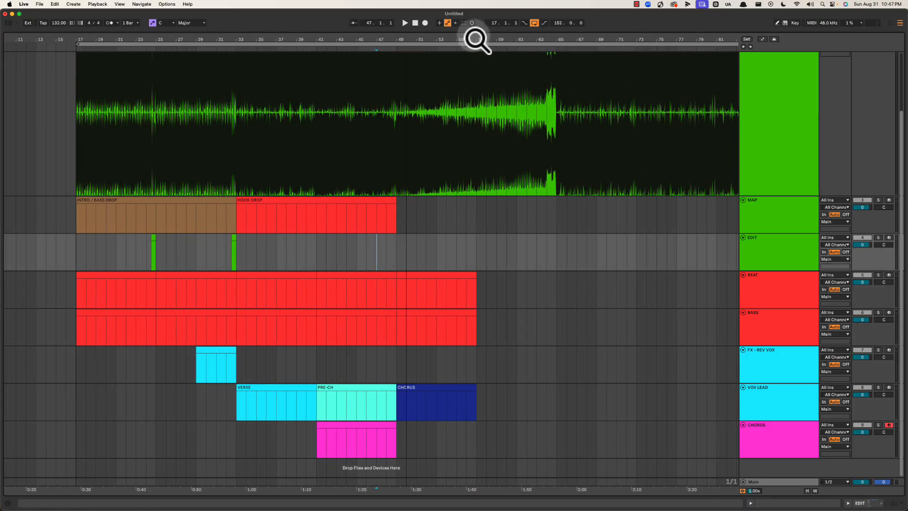
key(space)
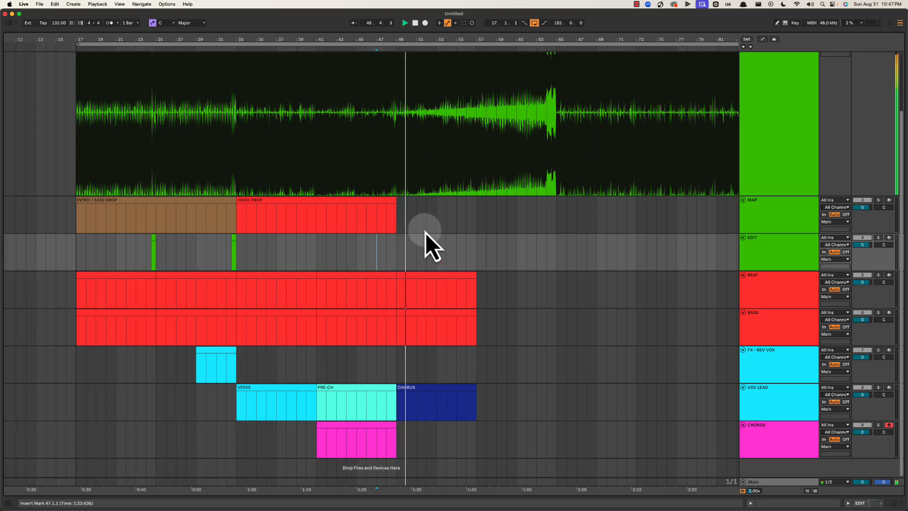
key(space)
Highlight bars 49–65 on the remix waveform to examine the shape and length of this section.
scroll(425, 198, up, 3)
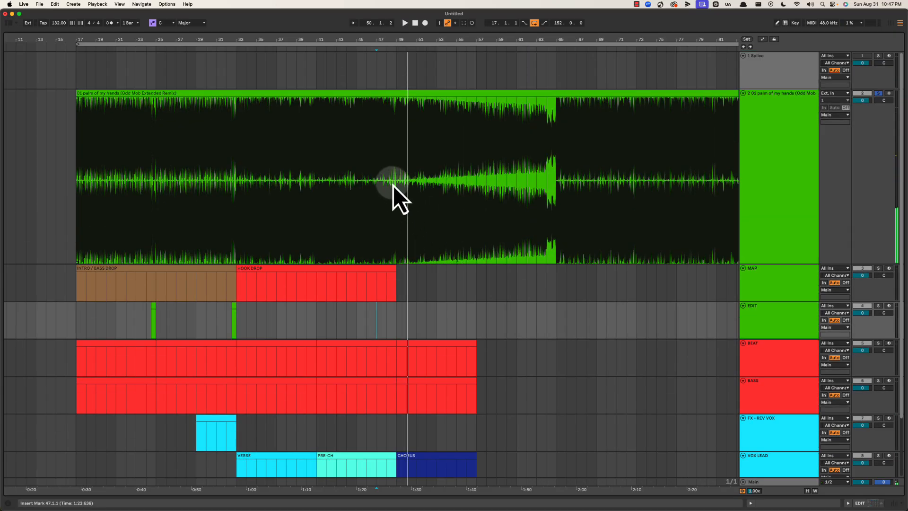
drag(395, 189, 556, 178)
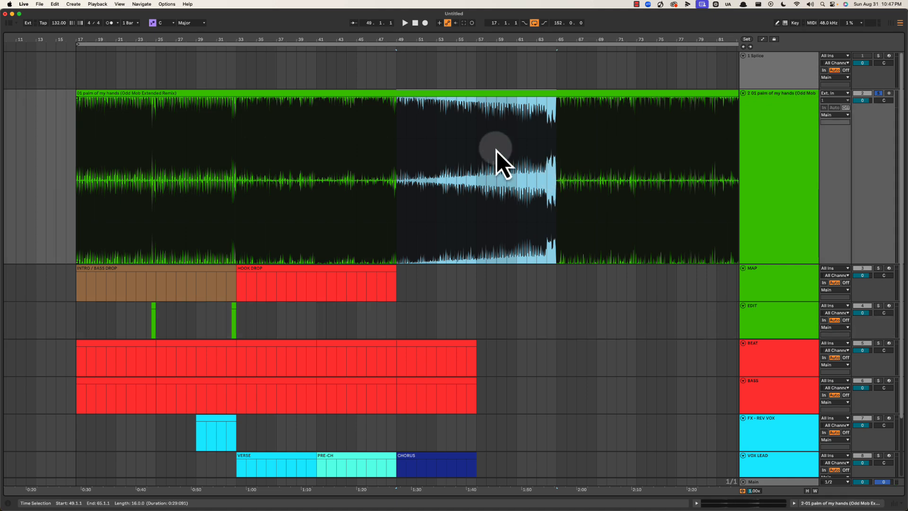
drag(398, 214, 556, 200)
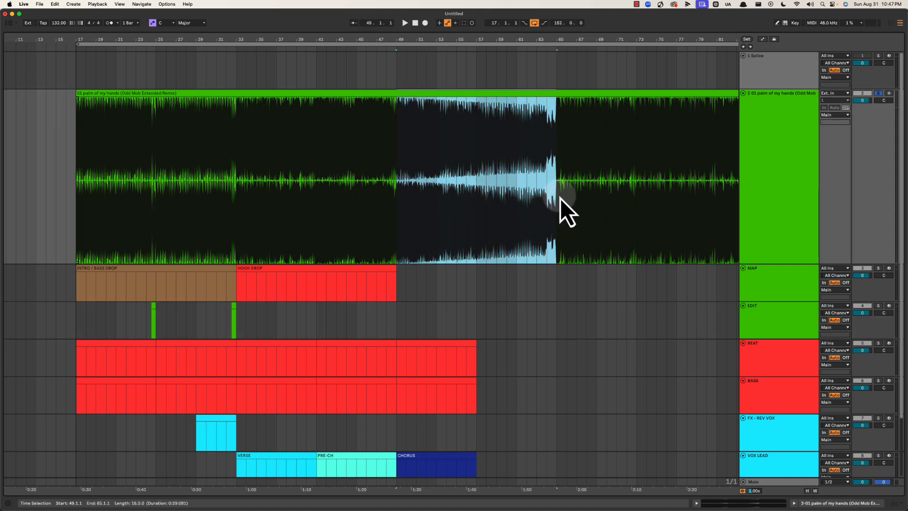
click(396, 194)
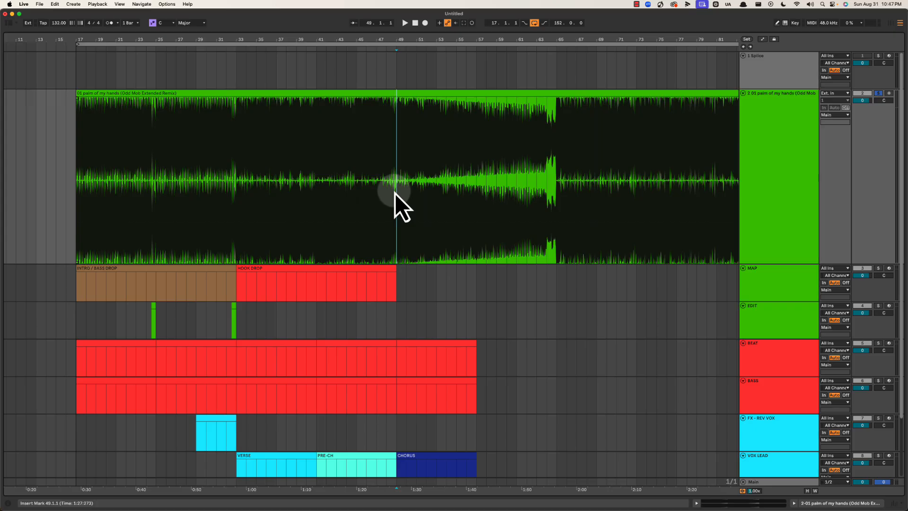
drag(396, 194, 560, 193)
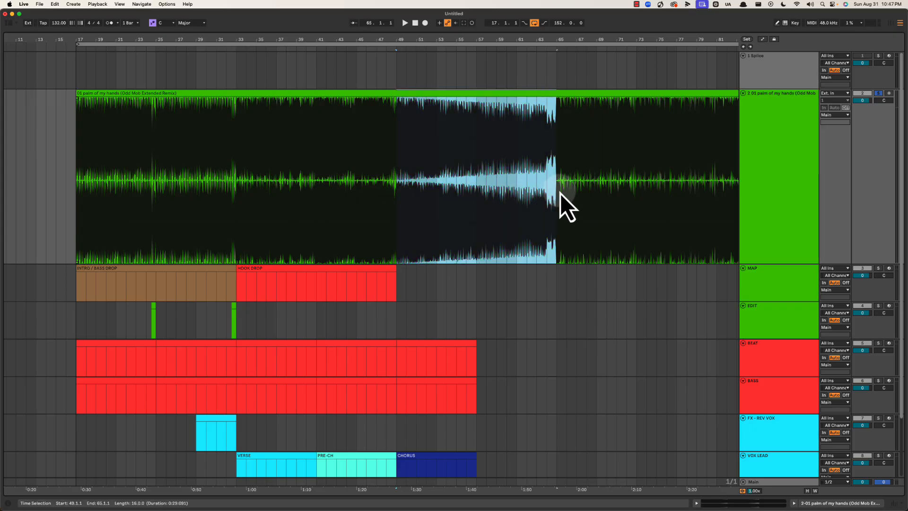
click(447, 196)
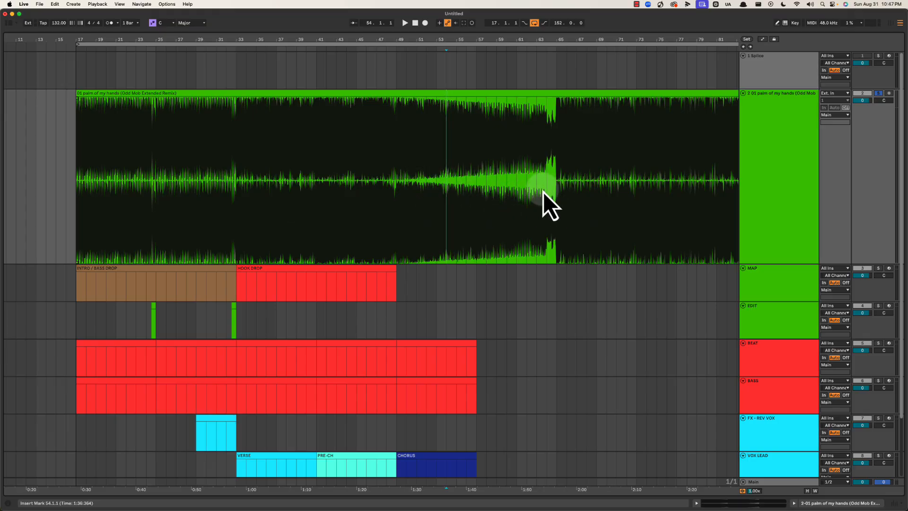
click(558, 194)
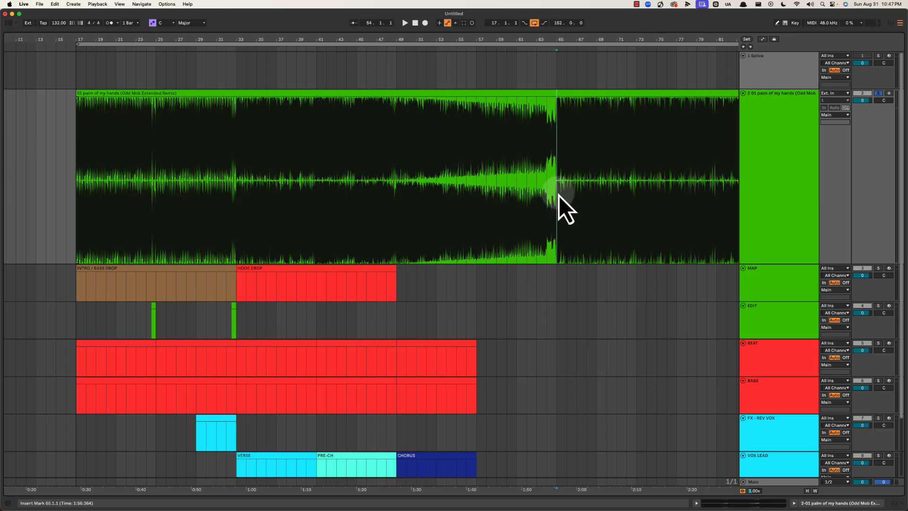
drag(400, 209, 558, 215)
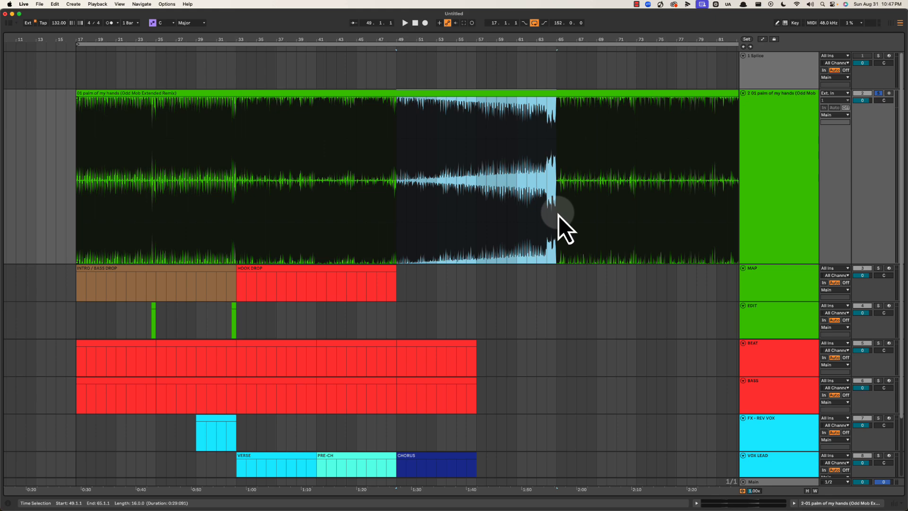
click(558, 215)
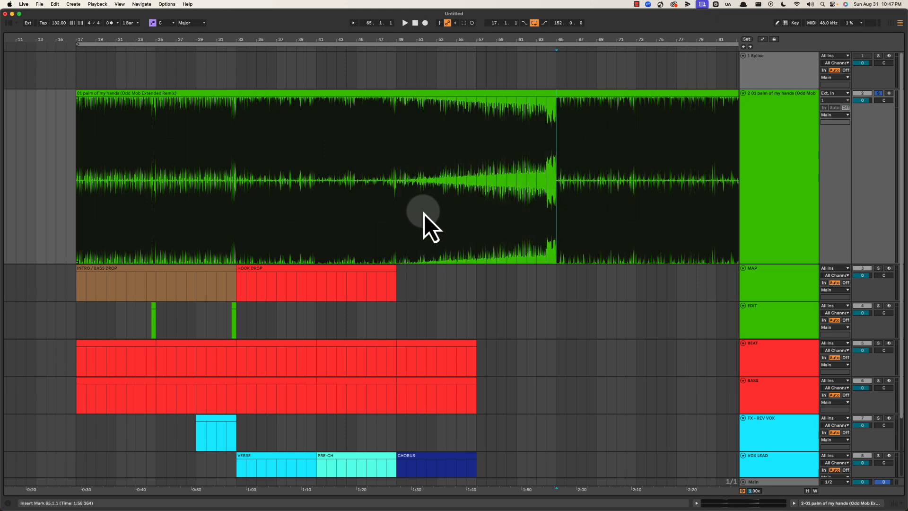
click(398, 212)
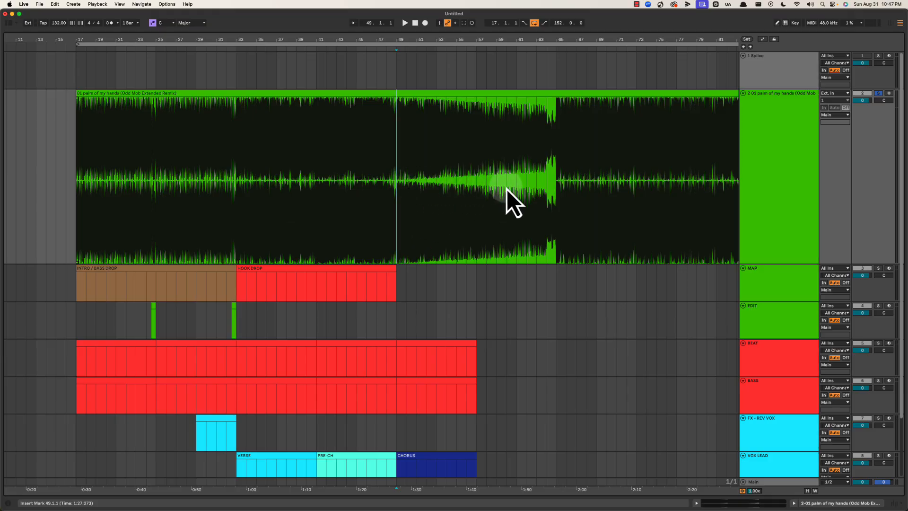
Compare the bars 49–65 section with the bars 65–73 section that follows on the remix waveform.
click(555, 195)
scroll(554, 197, right, 3)
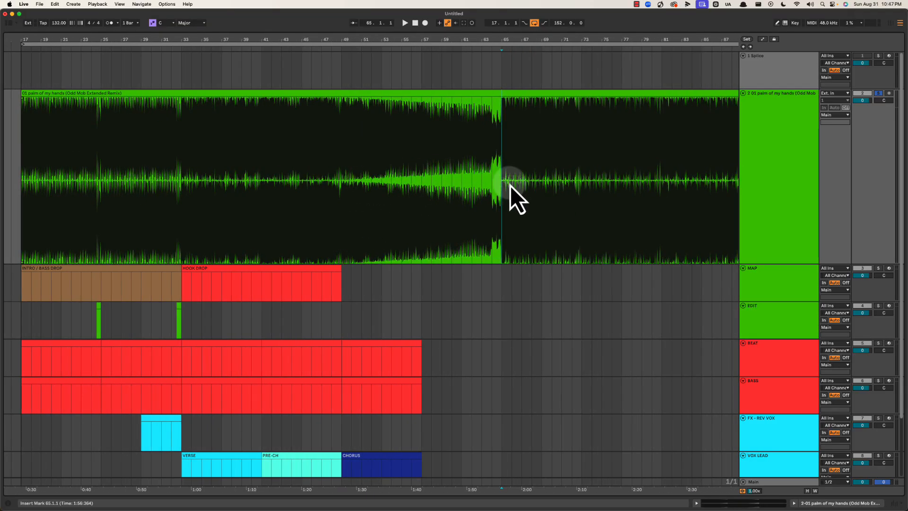
drag(506, 121, 582, 120)
click(503, 119)
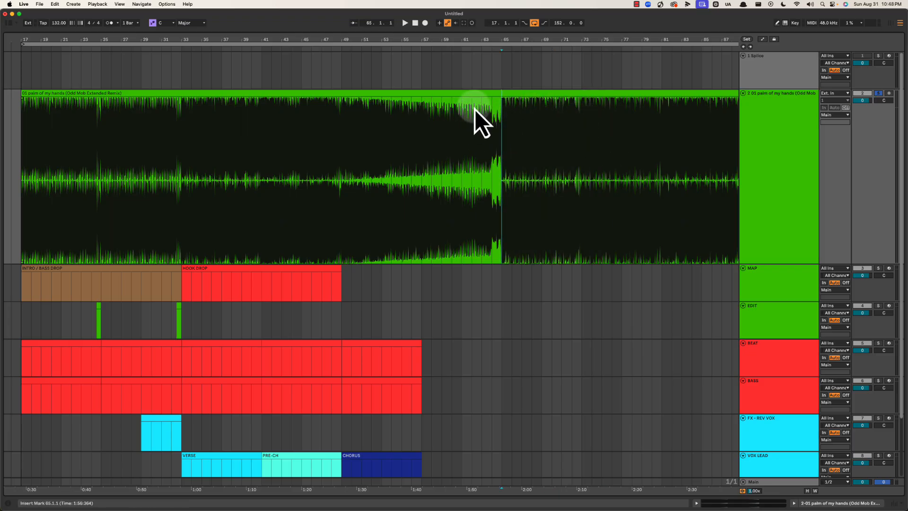
drag(344, 130, 497, 129)
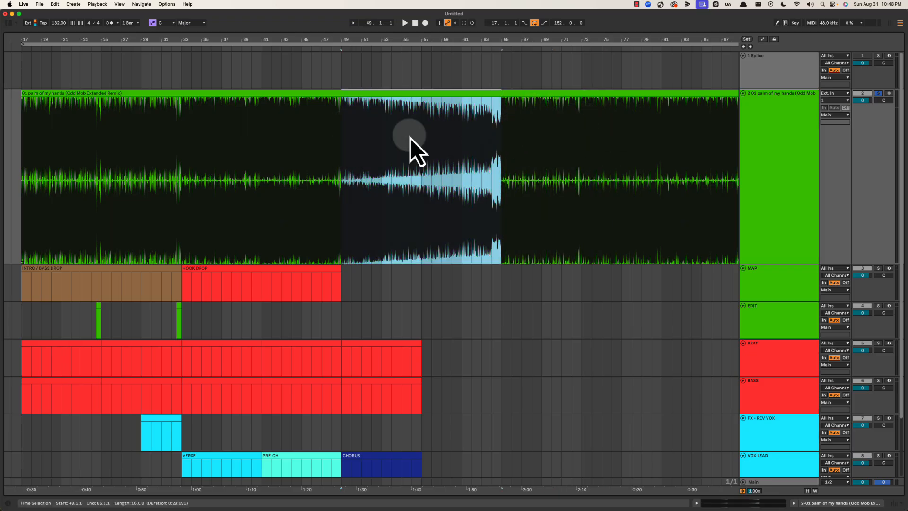
drag(345, 129, 503, 115)
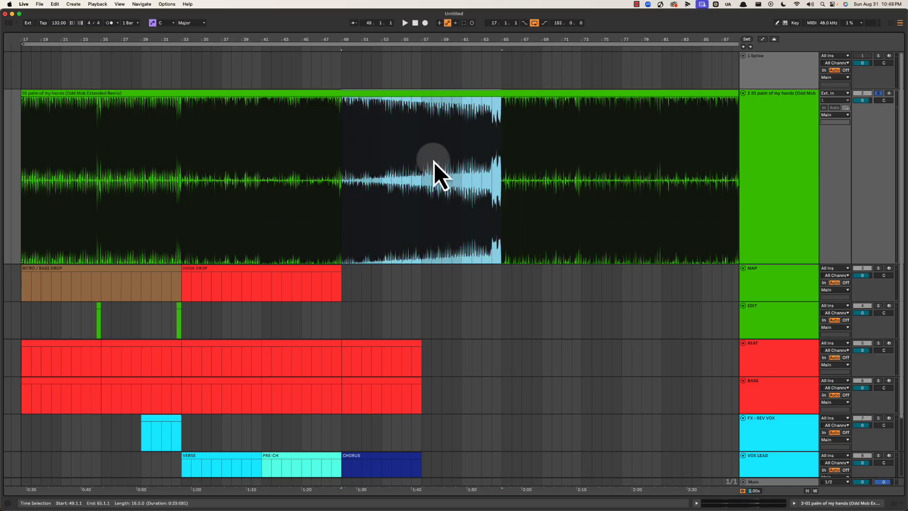
scroll(416, 176, down, 3)
scroll(332, 184, up, 3)
click(349, 163)
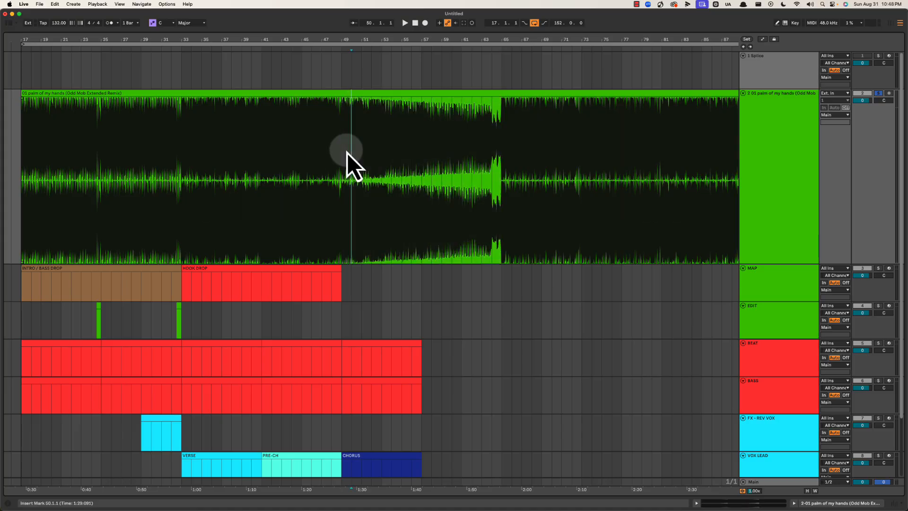
scroll(348, 171, down, 3)
click(348, 258)
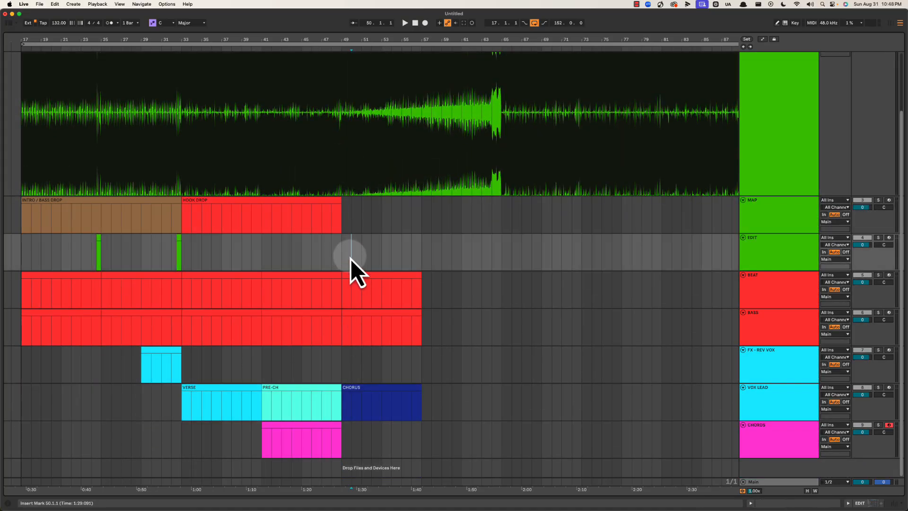
click(502, 166)
scroll(495, 268, up, 3)
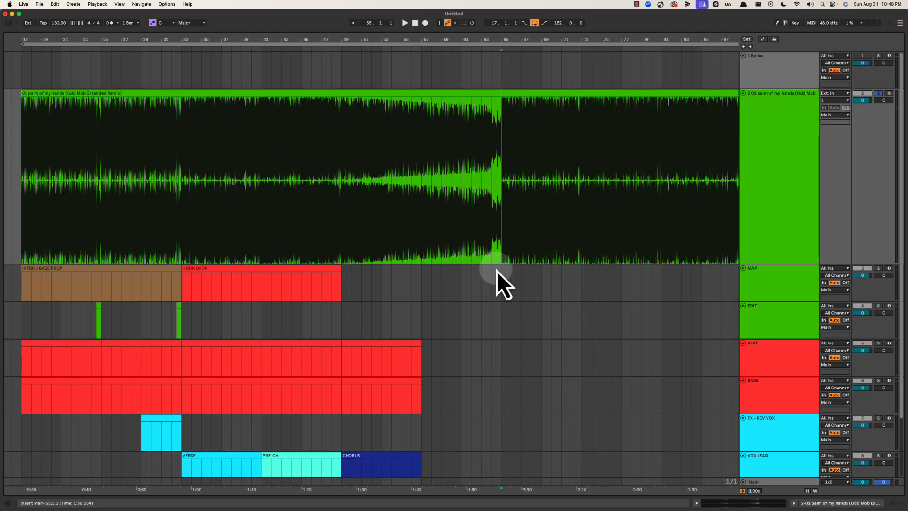
drag(504, 211, 581, 215)
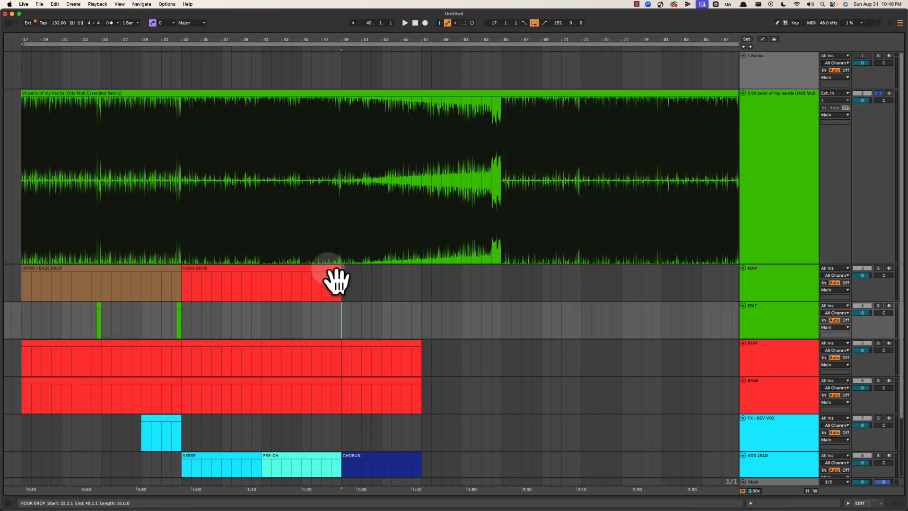
drag(501, 232, 531, 227)
Play the remix from bar 49 and duplicate the CHORDS clip into bars 49–57.
click(339, 334)
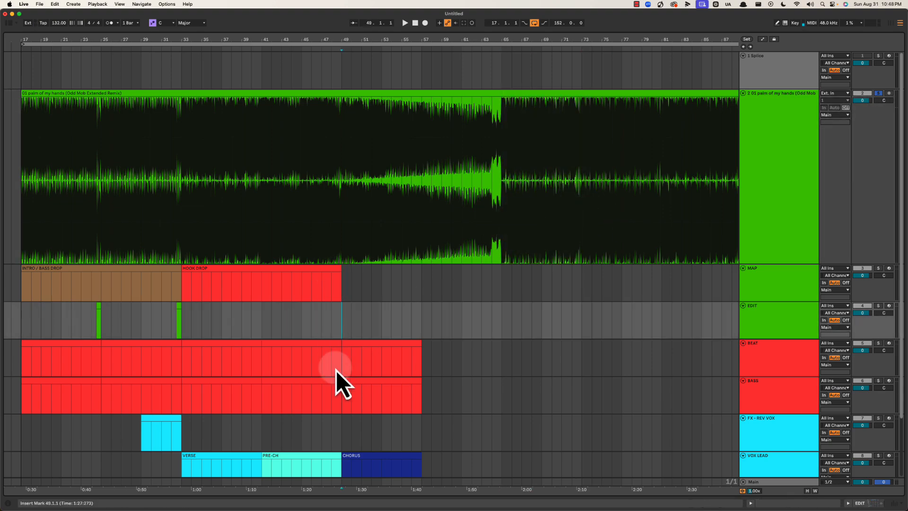
scroll(336, 371, down, 3)
key(space)
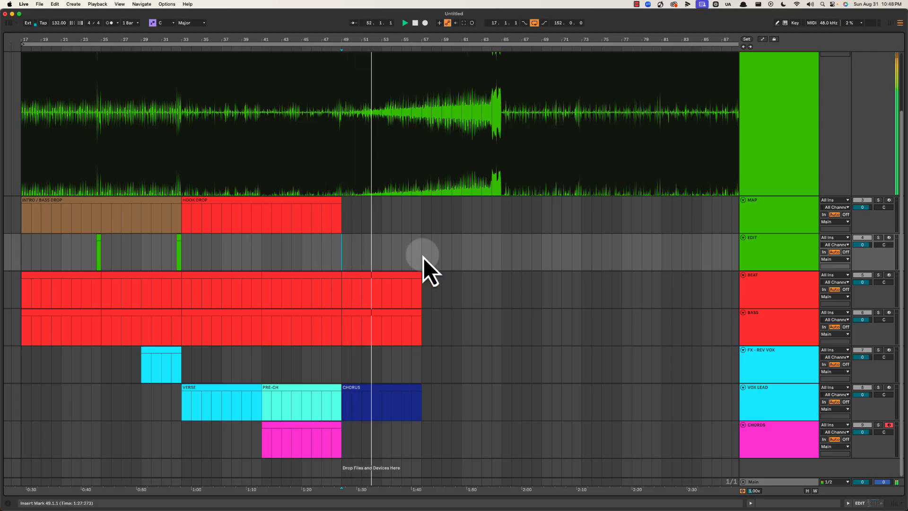
click(317, 432)
key(super+d)
Insert a MIDI track below CHORDS, name it PLUCK and colour it magenta.
click(775, 448)
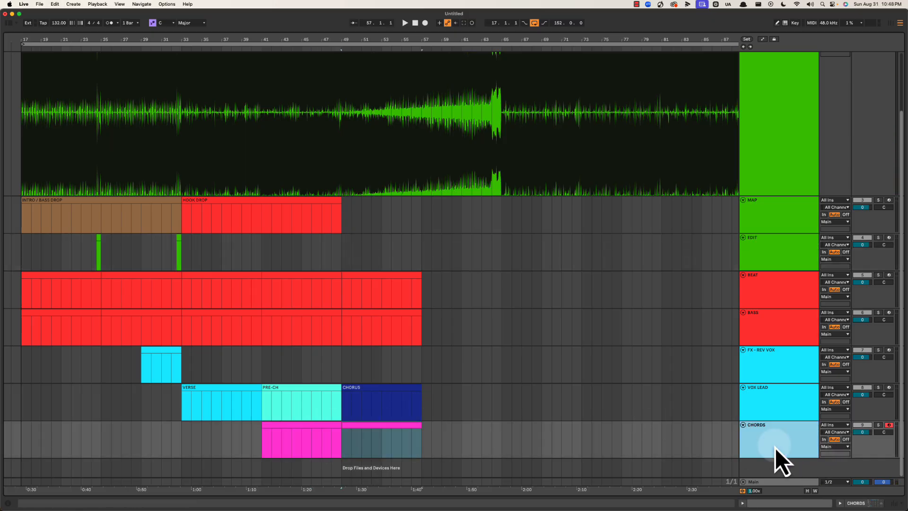
key(super+shift+t)
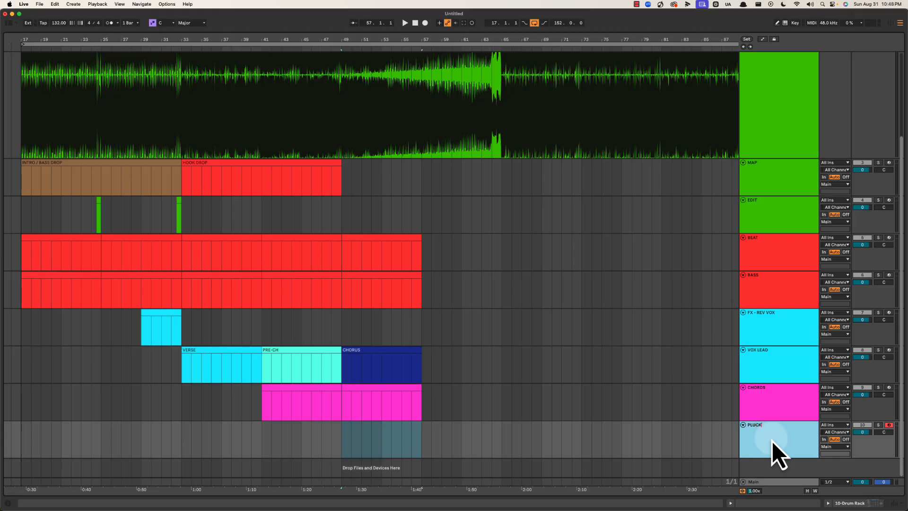
key(Return)
right_click(772, 440)
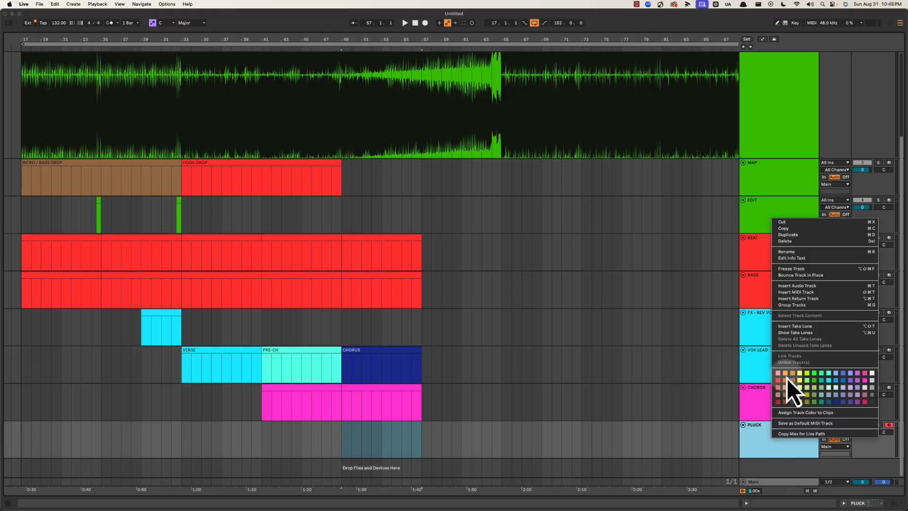
click(860, 384)
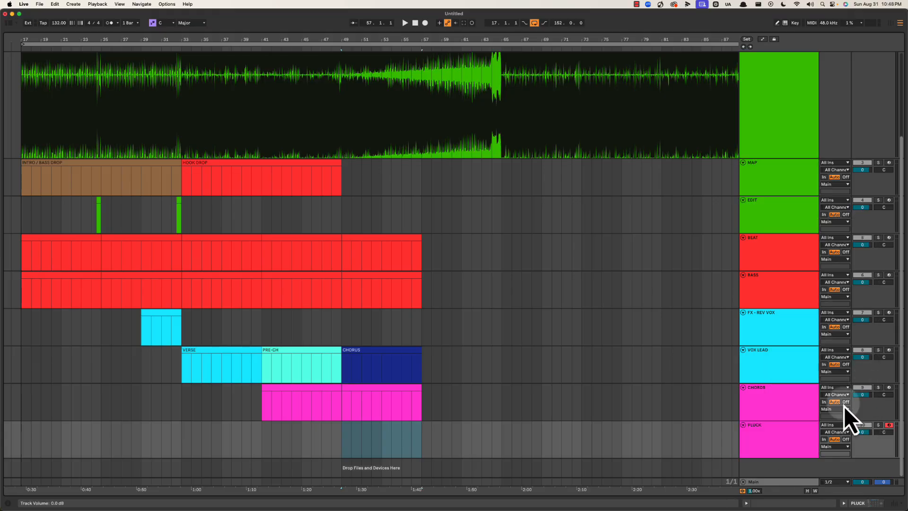
right_click(773, 441)
click(779, 442)
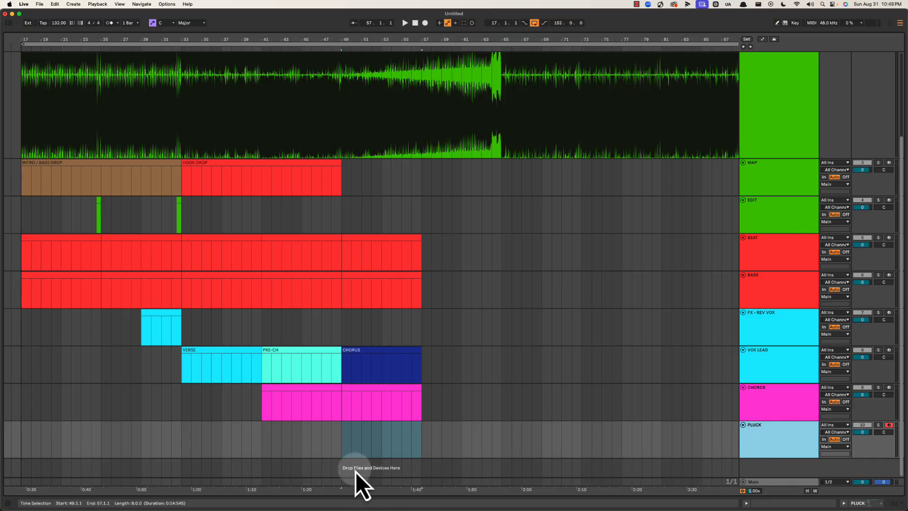
Create an empty MIDI clip on PLUCK at bars 49–57 and open it for note editing.
double_click(353, 437)
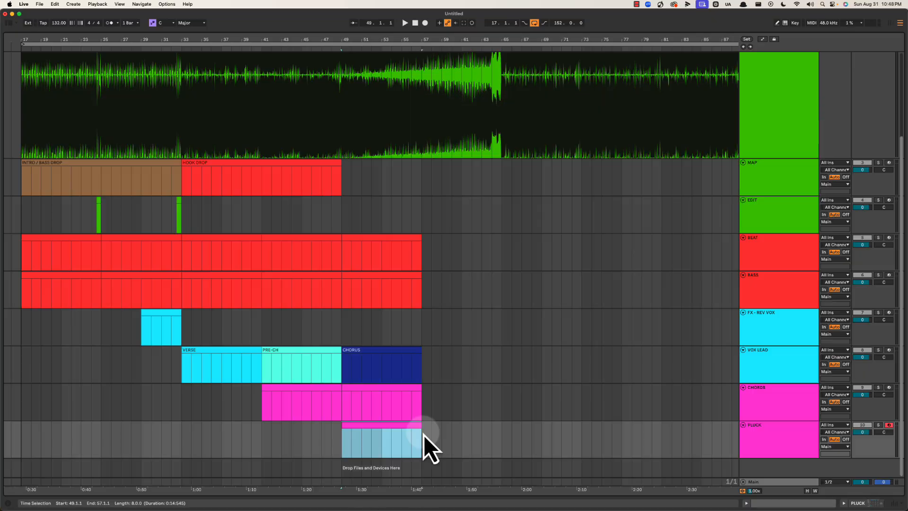
key(space)
click(383, 426)
double_click(386, 436)
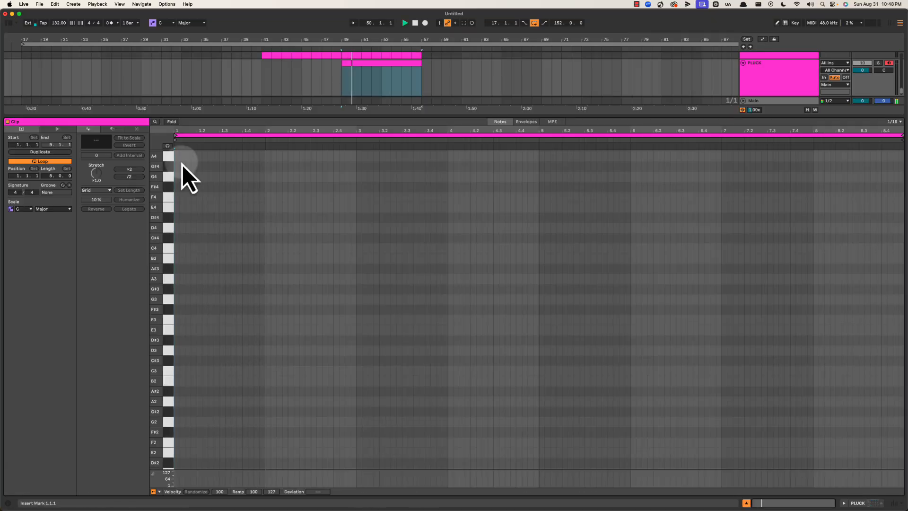
Listen to the start of the PLUCK clip and place a sixteenth-note C3 on each of its first four beats.
key(space)
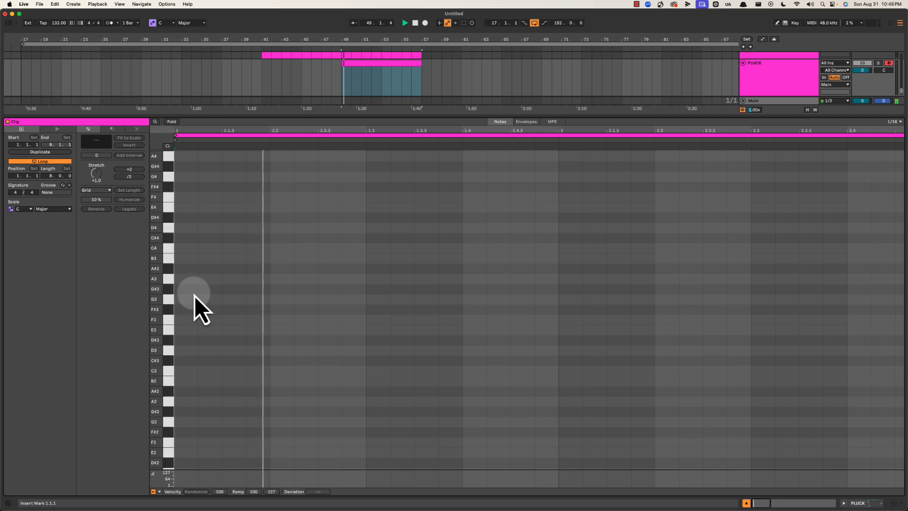
key(space)
click(184, 371)
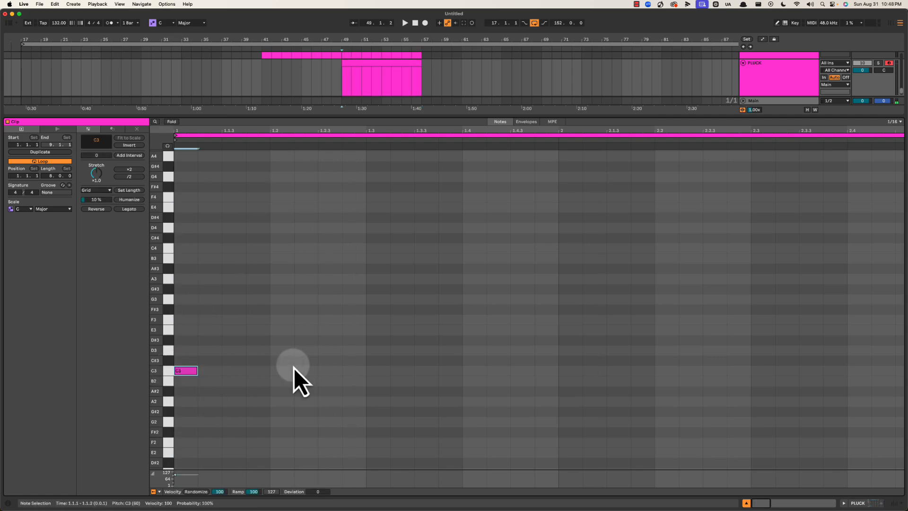
click(286, 371)
click(379, 371)
click(482, 370)
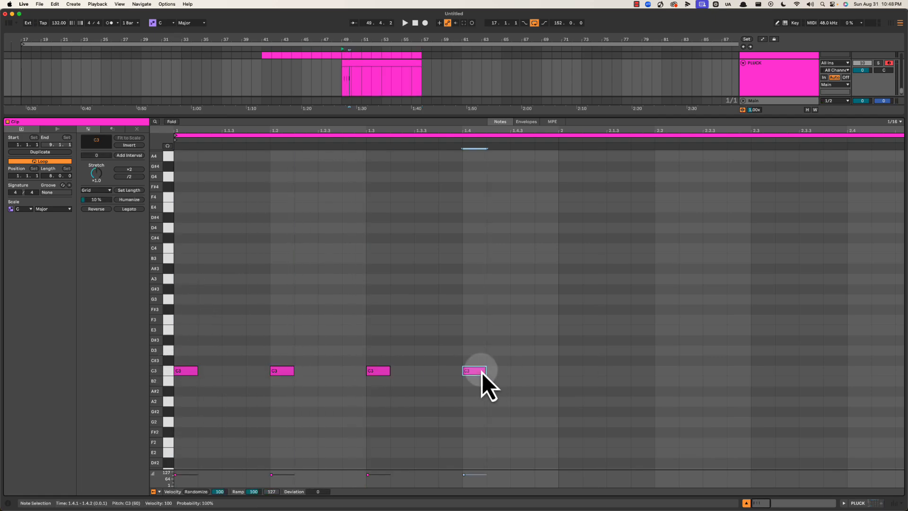
Play the remix from the PLUCK clip and show the Main track's enlarged Spectrum display.
key(space)
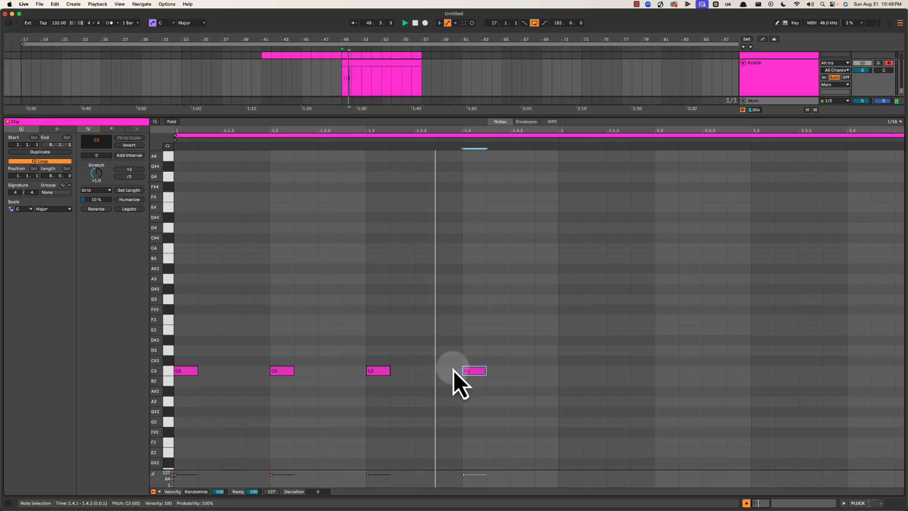
key(shift+Tab)
click(770, 399)
click(511, 469)
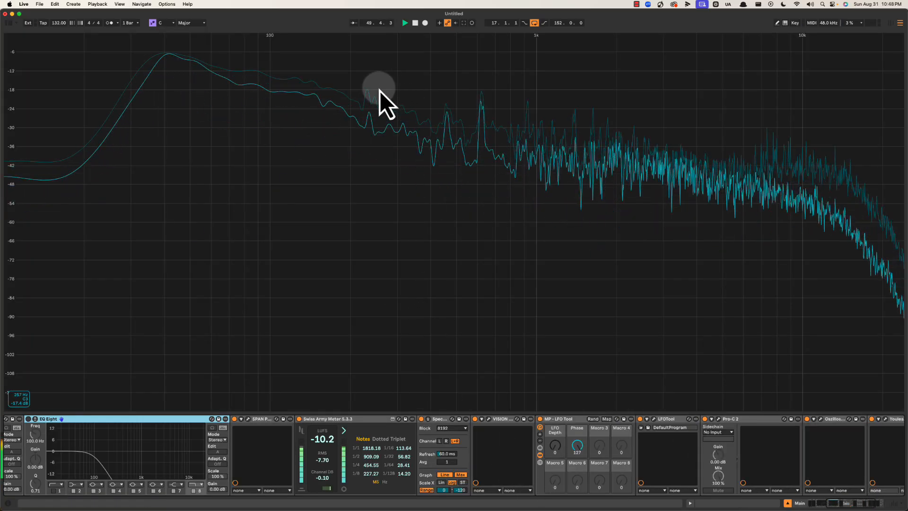
Transpose the four C3 notes in the PLUCK clip up to D#3 and loop their one-bar pattern through the clip.
key(space)
double_click(484, 97)
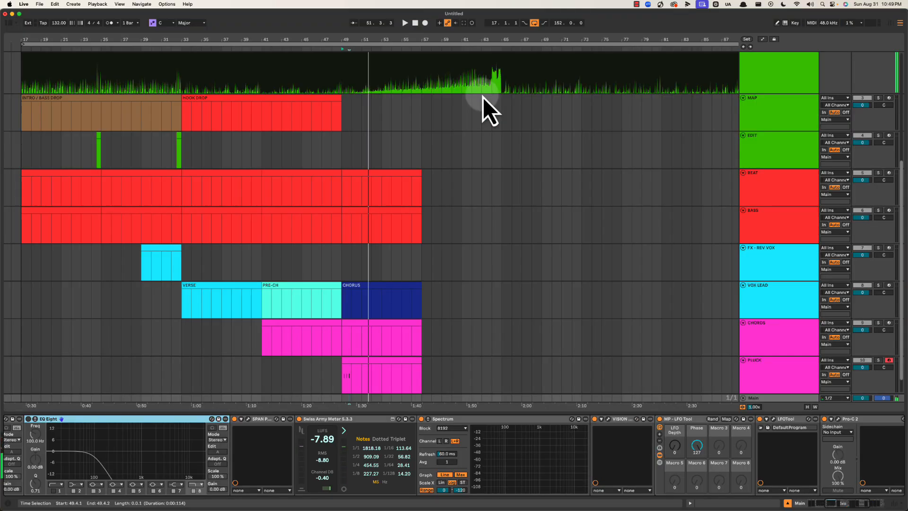
double_click(377, 368)
drag(324, 391, 138, 336)
key(Up)
key(Up)
key(Up)
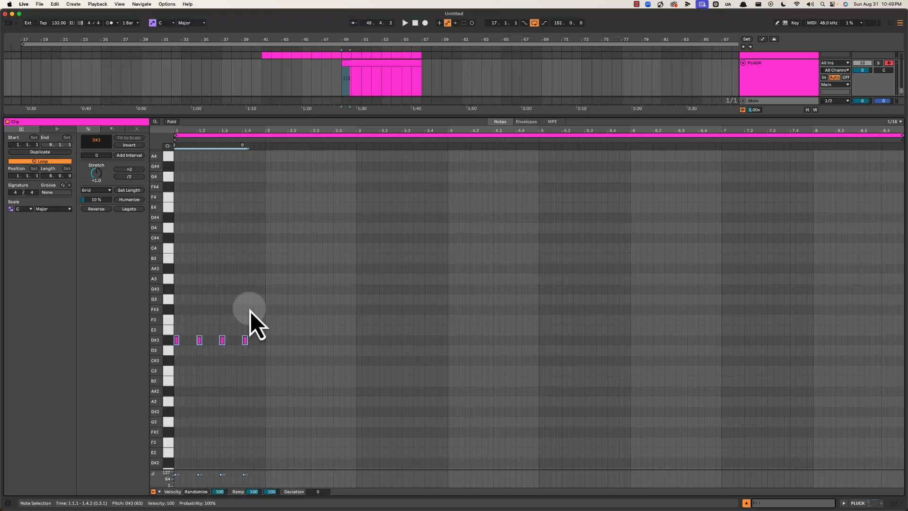
drag(260, 344, 177, 333)
key(super+l)
key(alt+super+l)
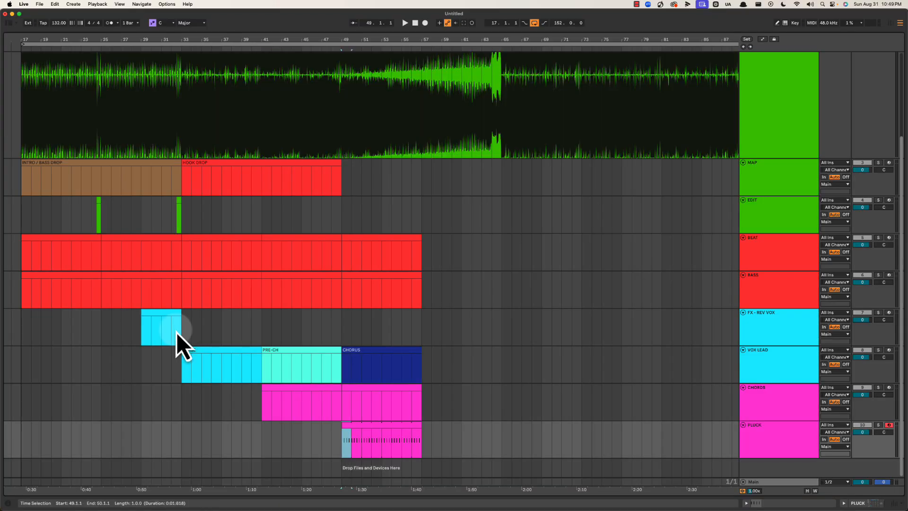
Duplicate the HOOK DROP clip on MAP to bars 49–65, rename the copy BREAK / BUILD and colour it turquoise.
key(space)
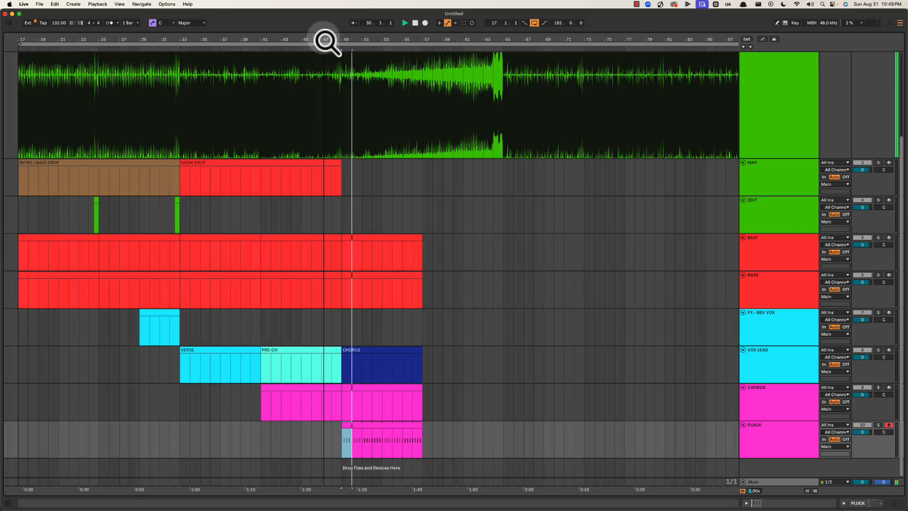
drag(325, 37, 325, 41)
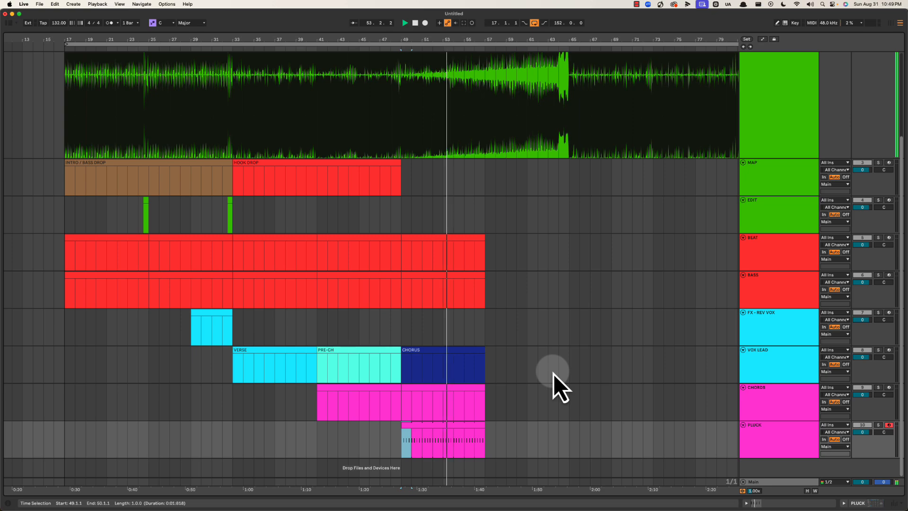
click(384, 166)
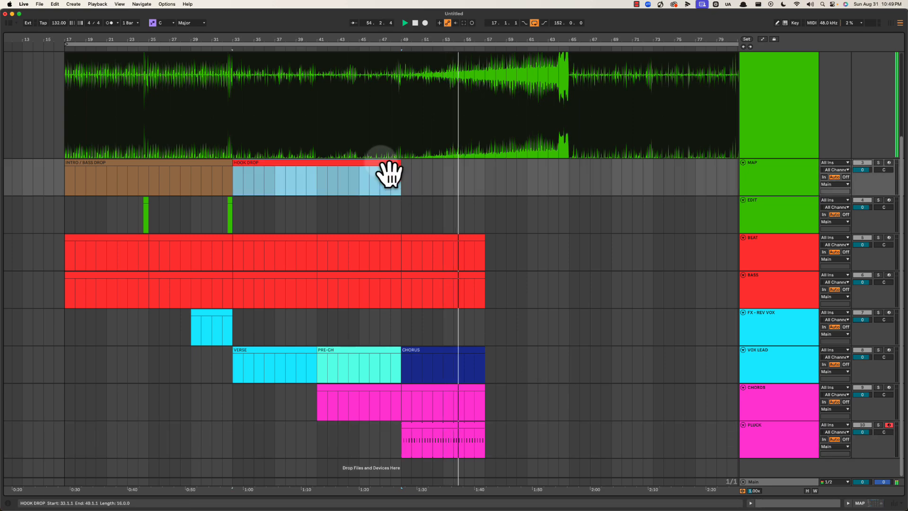
key(super+d)
key(super+r)
text(BREAK)
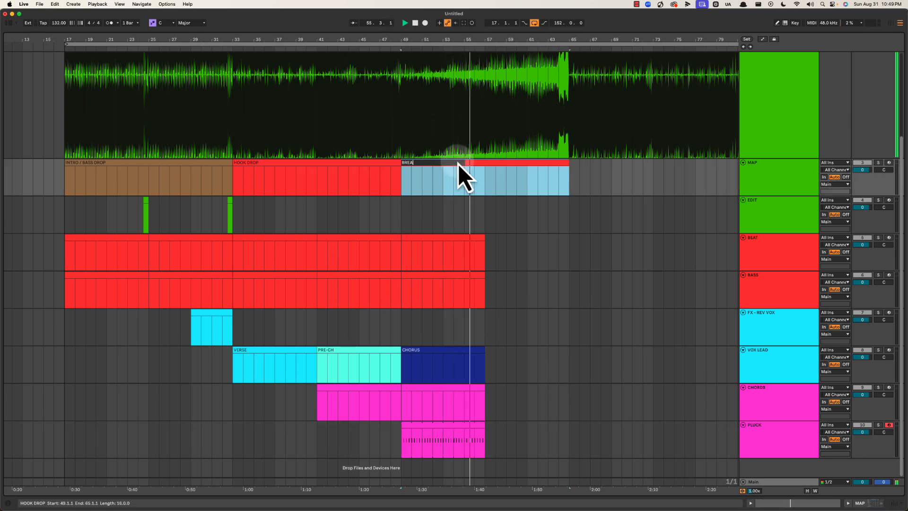
key(Return)
key(super+r)
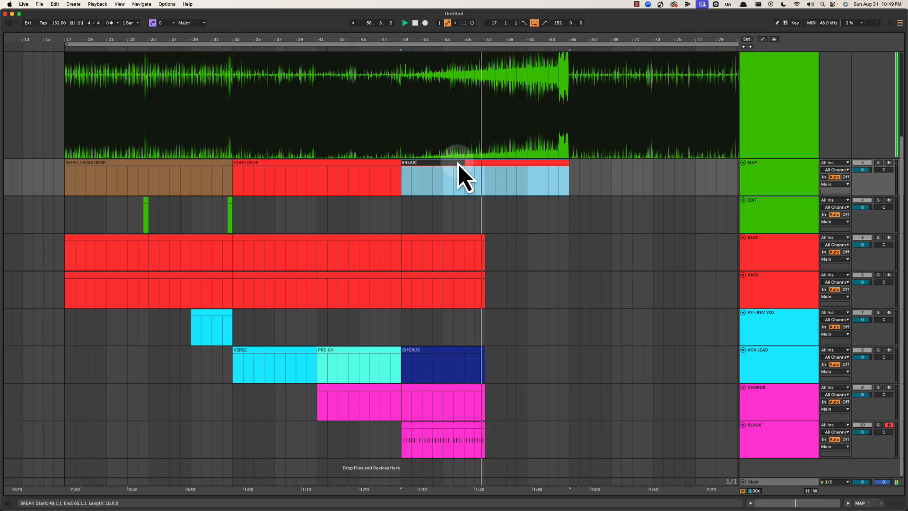
text(/ BUILD)
key(Return)
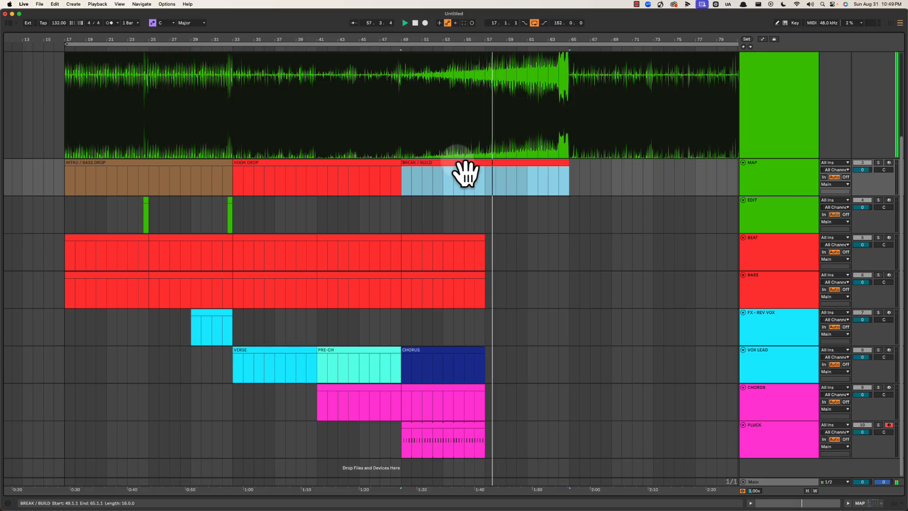
right_click(459, 167)
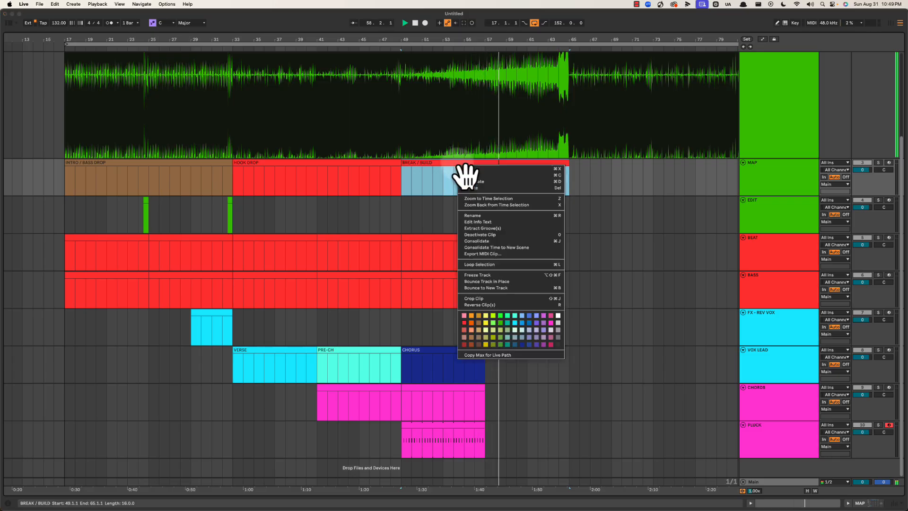
click(517, 321)
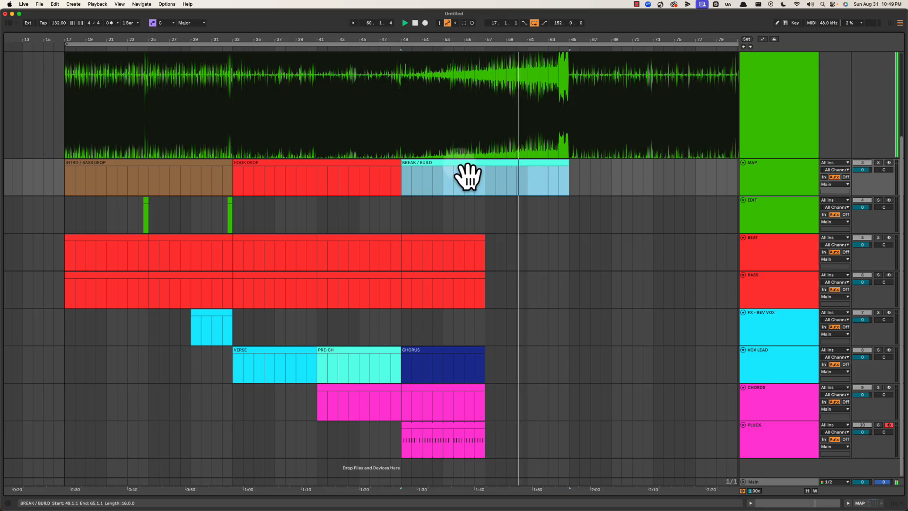
Replay the section from bar 53, insert a MIDI track below PLUCK, name it IMPACT and colour it brown.
key(space)
click(444, 183)
key(space)
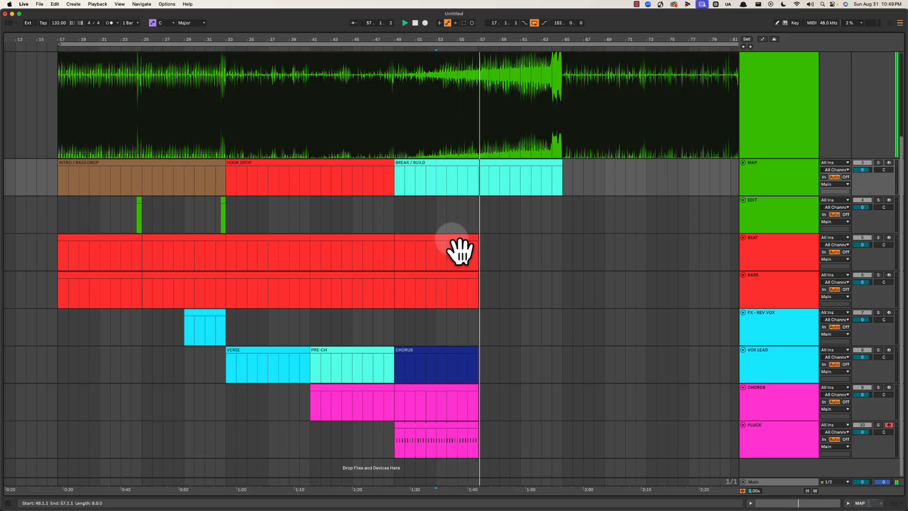
click(755, 439)
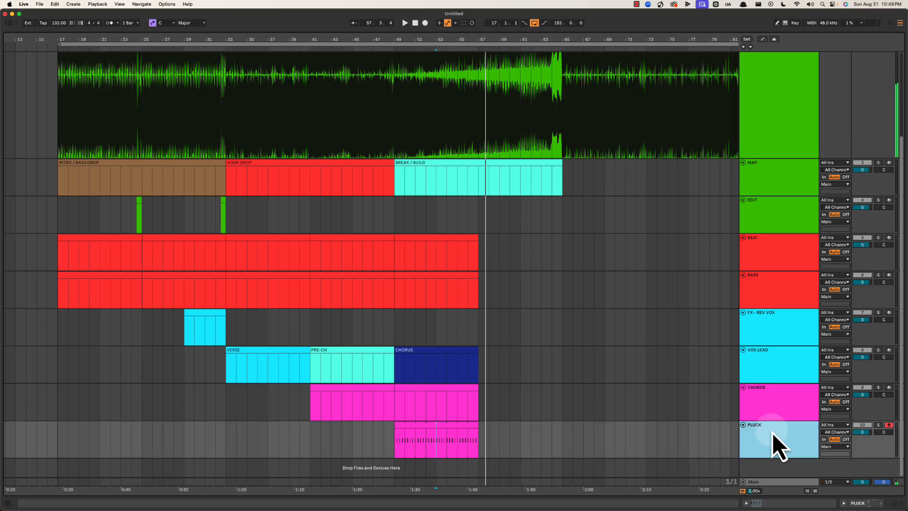
key(super+shift+t)
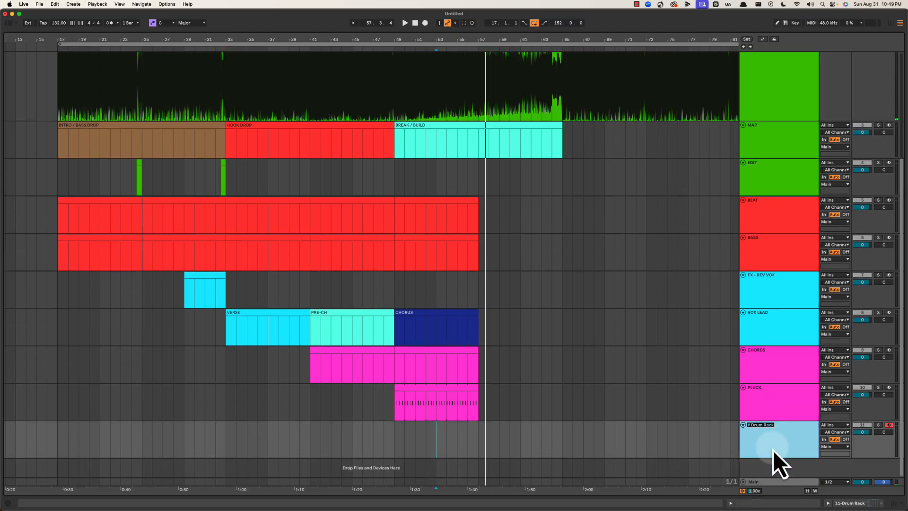
text(CT)
key(Return)
right_click(773, 450)
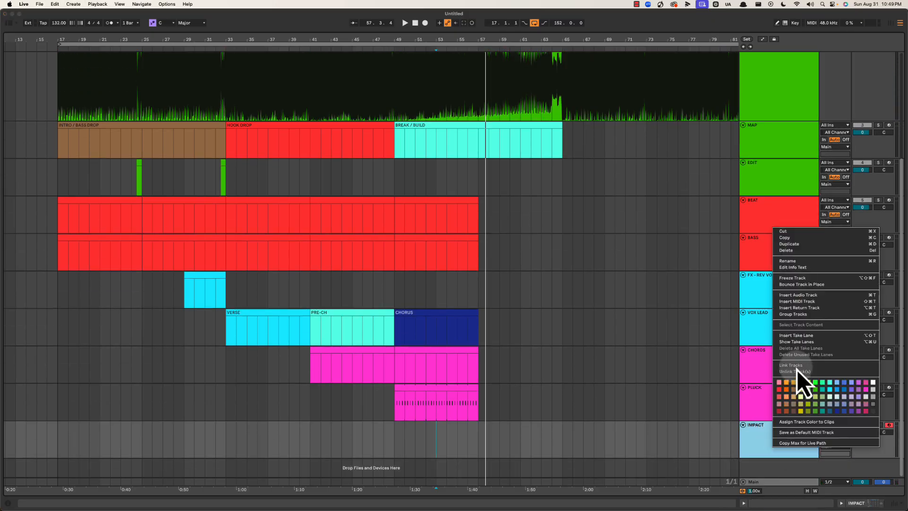
click(794, 393)
Play from bar 53 and create an empty one-bar MIDI clip on IMPACT at bar 57.
key(space)
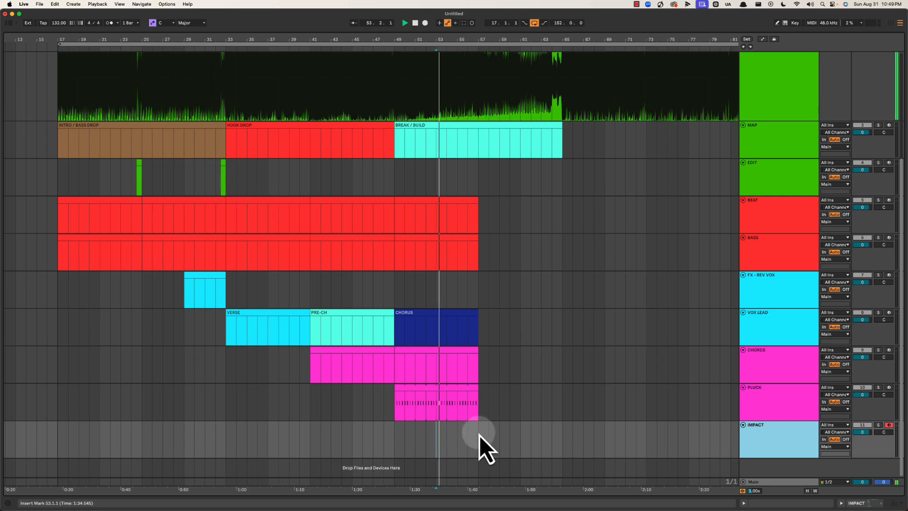
drag(480, 435, 490, 435)
key(super+shift+m)
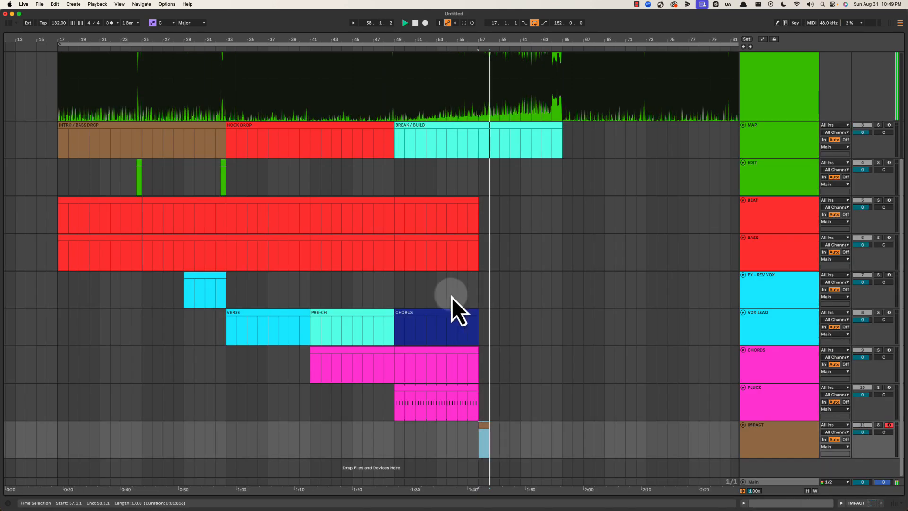
Insert a MIDI track below IMPACT, name it RISER and colour it brown.
click(762, 439)
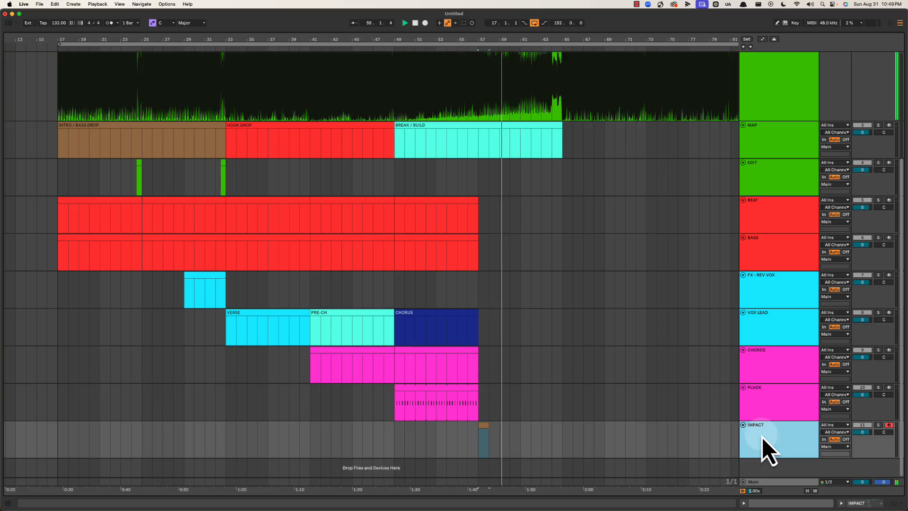
key(super+shift+t)
click(762, 250)
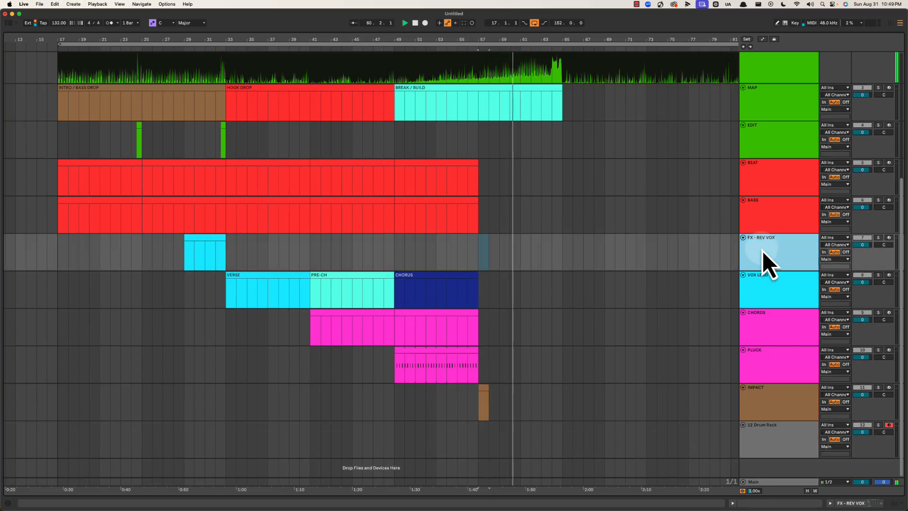
click(791, 449)
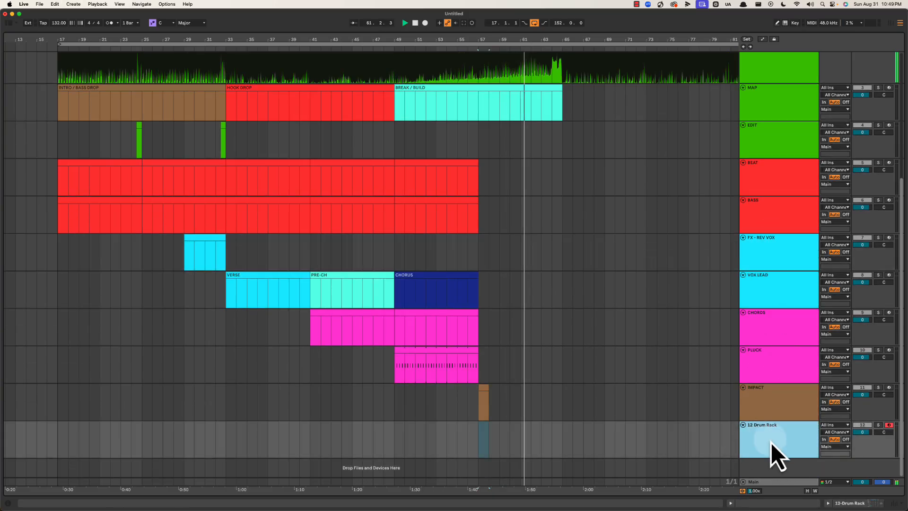
double_click(771, 442)
text(RISER)
key(Return)
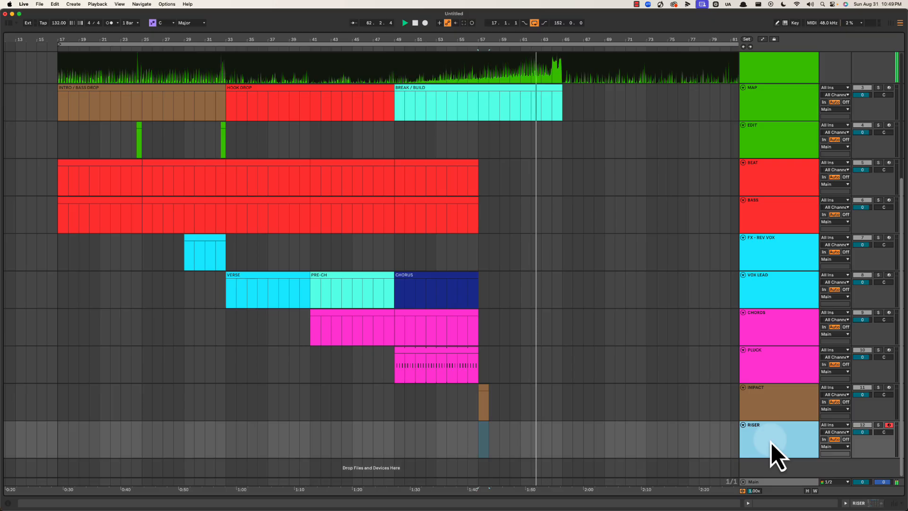
right_click(771, 442)
click(791, 382)
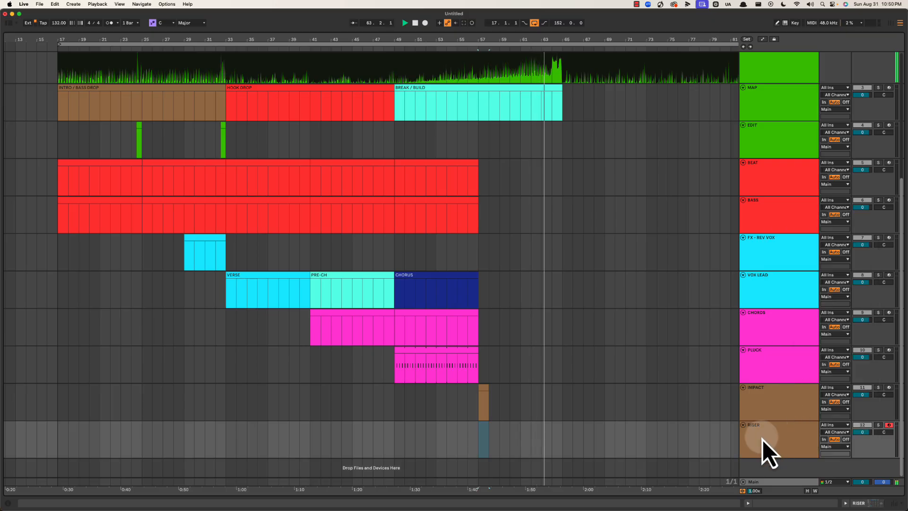
Create an empty MIDI clip on RISER spanning bars 57–65.
click(479, 437)
drag(480, 439, 575, 438)
key(super+shift+m)
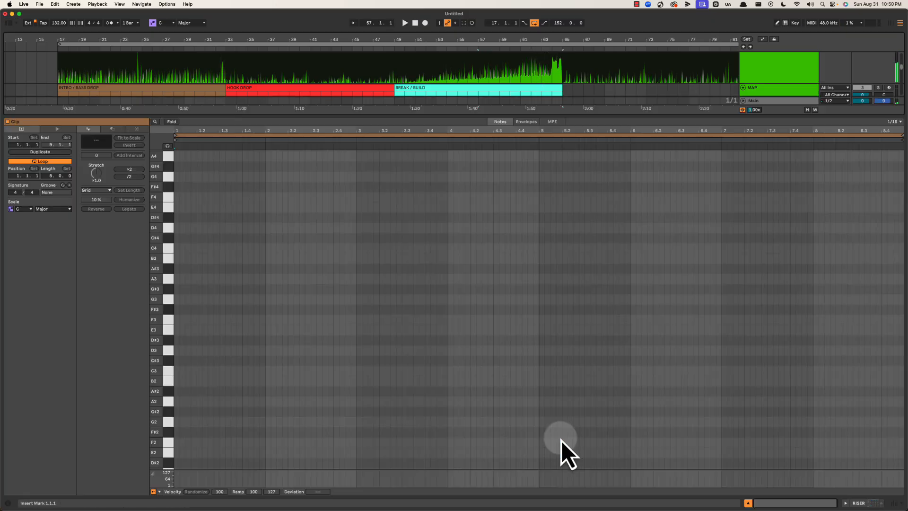
Listen to the transition into bar 57 from bar 54 and examine it in the Main track's enlarged Spectrum.
click(482, 251)
key(space)
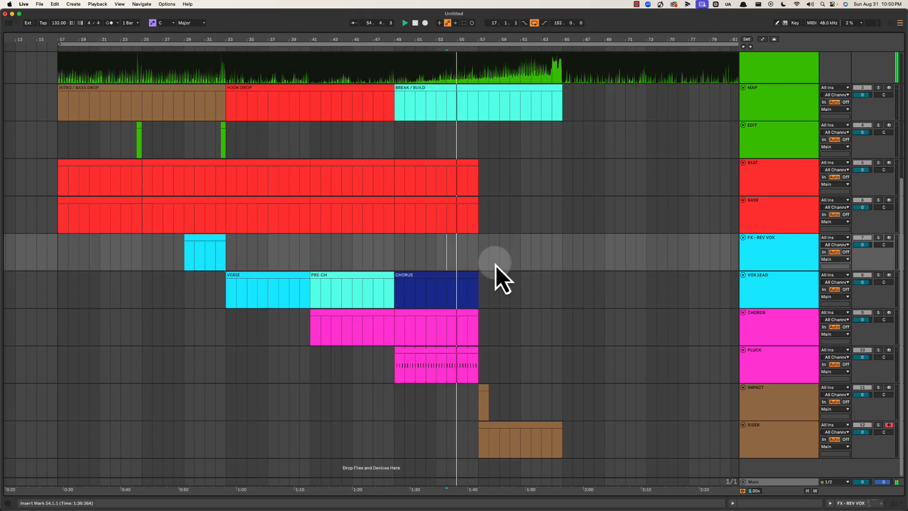
click(427, 334)
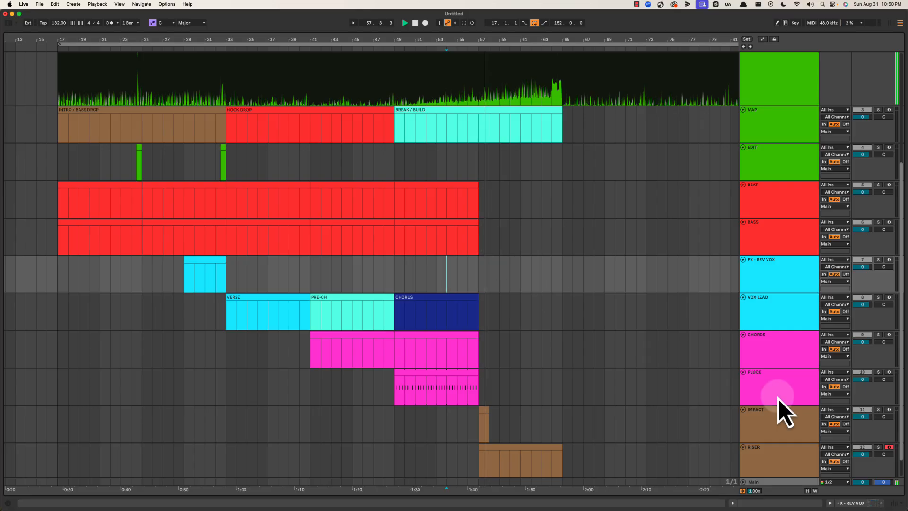
key(space)
double_click(773, 482)
double_click(523, 473)
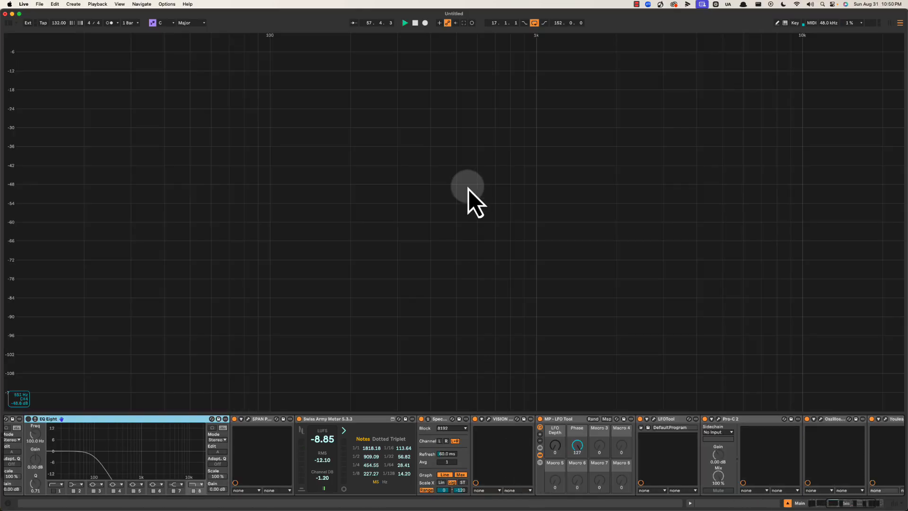
key(space)
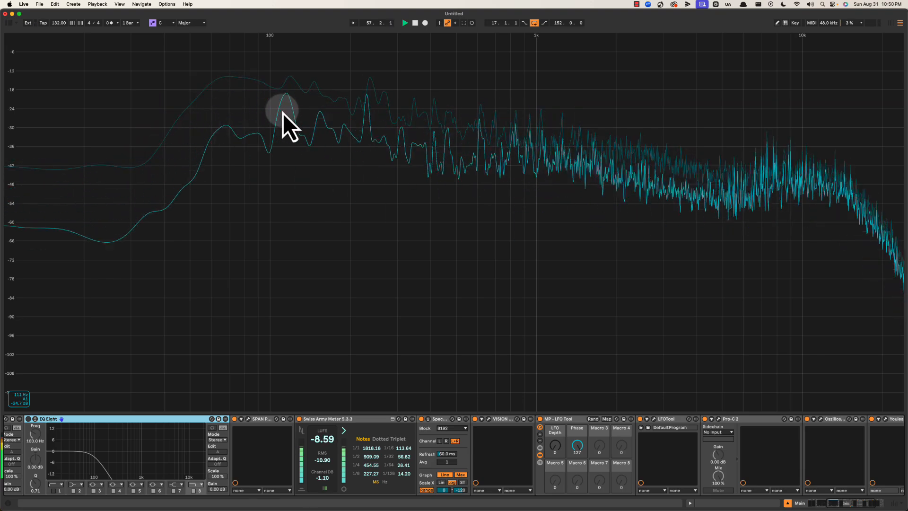
key(space)
double_click(508, 116)
Replay from bar 54 with the remix waveform enlarged and examine the low frequencies around bar 57 in the Main track's Spectrum.
click(448, 170)
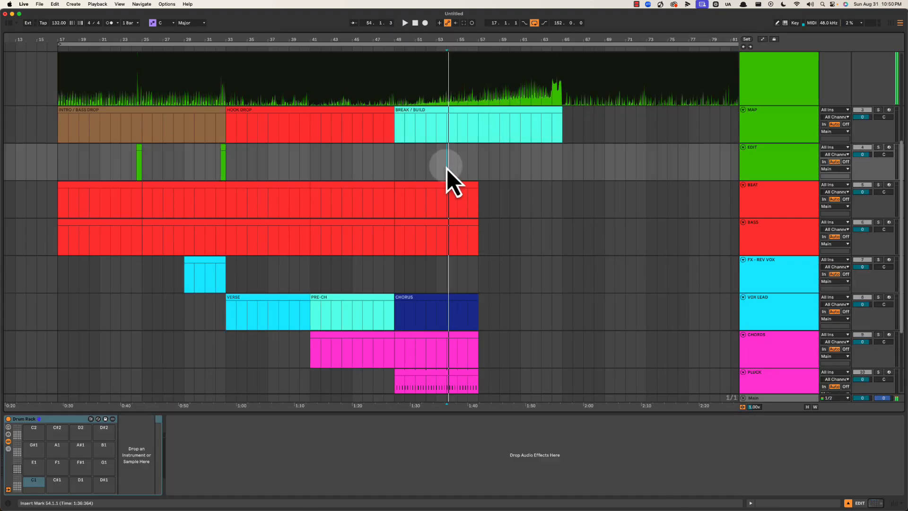
key(space)
drag(478, 38, 470, 163)
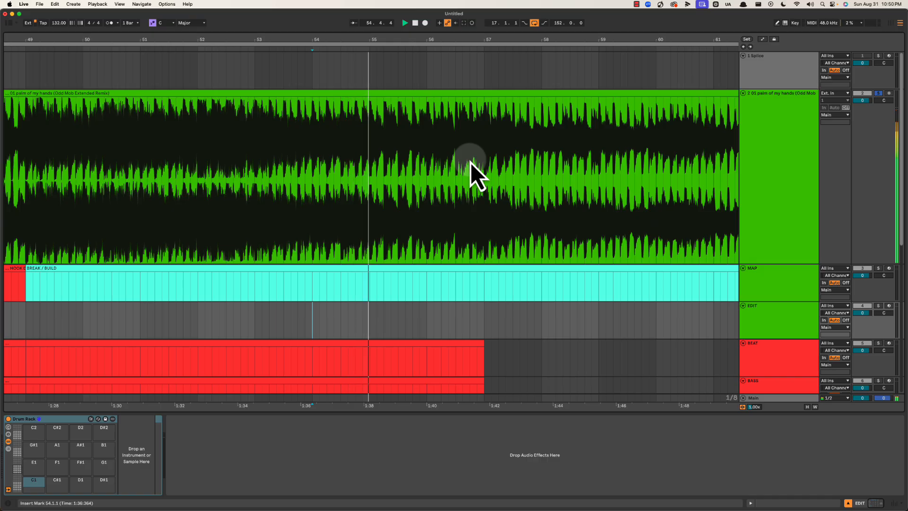
click(769, 399)
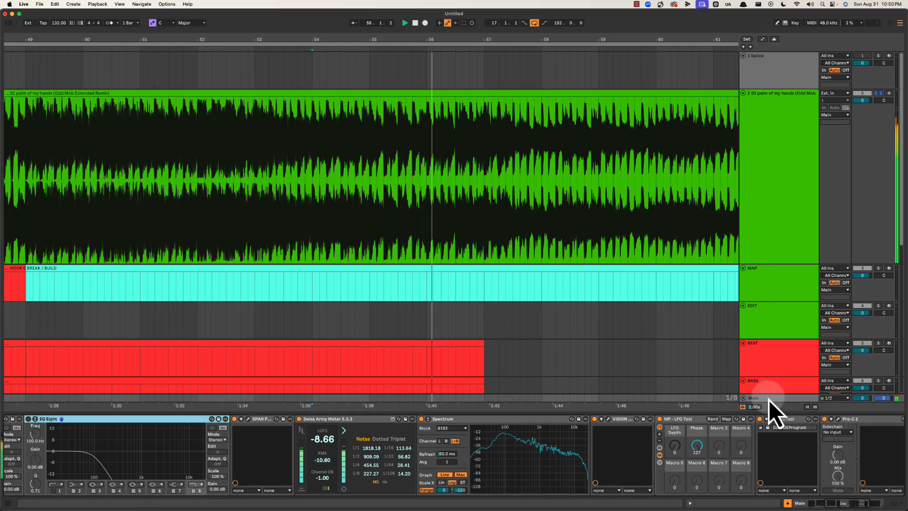
double_click(583, 453)
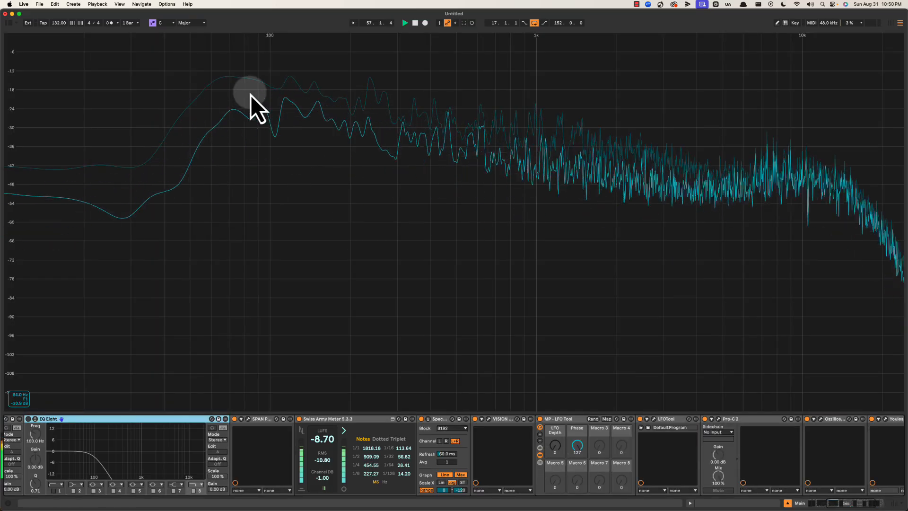
key(space)
double_click(500, 104)
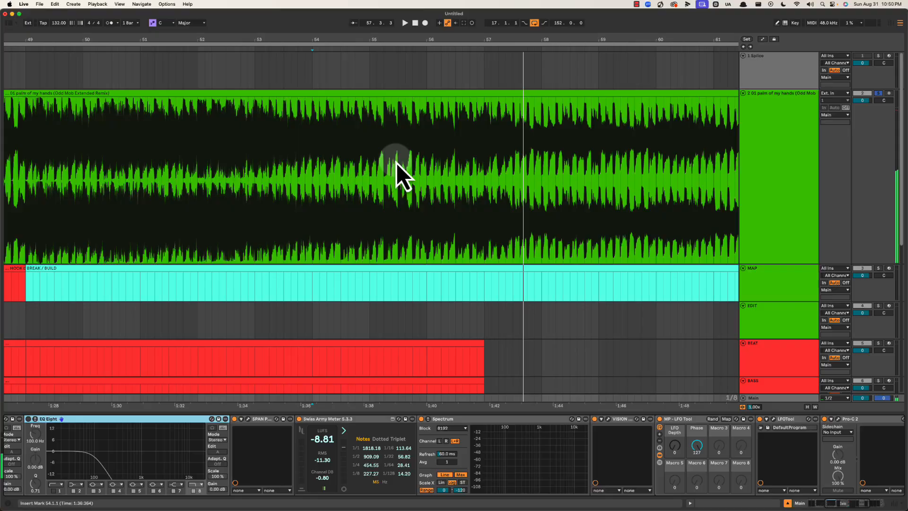
Play the remix from bar 53 and examine the low end in the Main track's enlarged Spectrum.
click(261, 160)
drag(283, 44, 284, 41)
key(space)
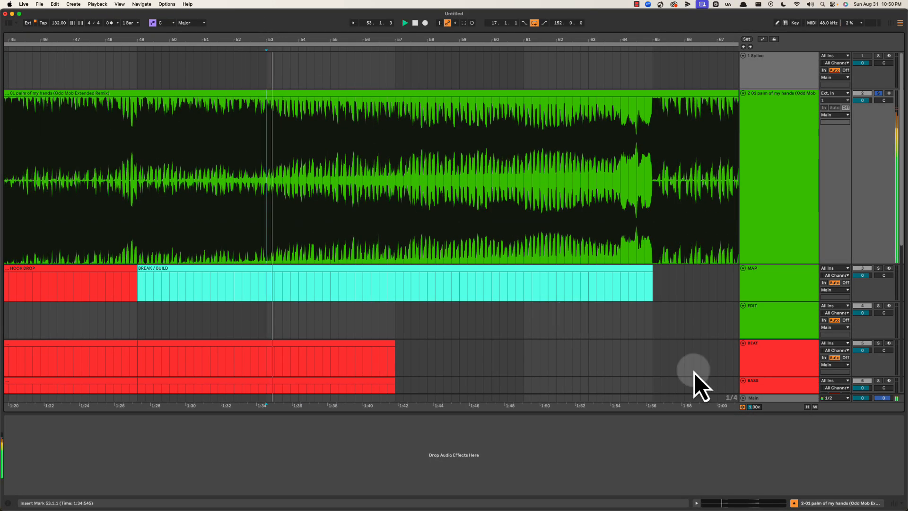
click(768, 401)
double_click(572, 471)
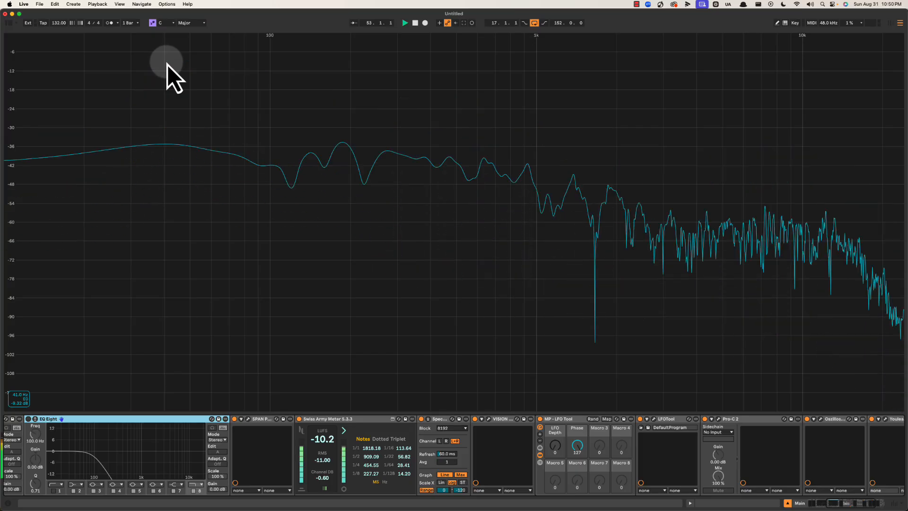
key(space)
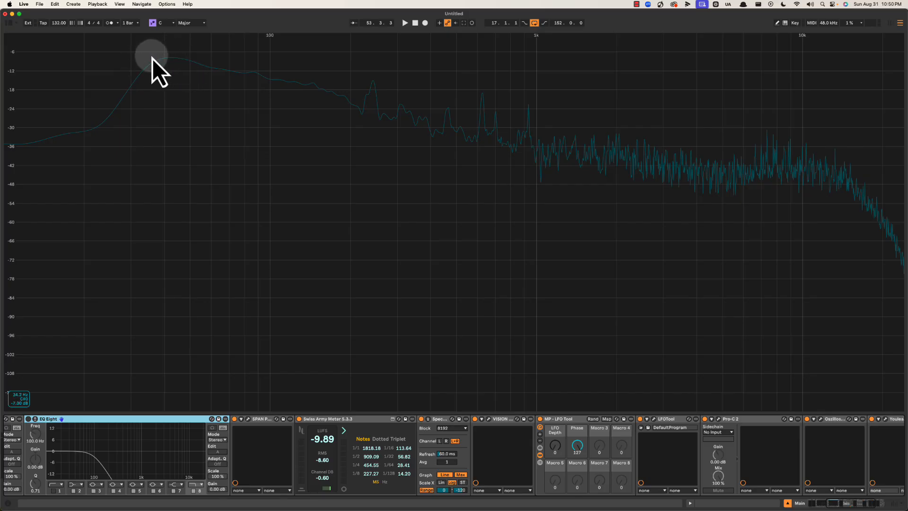
Examine the low end through bar 57 in the enlarged Spectrum during playback, and return to the arrangement.
key(space)
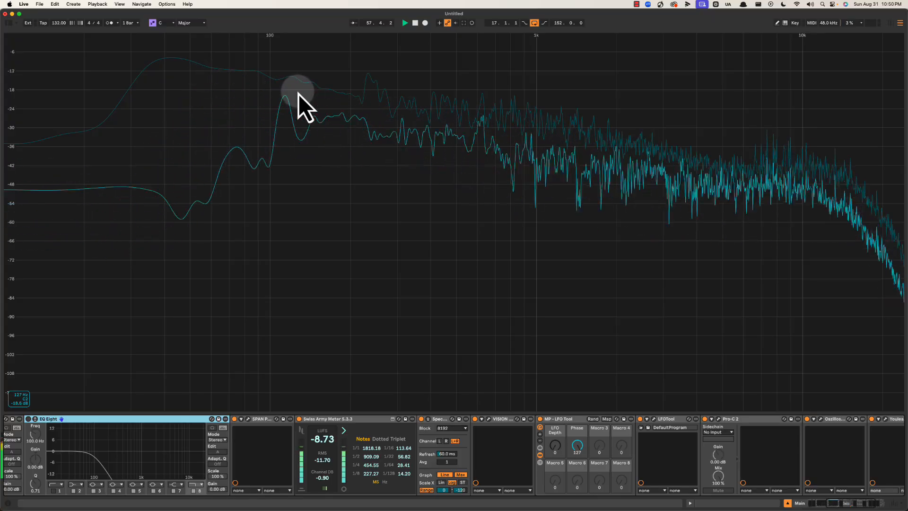
double_click(444, 90)
scroll(472, 236, down, 5)
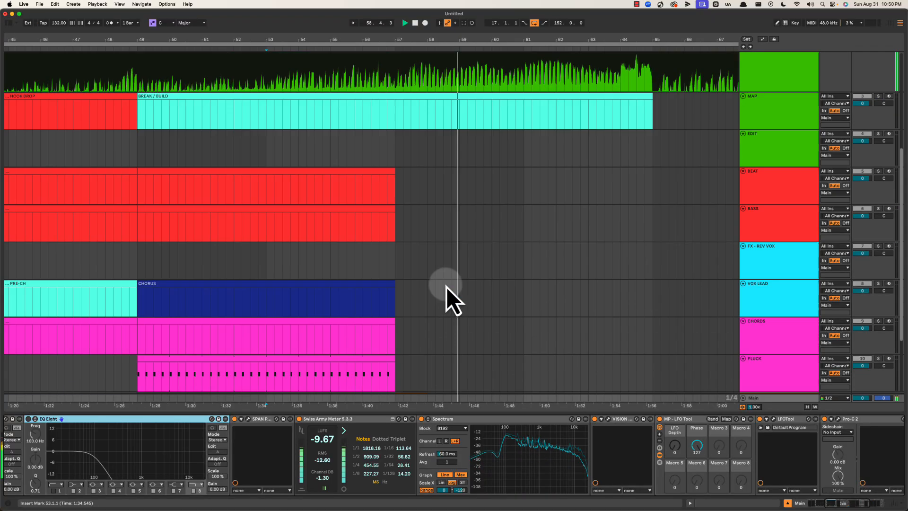
Split the BEAT clip at bar 53 and name its bars 53–57 part SLOWLY HP.
click(348, 217)
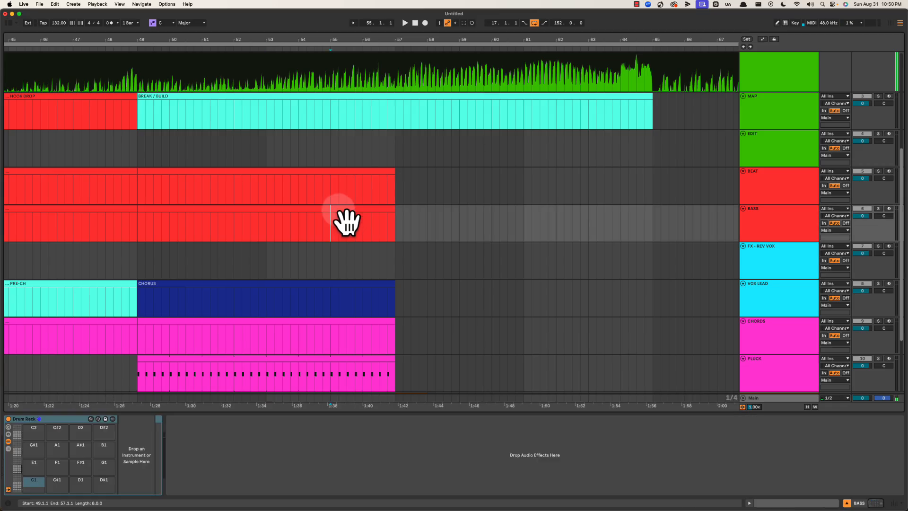
key(space)
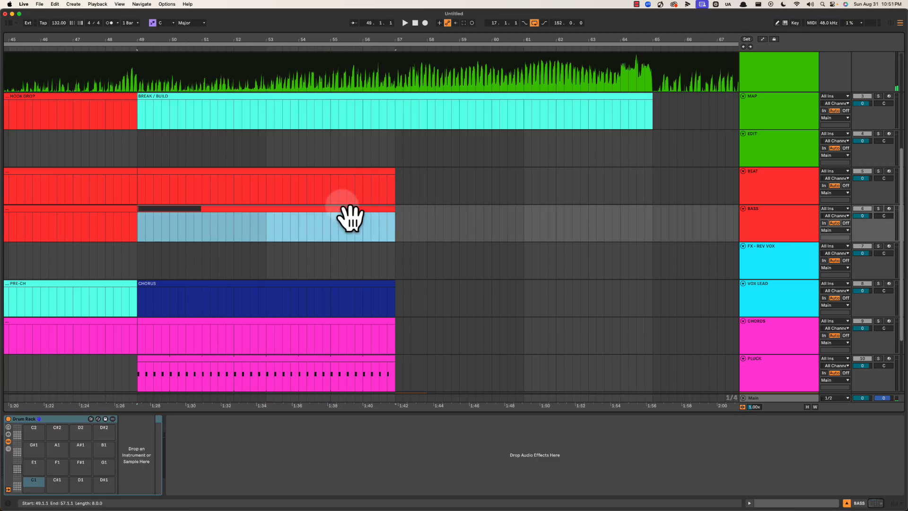
click(261, 226)
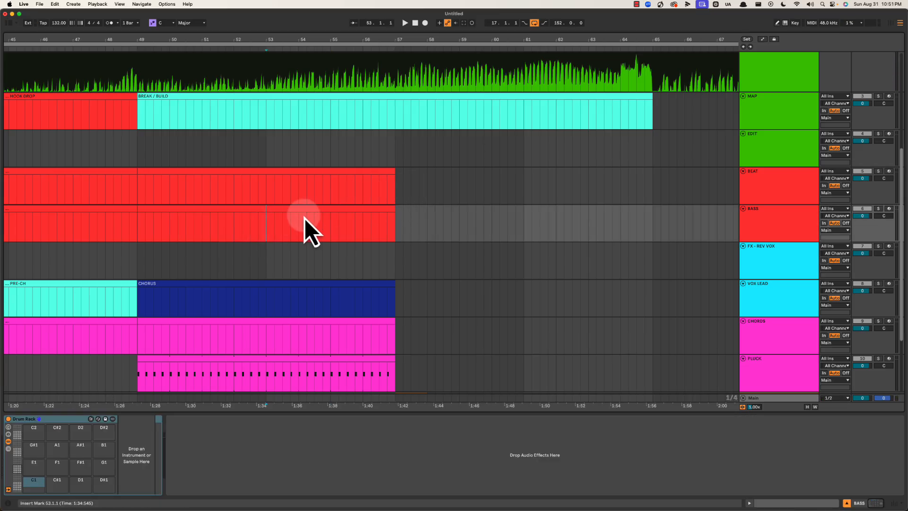
click(307, 176)
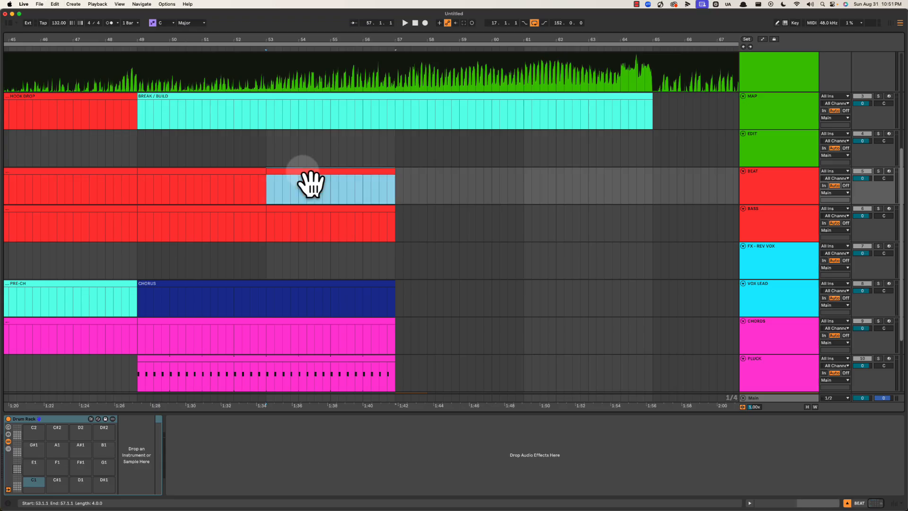
key(ctrl+r)
text(SLOWLY HP)
key(Return)
Split the BASS clip at bar 53 as well and name the bars 53–57 part SLOWLY HP.
drag(303, 175, 304, 218)
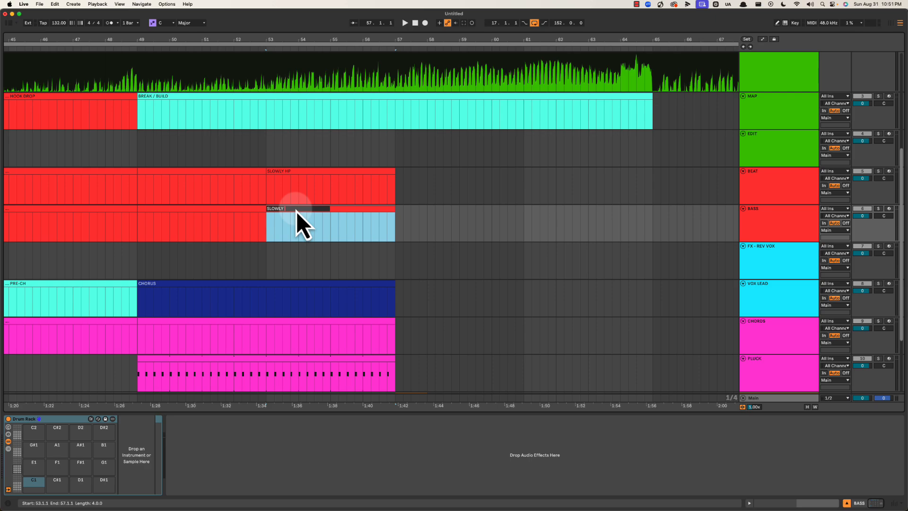
text(HP)
key(Return)
Play the remix from bar 57 and add a BEAT clip named HP UP spanning bars 57–65.
scroll(388, 218, up, 4)
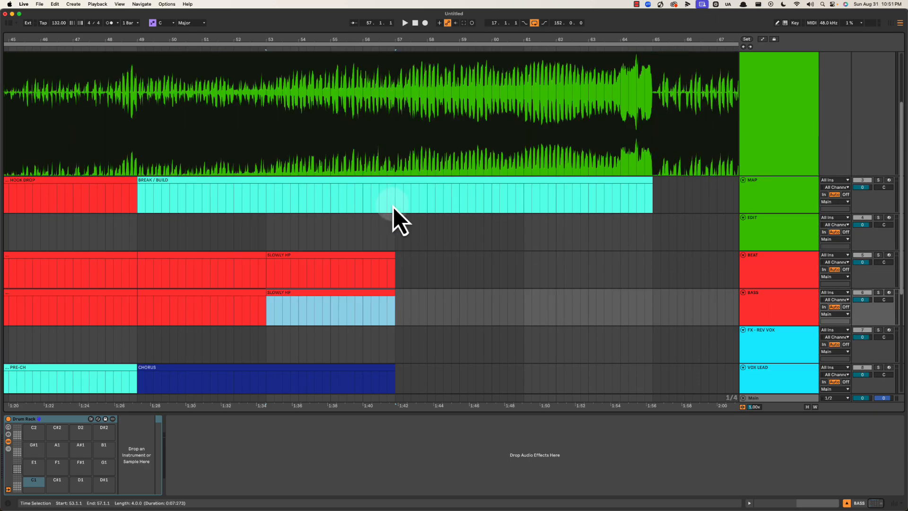
click(398, 225)
key(space)
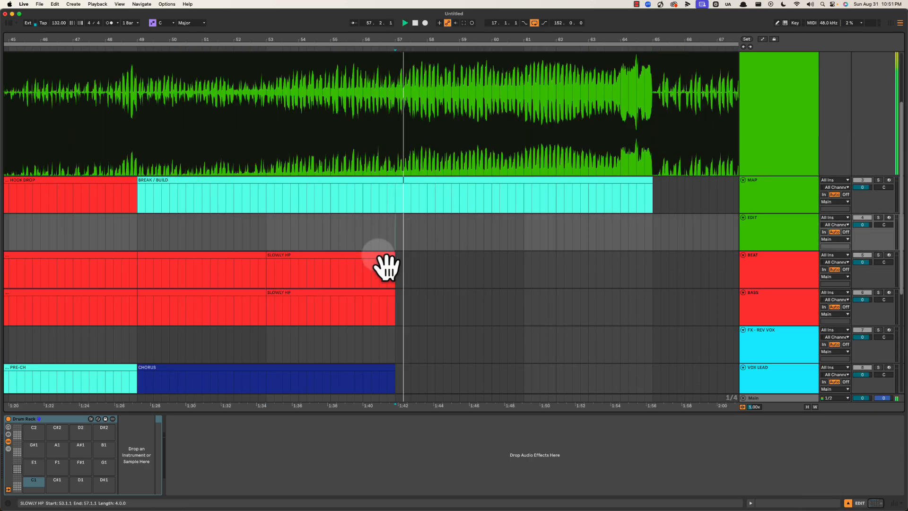
click(382, 265)
key(super+d)
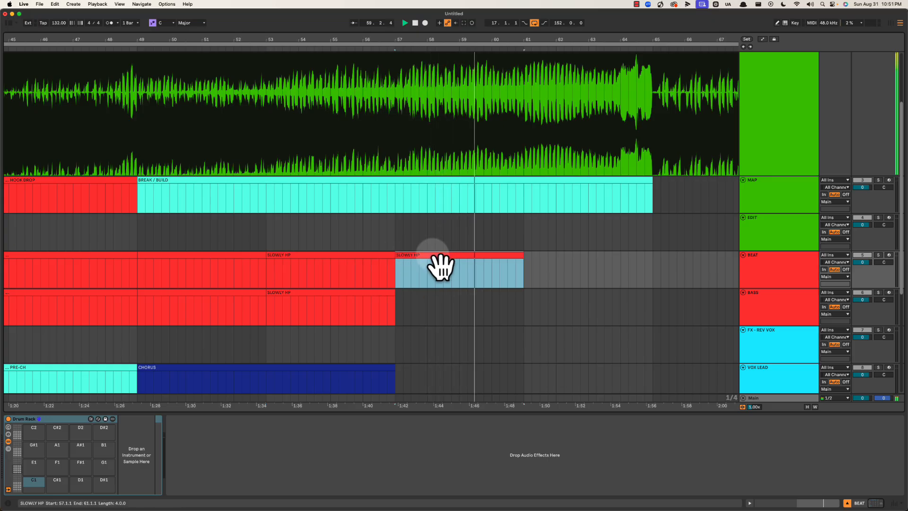
key(Delete)
drag(91, 260, 581, 269)
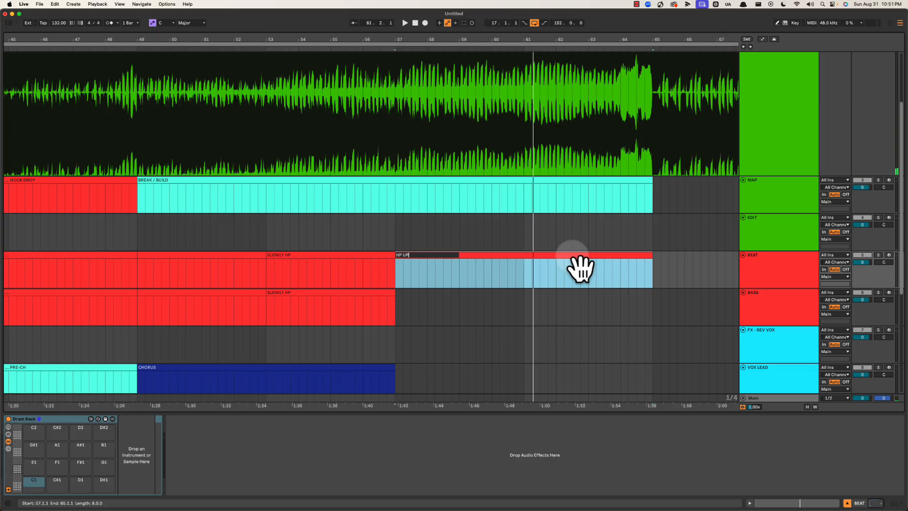
Copy the HP UP clip onto BASS at bars 57–65 and play the remix from bar 57.
drag(443, 264, 438, 299)
key(space)
scroll(449, 294, down, 5)
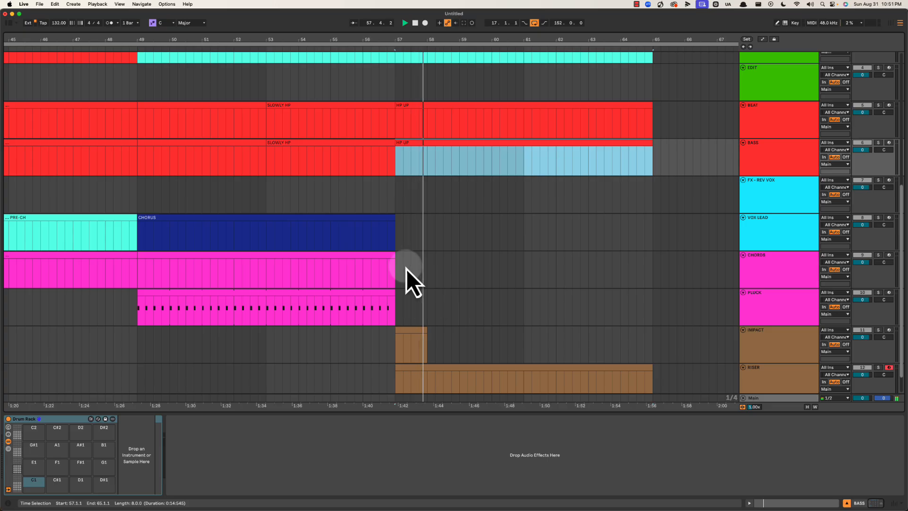
key(space)
Extend the CHORUS clip on VOX LEAD and the PLUCK and CHORDS clips to bar 65, checking them against playback.
drag(394, 222, 651, 221)
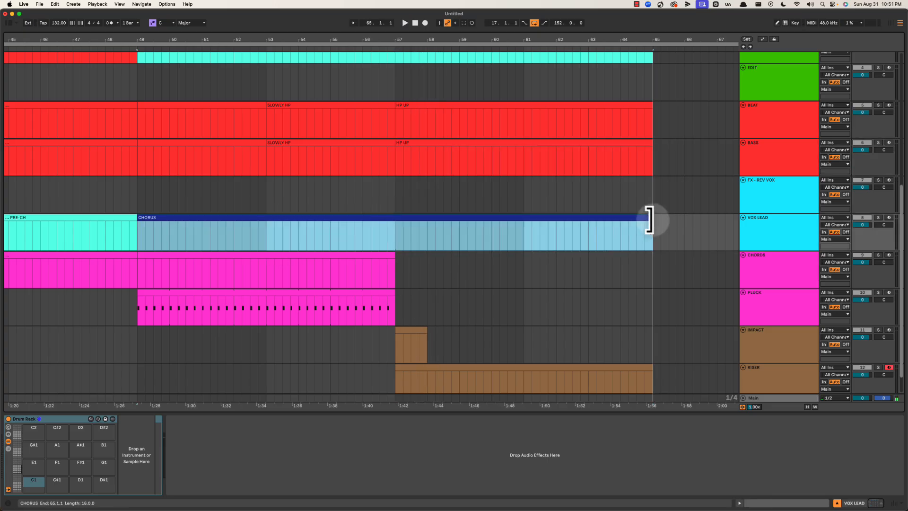
key(space)
scroll(407, 265, down, 1)
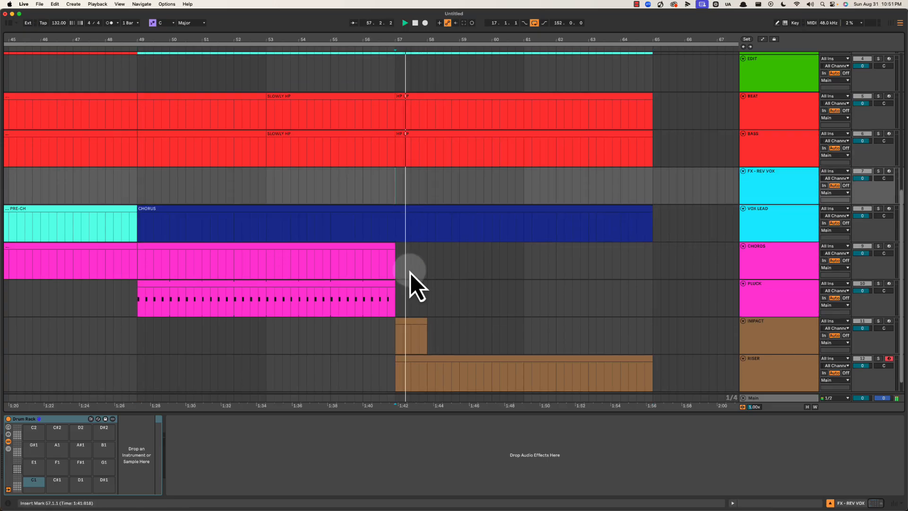
drag(394, 287, 640, 282)
key(space)
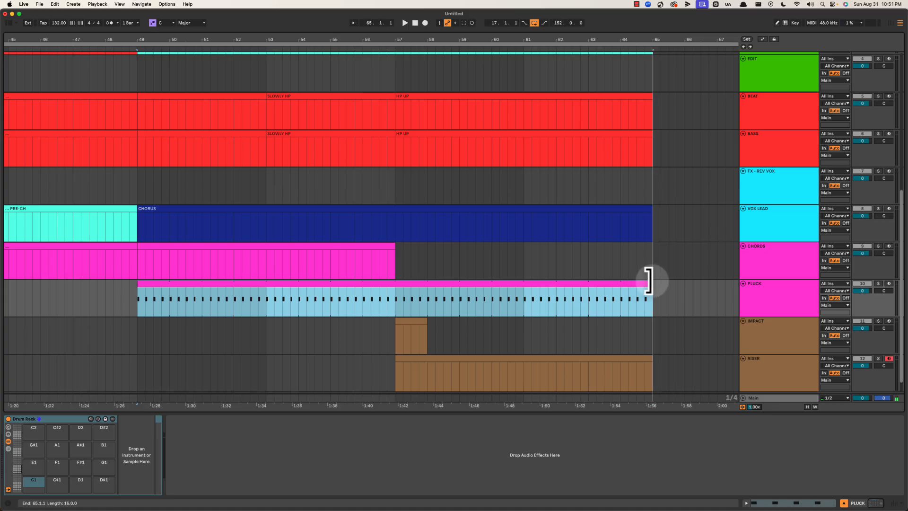
click(390, 248)
drag(388, 246, 640, 245)
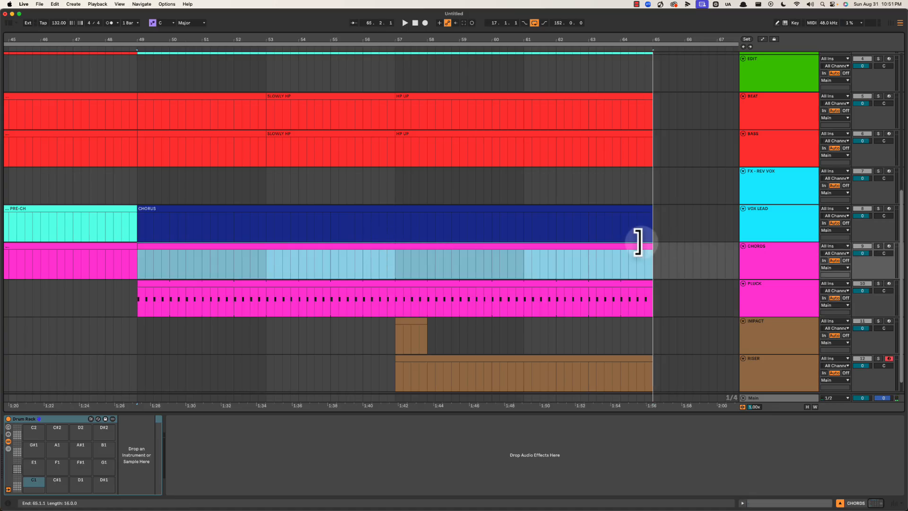
Listen to the build from just before bar 57 past bar 61 to identify further effects.
click(388, 191)
key(space)
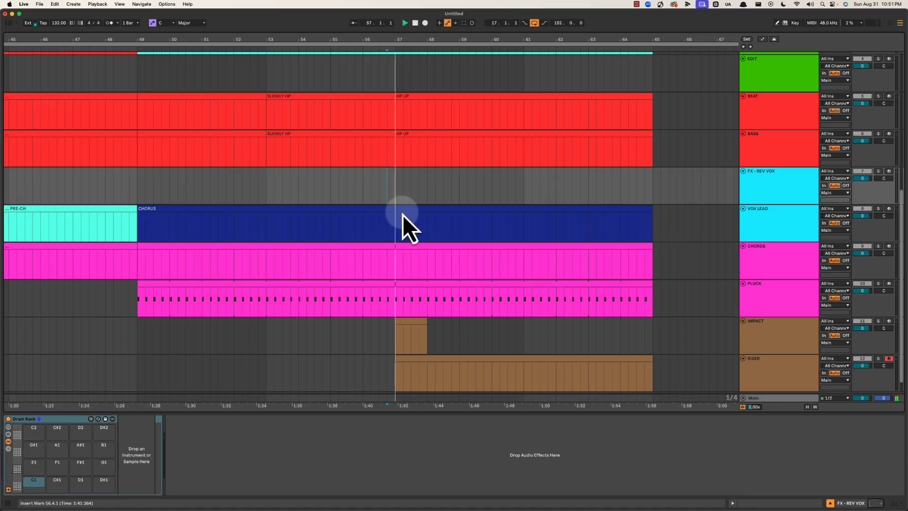
scroll(407, 234, down, 2)
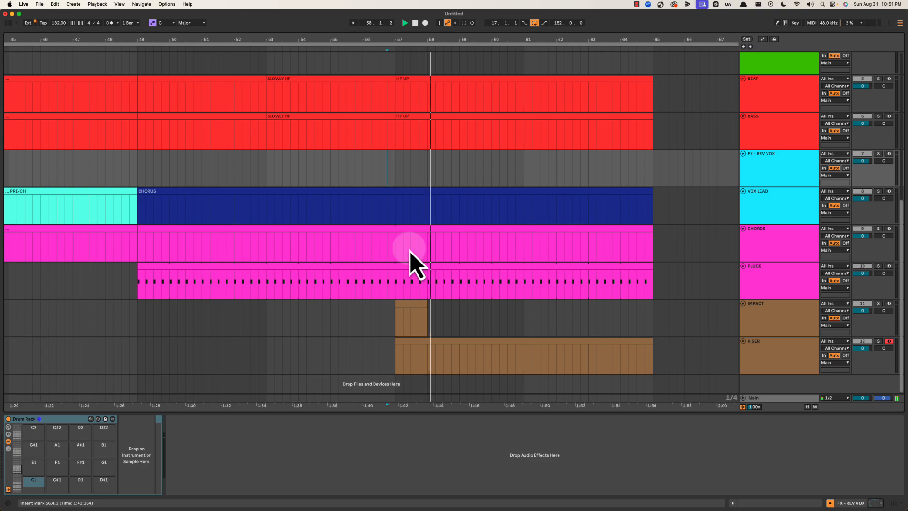
scroll(410, 250, right, 3)
scroll(408, 249, up, 4)
scroll(418, 271, right, 3)
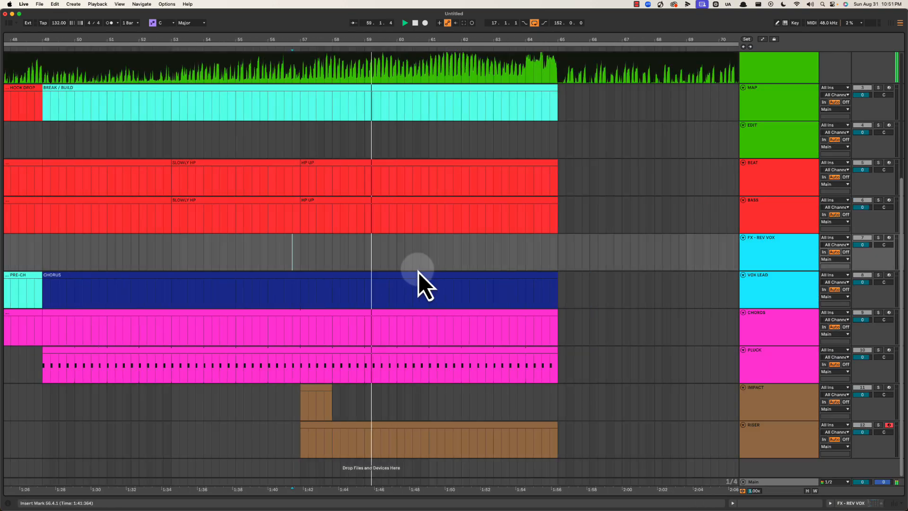
scroll(405, 268, left, 2)
scroll(404, 269, right, 2)
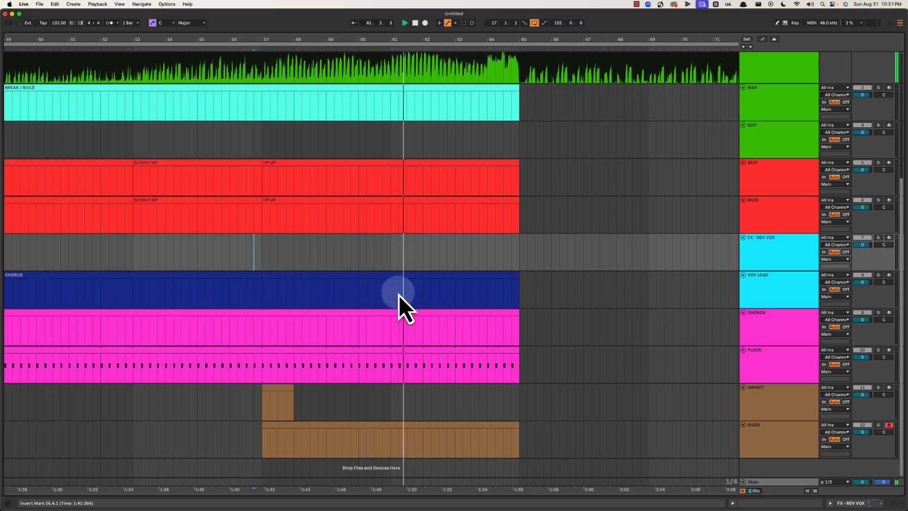
click(393, 333)
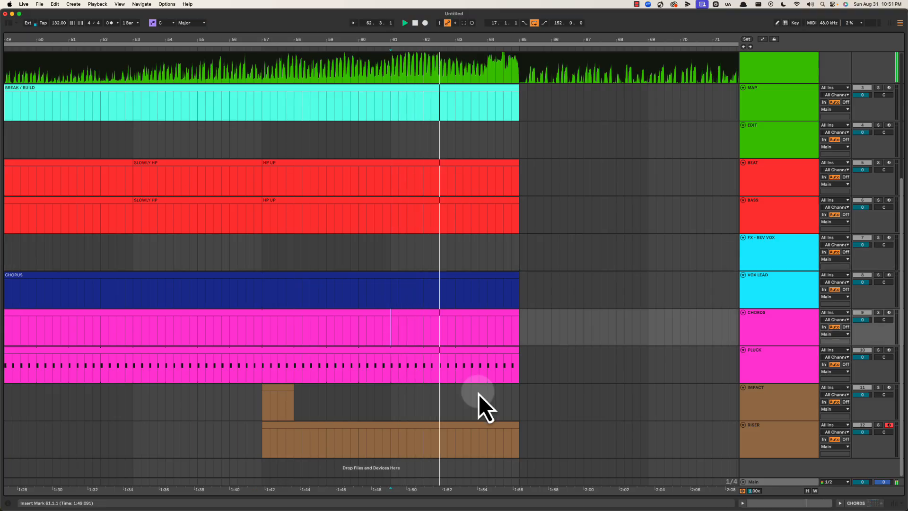
Insert a MIDI track below RISER and name it FX WN RISER.
click(781, 439)
key(super+shift+t)
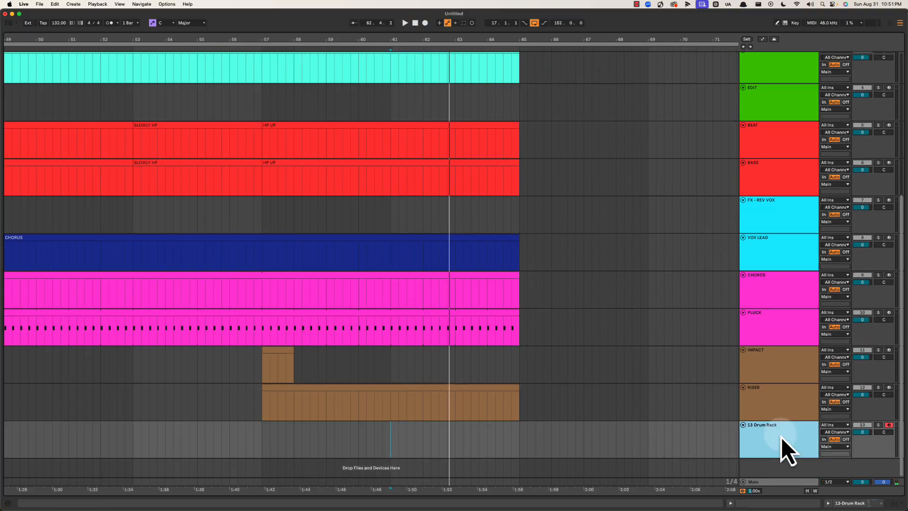
key(super+r)
text(FX WN RISER)
key(Return)
Create an empty MIDI clip on FX WN RISER spanning bars 61–65 and color the track brown to match RISER.
drag(386, 437, 518, 442)
key(space)
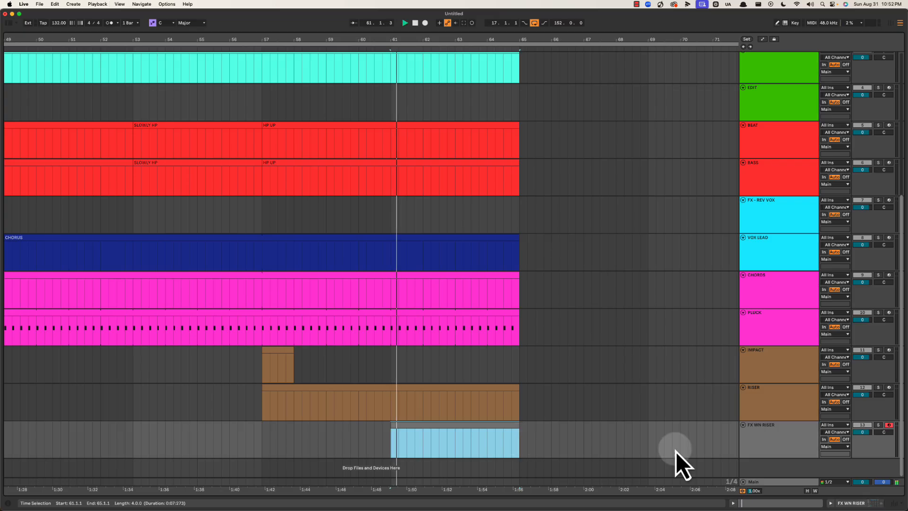
right_click(771, 438)
click(793, 385)
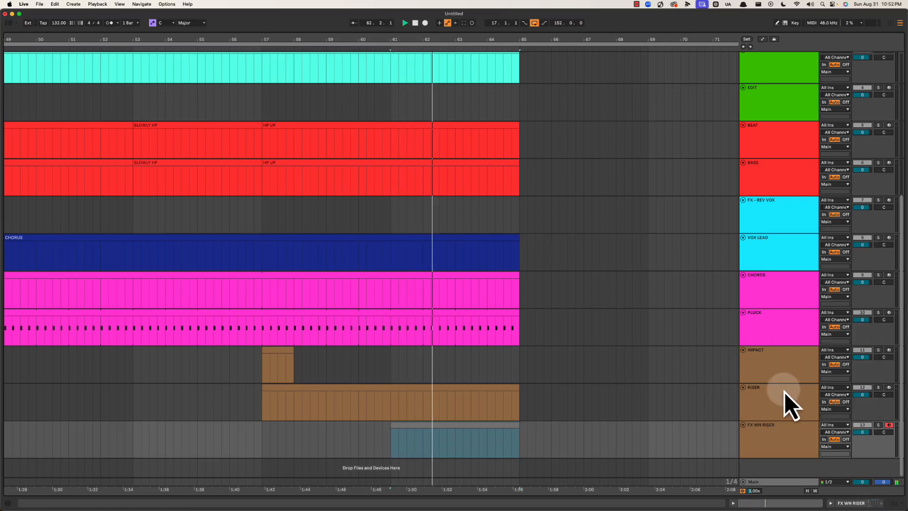
click(392, 366)
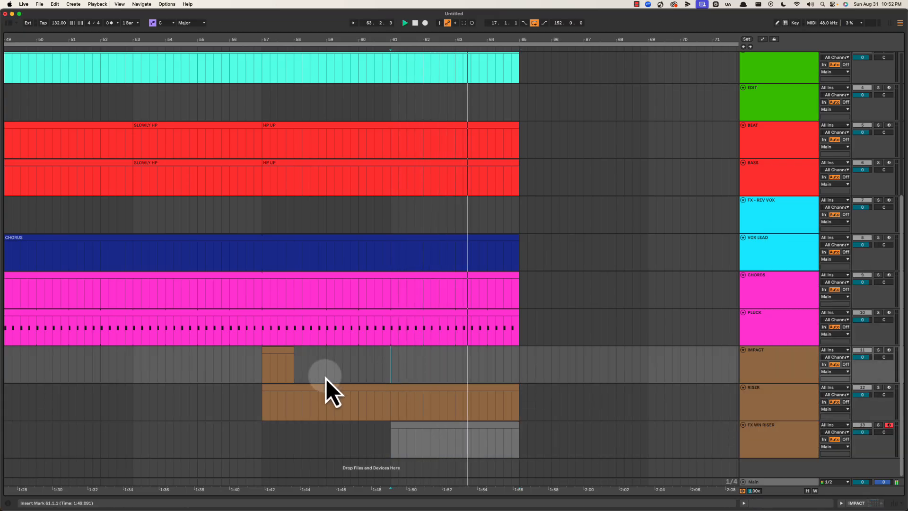
click(310, 368)
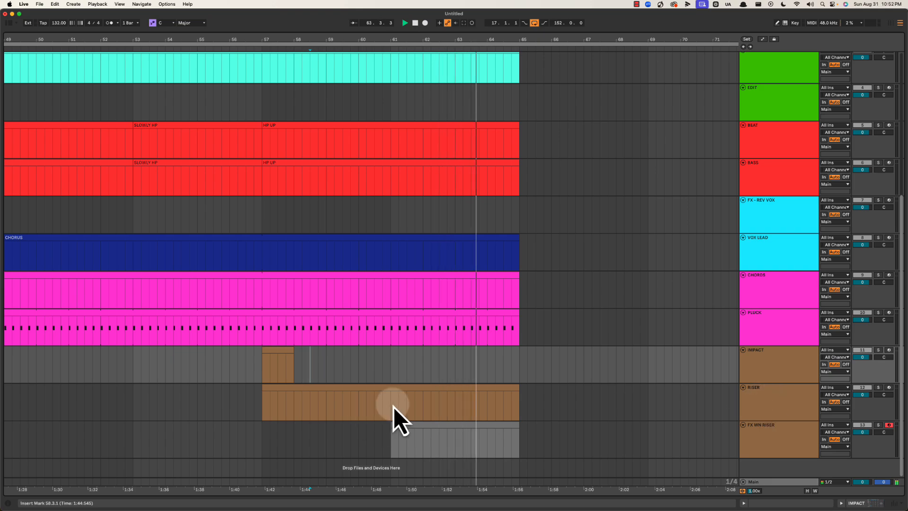
Remove RISER and FX WN RISER content from bar 64 onward, and apply the brown track color to the FX WN RISER clip.
key(space)
drag(484, 378, 572, 433)
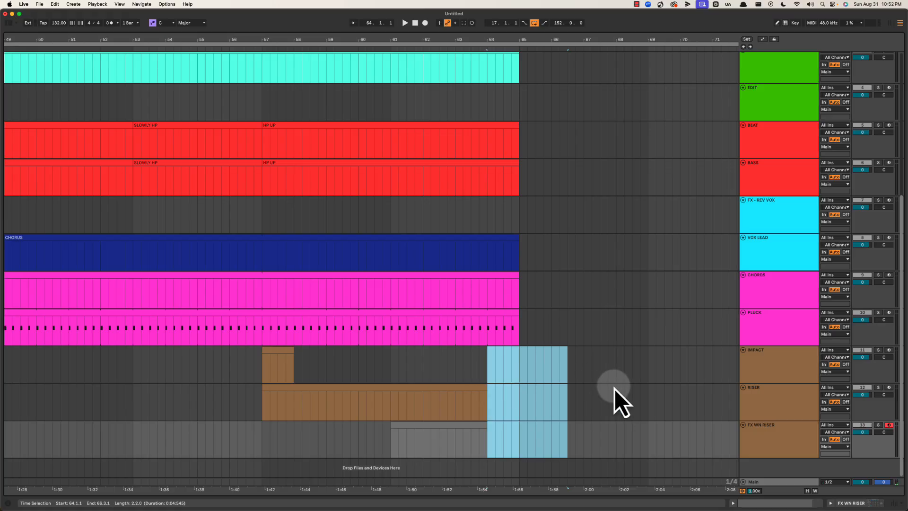
right_click(774, 448)
click(799, 408)
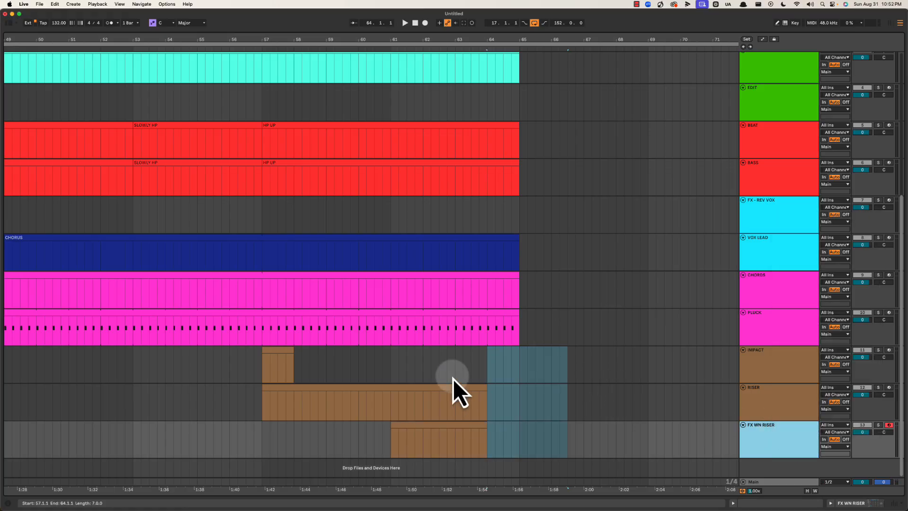
Play the remix from bar 64 and remove the CHORDS and PLUCK content from that bar onward.
click(468, 368)
key(space)
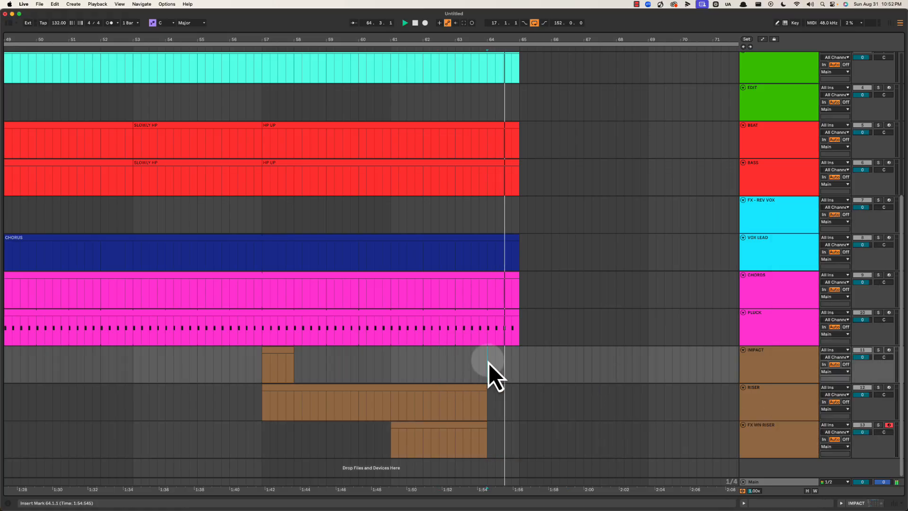
key(space)
drag(489, 364, 547, 284)
scroll(465, 327, up, 5)
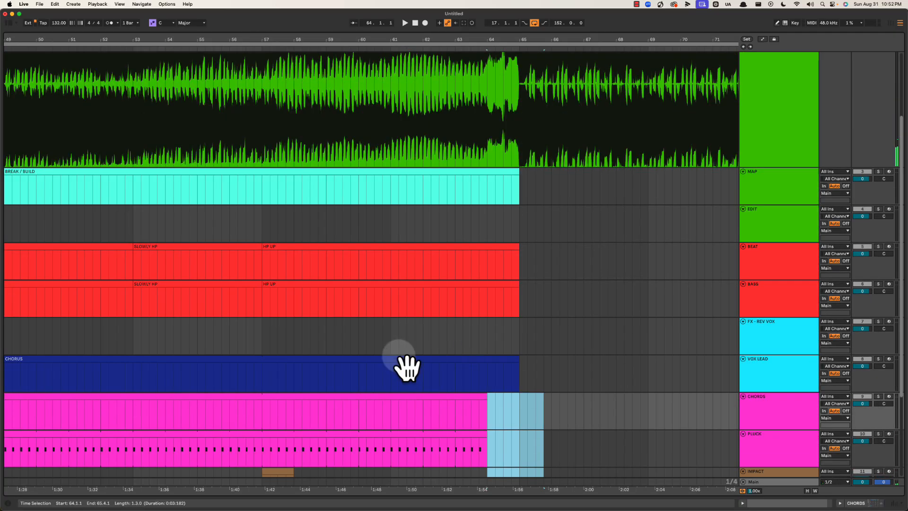
Remove the BEAT and BASS content from bar 64 onward while playing the end of the build.
click(406, 348)
key(space)
drag(488, 323, 583, 248)
key(Delete)
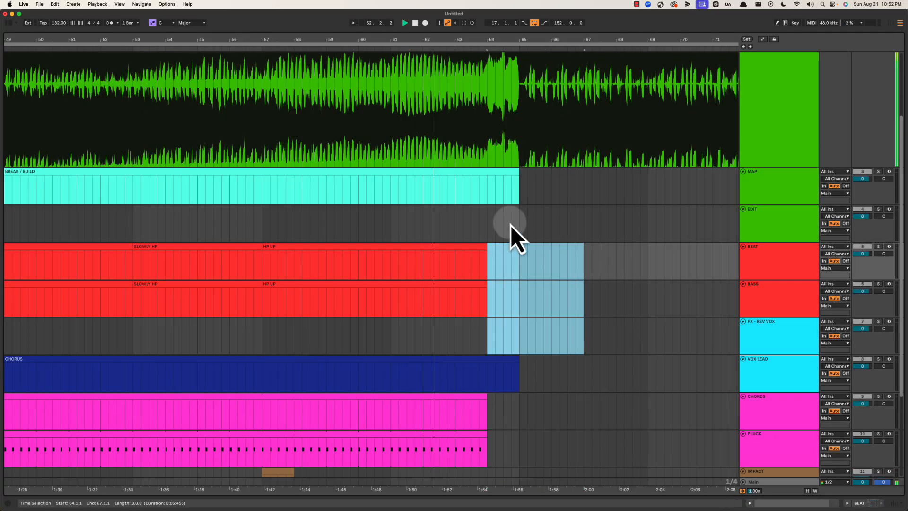
Replay the end of the build from around bar 60 and check the placeholder clips against the remix.
click(439, 223)
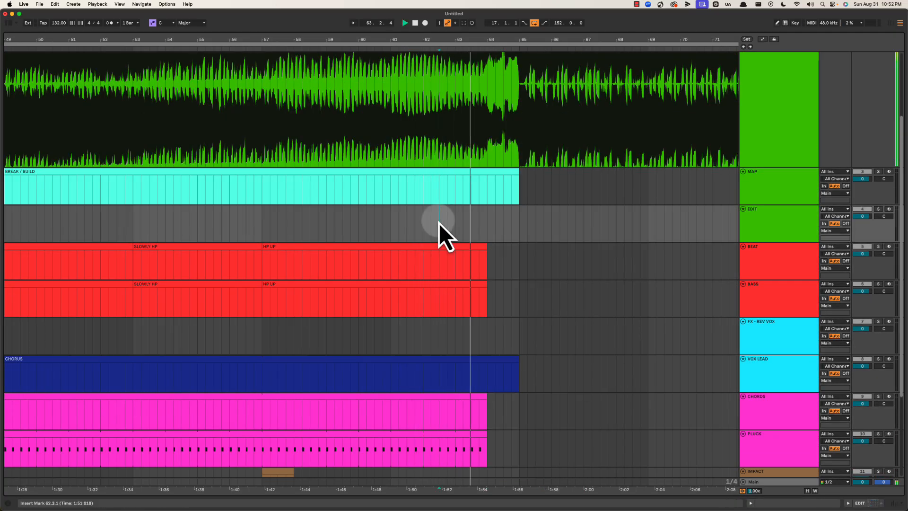
click(376, 337)
scroll(376, 336, down, 4)
scroll(375, 336, up, 1)
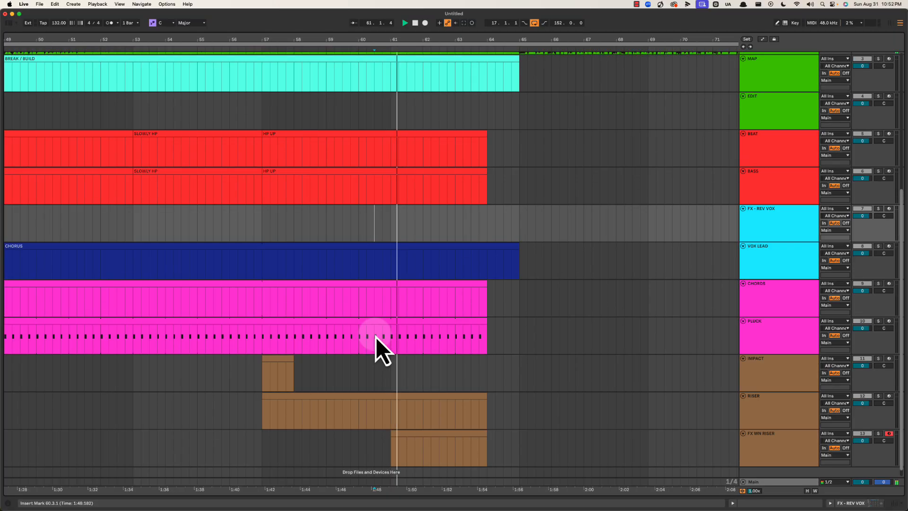
scroll(376, 337, left, 2)
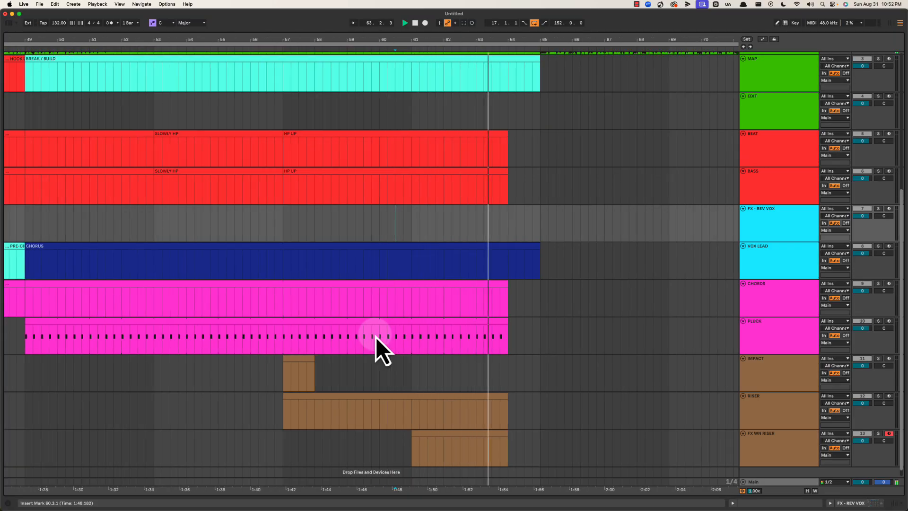
click(443, 258)
key(space)
click(376, 268)
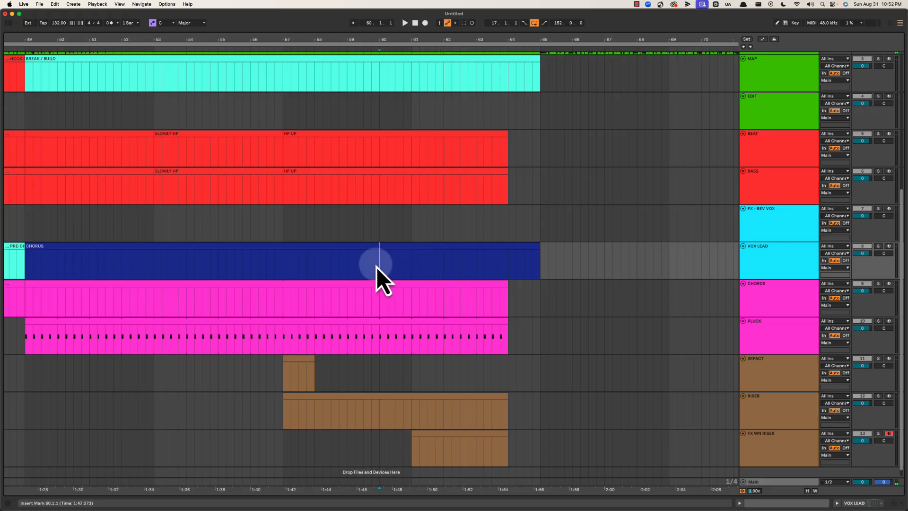
Play from bar 60, split the VOX LEAD clip at bar 61, and rename the second part "CHORUS - MORE DELAY FOR TENSION".
key(space)
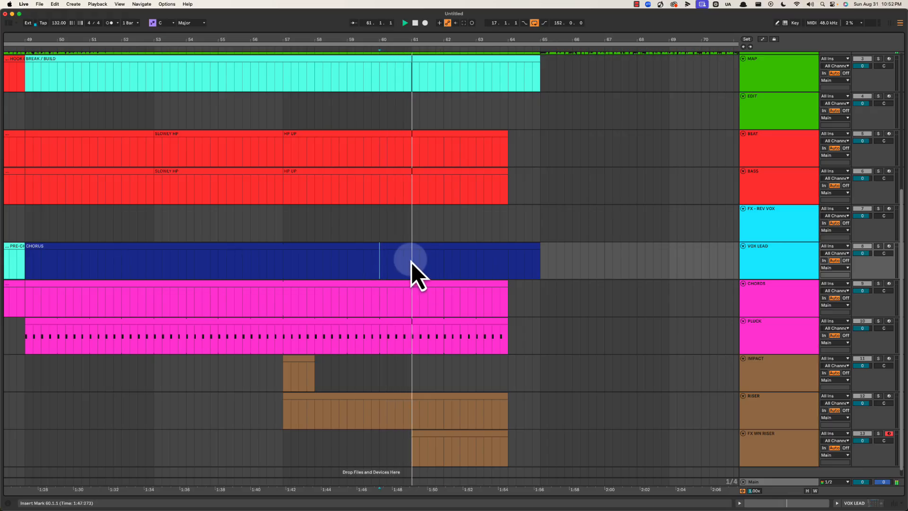
click(410, 262)
key(space)
key(super+e)
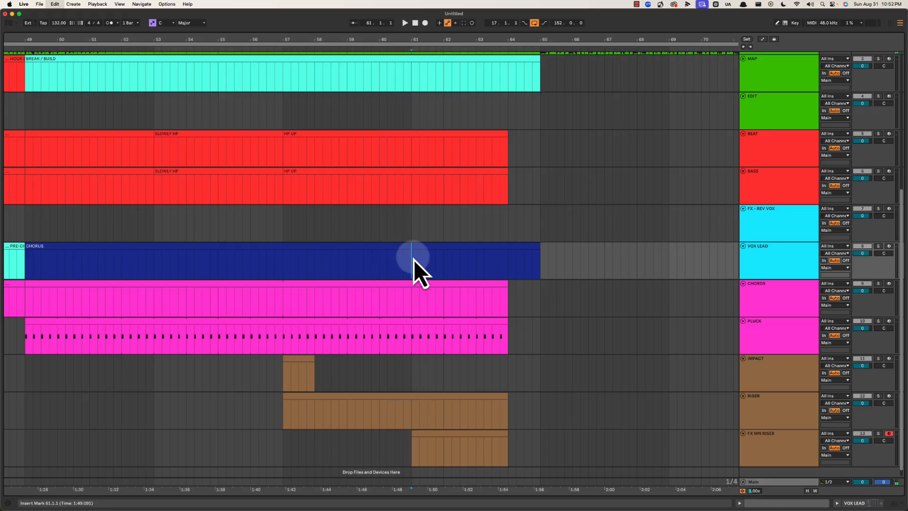
click(432, 243)
click(432, 245)
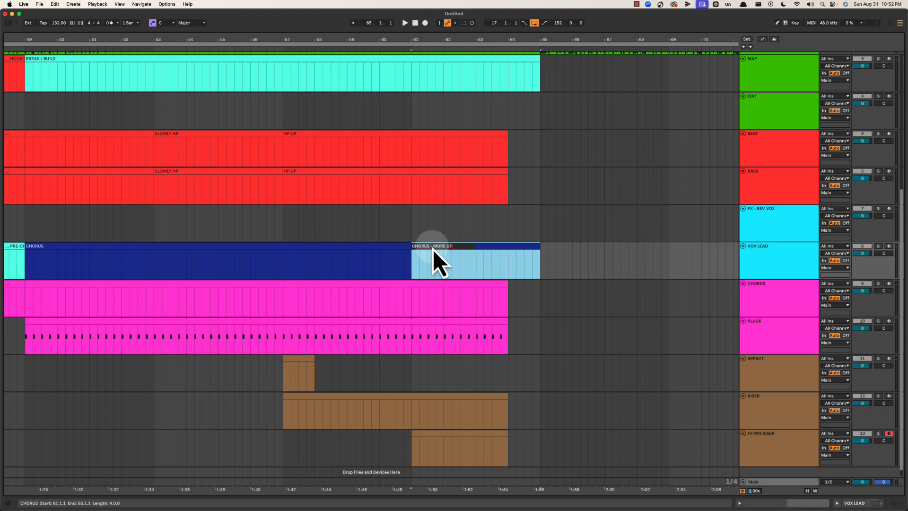
text(- MORE DELAY FOR TENSION)
key(Return)
Play from bar 63, split the VOX LEAD clip at bar 64, and rename the last bar "PAYOFF W LAYER".
click(477, 265)
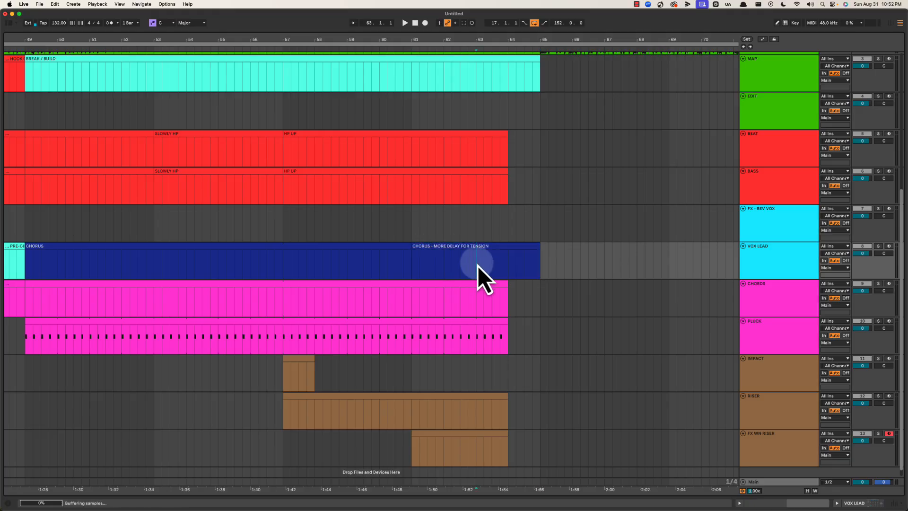
key(space)
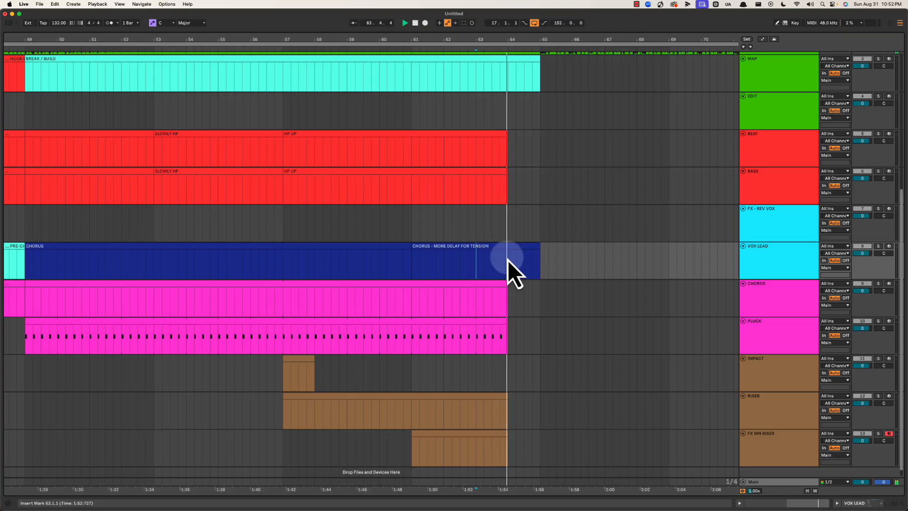
key(space)
click(507, 260)
key(super+e)
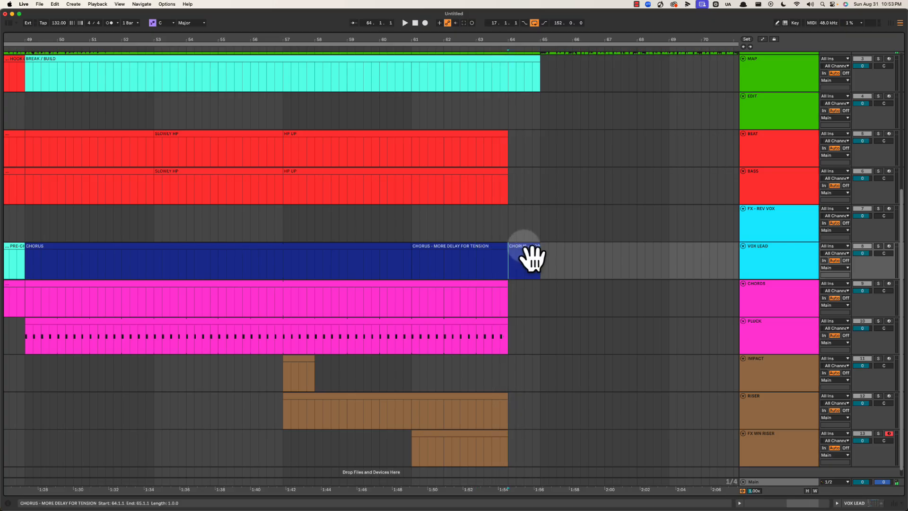
click(524, 249)
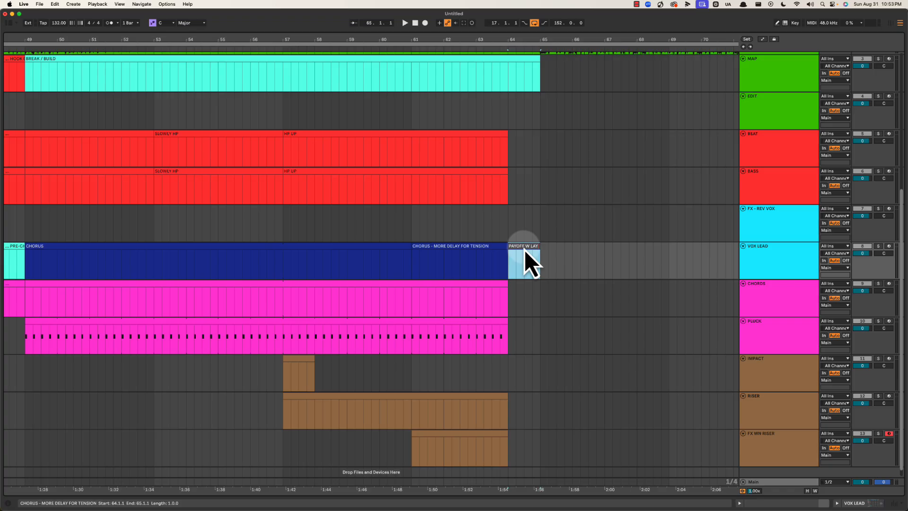
Replay the remix from bar 64, show the browser, and examine the PAYOFF W LAYER clip on VOX LEAD close up.
click(509, 263)
key(space)
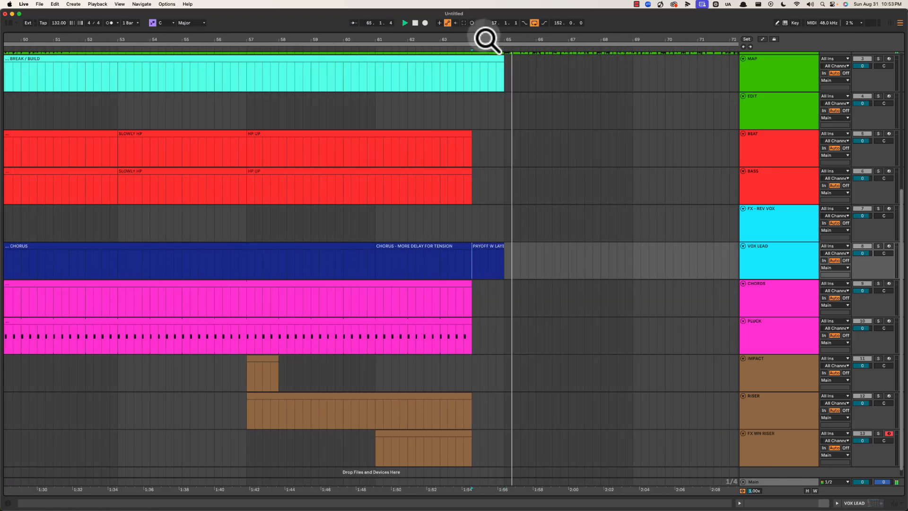
drag(487, 40, 486, 37)
click(471, 255)
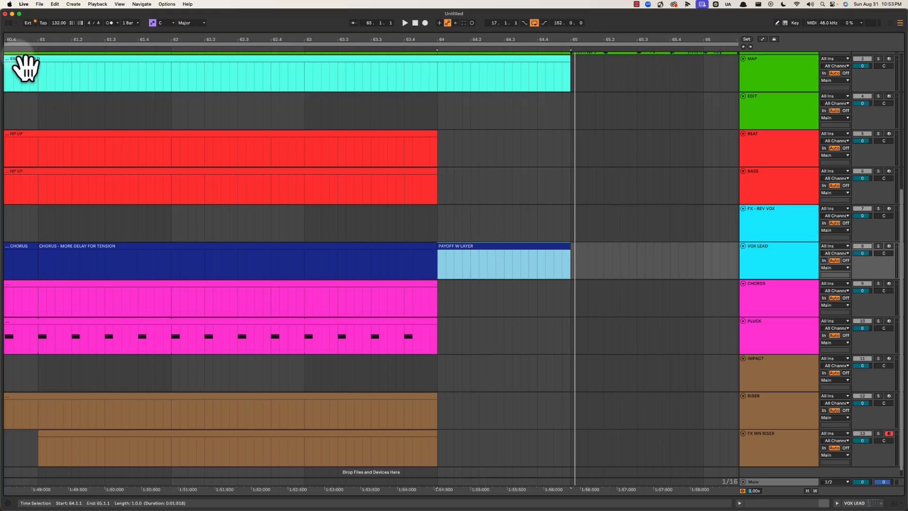
click(8, 23)
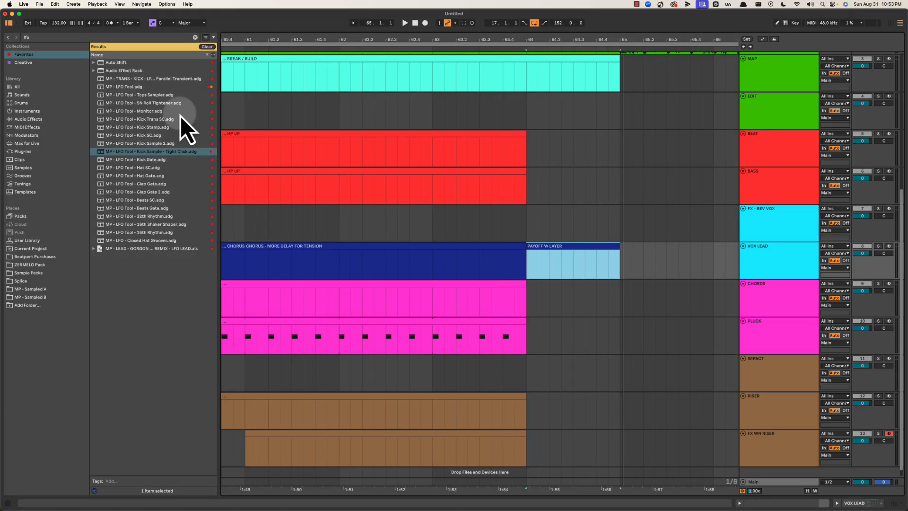
click(528, 225)
click(543, 246)
click(544, 246)
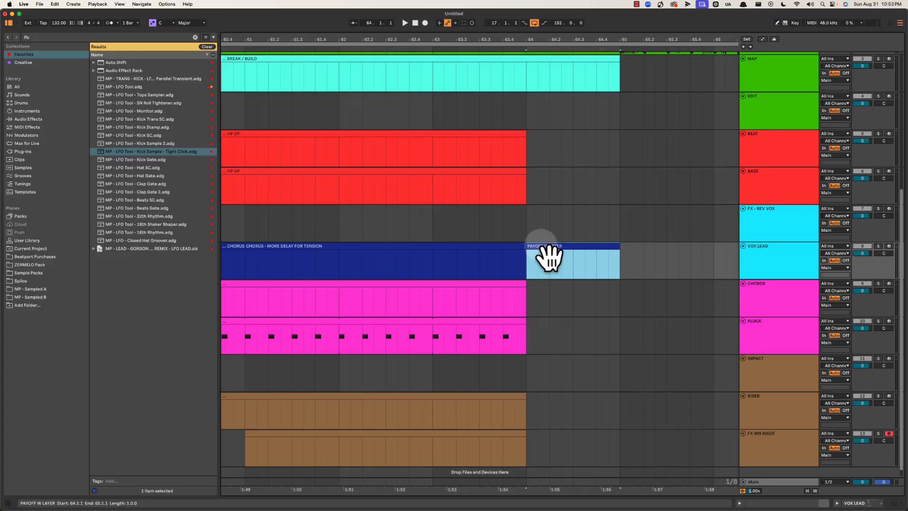
scroll(544, 257, right, 5)
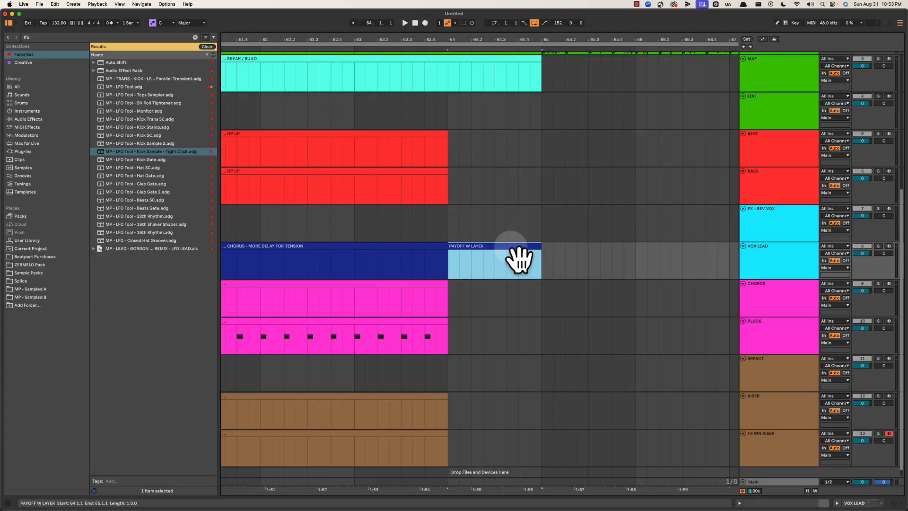
Try a Spectral Resonator on the VOX LEAD track with its MIDI taken from CHORDS, and remove the device again.
double_click(786, 260)
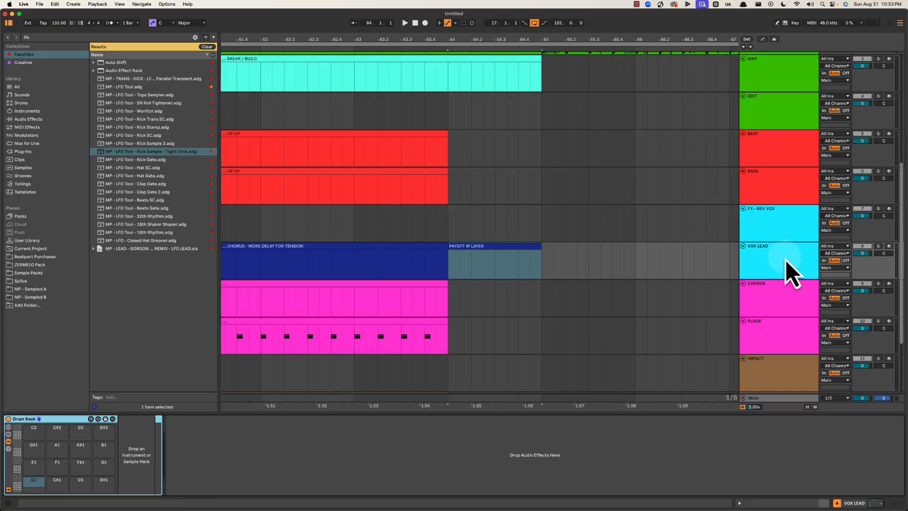
click(196, 36)
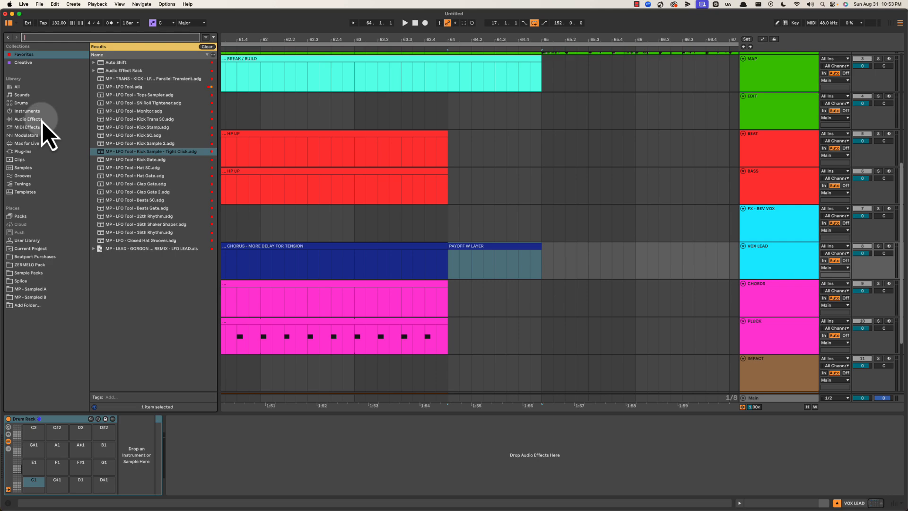
click(29, 119)
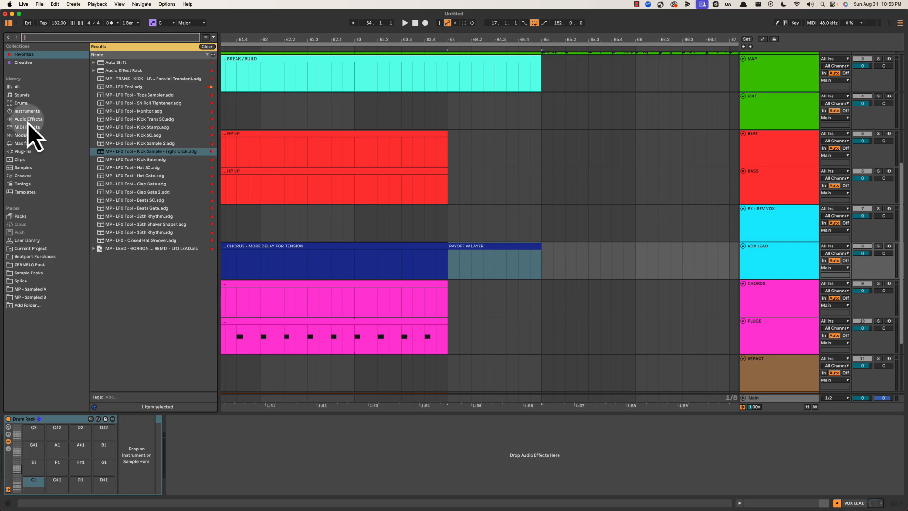
text(res)
click(123, 109)
drag(122, 119, 333, 451)
click(178, 447)
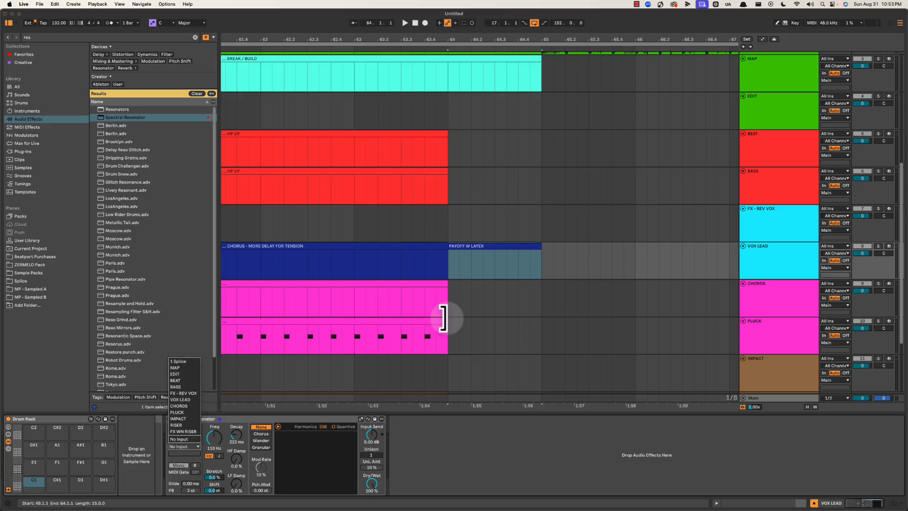
click(186, 408)
click(192, 421)
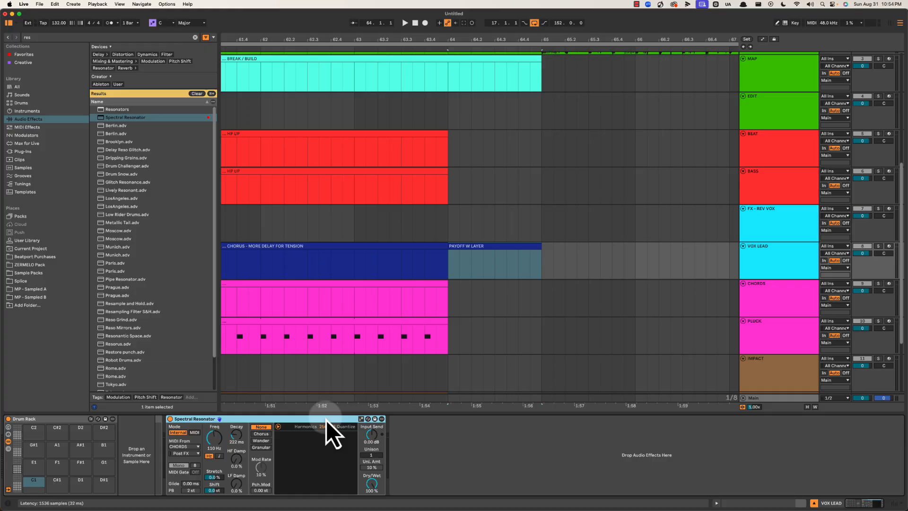
key(Delete)
Insert a new MIDI track directly below the remix audio track and mark bar 64 on it.
click(497, 265)
key(space)
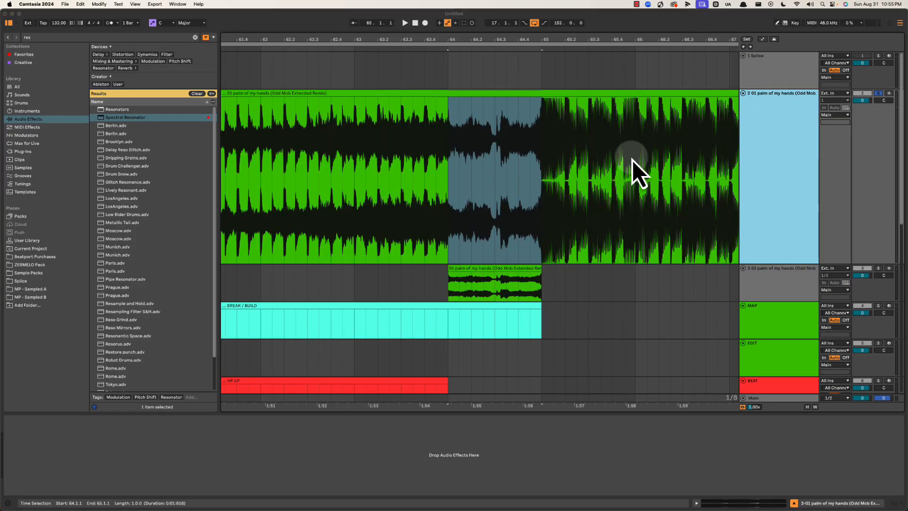
click(632, 160)
click(779, 198)
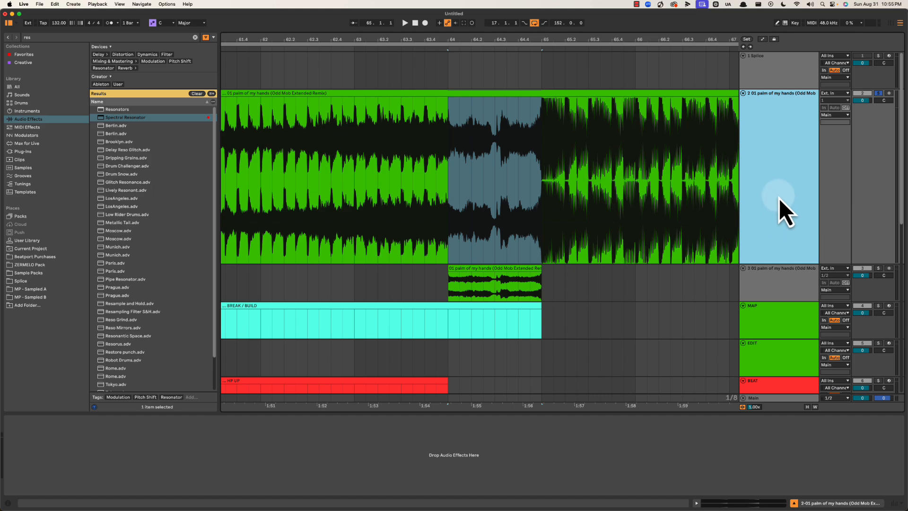
key(super+shift+t)
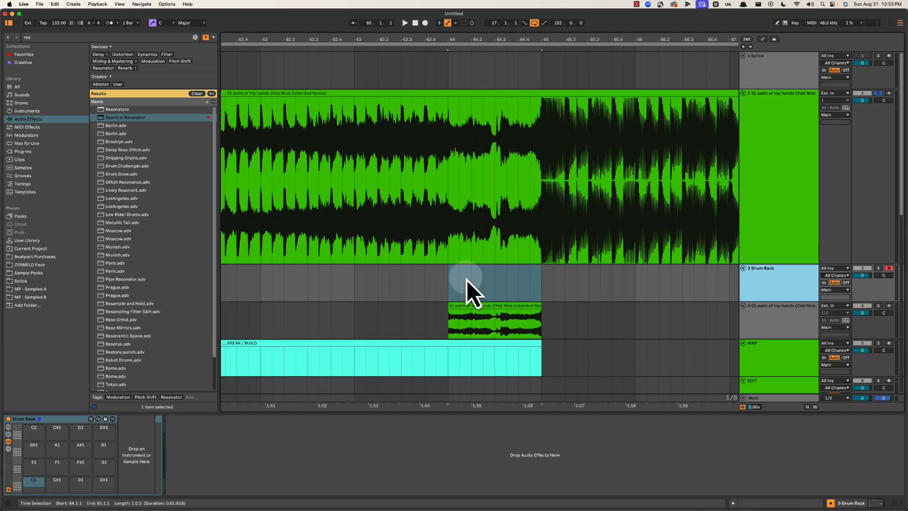
click(511, 160)
drag(447, 157, 541, 156)
click(449, 274)
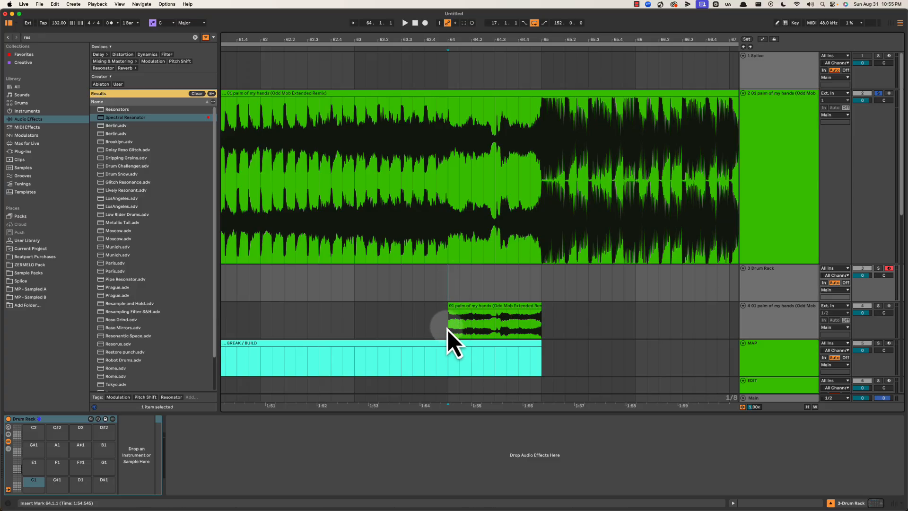
drag(449, 326, 542, 326)
click(795, 283)
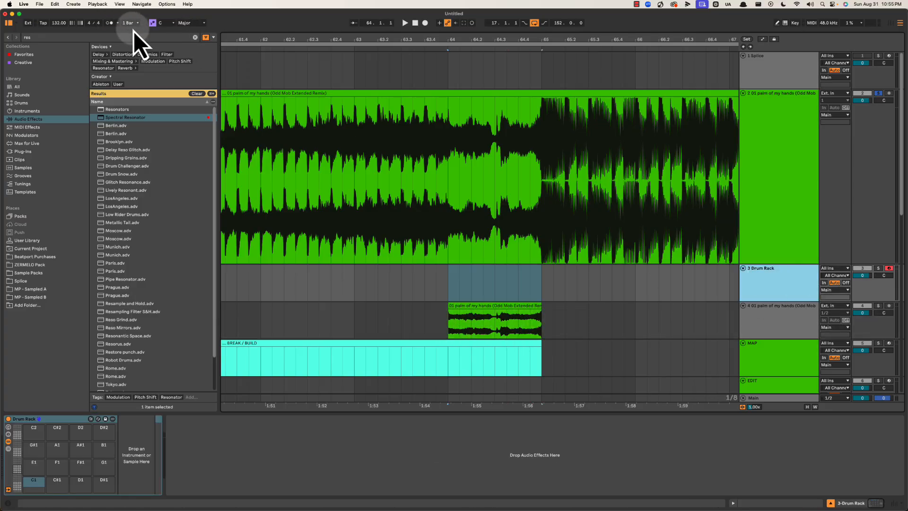
Add a Spectral Resonator to the track holding the one-bar copy of the remix audio at bar 64, and solo that track.
click(119, 36)
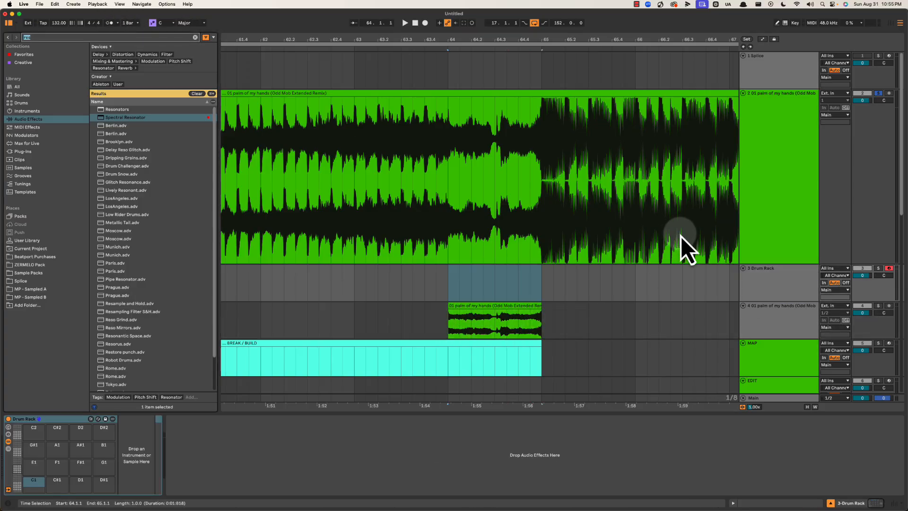
click(789, 324)
click(762, 288)
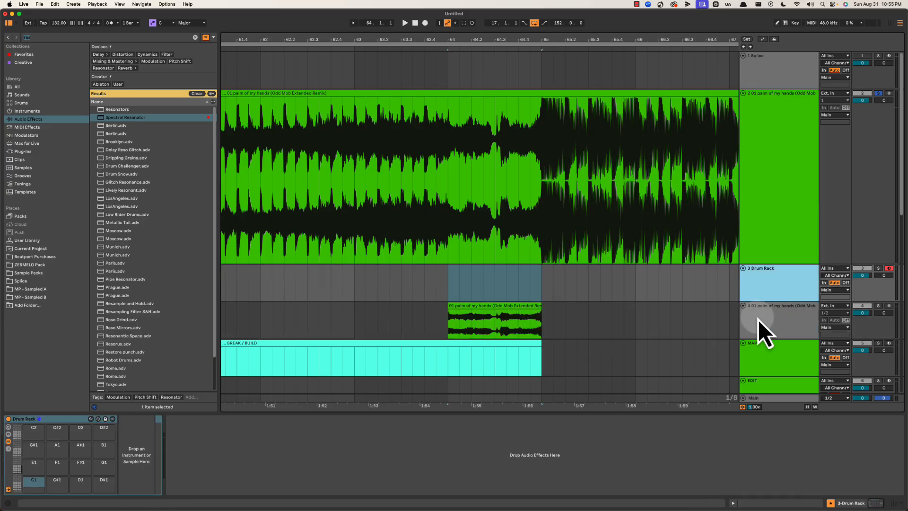
click(759, 319)
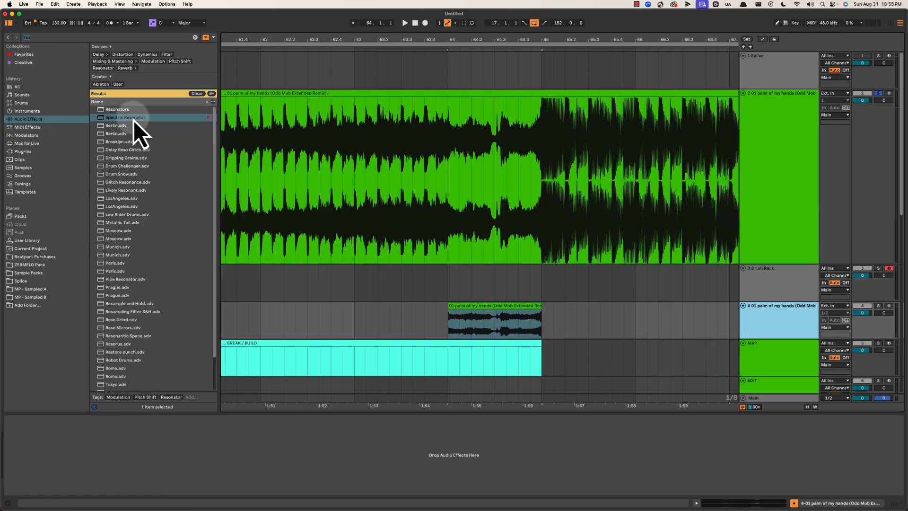
drag(133, 119, 500, 322)
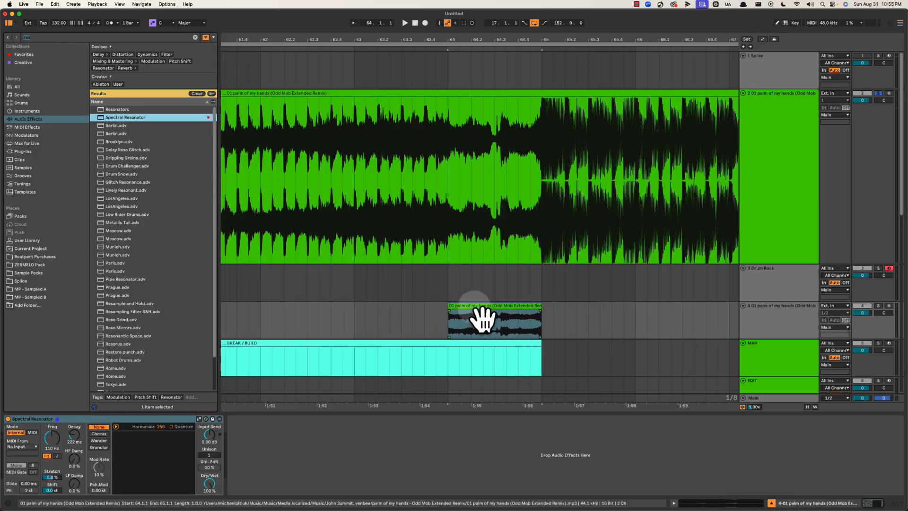
click(878, 306)
click(463, 366)
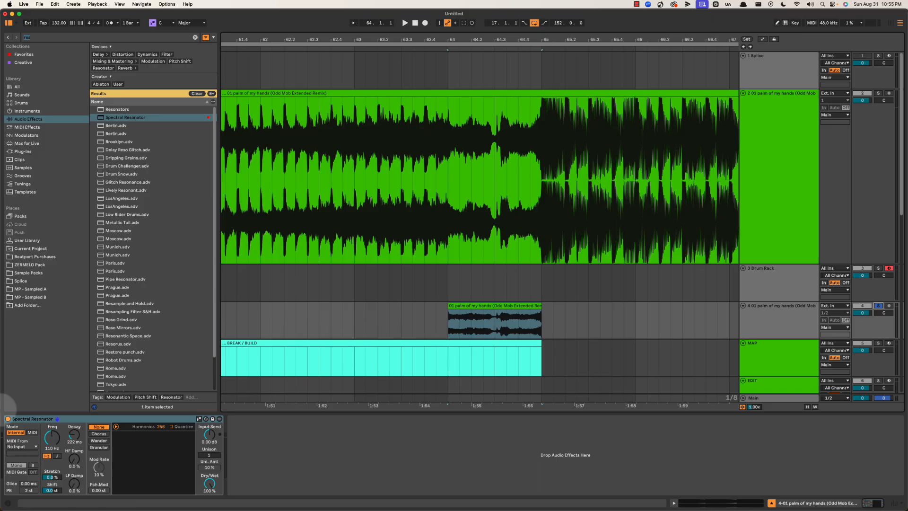
Switch the Spectral Resonator's frequency to note mode, lower it to D#1, and set Unison to 2 while auditioning the copied bar.
click(58, 455)
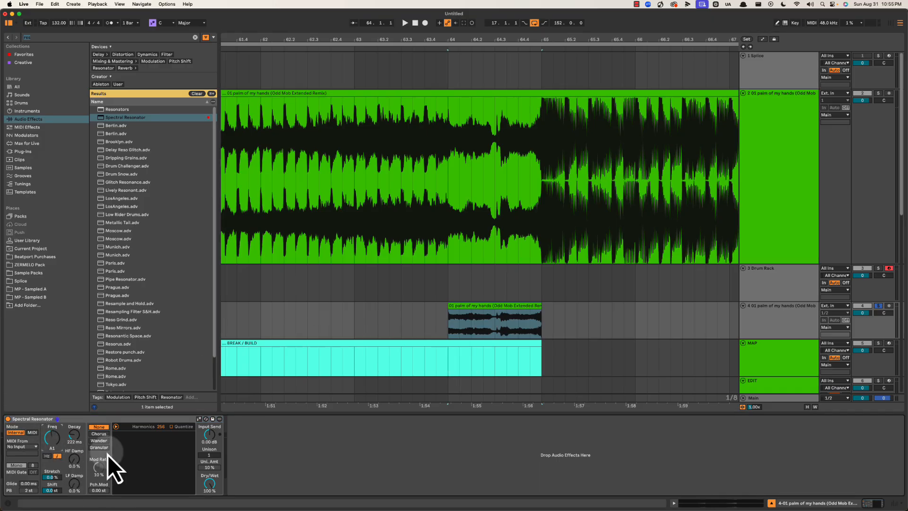
key(Down)
key(Down)
key(Down)
key(space)
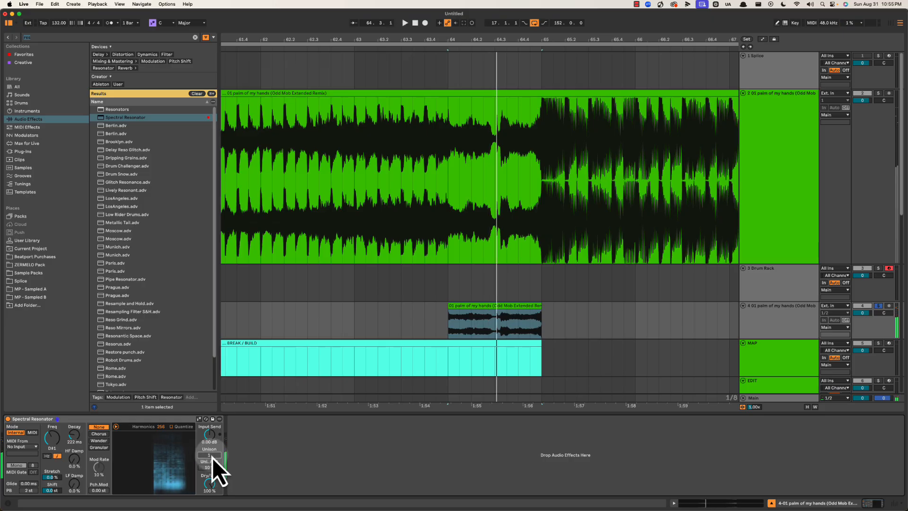
key(Up)
Set the Spectral Resonator's Dry/Wet to 50% and play the copied bar through it.
click(210, 488)
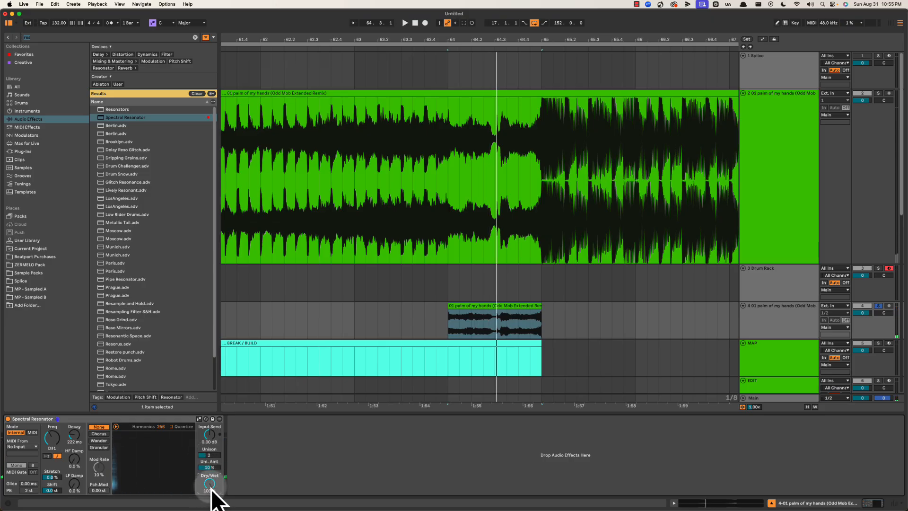
text(50)
key(Return)
key(space)
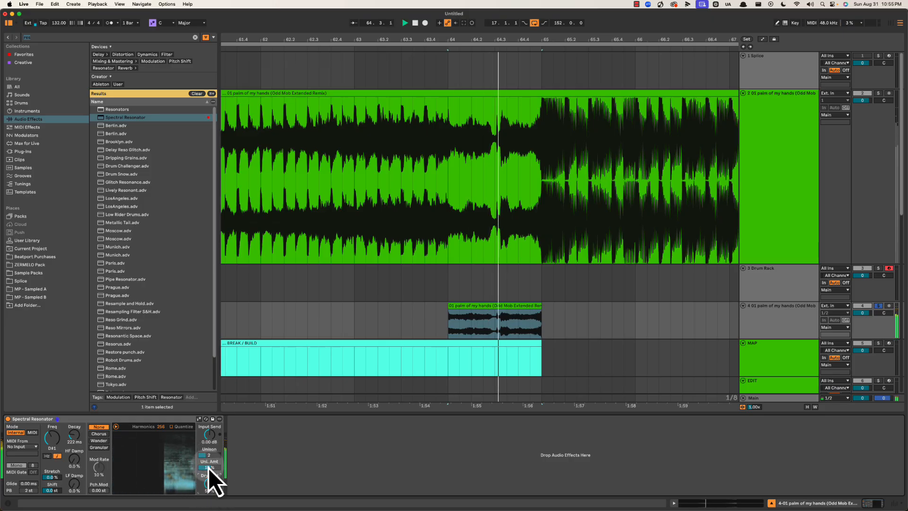
click(171, 420)
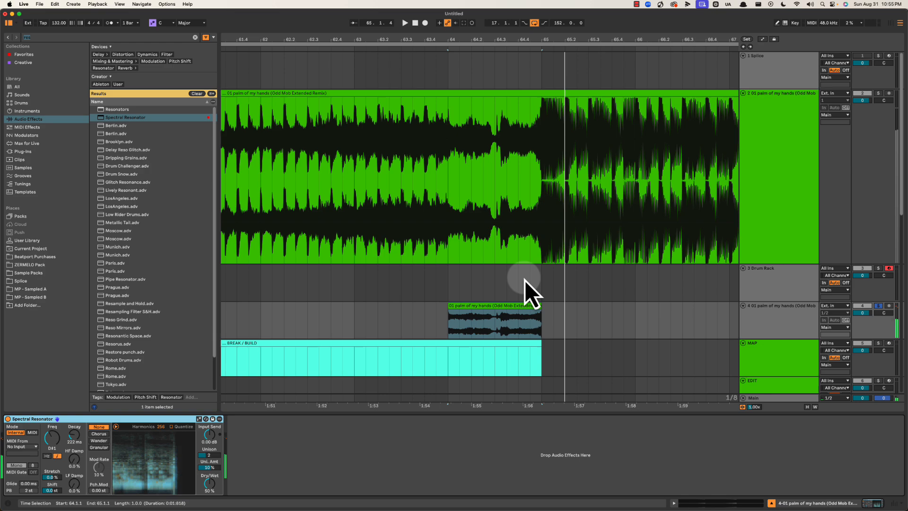
Clear the browser search and create an empty one-bar MIDI clip at bar 64 on the Drum Rack track.
click(787, 268)
click(195, 36)
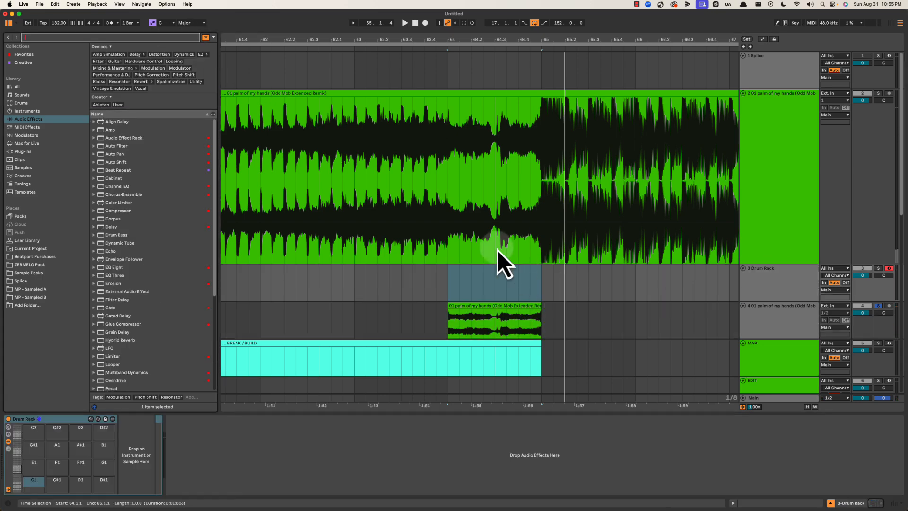
drag(448, 283, 546, 278)
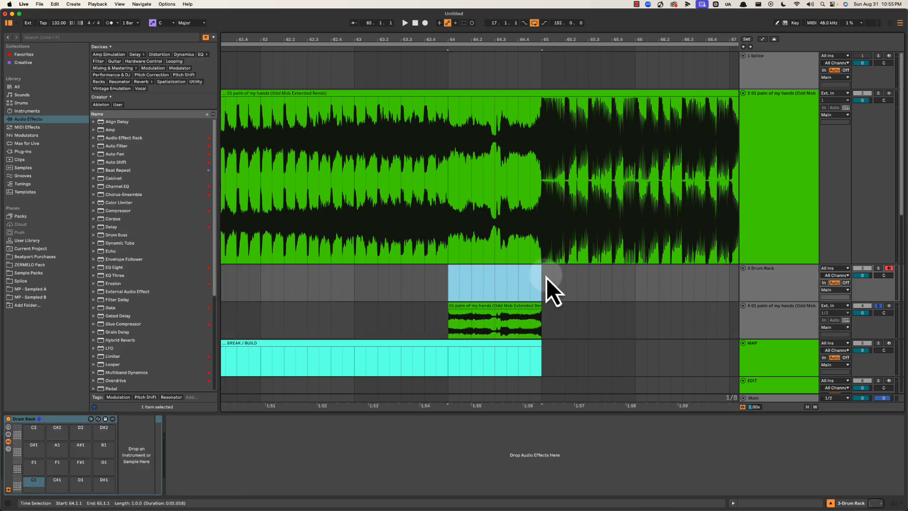
key(super+shift+m)
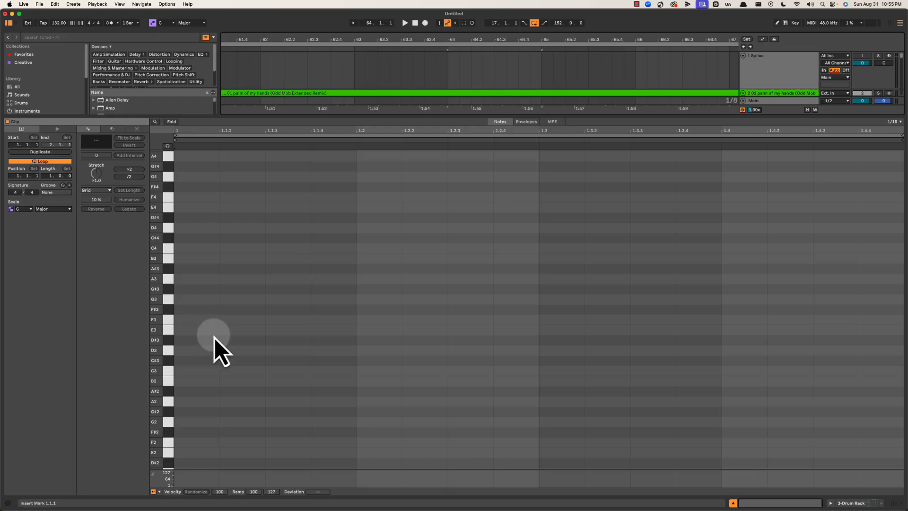
Draw a sixteenth-note chord of D#3, F#3 and A#3 at the start of the clip and play it back.
double_click(184, 341)
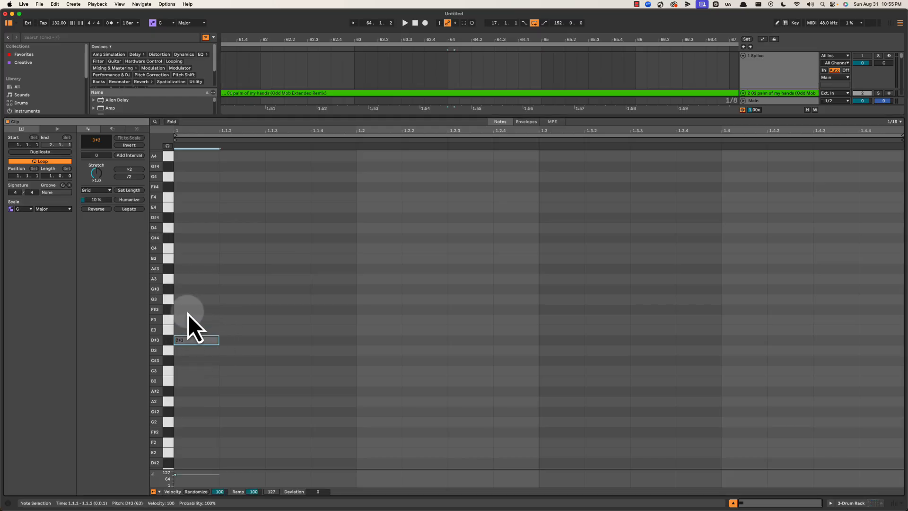
double_click(190, 310)
double_click(189, 269)
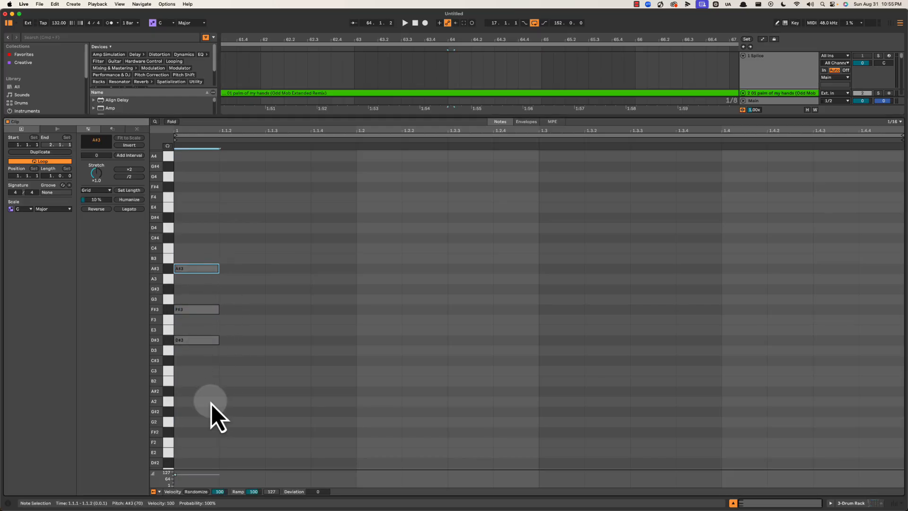
drag(211, 404, 215, 234)
drag(202, 227, 203, 400)
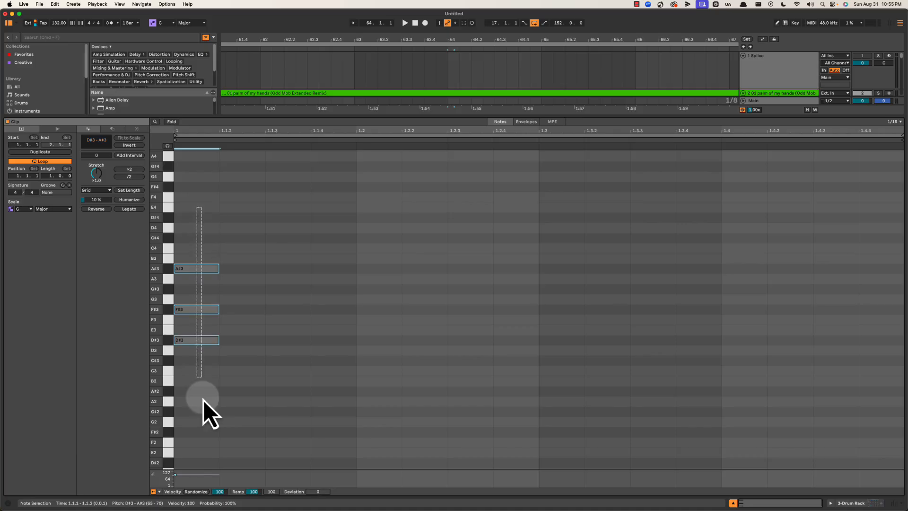
click(193, 272)
key(space)
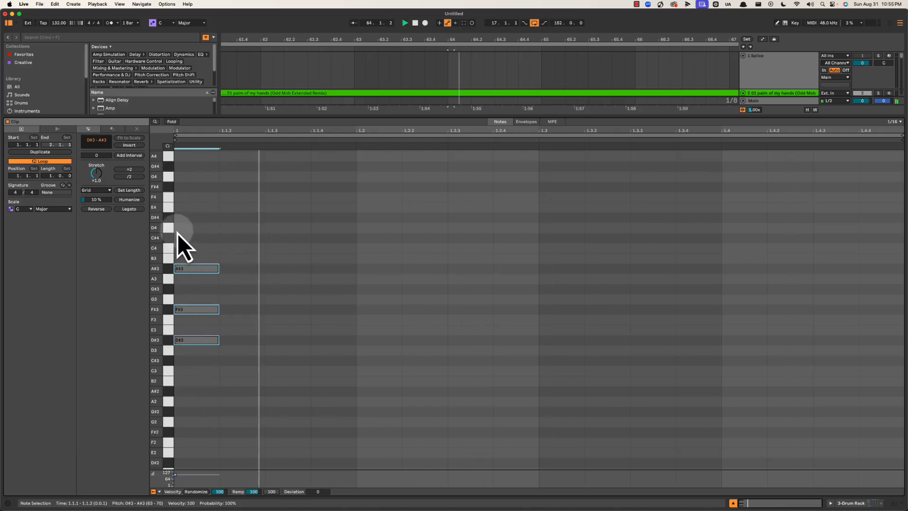
key(space)
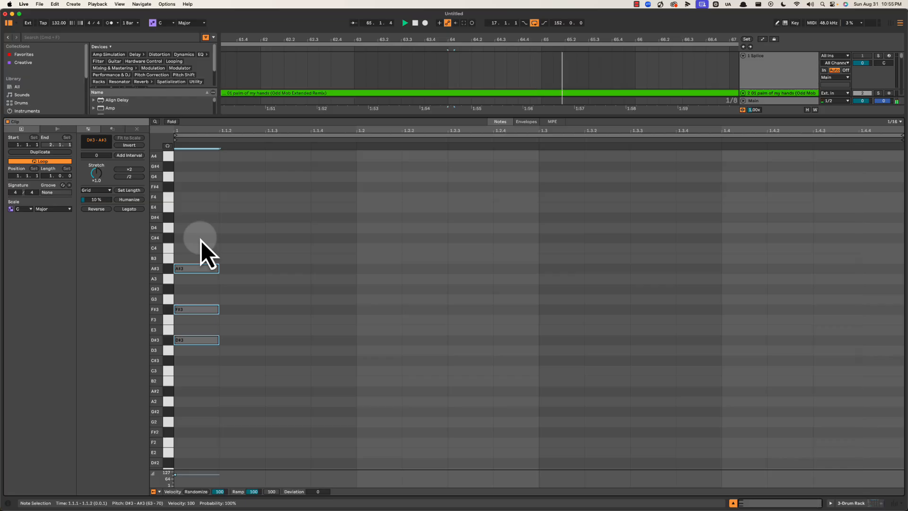
Lengthen the three chord notes to half a bar and duplicate the chord into the clip's second half.
drag(216, 339, 531, 350)
click(403, 224)
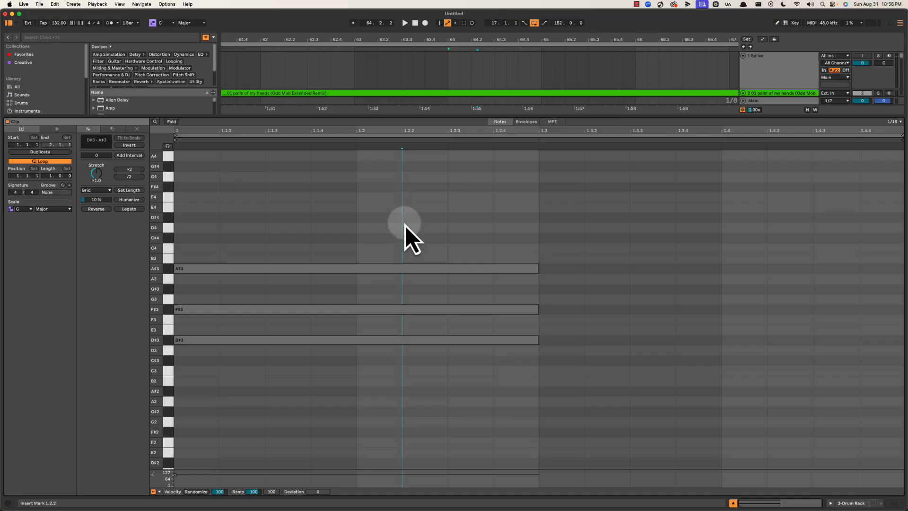
key(super+a)
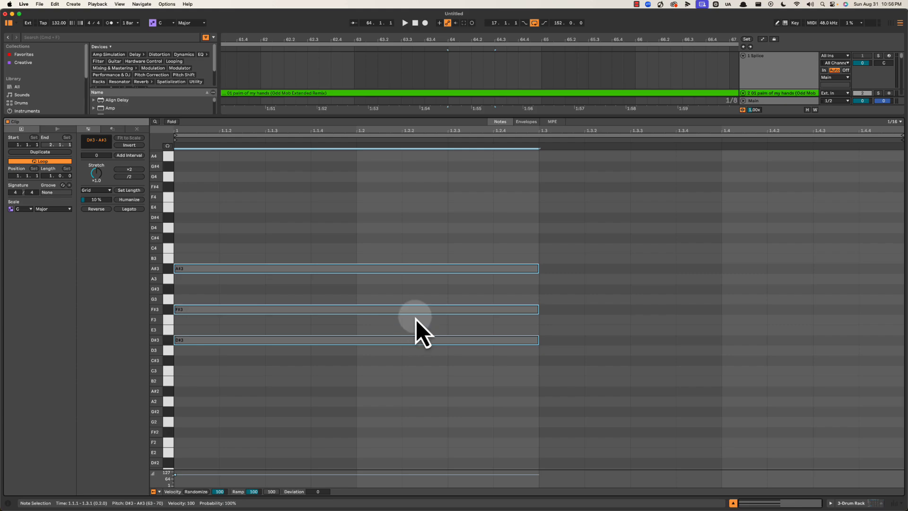
key(super+d)
In the second chord, lower the top note to A3 and the bottom note to D3.
click(656, 277)
click(603, 269)
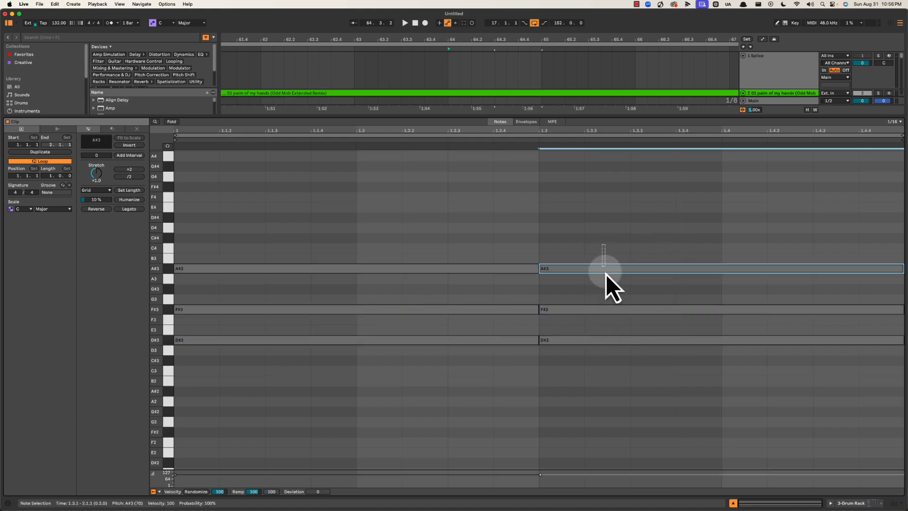
key(Down)
click(615, 340)
key(Down)
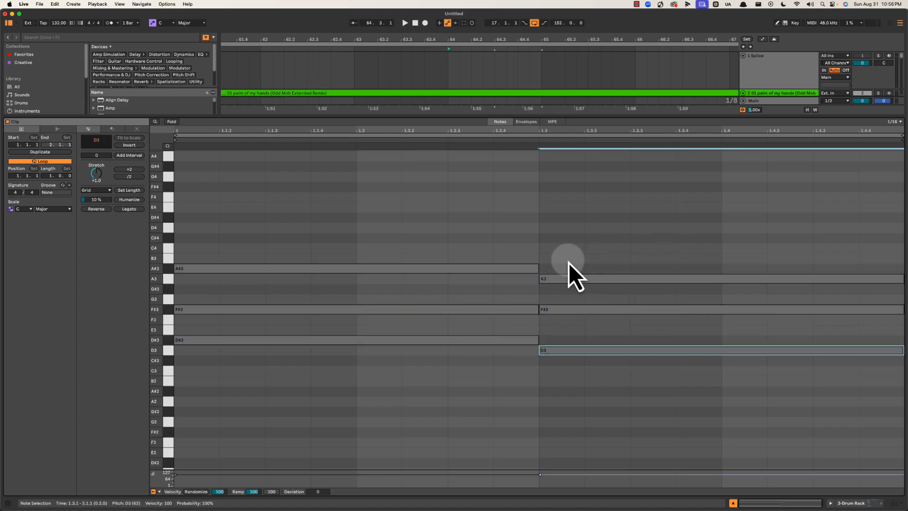
click(435, 232)
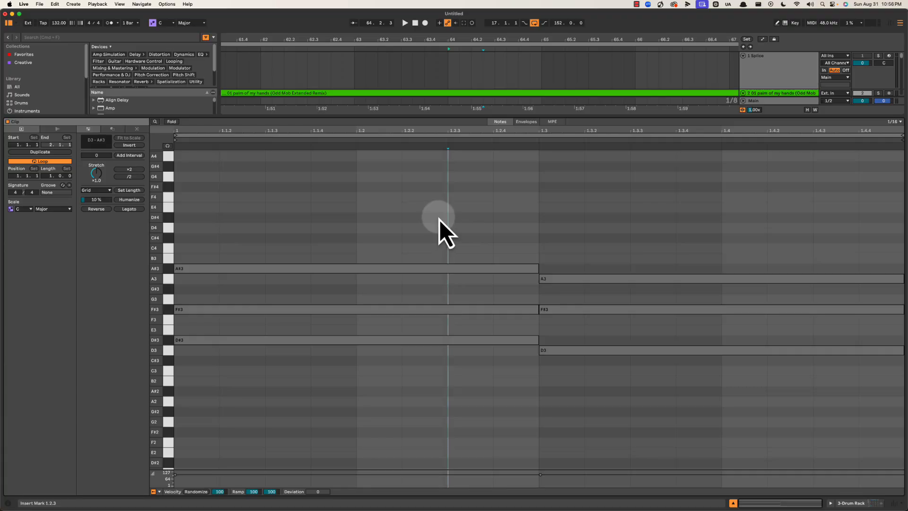
Set the Spectral Resonator's MIDI source to 3-Drum Rack, and solo the Drum Rack track while auditioning the copied bar.
key(shift+Tab)
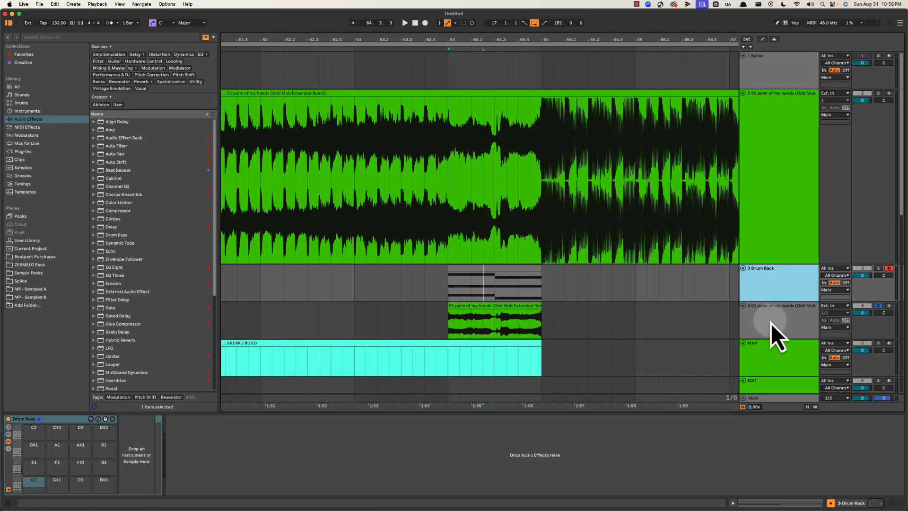
click(776, 324)
click(22, 446)
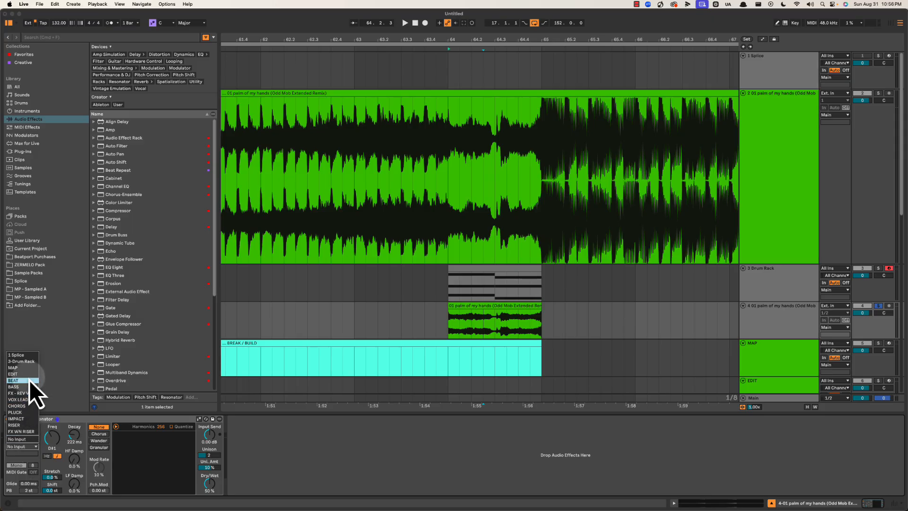
click(27, 364)
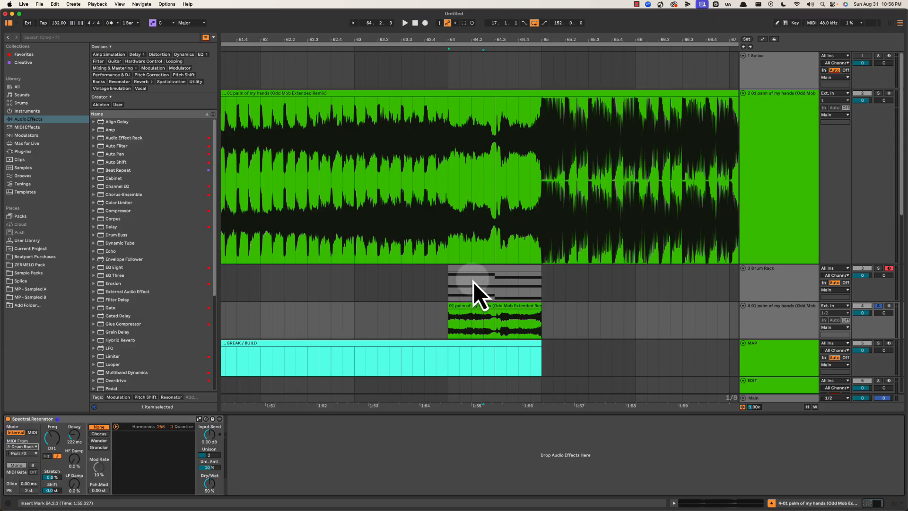
click(498, 317)
key(space)
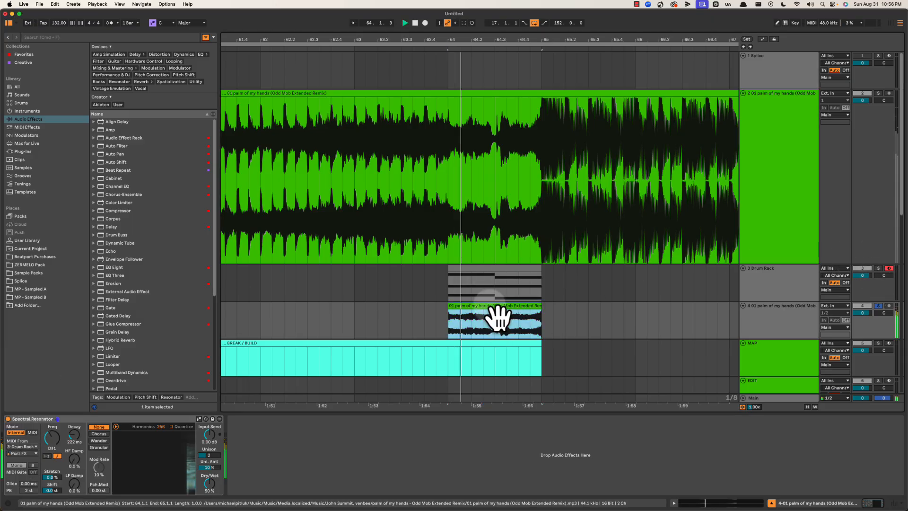
click(880, 271)
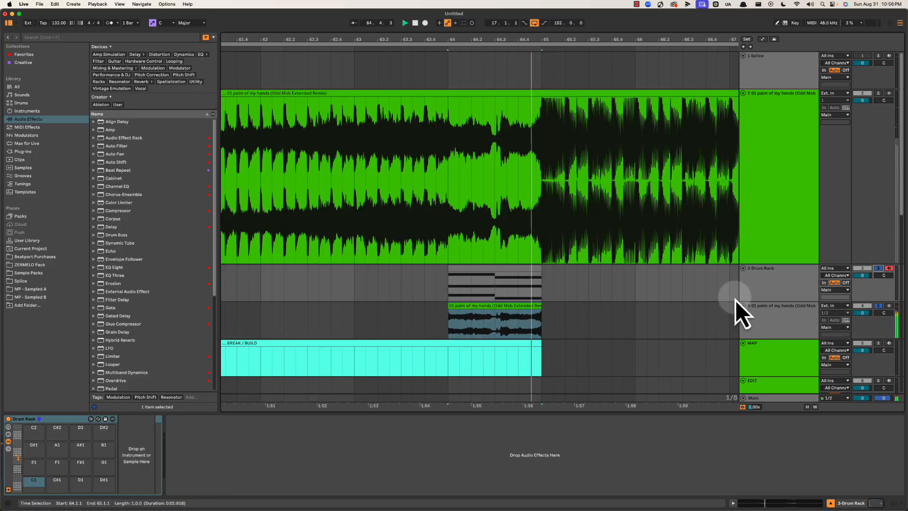
Raise the Spectral Resonator's Dry/Wet to 100% and play the copied bar through it.
click(788, 321)
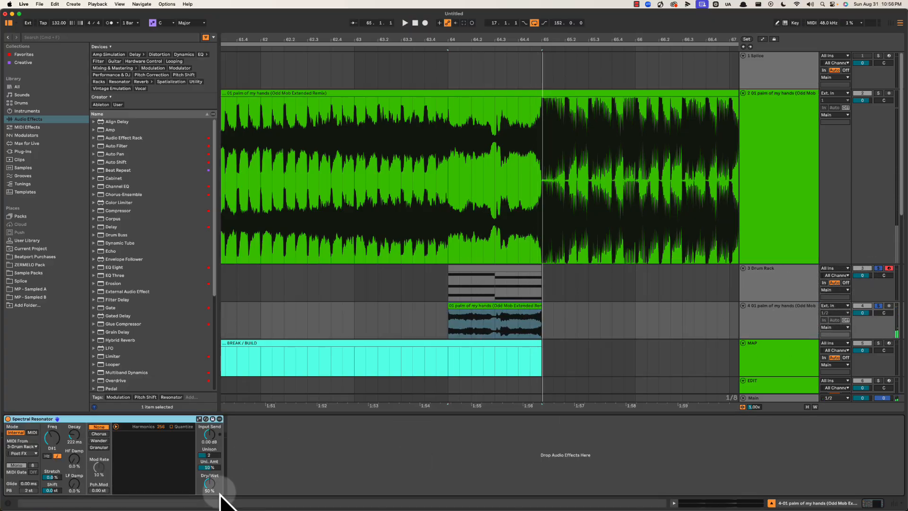
drag(208, 479, 249, 466)
key(space)
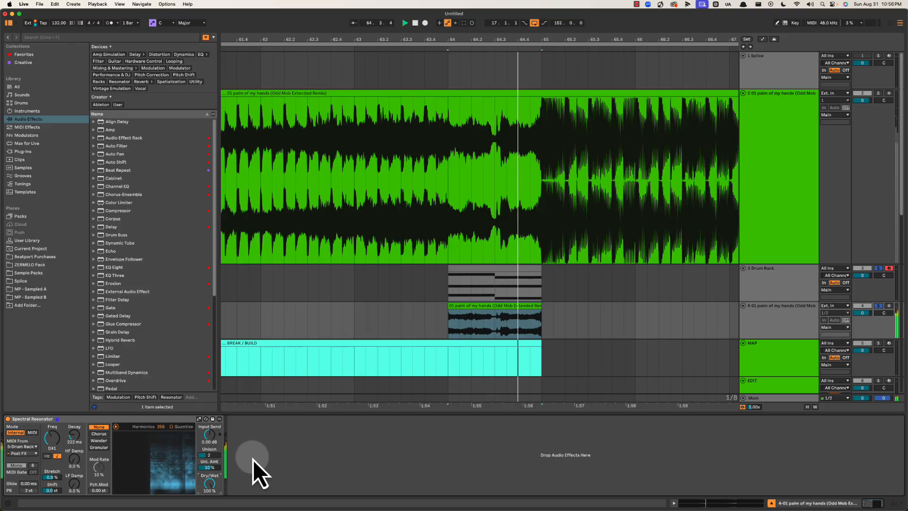
key(space)
key(space)
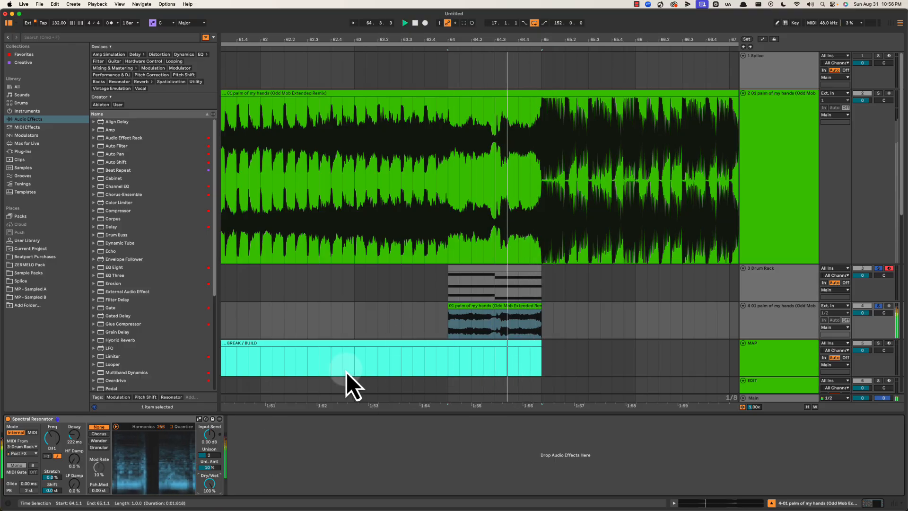
Switch the Spectral Resonator to MIDI mode and change it from Mono to Poly while auditioning the bar.
click(36, 433)
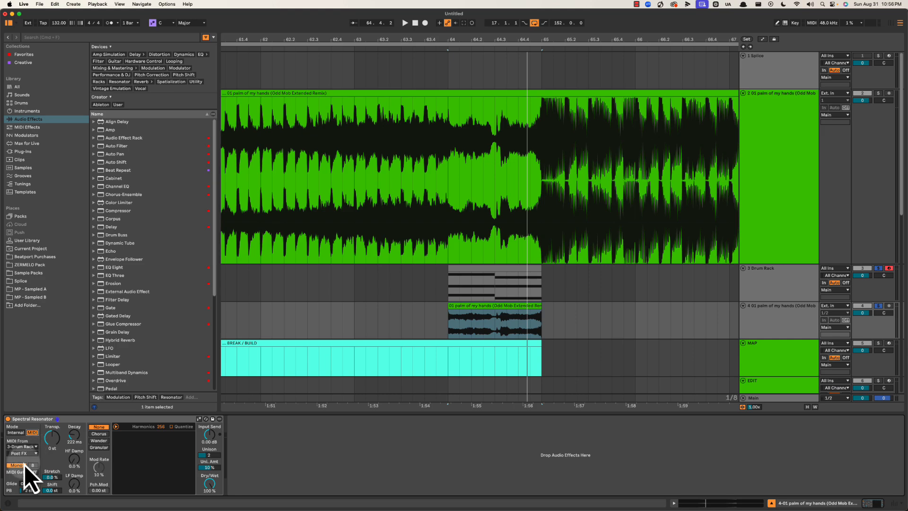
key(space)
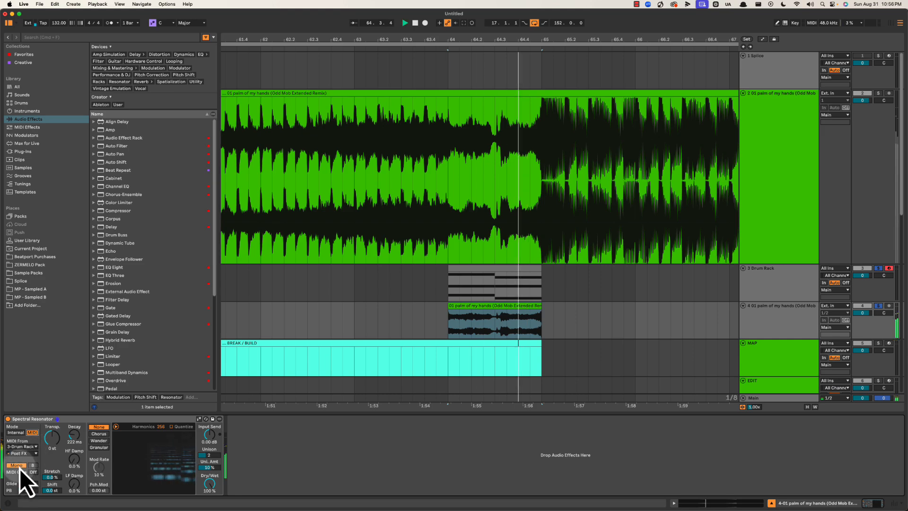
click(18, 466)
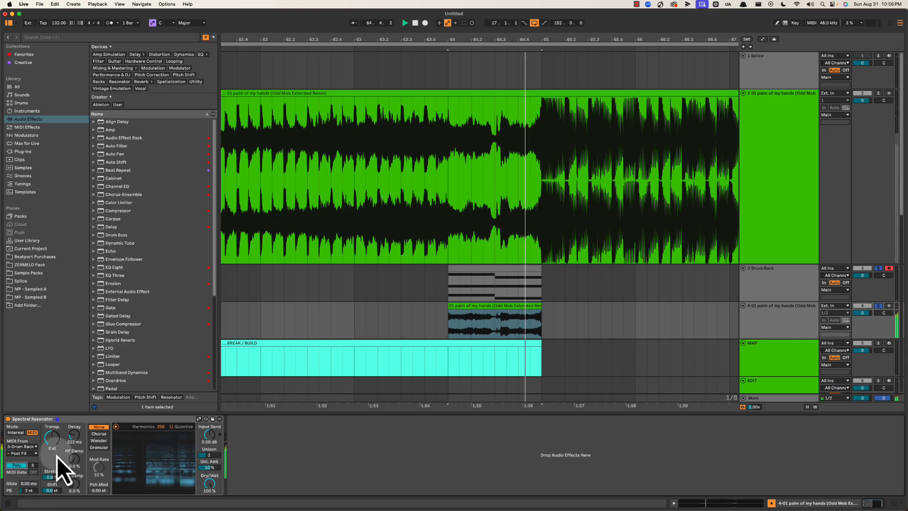
key(space)
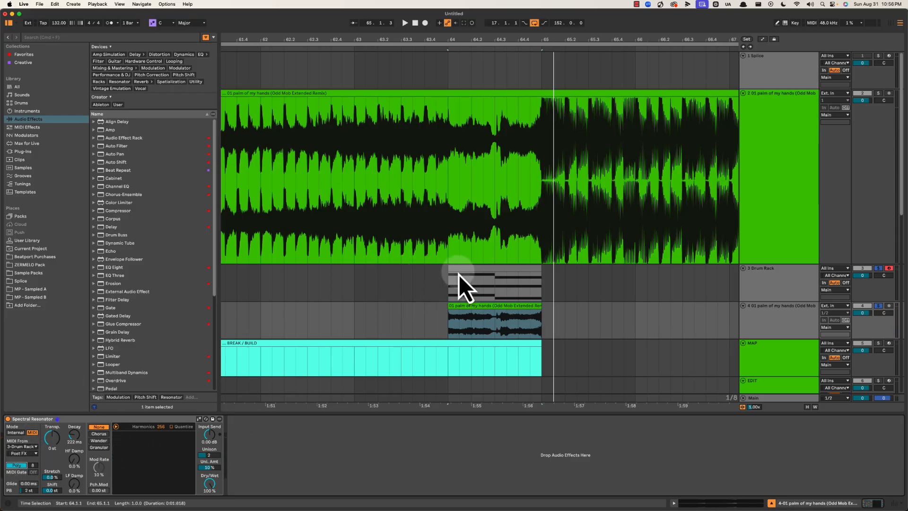
Play bar 64 with the chord-driven resonator and lower its Dry/Wet to about 39%.
click(490, 279)
drag(424, 289, 587, 293)
click(504, 307)
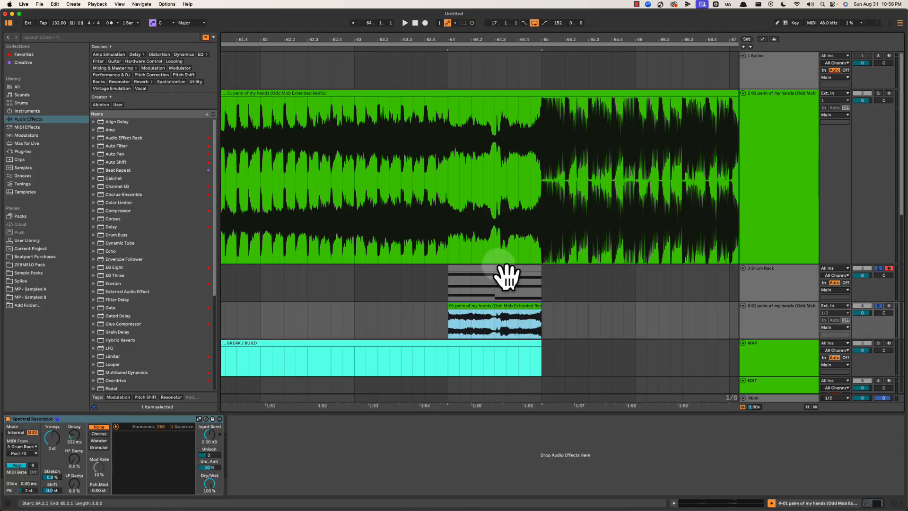
click(499, 268)
key(space)
click(771, 330)
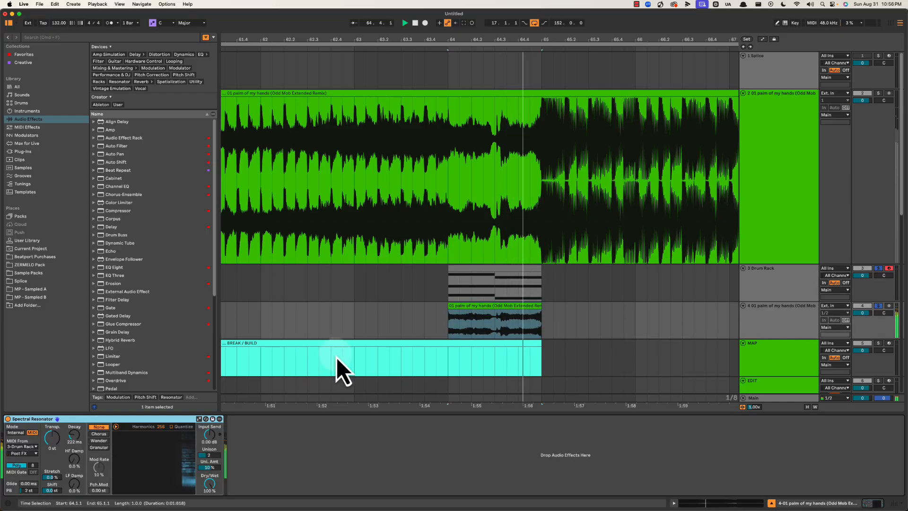
drag(208, 486, 212, 487)
Reopen the chord clip and raise the second chord's A3 to A#3 and its D3 to D#3.
double_click(490, 277)
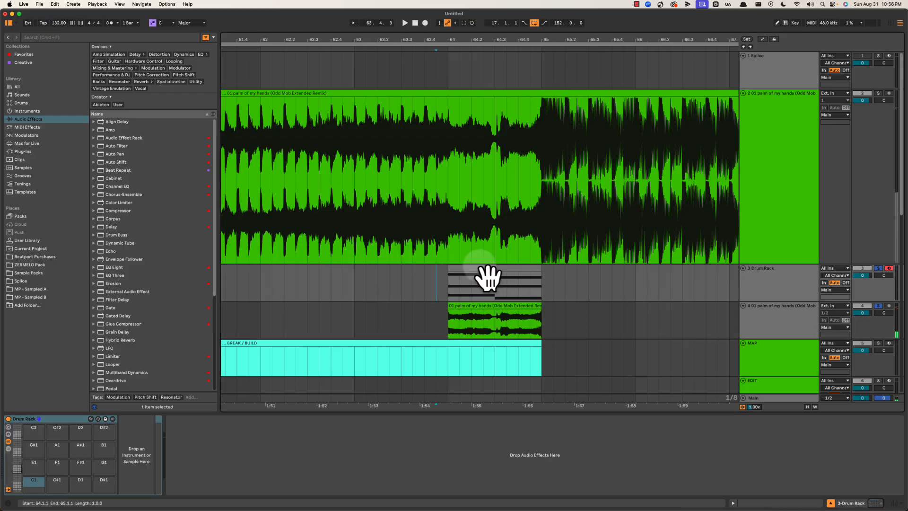
click(686, 350)
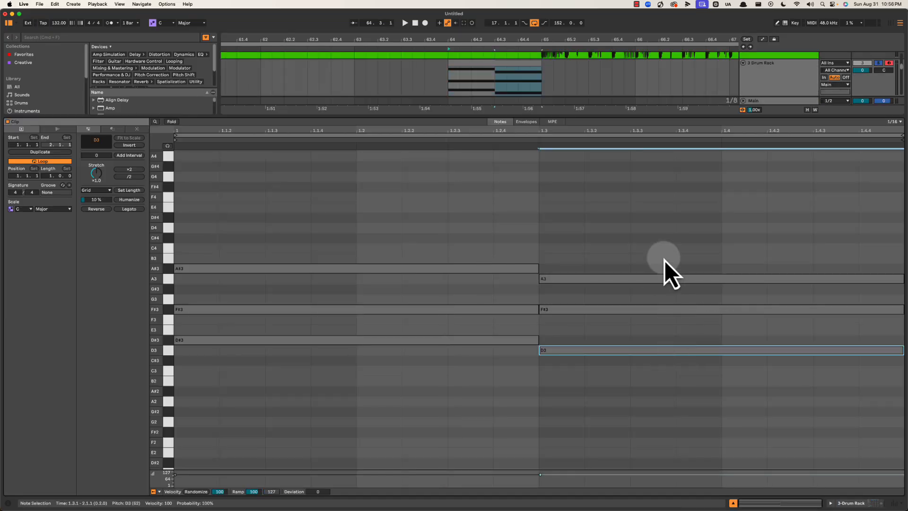
click(658, 278)
key(Up)
click(642, 350)
key(Up)
click(566, 230)
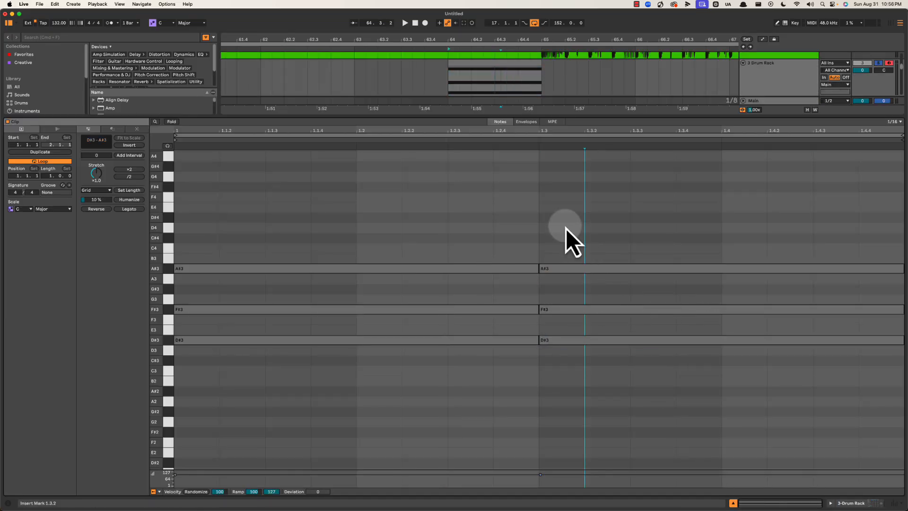
Lower only the second chord's bottom note to D3 and audition the result in the arrangement.
click(619, 340)
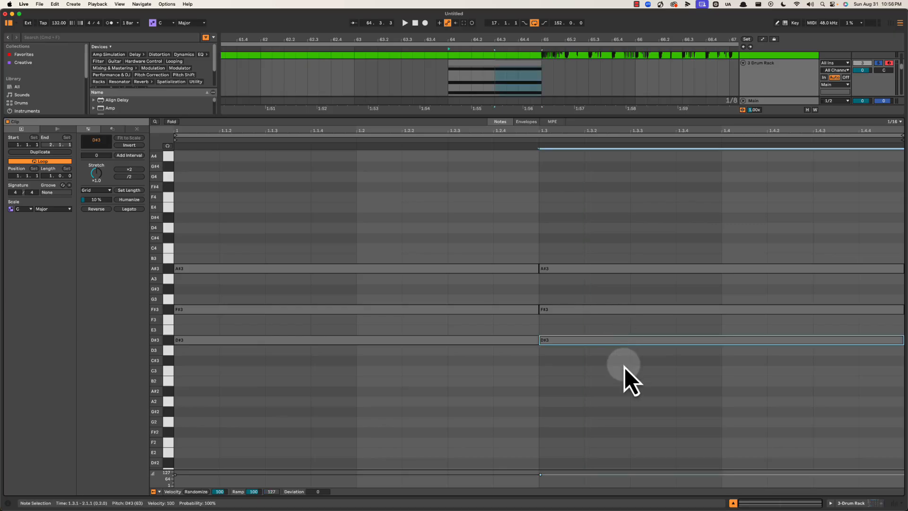
key(Down)
click(601, 230)
key(space)
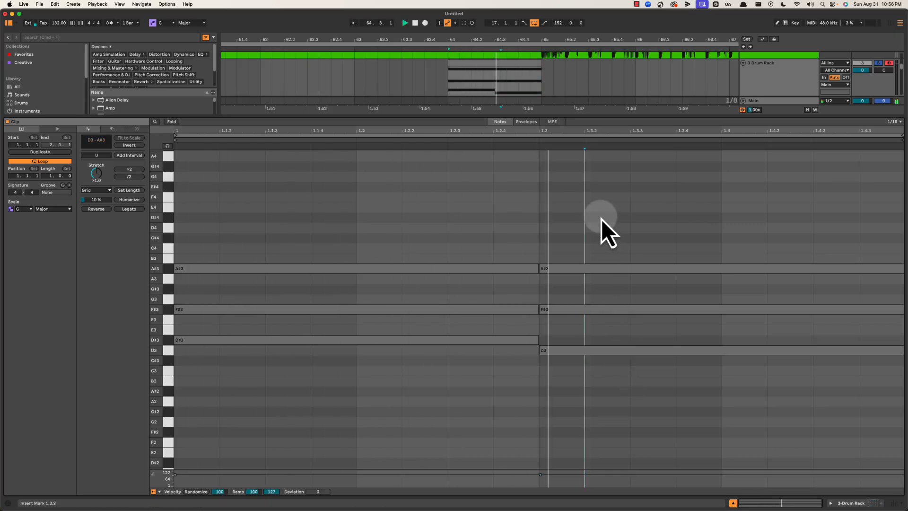
key(shift+Tab)
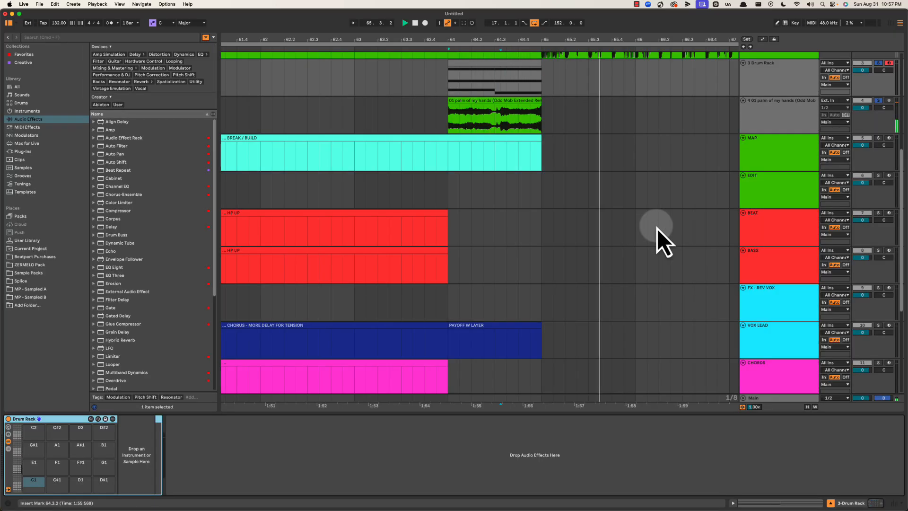
scroll(541, 194, up, 5)
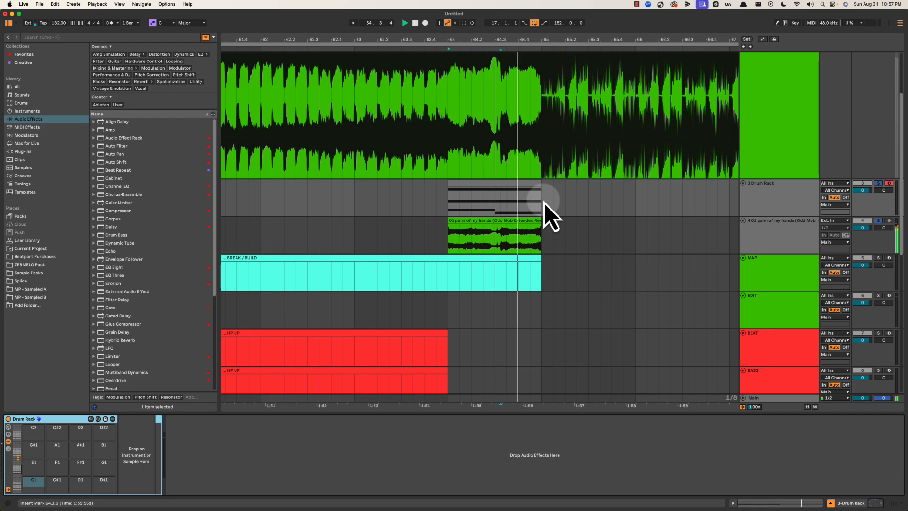
key(space)
Duplicate the copied-bar audio track and delete the Spectral Resonator from the duplicate.
click(766, 236)
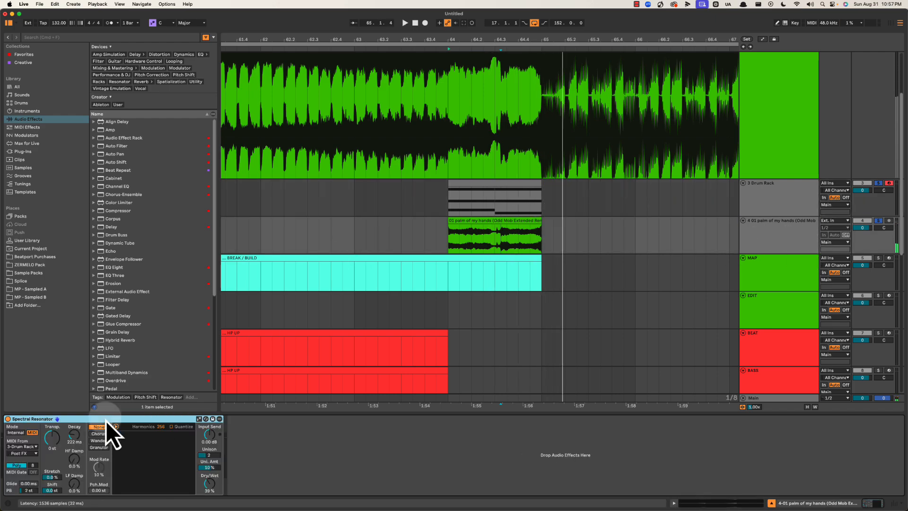
click(770, 246)
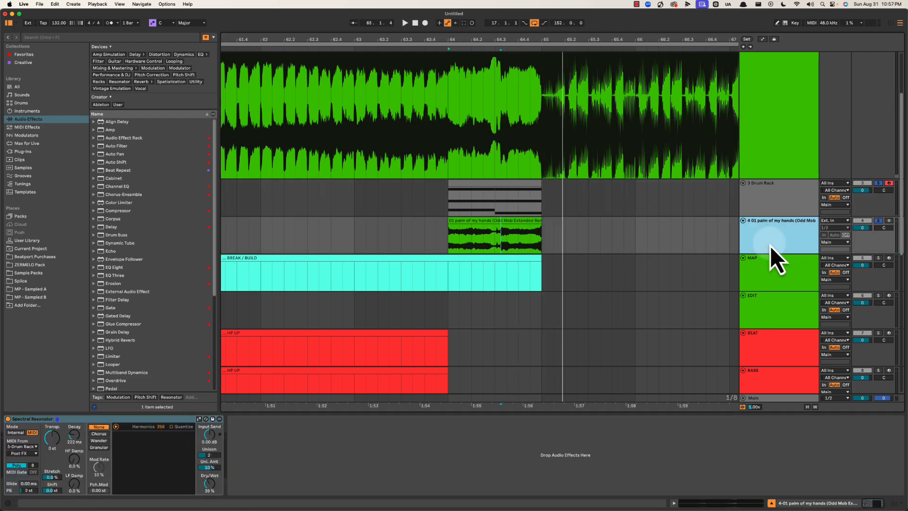
key(super+d)
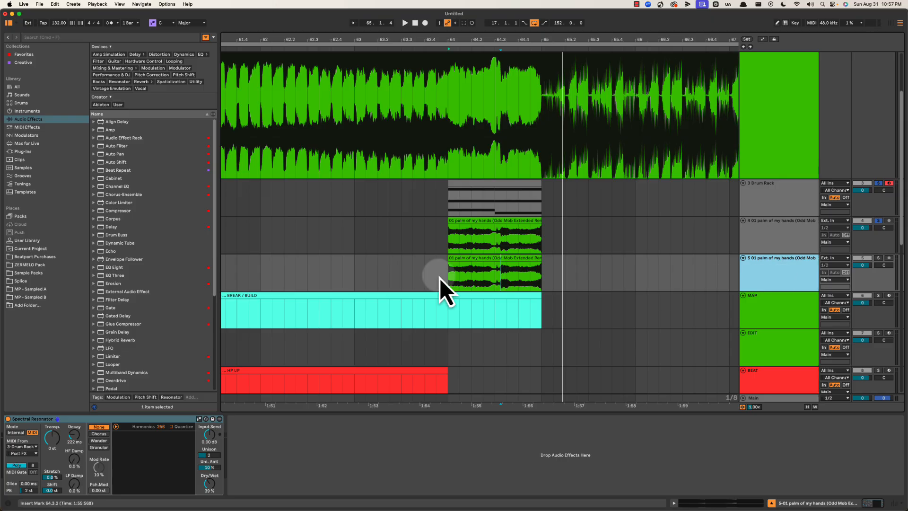
click(35, 419)
key(Delete)
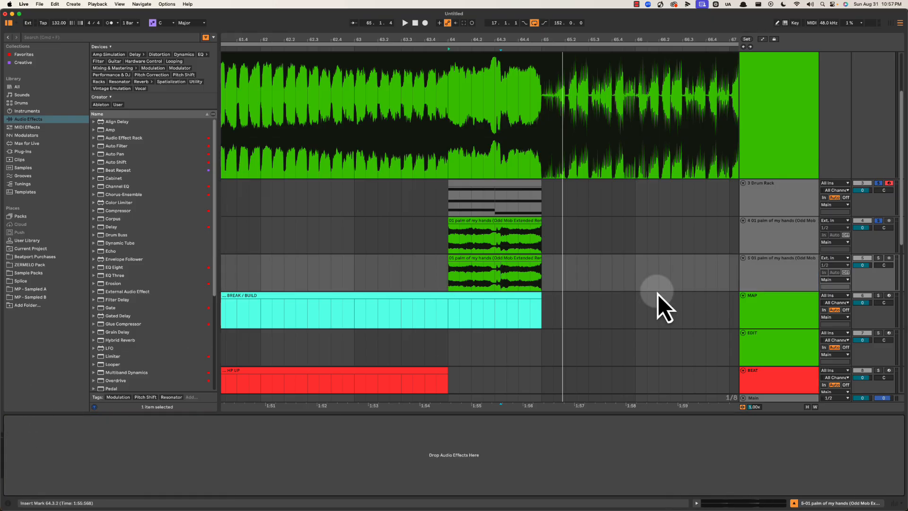
Raise the Spectral Resonator's Dry/Wet to 100% on the original copied-bar track.
click(795, 265)
click(798, 235)
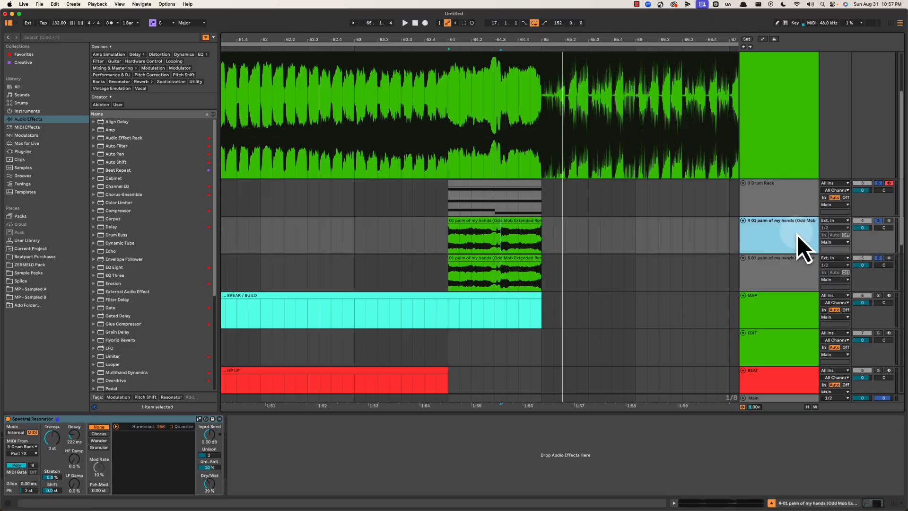
click(111, 424)
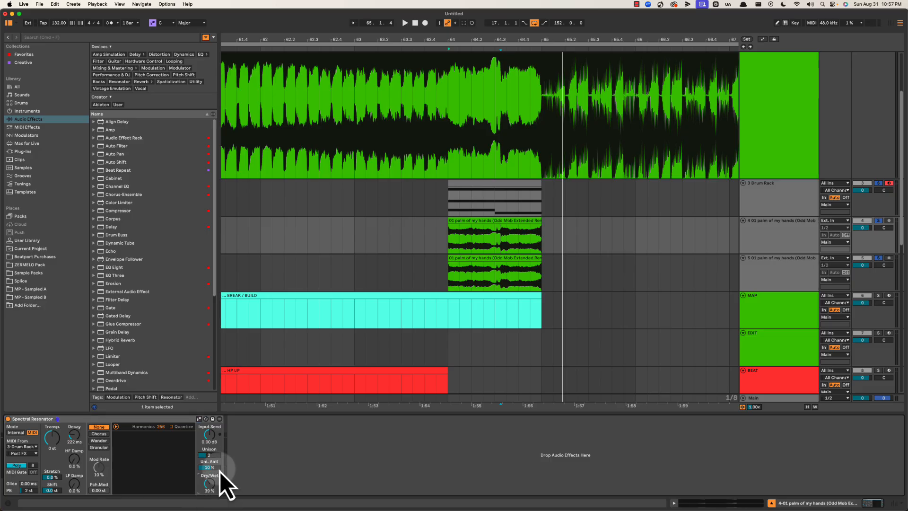
click(174, 420)
click(773, 273)
key(Up)
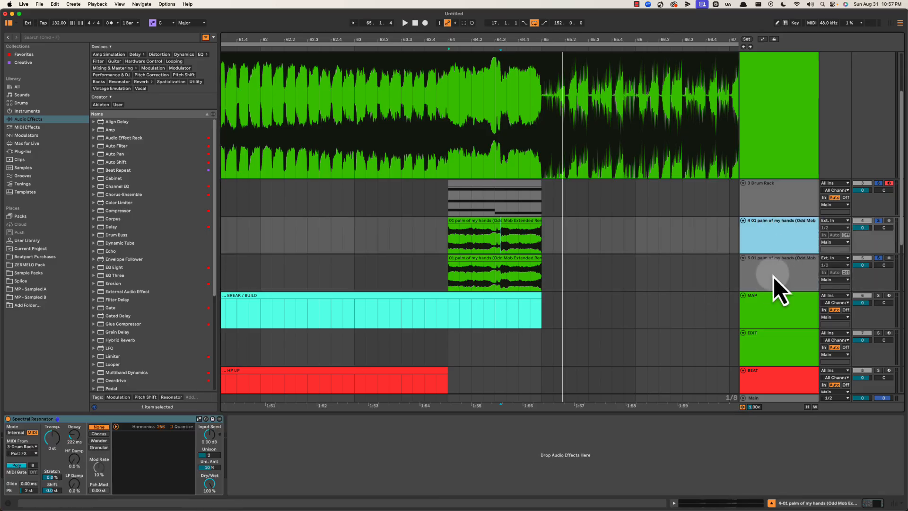
Audition bar 64 soloed on the dry duplicate track and on the Spectral Resonator track for comparison.
click(646, 284)
click(799, 271)
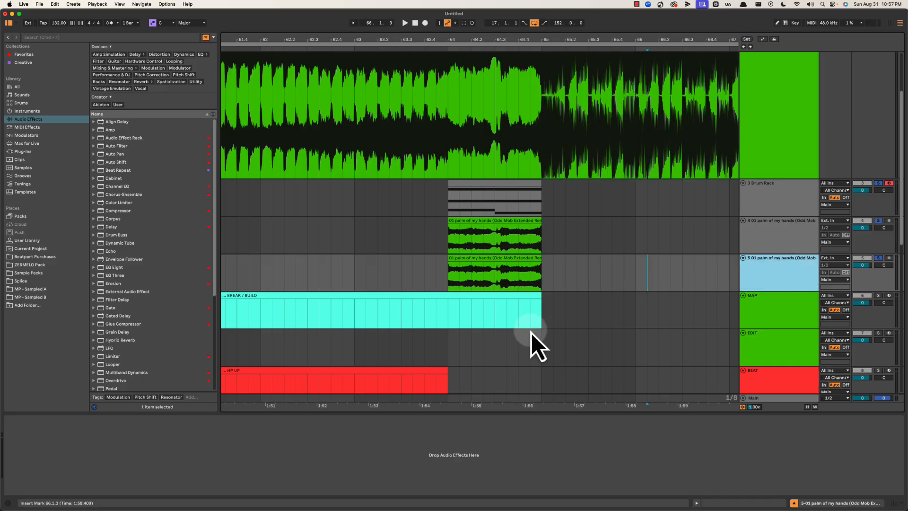
drag(409, 280, 542, 269)
click(534, 270)
click(881, 263)
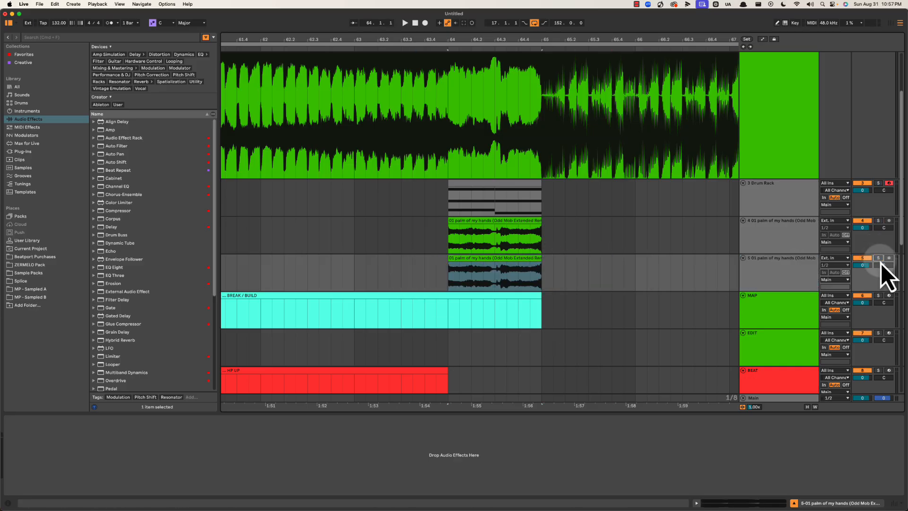
key(space)
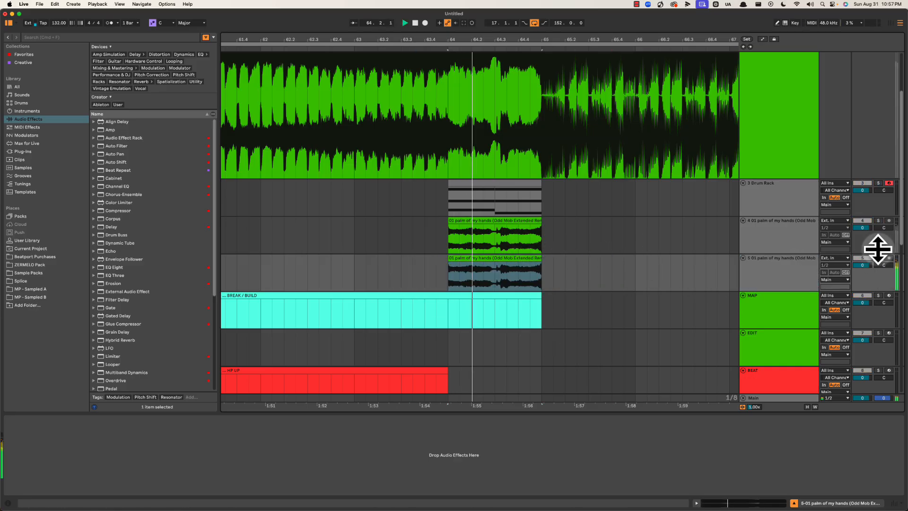
click(878, 221)
click(505, 228)
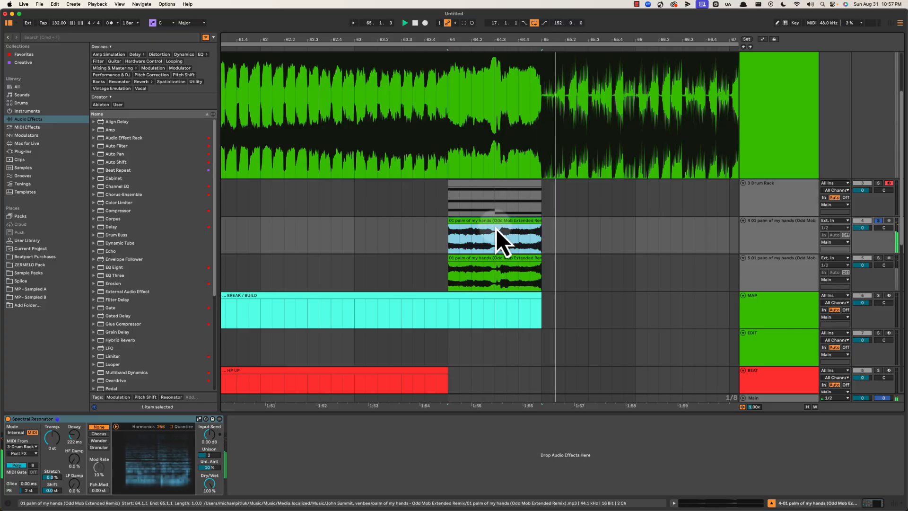
click(778, 237)
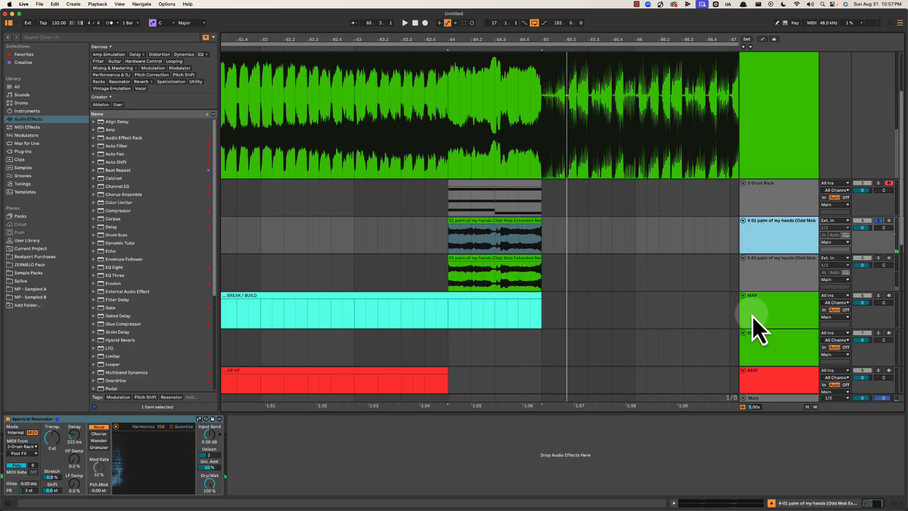
click(877, 265)
click(750, 226)
click(775, 268)
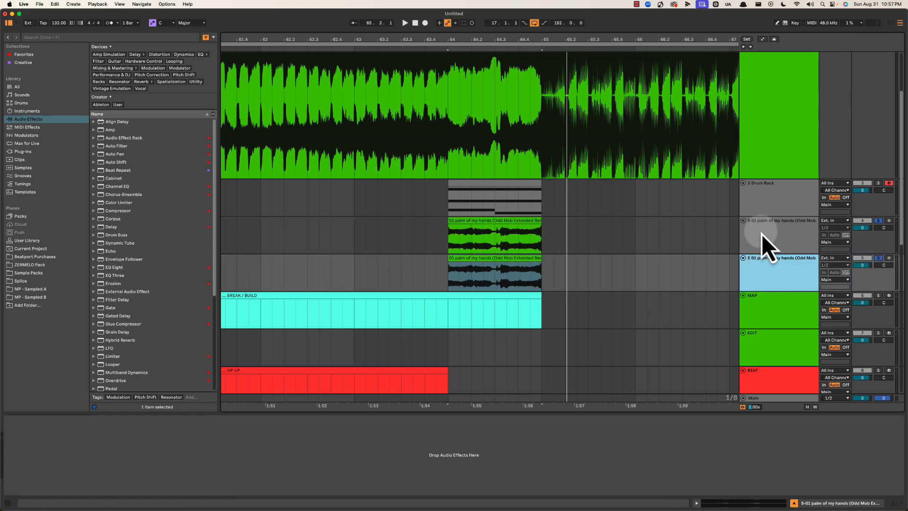
Group the Spectral Resonator into an Audio Effect Rack and add a second, empty chain named DRY.
click(762, 234)
click(111, 422)
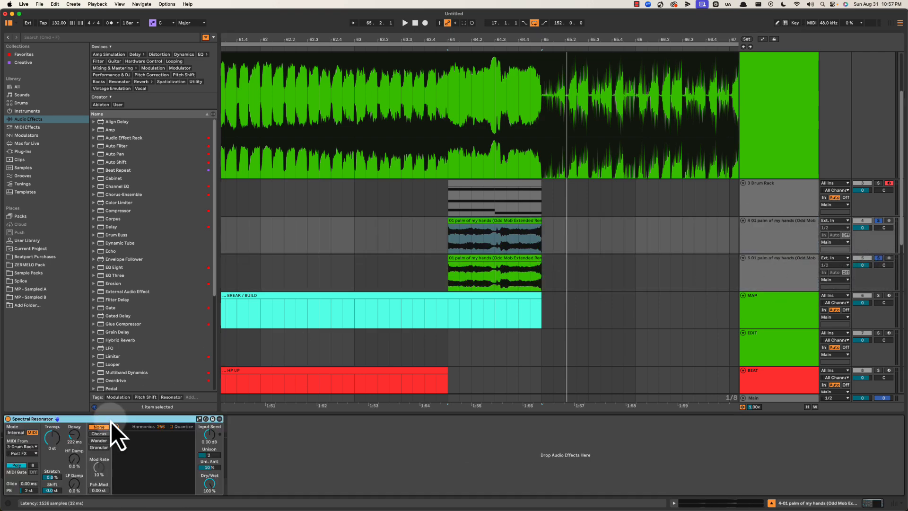
key(super+g)
right_click(73, 462)
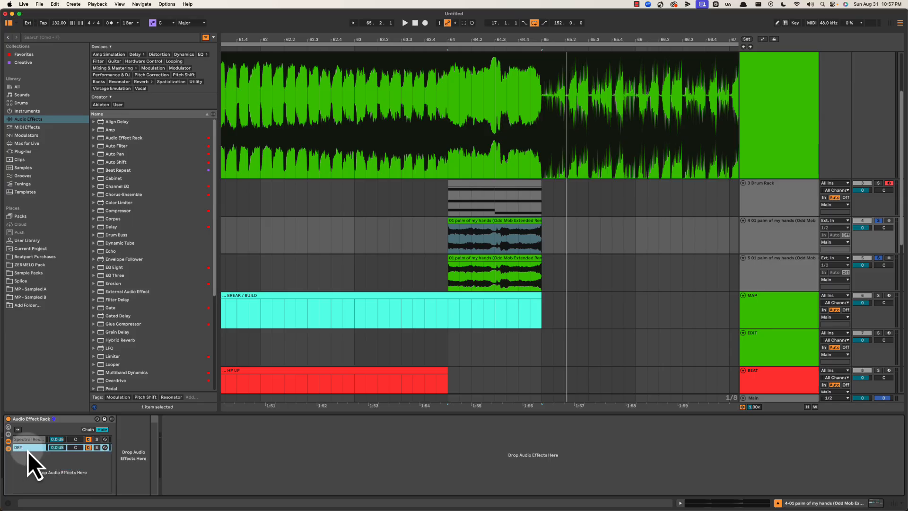
Rename the resonator chain as REZ and move it below the DRY chain.
click(21, 439)
key(super+r)
text(R)
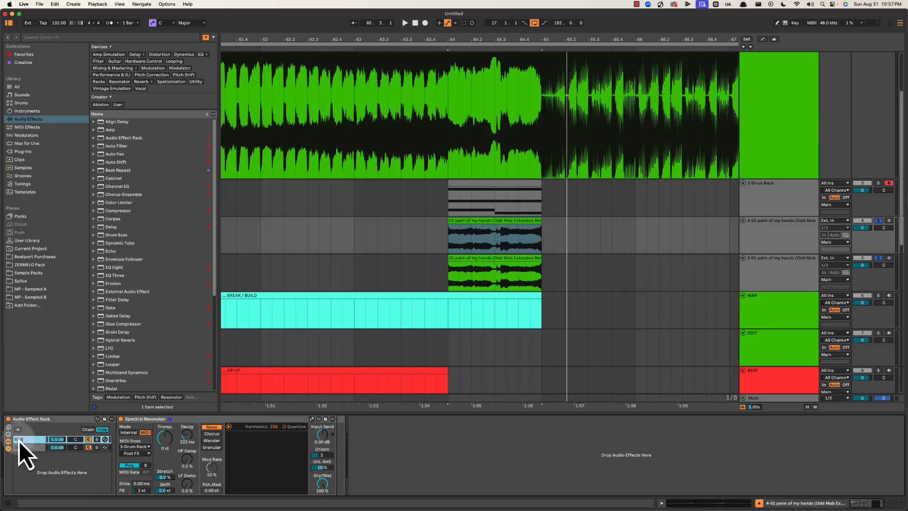
text(EZ)
key(Return)
mouse_move(28, 442)
mouse_down()
mouse_move(36, 492)
mouse_move(30, 455)
mouse_up()
Play bar 64 with only the rack track soloed and inspect its DRY and REZ chains.
click(878, 220)
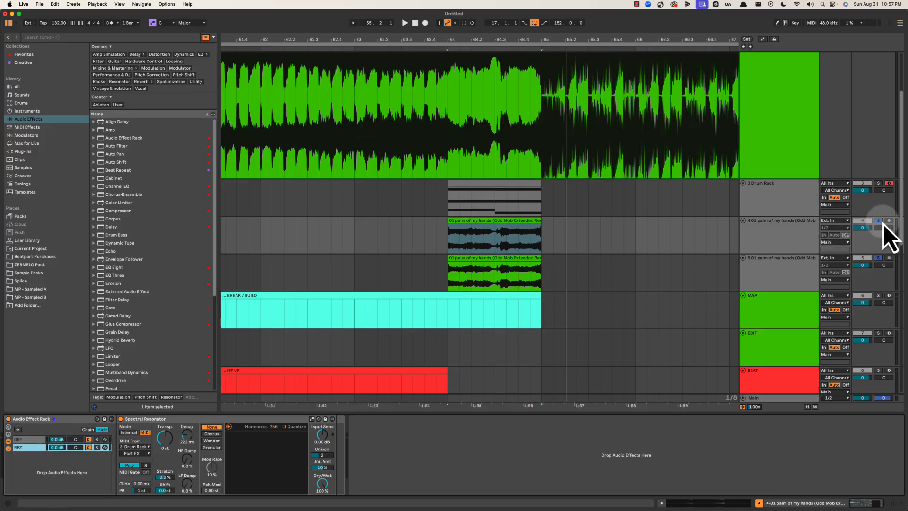
key(space)
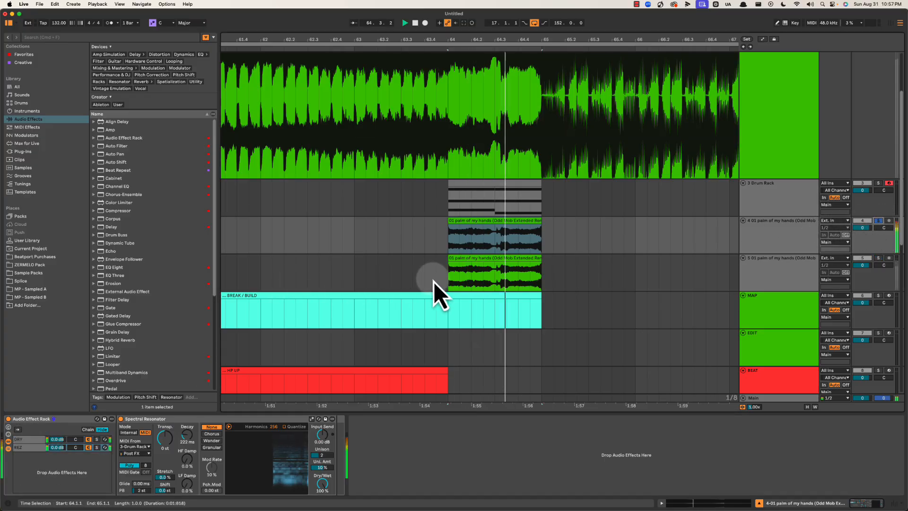
click(28, 439)
click(787, 245)
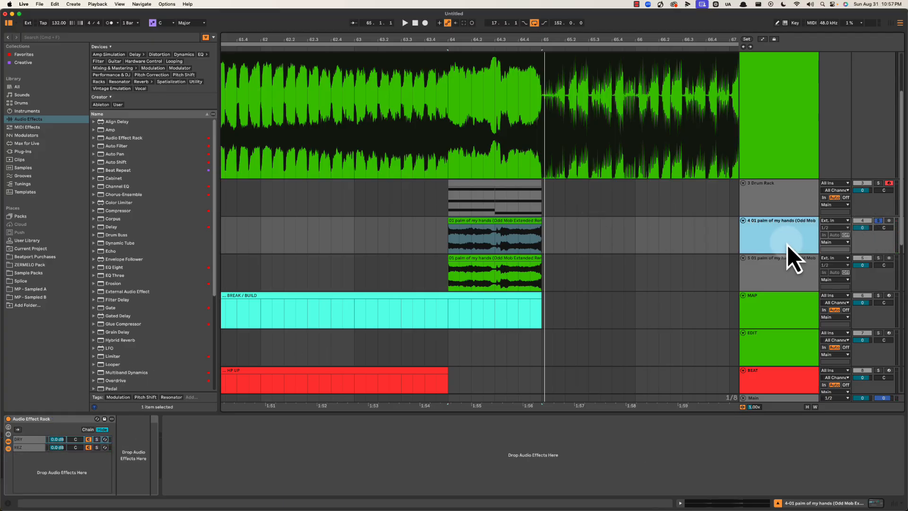
click(21, 448)
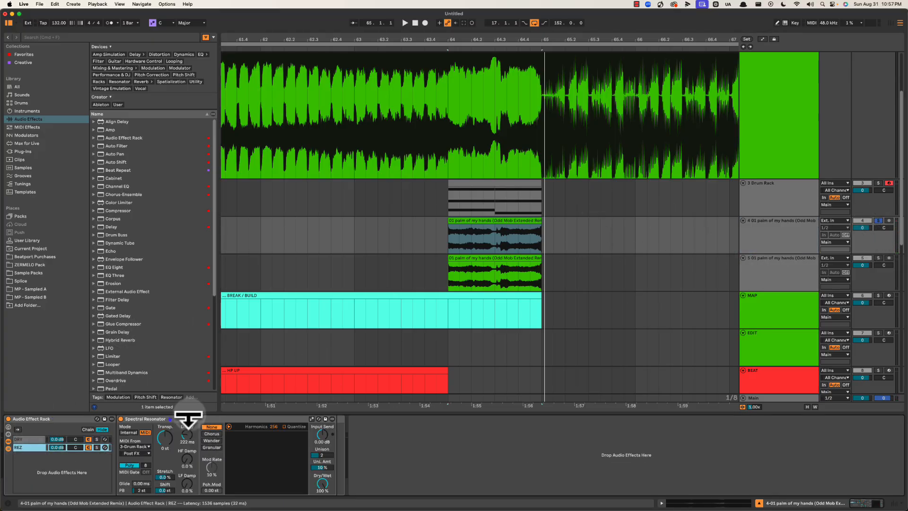
Ungroup the Audio Effect Rack and play bar 64 with both copied-bar tracks soloed.
click(36, 421)
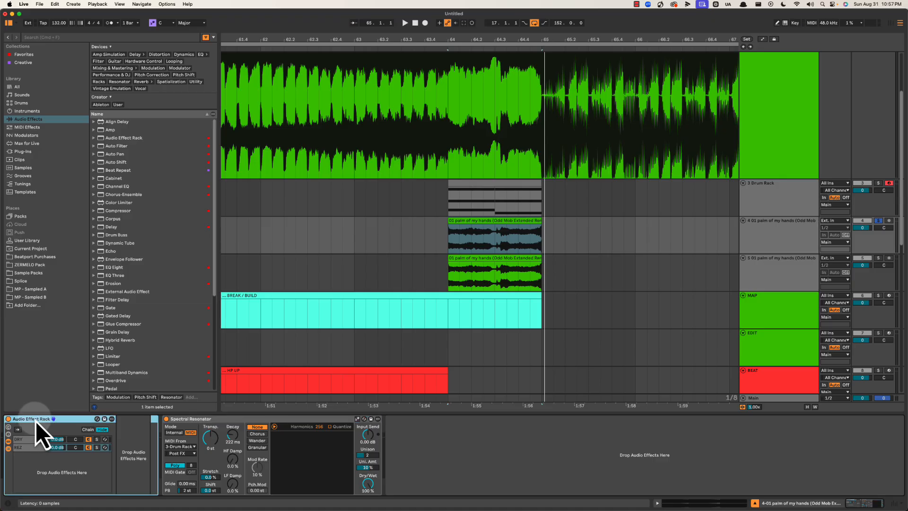
key(super+shift+g)
click(879, 257)
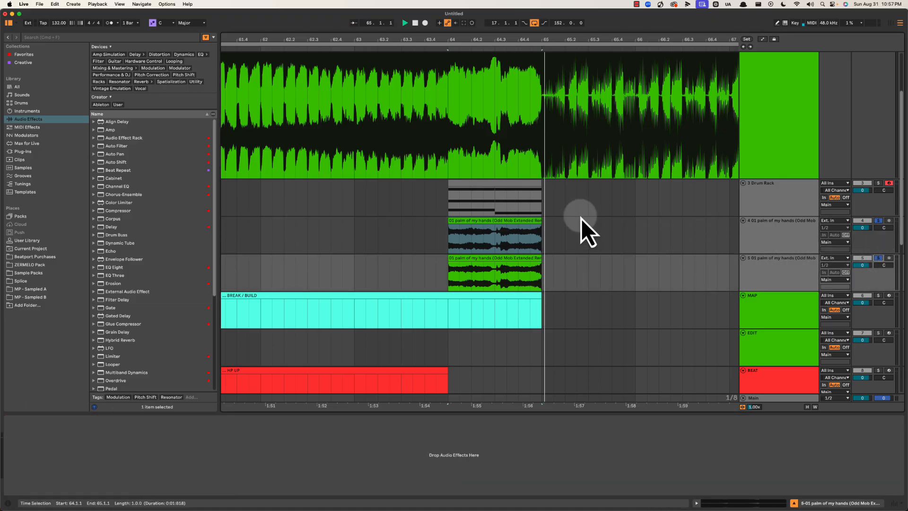
key(space)
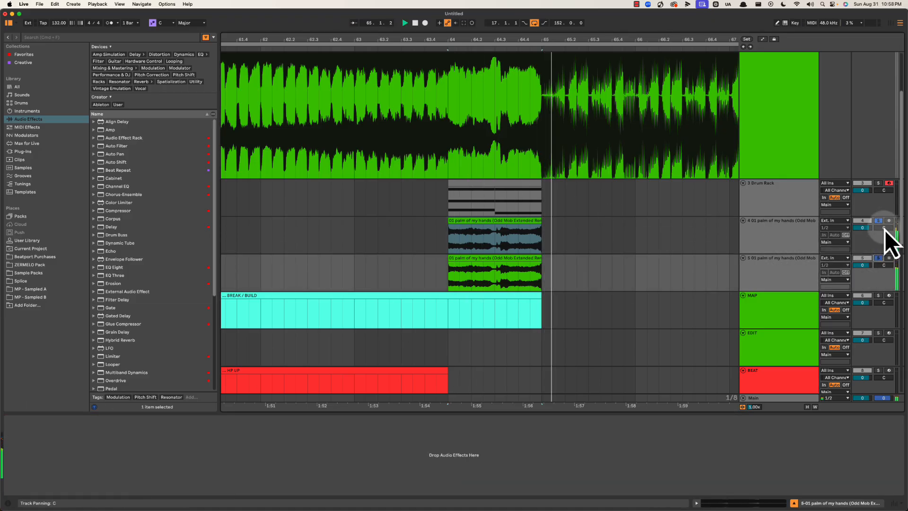
Delete both copied-bar audio tracks and the Drum Rack chord track, and hide the device view.
click(791, 233)
shift+click(786, 279)
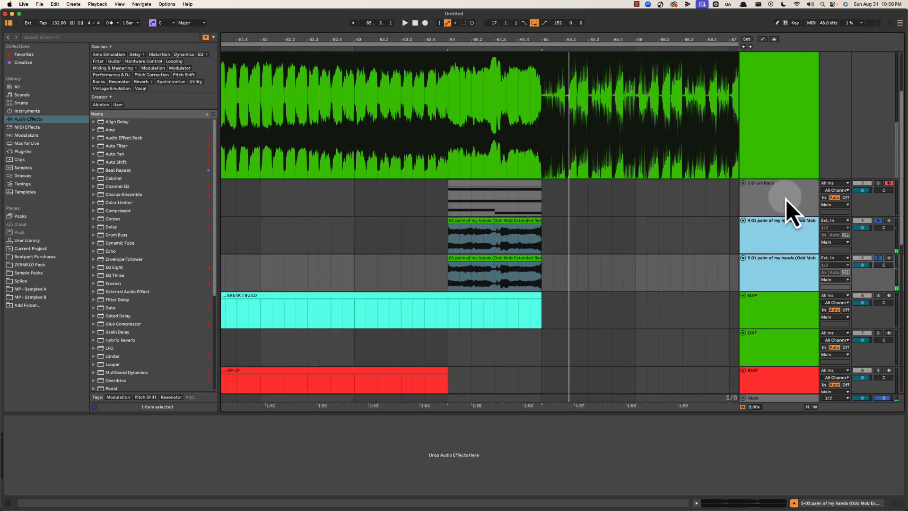
key(Delete)
click(443, 204)
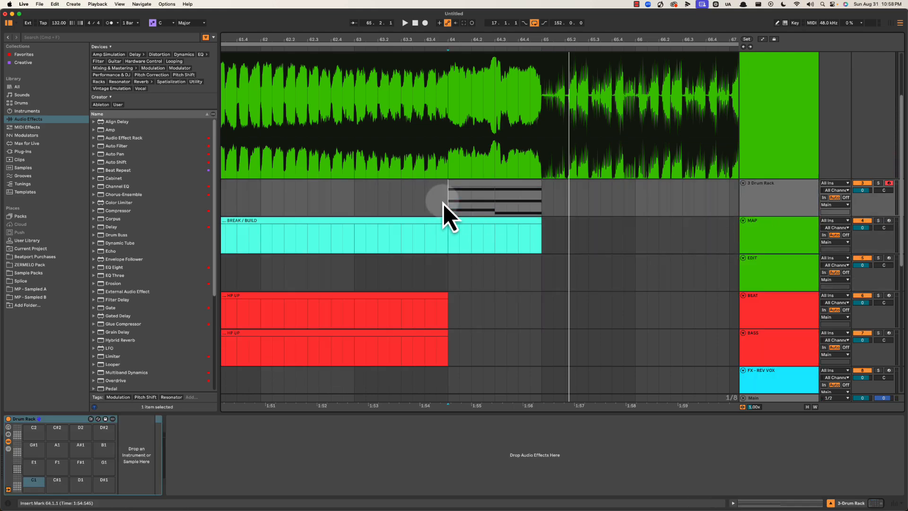
key(alt+super+l)
click(806, 191)
key(Delete)
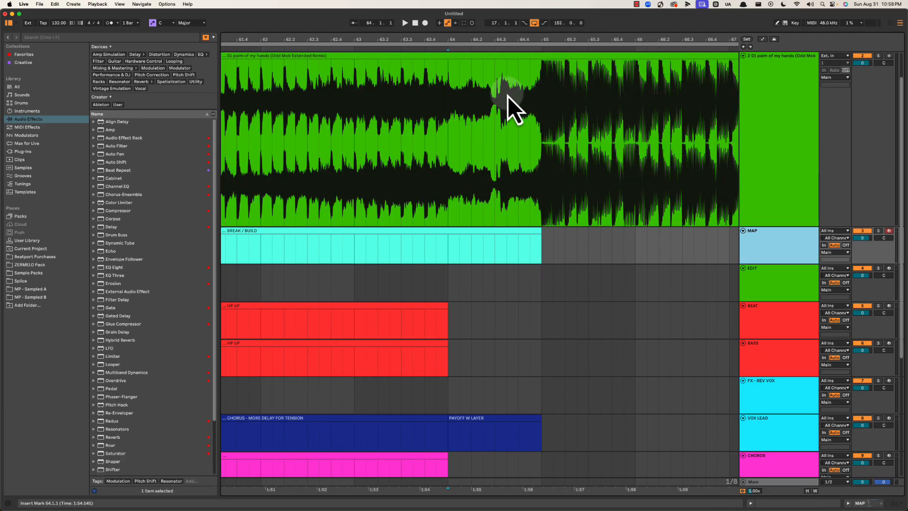
Play the build from bar 61 into the following drop and review the labelled track lanes.
drag(497, 37, 503, 243)
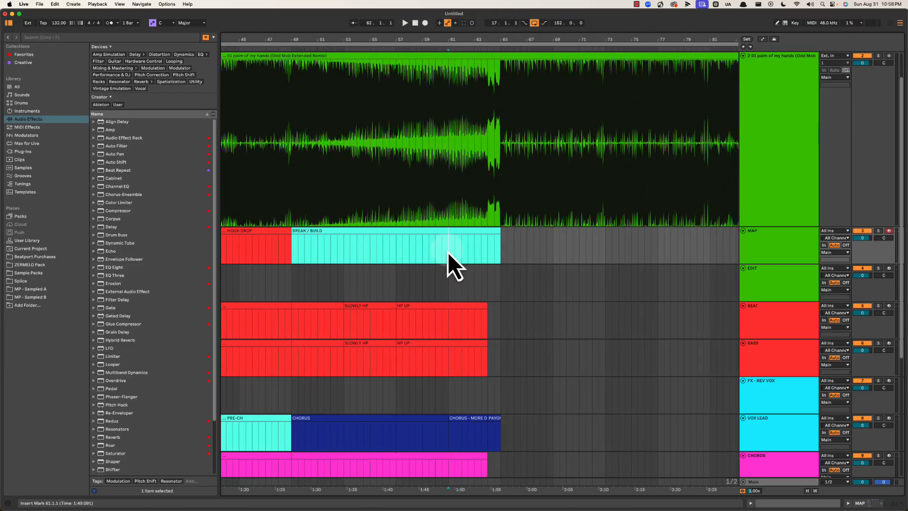
key(space)
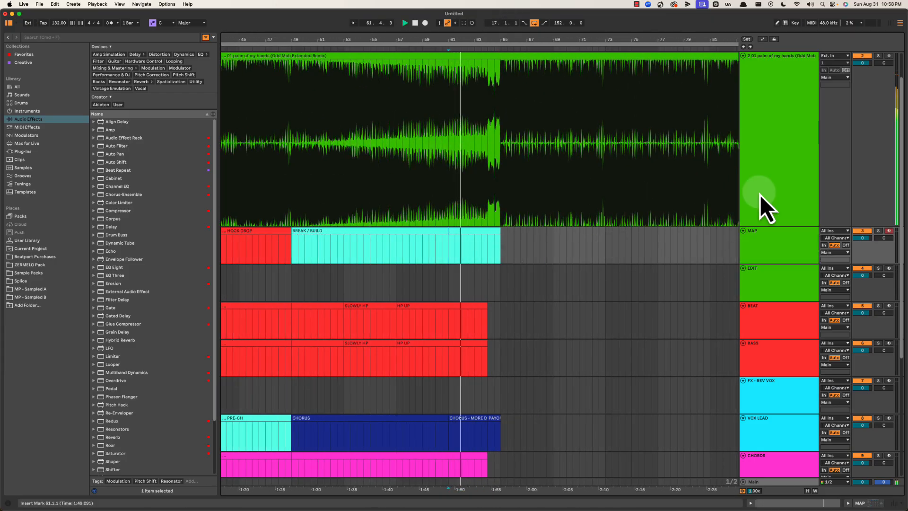
scroll(778, 184, up, 1)
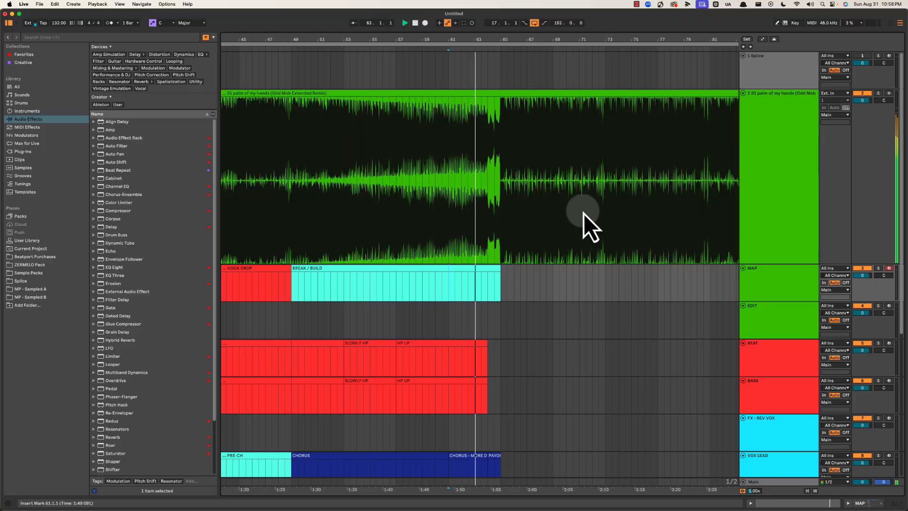
scroll(584, 213, down, 3)
drag(497, 36, 501, 42)
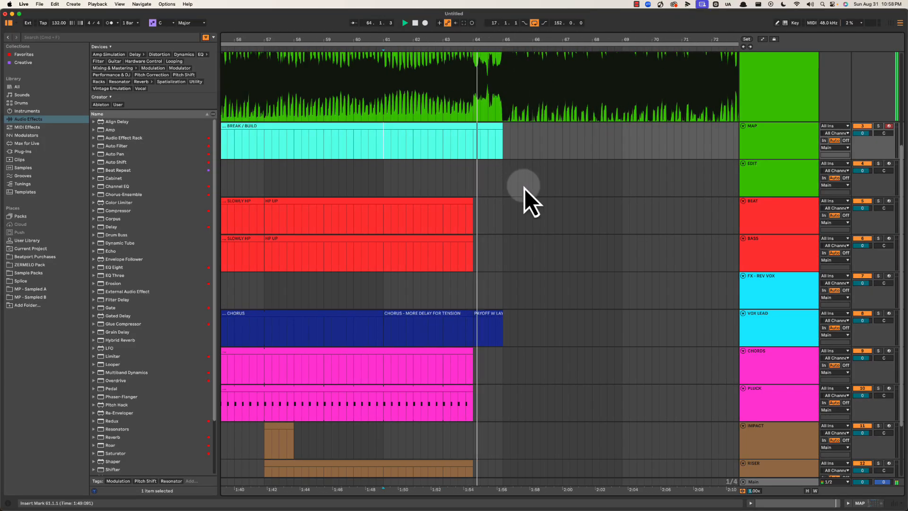
scroll(525, 190, down, 3)
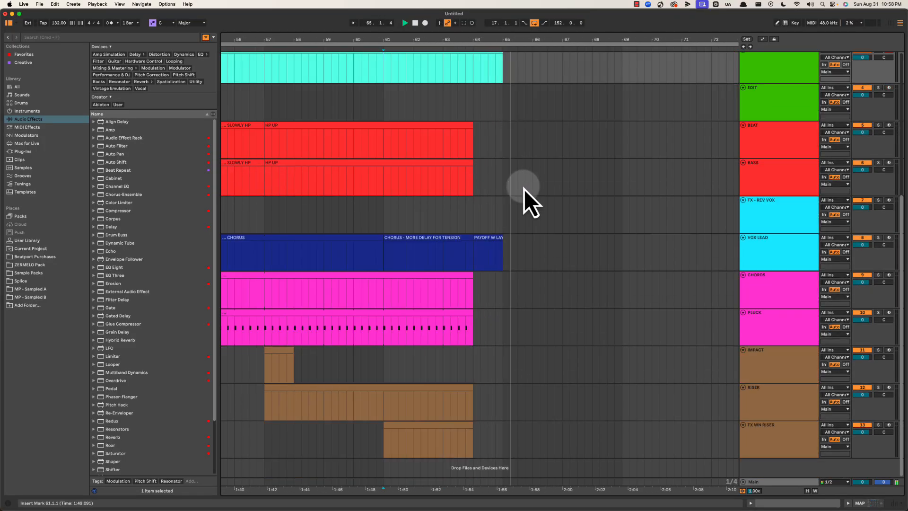
scroll(536, 224, up, 5)
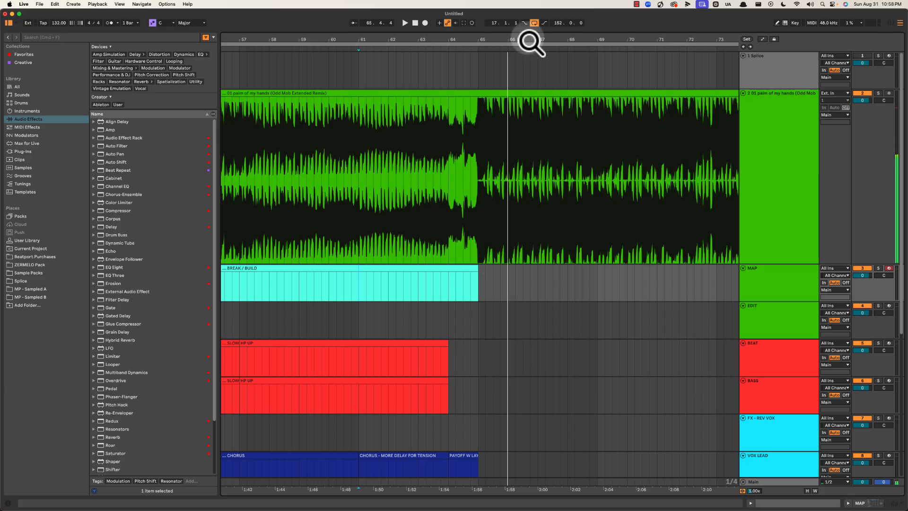
Hide the browser and copy the HOOK DROP clip on the MAP track to bar 65, after BREAK / BUILD.
drag(529, 41, 529, 34)
key(alt+super+b)
drag(311, 44, 318, 39)
click(220, 281)
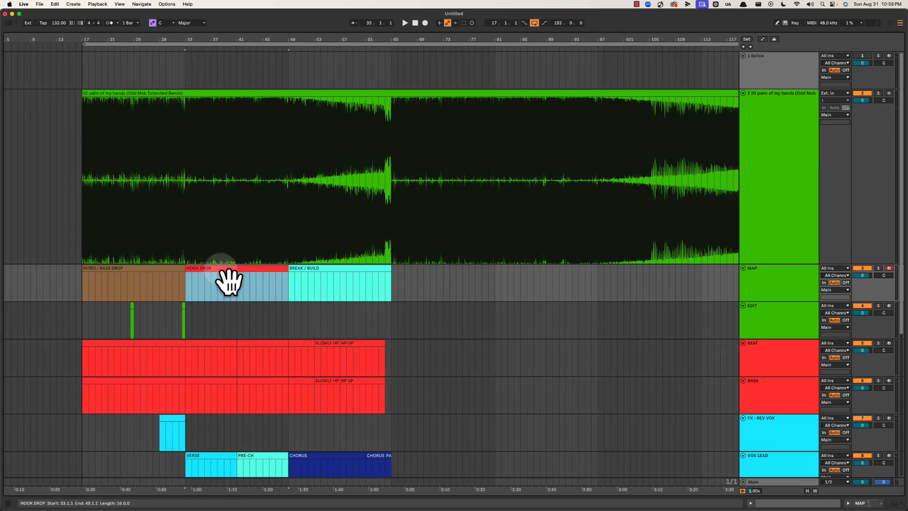
drag(229, 279, 414, 280)
Rename the bar-33 HOOK DROP clip as CH DROP and its bar-65 copy as HD1A.
click(255, 282)
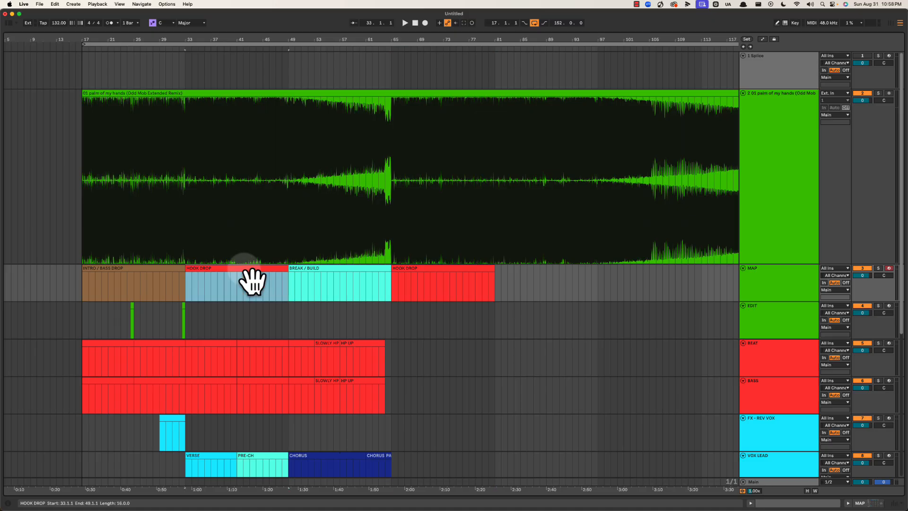
key(super+r)
text(CHORUS DROP)
key(Return)
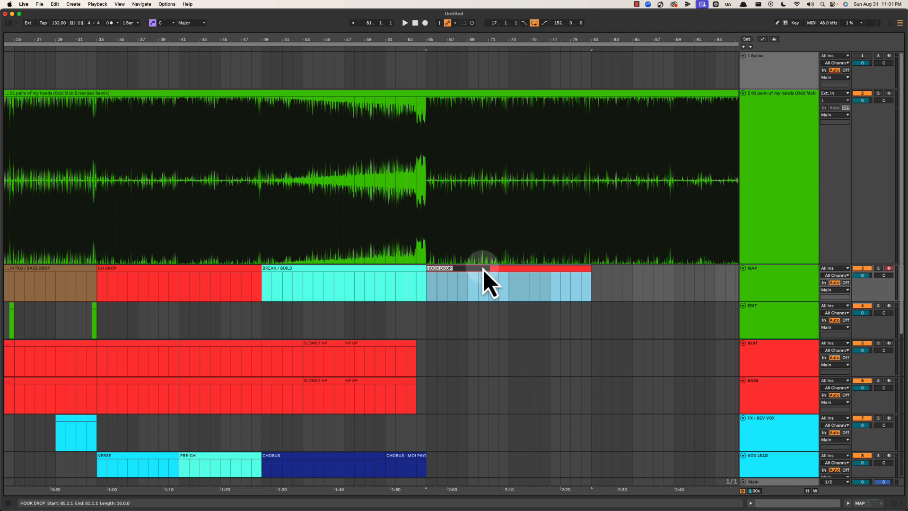
text(HD1A)
key(Return)
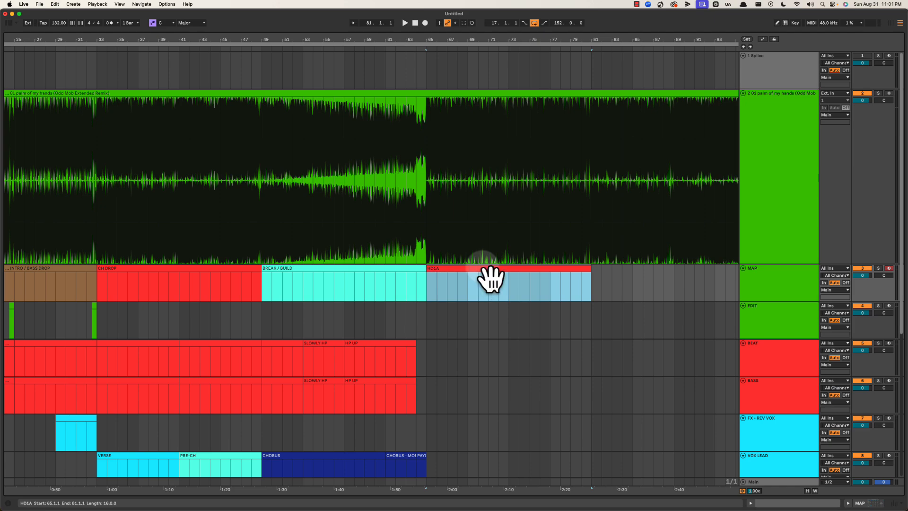
Play the opening of the HD1A drop from bar 65 and review the track lanes beneath it.
scroll(483, 269, down, 5)
scroll(483, 270, right, 5)
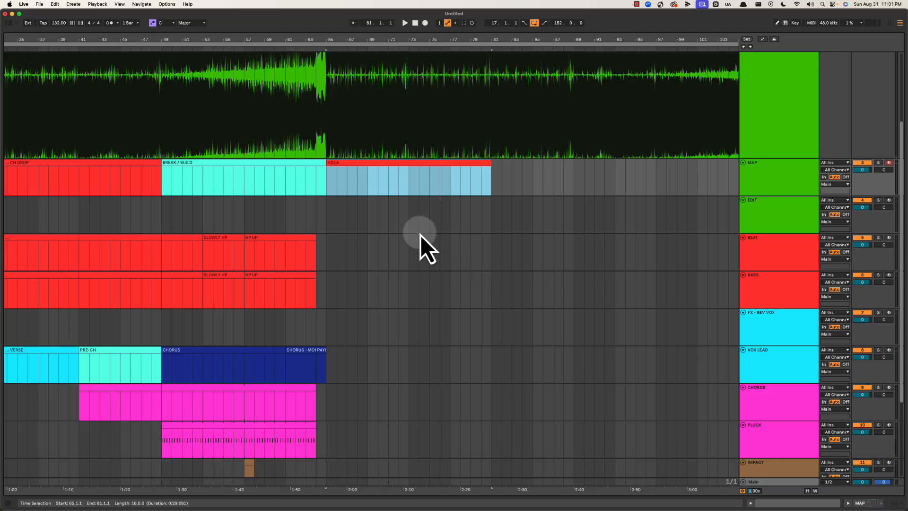
scroll(420, 235, up, 5)
click(338, 240)
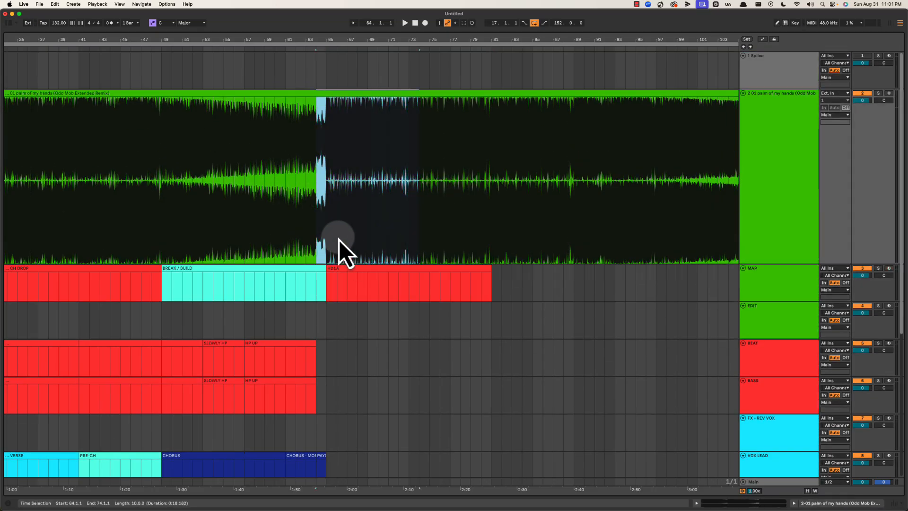
scroll(334, 242, down, 5)
click(338, 139)
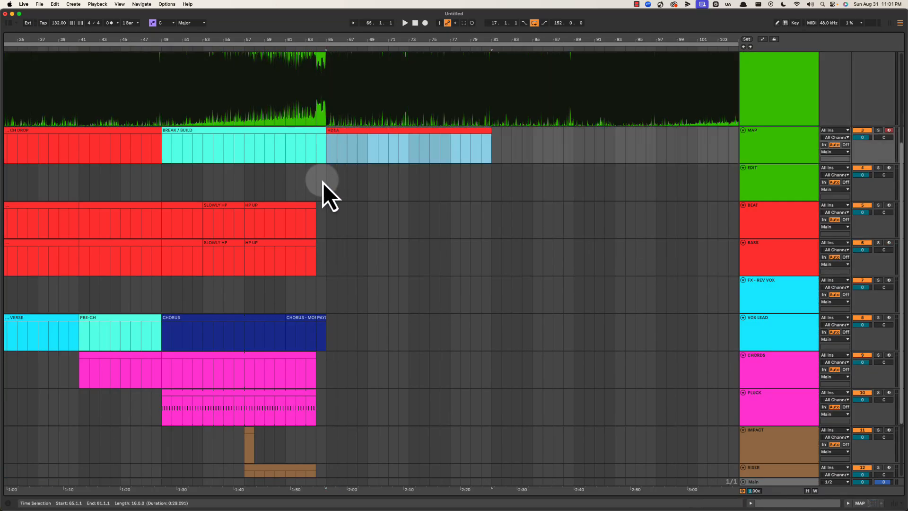
click(321, 199)
drag(336, 40, 341, 44)
Insert a new MIDI track after BASS and move it between the VOX LEAD and CHORDS tracks.
click(773, 258)
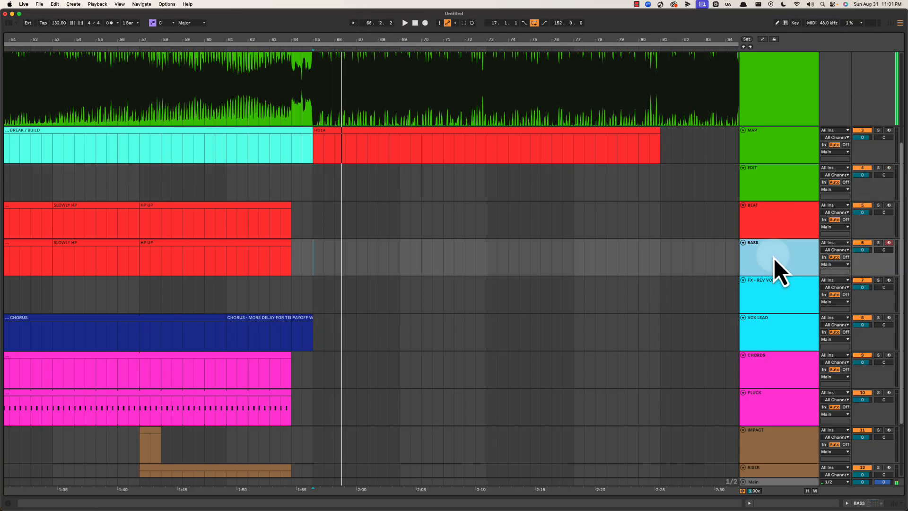
key(super+shift+t)
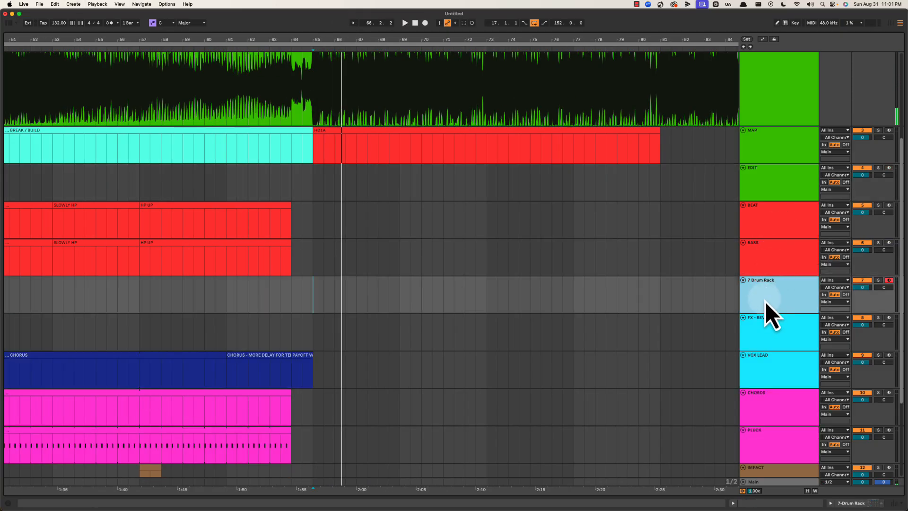
drag(770, 299, 775, 395)
scroll(682, 331, down, 5)
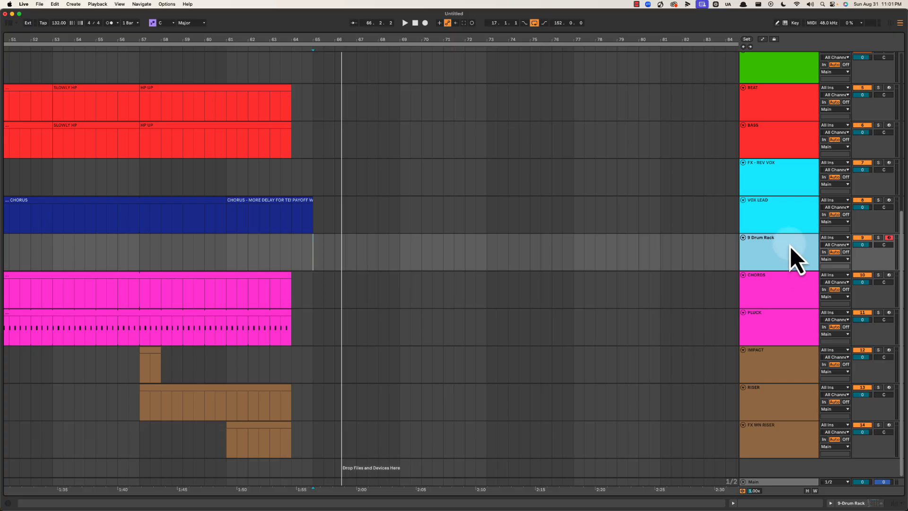
Set the colour of the new Drum Rack track below VOX LEAD to bright green.
right_click(781, 255)
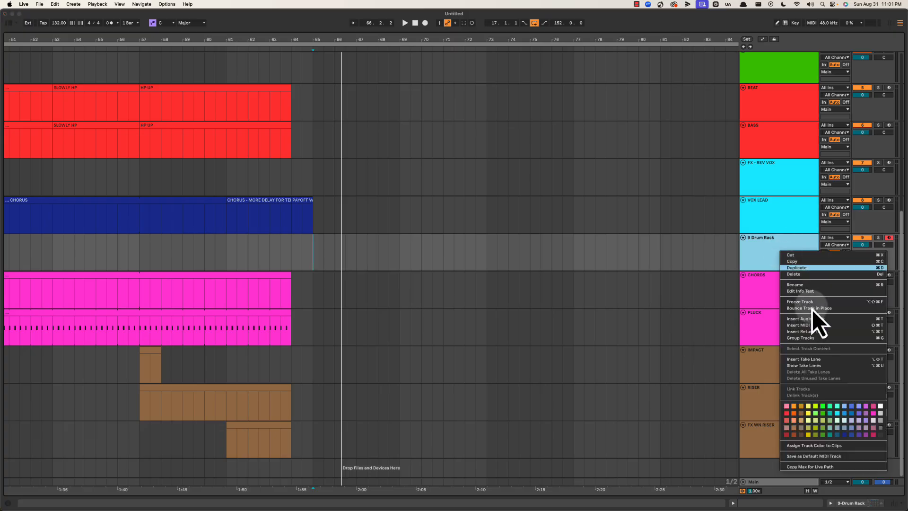
click(824, 406)
scroll(517, 293, up, 3)
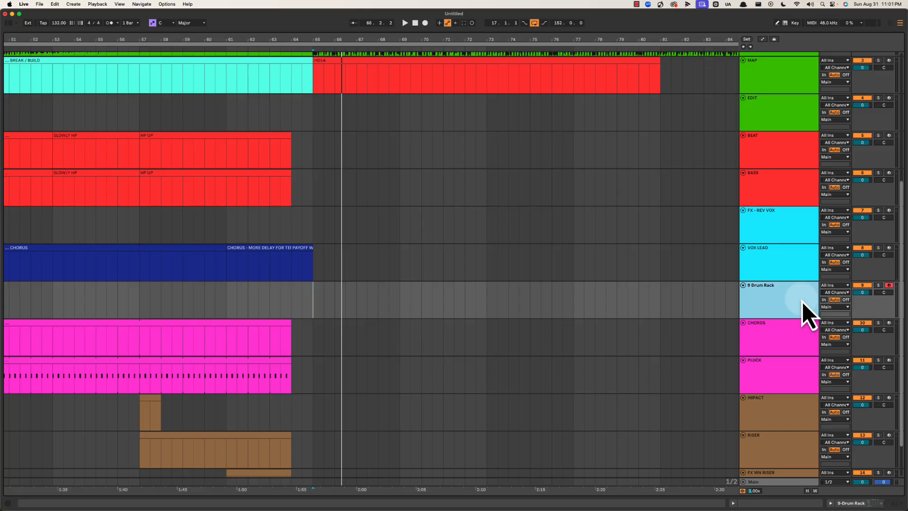
Replay the drop's opening from bar 65 and rename the new Drum Rack track as SD 1 - STAB.
click(317, 296)
click(324, 299)
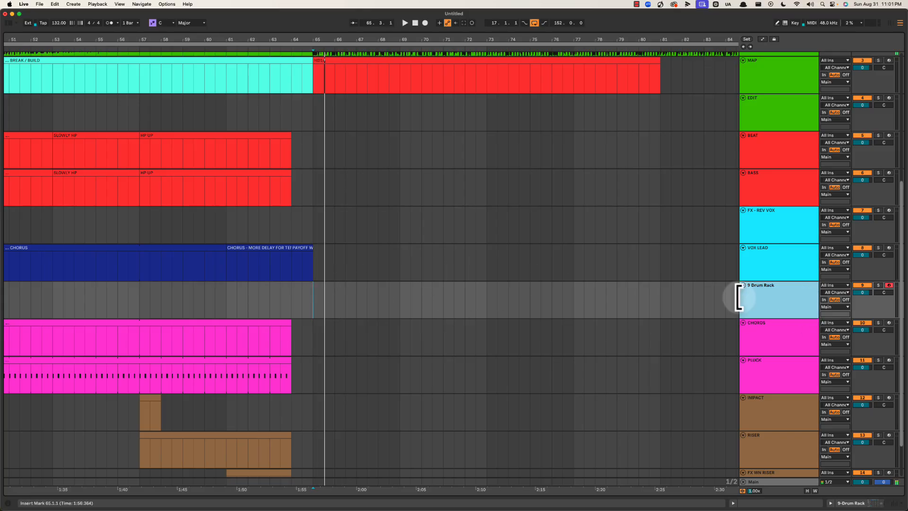
key(super+r)
text(S)
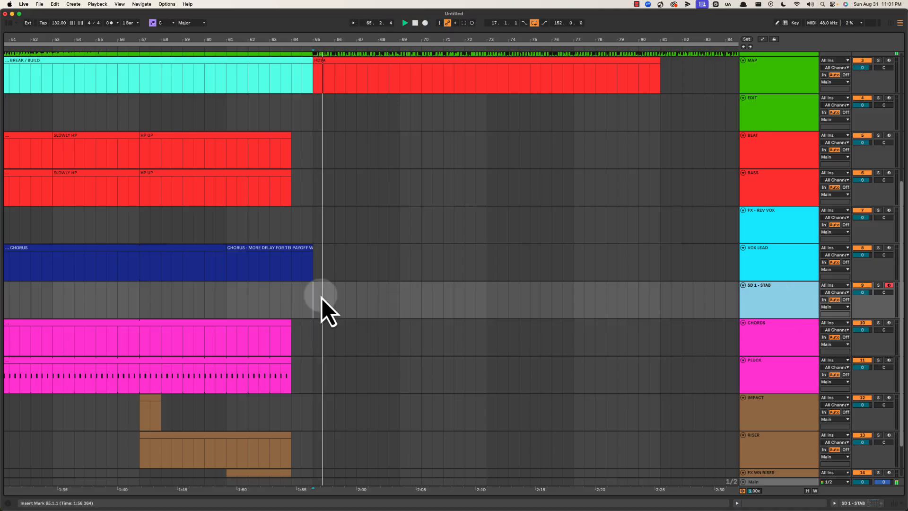
Insert an empty MIDI clip on the SD 1 - STAB track from 65.1.1 to 65.3.1.
key(space)
drag(310, 37, 309, 39)
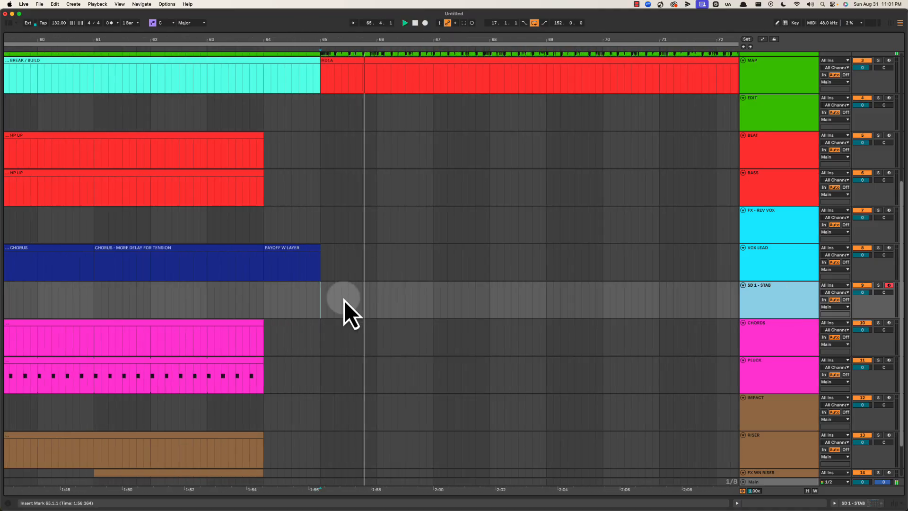
drag(321, 294, 350, 298)
key(space)
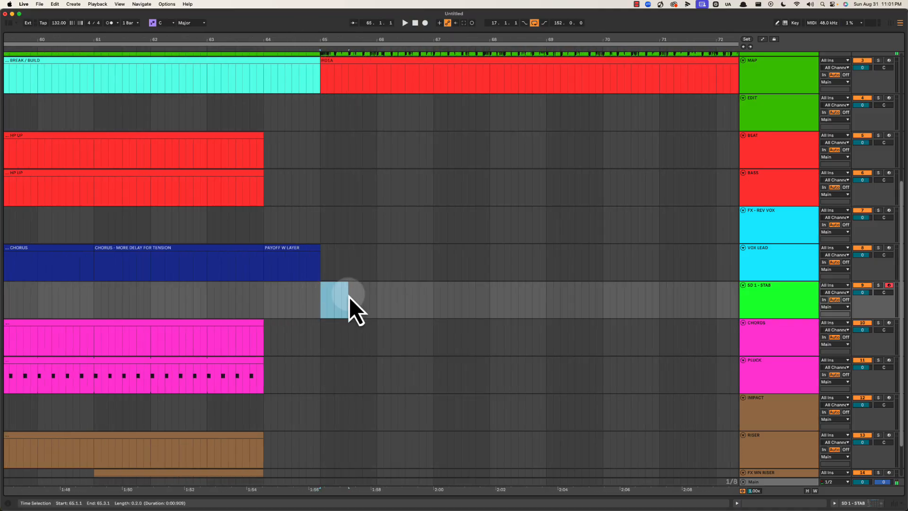
key(super+shift+m)
click(781, 299)
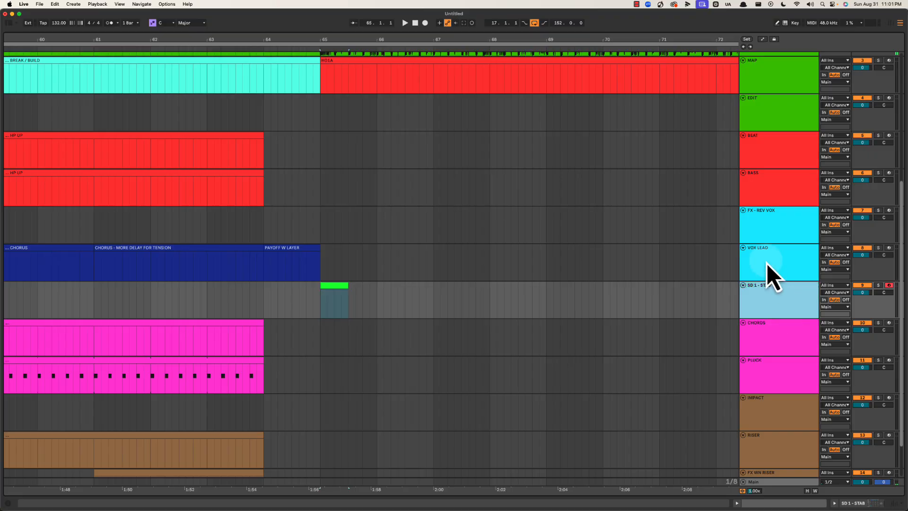
Create an empty clip on the VOX LEAD track starting at 65.3.1 and extend its end to 66.1.1.
click(767, 262)
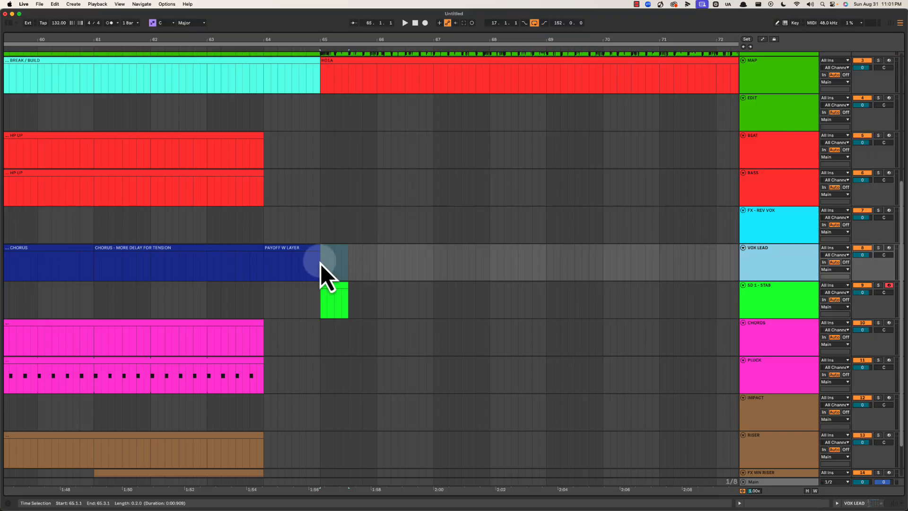
key(space)
drag(321, 264, 371, 263)
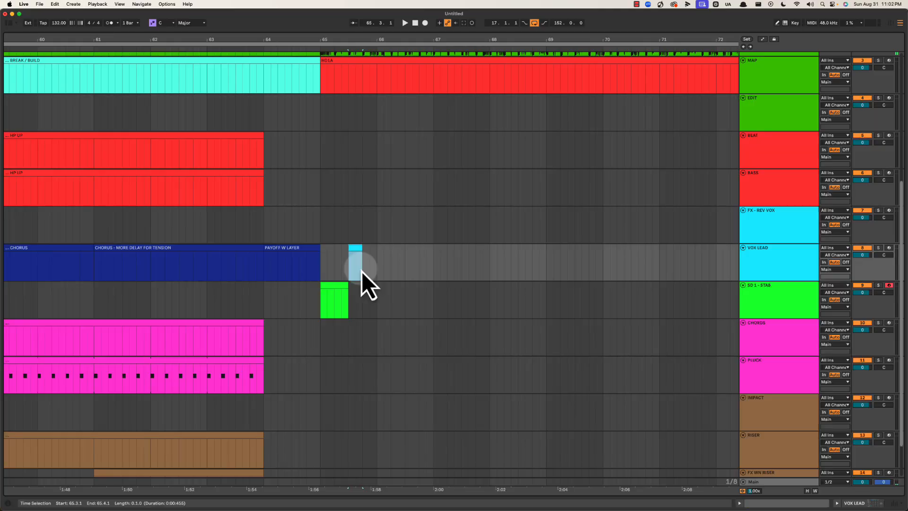
key(space)
drag(361, 248, 371, 246)
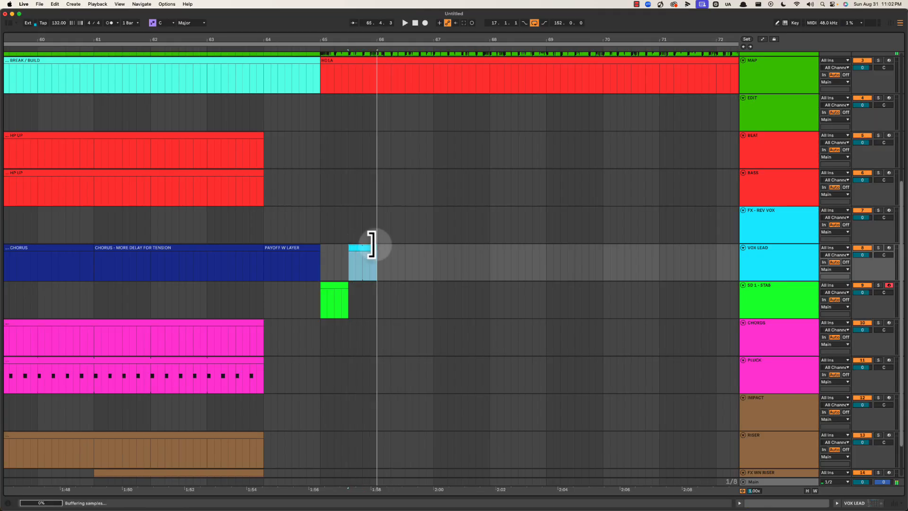
Play the arrangement from around bar 65 to check the new stab and vocal clips against the reference.
key(space)
key(space)
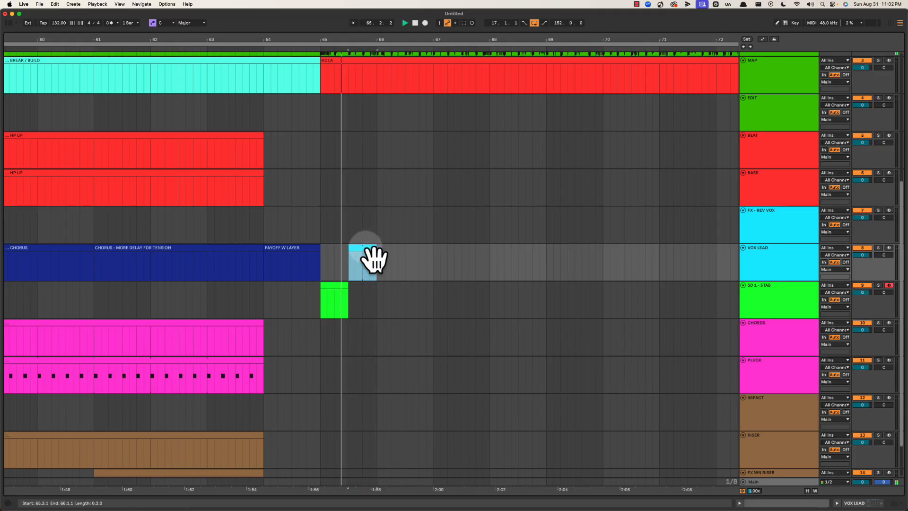
key(space)
click(369, 295)
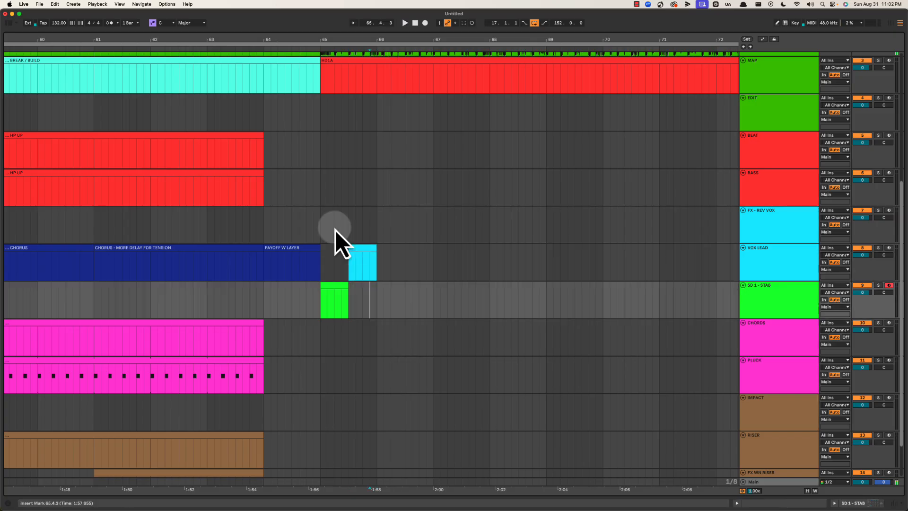
drag(340, 40, 355, 62)
key(space)
key(space)
click(290, 233)
key(space)
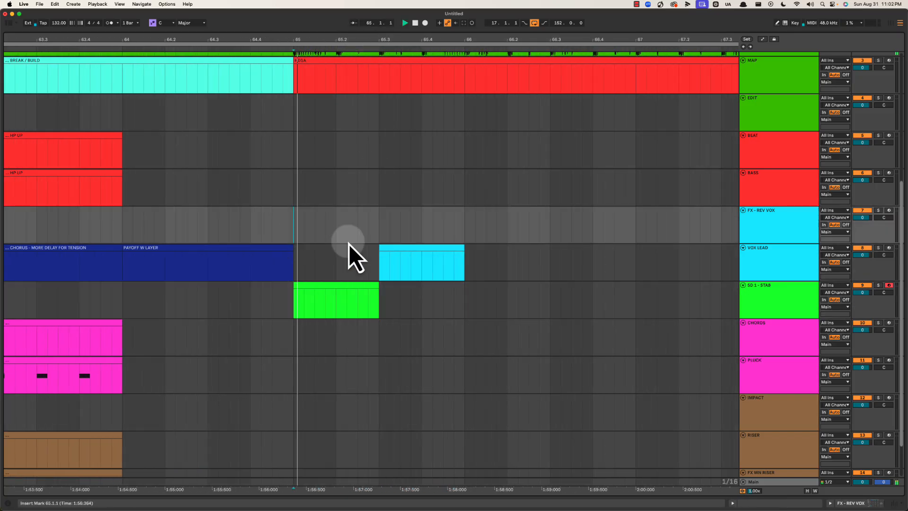
scroll(392, 258, left, 1)
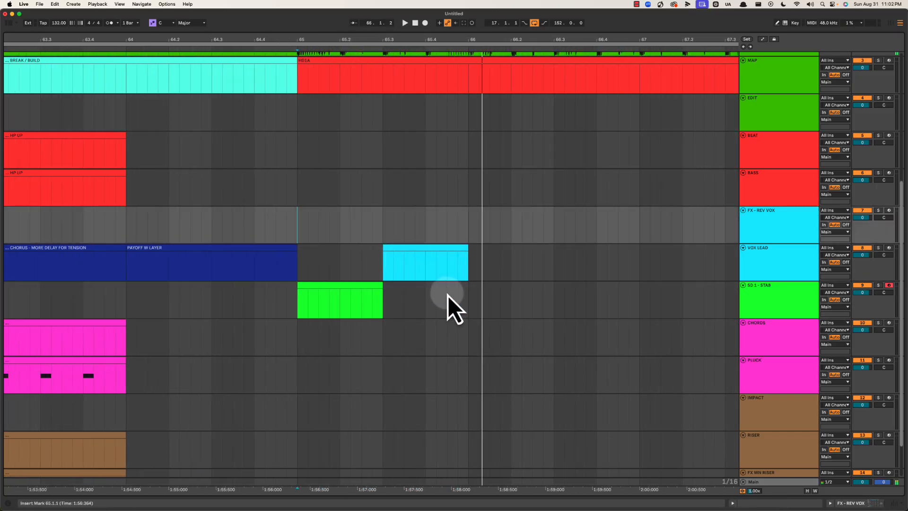
key(space)
Add a MIDI track named SD2 - REZ below SD 1 - STAB and insert an empty clip on it from 65.4.3 to 66.2.1.
drag(448, 298, 491, 307)
click(782, 304)
key(shift+super+t)
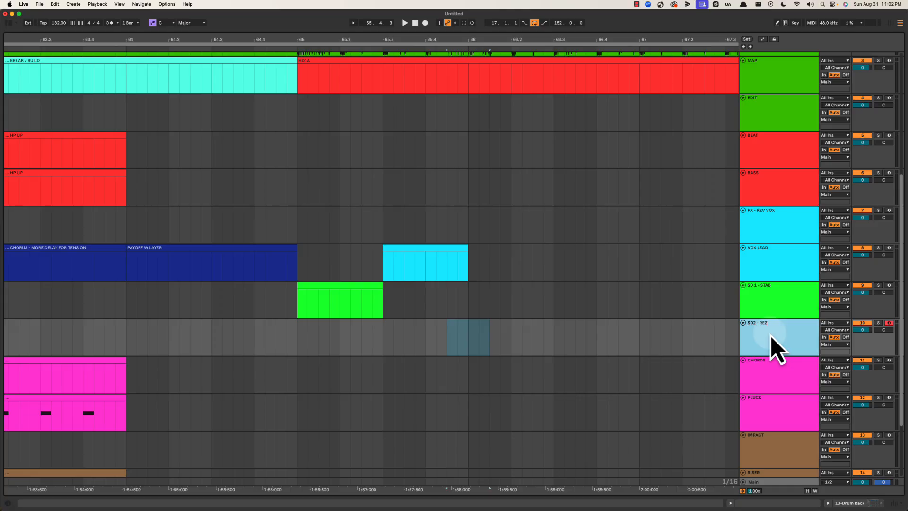
drag(444, 336, 504, 330)
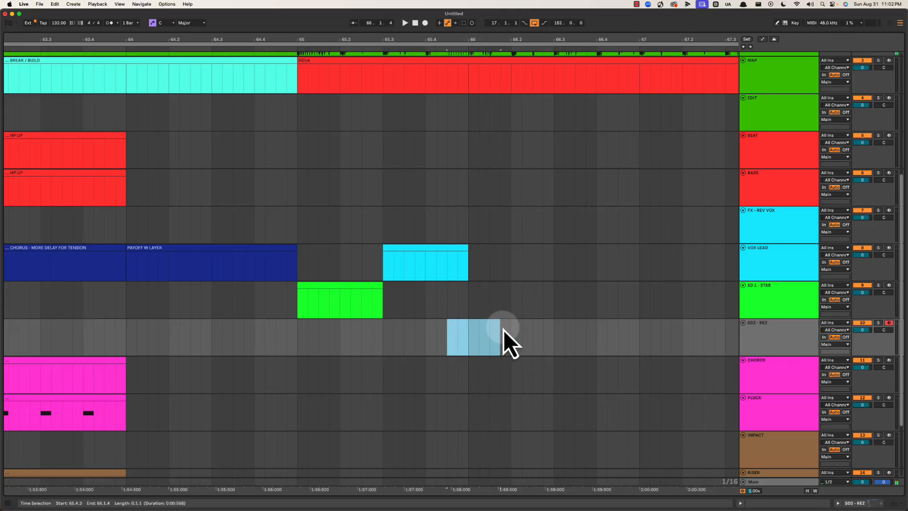
key(shift+super+m)
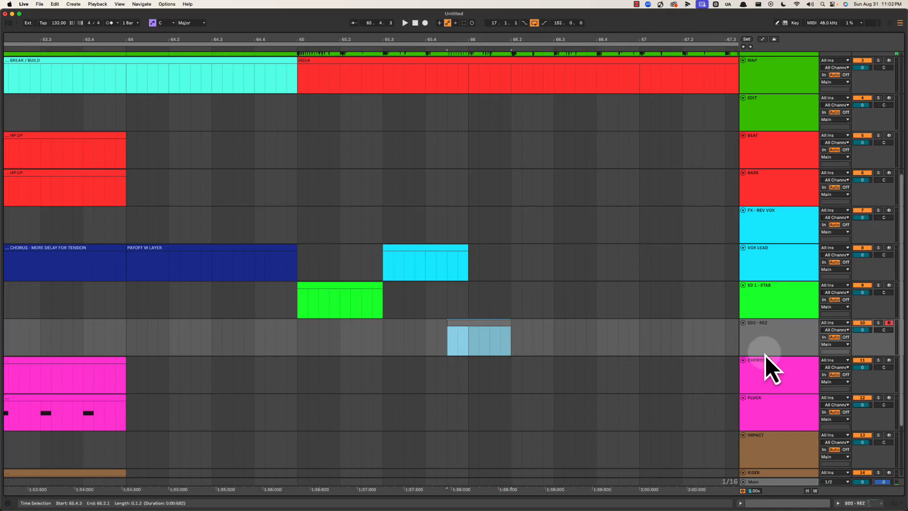
Color the SD2 - REZ track bright green and assign the track color to its clip.
right_click(766, 333)
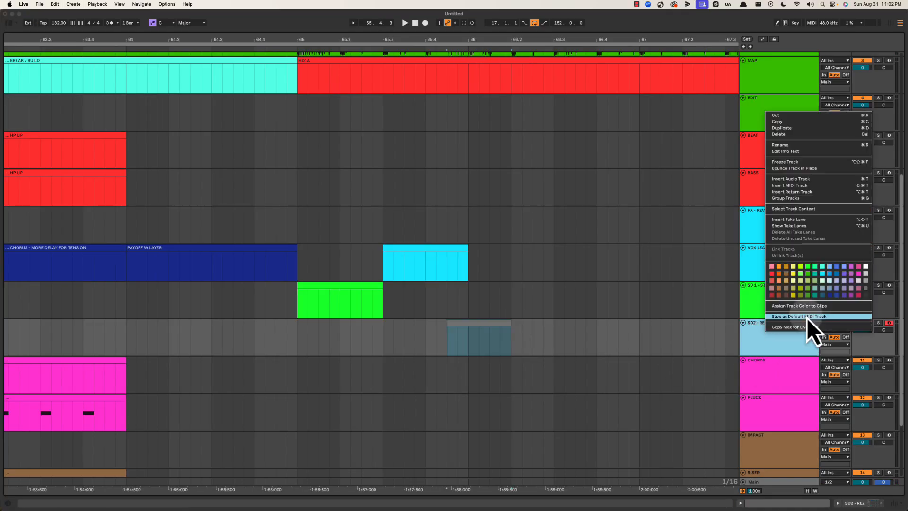
click(807, 272)
right_click(776, 336)
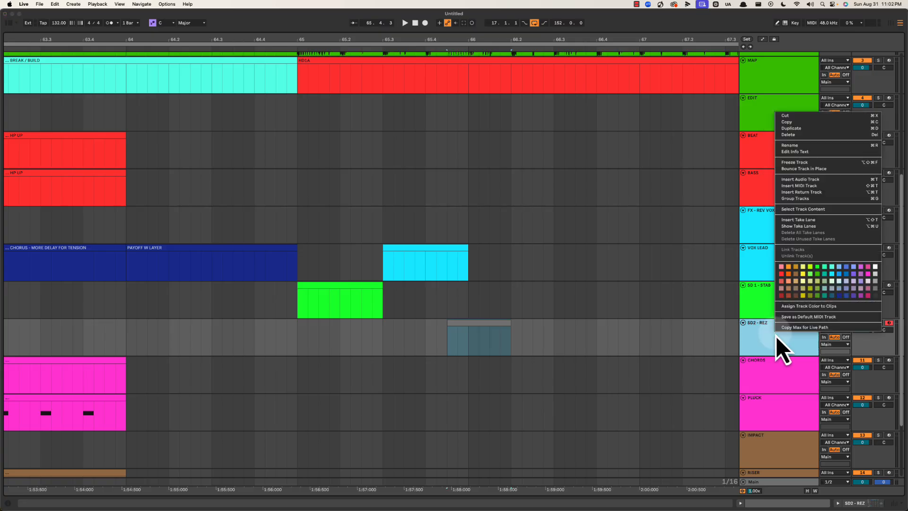
click(805, 310)
Shorten the light-blue VOX LEAD clip to end at 65.4.3 and play the section from 65.1.1.
click(455, 247)
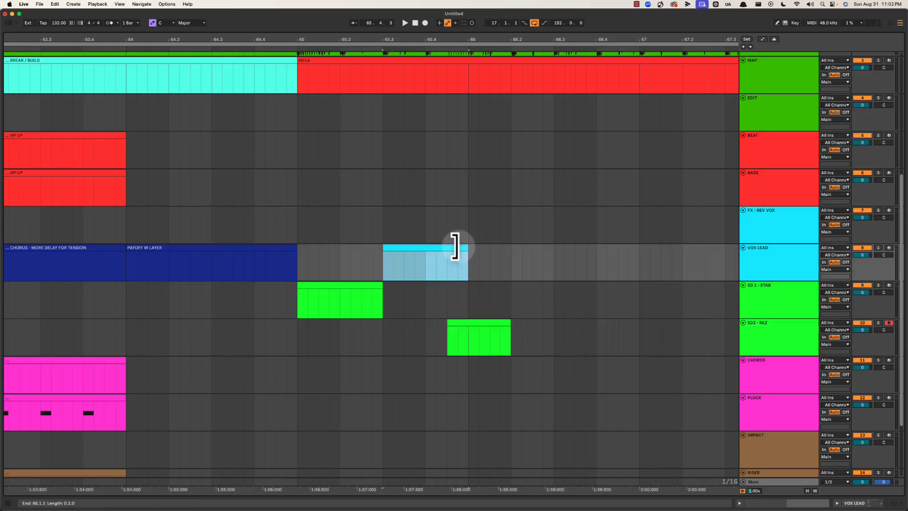
drag(455, 247, 447, 248)
click(302, 262)
key(space)
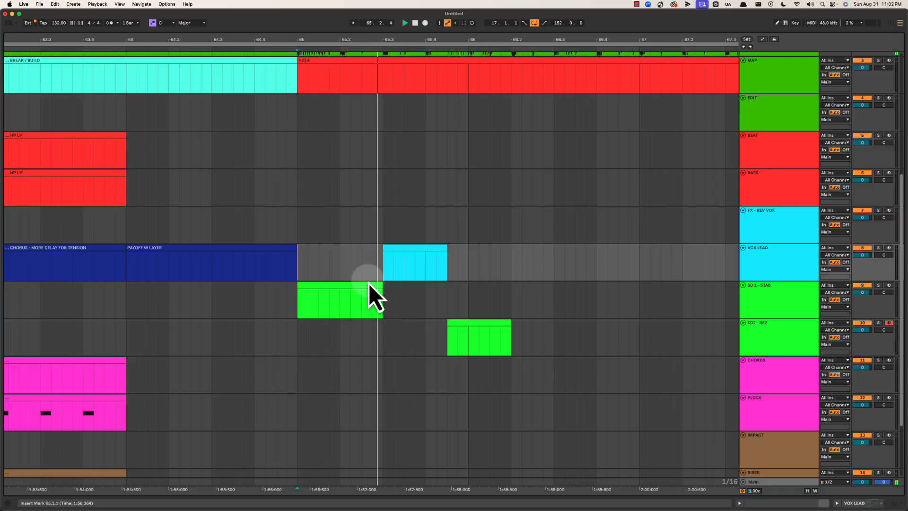
scroll(369, 283, right, 3)
key(space)
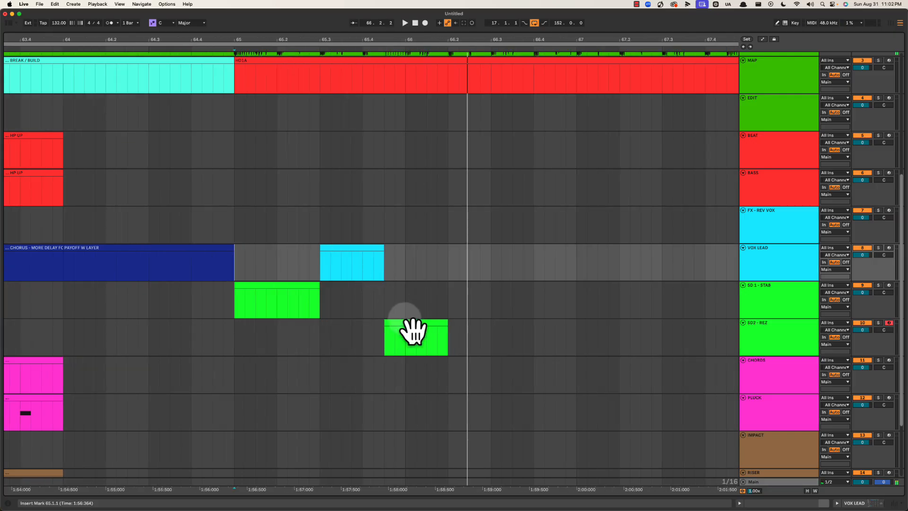
Play repeatedly from 65.4.3 to examine which sound follows the vocal clip, and return the insert mark to 65.1.1.
click(409, 331)
scroll(359, 263, right, 1)
click(357, 269)
scroll(341, 279, right, 5)
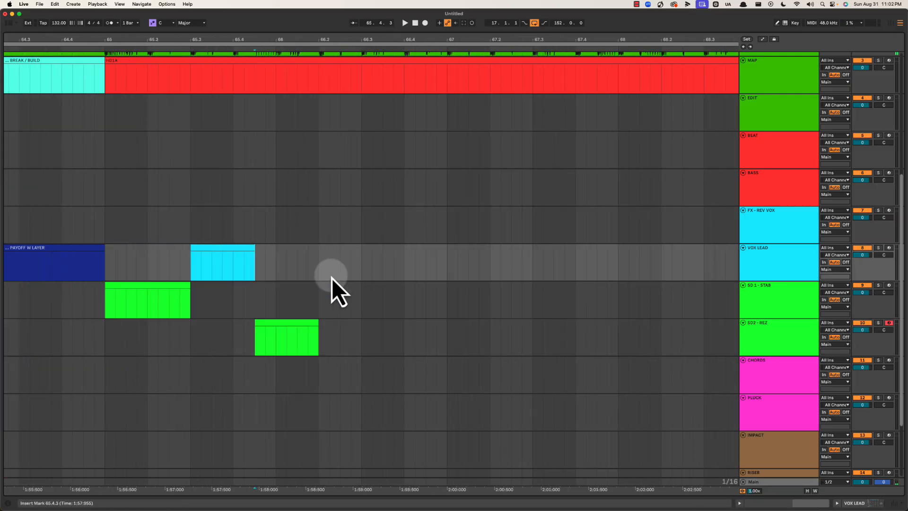
key(space)
scroll(323, 277, left, 3)
key(space)
key(space)
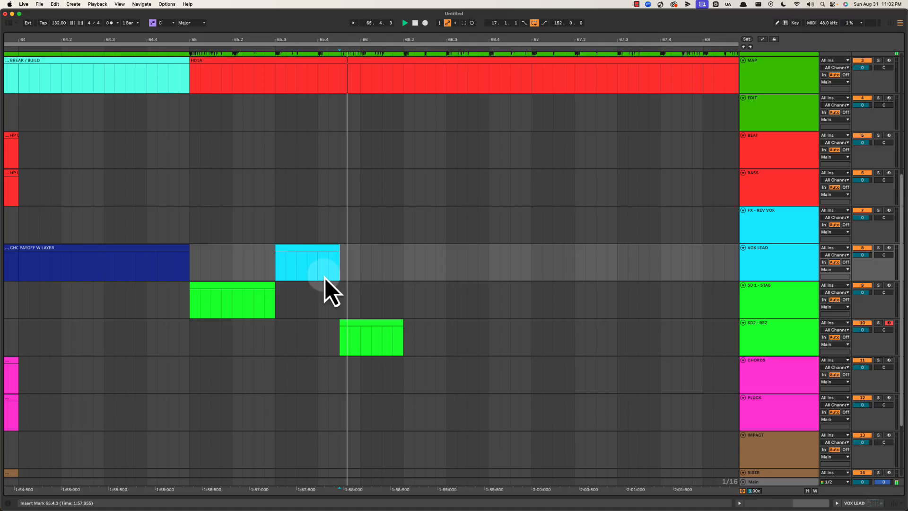
key(space)
key(space)
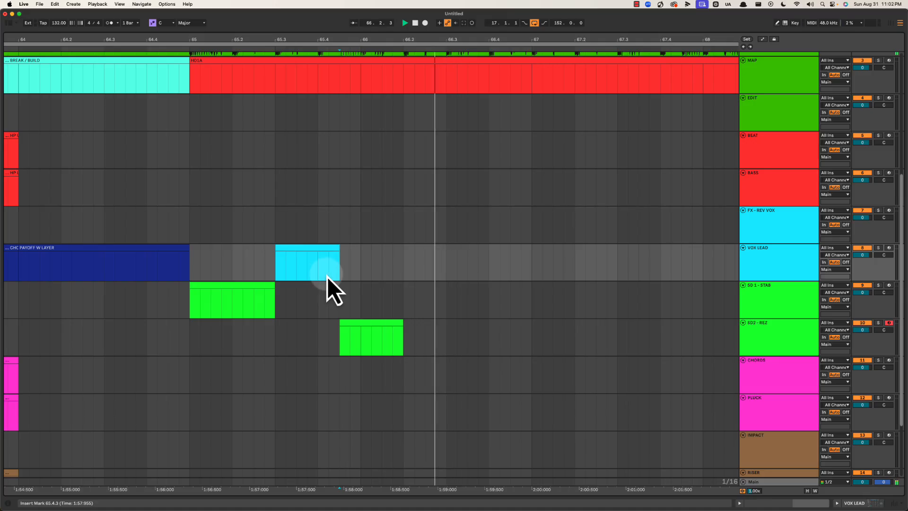
click(193, 262)
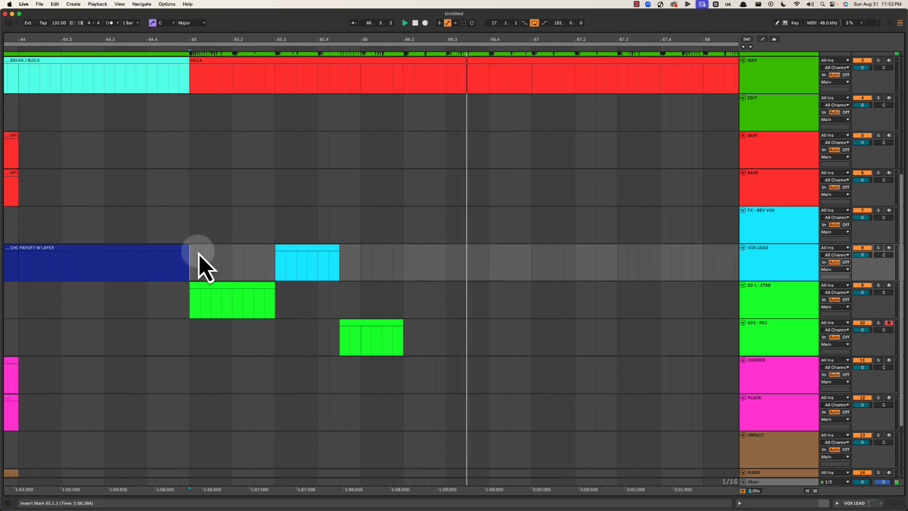
Copy the light-blue VOX LEAD clip one bar later to 66.3.1 and play the section from 65.1.1.
drag(302, 253, 471, 257)
key(space)
click(194, 258)
key(space)
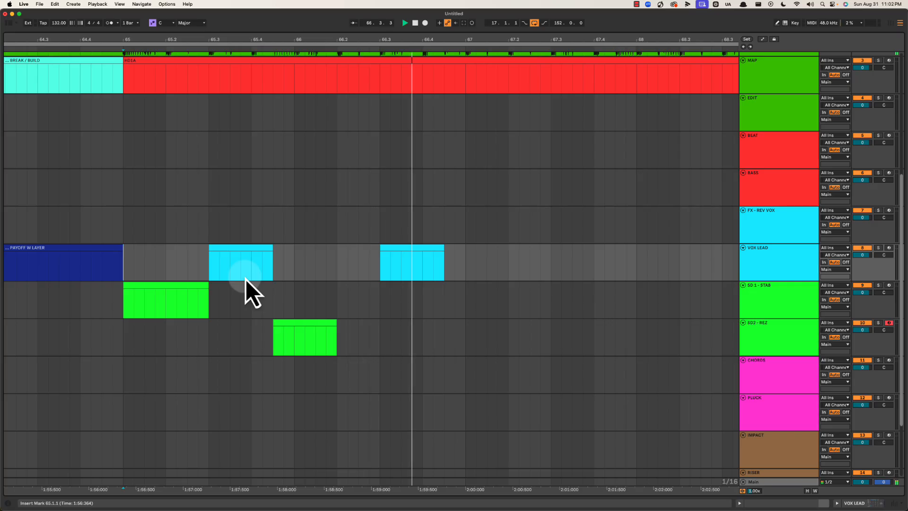
click(272, 277)
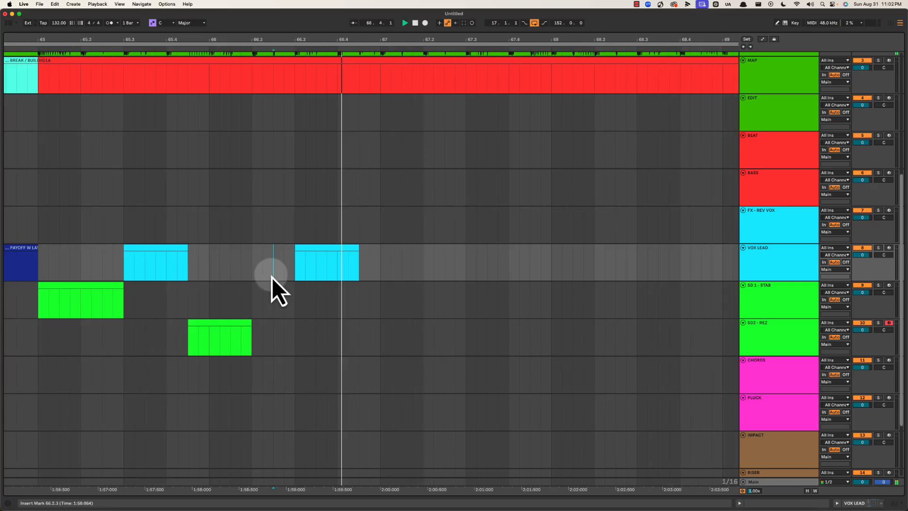
Add a MIDI track named SD3 LASER below the SD2 - REZ track.
click(766, 338)
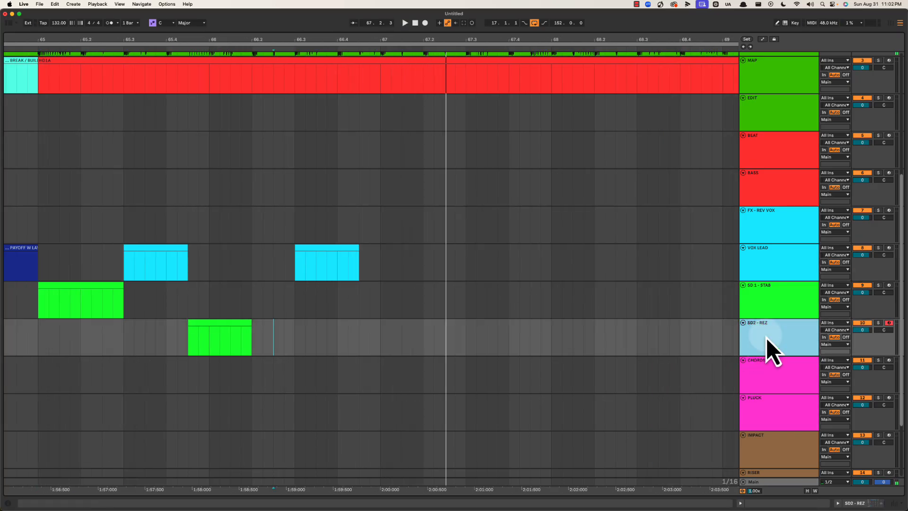
key(super+shift+t)
key(super+r)
text(S)
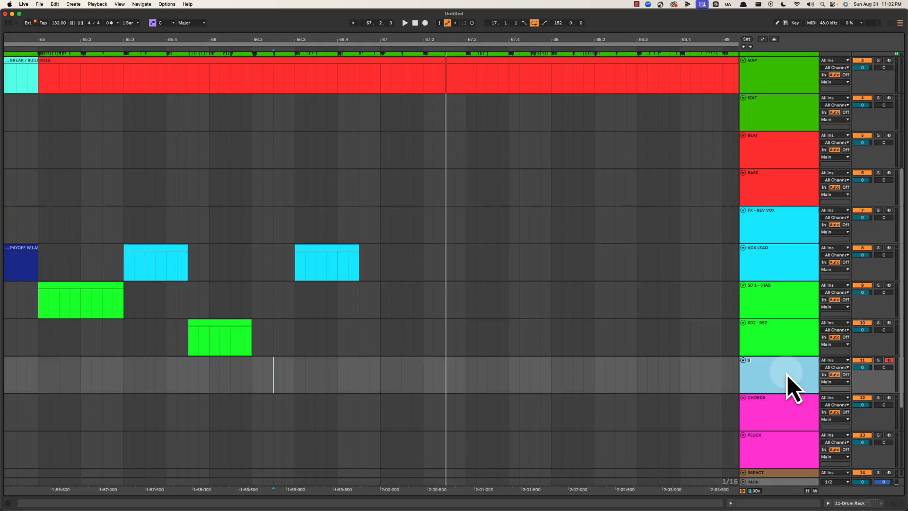
text(D3 LASER)
key(Return)
Rename the SD 1 - STAB track as SD1 STAB.
click(797, 312)
key(super+r)
key(Right)
key(BackSpace)
key(BackSpace)
key(BackSpace)
key(BackSpace)
key(BackSpace)
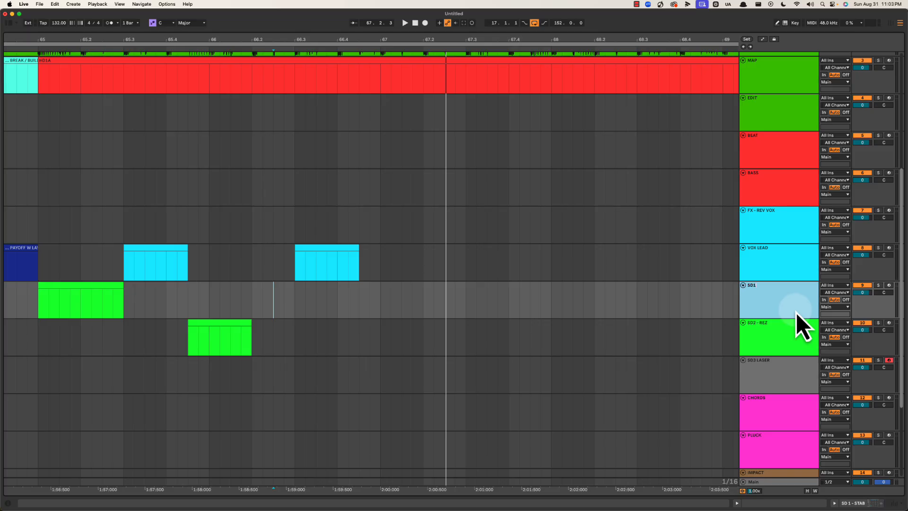
text(B)
key(Return)
key(space)
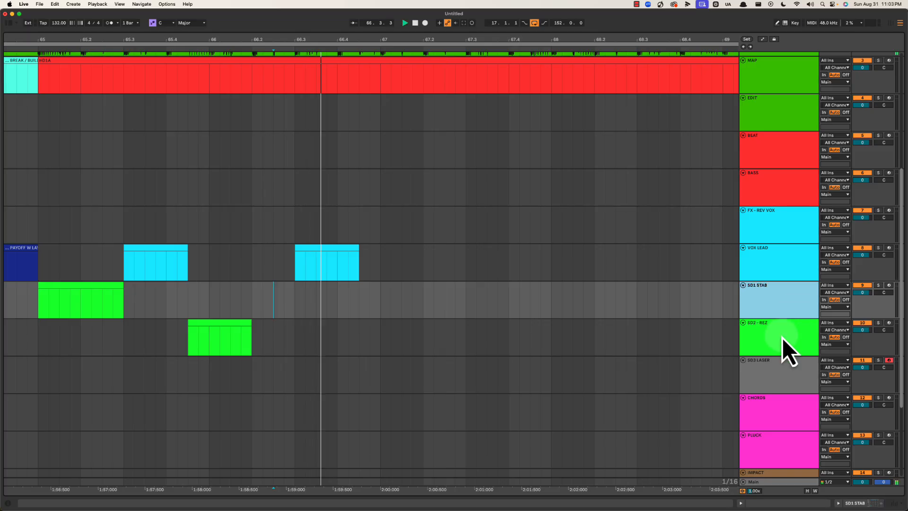
Remove the hyphen from the SD2 - REZ track's name so it reads SD2 REZ.
click(781, 338)
key(super+r)
key(Right)
key(Left)
key(Left)
key(Left)
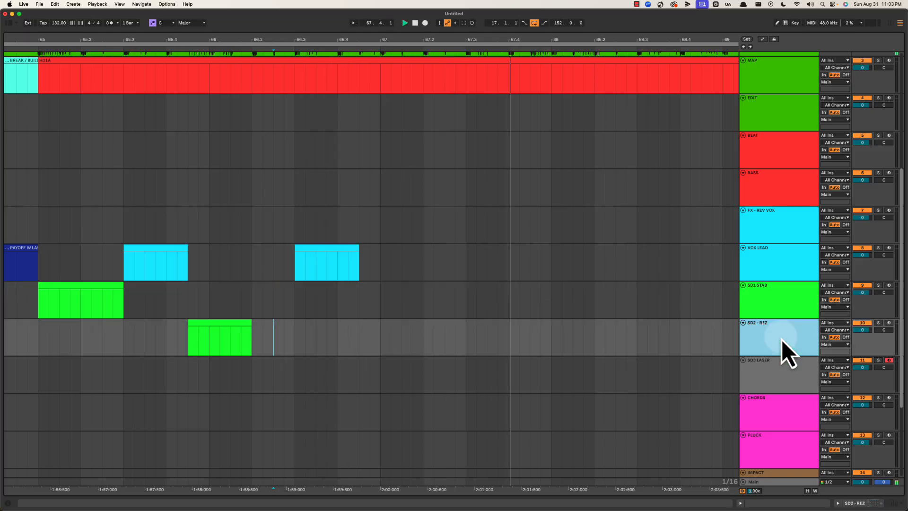
key(BackSpace)
key(BackSpace)
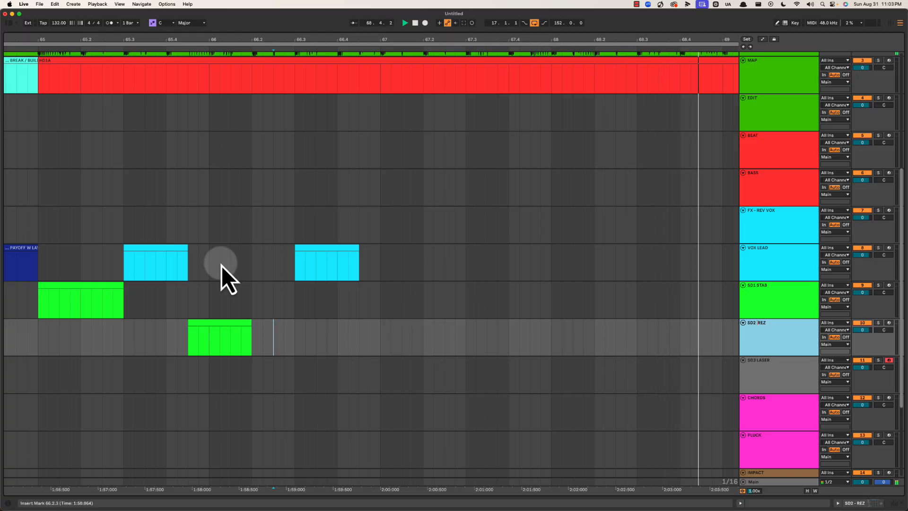
key(Return)
Play from 65.1.1 and insert an empty MIDI clip on the SD3 LASER track from 66.4.3 to 67.2.1.
click(41, 270)
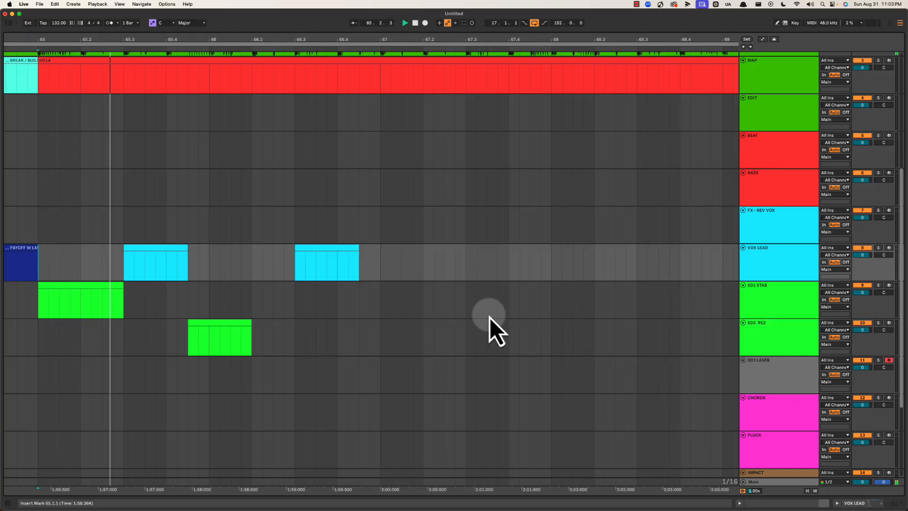
scroll(485, 321, down, 5)
scroll(482, 320, up, 2)
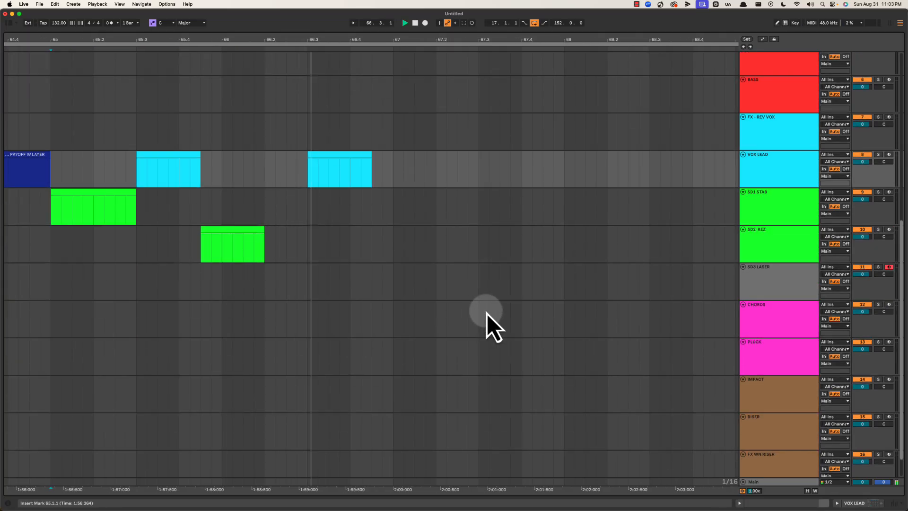
drag(373, 289, 434, 290)
double_click(435, 290)
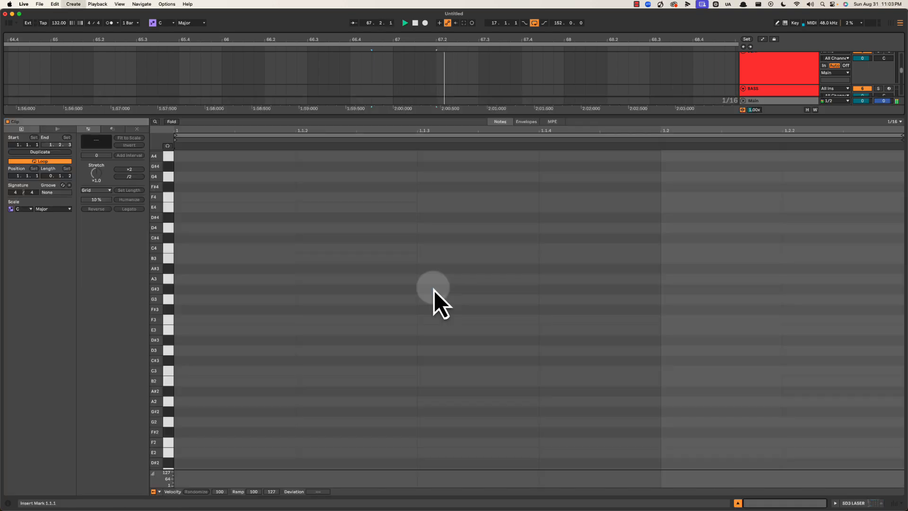
key(super+alt+l)
Colour the SD3 LASER track green and assign the track colour to its clips.
right_click(770, 289)
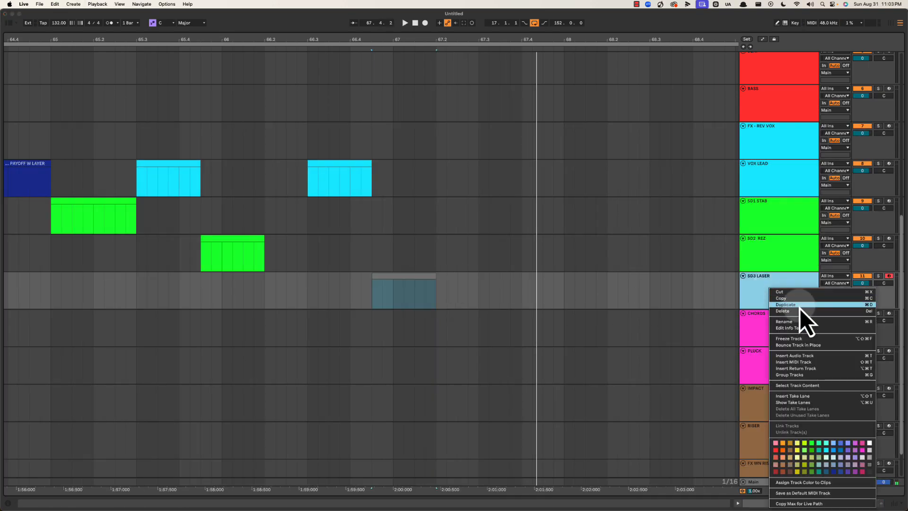
click(814, 445)
right_click(780, 288)
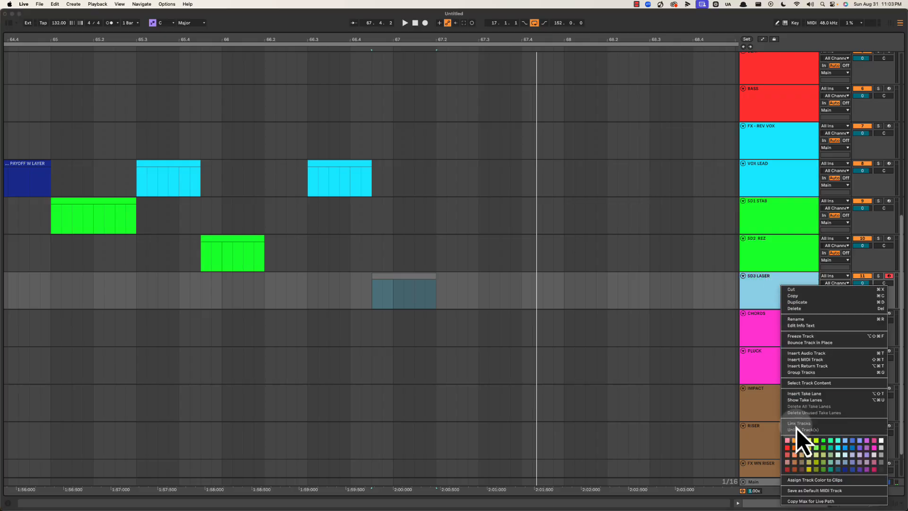
click(805, 483)
Copy the VOX LEAD clip at 66.3.1 to 67.3.1 and play the section from 65.1.1 to check it.
drag(353, 175, 520, 177)
click(54, 177)
key(space)
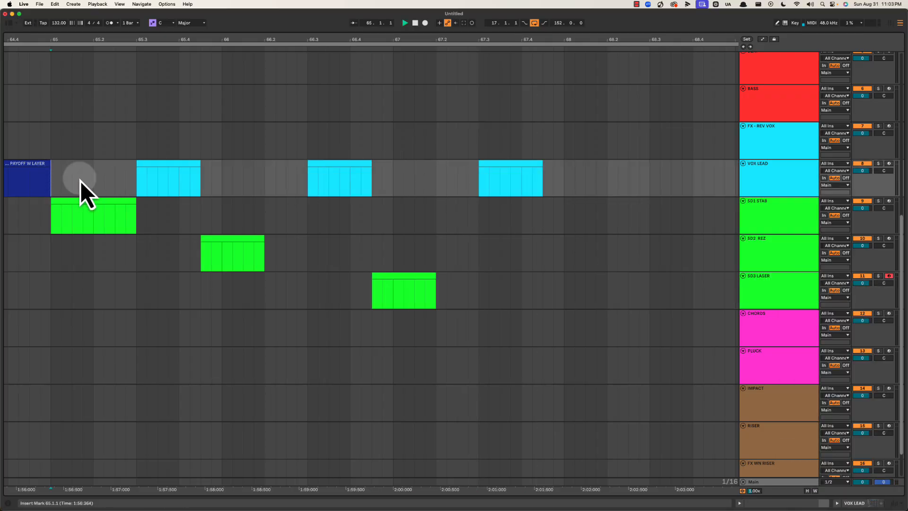
scroll(206, 205, up, 1)
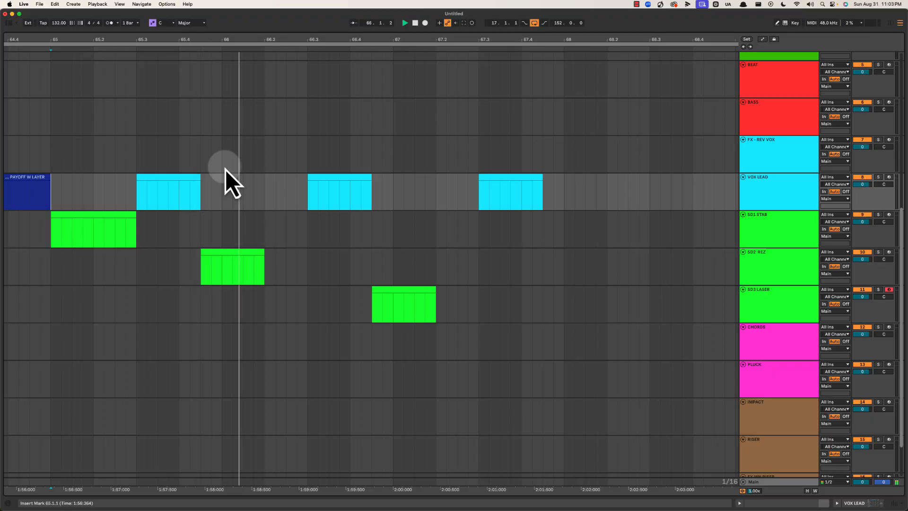
click(226, 170)
scroll(226, 169, up, 2)
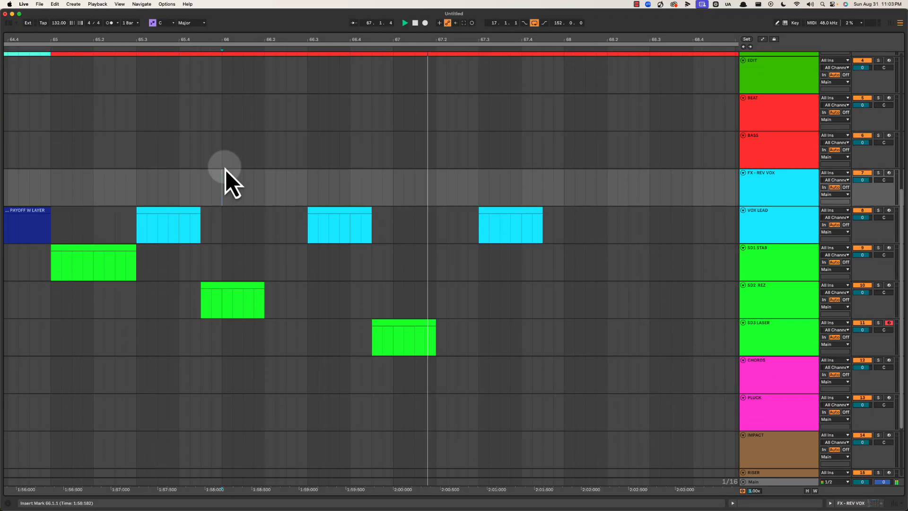
scroll(225, 169, right, 1)
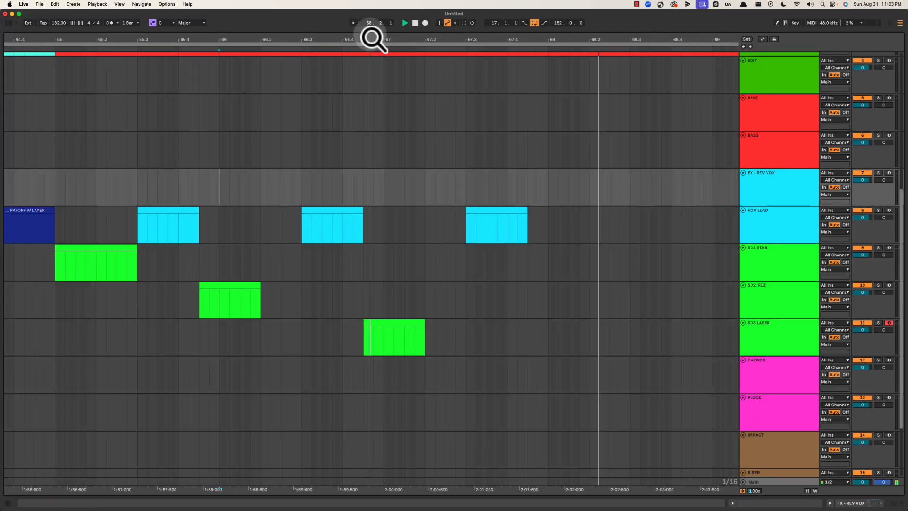
key(space)
Insert a MIDI track below the SD3 LASER track and name it SD4 WUB.
key(minus)
click(784, 339)
key(super+shift+r)
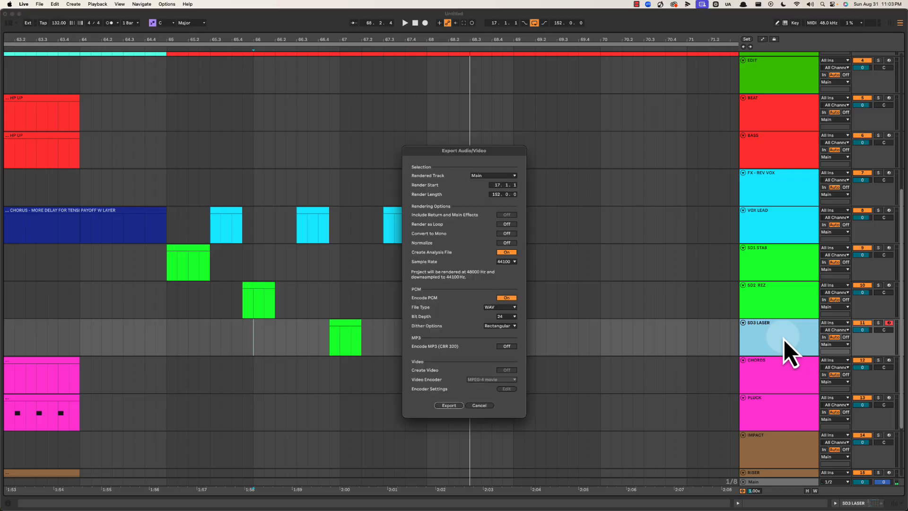
click(483, 403)
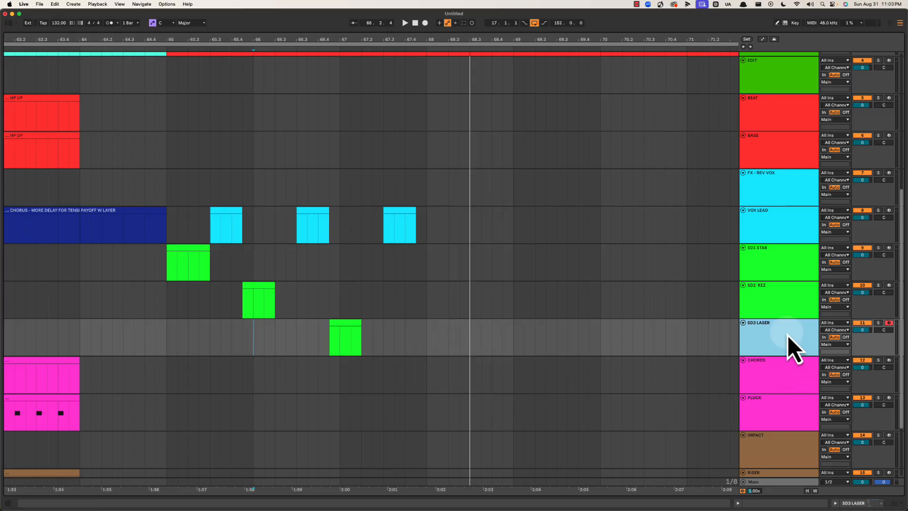
key(super+shift+t)
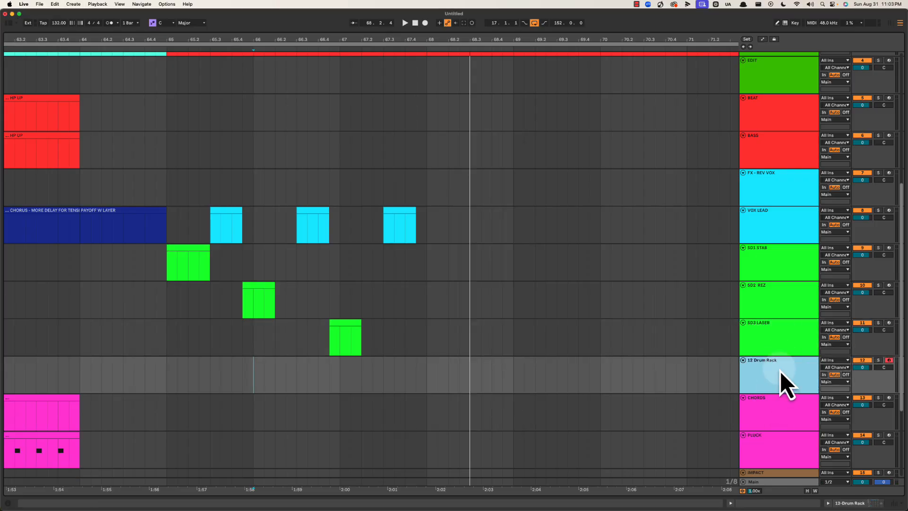
key(super+r)
text(SD4)
key(Return)
text(WUB)
key(Return)
Start playback and colour the SD4 WUB track green like the other sound-design tracks.
key(space)
right_click(780, 371)
click(834, 296)
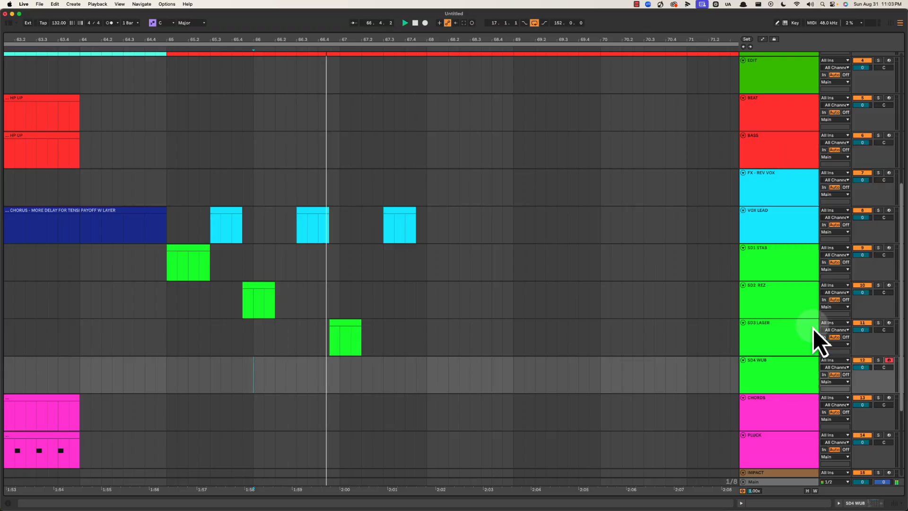
Insert an empty MIDI clip on the SD4 WUB track from 67.4.3 to 68.2.1.
click(772, 376)
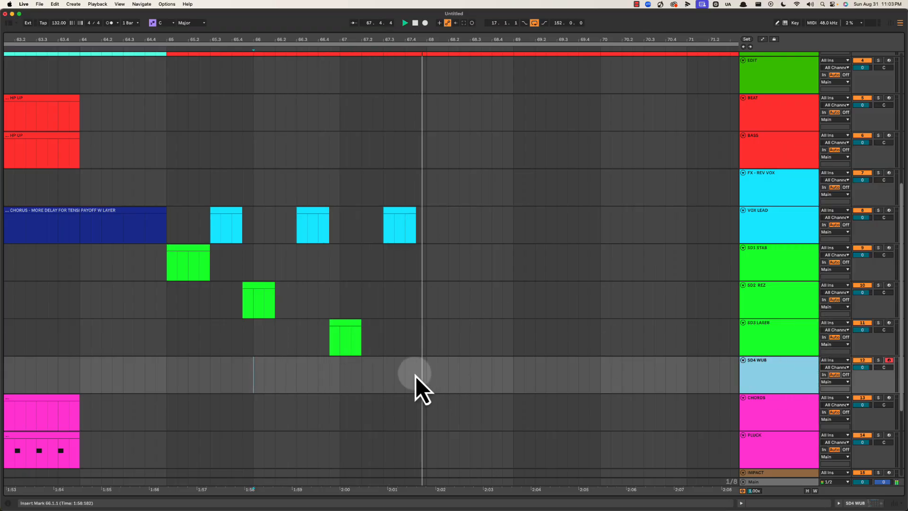
drag(416, 376, 447, 376)
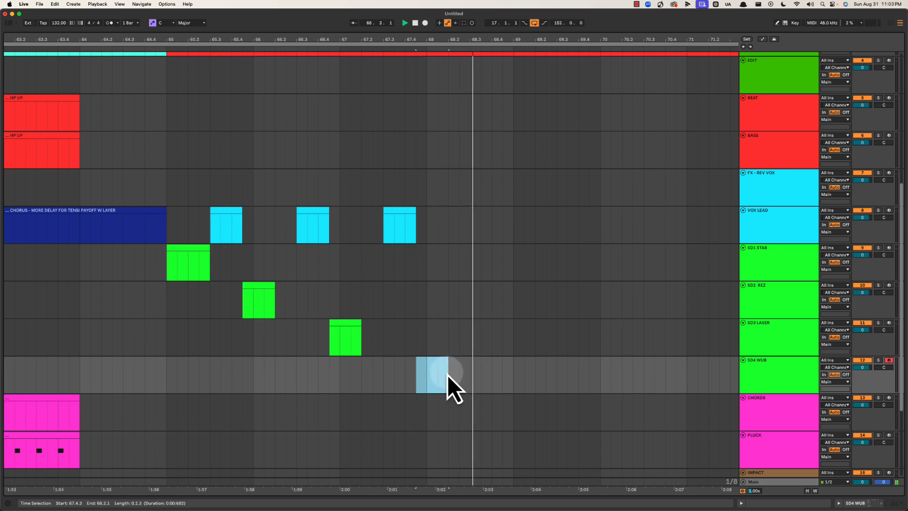
double_click(442, 375)
double_click(442, 375)
Replay the section and insert an empty MIDI clip on the VOX LEAD track from 68.3.1 to 69.1.1.
click(339, 330)
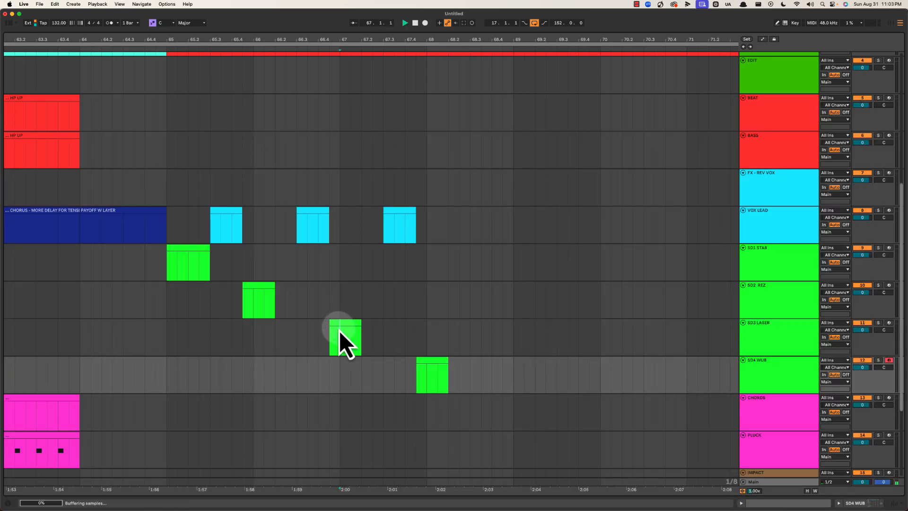
click(266, 285)
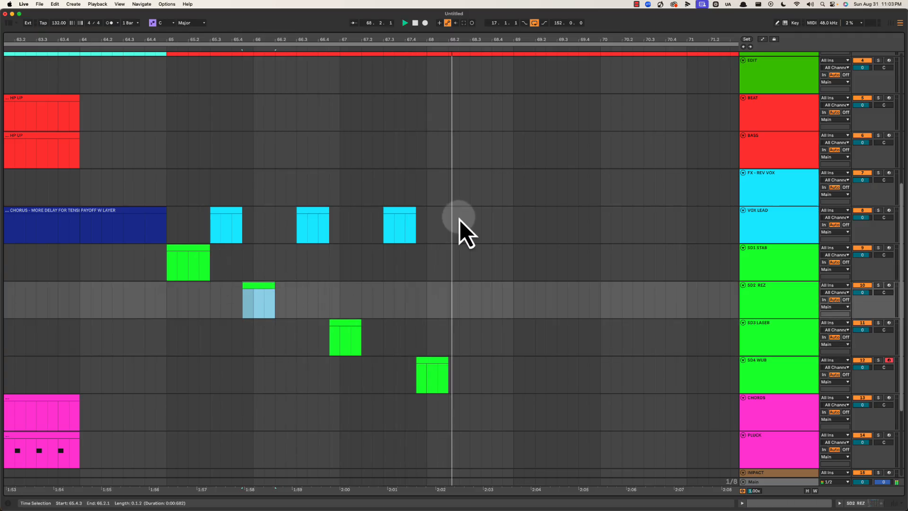
key(space)
drag(471, 223, 514, 224)
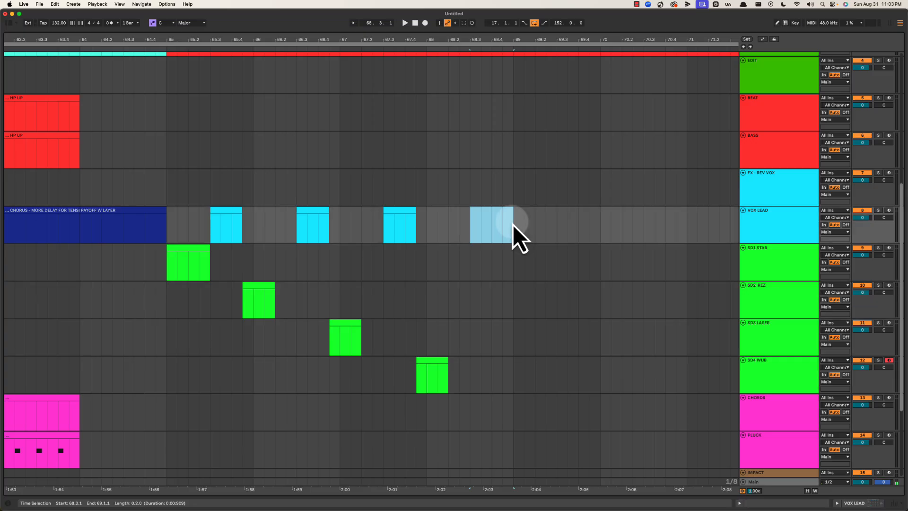
key(super+shift+m)
Rename the VOX LEAD clip at 65.3.1 as HANDS and copy it over the clips at 66.3.1 and 67.3.1.
click(227, 222)
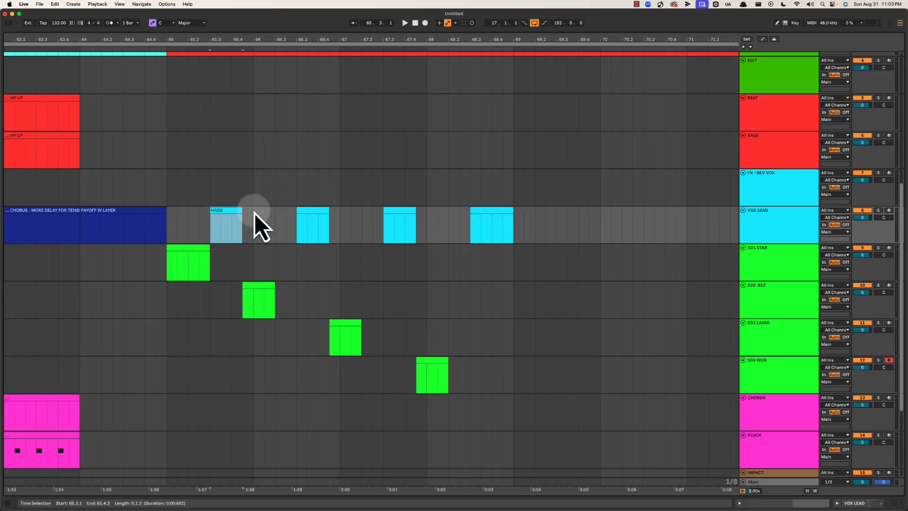
key(super+v)
text(HANDS)
key(Return)
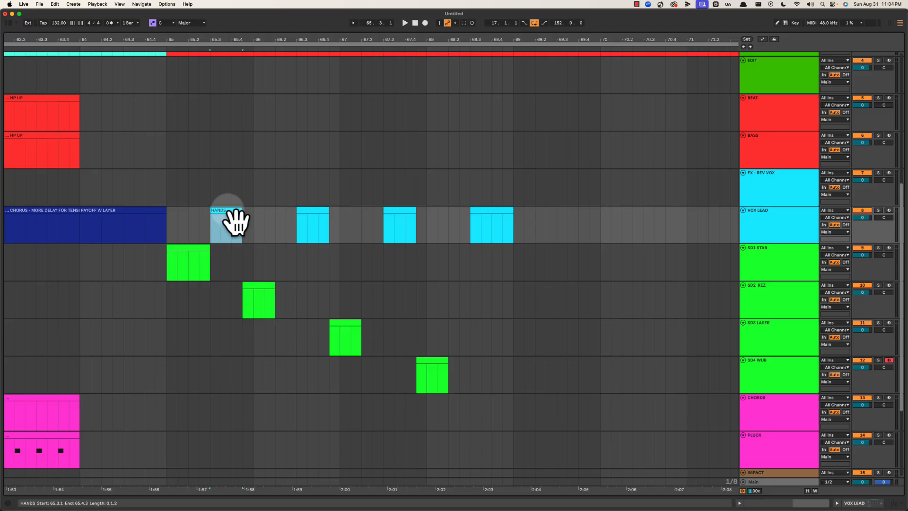
drag(228, 211, 397, 217)
Rename the VOX LEAD clip at 68.3.1 as PALM OF MY HANDS and colour it teal.
drag(491, 223, 485, 217)
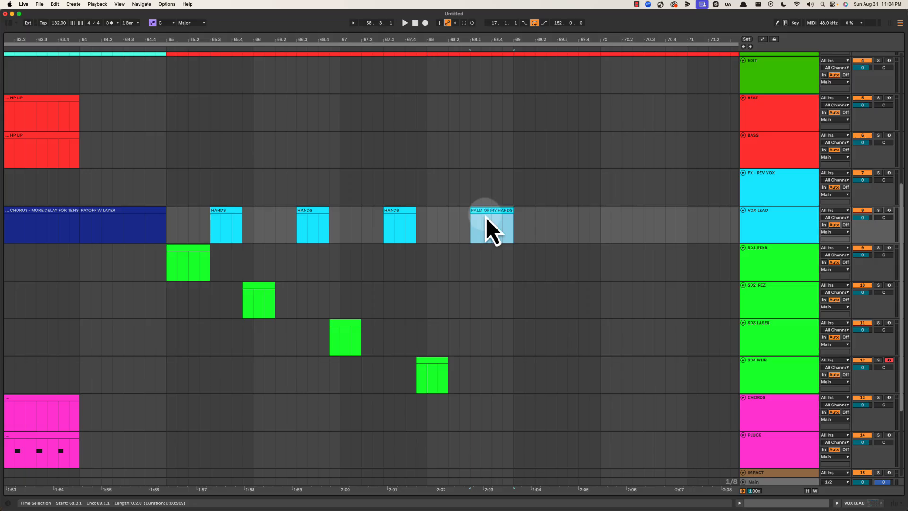
right_click(487, 211)
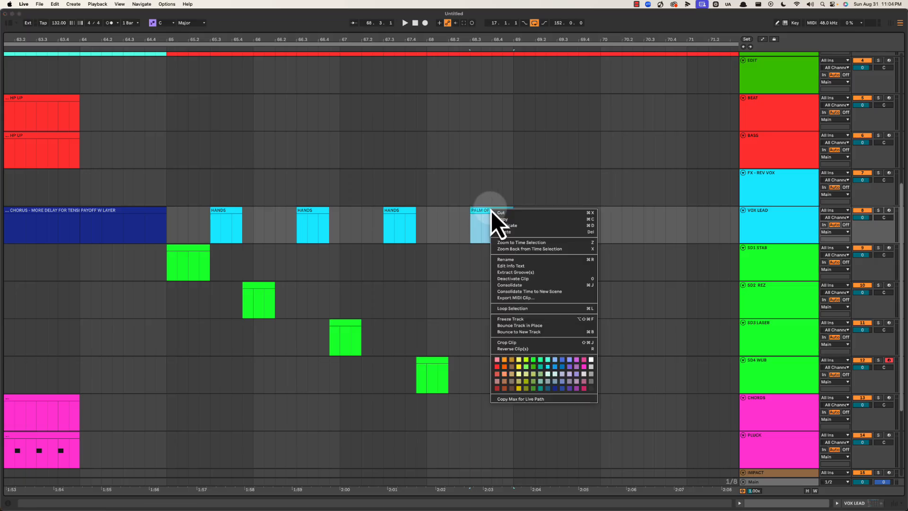
click(542, 367)
click(460, 227)
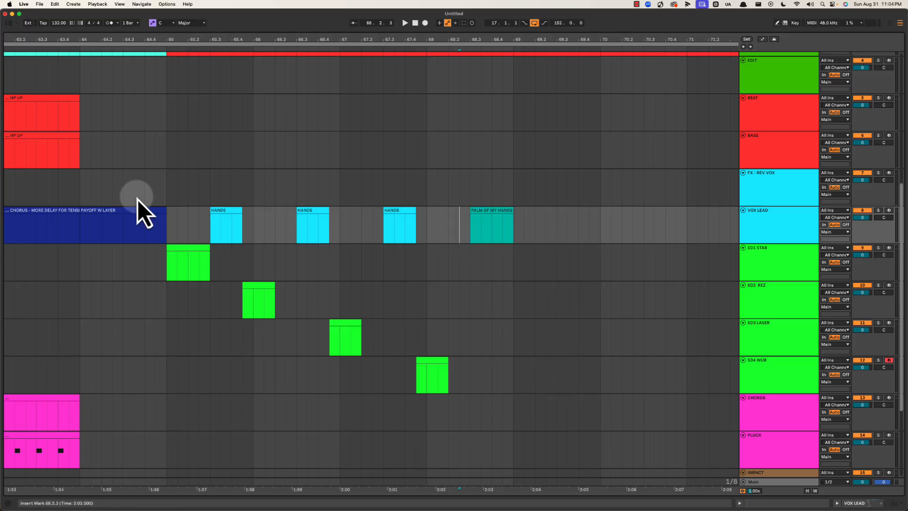
Play from 65.1.1 and check the vocal and sound-design placeholders against the reference song.
click(170, 225)
key(space)
drag(367, 43, 364, 36)
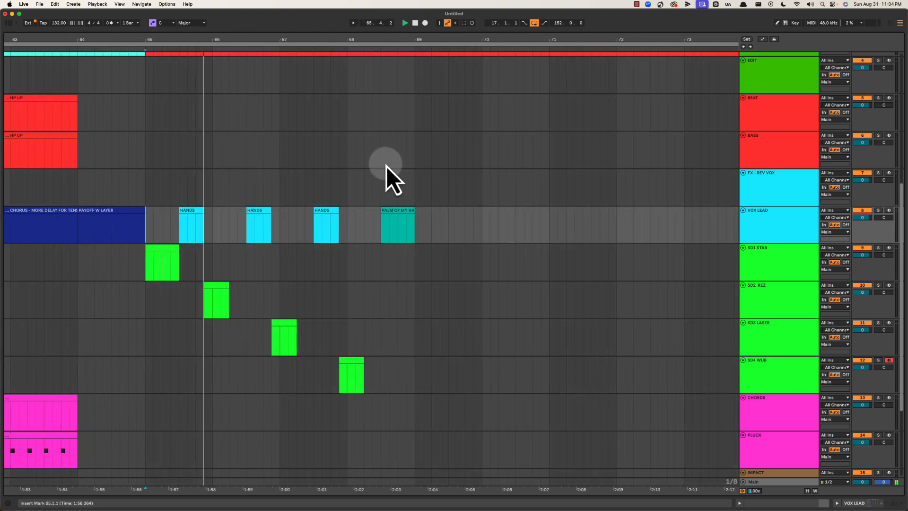
scroll(387, 167, up, 4)
scroll(536, 215, down, 5)
scroll(327, 205, up, 1)
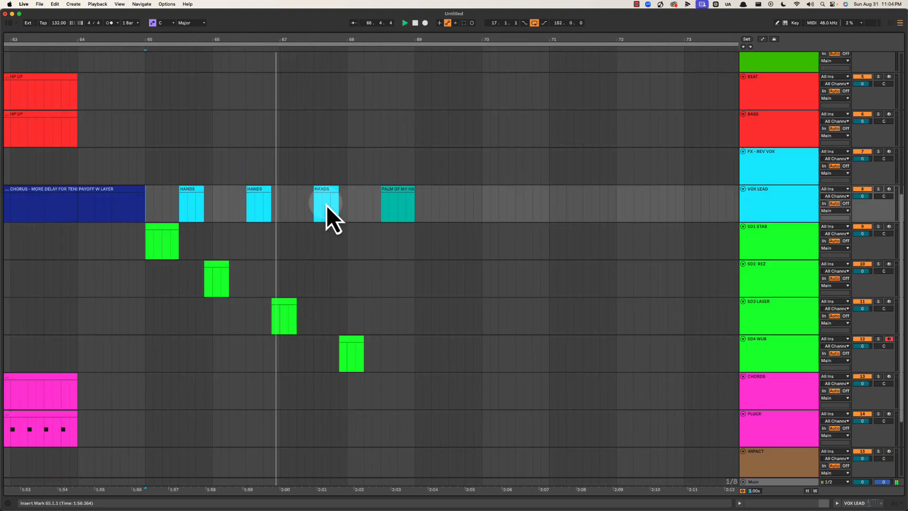
scroll(326, 205, up, 1)
Copy the BEAT and BASS clips of the 16 bars from 33.1.1 to 65.1.1.
drag(211, 42, 213, 26)
scroll(188, 218, up, 5)
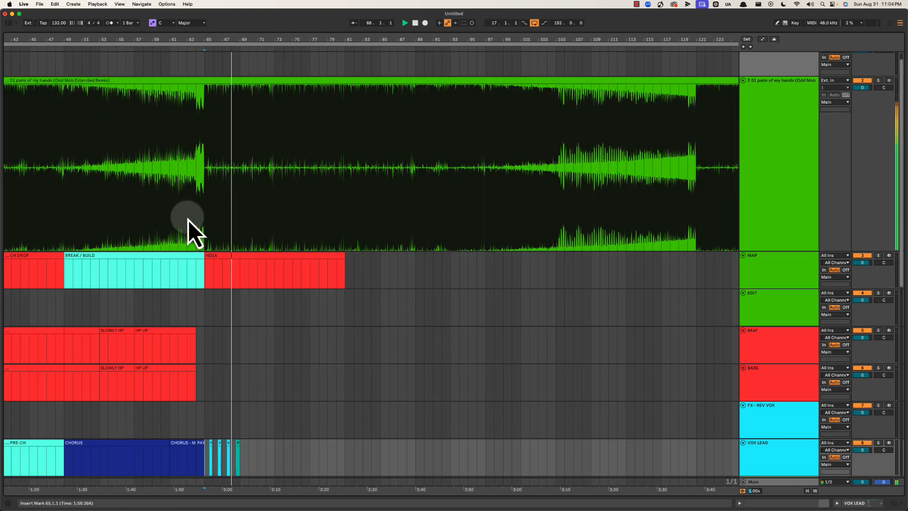
scroll(193, 247, left, 5)
scroll(203, 279, down, 1)
click(166, 336)
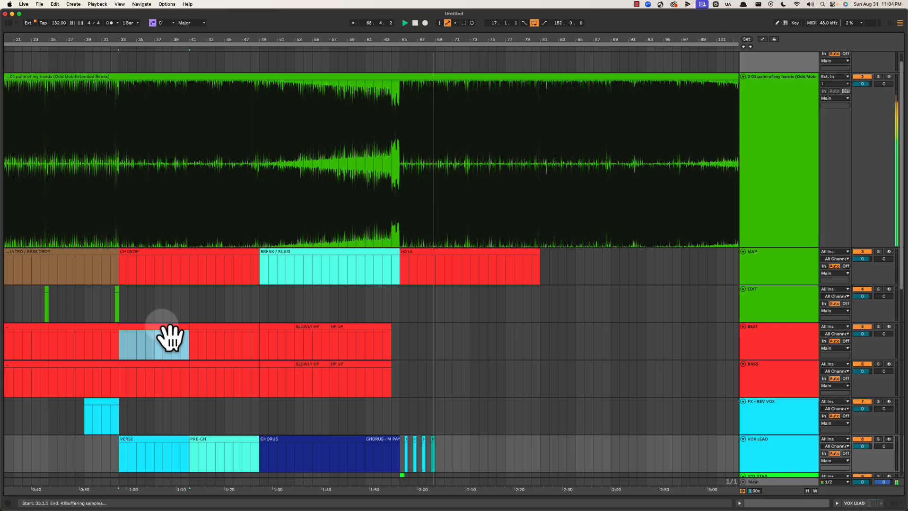
shift+click(221, 363)
drag(222, 335, 470, 326)
Listen through bars 65 to 69 alongside the placeholder clips and replay from the SD1 STAB clip at 65.1.1.
scroll(470, 326, down, 10)
drag(429, 43, 432, 45)
scroll(441, 196, up, 5)
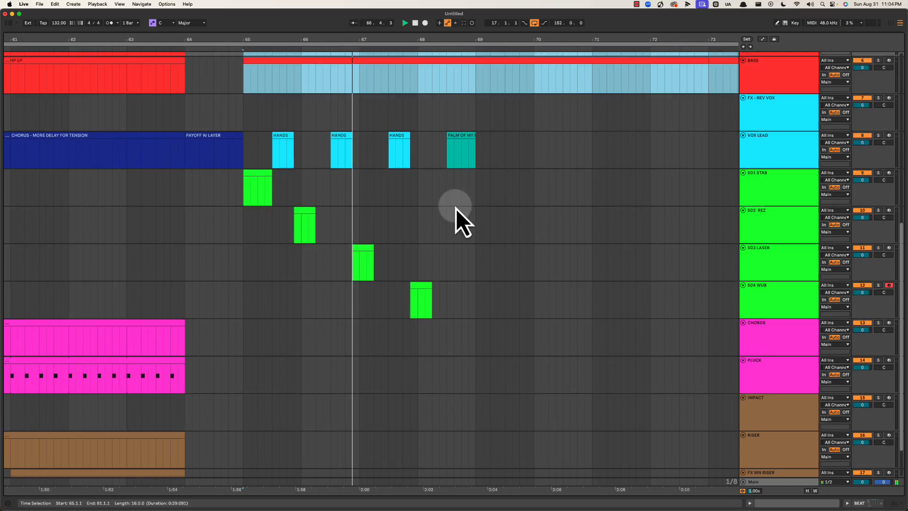
click(481, 224)
scroll(428, 223, right, 3)
scroll(428, 224, up, 3)
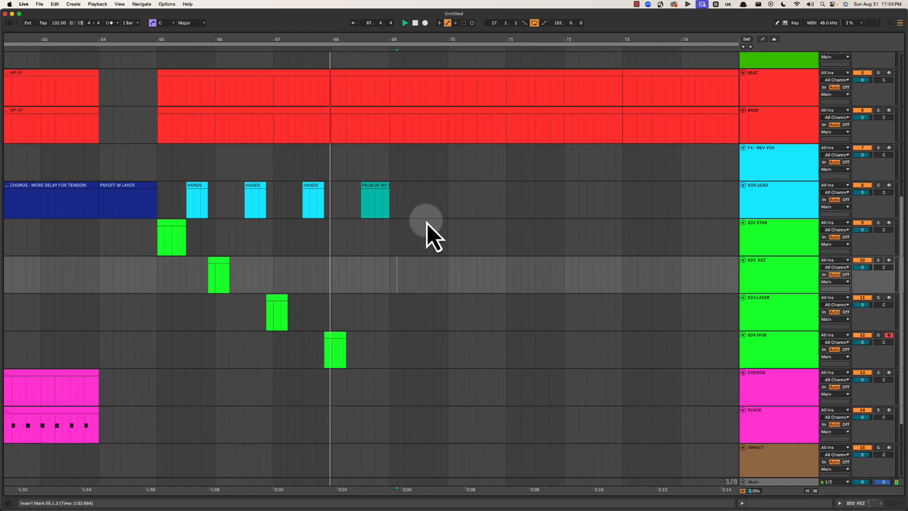
scroll(427, 223, up, 1)
scroll(428, 223, right, 2)
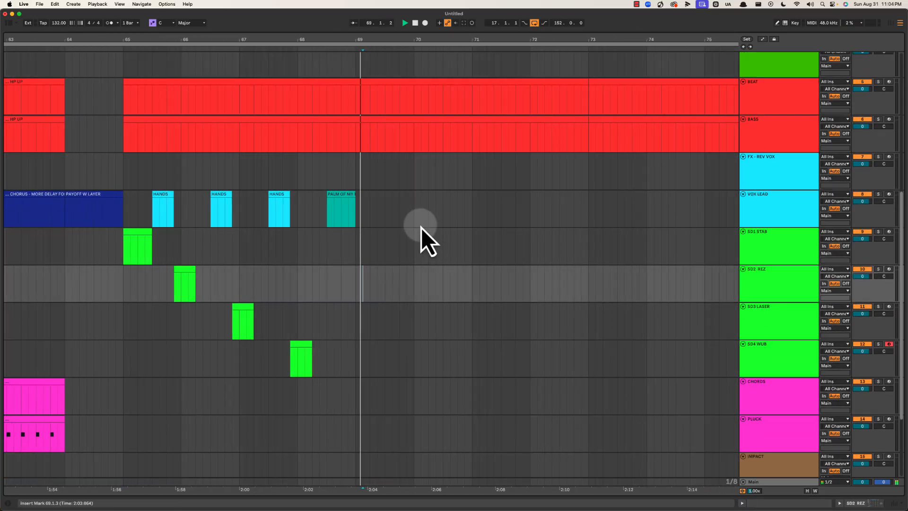
click(142, 235)
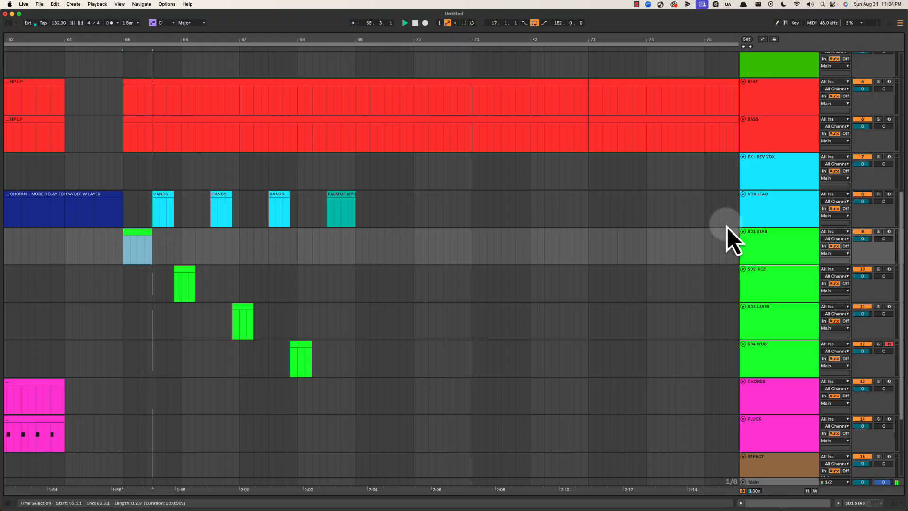
key(space)
Insert a MIDI track below the SD4 WUB track and name it SD5 FM STAB.
click(766, 247)
click(774, 347)
key(super+shift+t)
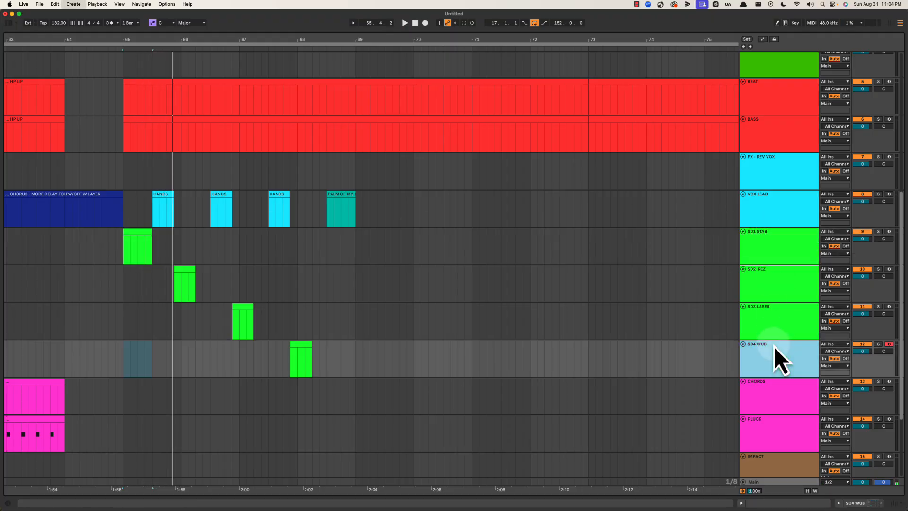
key(super+r)
text(S)
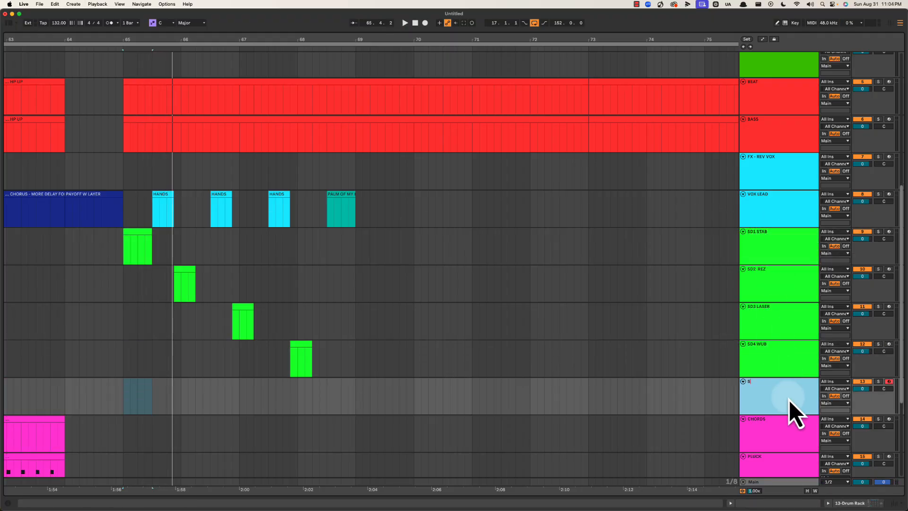
text(D5 FM STAB)
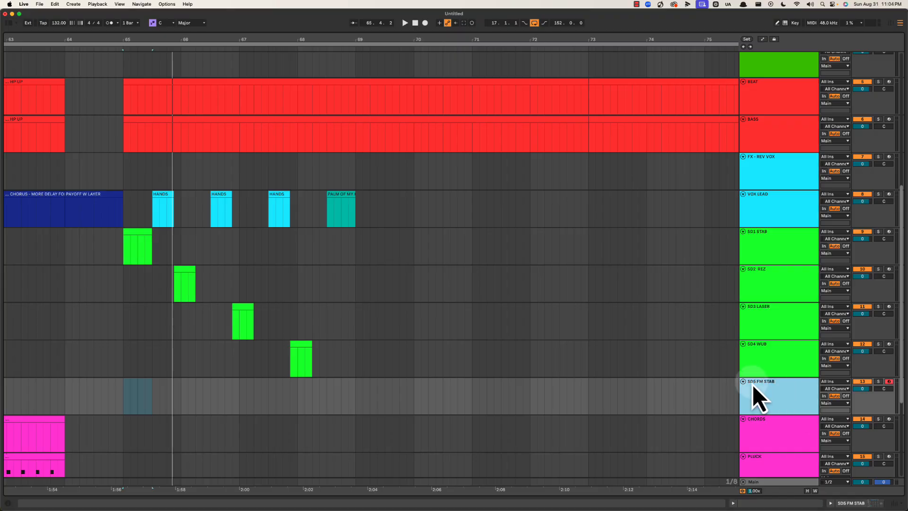
Audition the reference from 69.1.1 and 65.1.1, marking the range 69.1.1 to 69.3.1 on the SD5 FM STAB track.
click(355, 398)
key(space)
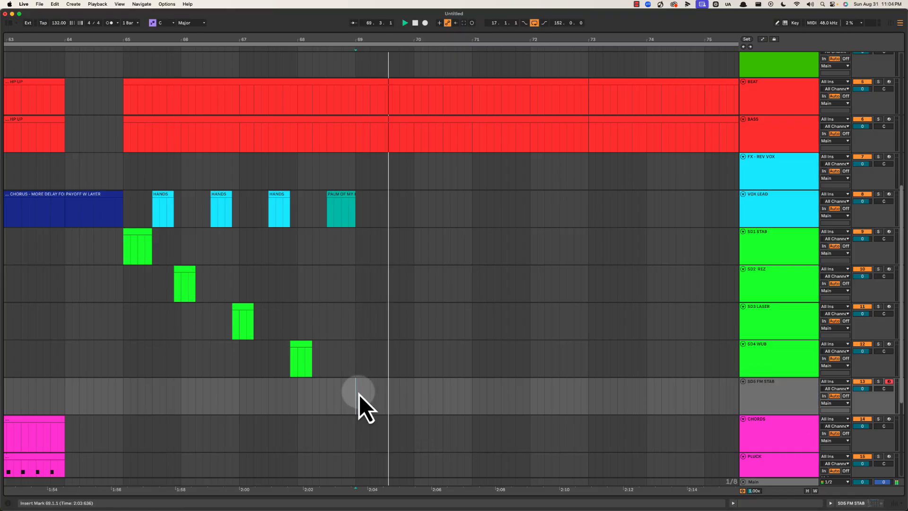
drag(358, 393, 383, 391)
key(space)
key(space)
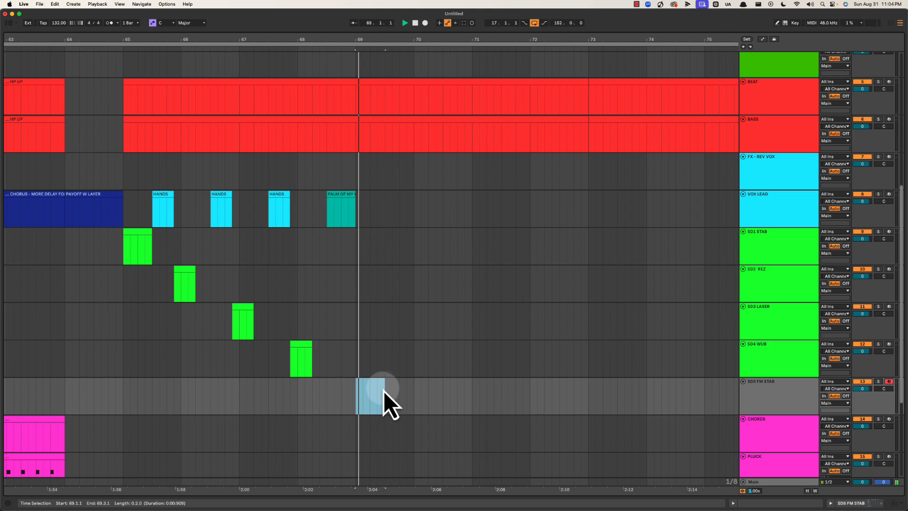
click(123, 395)
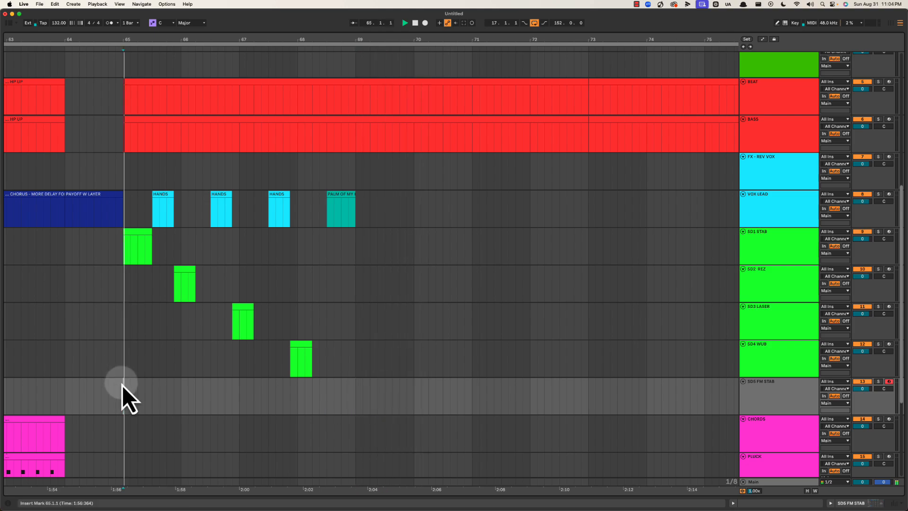
click(355, 393)
Insert a MIDI track below SD5 FM STAB, name it SD5 FM STAB CHOKE and audition the reference from 69.1.1.
click(772, 396)
key(super+shift+t)
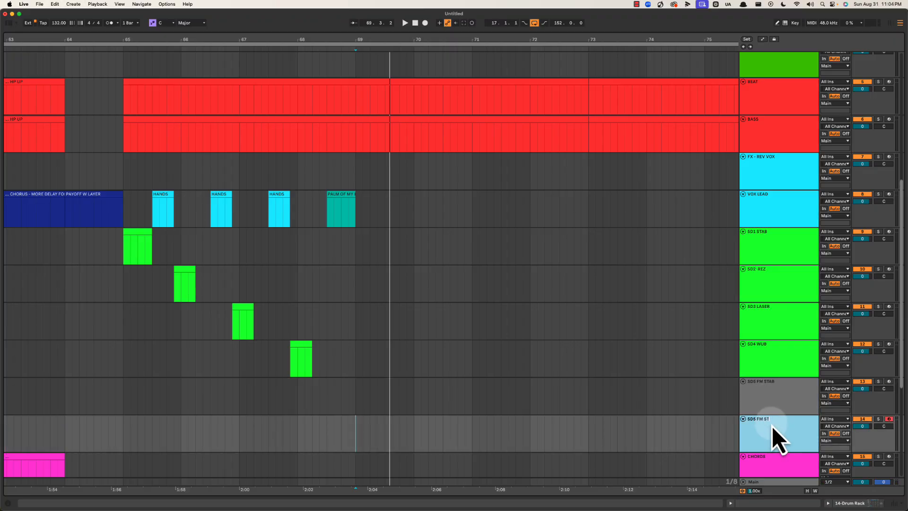
text(CHOKE)
click(356, 432)
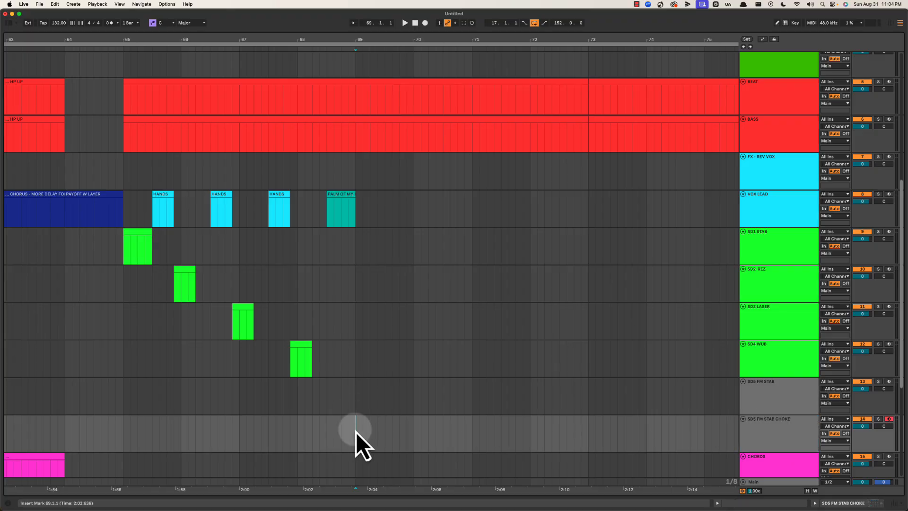
key(space)
Color the SD5 FM STAB and SD5 FM STAB CHOKE tracks bright green like the other sound-design tracks.
click(784, 425)
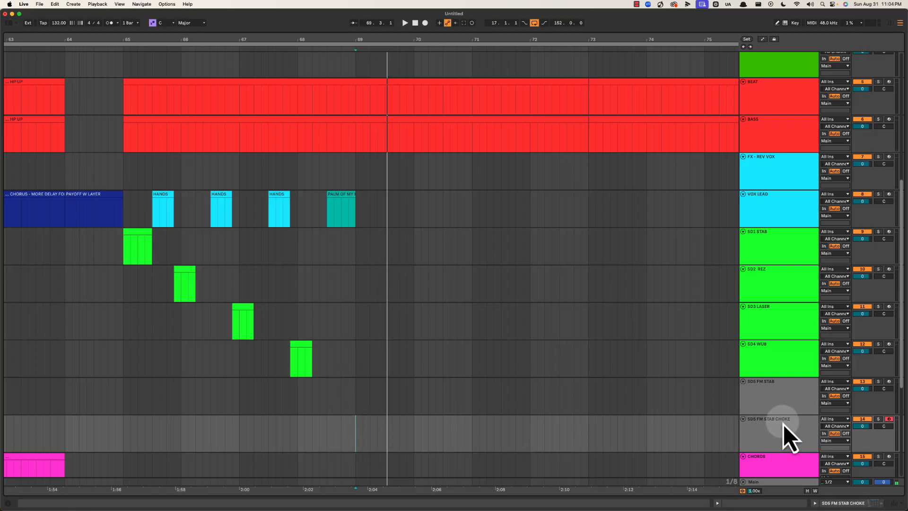
shift+click(775, 401)
right_click(775, 401)
click(819, 347)
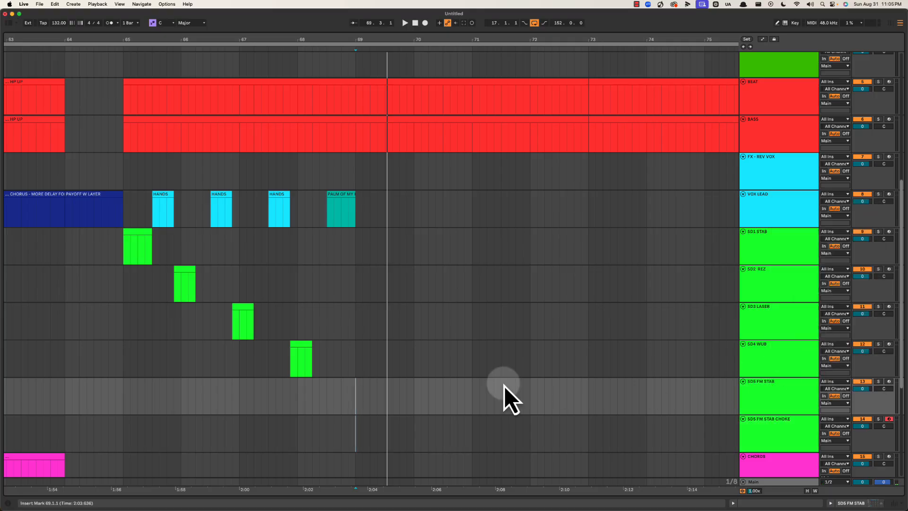
Audition the reference from 69.1.1 and create a placeholder clip from 69.1.1 to 69.2.3 on the SD5 FM STAB track.
click(356, 397)
key(space)
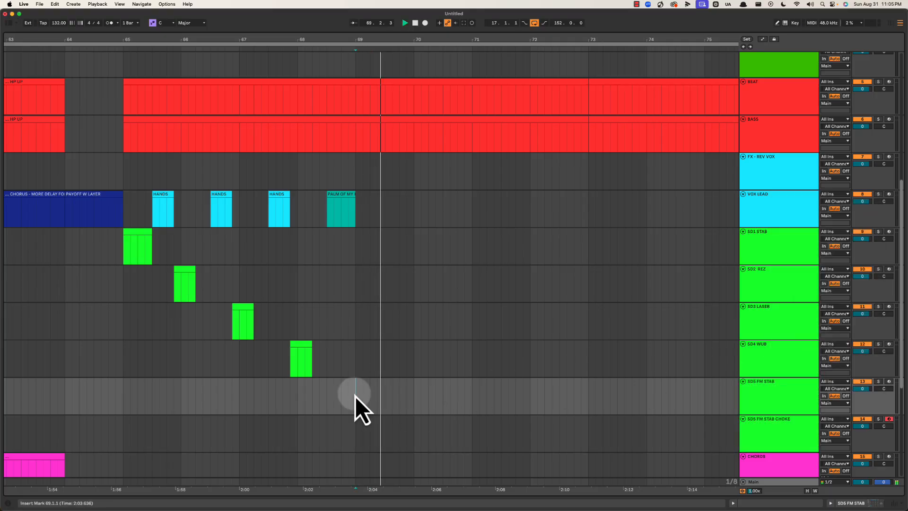
key(space)
key(space)
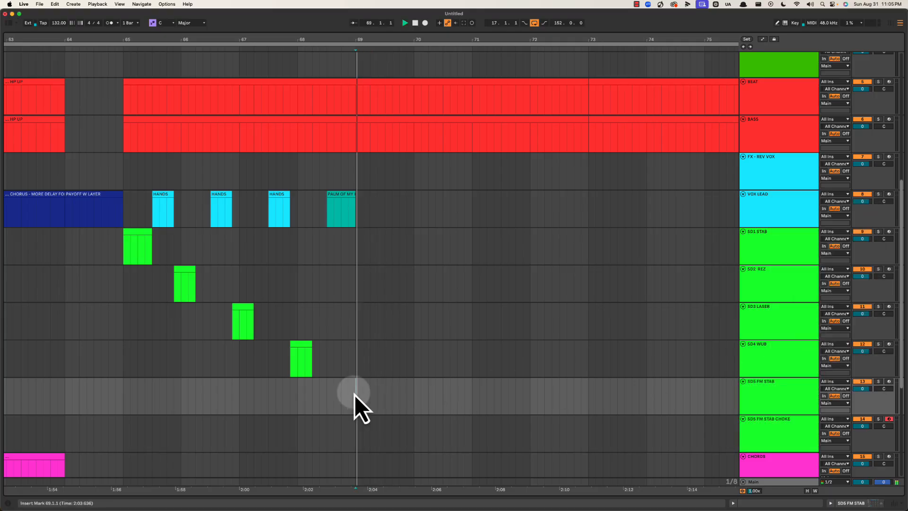
drag(355, 396, 377, 394)
key(space)
key(super+shift+m)
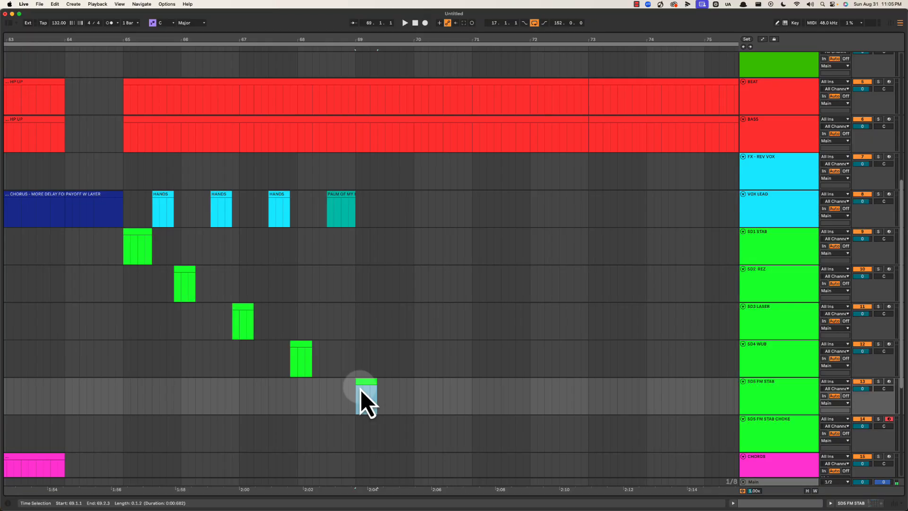
Create a placeholder clip from 69.2.1 to 69.2.3 on the SD5 FM STAB CHOKE track and play it back.
scroll(547, 385, down, 3)
click(352, 334)
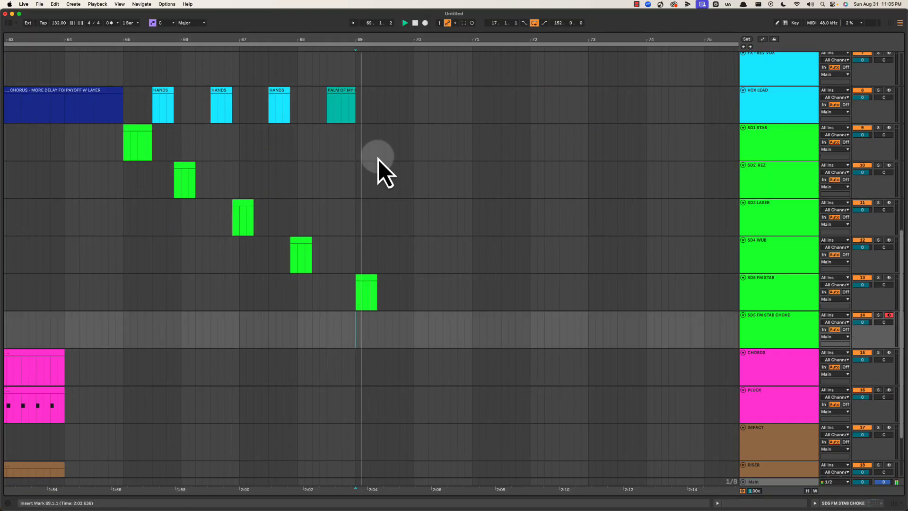
mouse_move(370, 329)
mouse_down()
mouse_move(376, 339)
mouse_move(378, 319)
mouse_up()
key(super+shift+m)
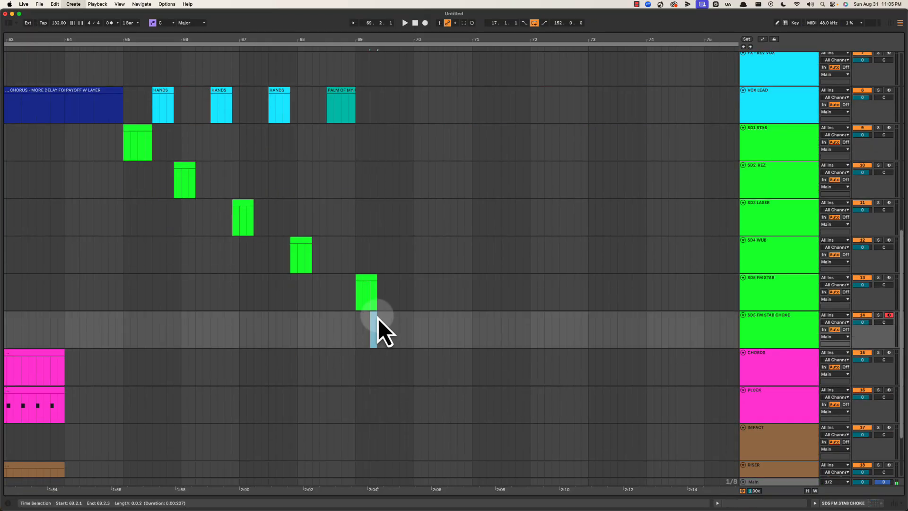
key(space)
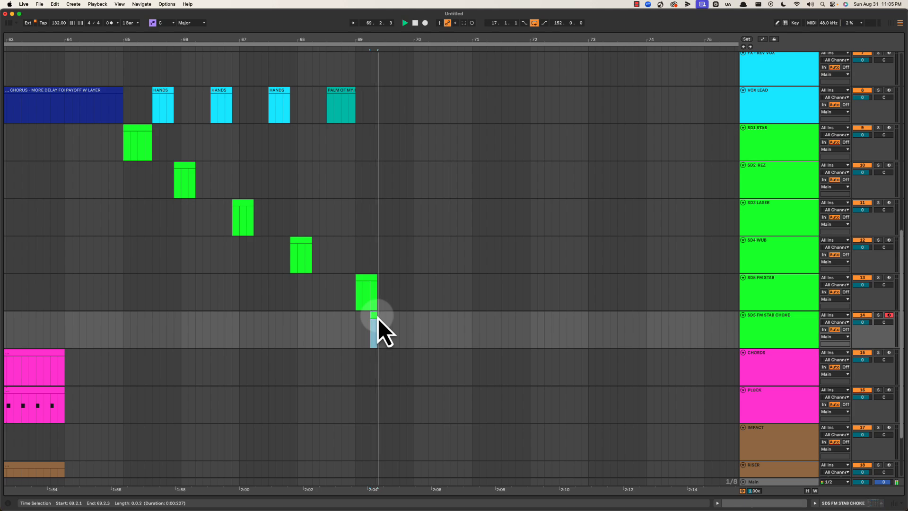
Shorten the SD1 STAB clip at 65.1.1 to end at 65.2.3 and listen through bars 65 to 69.
scroll(352, 313, up, 1)
click(133, 162)
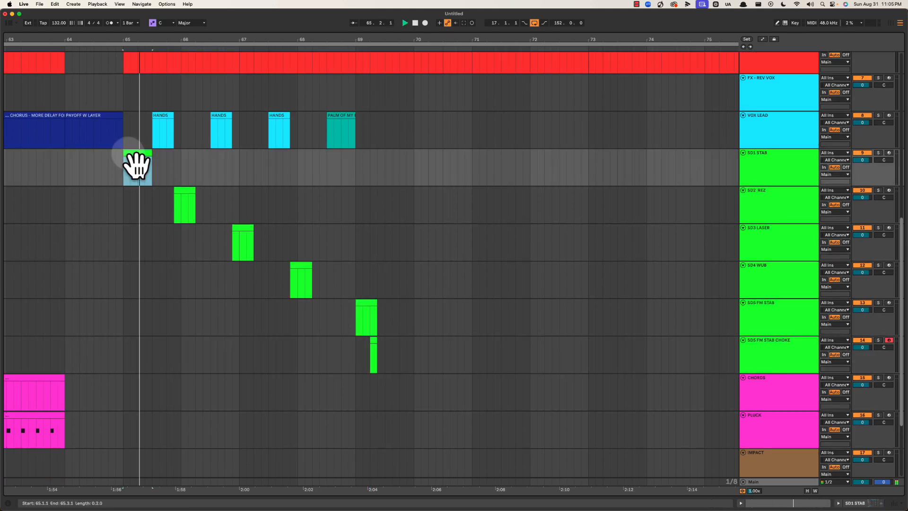
mouse_move(145, 153)
mouse_down()
mouse_move(136, 153)
mouse_move(145, 153)
mouse_up()
scroll(183, 170, left, 1)
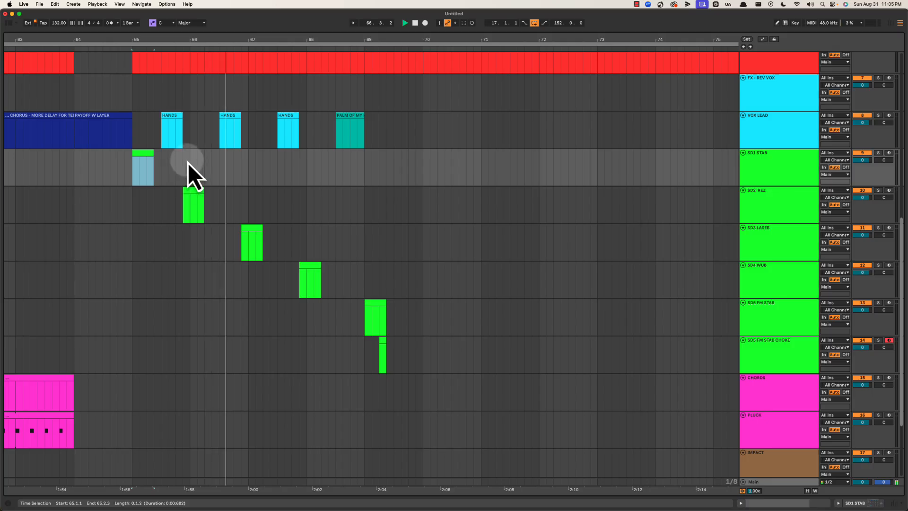
scroll(293, 216, up, 1)
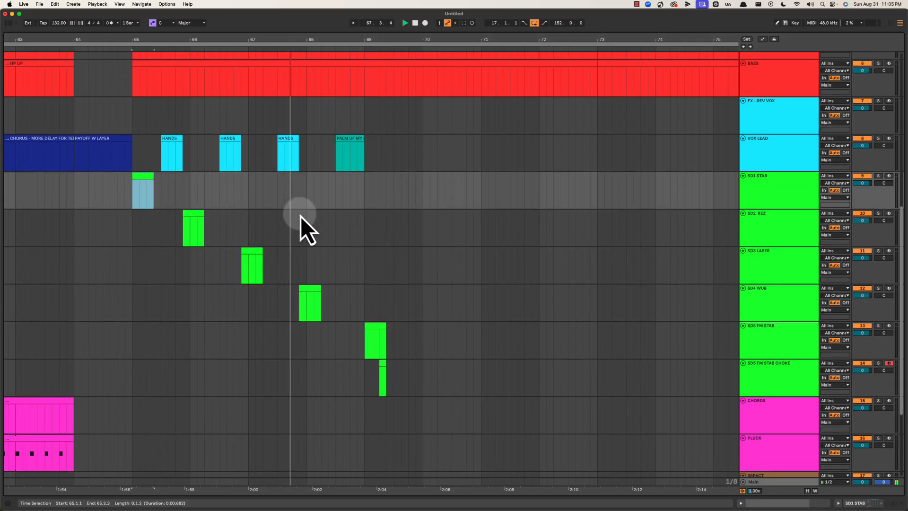
click(307, 192)
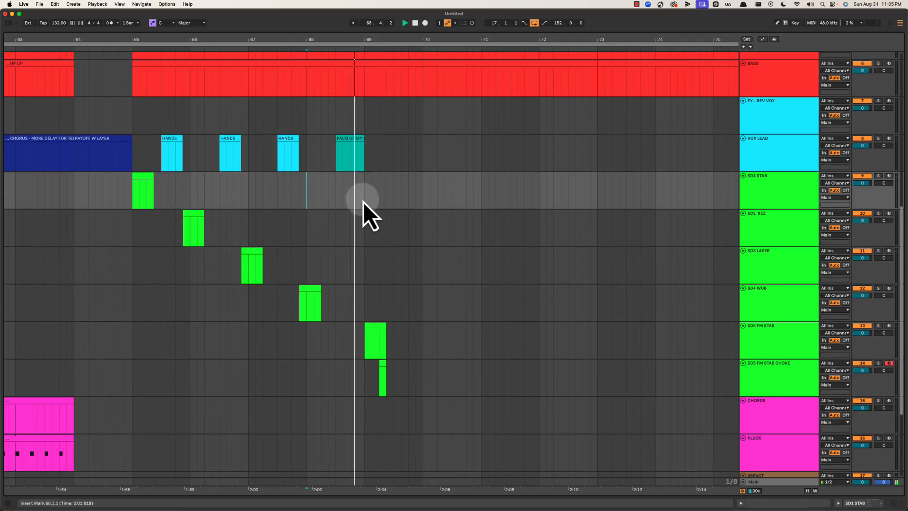
scroll(370, 211, right, 1)
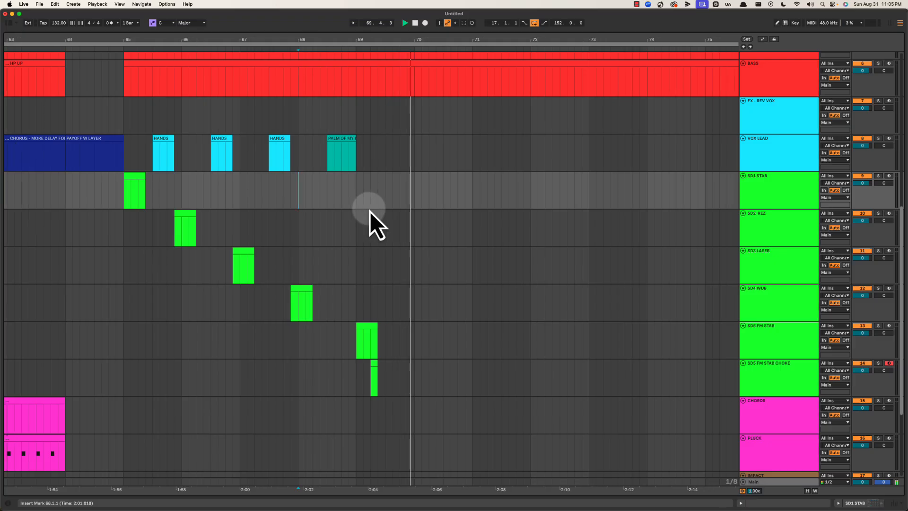
key(space)
Duplicate the VOX LEAD section from 65.1.1 to 69.1.1 directly after itself and check playback from 69.1.1.
click(163, 140)
drag(132, 145, 353, 157)
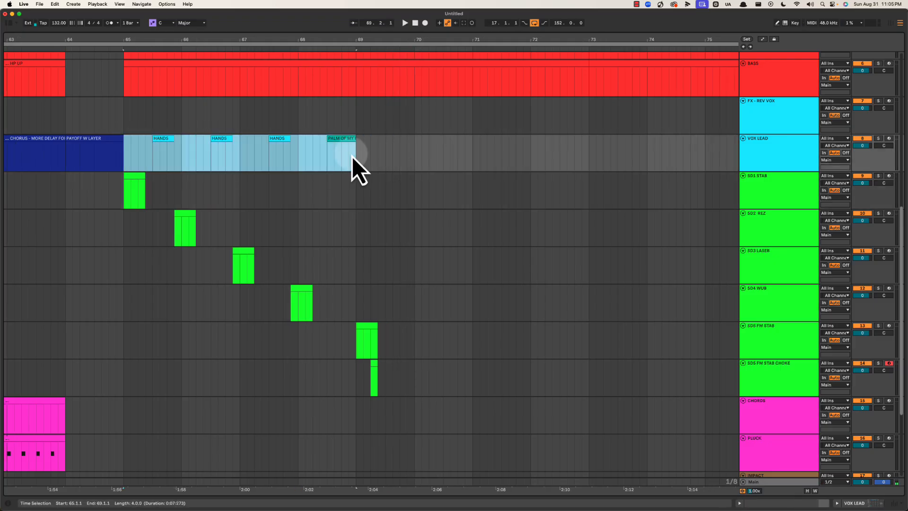
key(ctrl+d)
click(358, 153)
key(space)
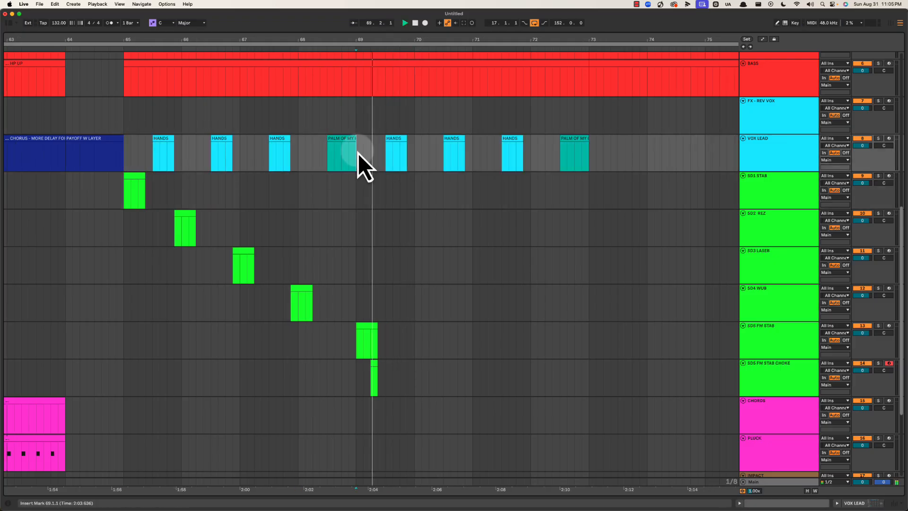
key(space)
Copy the SD2 REZ clip from 65.4.3 to 69.4.3 and audition both positions.
click(185, 221)
drag(188, 227, 415, 225)
click(186, 224)
key(space)
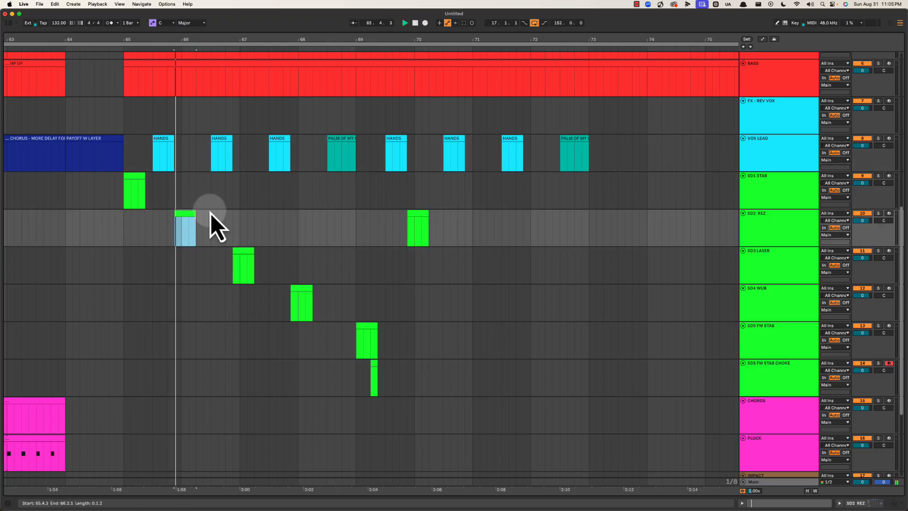
click(419, 226)
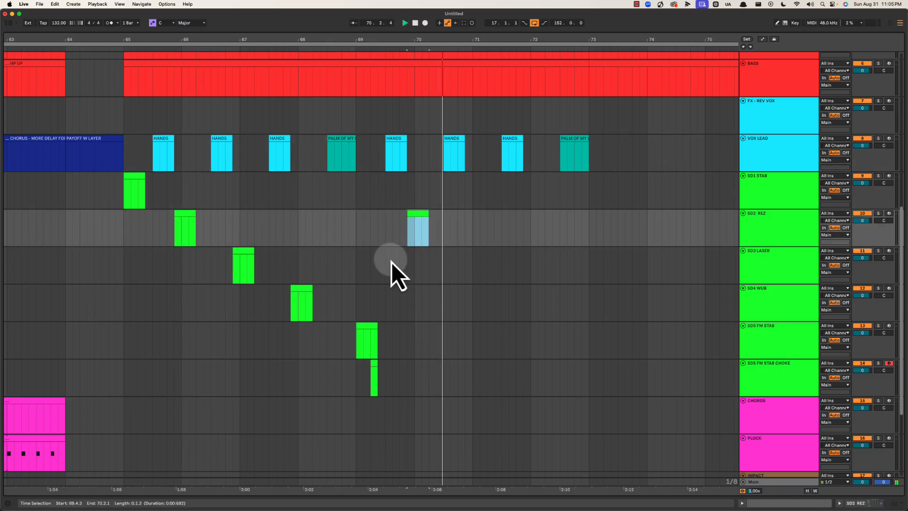
Compare the reference around the two SD2 REZ clips by playing from 69.1.1, 65.2.3 and 69.3.3.
click(342, 221)
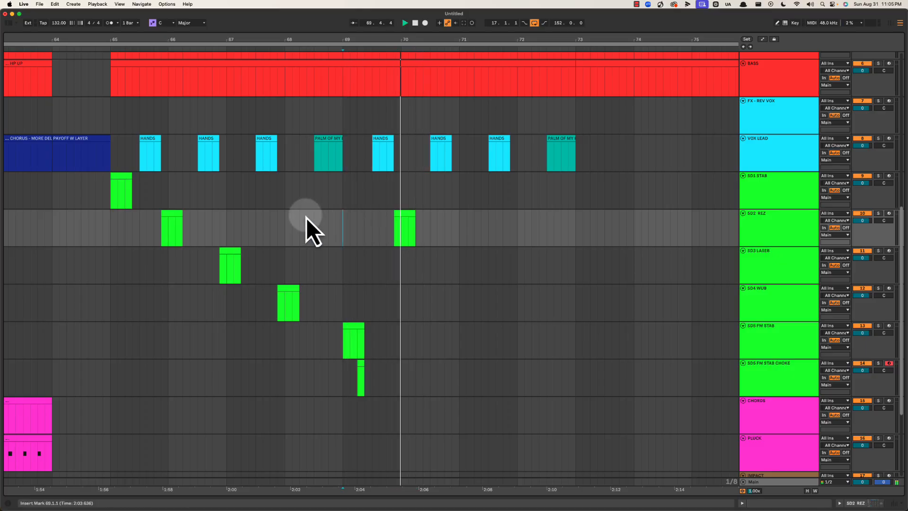
click(134, 222)
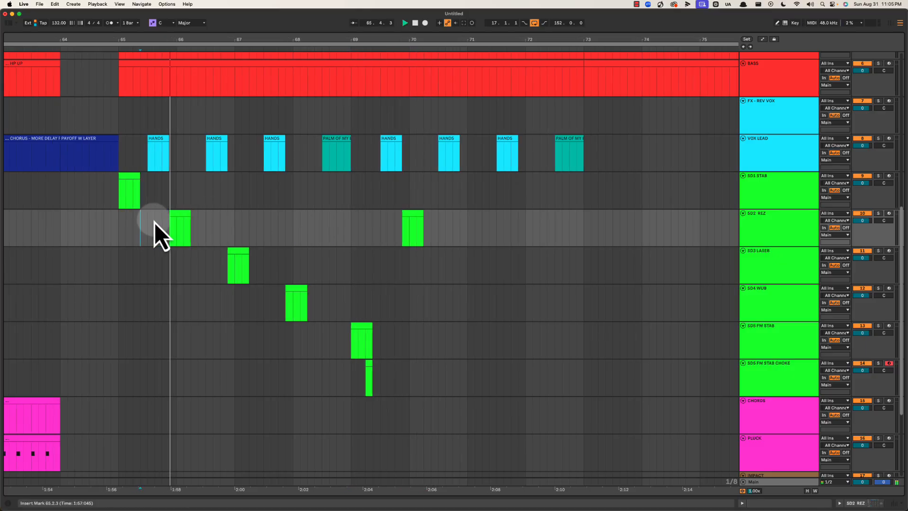
key(space)
key(space)
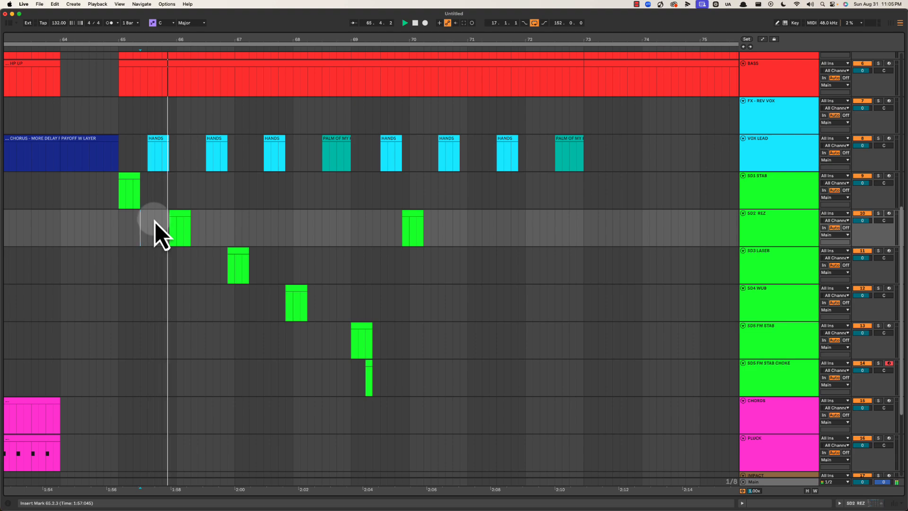
click(387, 214)
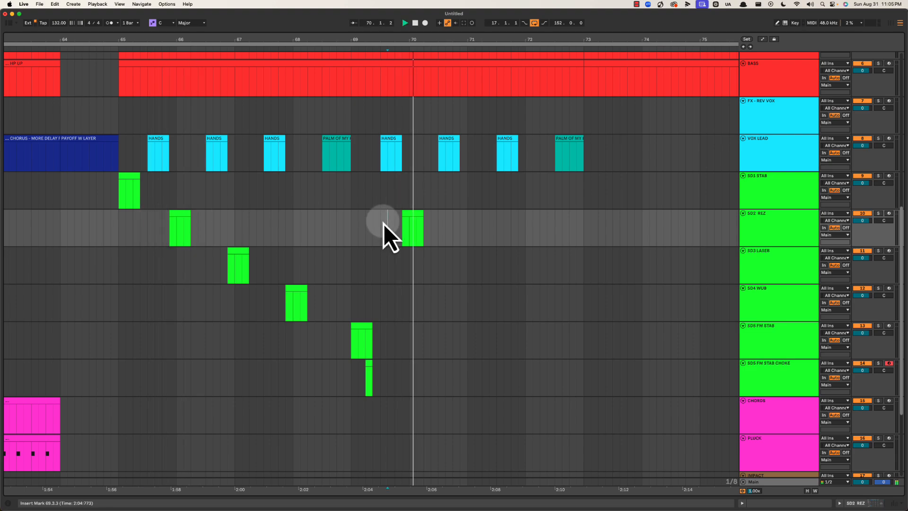
Insert a MIDI track below SD2 REZ, name it FX REV and color it bright green.
click(777, 231)
key(super+shift+t)
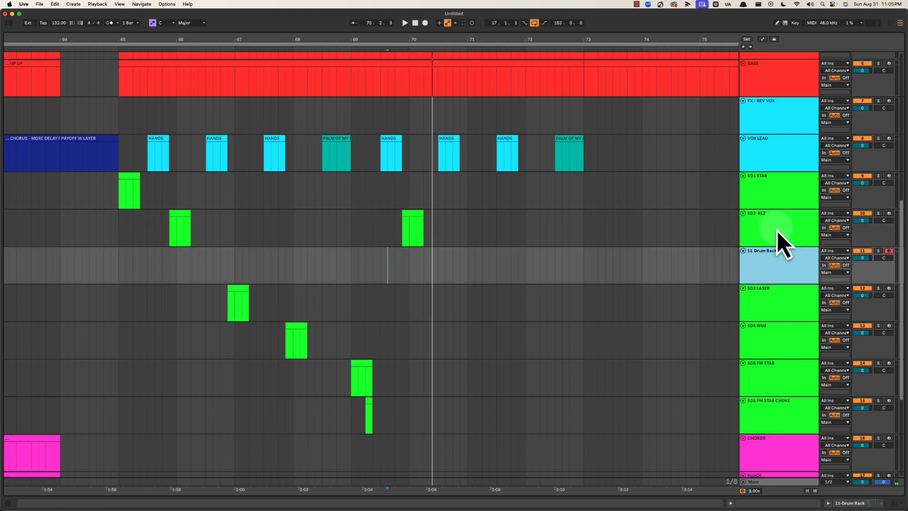
key(super+r)
text(R)
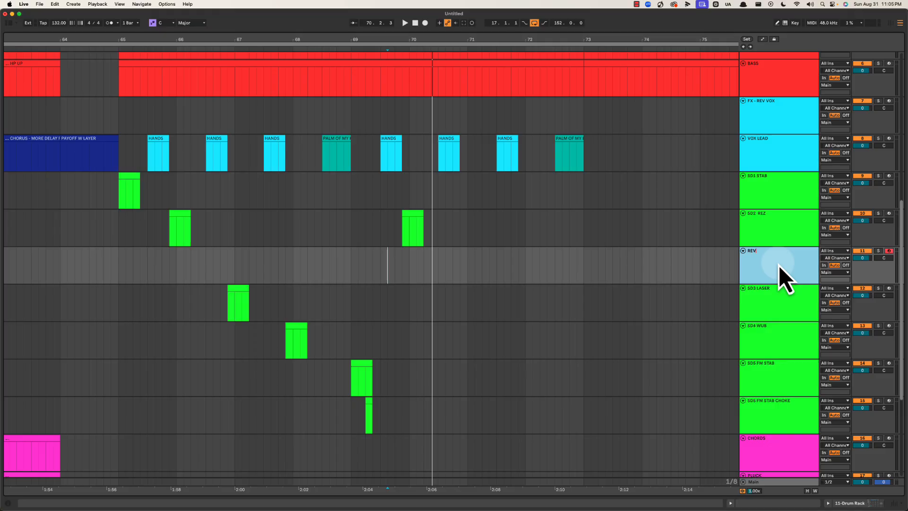
text(X REV)
key(Return)
right_click(779, 266)
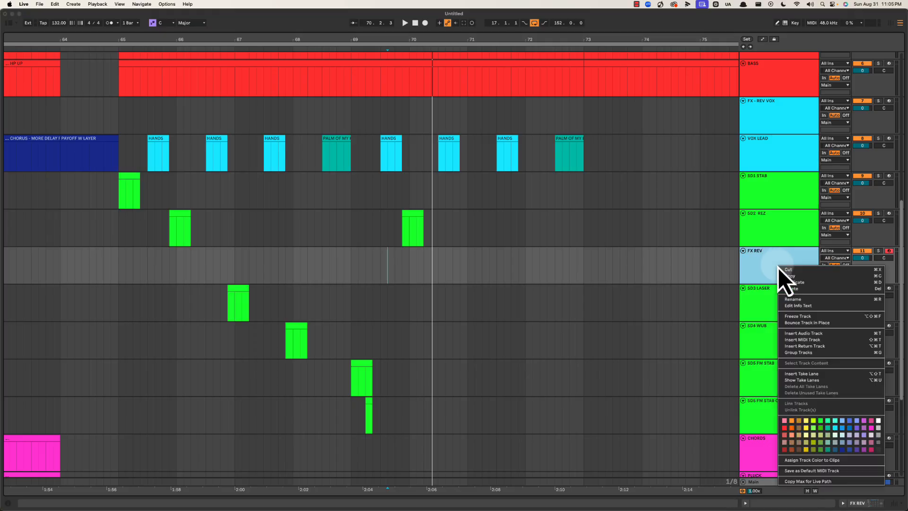
click(820, 424)
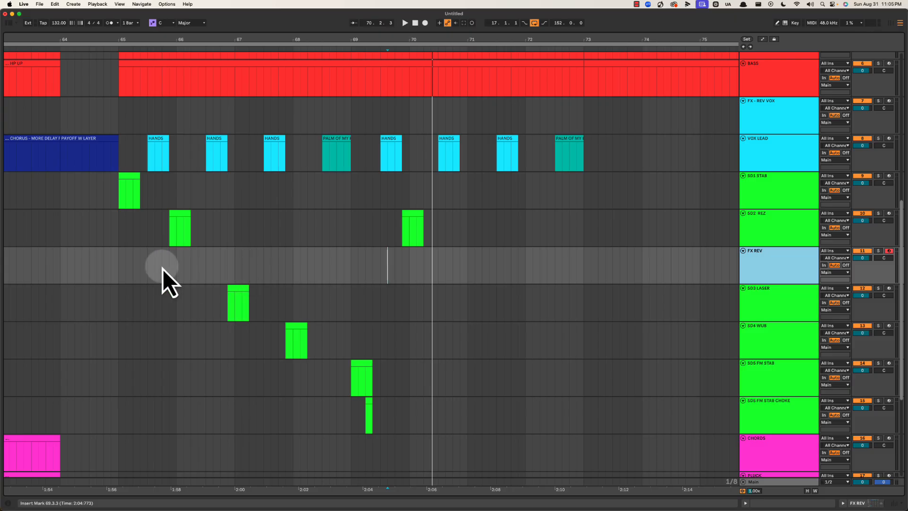
Place eighth-note placeholder clips on the FX REV track at 65.4.3 and 69.4.3, and play from 69.3.3.
drag(162, 269, 406, 263)
key(super+shift+m)
key(super+alt+l)
key(space)
click(387, 266)
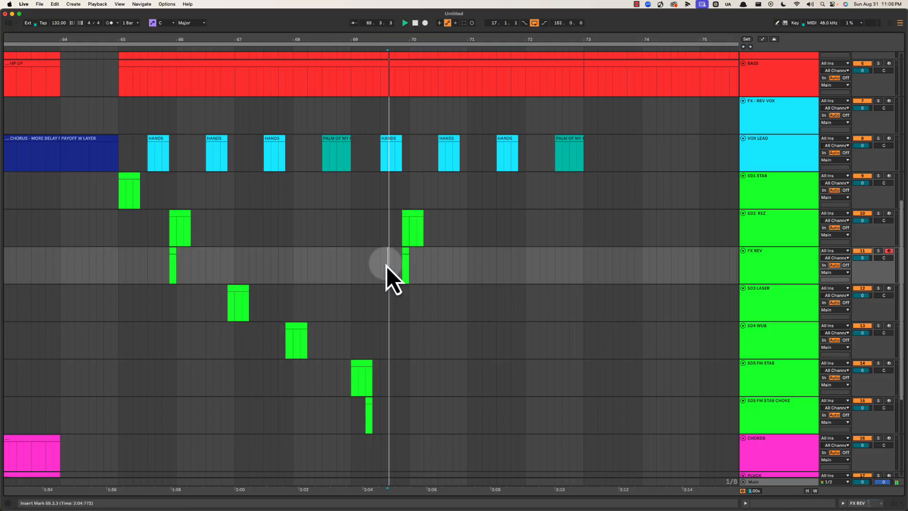
Audition the reference before bars 69 and 68, and copy the first FX REV clip to 67.4.3.
click(346, 262)
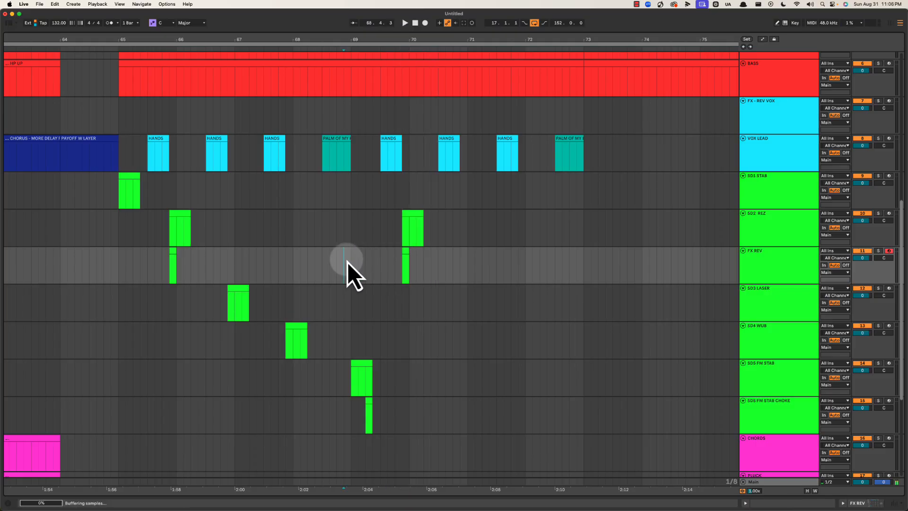
click(282, 257)
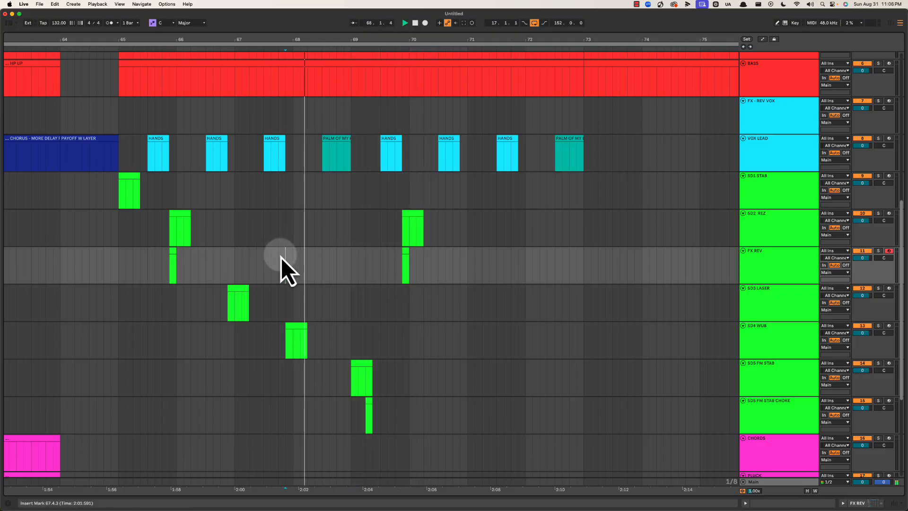
key(space)
alt+drag(171, 261, 289, 261)
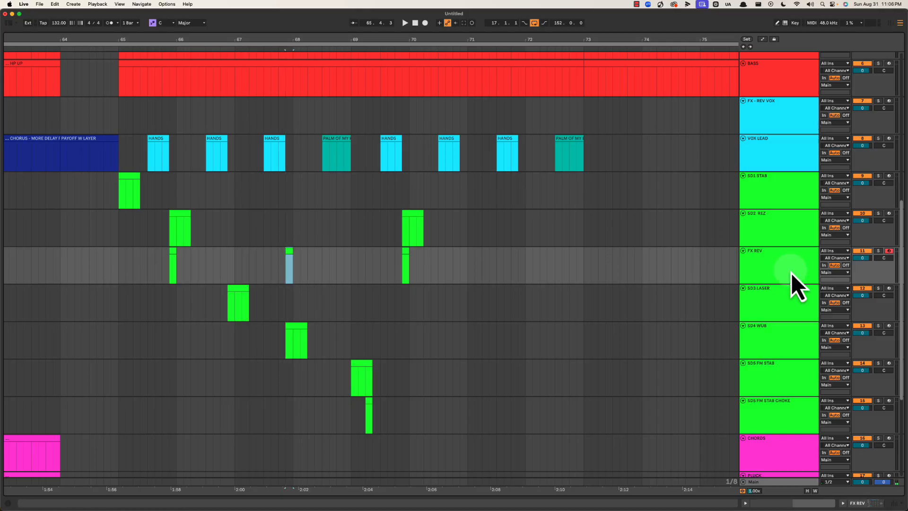
Move the FX REV track above SD1 STAB and copy its 67.4.3 clip to 71.4.3.
drag(791, 274, 781, 193)
click(392, 196)
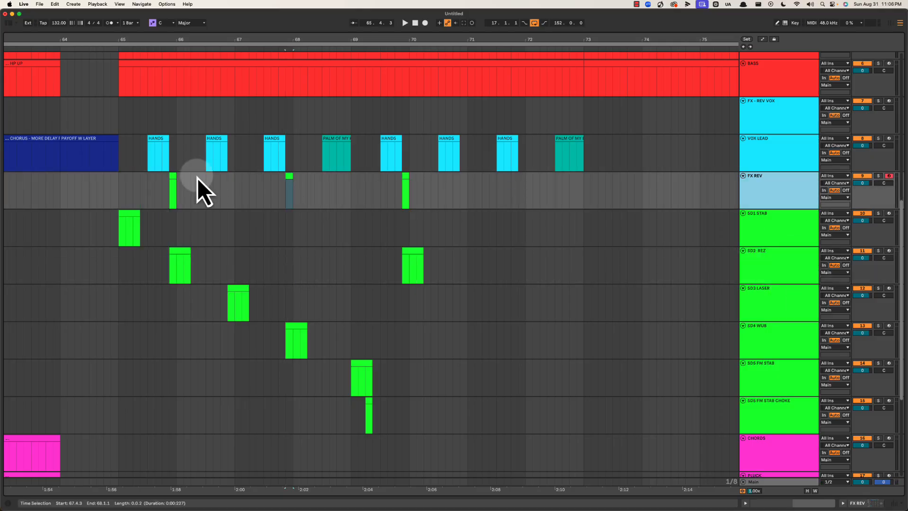
alt+drag(300, 179, 522, 191)
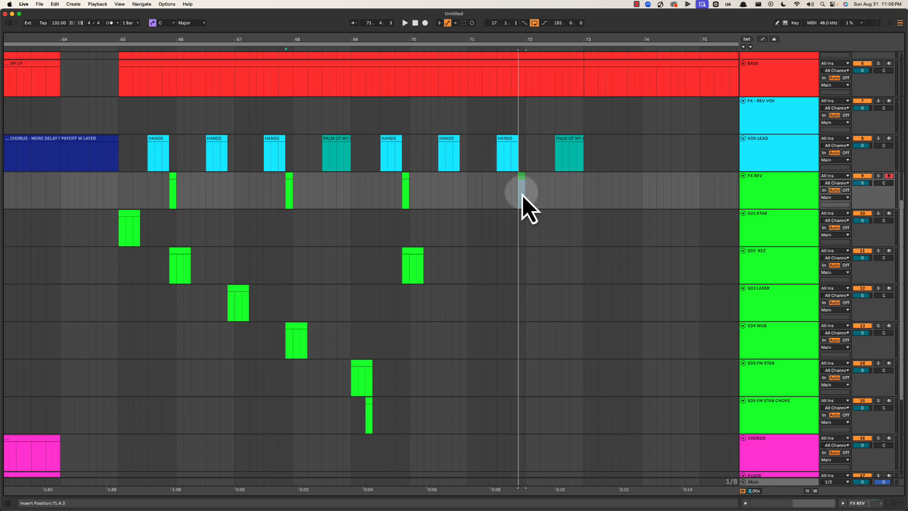
Listen from 65.3.3 onward, marking the range 66.4.3 to 67.1.1 on the FX REV track.
click(154, 190)
key(space)
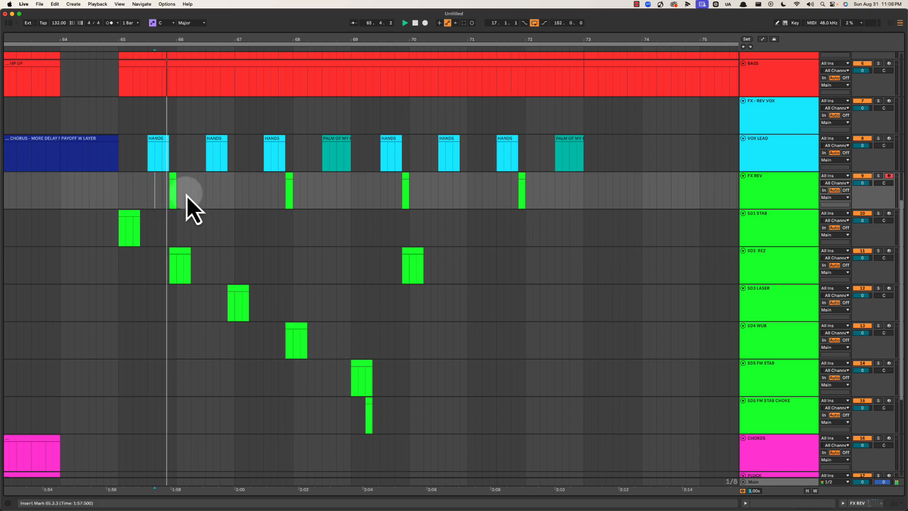
click(230, 195)
drag(232, 192, 234, 191)
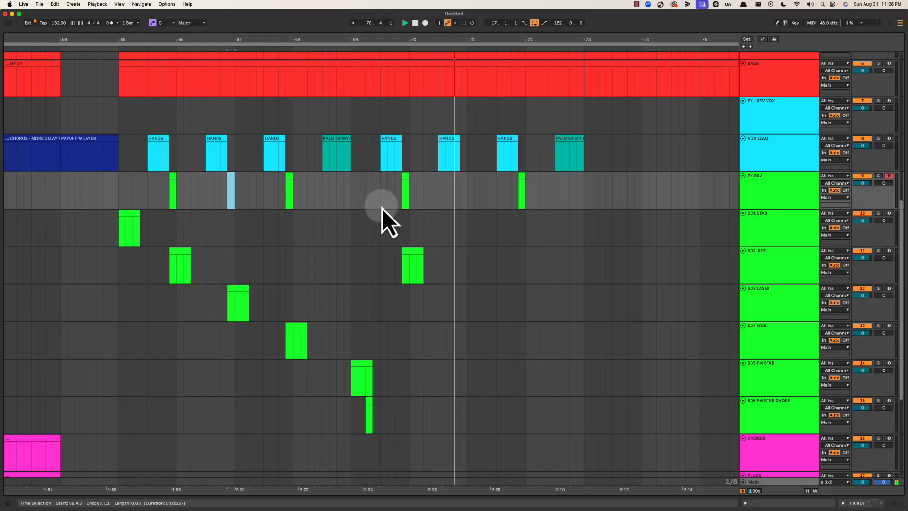
Copy the FX REV clip from 69.4.3 to 70.4.3 and fill the marked range at 66.4.3 with a placeholder clip.
key(space)
alt+drag(406, 187, 466, 185)
click(229, 183)
key(space)
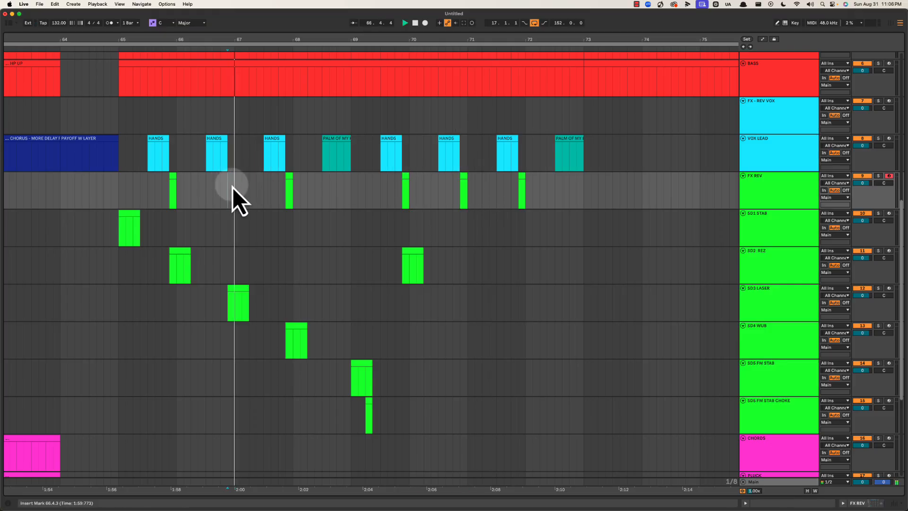
Audition the reference against the FX REV clips from 66.2.3 and again from 68.3.1.
click(209, 185)
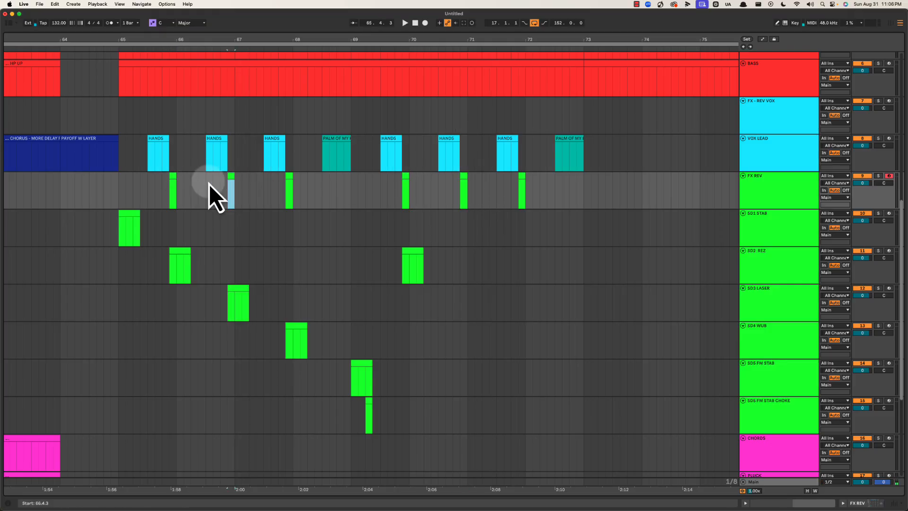
key(space)
scroll(231, 184, left, 2)
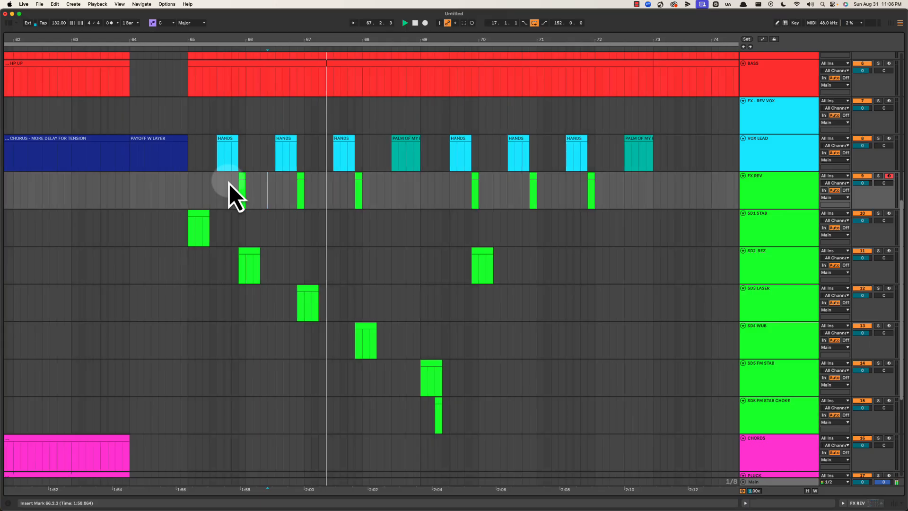
scroll(229, 184, right, 3)
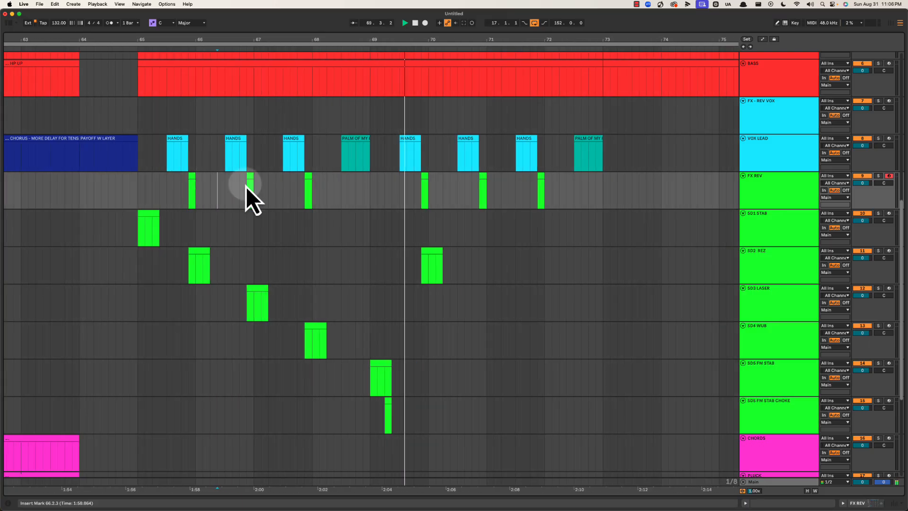
click(342, 188)
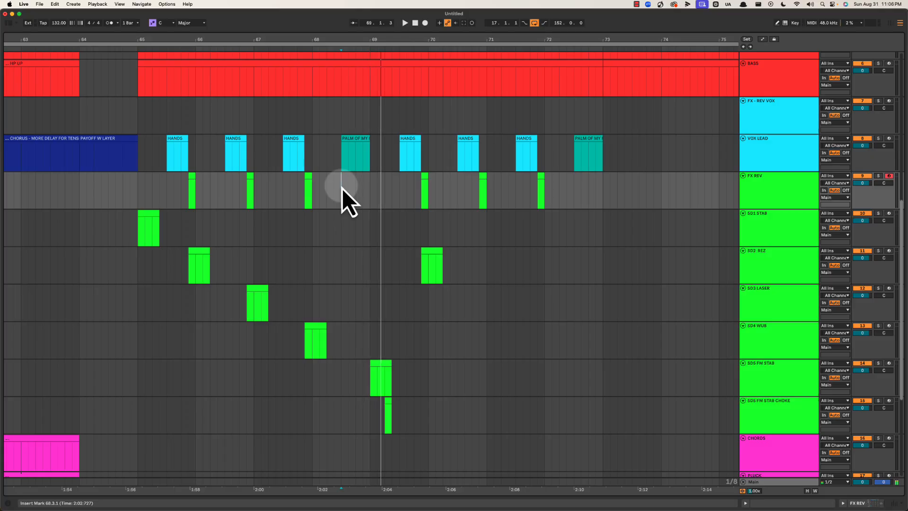
click(342, 188)
Insert a new MIDI track below FX REV and move both tracks beneath SD5 FM STAB CHOKE.
click(773, 196)
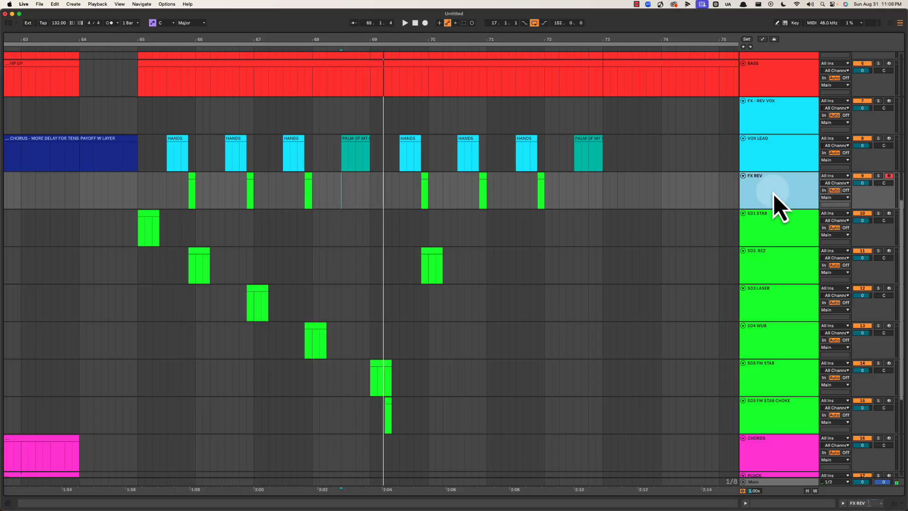
key(super+shift+t)
click(771, 218)
scroll(771, 190, down, 5)
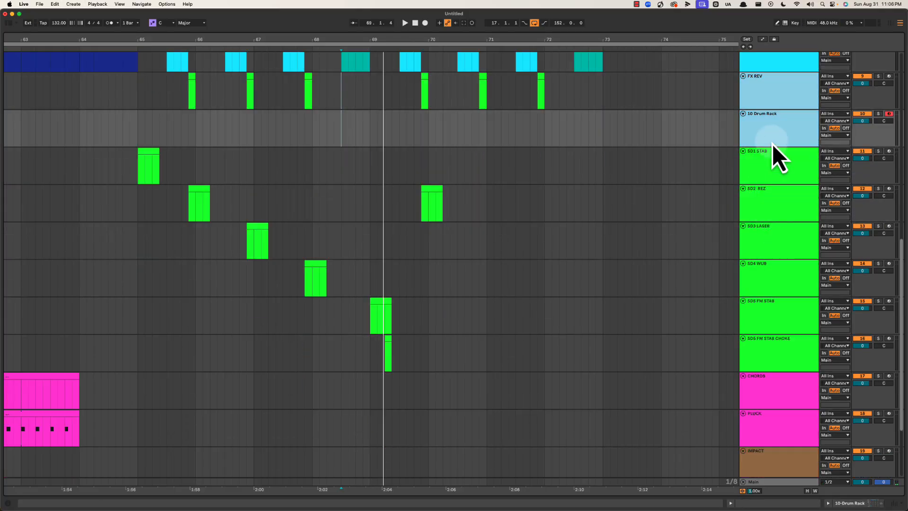
drag(600, 309, 615, 305)
click(772, 277)
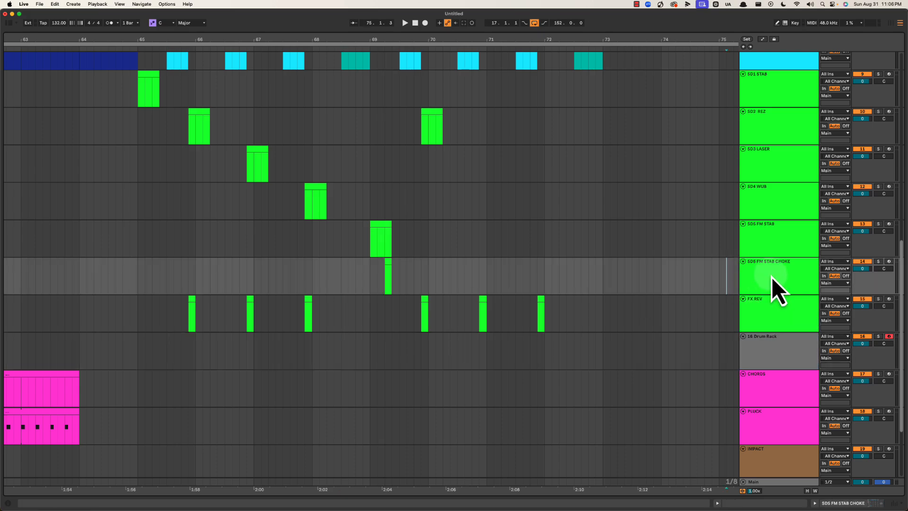
Rename the new MIDI track as RATTLE.
click(779, 355)
key(super+r)
text(RA)
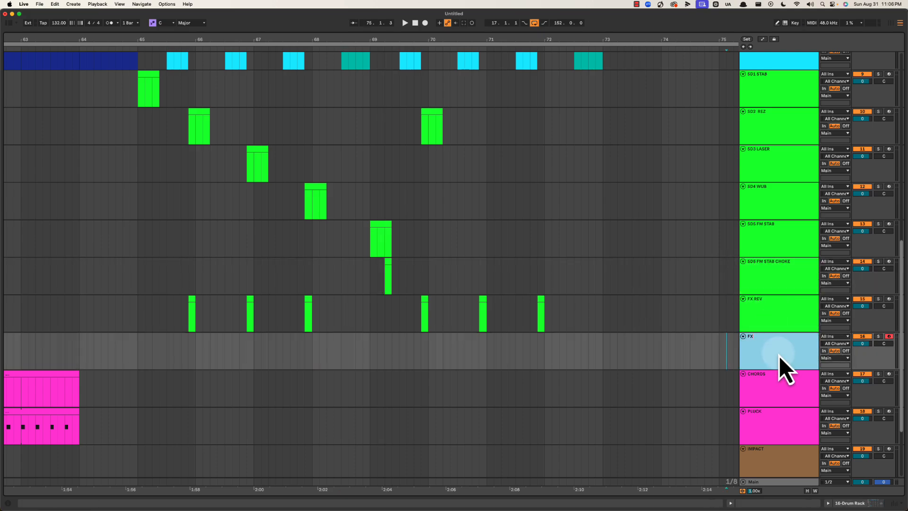
text(TTLE)
key(Return)
Rename the FX REV track as HIGH REV and color it and the RATTLE track bright green.
click(782, 321)
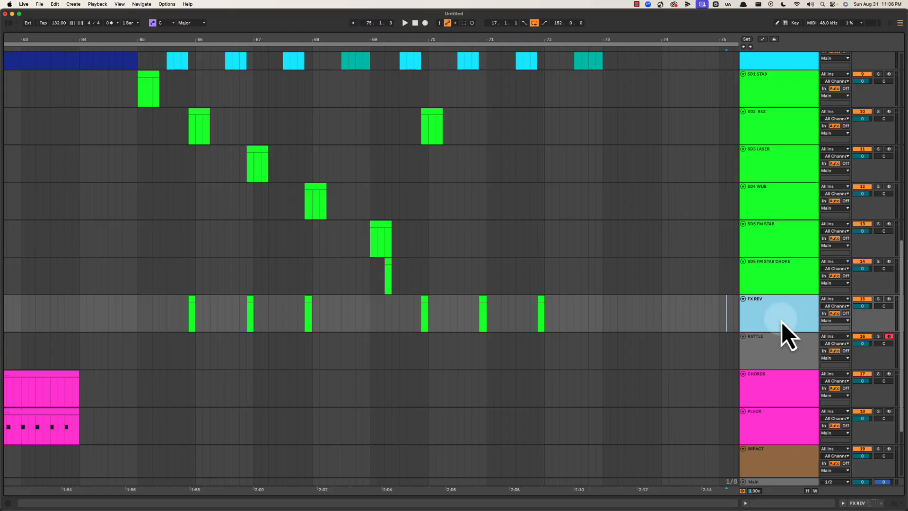
key(super+r)
text(HIGH)
key(Return)
text(REV)
key(Return)
right_click(778, 367)
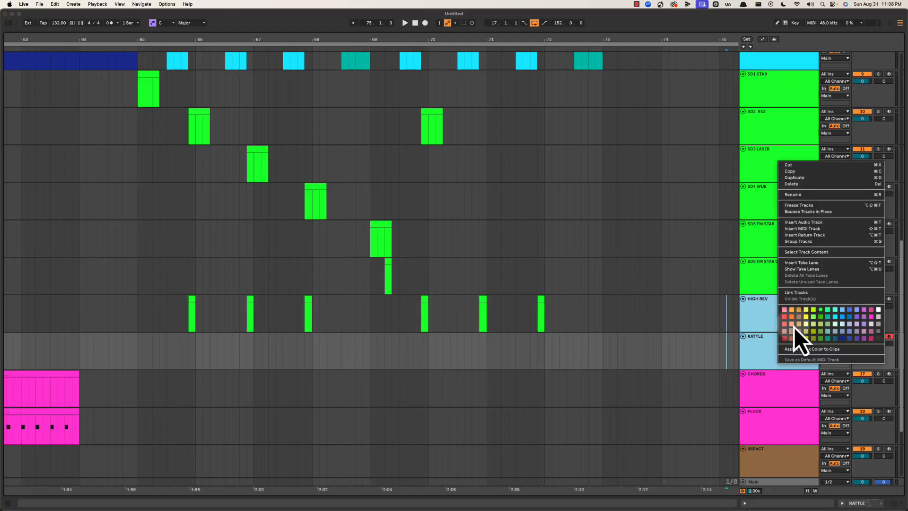
click(821, 316)
click(675, 310)
Listen from 65.1.1 and place an eighth-note placeholder clip on the RATTLE track from 68.4.3 to 69.1.1.
scroll(591, 318, up, 1)
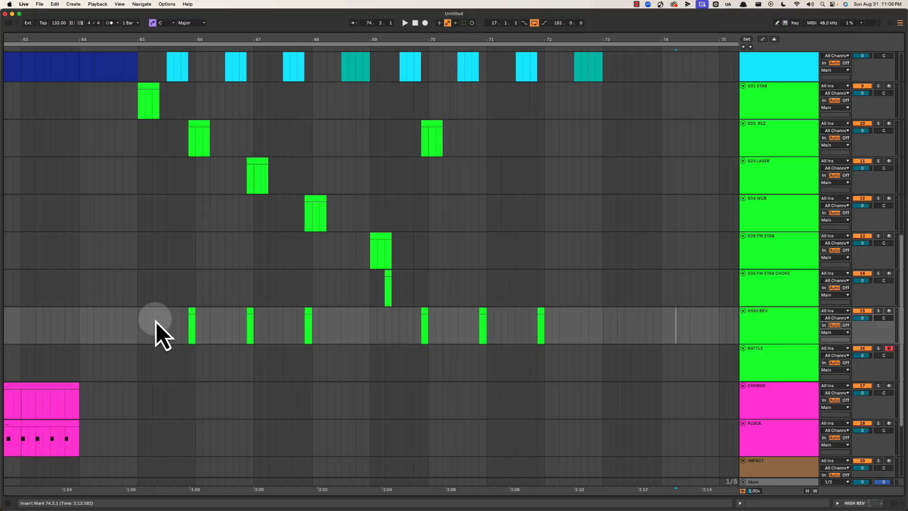
click(138, 325)
key(space)
scroll(159, 307, up, 1)
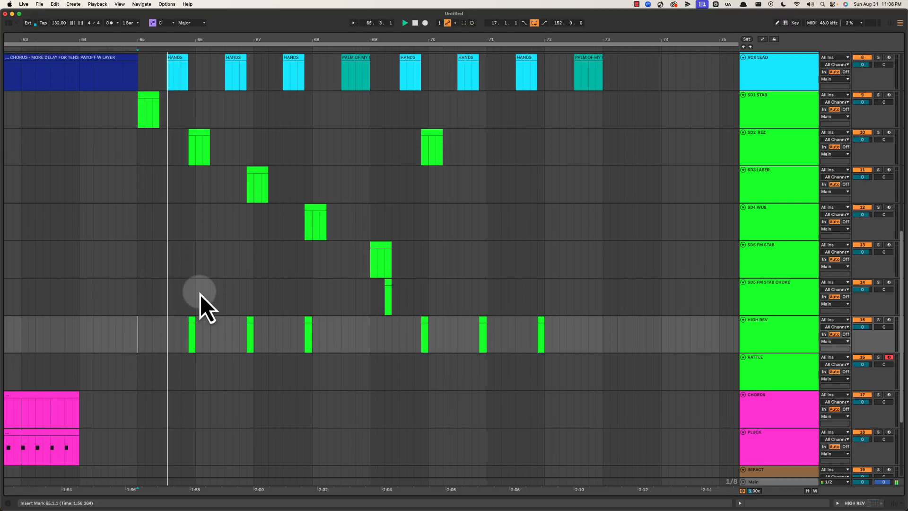
click(741, 305)
scroll(308, 319, up, 1)
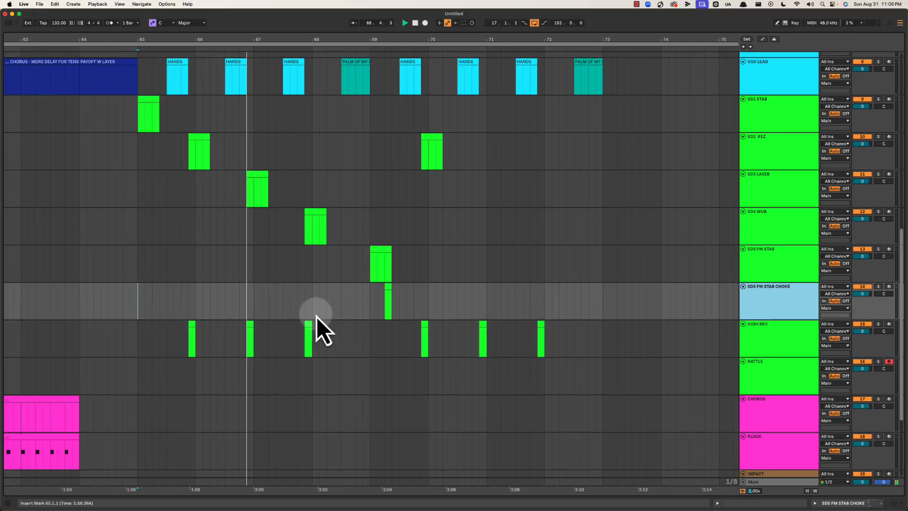
scroll(320, 316, left, 1)
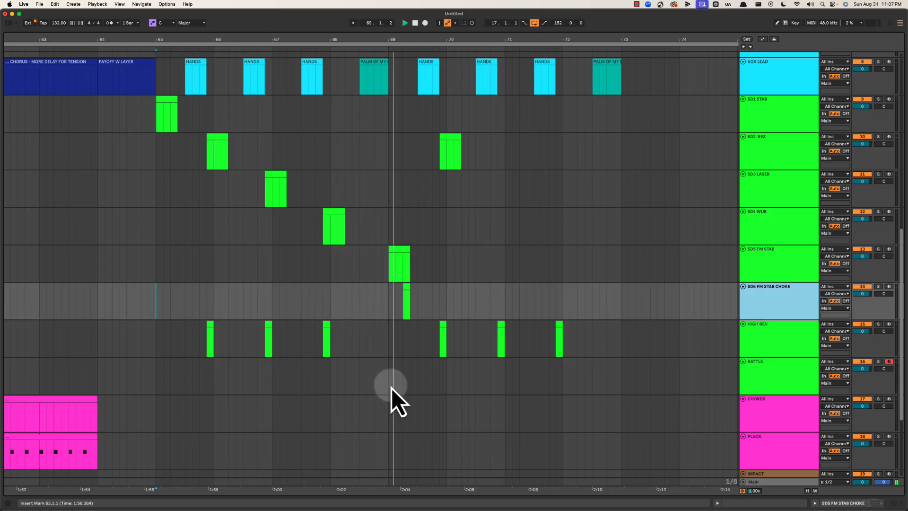
drag(381, 371, 389, 369)
key(space)
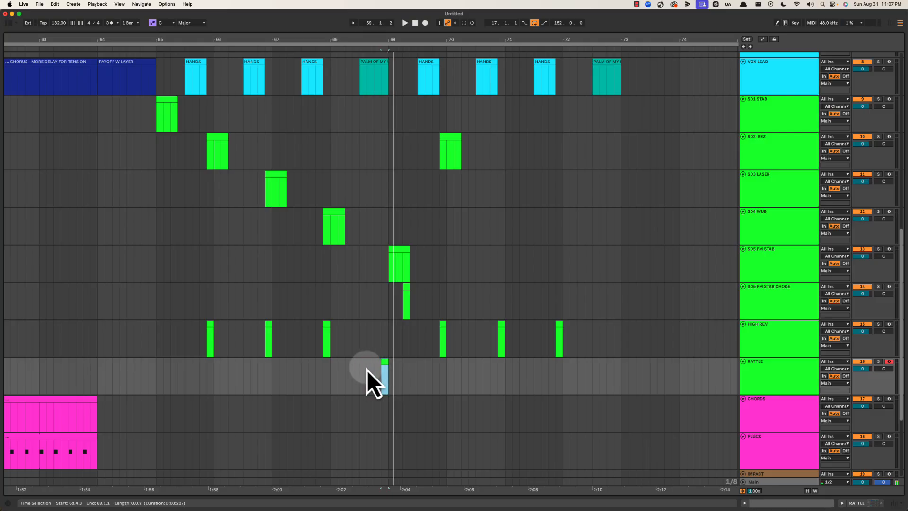
Audition the reference from 68.1.3, 69.3.1 and 70.1.1 to identify the sounds following the RATTLE clip.
click(337, 368)
key(space)
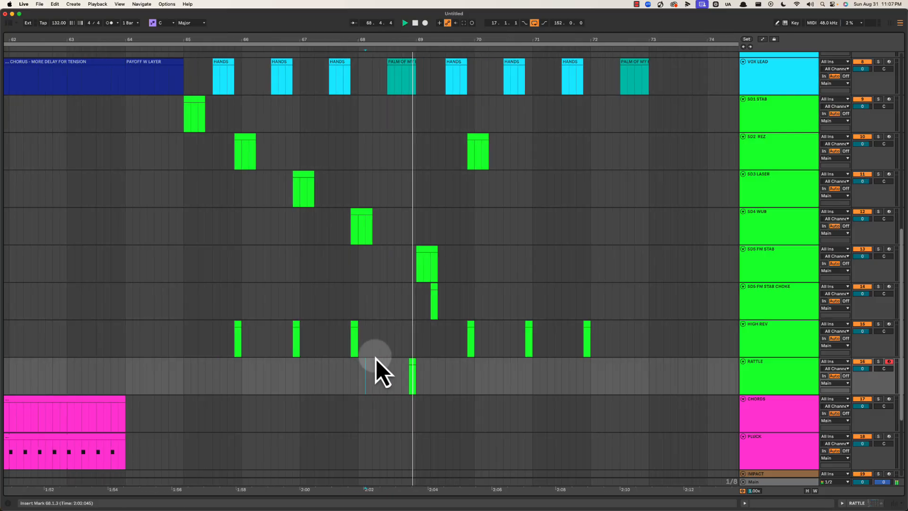
scroll(376, 358, up, 2)
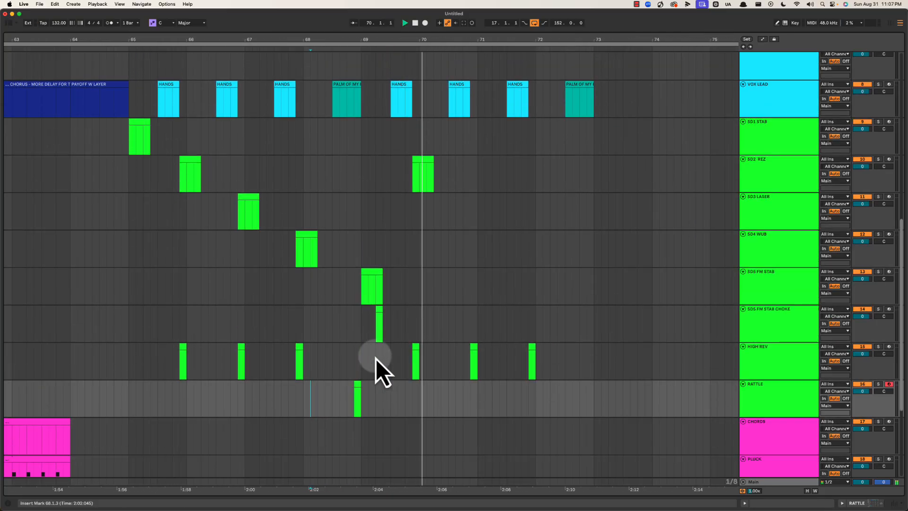
click(391, 273)
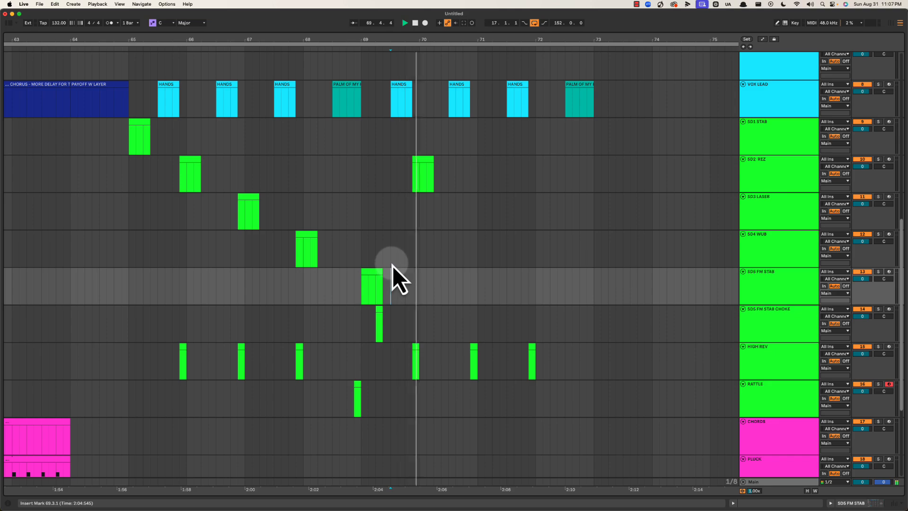
scroll(408, 304, up, 5)
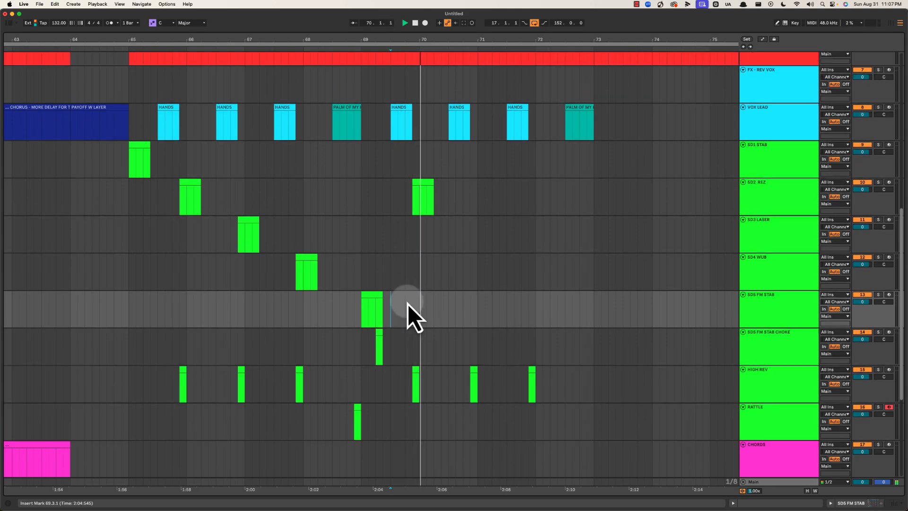
scroll(408, 304, down, 1)
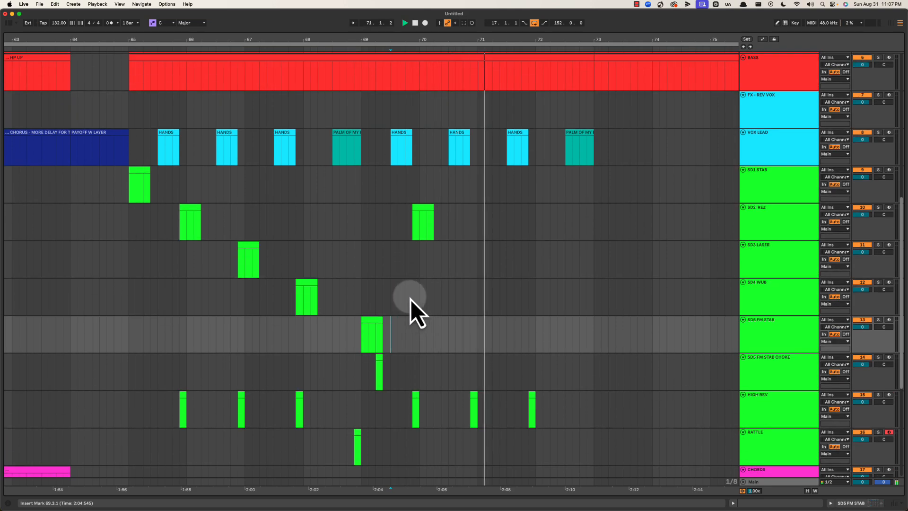
key(space)
key(space)
click(420, 179)
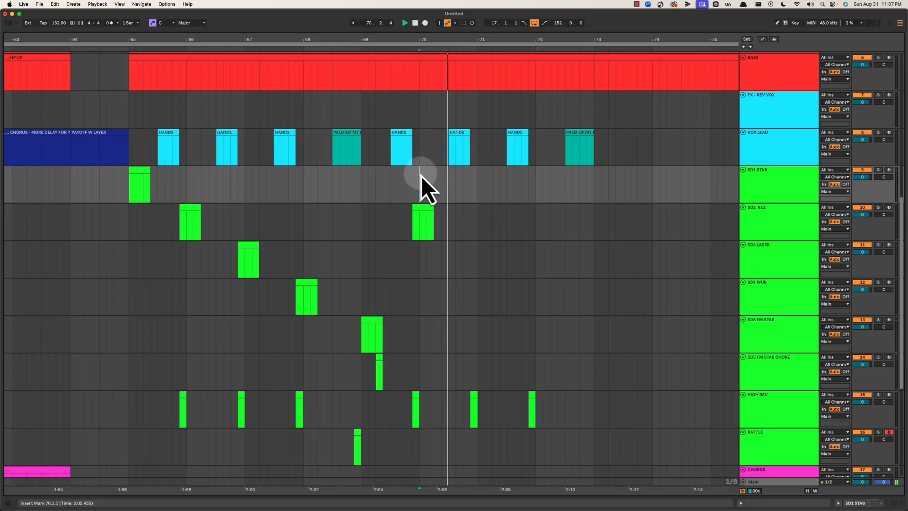
key(space)
key(space)
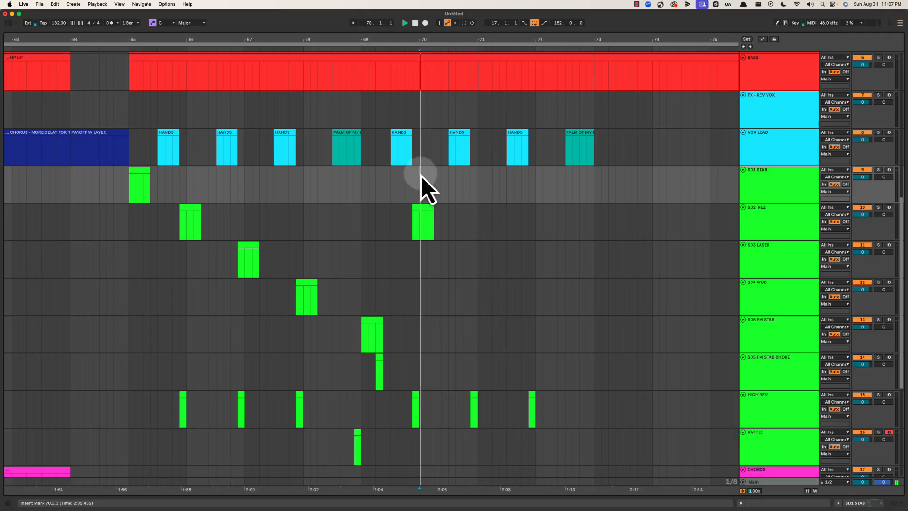
Compare the sound at the SD3 LASER clip in bar 66 with the passage around 70.3.3.
click(748, 268)
click(253, 253)
key(space)
key(space)
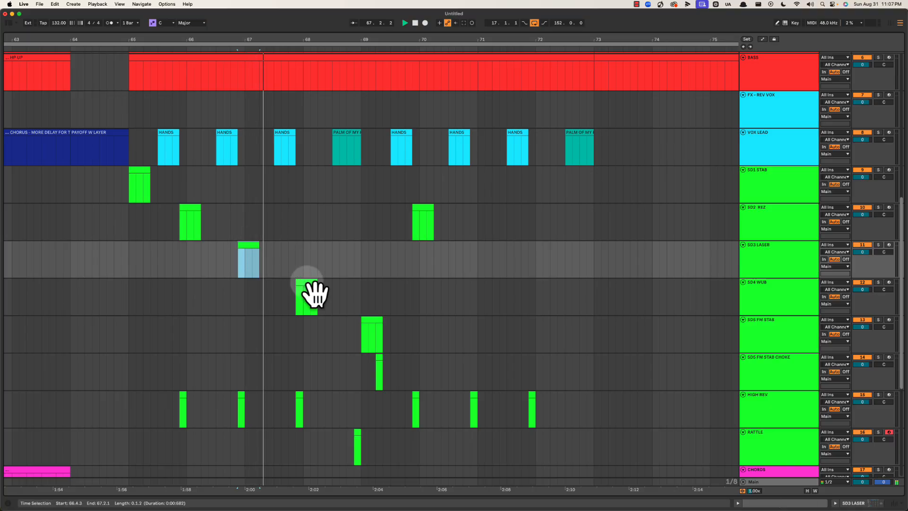
click(455, 258)
click(747, 269)
scroll(527, 314, down, 1)
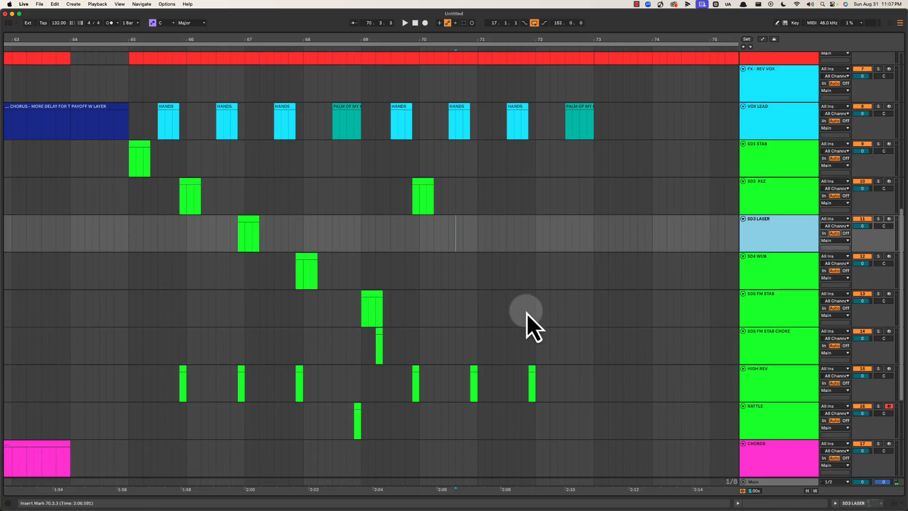
Insert a new MIDI track below SD5 FM STAB and name it SD6 WIDE.
click(751, 321)
key(super+shift+t)
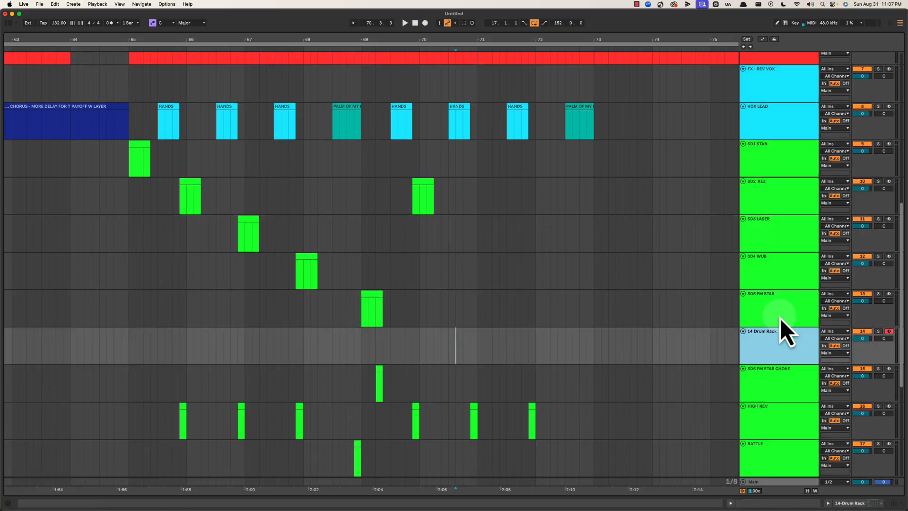
key(super+r)
text(SD)
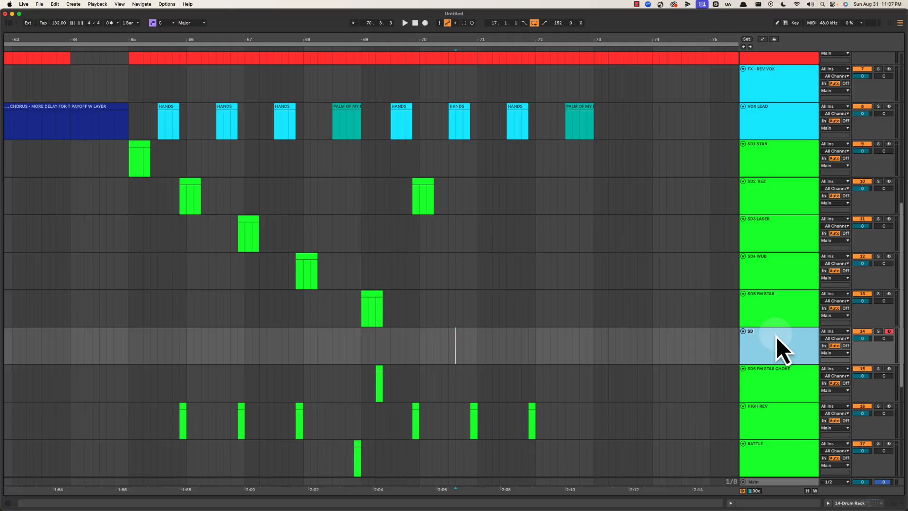
text(6 WIDE)
key(Return)
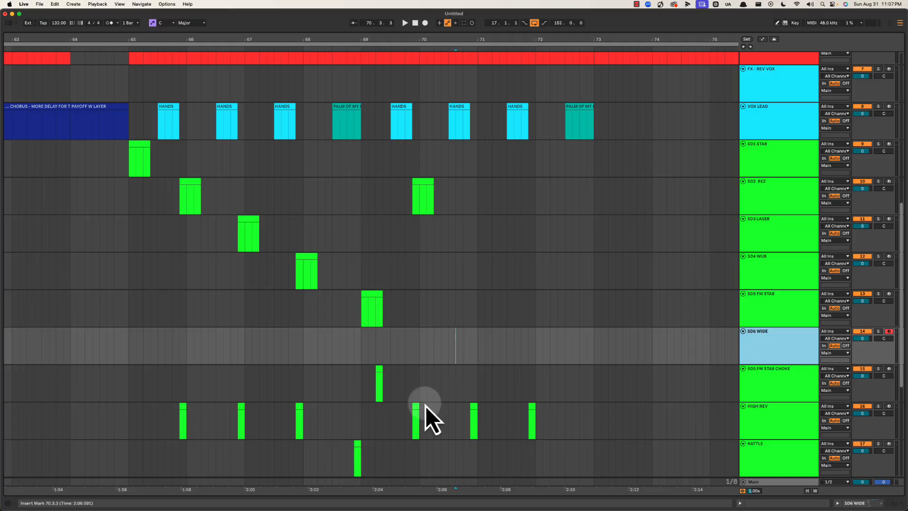
Recheck the SD3 LASER sound against 70.4.3 and place a placeholder clip on SD6 WIDE from 70.4.3 to 71.2.1.
click(449, 345)
click(256, 229)
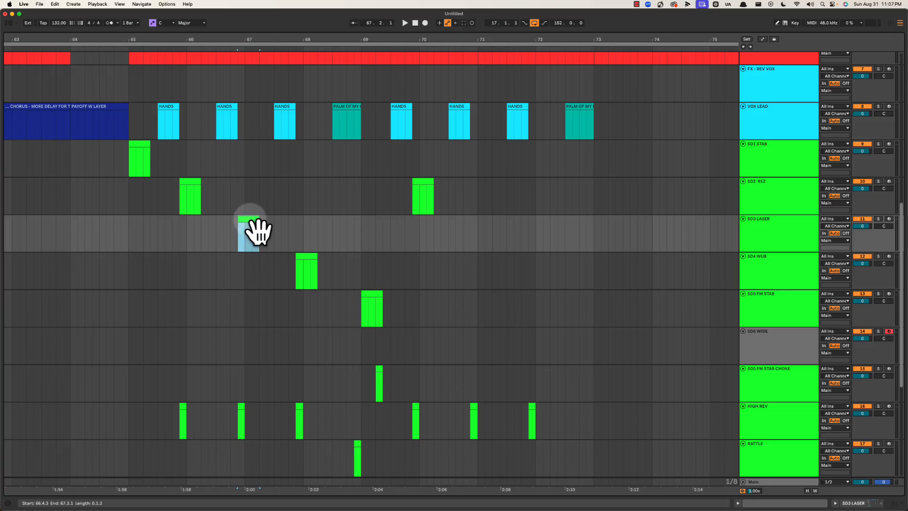
key(space)
click(470, 226)
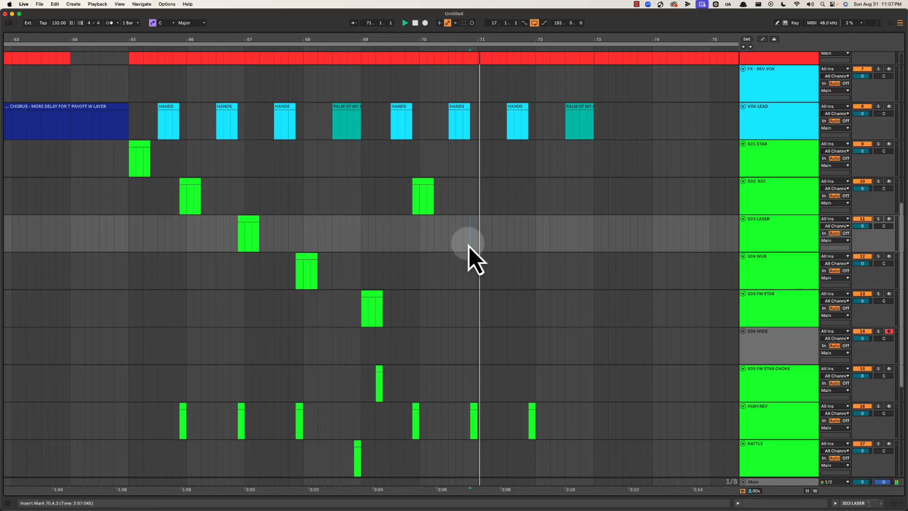
drag(470, 336, 492, 341)
key(super+shift+m)
key(super+alt+l)
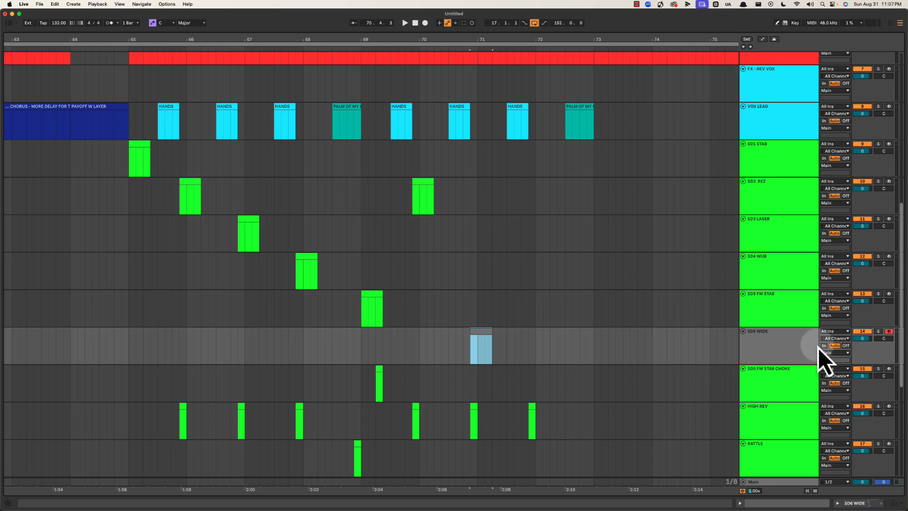
Color the SD6 WIDE track bright green and assign the track color to its clip.
click(774, 359)
right_click(780, 344)
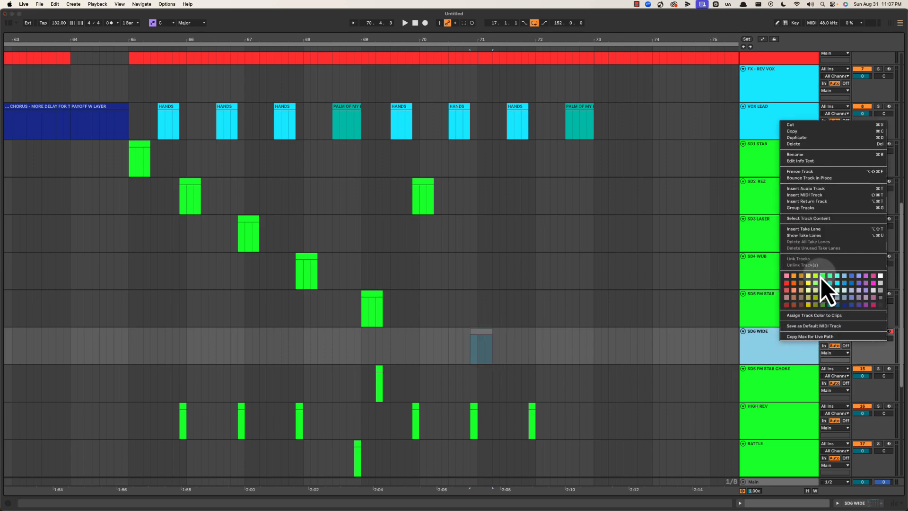
click(820, 277)
right_click(782, 350)
click(807, 314)
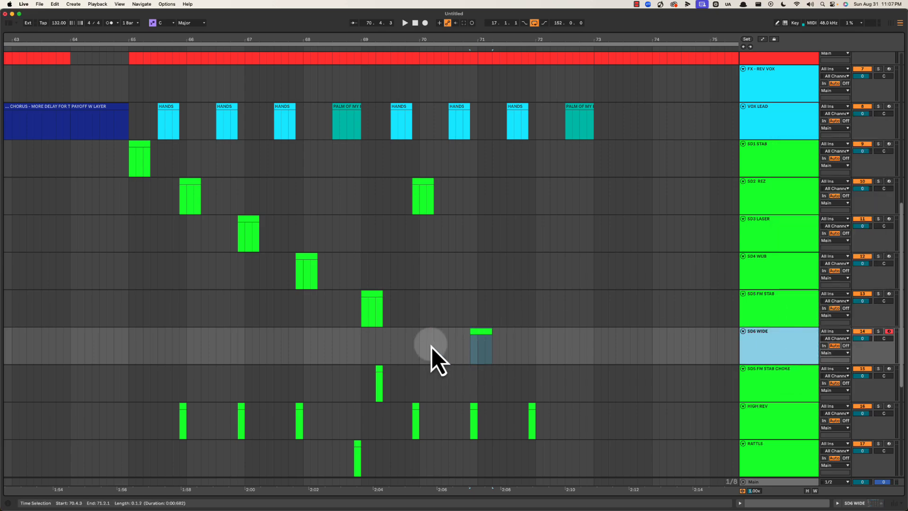
Audition the passage leading into the SD6 WIDE clip from 70.1.3 and 70.2.1.
click(432, 347)
key(space)
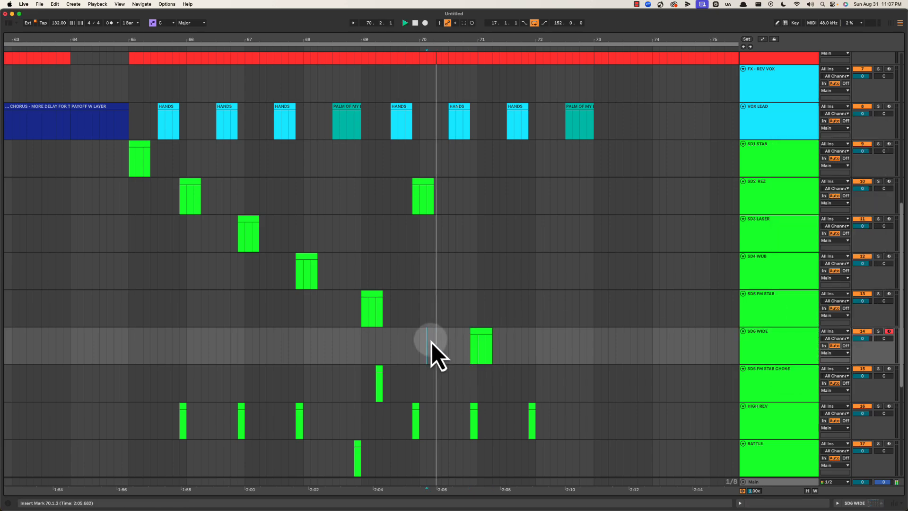
scroll(451, 321, up, 1)
click(446, 319)
key(space)
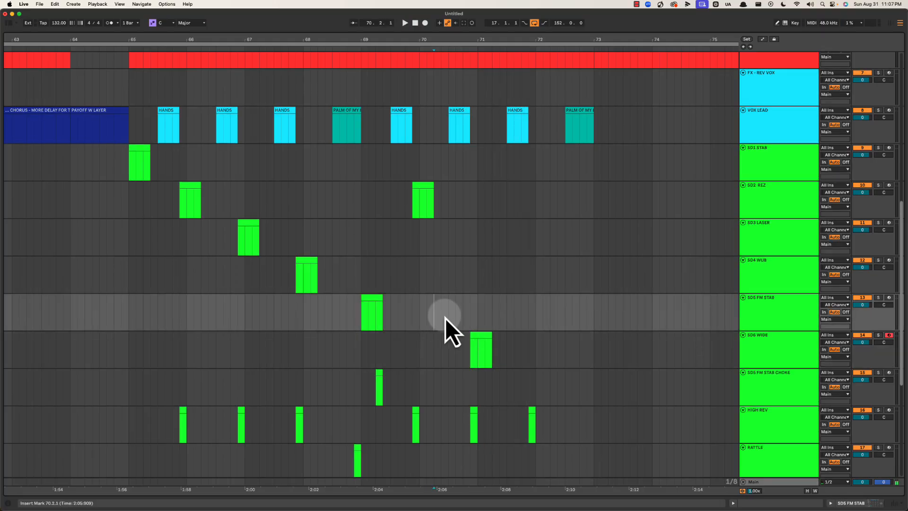
Audition the passage from 70.2.1 through the SD6 WIDE clip.
key(space)
scroll(455, 321, down, 3)
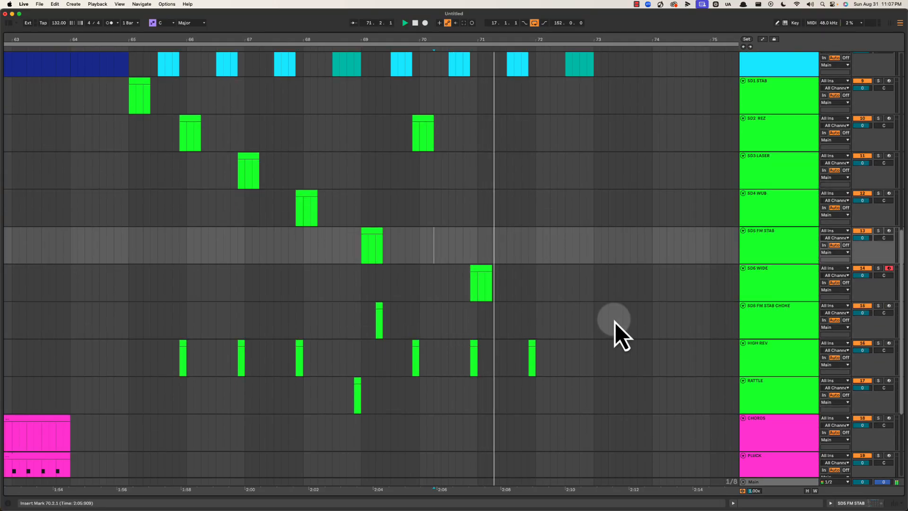
key(space)
Insert a new MIDI track below RATTLE, name it CLAP TEXTURE and color it bright green.
click(786, 284)
click(765, 326)
click(765, 398)
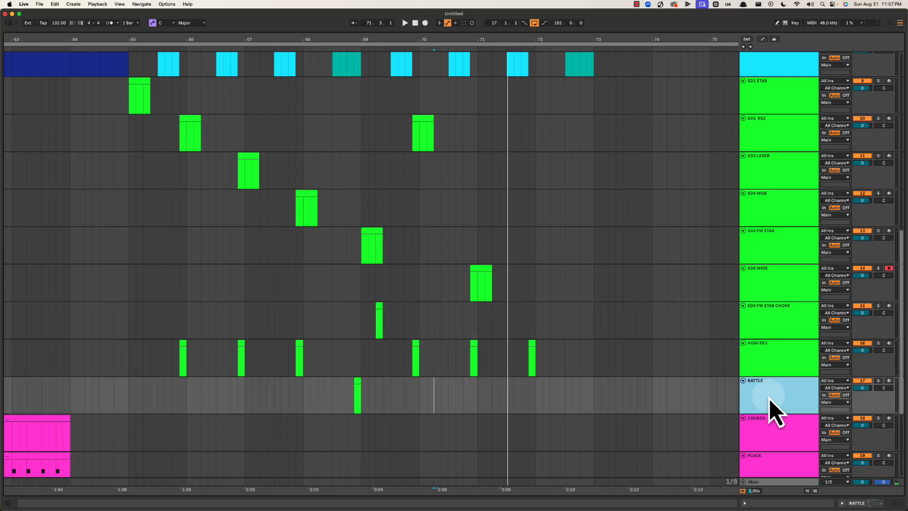
key(super+shift+t)
key(super+r)
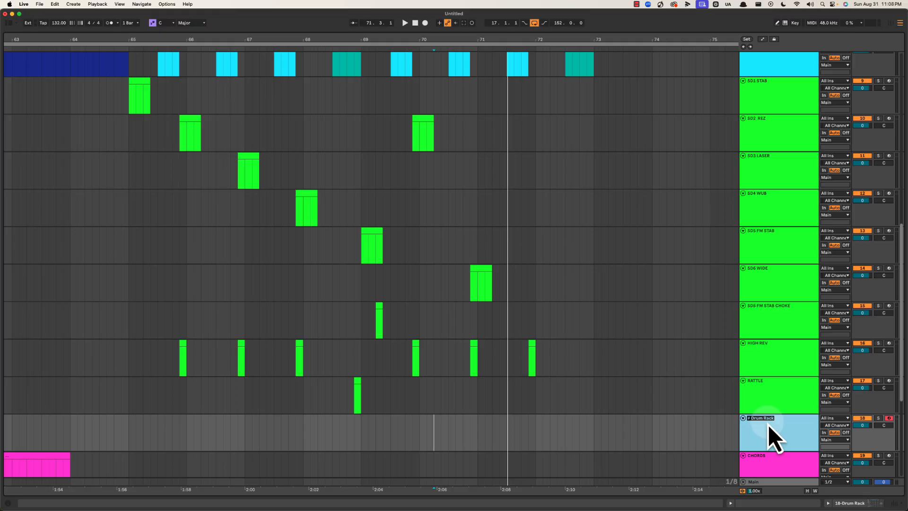
text(CLAP TEXTURE)
right_click(770, 429)
click(803, 357)
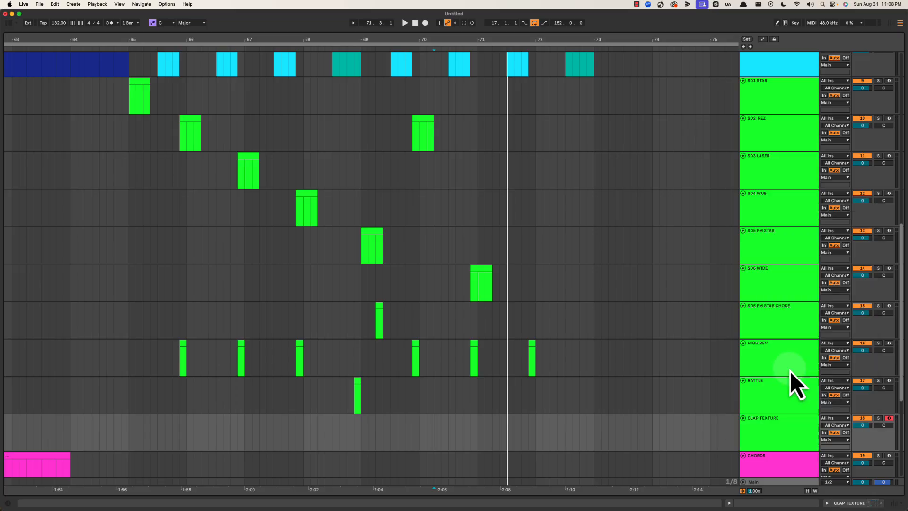
Audition from 70.1.1 and place a placeholder clip on CLAP TEXTURE from 71.2.1 to 71.3.1.
click(416, 428)
key(space)
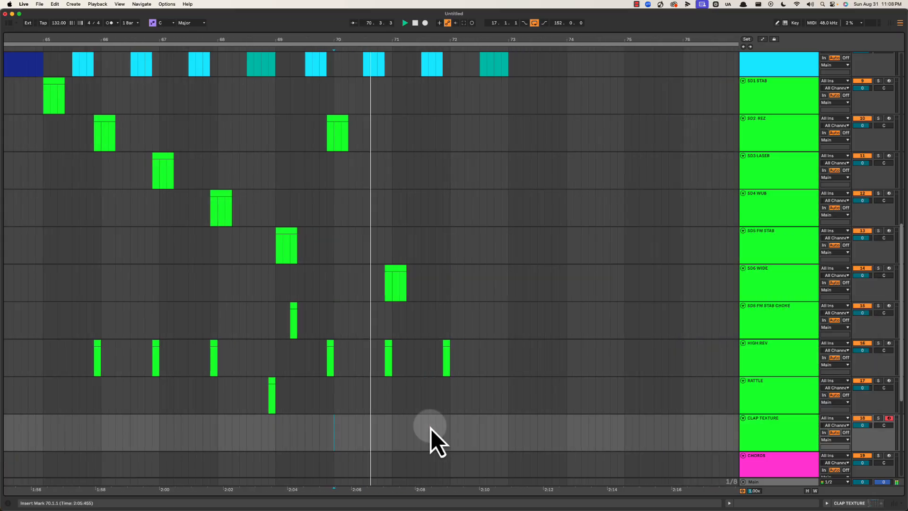
click(408, 427)
drag(409, 427, 425, 422)
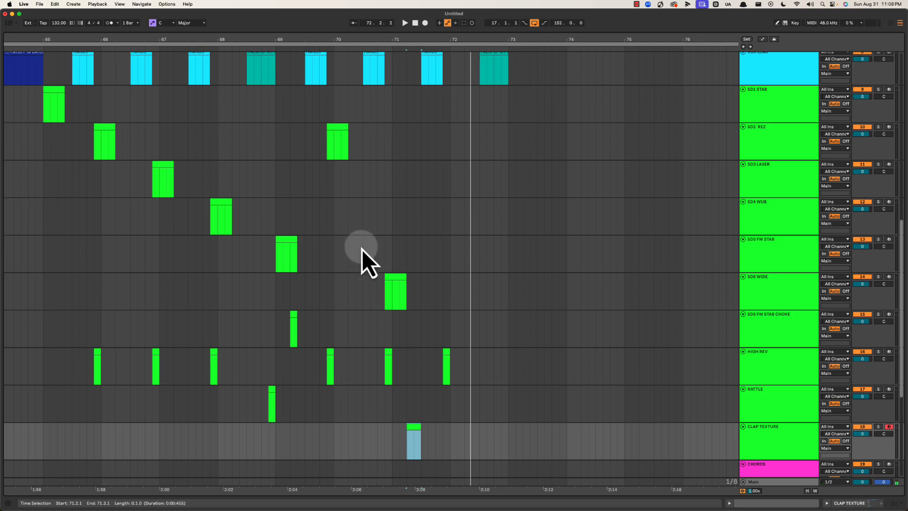
Audition the passage from 71.1.1 repeatedly to identify the sound that follows the last HANDS clip.
scroll(394, 221, up, 2)
click(433, 62)
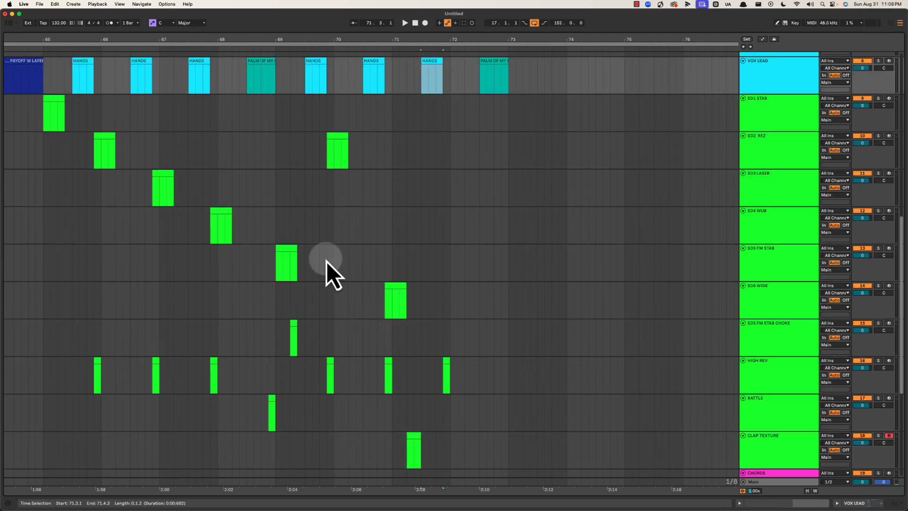
click(394, 222)
scroll(392, 222, left, 3)
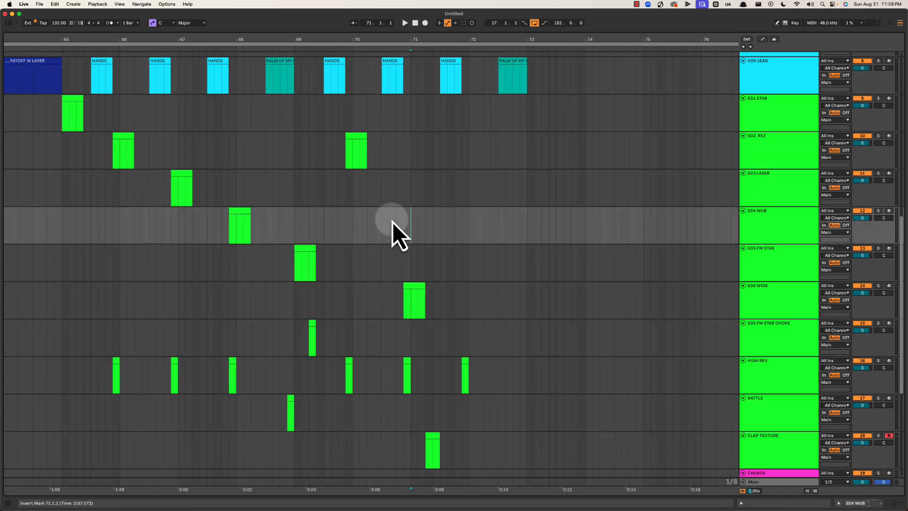
key(space)
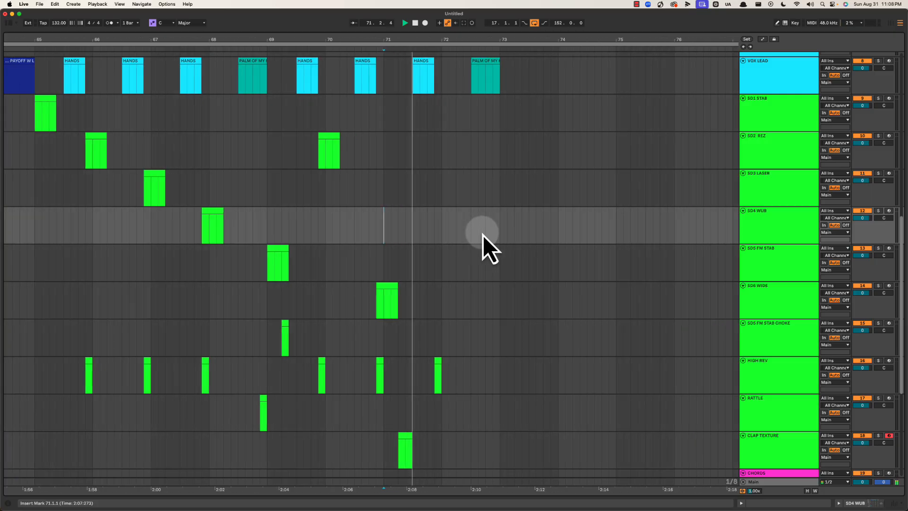
click(384, 213)
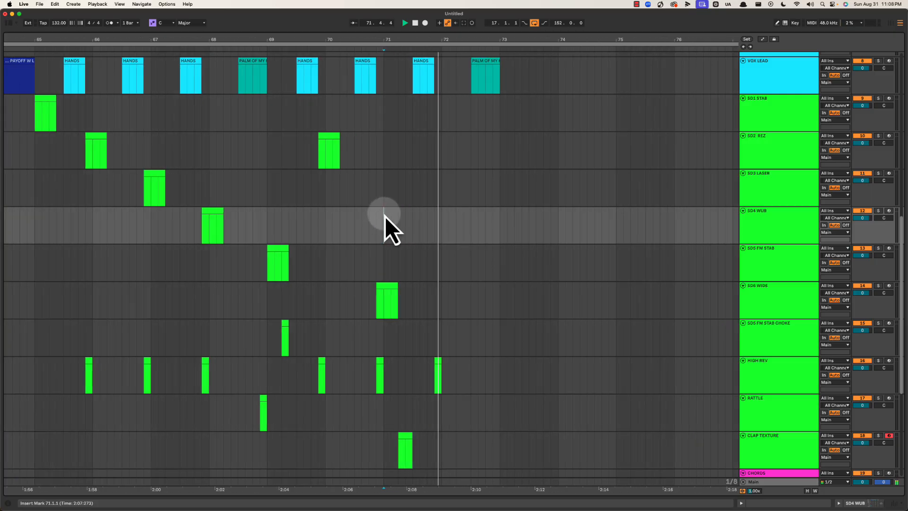
key(space)
key(space)
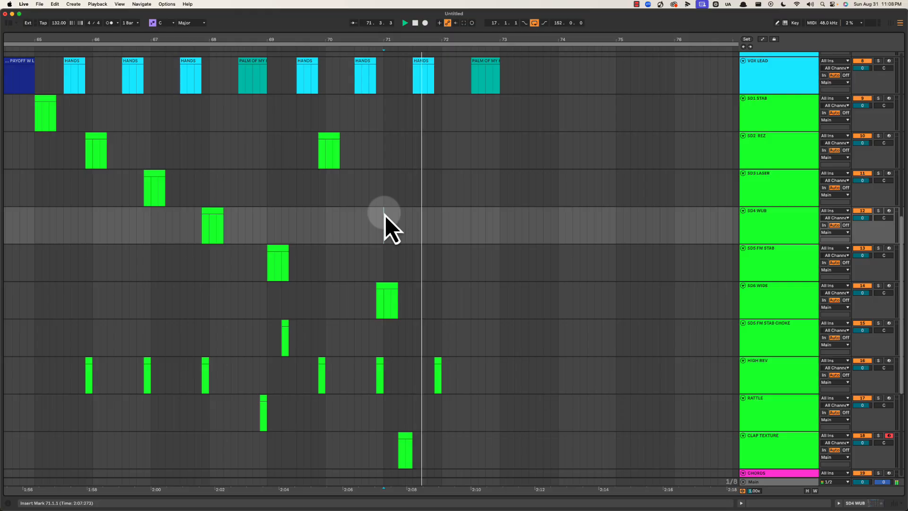
click(385, 214)
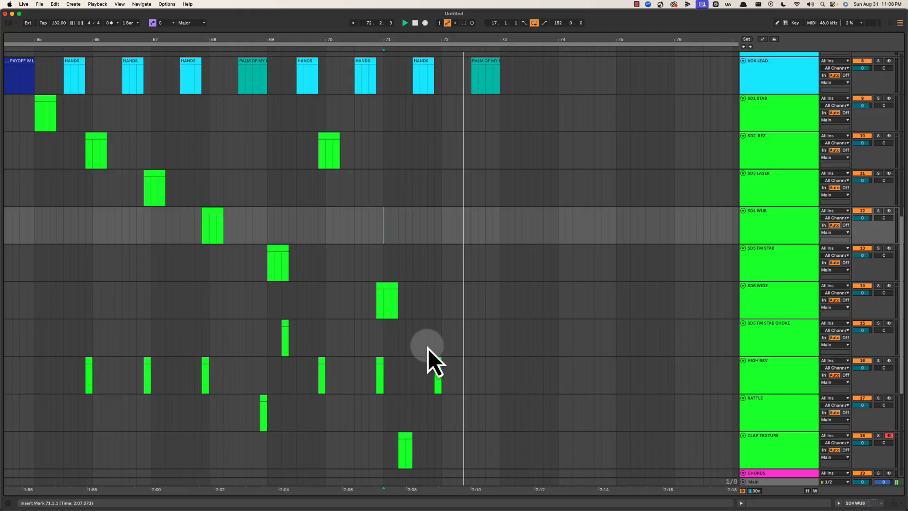
key(space)
key(space)
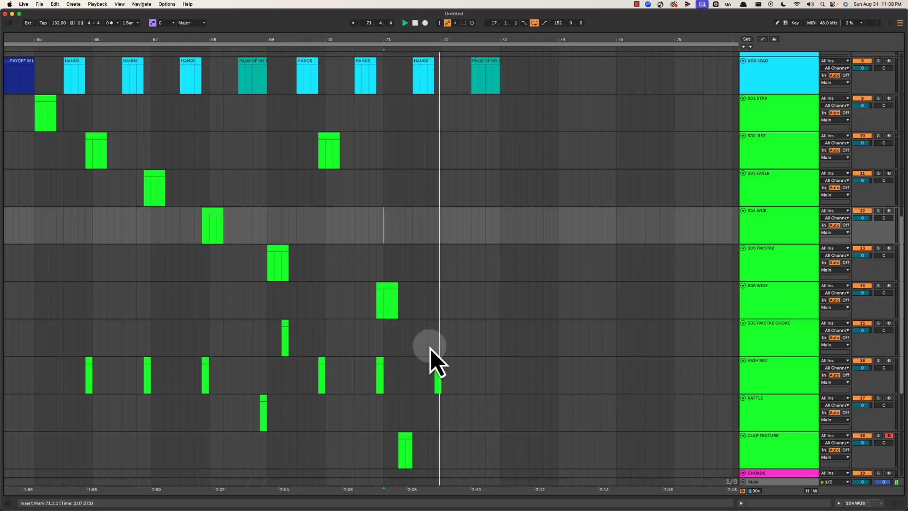
Compare the existing SD4 WUB clip's sound with the reference sound at 71.4.3.
click(761, 338)
click(766, 301)
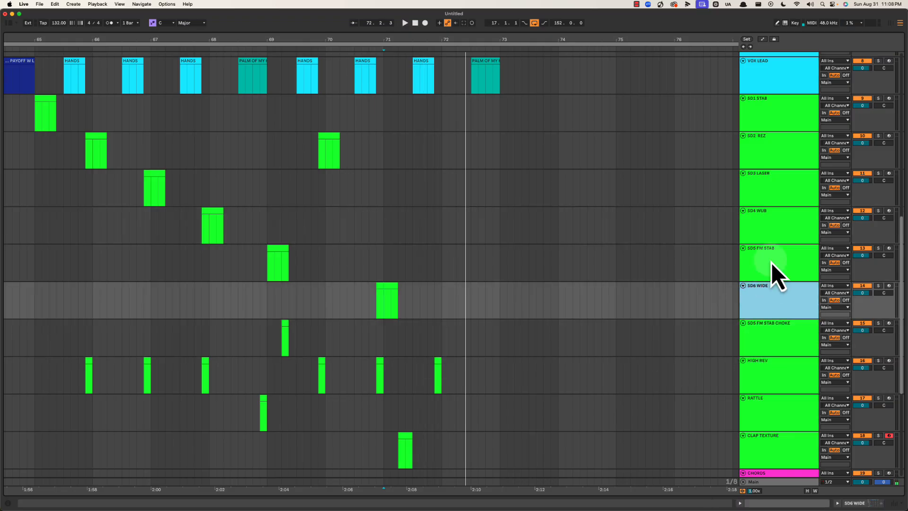
click(770, 270)
click(279, 249)
click(775, 226)
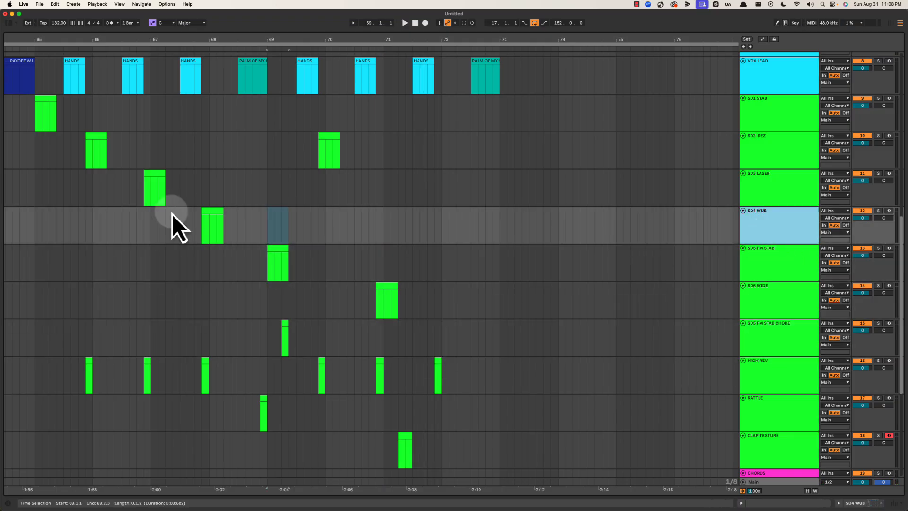
click(217, 220)
key(space)
click(436, 217)
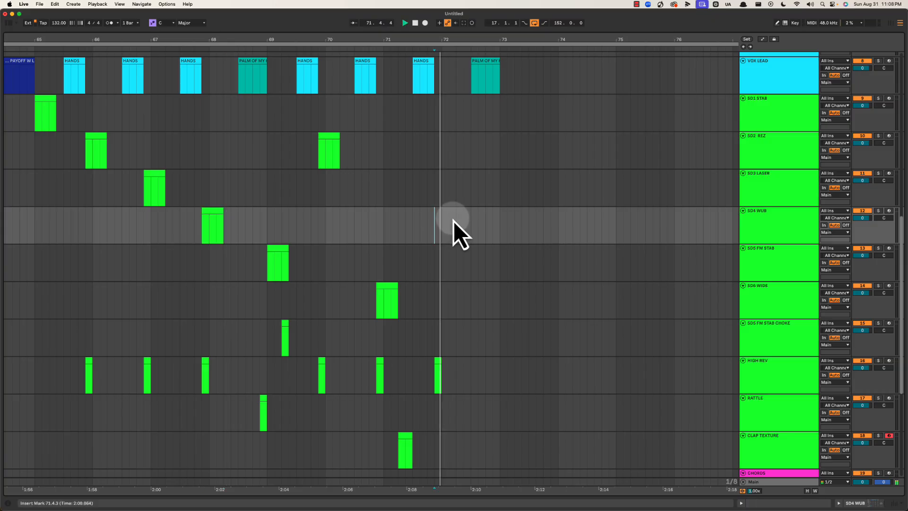
key(space)
Copy the SD4 WUB clip to 71.4.3, rename the copy OPEN and color it yellow-green.
mouse_move(216, 221)
mouse_down()
mouse_move(227, 213)
mouse_move(449, 219)
mouse_up()
click(446, 216)
text(OPEN)
key(Return)
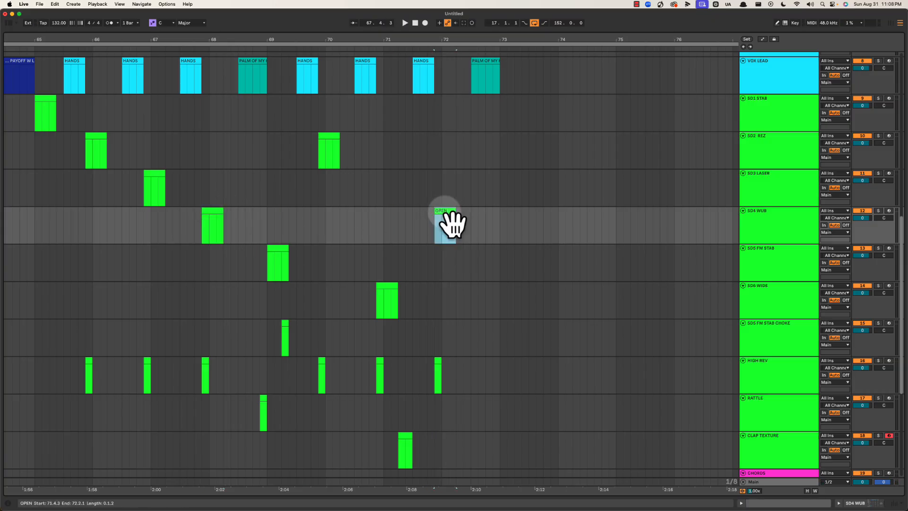
right_click(445, 214)
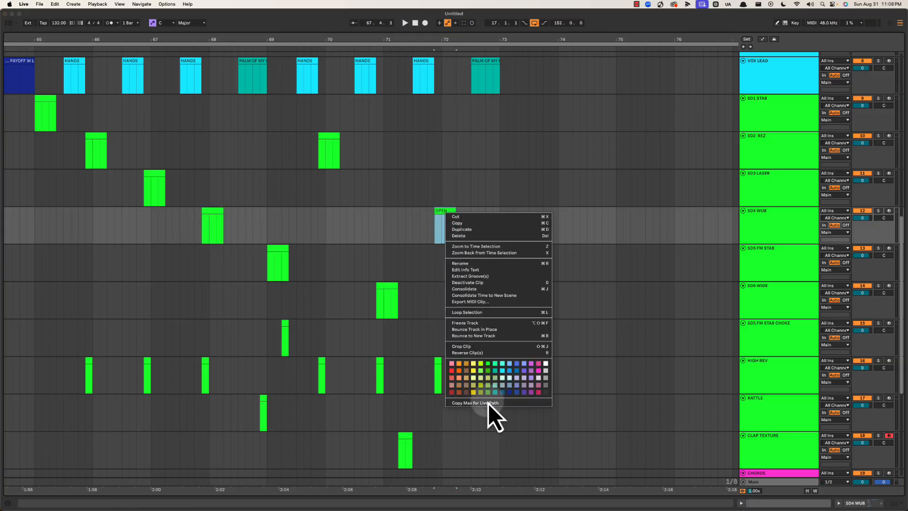
click(481, 371)
Audition the passage from 71.1.1, 72.3.1 and 72.3.3 around the last PALM OF MY clip.
click(381, 221)
key(space)
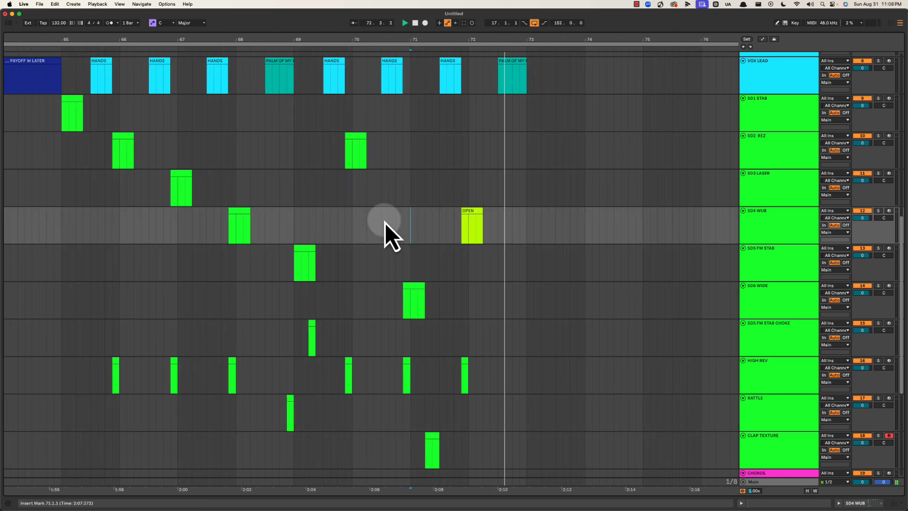
click(500, 90)
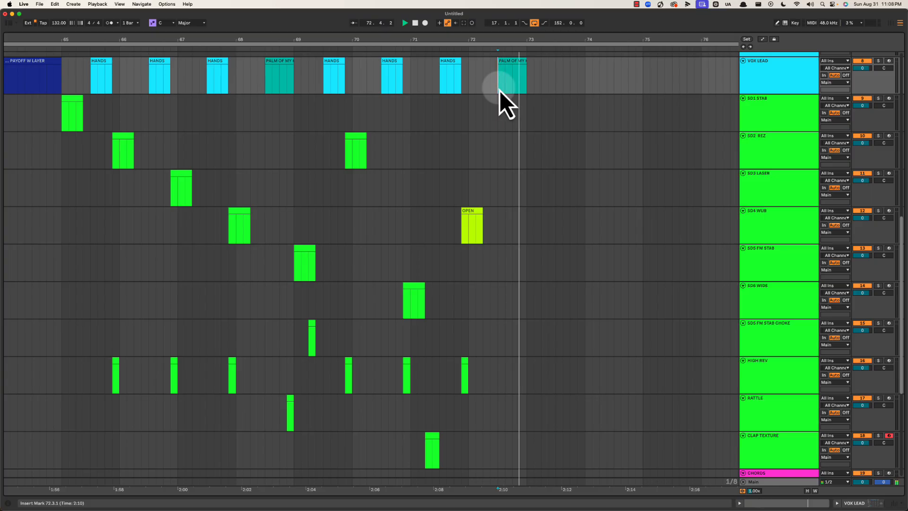
click(432, 439)
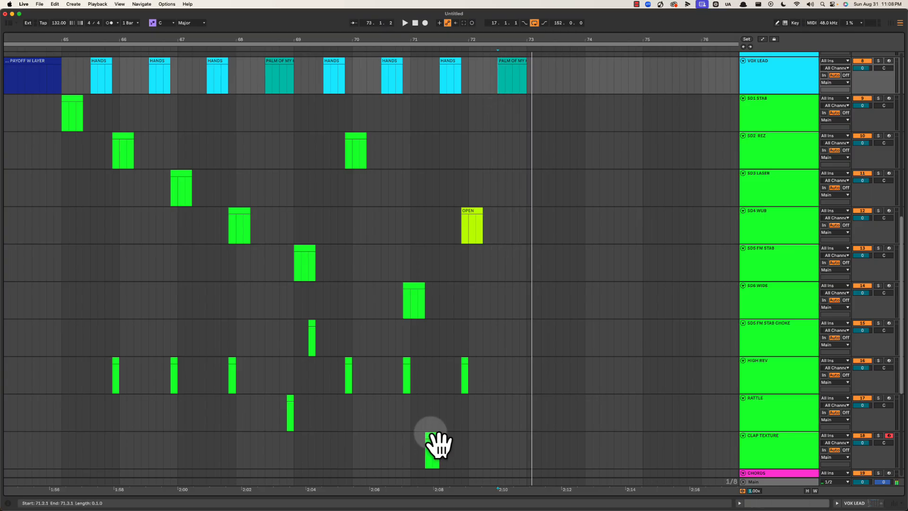
click(505, 422)
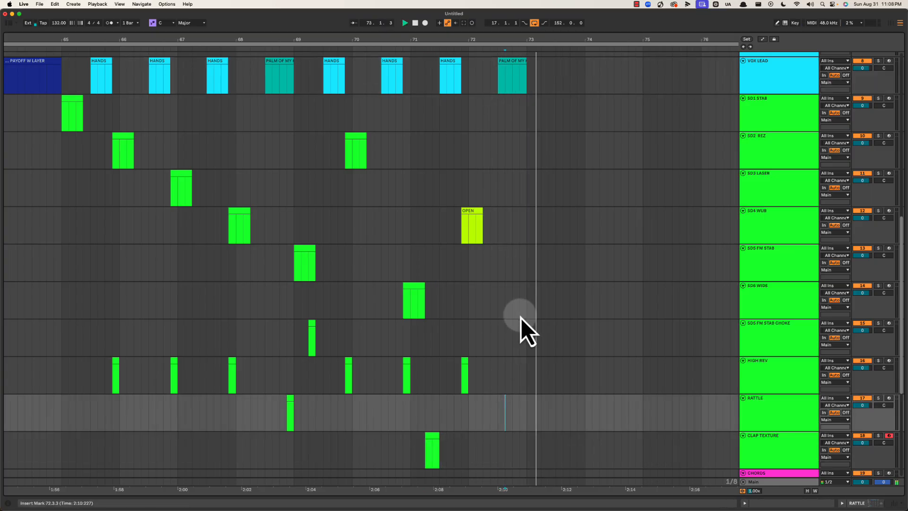
Insert a new MIDI track below BEAT and name it CLAP BOMB.
scroll(519, 303, up, 3)
click(773, 194)
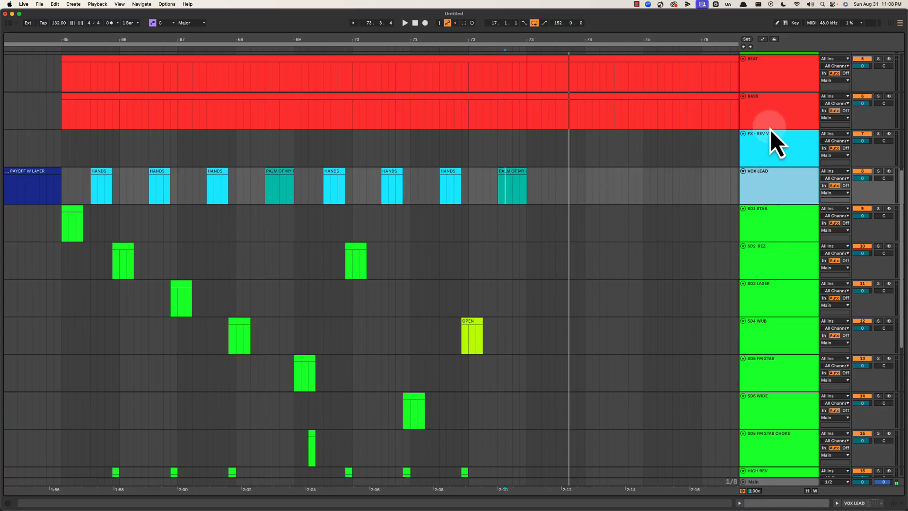
click(766, 69)
key(super+shift+t)
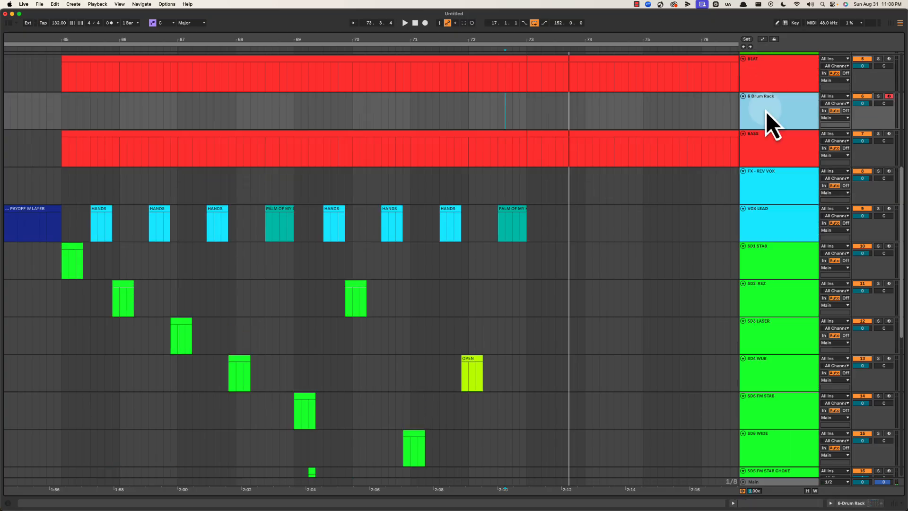
key(super+r)
text(C)
text(CLAB)
key(BackSpace)
text(P BOMB)
Color the CLAP BOMB track brown and move it between the PLUCK and IMPACT tracks.
right_click(766, 112)
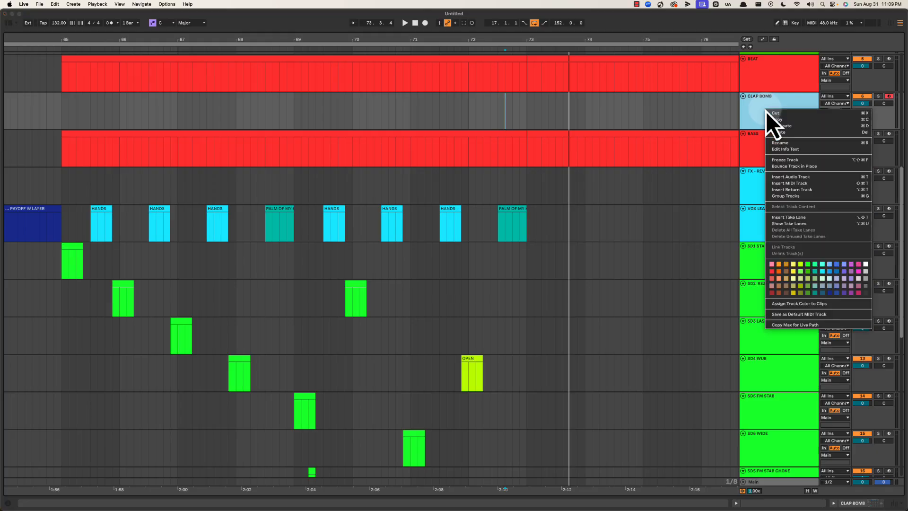
click(786, 273)
key(super+z)
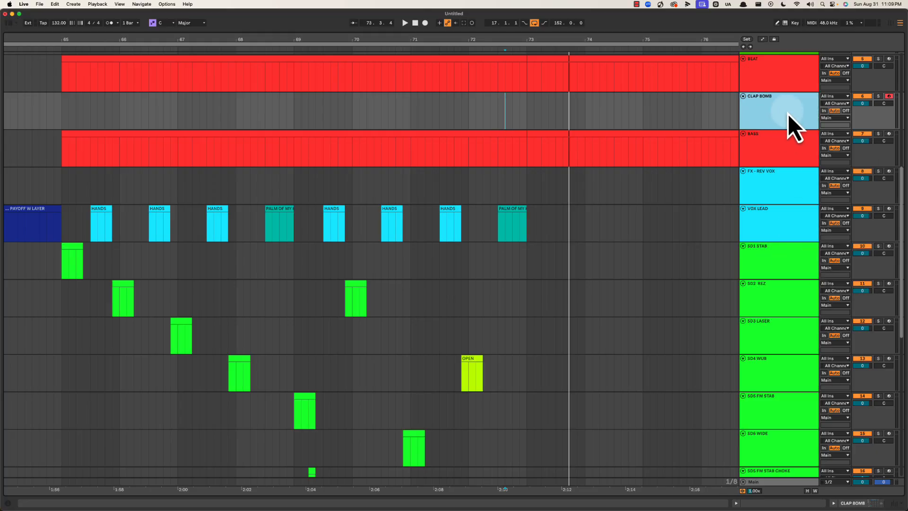
scroll(789, 114, down, 1)
drag(788, 114, 756, 453)
scroll(752, 447, down, 3)
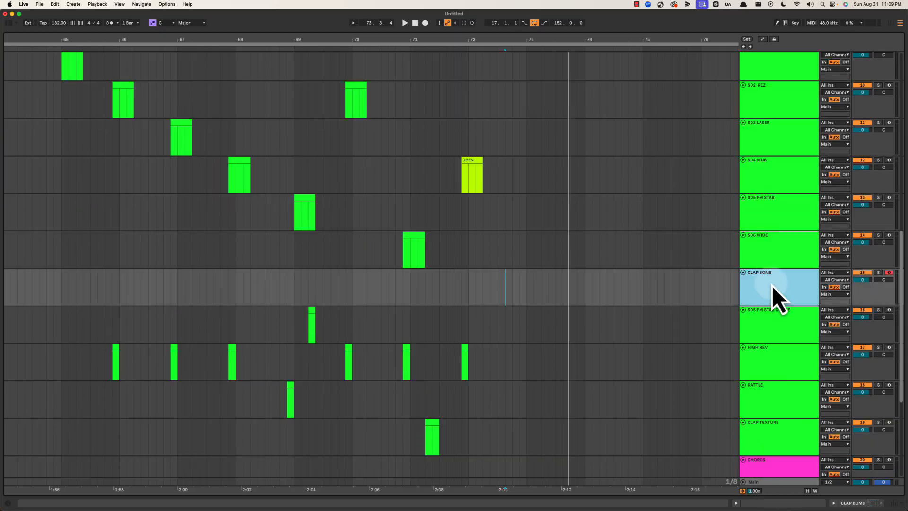
scroll(774, 275, down, 3)
drag(776, 176, 759, 419)
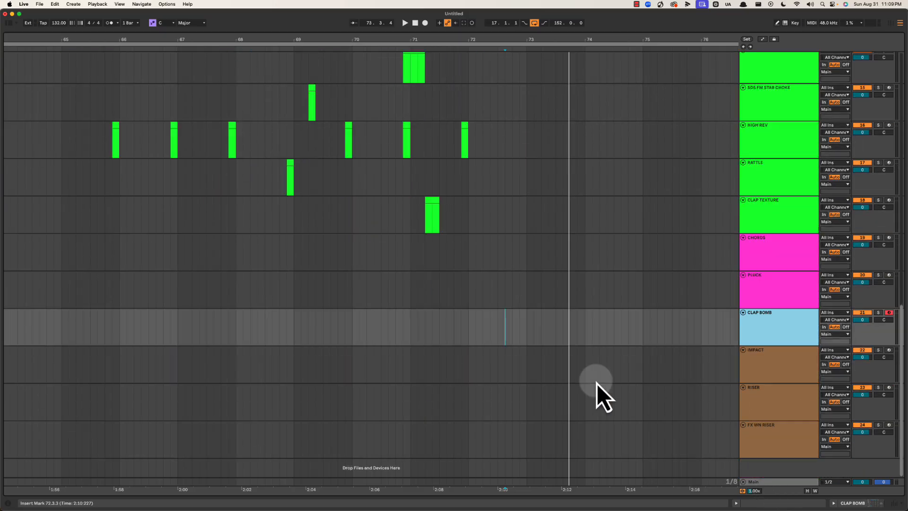
Audition from 72.1.1 and 72.3.1, and place a placeholder clip on CLAP BOMB from 72.4.1 to 75.1.1.
click(472, 336)
key(space)
scroll(477, 340, up, 2)
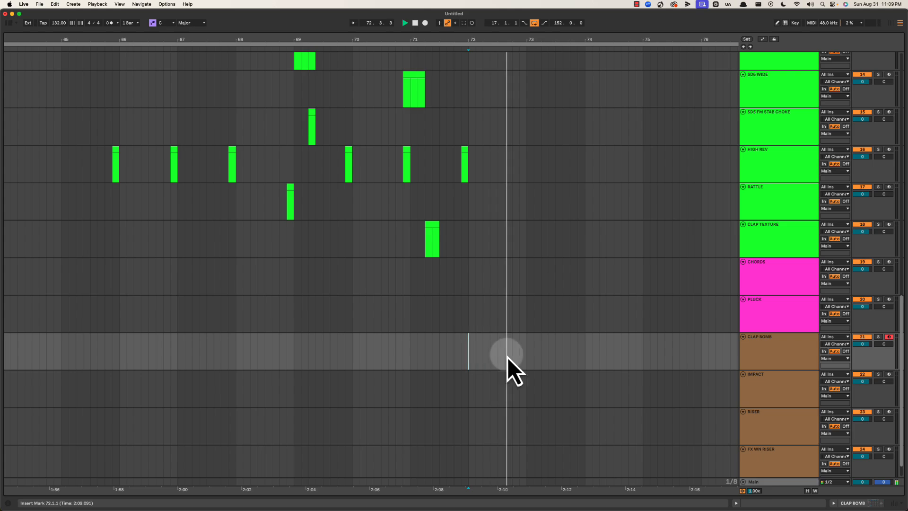
click(498, 353)
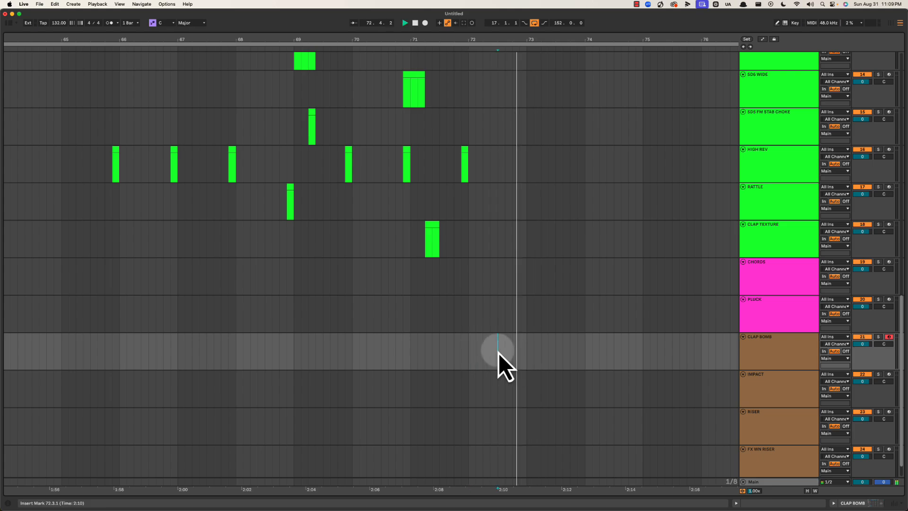
drag(514, 352, 636, 349)
key(super+shift+m)
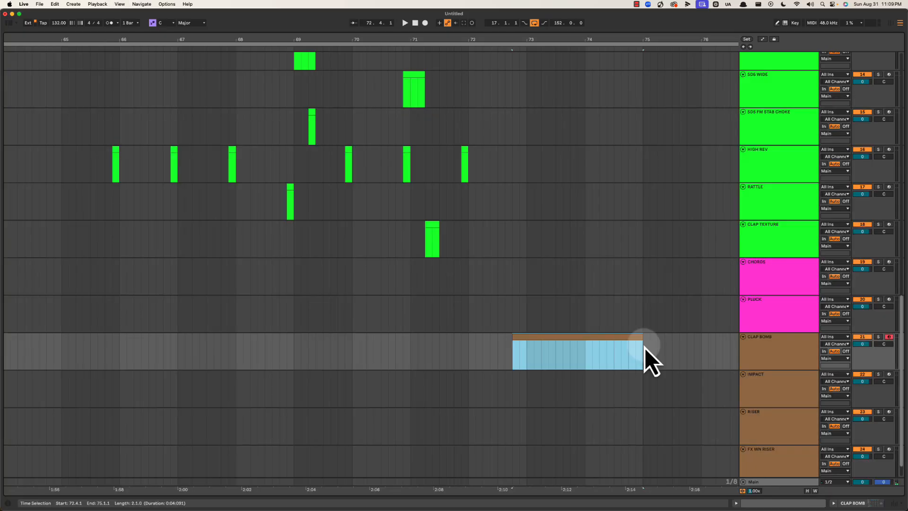
Place a clip on CLAP BOMB from 72.3.1 to 72.4.1, name it REV??? and audition that spot.
drag(506, 349, 512, 347)
key(super+shift+m)
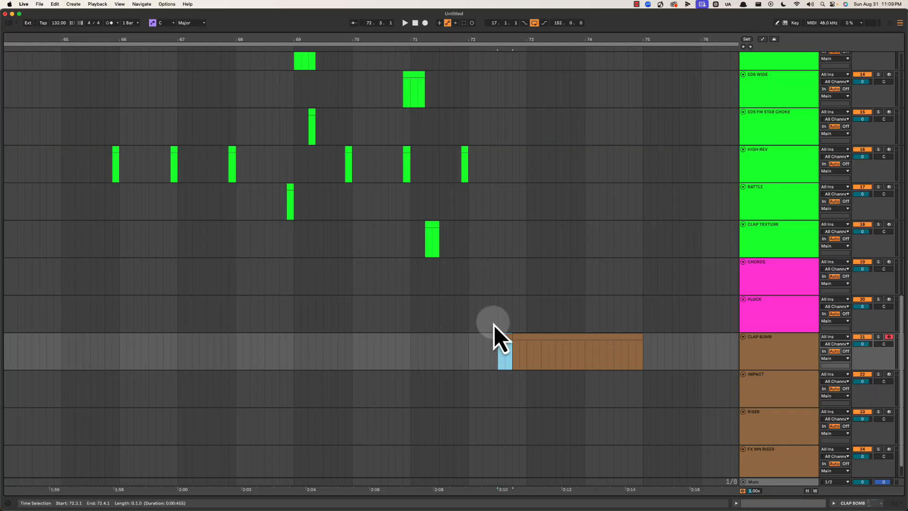
drag(517, 41, 480, 331)
key(super+r)
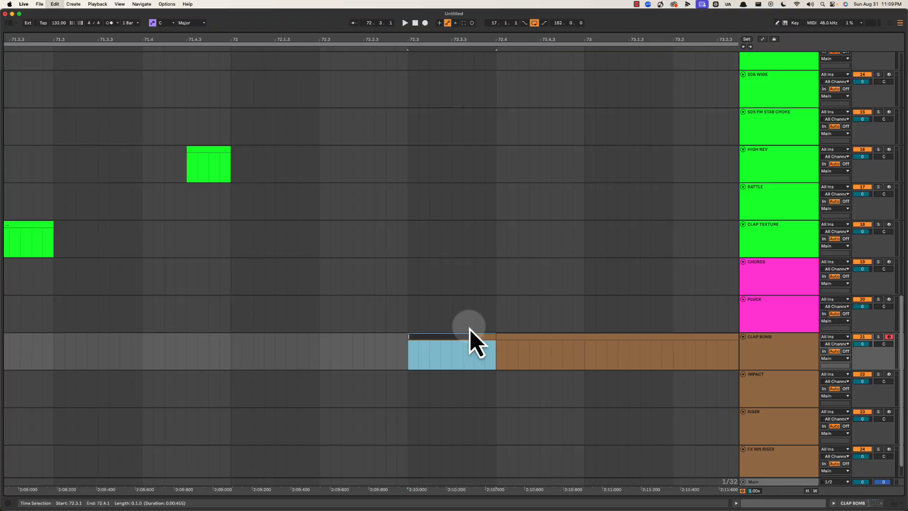
text(REV???)
key(Return)
key(space)
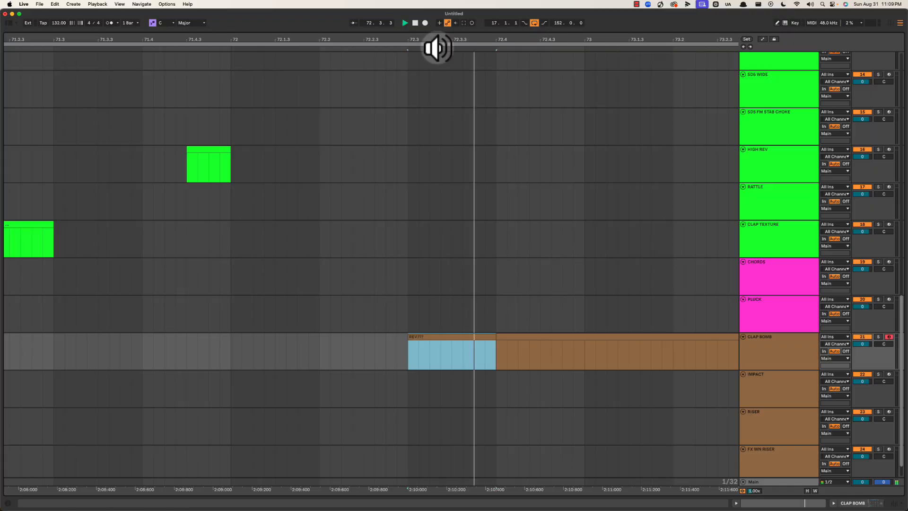
drag(466, 37, 466, 37)
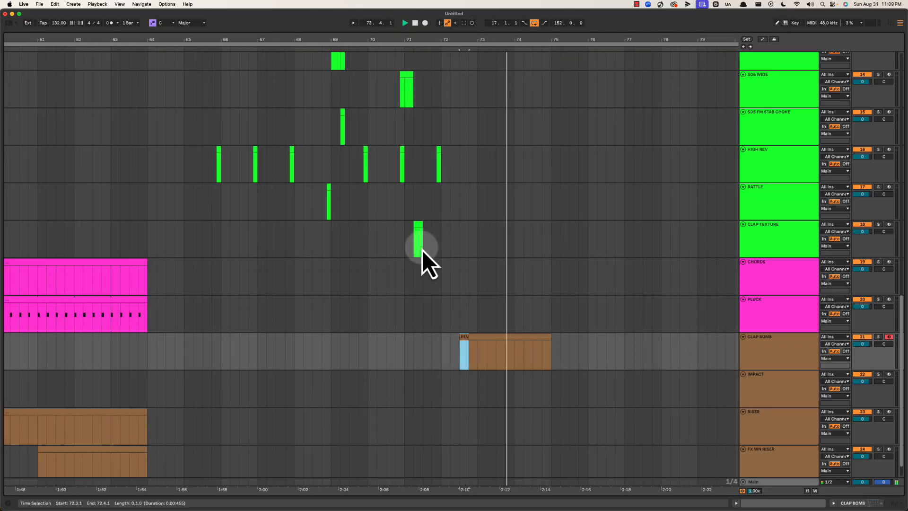
Audition the section from bar 71, restarting from 71.2.3, to check the clips leading into bar 72.
click(405, 240)
scroll(405, 236, up, 5)
scroll(404, 194, up, 2)
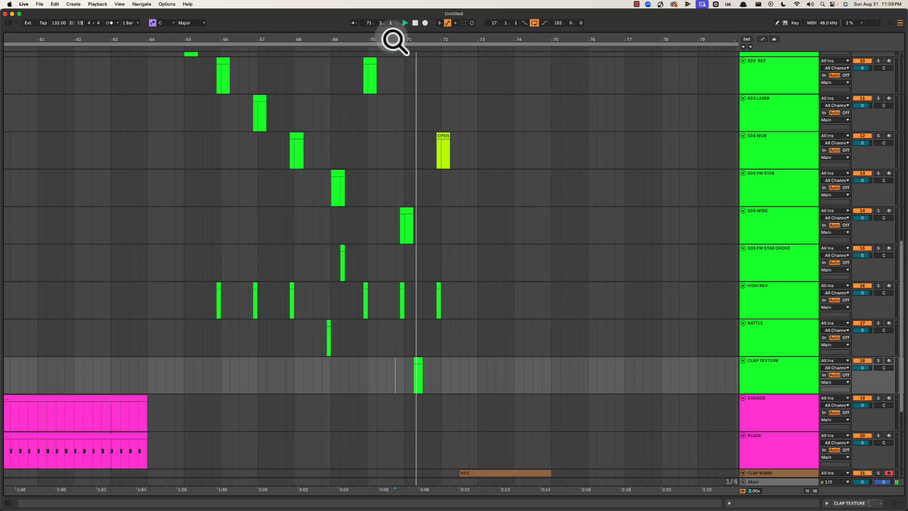
drag(392, 39, 392, 40)
drag(510, 41, 514, 40)
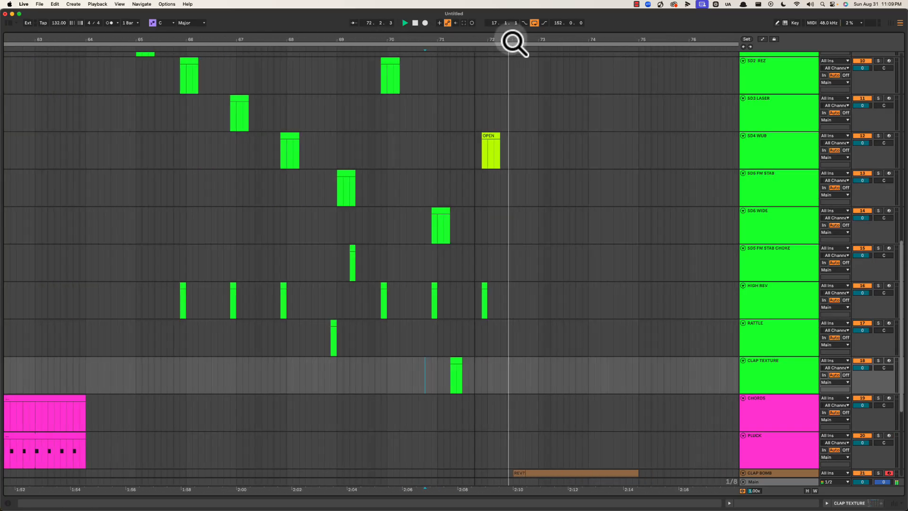
click(448, 158)
scroll(447, 158, up, 2)
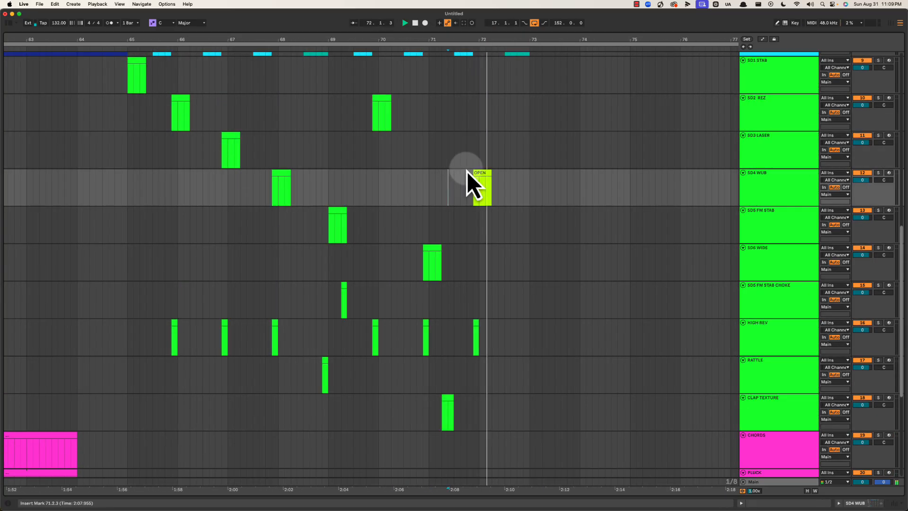
key(space)
key(space)
Examine the SD4 WUB and HIGH REV clips around bar 72 and audition the song from 72.3.1.
drag(476, 336, 500, 314)
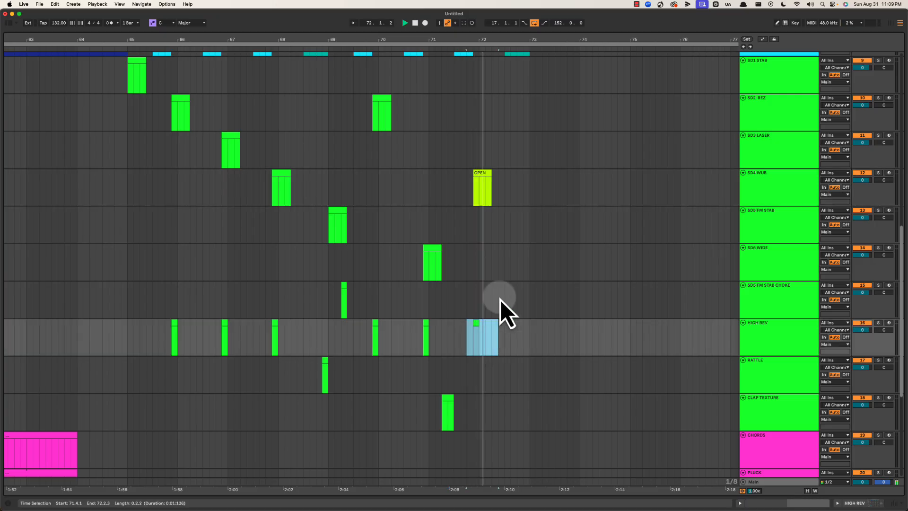
click(485, 176)
click(502, 171)
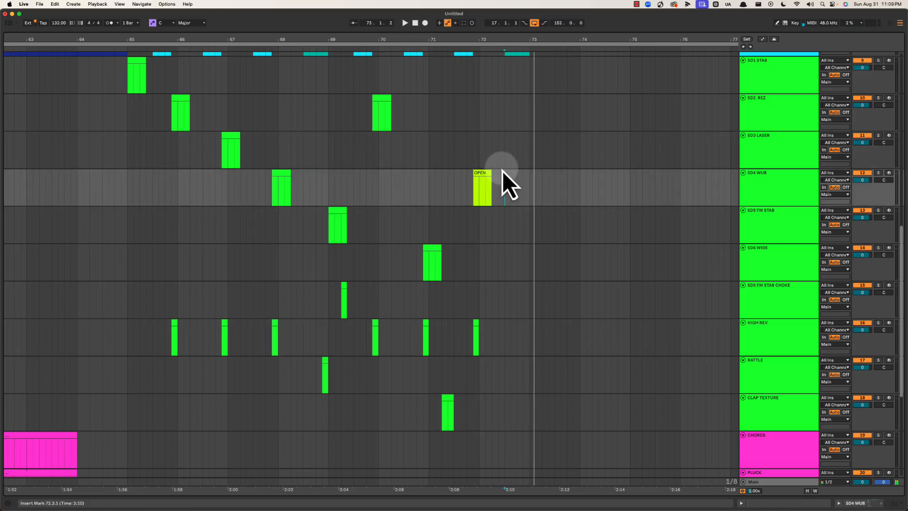
scroll(503, 171, up, 10)
key(space)
key(space)
scroll(502, 171, up, 5)
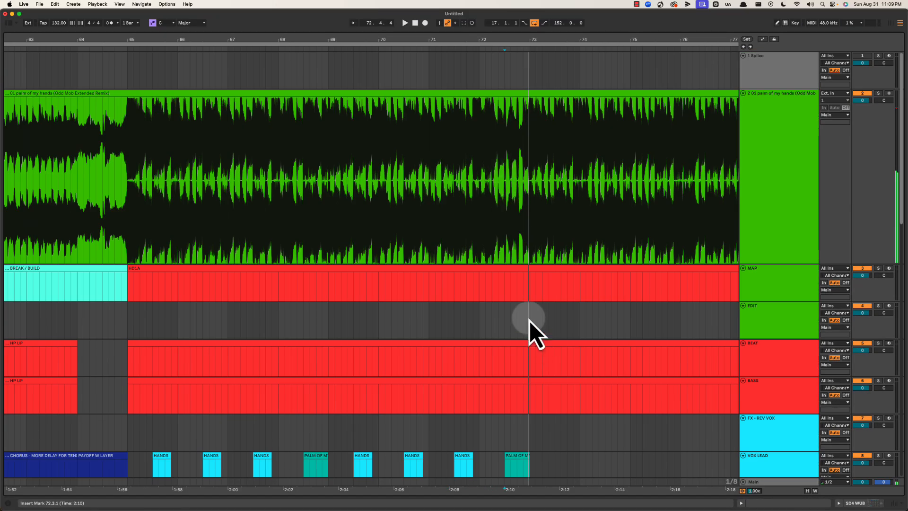
Place a placeholder clip on the EDIT track from 72.3.1 to 73.1.1 and audition that spot.
drag(507, 318, 533, 316)
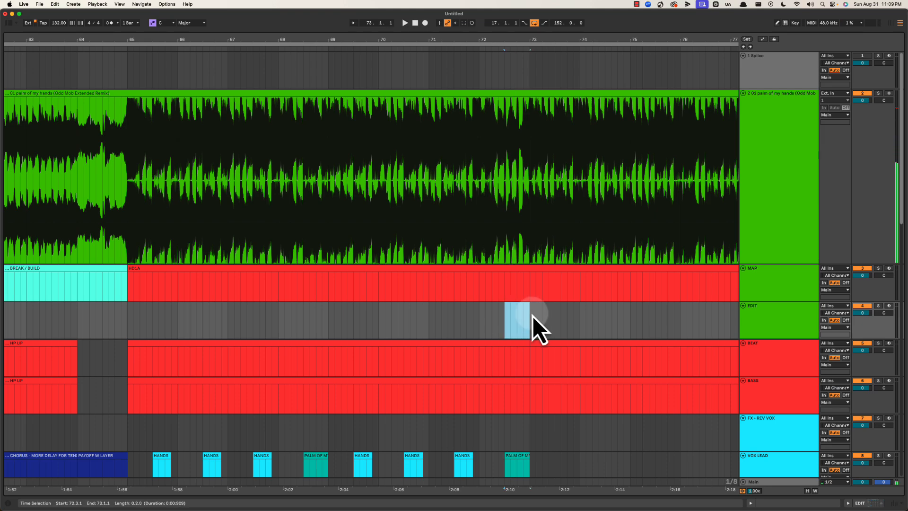
key(super+shift+m)
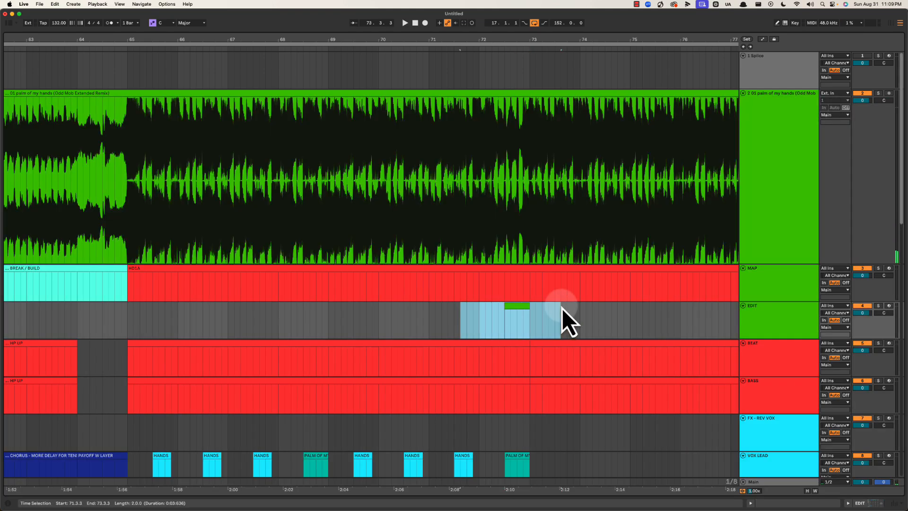
scroll(517, 318, down, 3)
click(506, 239)
key(space)
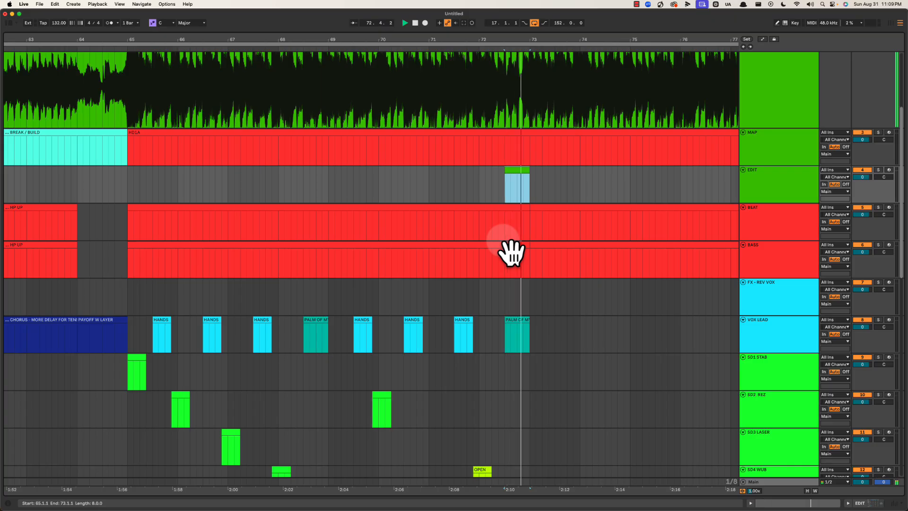
click(505, 230)
key(space)
Split off the BEAT and BASS segments from 72.3.1 to 73.1.1 and name both HP.
drag(505, 230, 511, 266)
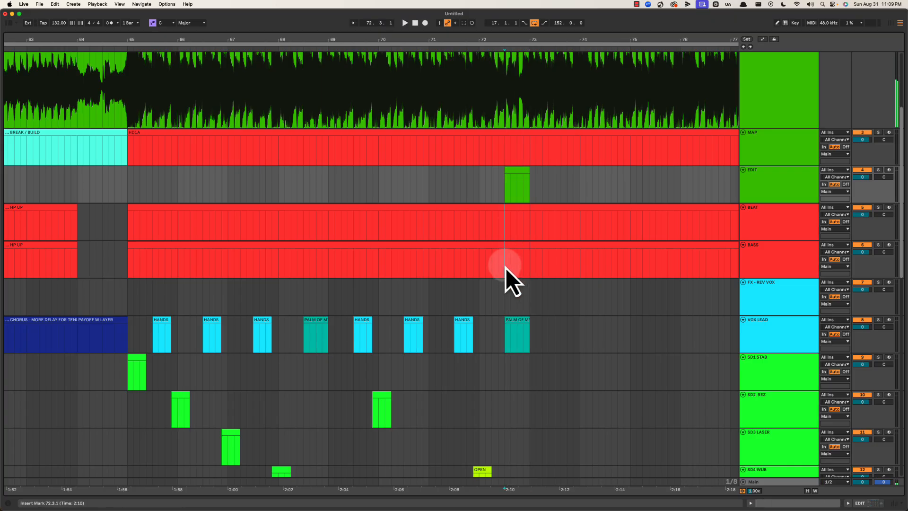
click(518, 208)
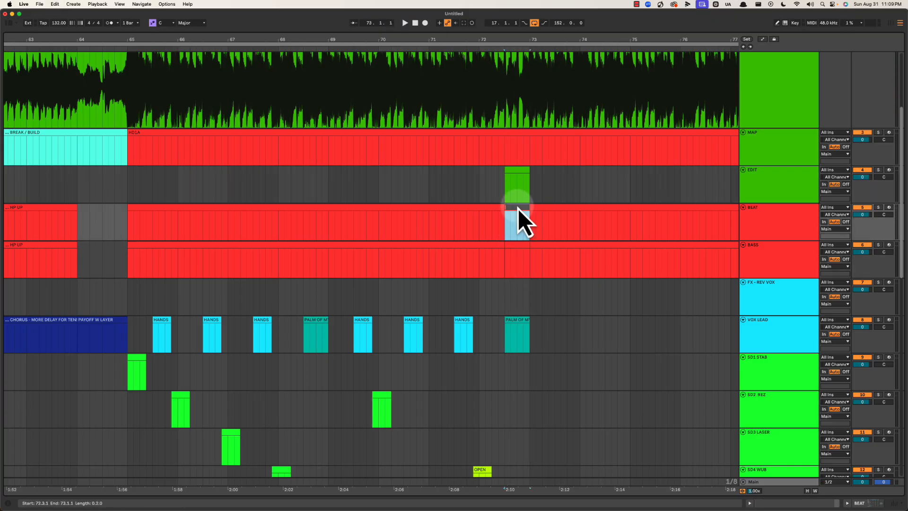
key(super+e)
drag(525, 218, 519, 251)
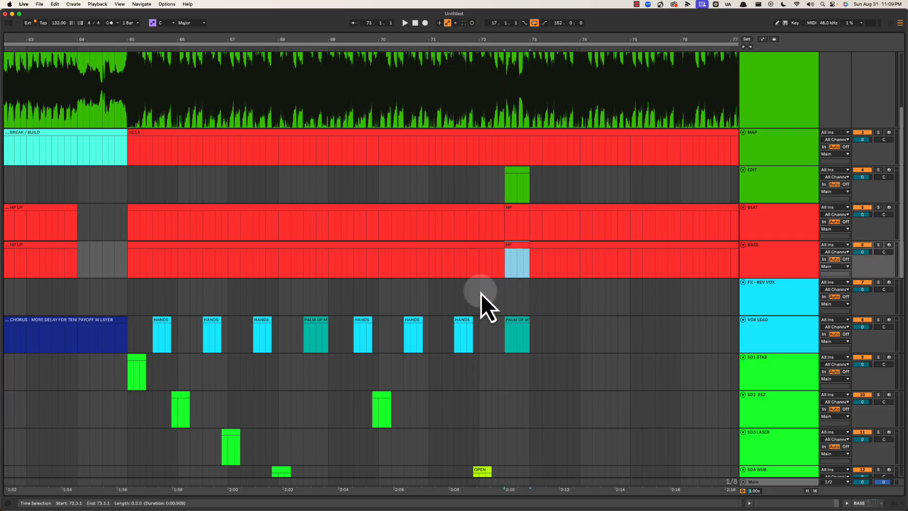
Audition the end of the first eight-bar phrase from 72.1.1.
click(481, 293)
key(space)
scroll(480, 292, down, 1)
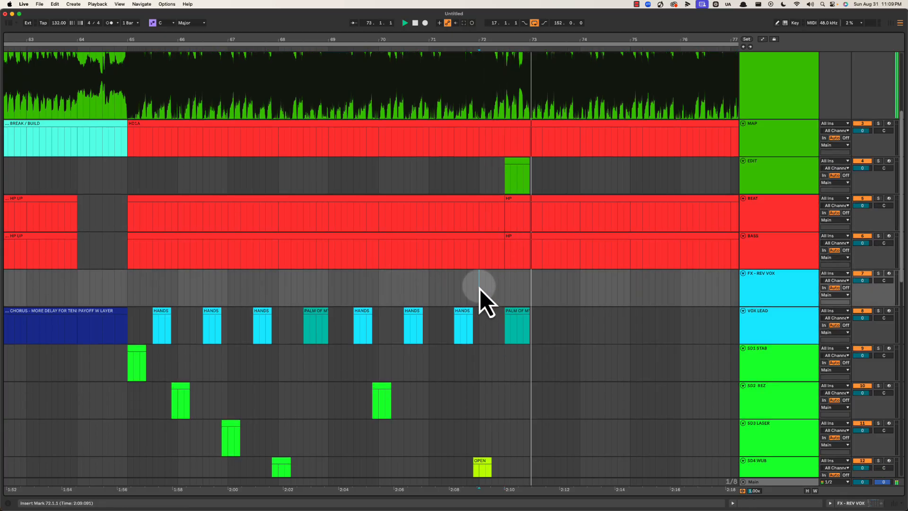
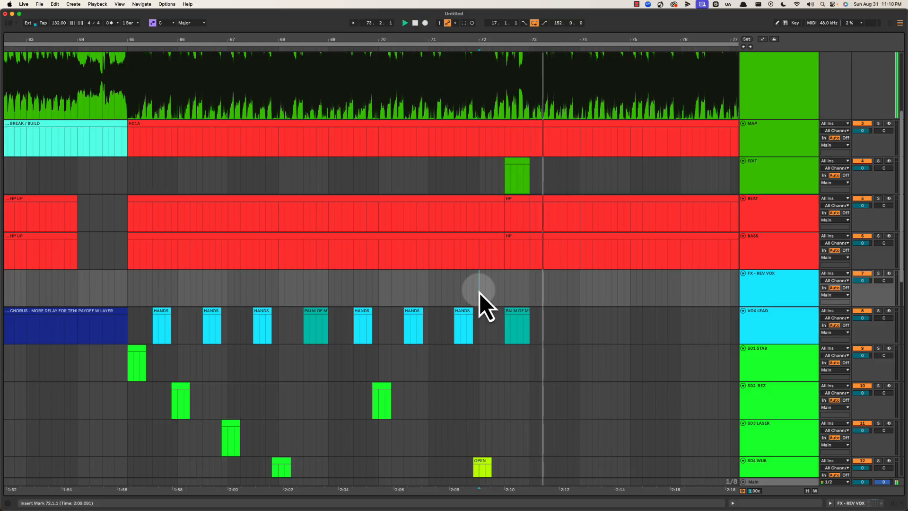
scroll(503, 352, down, 3)
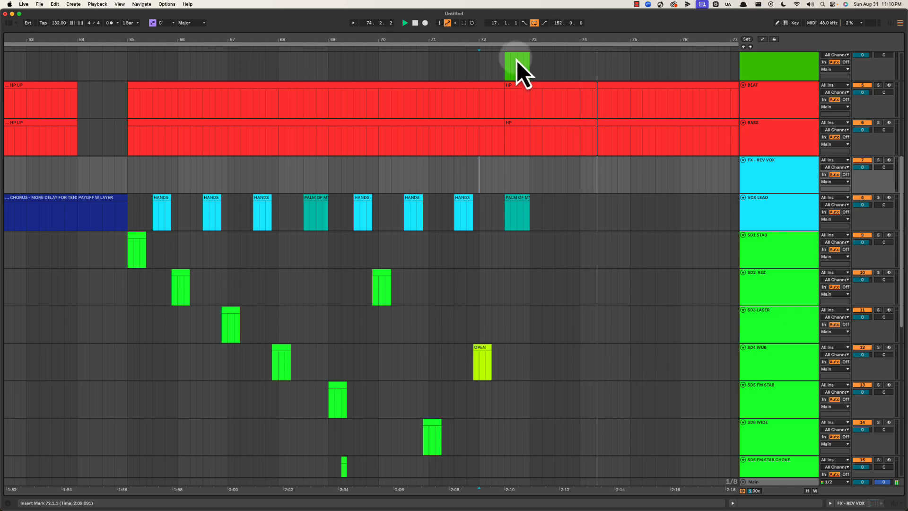
drag(510, 37, 511, 42)
scroll(631, 266, down, 8)
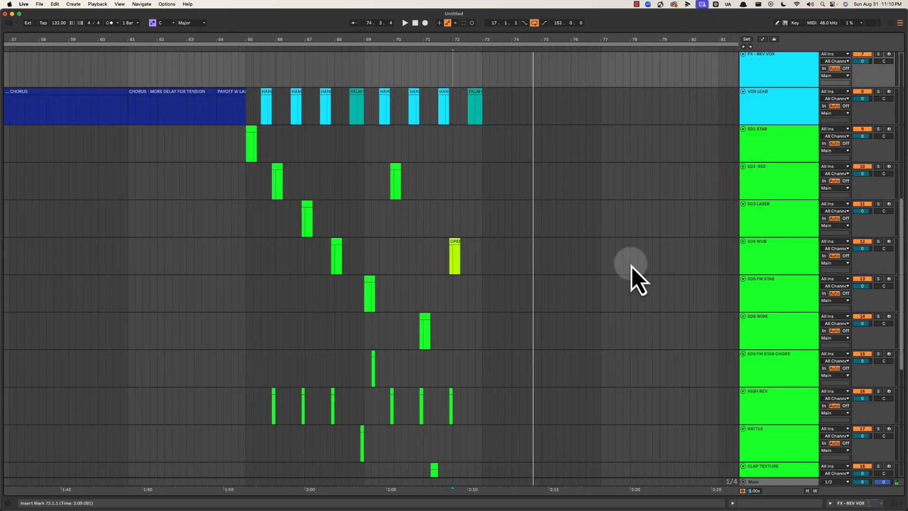
Split the clip on the MAP track at 73.1.1.
click(777, 389)
scroll(603, 307, up, 8)
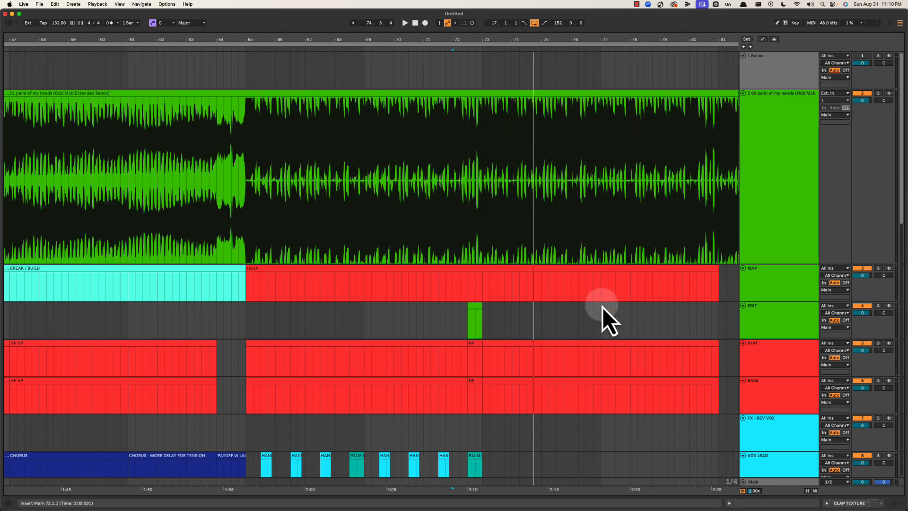
scroll(615, 326, down, 7)
scroll(609, 336, up, 10)
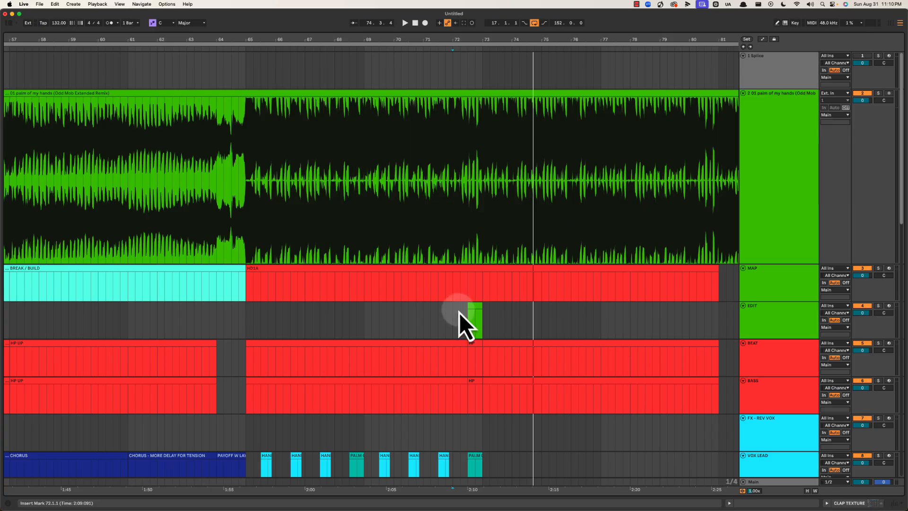
click(487, 283)
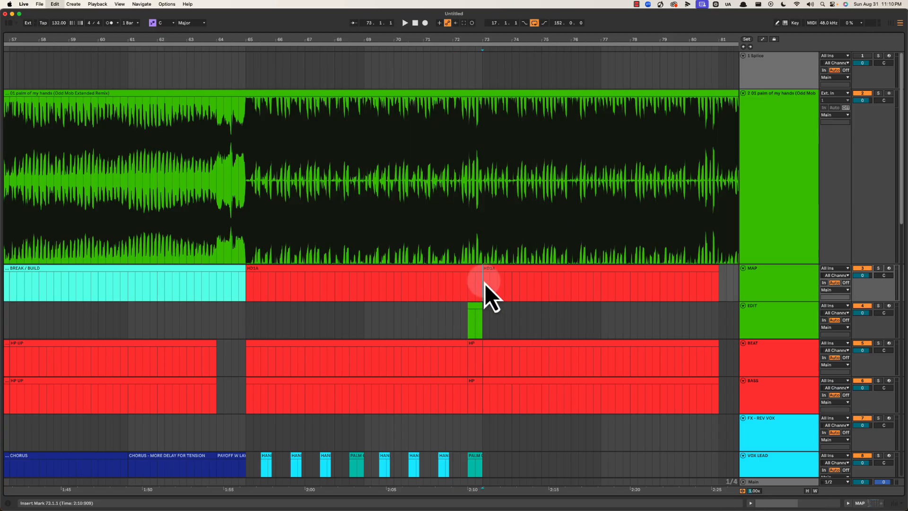
scroll(425, 307, down, 5)
key(super+e)
Review the vocal and sound-design clips, highlighting 65.1.1 to 72.3.1 from FX - REV VOX down to SD4 WUB.
scroll(473, 246, down, 4)
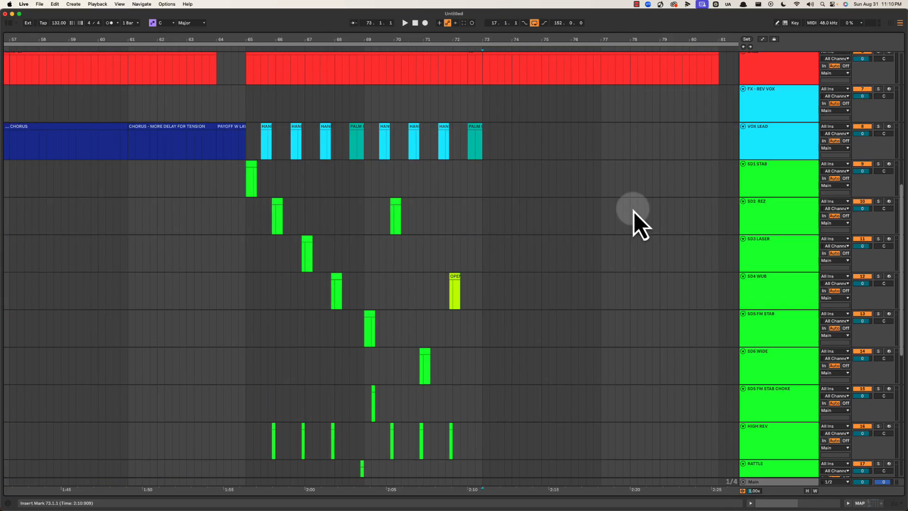
click(776, 192)
scroll(448, 227, down, 3)
scroll(448, 226, up, 3)
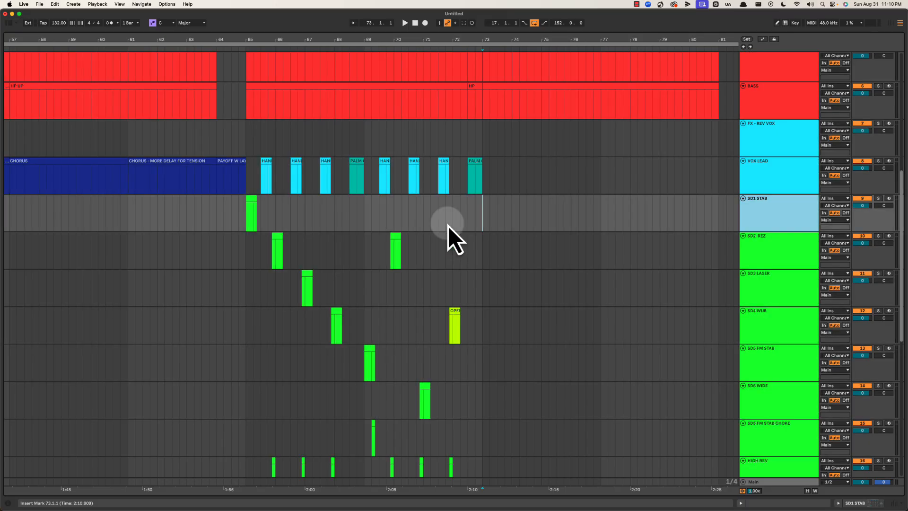
scroll(449, 226, down, 1)
scroll(448, 226, up, 4)
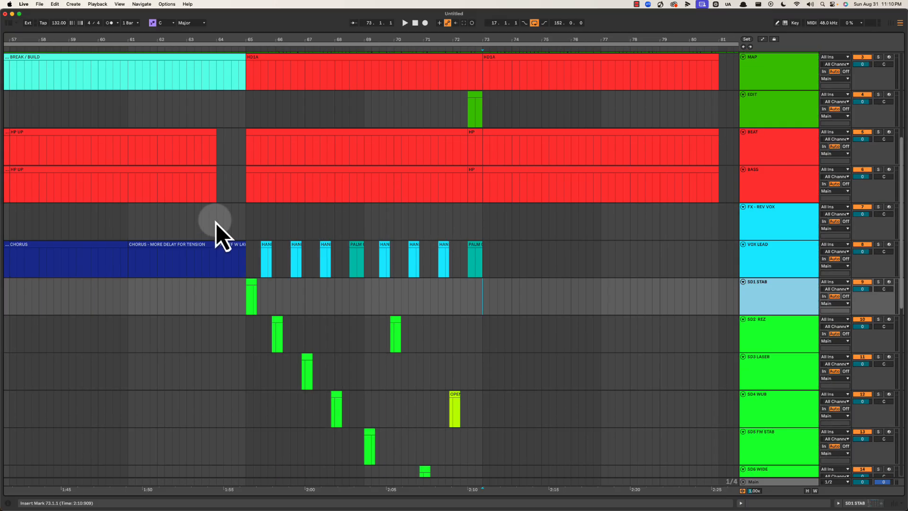
drag(245, 223, 481, 398)
scroll(480, 398, down, 2)
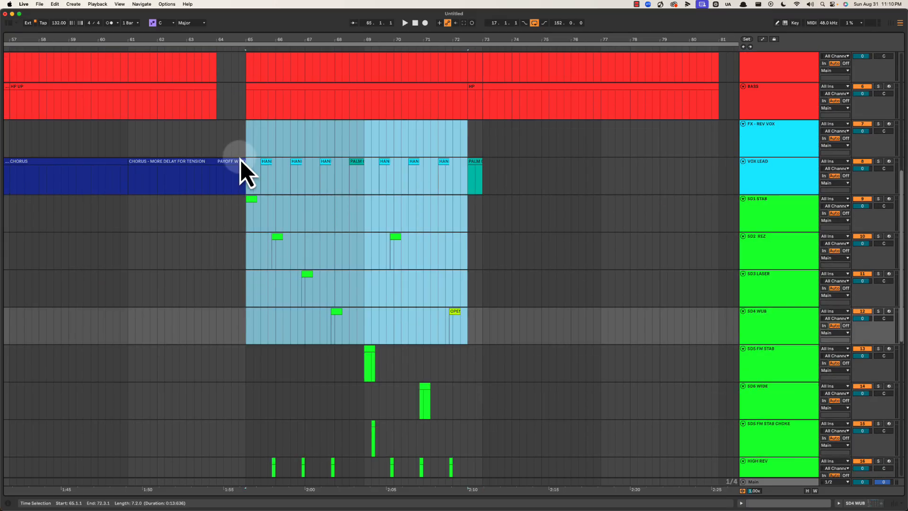
Highlight the reference song's waveform from 65.1.1 to 72.4.1 and return the insert mark to 65.1.1.
click(259, 166)
scroll(265, 180, up, 6)
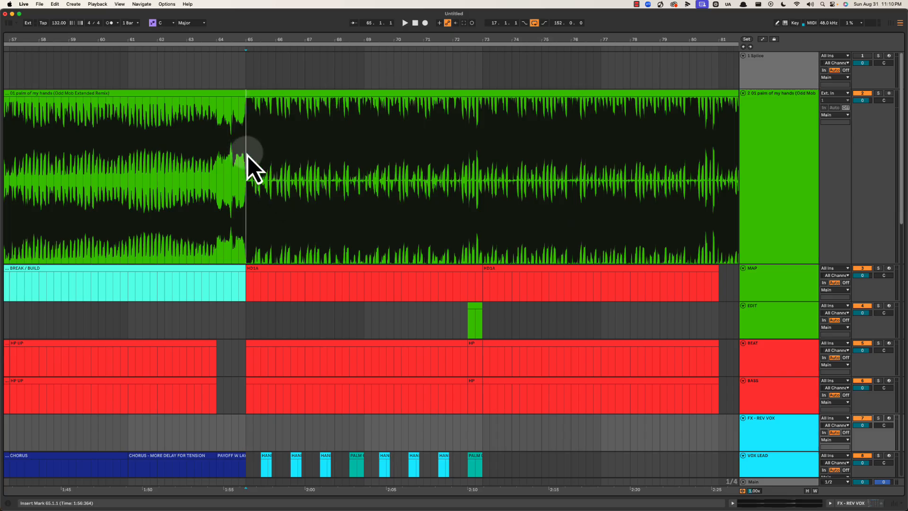
drag(247, 156, 478, 150)
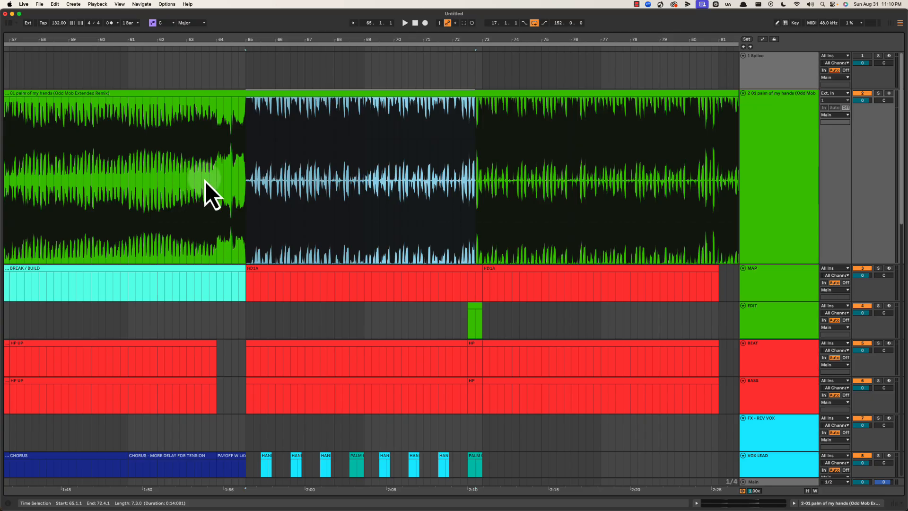
click(260, 176)
click(248, 184)
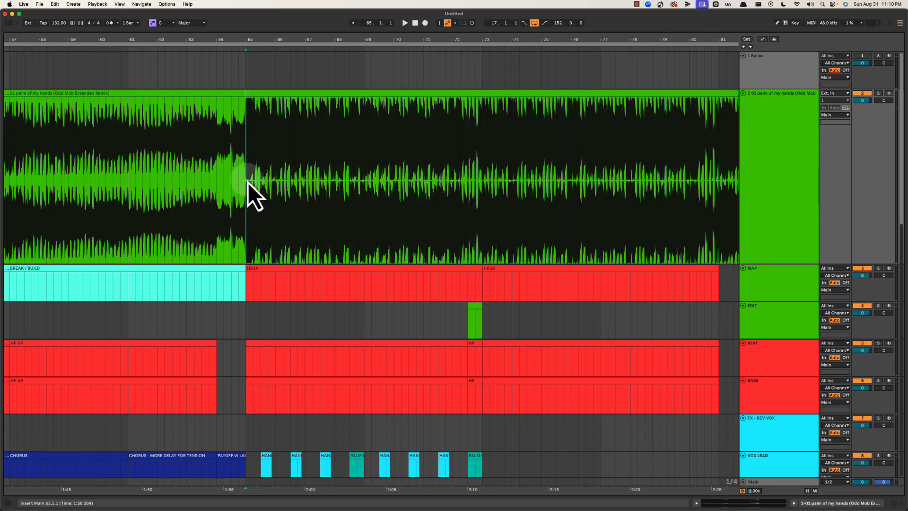
Examine the sound-design tracks, highlighting SD1 STAB from 65.1.1 to 73.1.1.
scroll(248, 183, down, 5)
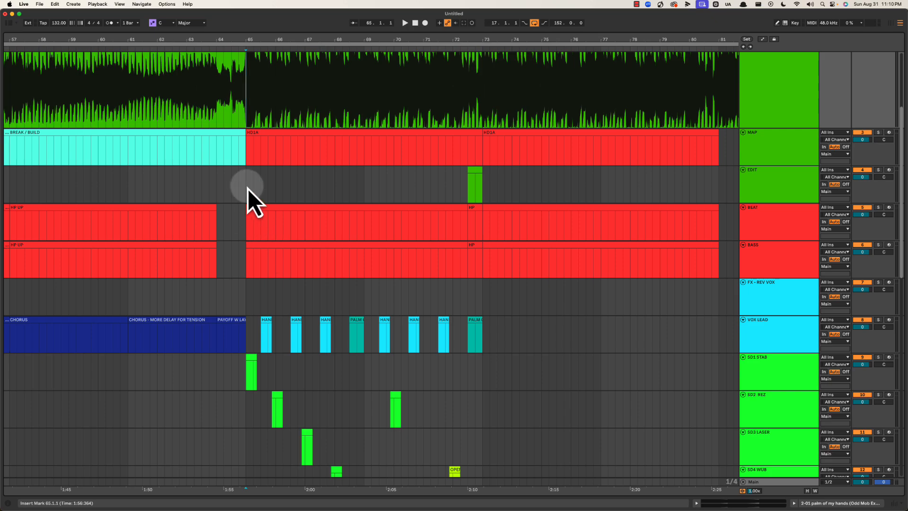
scroll(346, 284, down, 4)
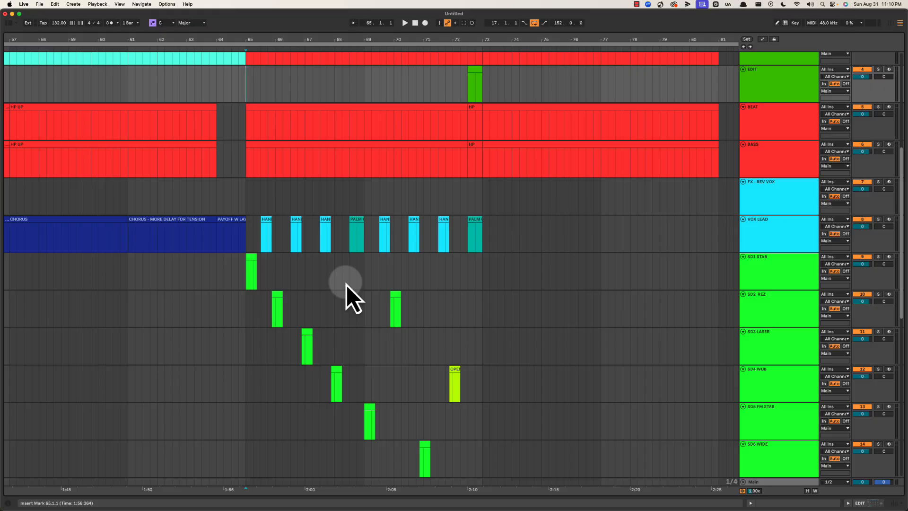
scroll(321, 264, down, 3)
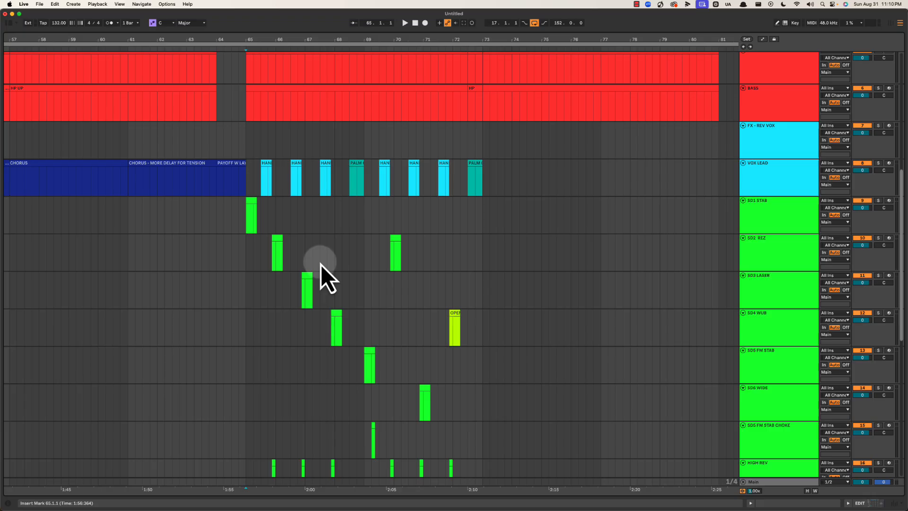
click(251, 200)
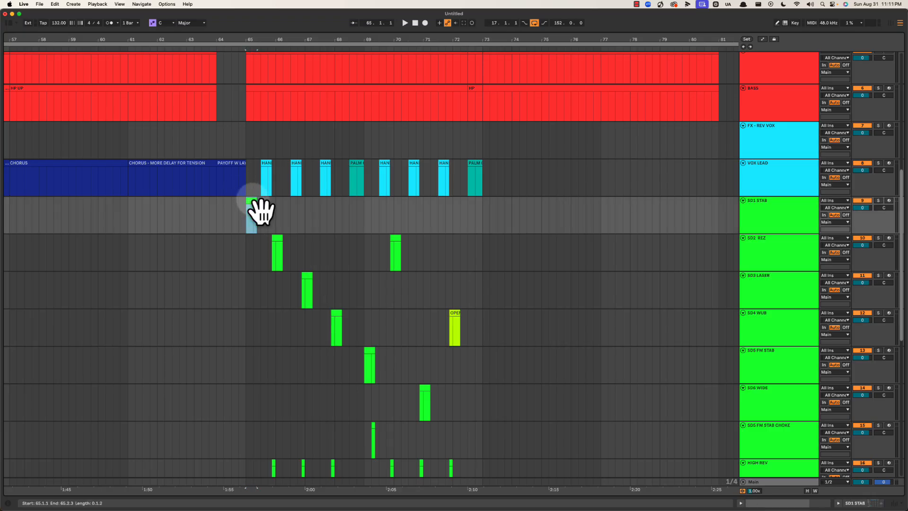
drag(243, 214, 481, 221)
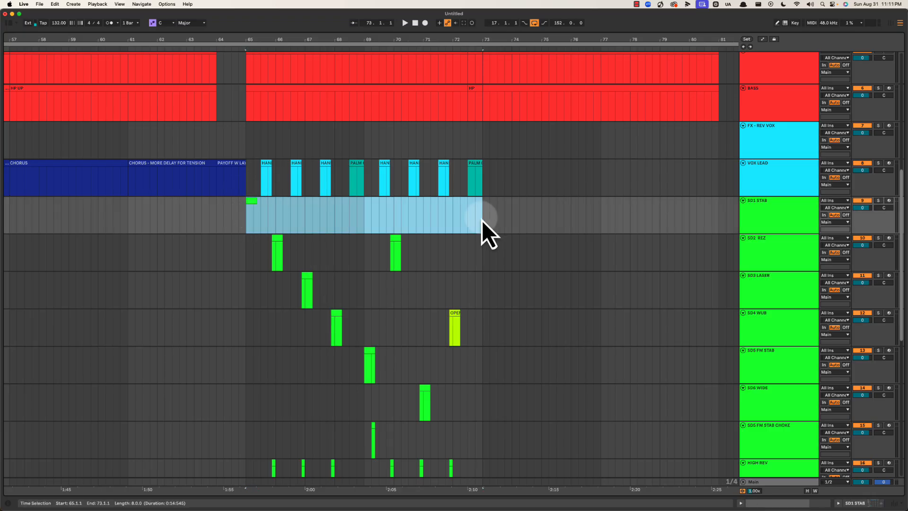
click(246, 217)
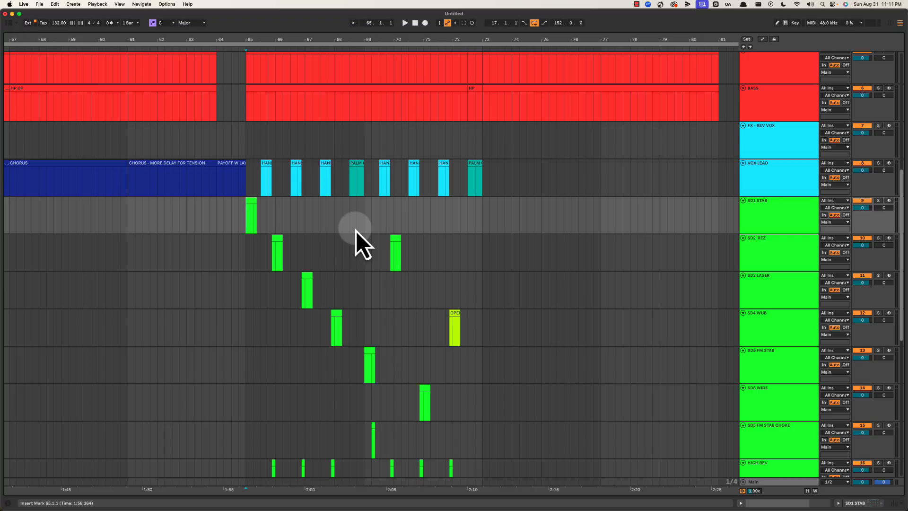
Select the SD1 STAB clip at 65.1.1 and examine the vocal and sound-design clips around it more closely.
click(247, 202)
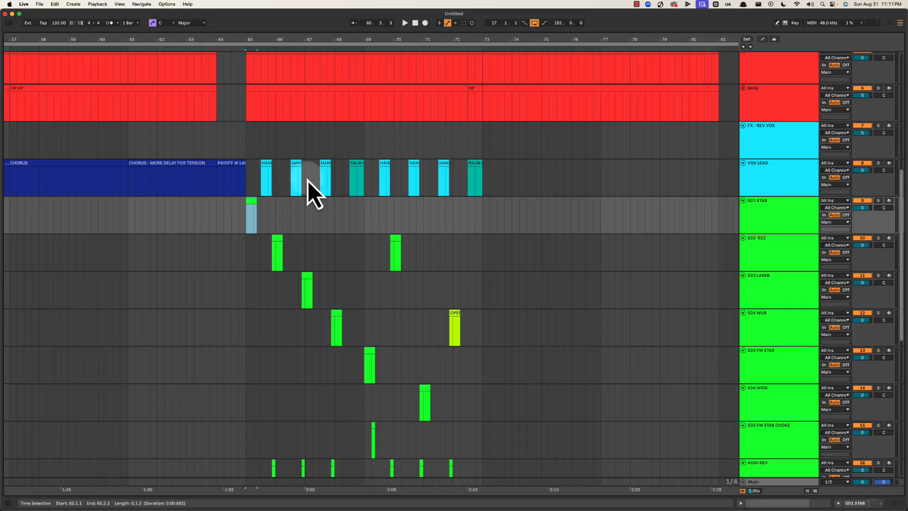
drag(302, 40, 302, 47)
scroll(308, 249, down, 5)
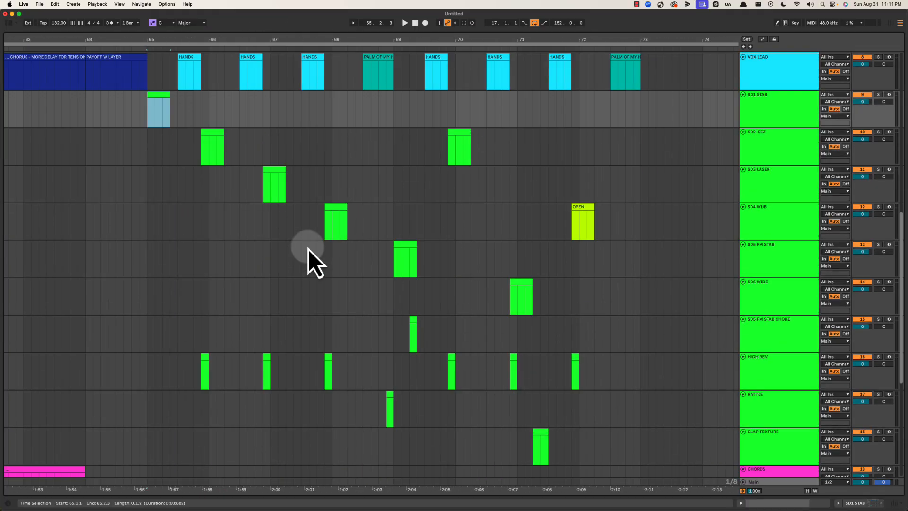
scroll(308, 249, up, 6)
scroll(308, 249, down, 3)
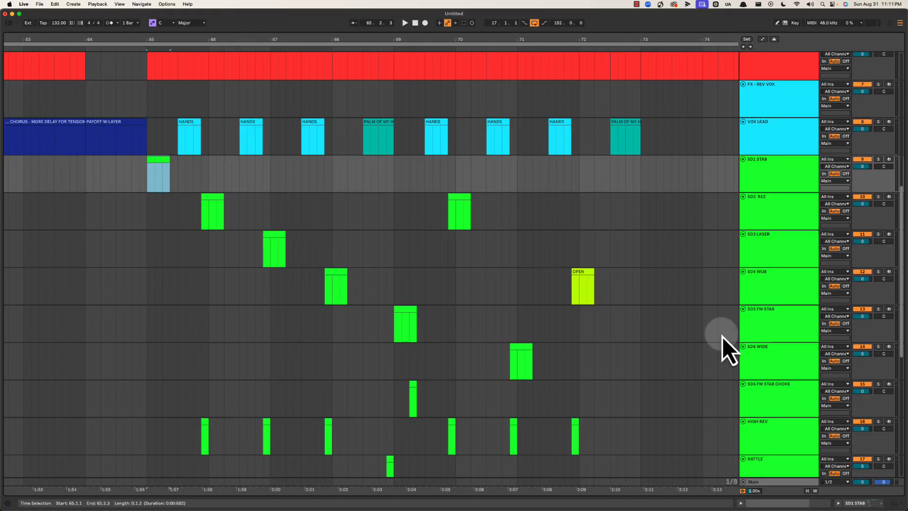
Group the tracks SD1 STAB through SD6 WIDE and name the group SD SPOTS.
click(776, 364)
shift+click(770, 175)
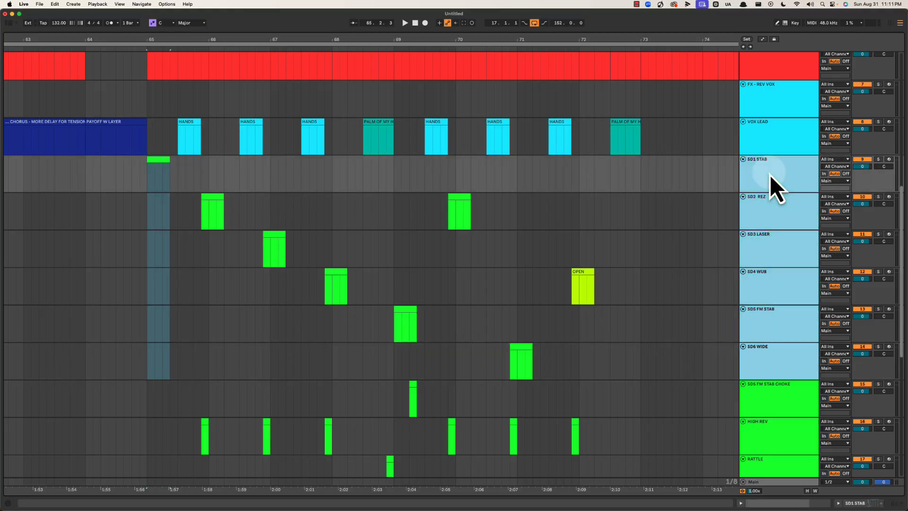
key(super+g)
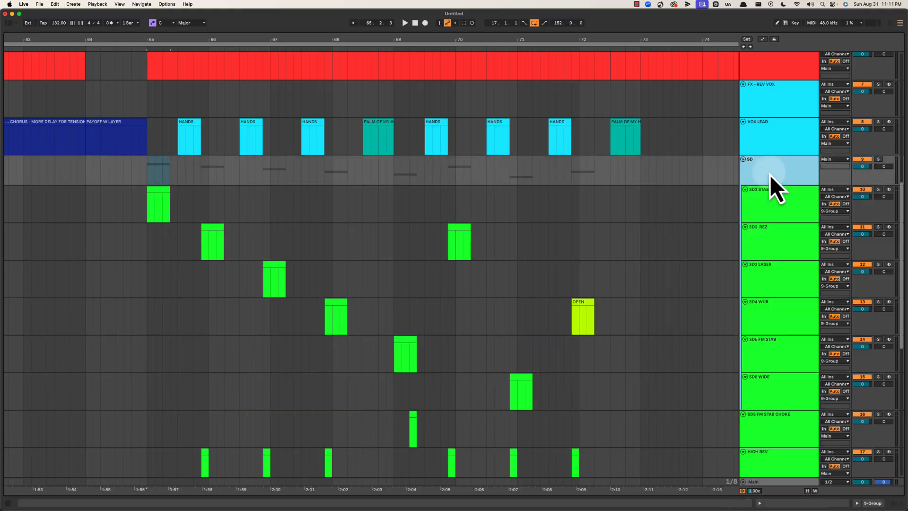
text(TS)
key(Return)
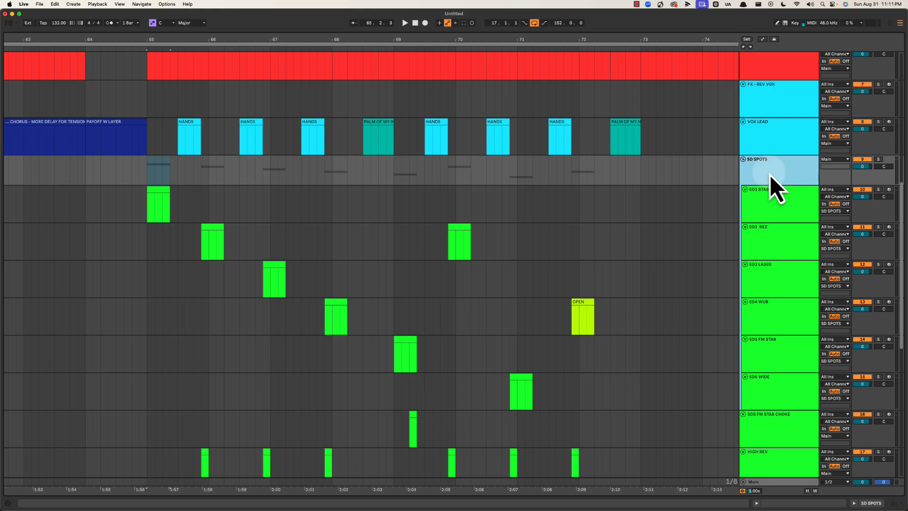
Color the SD SPOTS group green and assign that color to its grouped tracks and clips.
right_click(770, 175)
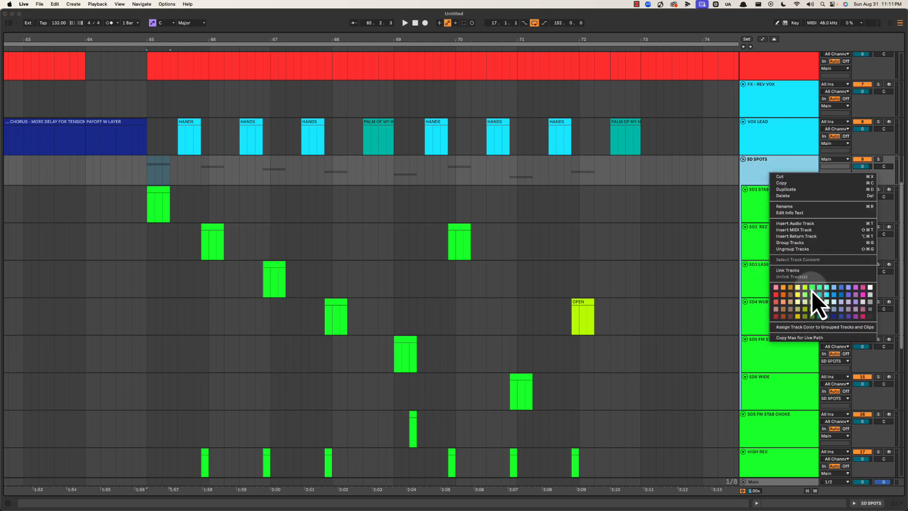
click(813, 298)
right_click(777, 172)
click(793, 321)
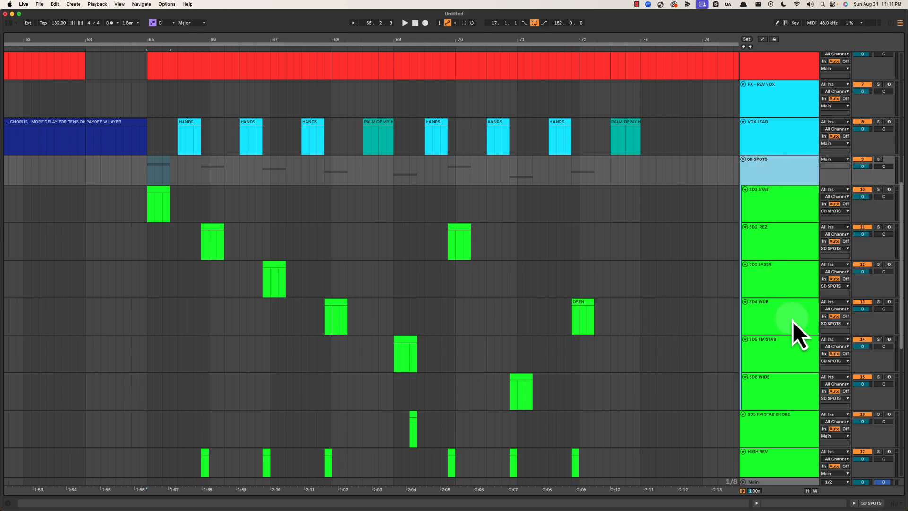
Fold the SD SPOTS group, then group the tracks SD5 FM STAB CHOKE through CLAP TEXTURE as SD SECONDARY.
click(770, 137)
click(768, 174)
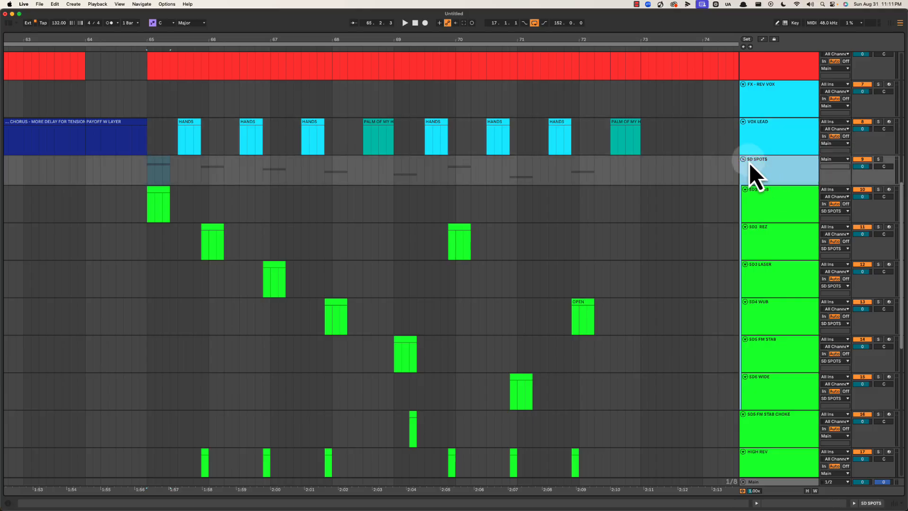
key(Left)
click(779, 188)
shift+click(779, 292)
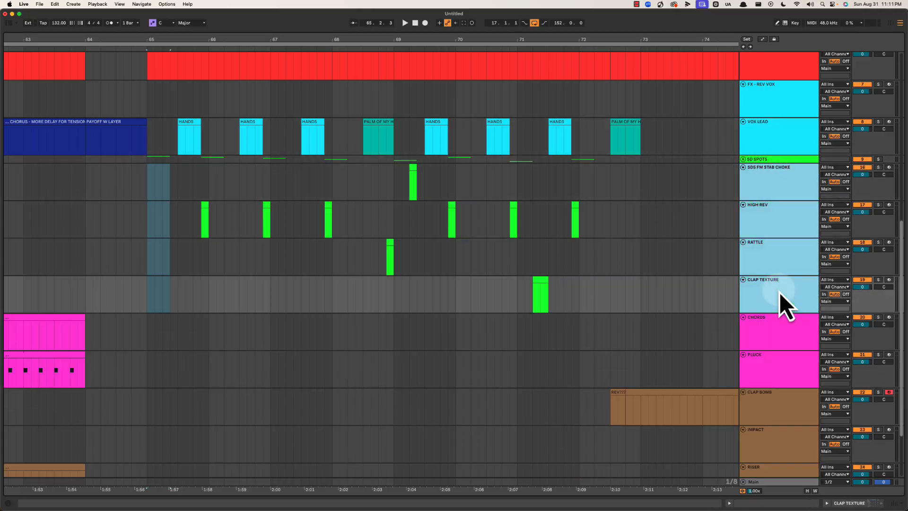
key(super+g)
click(771, 188)
key(super+r)
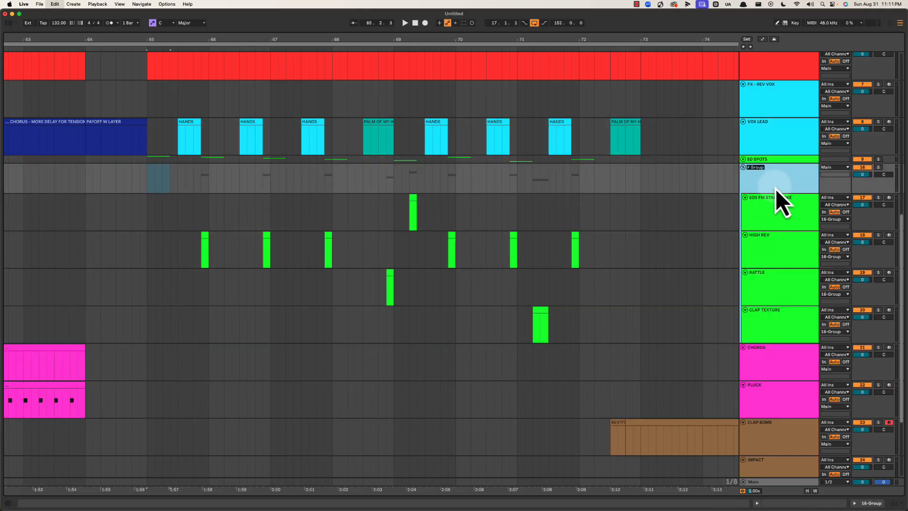
text(SD SECONDARY)
Rename the SD SPOTS group to SD PRIMARY and color the SD SECONDARY group green.
key(shift+Tab)
text(SD S)
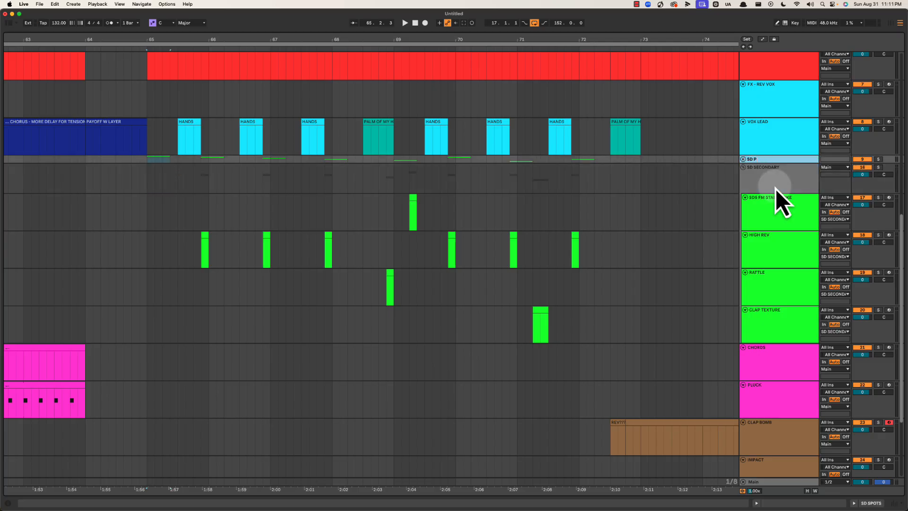
text(RIMARY)
key(Return)
right_click(777, 188)
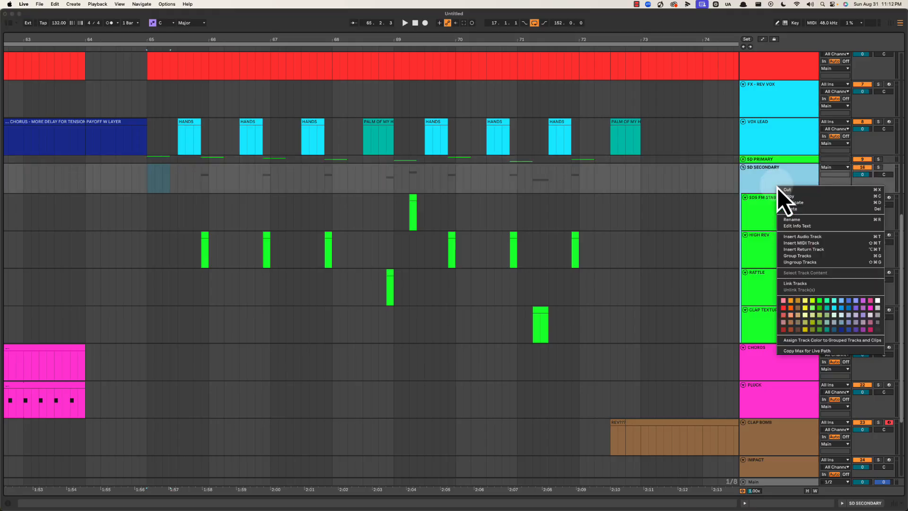
key(Escape)
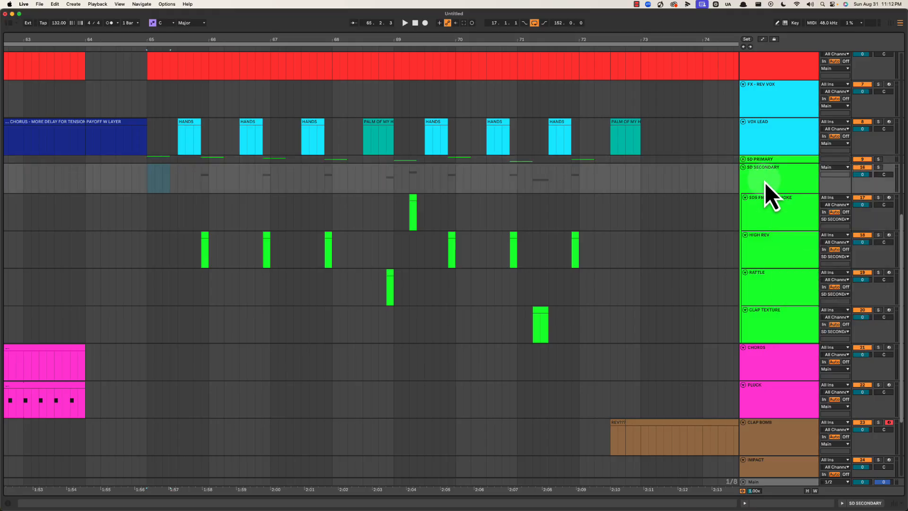
Fold the SD SECONDARY group and leave the SD PRIMARY group unfolded.
click(743, 168)
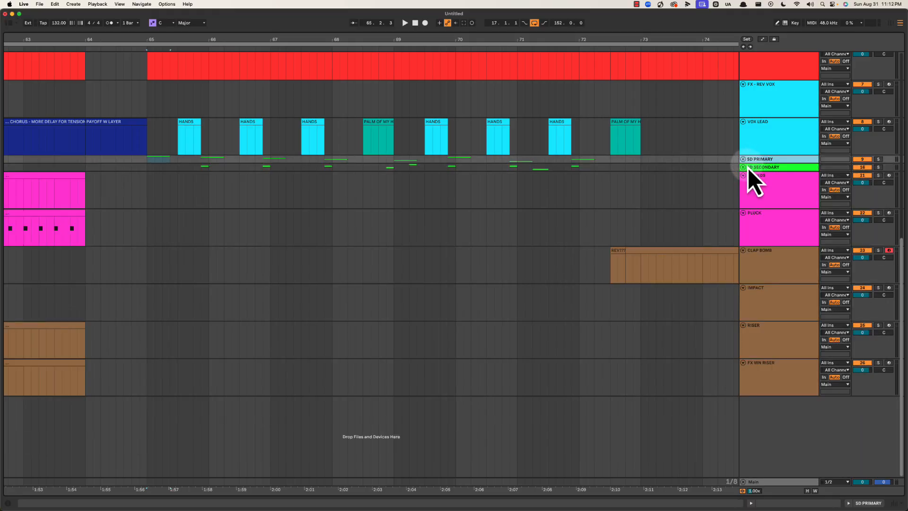
click(744, 168)
click(743, 160)
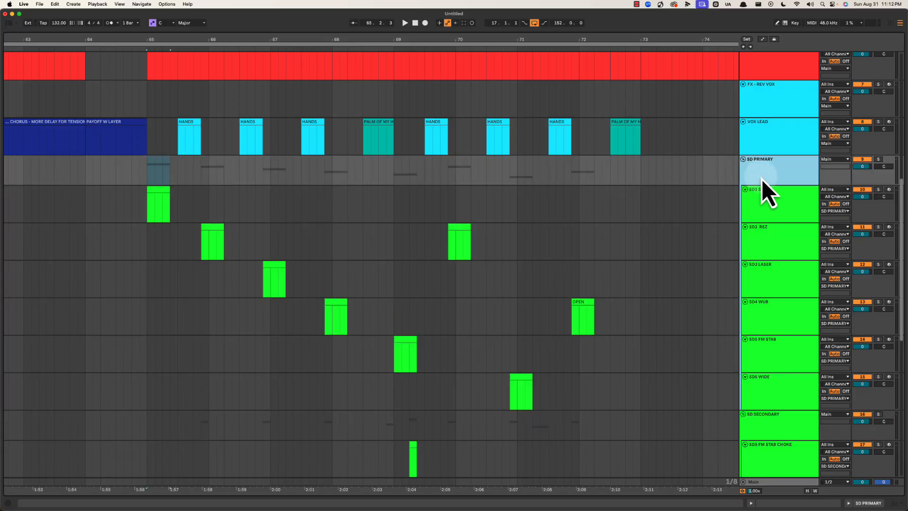
click(763, 134)
click(744, 172)
click(743, 160)
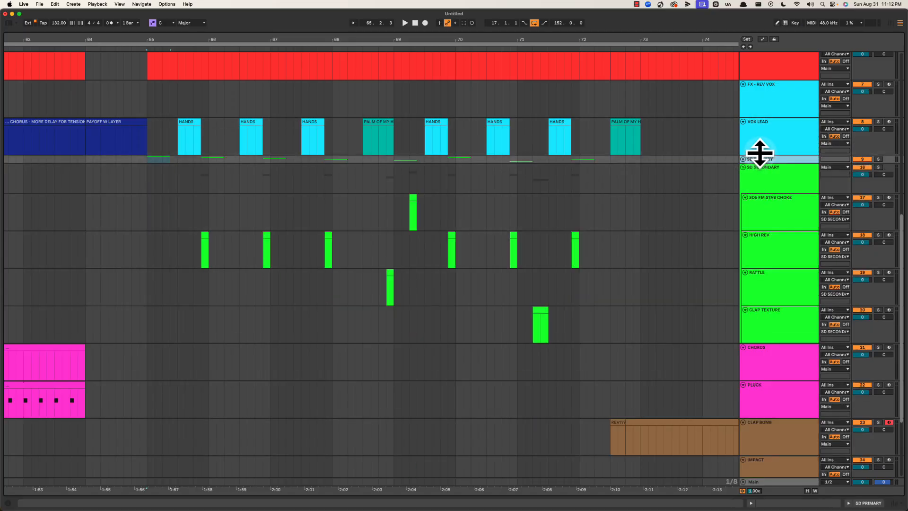
click(743, 168)
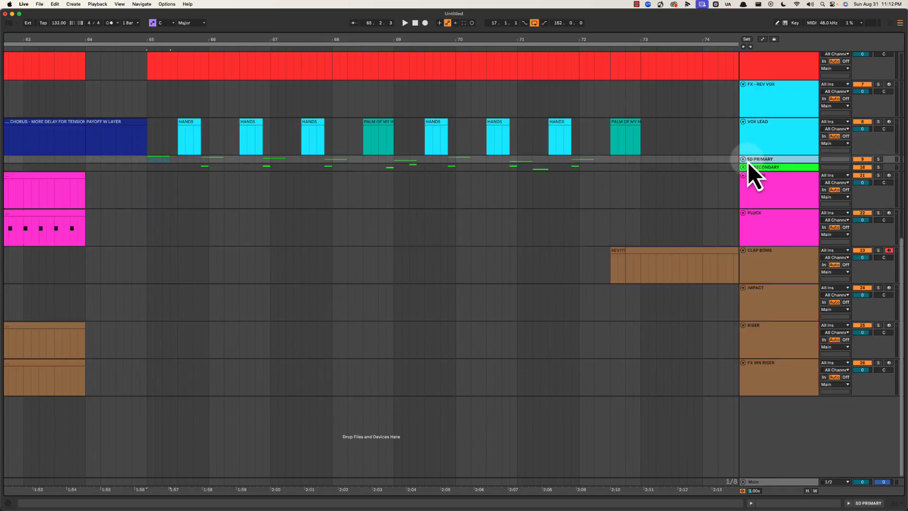
click(744, 160)
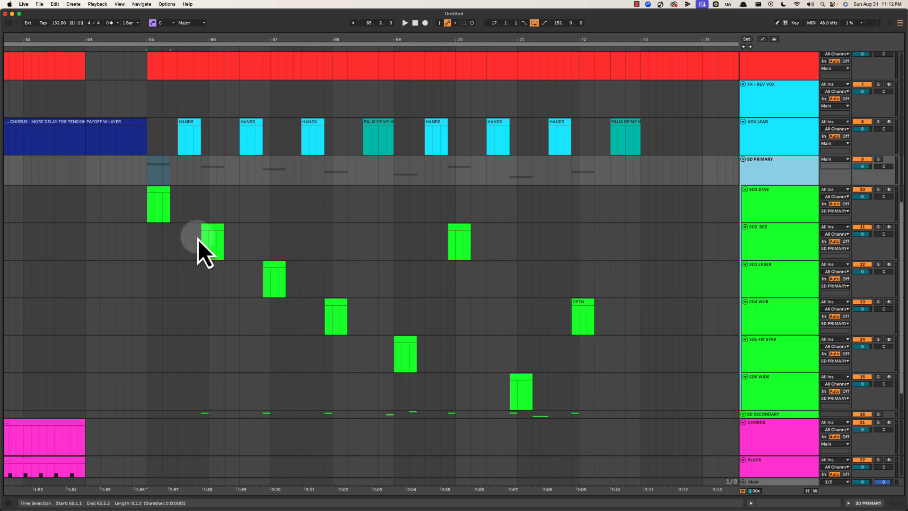
Examine the first five SD PRIMARY clips one by one, from SD1 STAB at bar 65 to SD5 FM STAB at 69.1.1.
click(159, 201)
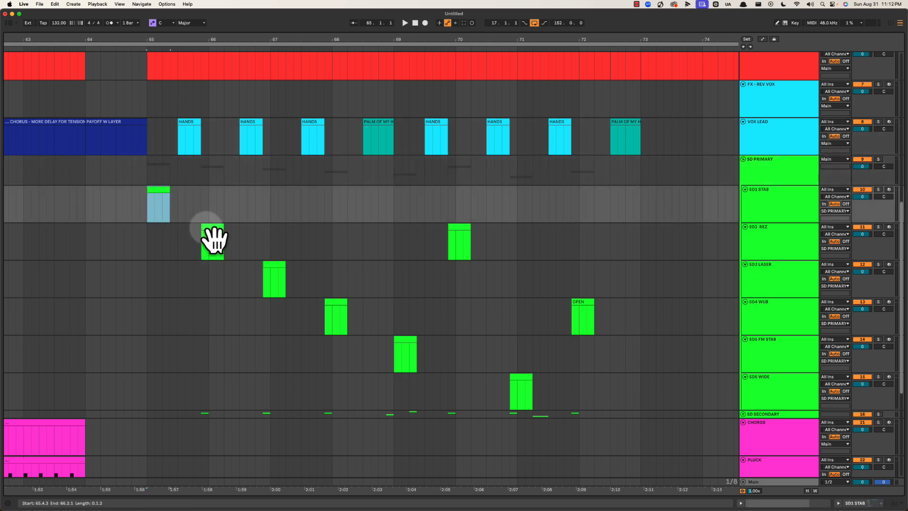
click(211, 236)
click(276, 268)
click(333, 316)
click(401, 341)
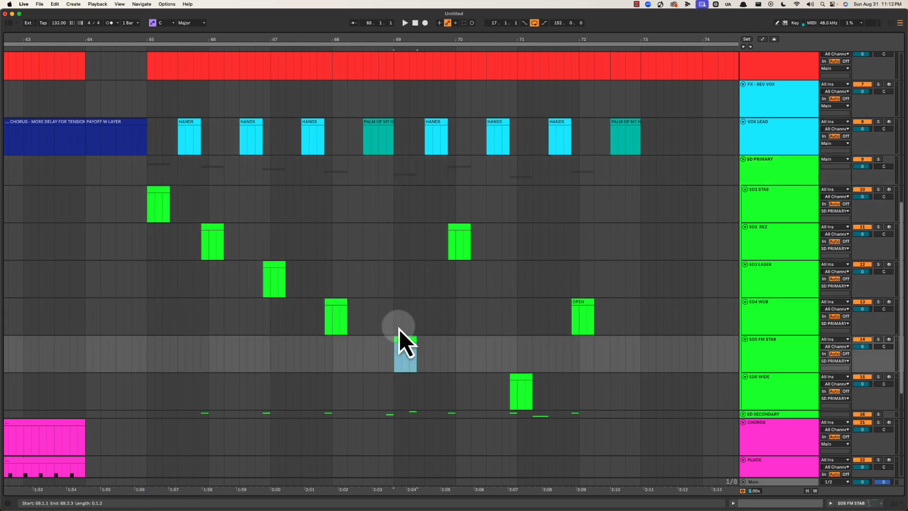
scroll(344, 273, up, 1)
scroll(344, 273, up, 1)
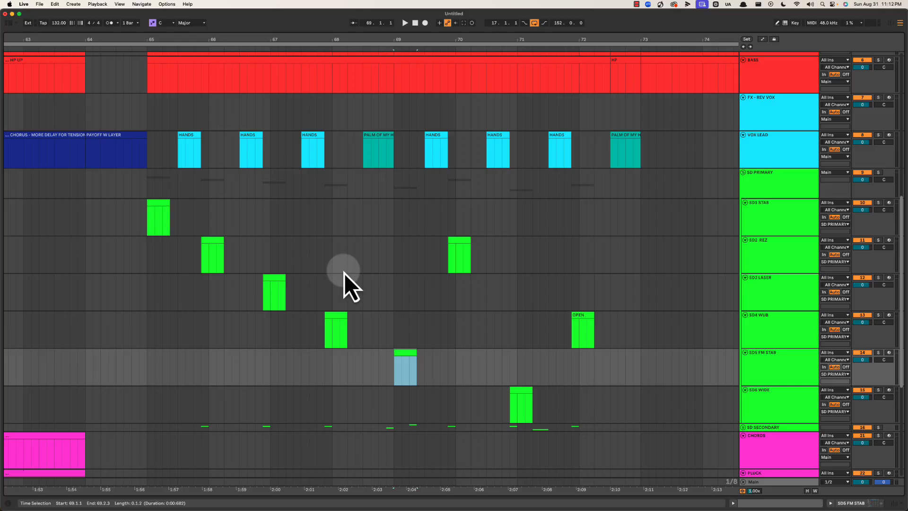
Highlight the VOX LEAD clips from 65.3.1 to 73.1.3, check the PALM OF MY HANDS clip and return the insert mark to 65.1.1.
drag(179, 141, 646, 145)
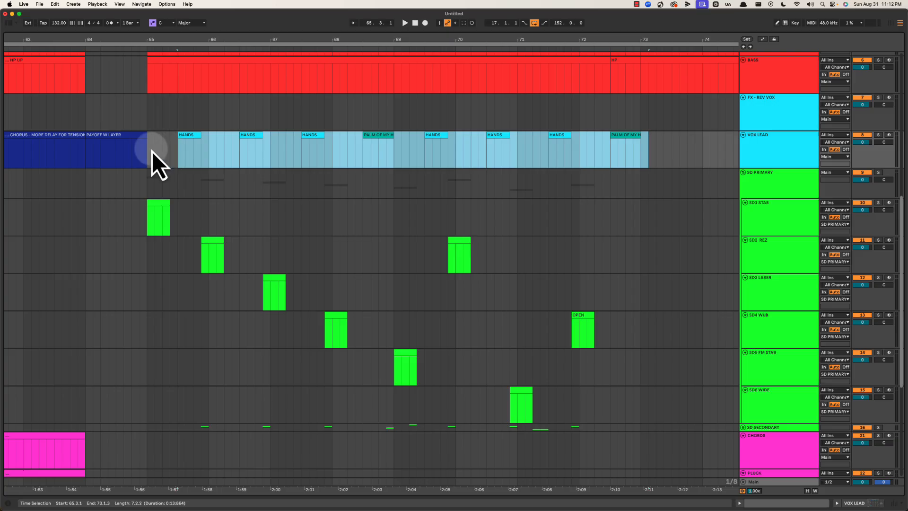
drag(151, 151, 389, 146)
click(392, 148)
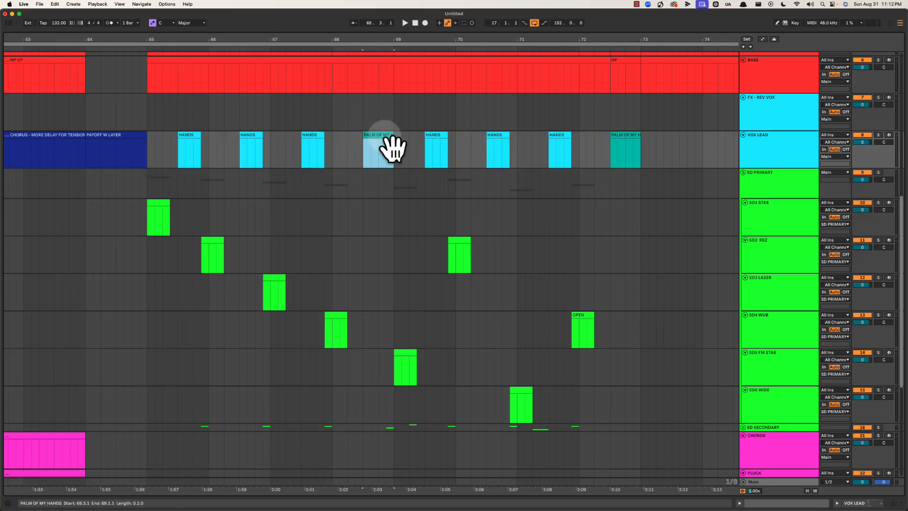
click(151, 151)
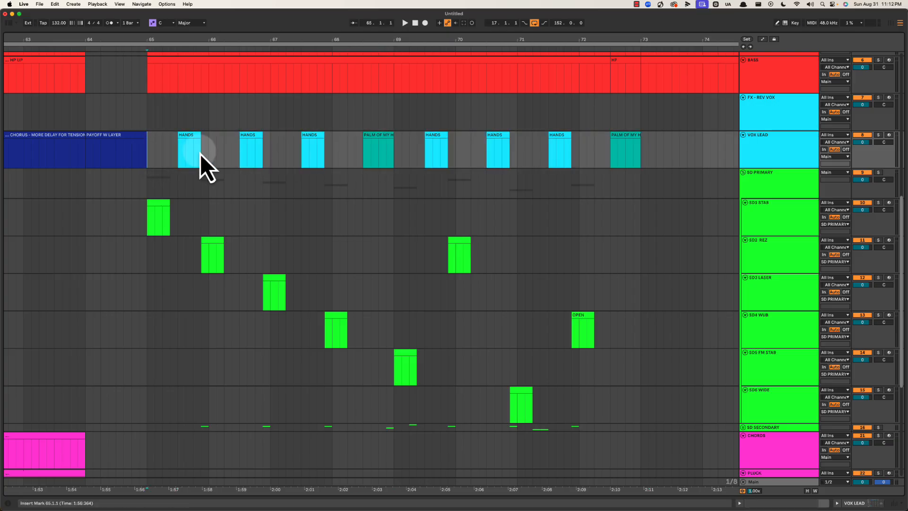
Examine the first three HANDS clips on VOX LEAD, highlighting 66.1.1 to 67.1.1 along the way.
scroll(199, 156, up, 1)
drag(149, 163, 296, 155)
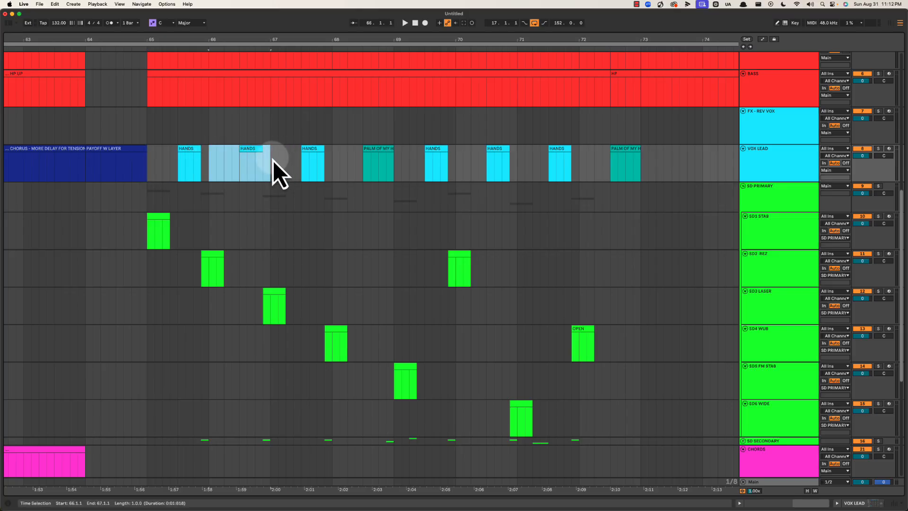
click(189, 157)
click(246, 166)
click(314, 158)
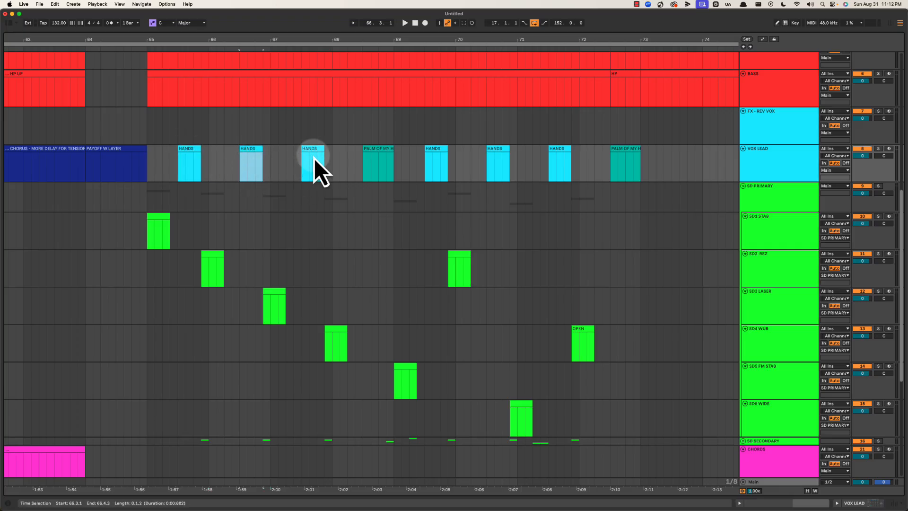
click(316, 144)
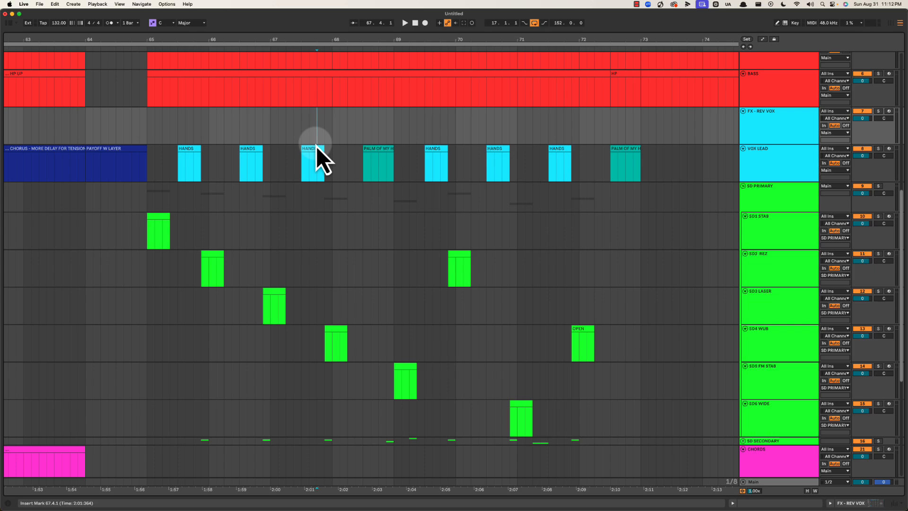
Review the VOX LEAD call pattern clip by clip, from the first HANDS to the last PALM OF MY HANDS at 72.3.1.
click(376, 157)
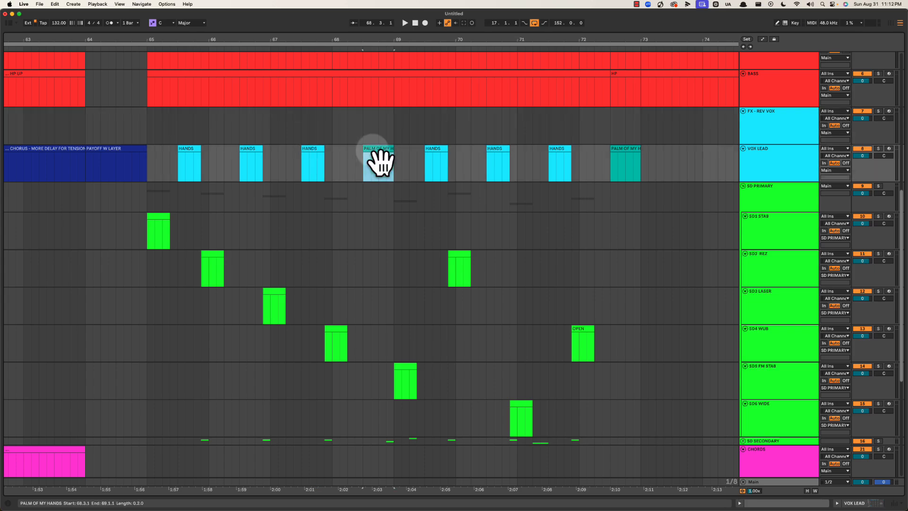
click(376, 164)
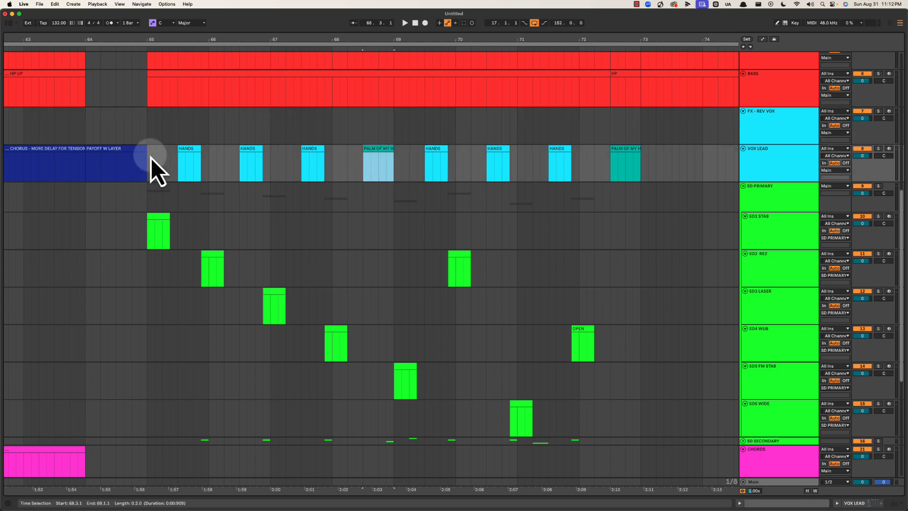
click(151, 158)
click(191, 158)
click(246, 156)
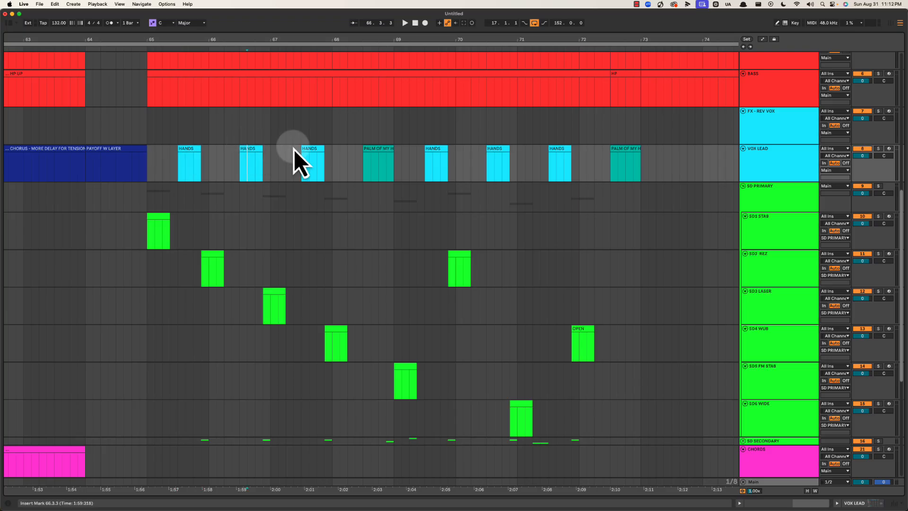
click(319, 150)
click(384, 150)
click(444, 151)
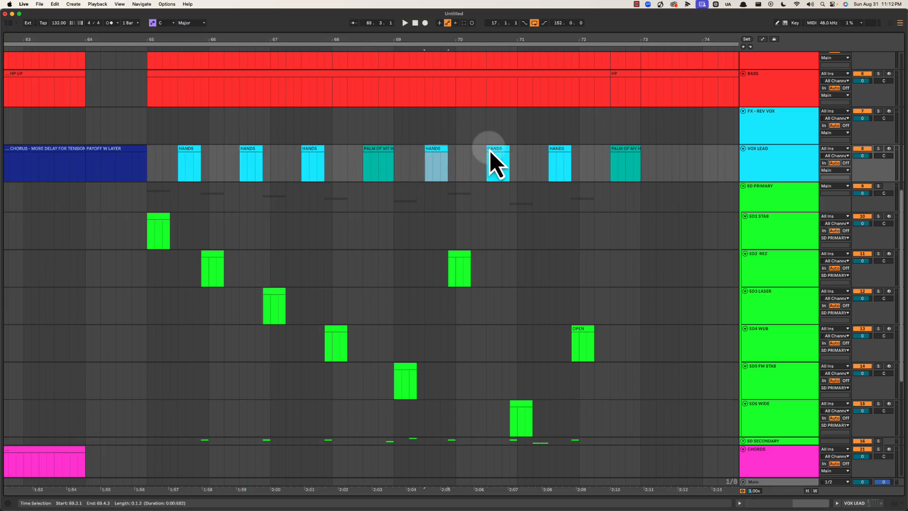
click(490, 150)
click(558, 156)
click(618, 149)
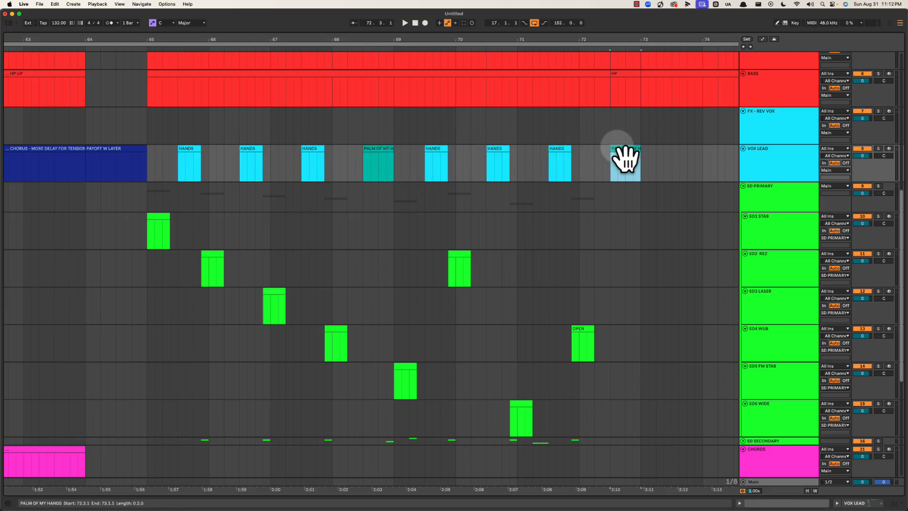
Highlight the gaps between the HANDS clips from VOX LEAD down into the SD PRIMARY tracks, starting with 65.1.1 to 65.3.1.
drag(151, 163, 178, 265)
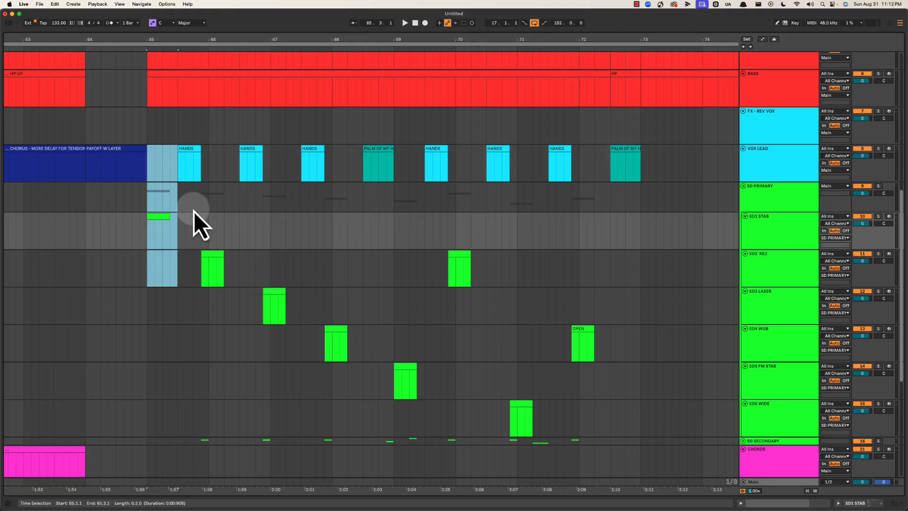
drag(204, 163, 246, 300)
click(287, 161)
Highlight each SD PRIMARY clip in turn from SD1 STAB to the OPEN clip on SD4 WUB, and return the insert mark to 65.1.1 on VOX LEAD.
drag(147, 227, 171, 242)
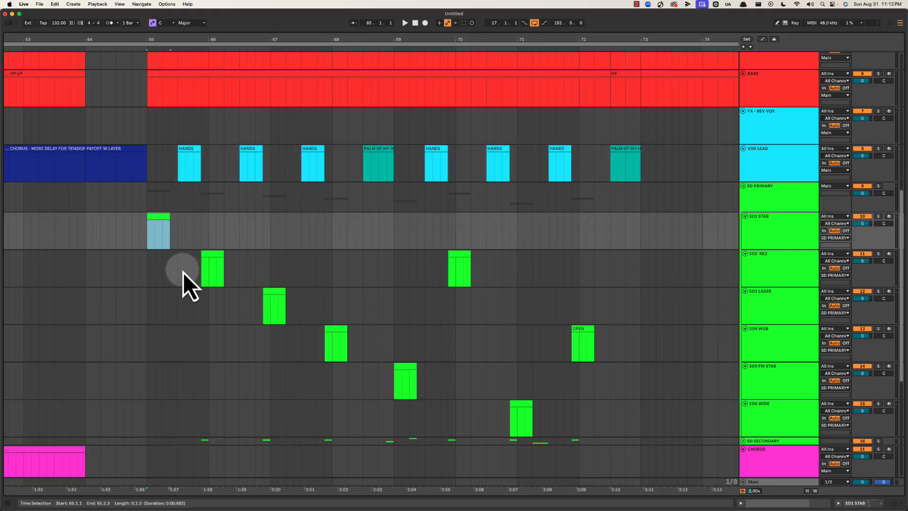
drag(185, 272, 240, 280)
drag(248, 312, 293, 314)
drag(306, 347, 356, 354)
drag(386, 381, 440, 390)
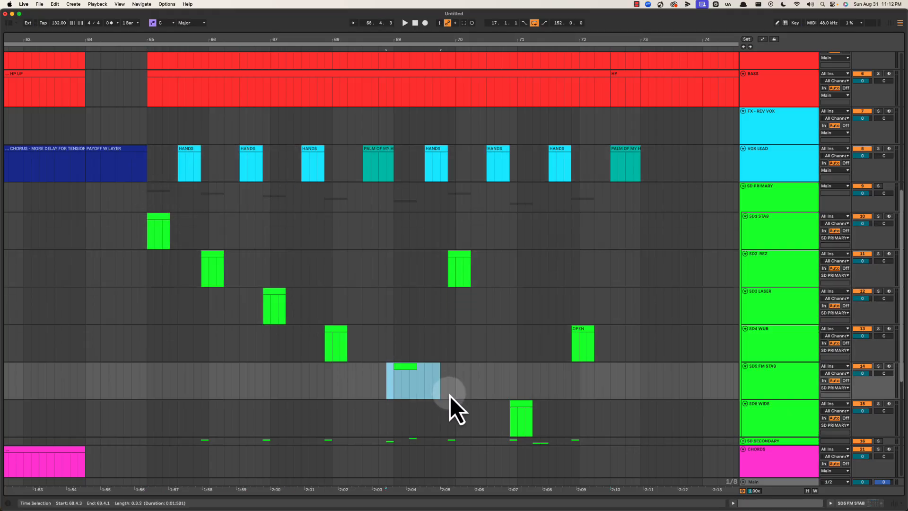
drag(448, 271, 463, 279)
click(447, 359)
drag(455, 416, 531, 420)
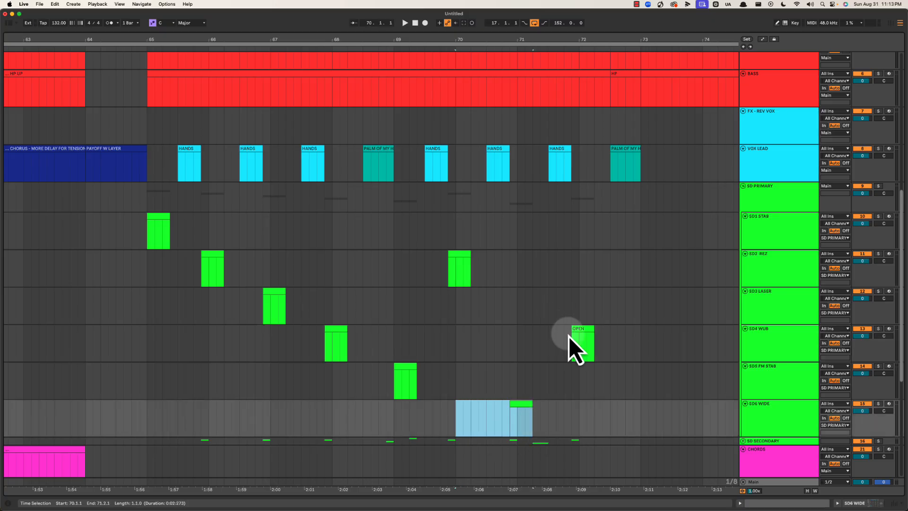
drag(566, 338, 624, 345)
click(308, 227)
click(149, 154)
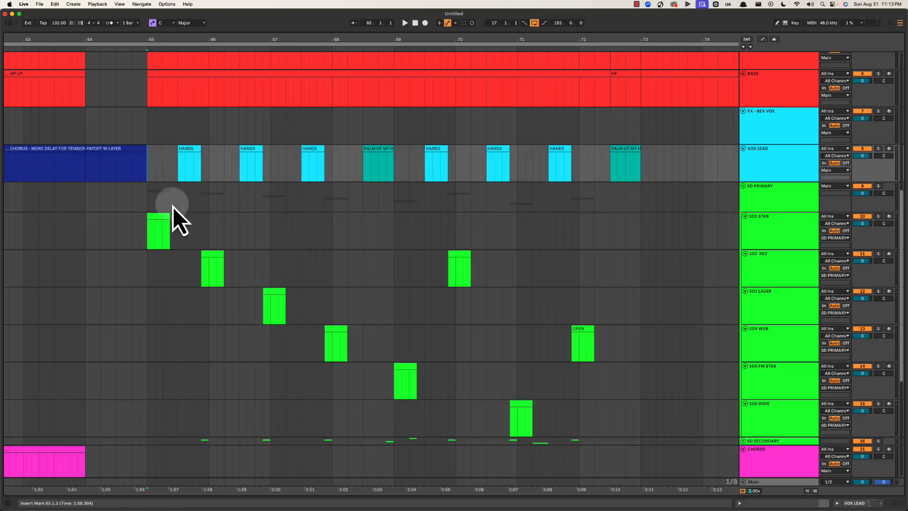
Highlight bars 65 to 72 across VOX LEAD and the SD PRIMARY tracks, and again on VOX LEAD alone.
scroll(173, 206, up, 1)
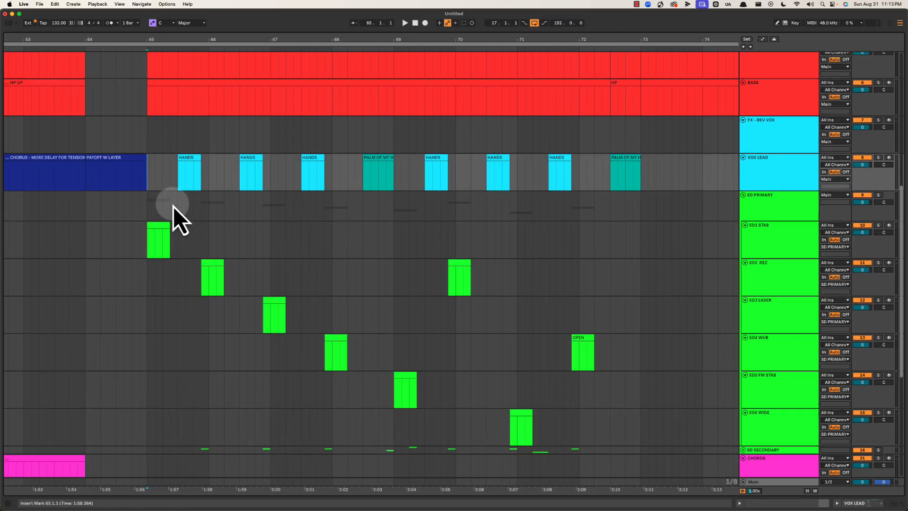
drag(149, 175, 649, 404)
click(396, 151)
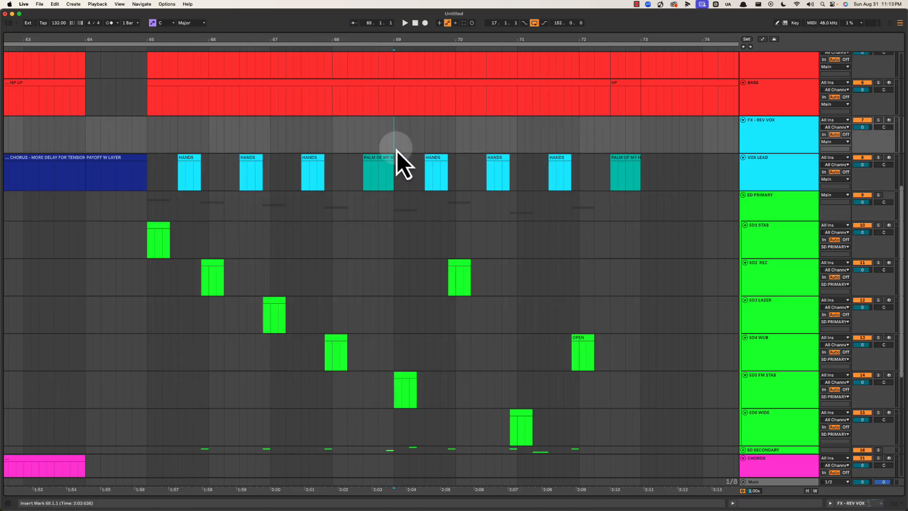
drag(149, 166, 634, 183)
Review the HANDS clips on VOX LEAD one by one, up to the first PALM OF MY HANDS clip in bar 68.
click(221, 166)
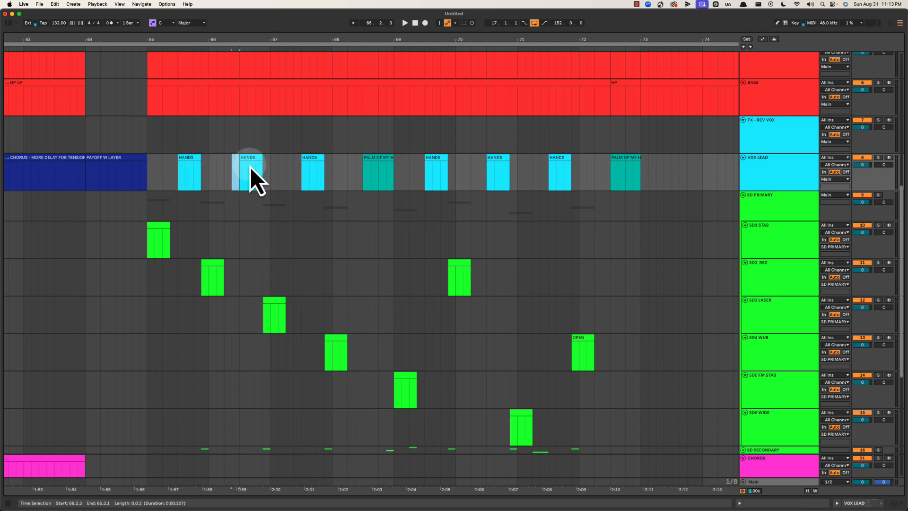
drag(286, 175, 333, 175)
click(169, 173)
click(360, 174)
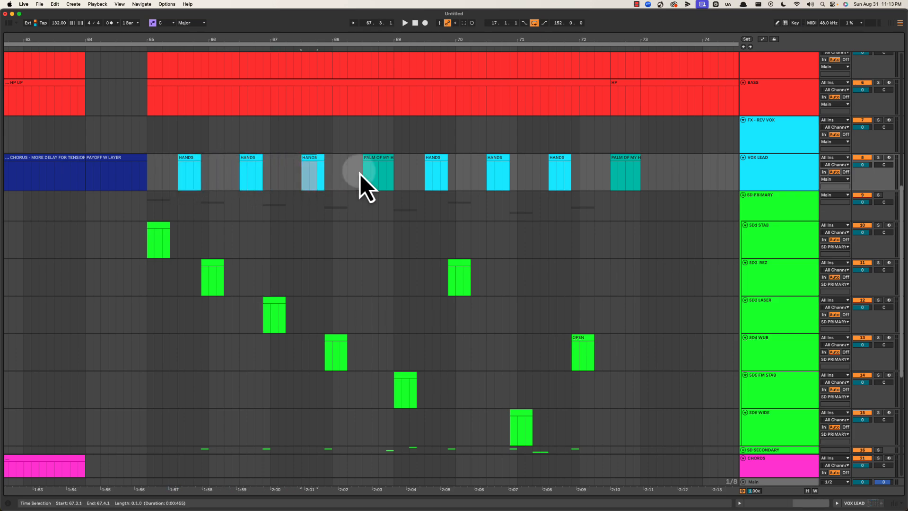
click(384, 159)
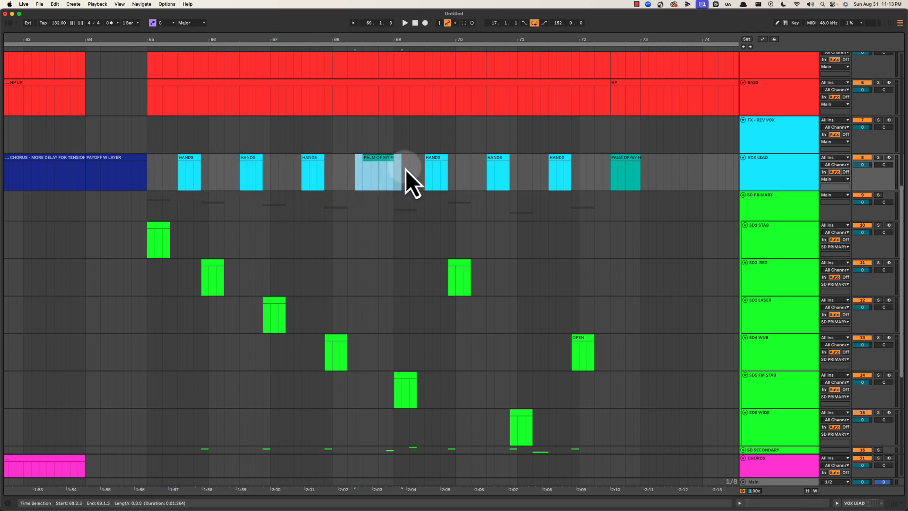
click(385, 165)
Highlight the second half of the SD PRIMARY tracks from 69.1.3 to 72.4.3, and clear the selection.
scroll(402, 176, down, 3)
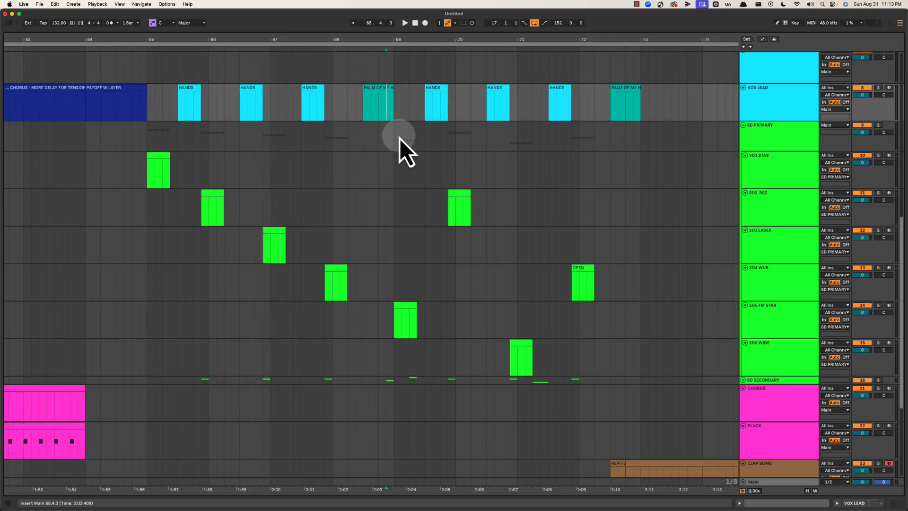
drag(401, 139, 635, 362)
scroll(563, 355, up, 5)
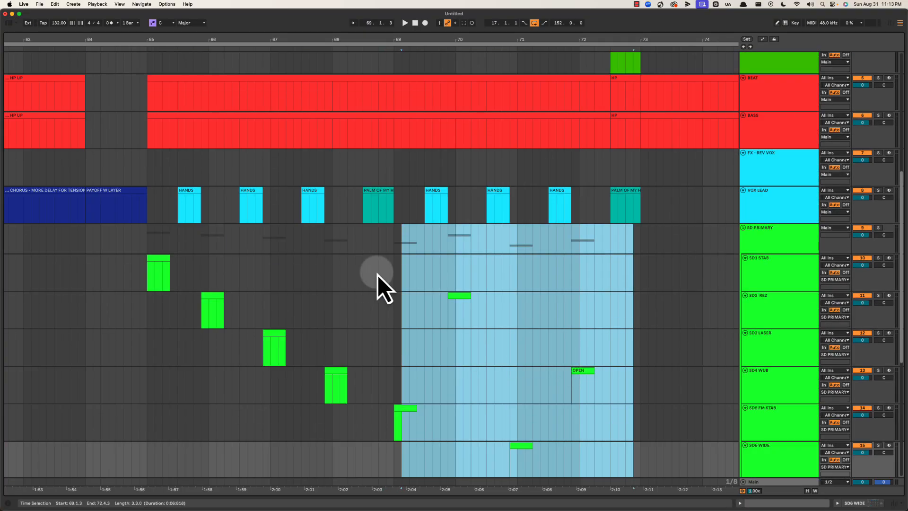
click(408, 274)
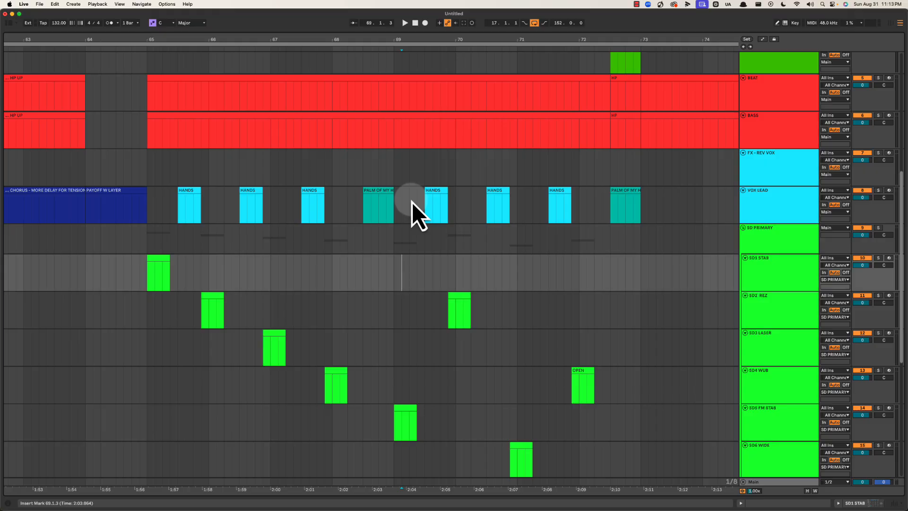
Highlight the first four bars from 65.1.1 to 69.1.1 on VOX LEAD, and extend the highlight down into the SD PRIMARY tracks.
scroll(413, 201, down, 3)
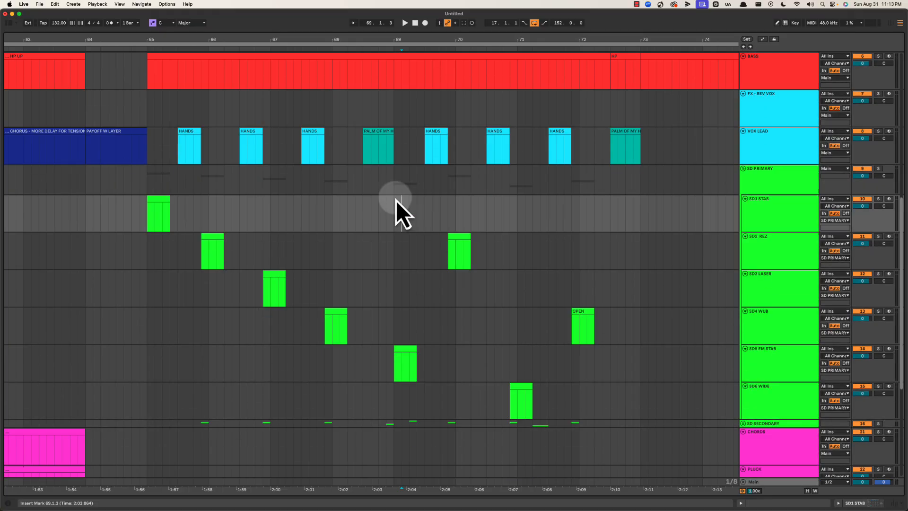
drag(148, 148, 395, 137)
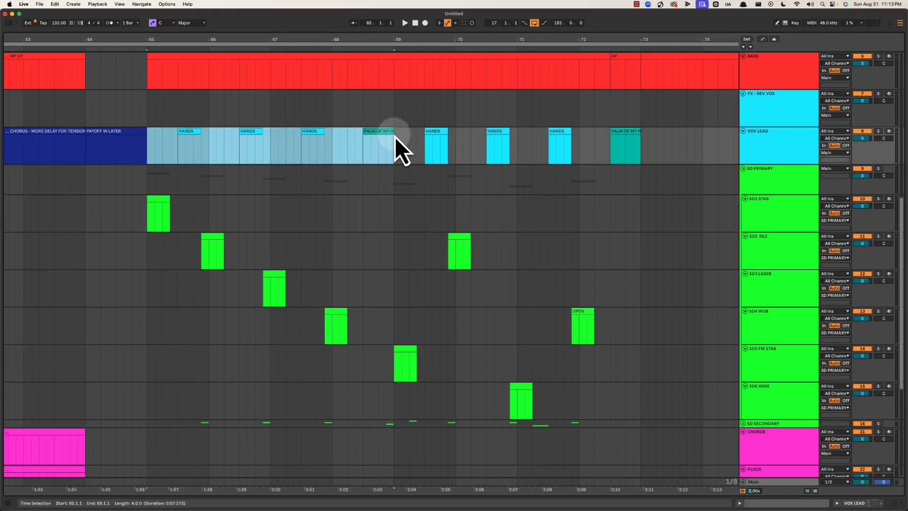
drag(148, 148, 396, 383)
click(394, 337)
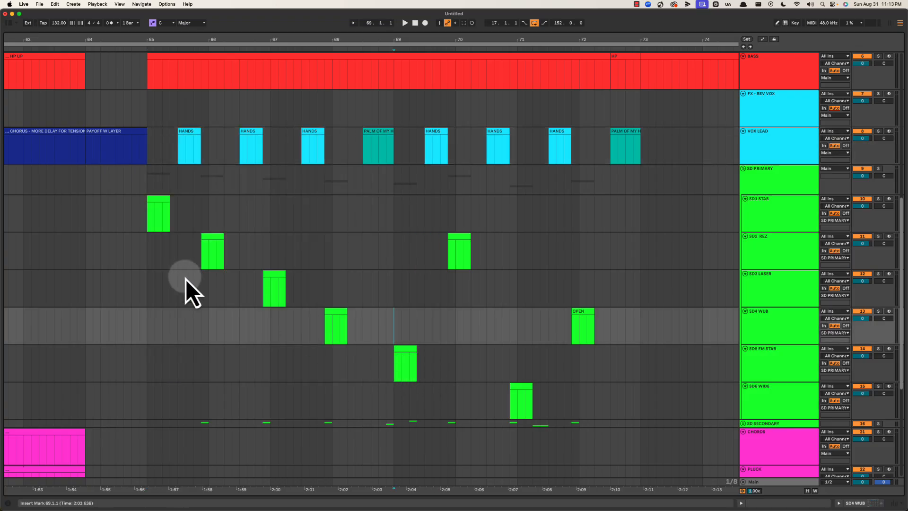
Unfold the SD SECONDARY group to show its individual tracks beneath SD PRIMARY.
scroll(223, 331, down, 5)
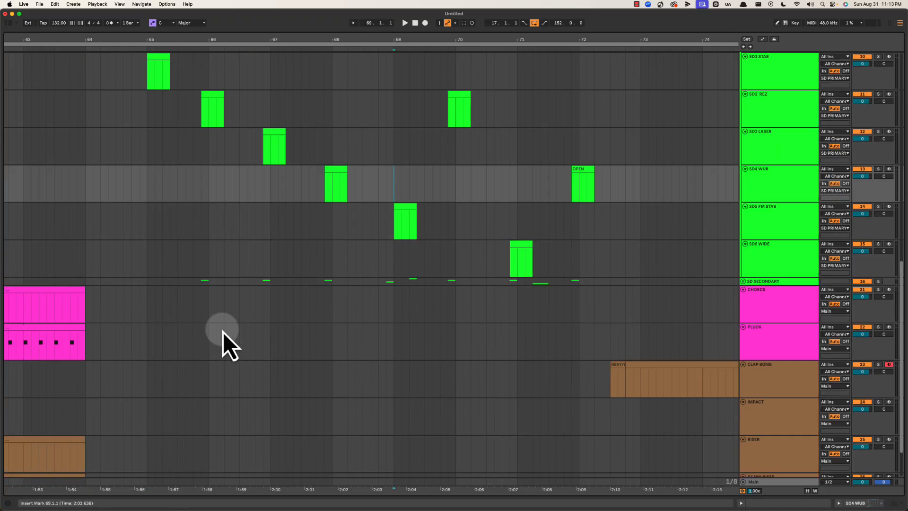
click(756, 282)
click(743, 281)
scroll(167, 264, down, 3)
scroll(188, 269, up, 5)
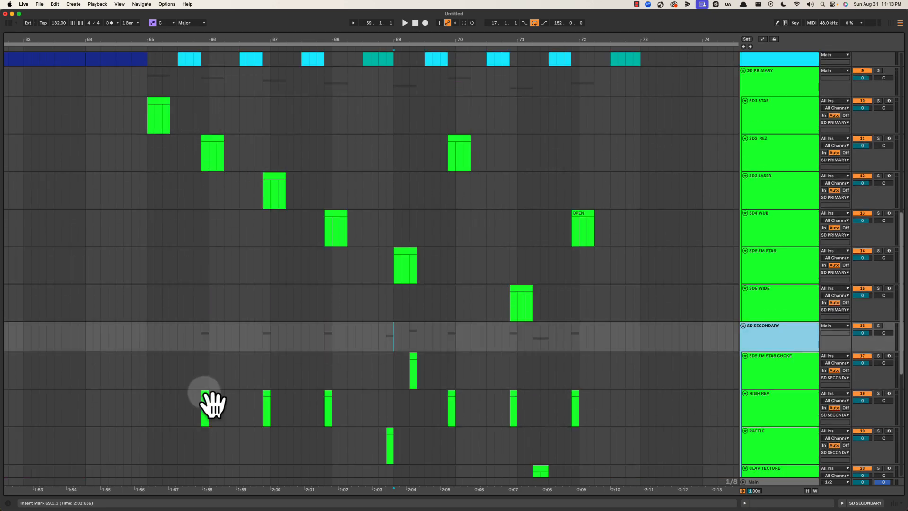
Compare the first HIGH REV clips with the SD2 REZ, SD3 LASER, SD4 WUB and SD5 FM STAB clips they lead into.
drag(205, 402, 355, 398)
click(200, 134)
click(217, 147)
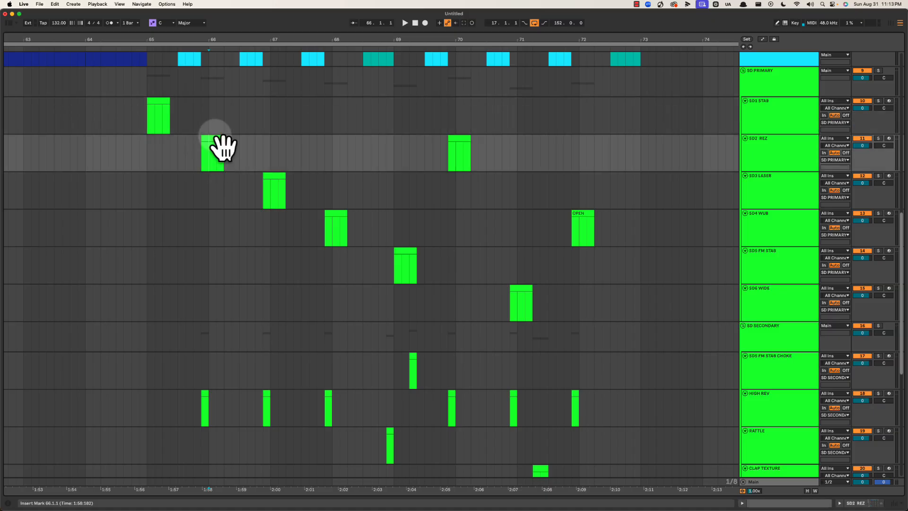
click(277, 198)
click(332, 236)
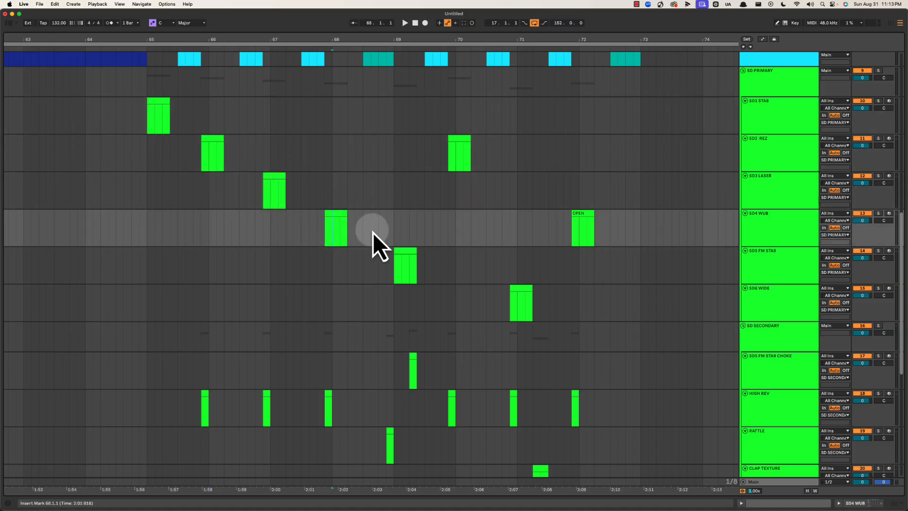
click(398, 267)
Play from 65.4.1 on SD1 STAB and highlight the HIGH REV clip between 67.4.1 and 68.1.3.
click(210, 117)
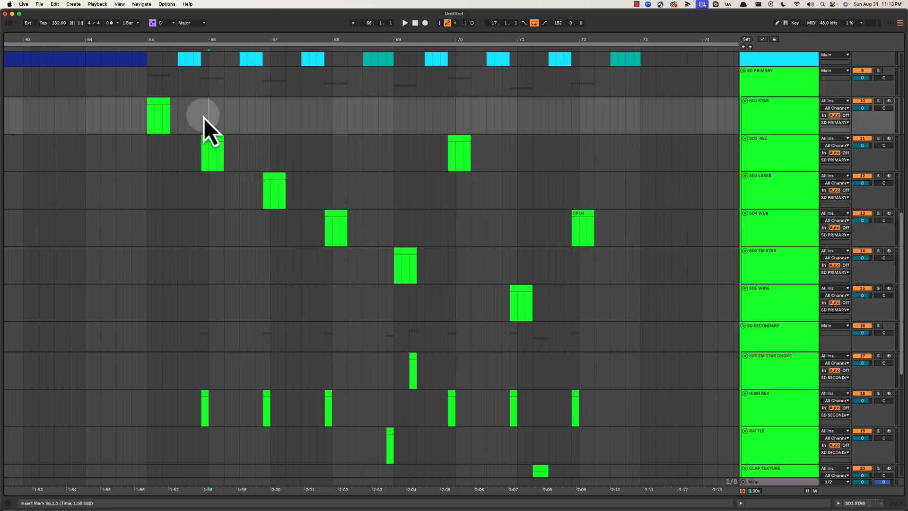
click(194, 124)
key(space)
key(space)
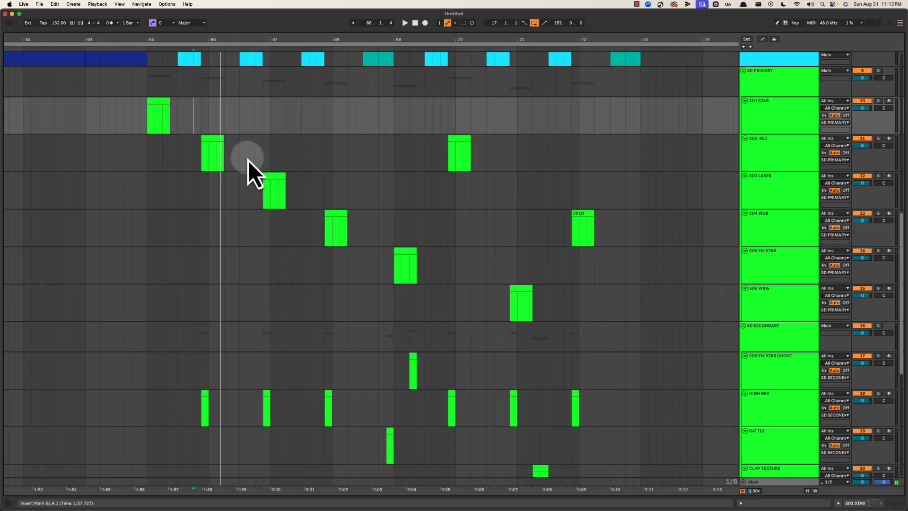
key(space)
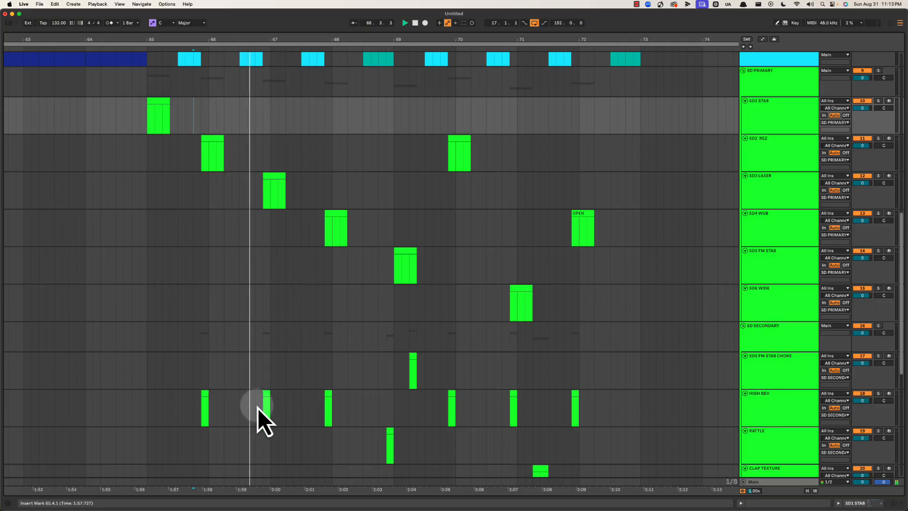
drag(256, 408, 338, 396)
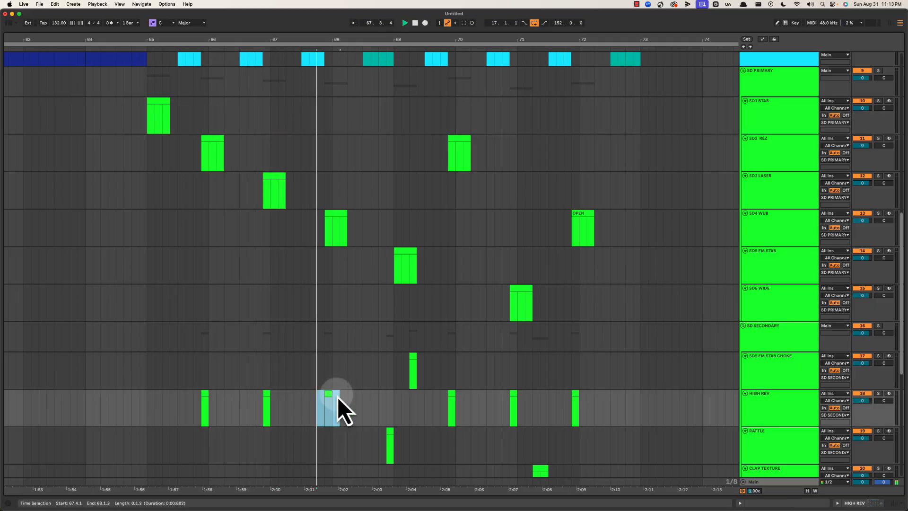
Highlight the RATTLE clip from 68.4.3 to 69.1.1 while listening, and stop playback just past it.
scroll(359, 401, down, 2)
click(390, 407)
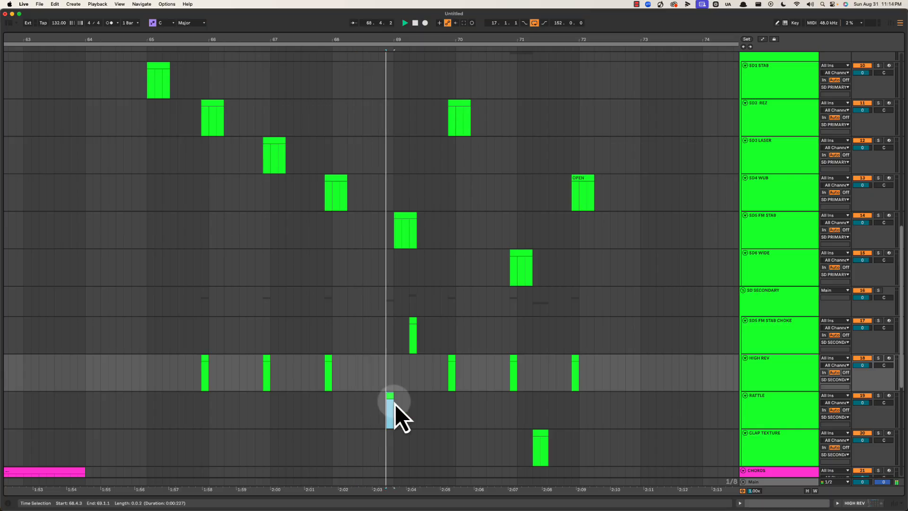
scroll(387, 390, up, 2)
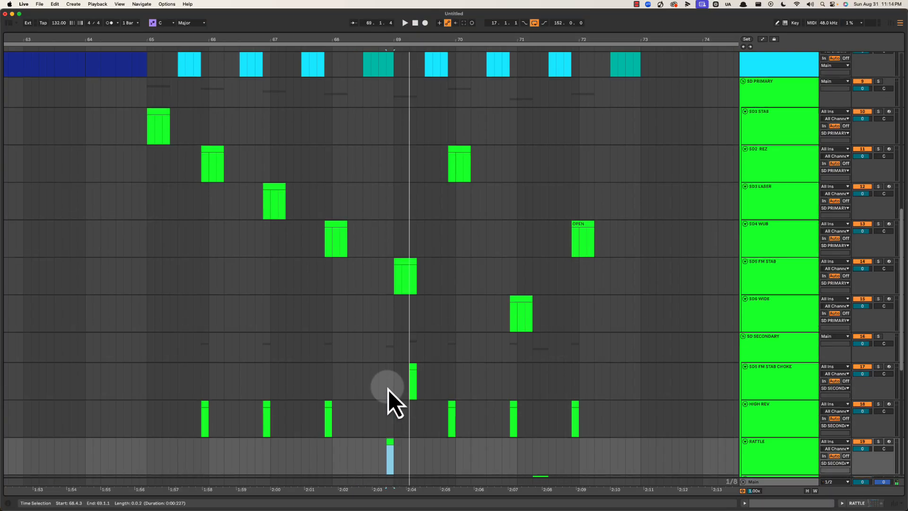
key(space)
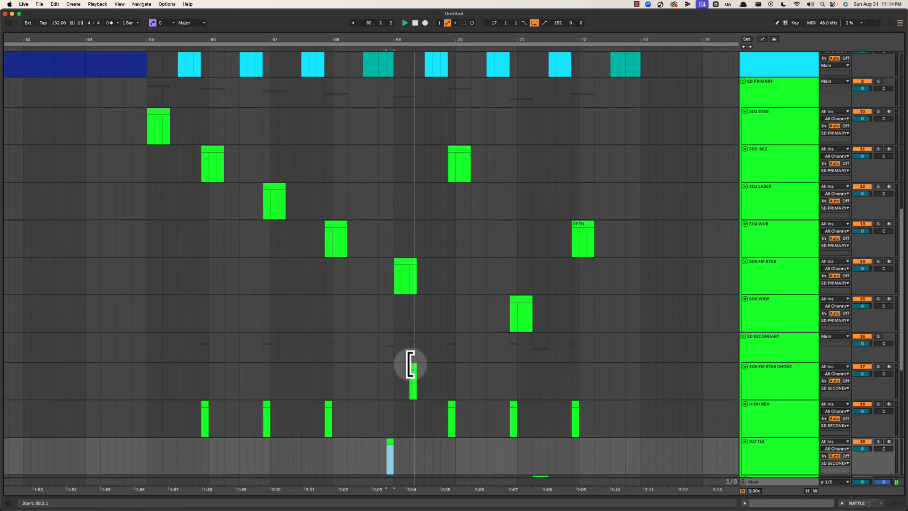
key(space)
Compare the SD5 FM STAB clip at 69.1.1 with the SD5 FM STAB CHOKE clip, highlighting 69.1.3 to 69.4.1 on the choke track.
drag(394, 368, 430, 371)
click(401, 261)
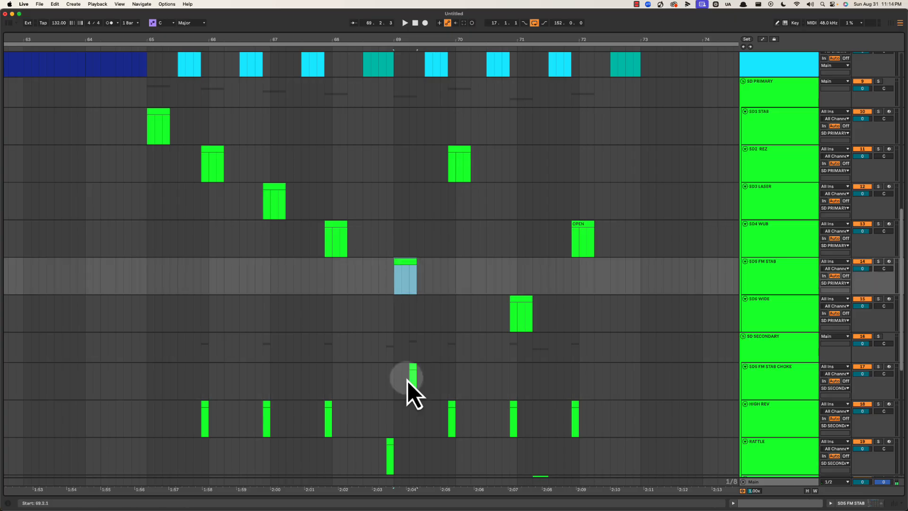
click(393, 368)
click(399, 279)
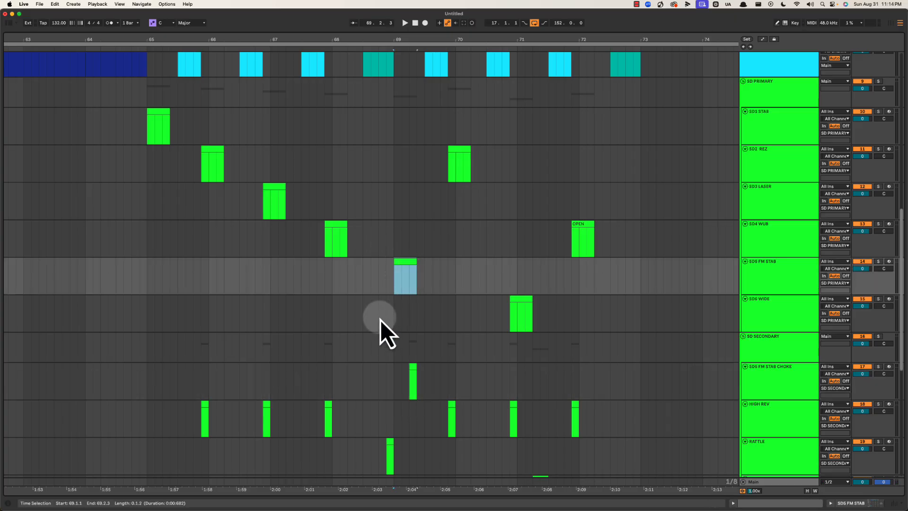
scroll(381, 320, right, 3)
drag(338, 276, 348, 379)
click(337, 379)
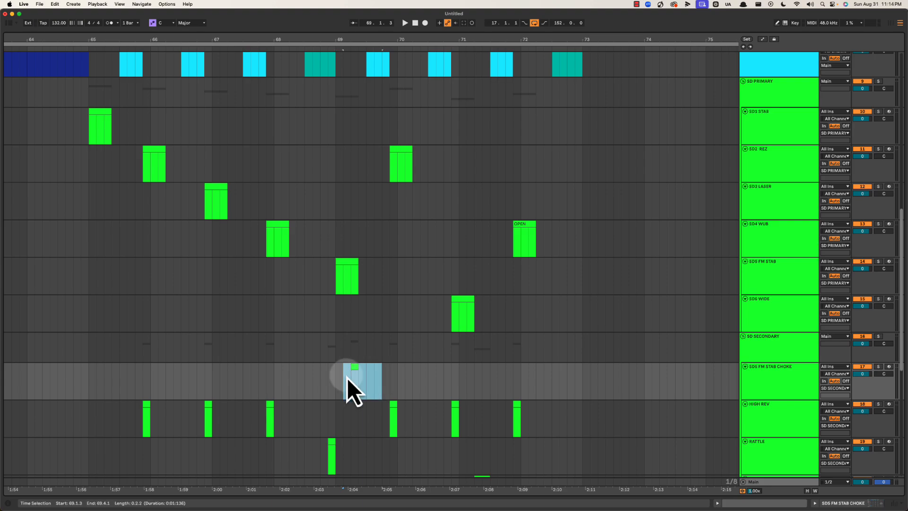
click(337, 378)
Listen to the stab and its choke from bar 69, and restart playback from 69.1.3 on SD3 LASER.
key(space)
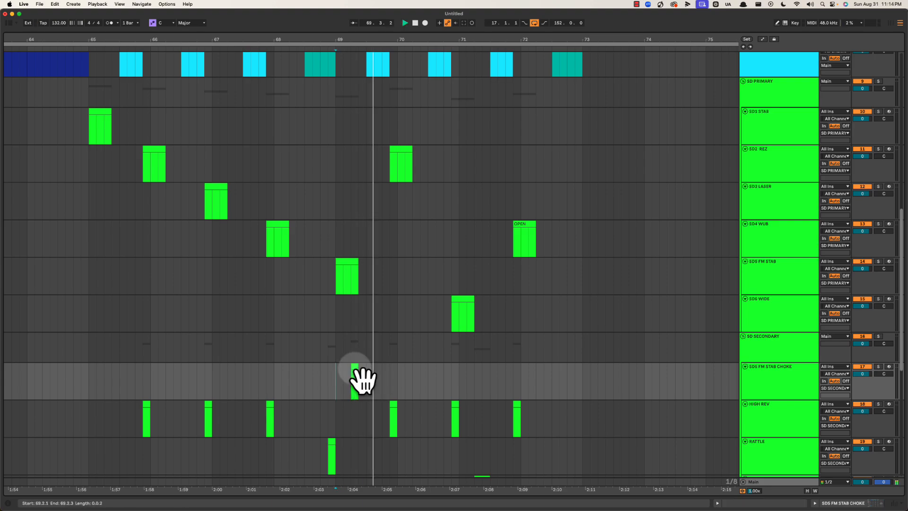
click(355, 368)
key(space)
click(352, 284)
click(341, 215)
key(space)
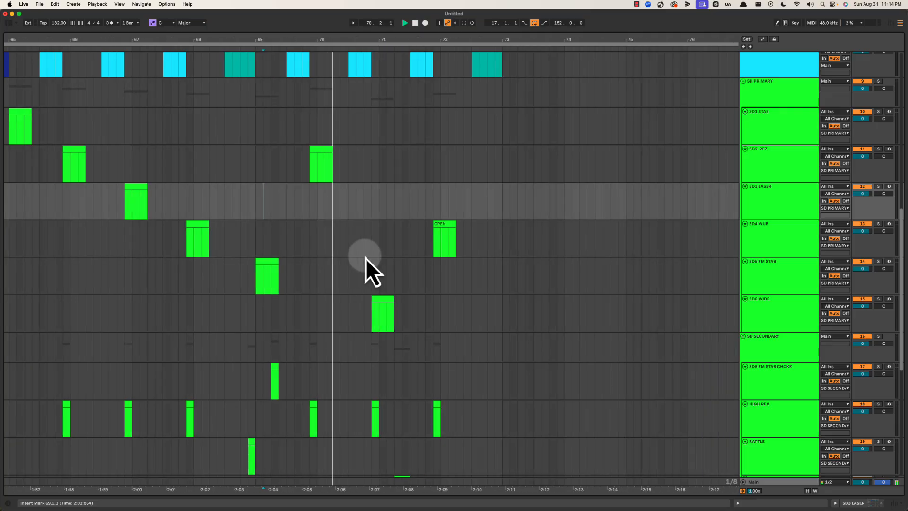
Highlight the area around the CLAP TEXTURE clip in bar 71 and stop playback.
scroll(365, 258, down, 4)
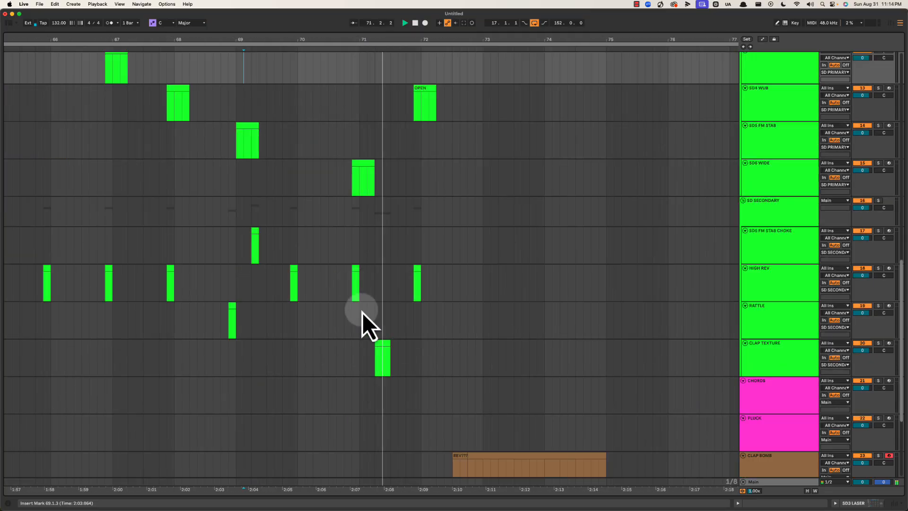
drag(361, 354, 427, 357)
key(space)
Play from 70.2.1 on HIGH REV through the CLAP TEXTURE clip, and leave the insert mark on SD5 FM STAB CHOKE.
click(314, 299)
key(space)
scroll(290, 285, up, 1)
scroll(291, 284, up, 2)
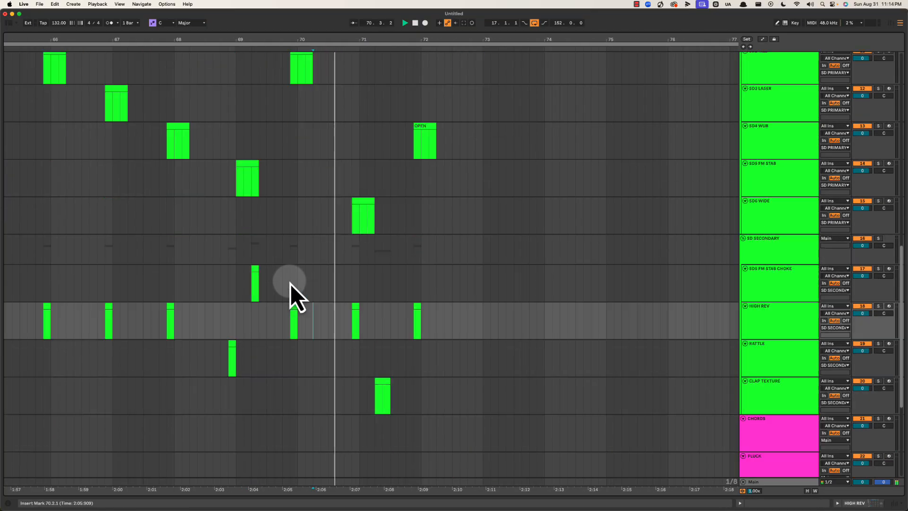
scroll(291, 285, down, 2)
click(316, 255)
scroll(317, 255, left, 2)
scroll(317, 255, left, 2)
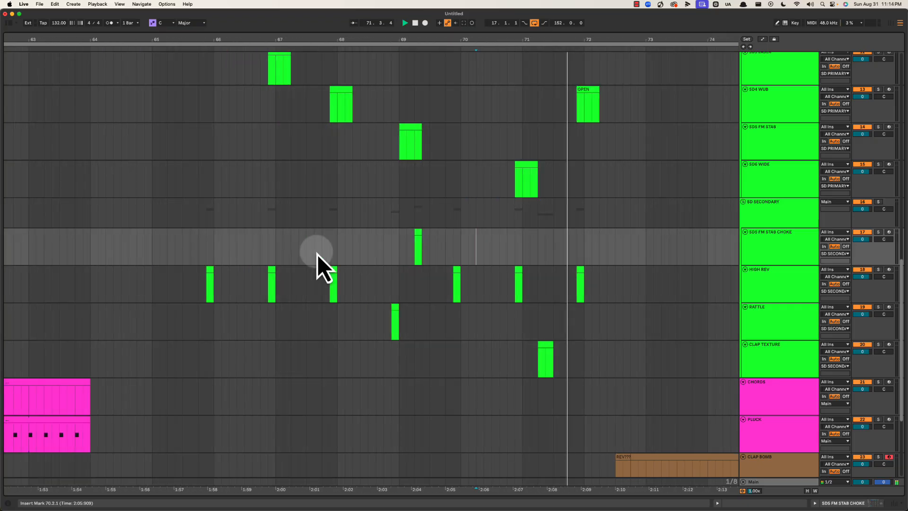
key(space)
Examine the CLAP TEXTURE track and its clip, highlighting 71.1.1 to 72.1.1 around it.
scroll(317, 255, up, 5)
scroll(317, 255, right, 1)
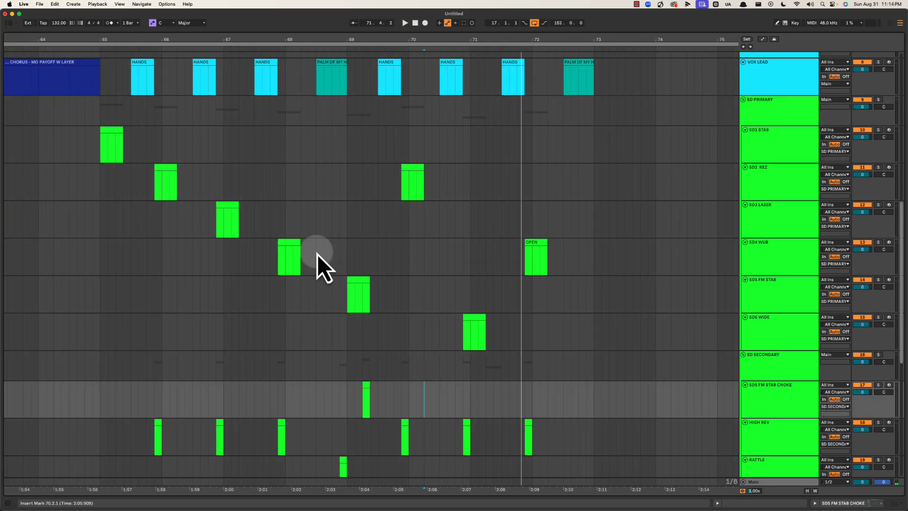
scroll(317, 257, down, 4)
click(502, 395)
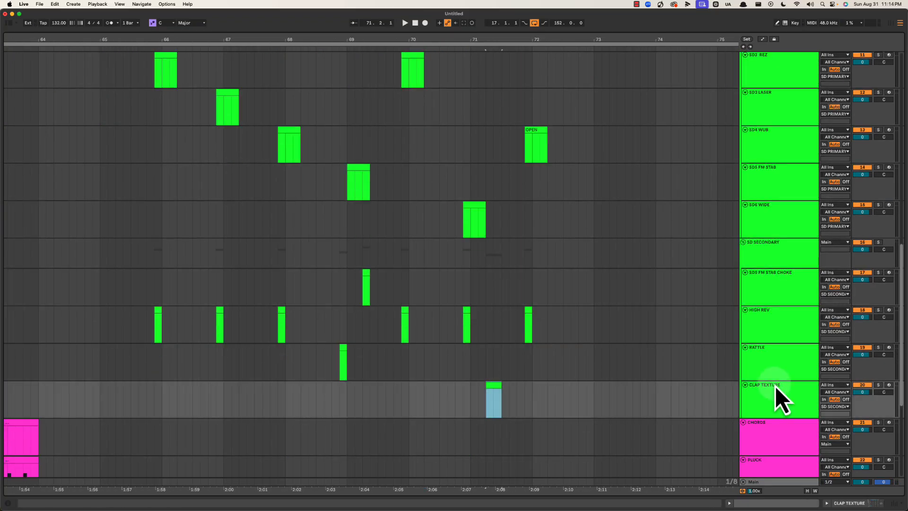
click(776, 395)
drag(470, 396, 535, 393)
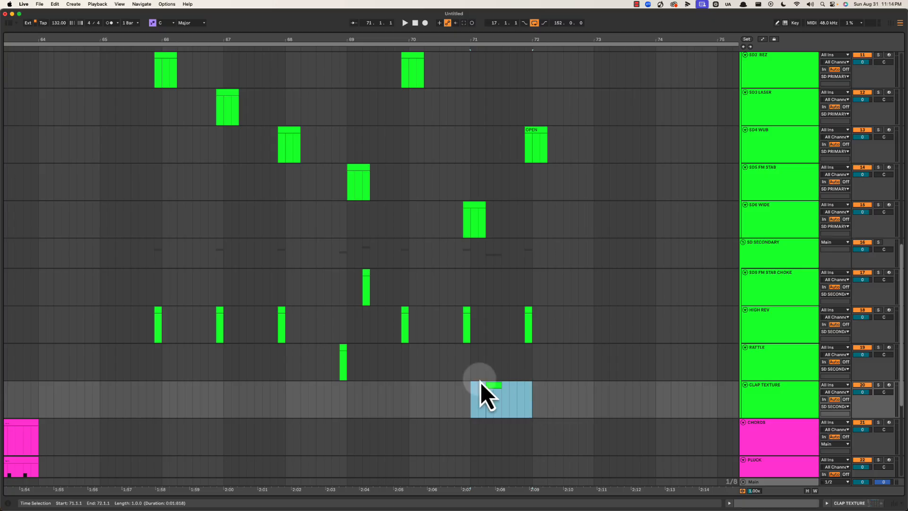
click(493, 385)
Trace the handoff from the SD6 WIDE clip ending at 71.2.1 to the CLAP TEXTURE clip, and put the insert mark at 71.3.1.
click(487, 217)
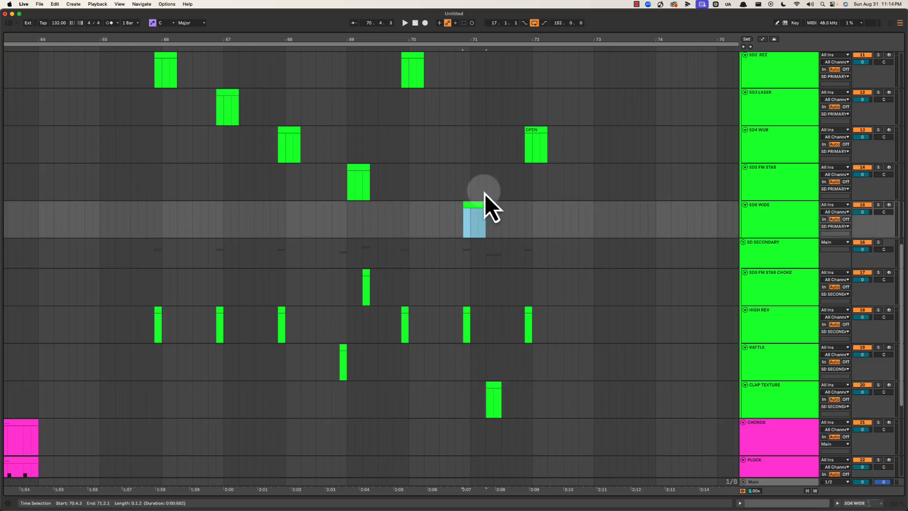
drag(486, 199, 484, 299)
click(501, 385)
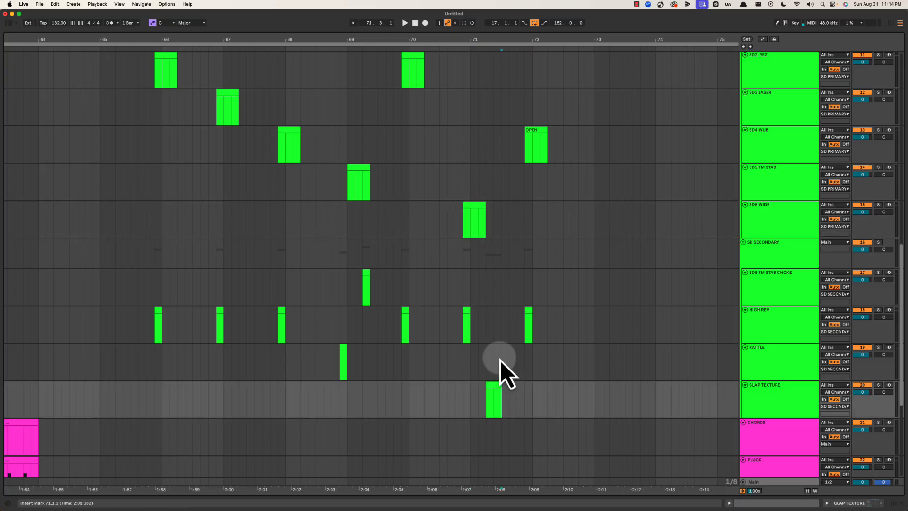
Highlight the space after the CLAP TEXTURE clip in bar 71 and play from 71.1.1 into bar 72.
scroll(500, 355, up, 5)
click(506, 209)
scroll(494, 330, down, 5)
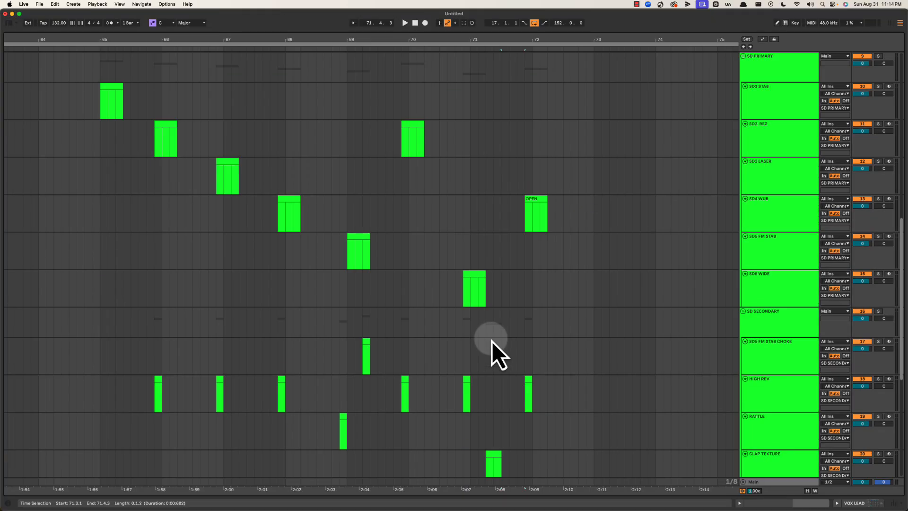
drag(505, 457, 546, 453)
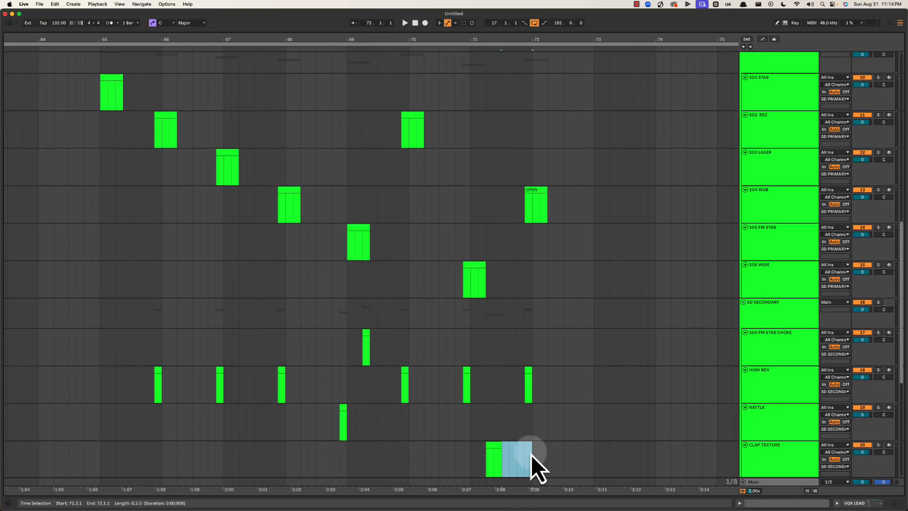
click(472, 450)
key(space)
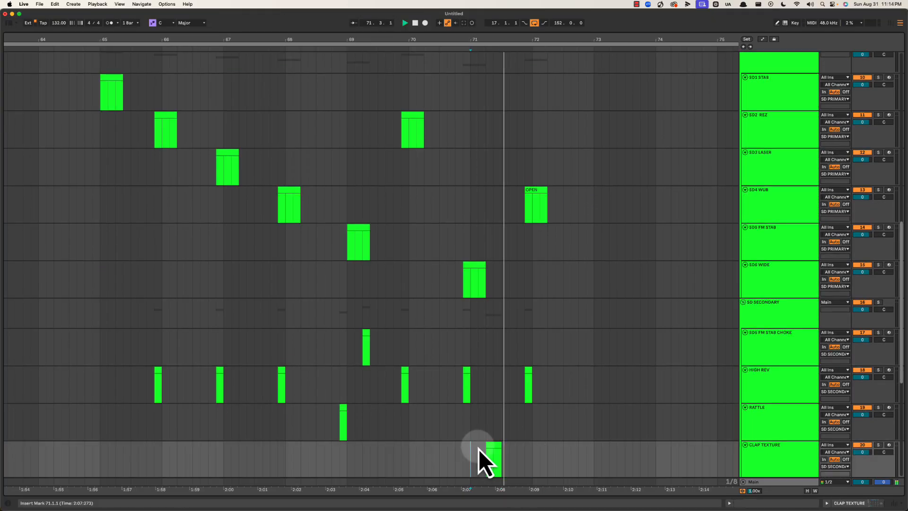
key(space)
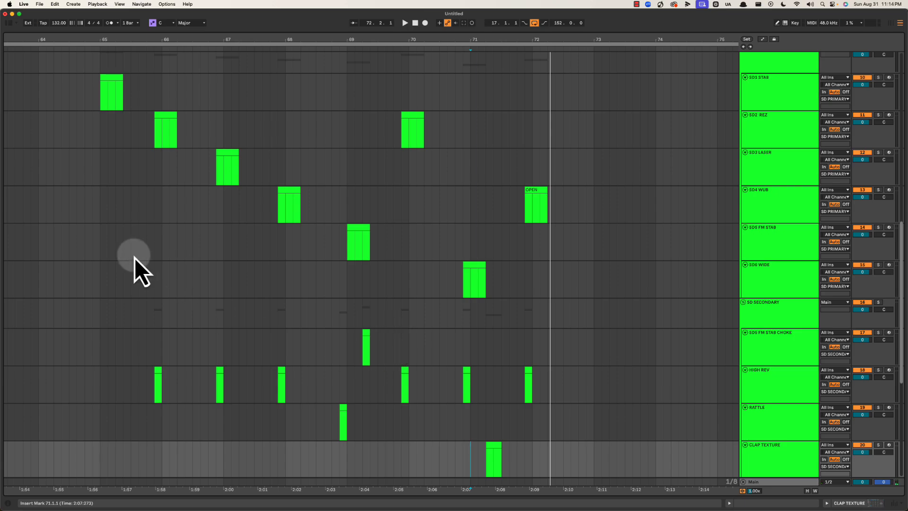
Play the section from 65.1.1 on VOX LEAD, following the primary and secondary sound-design clips against the vocals.
click(101, 238)
scroll(101, 237, up, 5)
click(101, 232)
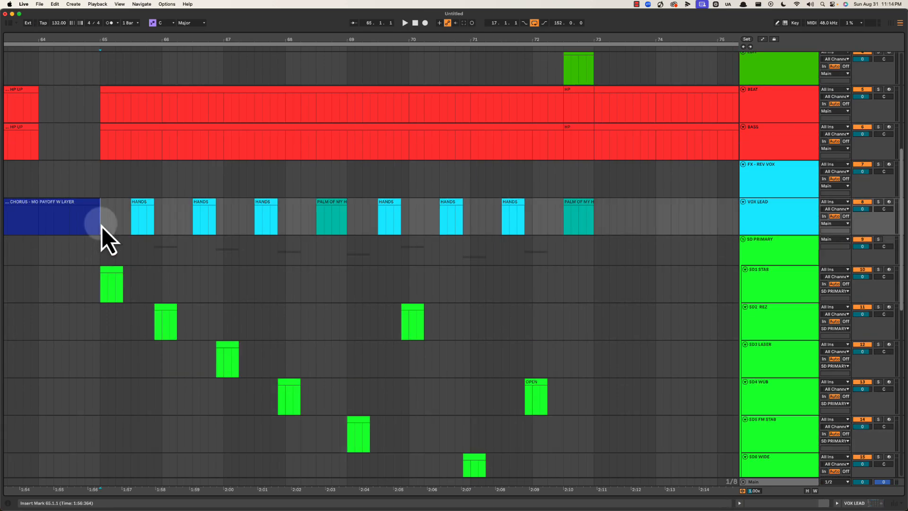
key(space)
scroll(129, 234, down, 3)
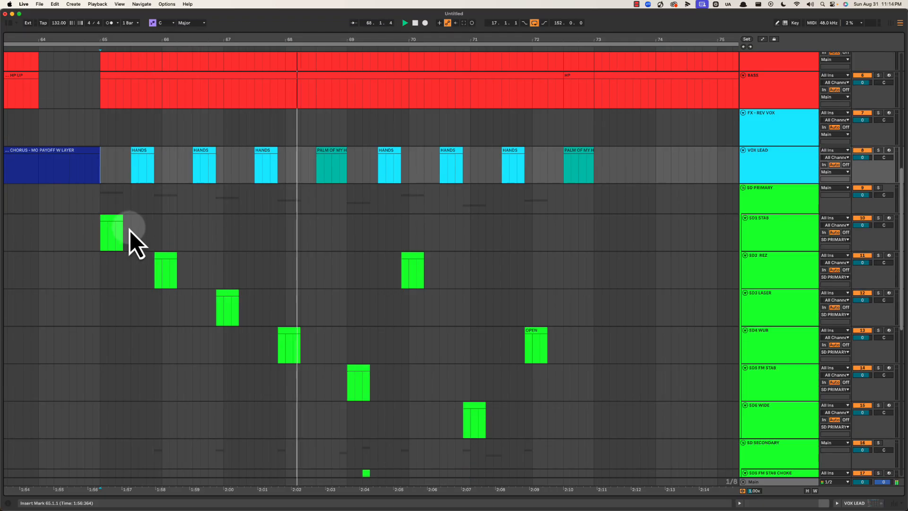
scroll(191, 203, down, 4)
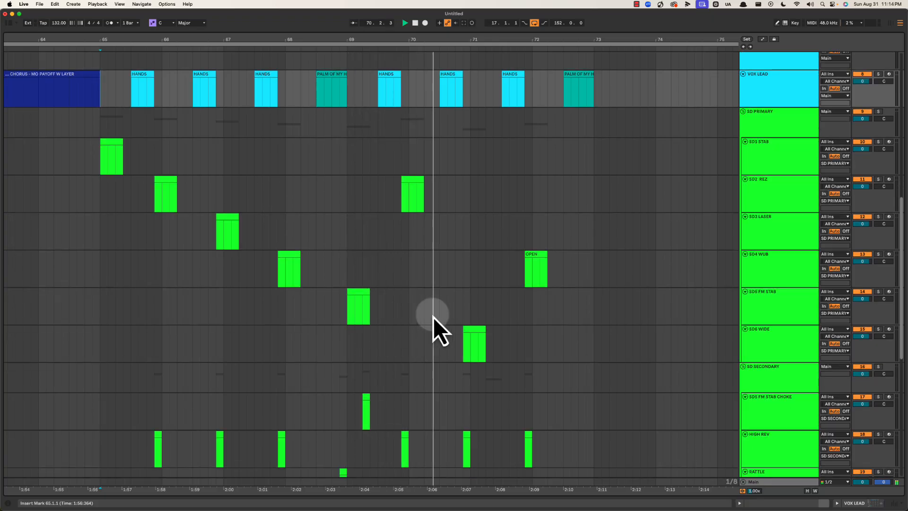
Select the tracks from VOX LEAD through CLAP TEXTURE, reduce their height together and stop playback.
scroll(758, 455, down, 4)
shift+click(768, 452)
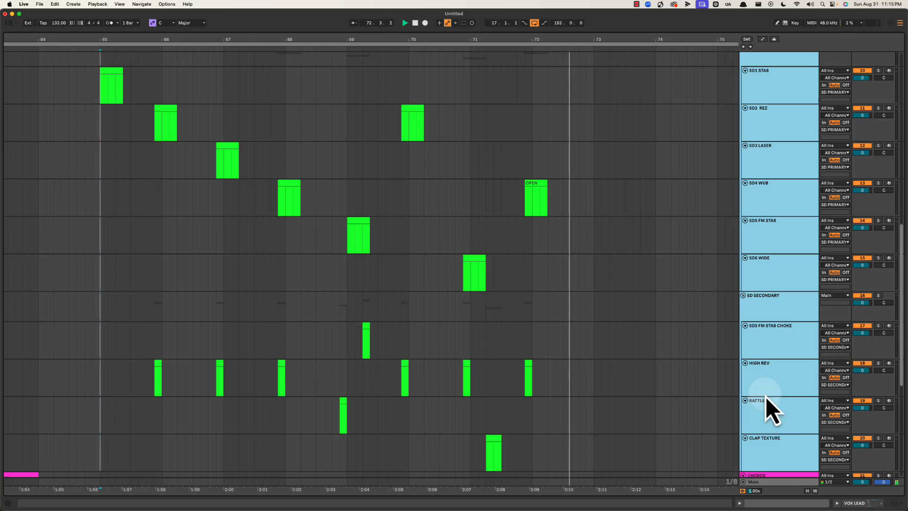
drag(765, 395, 762, 379)
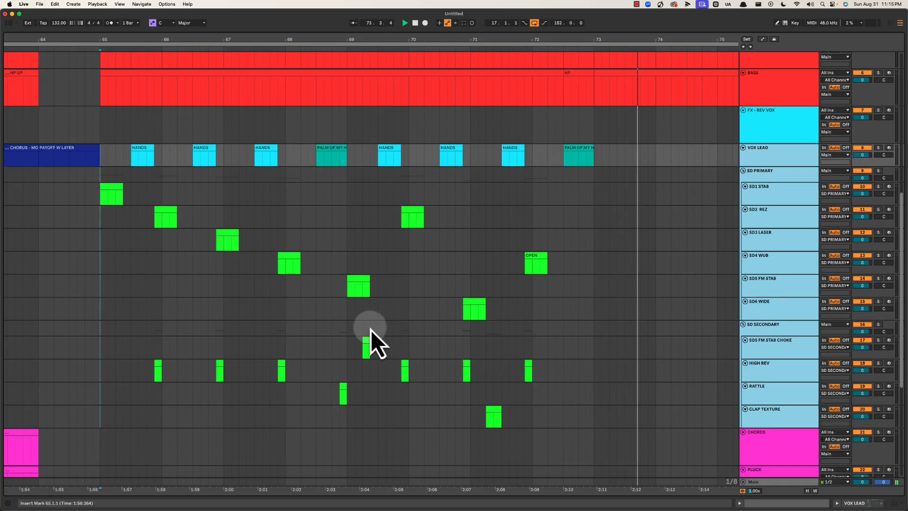
click(460, 215)
key(space)
Play from 71.1.1 on SD PRIMARY with the timeline zoomed out to include the bars up to 81.
click(476, 162)
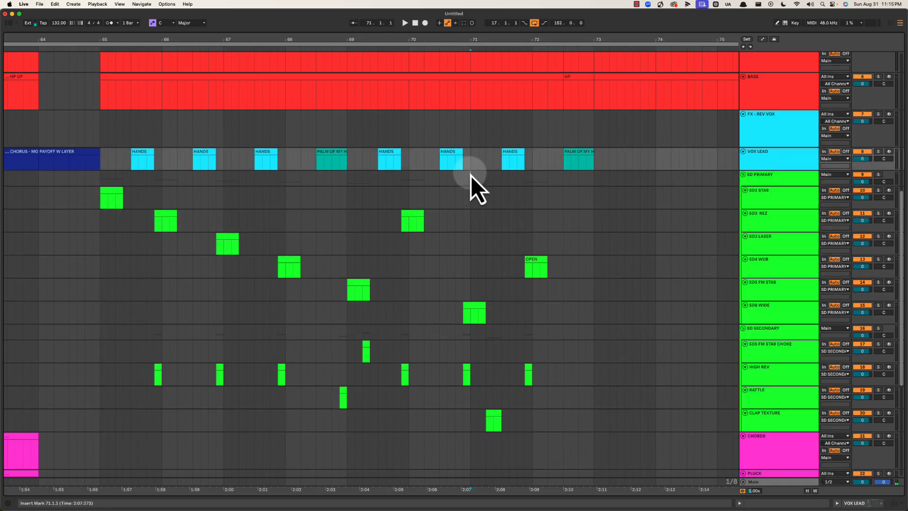
click(471, 175)
key(space)
key(minus)
key(minus)
key(plus)
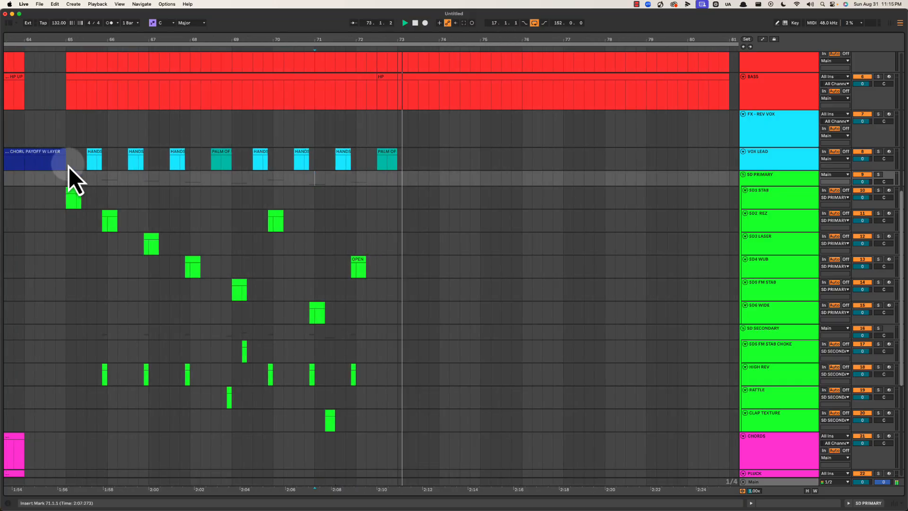
Duplicate the 65.1.1 to 73.1.1 range from VOX LEAD through CLAP TEXTURE into the following eight bars and stop playback.
drag(69, 167, 396, 427)
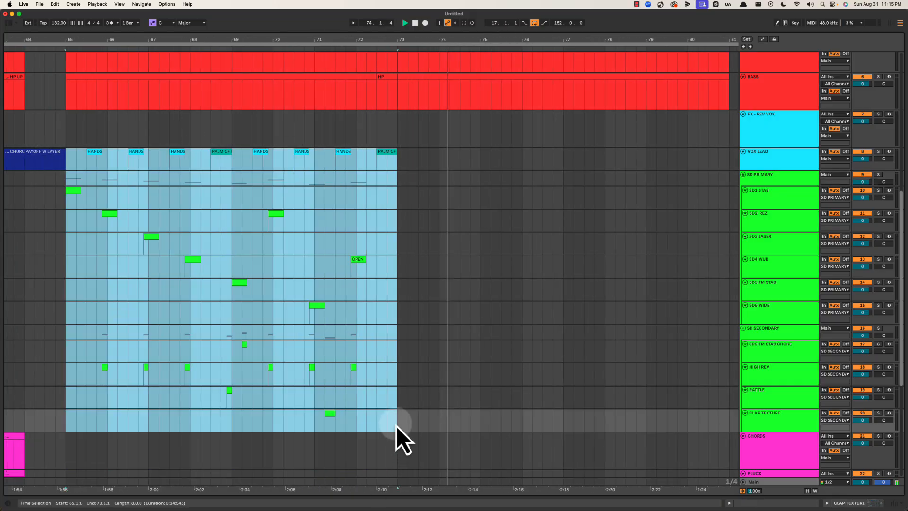
key(super+d)
key(space)
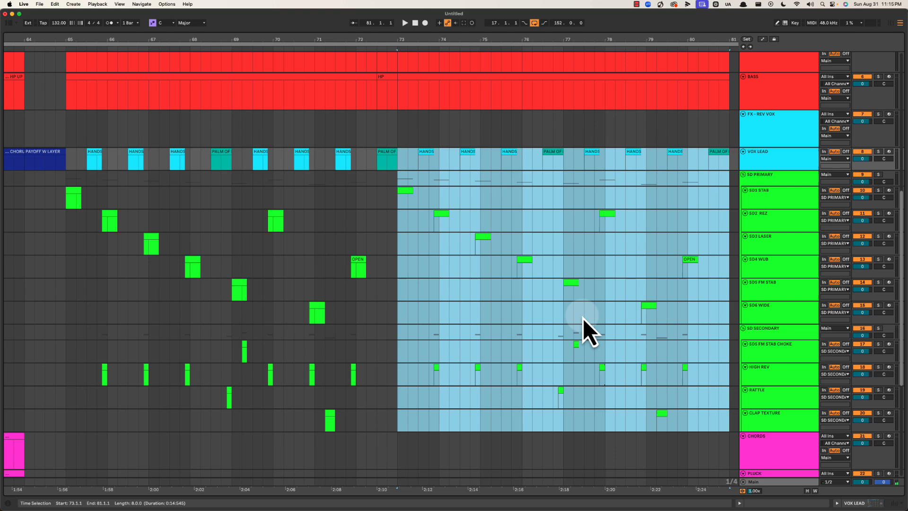
Insert a MIDI track below CLAP TEXTURE, name it SD PERC LIFT and colour it green.
click(789, 128)
scroll(729, 306, down, 2)
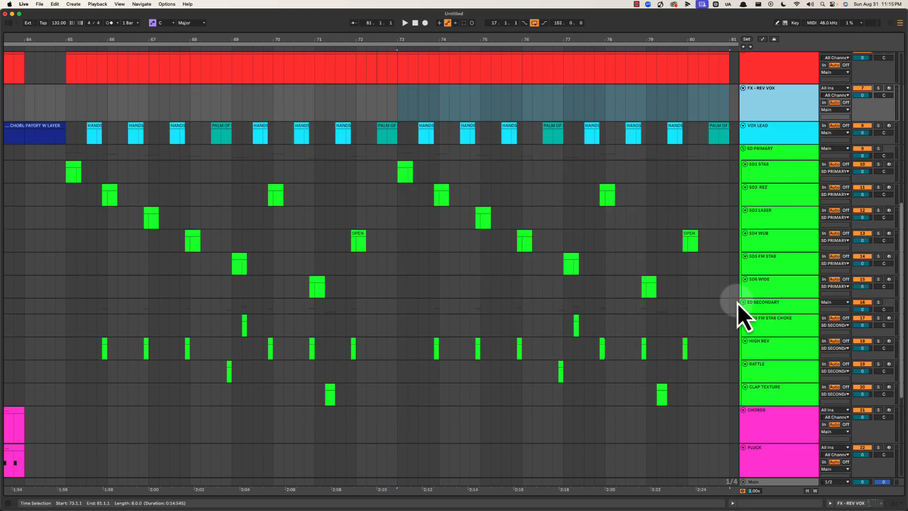
click(772, 307)
key(super+shift+t)
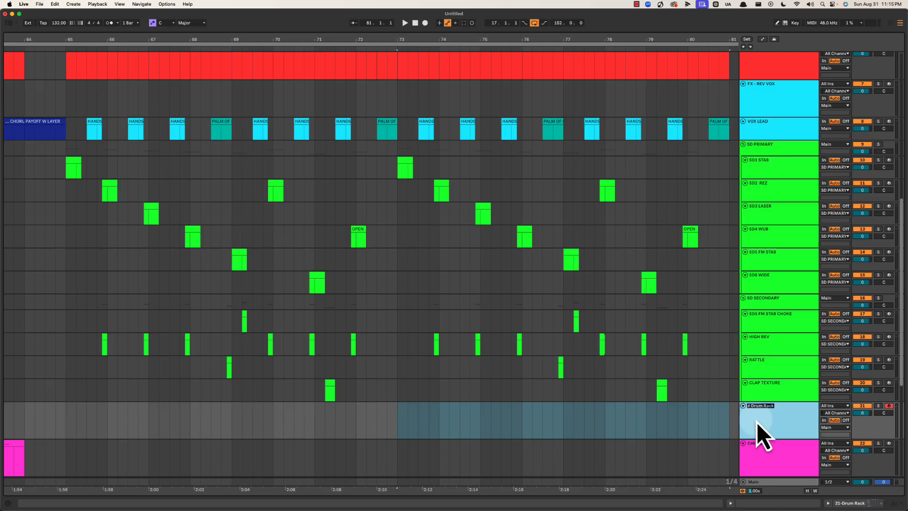
text(IFT)
key(Return)
right_click(756, 421)
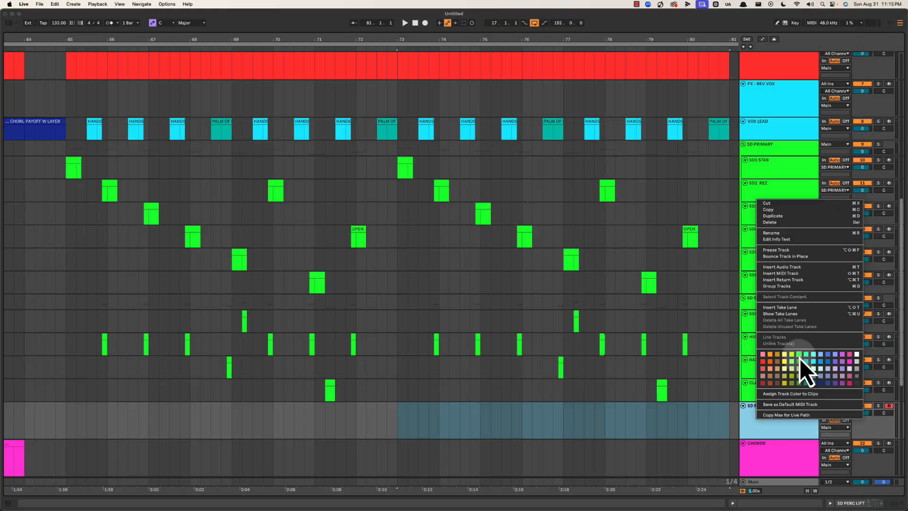
click(800, 358)
Start playback from 73.1.1 and create an empty MIDI clip on SD PERC LIFT spanning 73.1.1 to 81.1.1.
click(397, 420)
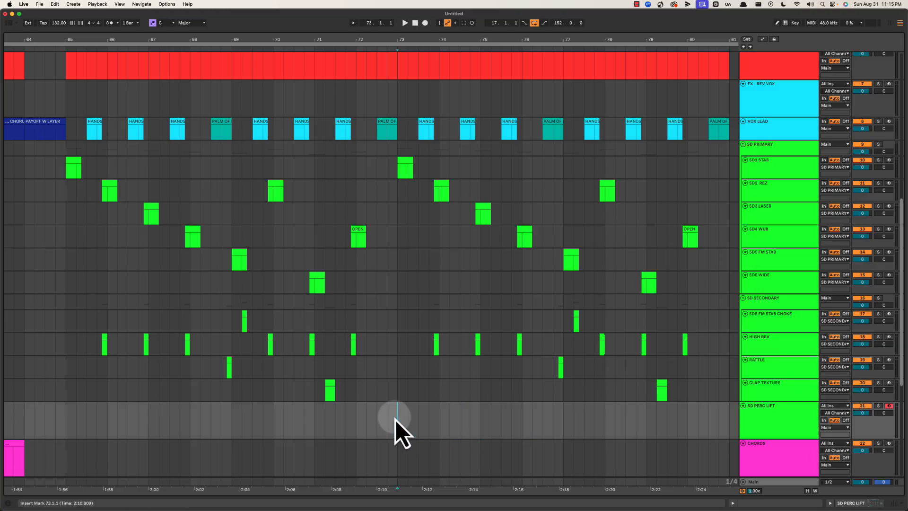
key(space)
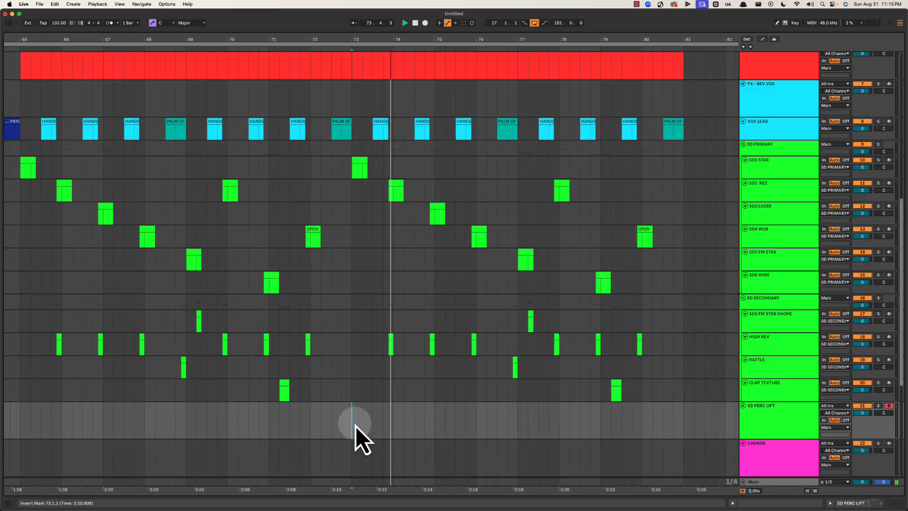
drag(353, 421, 684, 409)
key(super+shift+m)
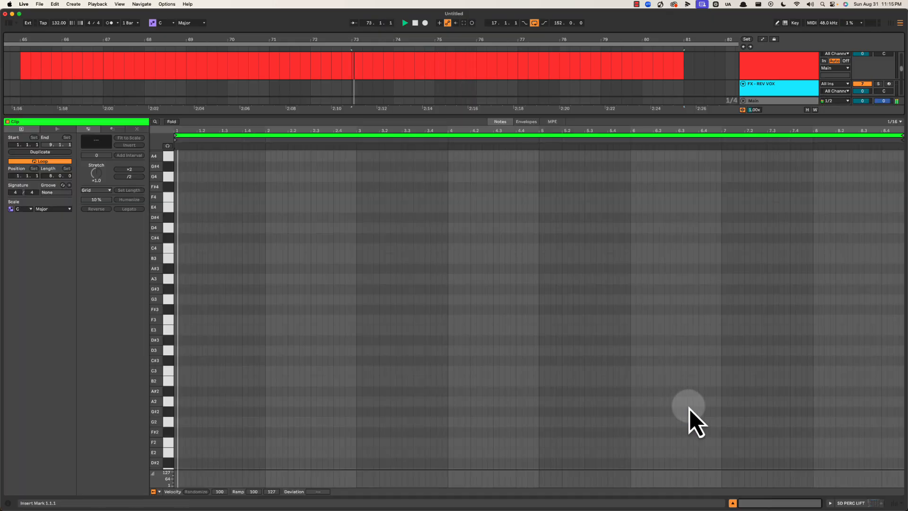
Draw two sixteenth-long D#3 notes in the SD PERC LIFT clip at 1.1.1 and 1.1.3.
drag(187, 136, 172, 425)
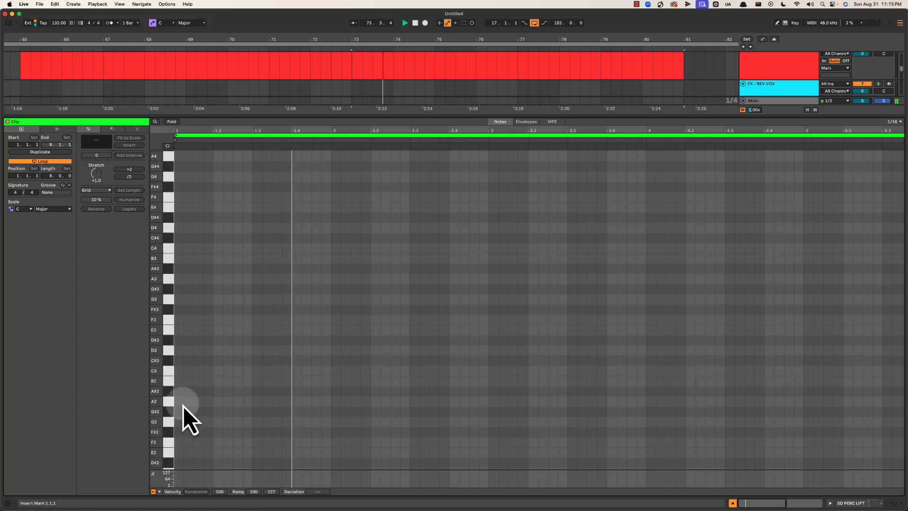
double_click(180, 344)
double_click(200, 342)
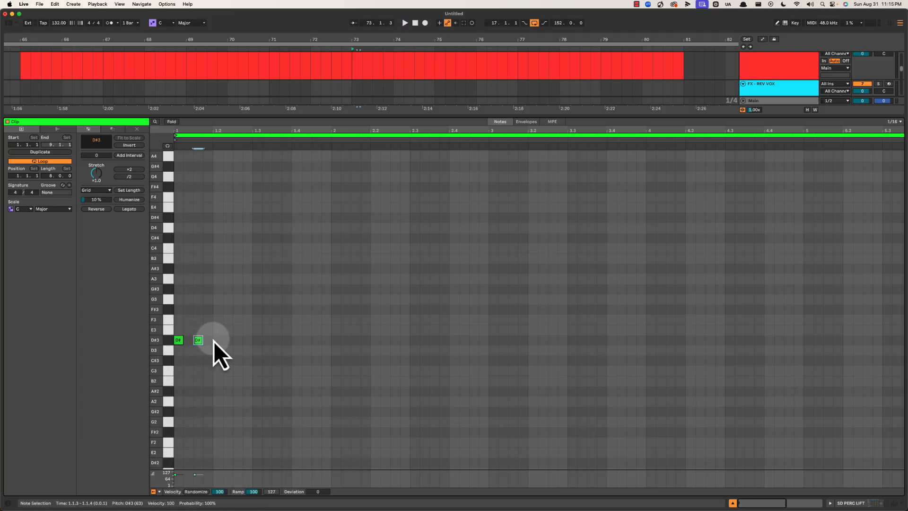
Duplicate the first beat's two D#3 notes repeatedly to extend the eighth-note pattern through 5.3.
drag(177, 330, 212, 356)
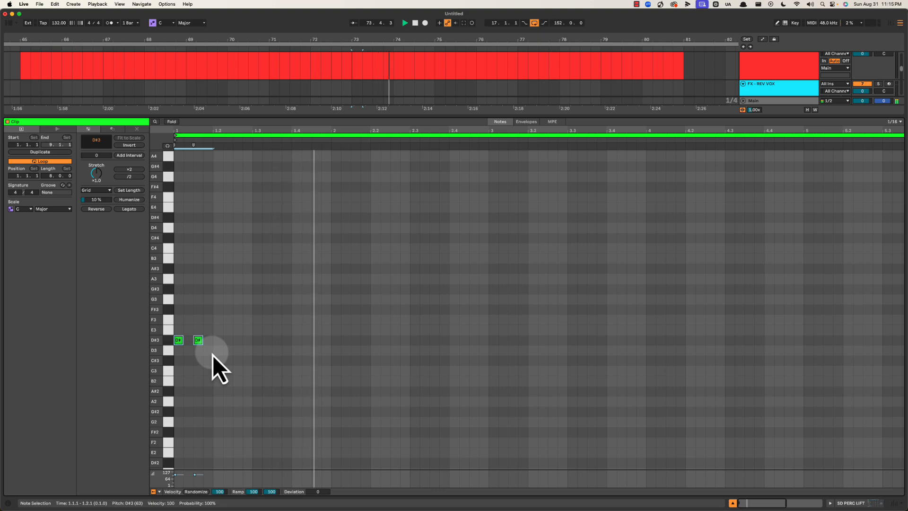
key(super+d)
key(super+d)
key(super+d)
key(super+d)
key(super+d)
key(super+d)
key(super+d)
key(super+d)
key(super+d)
key(super+d)
key(super+d)
key(super+d)
key(super+d)
key(super+d)
key(super+d)
key(super+d)
key(super+d)
key(super+d)
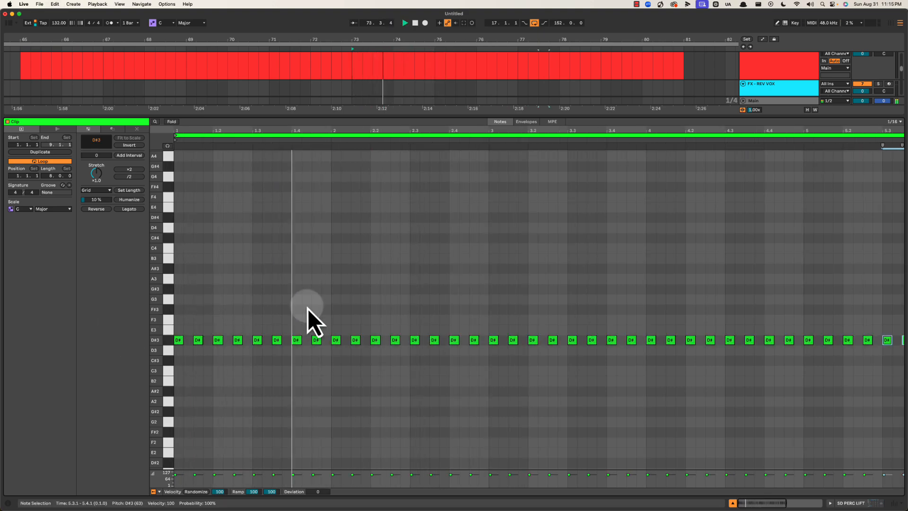
Duplicate the D#3 note at 2.1.1 to add one at 2.1.2, and audition the pattern from 1.4.3.
click(334, 341)
key(super+d)
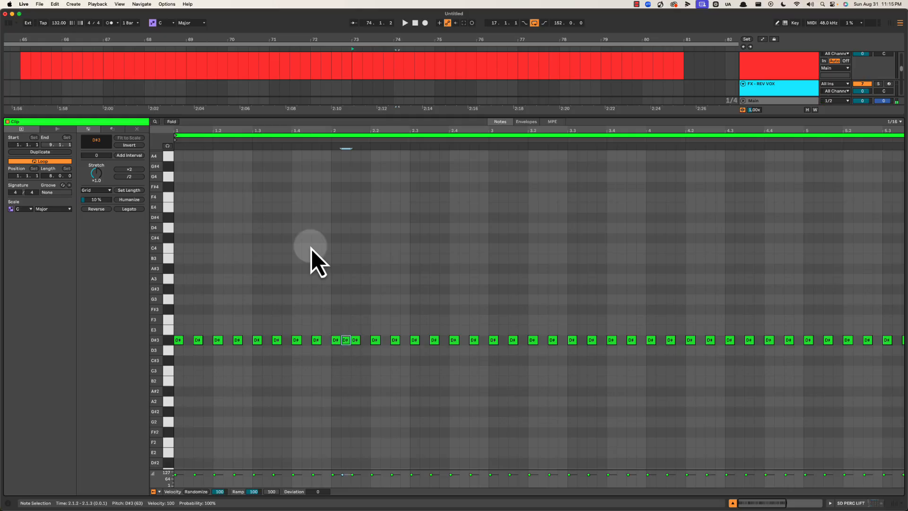
click(309, 239)
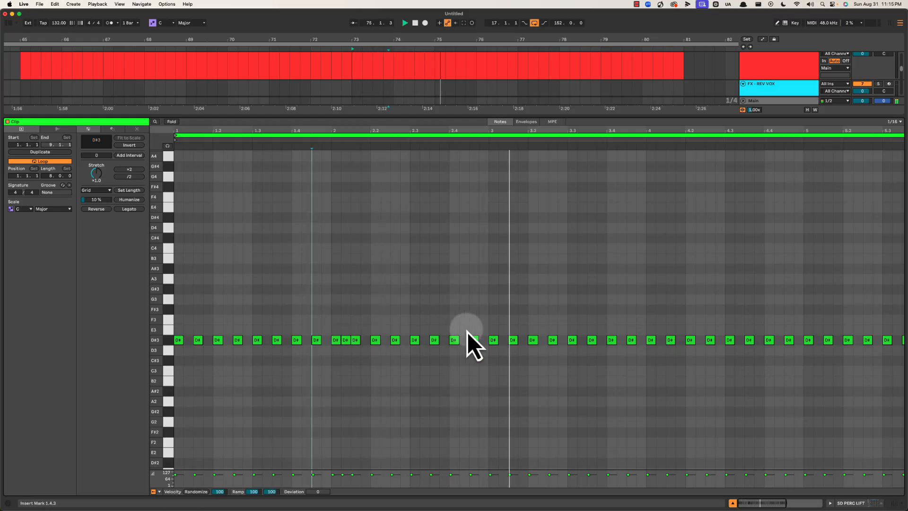
key(space)
Loop the first two bars of the clip, 1.1.1 to 3.1.1, and start playback.
drag(487, 325, 176, 308)
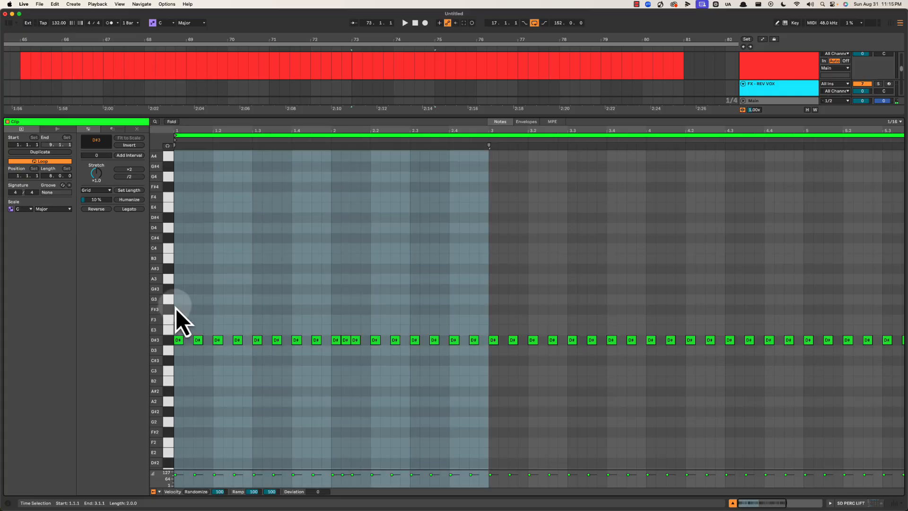
key(super+l)
key(space)
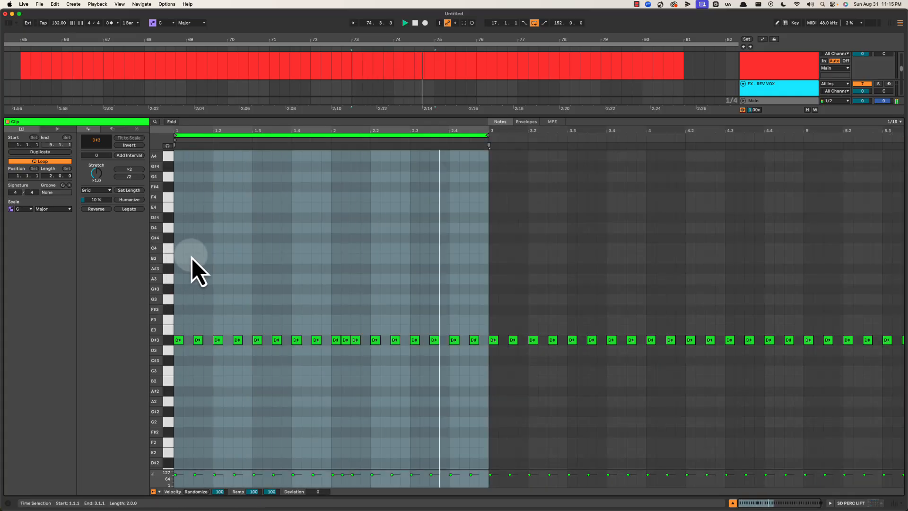
Listen to the looped percussion pattern with the mark at 2.1.2, stop playback and return to the arrangement tracks.
click(330, 323)
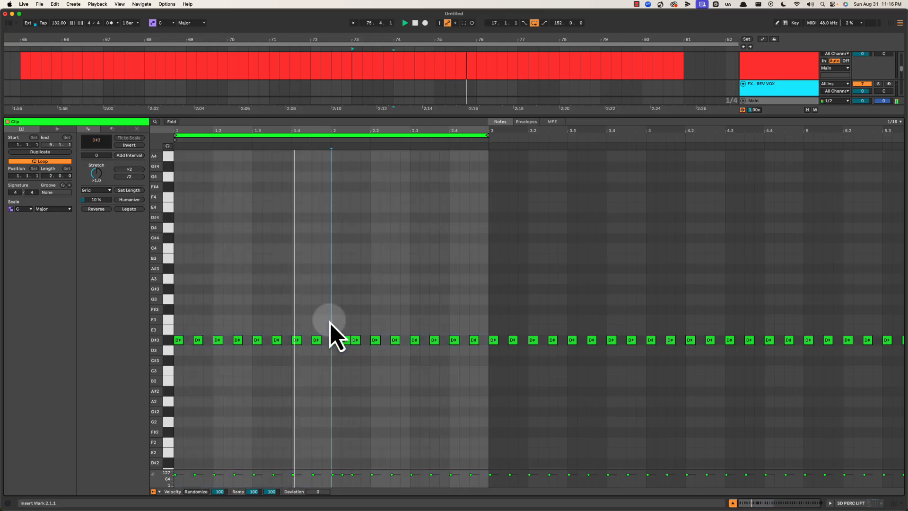
click(338, 285)
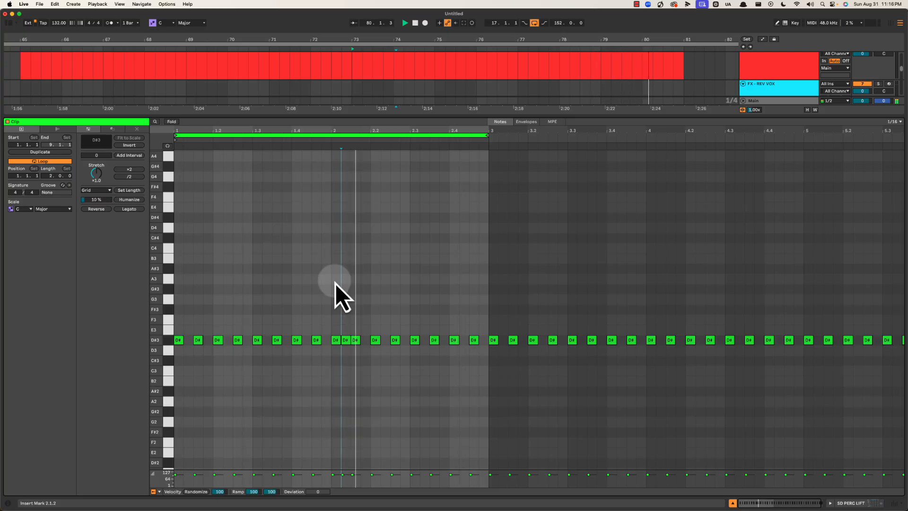
key(space)
key(shift+Tab)
key(super+alt+l)
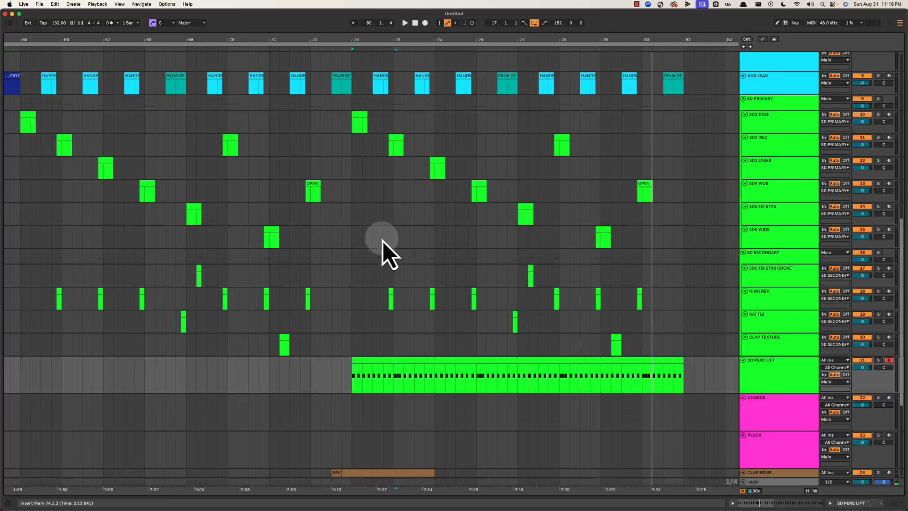
Put the insert mark at 73.1.1 on SD5 FM STAB and review the tracks from MAP to SD PERC LIFT.
click(350, 214)
scroll(351, 211, up, 1)
scroll(351, 211, up, 4)
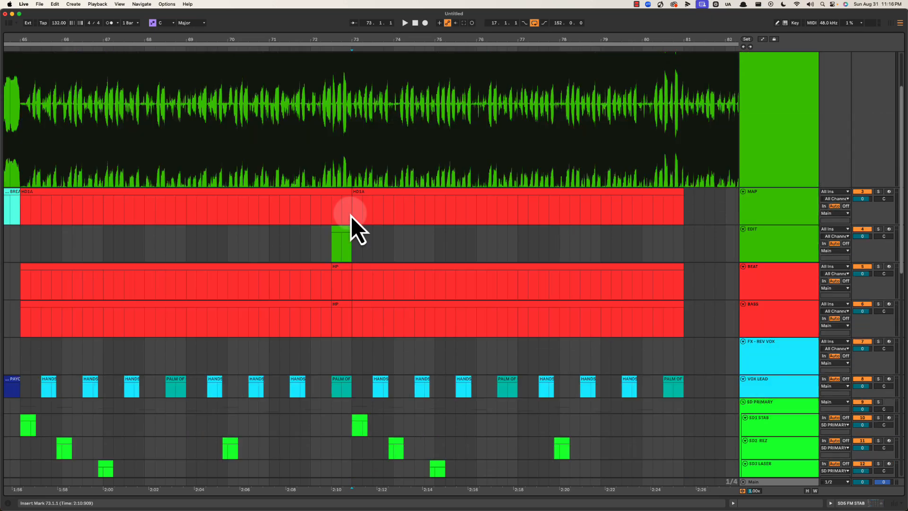
scroll(351, 216, down, 5)
scroll(350, 216, down, 3)
scroll(351, 217, up, 4)
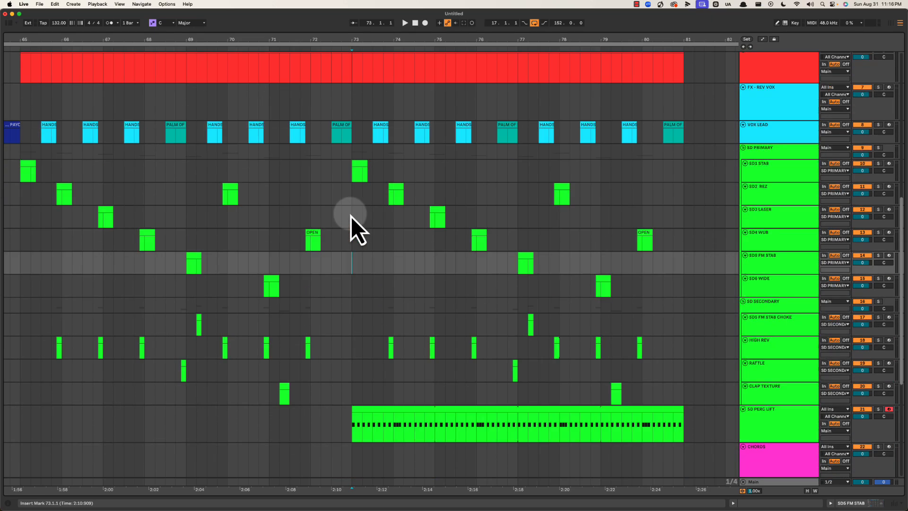
Highlight 65.1.1 to 69.1.1 from VOX LEAD through SD5 FM STAB, and select the SD5 FM STAB clip at 69.1.1.
drag(287, 42, 311, 42)
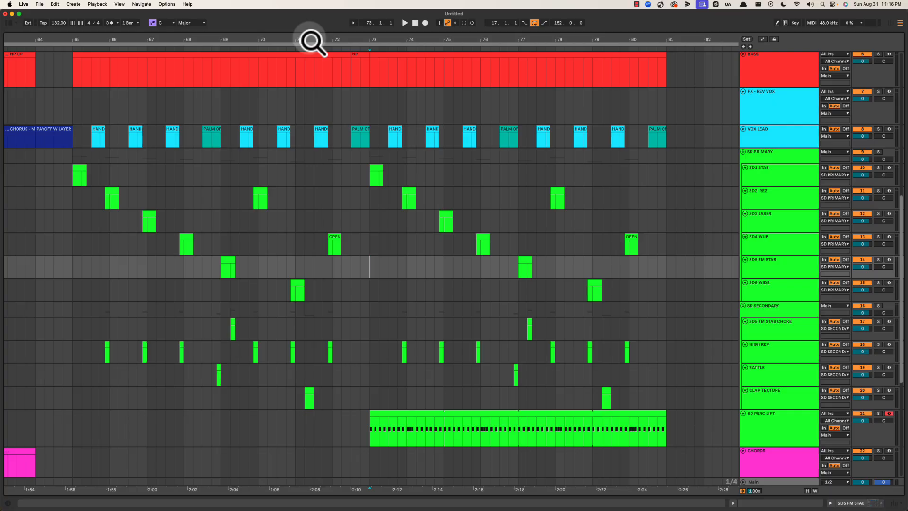
scroll(161, 89, left, 5)
drag(164, 140, 312, 274)
click(168, 167)
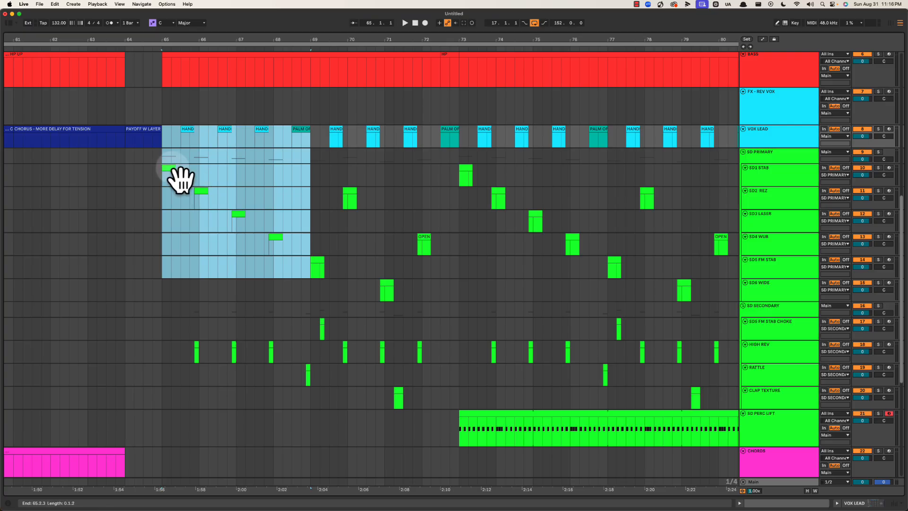
click(315, 260)
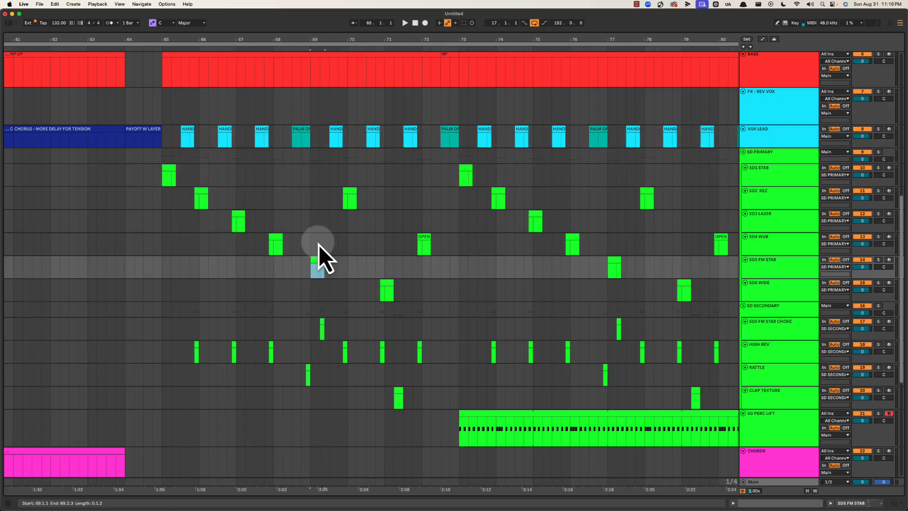
Compare by ear the SD1 STAB clip at 65.1.1 with SD5 FM STAB at 69.1.1, and the first two SD2 REZ clips.
click(222, 195)
click(168, 175)
key(space)
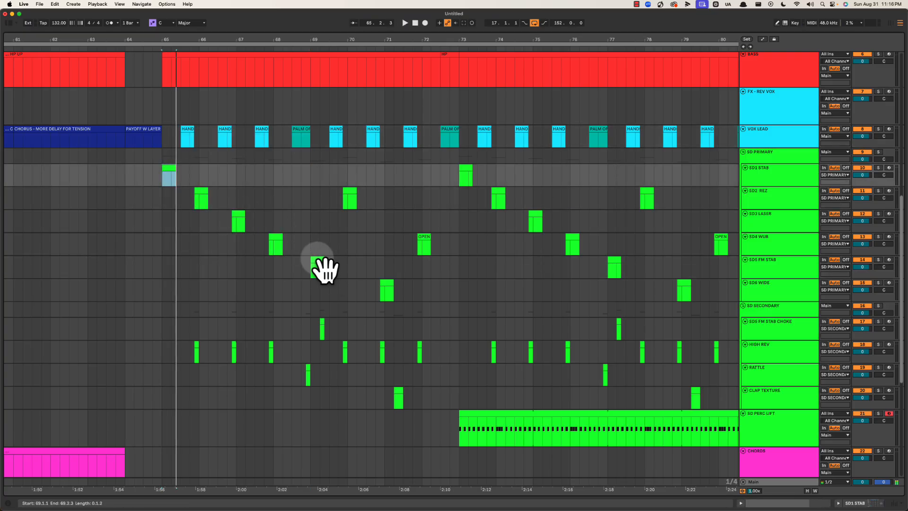
click(321, 267)
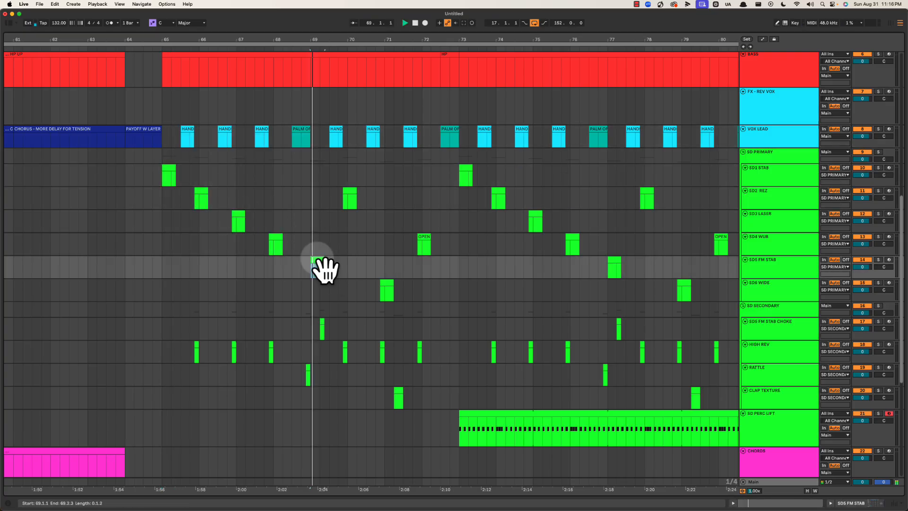
click(208, 196)
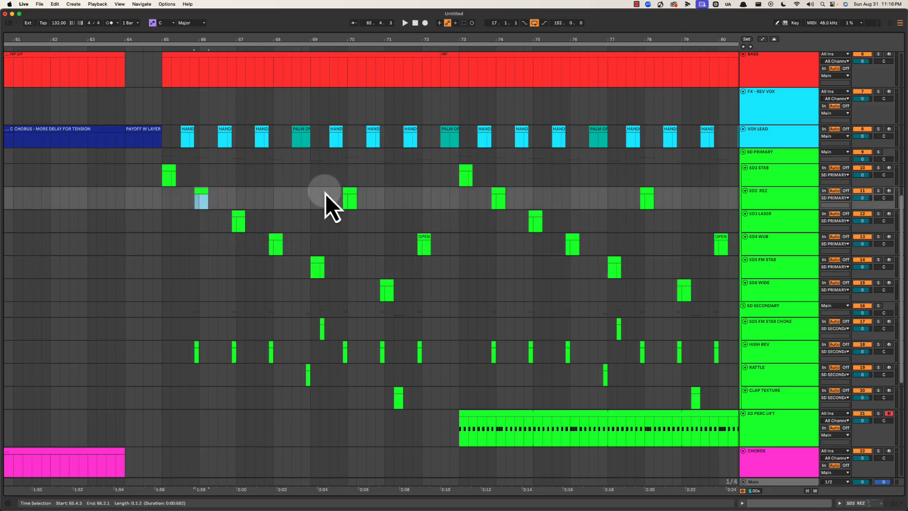
click(350, 193)
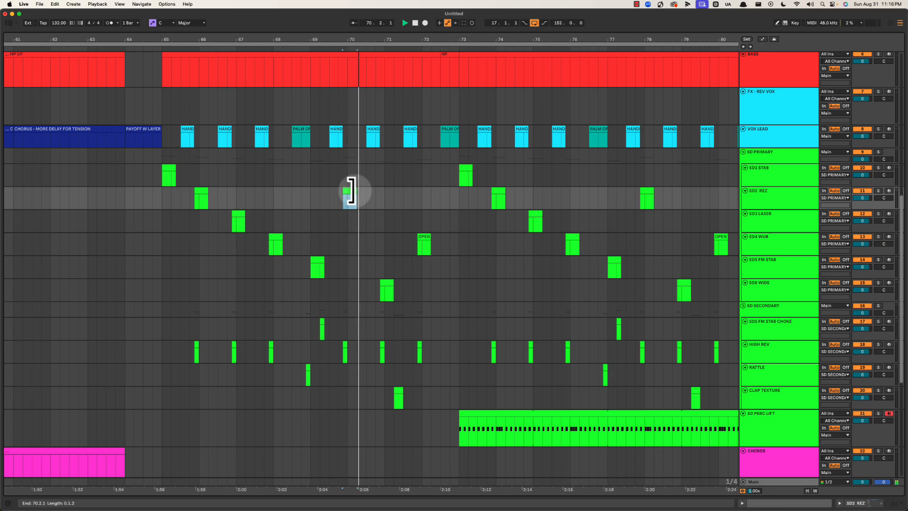
Compare by ear the SD4 WUB clip at 67.4.3 with the OPEN clip at 71.4.3.
click(269, 239)
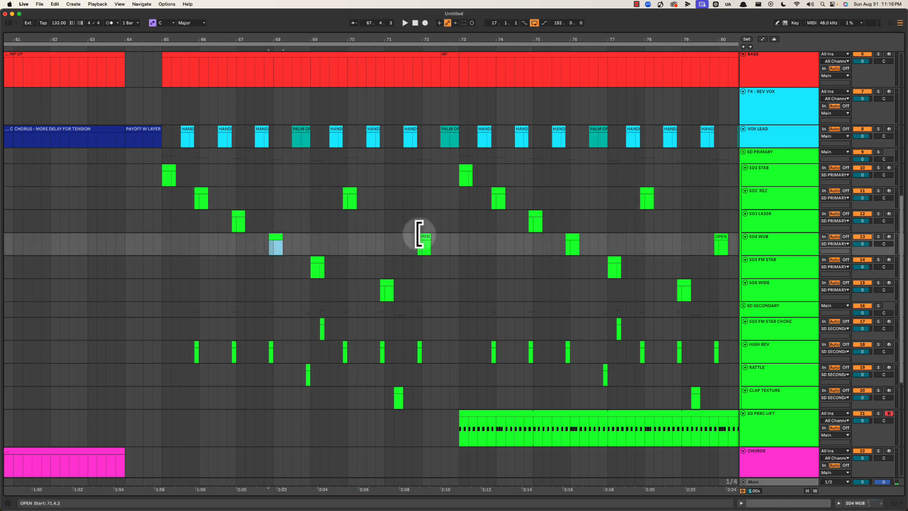
click(422, 241)
click(277, 243)
key(space)
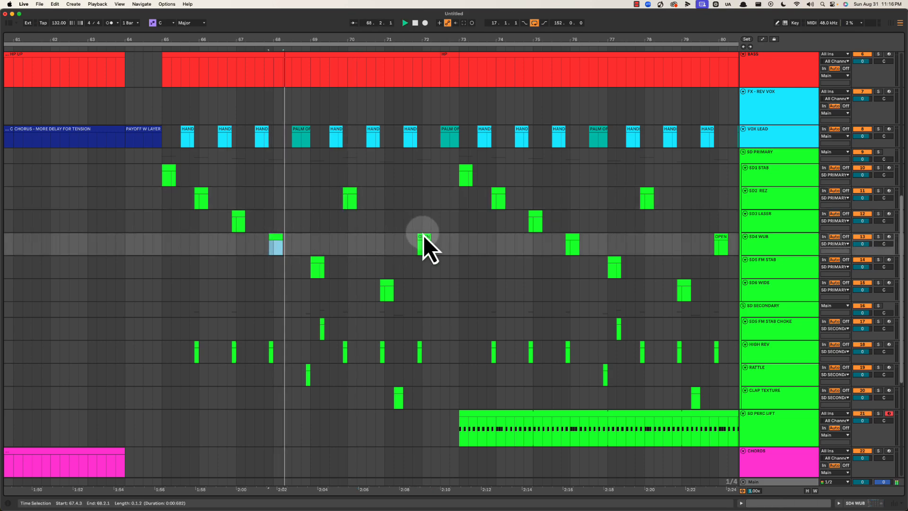
click(423, 244)
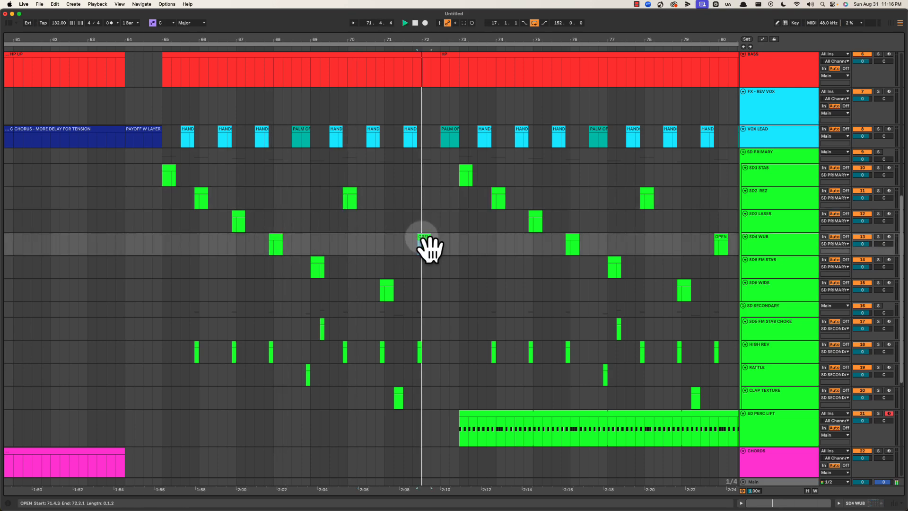
click(278, 242)
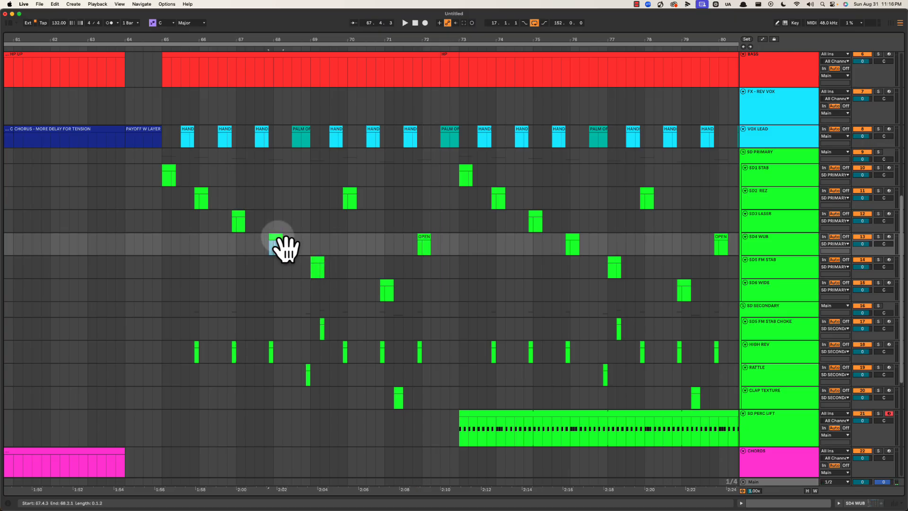
Compare by ear the SD3 LASER clip at 66.4.3 with the SD6 WIDE clip at 70.4.3.
click(391, 289)
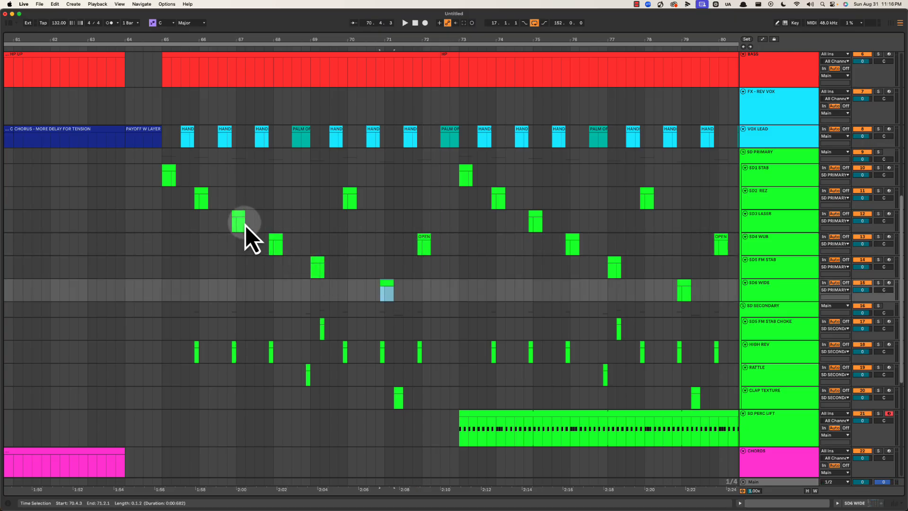
click(243, 219)
key(space)
click(391, 288)
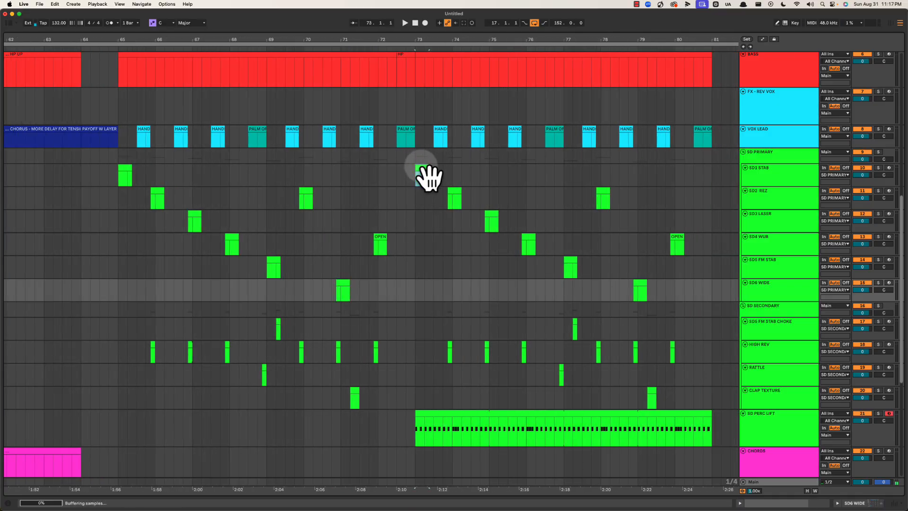
Compare by ear the SD1 STAB clips at 65.1.1 and 73.1.1, and stop playback.
click(422, 175)
click(126, 174)
key(space)
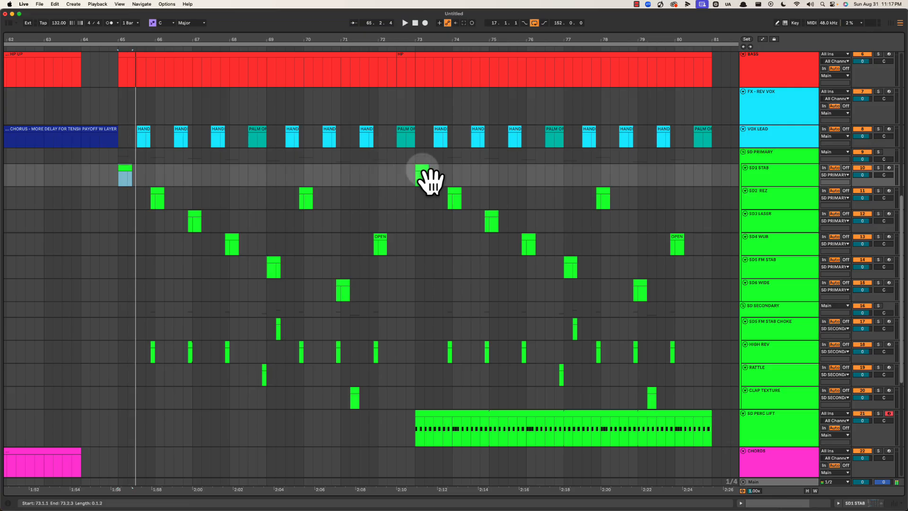
click(423, 178)
key(space)
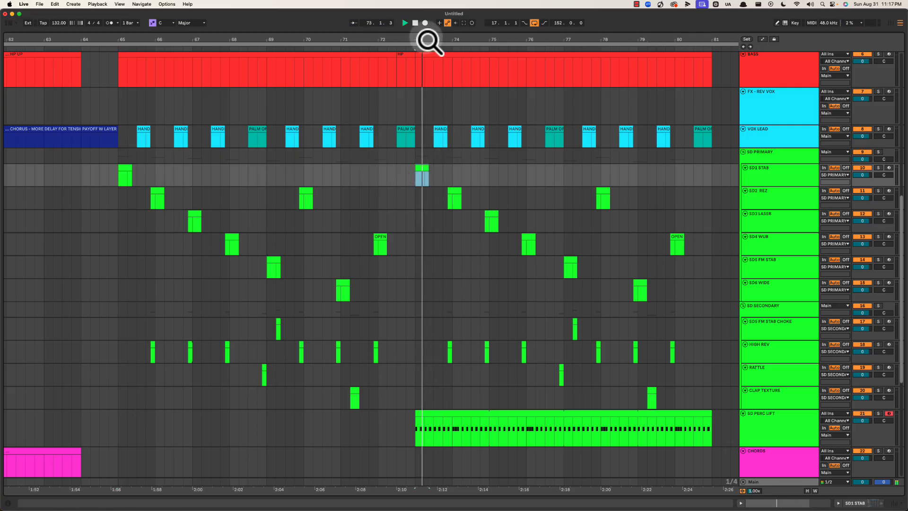
drag(430, 40, 428, 41)
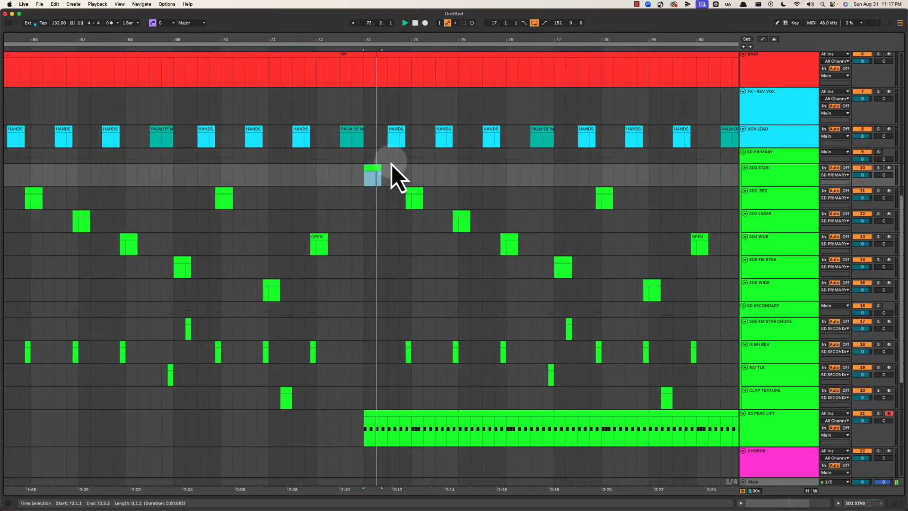
key(space)
Insert a MIDI track and place it below SD6 WIDE inside the SD PRIMARY group.
click(766, 183)
scroll(622, 227, down, 2)
scroll(685, 208, up, 1)
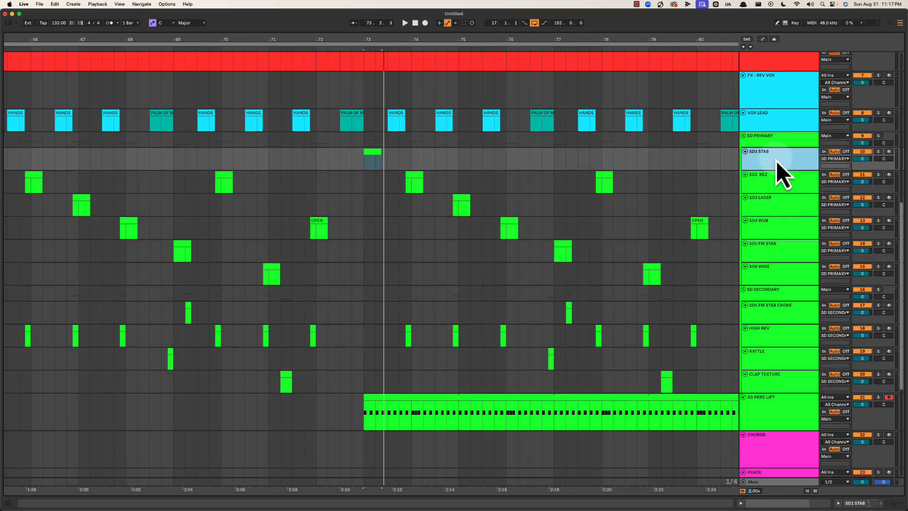
key(super+shift+t)
drag(775, 186, 793, 285)
click(775, 401)
click(789, 301)
click(776, 304)
Rename the new track below SD6 WIDE as SD7 WEAKER STAB.
key(super+r)
text(S)
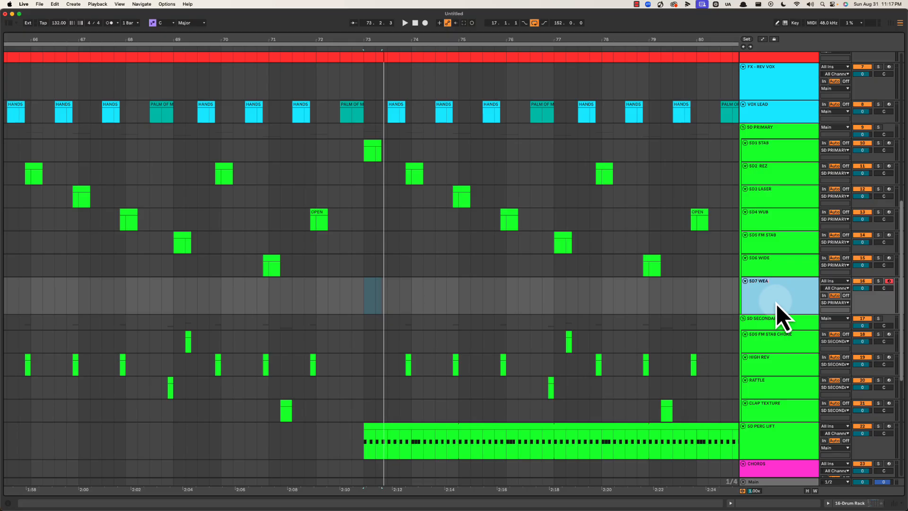
text(B)
key(Return)
Move the SD1 STAB clip at 73.1.1 down to SD7 WEAKER STAB and play the passage from 72.4.1.
drag(373, 141, 362, 296)
click(350, 293)
key(space)
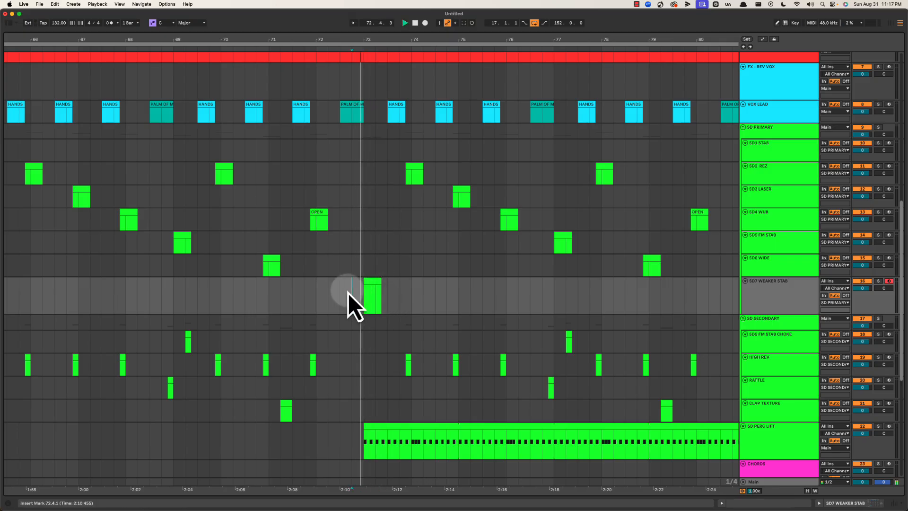
key(space)
key(space)
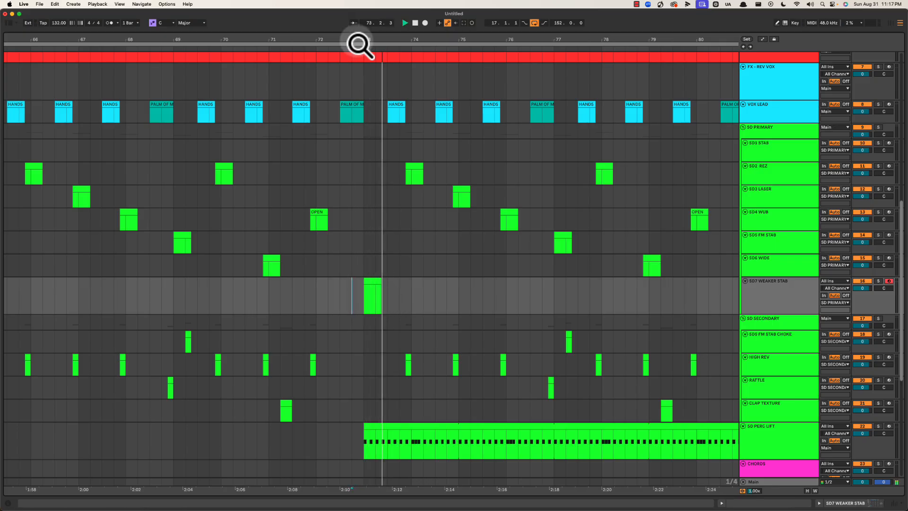
key(space)
Insert a MIDI clip from 72.4.3 to 73.1.1 on SD7 WEAKER STAB and name it REV.
drag(357, 41, 356, 39)
drag(413, 299, 432, 291)
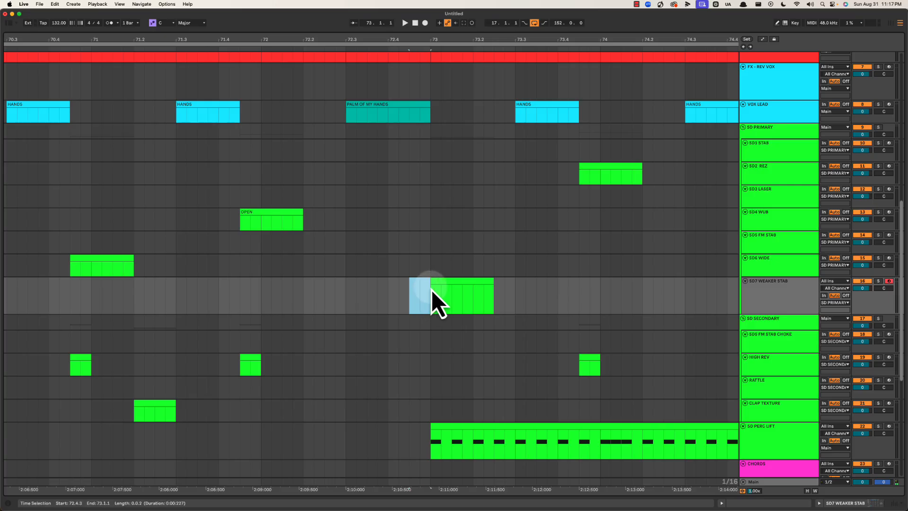
key(super+shift+m)
key(super+r)
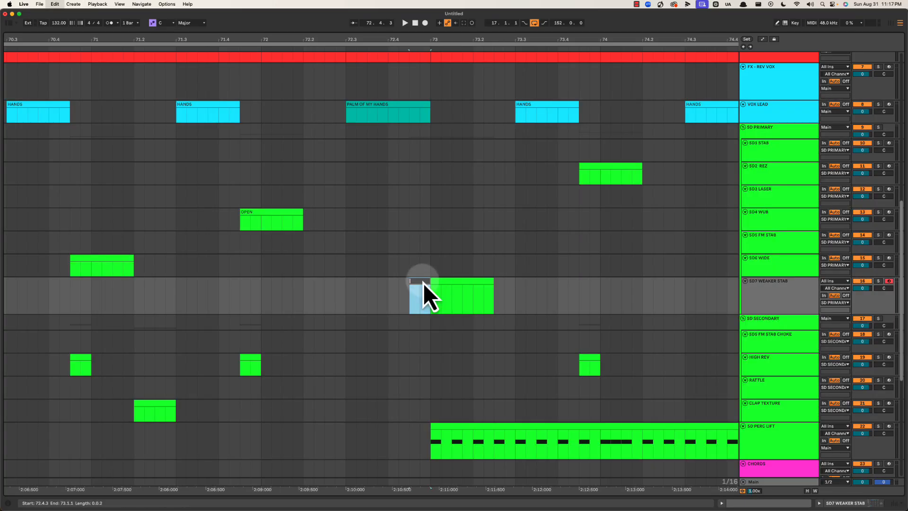
text(REV)
key(Return)
Set the SD7 WEAKER STAB track color to bright green and assign it to the track's clips.
right_click(775, 295)
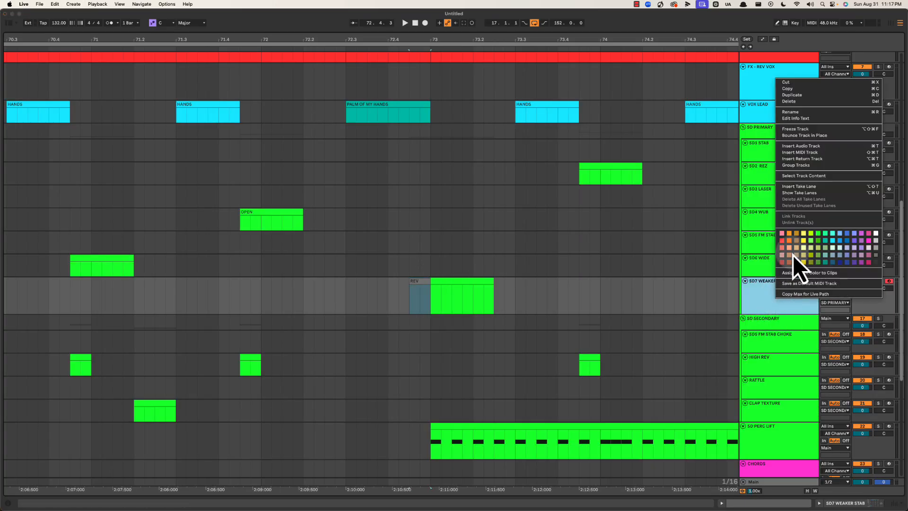
click(818, 235)
right_click(770, 298)
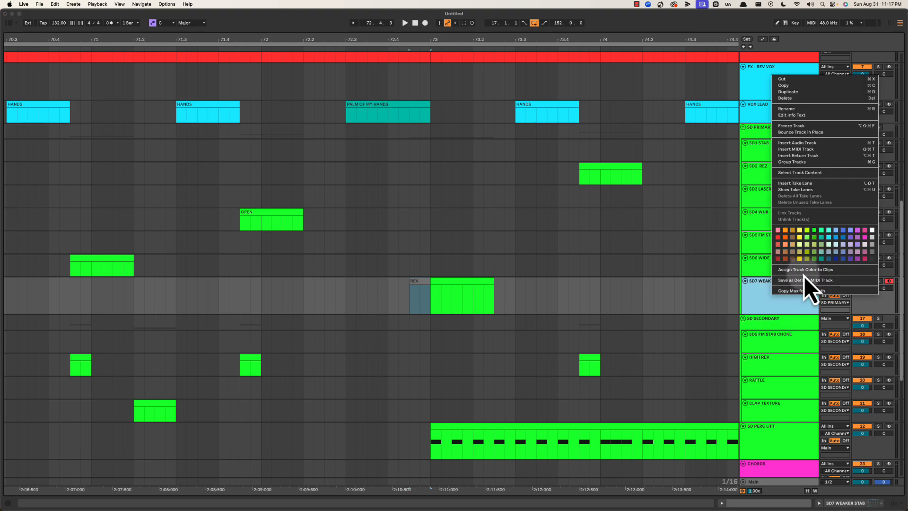
click(804, 270)
Listen to the passage from the REV clip on SD7 WEAKER STAB, and replay it from 73.1.1.
click(415, 281)
key(space)
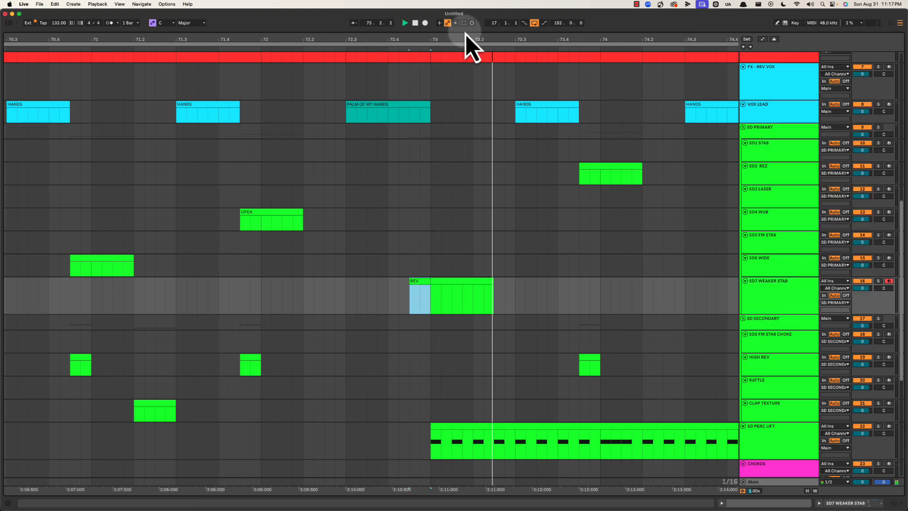
drag(466, 39, 385, 38)
click(334, 163)
key(space)
key(space)
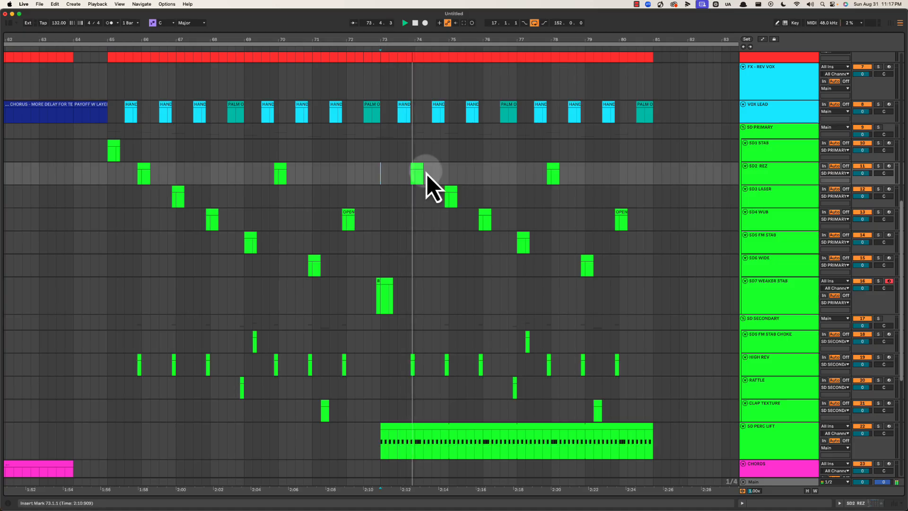
Compare by ear the SD2 REZ clips at 65.4.3, 69.4.3 and 73.4.3.
drag(425, 174, 412, 166)
drag(150, 166, 138, 166)
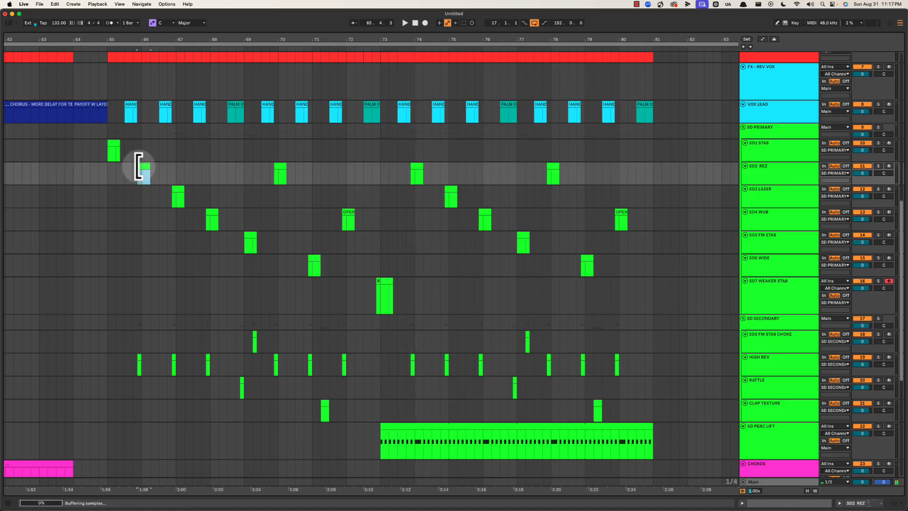
click(281, 166)
key(space)
key(space)
click(417, 166)
key(space)
key(space)
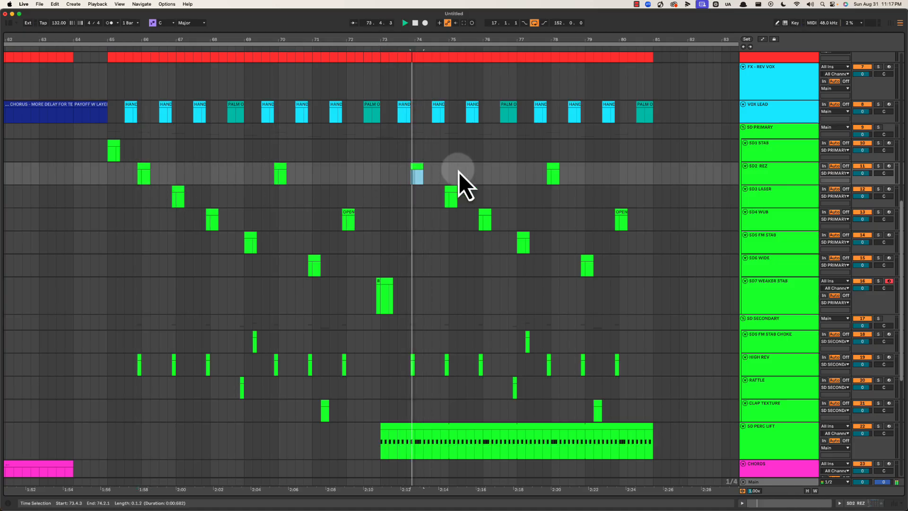
Compare by ear the SD3 LASER clips at 66.4.3 and 74.4.3, and stop playback.
click(434, 200)
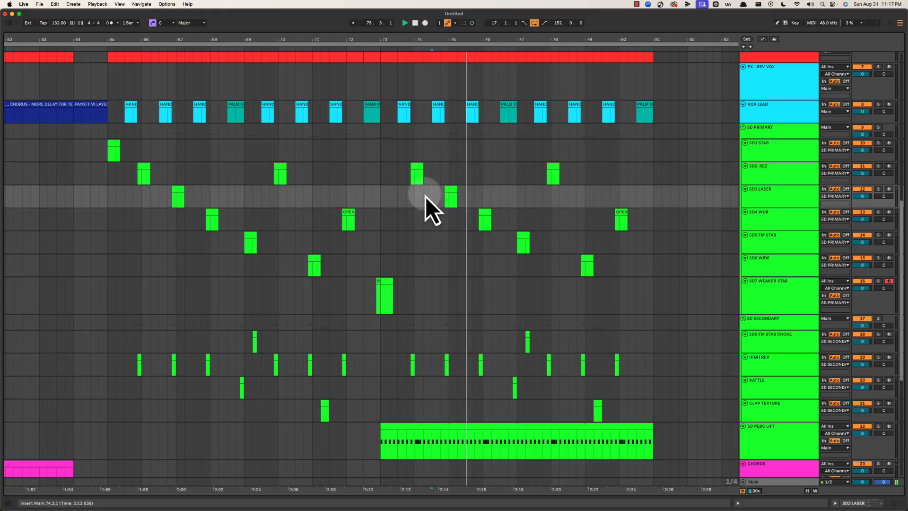
key(space)
key(space)
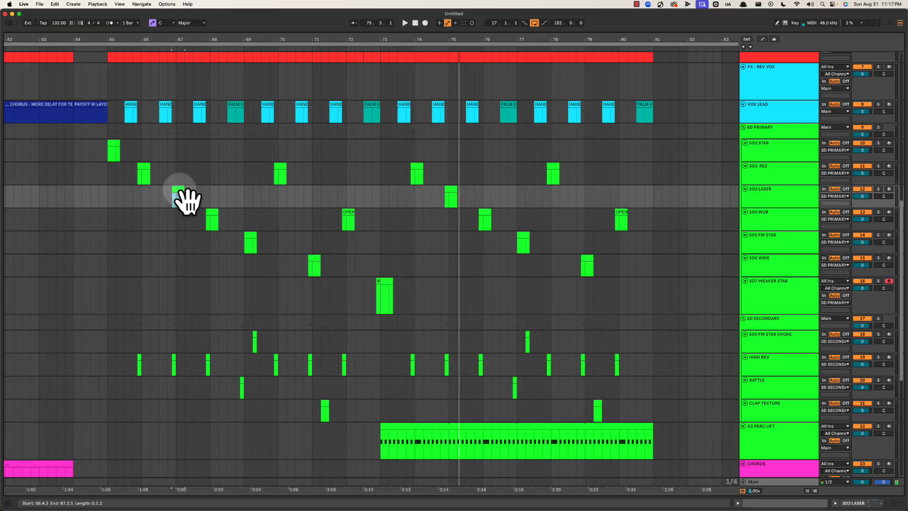
click(179, 194)
key(space)
key(space)
click(457, 194)
key(space)
key(space)
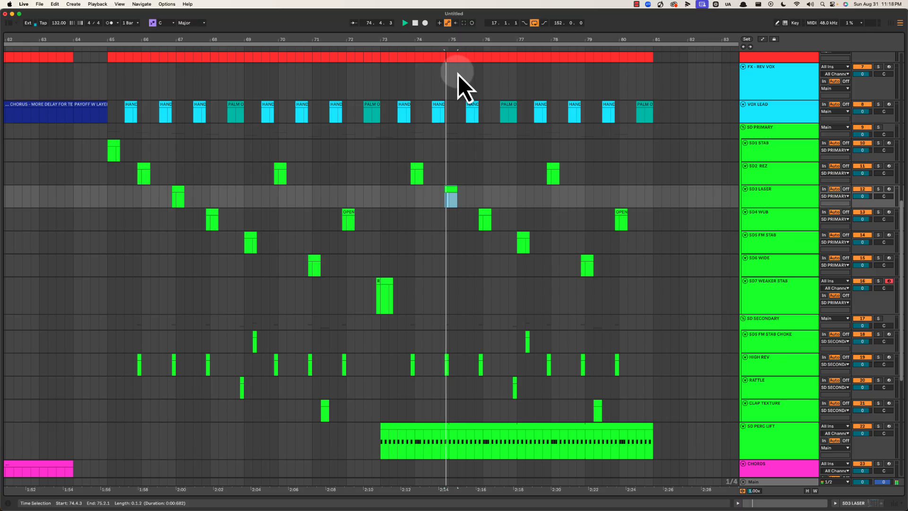
key(space)
Insert a MIDI track below BEAT and name it RIDE LIFT.
scroll(475, 170, up, 10)
scroll(782, 210, down, 4)
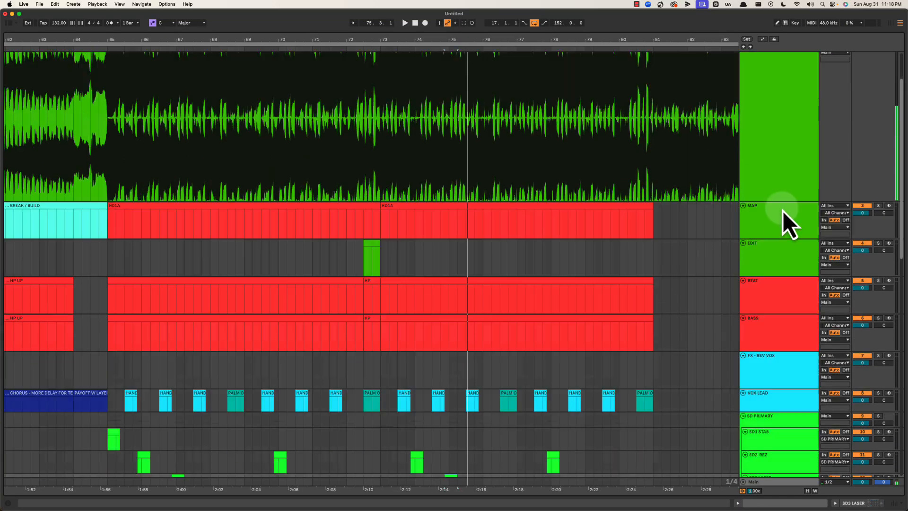
click(771, 256)
scroll(770, 254, down, 3)
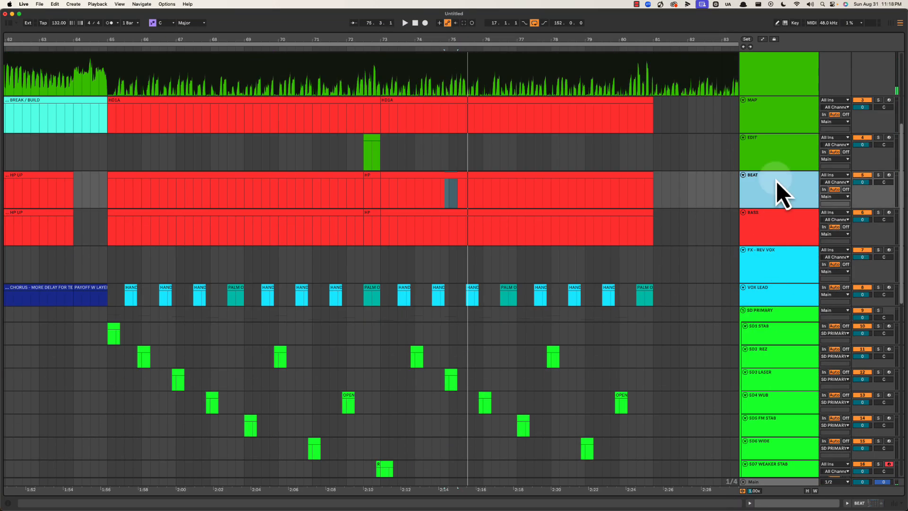
key(super+shift+t)
key(super+r)
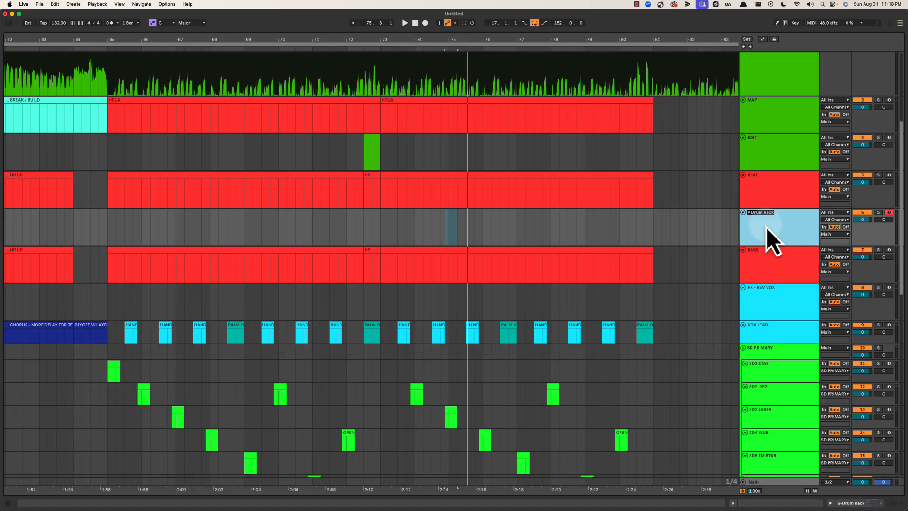
text(RIDE LIFT)
key(Return)
Color the RIDE LIFT track orange and insert a MIDI clip on it from 73.1.1 to 81.1.1.
right_click(767, 227)
click(778, 392)
click(437, 229)
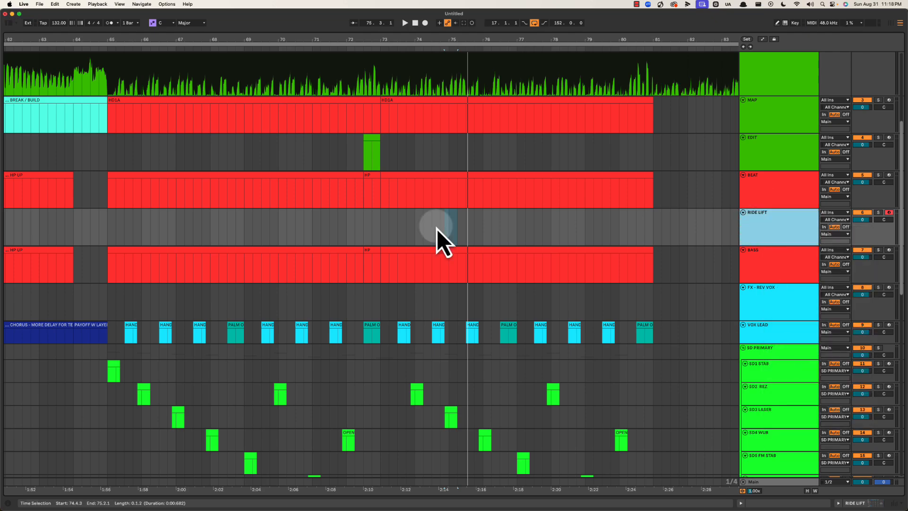
drag(392, 234, 642, 235)
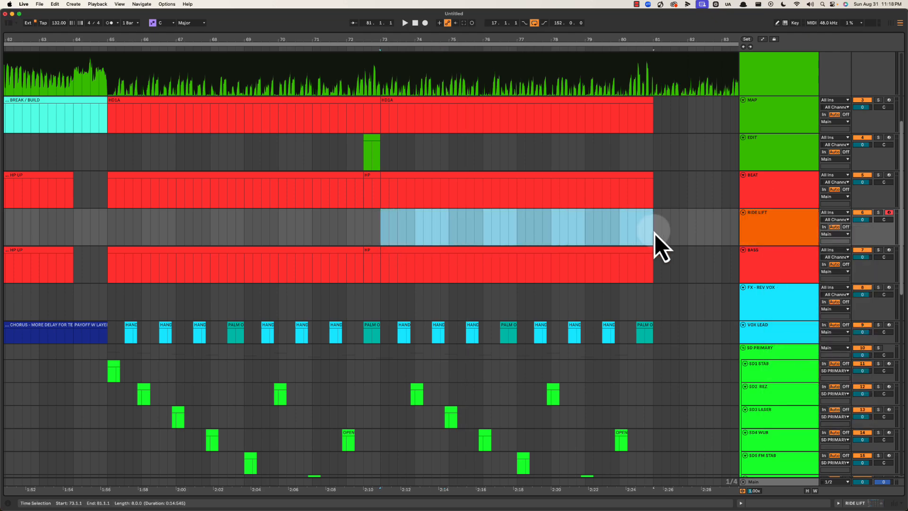
key(super+shift+m)
key(super+alt+l)
Play the arrangement from 73.1.1 and listen to the section covered by the RIDE LIFT clip.
key(space)
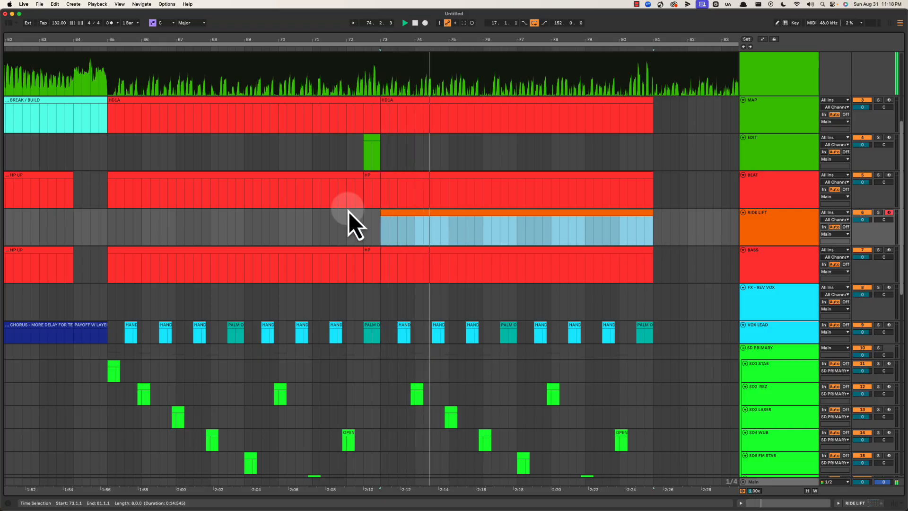
click(304, 232)
click(425, 225)
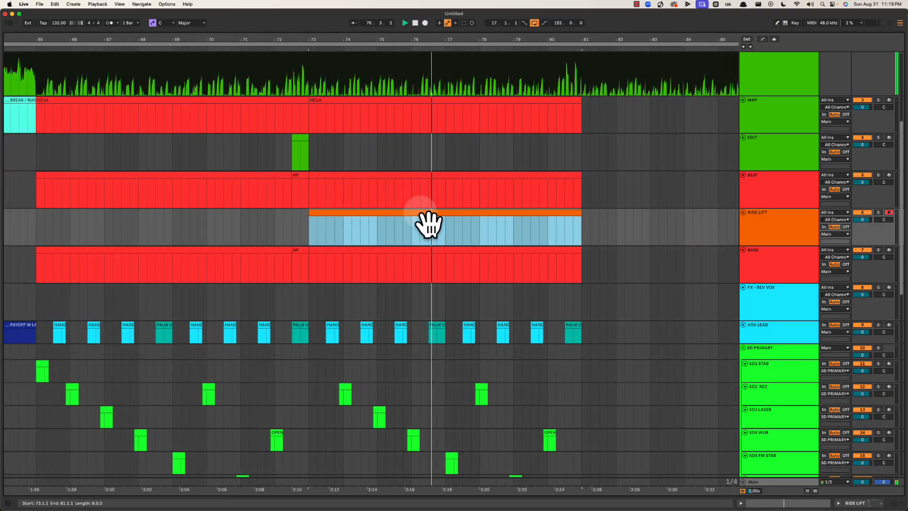
Compare by ear the passage around bar 67 with the section covered by the RIDE LIFT clip, and stop playback.
scroll(428, 224, left, 5)
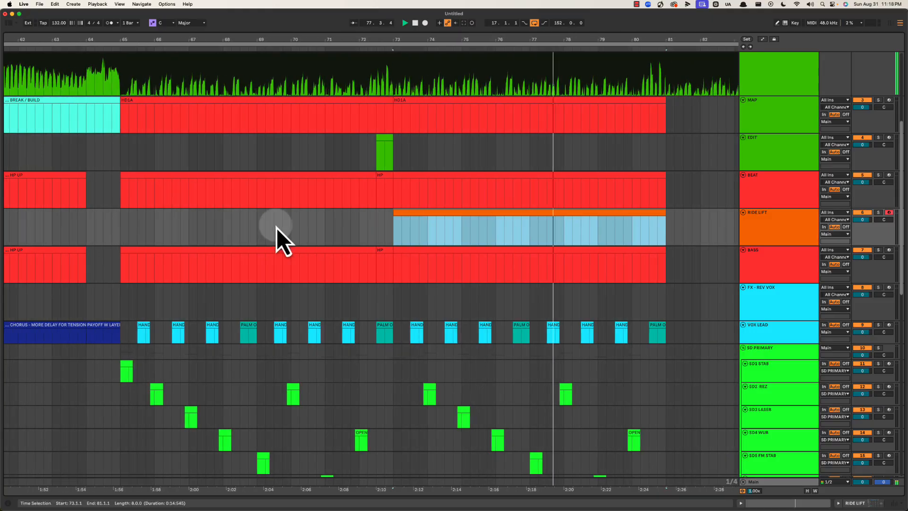
click(276, 228)
click(454, 228)
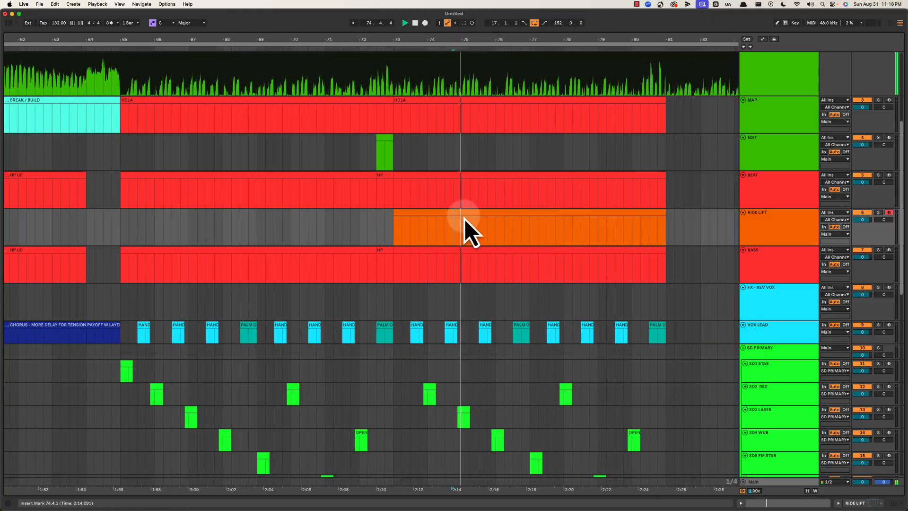
click(203, 228)
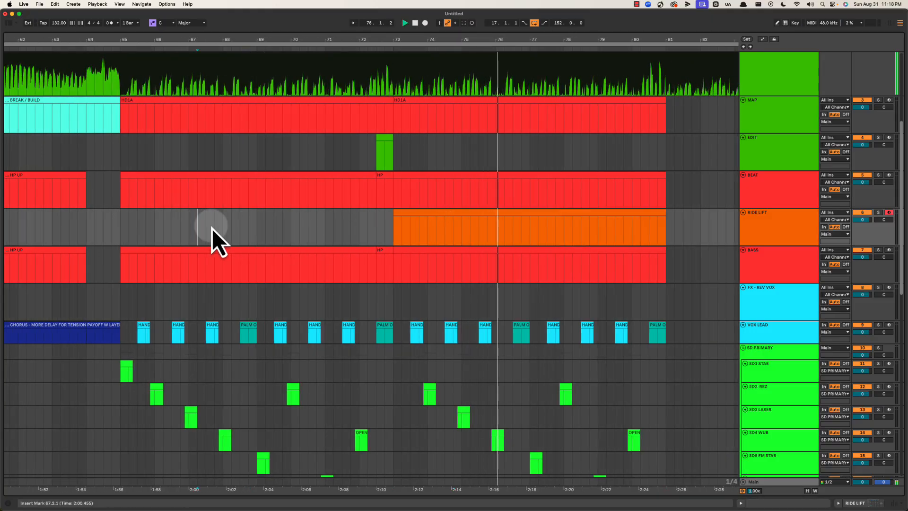
click(453, 227)
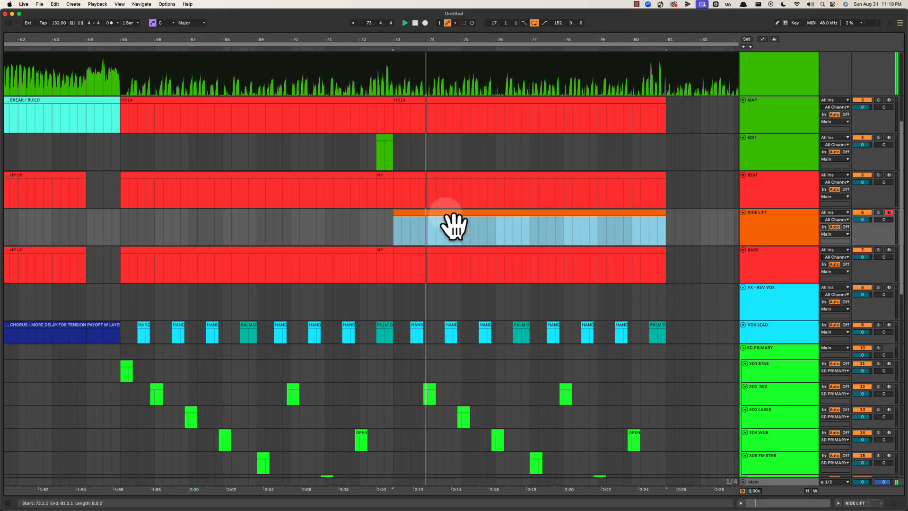
scroll(453, 227, right, 3)
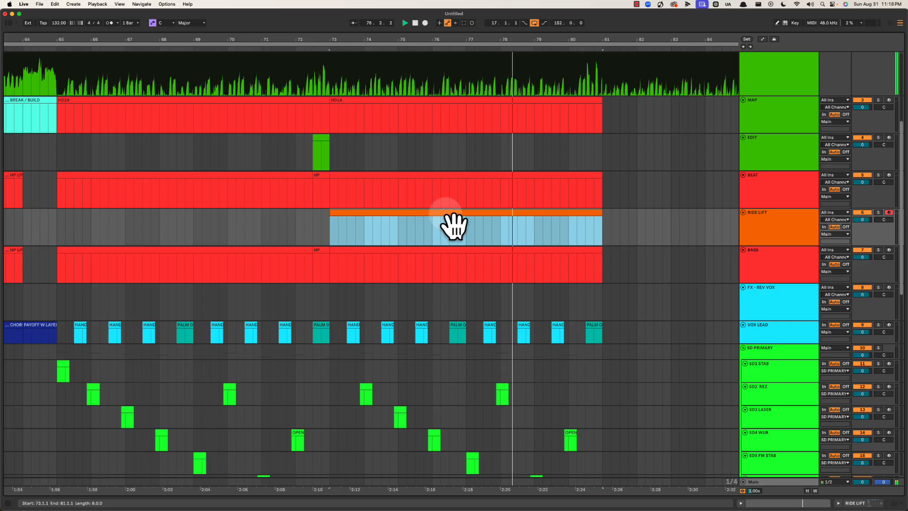
key(space)
click(721, 223)
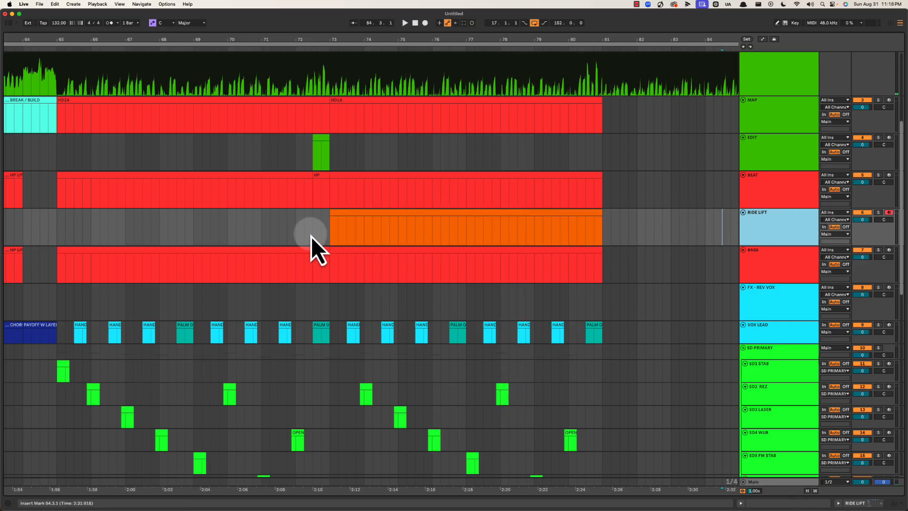
Rename the RIDE LIFT track to TOPS LIFT RIDE??? and fold it to minimum height.
scroll(407, 368, down, 10)
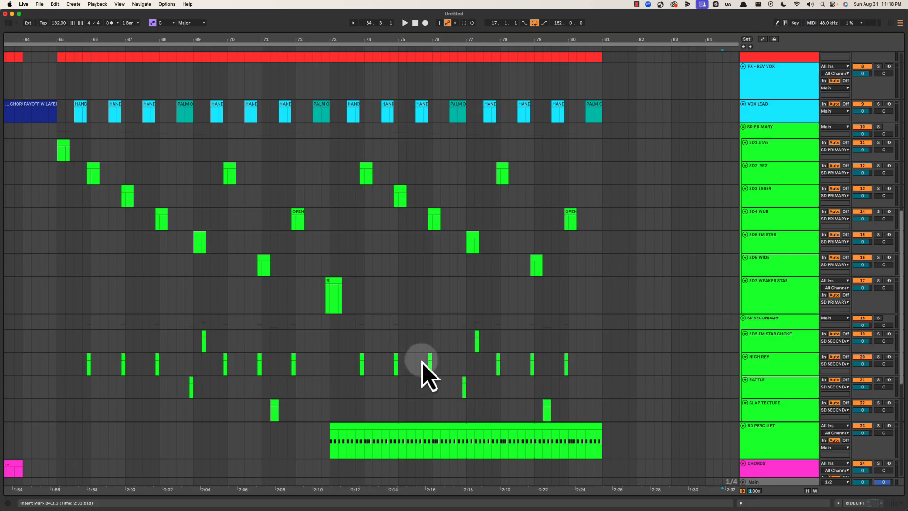
click(429, 363)
scroll(452, 359, up, 9)
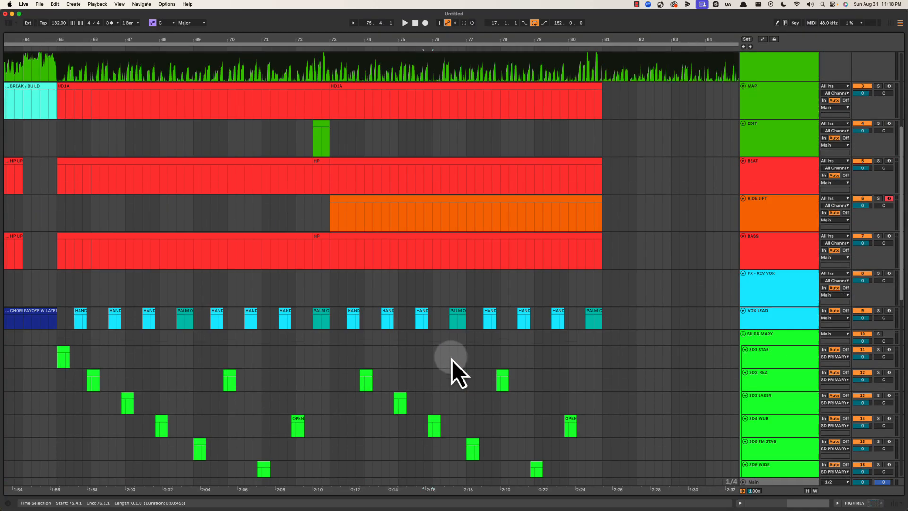
click(508, 211)
click(782, 216)
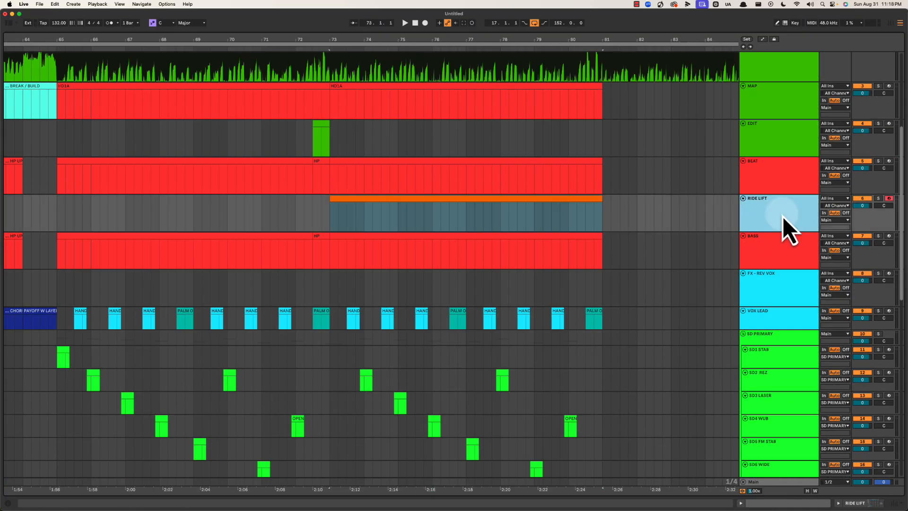
key(super+r)
text(TOPS LIFT)
key(Return)
click(382, 216)
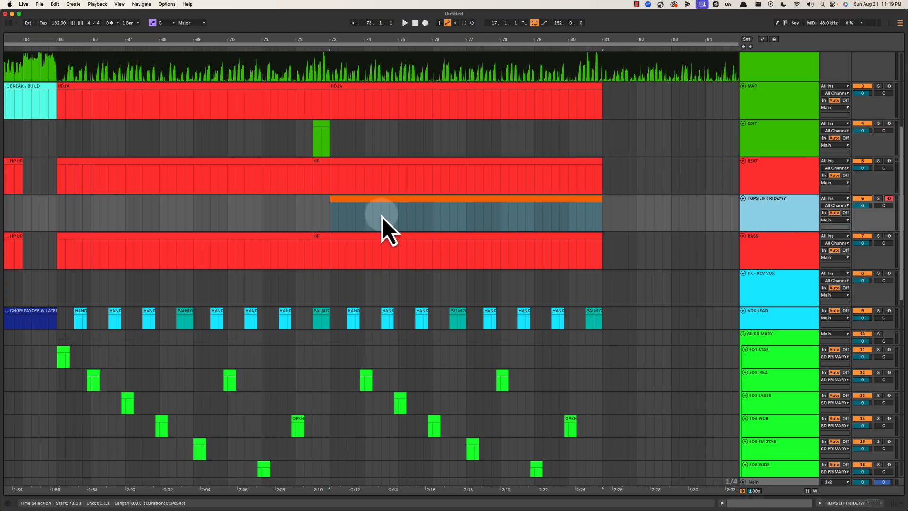
click(743, 199)
scroll(333, 198, down, 3)
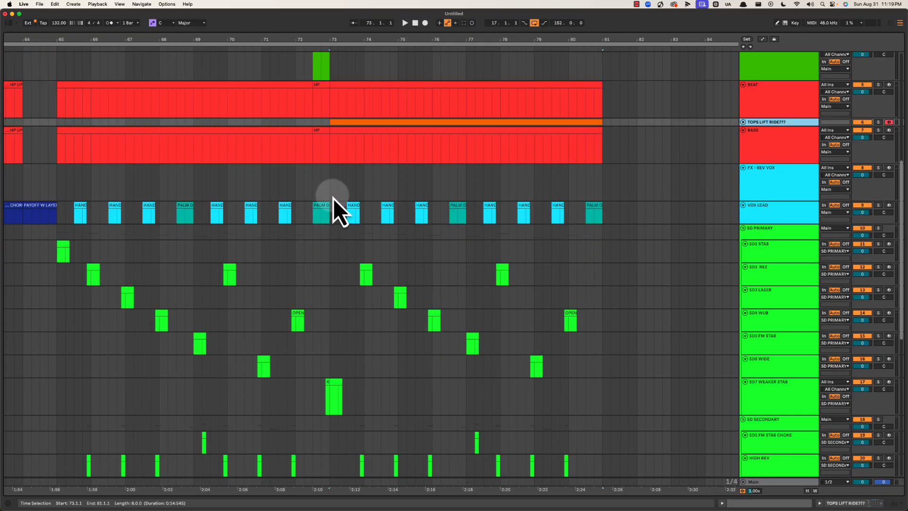
Play the arrangement from 73.1.1 and listen through to bar 75.
scroll(331, 182, down, 3)
scroll(331, 158, up, 3)
key(space)
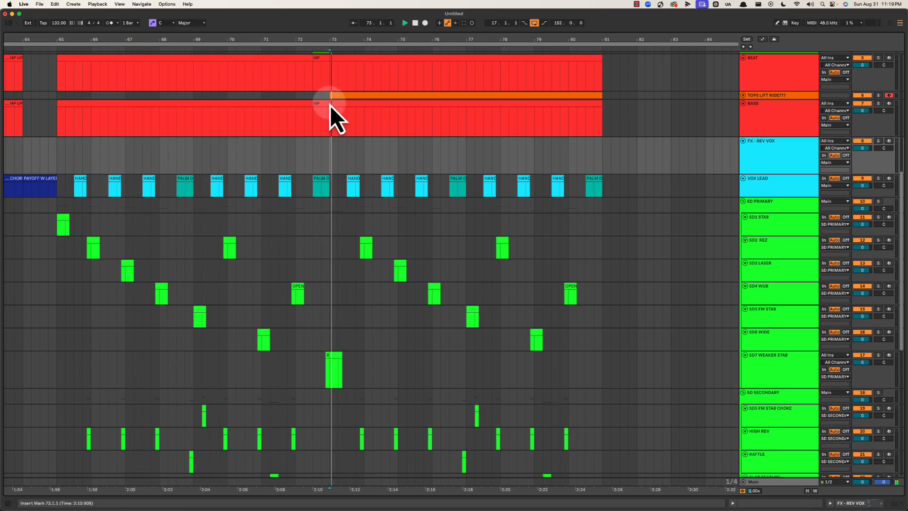
drag(341, 36, 422, 41)
scroll(414, 135, down, 2)
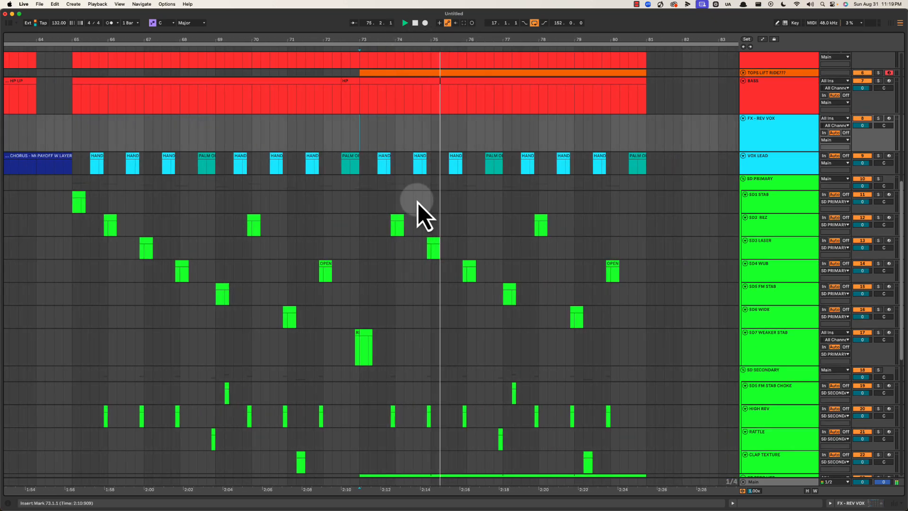
Try trimming the start of the SD3 LASER clip at 74.4.3 to 75.1.1, and undo the trim.
click(431, 244)
key(space)
key(space)
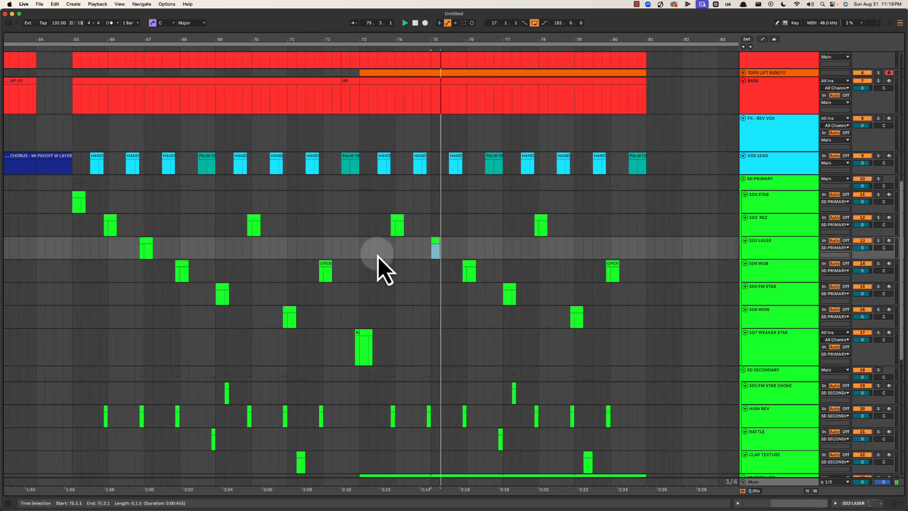
key(space)
key(super+z)
key(space)
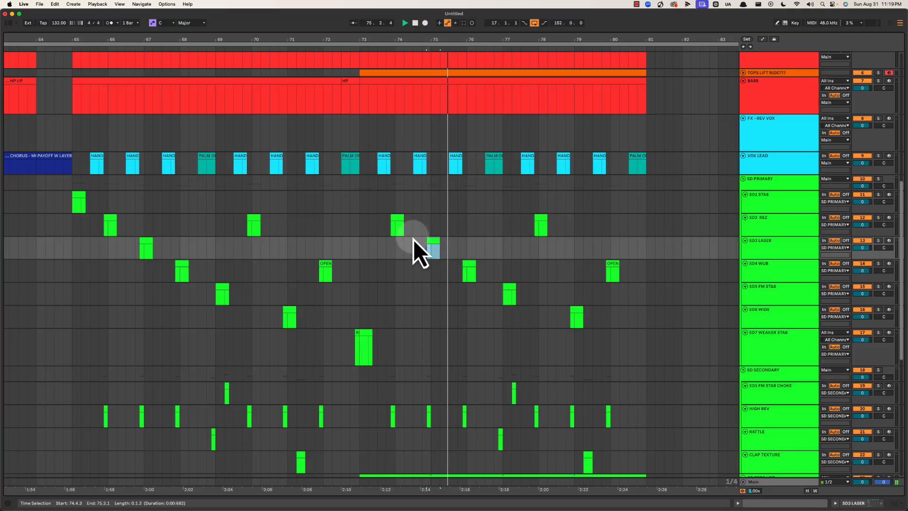
Play on from the SD3 LASER clip at 74.4.3 and compare by ear the SD4 WUB clips at 67.4.3 and 75.4.3.
key(space)
key(space)
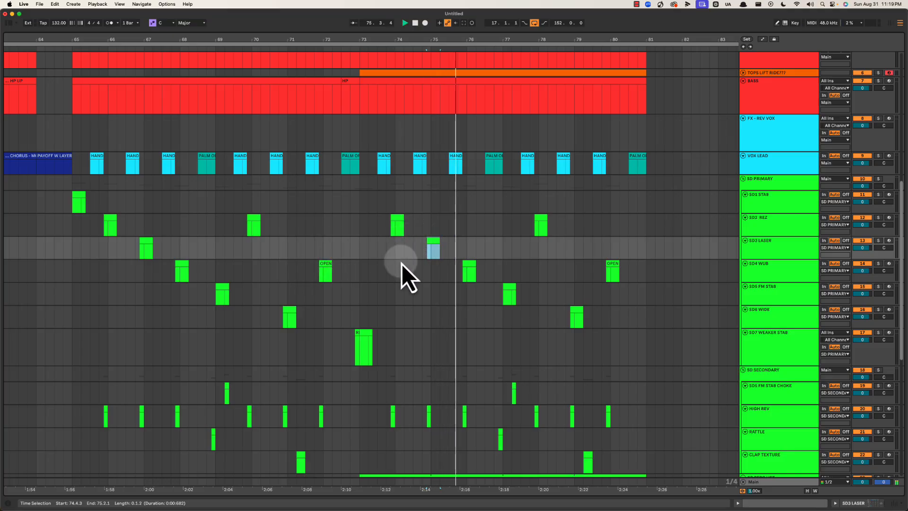
key(space)
click(425, 256)
key(space)
scroll(425, 256, down, 1)
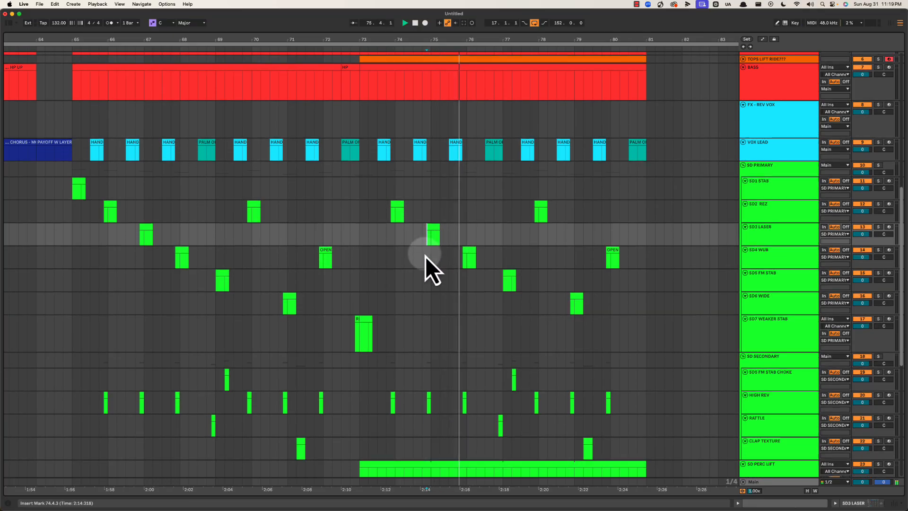
click(471, 259)
click(185, 259)
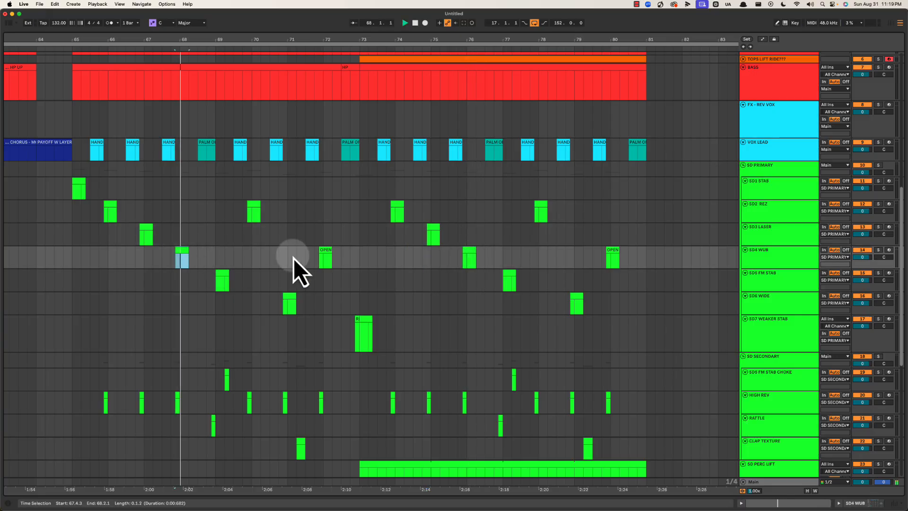
click(474, 258)
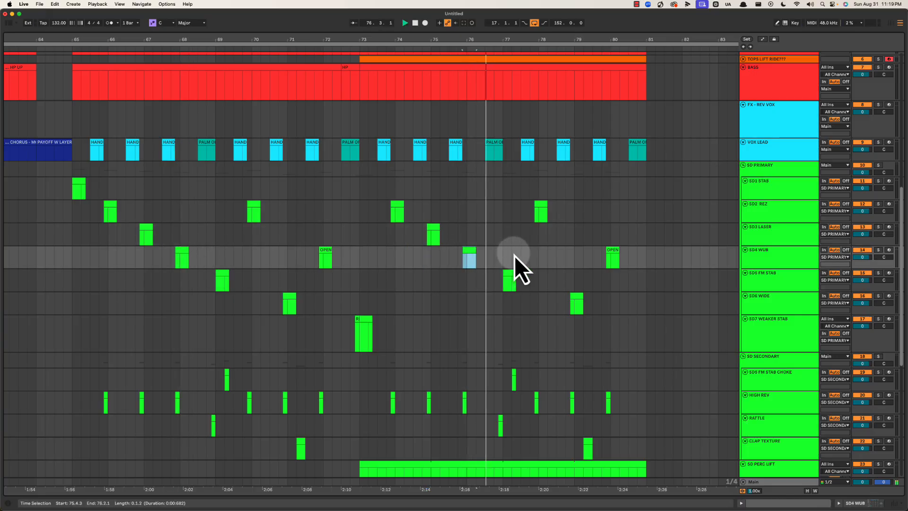
click(451, 267)
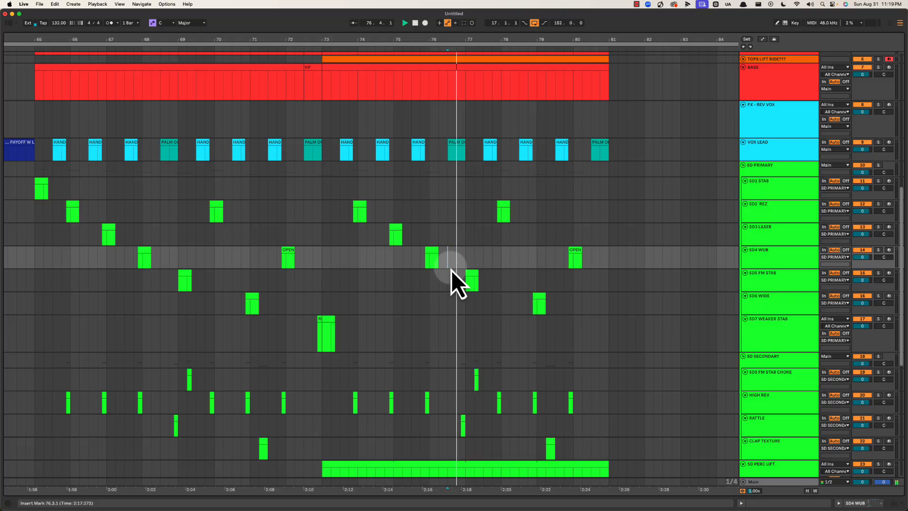
click(451, 267)
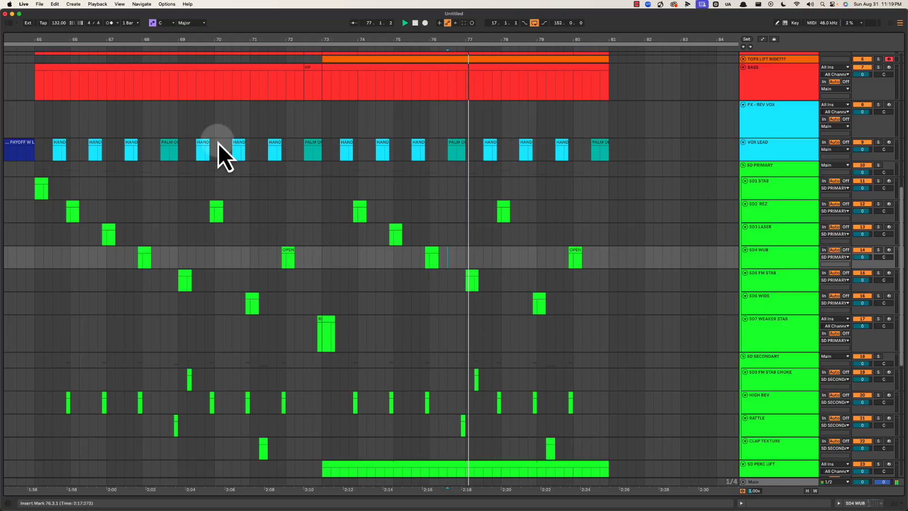
Compare by ear the PALM OF MY HANDS vocal clips at 68.3.1 and 76.3.1 and the SD5 FM STAB clips at 69.1.1 and 77.1.1.
click(171, 149)
click(459, 151)
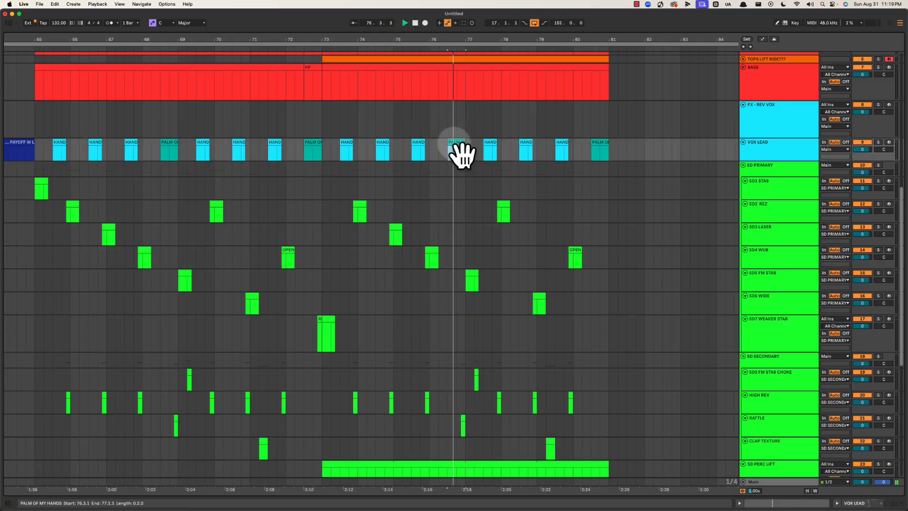
key(space)
key(space)
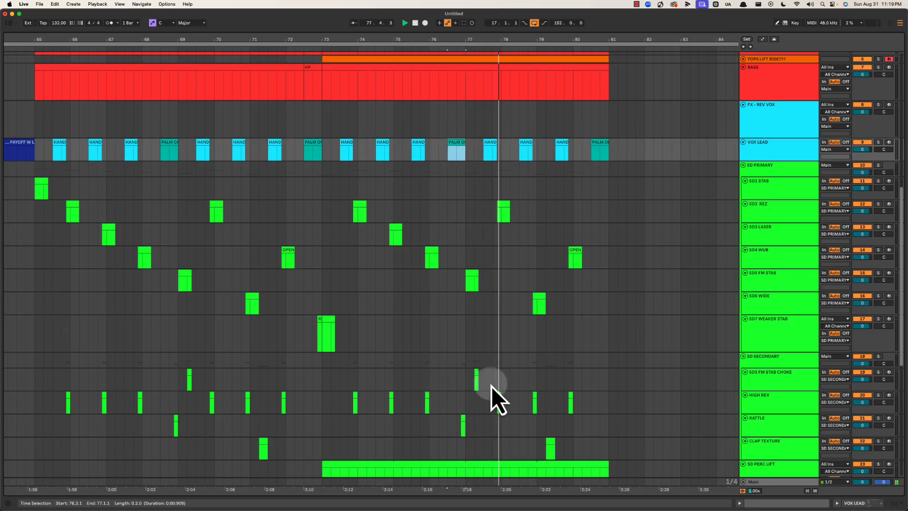
click(468, 277)
click(183, 280)
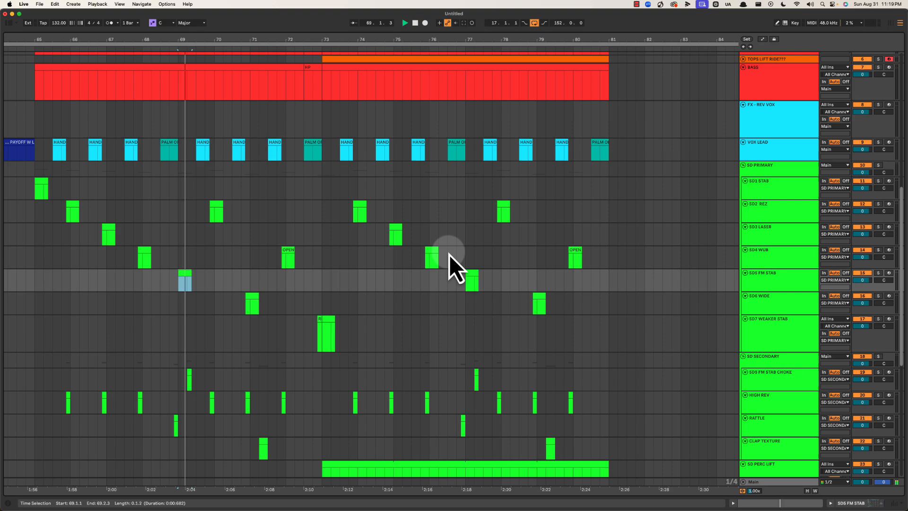
click(472, 278)
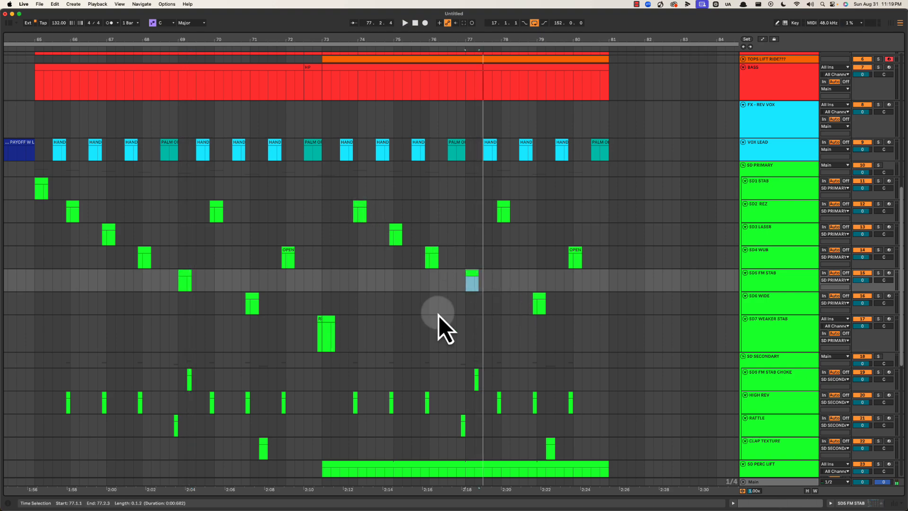
Replace the SD5 FM STAB clip at 77.1.1 with a copy of the SD7 WEAKER STAB clip from 73.1.1, and play it.
click(328, 318)
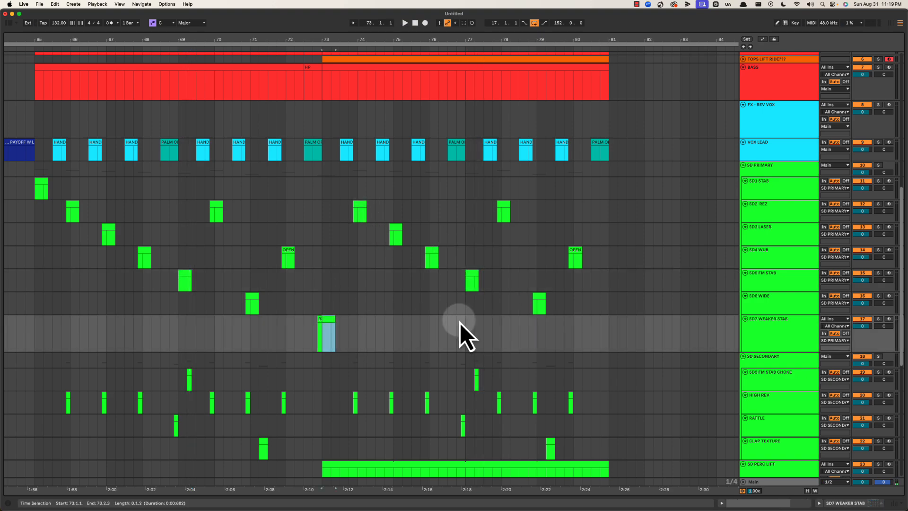
click(472, 272)
click(330, 324)
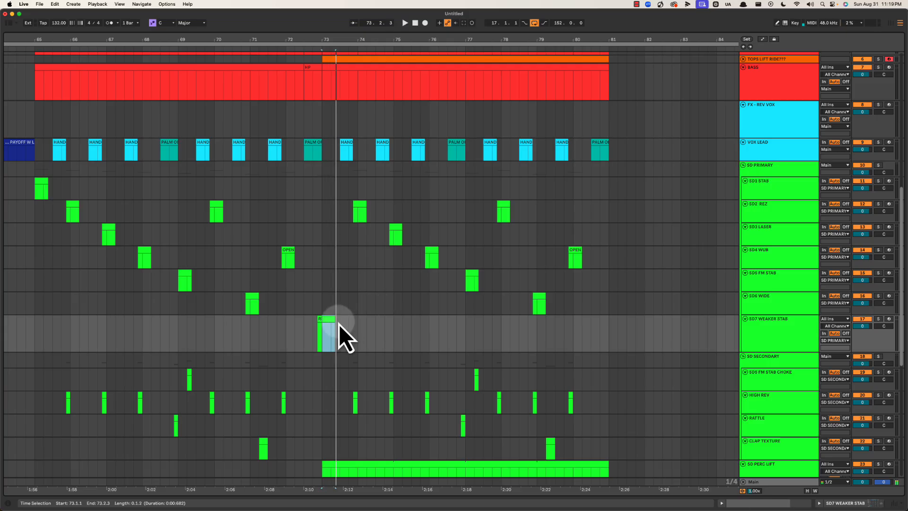
drag(337, 328, 473, 327)
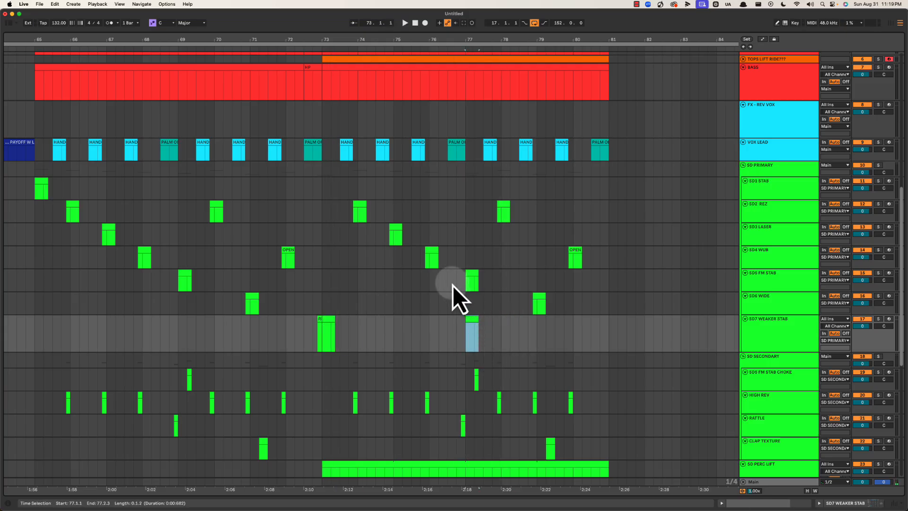
drag(456, 283, 507, 275)
click(473, 327)
key(space)
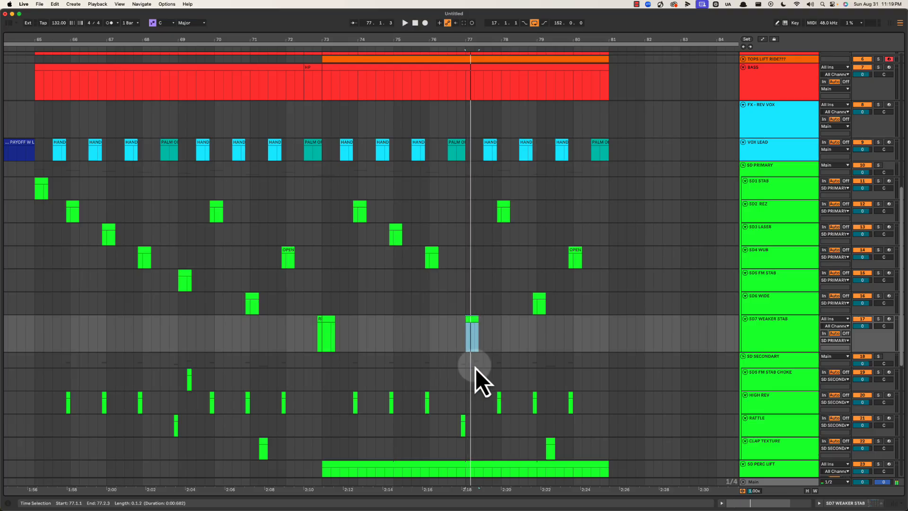
Compare by ear the SD5 FM STAB CHOKE clips at 69.2.1 and 77.2.1.
click(476, 376)
key(space)
drag(195, 381, 191, 378)
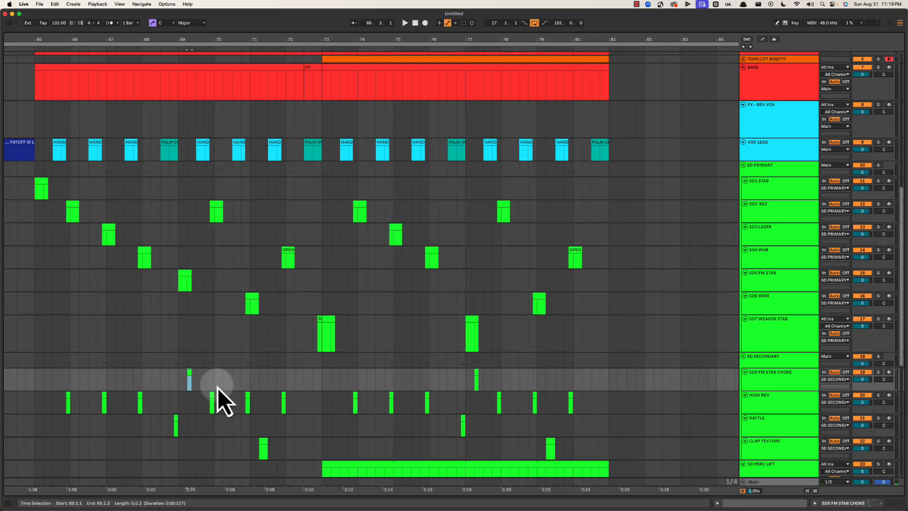
key(space)
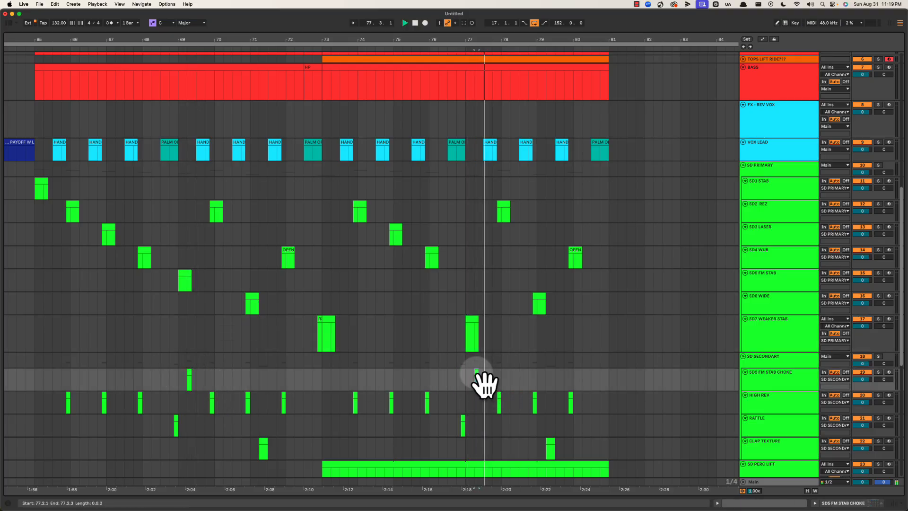
click(477, 375)
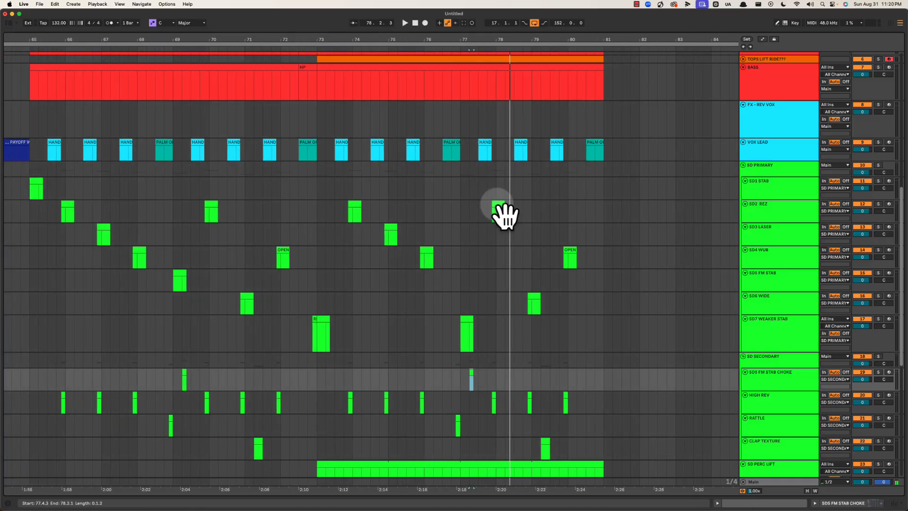
Compare by ear the SD2 REZ clips at 69.4.3 and 77.4.3 and the SD6 WIDE clips at 70.4.3 and 78.4.3.
click(498, 208)
click(211, 208)
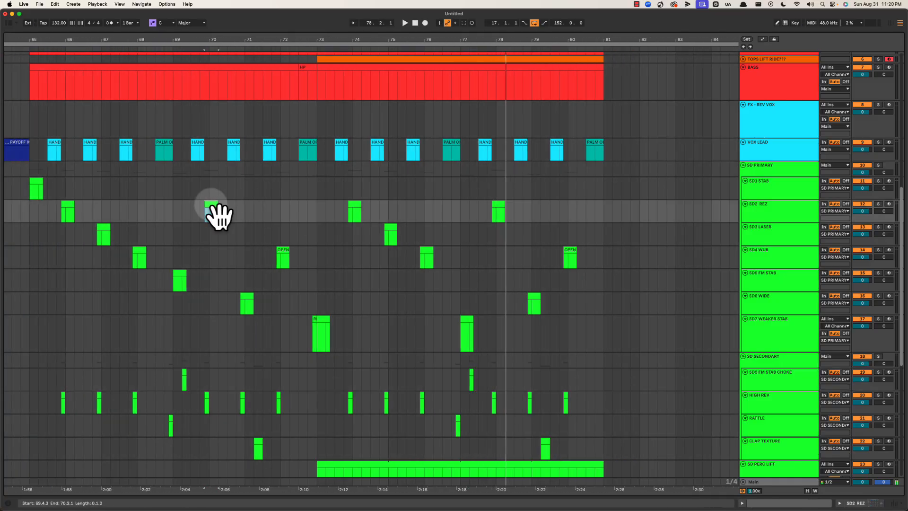
click(498, 208)
key(space)
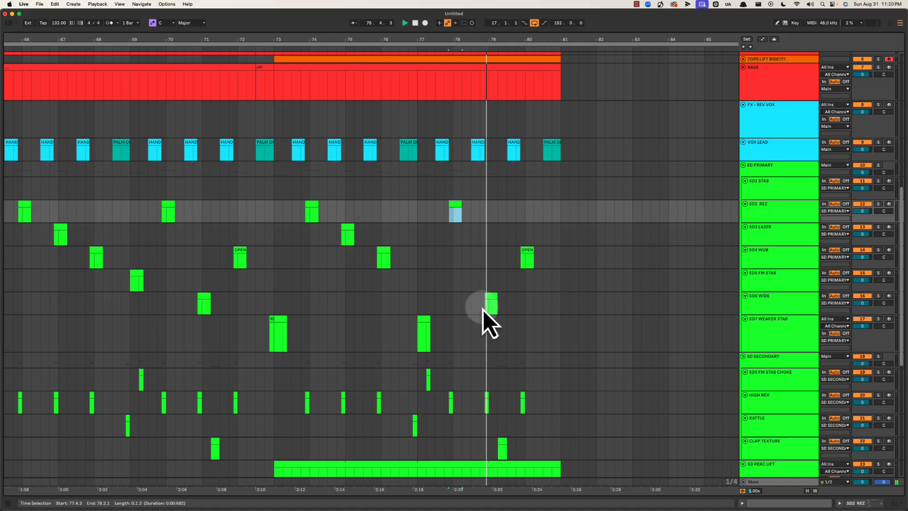
click(492, 304)
click(204, 302)
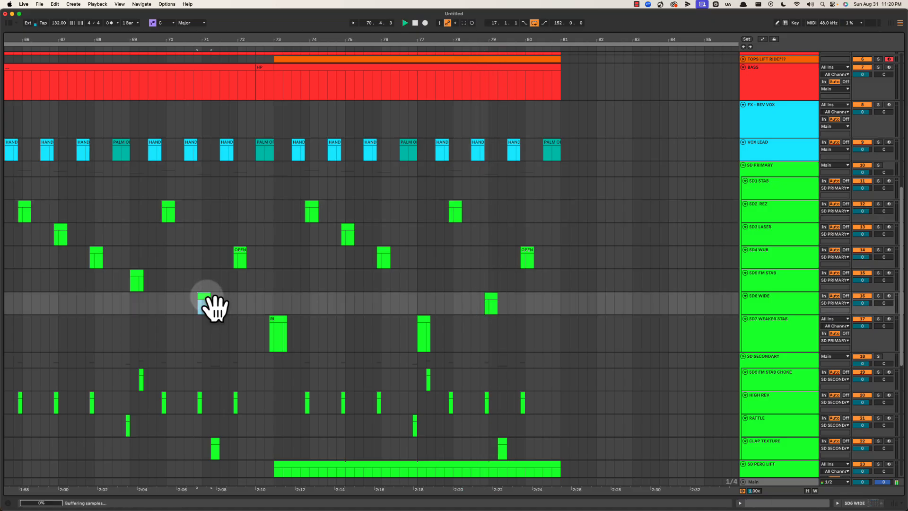
click(491, 303)
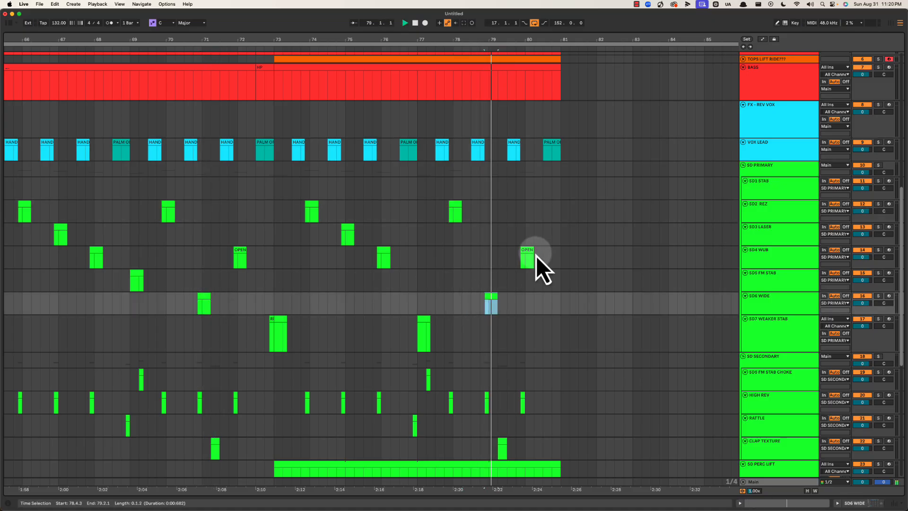
Check the CLAP TEXTURE clip at 79.2.1 and compare by ear the SD4 WUB clips named OPEN at 71.4.3 and 79.4.3.
click(502, 447)
key(space)
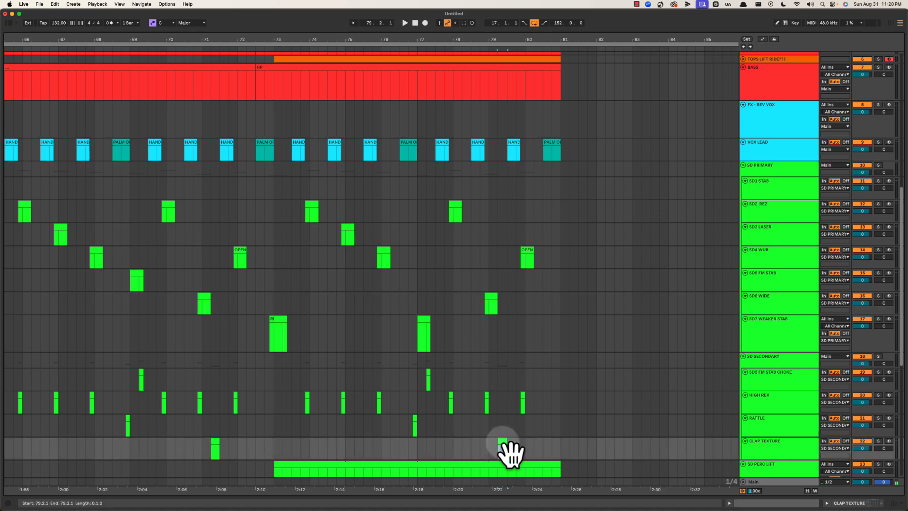
click(528, 258)
click(240, 255)
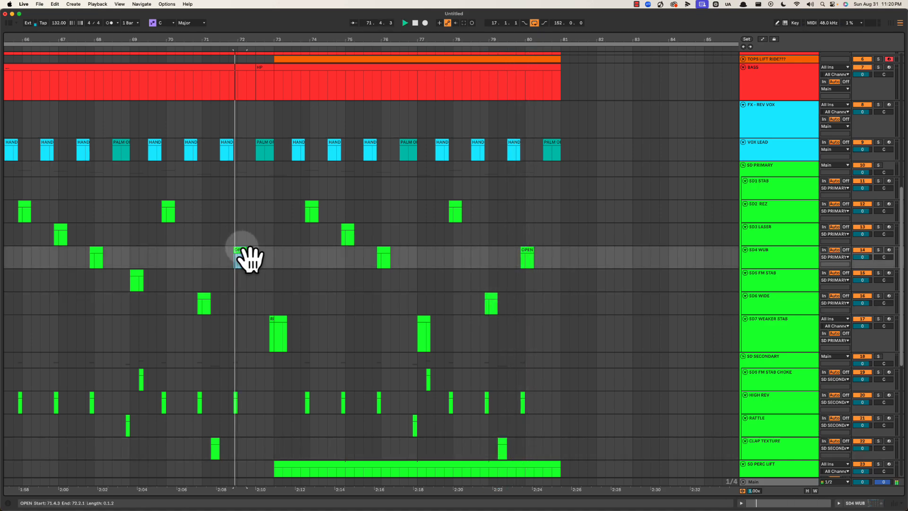
Play from the last HIGH REV hit and examine the sound-design clips between bars 65 and 81.
click(524, 403)
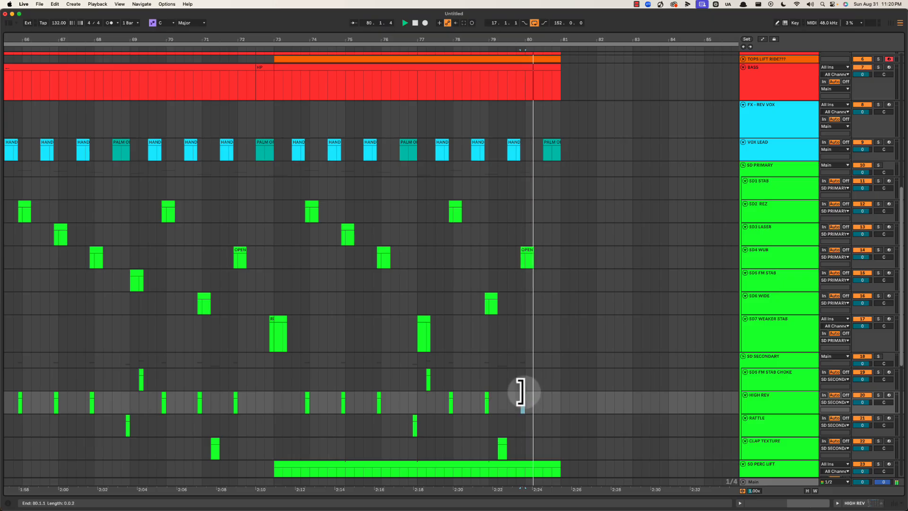
scroll(527, 276, left, 3)
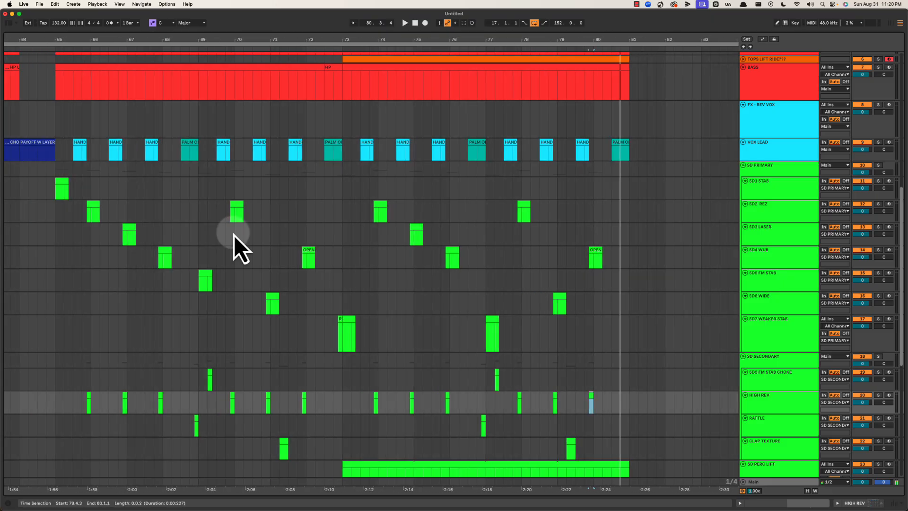
scroll(238, 238, up, 3)
scroll(238, 237, down, 5)
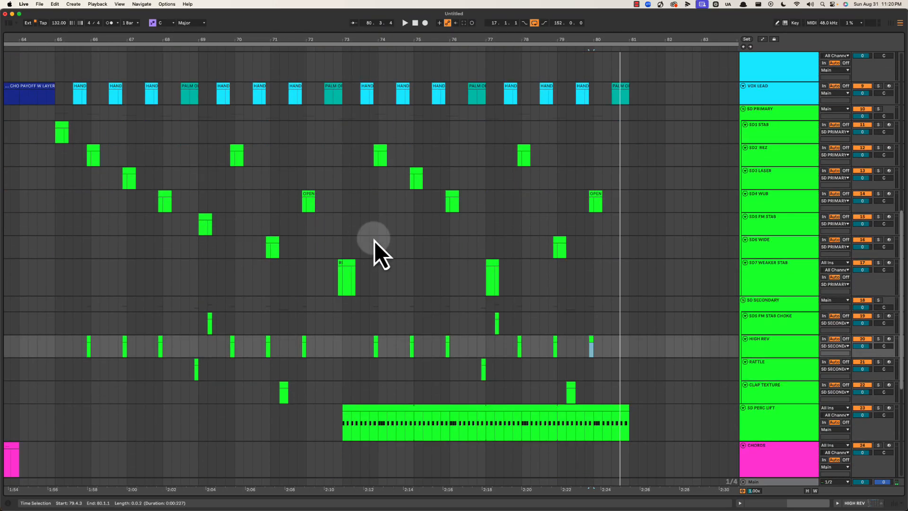
click(374, 240)
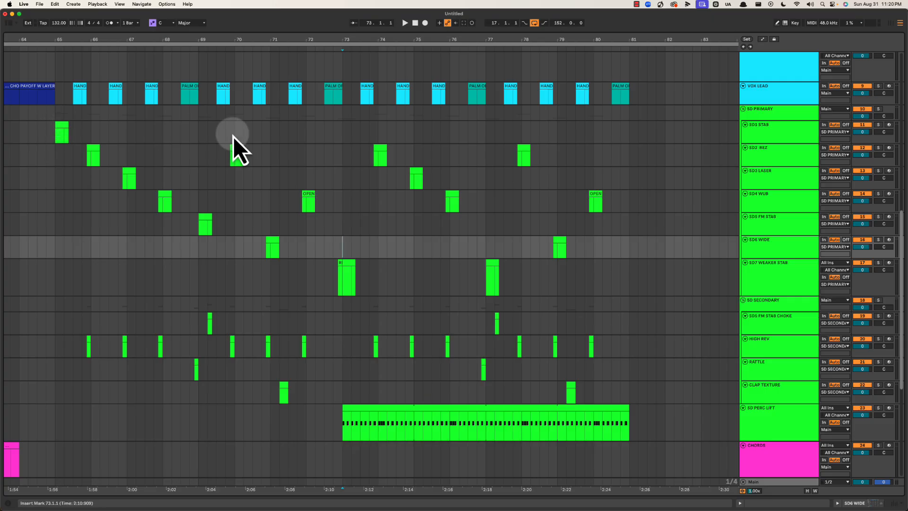
scroll(259, 200, up, 2)
drag(345, 293, 498, 327)
click(495, 289)
scroll(369, 150, up, 2)
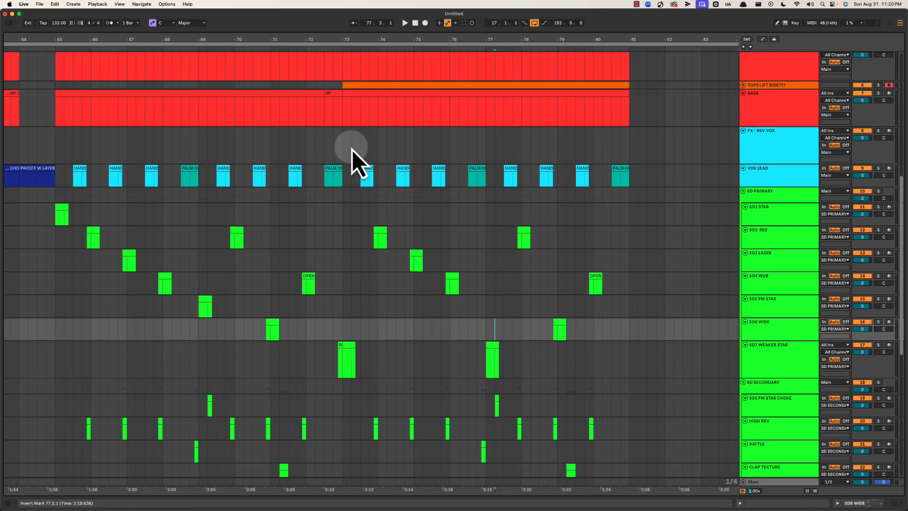
Examine the HANDS and PALM OF MY HANDS clips on VOX LEAD one by one between bars 73 and 81.
drag(374, 177, 637, 177)
click(351, 176)
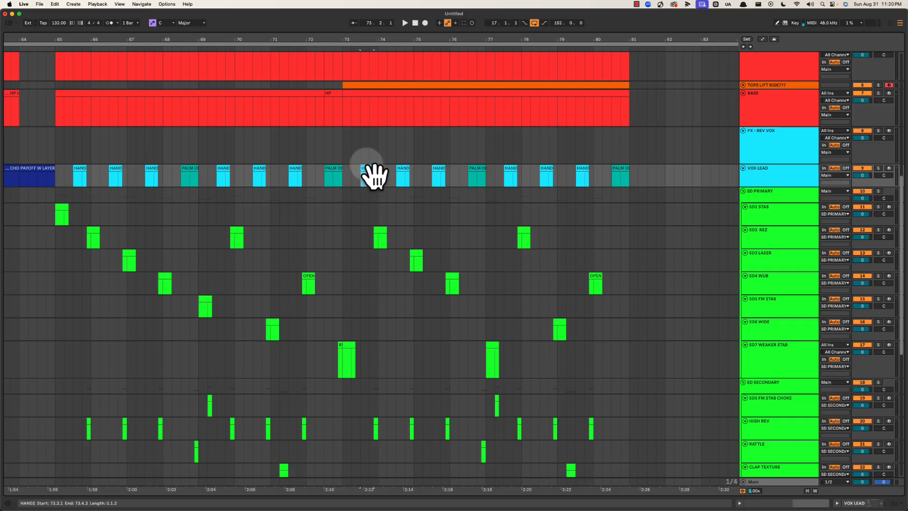
click(369, 176)
key(space)
click(440, 176)
click(482, 175)
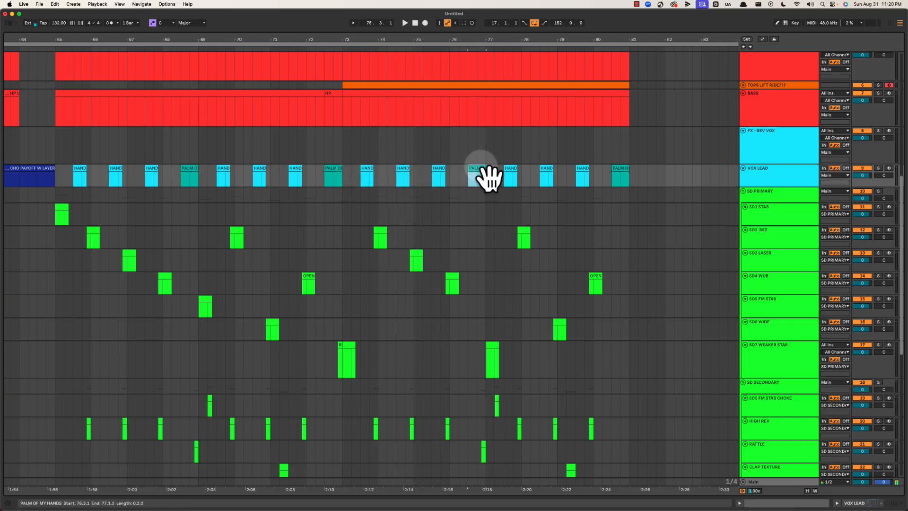
click(515, 174)
click(546, 175)
click(583, 175)
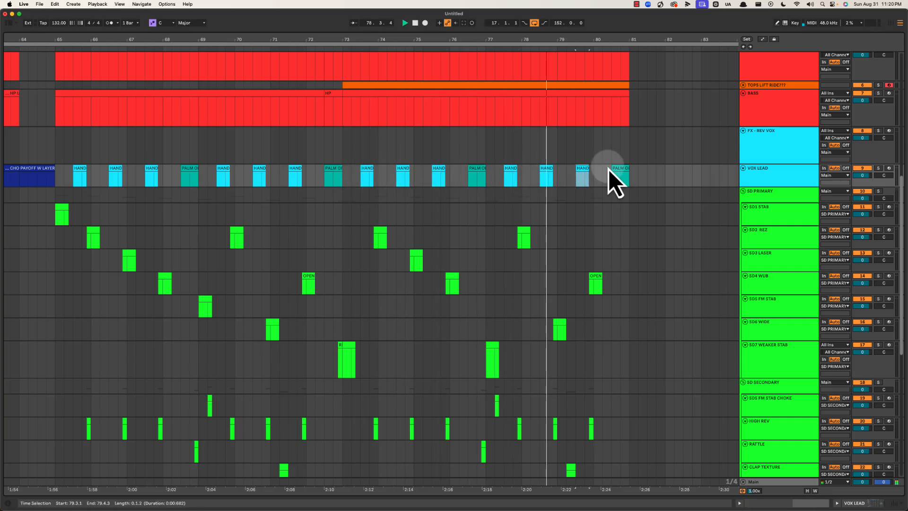
click(617, 174)
scroll(300, 175, up, 2)
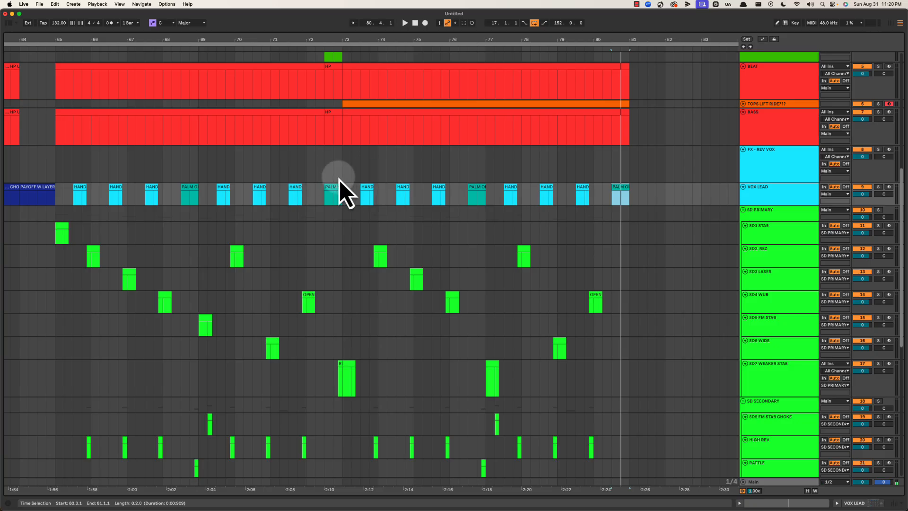
drag(339, 180, 640, 205)
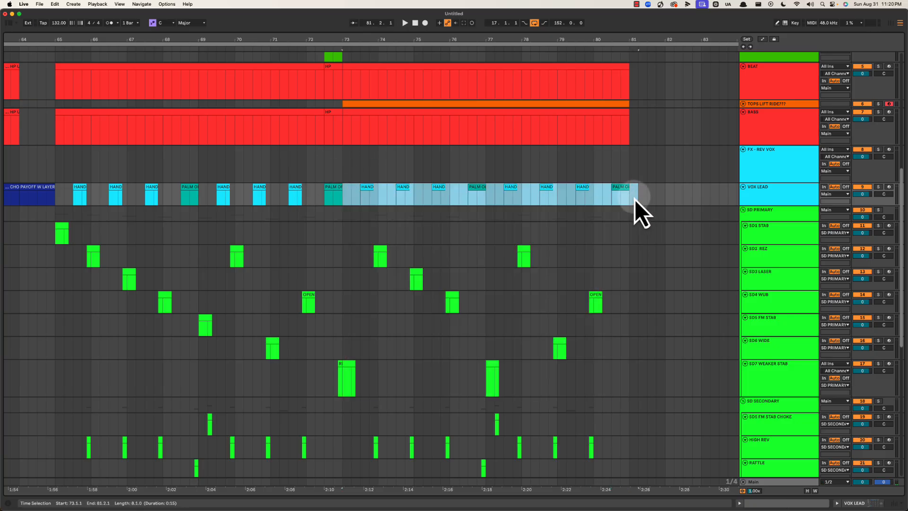
Play the arrangement from bar 73 and inspect the VOX LEAD phrases up to bar 81 in closer view.
drag(492, 41, 490, 38)
click(324, 202)
click(766, 189)
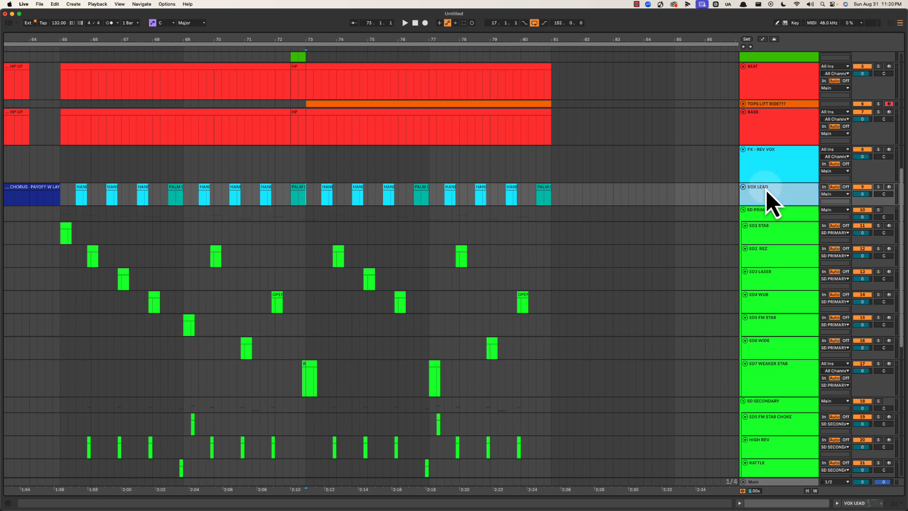
drag(435, 42, 441, 42)
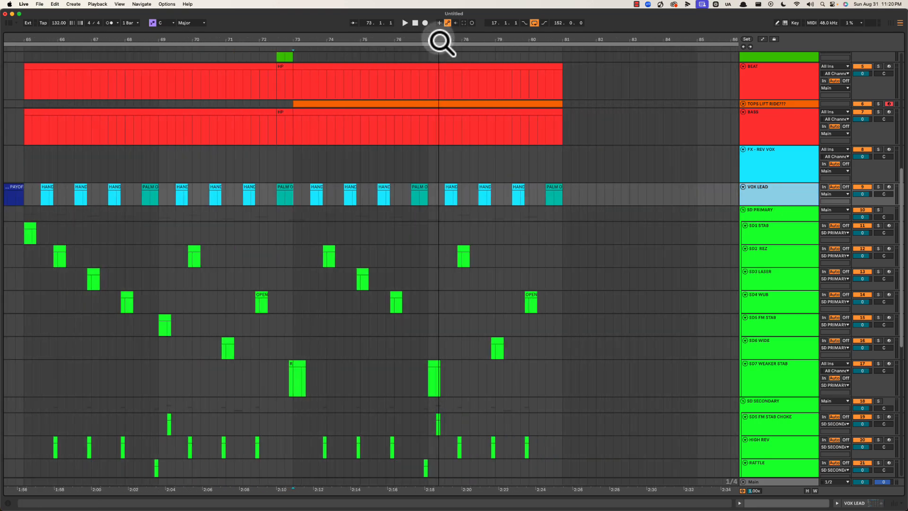
click(809, 203)
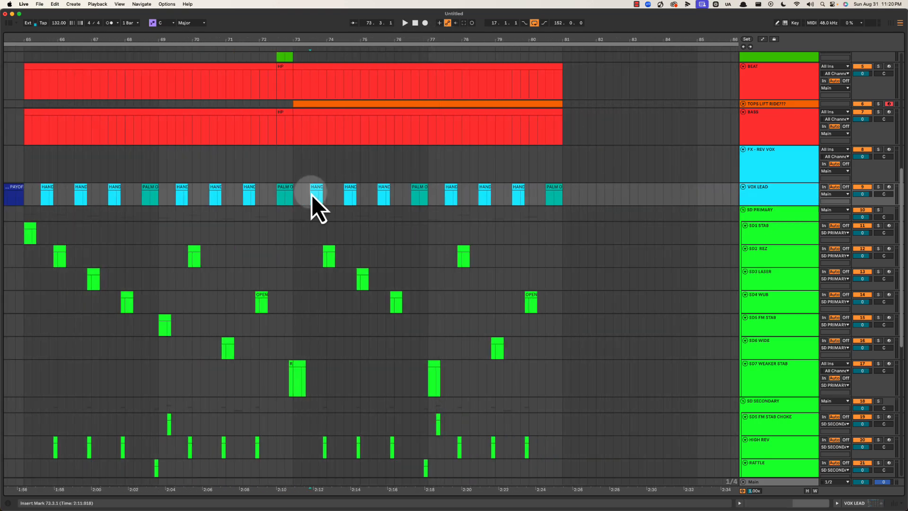
key(space)
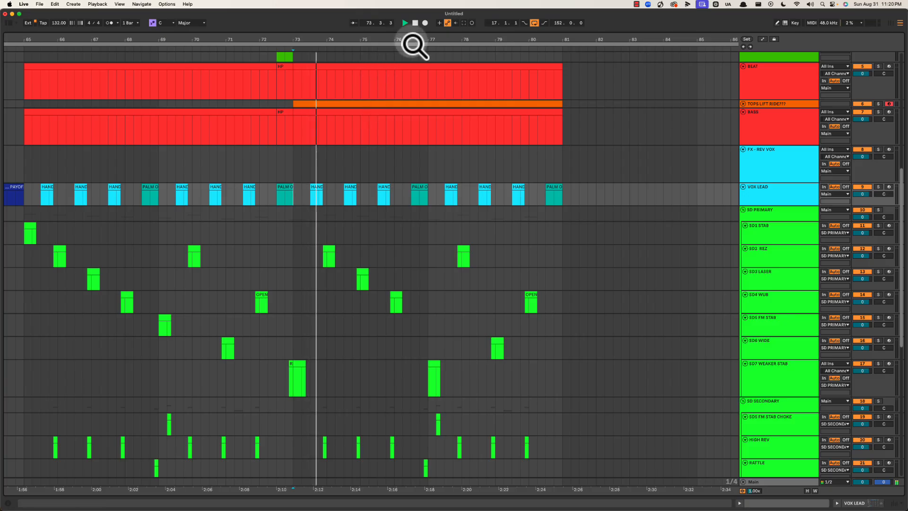
drag(414, 42, 352, 47)
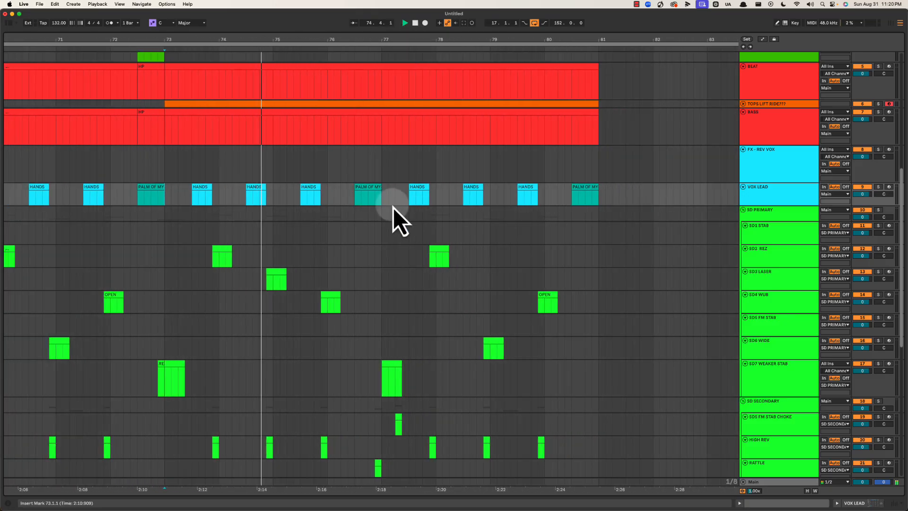
click(381, 194)
drag(491, 41, 492, 40)
click(387, 188)
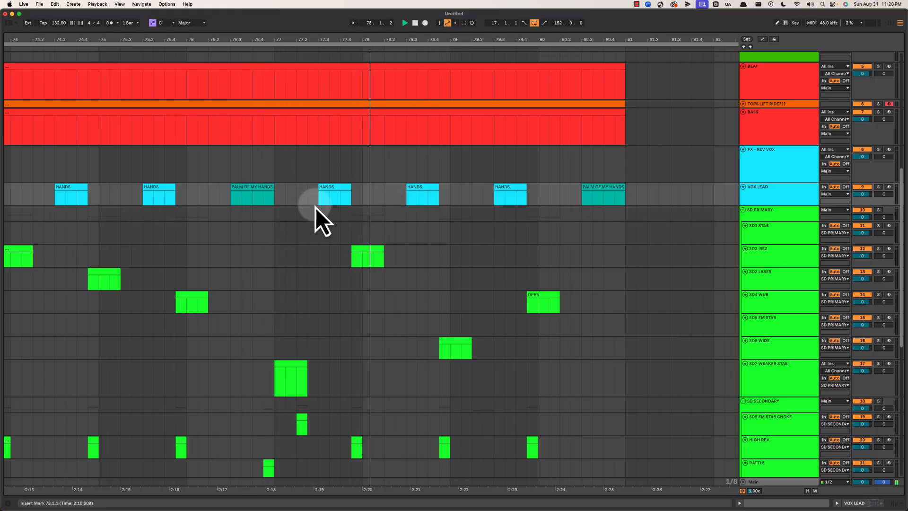
Insert a new MIDI track below VOX LEAD, stop playback and rename the track VOX FX.
click(774, 192)
key(super+shift+t)
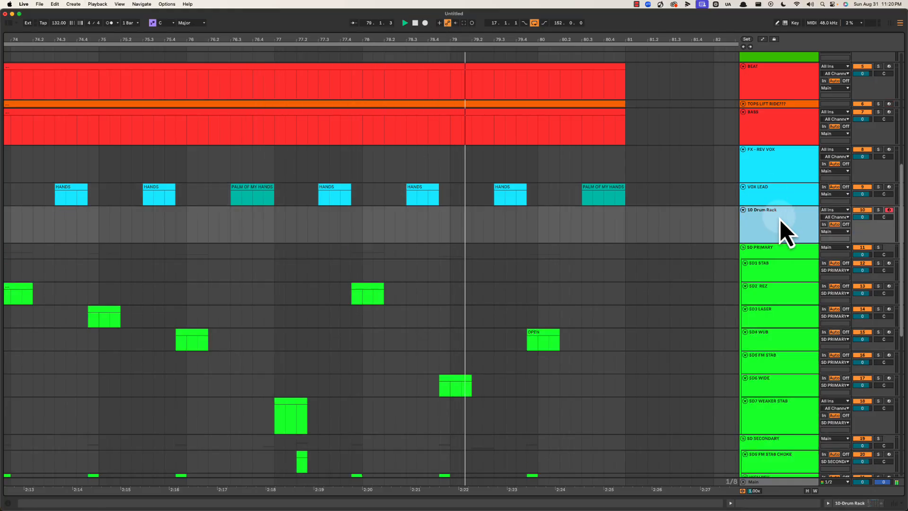
key(space)
key(super+r)
text(VOX)
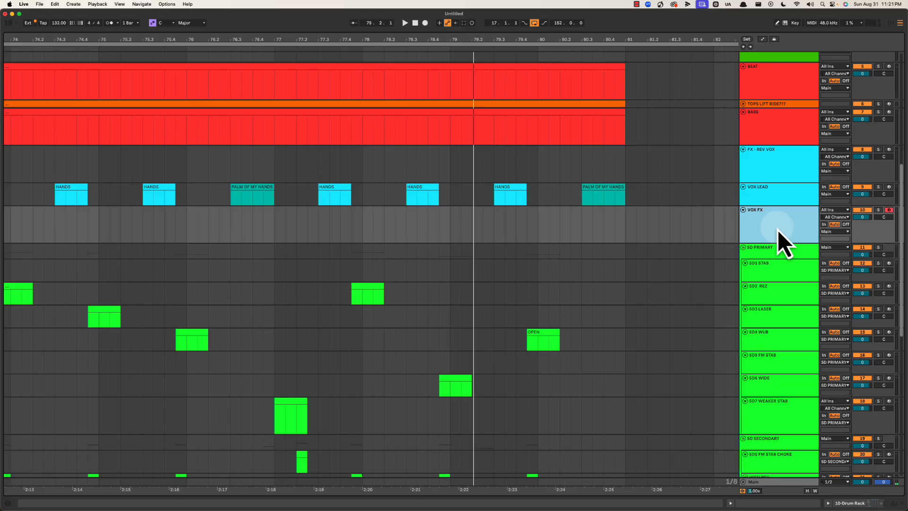
Create an empty MIDI clip on VOX FX from bar 77 to bar 81 named VOX DELAY FOR TENSION.
drag(279, 229, 624, 238)
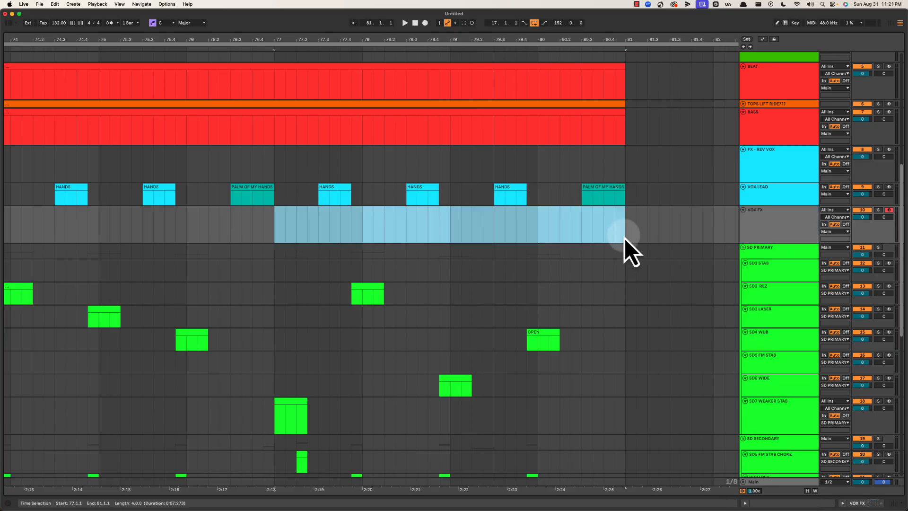
key(super+shift+m)
key(super+alt+l)
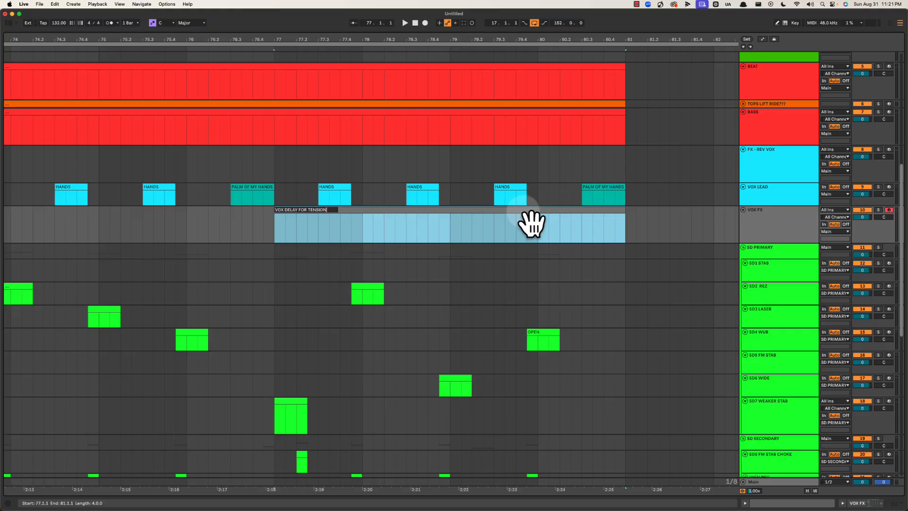
Color the VOX FX track cyan like the other vocal tracks and apply the track color to its clip.
click(793, 229)
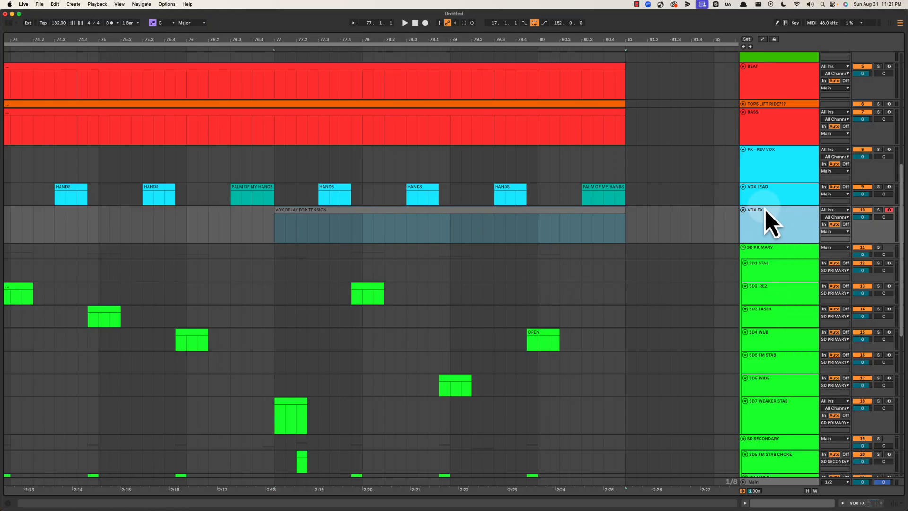
right_click(771, 223)
click(828, 386)
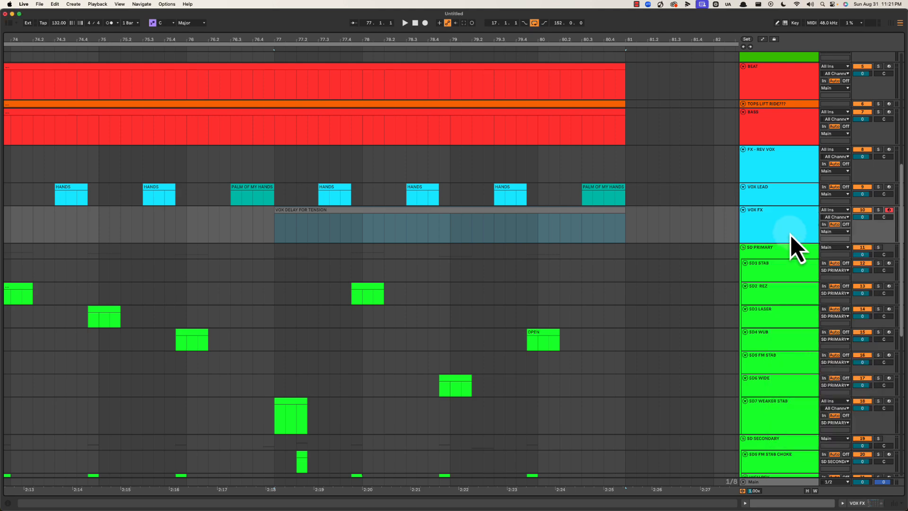
right_click(789, 232)
click(809, 427)
Play the arrangement from bar 77 to its end, and restart playback from bar 65.
click(275, 242)
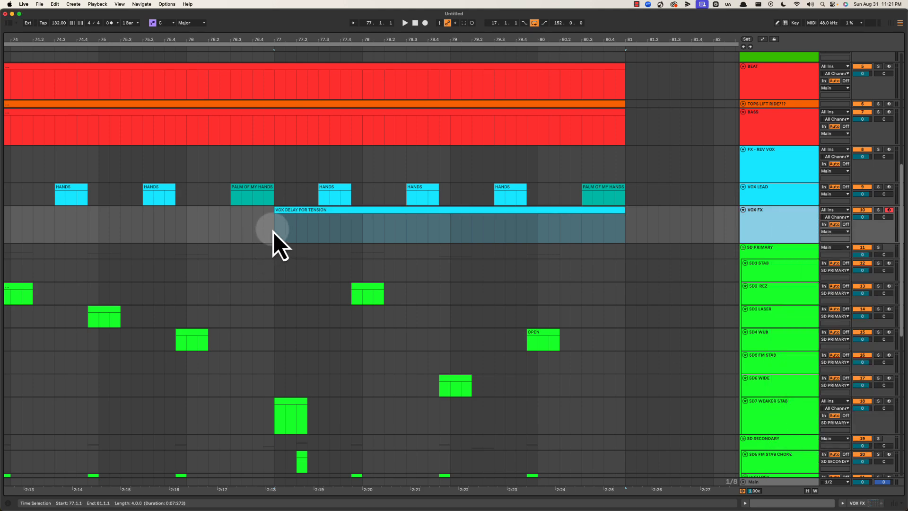
key(space)
drag(344, 37, 344, 41)
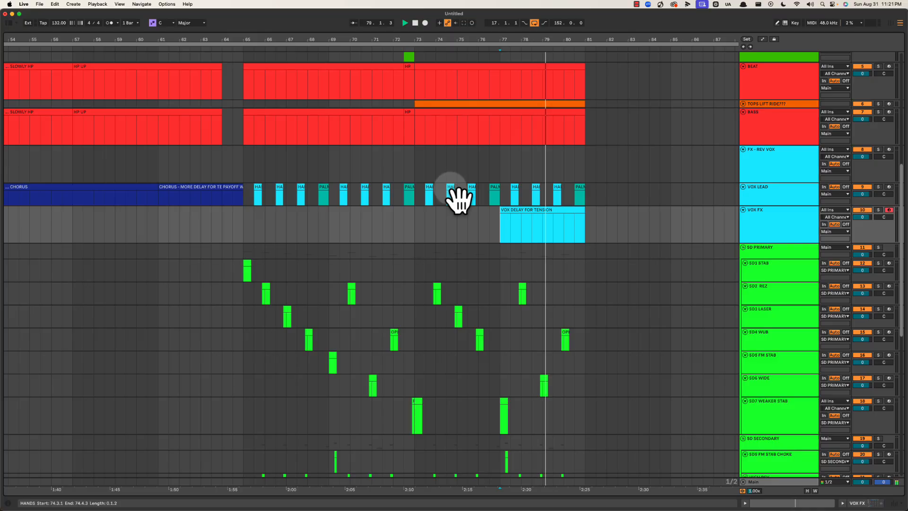
scroll(451, 191, up, 1)
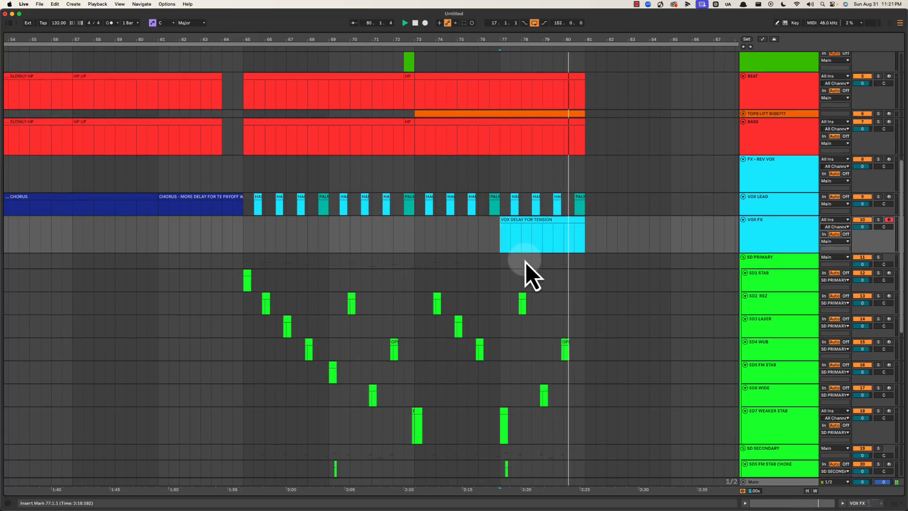
scroll(526, 262, up, 2)
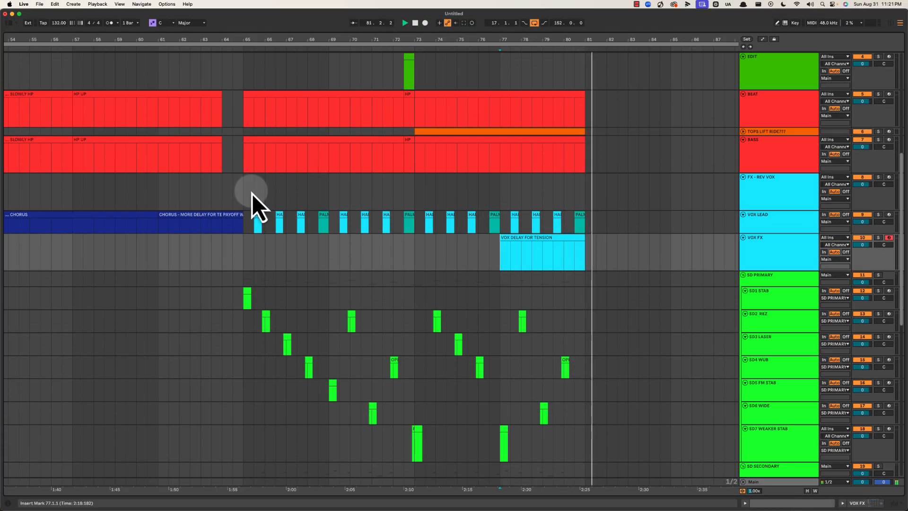
click(251, 192)
key(space)
key(space)
Collapse the VOX FX, FX - REV VOX and VOX LEAD tracks to their minimum height.
click(737, 238)
click(743, 237)
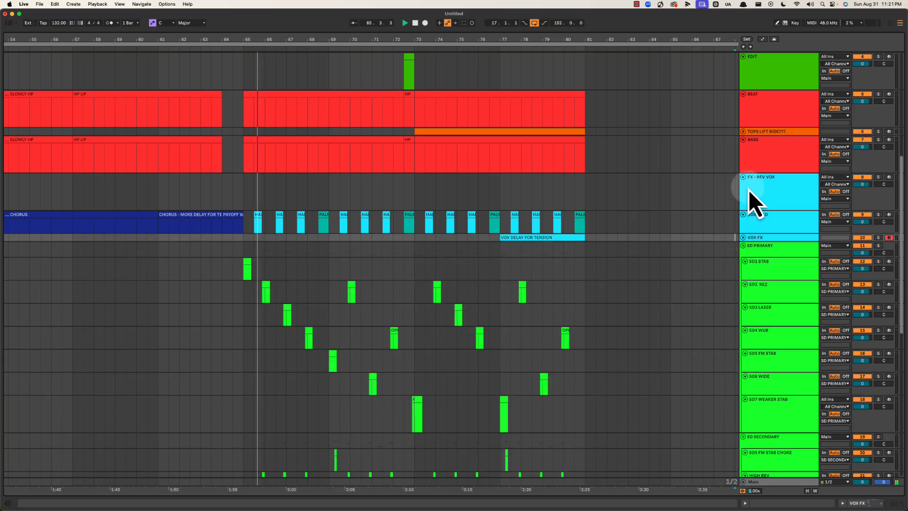
click(745, 179)
click(743, 177)
click(743, 185)
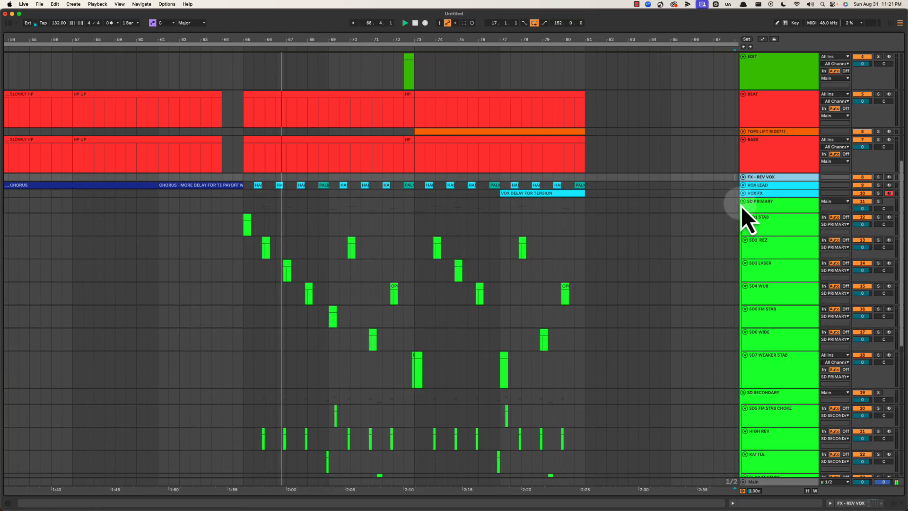
Collapse the SD PRIMARY and SD SECONDARY track groups for an overview, and expand both again.
click(742, 203)
scroll(709, 236, up, 1)
click(755, 225)
click(743, 222)
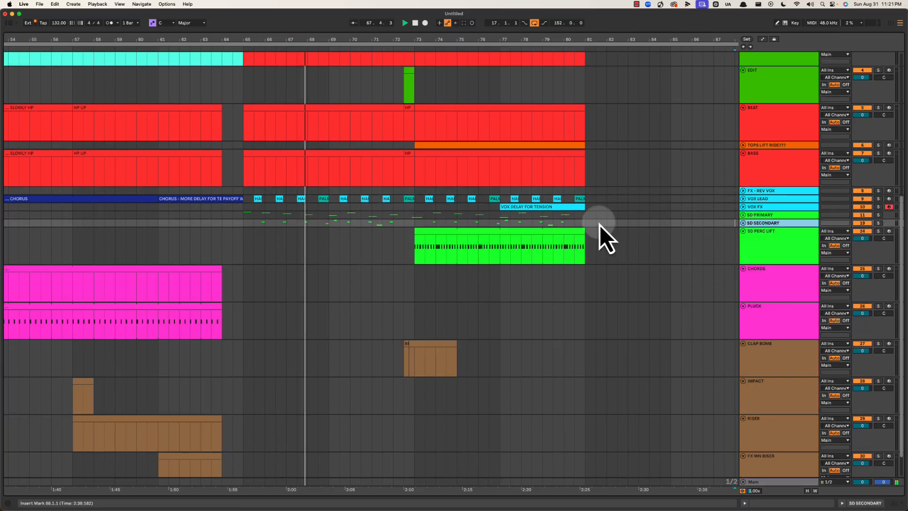
click(743, 216)
scroll(728, 293, down, 1)
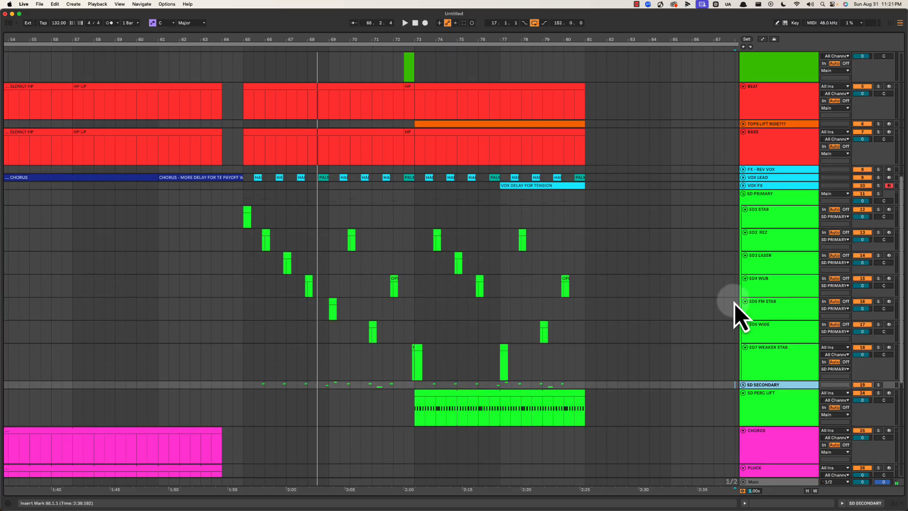
click(742, 385)
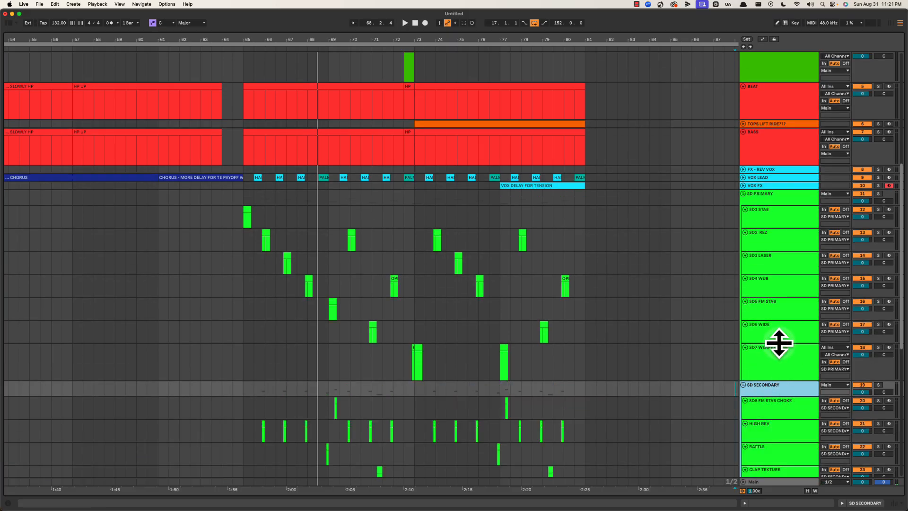
Adjust the SD6 WIDE track's height to match its neighbours in the expanded SD PRIMARY group.
drag(778, 343, 779, 336)
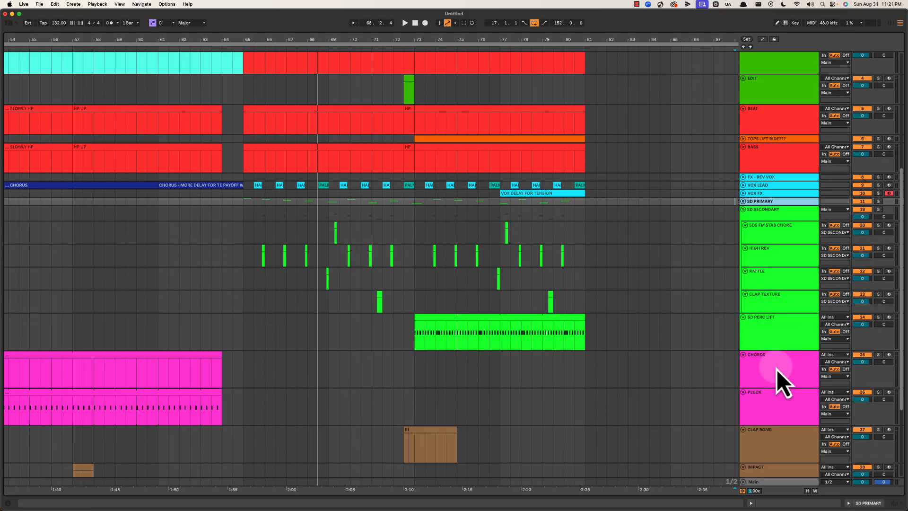
click(743, 202)
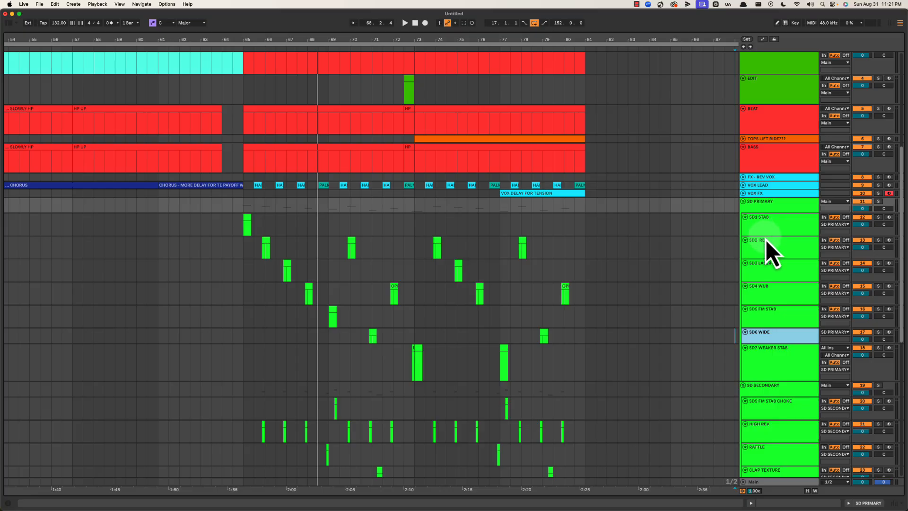
drag(766, 236, 764, 235)
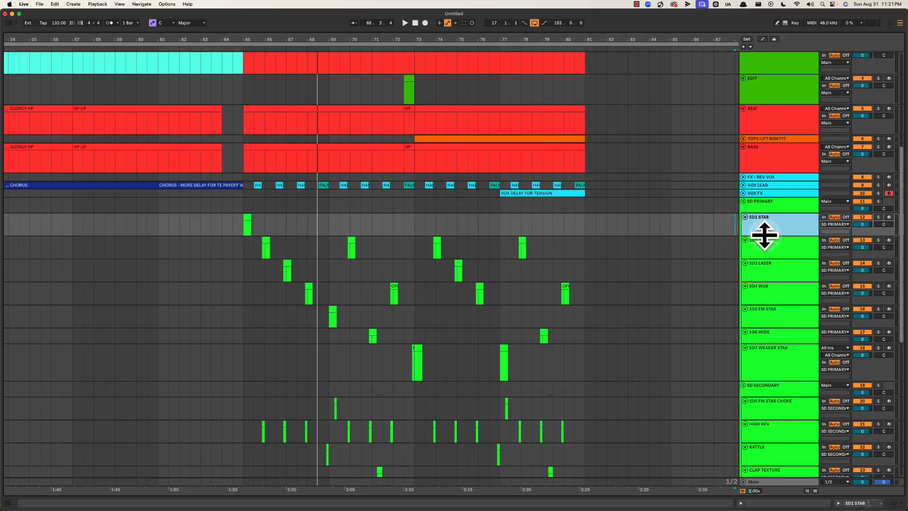
drag(771, 333, 772, 341)
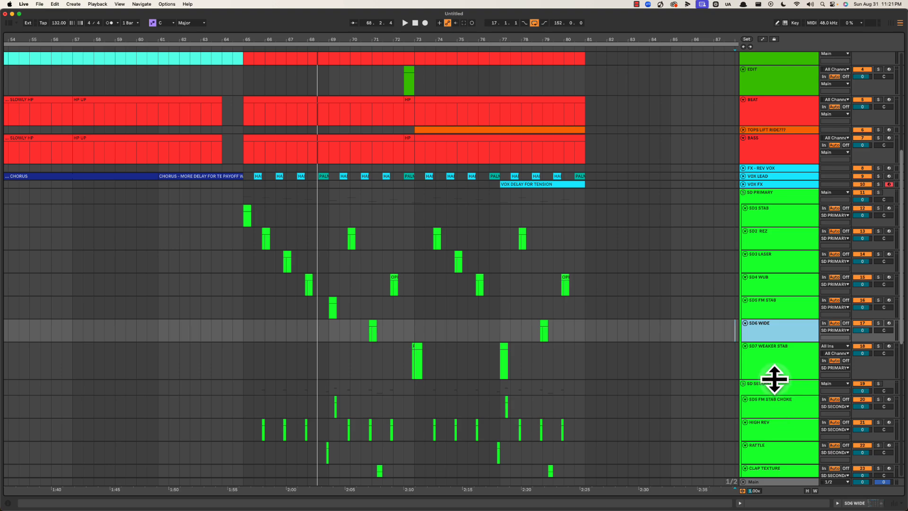
Set all tracks to the same compact height and play the arrangement from bar 65.
drag(774, 378, 774, 372)
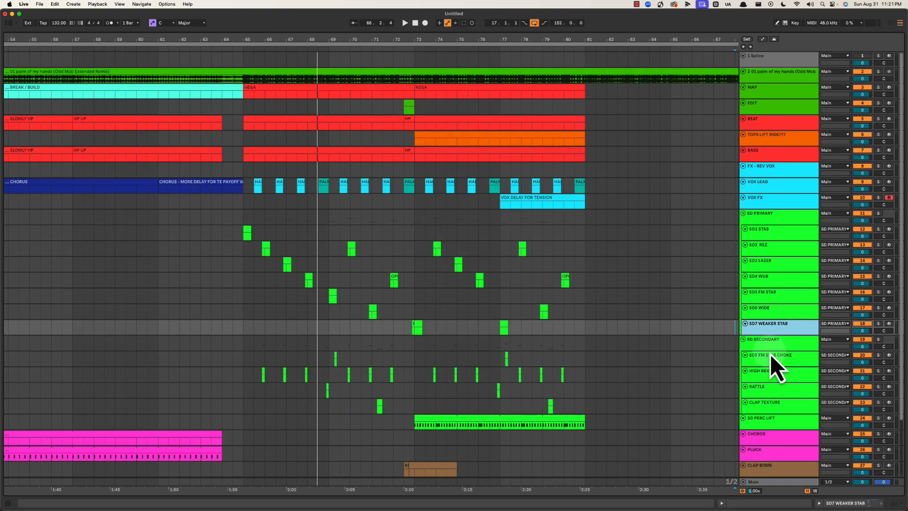
click(249, 251)
key(space)
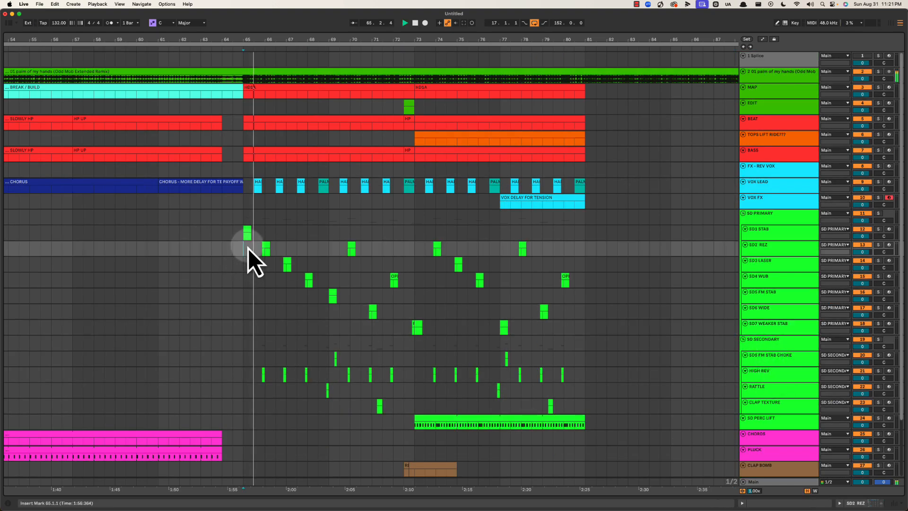
drag(263, 253, 274, 254)
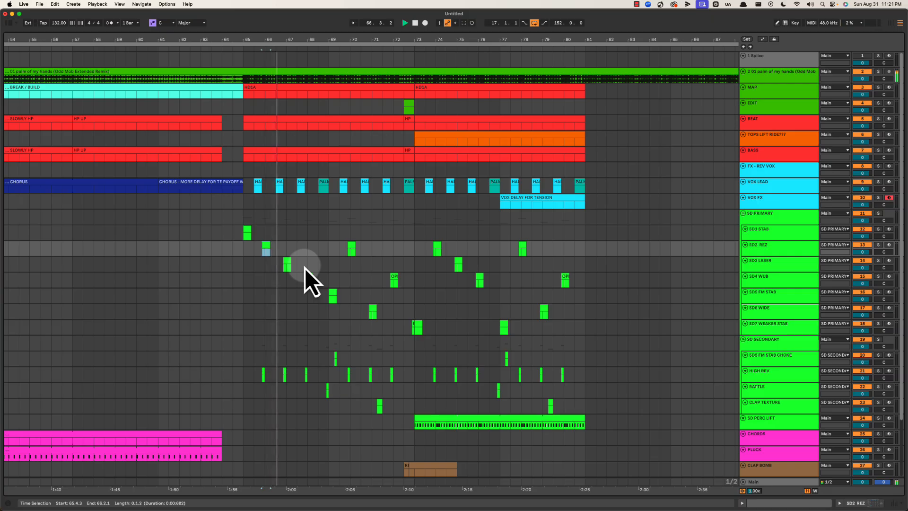
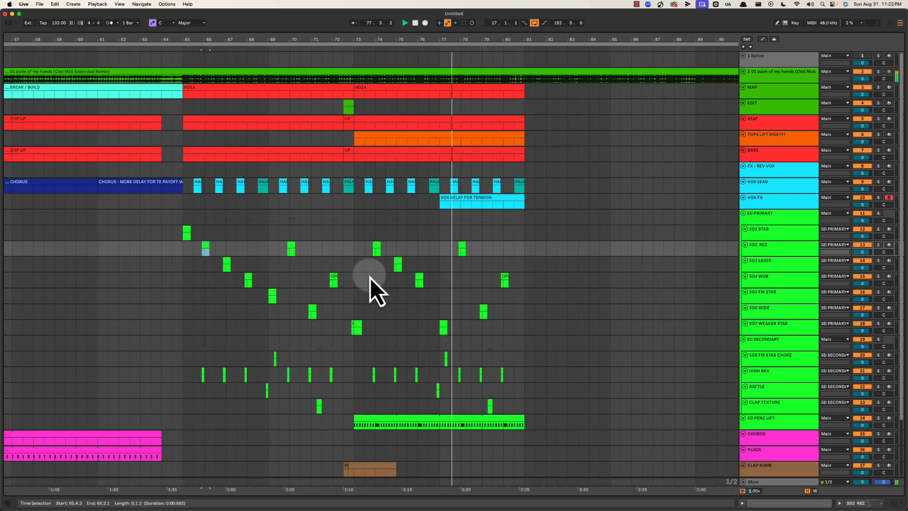
Extend the VOX DELAY FOR TENSION clip to start at bar 73, and spot-check playback from about bar 68.
drag(441, 198, 354, 199)
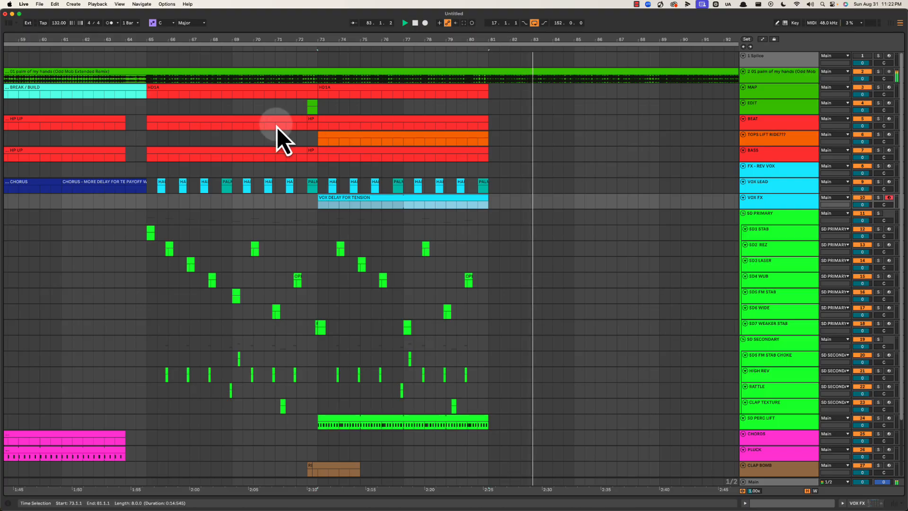
click(209, 138)
click(435, 110)
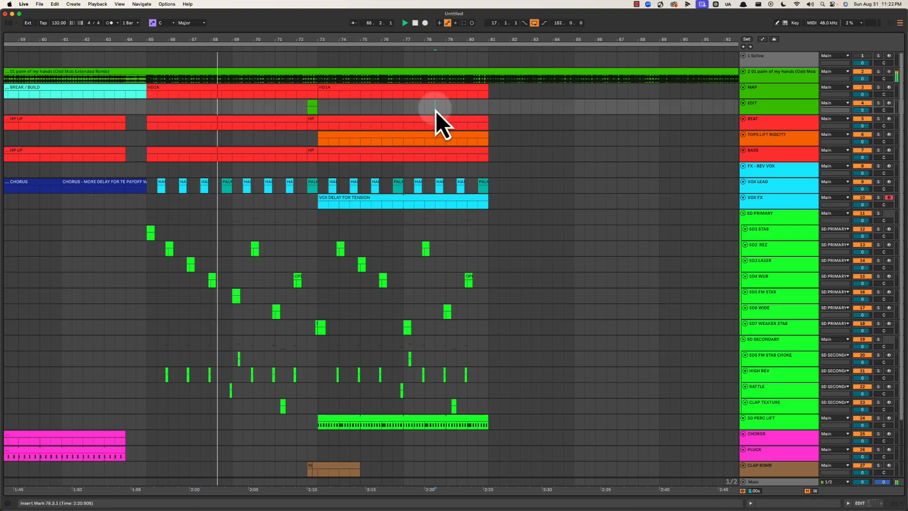
key(space)
key(space)
key(space)
Examine the clip pattern across the vocal, SD PRIMARY and SD SECONDARY tracks between bars 65 and 81.
drag(479, 38, 386, 39)
drag(119, 234, 391, 410)
click(390, 410)
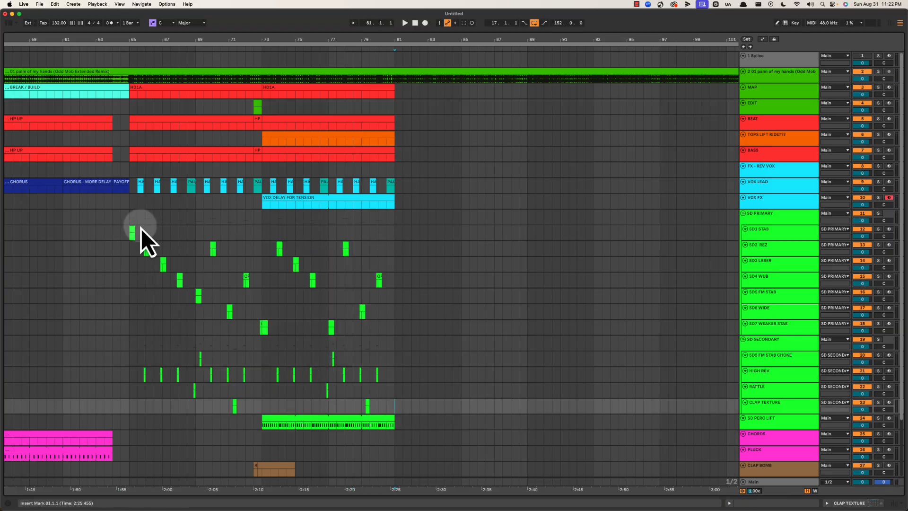
drag(132, 186, 394, 339)
click(393, 339)
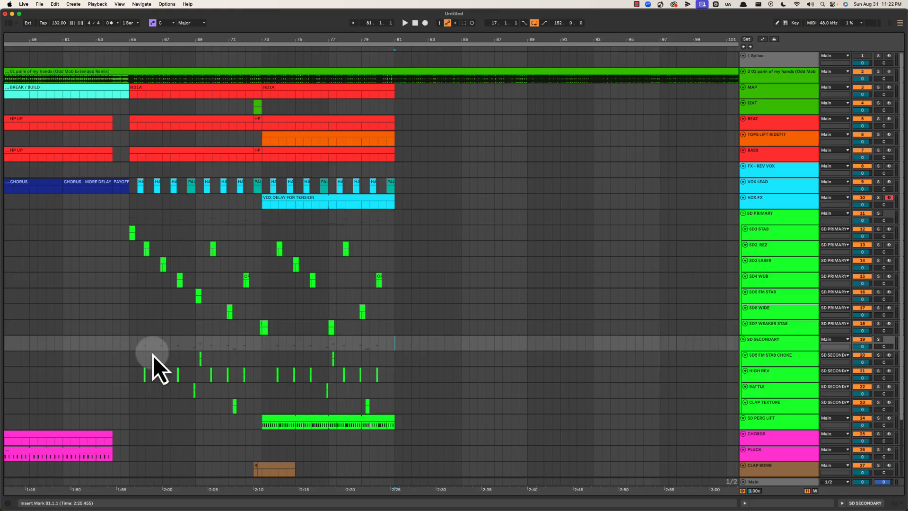
click(129, 217)
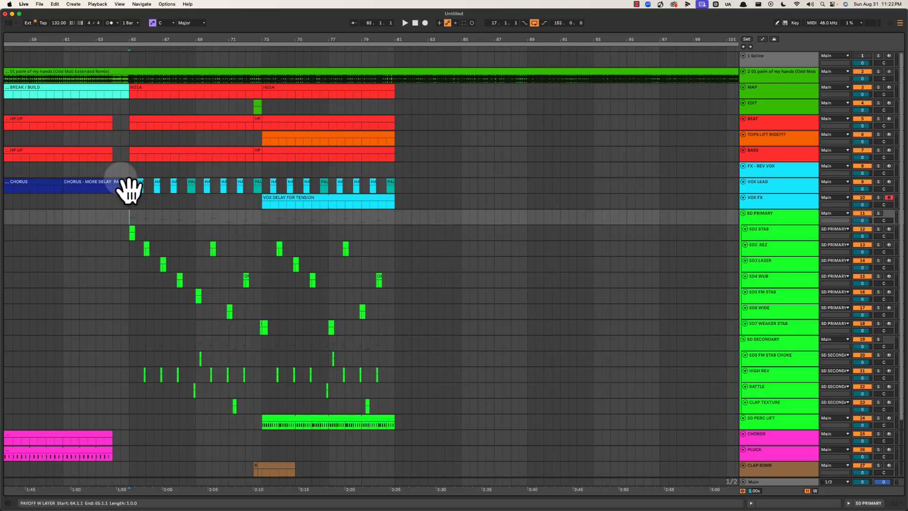
drag(130, 172, 393, 344)
click(393, 345)
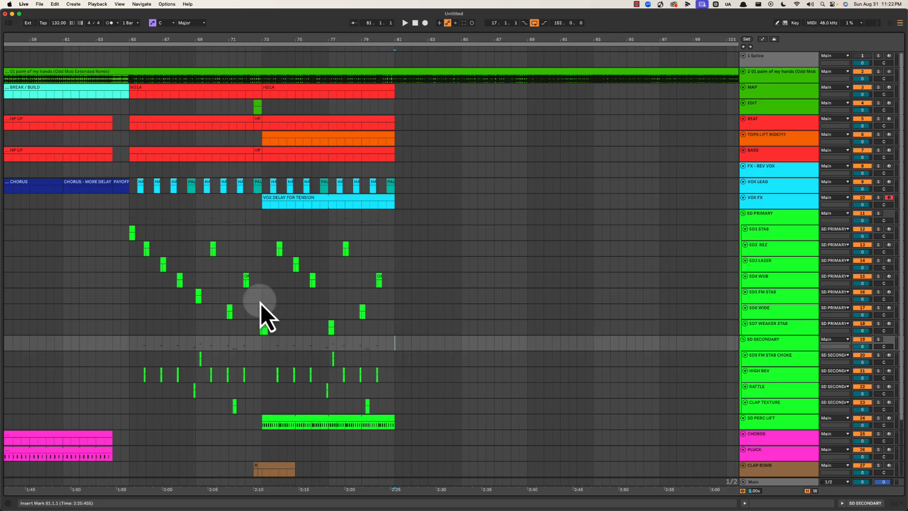
drag(127, 233, 397, 361)
click(124, 222)
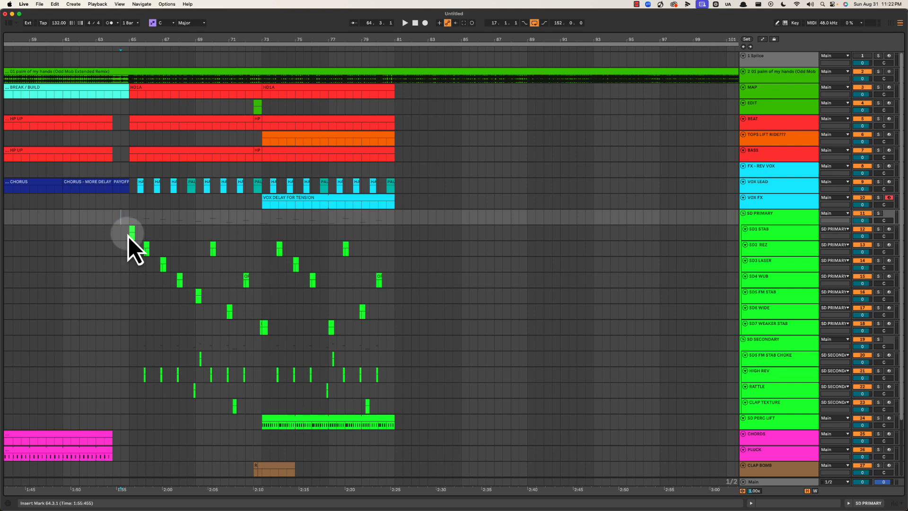
drag(129, 236, 398, 359)
Play the end of the mapped drop from bar 80 and stop just after bar 81.
click(506, 158)
key(space)
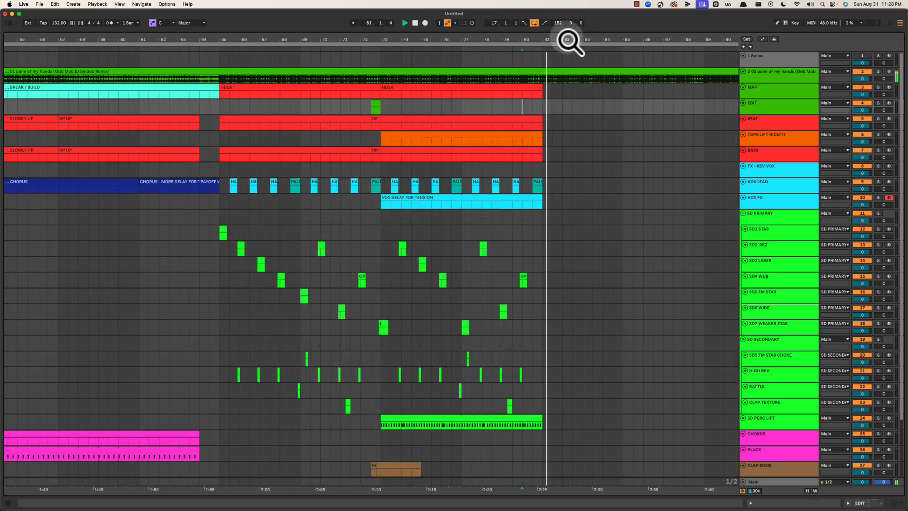
scroll(568, 41, right, 5)
key(space)
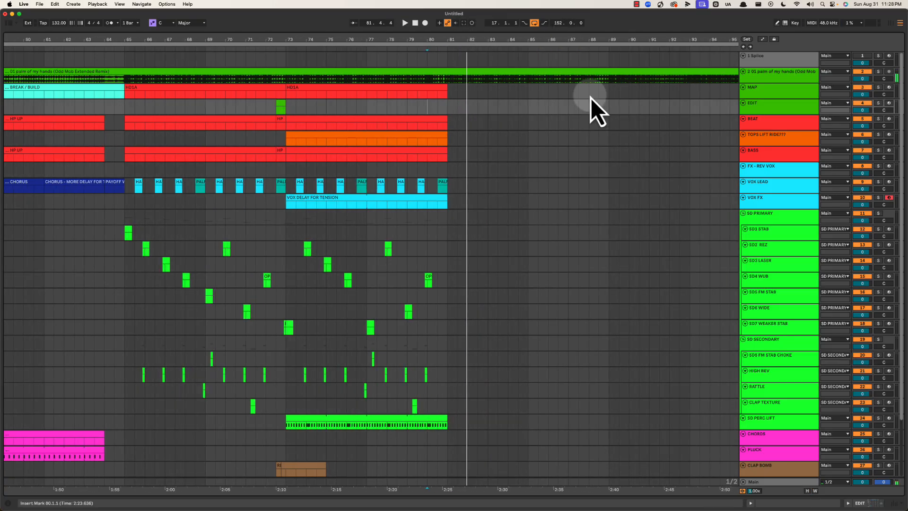
Consolidate the two HD1A clips on MAP as "HD1A - SD CR W VOX", and duplicate the result as "HD1B - MAIN VOX" at bar 81.
click(420, 87)
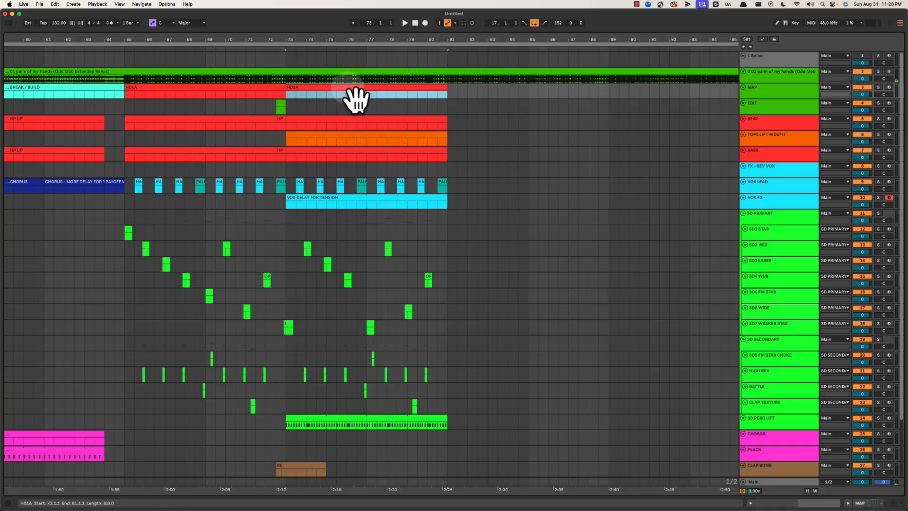
shift+click(259, 86)
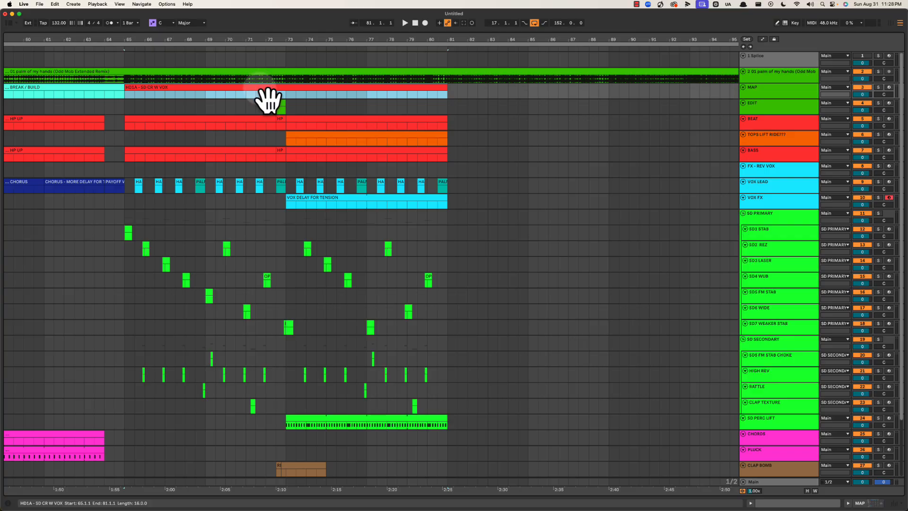
key(super+d)
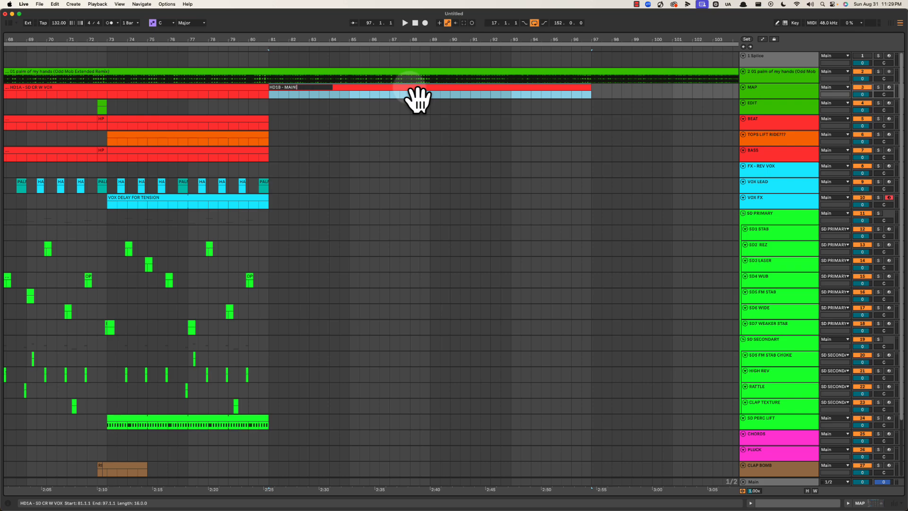
key(space)
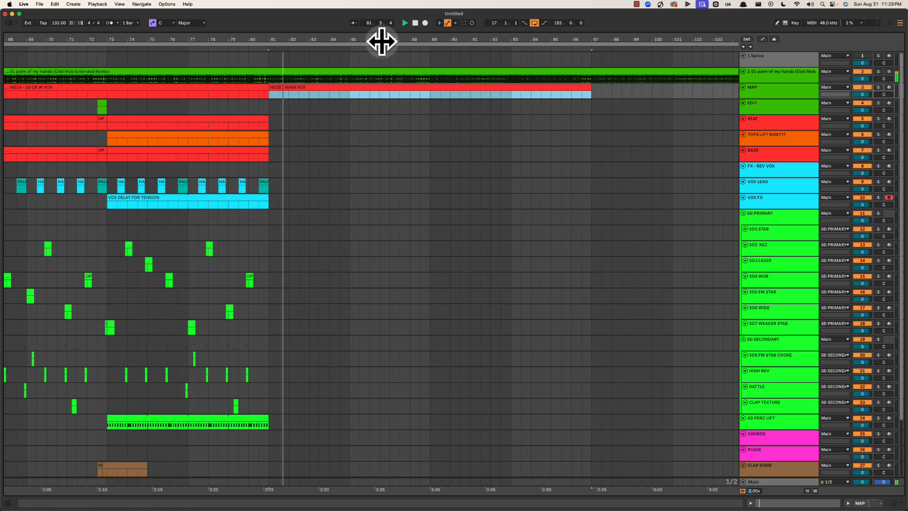
drag(381, 40, 375, 48)
key(space)
Recolour the HD1A - SD CR W VOX clip dark grey and the HD1B - MAIN VOX clip white.
right_click(291, 89)
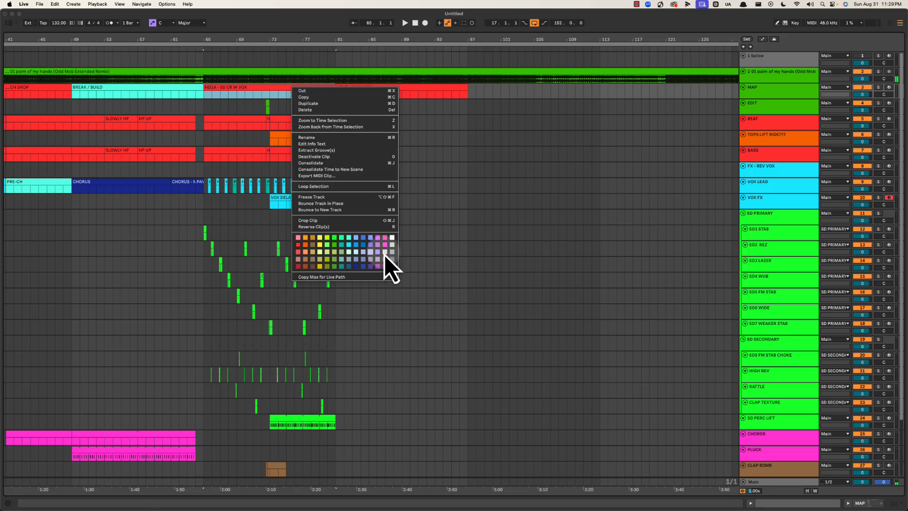
key(Escape)
right_click(402, 91)
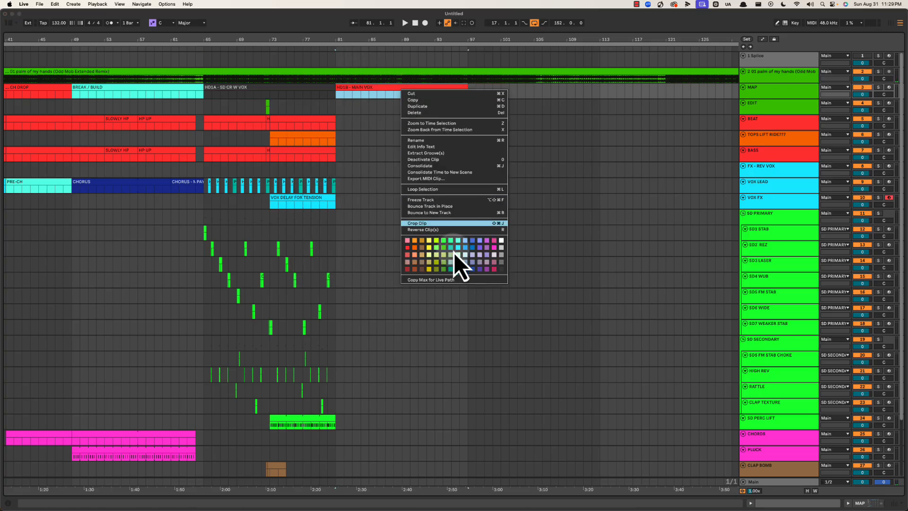
key(Escape)
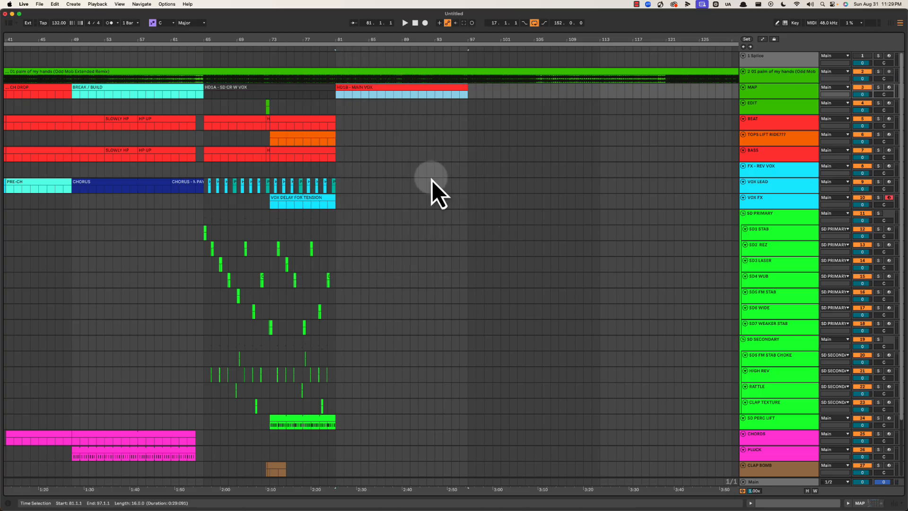
right_click(440, 98)
key(Escape)
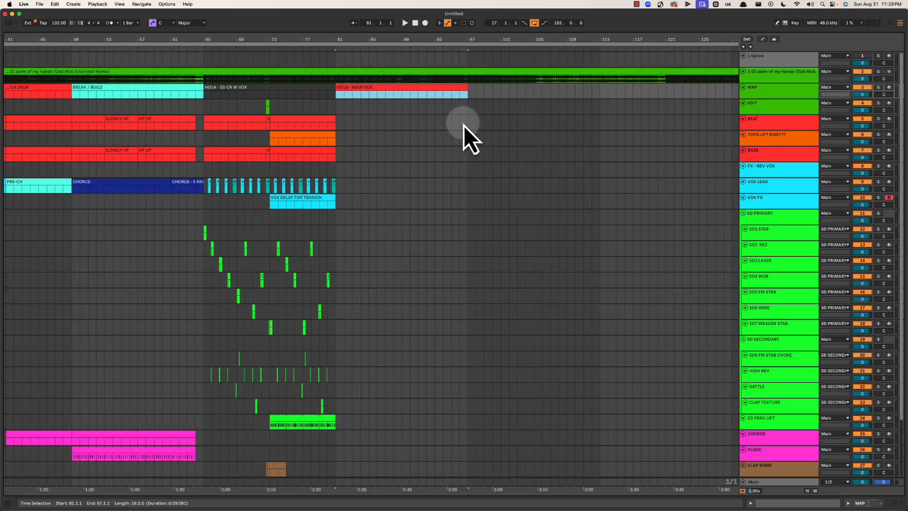
right_click(447, 88)
click(544, 237)
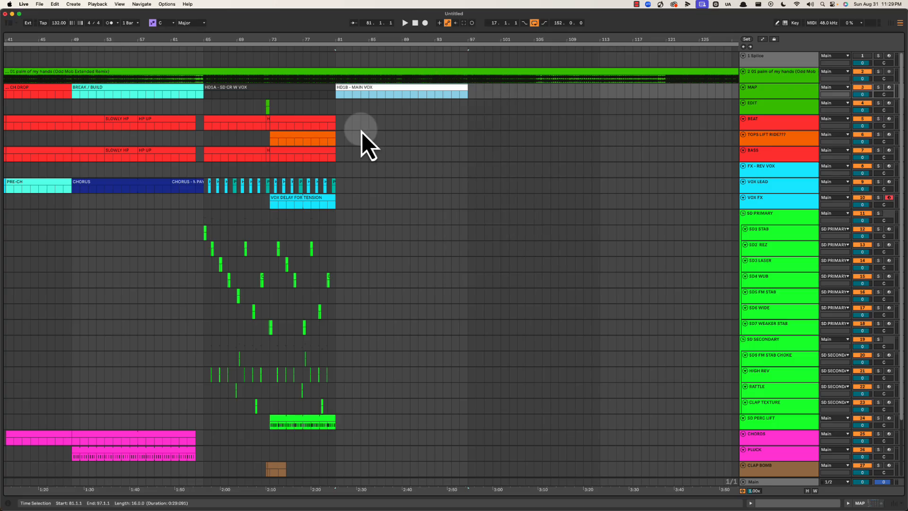
Play from bar 80 and duplicate the BEAT clips of bars 65 to 81 so the copy starts at bar 81.
click(330, 112)
key(space)
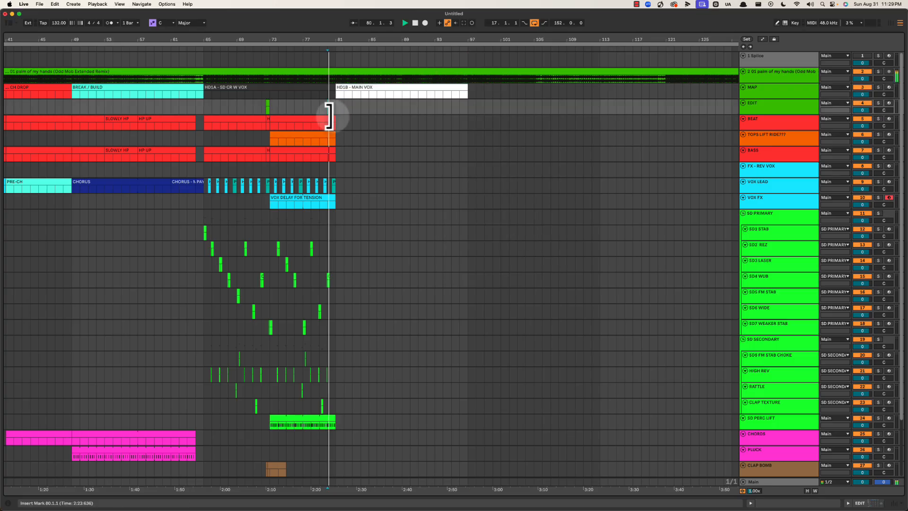
click(249, 128)
key(ctrl+d)
Duplicate the EDIT section of bars 65 to 73 to bar 73, and the BASS clips of bars 65 to 81 to bar 81.
click(274, 105)
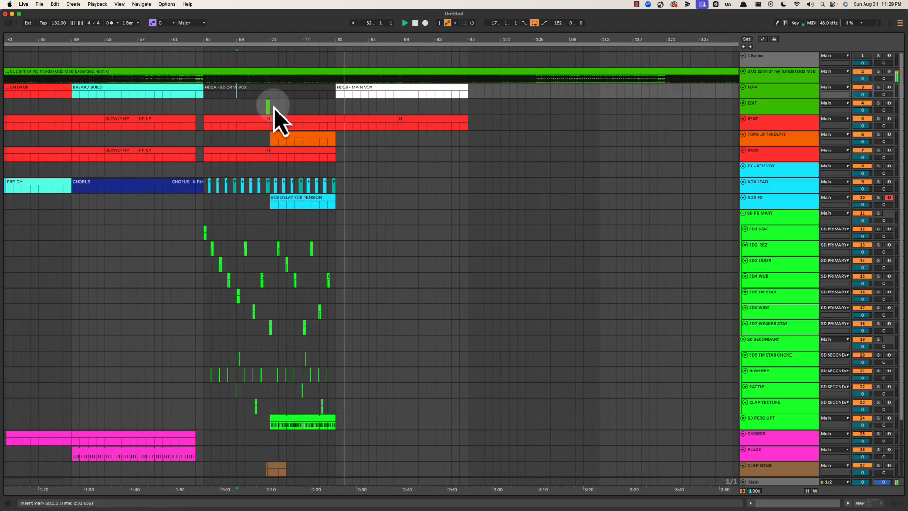
mouse_move(274, 108)
mouse_down()
mouse_move(197, 111)
mouse_move(287, 112)
mouse_move(272, 109)
mouse_up()
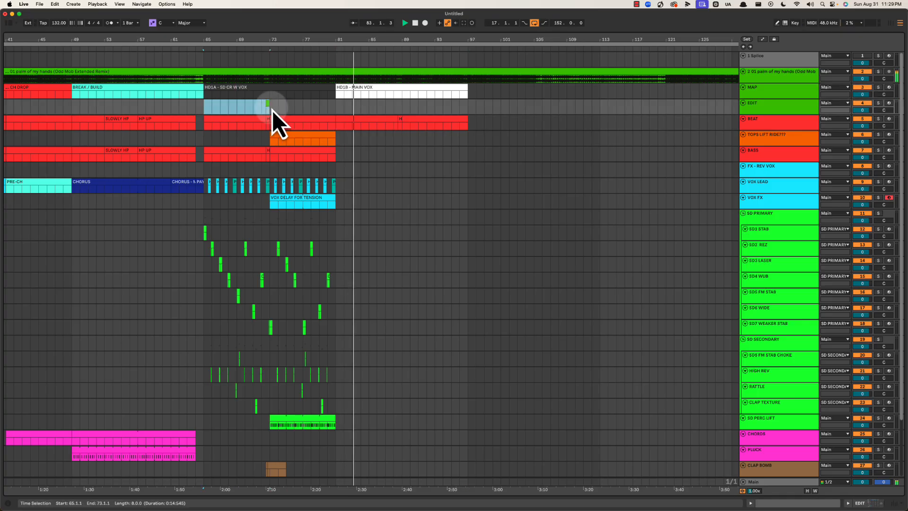
key(ctrl+d)
click(291, 159)
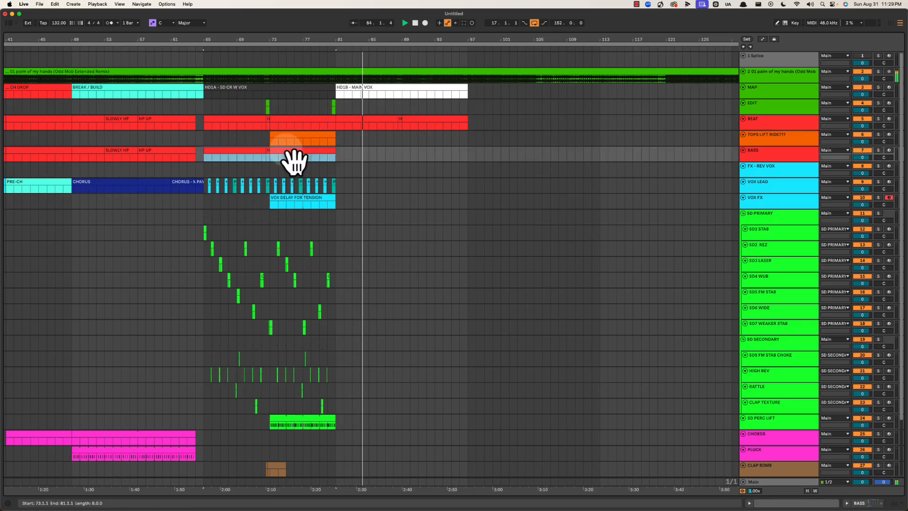
key(ctrl+d)
key(ctrl+d)
Move the TOPS LIFT RIDE??? clip from bar 73 to bar 81 and rename its track HAT LIFT.
click(361, 137)
drag(334, 41, 312, 57)
click(211, 138)
click(760, 141)
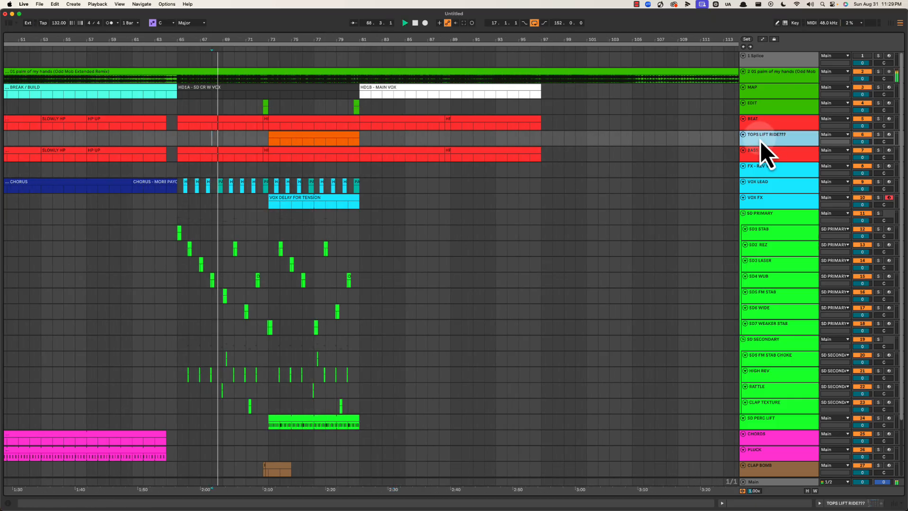
drag(310, 139, 402, 138)
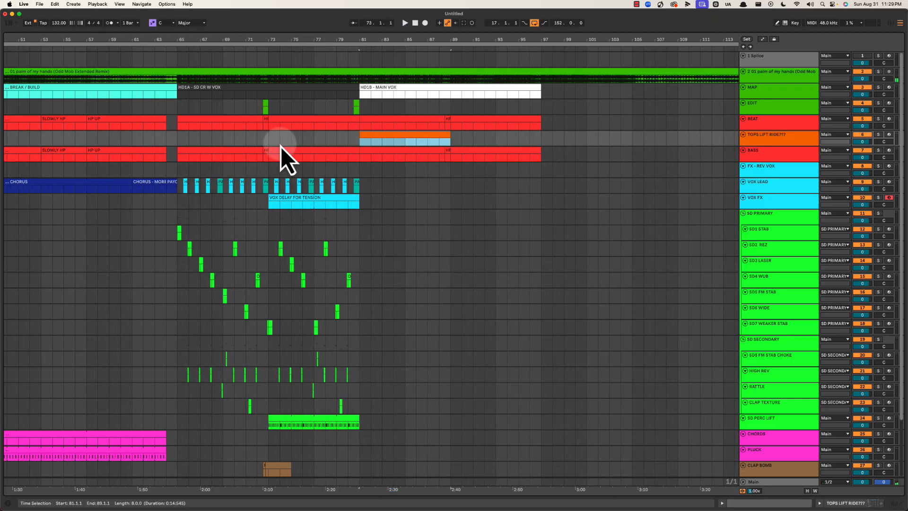
drag(281, 145, 348, 145)
click(405, 142)
click(765, 138)
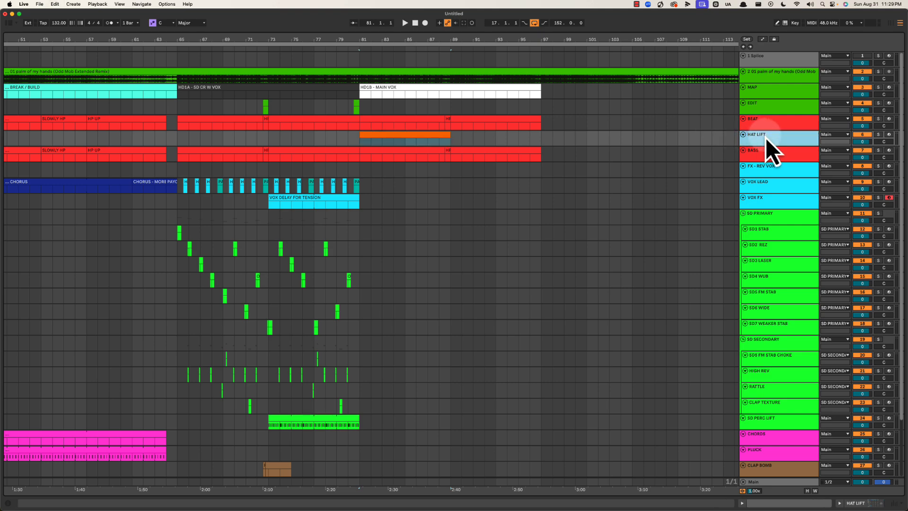
Listen to the song from bar 82 and compare it with the earlier sections at bars 45 and 25.
click(373, 143)
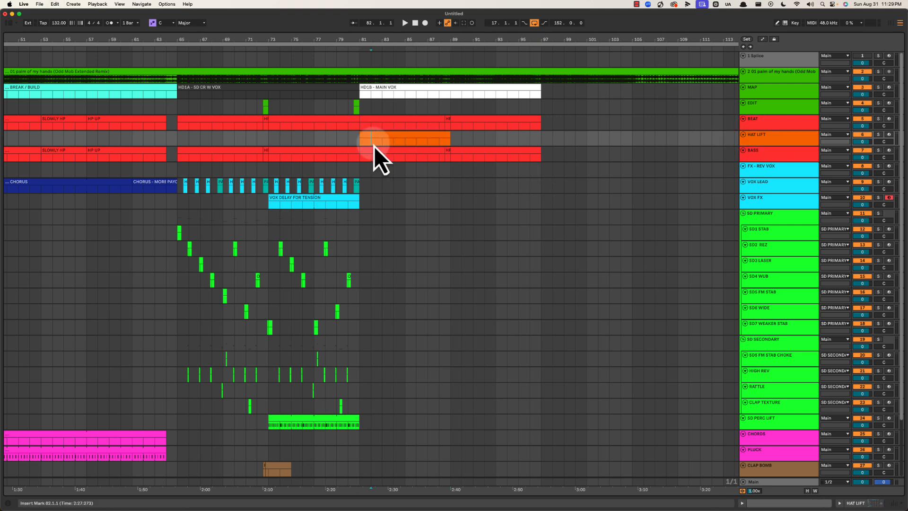
key(space)
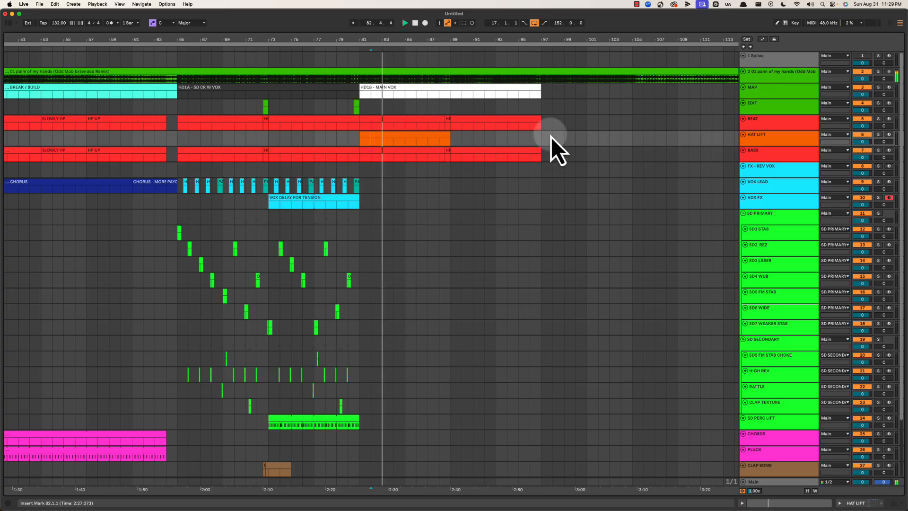
scroll(156, 134, left, 4)
click(109, 139)
key(space)
key(space)
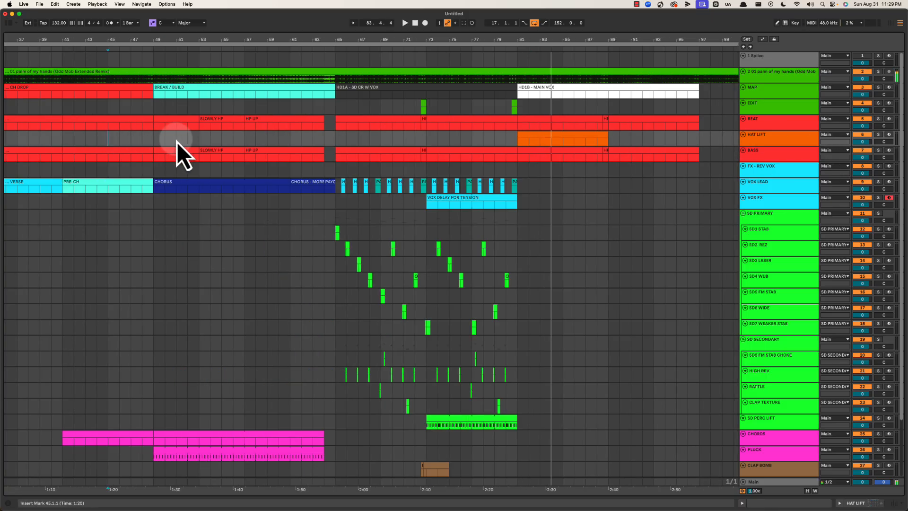
scroll(340, 141, left, 5)
click(259, 139)
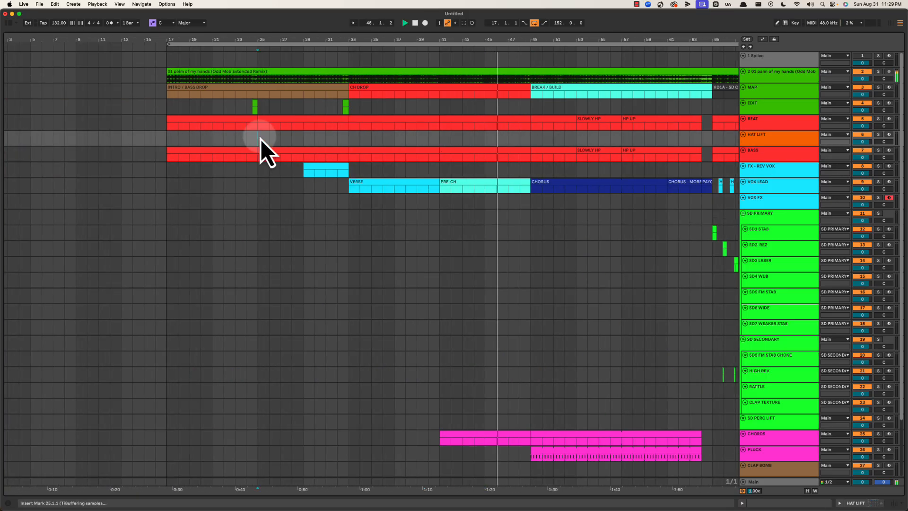
key(space)
key(space)
Listen to the break from bar 51 and the first half of the drop from bar 67 for comparison.
scroll(366, 145, right, 3)
click(440, 141)
key(space)
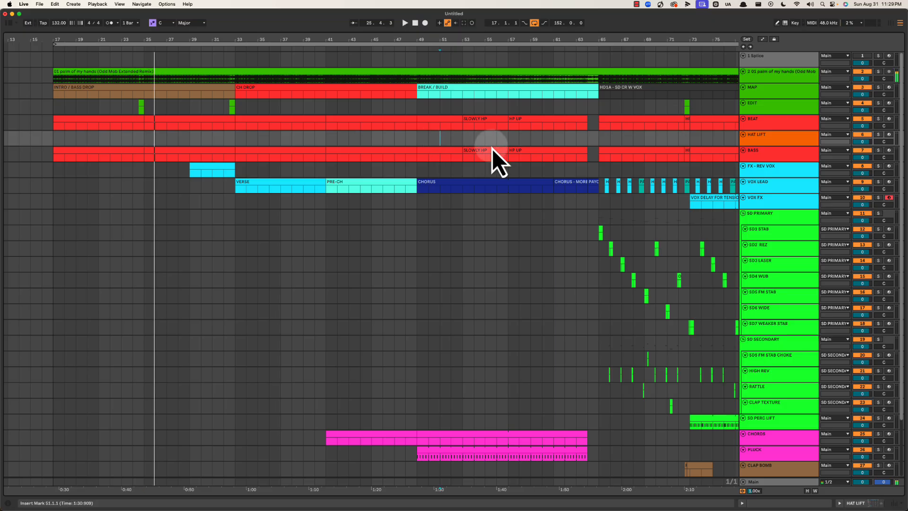
key(space)
scroll(498, 146, right, 3)
click(473, 141)
key(space)
key(space)
scroll(521, 144, right, 3)
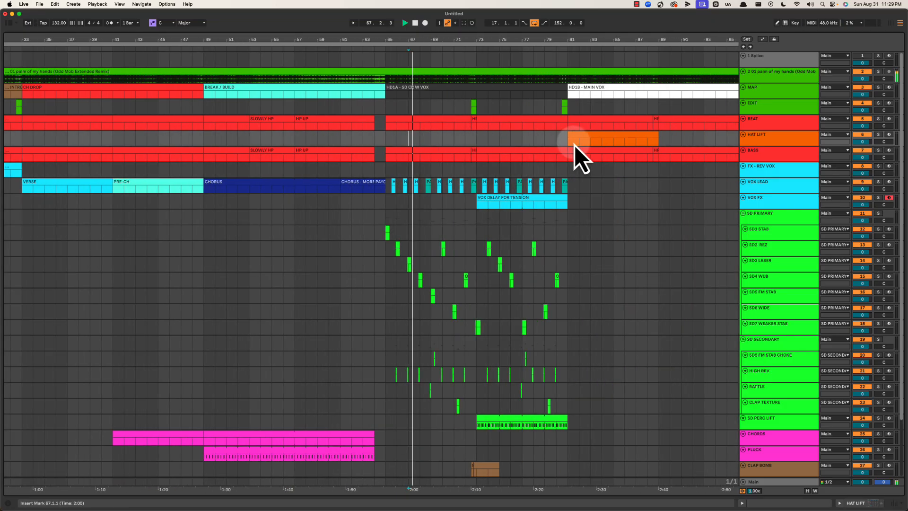
Listen to the section from bar 82 and set the loop to the HAT LIFT clip's range, bars 81 to 89.
click(580, 142)
key(space)
key(space)
drag(637, 40, 479, 47)
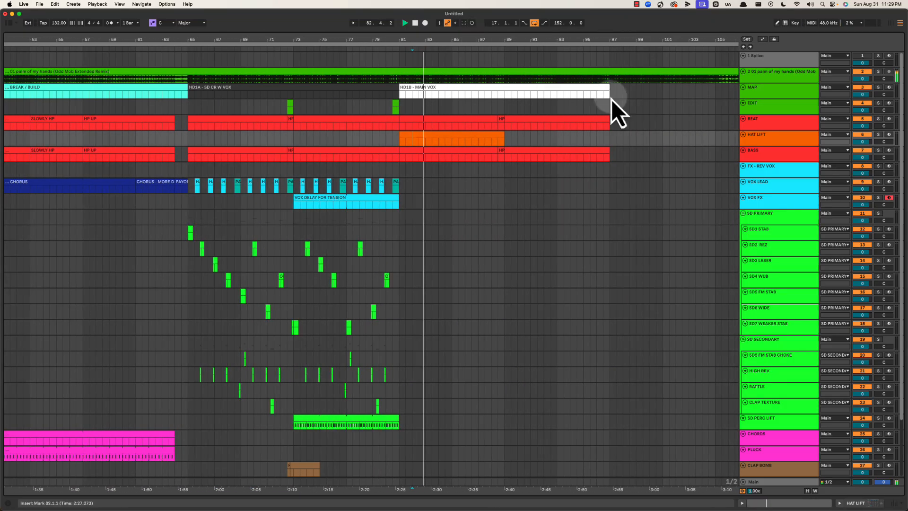
click(459, 145)
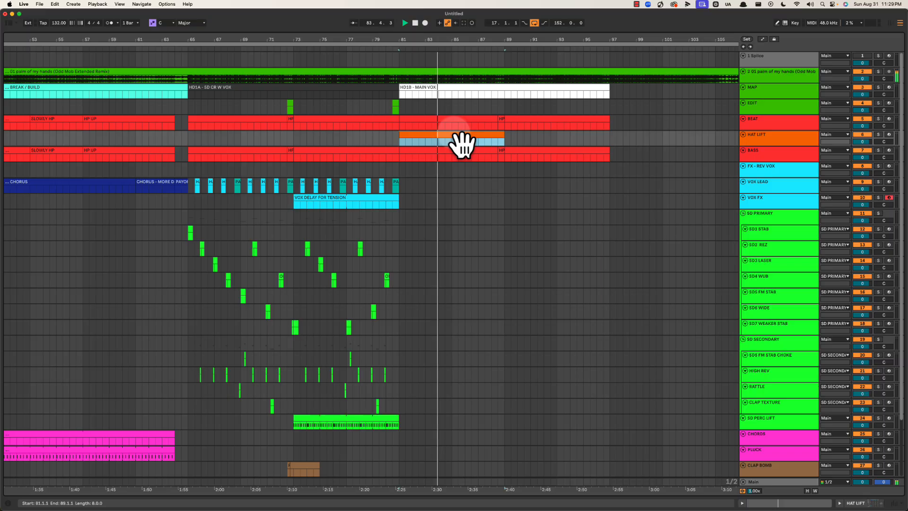
key(super+l)
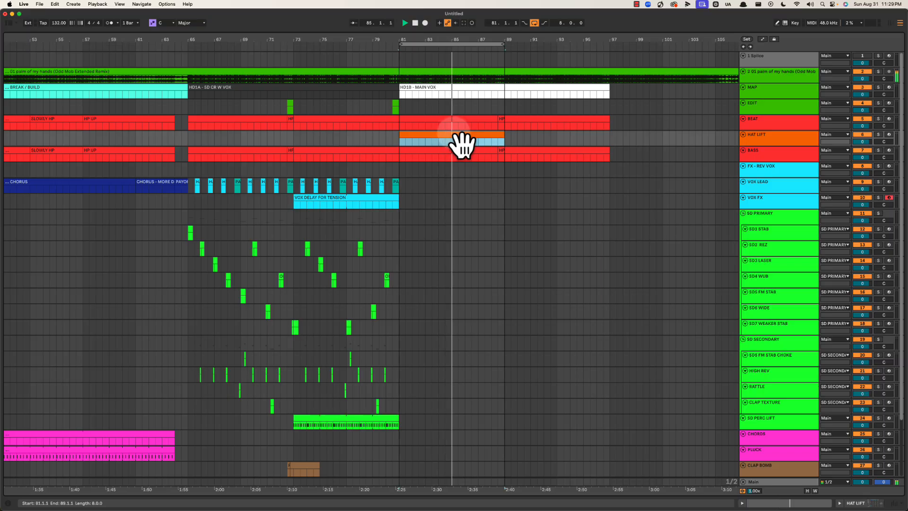
Copy the VERSE clip to bar 81 and the PRE-CH and CHORUS clips to bar 89 on the VOX LEAD track.
drag(296, 41, 296, 37)
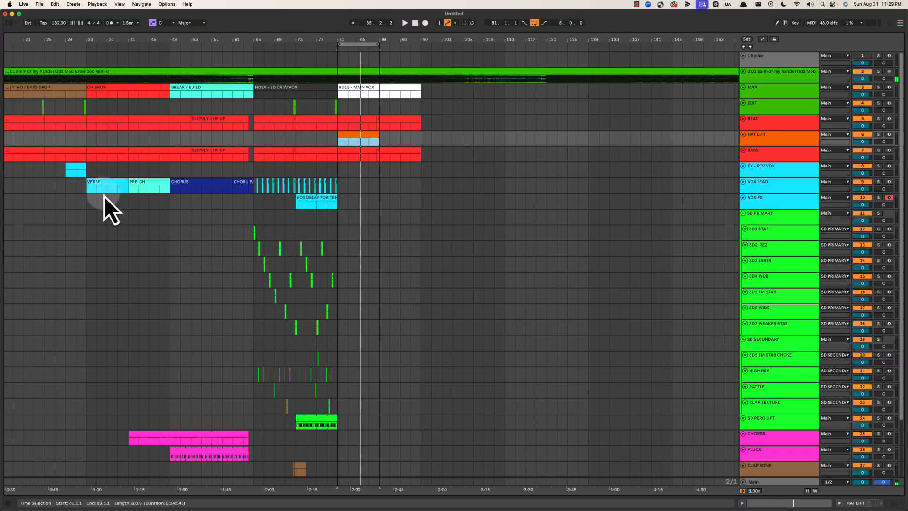
click(105, 185)
key(space)
drag(105, 184, 352, 184)
click(168, 186)
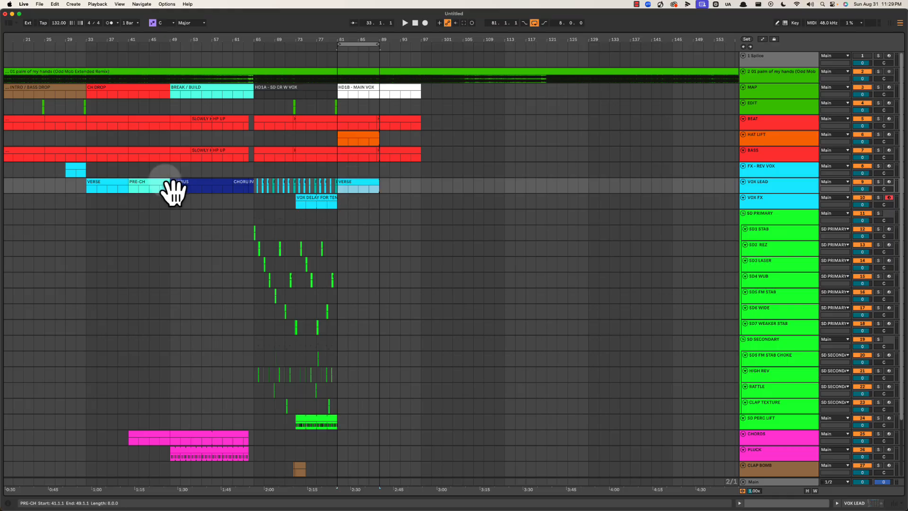
shift+click(208, 187)
drag(162, 186, 406, 184)
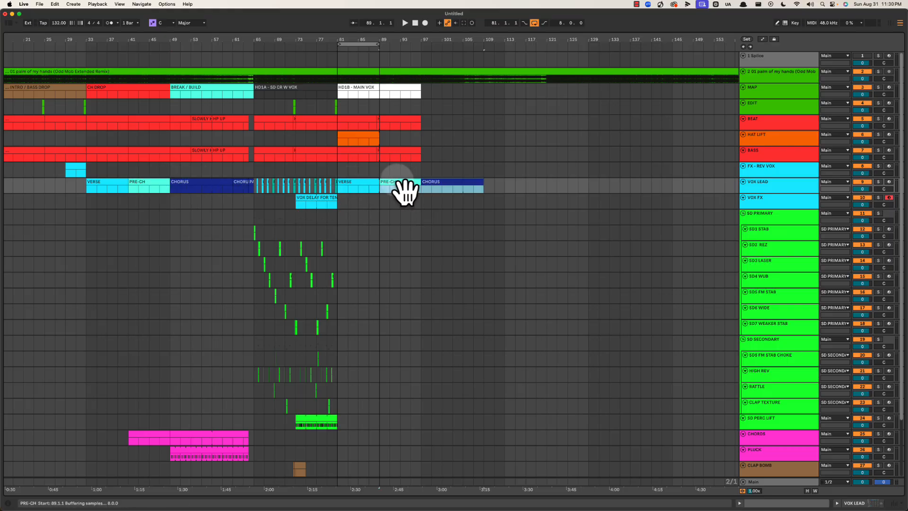
Listen to the MAIN VOX section from bar 81 to identify elements still missing from the tracks.
click(339, 172)
key(space)
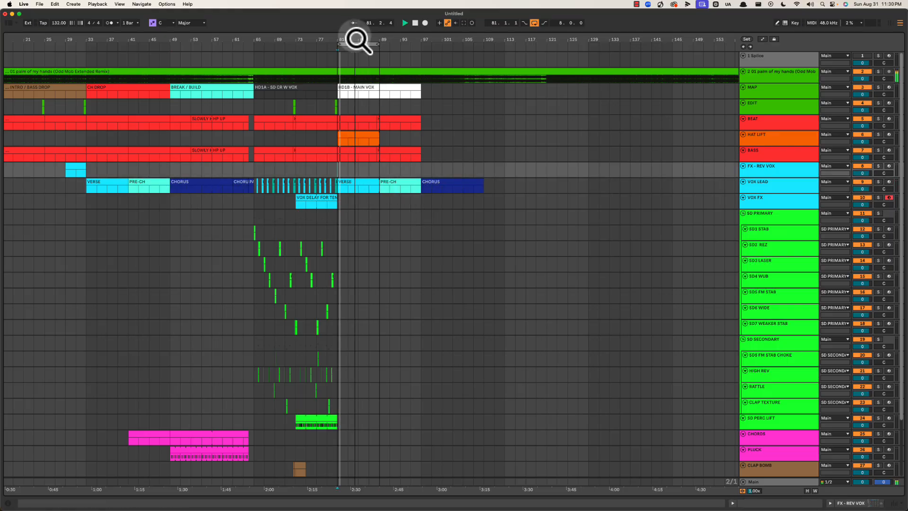
drag(357, 38, 462, 46)
scroll(441, 202, down, 3)
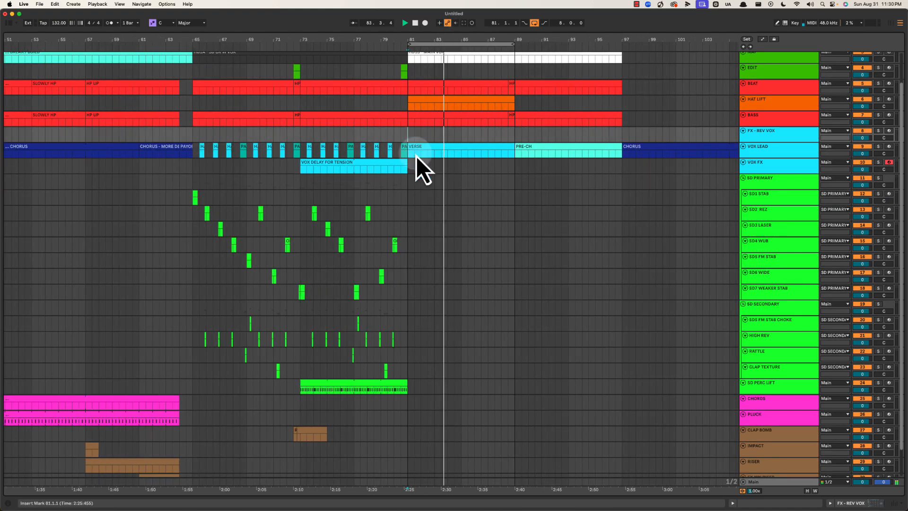
scroll(489, 264, down, 2)
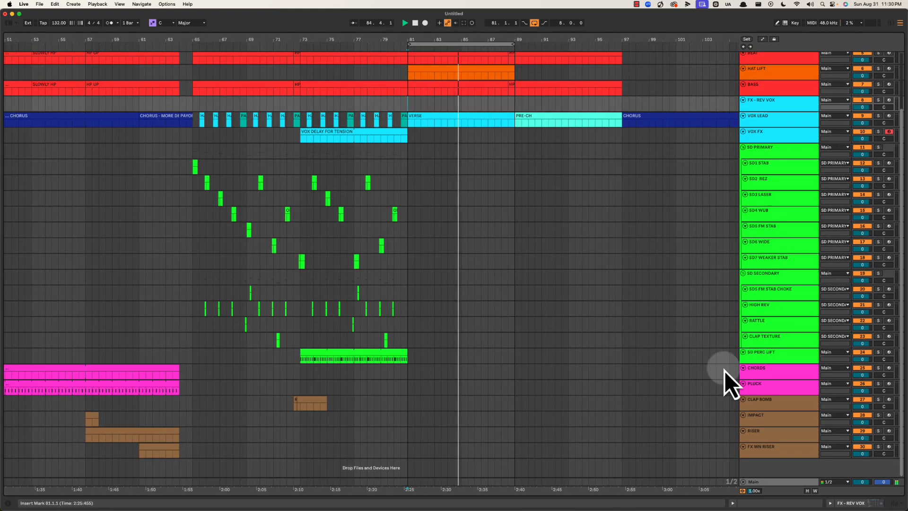
key(space)
Insert a MIDI track below PLUCK, name it DRONE and colour it magenta.
click(764, 387)
key(super+shift+t)
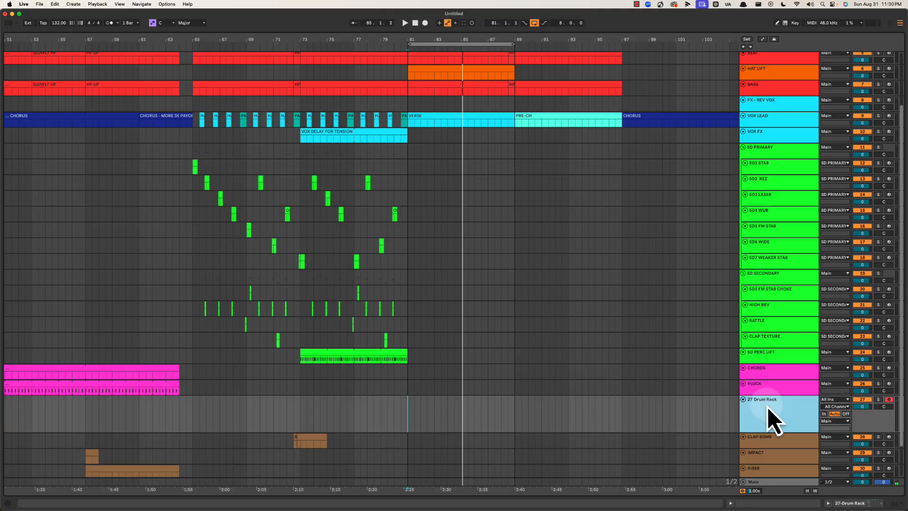
text(DRONE)
key(Return)
key(space)
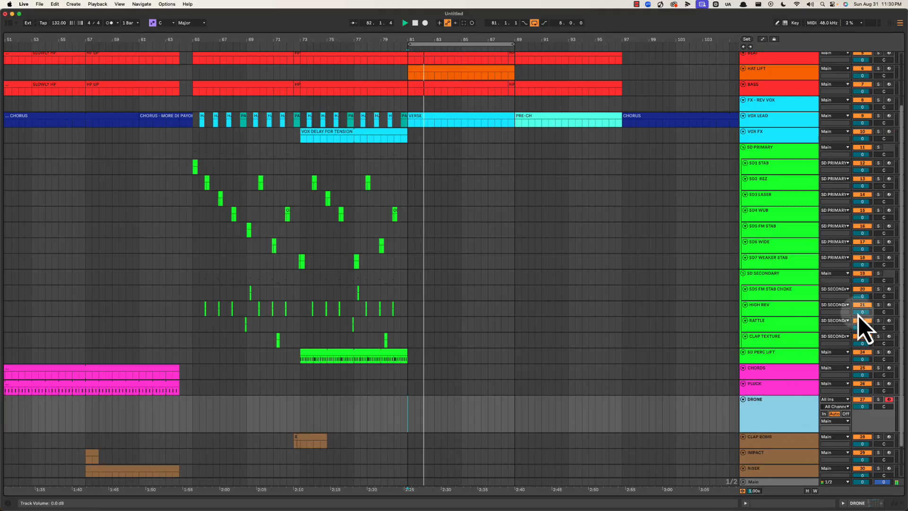
right_click(777, 417)
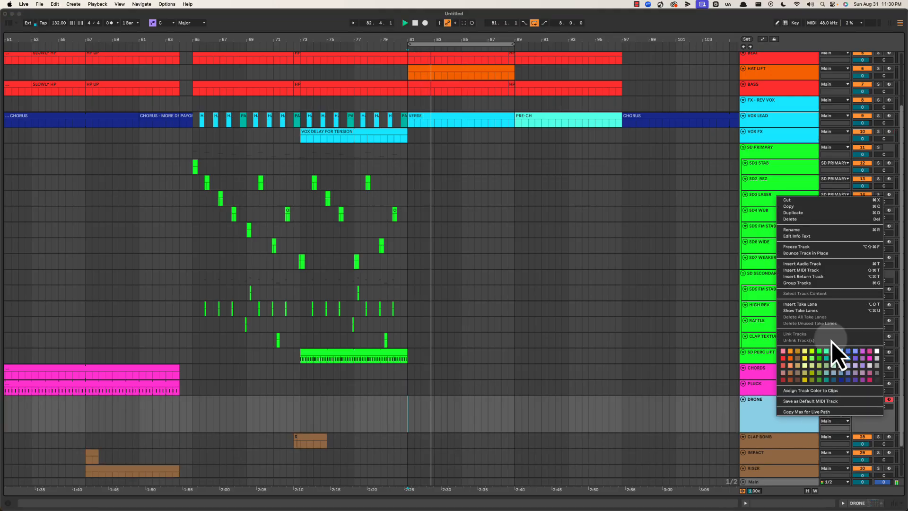
click(871, 360)
Create a MIDI clip on the DRONE track for bars 81 to 89 and fill it with one sustained D#3 note.
key(space)
drag(412, 418, 522, 412)
key(shift+super+m)
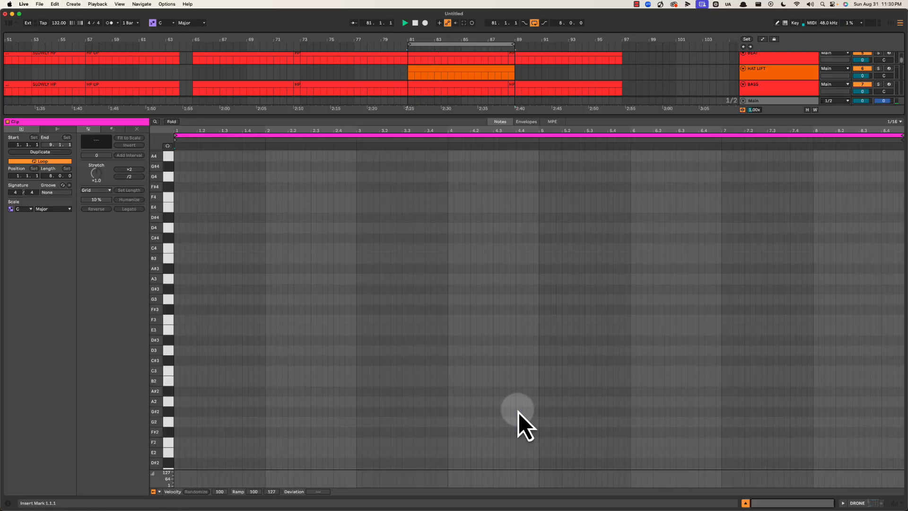
key(shift+Tab)
click(451, 363)
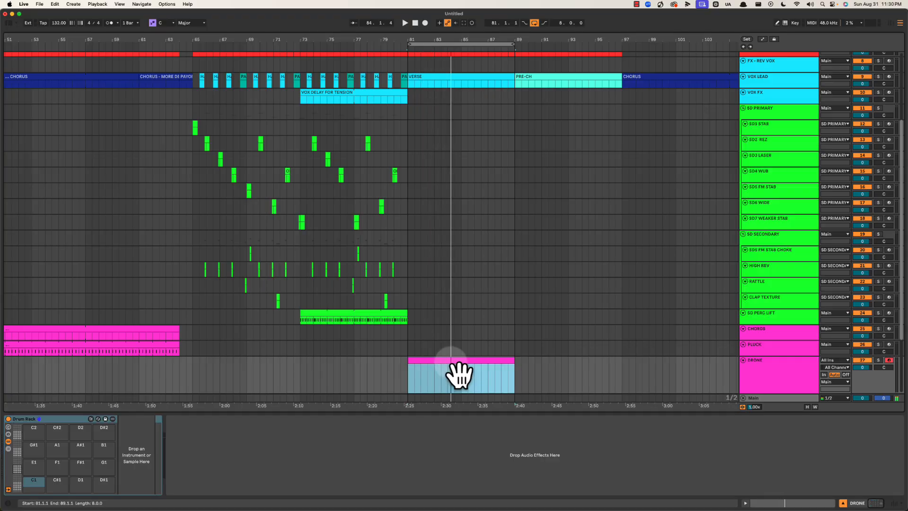
double_click(451, 359)
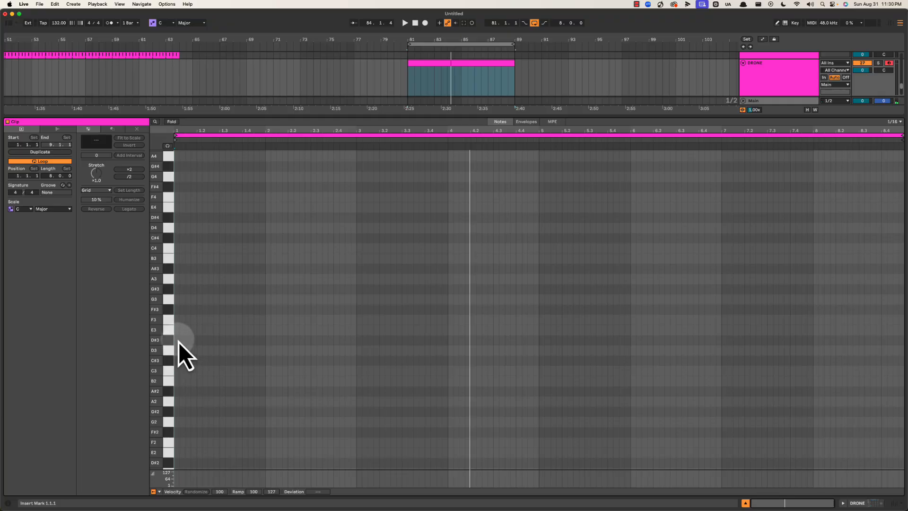
drag(179, 340, 893, 327)
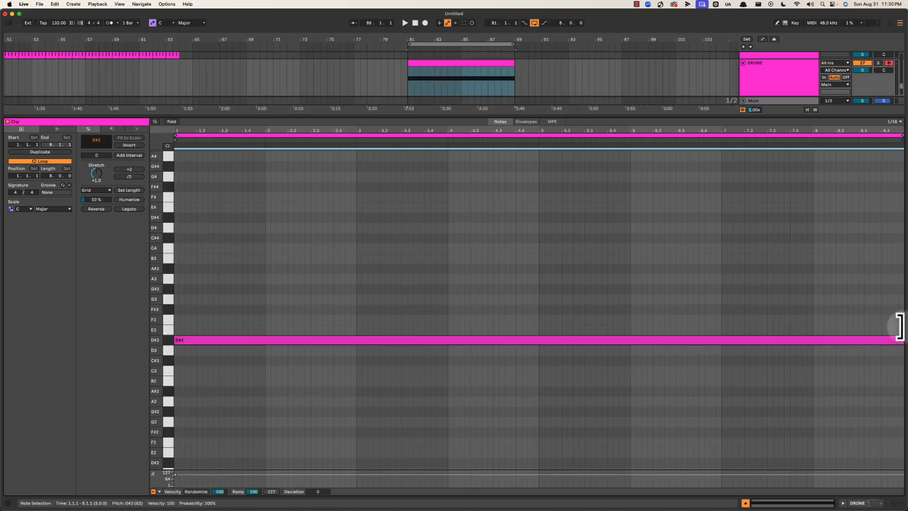
Return from the note editor to the full arrangement and collapse the DRONE track.
key(alt+super+4)
key(alt+super+3)
key(alt+super+4)
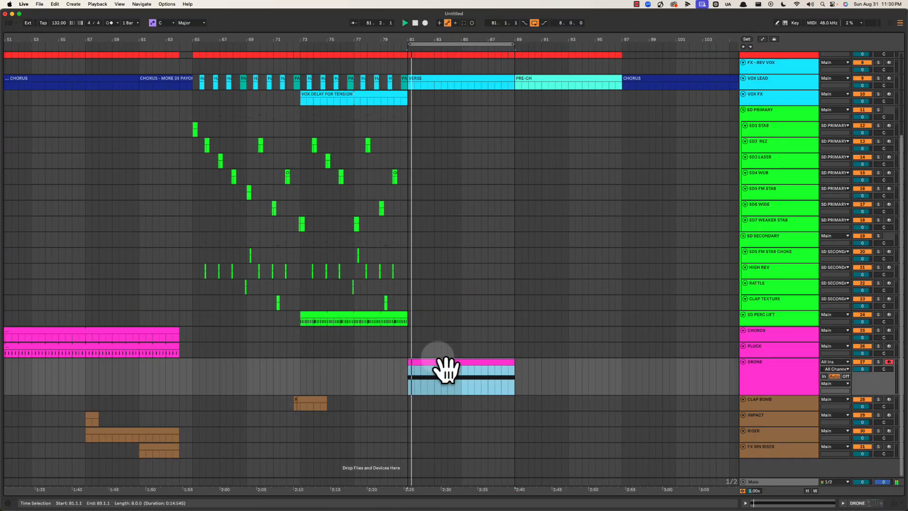
click(756, 368)
click(743, 361)
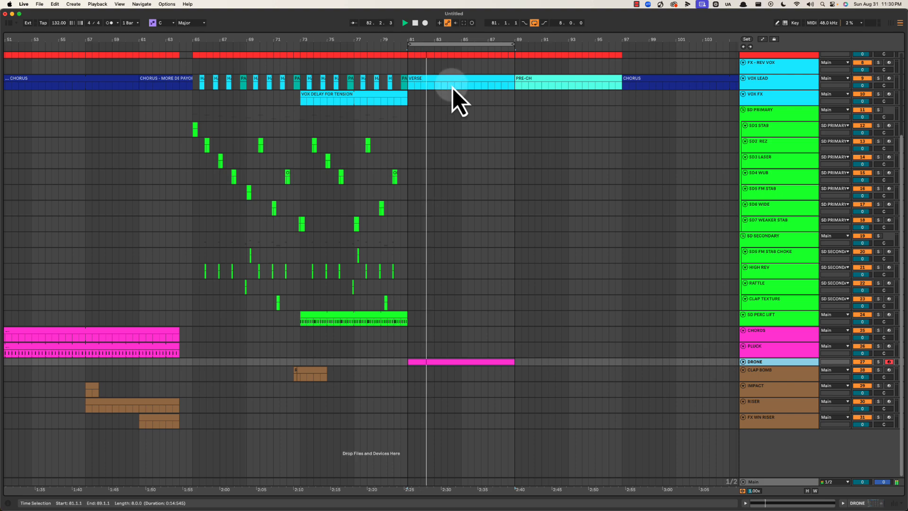
Extend the loop to bars 81 to 97 and review all tracks of the MAIN VOX section during playback.
drag(471, 38, 571, 44)
scroll(402, 141, left, 3)
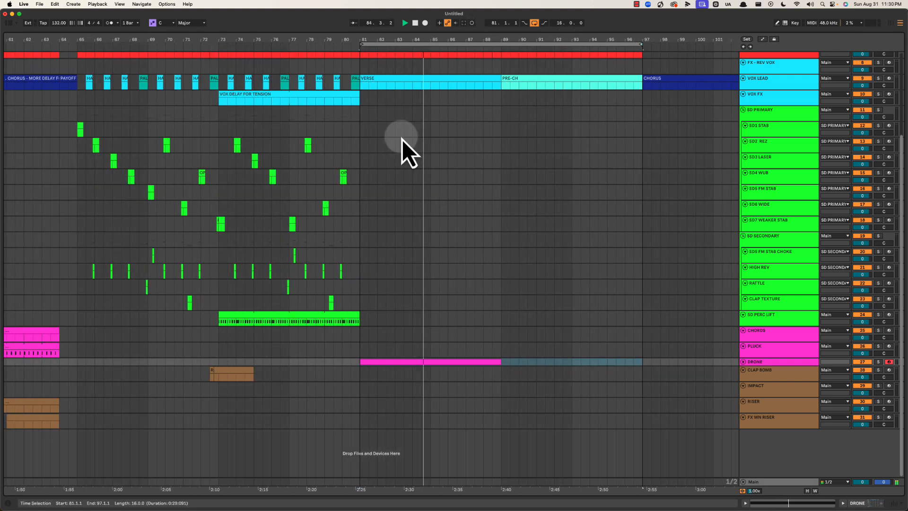
scroll(456, 157, up, 2)
scroll(456, 157, up, 5)
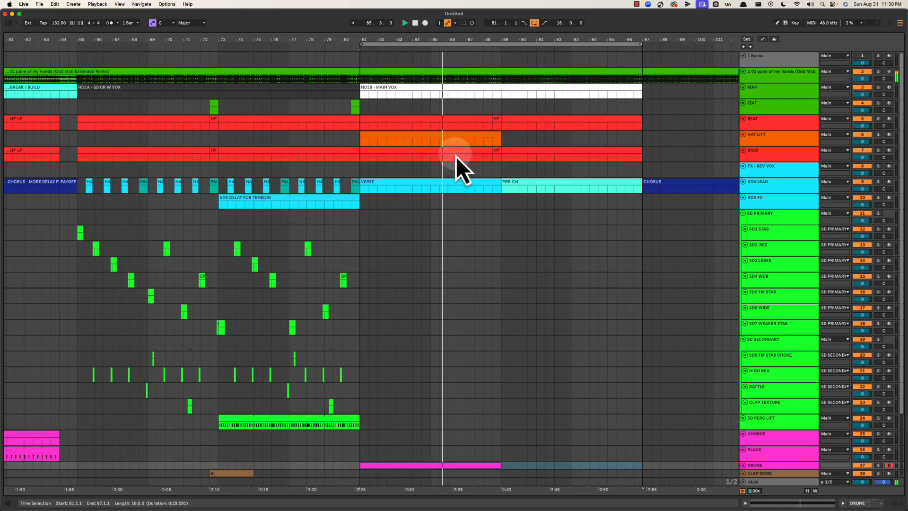
scroll(456, 157, down, 2)
scroll(456, 157, down, 2)
scroll(456, 157, right, 1)
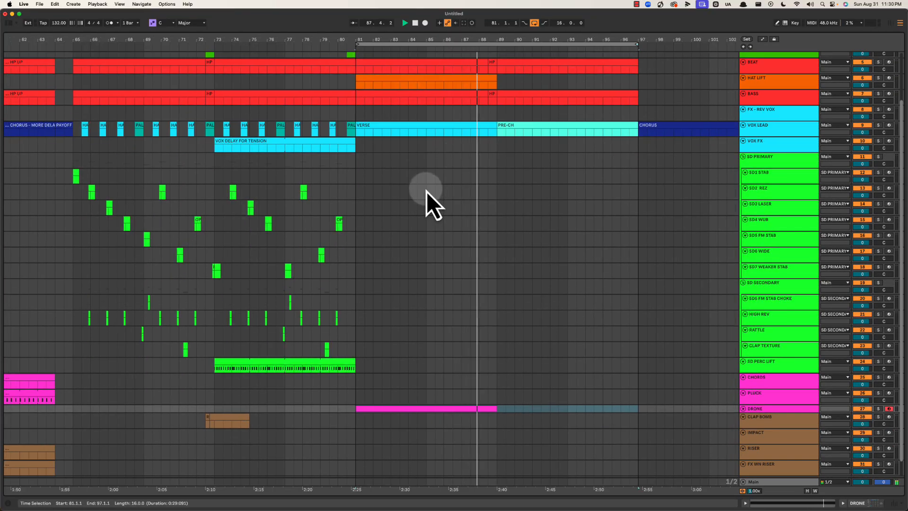
Loop the VERSE clip's range, bars 81 to 89, and move the BASS track above HAT LIFT.
click(437, 135)
key(super+l)
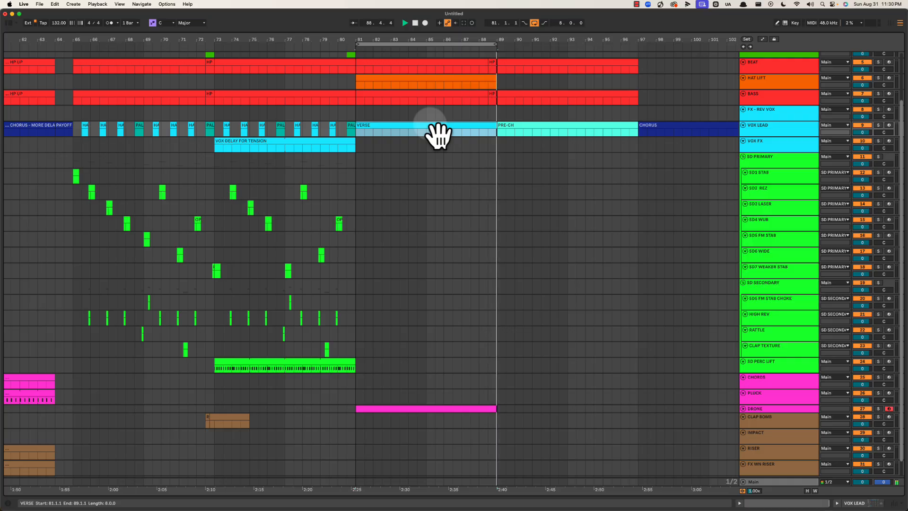
scroll(769, 132, up, 3)
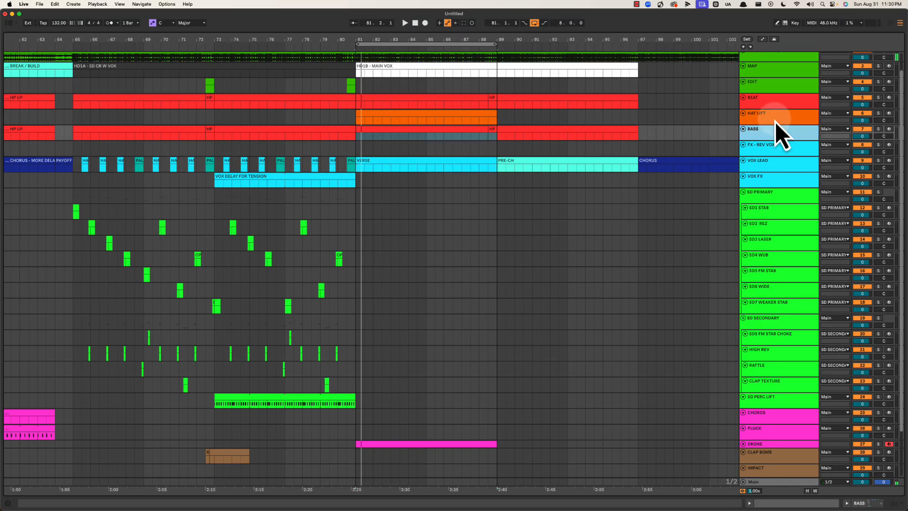
drag(770, 130, 784, 107)
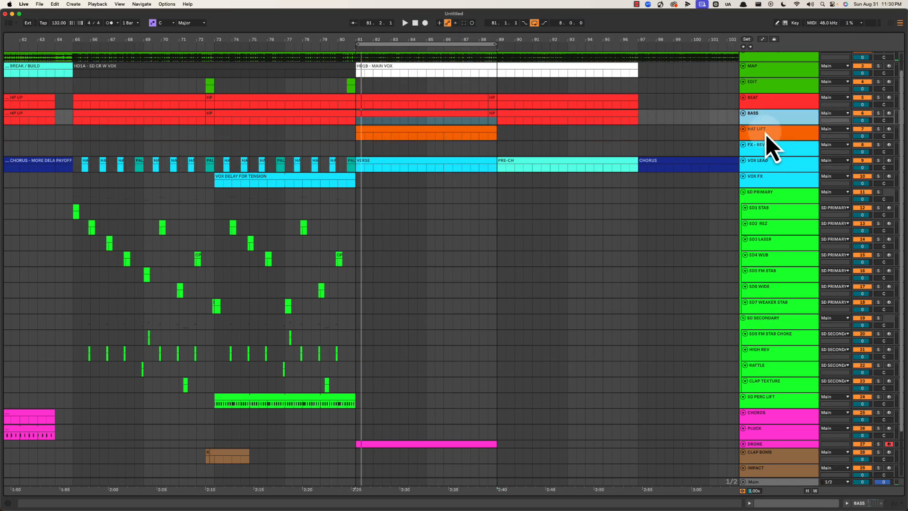
Insert a MIDI track below HAT LIFT, name it CLAP FILLS and colour it orange.
click(765, 135)
key(super+shift+t)
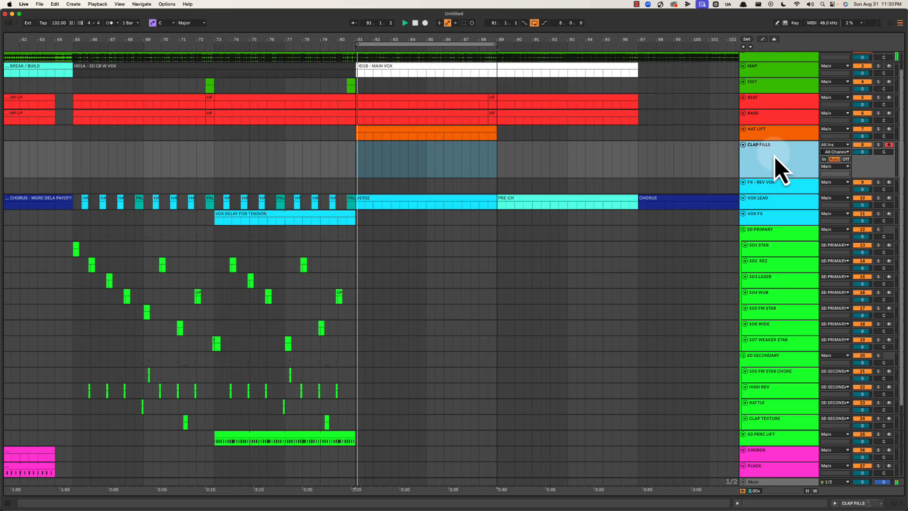
right_click(777, 169)
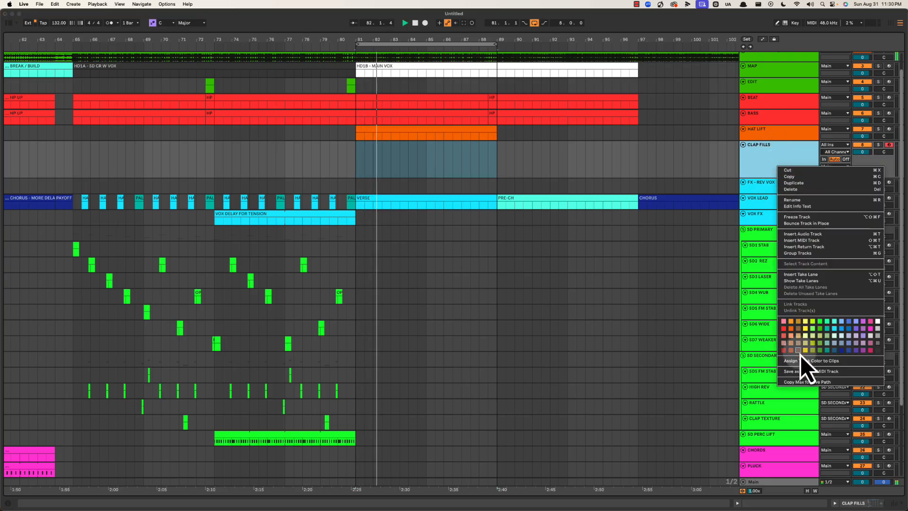
click(791, 331)
Listen for the clap fill and create a one-beat clip from 86.4.1 to 87.1.1 on the CLAP FILLS track.
drag(380, 44, 391, 36)
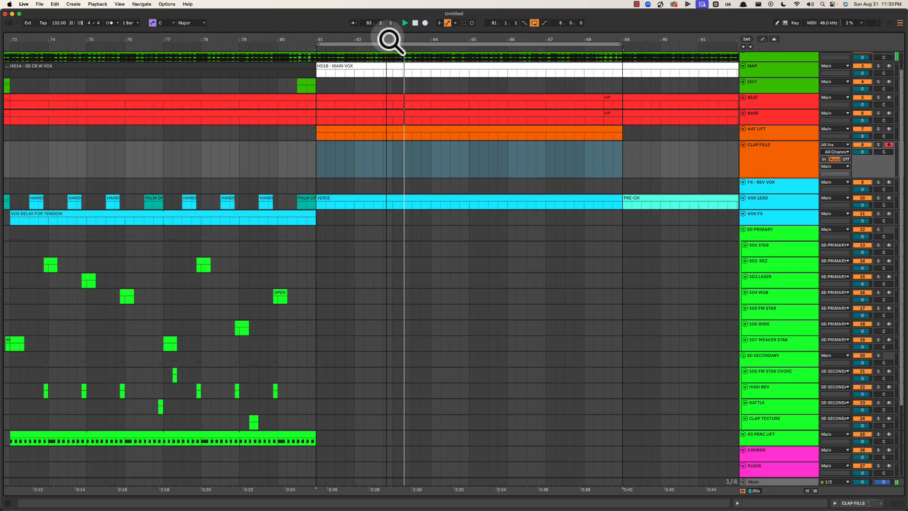
click(771, 118)
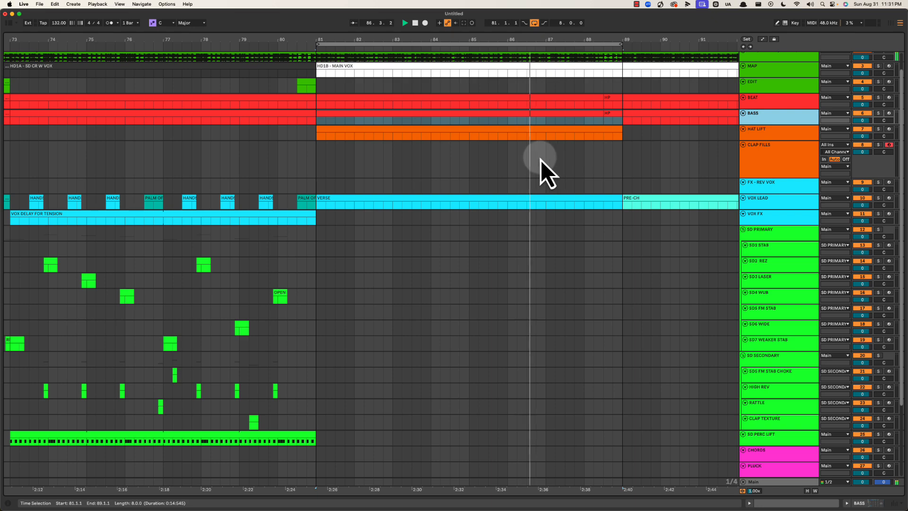
drag(537, 160, 547, 157)
key(space)
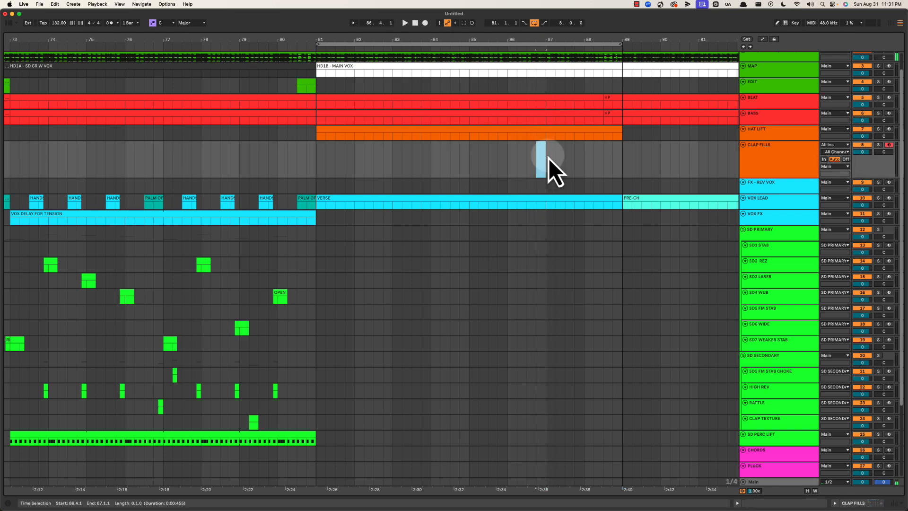
key(super+shift+m)
Play from 82.3.1 and add a one-beat clip from 82.4.1 to 83.1.1 on the CLAP FILLS track.
click(375, 155)
key(space)
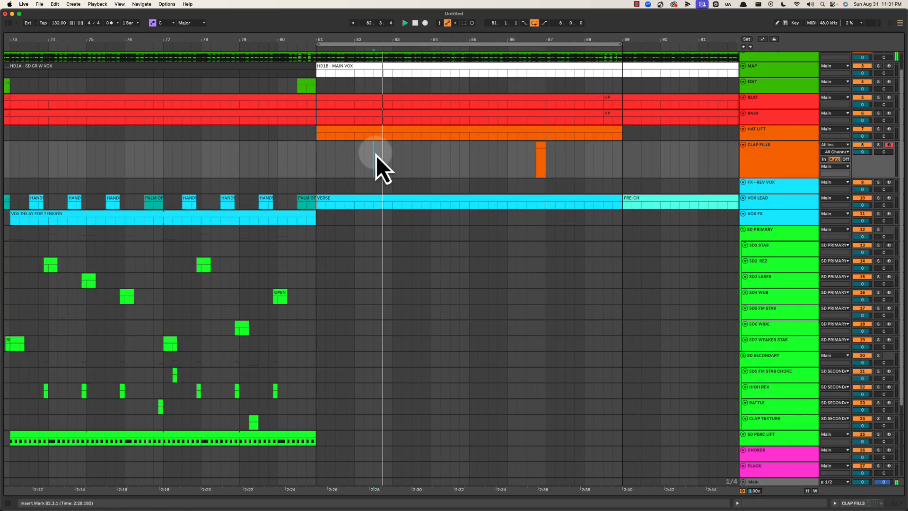
drag(383, 155, 399, 156)
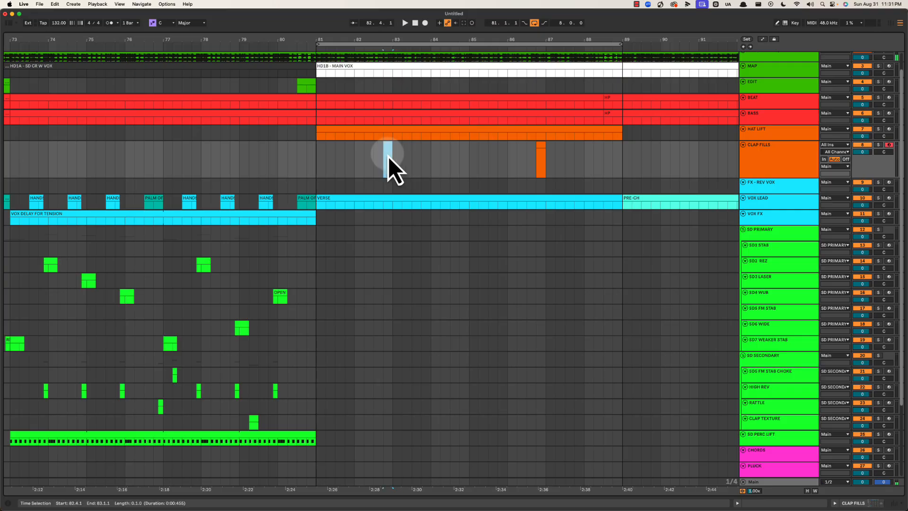
key(super+shift+m)
Play the passage around the CLAP FILLS clip at 86.4.1, starting from 86.1.1, to check for further claps.
click(524, 151)
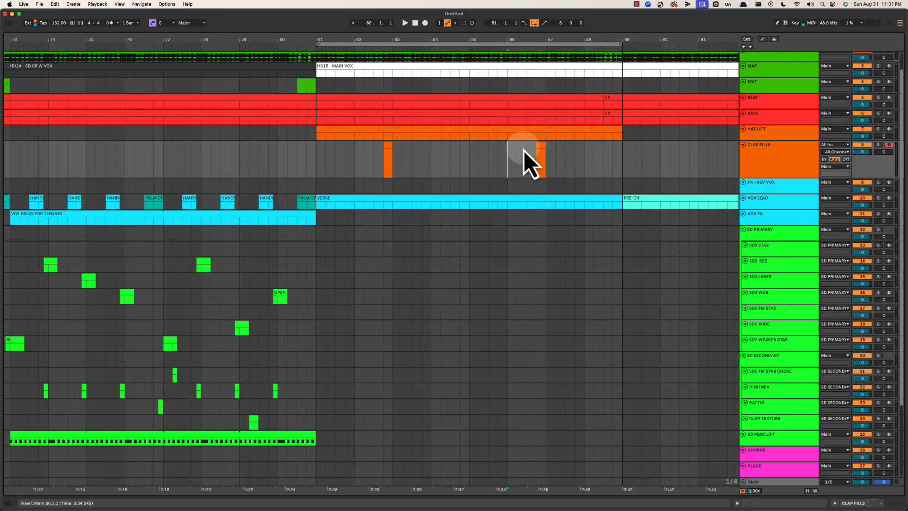
drag(524, 156, 573, 150)
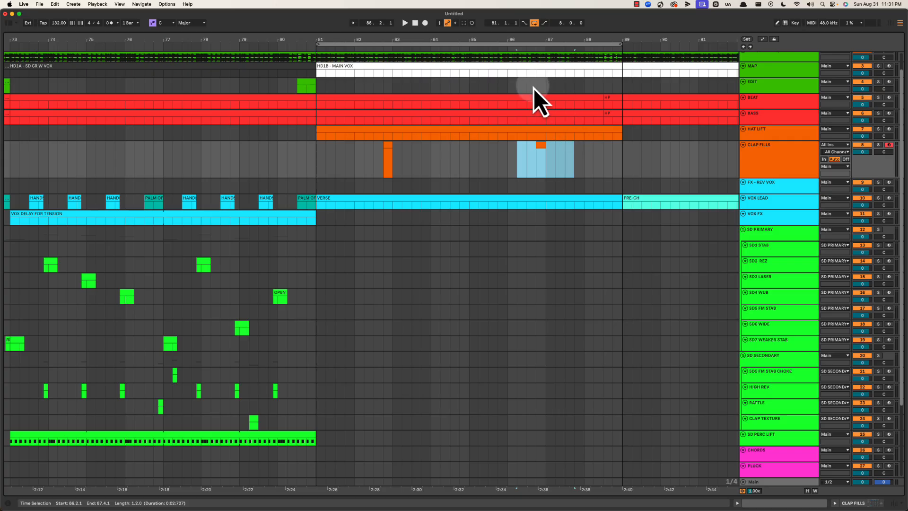
drag(535, 89, 573, 154)
drag(376, 83, 403, 158)
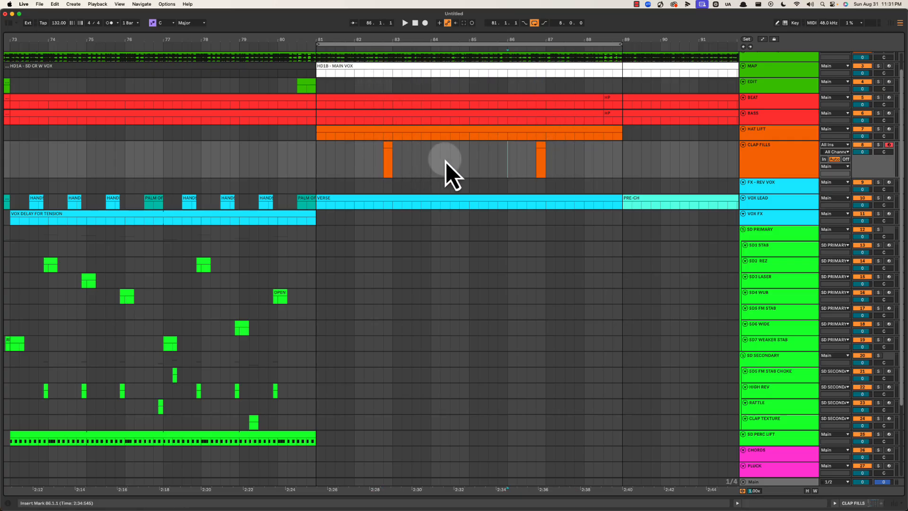
key(space)
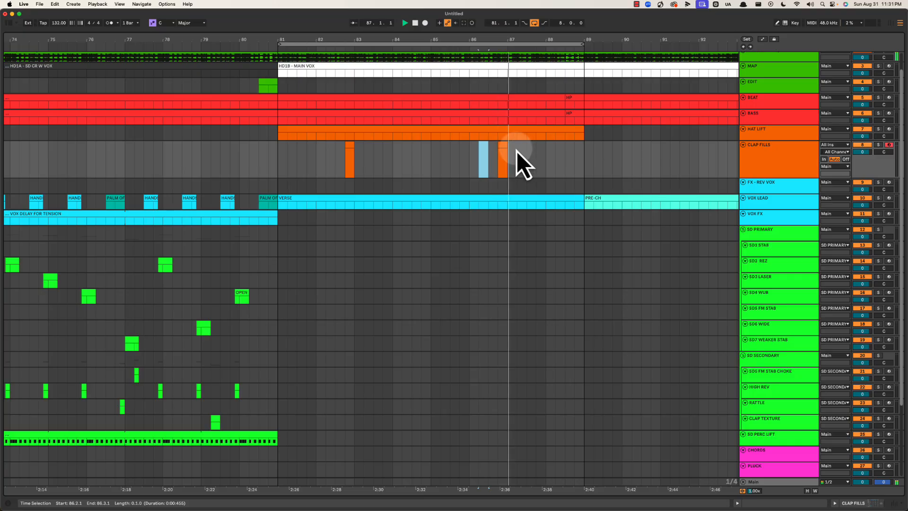
click(508, 159)
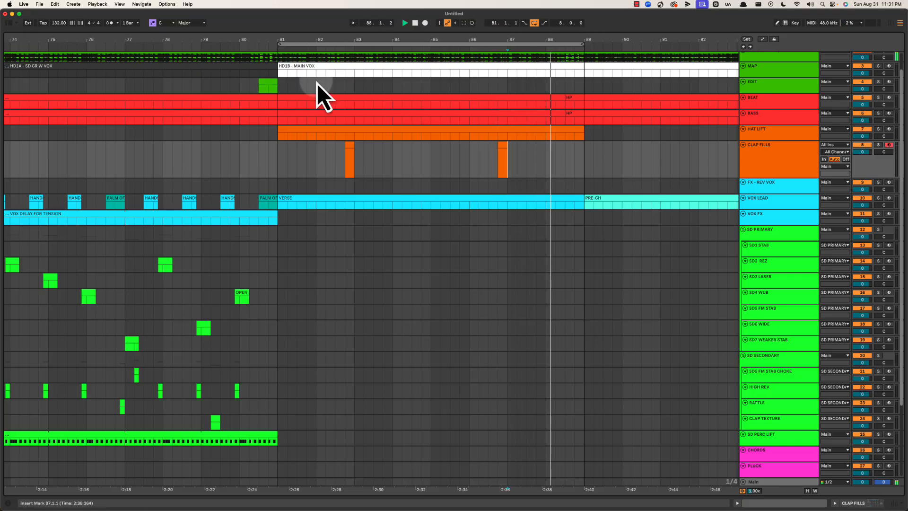
key(space)
Copy the EDIT clip to 88.3.1, fill CLAP FILLS from 88.3.1 to 89.1.1, and play from 86.4.1.
drag(273, 82, 576, 85)
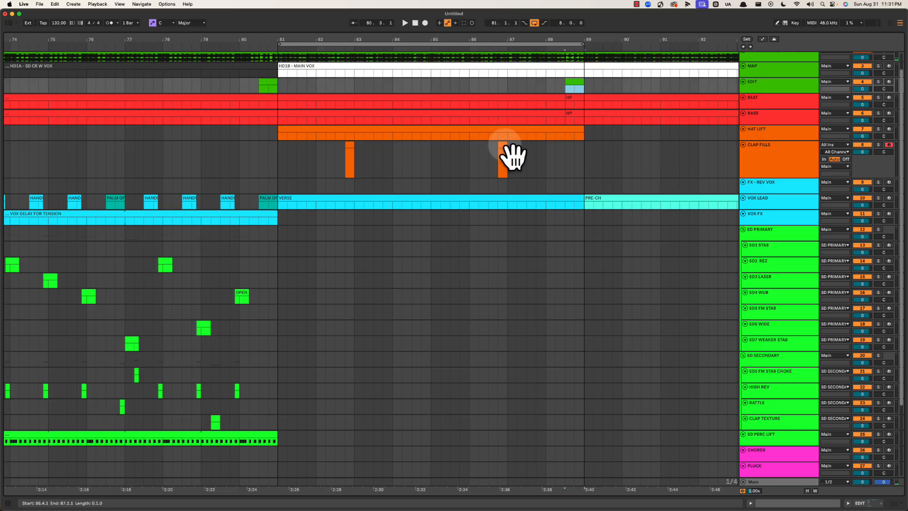
drag(511, 156, 584, 146)
click(597, 146)
click(411, 153)
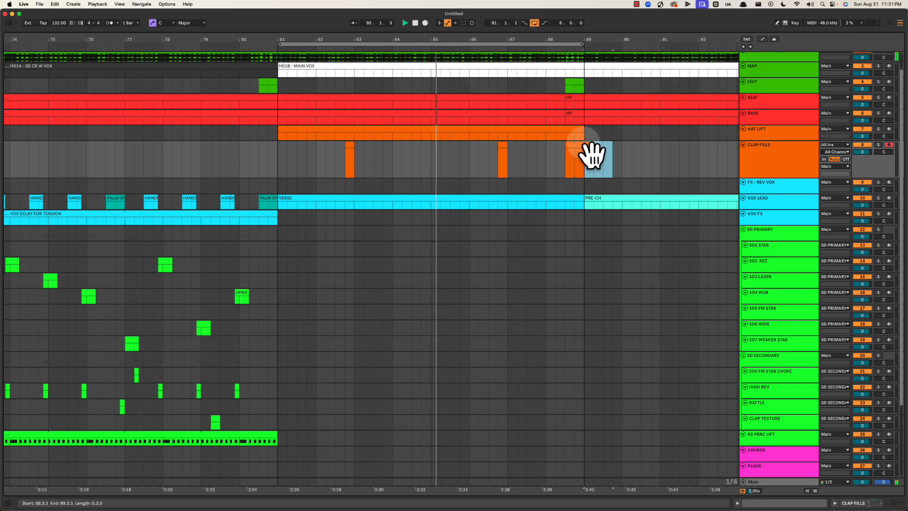
click(497, 151)
key(space)
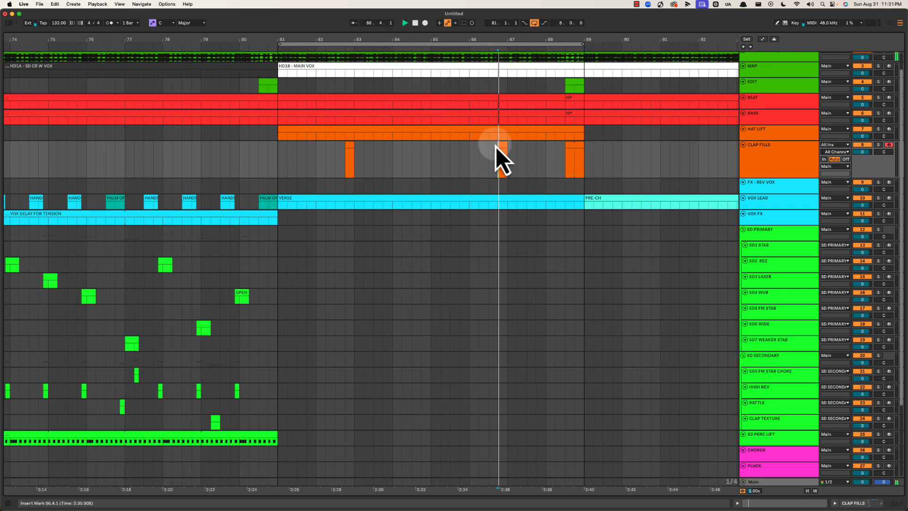
scroll(482, 163, down, 1)
scroll(525, 104, up, 3)
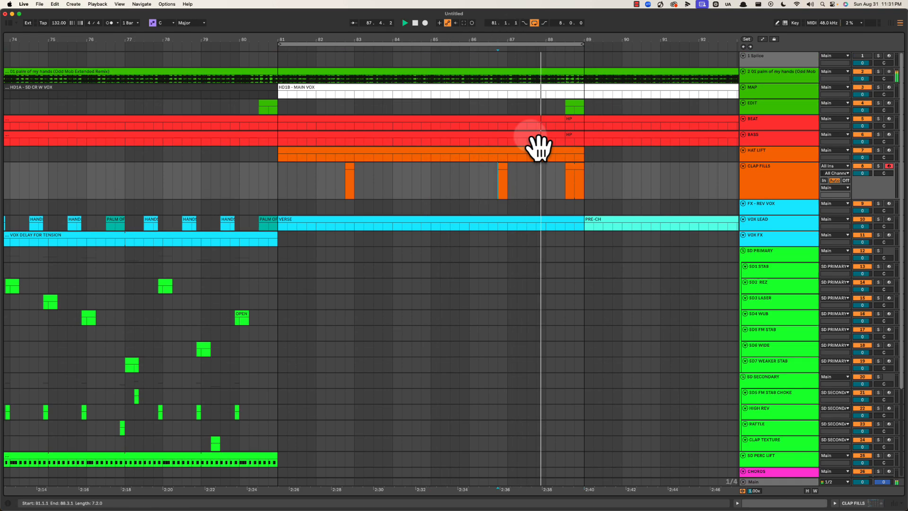
Loop the PRE-CH clip's range, bars 89 to 97, and play into it from 88.1.1.
mouse_move(544, 42)
mouse_down()
mouse_move(442, 41)
mouse_move(550, 45)
mouse_up()
click(446, 196)
scroll(447, 195, down, 1)
key(space)
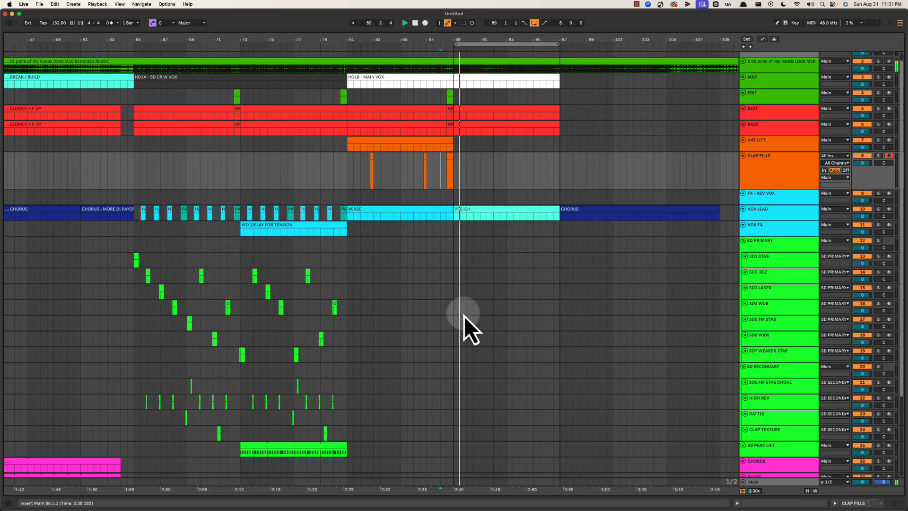
key(space)
drag(435, 41, 435, 39)
scroll(353, 333, down, 4)
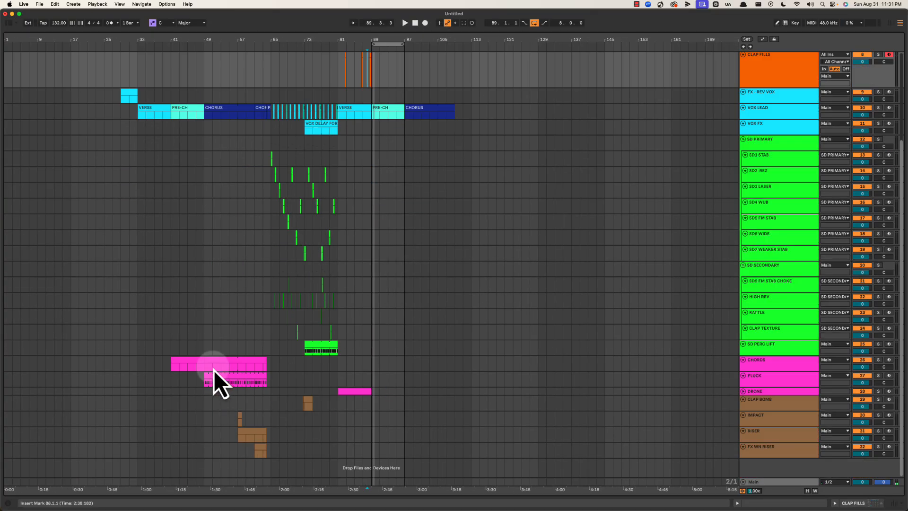
Copy the earlier pre-chorus and chorus CHORDS clips to start at bar 89, and play the looped section.
drag(202, 369, 385, 367)
click(381, 47)
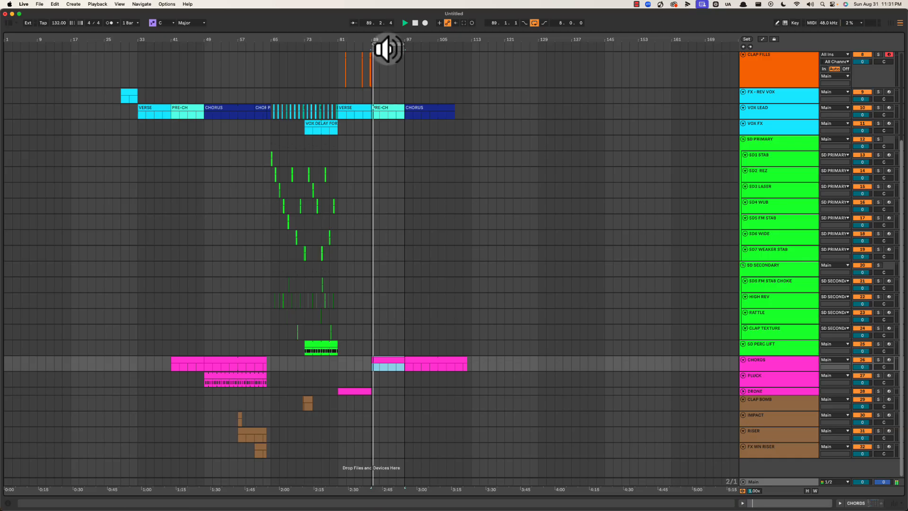
drag(388, 40, 452, 42)
key(space)
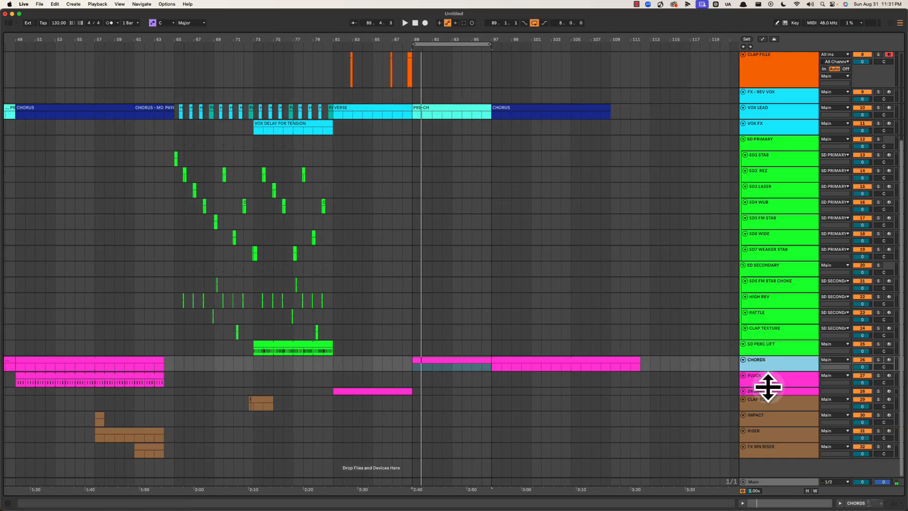
Insert a MIDI track below DRONE, name it STRING and colour it pink.
click(768, 392)
key(super+shift+t)
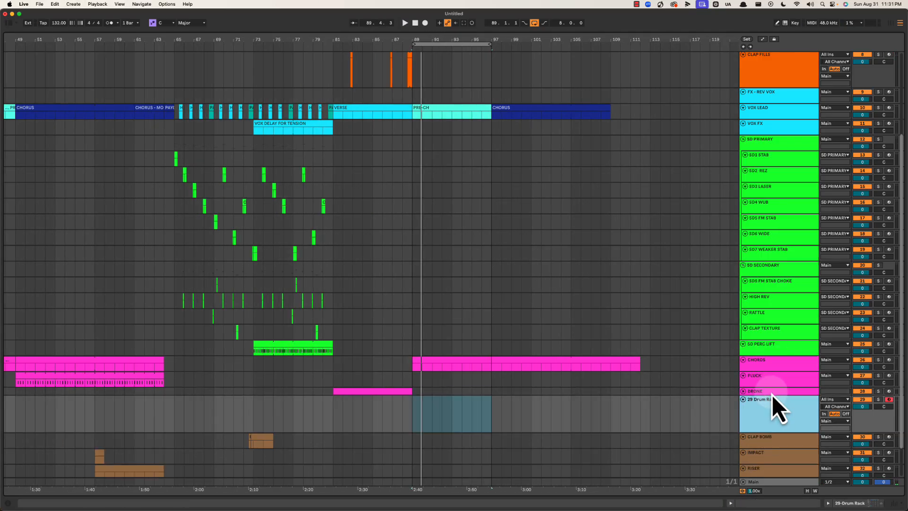
key(super+r)
text(STRING)
key(Return)
right_click(787, 417)
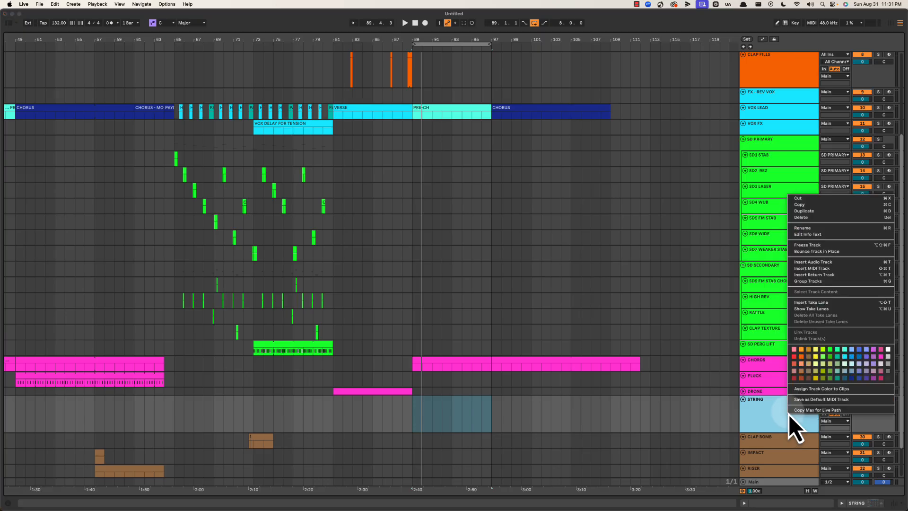
click(881, 357)
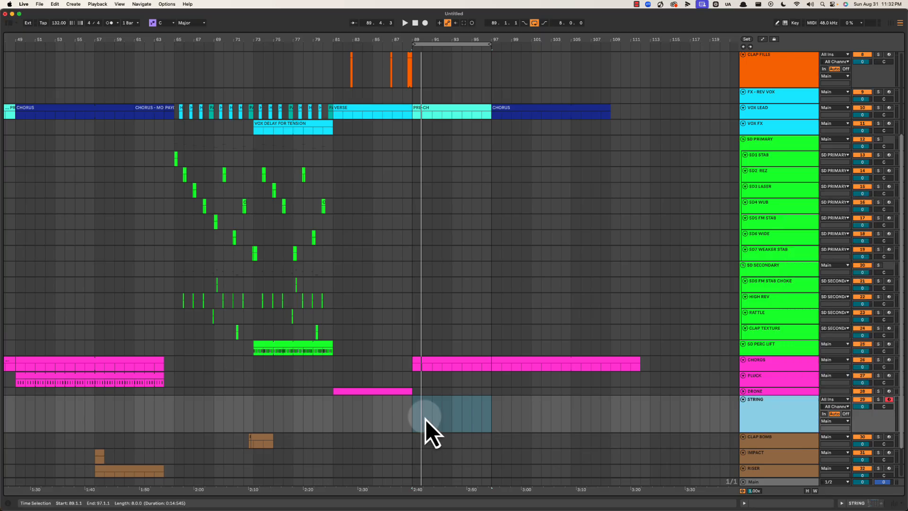
Create a looping MIDI clip from 89.1.1 to 97.1.1 on the STRING track and listen to the section's opening.
drag(425, 419, 495, 416)
key(super+shift+m)
key(super+alt+l)
key(space)
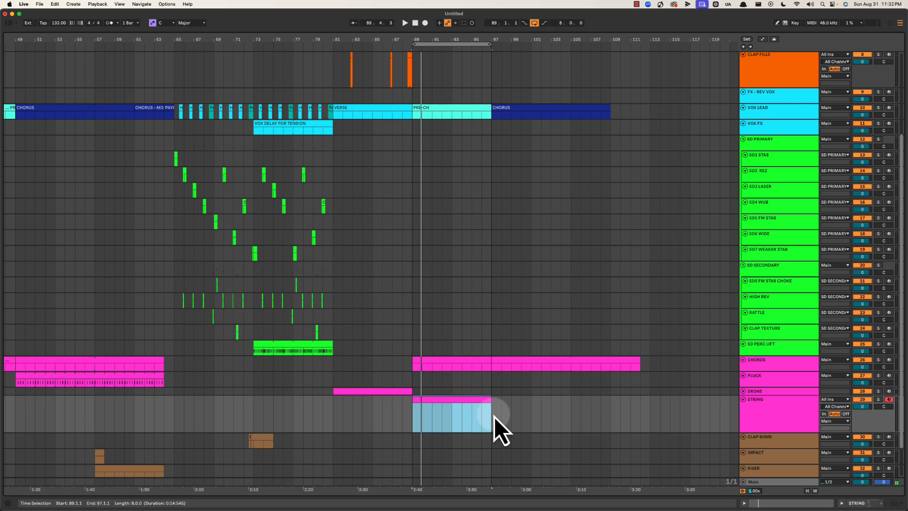
key(space)
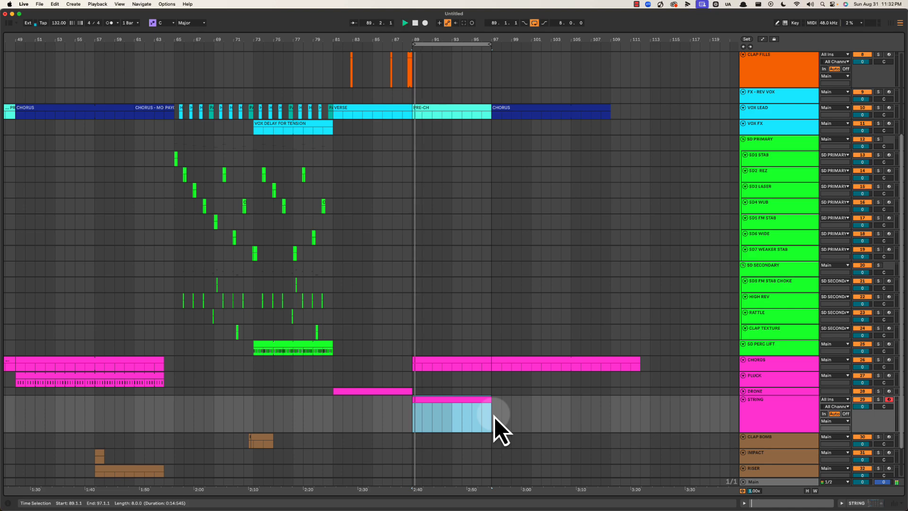
key(space)
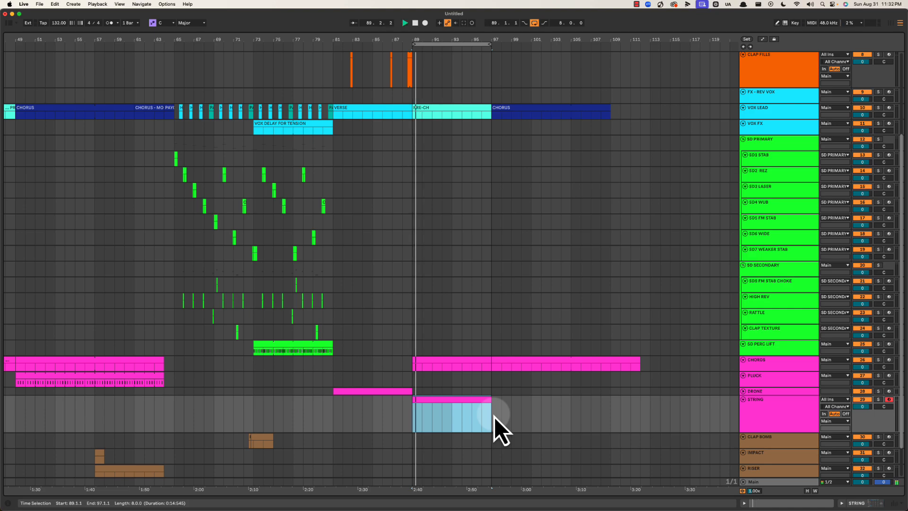
key(space)
key(space)
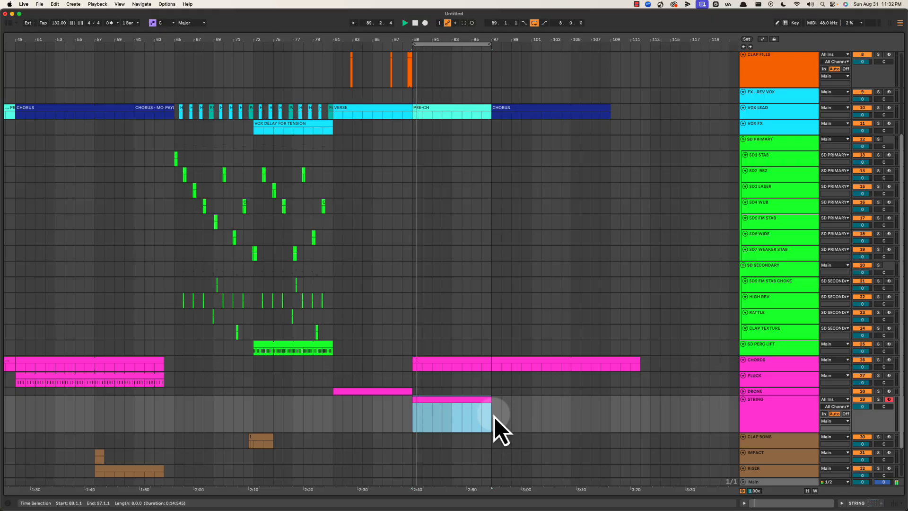
key(space)
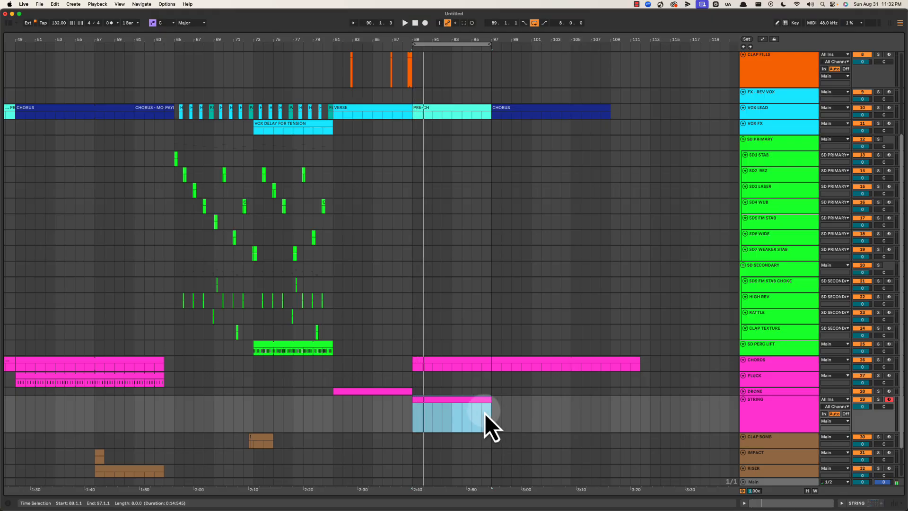
Draw an A#3 note at the start of the STRING clip and extend it across the clip with Legato.
double_click(489, 410)
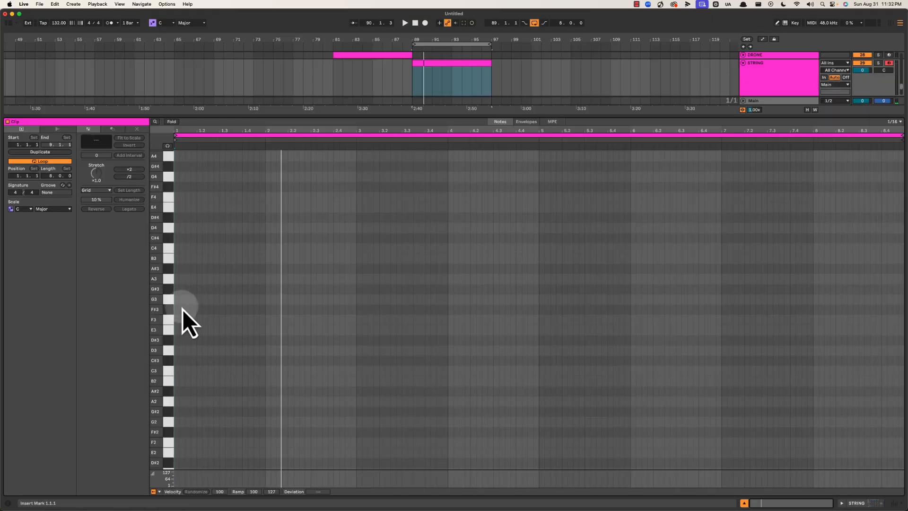
double_click(178, 268)
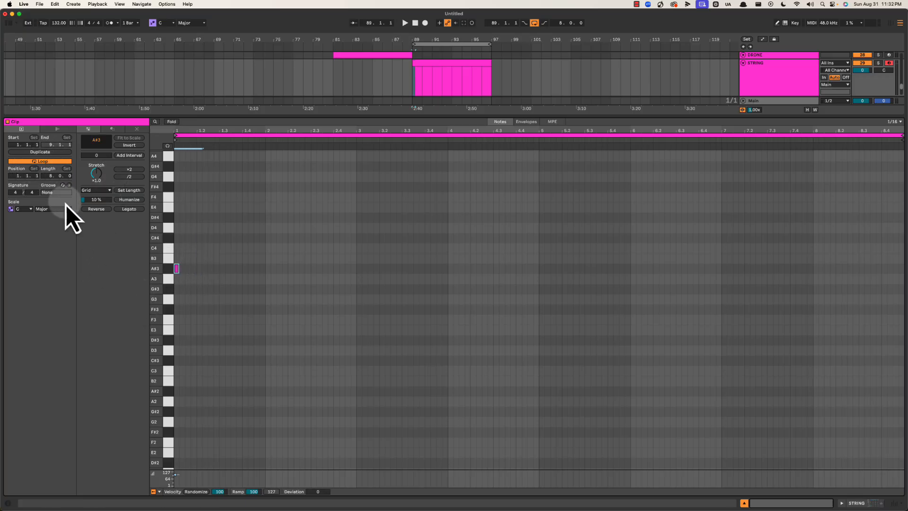
click(128, 209)
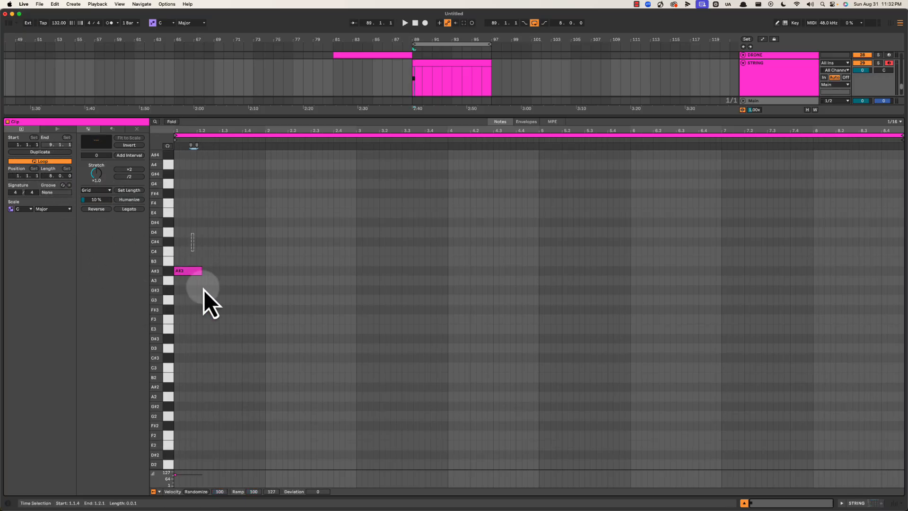
click(130, 210)
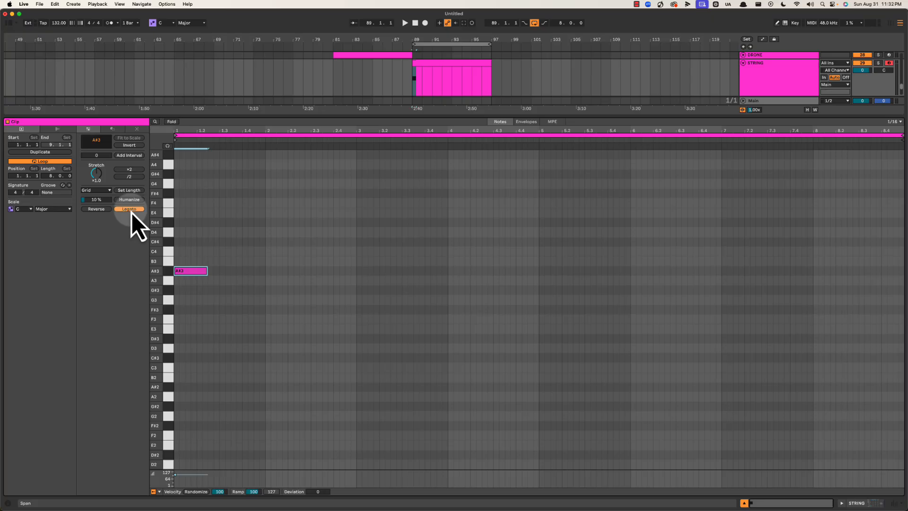
key(shift+Tab)
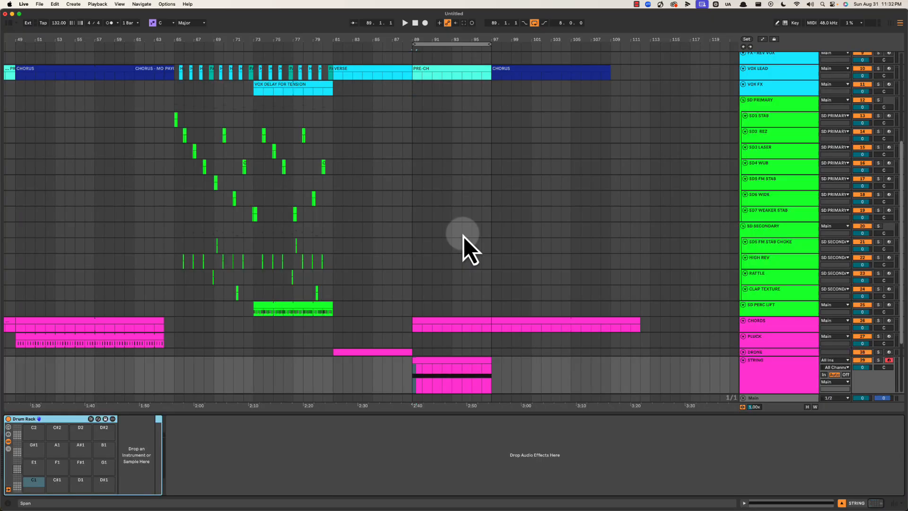
Play the looped pre-chorus and duplicate the HAT LIFT clip to cover bars 89 to 97.
key(space)
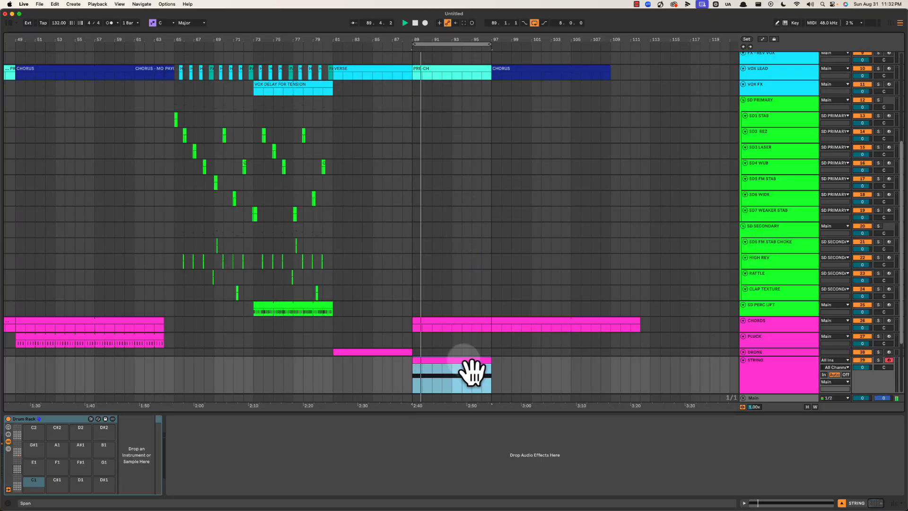
key(super+alt+l)
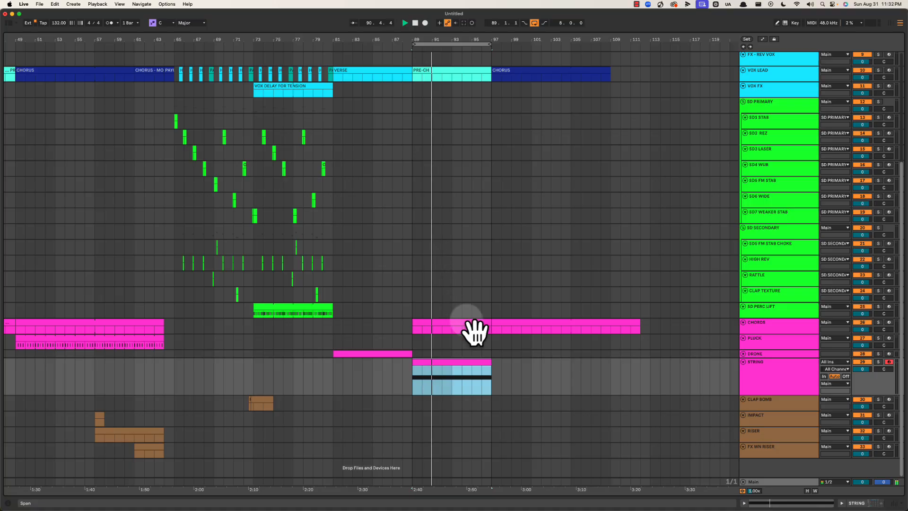
scroll(456, 308, left, 2)
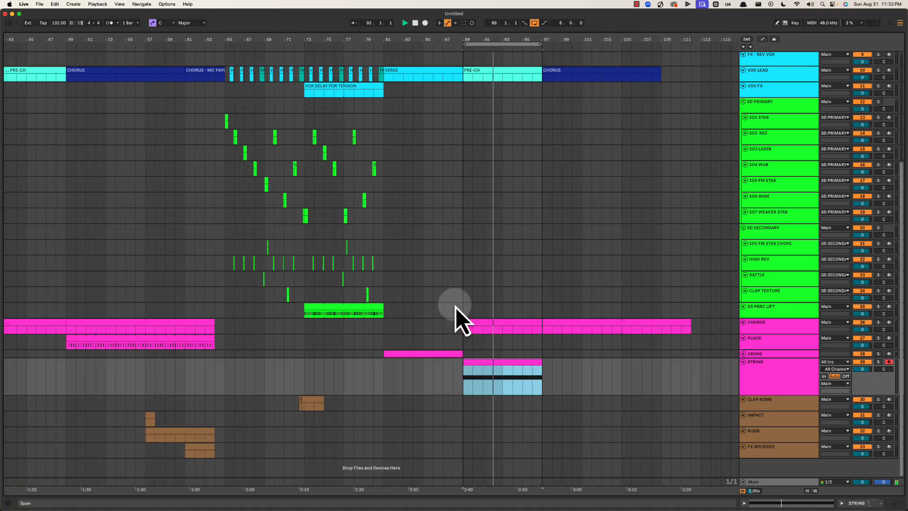
scroll(507, 310, right, 1)
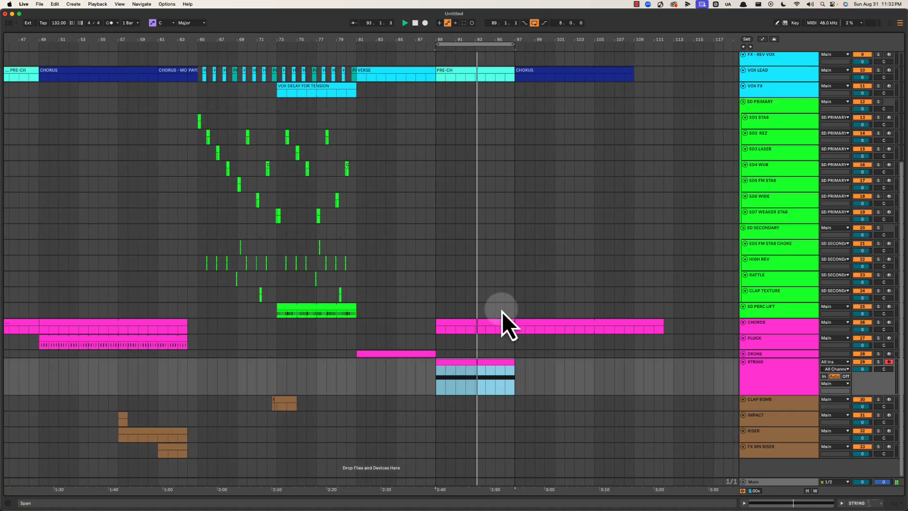
scroll(487, 305, up, 5)
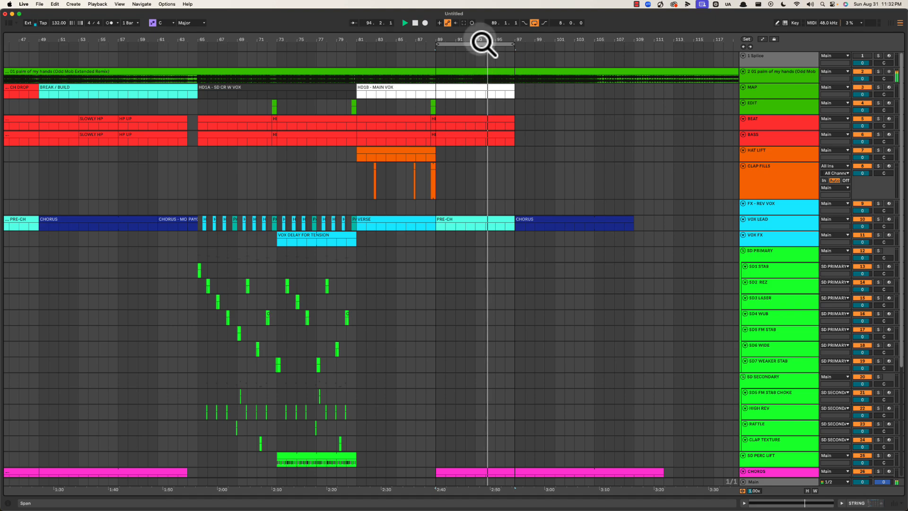
drag(482, 43, 415, 91)
click(341, 152)
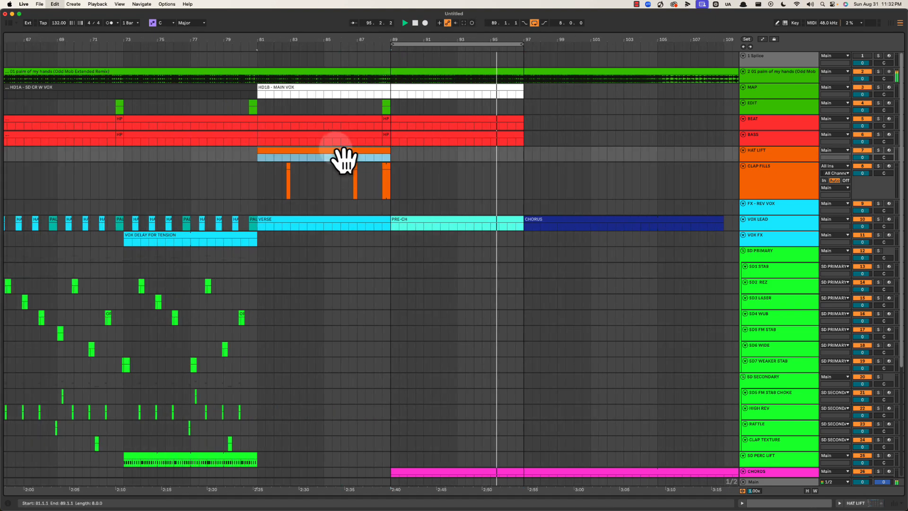
key(super+d)
Play the pre-chorus and the earlier CLAP FILLS section from several points to compare their claps, and review the lower tracks.
click(483, 177)
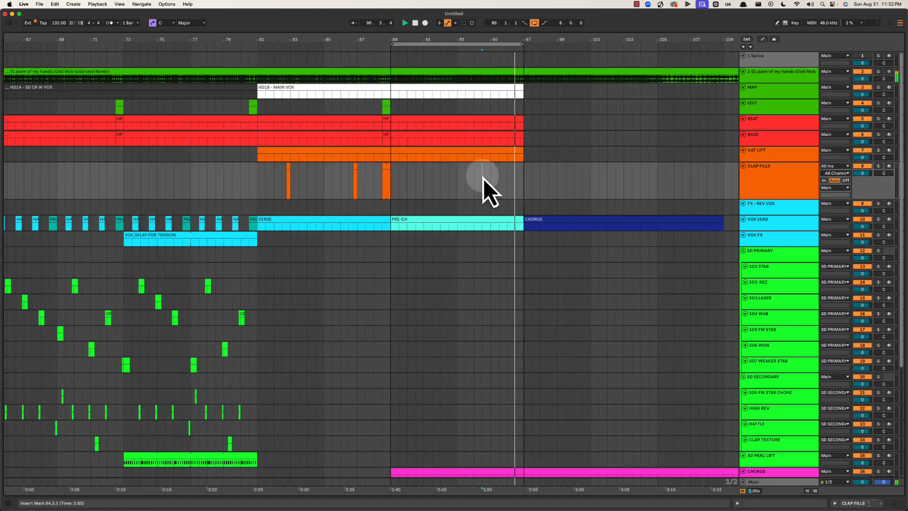
click(419, 178)
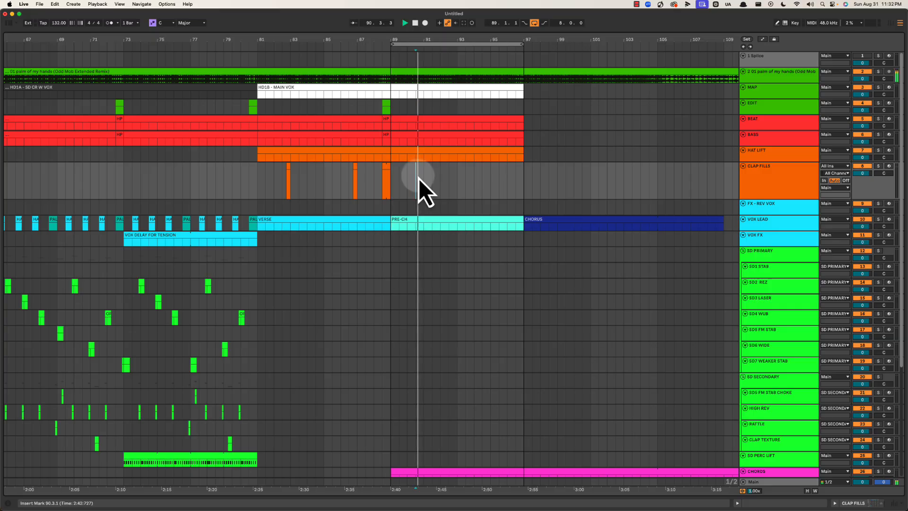
click(283, 176)
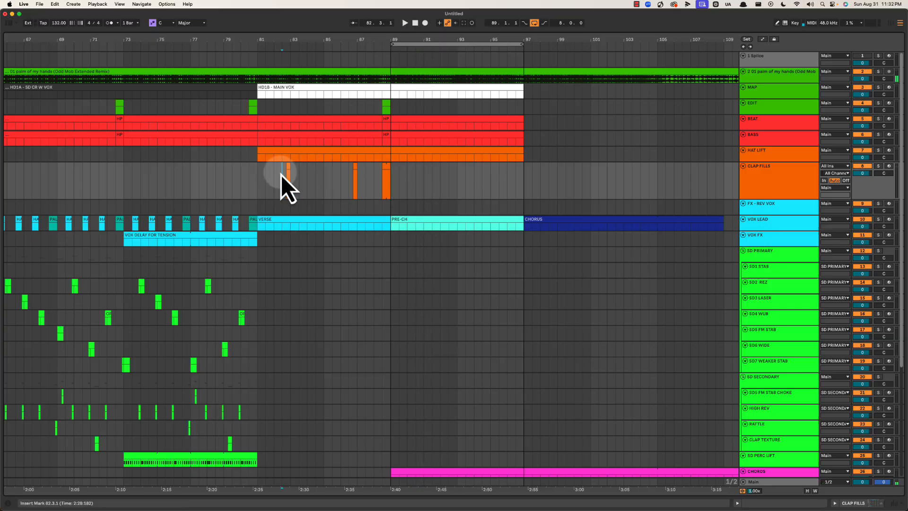
click(417, 178)
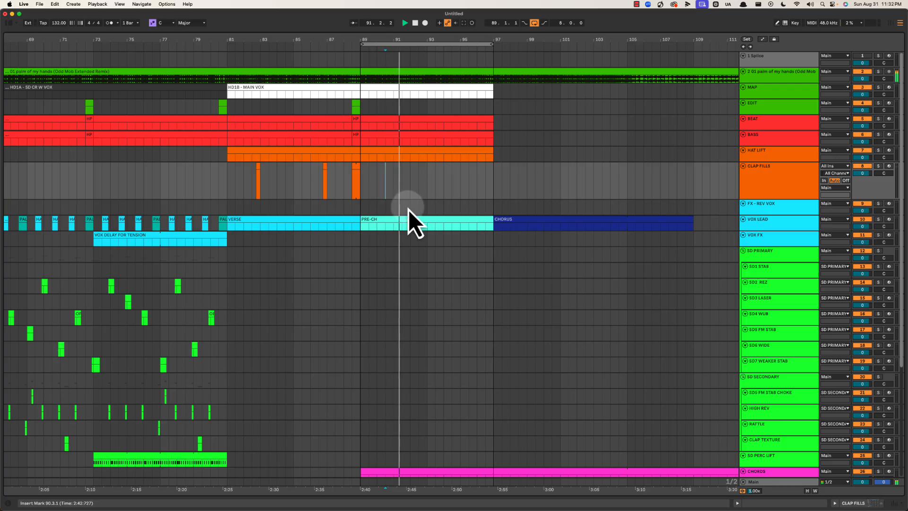
scroll(408, 209, down, 8)
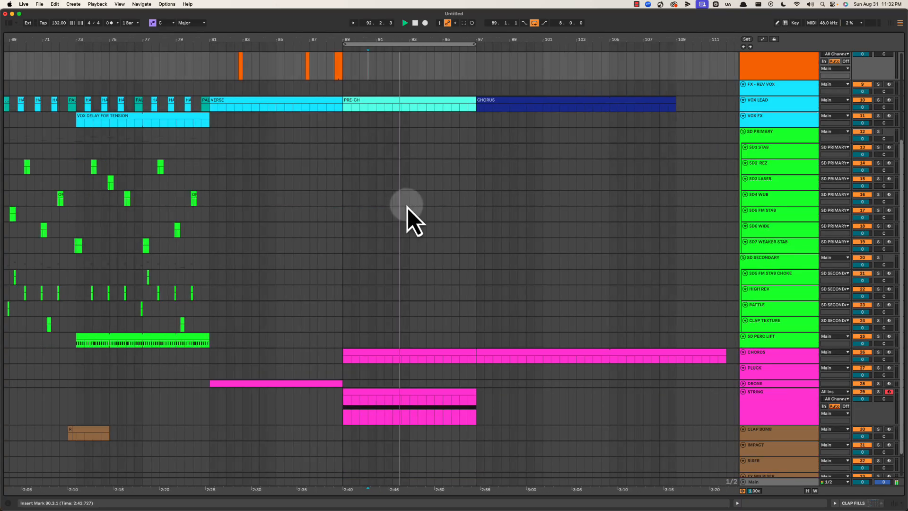
scroll(407, 208, up, 8)
Extend the loop to 16 bars from bar 89 and duplicate the EDIT clip to just before bar 97.
drag(416, 42, 559, 47)
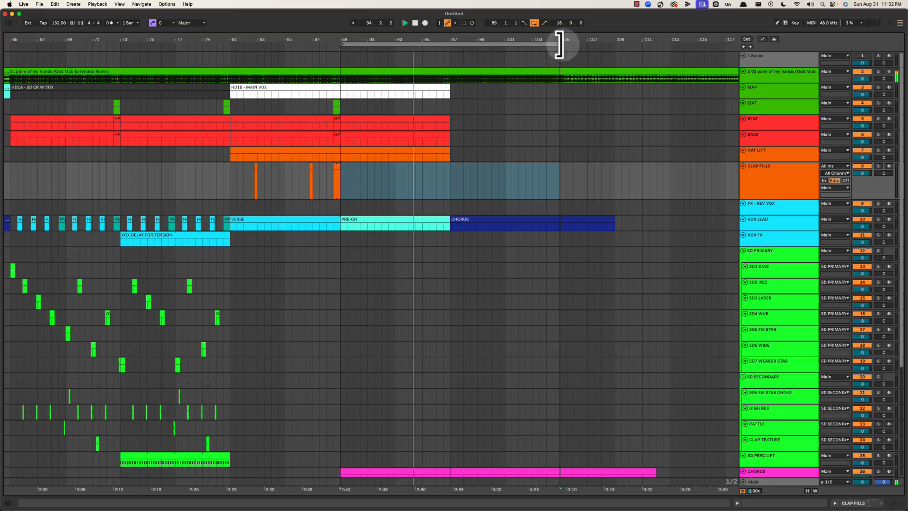
click(299, 110)
drag(283, 107, 396, 110)
key(super+d)
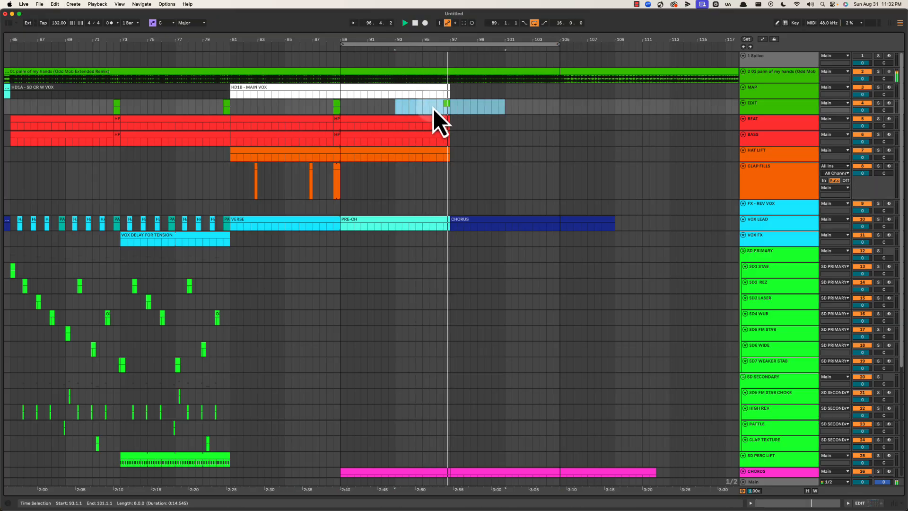
click(430, 108)
Listen to the transition into bar 81 and add a copy of the RATTLE clip just before bar 81.
scroll(363, 240, down, 4)
scroll(329, 257, left, 3)
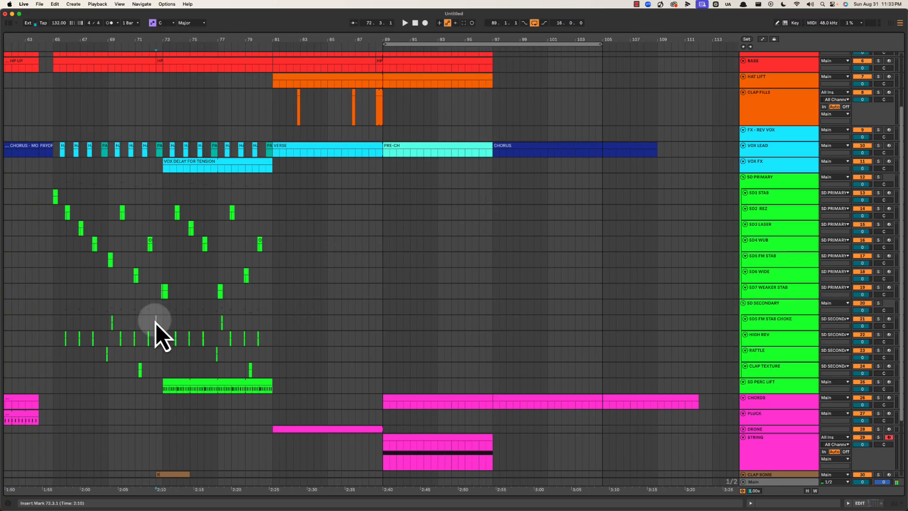
click(267, 325)
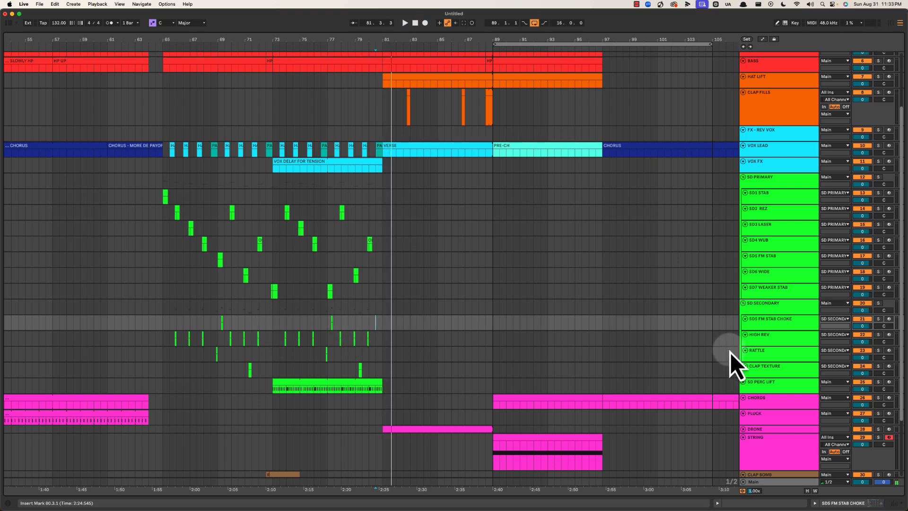
click(773, 354)
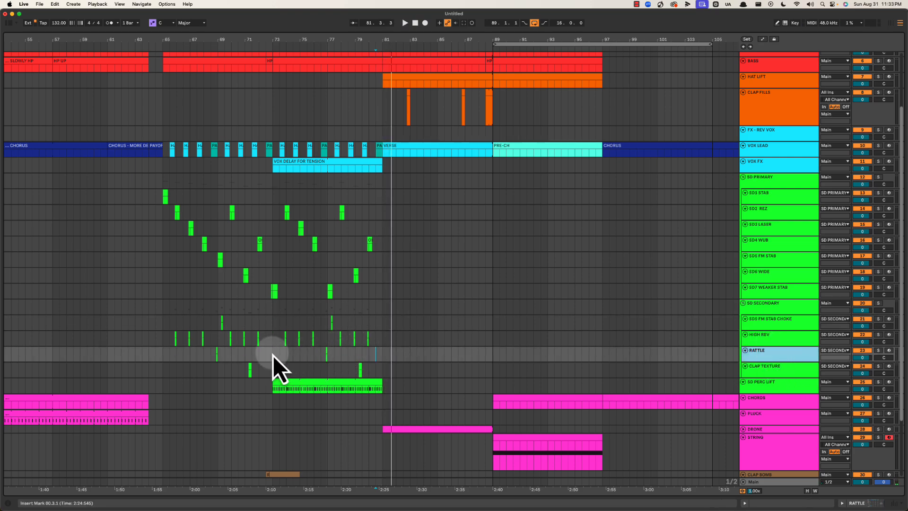
drag(271, 355, 367, 354)
click(319, 354)
key(space)
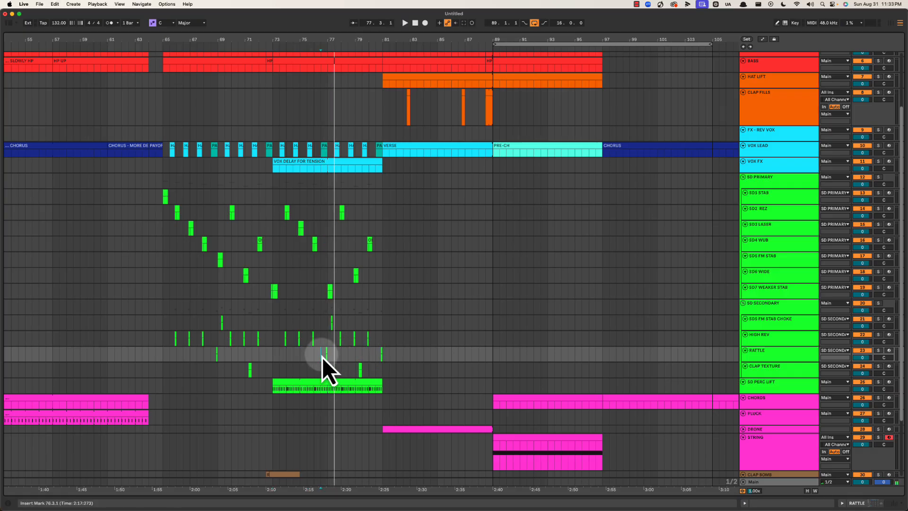
Copy the RATTLE clip in the 76.3.1 to 77.3.1 range to 96.3.1 and play the transition into the chorus.
drag(322, 356, 338, 356)
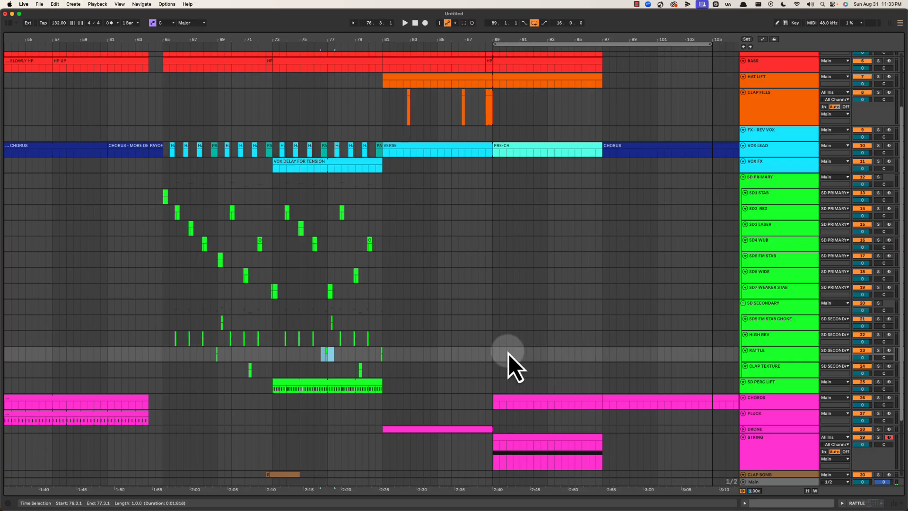
click(588, 358)
key(space)
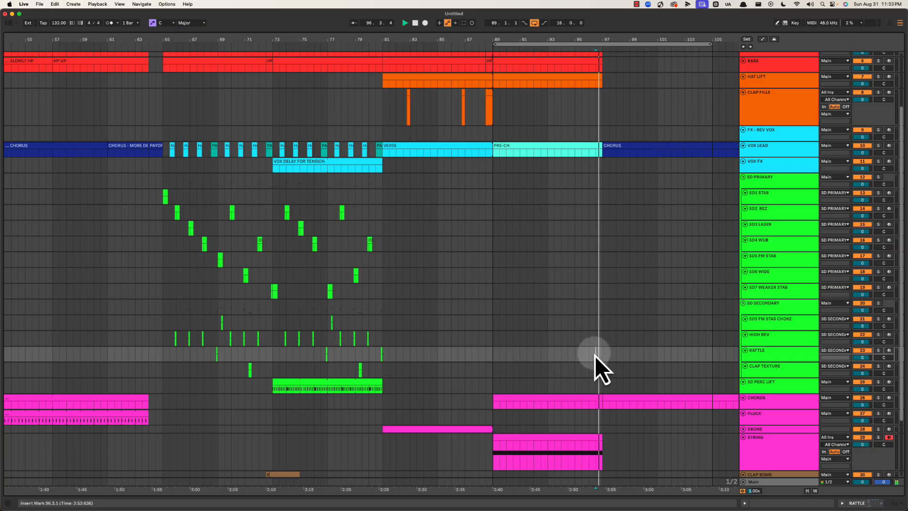
key(space)
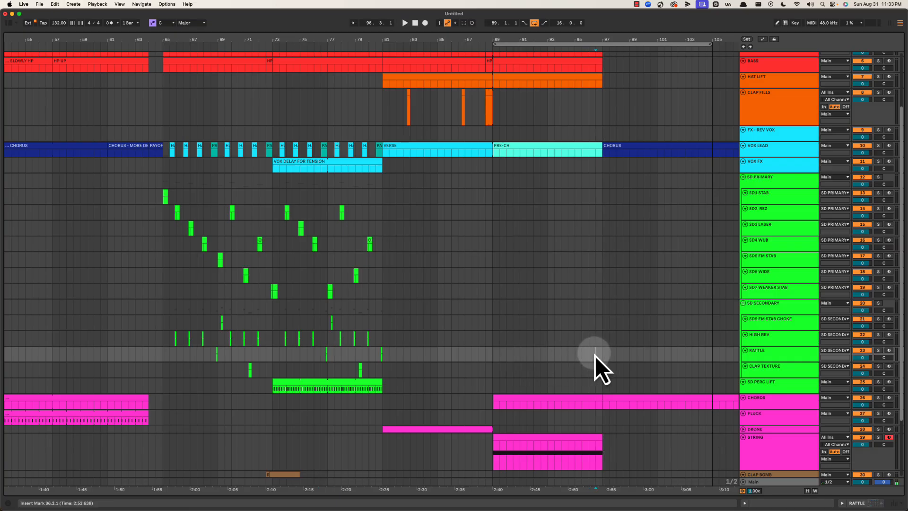
key(shift+Right)
click(593, 356)
key(space)
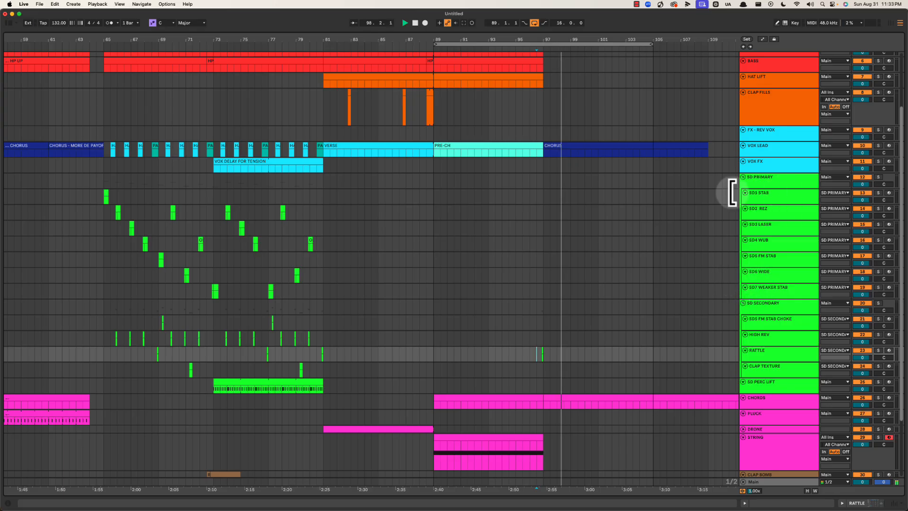
Enlarge the reference track's height and select its waveform from 97.1.1 to 121.1.1 to examine the build.
scroll(608, 192, up, 3)
key(space)
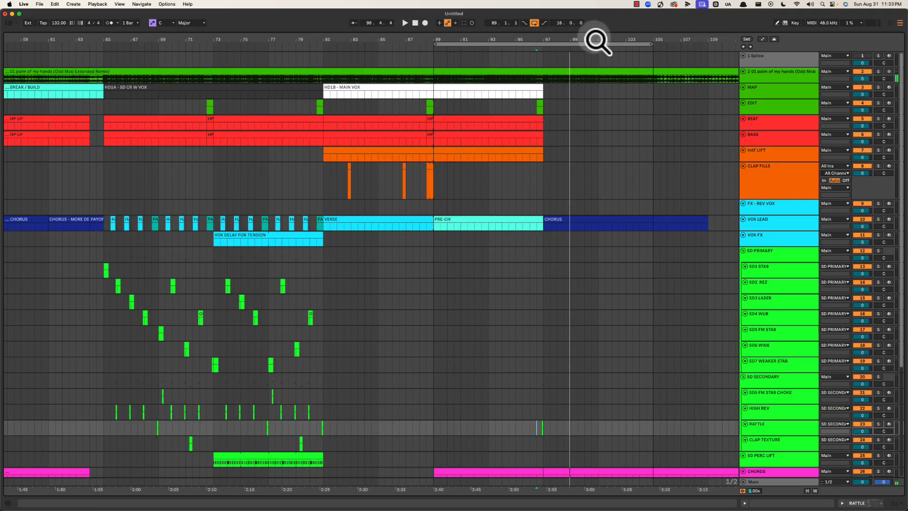
drag(596, 41, 598, 38)
drag(770, 83, 765, 254)
click(435, 168)
drag(439, 41, 439, 37)
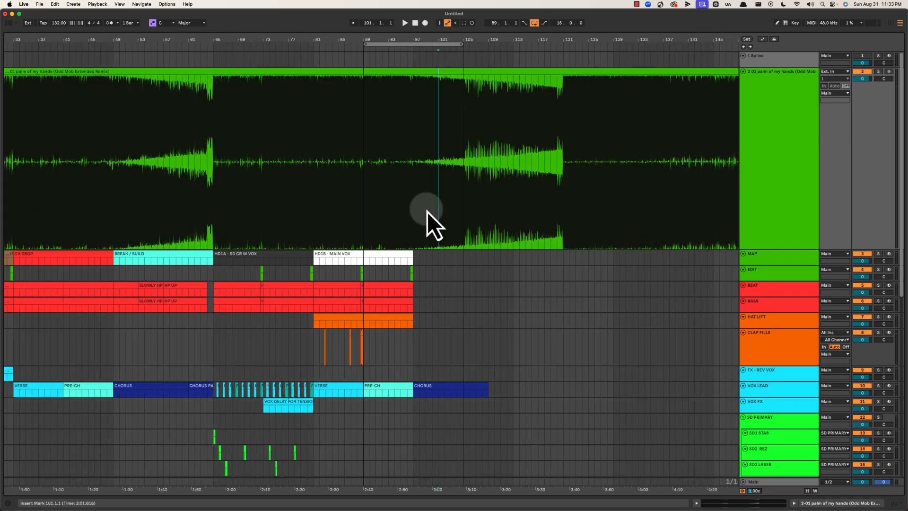
drag(455, 209, 563, 206)
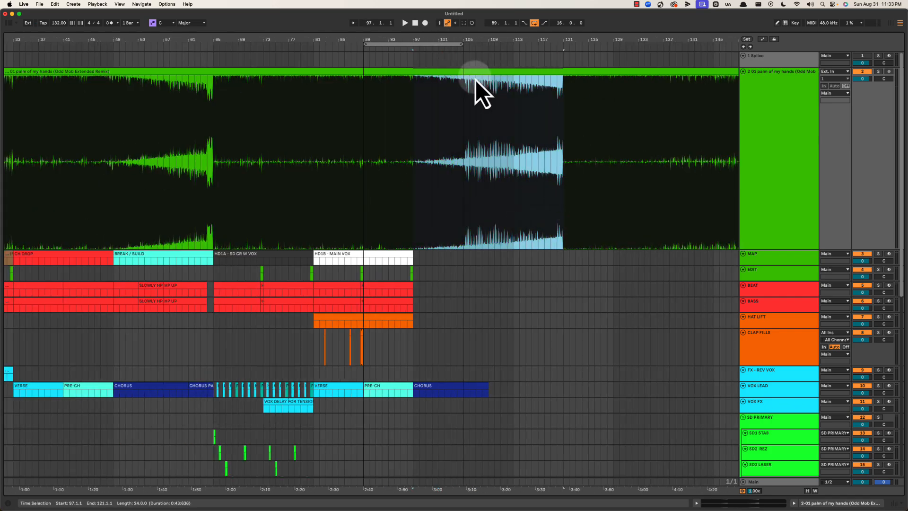
Loop bar 120 of the reference and play it while reading the Main track's Swiss Army Meter.
drag(581, 36, 573, 40)
drag(549, 81, 557, 81)
key(super+l)
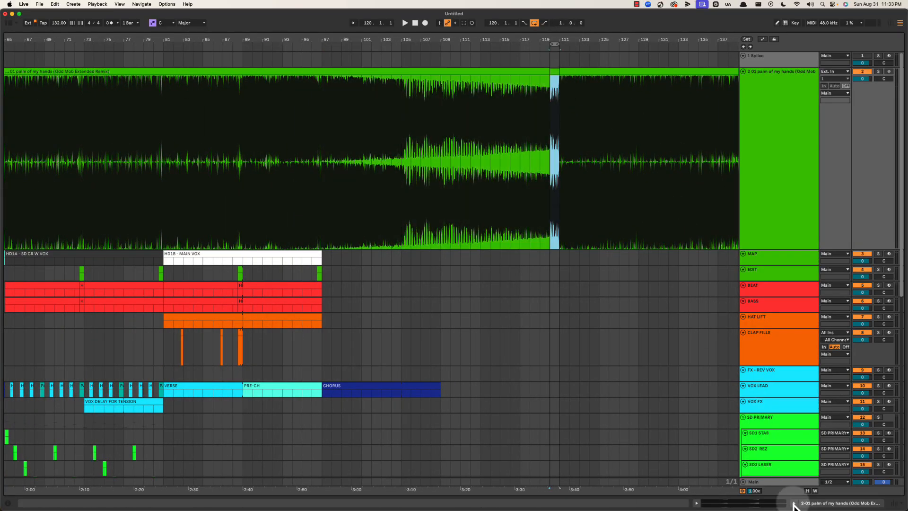
click(773, 481)
double_click(774, 482)
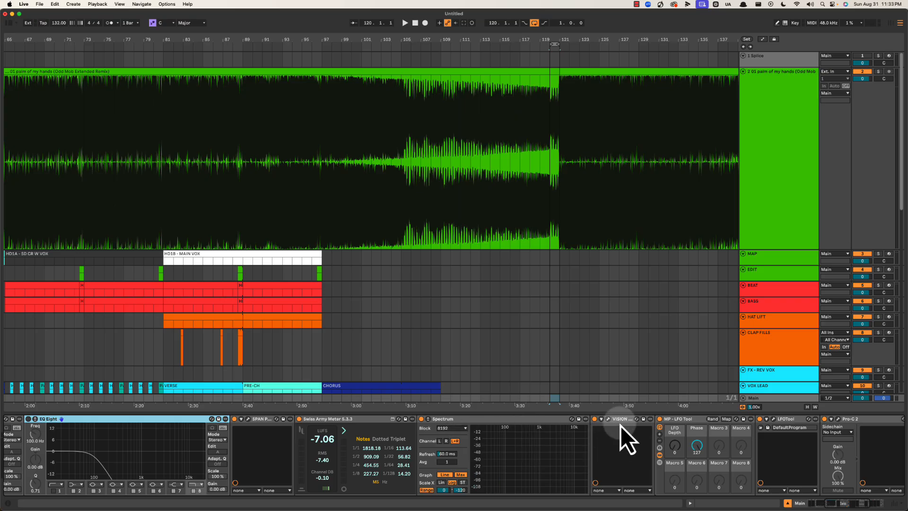
scroll(605, 461, left, 5)
key(space)
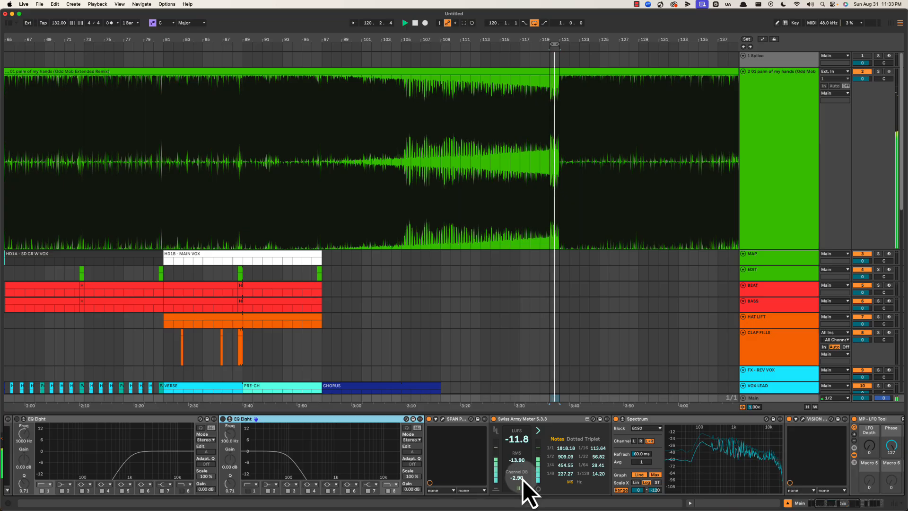
key(space)
Extend the loop to cover bars 119 to 121 and compare the metered loudness before and after the drop at 121.1.1.
mouse_move(550, 45)
mouse_down()
mouse_move(541, 44)
mouse_move(556, 41)
mouse_move(556, 52)
mouse_up()
key(space)
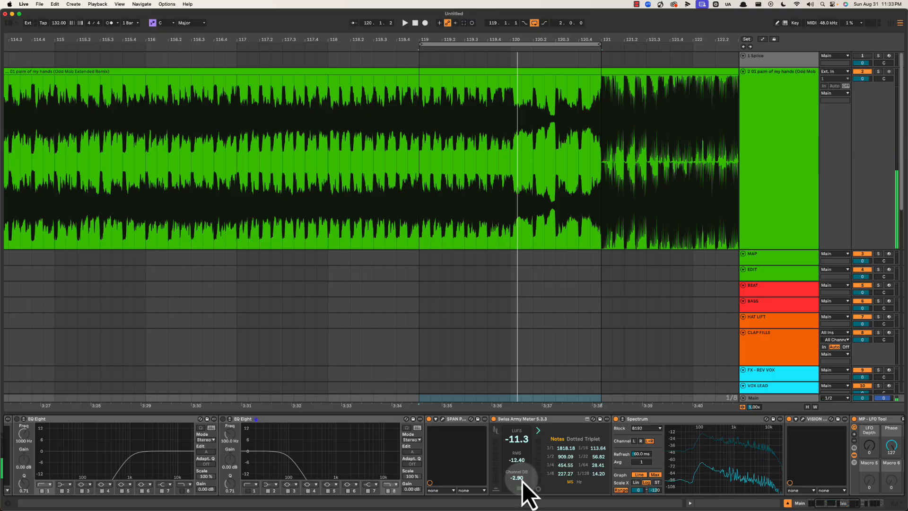
key(space)
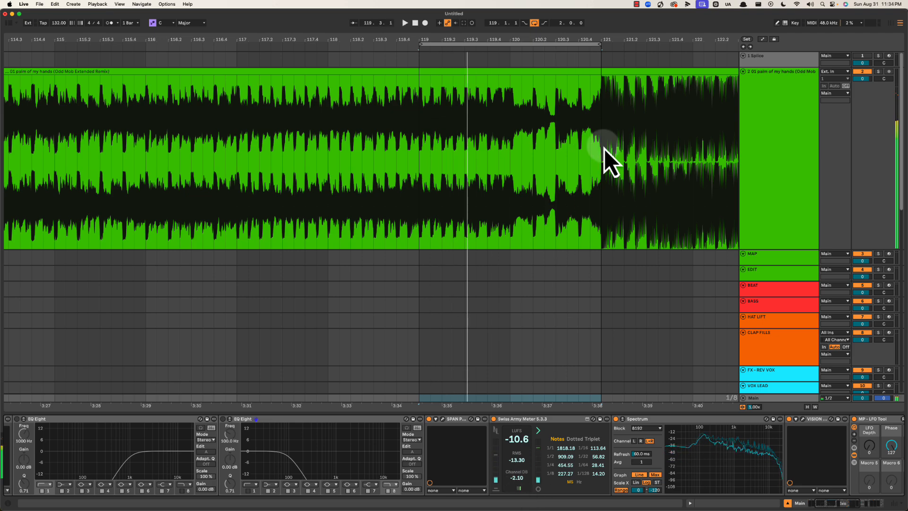
click(603, 95)
key(space)
Hide the device view and play the end of the HD1B verse from 88.3.1.
drag(572, 37, 569, 67)
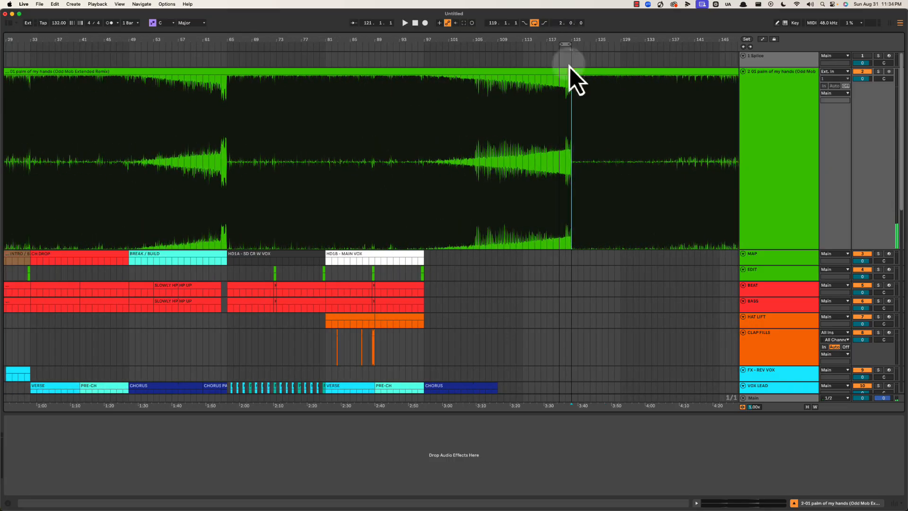
key(super+alt+l)
click(375, 363)
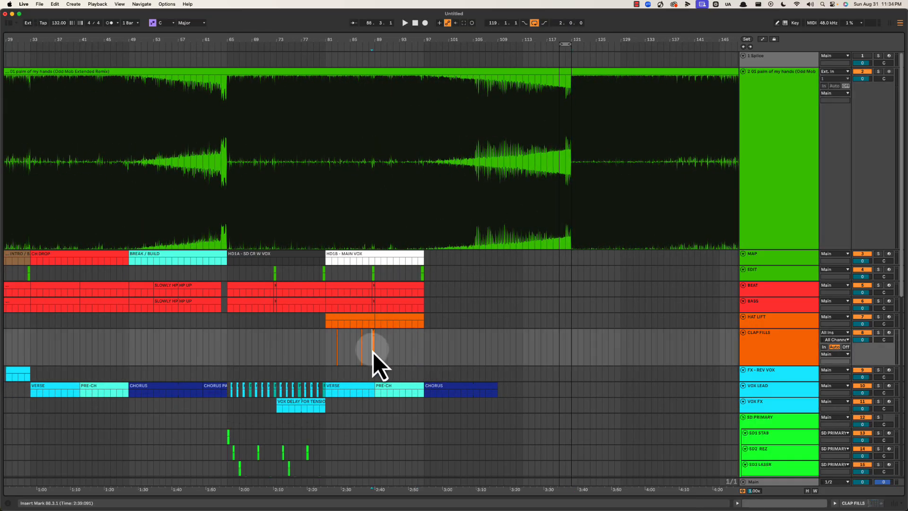
key(space)
drag(392, 43, 389, 39)
key(space)
Play the pre-chorus in Session view to check the reference and Main levels, and return to the arrangement.
click(758, 132)
key(Tab)
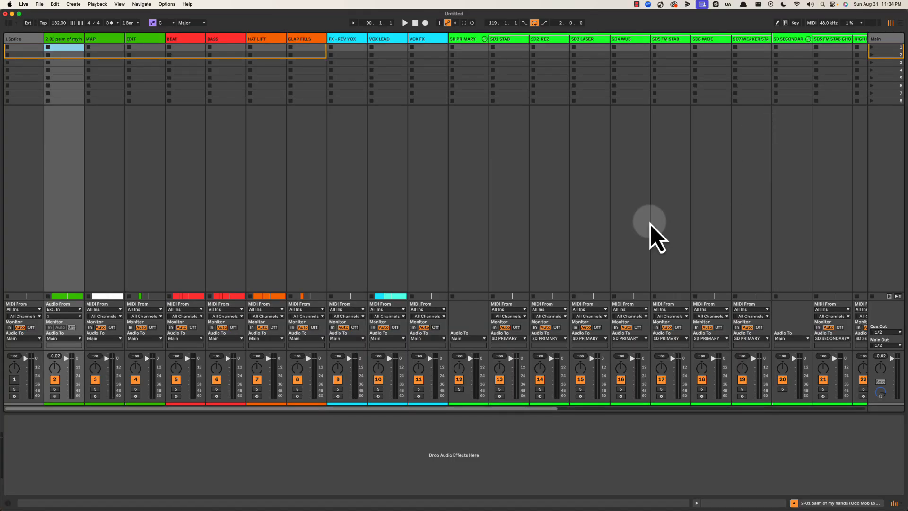
key(space)
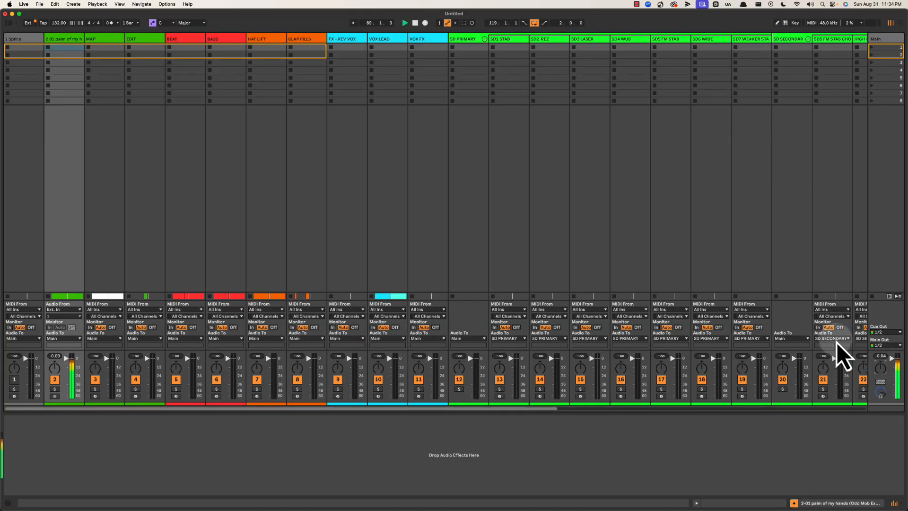
key(shift+Tab)
key(shift+Tab)
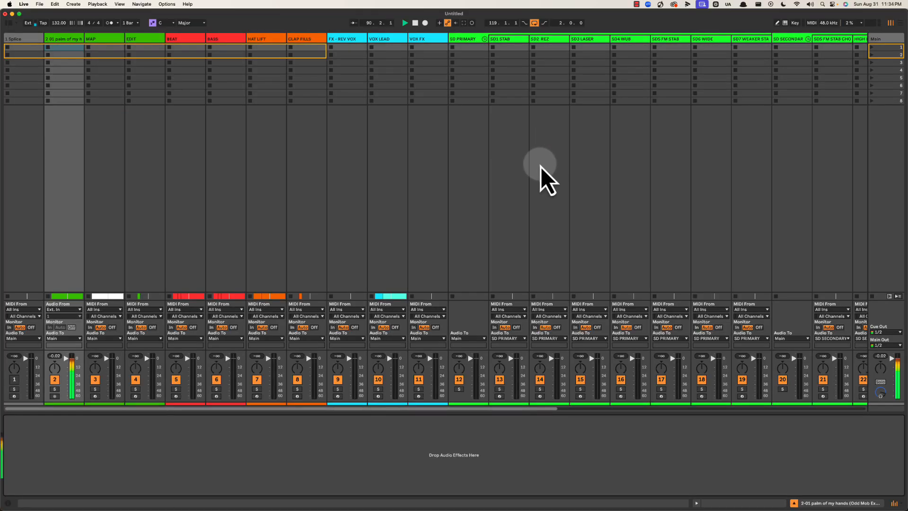
key(Tab)
Play the reference from 119.1.1 and read the Main track's reset peak level in the Session view mixer.
click(658, 124)
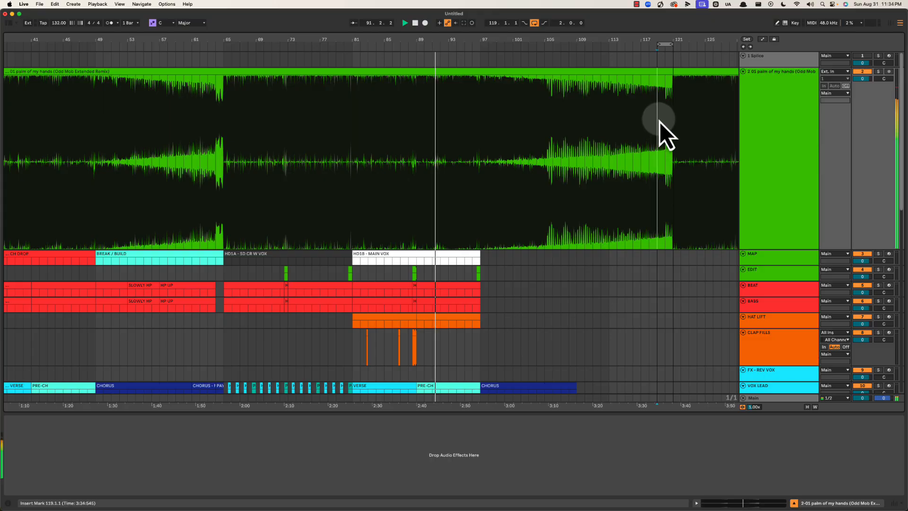
click(788, 398)
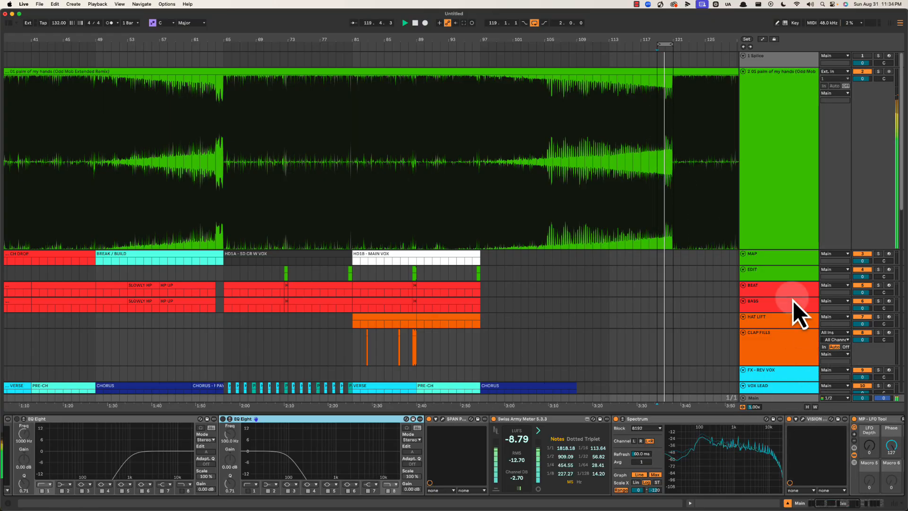
key(Tab)
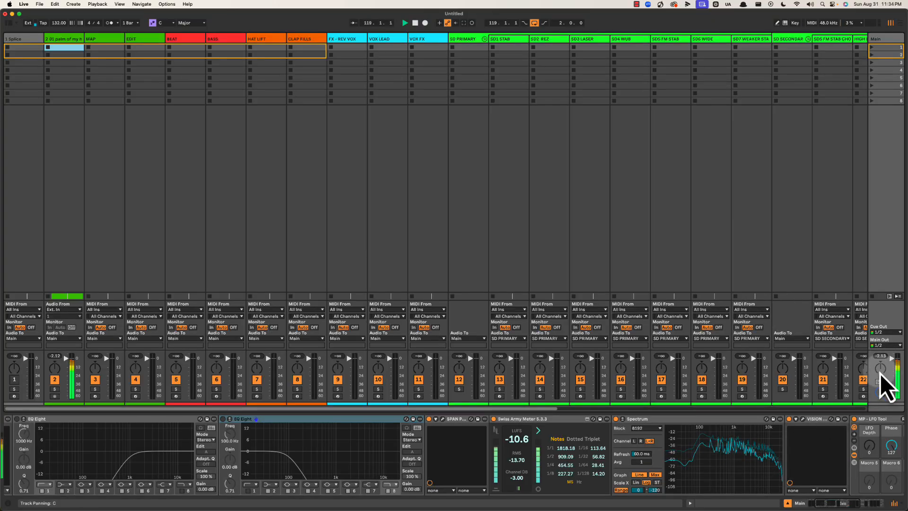
click(881, 357)
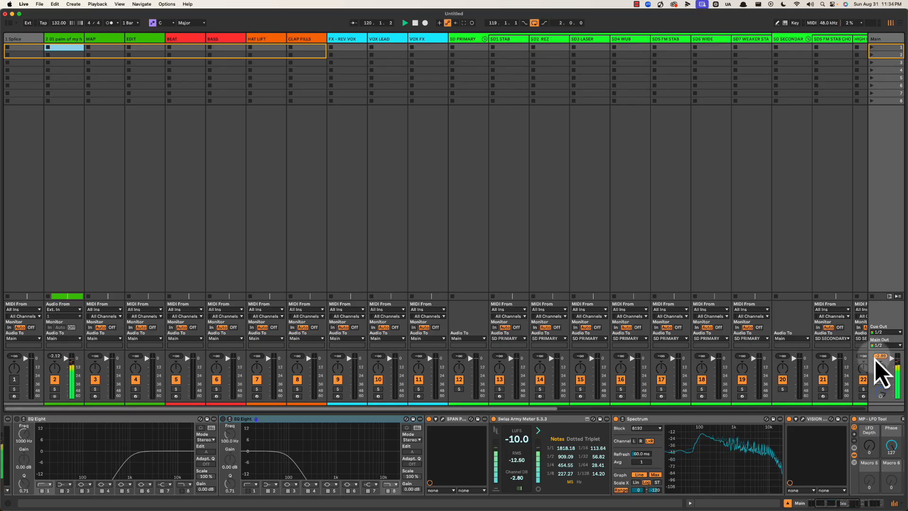
click(881, 358)
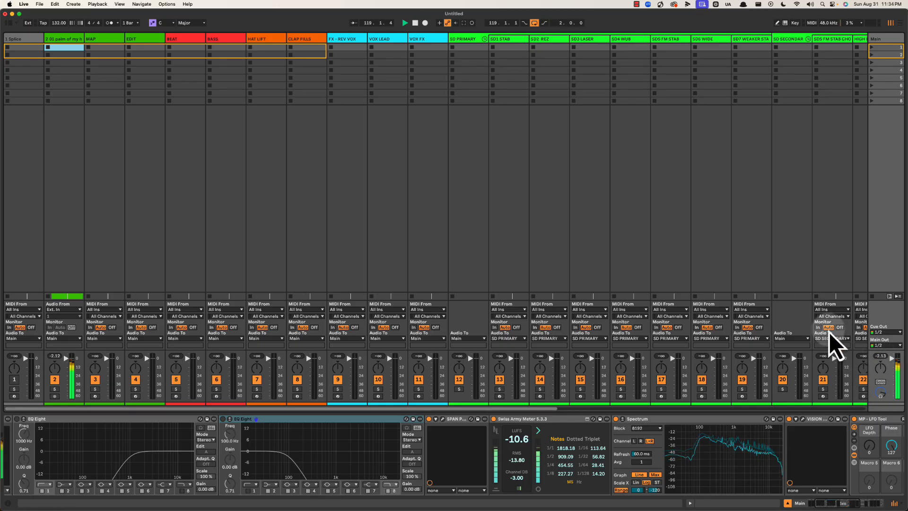
key(space)
Return to the arrangement, play the pre-chorus ending from 95.1.1 and hide the device view.
key(Tab)
click(467, 206)
key(space)
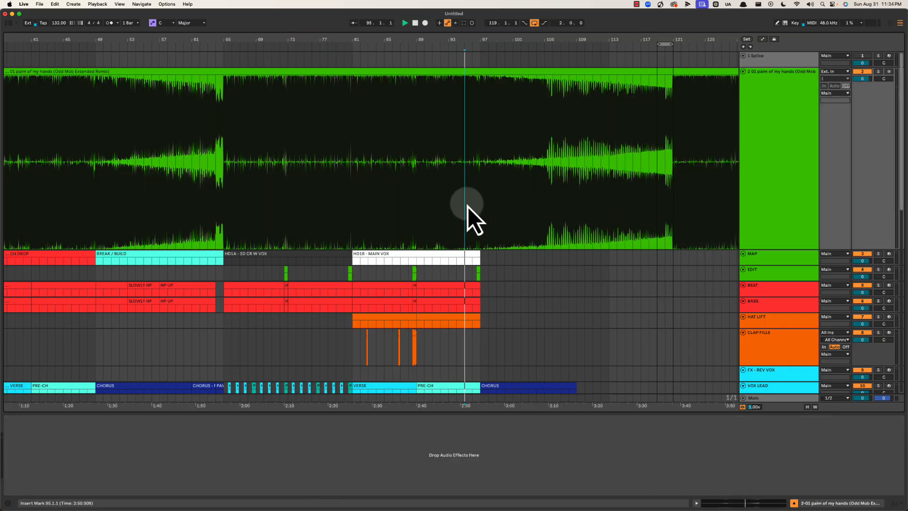
scroll(471, 204, down, 5)
key(alt+super+l)
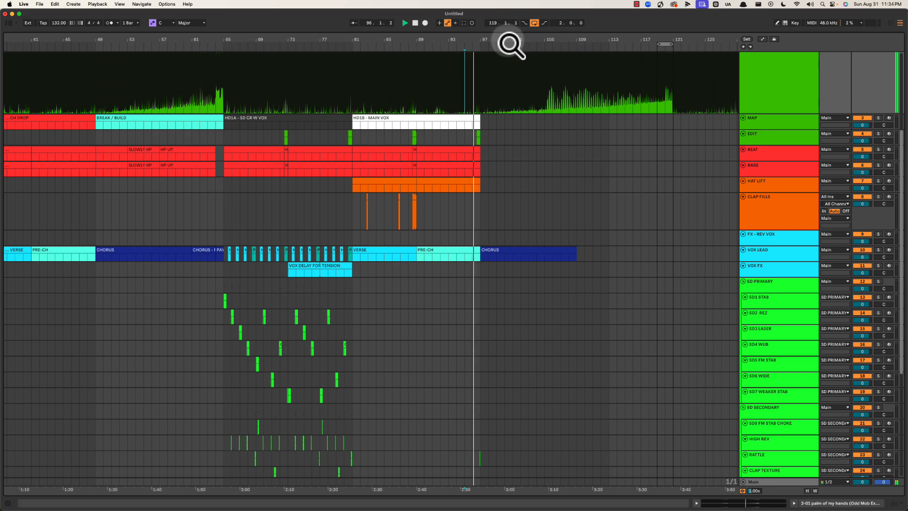
Turn off the arrangement loop and insert a new MIDI track below the STRING track.
drag(508, 38, 496, 37)
click(535, 23)
scroll(510, 184, down, 5)
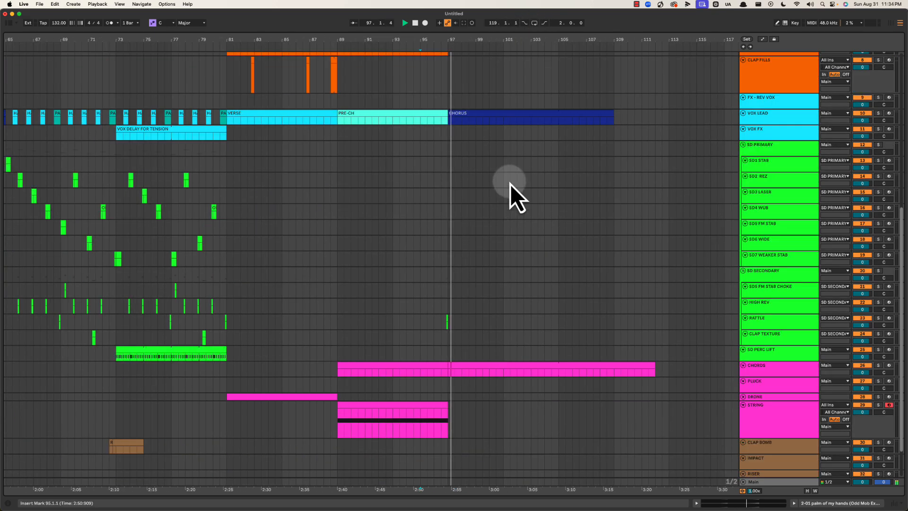
scroll(516, 186, right, 1)
key(space)
click(762, 415)
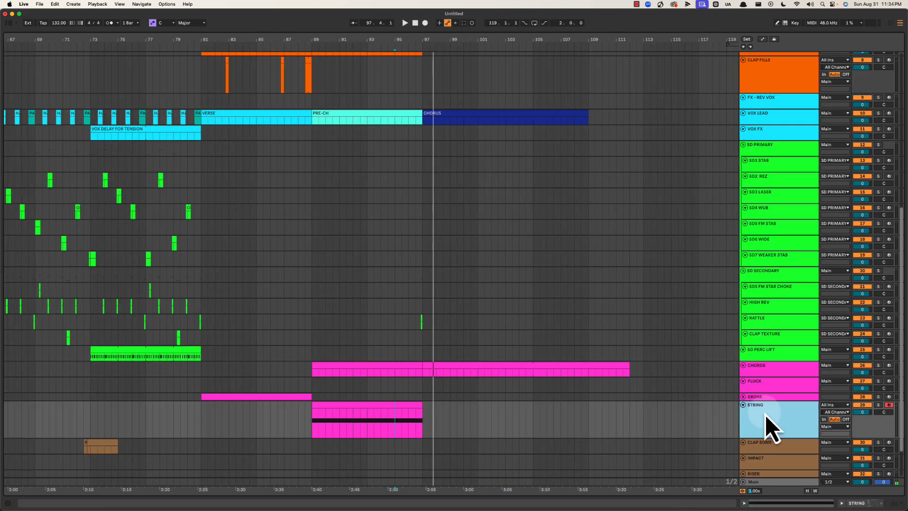
key(shift+super+t)
scroll(778, 453, down, 3)
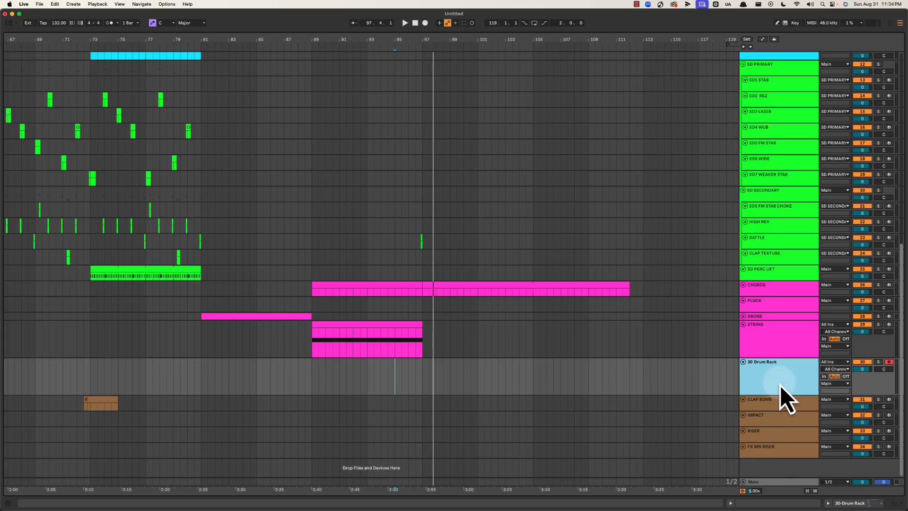
Rename the new track SYNTH 1 and colour it the same pink as the STRING track.
key(super+r)
text(SYNTH)
key(Return)
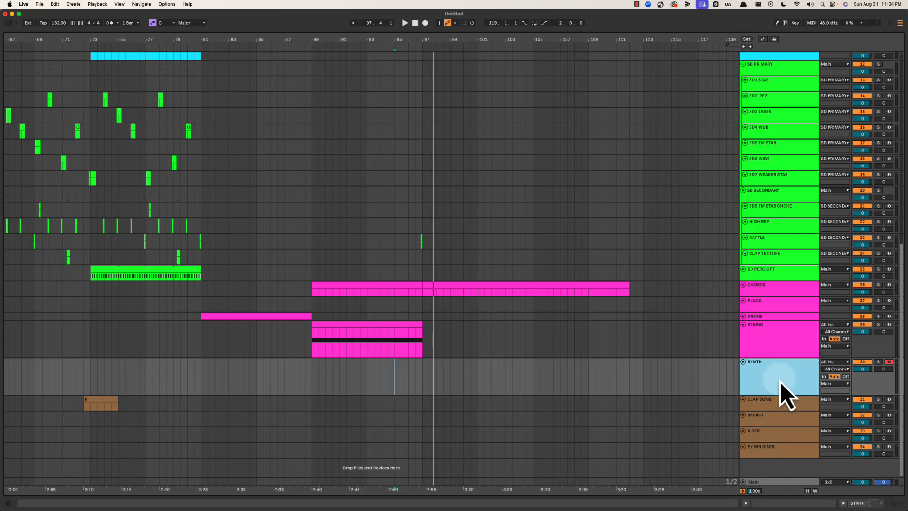
key(super+r)
key(Right)
text(1)
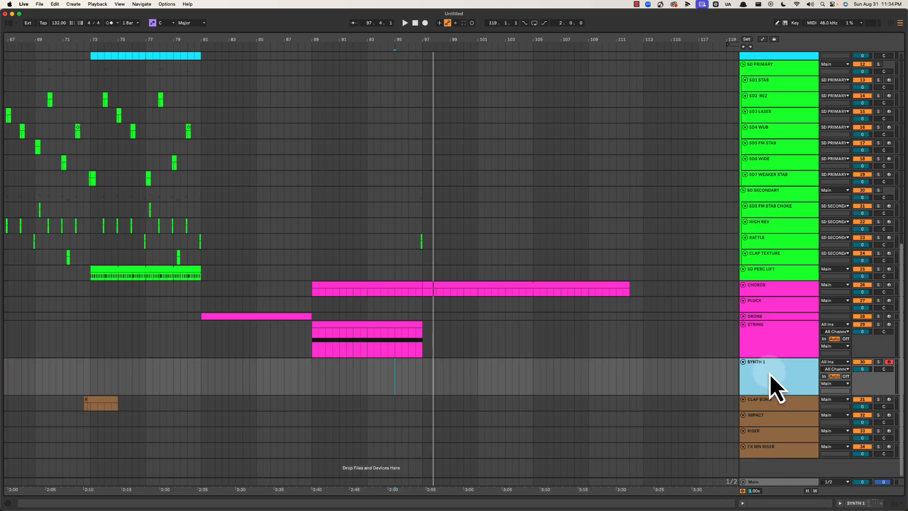
right_click(770, 374)
click(862, 314)
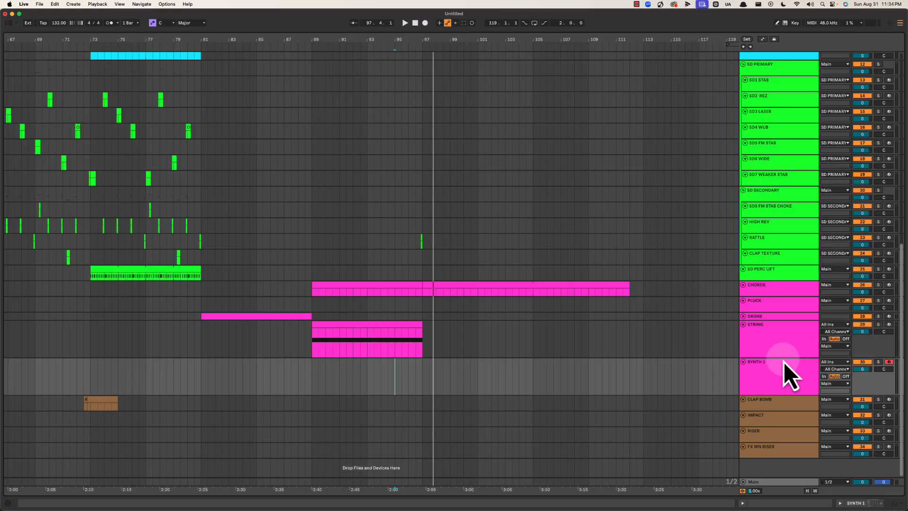
Play the start of the chorus build from 97.1.1 to hear the reference's synth part.
click(421, 371)
key(space)
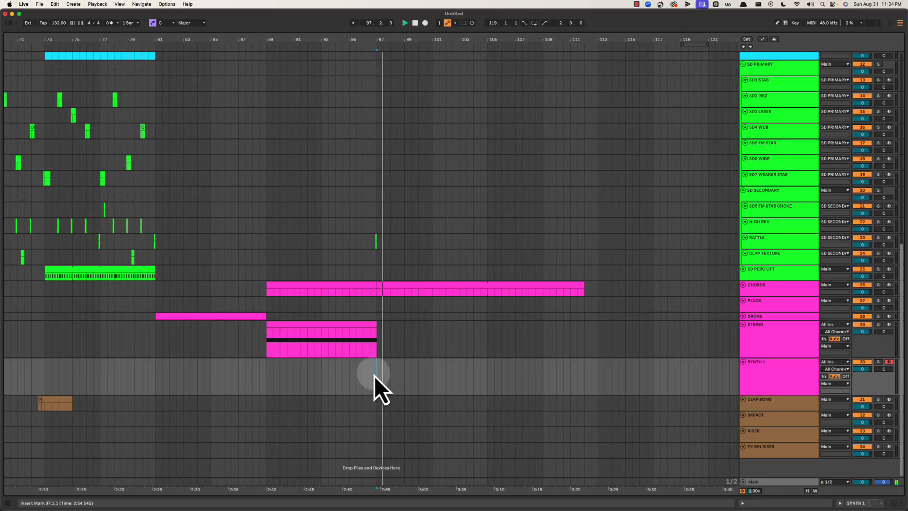
key(space)
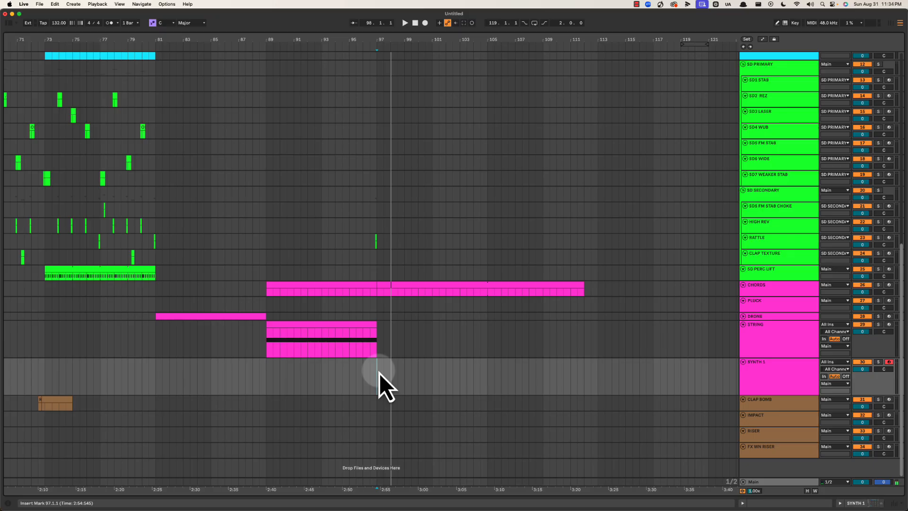
key(space)
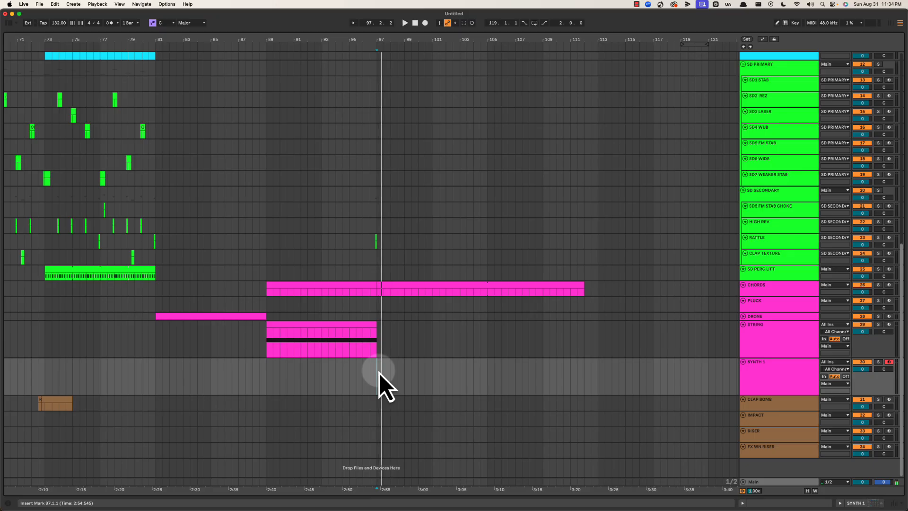
key(space)
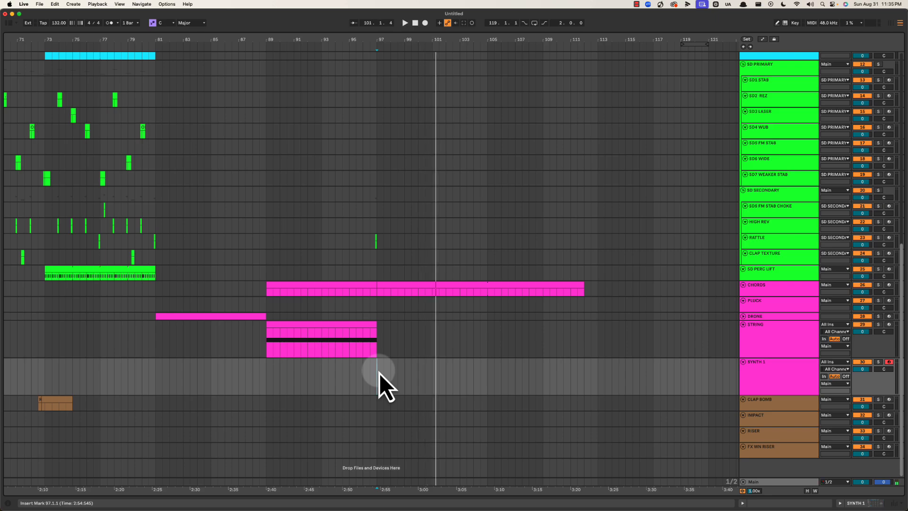
Create an eight-bar MIDI clip on SYNTH 1 from 97.1.1 to 105.1.1 and open its note editor.
drag(379, 373, 494, 373)
key(super+shift+m)
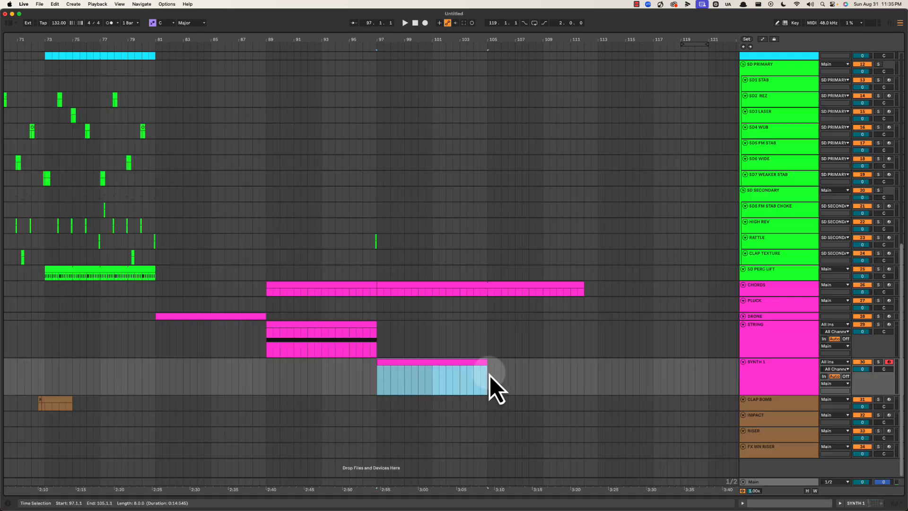
key(space)
double_click(455, 373)
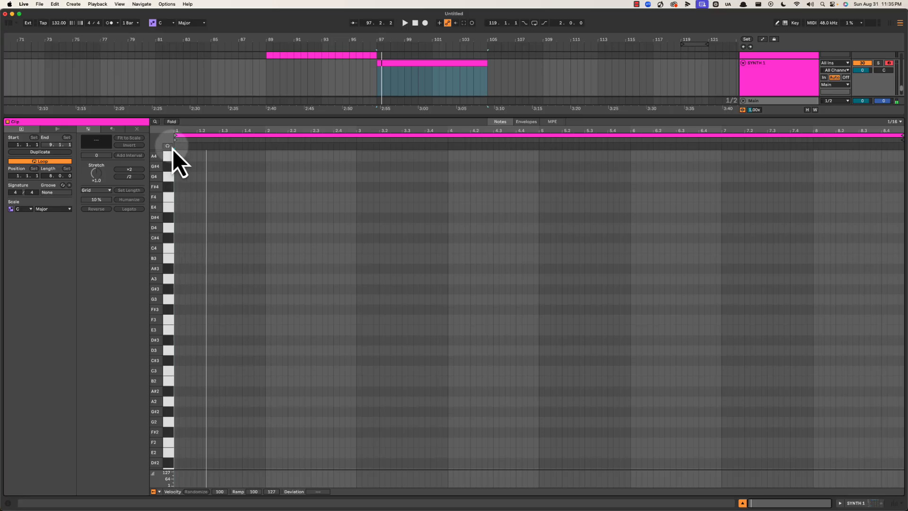
Add sixteenth-length A#2 notes at 1.1.2, 1.3.4, 2.1.2 and 2.3.4 while listening to the reference.
right_click(246, 302)
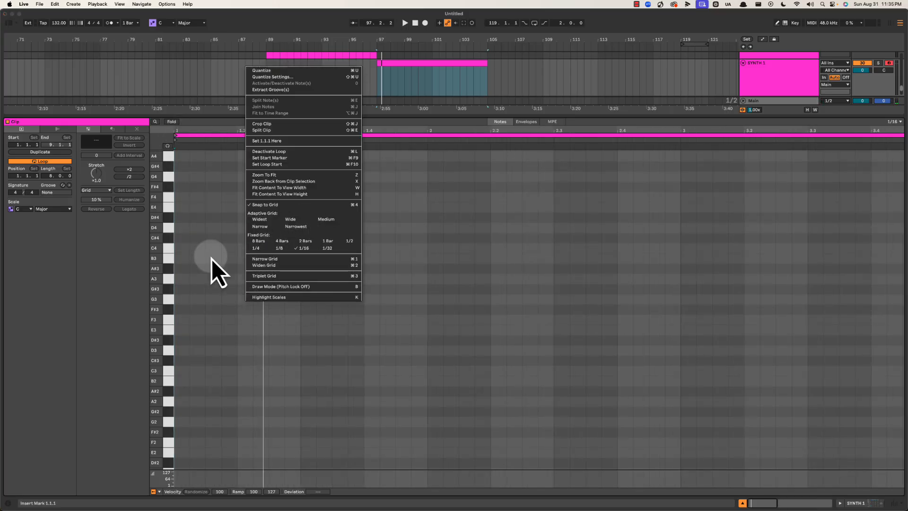
click(205, 289)
key(space)
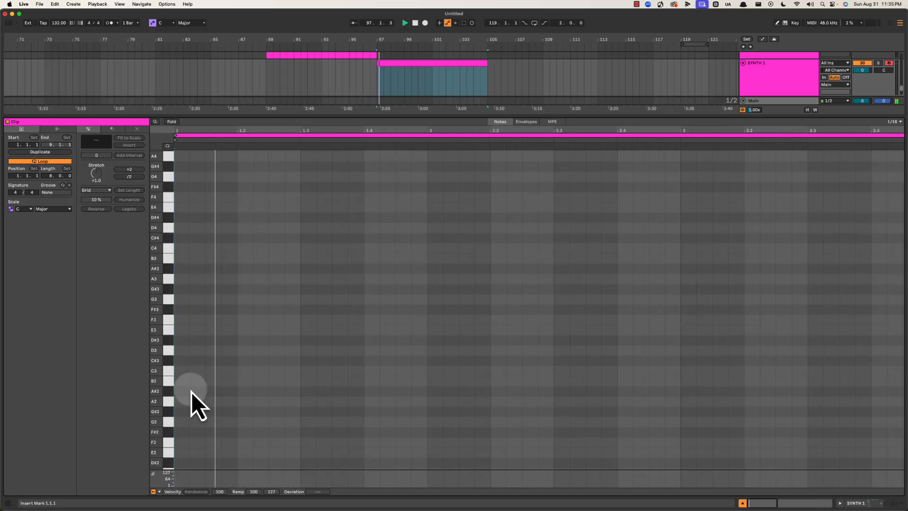
key(space)
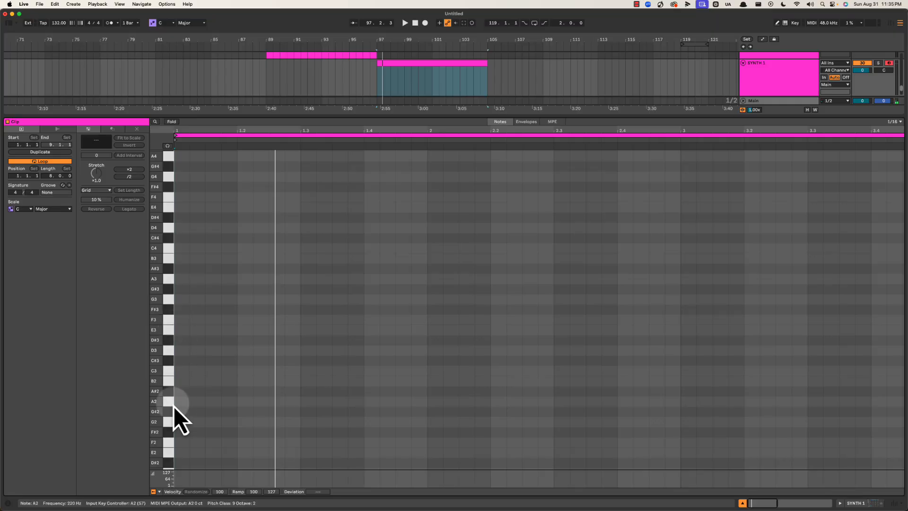
click(194, 394)
key(space)
double_click(196, 394)
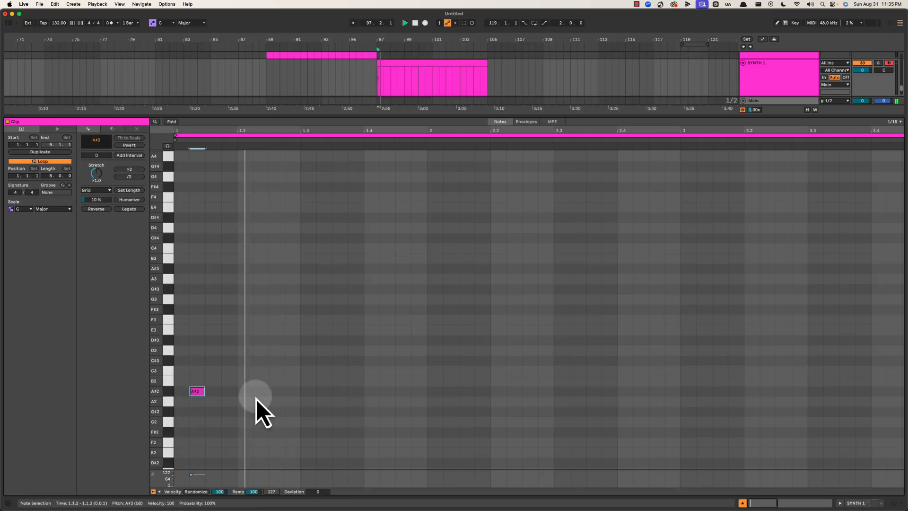
double_click(356, 392)
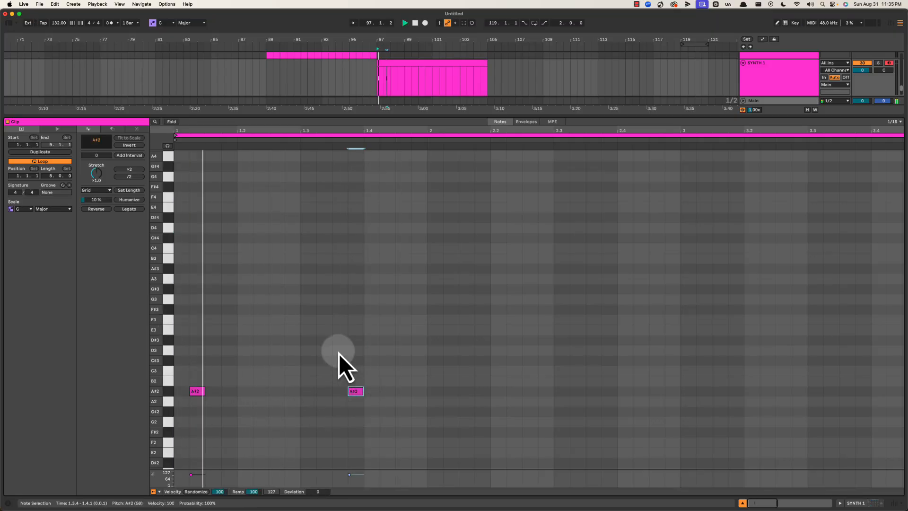
double_click(451, 391)
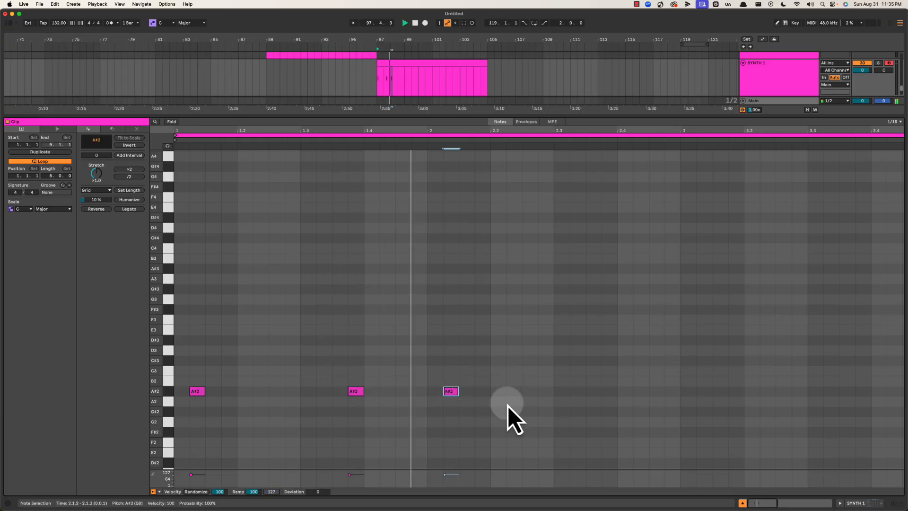
double_click(610, 391)
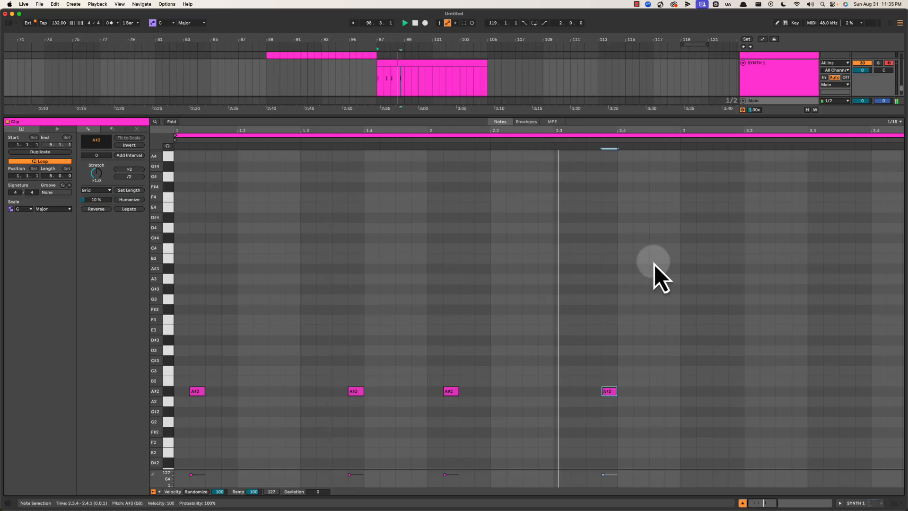
Add sixteenth-length B2 notes at 3.1.2 and 3.3.4 and play the passage to check them.
double_click(704, 382)
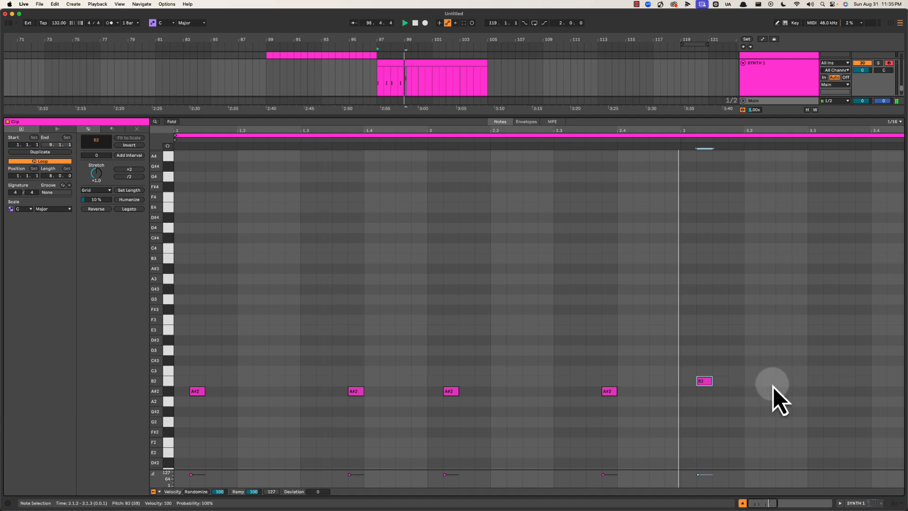
key(space)
double_click(865, 382)
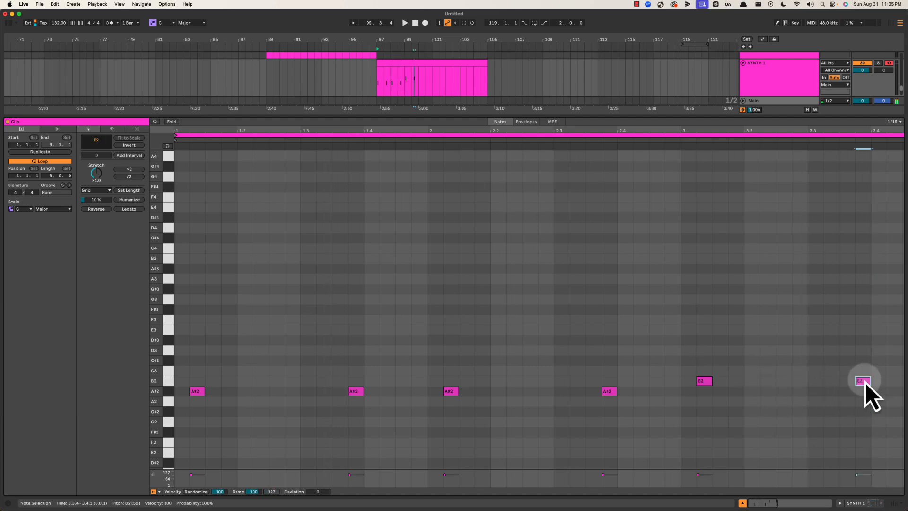
drag(741, 130, 516, 131)
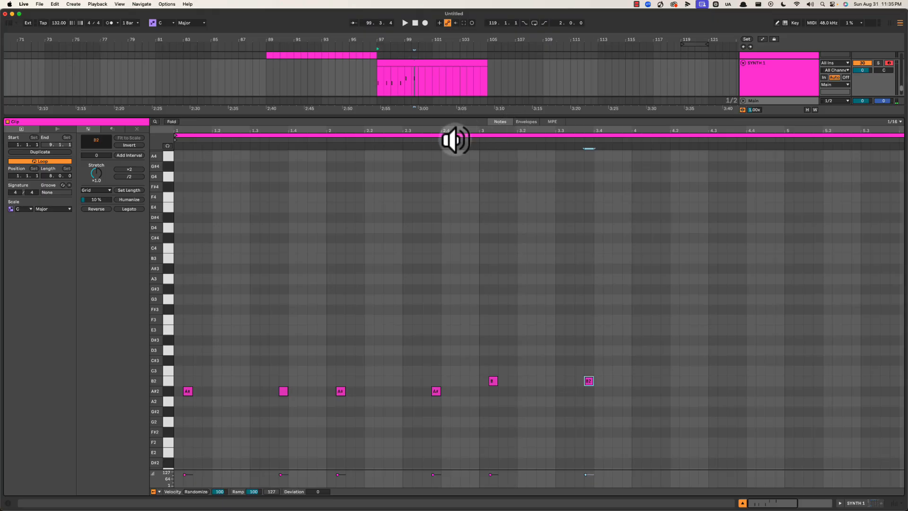
key(space)
click(563, 370)
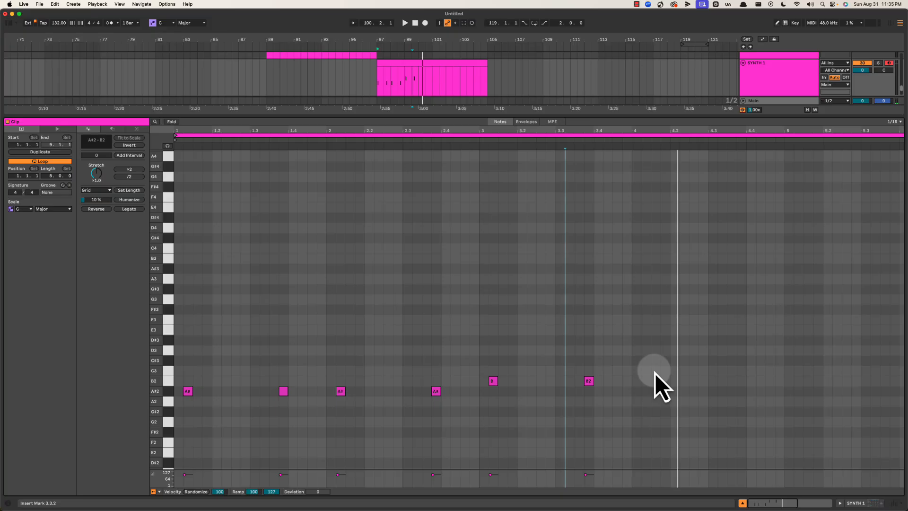
Add sixteenth-length C#3 notes at 4.1.2 and 4.3.4 in the SYNTH 1 clip.
double_click(656, 361)
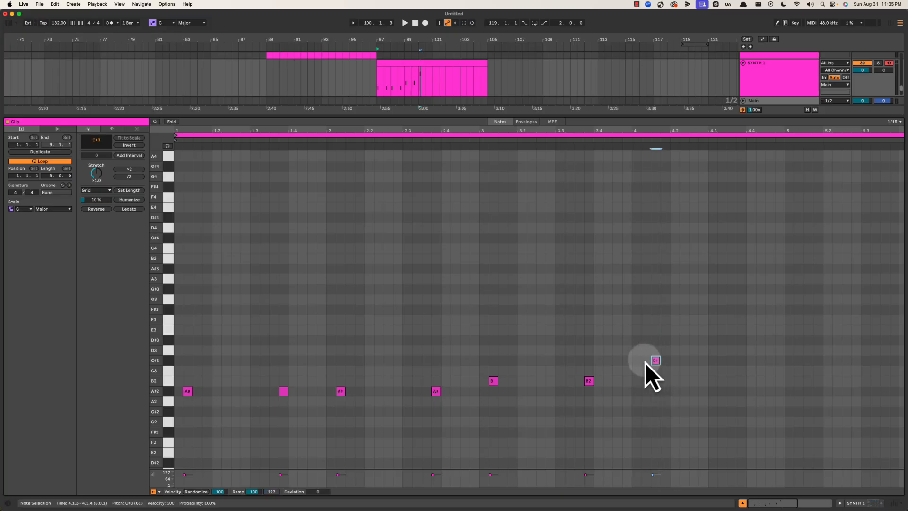
drag(656, 363, 647, 363)
click(483, 148)
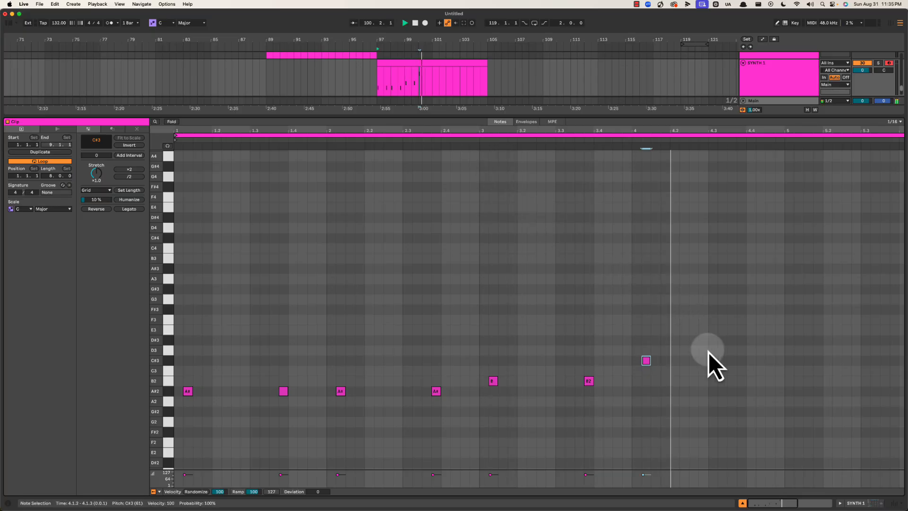
double_click(742, 361)
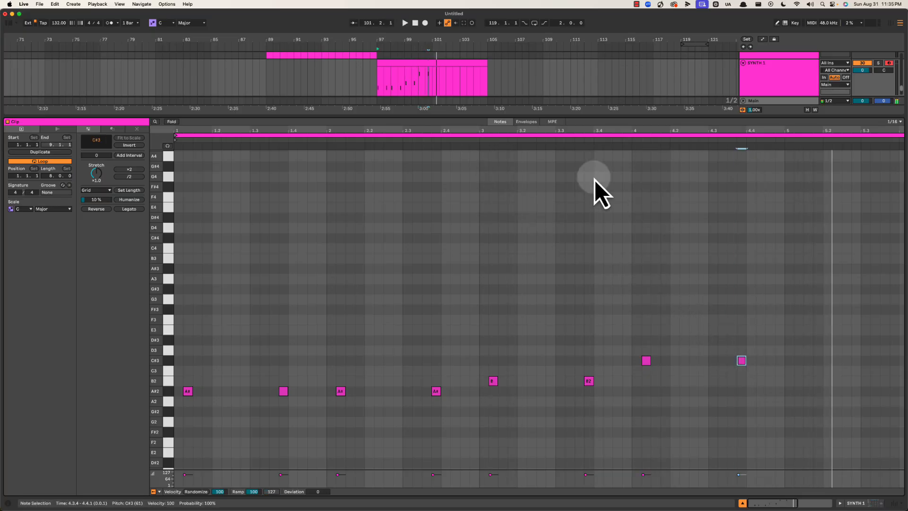
Set the SYNTH 1 clip's loop to its first four bars so the pattern repeats across the clip.
drag(578, 135, 237, 151)
drag(178, 176, 733, 212)
key(super+l)
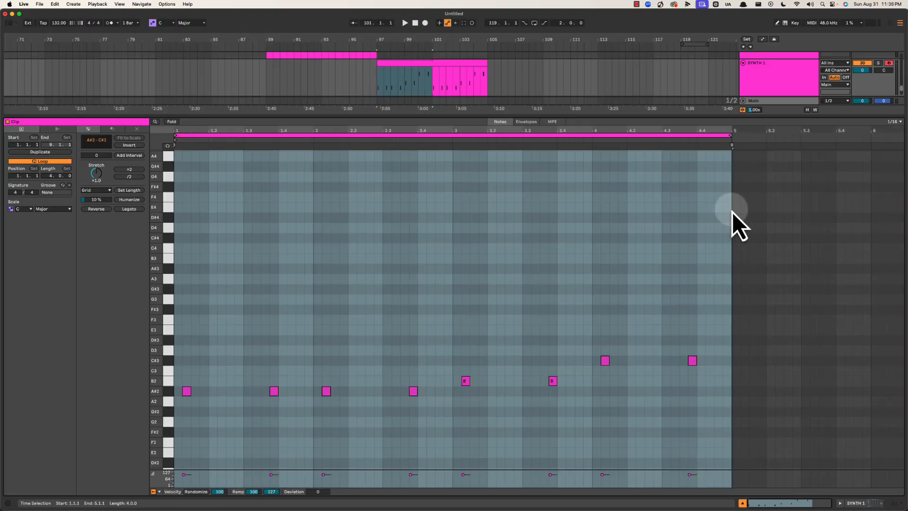
Play the looped synth pattern against the reference and hide the clip and device views.
key(space)
click(334, 241)
click(313, 292)
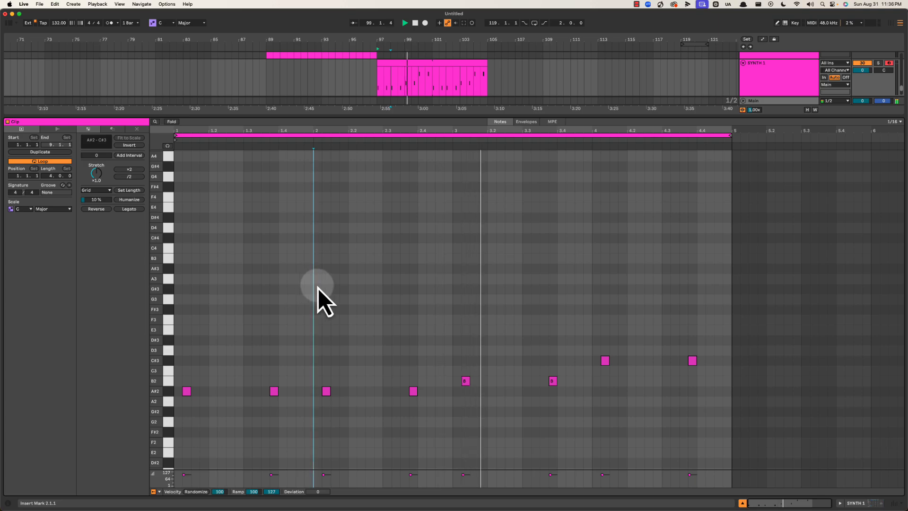
click(411, 303)
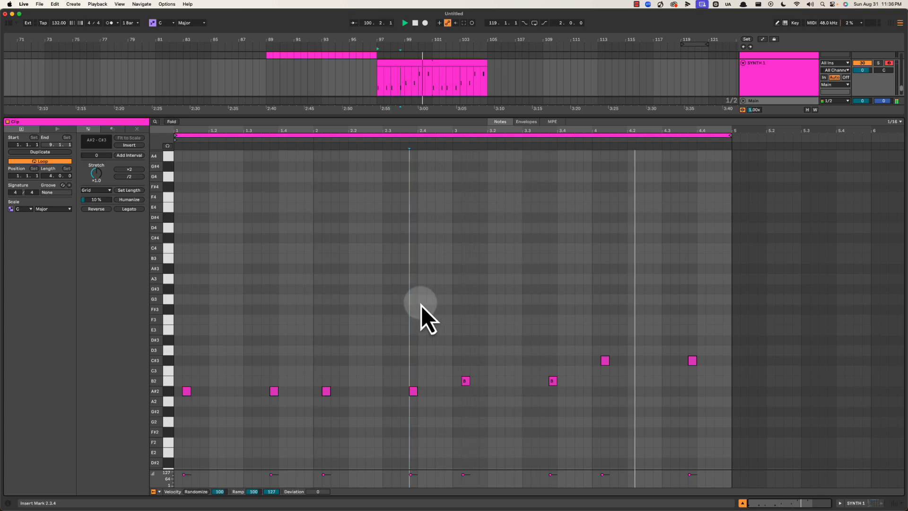
click(423, 305)
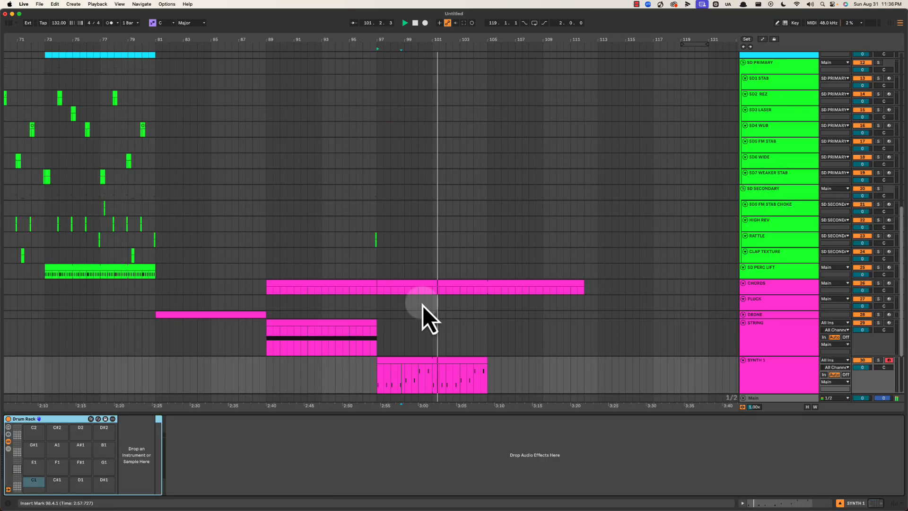
key(shift+Tab)
key(super+alt+l)
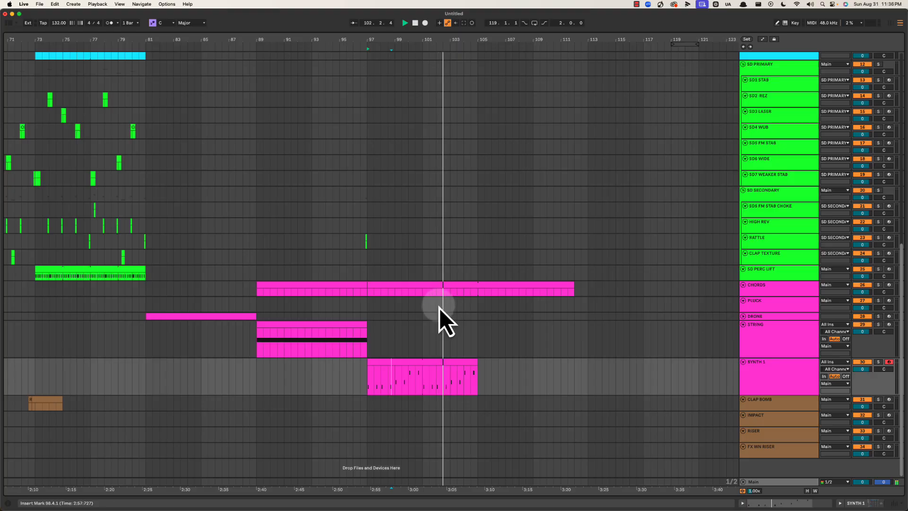
key(space)
Extend the STRING and CHORDS clips to end at 113.1.1.
click(348, 326)
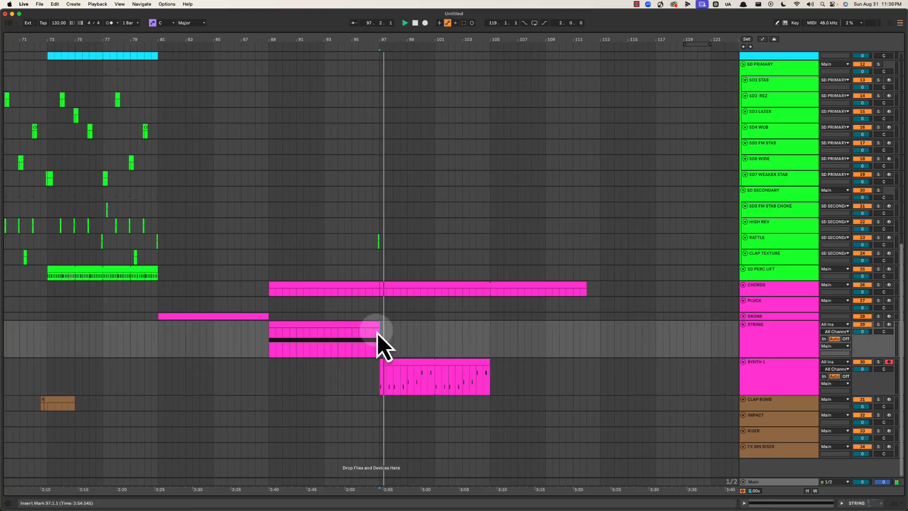
drag(378, 326, 600, 326)
drag(582, 284, 600, 284)
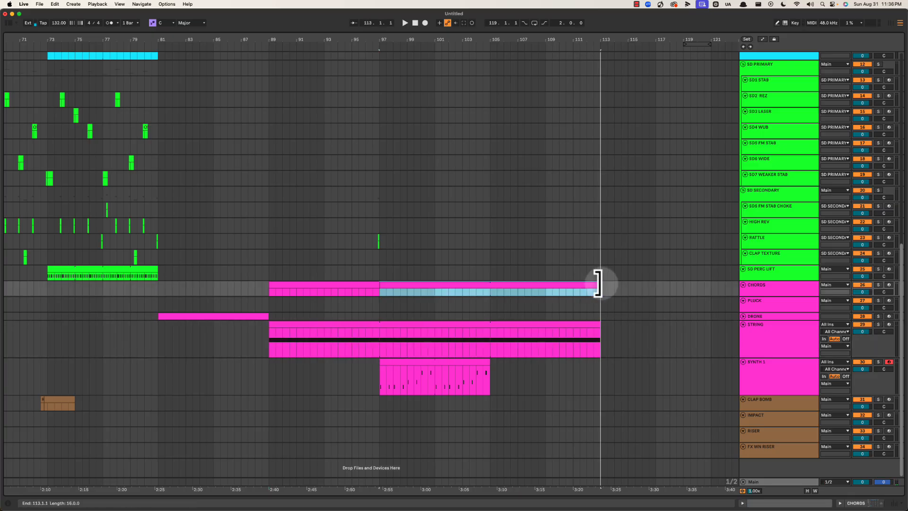
Duplicate the eight-bar BEAT, BASS and HAT LIFT clips starting at bar 89 so they fill bars 97 to 105.
key(space)
scroll(404, 305, up, 10)
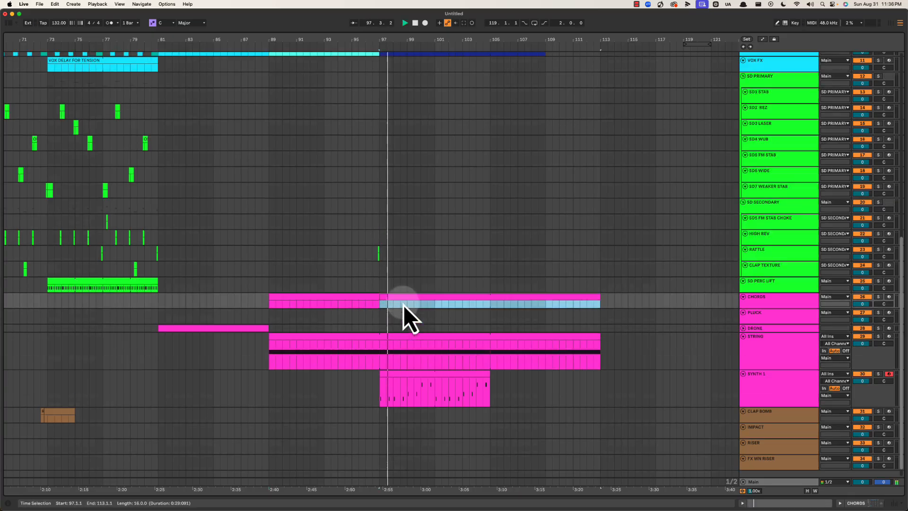
click(353, 286)
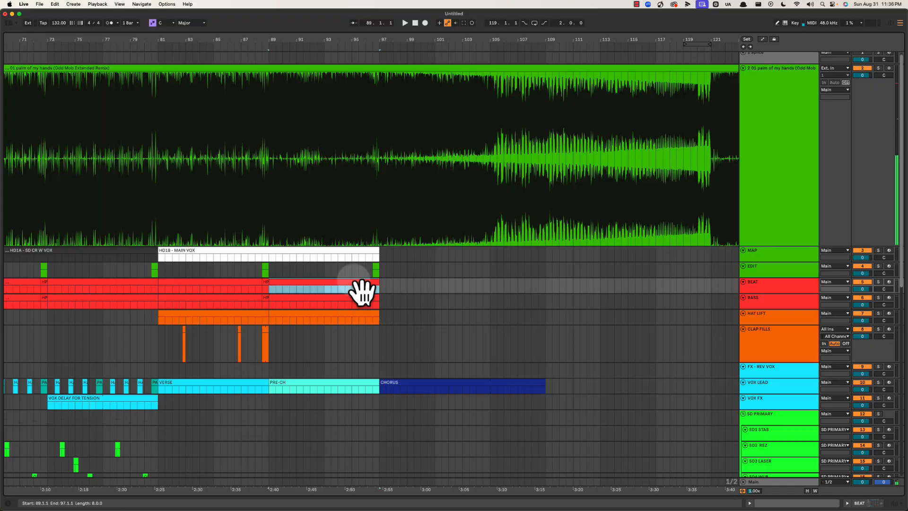
key(space)
key(ctrl+d)
click(354, 302)
key(ctrl+d)
click(350, 321)
key(ctrl+d)
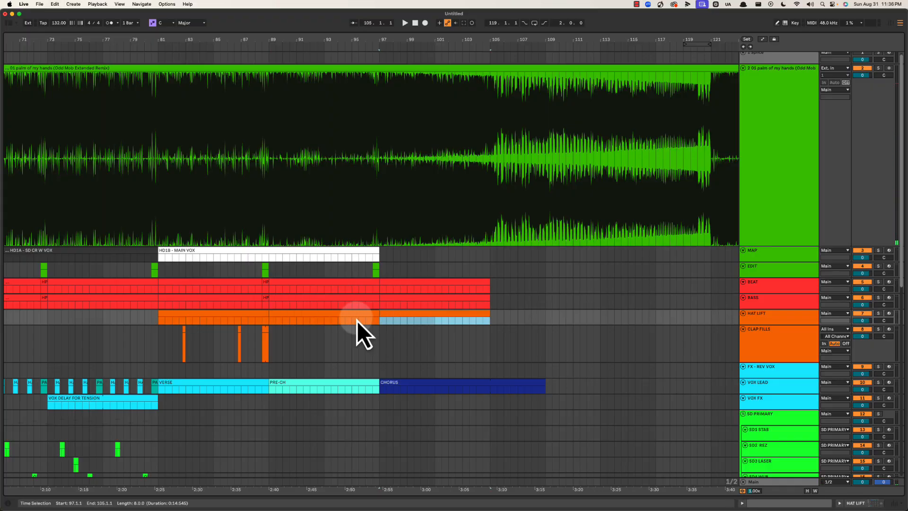
Play the section from bar 97 and review its parts across the tracks against the reference.
click(358, 333)
key(space)
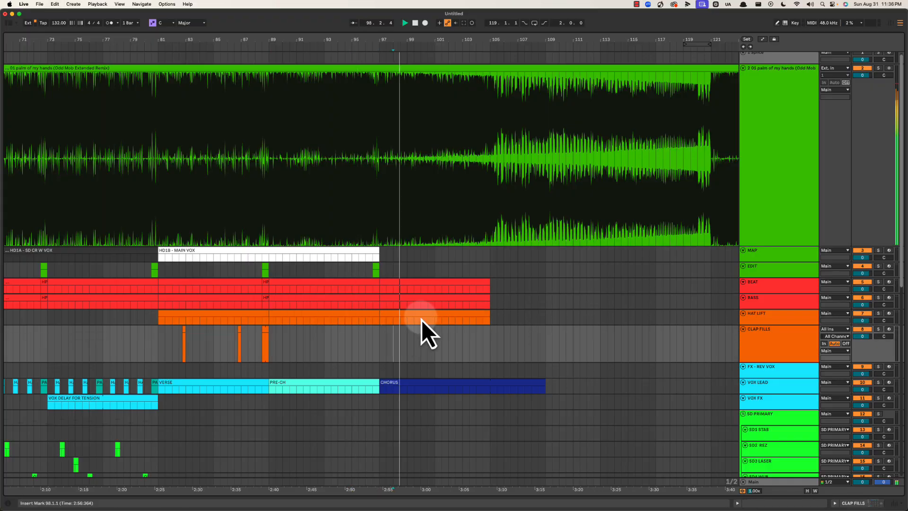
key(space)
drag(376, 320, 444, 321)
scroll(410, 343, down, 3)
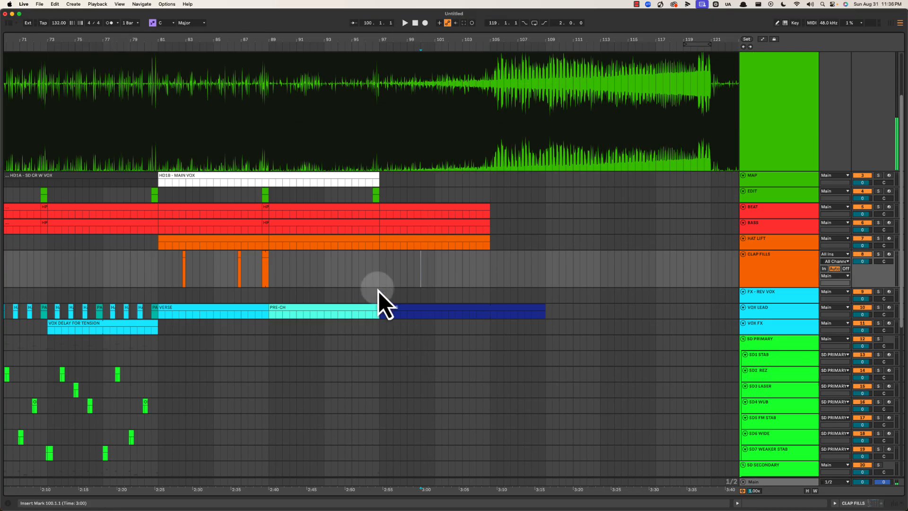
click(379, 289)
key(space)
scroll(379, 288, down, 5)
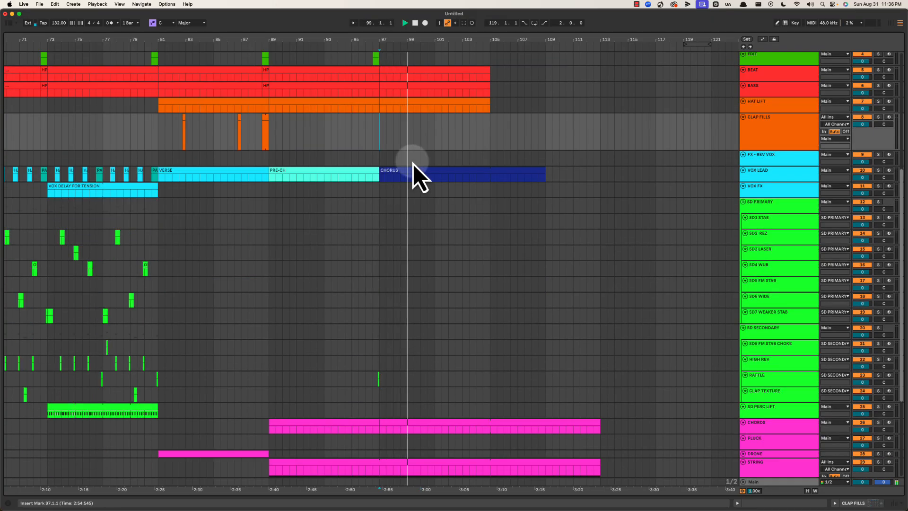
scroll(367, 185, left, 2)
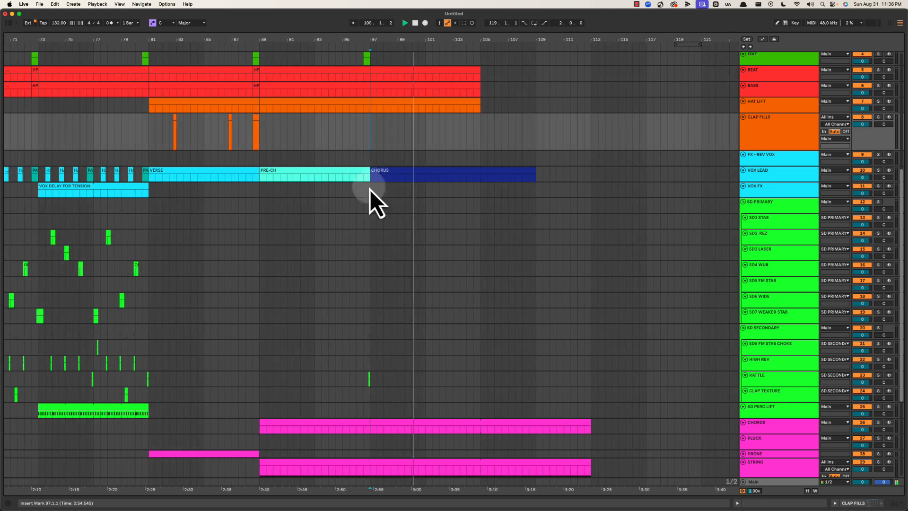
scroll(376, 196, down, 5)
scroll(381, 202, up, 5)
scroll(382, 202, up, 4)
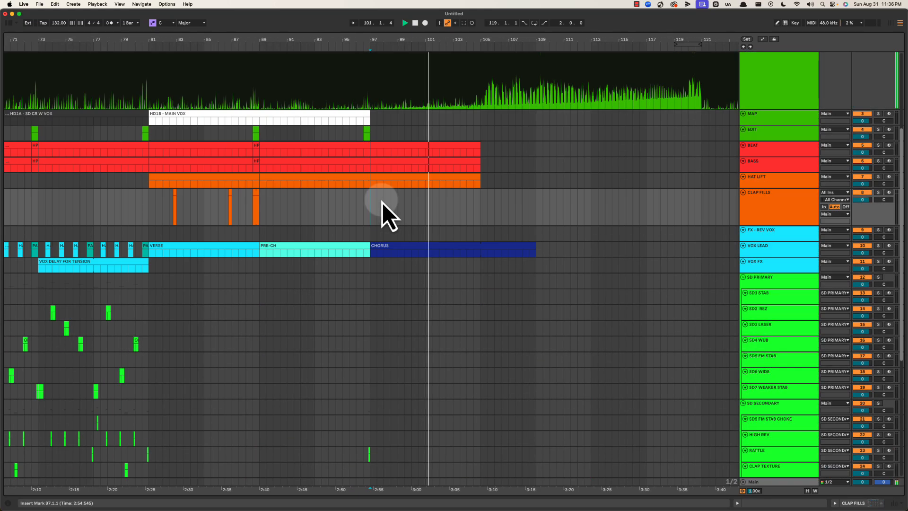
scroll(382, 202, down, 8)
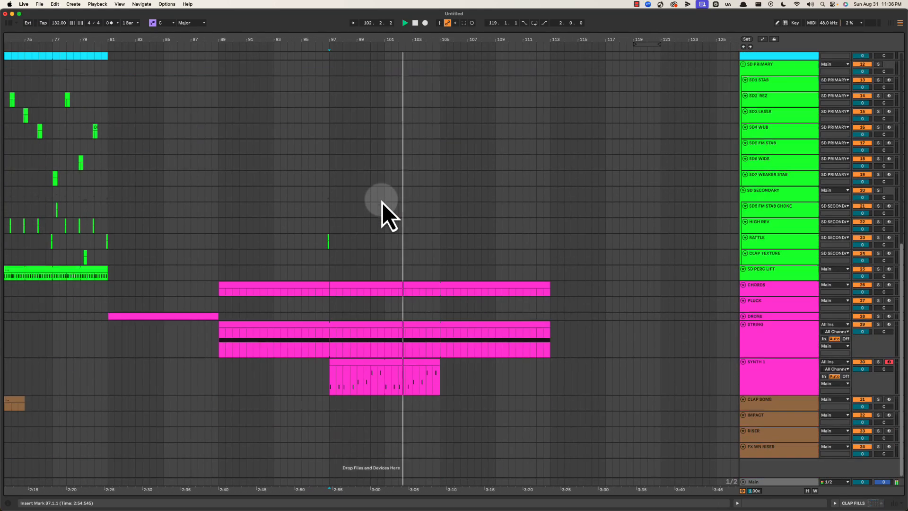
Split the SYNTH 1 clip at 101.1.1 and select its second half.
click(387, 377)
key(super+e)
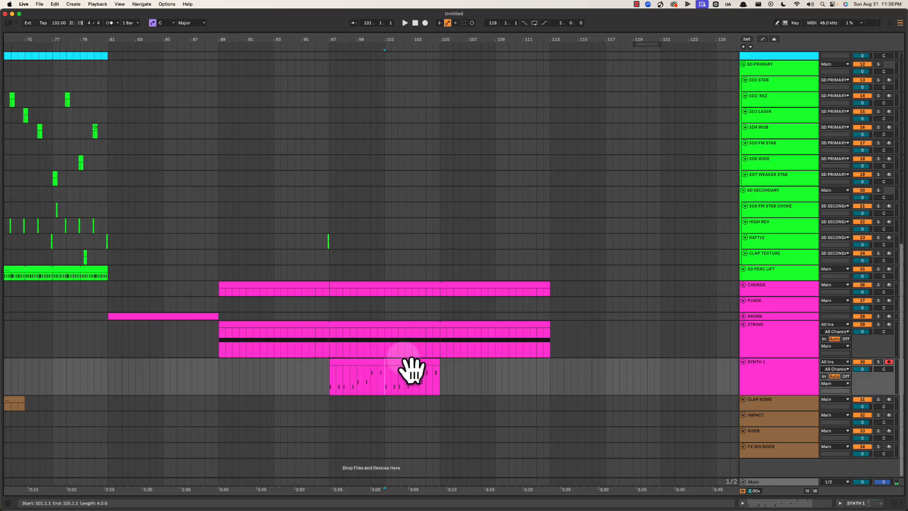
click(404, 362)
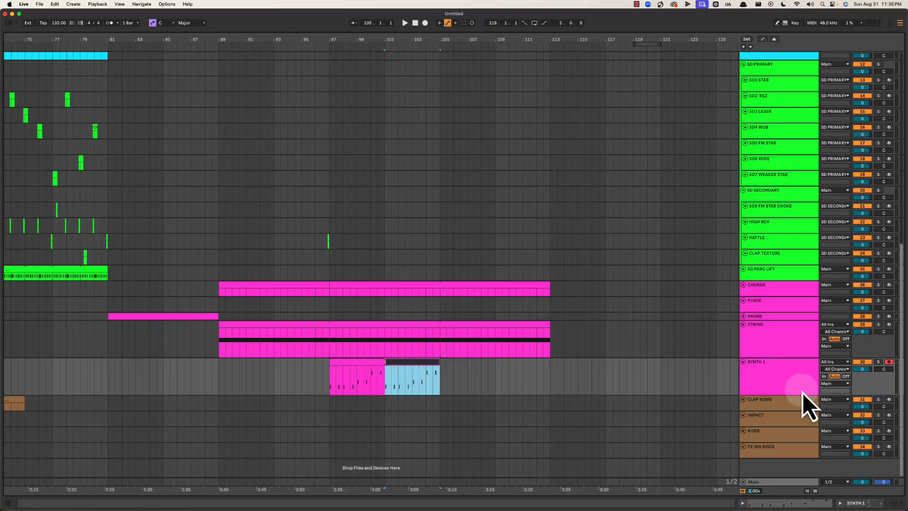
Rename the SYNTH 1 track as PLUCK.
click(801, 379)
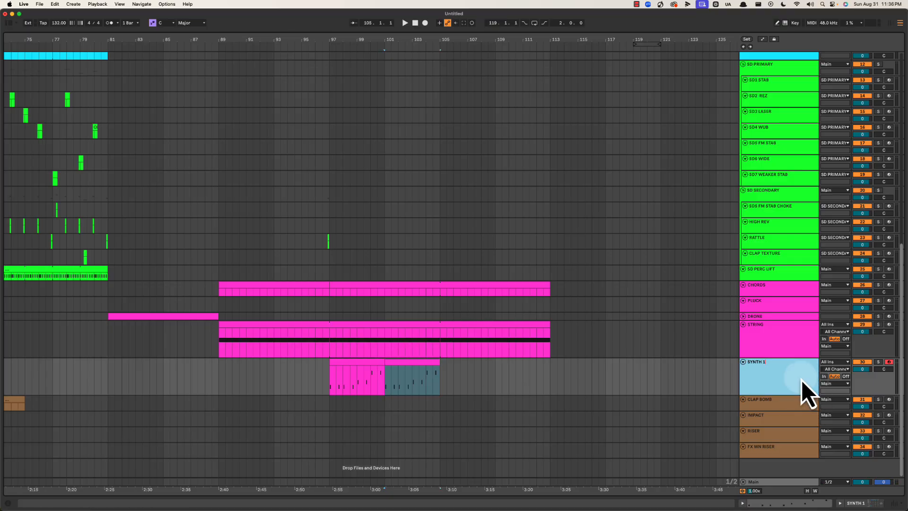
key(BackSpace)
key(BackSpace)
key(BackSpace)
key(BackSpace)
key(BackSpace)
key(BackSpace)
key(BackSpace)
text(PLUC)
key(Return)
Play the original PLUCK track's clip from bar 49 and rename that track CHOP.
key(space)
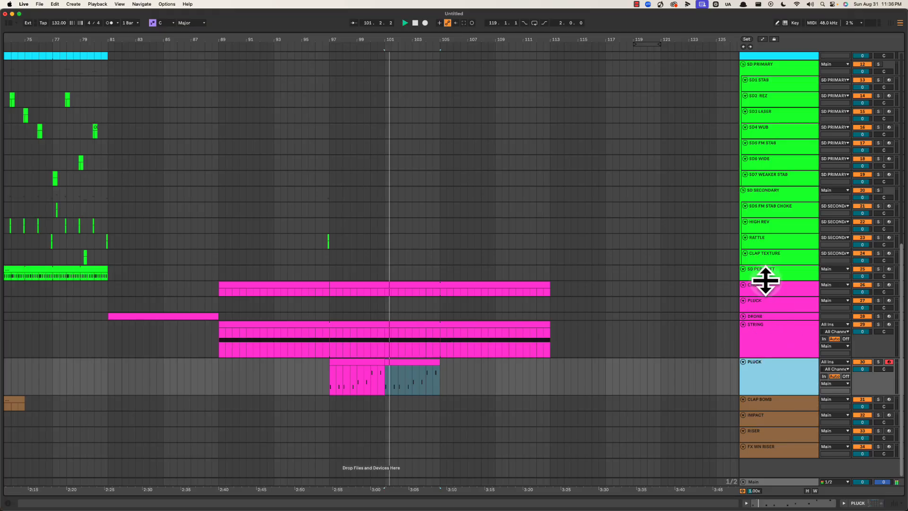
click(724, 305)
drag(243, 38, 247, 32)
click(189, 308)
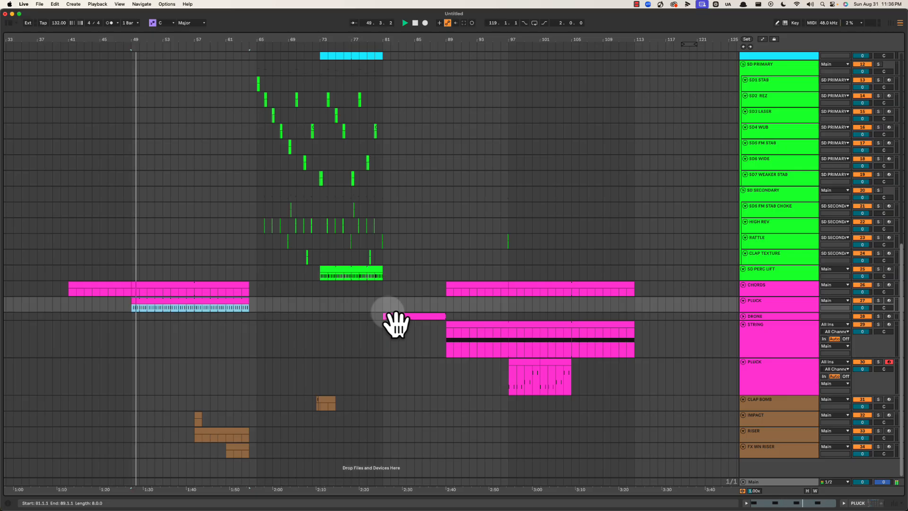
click(781, 308)
key(super+r)
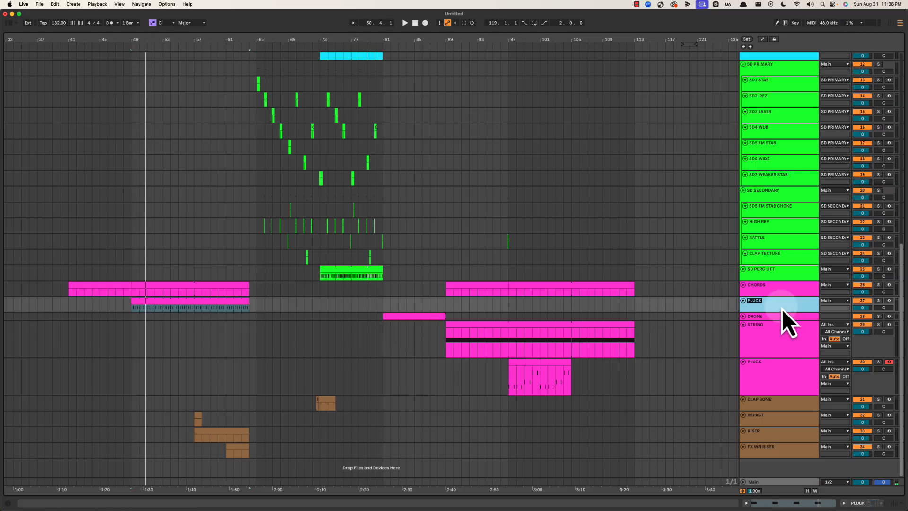
text(VO)
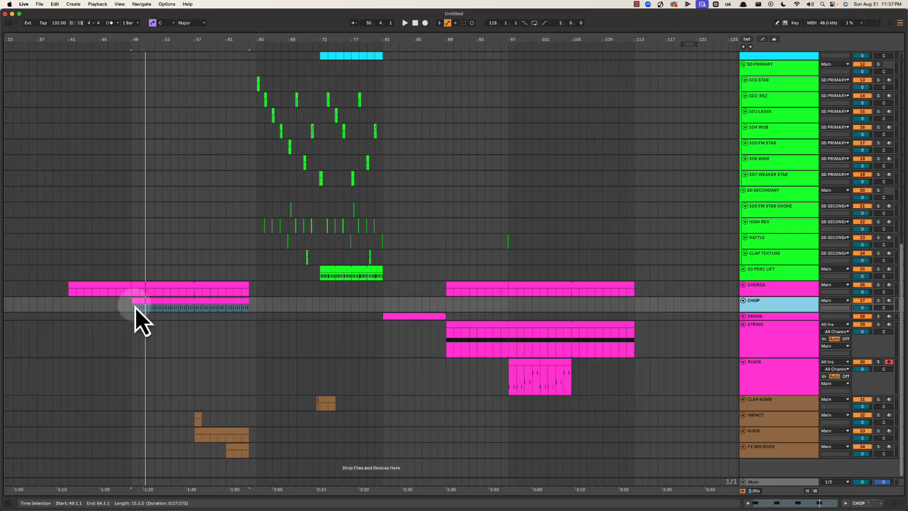
Rename the track holding the bar 49 chop clip as VOX CHOP and move it directly below the PLUCK track.
click(159, 308)
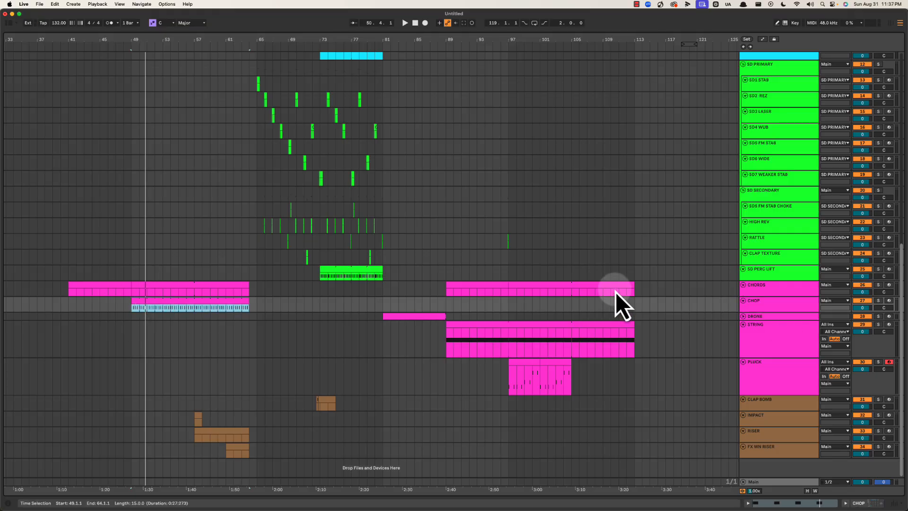
key(space)
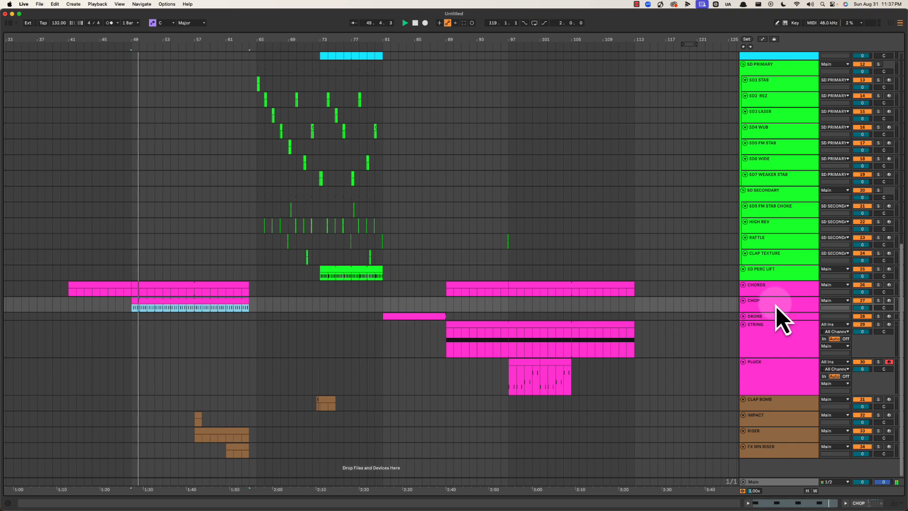
click(769, 306)
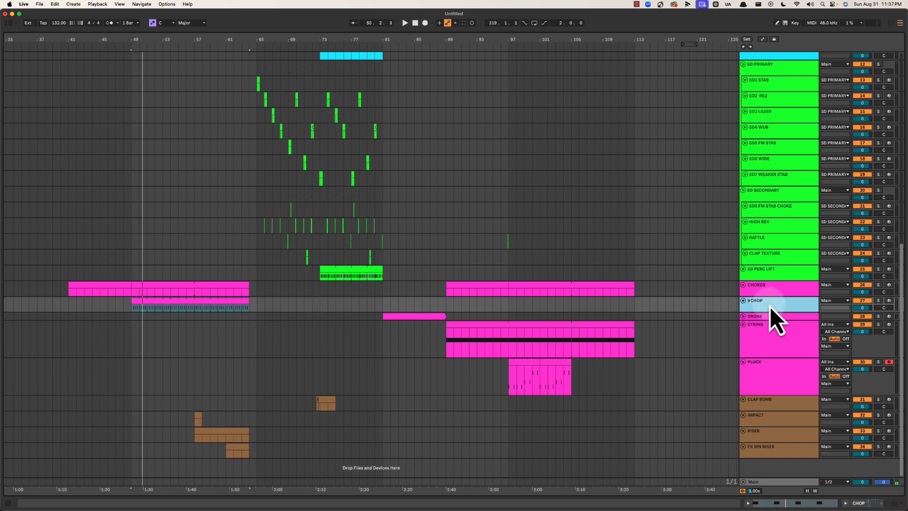
text(OX)
key(Return)
drag(767, 306, 760, 391)
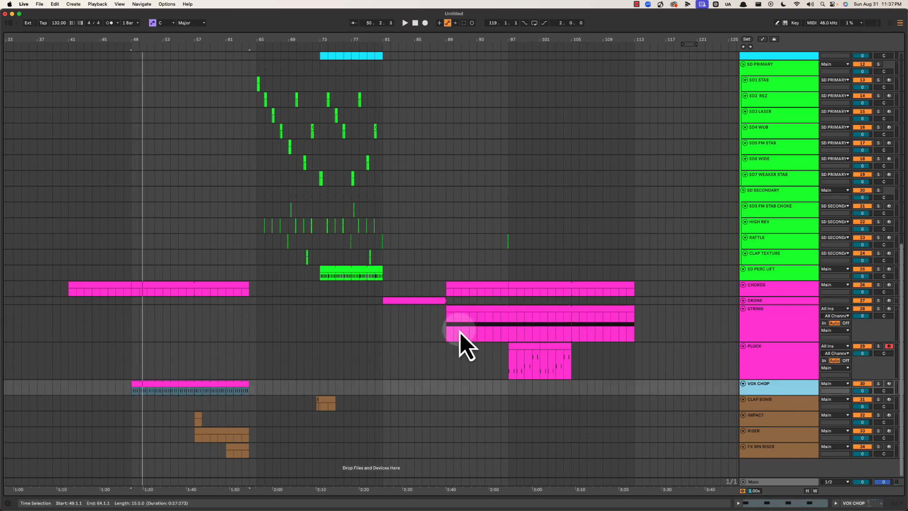
Play the first half of the PLUCK pattern and name its second clip, at 101.1.1, DELAY FOR TENSION.
click(518, 344)
drag(503, 38, 481, 315)
scroll(484, 299, right, 2)
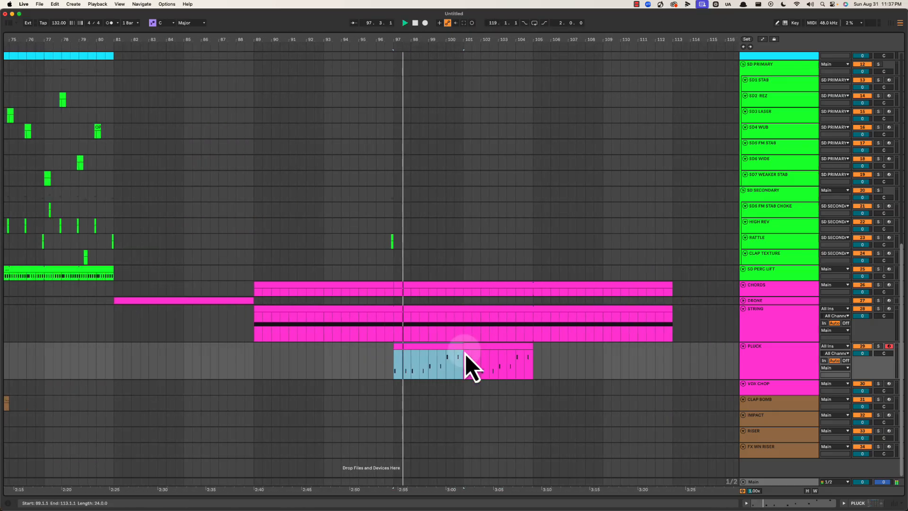
key(space)
click(494, 357)
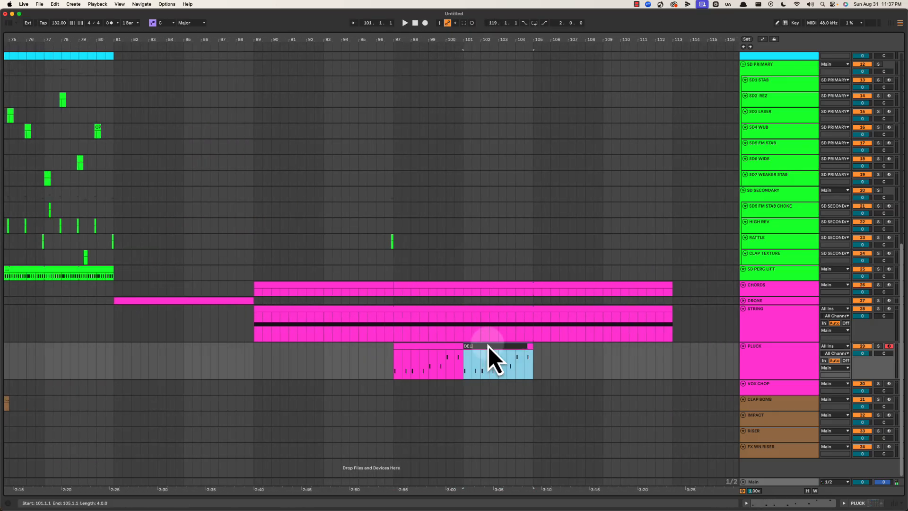
text(DELAY FOR TENSION)
key(Return)
Listen to the second PLUCK clip and extend its name to DELAY FOR TENSION (PONG).
key(space)
scroll(498, 290, up, 3)
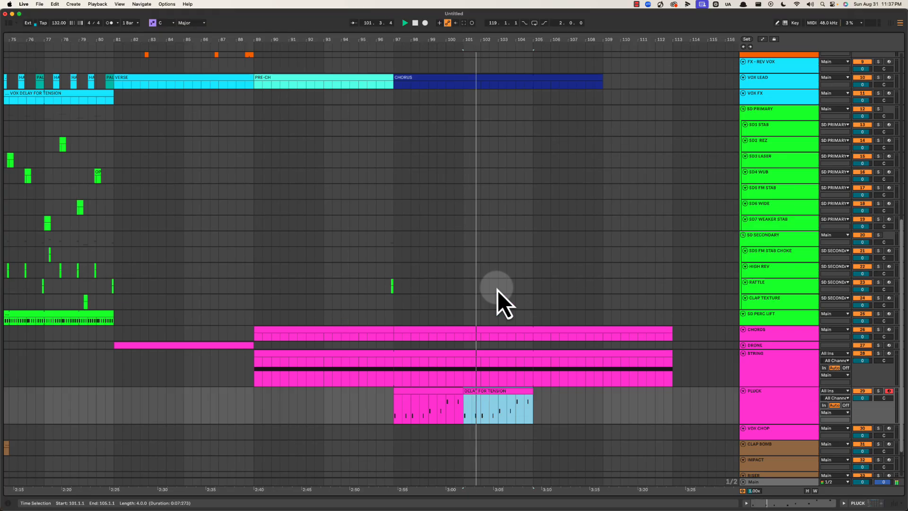
scroll(496, 186, right, 2)
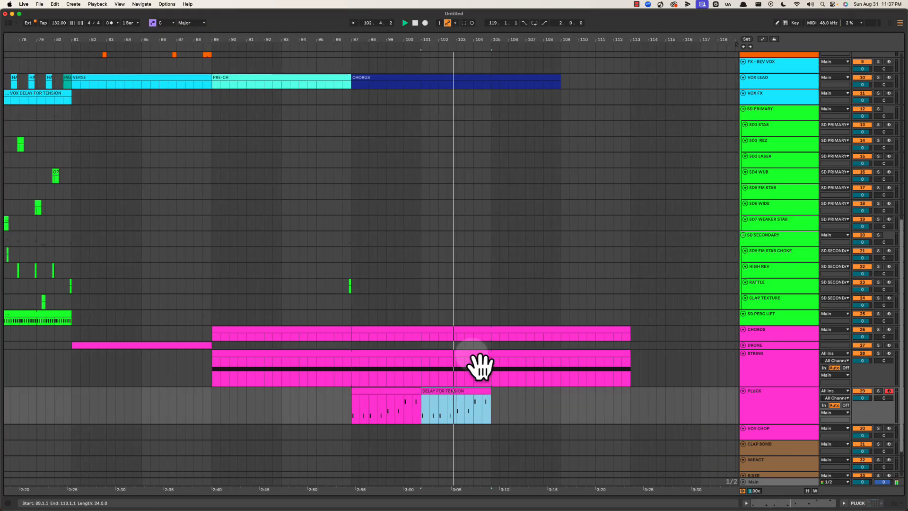
key(space)
click(470, 396)
key(super+r)
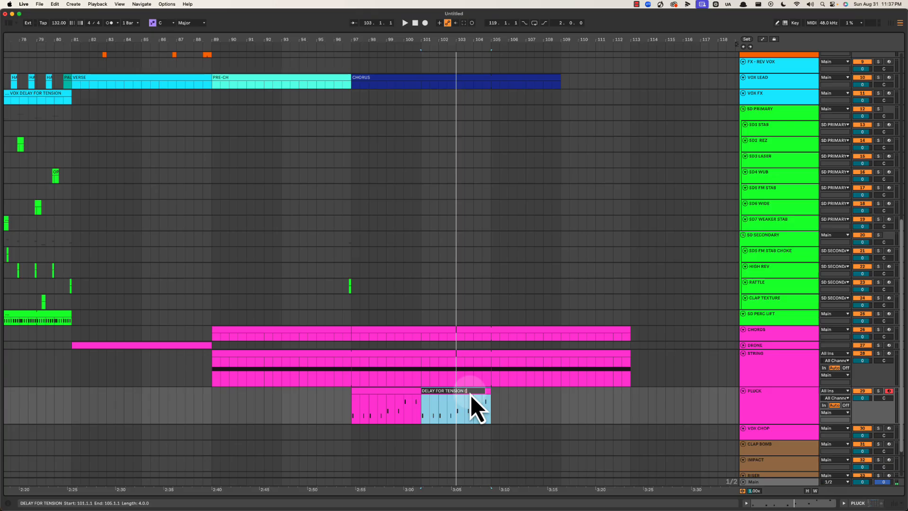
text((PONG))
key(Return)
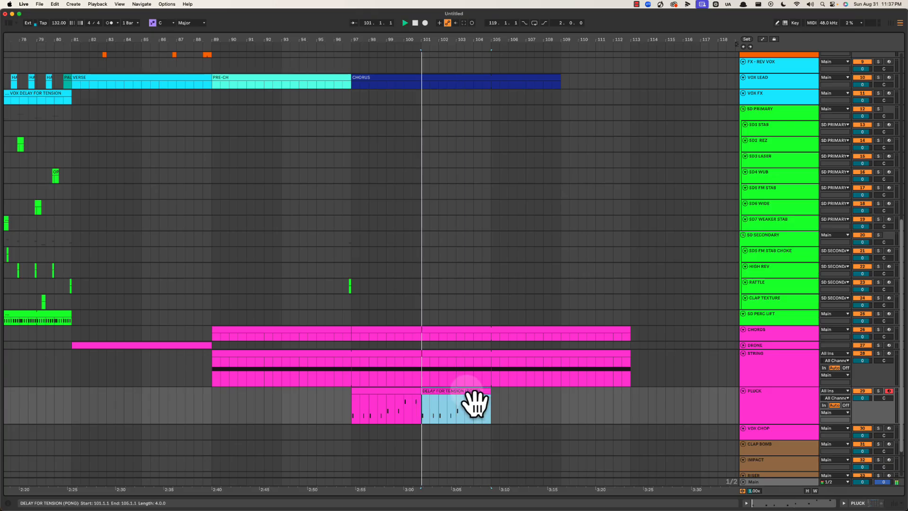
Play the arrangement from bar 101 up to the drop at bar 105 and check the parts against the reference.
key(space)
scroll(402, 279, left, 3)
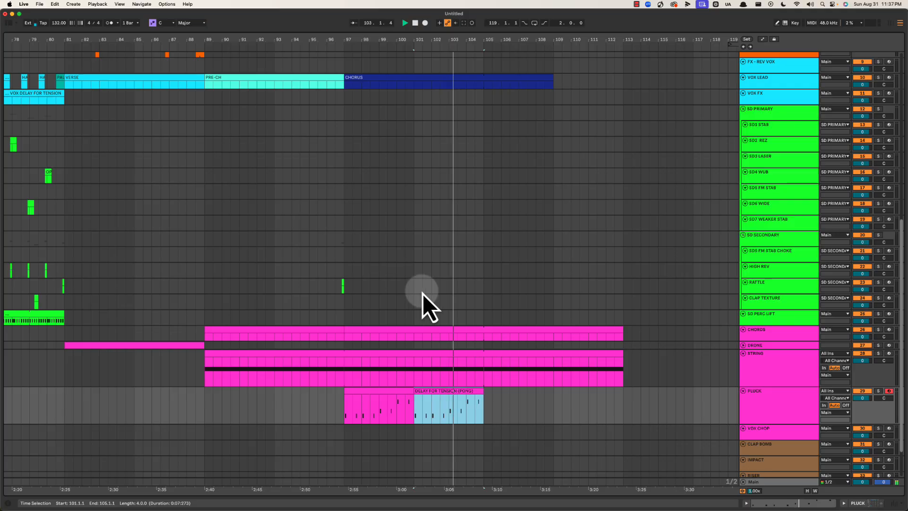
scroll(426, 294, up, 1)
scroll(431, 295, up, 1)
scroll(431, 295, down, 6)
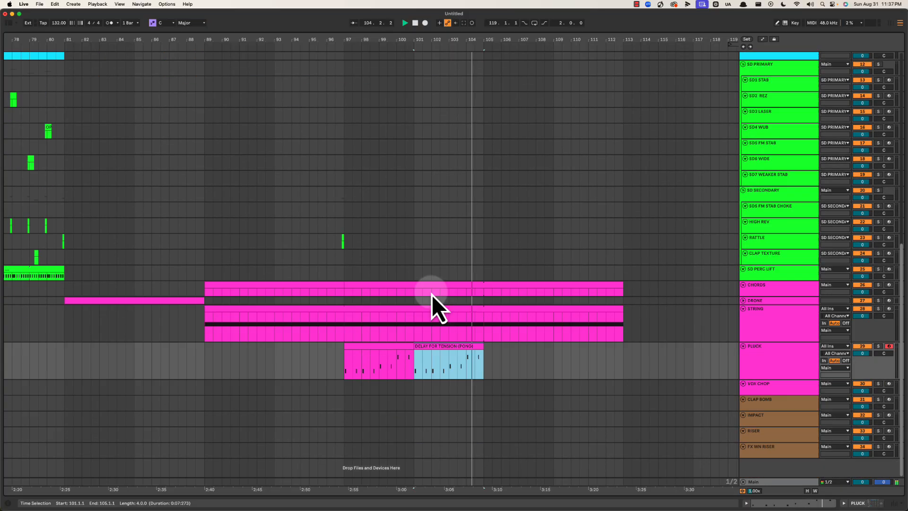
key(space)
Copy the EDIT clip just before bar 97 to 104.3.1 on the same track.
scroll(433, 293, up, 10)
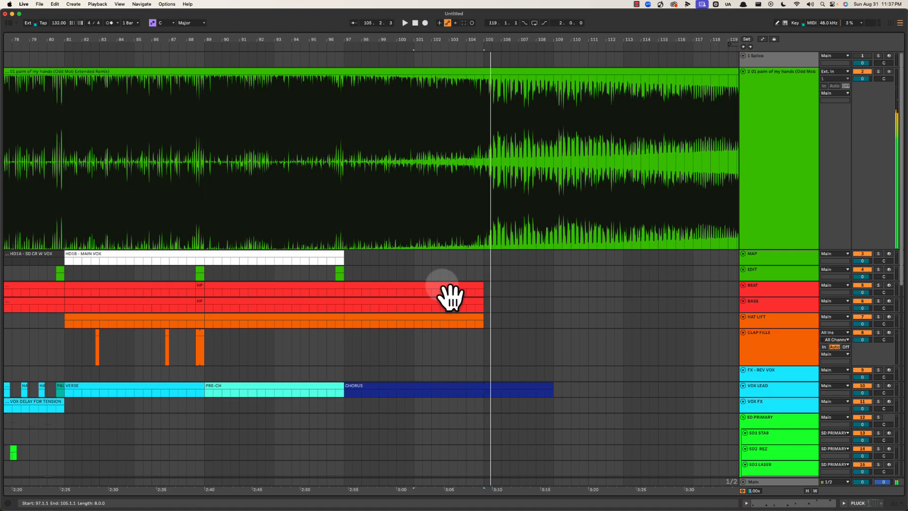
click(337, 273)
drag(346, 280, 479, 267)
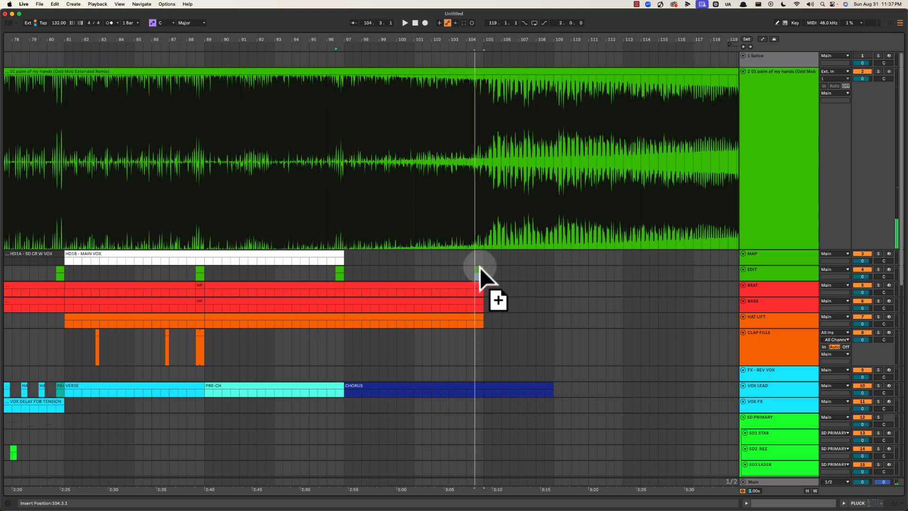
Extend the HD1B - MAIN VOX clip on the MAP track to end at 105.1.1.
drag(378, 43, 364, 86)
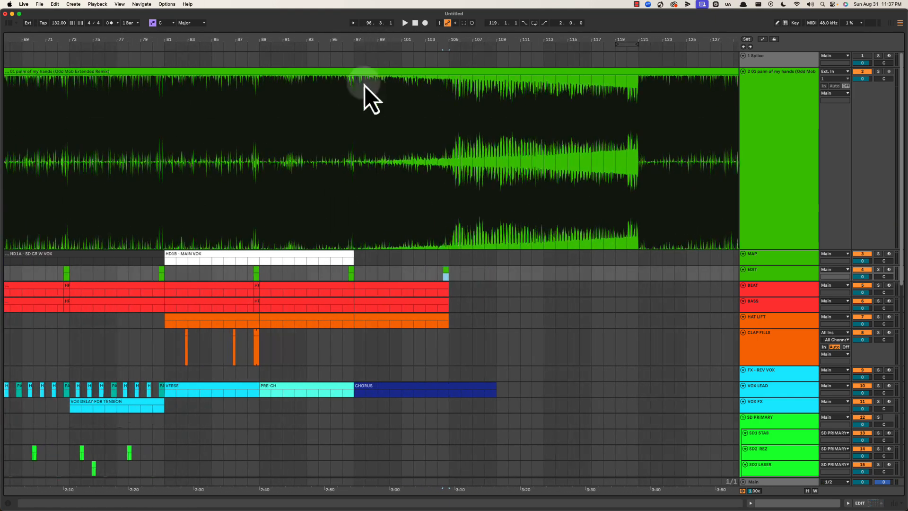
click(357, 259)
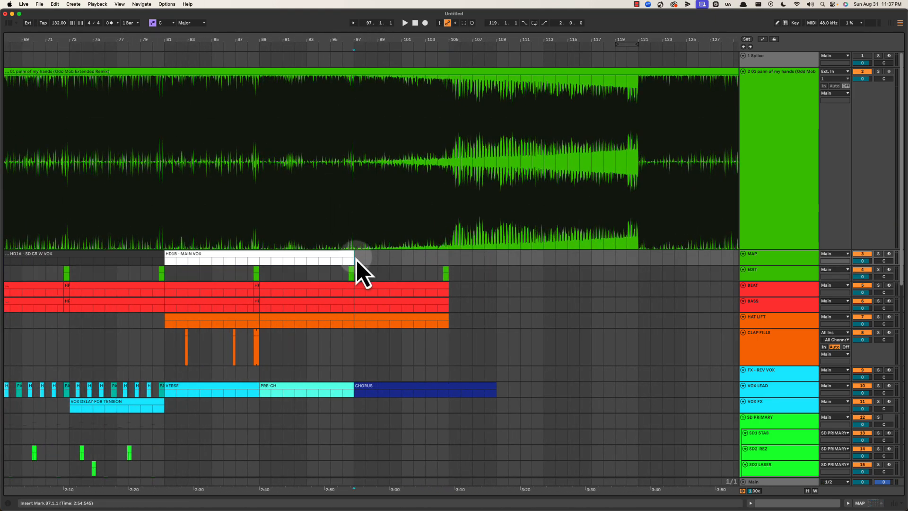
key(space)
drag(356, 260, 446, 259)
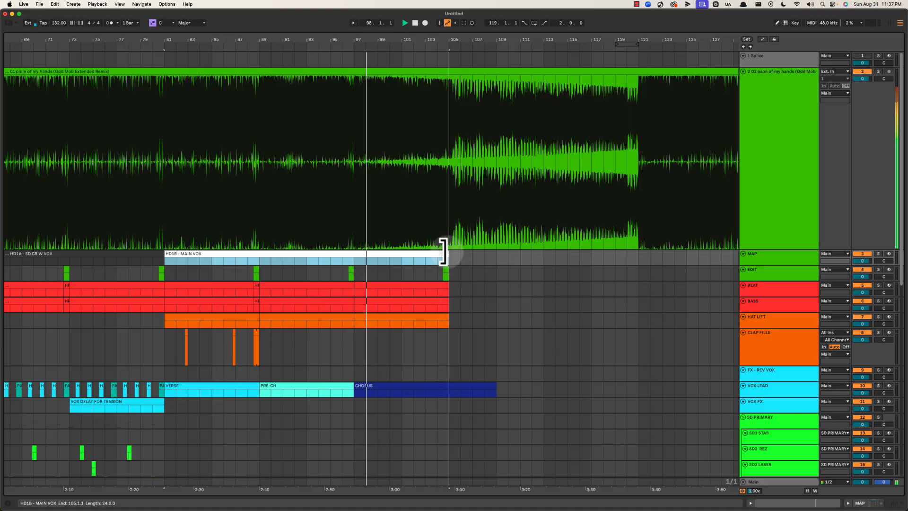
Review the arrangement around the extended HD1B section during playback, comparing its tracks with the reference.
click(387, 278)
scroll(387, 278, left, 5)
scroll(388, 278, down, 3)
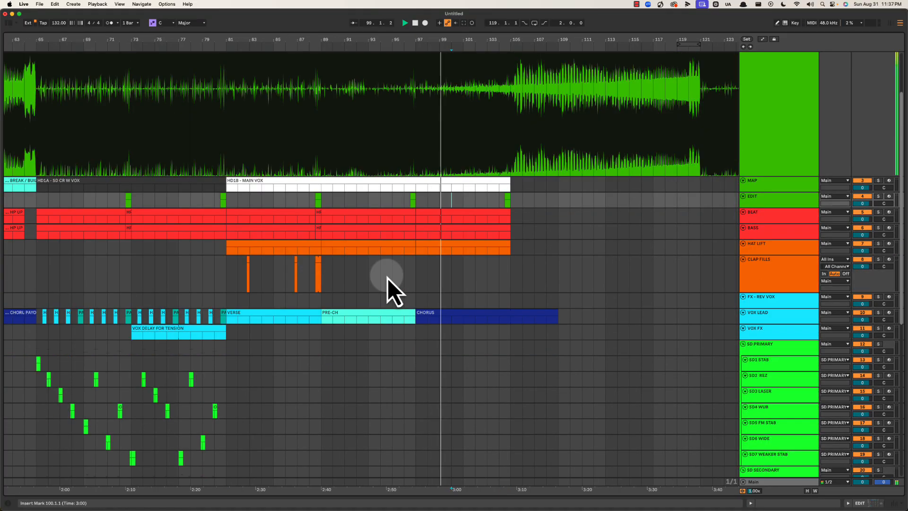
scroll(387, 278, right, 8)
scroll(383, 279, down, 3)
scroll(380, 280, up, 5)
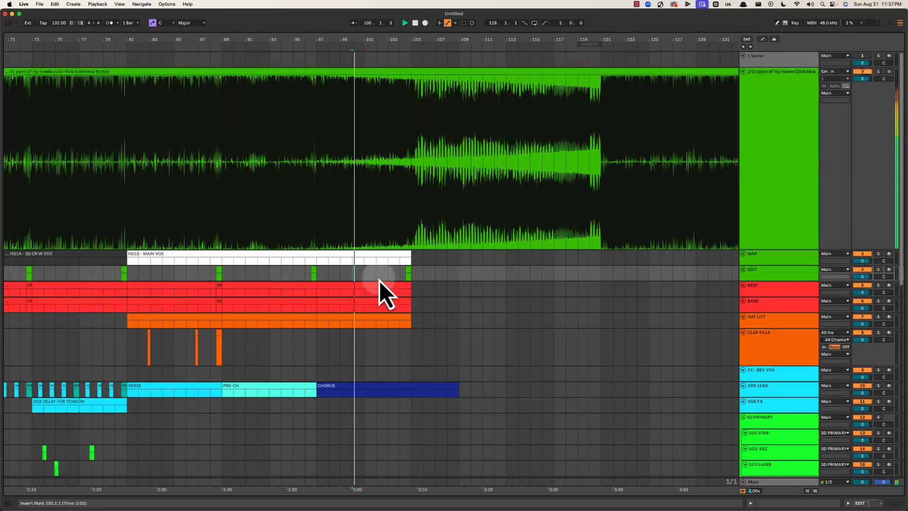
Copy the IMPACT clip at bar 57 to bar 113 and move that copy back to start at 105.1.1.
scroll(510, 290, down, 10)
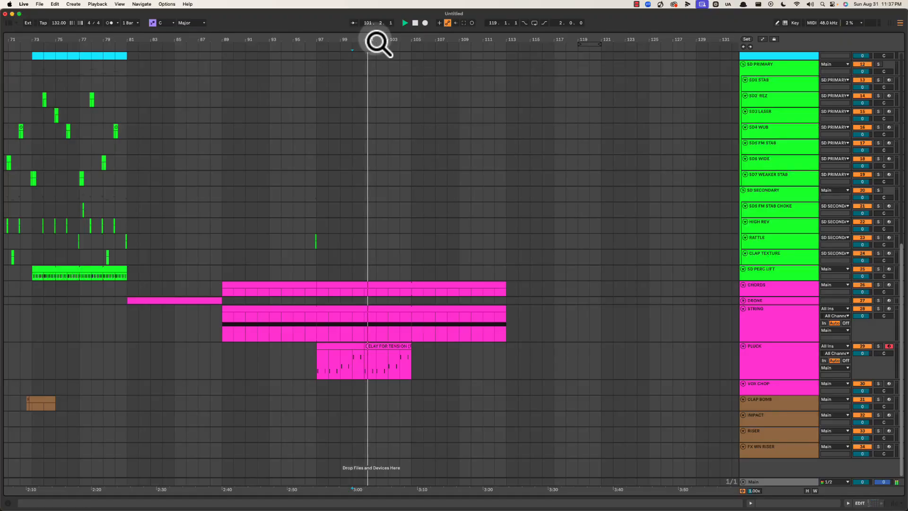
drag(377, 41, 442, 63)
key(space)
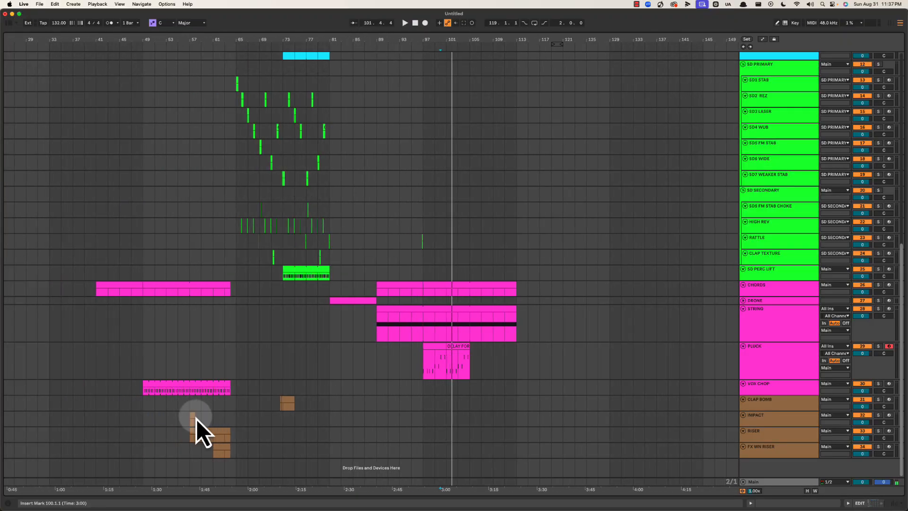
click(512, 424)
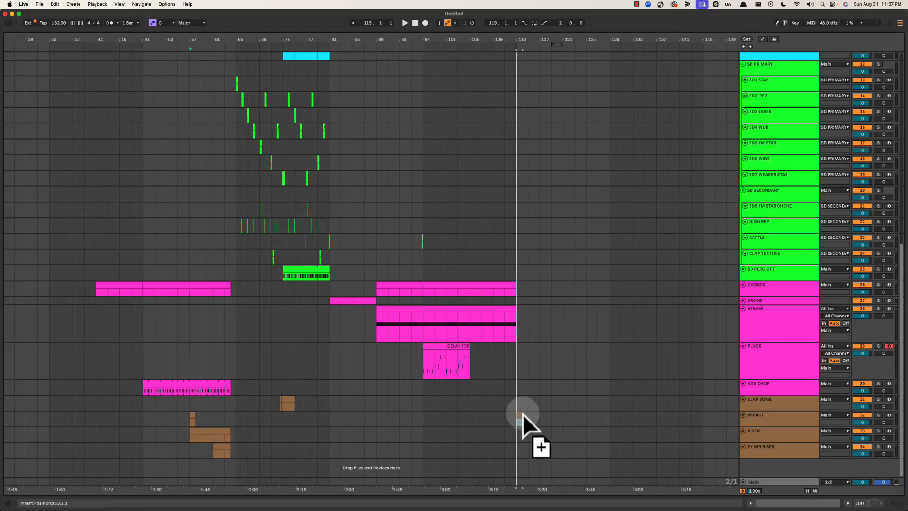
click(513, 418)
key(space)
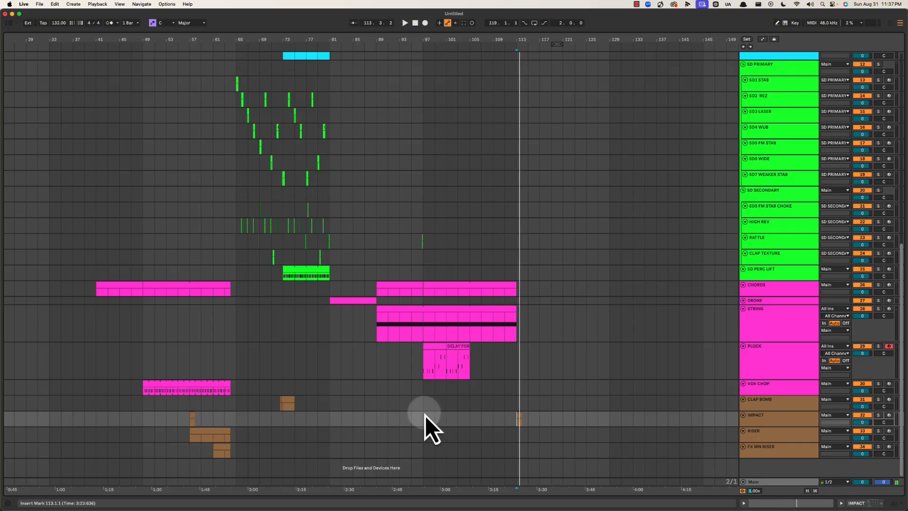
click(509, 420)
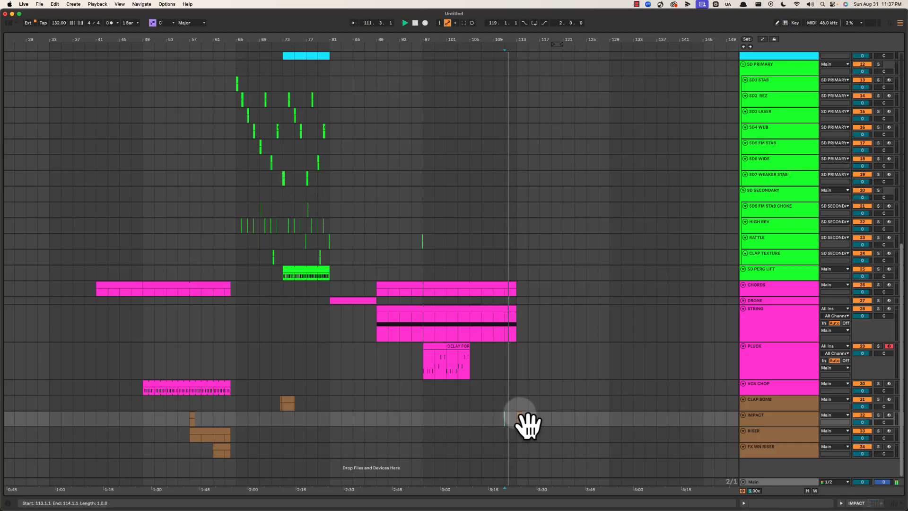
click(467, 419)
key(space)
drag(519, 415, 471, 411)
key(space)
Extend the last CHORUS clip on the VOX LEAD track to end at 113.1.1.
scroll(463, 398, up, 15)
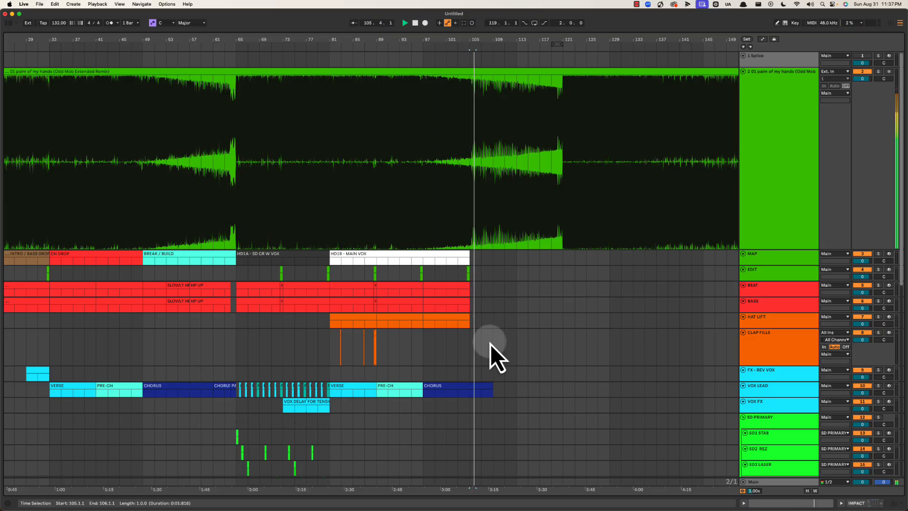
scroll(474, 350, down, 10)
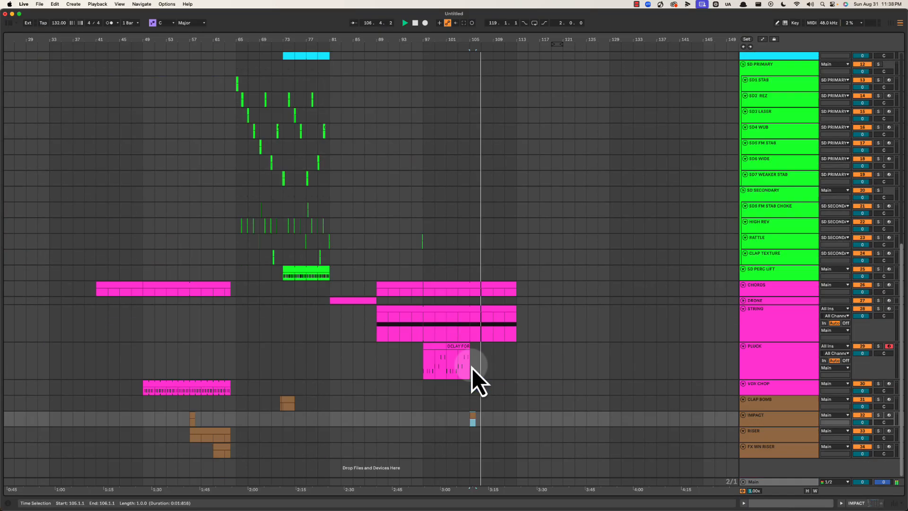
scroll(472, 368, up, 10)
drag(492, 388, 512, 381)
scroll(489, 393, down, 3)
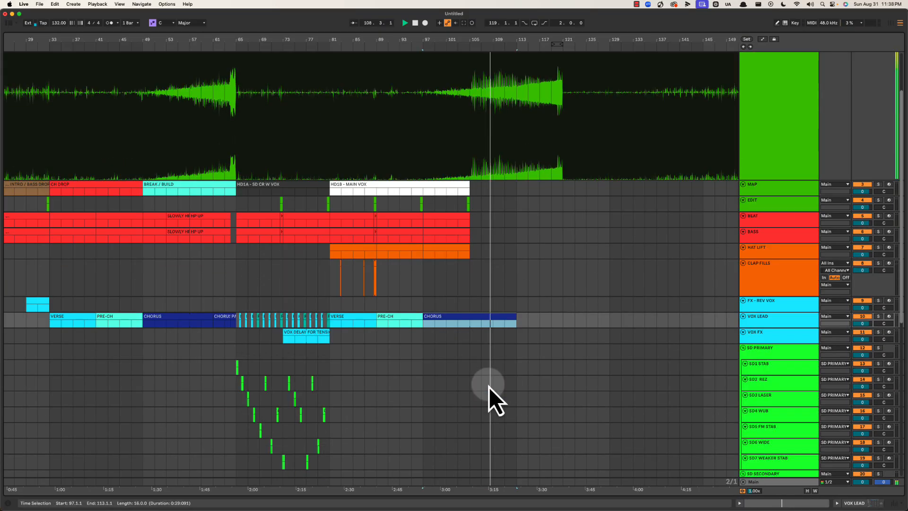
Play the arrangement from bars 97 and 103 and compare the vocal, riser and impact parts with the reference.
click(234, 317)
scroll(406, 346, down, 12)
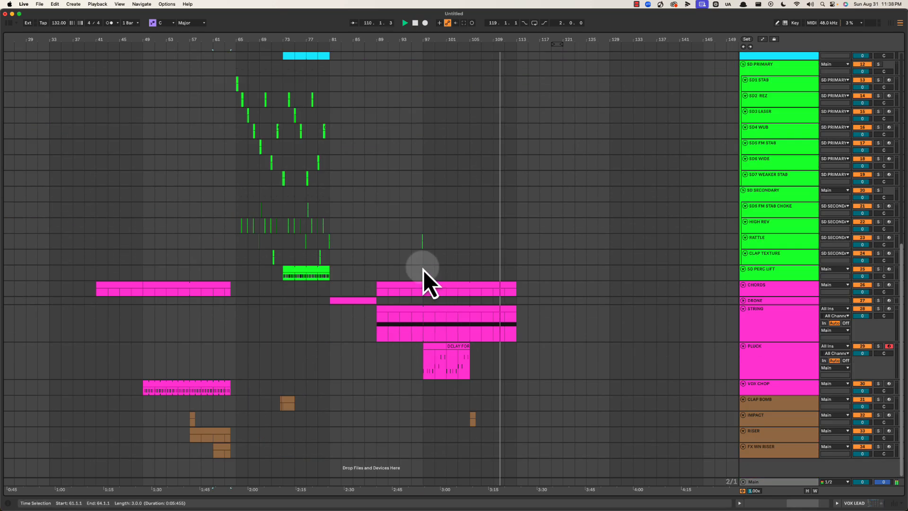
click(423, 271)
scroll(432, 304, up, 10)
scroll(432, 304, down, 10)
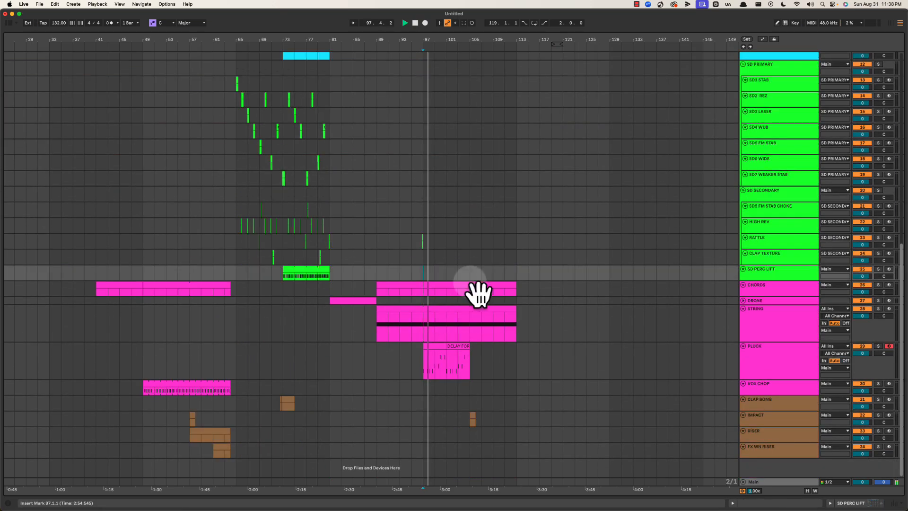
click(460, 273)
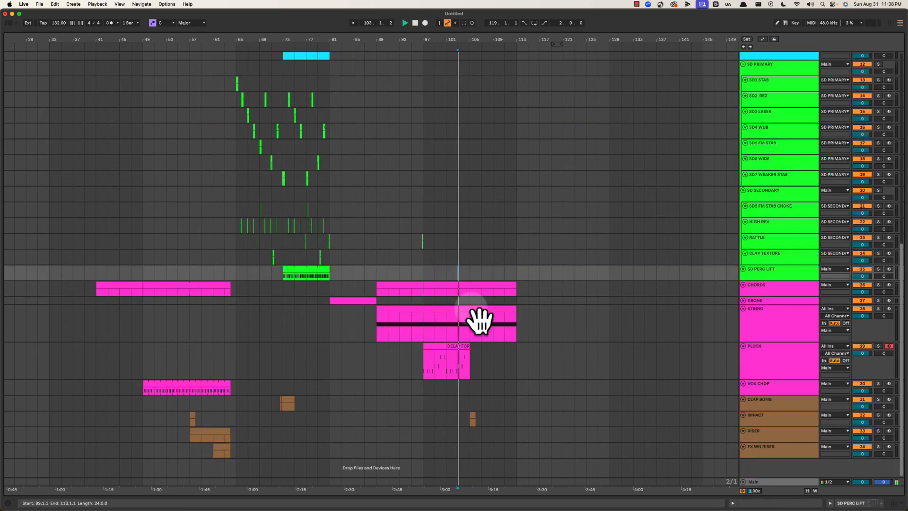
click(191, 435)
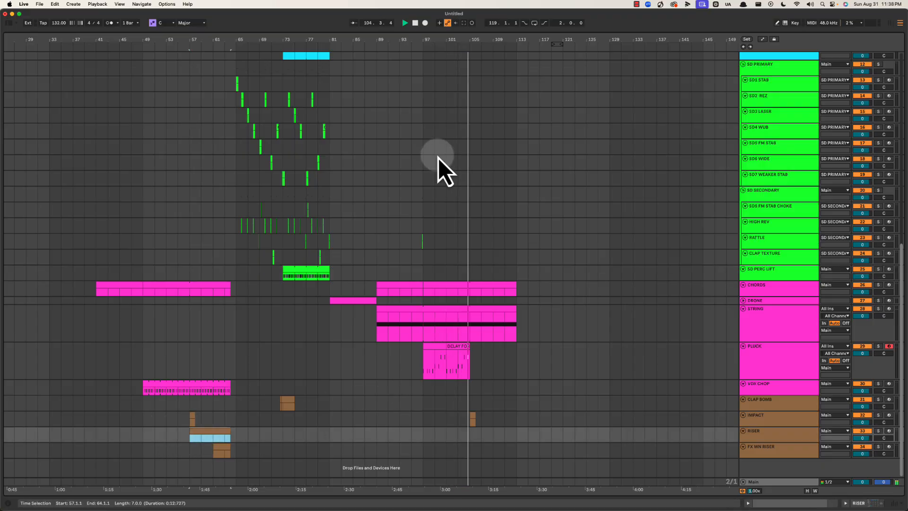
click(474, 419)
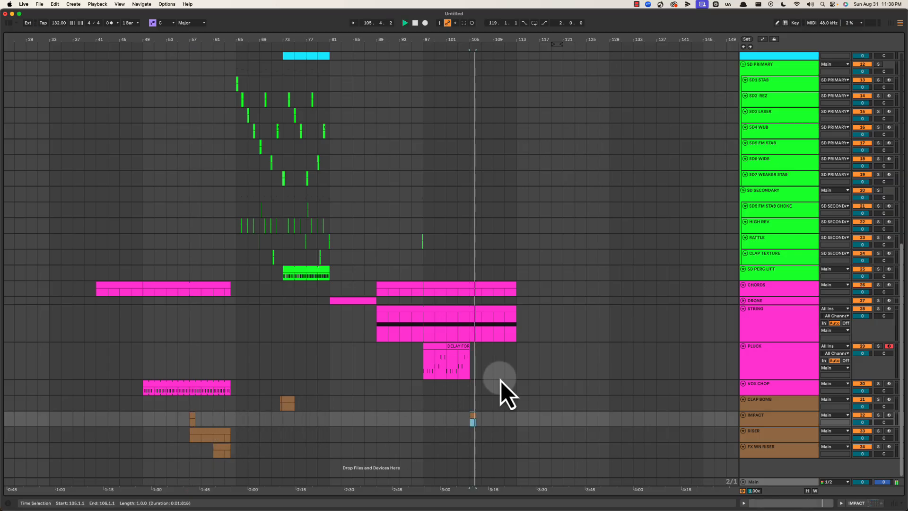
Duplicate the CLAP BOMB range from 72.1.1 to 105.1.1 to place a copy of its clip just after bar 105.
click(468, 400)
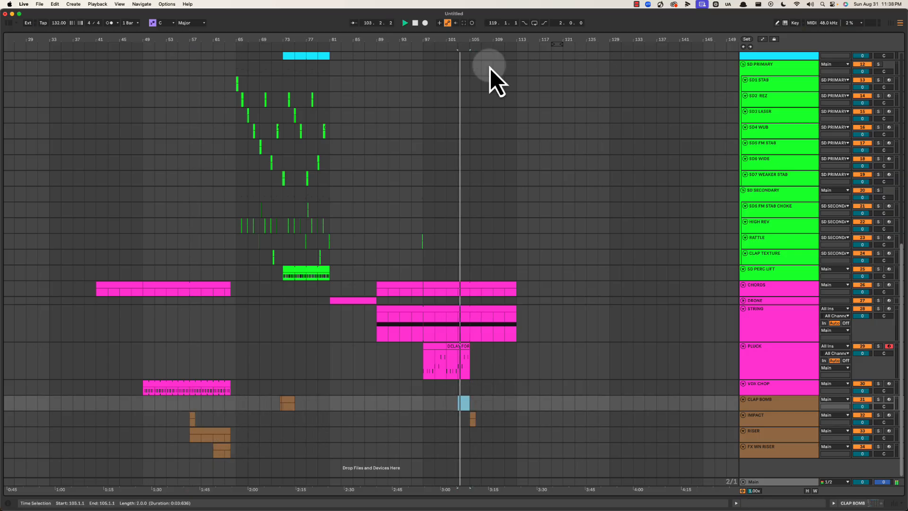
drag(485, 41, 450, 45)
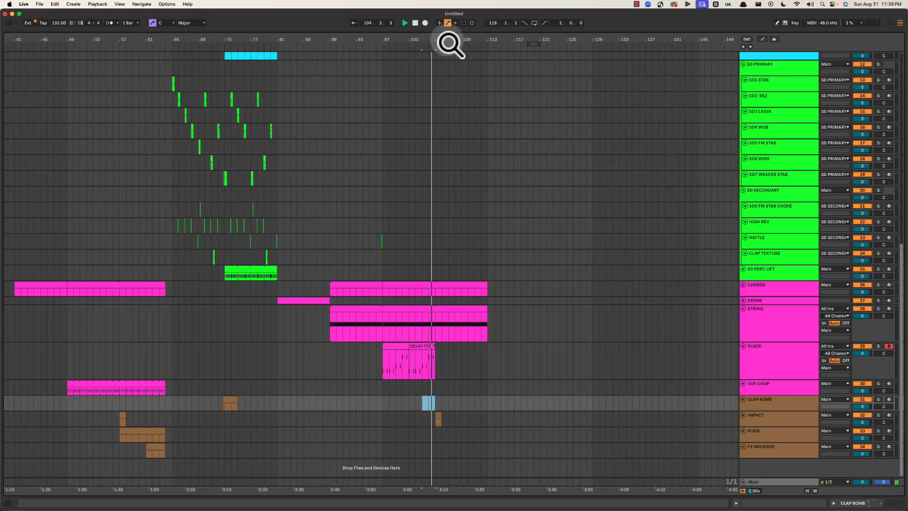
key(space)
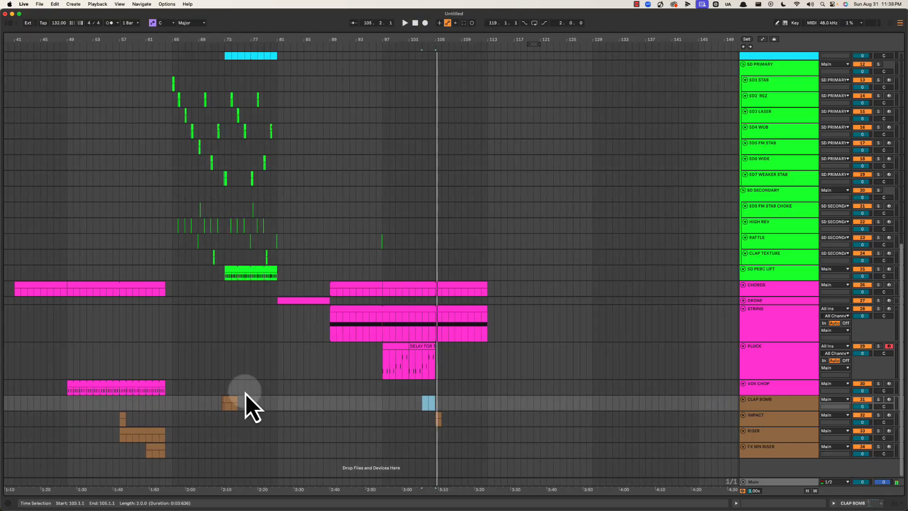
drag(220, 404, 436, 407)
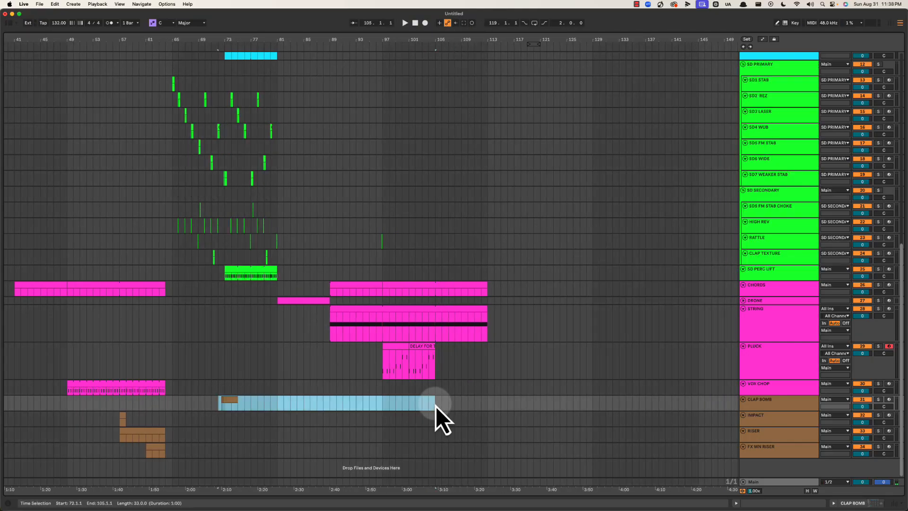
key(super+d)
click(436, 406)
key(space)
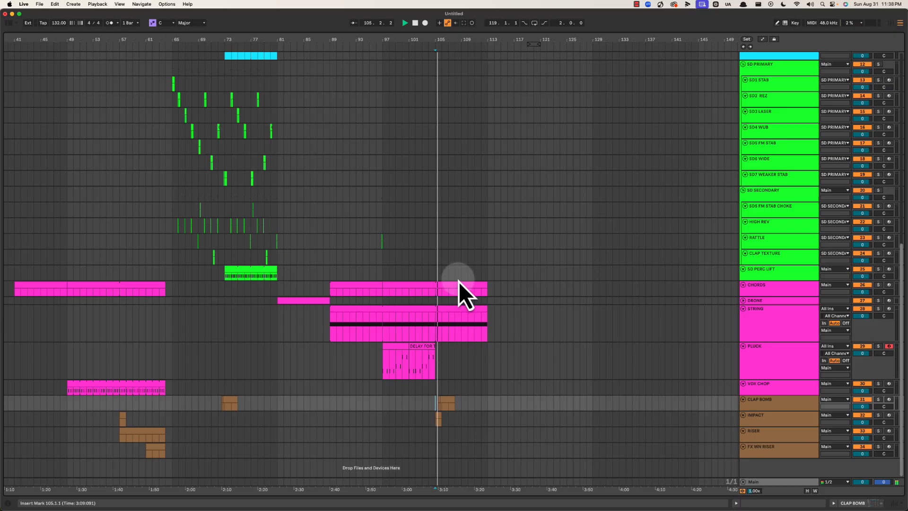
Shift the copied CLAP BOMB clip earlier to start at 104.3.1 and play from bar 104 to check its timing.
drag(428, 43, 433, 64)
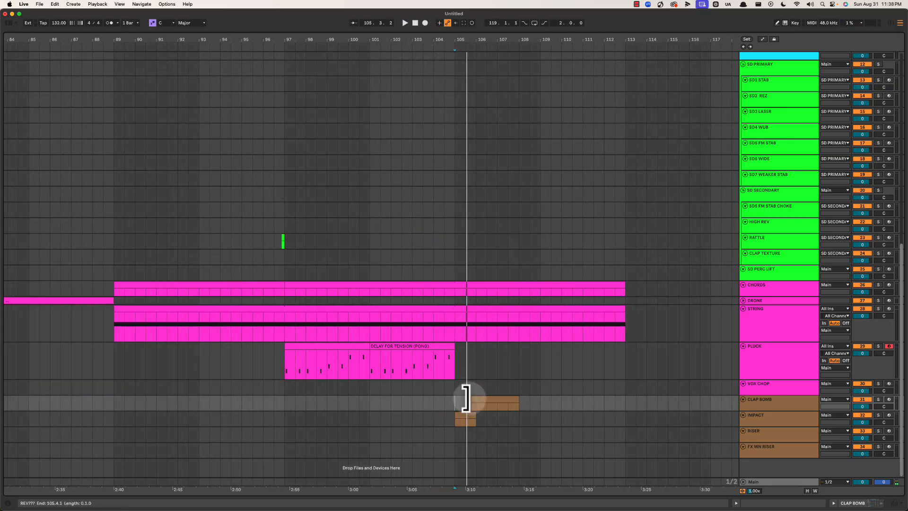
key(space)
drag(458, 404, 554, 408)
key(Left)
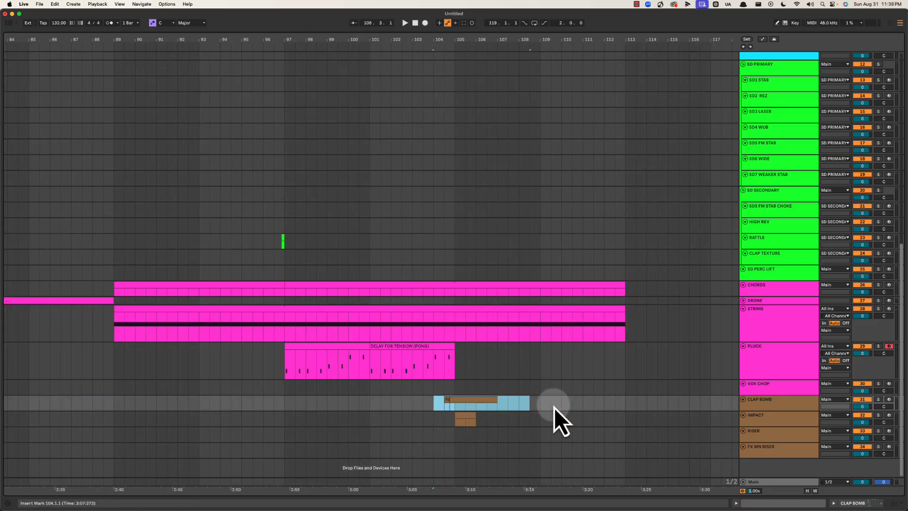
key(space)
key(Right)
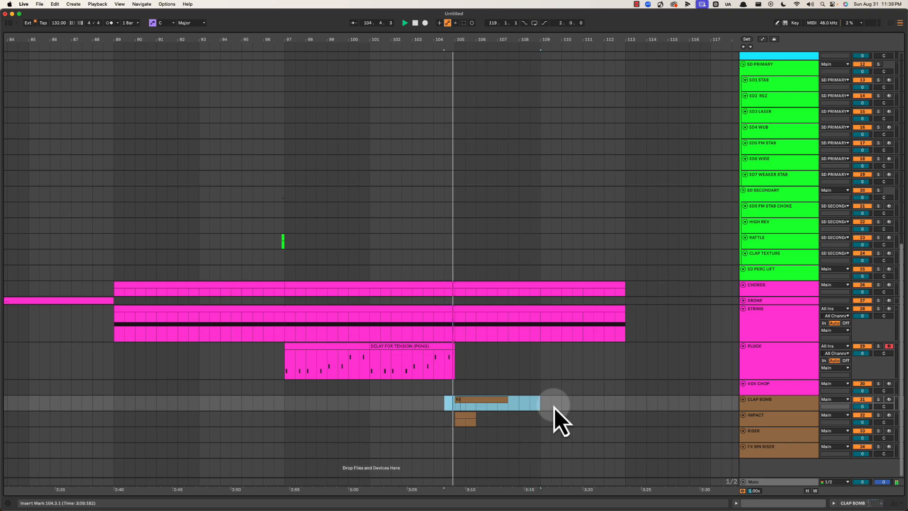
key(Left)
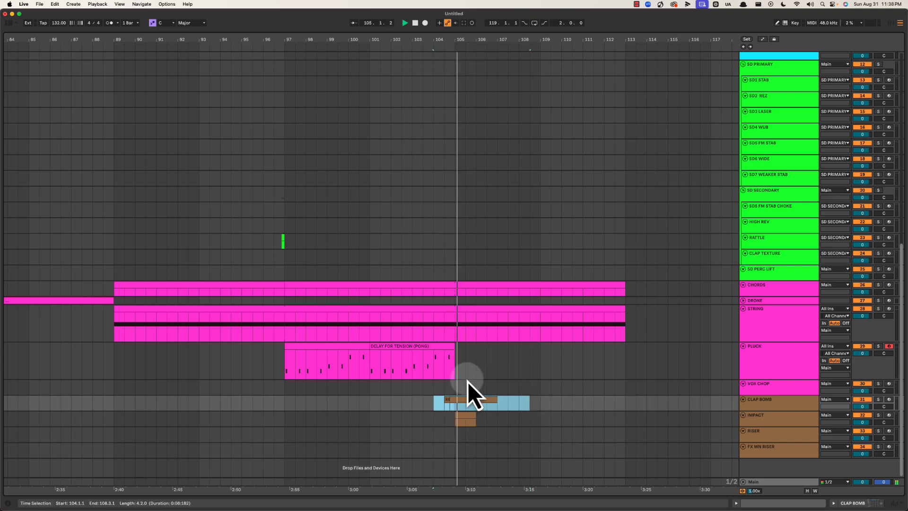
click(454, 390)
click(439, 388)
key(space)
key(space)
Duplicate the last BEAT and BASS clips to cover 105.1.1 to 113.1.1.
scroll(440, 386, up, 10)
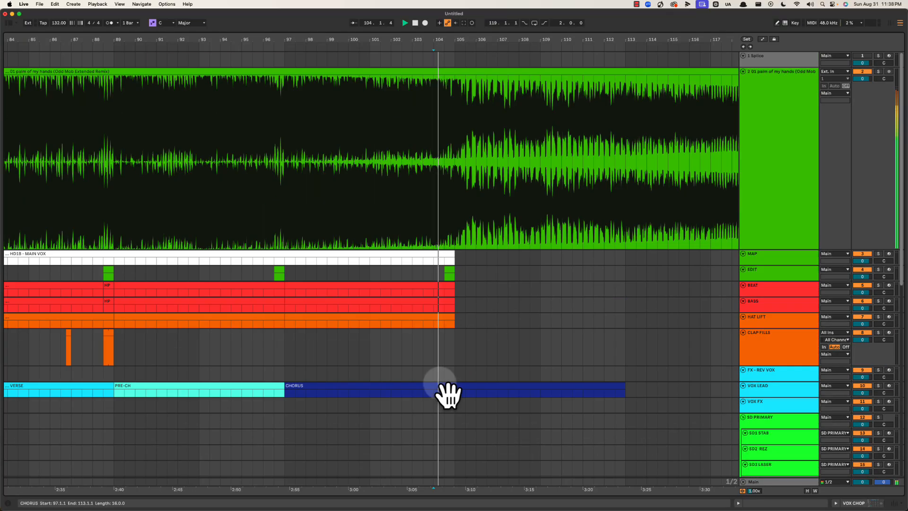
key(space)
drag(439, 37, 439, 17)
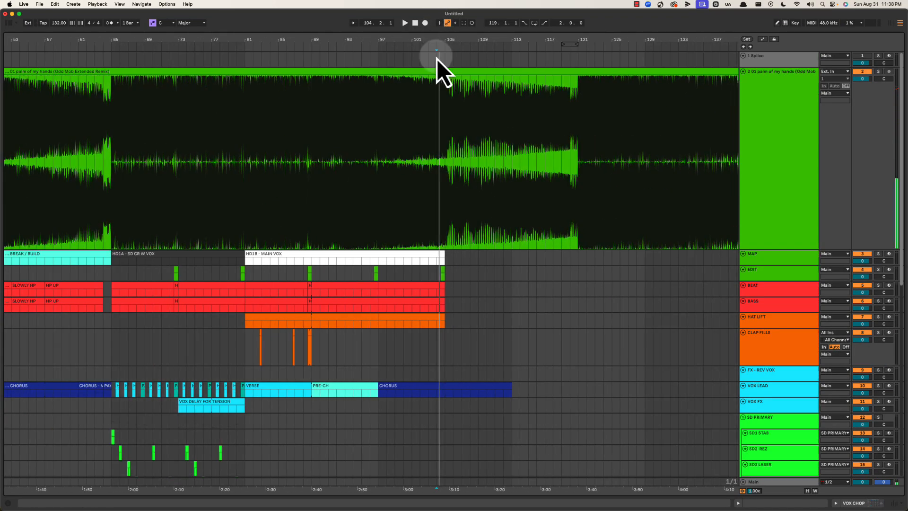
click(413, 285)
key(super+d)
click(416, 302)
key(super+d)
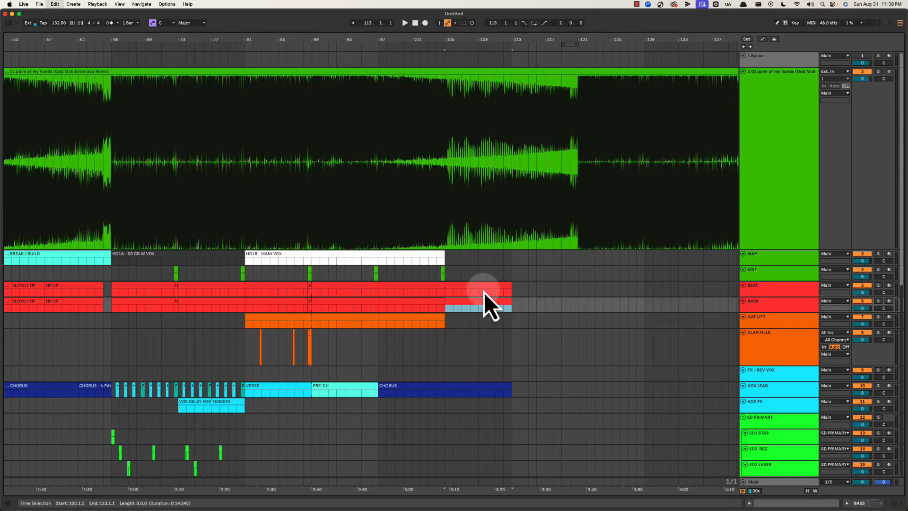
Rename the new BEAT and BASS clips starting at bar 105 as HP.
click(486, 284)
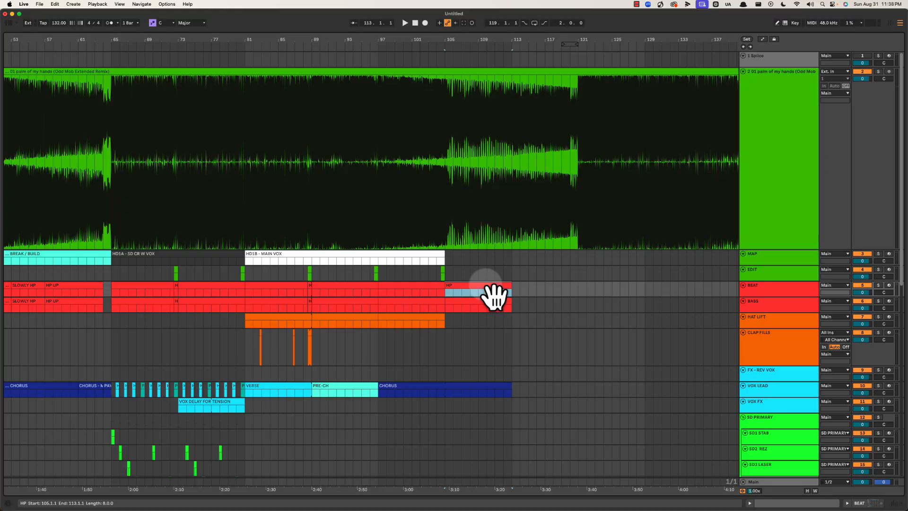
key(space)
click(490, 305)
scroll(459, 324, down, 1)
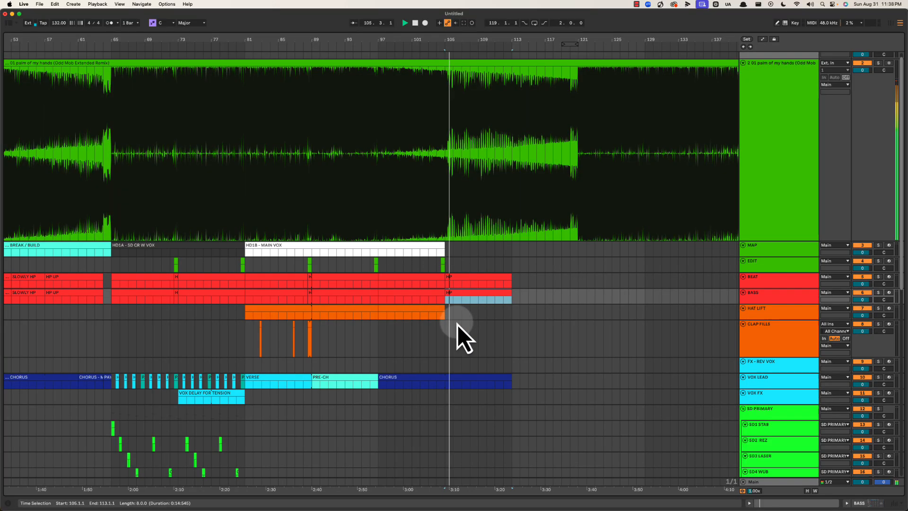
Listen from bar 102 and rename the PLUCK track as PLUCK LOW.
drag(457, 40, 484, 47)
scroll(478, 228, down, 15)
click(403, 230)
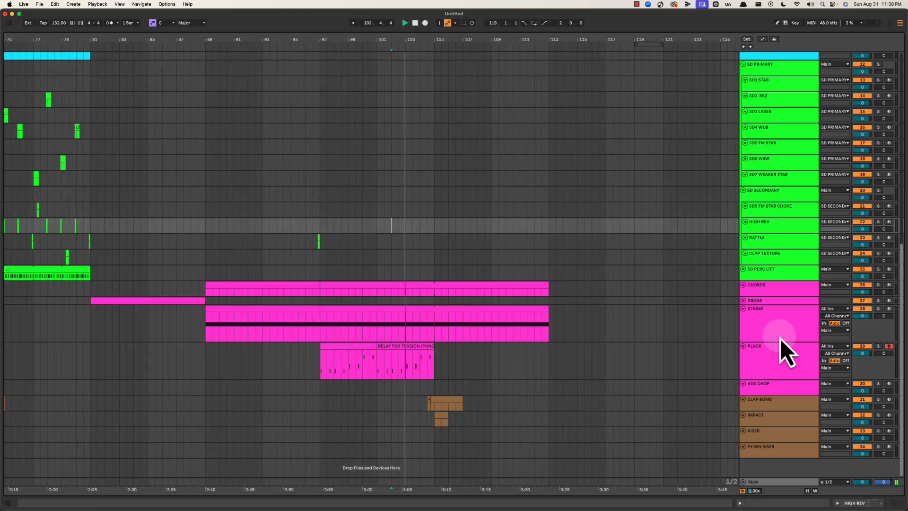
click(783, 366)
key(super+d)
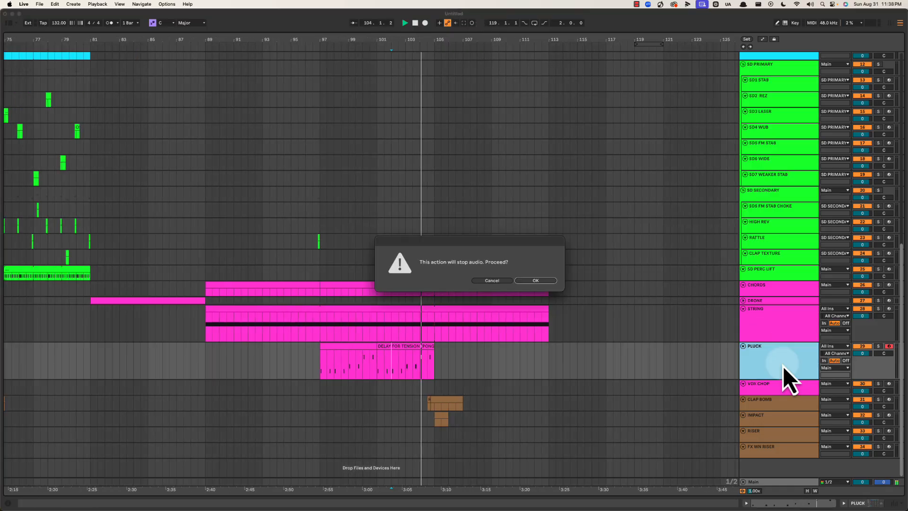
click(492, 280)
click(781, 370)
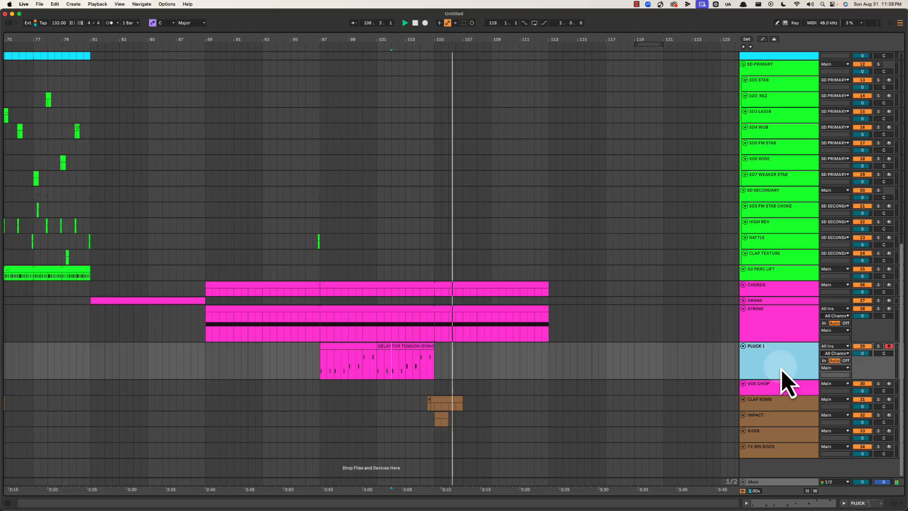
text(LOW)
key(Return)
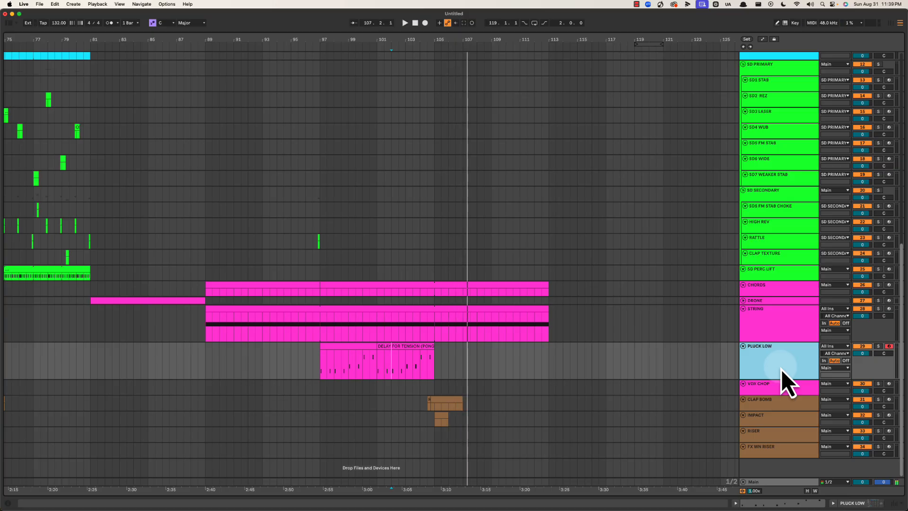
Insert a new MIDI track below PLUCK LOW and name it PLUCK HI.
key(super+shift+t)
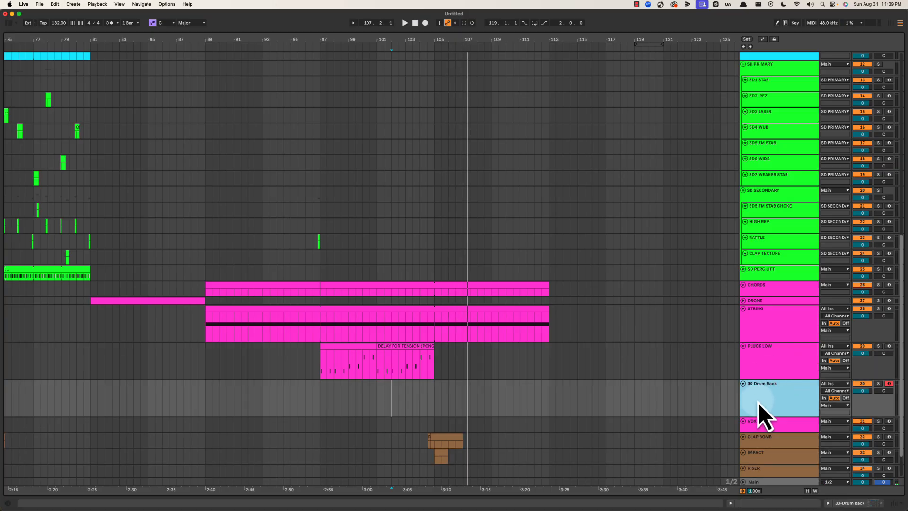
text(PLUCK HI)
key(Return)
Colour the PLUCK HI track magenta to match the PLUCK LOW track.
drag(444, 395, 557, 395)
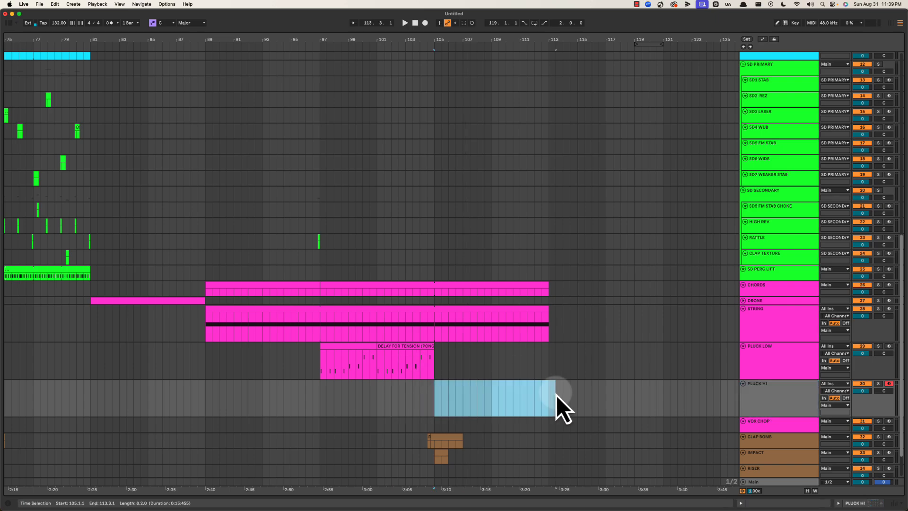
right_click(782, 396)
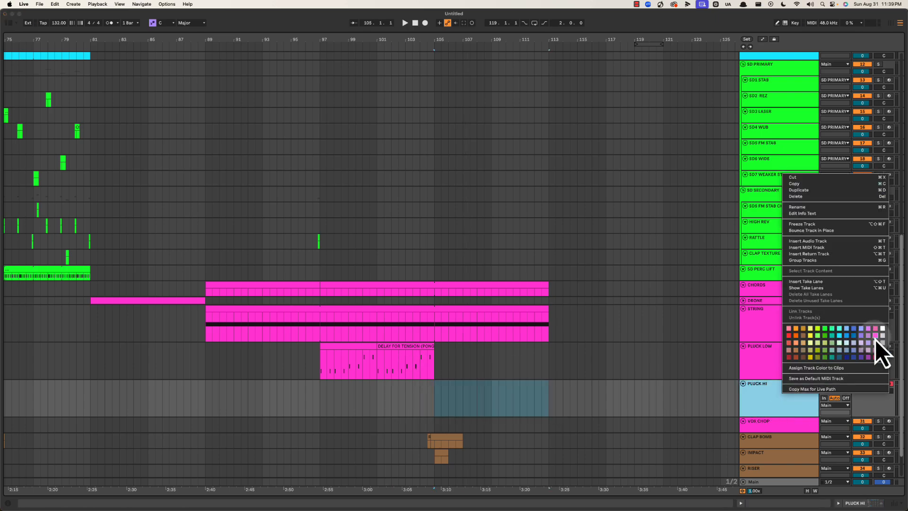
click(788, 387)
right_click(781, 399)
click(764, 405)
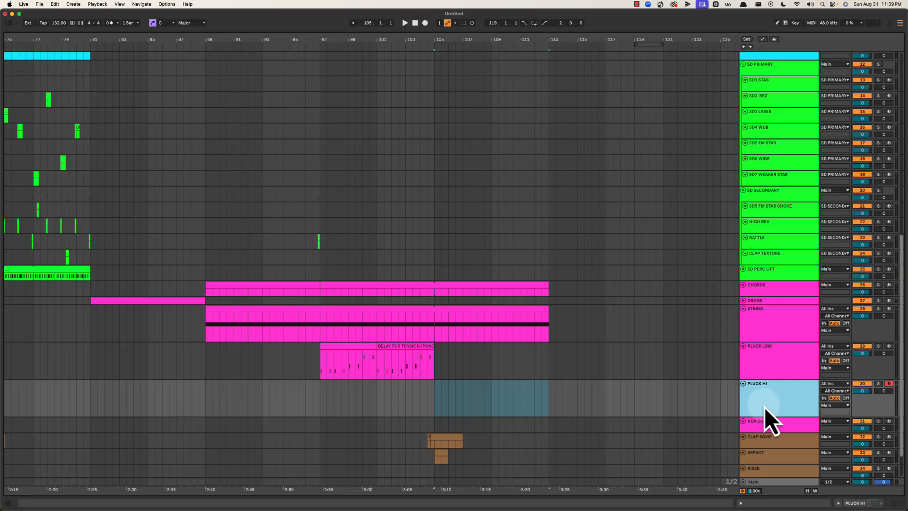
Create an empty MIDI clip on PLUCK HI from 105.1.1 to 113.1.1 and listen through that section.
drag(431, 398, 535, 393)
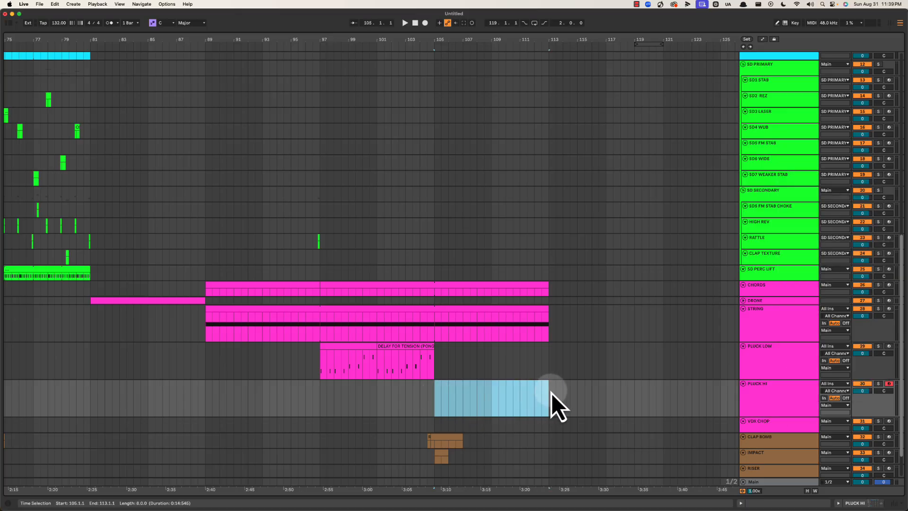
key(super+shift+m)
key(space)
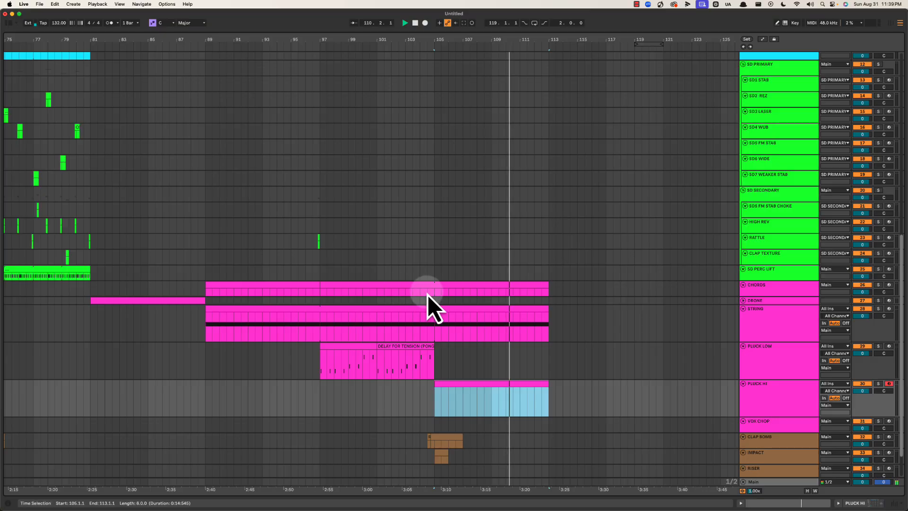
scroll(428, 294, right, 1)
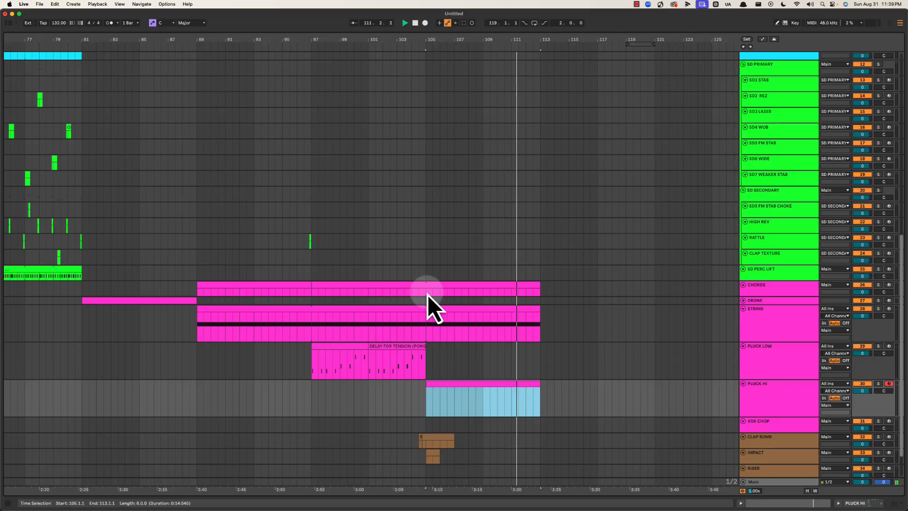
click(453, 387)
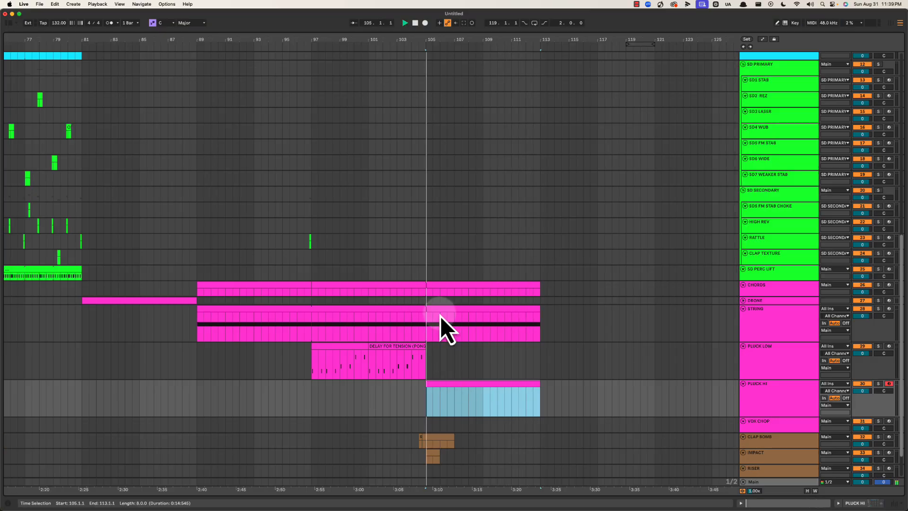
Insert a MIDI track named RISER TONAL below FX WN RISER and create an empty clip from 105.1.1 to 113.1.1.
scroll(445, 371, down, 3)
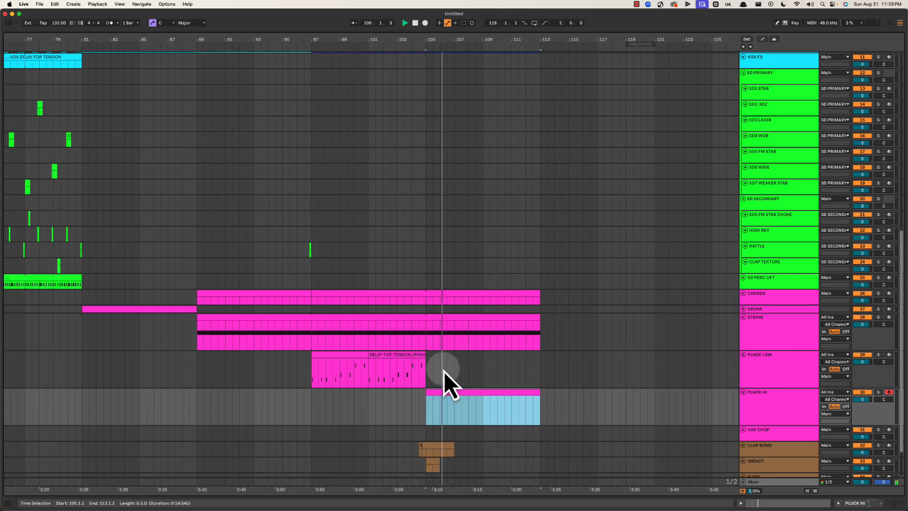
click(770, 453)
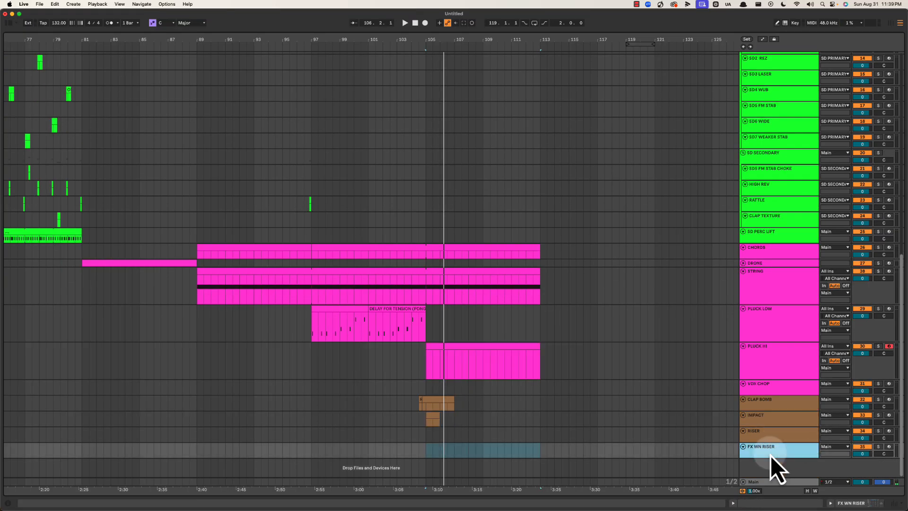
key(super+shift+t)
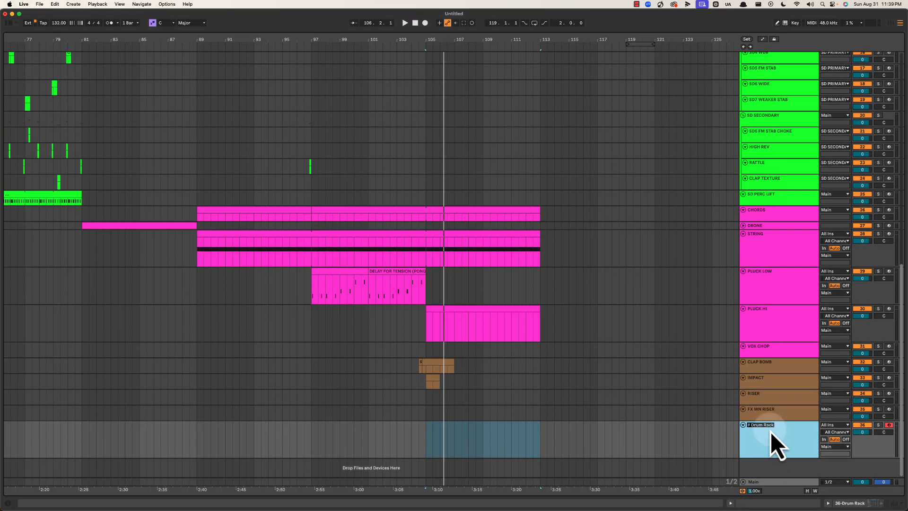
text(RISER TONAL)
drag(431, 449, 541, 444)
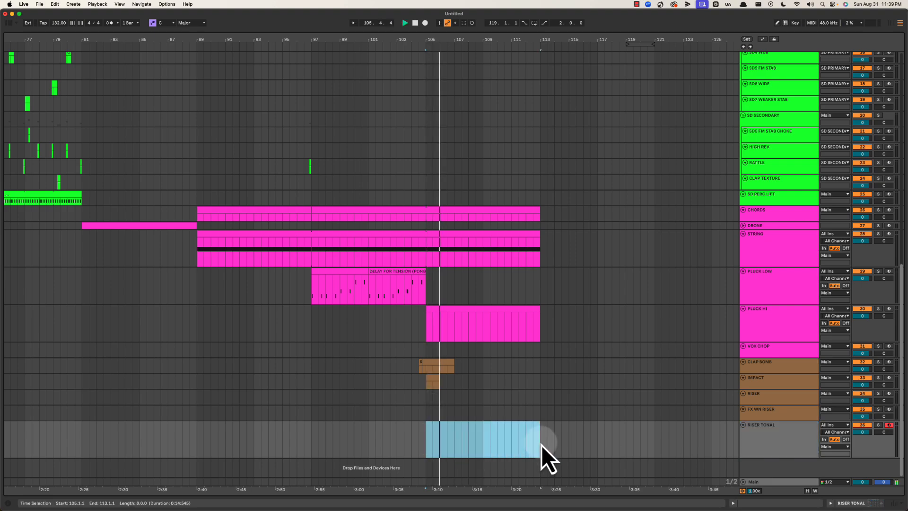
double_click(541, 445)
key(super+alt+l)
Colour the RISER TONAL track brown like the other effects tracks.
click(791, 437)
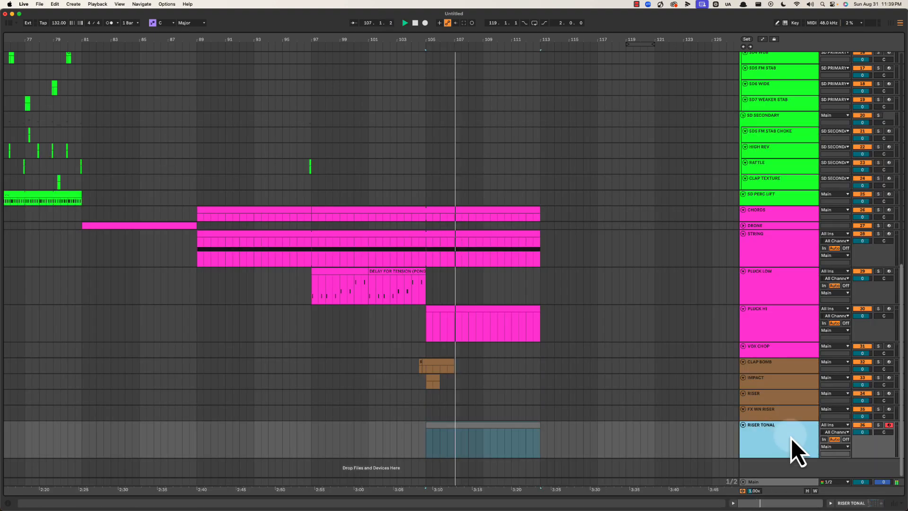
right_click(790, 438)
click(808, 381)
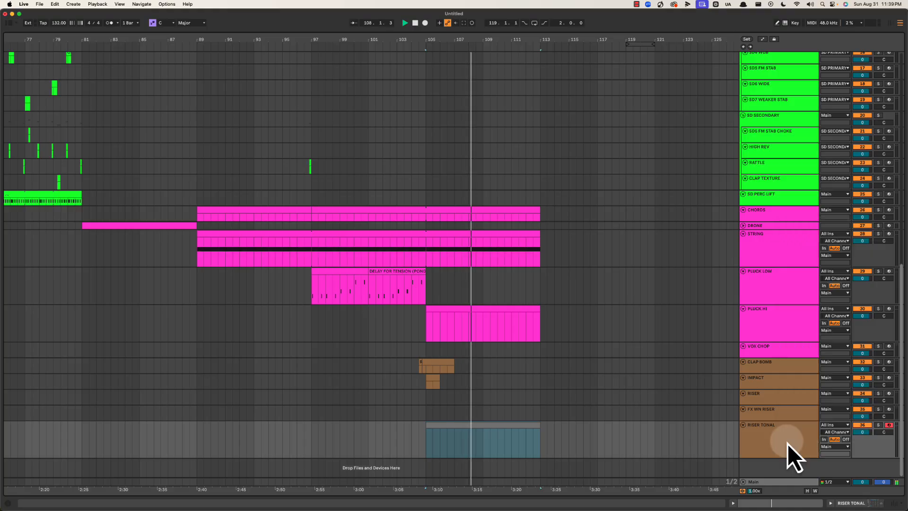
Rename the RISER TONAL track as RISER TONAL CAR REVVING? and assign its track colour to its clip.
key(super+r)
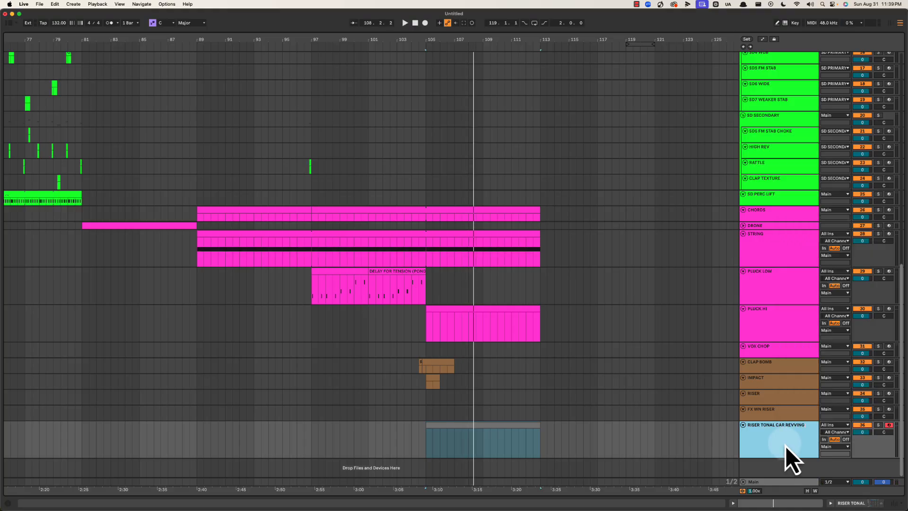
right_click(785, 445)
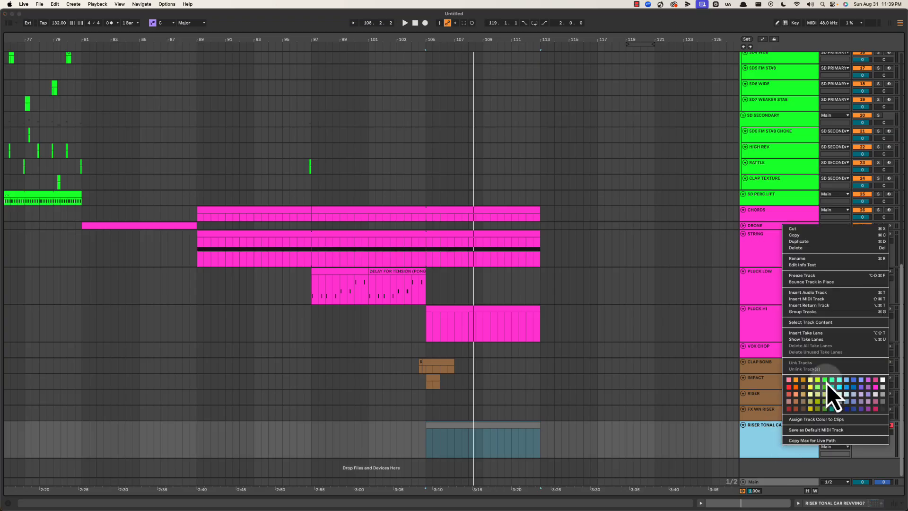
click(811, 419)
Listen to the section from 105.1.1 and check which riser parts play up to bar 113.
key(space)
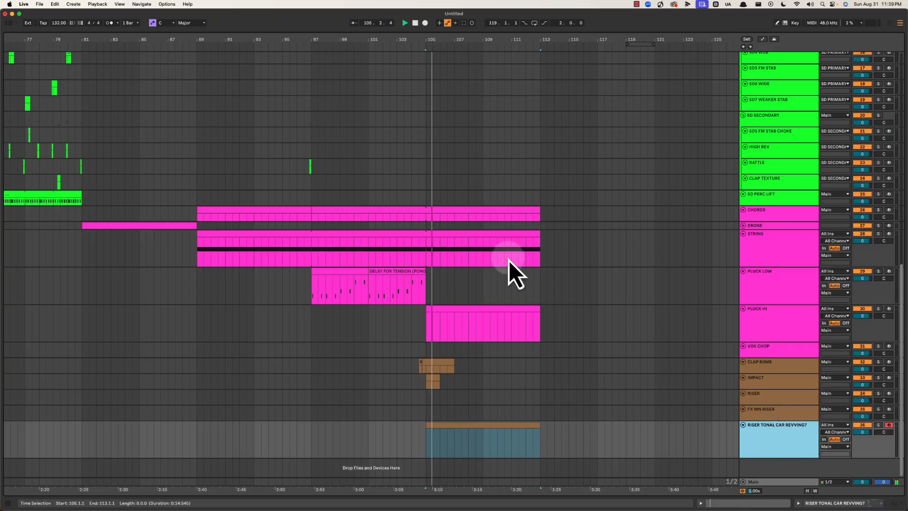
drag(488, 39, 487, 40)
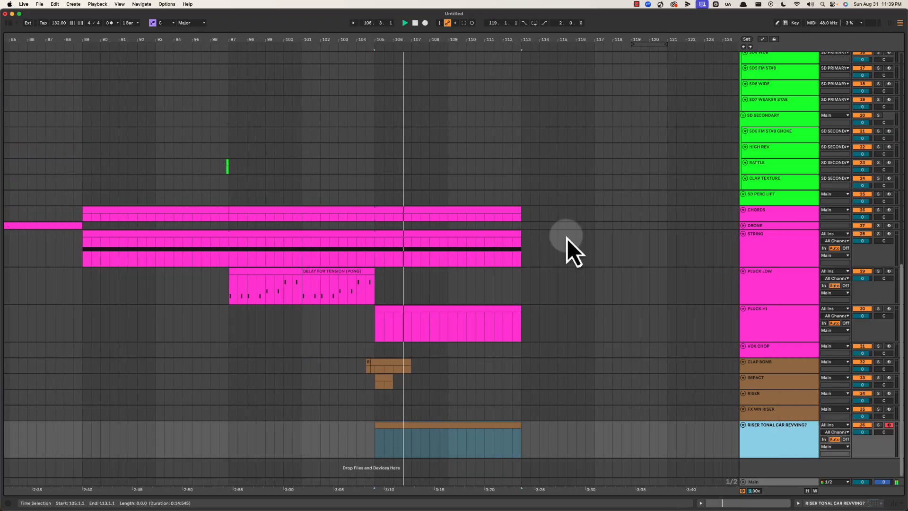
scroll(594, 260, left, 3)
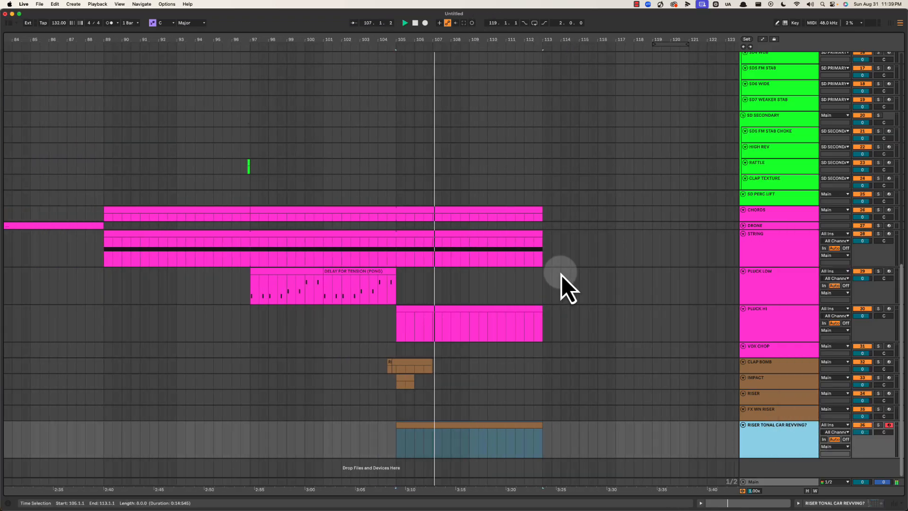
click(760, 418)
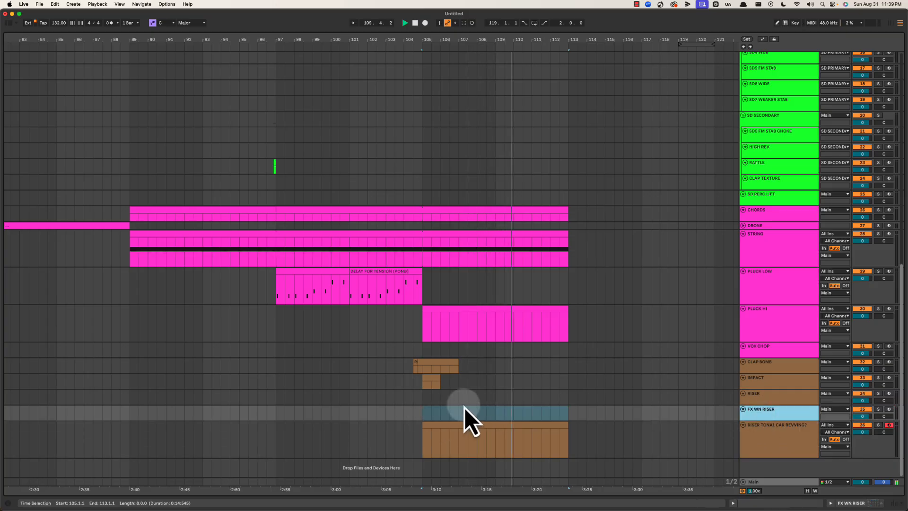
scroll(464, 408, right, 3)
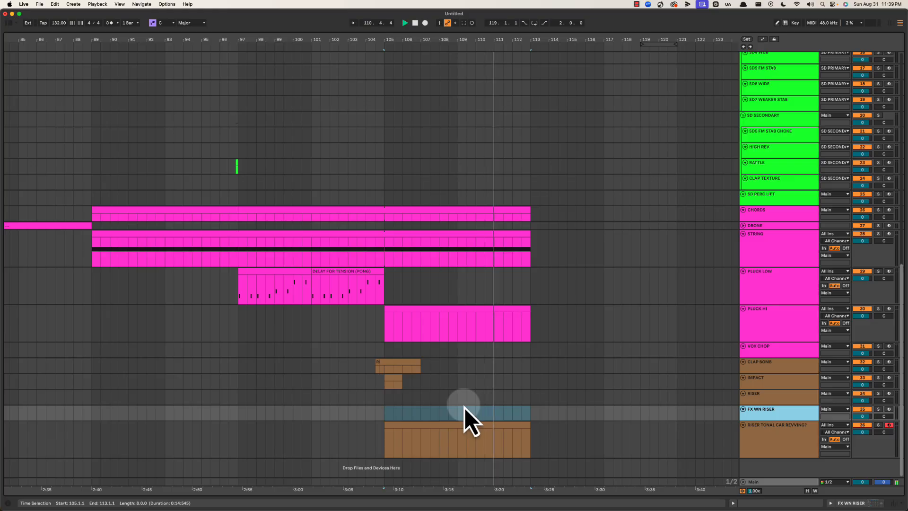
scroll(464, 408, right, 2)
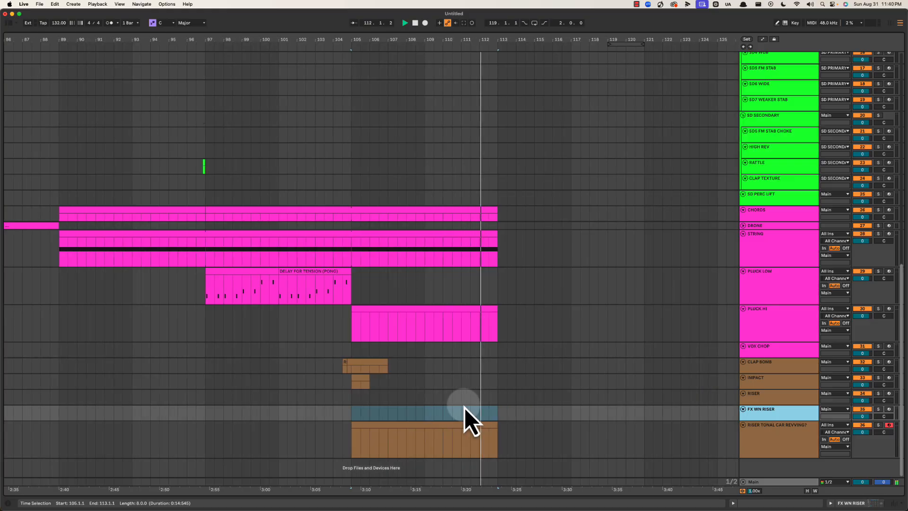
Extend the PLUCK LOW clip DELAY FOR TENSION (PONG) to 113.1.1 and split it at 105.1.1.
click(337, 272)
key(space)
key(space)
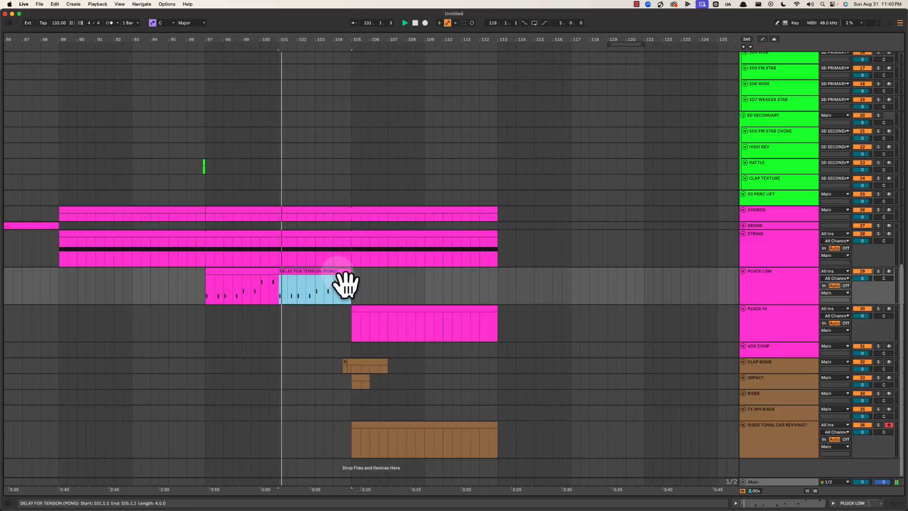
drag(350, 271, 491, 281)
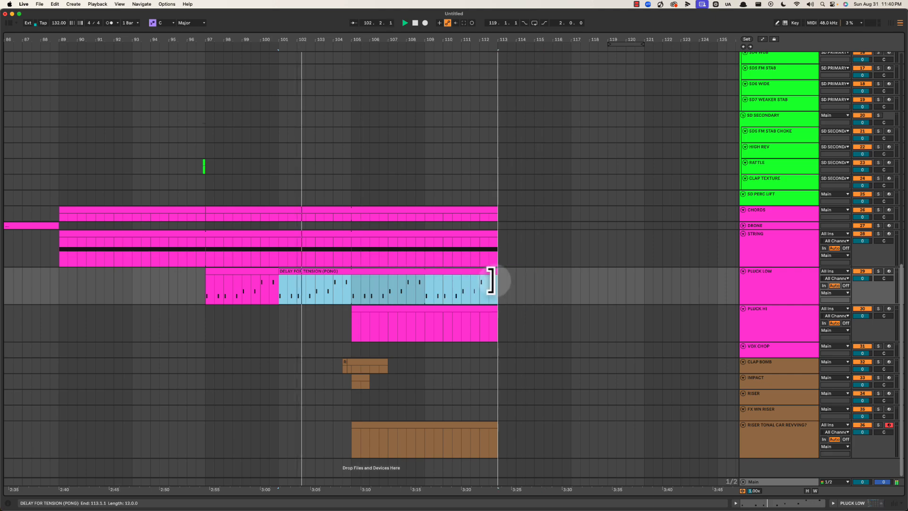
click(351, 287)
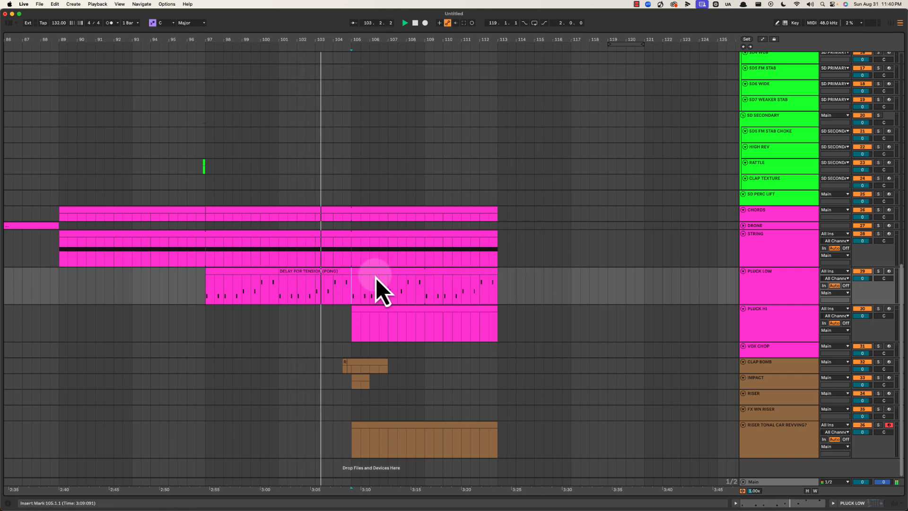
key(super+z)
Duplicate the PLUCK LOW pattern between 105.1.1 and 107.1.1 repeatedly to fill the track up to 113.1.1.
drag(251, 271, 387, 270)
key(super+d)
key(space)
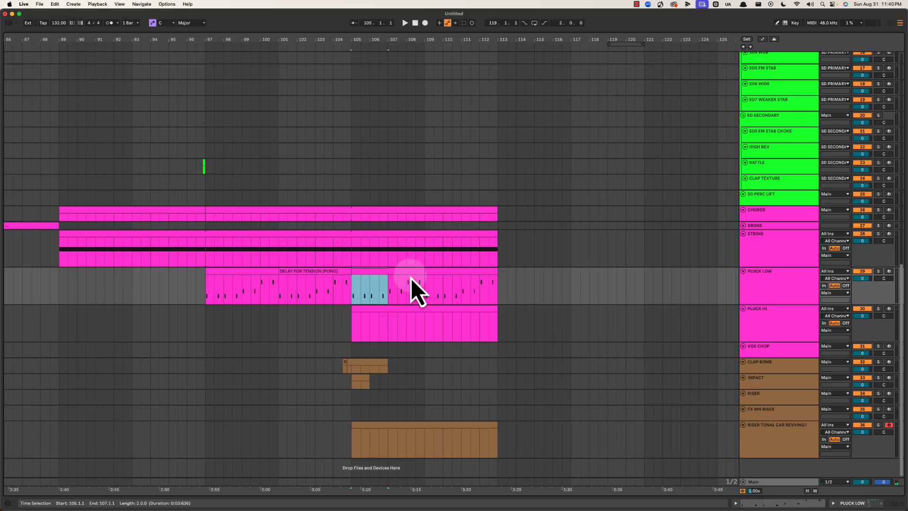
key(super+d)
key(super+d)
key(super+d)
key(super+d)
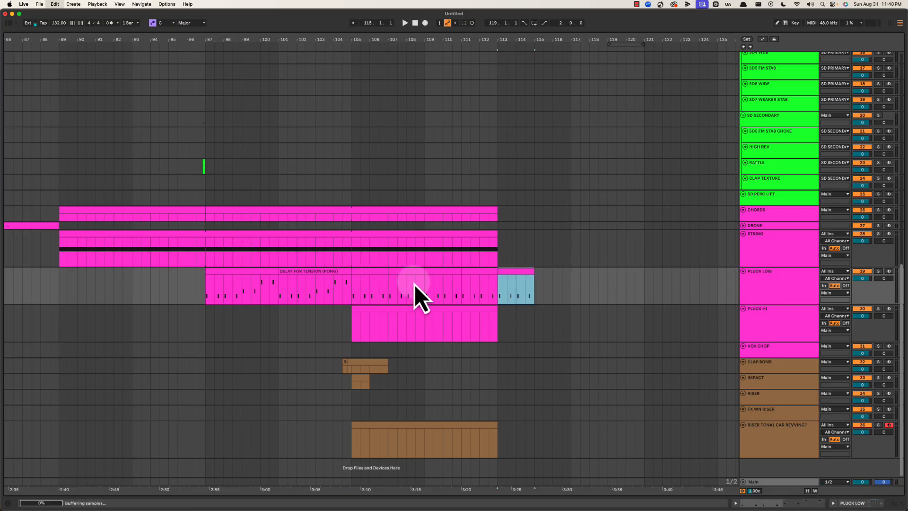
Colour the PLUCK LOW clips between 105.1.1 and 113.1.1 salmon pink.
click(365, 279)
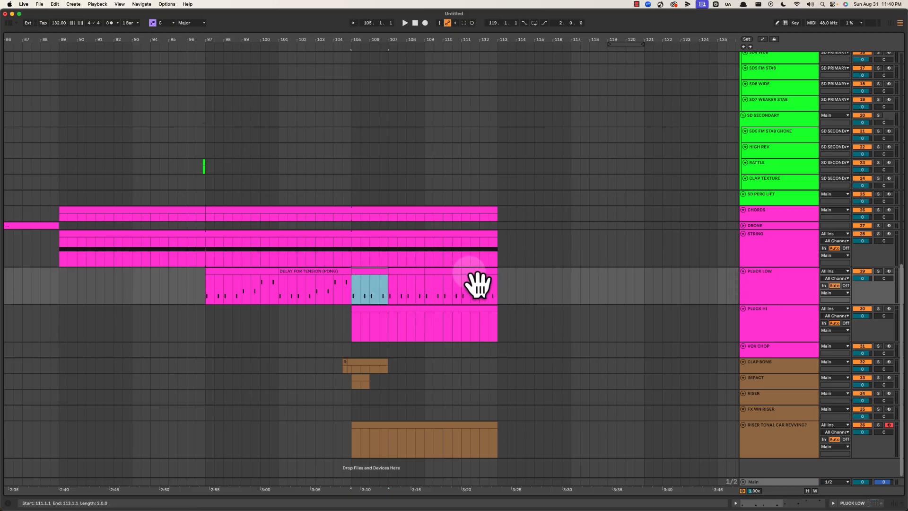
shift+click(475, 279)
right_click(475, 274)
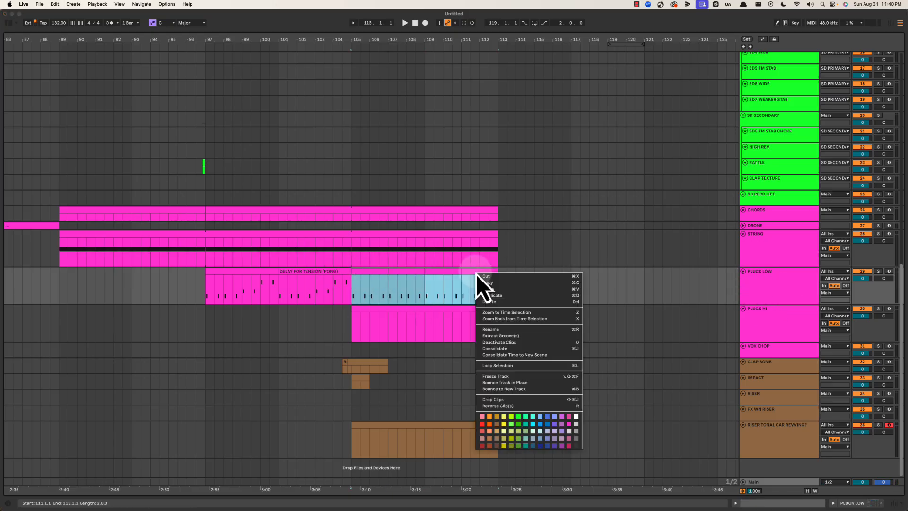
click(484, 419)
Listen from 105.1.1 to how the low pluck changes across its recoloured clips.
click(358, 294)
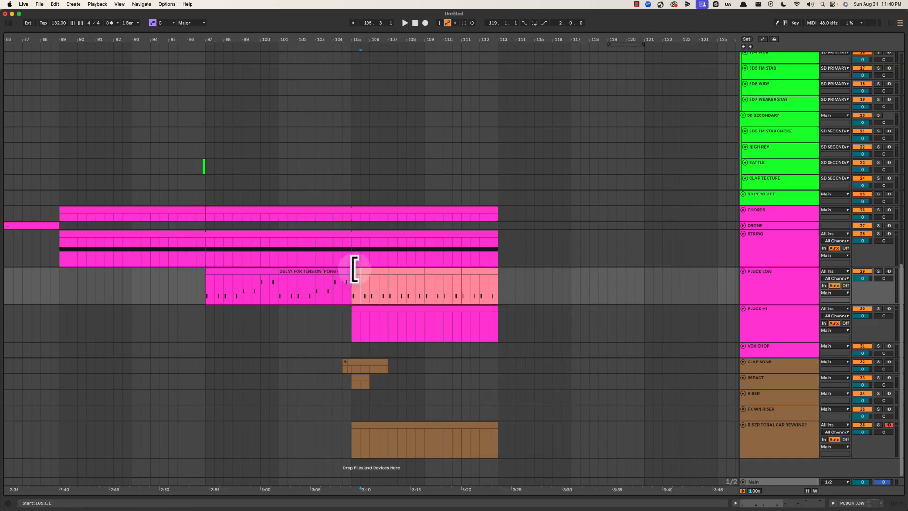
drag(353, 297, 513, 296)
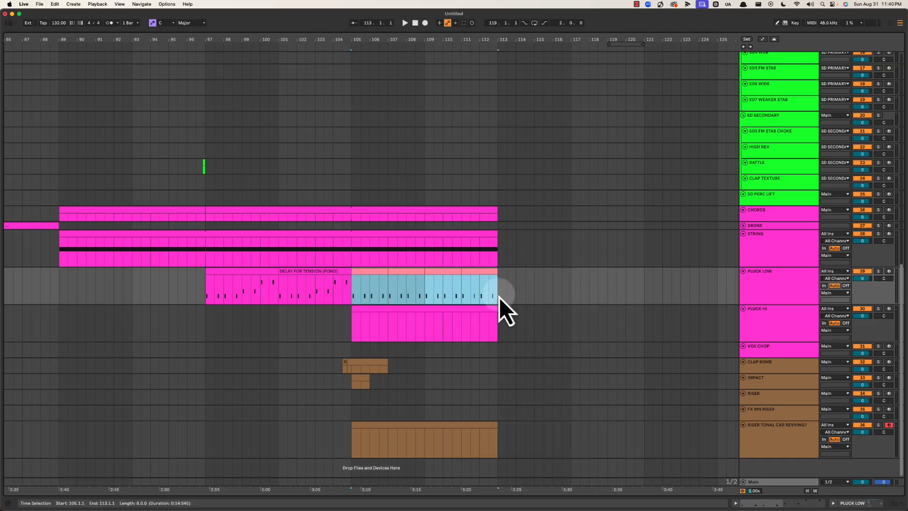
click(354, 298)
key(space)
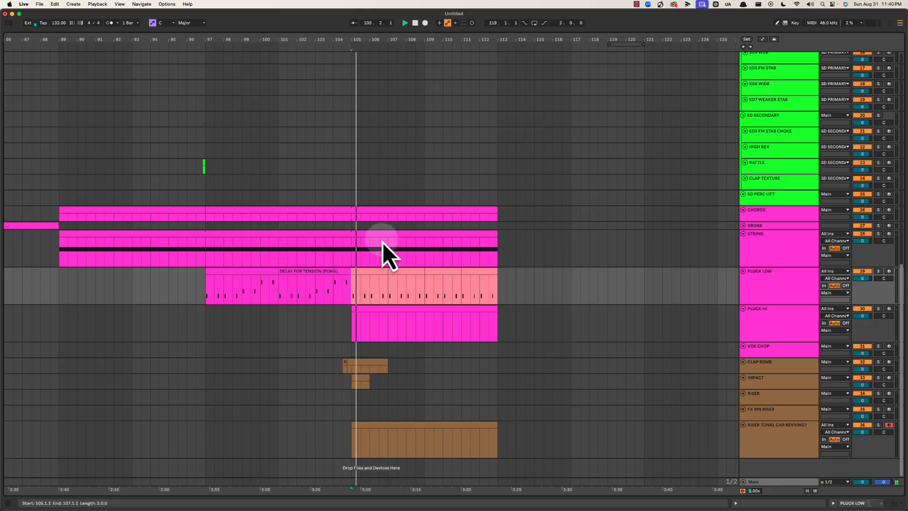
drag(428, 42, 428, 48)
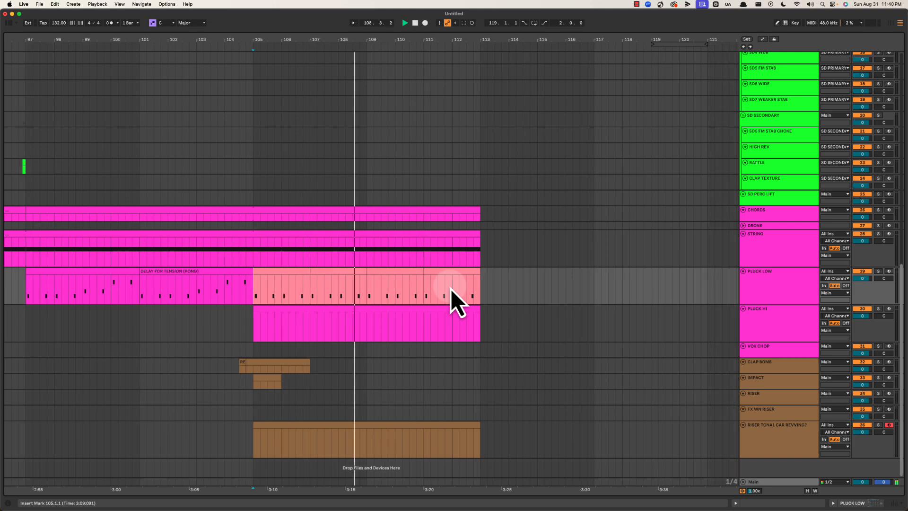
Consolidate the PLUCK LOW clips from 109.1.1 to 113.1.1 into one clip named VERBING OUT / ENDLESS SMILE.
drag(402, 291, 458, 286)
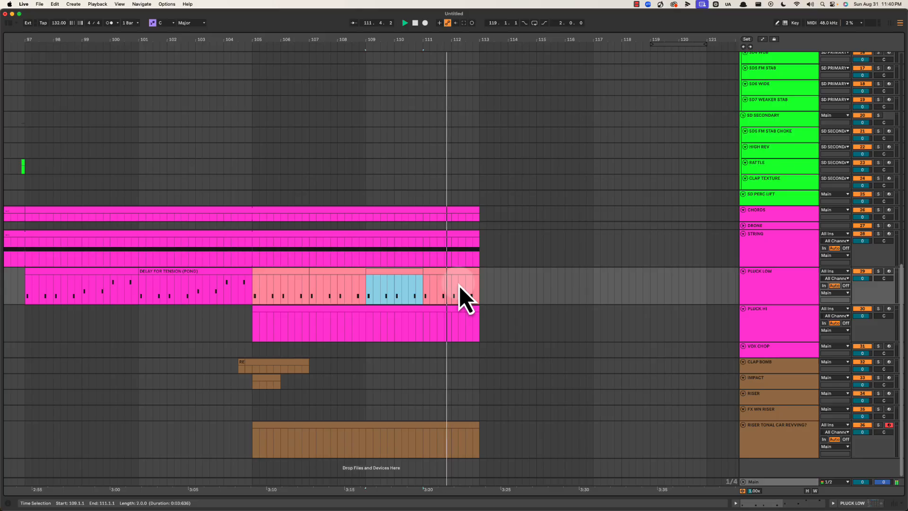
drag(405, 283, 447, 286)
key(space)
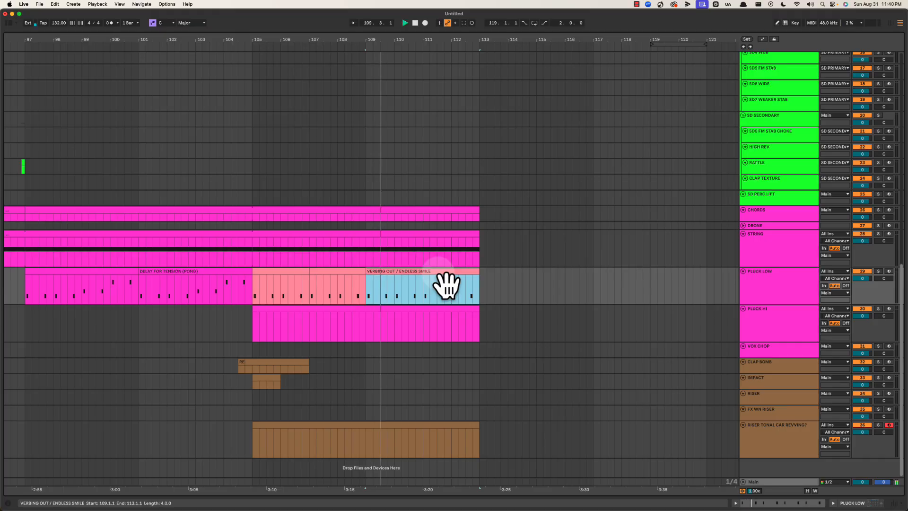
scroll(444, 302, up, 15)
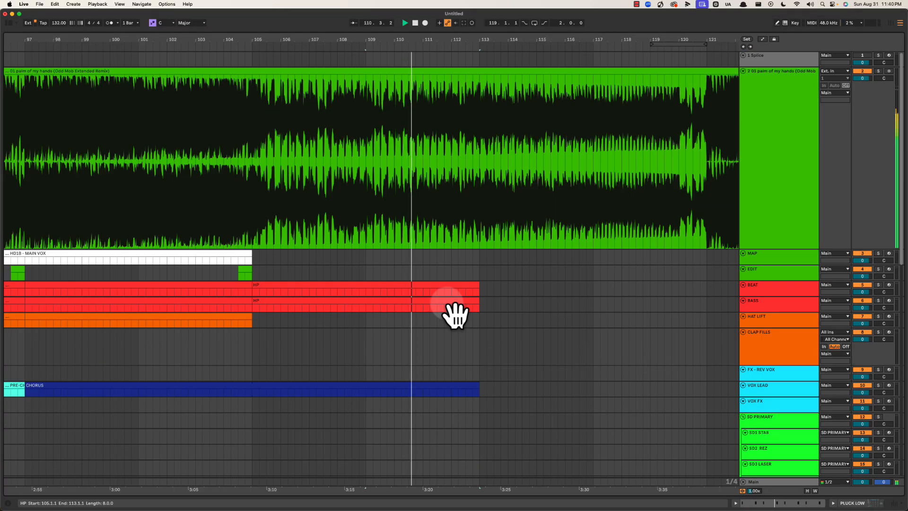
Duplicate the HP clips between 105.1.1 and 113.1.1 on the BEAT and BASS tracks so they continue to 121.1.1.
scroll(454, 315, down, 4)
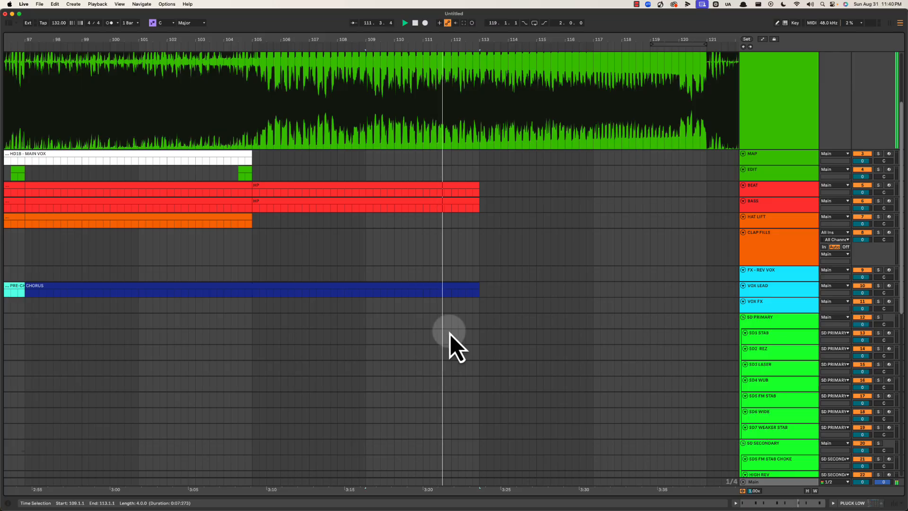
click(396, 191)
shift+click(396, 204)
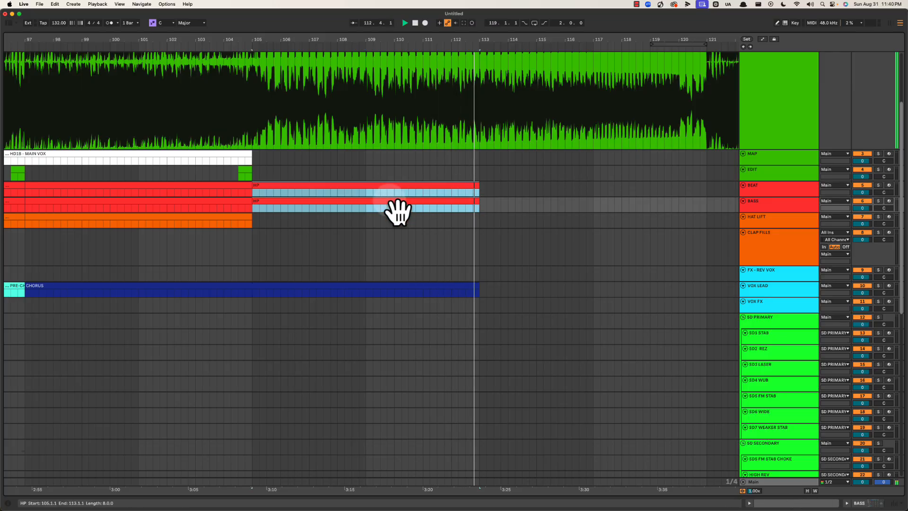
key(super+d)
Extend the CHORUS clip that starts at 97.1.1 on the VOX LEAD track to end at 121.1.1.
click(401, 289)
drag(429, 42, 430, 19)
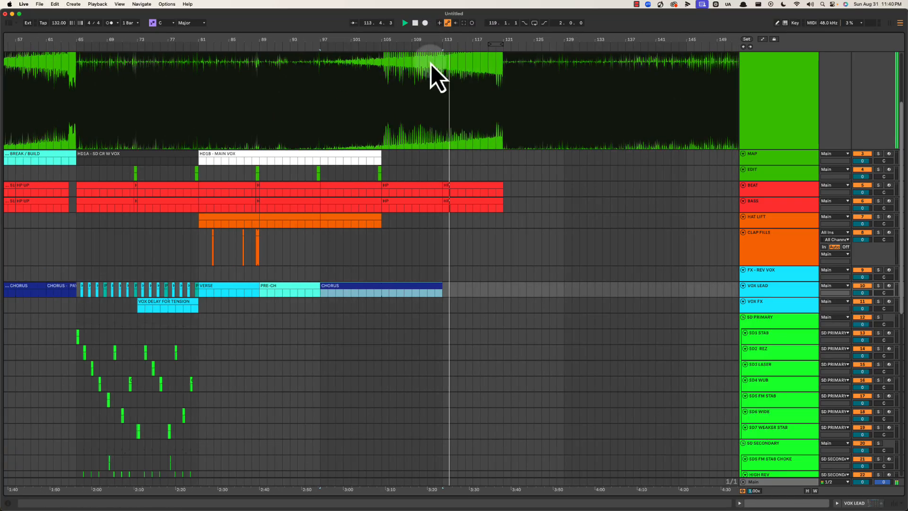
drag(439, 287, 497, 288)
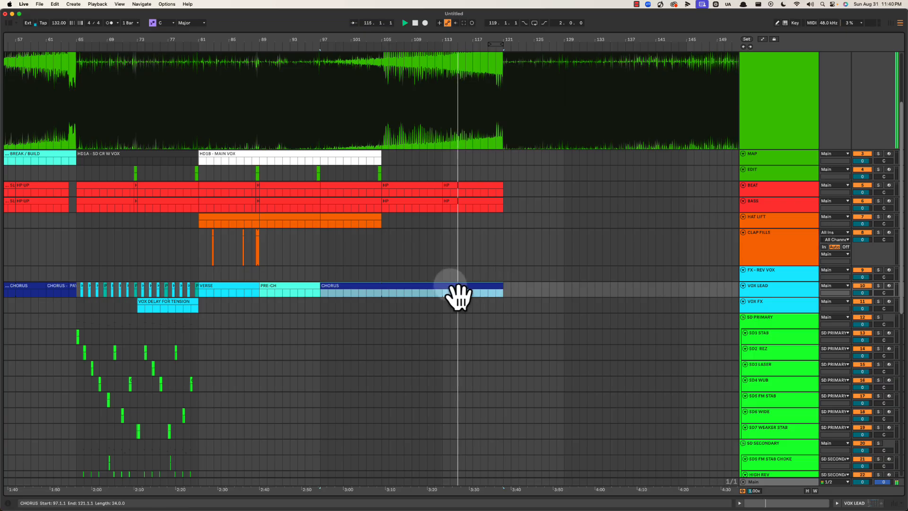
Split the extended CHORUS clip on VOX LEAD at 113.1.1 and rename its second part VERBING OUT.
scroll(449, 260, down, 5)
click(442, 196)
key(space)
key(super+e)
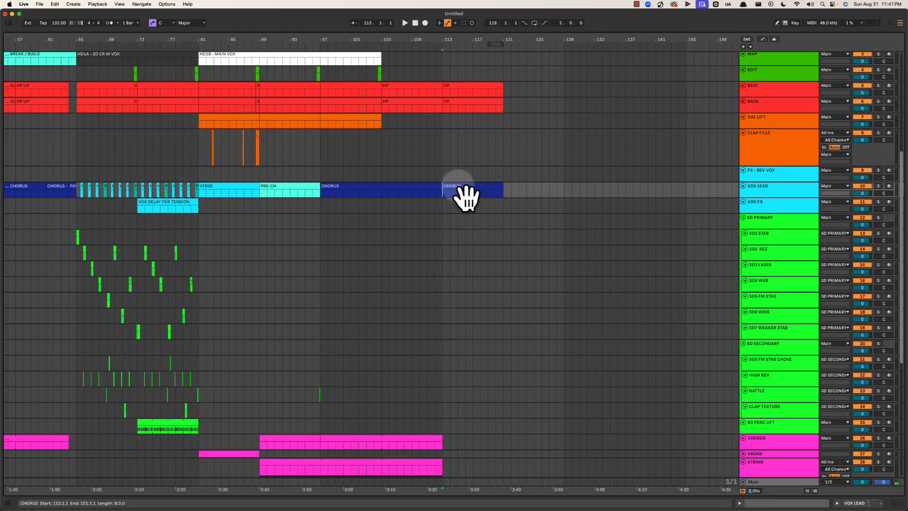
click(459, 187)
key(super+r)
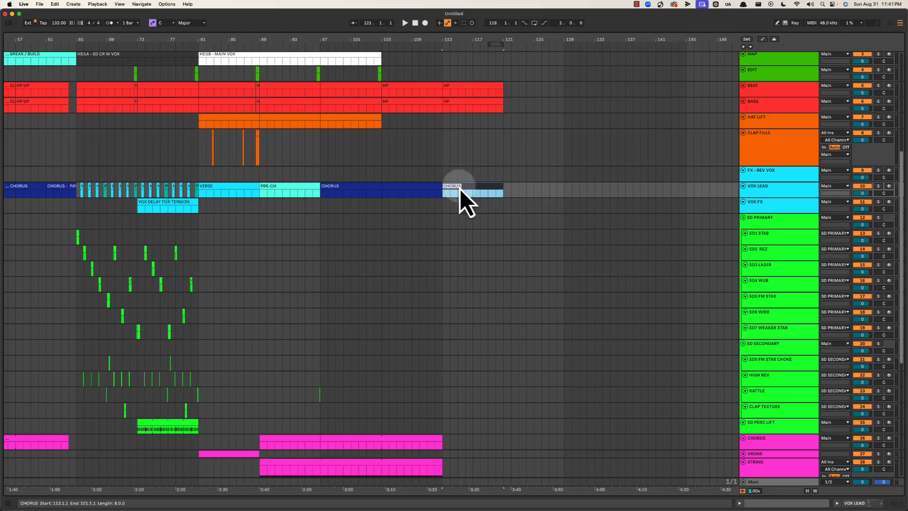
text(VERBING OUT)
key(Return)
Listen briefly from 113.1.1 to hear which parts play in this section of the reference.
key(space)
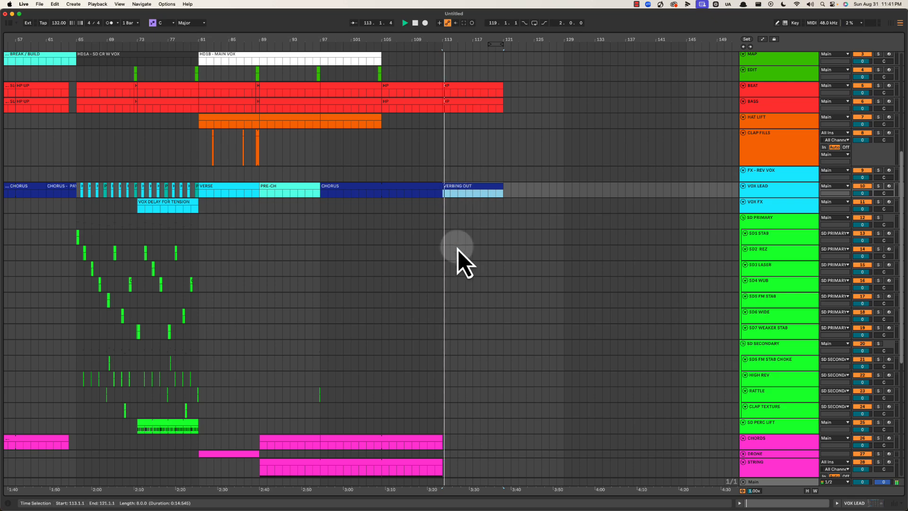
scroll(456, 283, down, 10)
key(space)
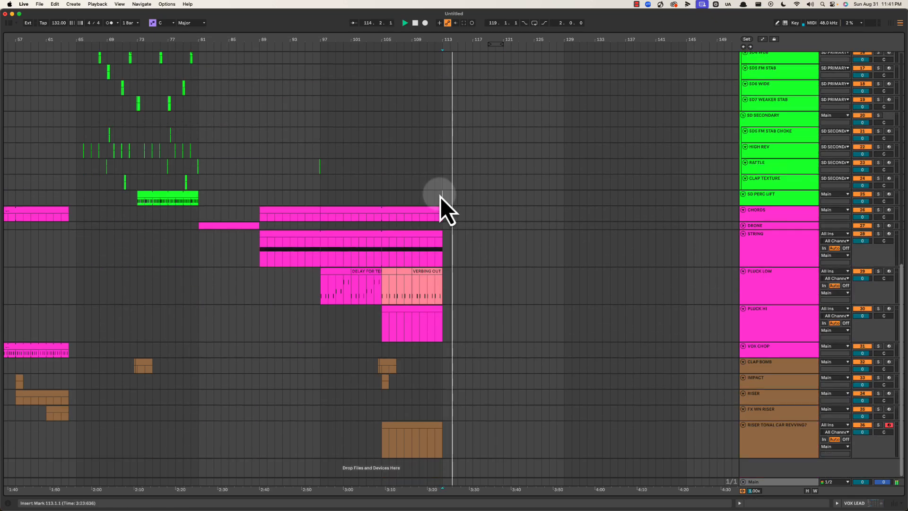
Insert a new MIDI track directly below CLAP FILLS and name it SN ROLL.
click(442, 197)
scroll(544, 227, up, 1)
scroll(695, 302, up, 6)
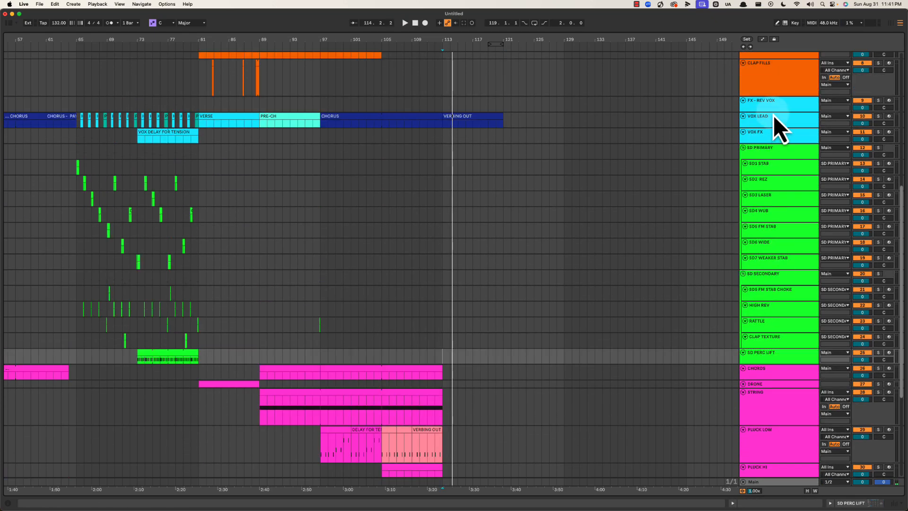
click(772, 92)
scroll(763, 123, up, 5)
key(super+shift+t)
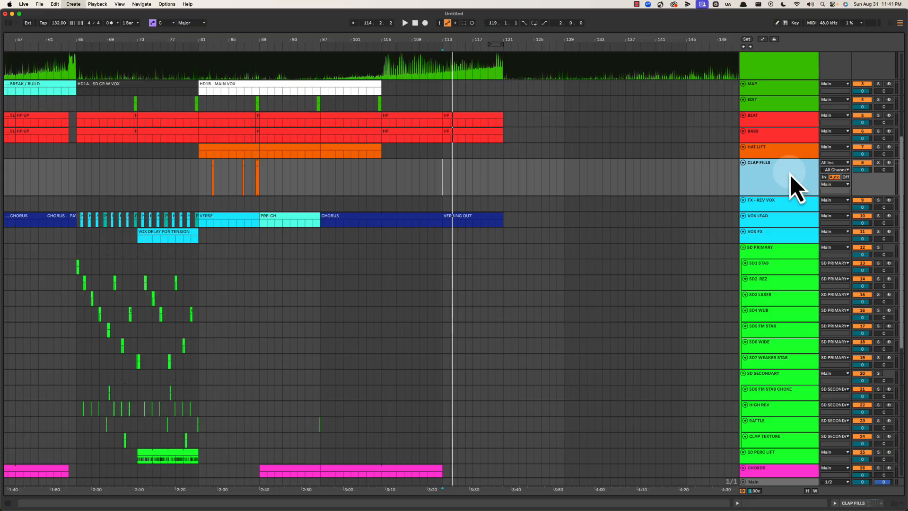
key(super+r)
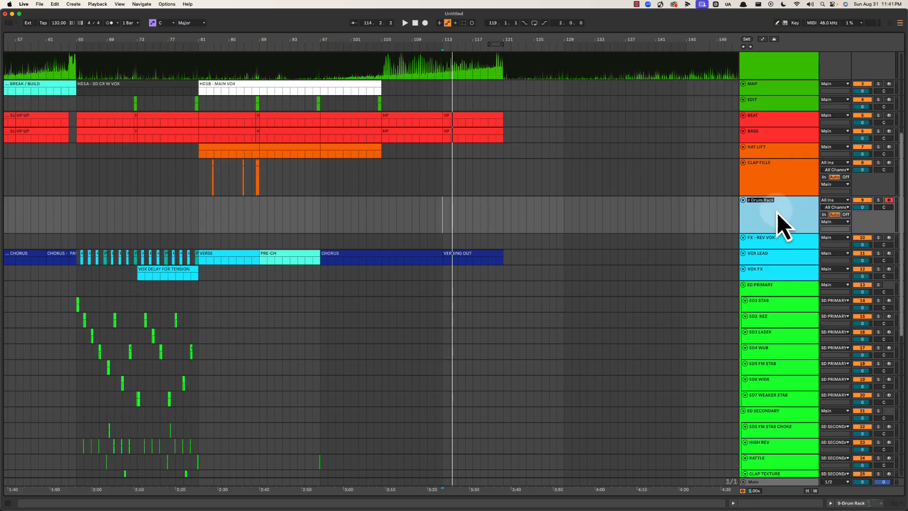
text(SN ROLL)
key(Return)
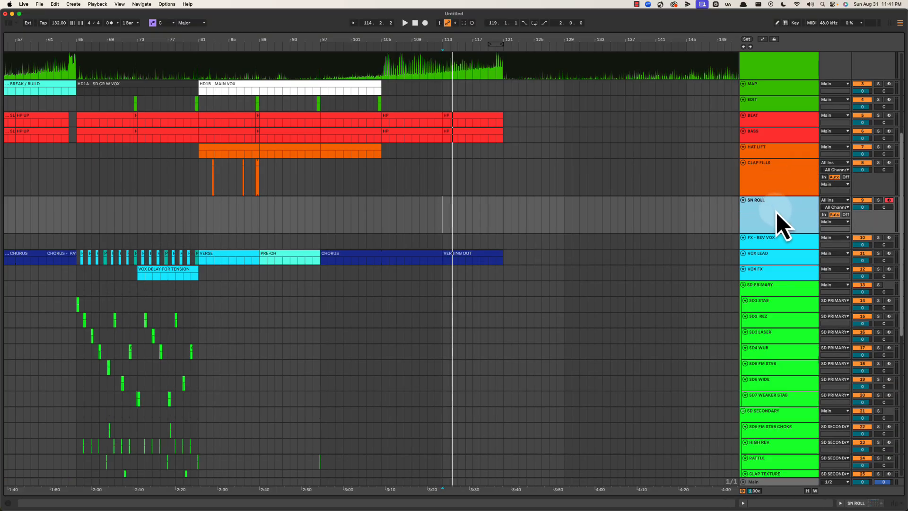
Create an empty MIDI clip on the SN ROLL track from 113.1.1 to 121.1.1.
drag(453, 38, 454, 39)
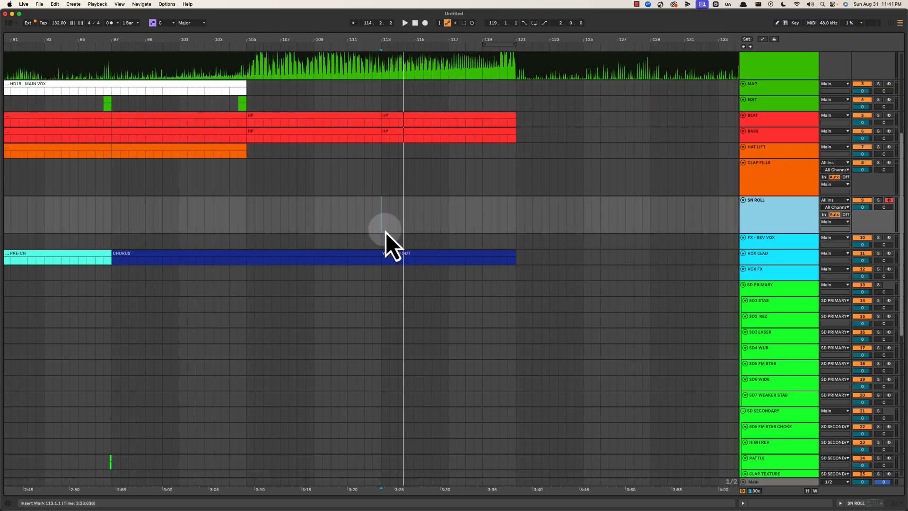
drag(381, 215, 532, 219)
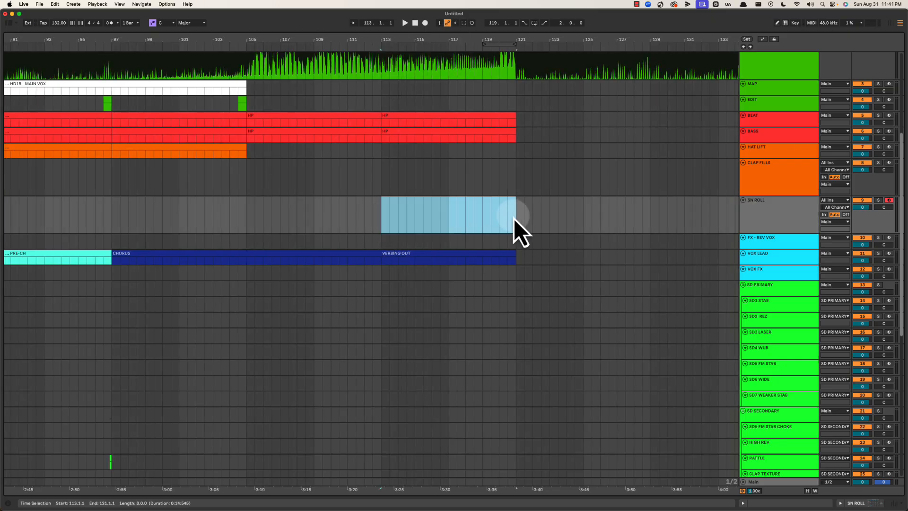
key(super+shift+m)
Colour the SN ROLL track and its clip orange to match the CLAP FILLS track.
click(773, 213)
right_click(773, 213)
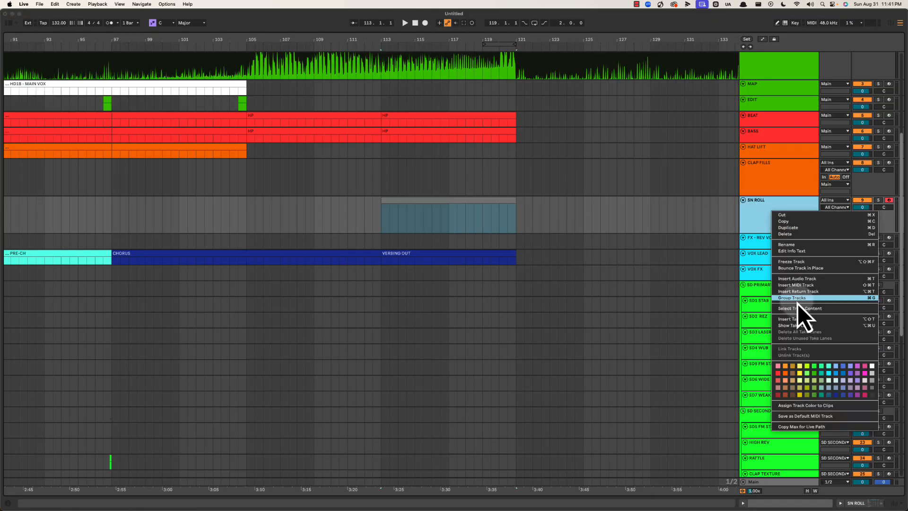
click(757, 229)
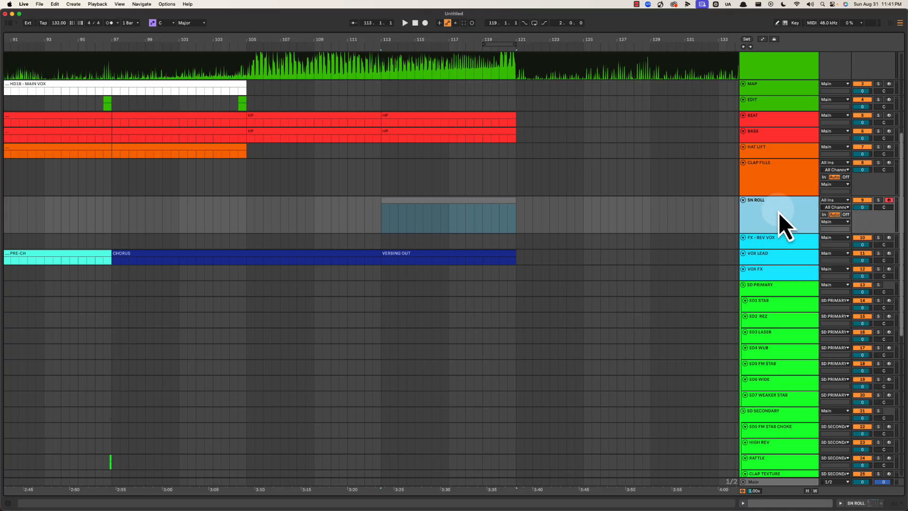
right_click(780, 212)
click(755, 226)
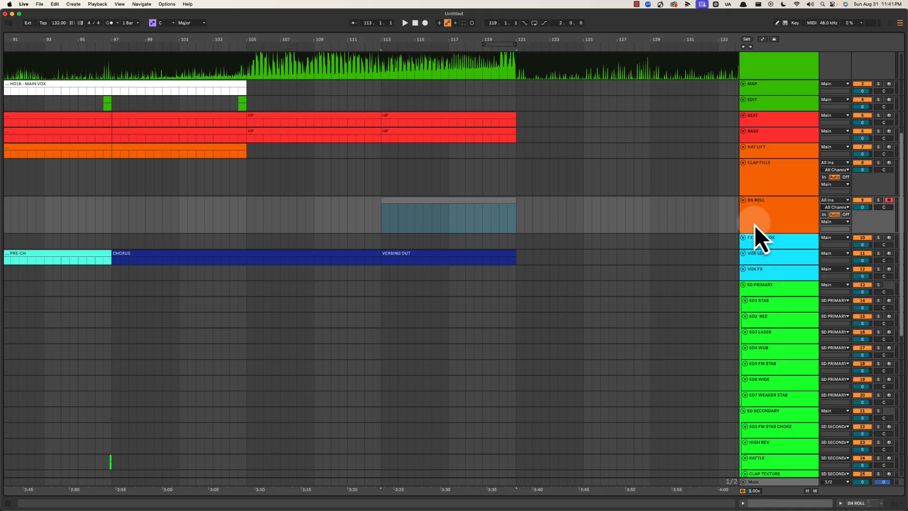
click(611, 220)
right_click(773, 226)
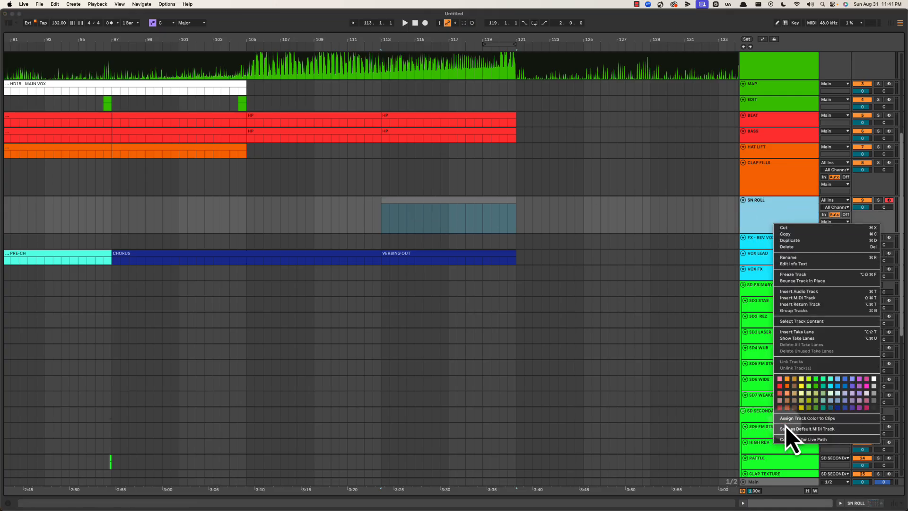
click(787, 379)
click(454, 198)
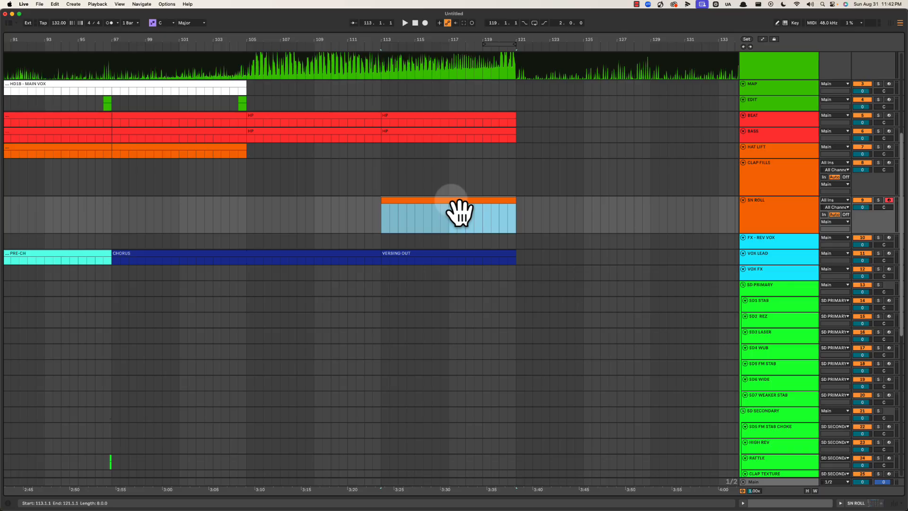
Examine the reference waveform from 105.1.1 through the build, including the sections starting at 113.1.1, 117.1.1 and 121.1.1.
scroll(457, 214, up, 8)
drag(424, 101, 516, 95)
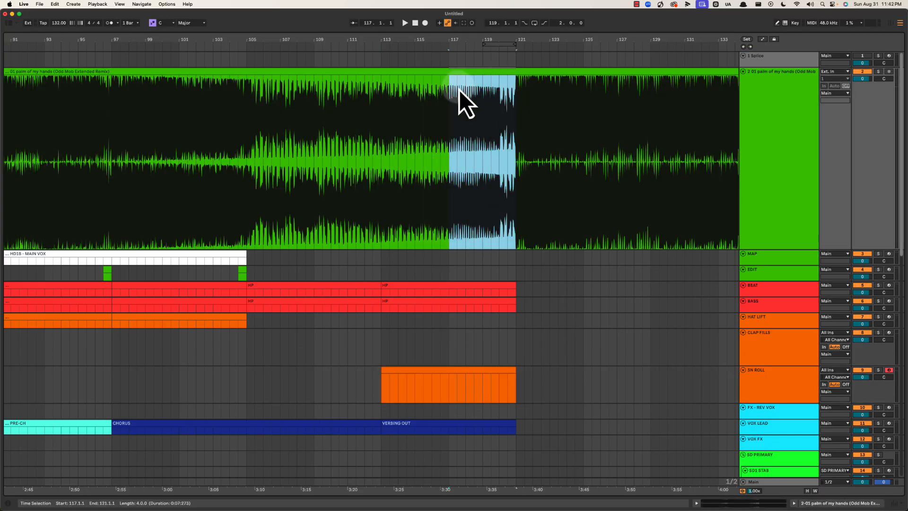
drag(450, 85, 582, 81)
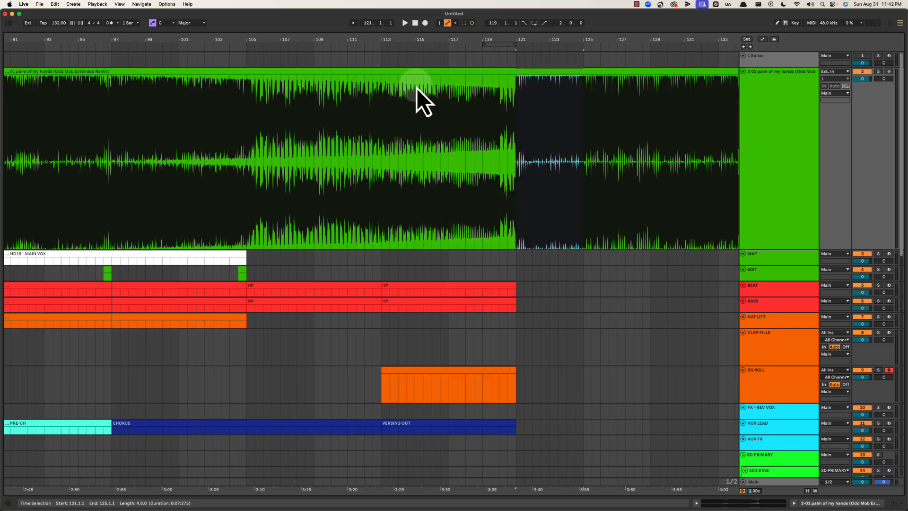
drag(450, 87, 534, 92)
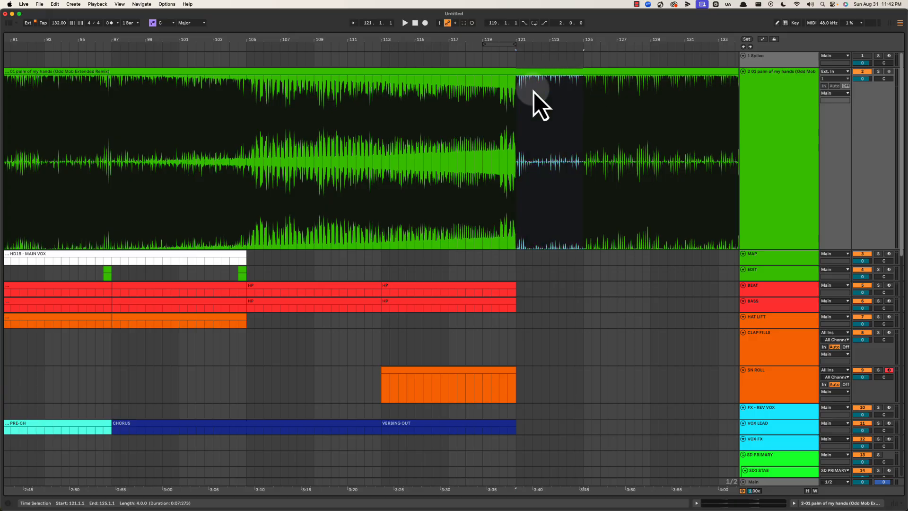
drag(443, 89, 581, 91)
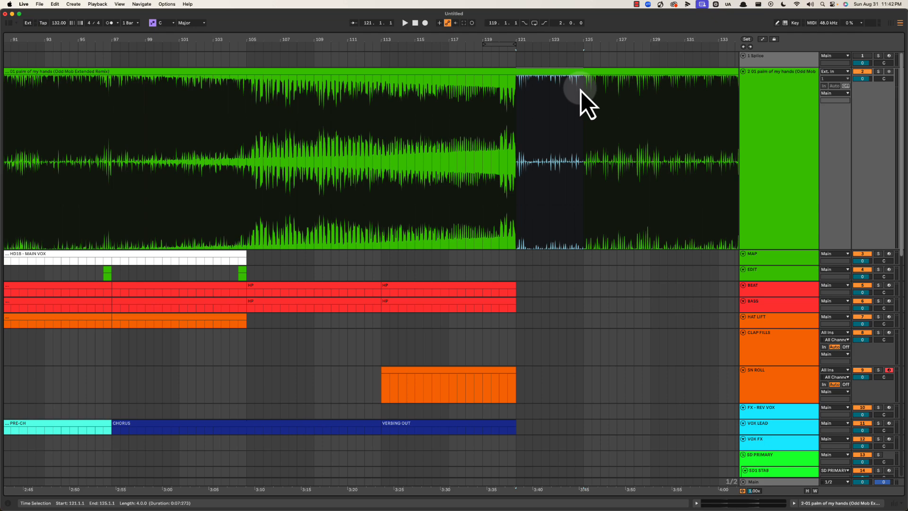
drag(251, 95, 515, 95)
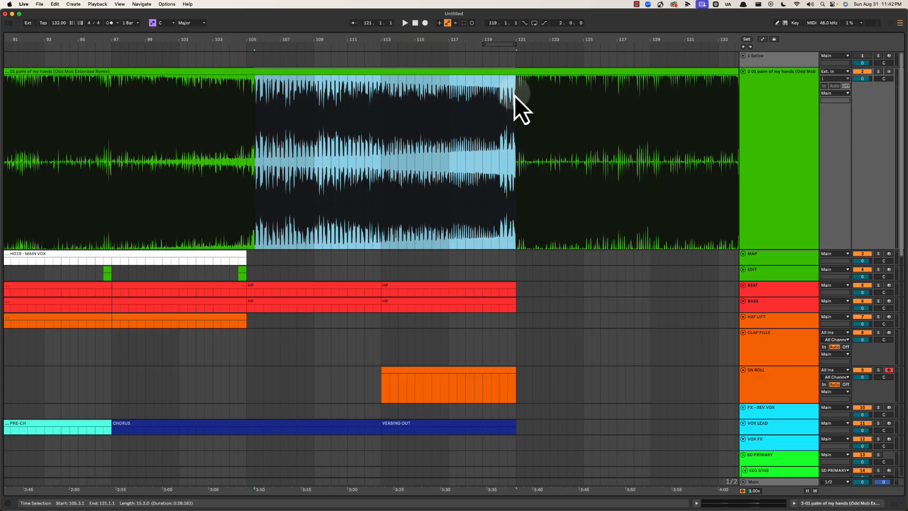
click(264, 104)
click(381, 95)
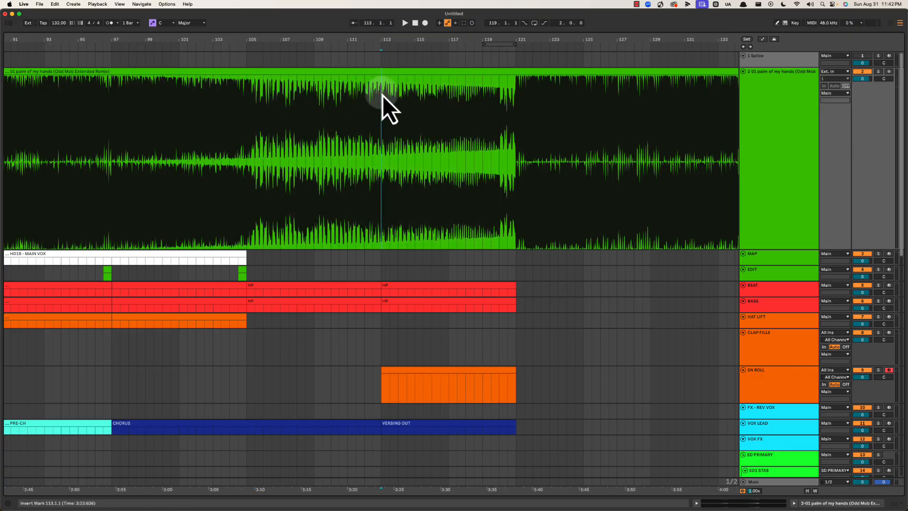
drag(382, 95, 591, 92)
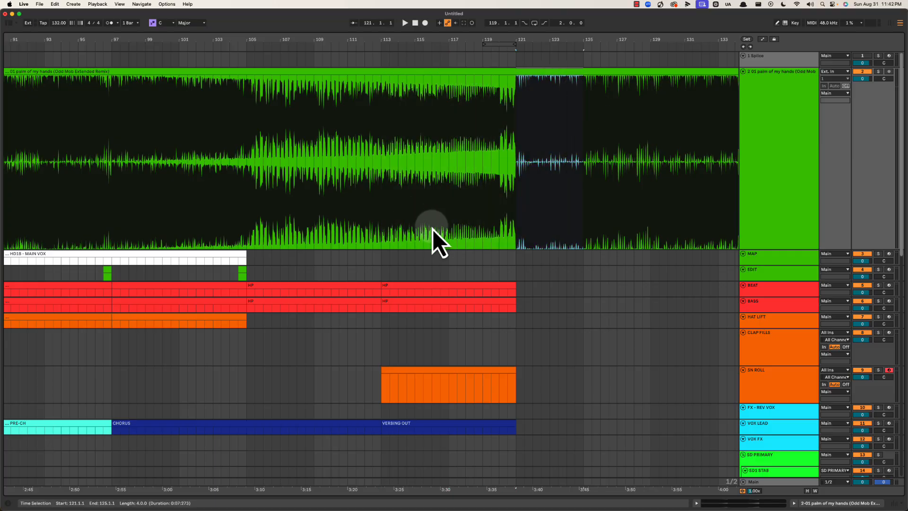
Duplicate the PLUCK LOW clips between 105.1.1 and 113.1.1 so they continue to 121.1.1.
scroll(432, 229, down, 5)
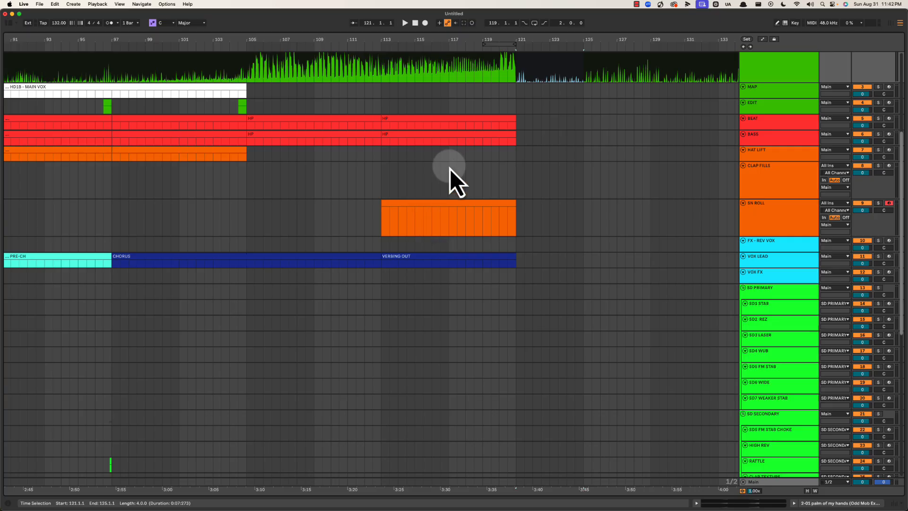
click(450, 168)
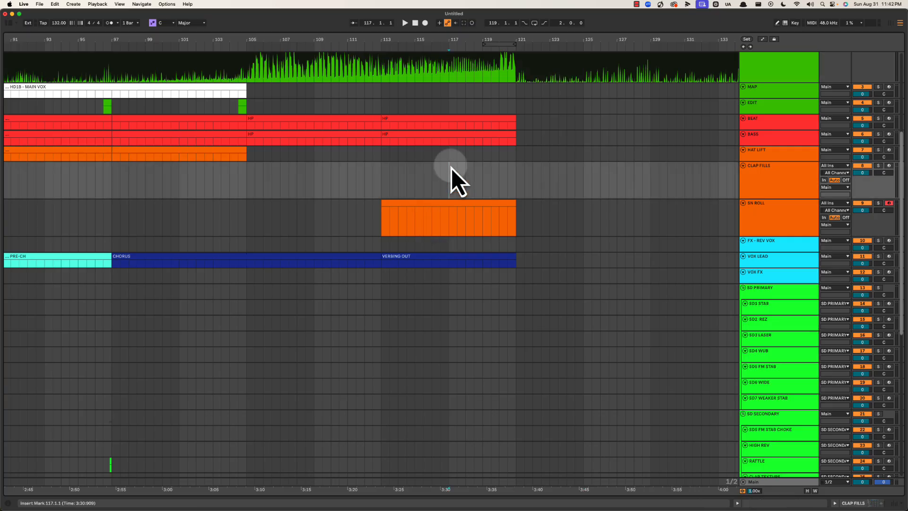
click(389, 206)
scroll(391, 205, down, 9)
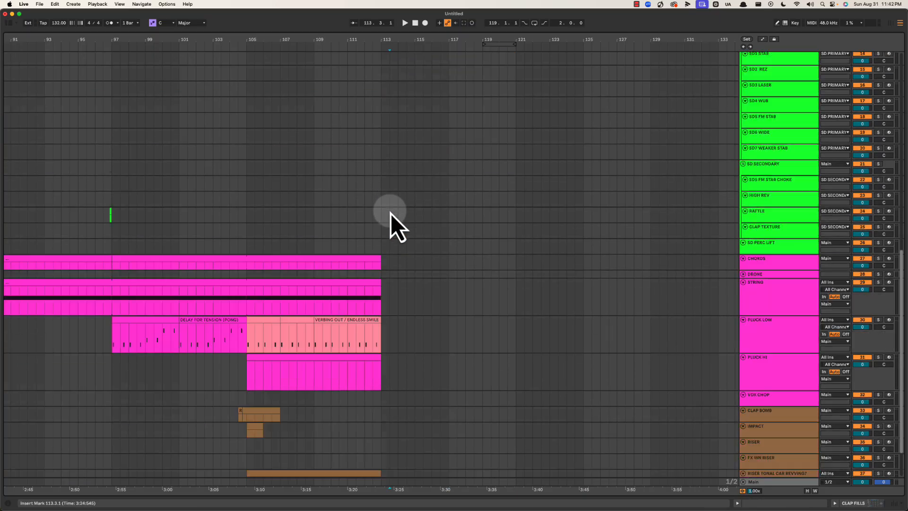
drag(263, 279, 377, 283)
key(super+d)
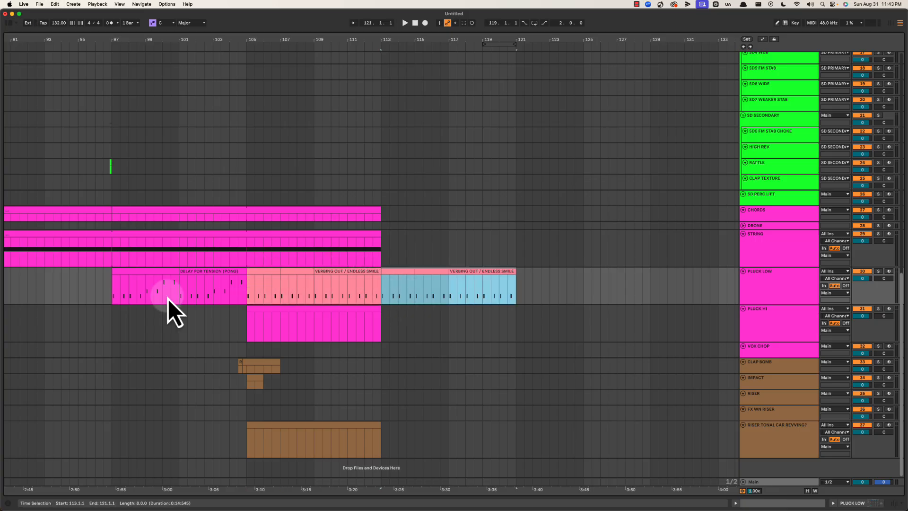
Review how the PLUCK LOW clips run through the build from 105.1.1 to 121.1.1.
drag(168, 299, 514, 294)
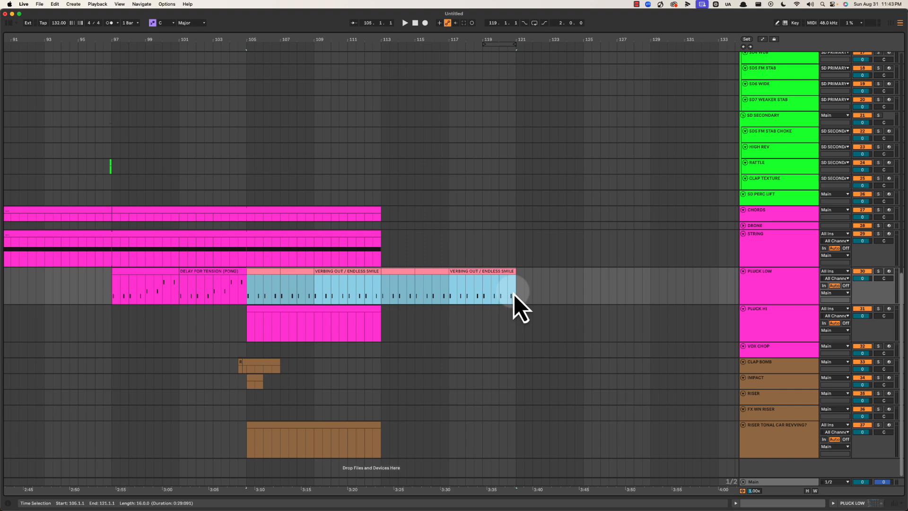
click(384, 271)
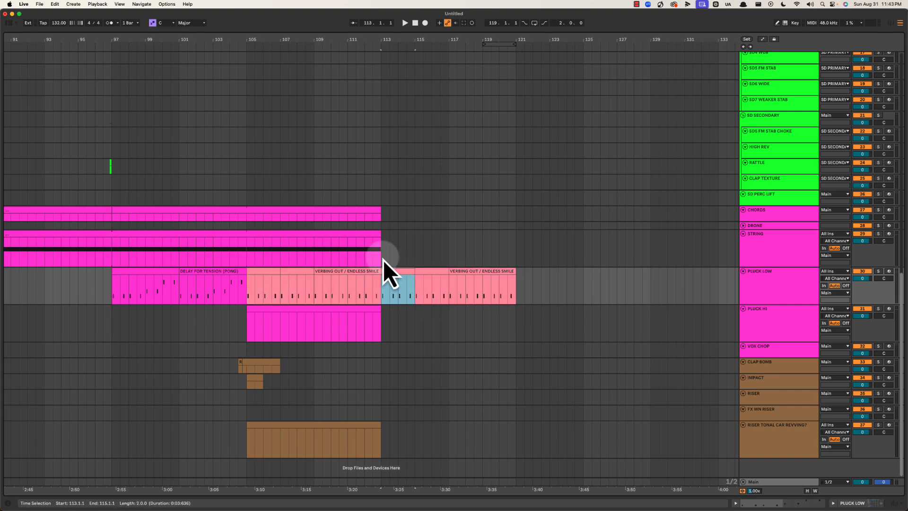
drag(384, 260, 465, 321)
Play back the build around 109.1.1 to 113.1.1, checking the SN ROLL clip and the PLUCK LOW clips.
scroll(461, 314, left, 2)
scroll(455, 305, up, 15)
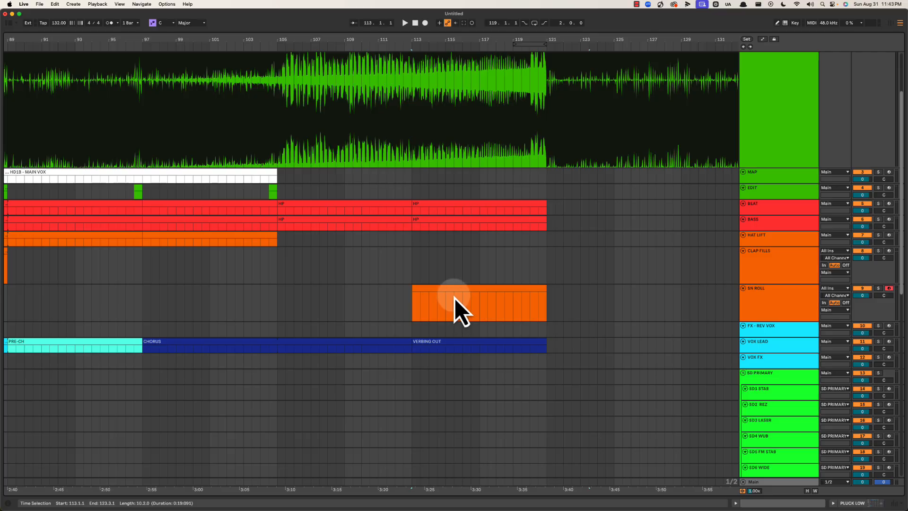
click(455, 296)
key(space)
scroll(447, 296, down, 5)
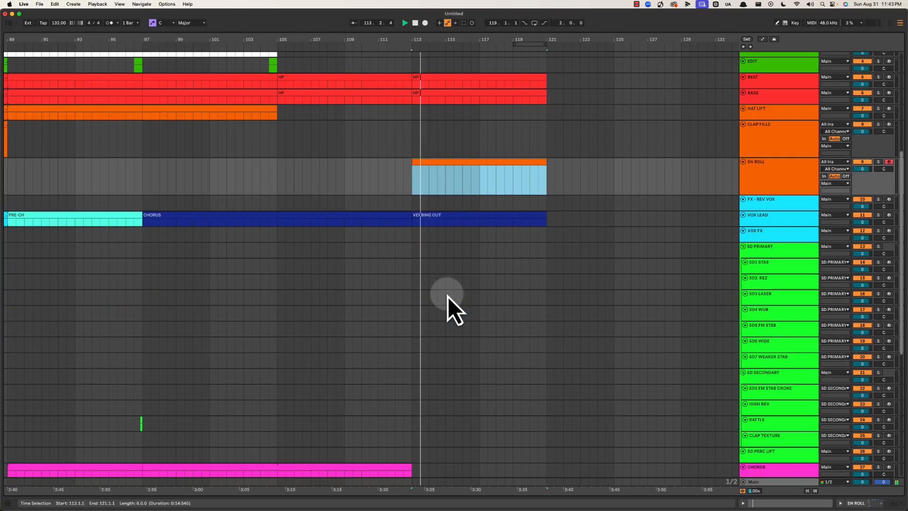
scroll(454, 234, up, 4)
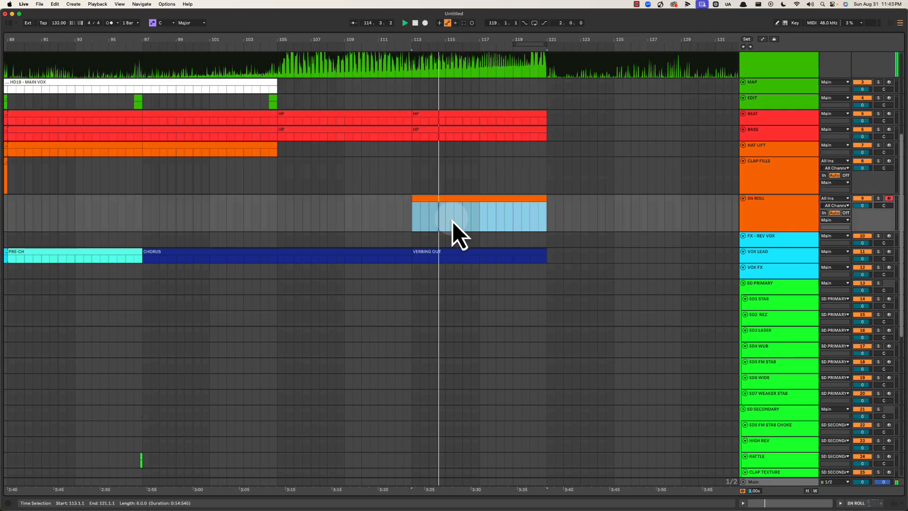
click(388, 281)
scroll(388, 280, down, 15)
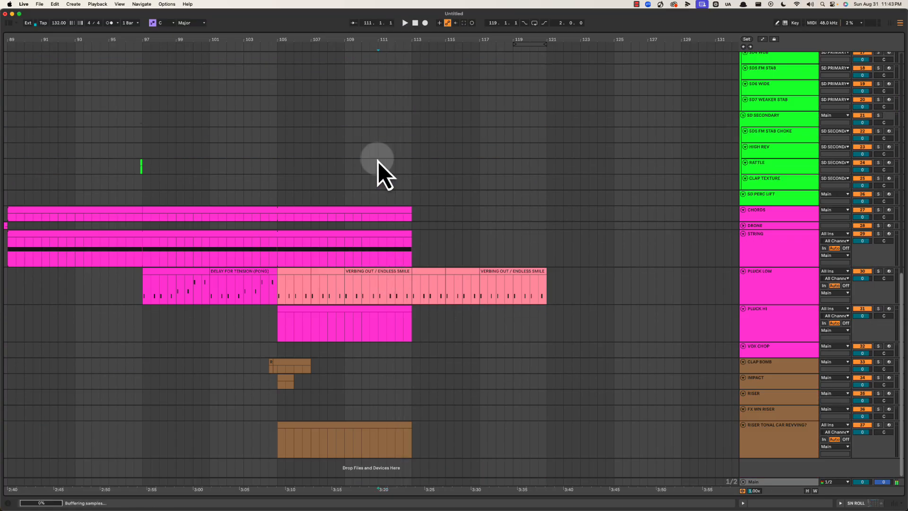
click(378, 164)
click(346, 173)
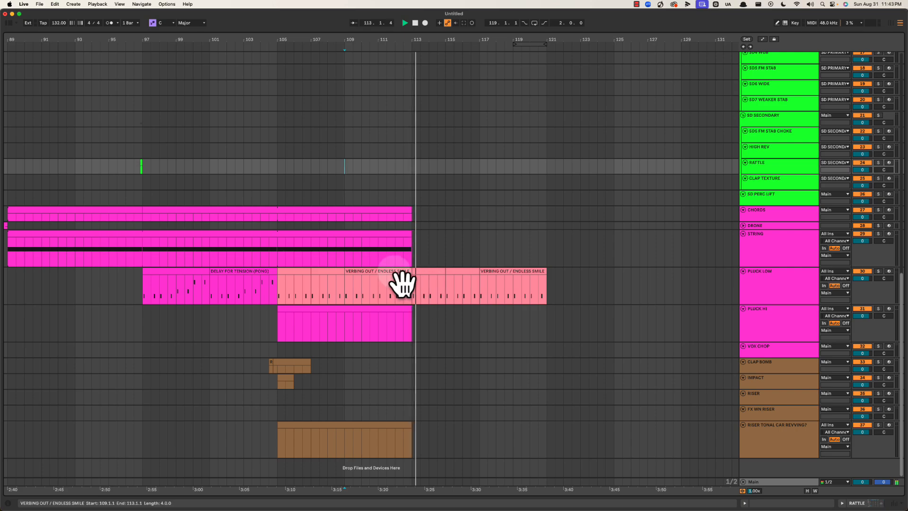
Duplicate the PLUCK LOW clip labelled VERBING OUT / ENDLESS SMILE at 109.1.1 twice to cover 113.1.1 to 121.1.1.
drag(402, 282, 543, 268)
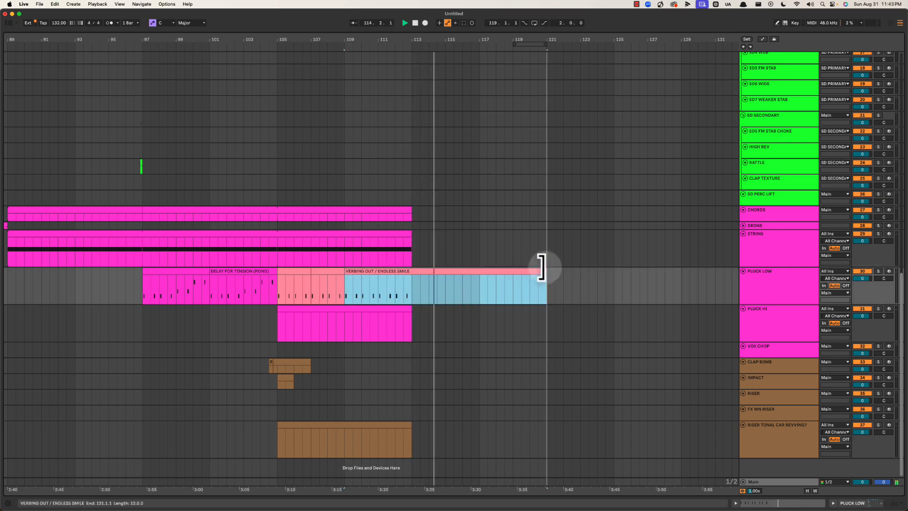
key(super+z)
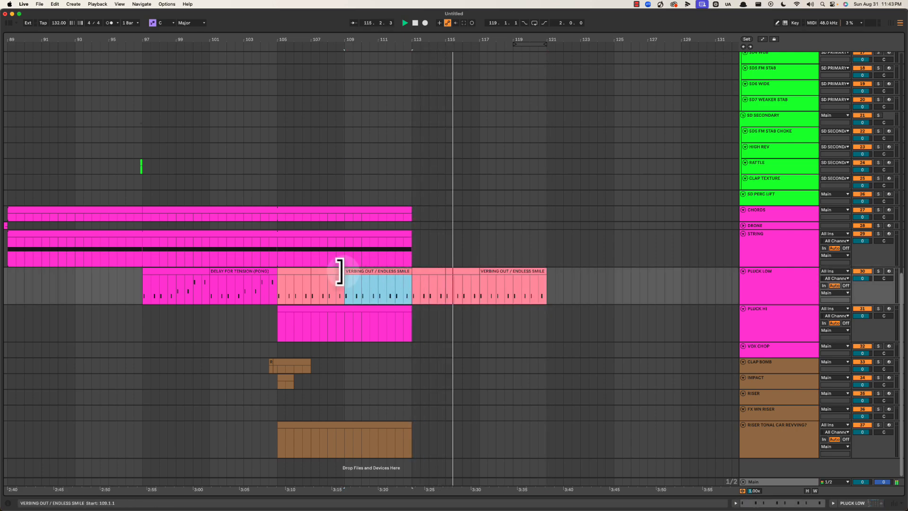
key(super+d)
key(super+d)
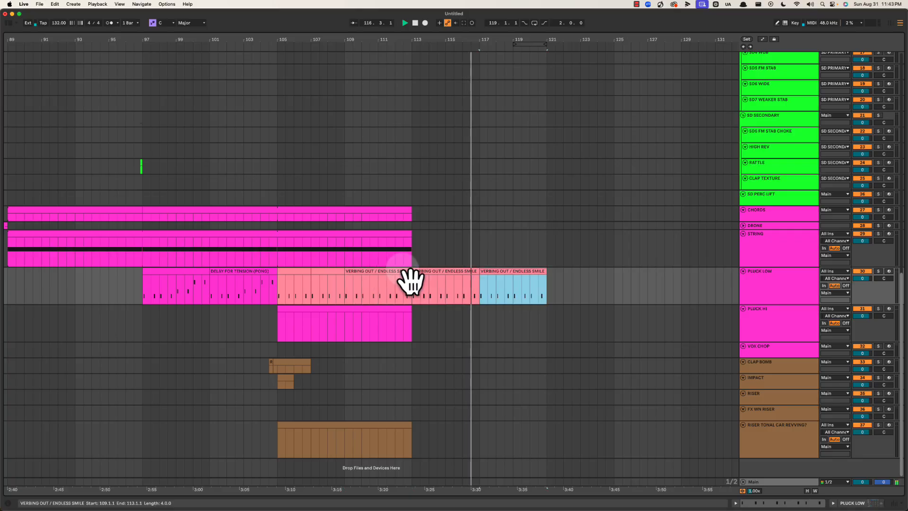
key(space)
Consolidate the two PLUCK LOW clips from 113.1.1 to 121.1.1 and name the result GETTING HUGE / CREATING MASSIVE ATMOS.
click(418, 270)
shift+click(515, 269)
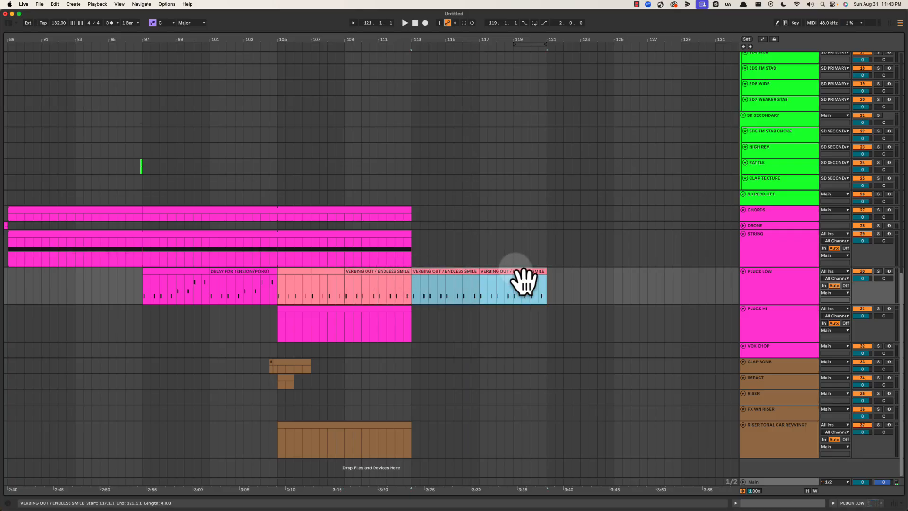
key(super+j)
key(super+r)
text(GETTING HU)
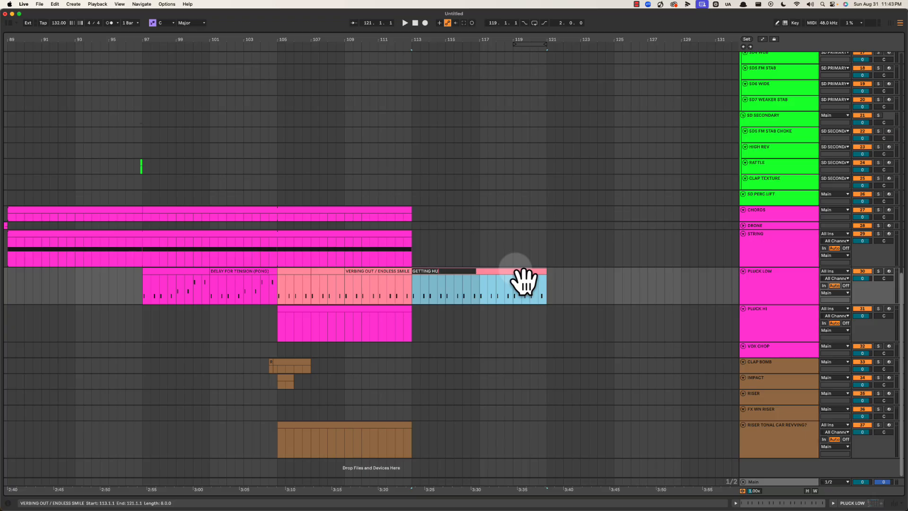
text(GE / CREATING MASSIVE ATMOS)
key(Return)
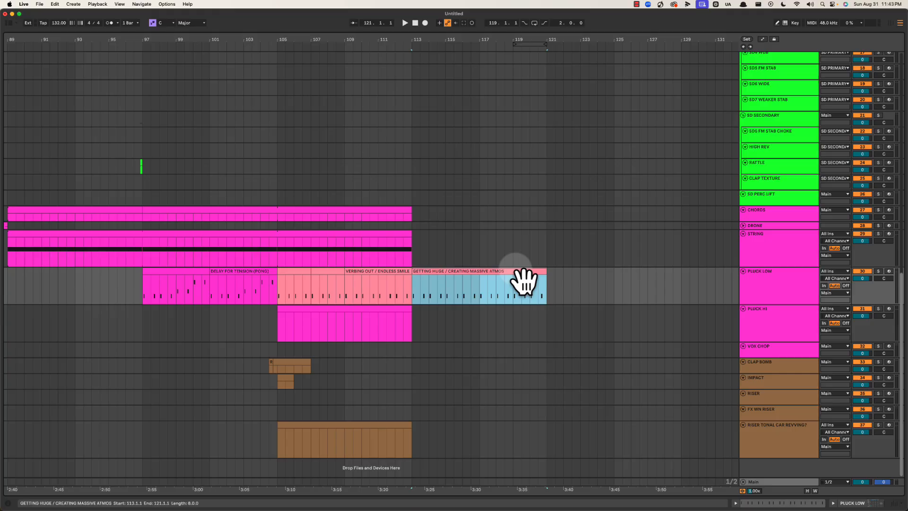
Play back the section from 113.1.1 to compare the reference waveform with the BEAT, BASS and SN ROLL clips.
key(space)
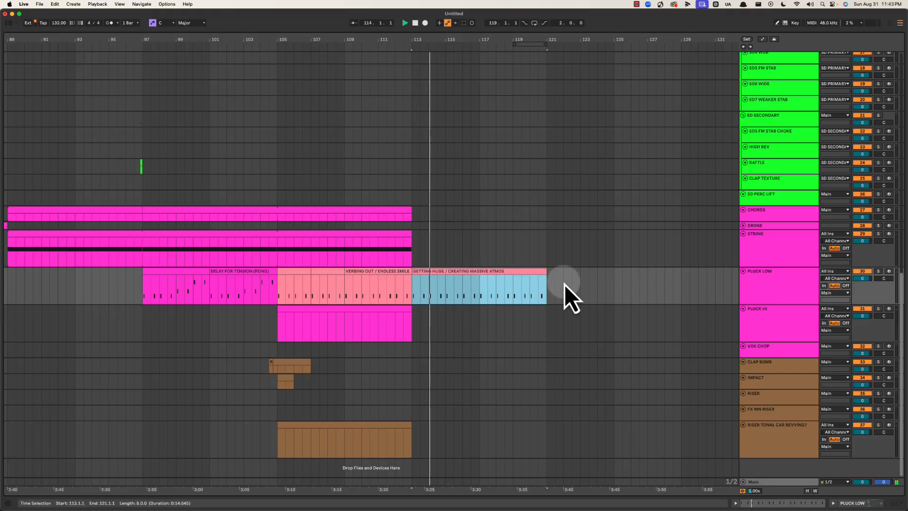
click(476, 280)
scroll(468, 277, up, 5)
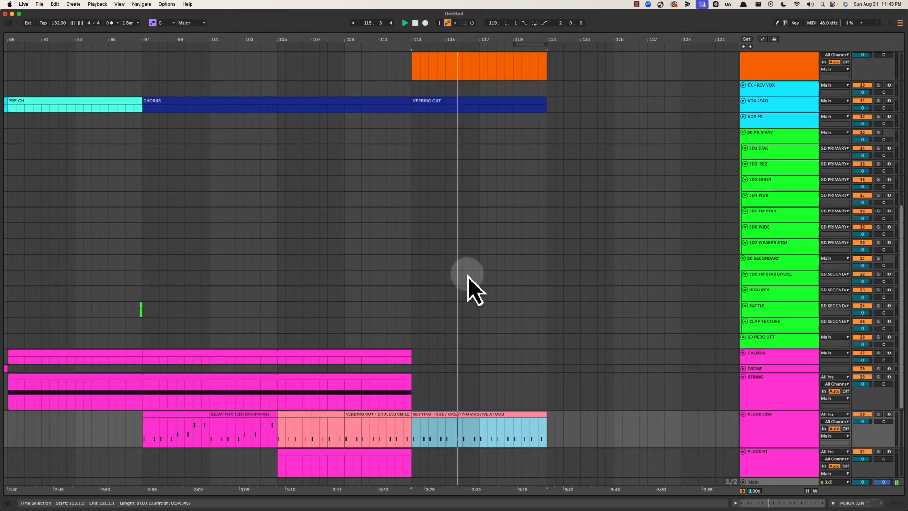
key(space)
drag(414, 91, 542, 110)
scroll(495, 242, up, 8)
scroll(495, 244, up, 4)
drag(415, 273, 539, 345)
click(461, 283)
key(space)
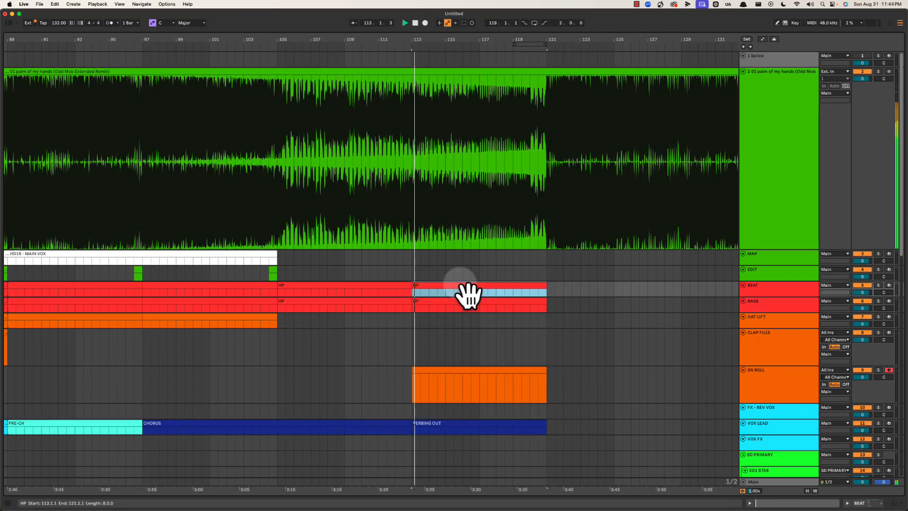
Create a clip on the MAP track from 105.1.1 to 121.1.1 and colour it light turquoise.
scroll(464, 289, down, 2)
drag(282, 243, 546, 244)
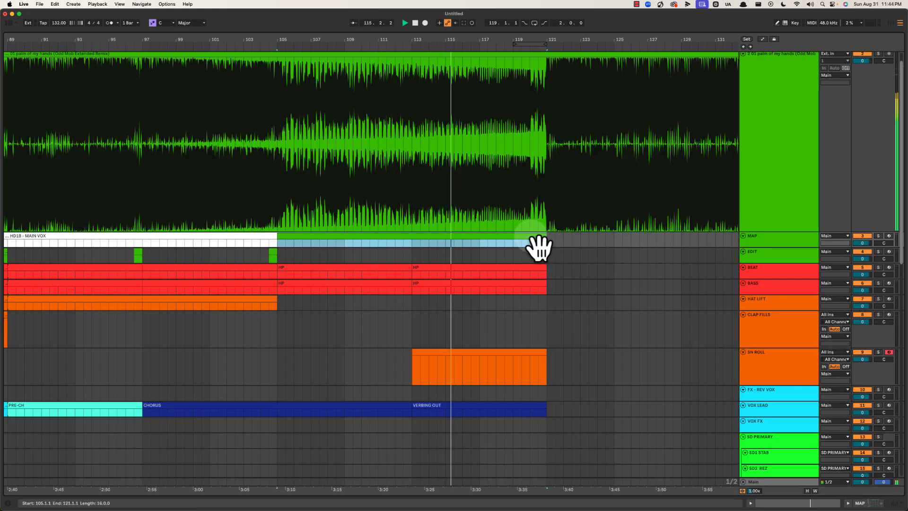
right_click(526, 233)
right_click(492, 241)
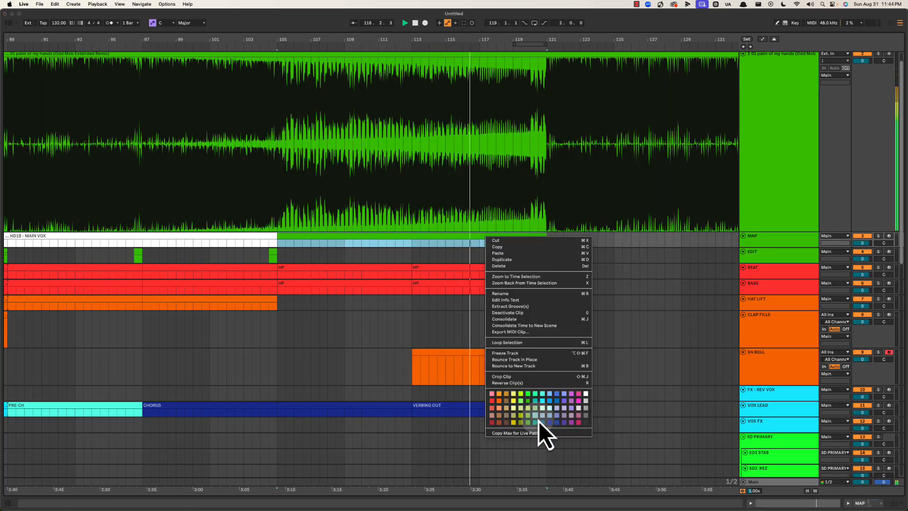
click(547, 405)
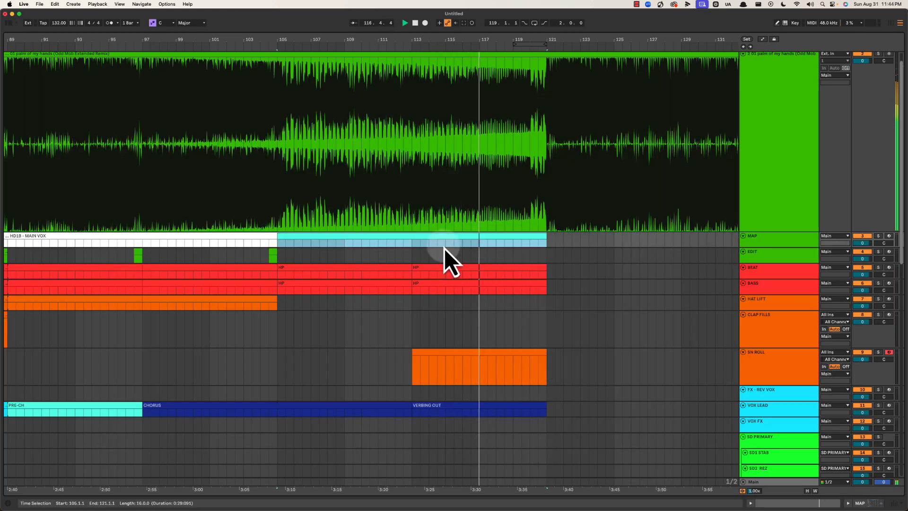
click(414, 249)
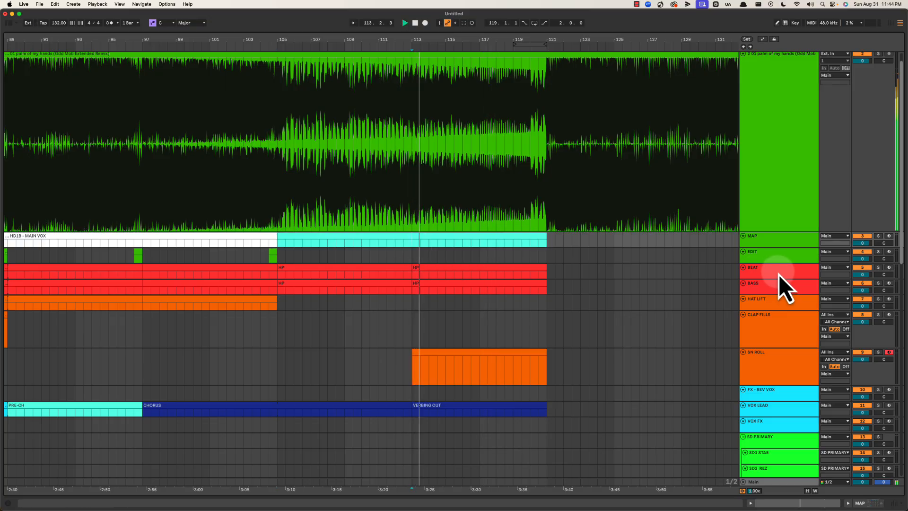
Insert a MIDI track below BEAT and name it KICK ROLL.
scroll(778, 274, down, 1)
click(781, 262)
key(shift+super+t)
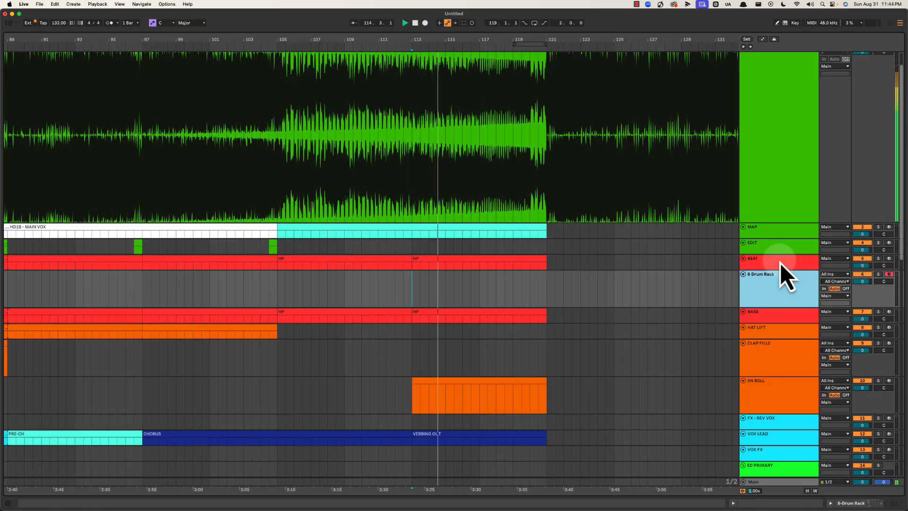
key(space)
key(super+r)
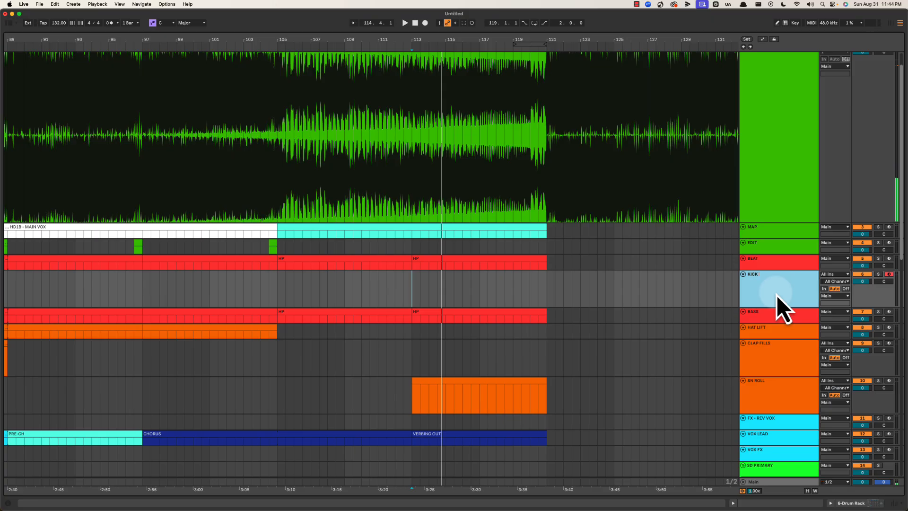
text(OLL)
key(Return)
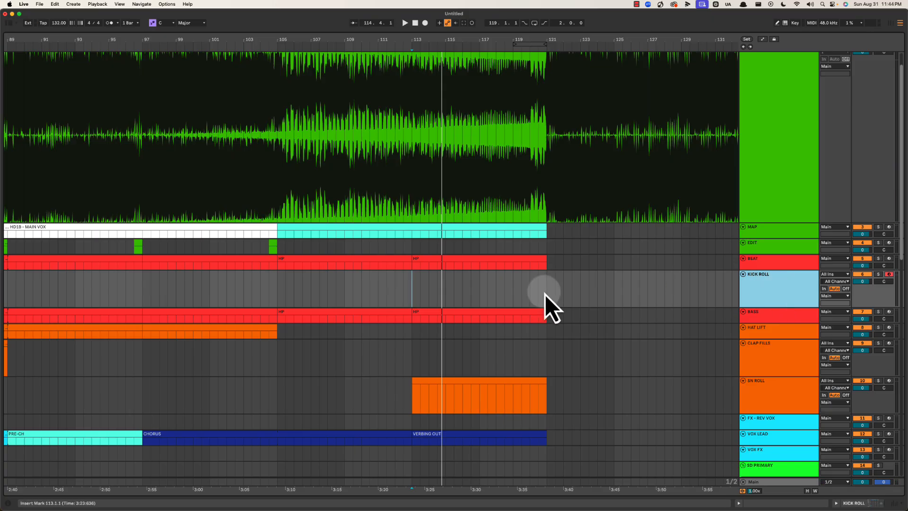
Create an empty MIDI clip on the KICK ROLL track from 117.1.1 to 121.1.1.
click(480, 290)
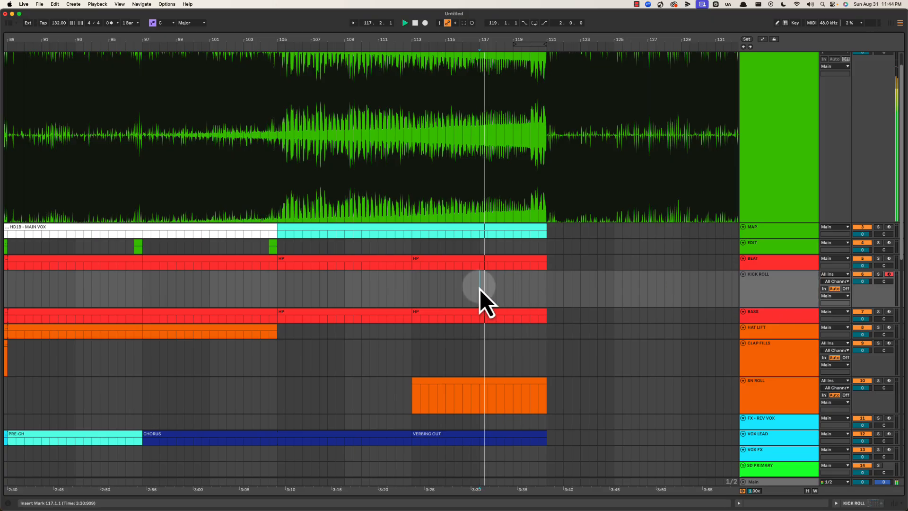
key(space)
shift+click(542, 291)
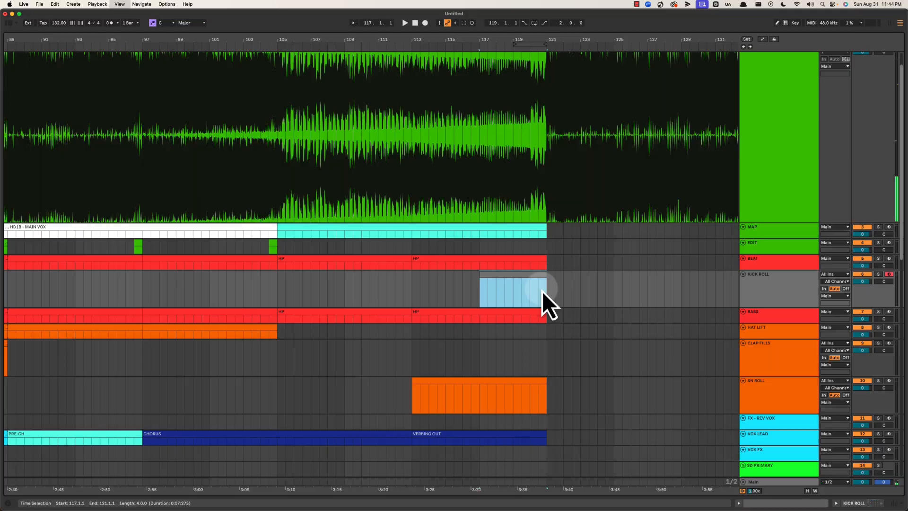
Colour the KICK ROLL track red and assign the track colour to its clip.
click(771, 279)
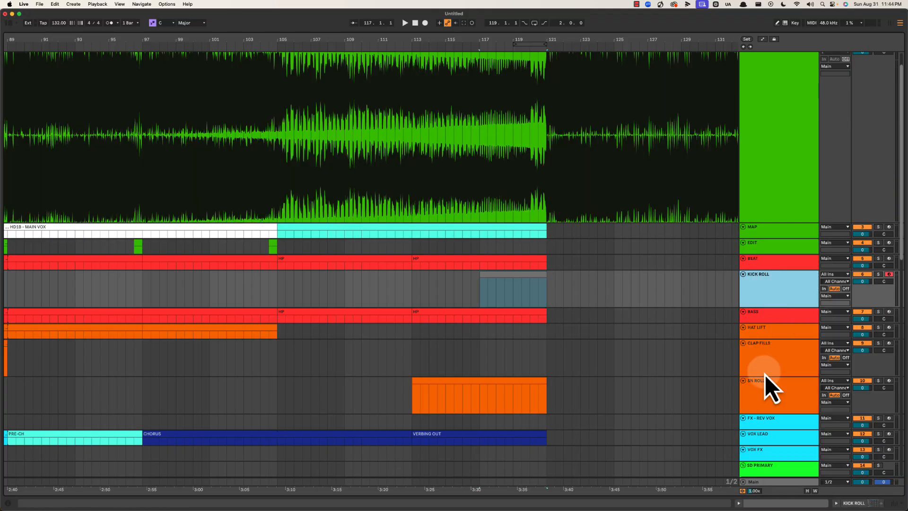
right_click(779, 294)
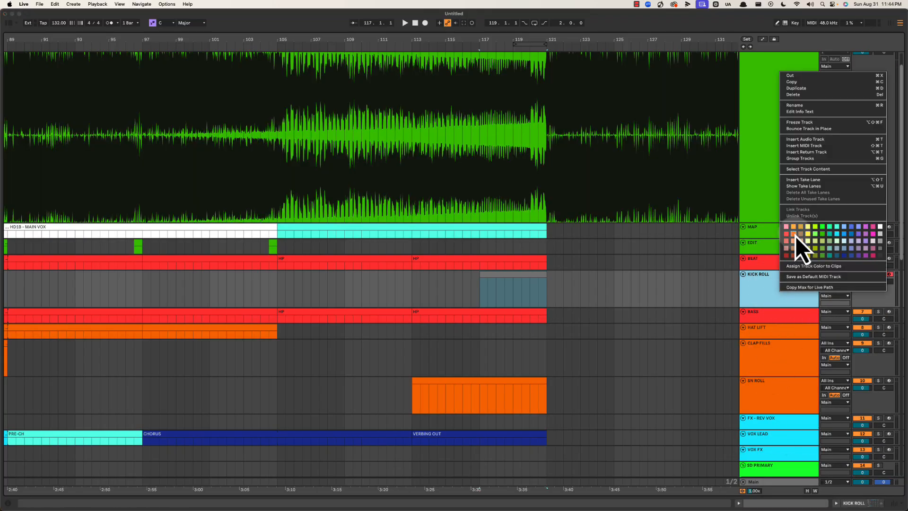
click(786, 234)
click(476, 301)
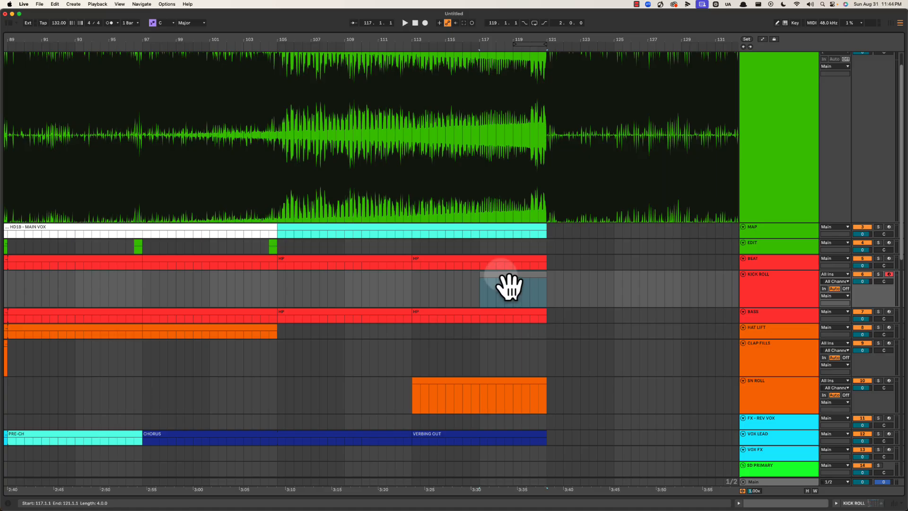
right_click(788, 297)
click(822, 268)
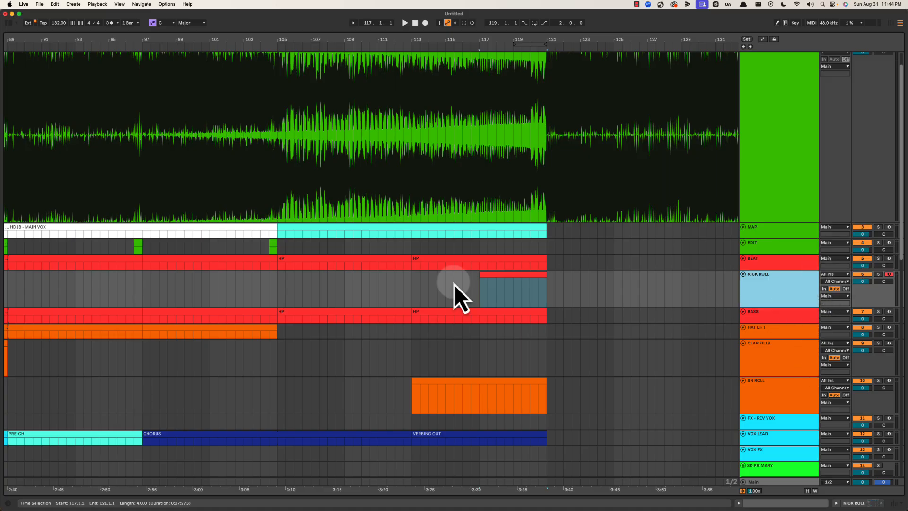
Add C3 sixteenth notes at 1.1.1 and 1.1.3 in the KICK ROLL clip and loop that one-beat pattern.
double_click(537, 280)
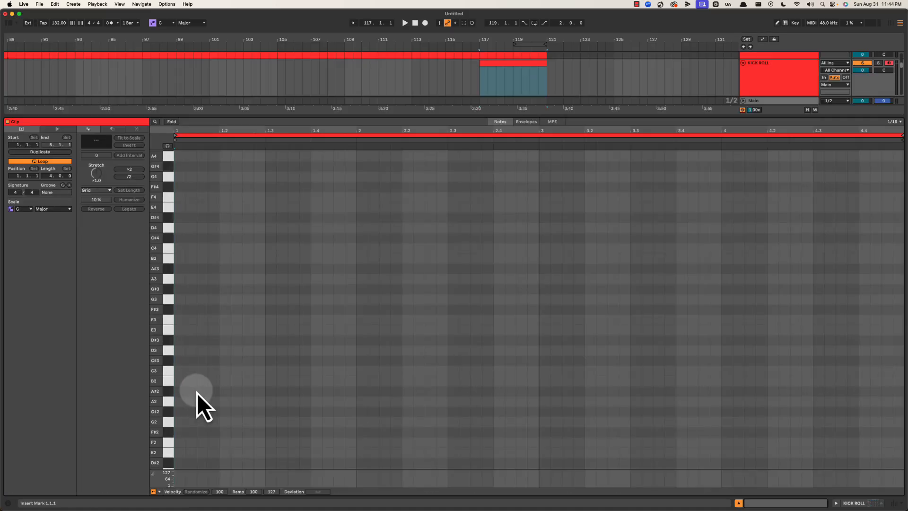
double_click(179, 372)
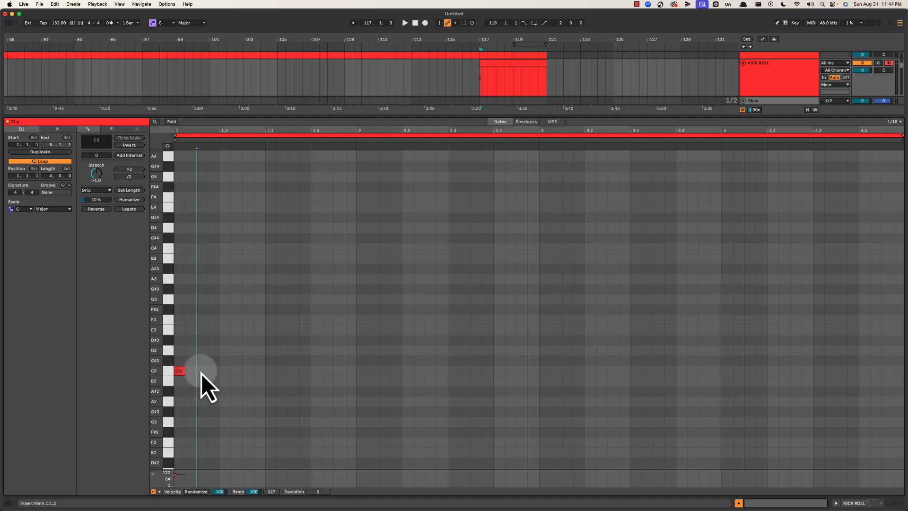
double_click(206, 373)
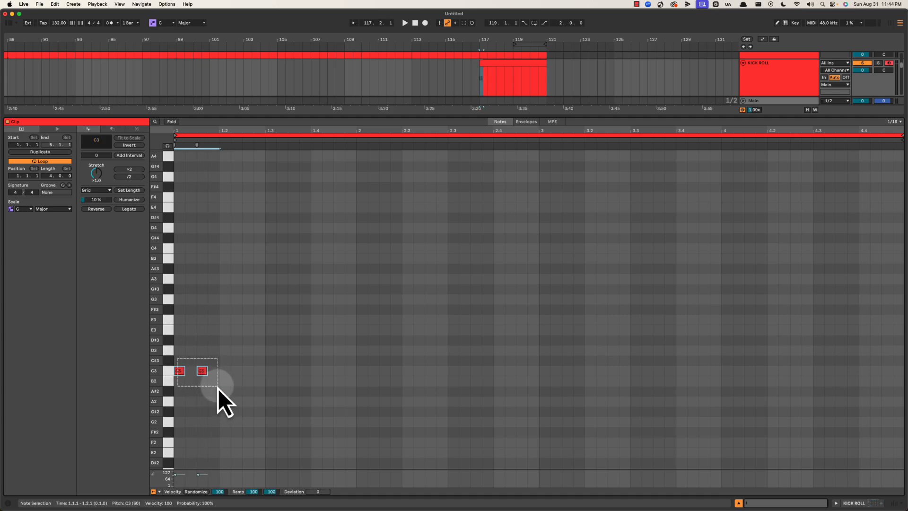
drag(217, 387, 219, 388)
key(super+l)
key(space)
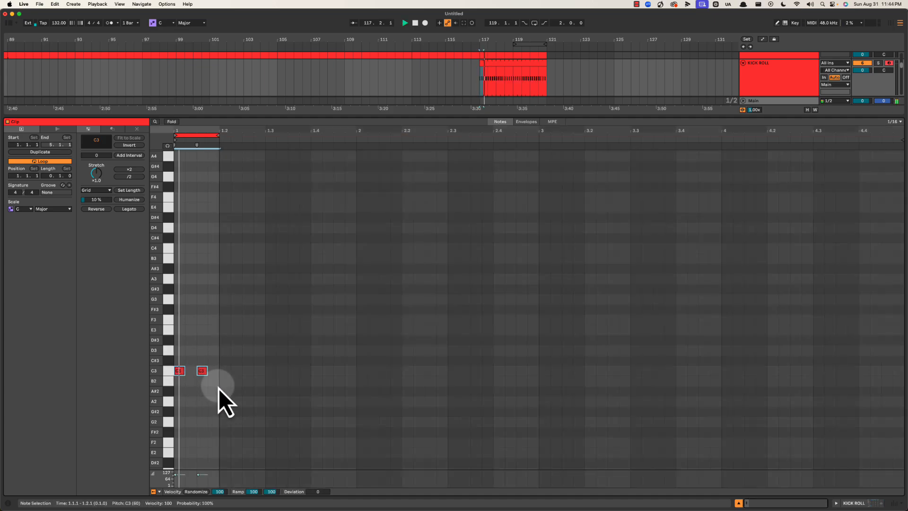
Compare the kick roll with the reference, and remove the end of the KICK ROLL clip from 120.1.3 onward.
key(shift+Tab)
drag(522, 40, 522, 44)
scroll(481, 157, up, 10)
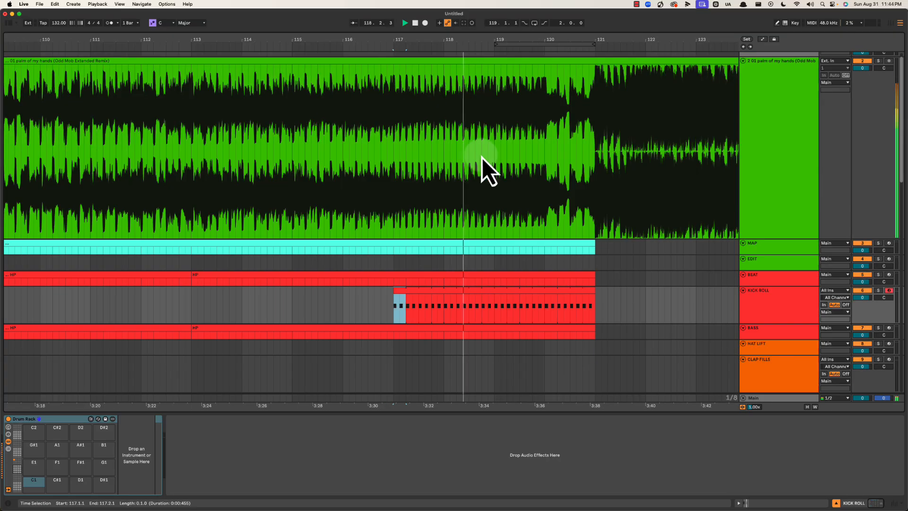
scroll(497, 224, down, 1)
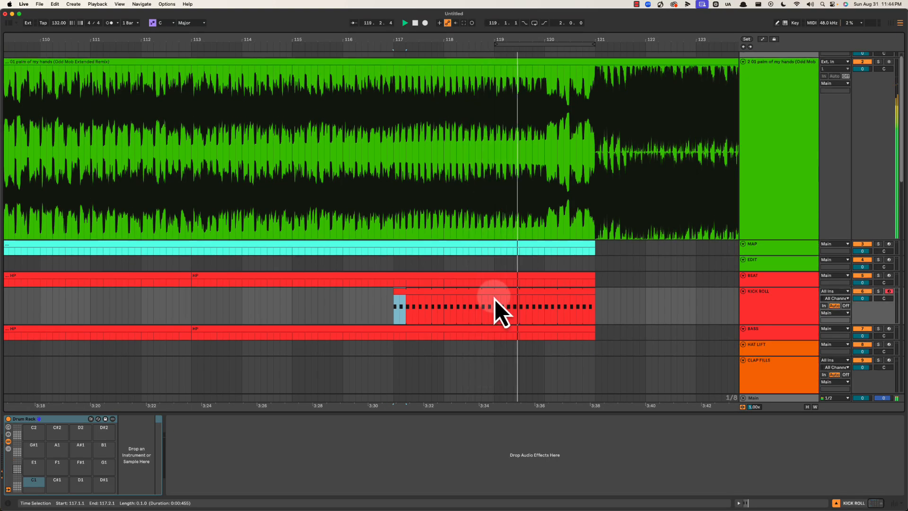
key(space)
drag(544, 312, 653, 307)
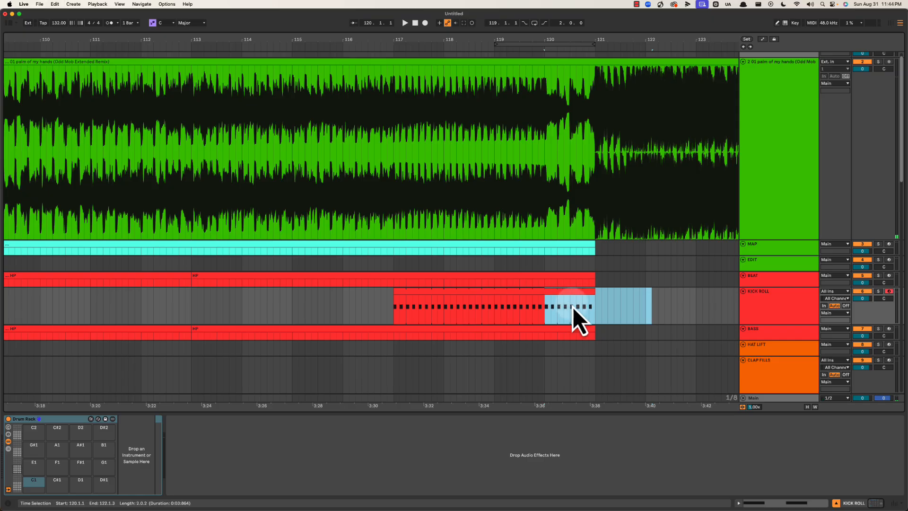
drag(551, 305, 644, 294)
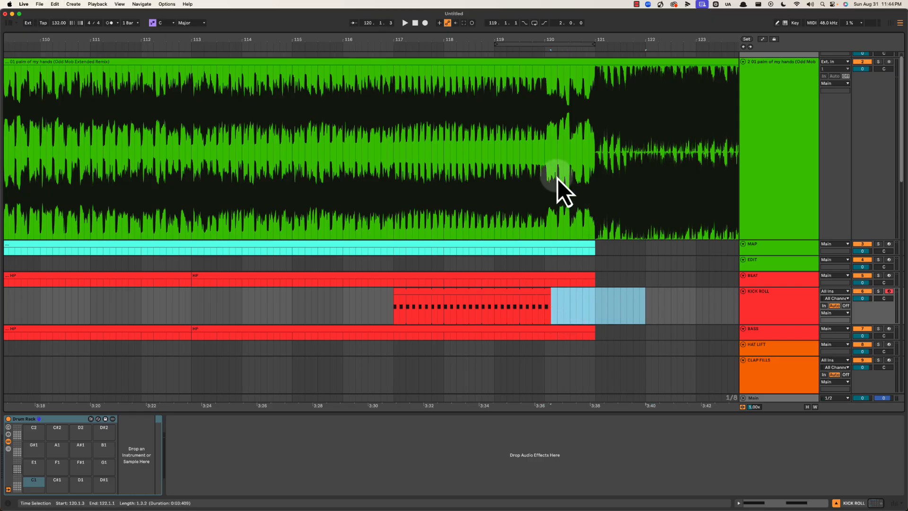
Check the reference at bar 120 and remove the ends of the BEAT and BASS clips from 120.1.1 onward.
key(Delete)
click(543, 156)
key(space)
key(space)
drag(545, 261, 631, 275)
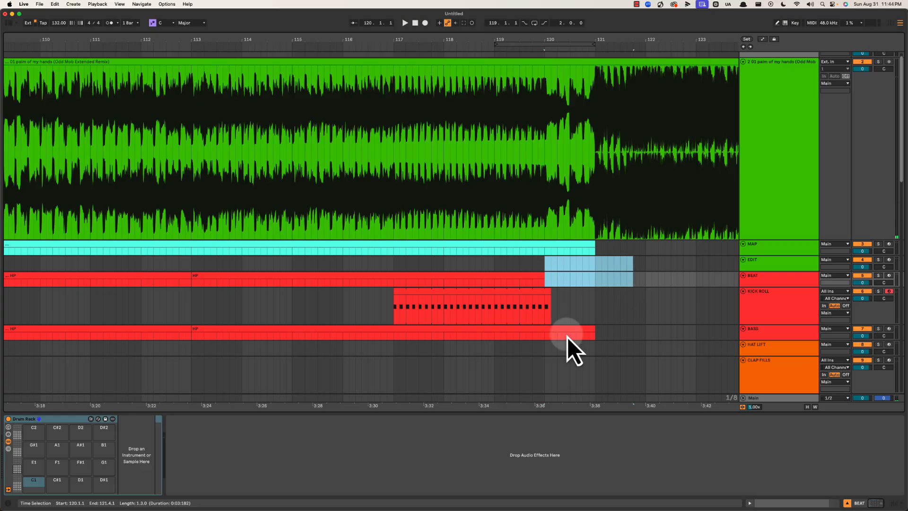
key(Delete)
drag(551, 347, 617, 337)
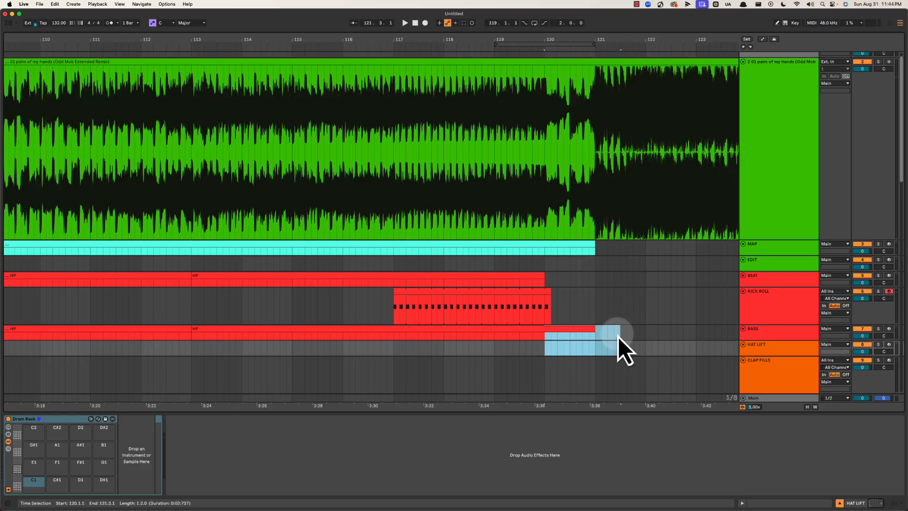
key(Delete)
Play the build from 116.4.3 and rename the KICK ROLL clip PLAYING THE HP.
click(397, 333)
key(space)
scroll(401, 324, down, 5)
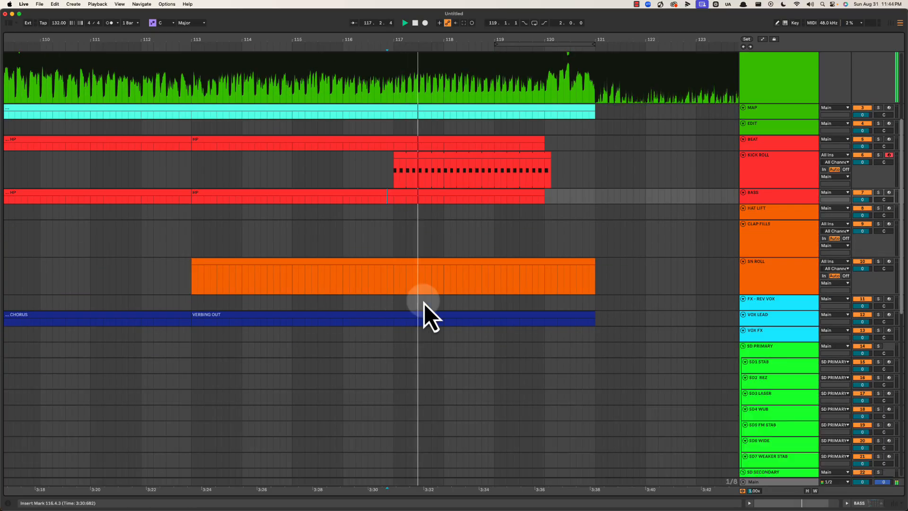
scroll(478, 291, up, 1)
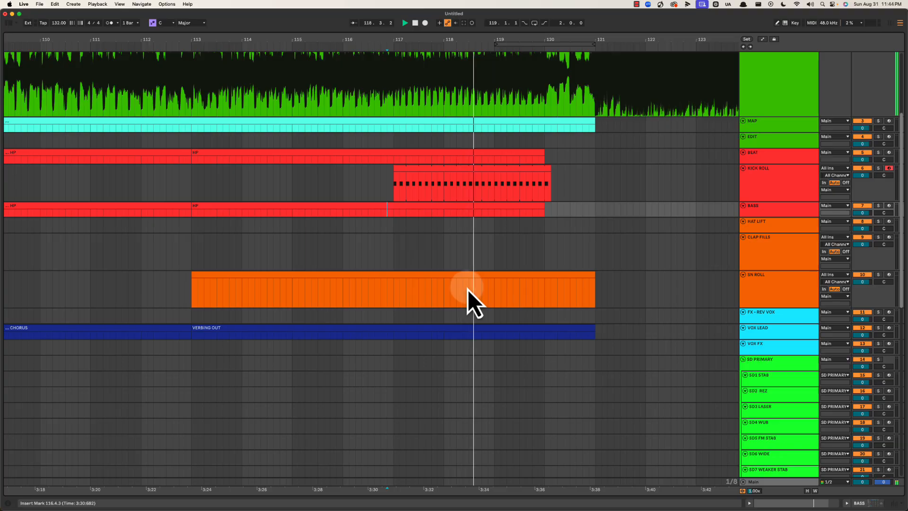
scroll(467, 289, left, 3)
click(520, 179)
key(space)
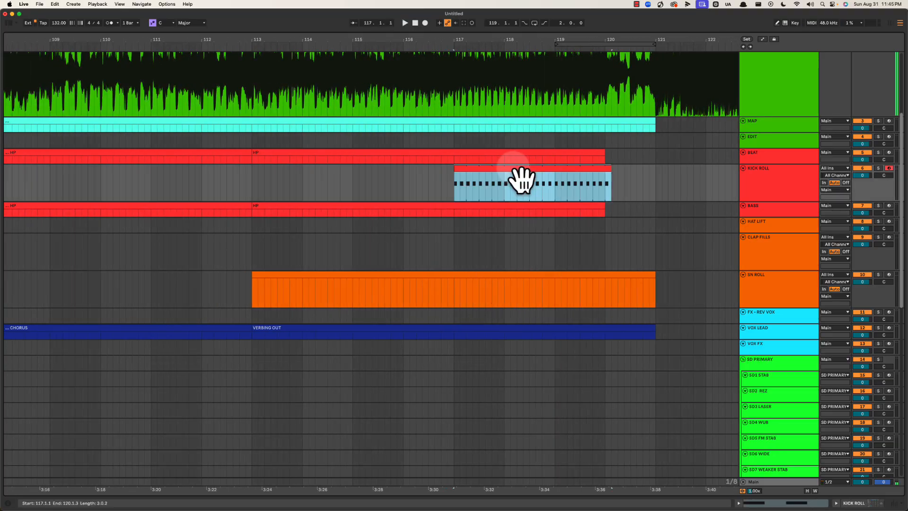
key(super+r)
text(PLAYING THE)
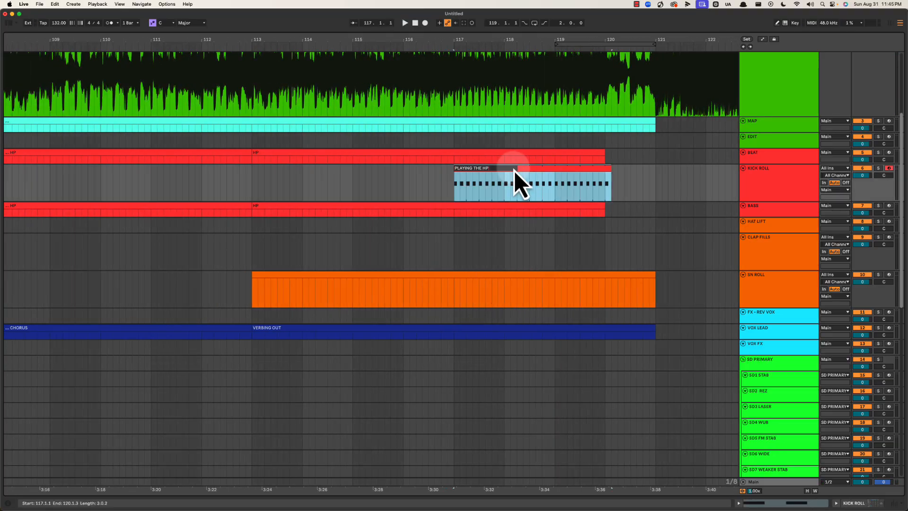
key(Return)
Listen to the kick roll section from 117.1.1, 118.1.1, 119.1.1 and just before bar 120 to examine its pattern.
key(space)
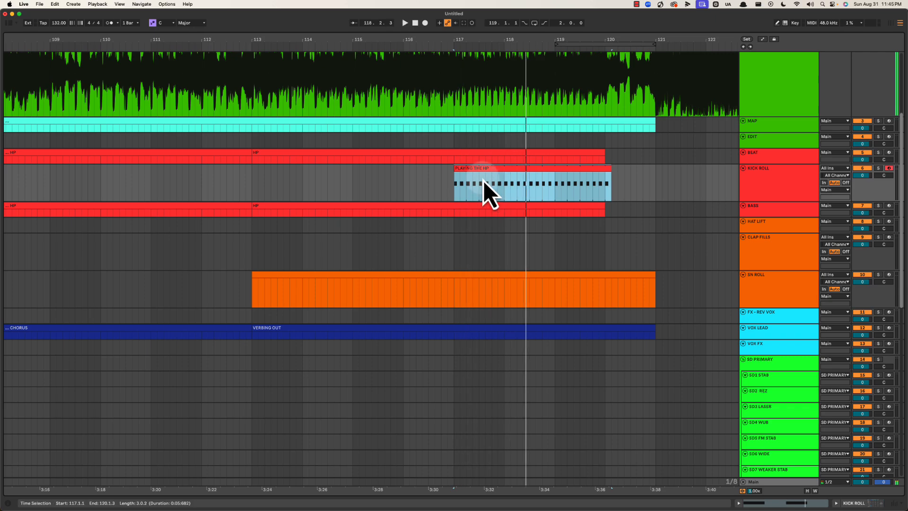
drag(460, 191, 526, 183)
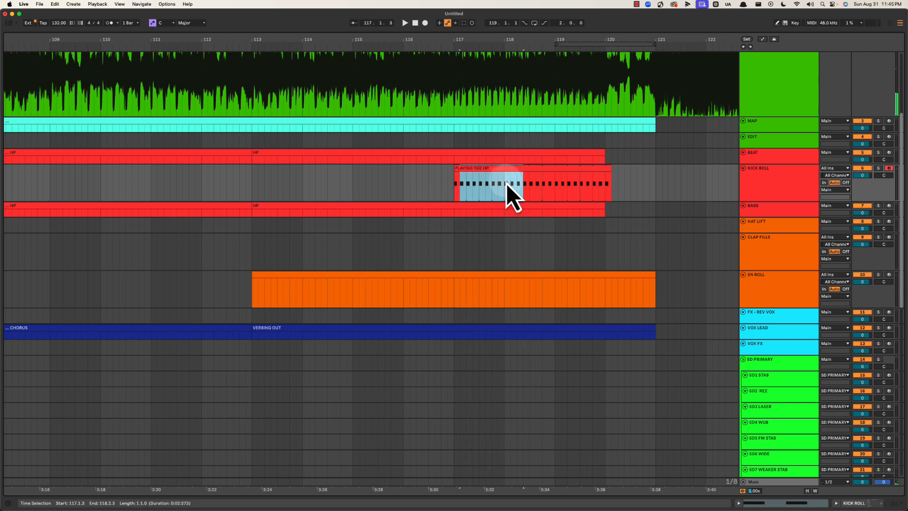
click(507, 184)
key(space)
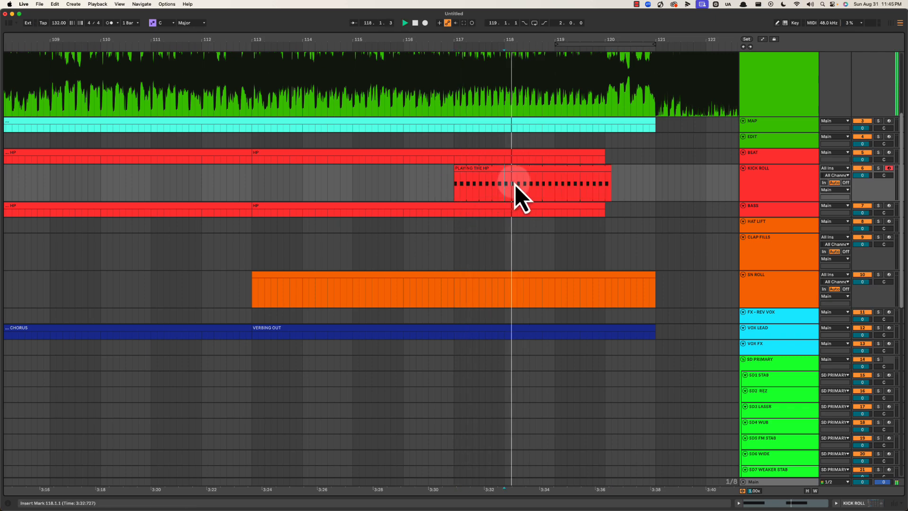
click(553, 181)
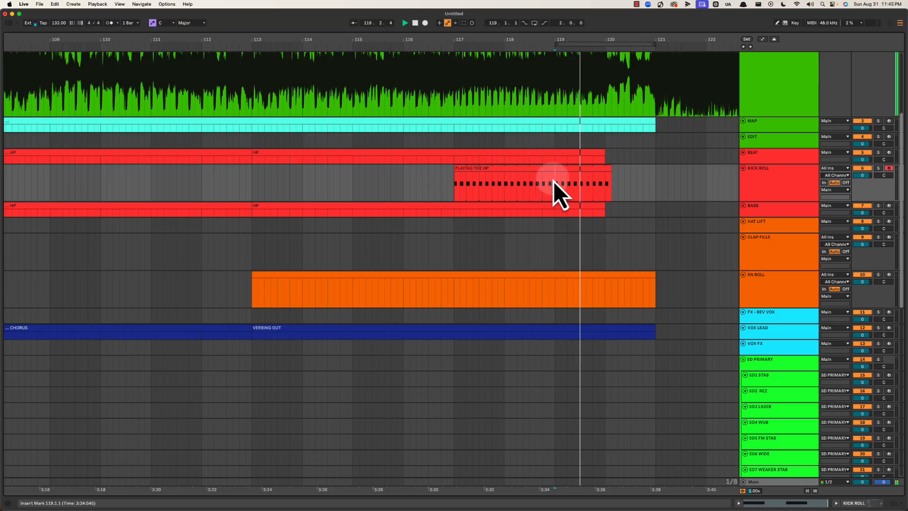
click(599, 183)
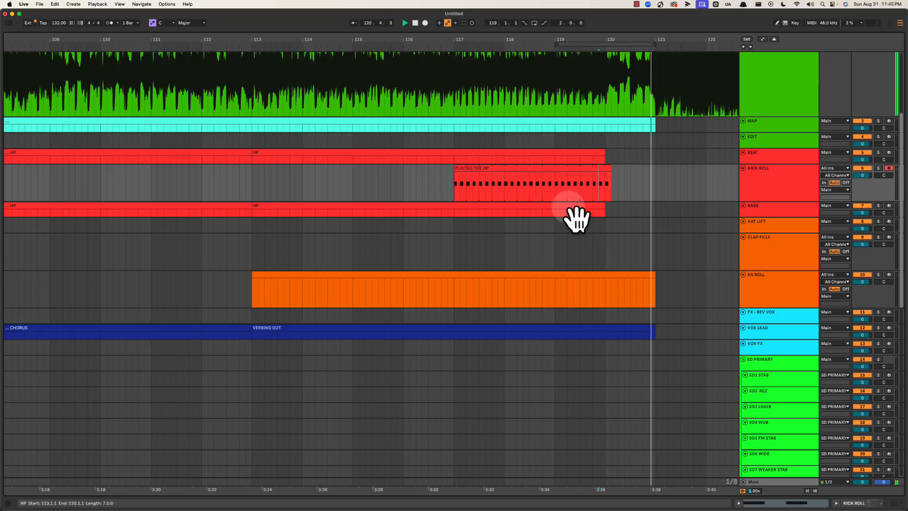
Play the last bar of the build from 120.1.1 repeatedly to examine the gap before bar 121.
click(606, 156)
key(space)
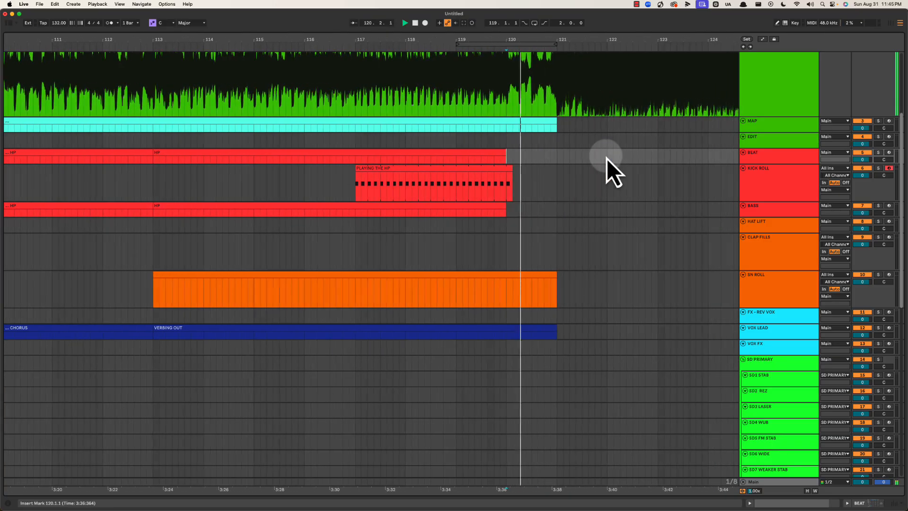
key(space)
key(space)
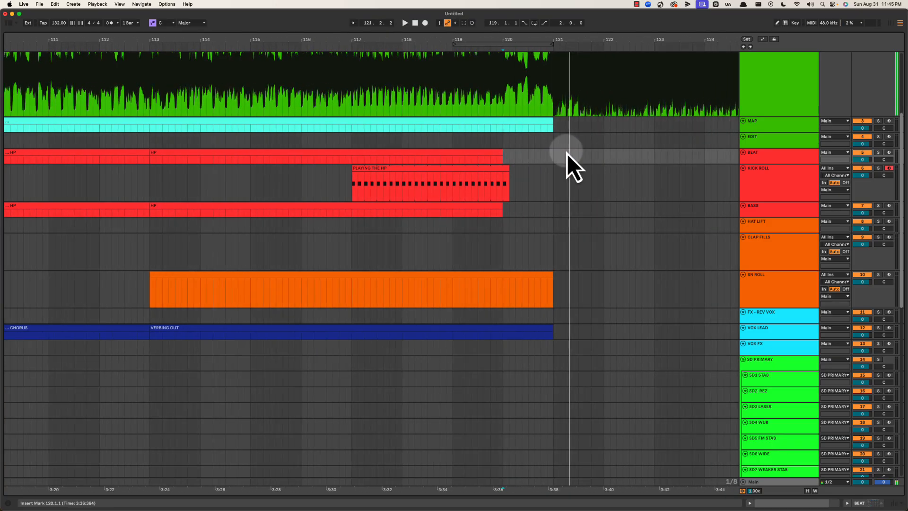
key(space)
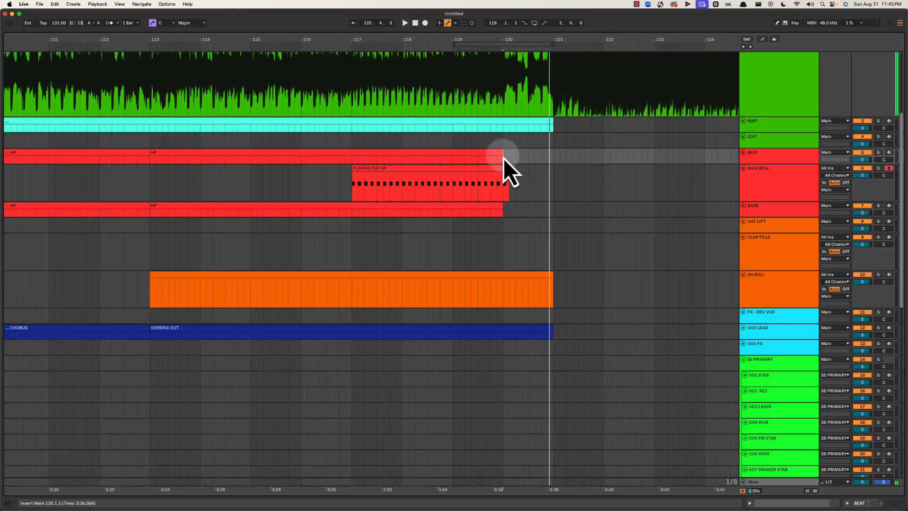
Insert a one-bar MIDI clip at bar 120 on the BEAT track and name it HP KICK HAT.
drag(504, 157, 548, 155)
key(super+shift+m)
key(super+alt+l)
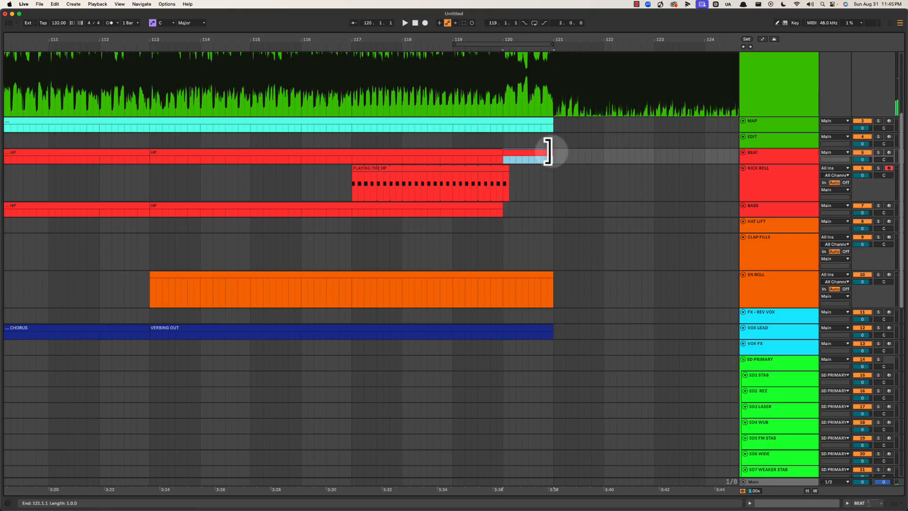
key(super+r)
text(HP)
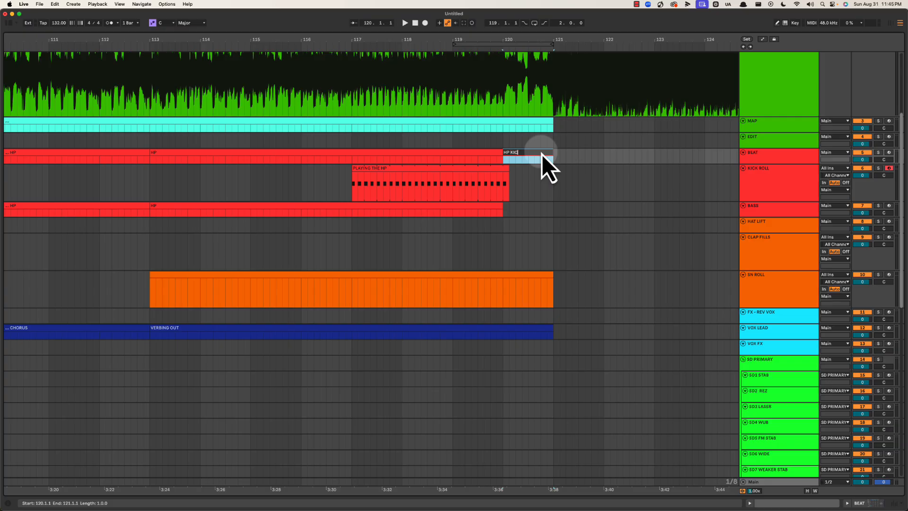
text( KICK HAT)
key(Return)
Play the new BEAT clip's bar and rename the clip HP KICK CLAP.
key(space)
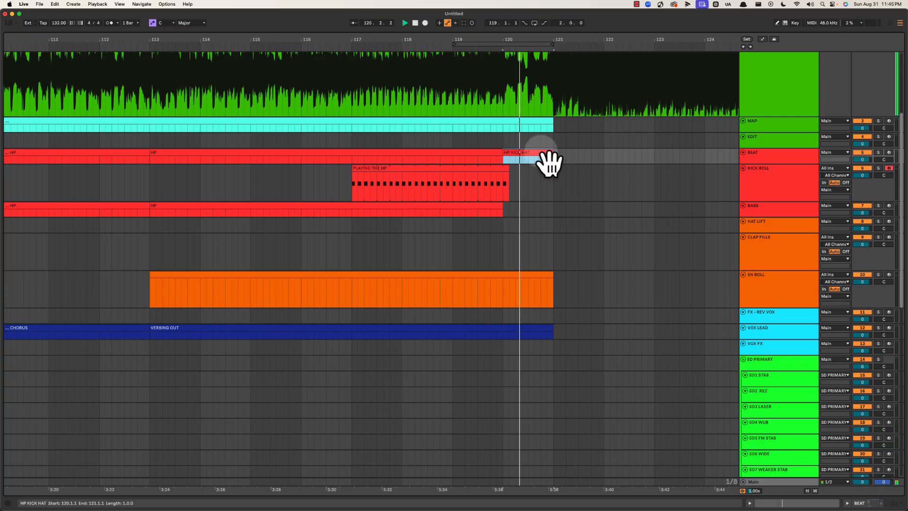
text(HP )
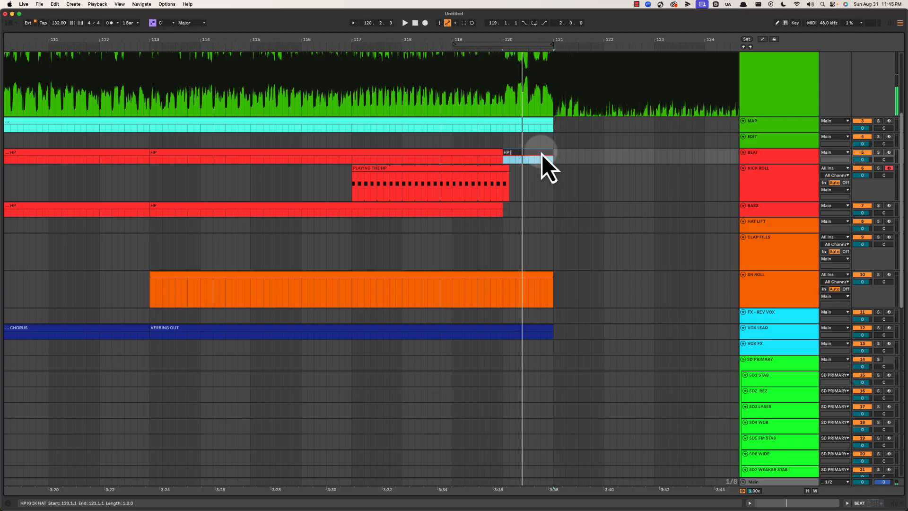
text(KICK CLAP)
key(Return)
Listen to the reference at bar 120 and compare it with the earlier build's ending from bar 64.
key(space)
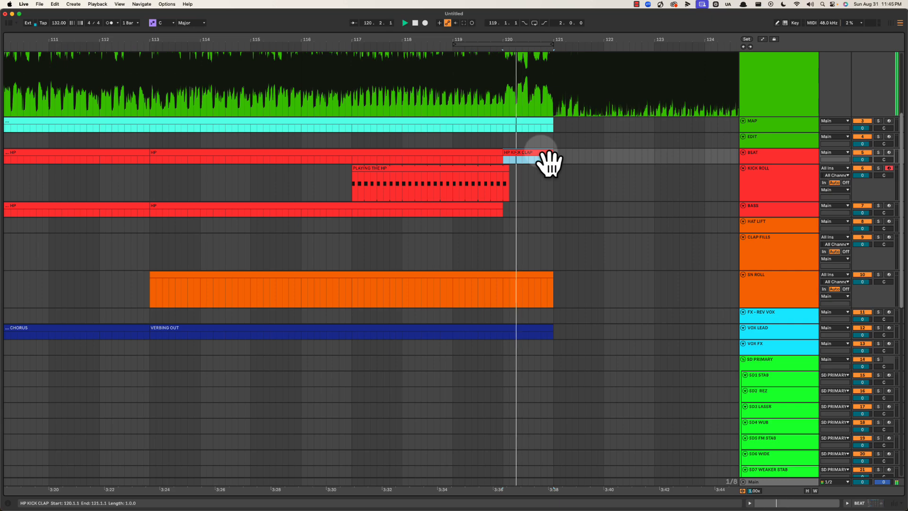
drag(513, 48, 518, 41)
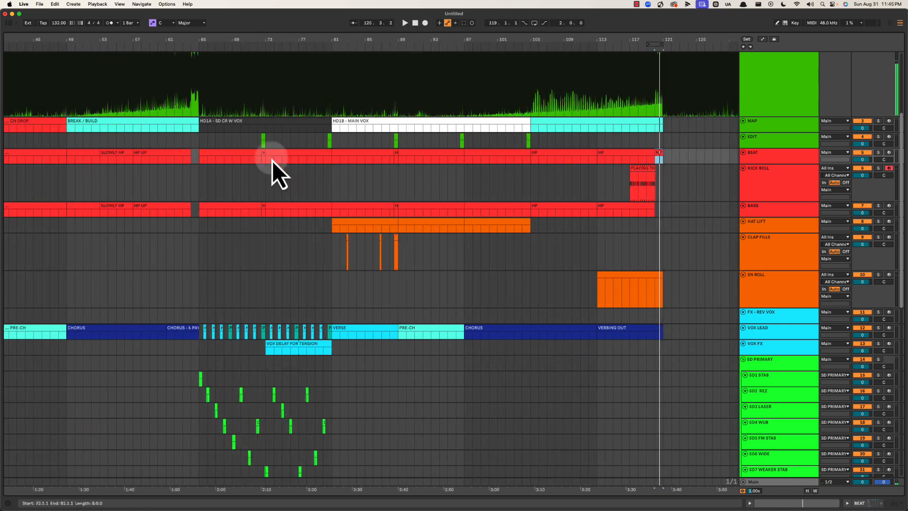
click(197, 150)
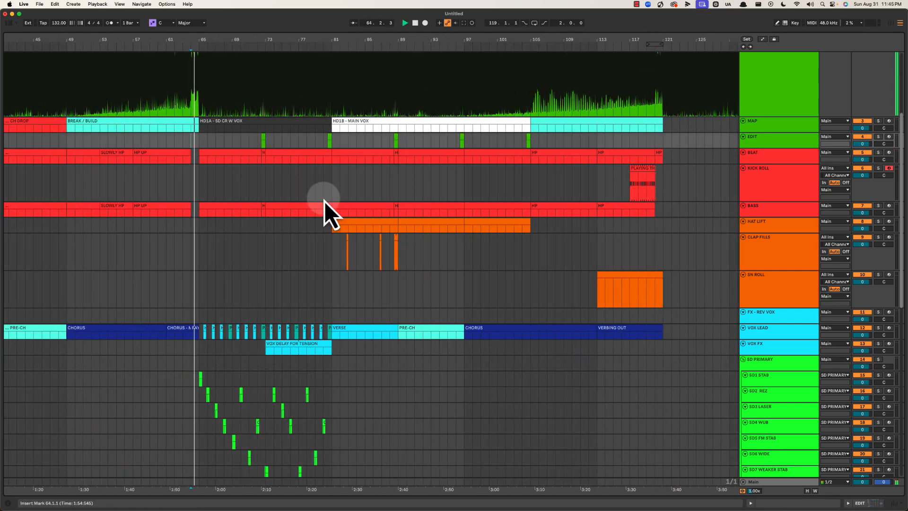
key(space)
Color the HP KICK CLAP clip on the BEAT track pink.
click(609, 158)
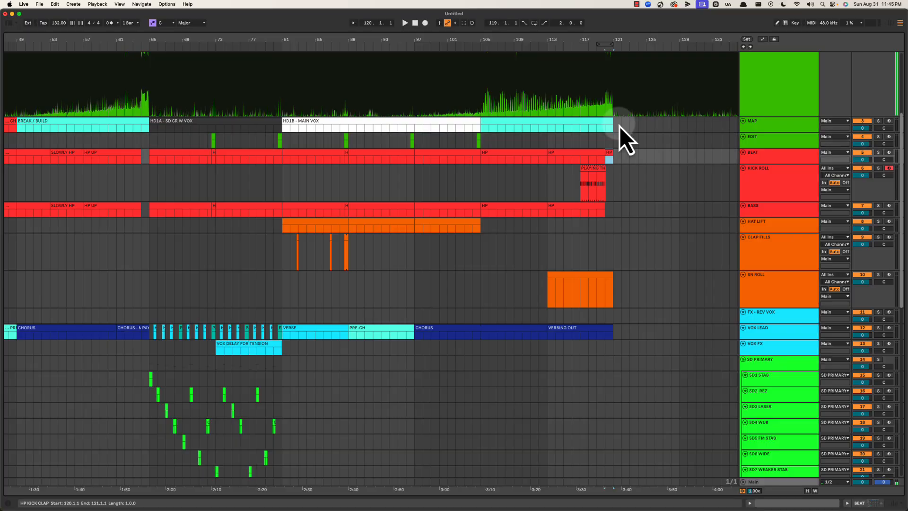
drag(610, 39, 608, 37)
right_click(587, 159)
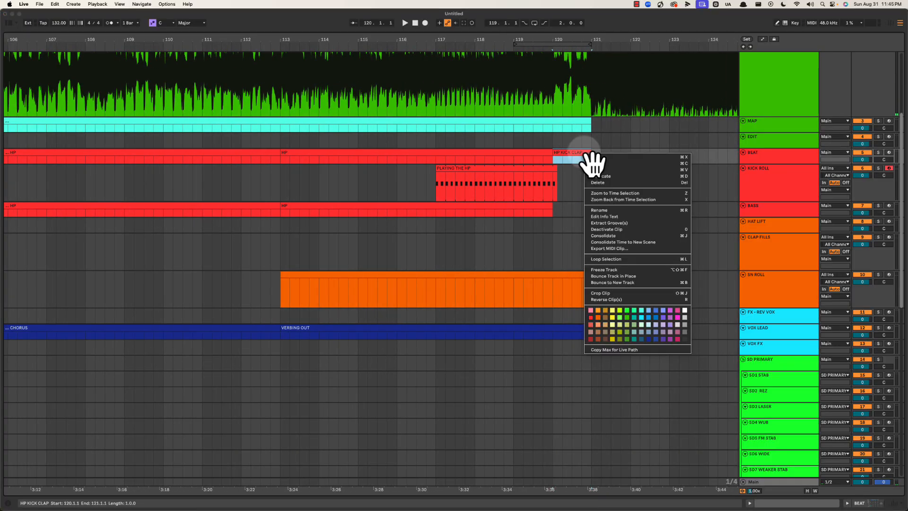
click(591, 310)
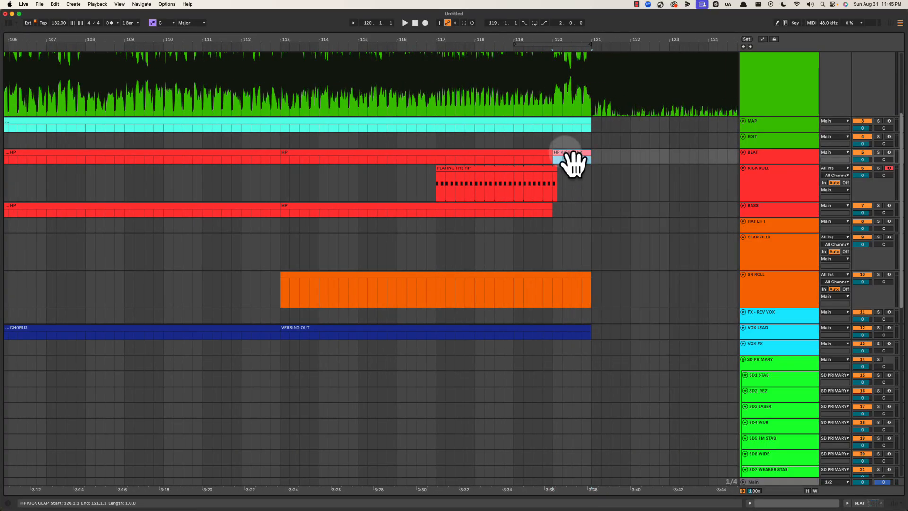
Play from bar 120 and remove the last bar of the SN ROLL clip, starting at bar 120.
drag(591, 36, 543, 237)
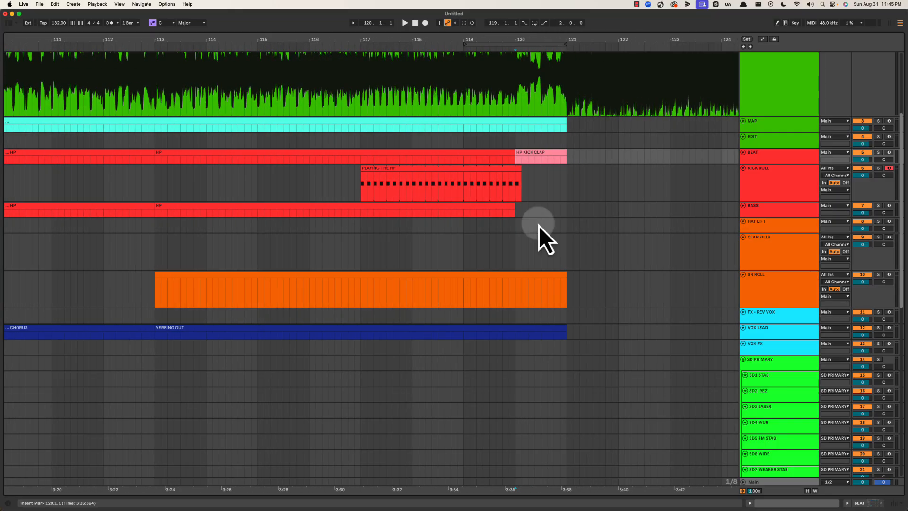
key(space)
scroll(558, 241, down, 5)
drag(526, 201, 601, 247)
Split the VERBING OUT clip on VOX LEAD at bar 120 and rename its last bar LAYERED.
click(517, 217)
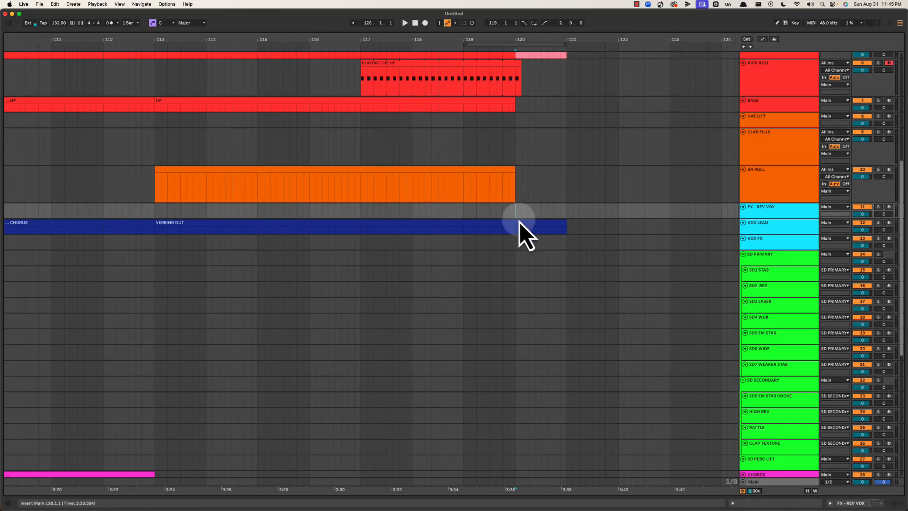
drag(512, 231, 545, 231)
key(super+e)
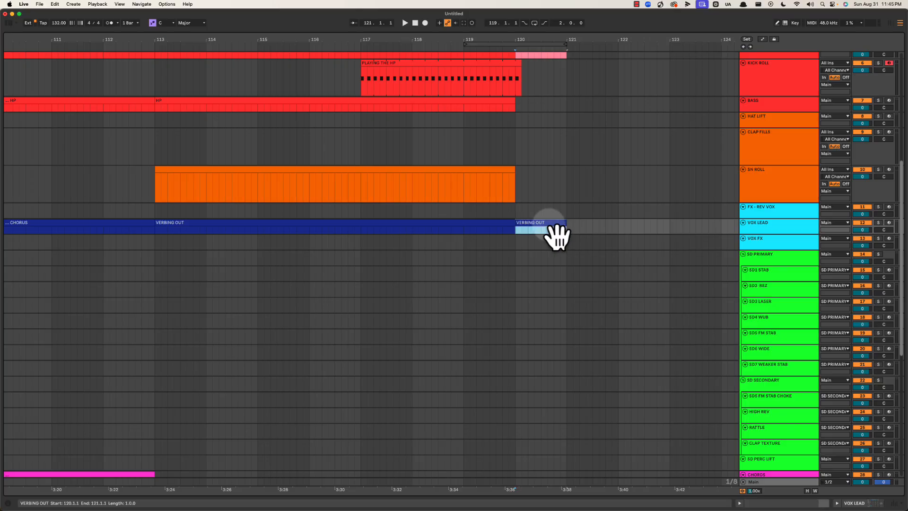
text(ED)
key(Return)
Color the LAYERED clip yellow and recolor the VOX LEAD section at bar 64.
right_click(549, 227)
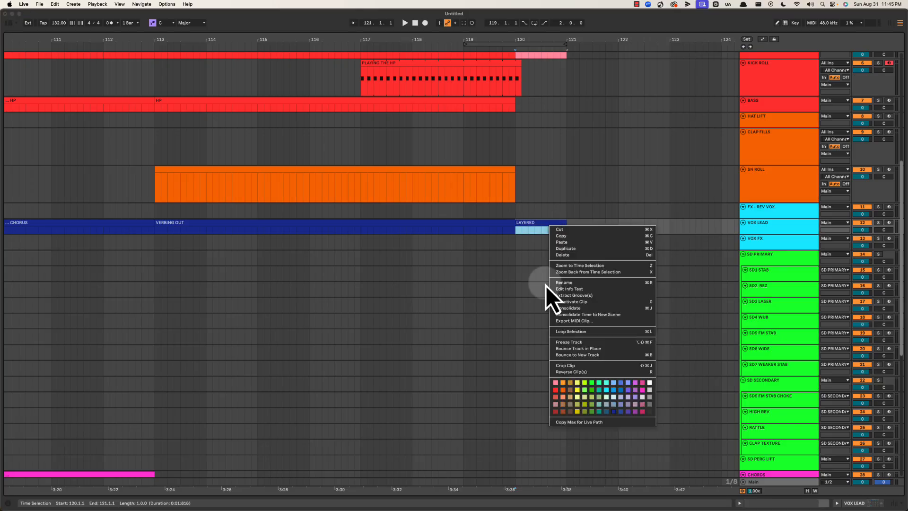
click(578, 391)
click(547, 210)
drag(519, 40, 516, 37)
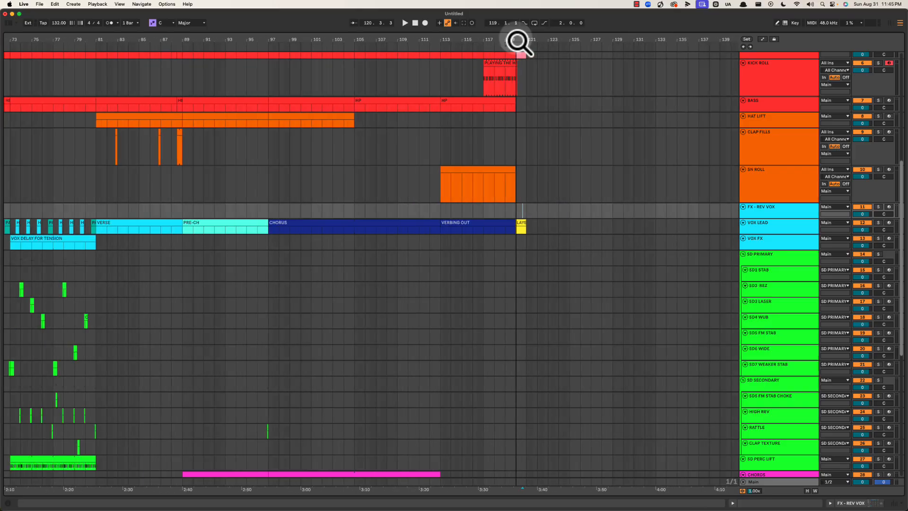
right_click(124, 229)
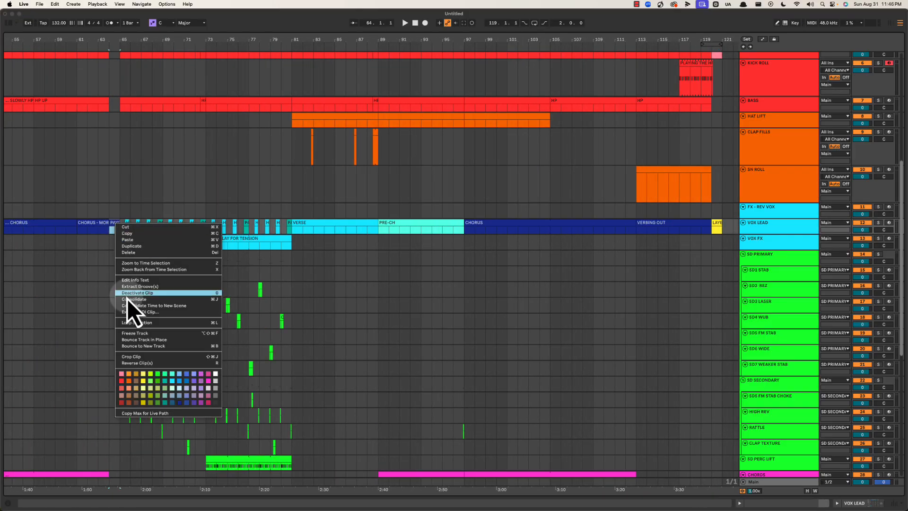
click(152, 382)
Look over the tracks around bar 120 and play the LAYERED bar on VOX LEAD.
click(599, 169)
scroll(589, 176, right, 5)
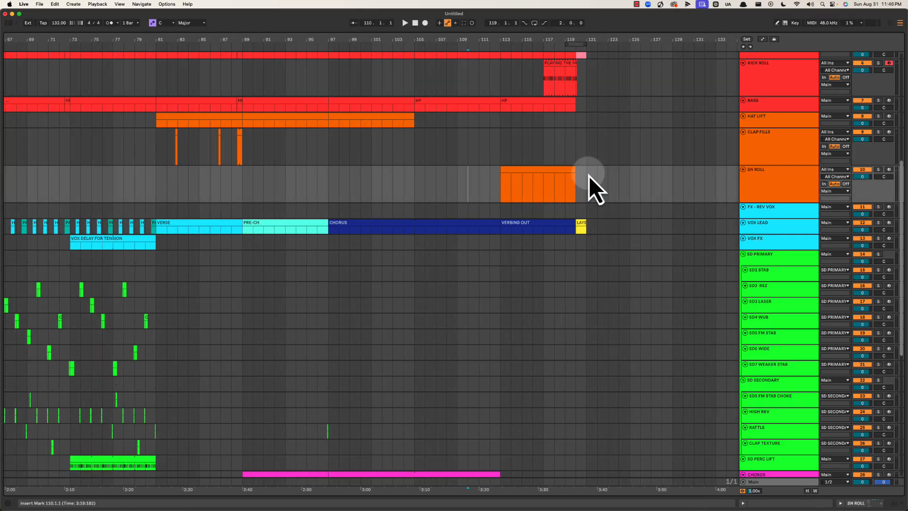
drag(584, 34, 536, 39)
scroll(529, 160, down, 5)
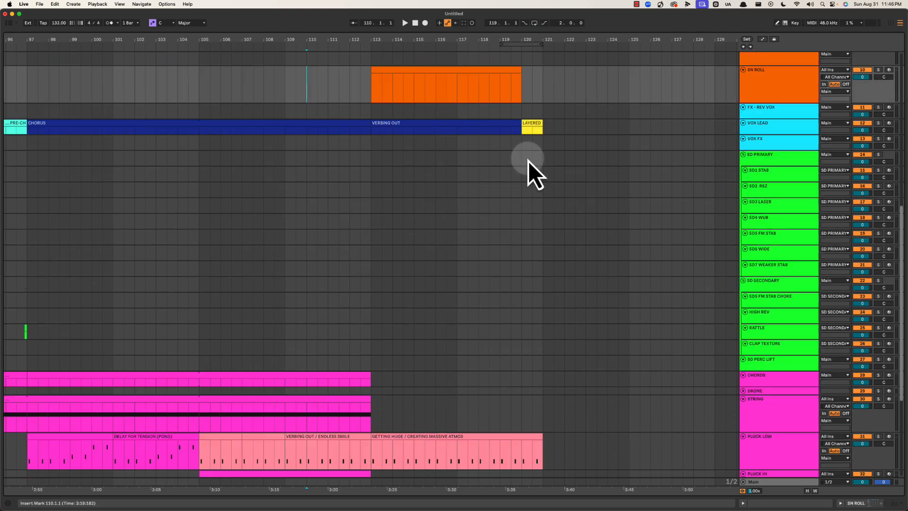
scroll(502, 232, down, 5)
scroll(503, 237, up, 5)
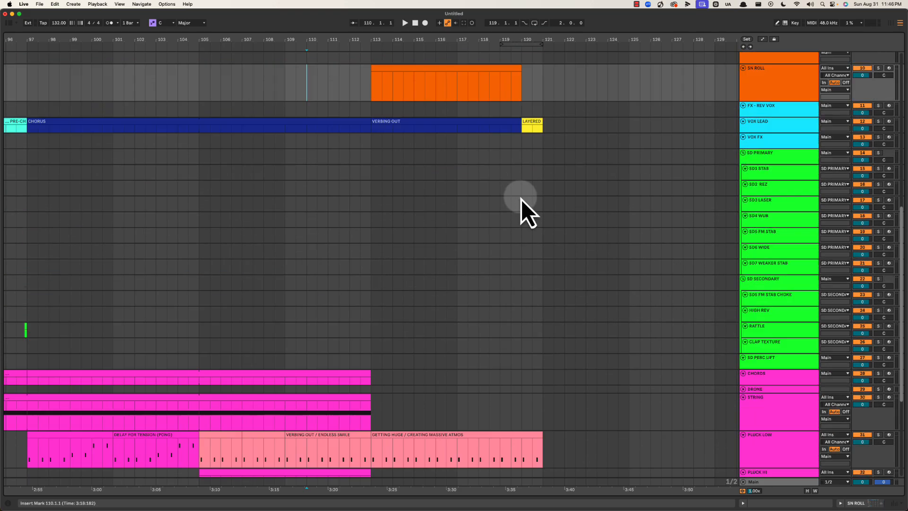
click(536, 125)
key(space)
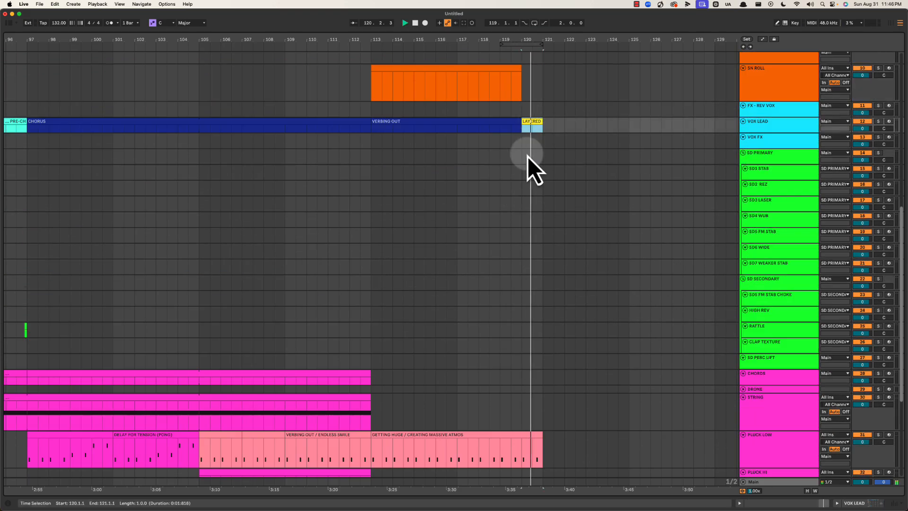
Delete the last bar of the PLUCK LOW clip, from bar 120 to its end.
scroll(501, 250, down, 6)
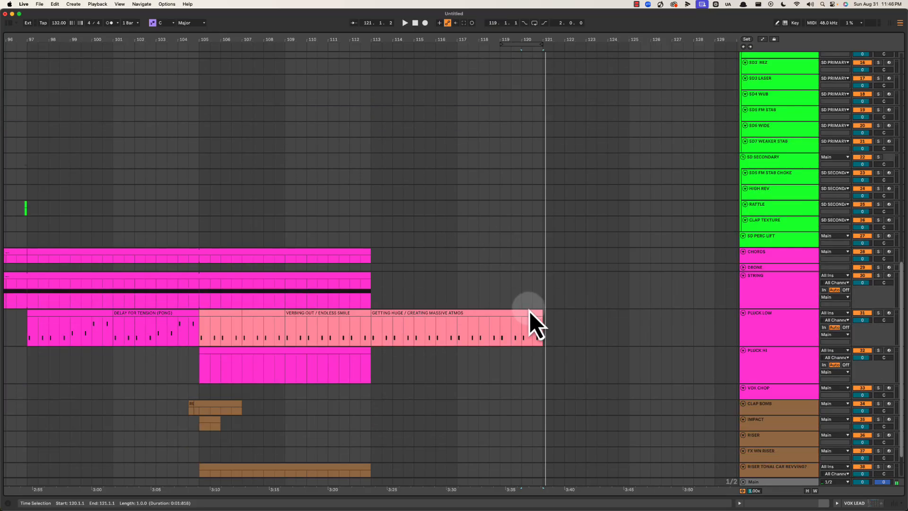
drag(523, 334, 563, 325)
key(Delete)
Listen to the arrangement around bars 112 and 113 to check the CHORDS part.
click(381, 227)
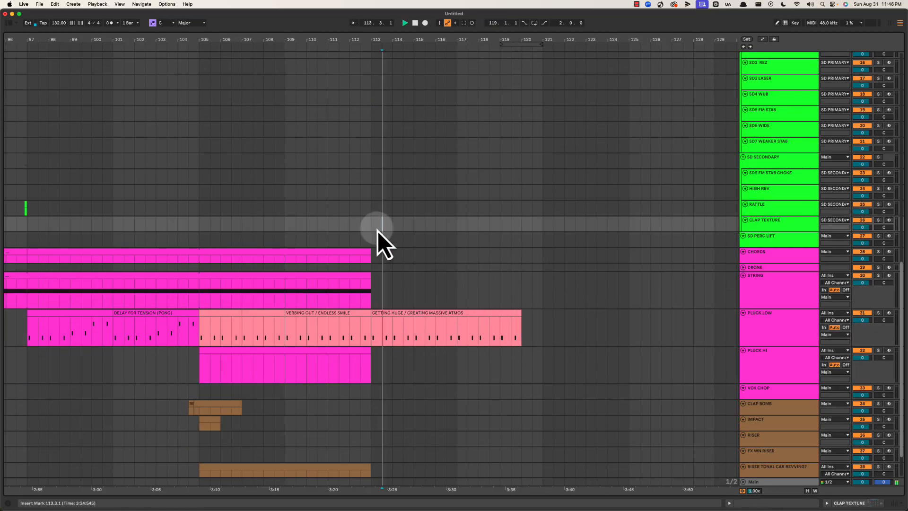
click(339, 225)
key(space)
click(742, 260)
key(u)
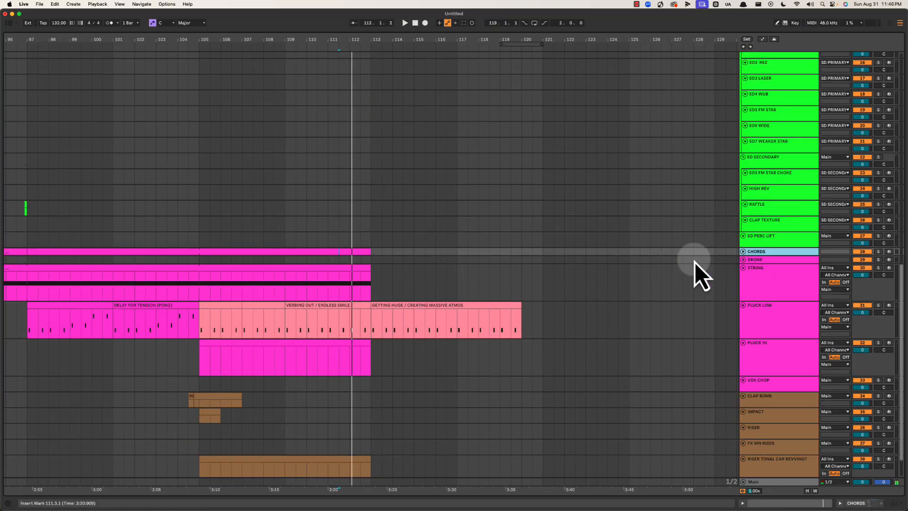
key(space)
Unfold the CHORDS track and play from bar 103 into bar 105 to check where the chords stop.
click(156, 224)
drag(767, 254, 733, 263)
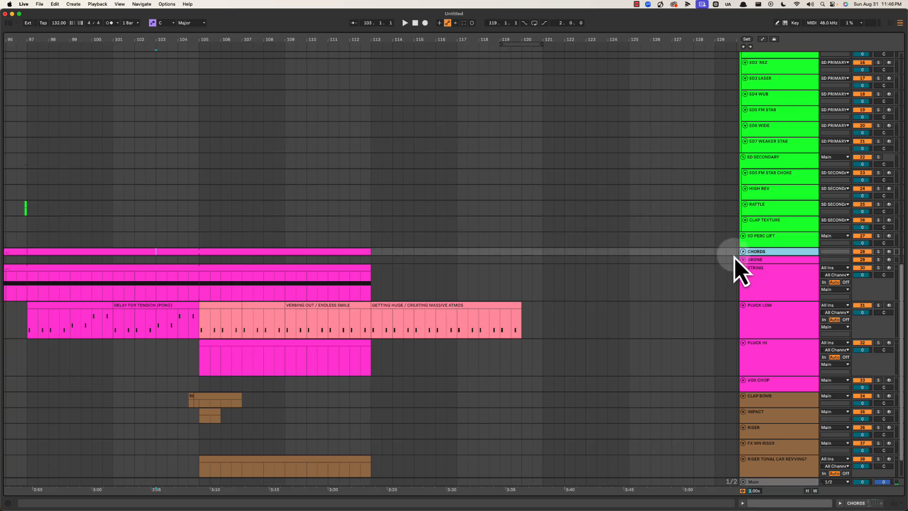
click(154, 234)
key(space)
drag(190, 43, 290, 198)
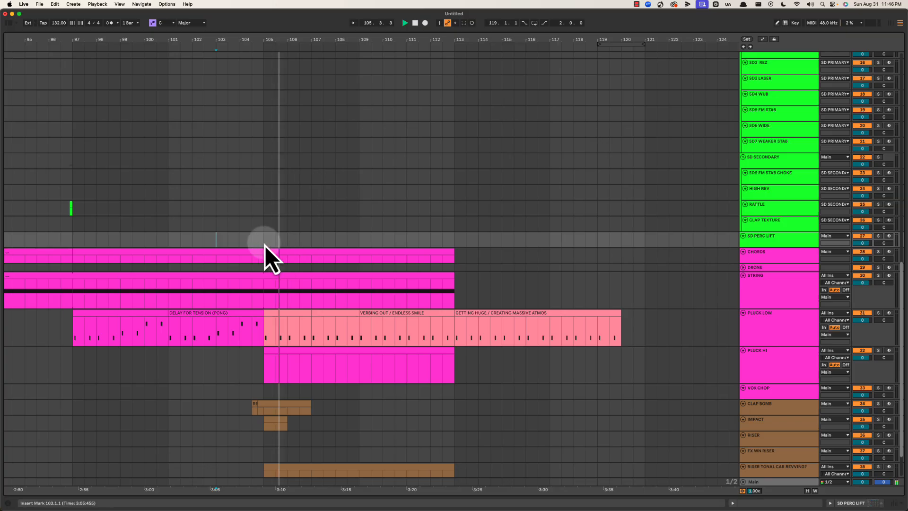
Delete the CHORDS track's clip content from bar 105 onward.
key(space)
drag(262, 253, 484, 257)
click(359, 248)
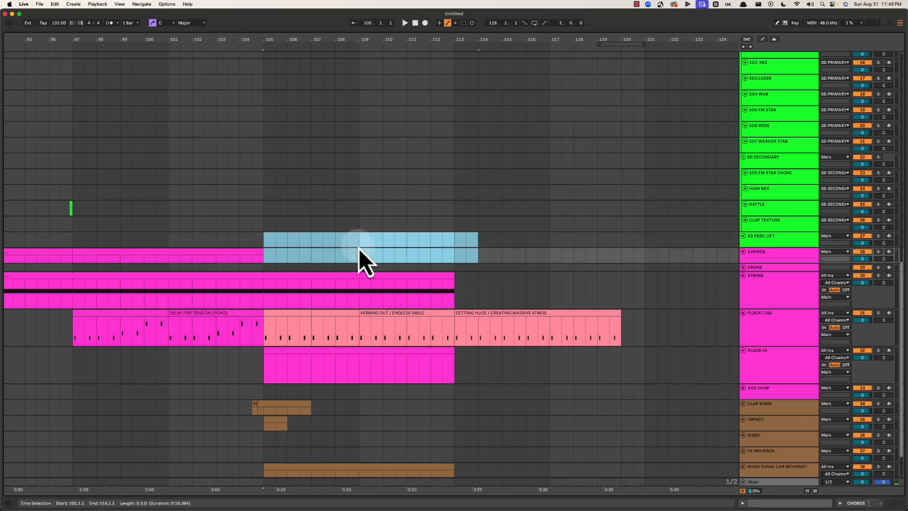
key(Delete)
Play the transition into bar 105 and remove the STRING track's clip content from bar 105 onward.
key(space)
scroll(297, 259, left, 4)
scroll(426, 258, down, 3)
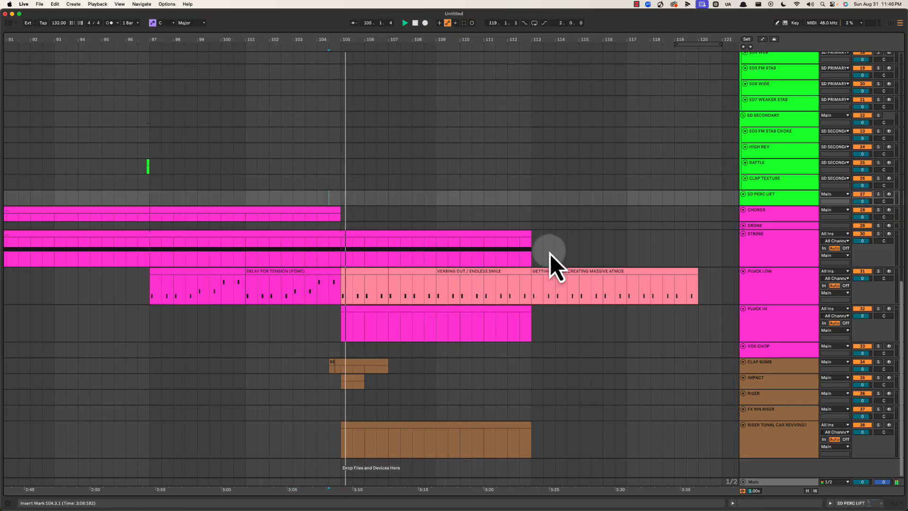
click(779, 259)
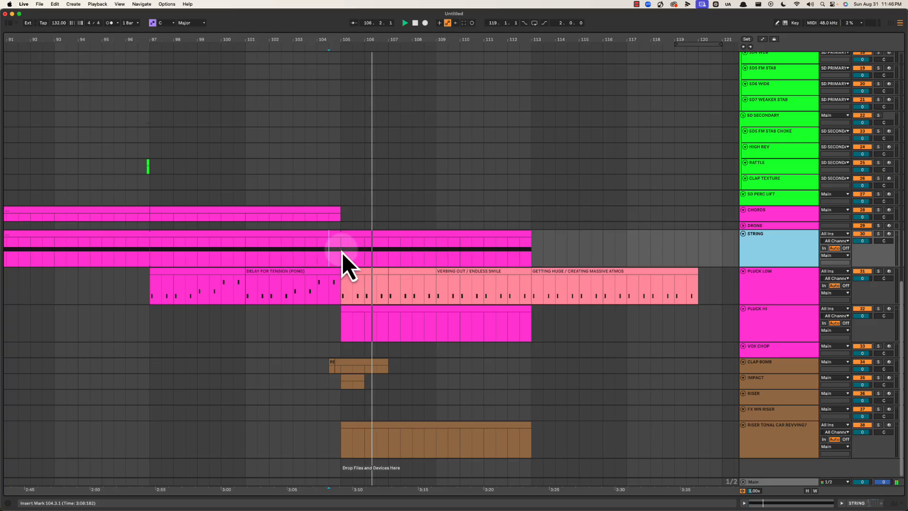
key(space)
drag(341, 253, 609, 240)
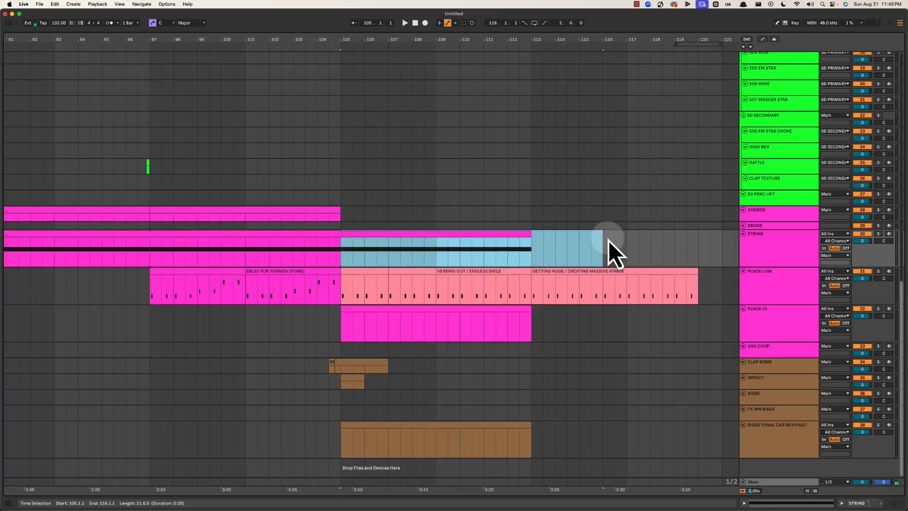
click(342, 251)
Play from bar 105 and check the PLUCK LOW, PLUCK HI and VOX CHOP tracks against the reference.
key(space)
click(385, 296)
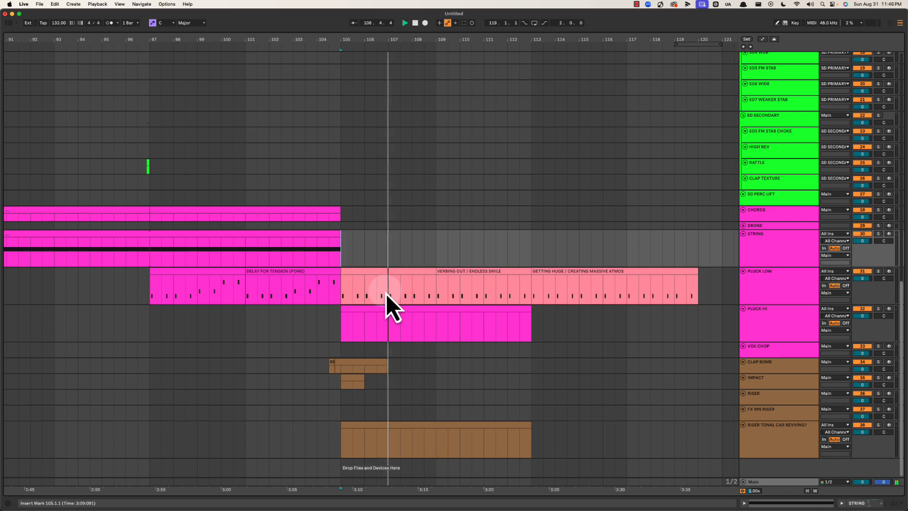
click(774, 280)
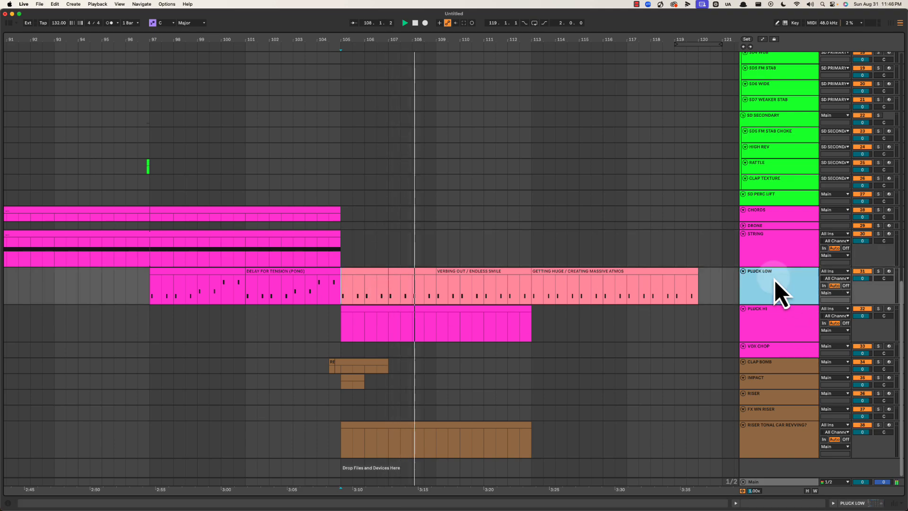
click(773, 328)
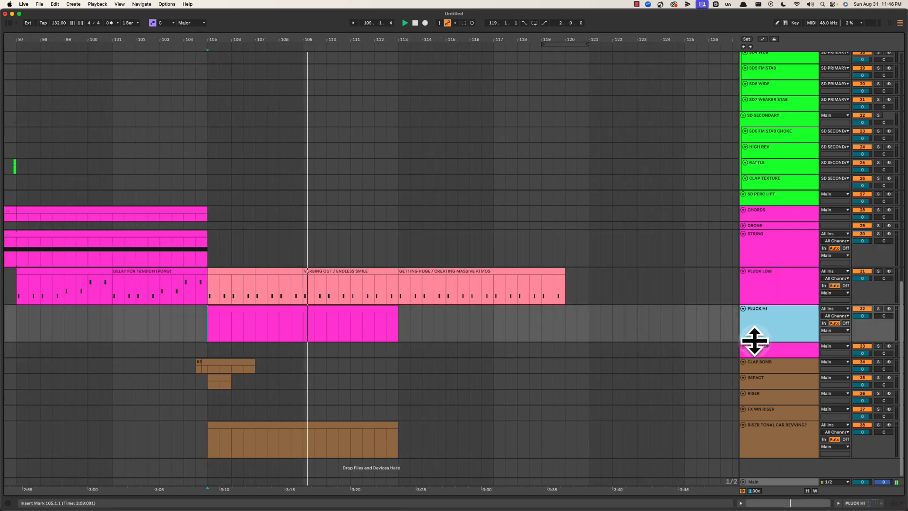
click(755, 349)
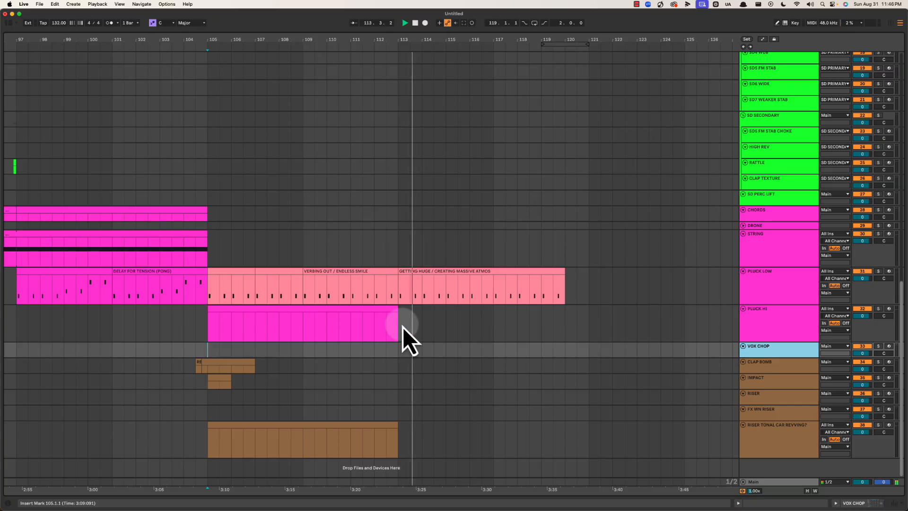
Duplicate the eight-bar PLUCK HI clip to bar 113 and play from there.
click(373, 310)
key(space)
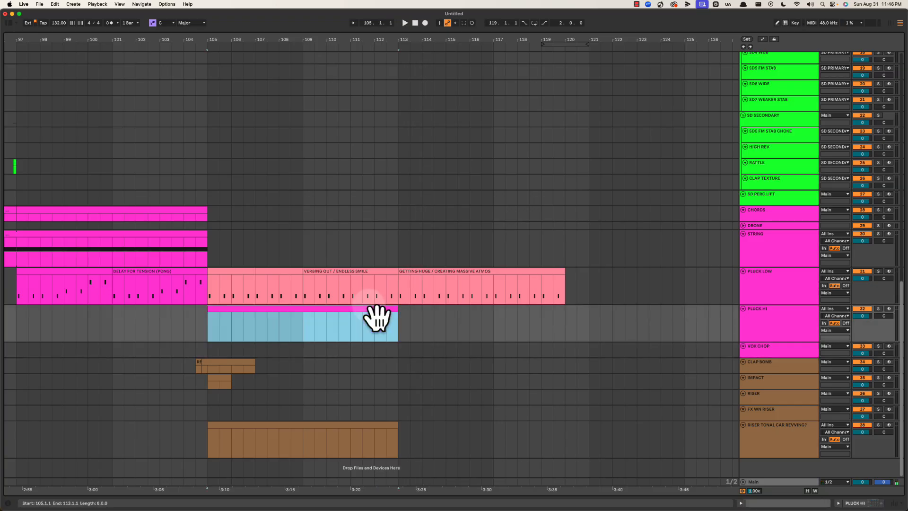
key(super+d)
key(space)
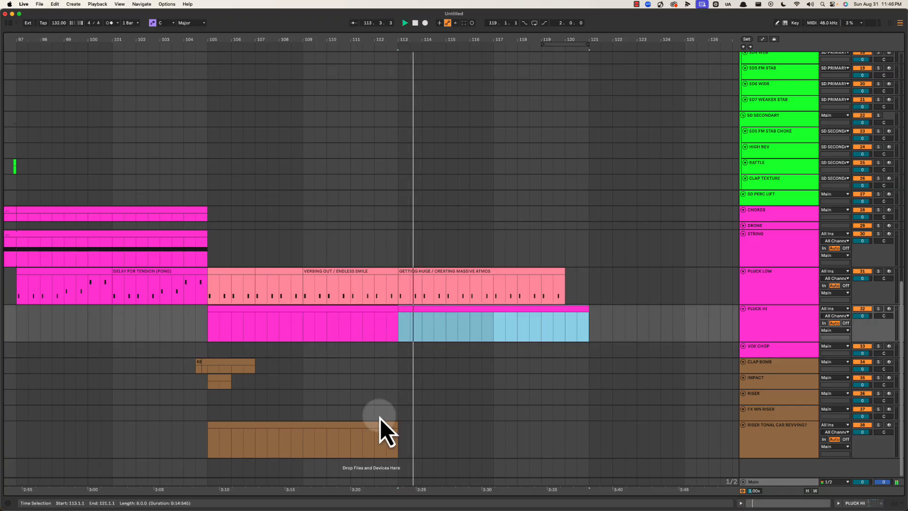
Duplicate the RISER TONAL CAR REVVING? clip from bar 113 to bar 120 and play from bar 113.
key(space)
drag(395, 422, 555, 416)
click(396, 321)
key(space)
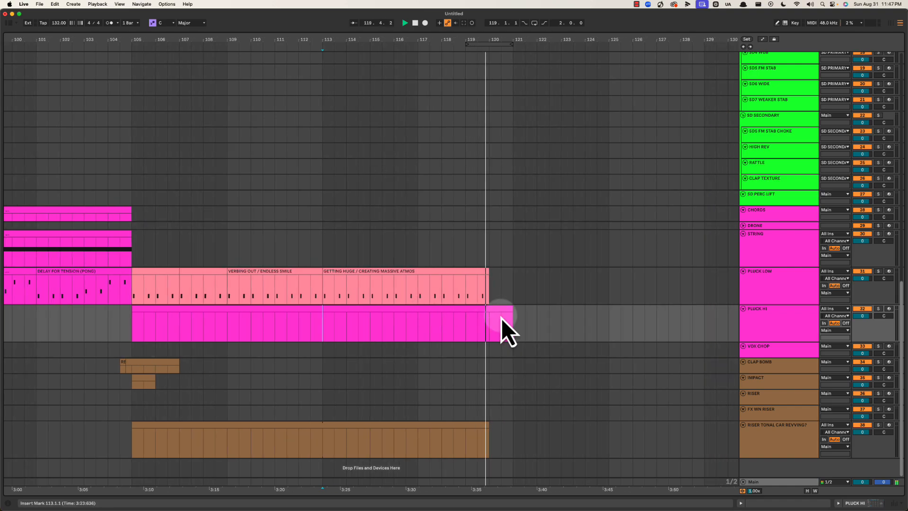
Delete the PLUCK HI clip content from bar 120 onward and fold all tracks.
drag(502, 319, 545, 314)
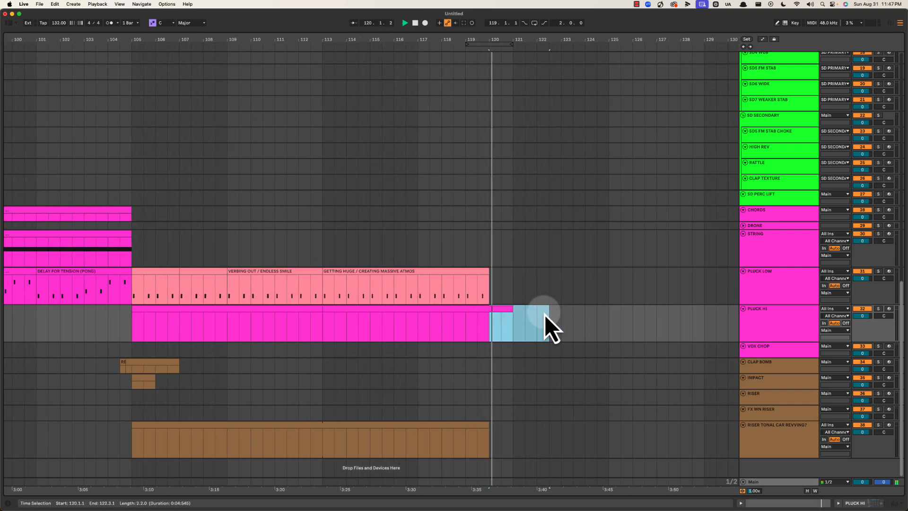
click(512, 298)
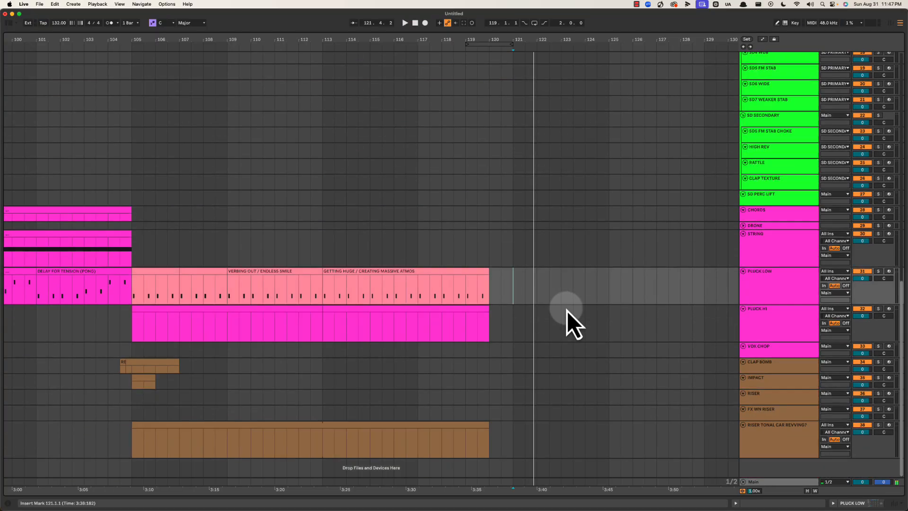
click(751, 236)
alt+click(743, 236)
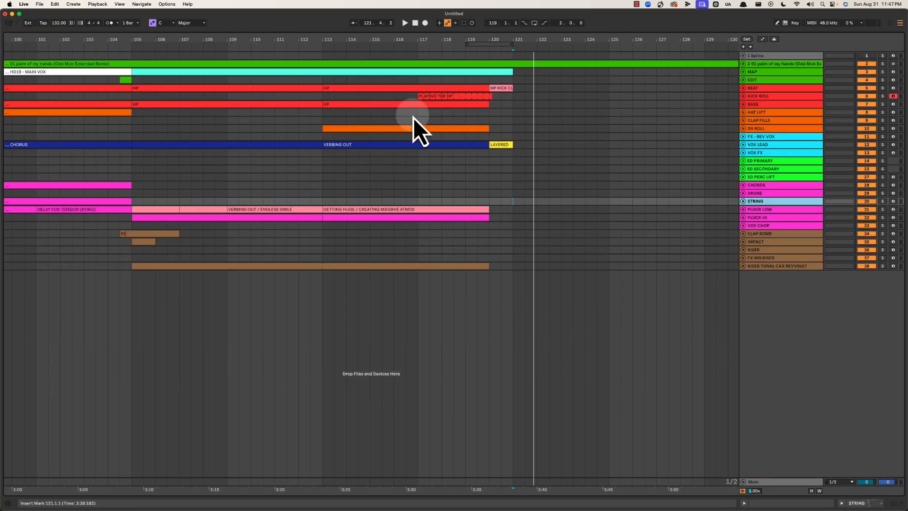
Unfold the BEAT track and review the KICK ROLL, CLAP FILLS and SN ROLL tracks in the bars before 121.
click(752, 88)
click(743, 88)
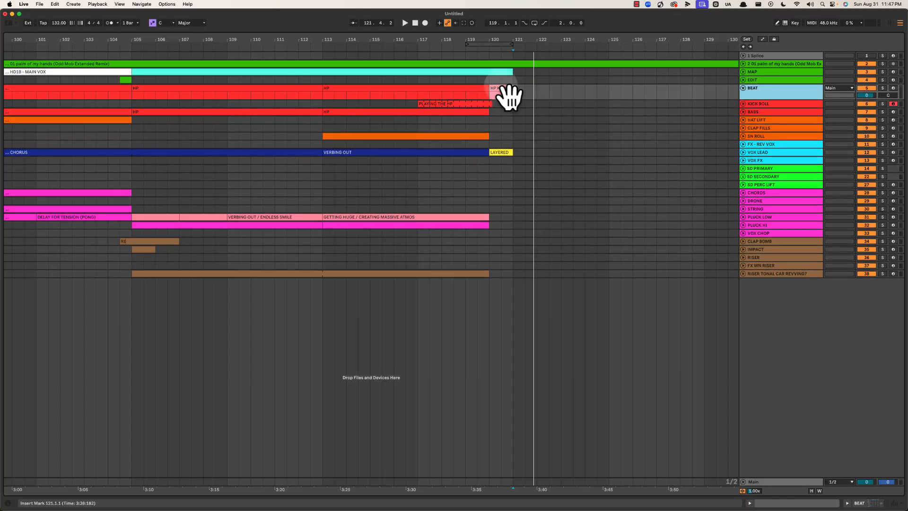
drag(397, 104, 526, 102)
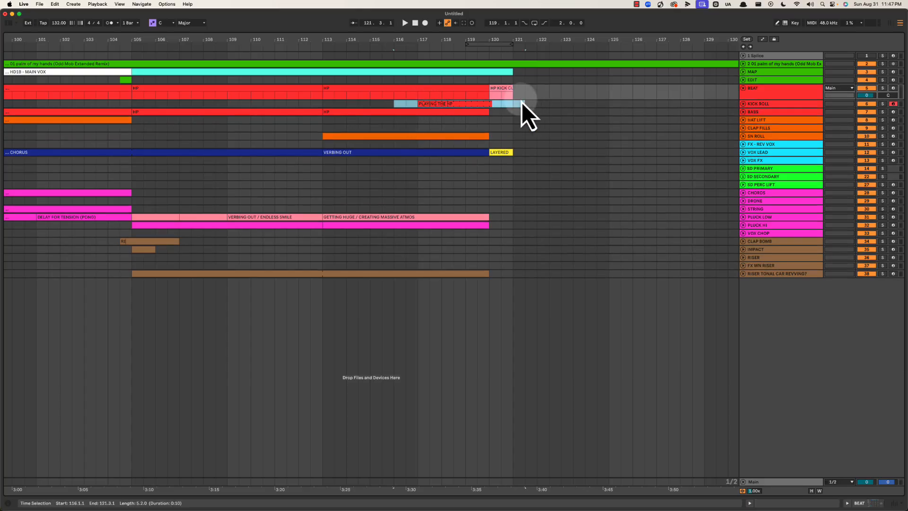
click(502, 104)
drag(335, 127, 507, 136)
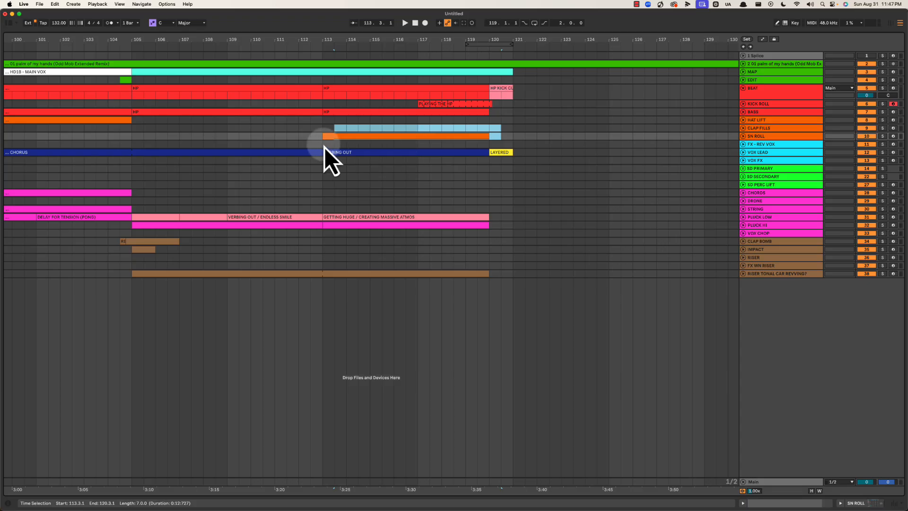
Play from bar 118 and check the vocal, effects and SD PRIMARY tracks across bars 117 to 121.
drag(325, 146, 478, 168)
click(425, 171)
click(441, 162)
key(space)
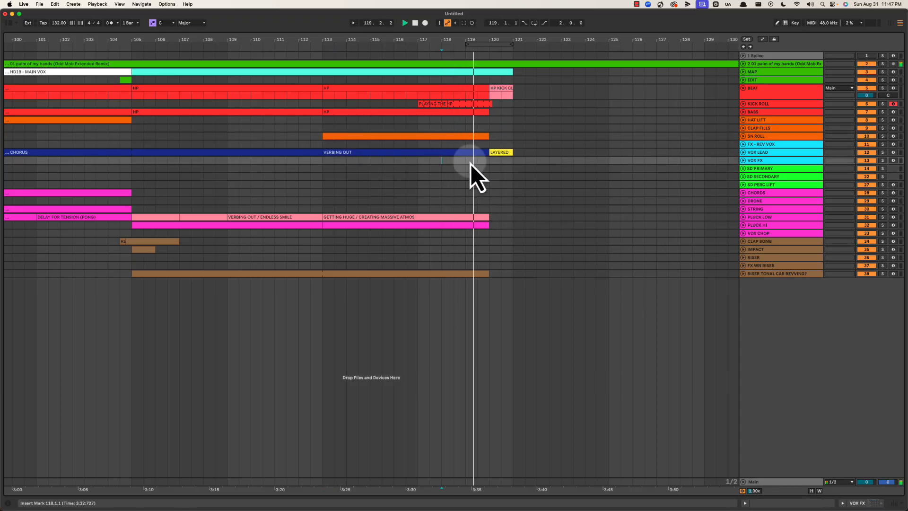
drag(414, 168, 515, 147)
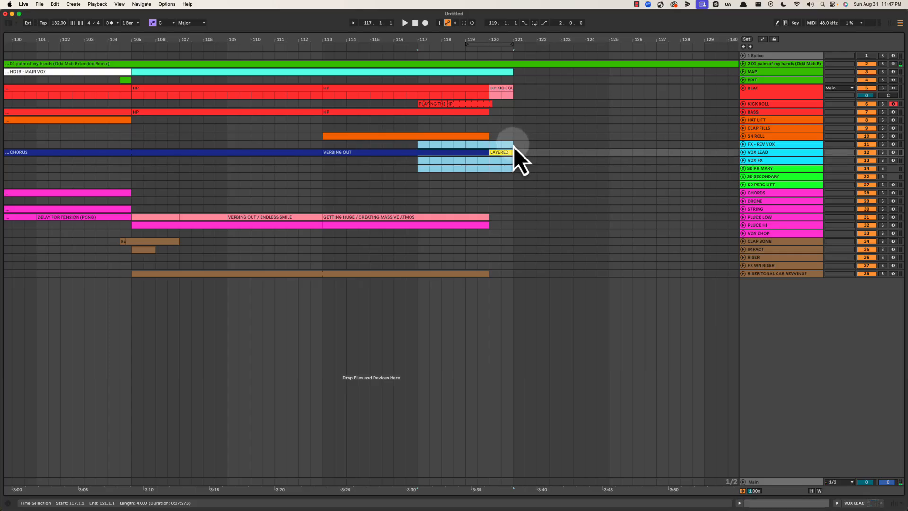
click(422, 143)
drag(419, 121, 516, 164)
click(453, 168)
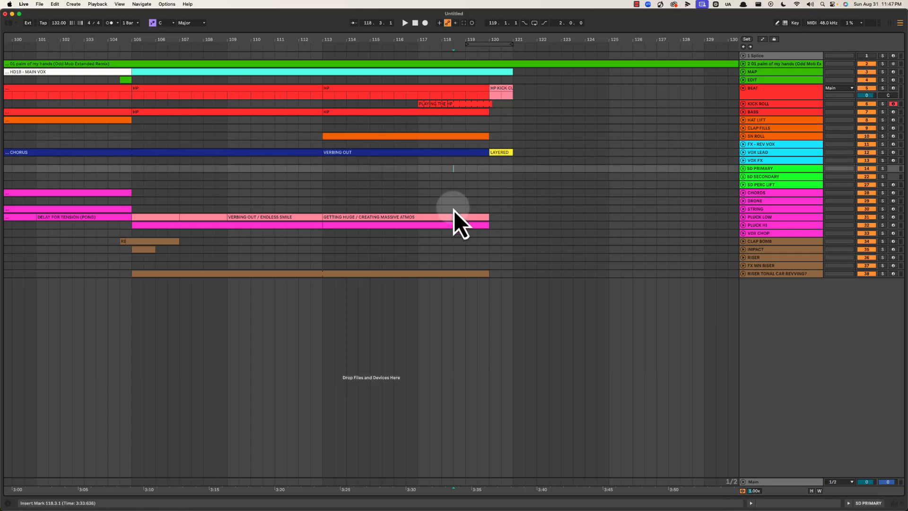
Unfold the PLUCK LOW and PLUCK HI tracks and listen to the DELAY FOR TENSION (PONG) clip from bar 101.
click(746, 220)
click(743, 217)
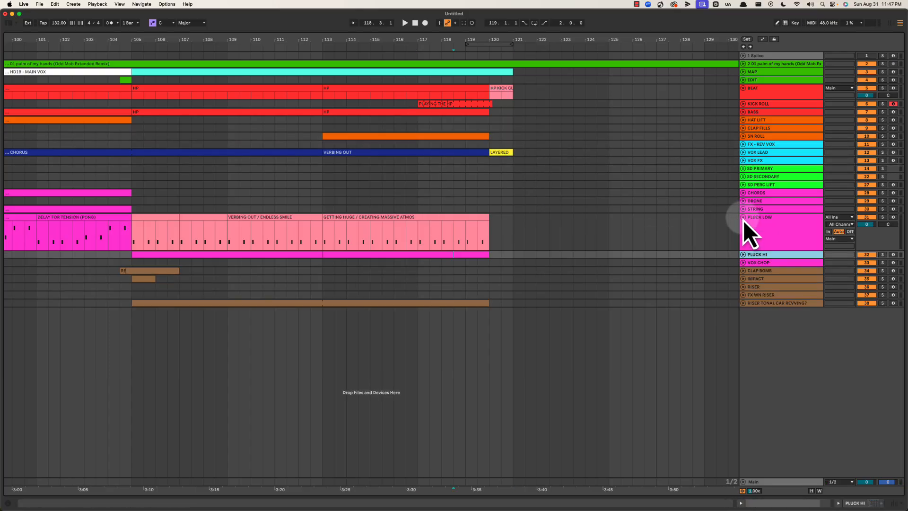
click(743, 255)
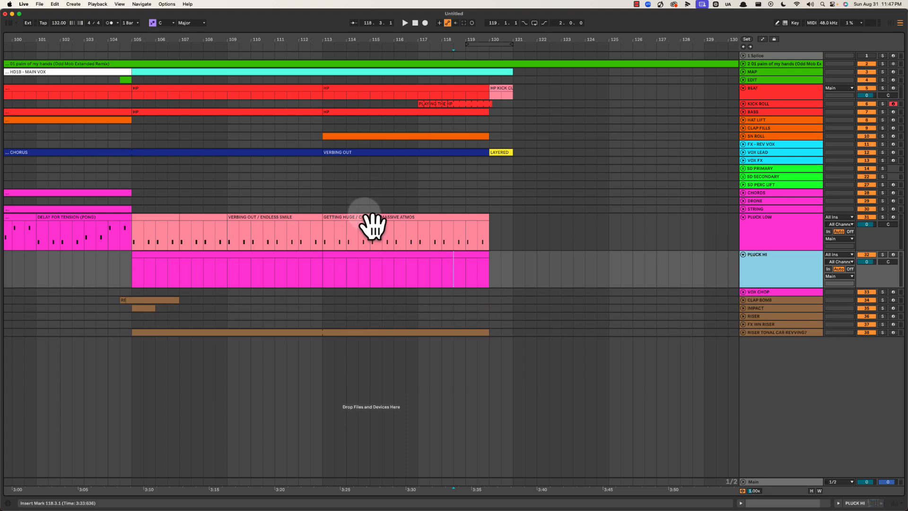
click(367, 226)
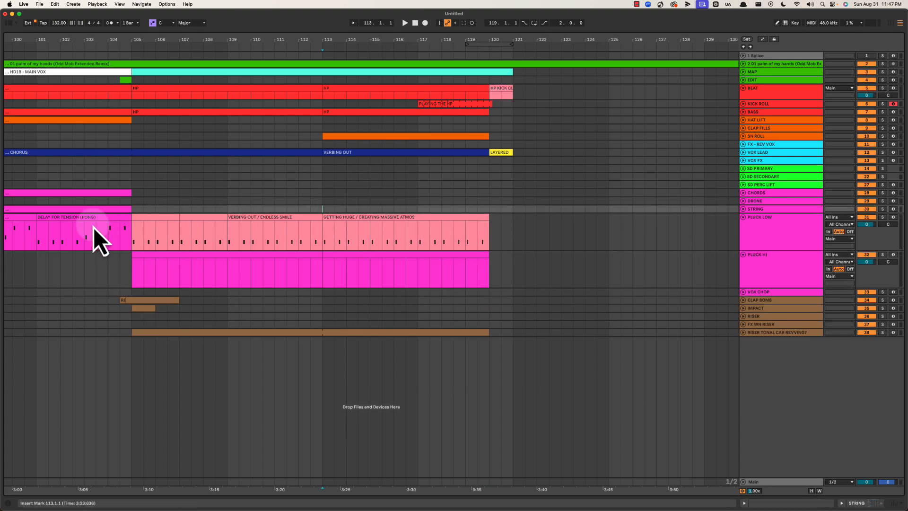
click(60, 224)
key(space)
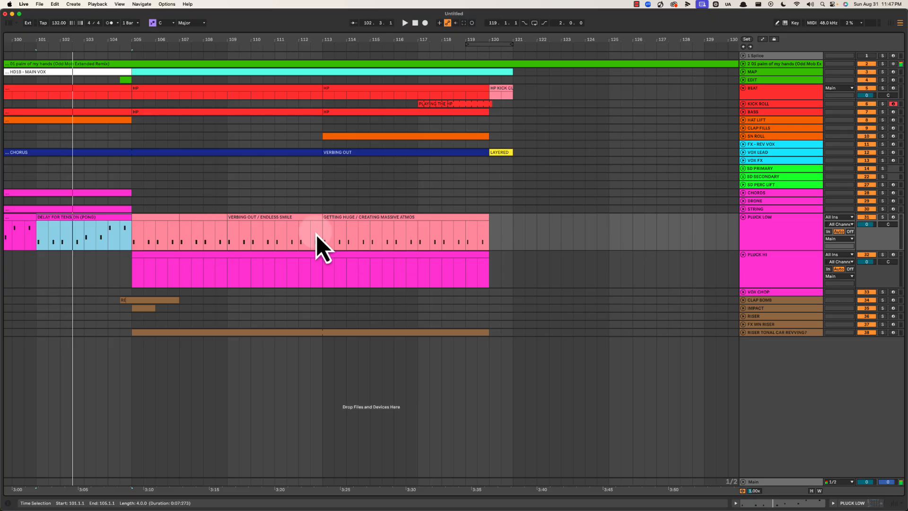
Play from bar 105 and from bar 112 to compare the PLUCK LOW clips with the reference.
drag(137, 234, 513, 232)
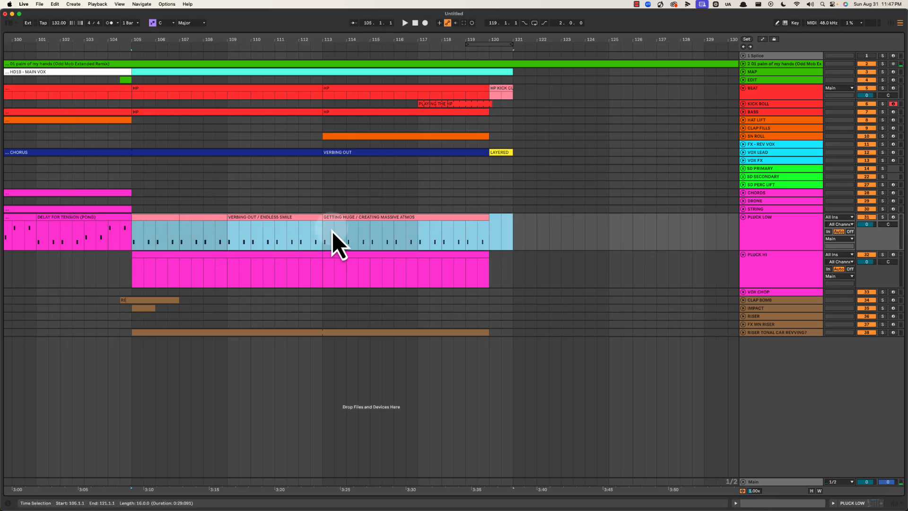
drag(322, 202, 520, 243)
click(364, 194)
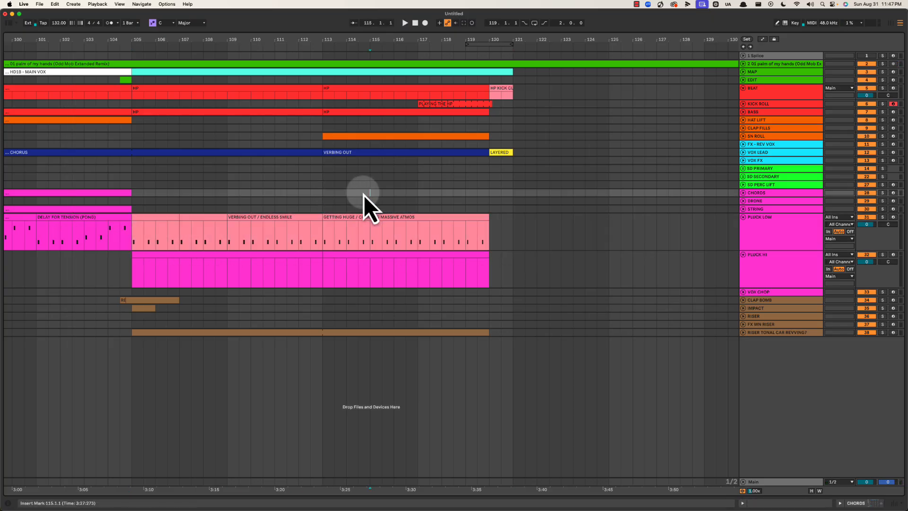
click(140, 204)
key(space)
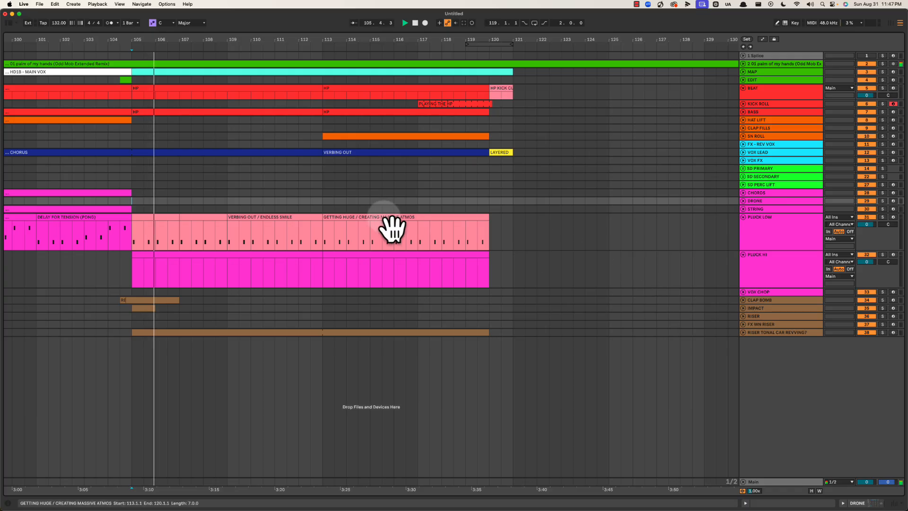
click(302, 232)
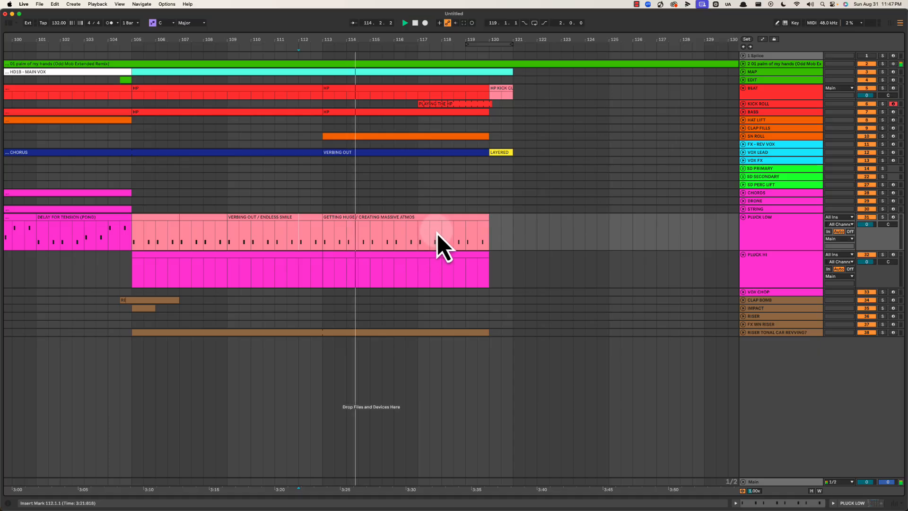
key(space)
Review the PLUCK HI clips from bar 105 to bar 121 and the empty stretch from bar 129 to bar 145.
click(335, 267)
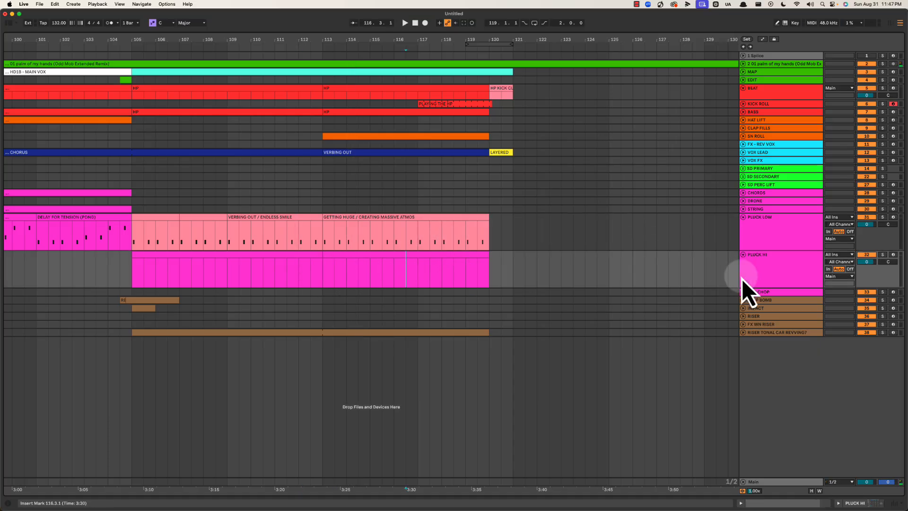
drag(499, 258, 413, 260)
drag(129, 270, 513, 265)
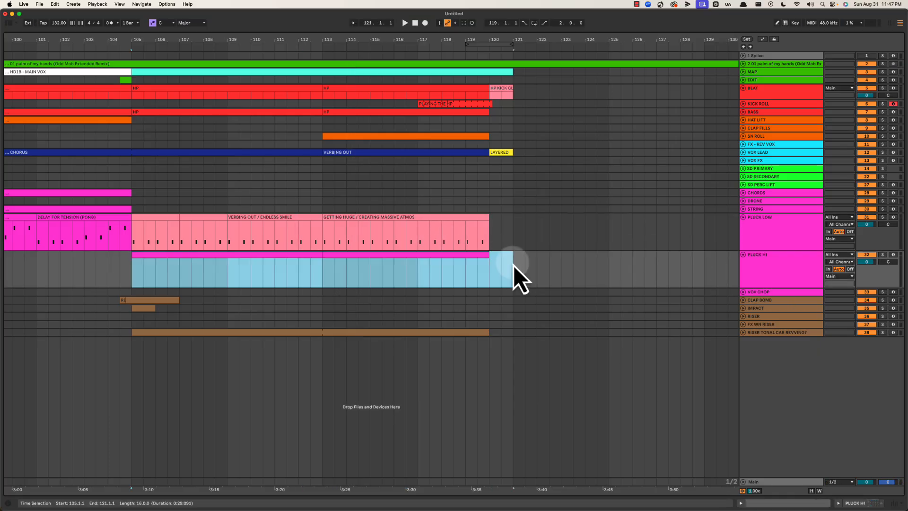
click(425, 266)
click(426, 255)
drag(443, 39, 444, 19)
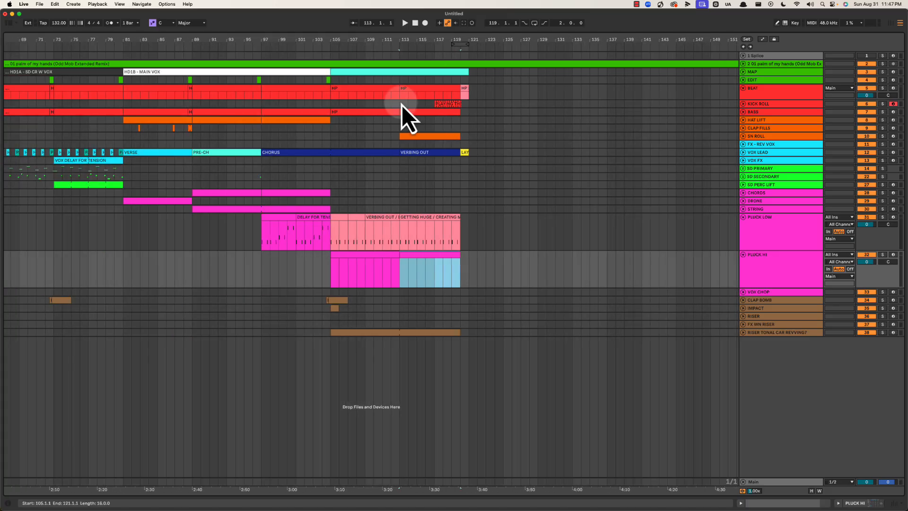
drag(539, 259, 675, 258)
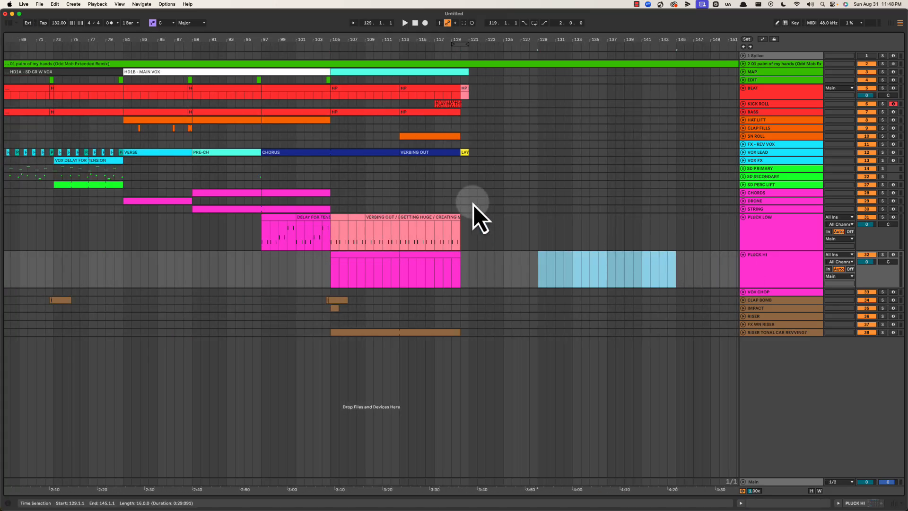
click(443, 193)
drag(465, 40, 424, 62)
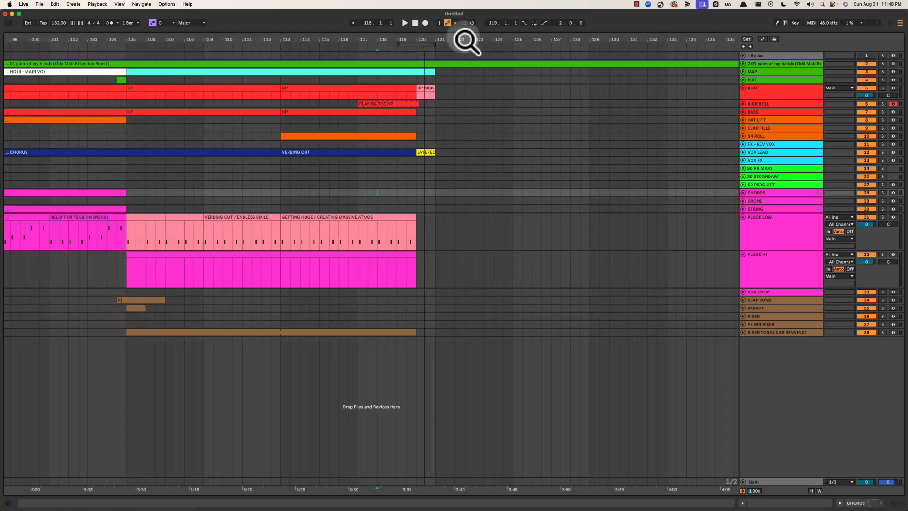
drag(381, 41, 415, 34)
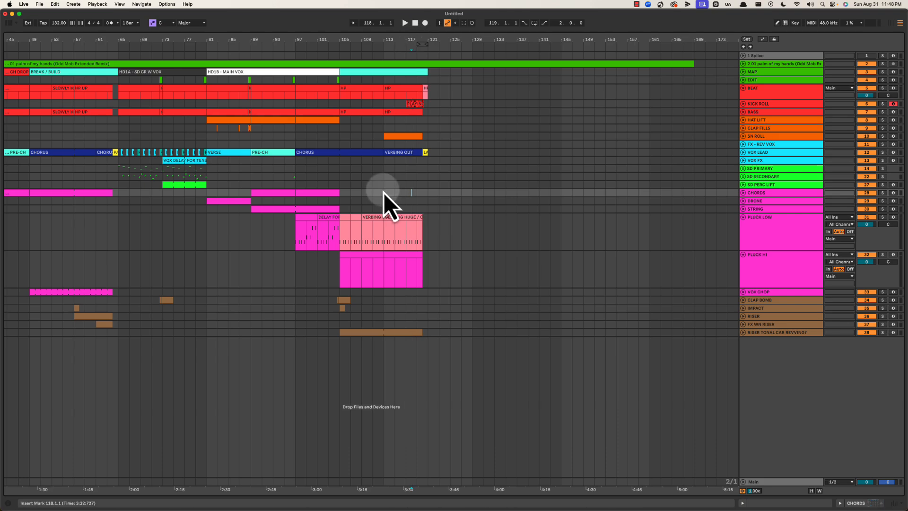
Rename the MAP clip covering bars 105 to 121 as MAIN BREAK and unfold the MAP track.
click(760, 66)
click(737, 72)
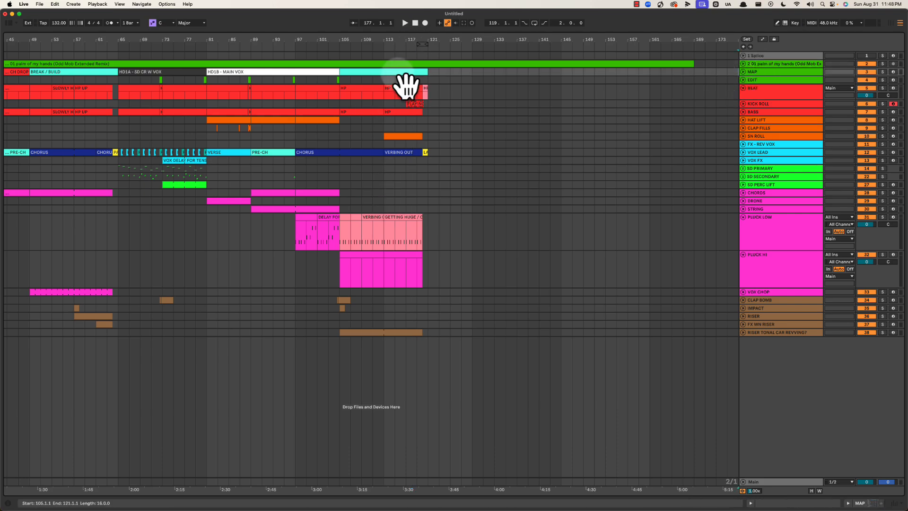
click(400, 74)
key(super+r)
text(MAIN BREAK)
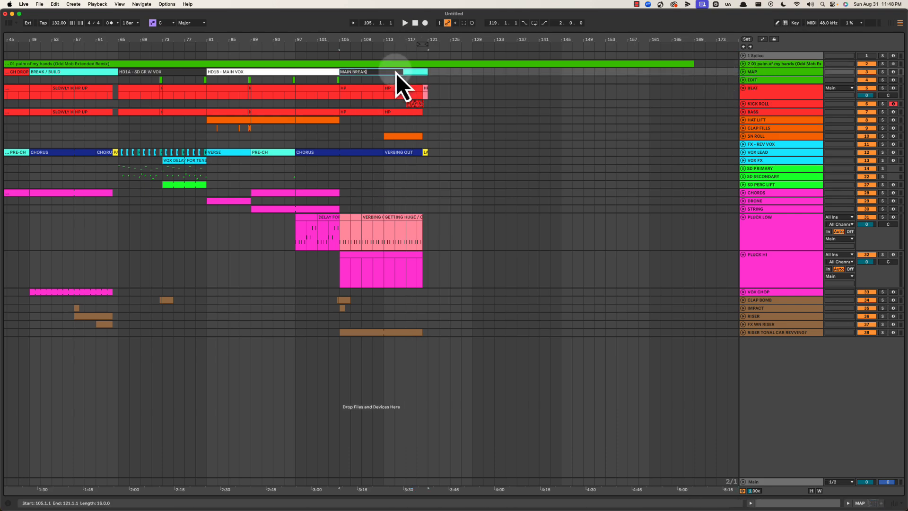
key(Return)
click(749, 75)
click(743, 73)
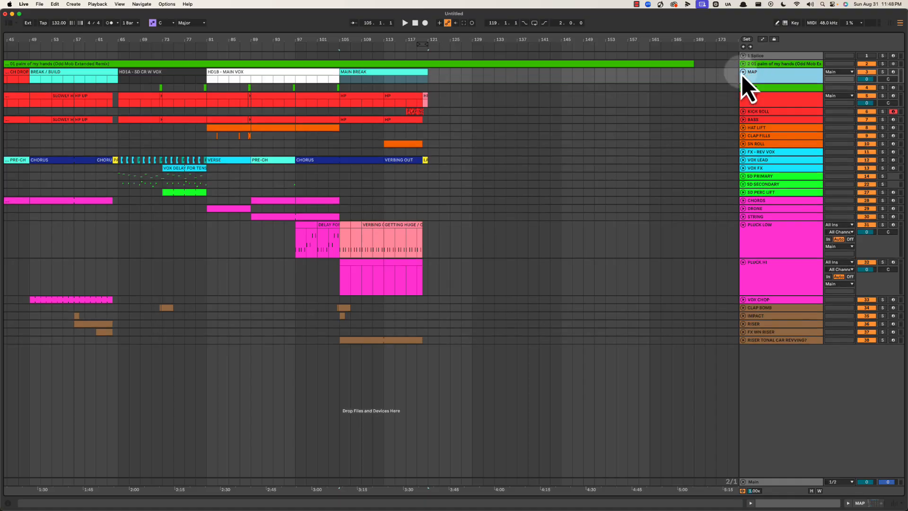
Compare the MAIN BREAK section's synth tracks with the empty bars from 125 to 167.
drag(345, 186, 429, 299)
drag(450, 161, 694, 276)
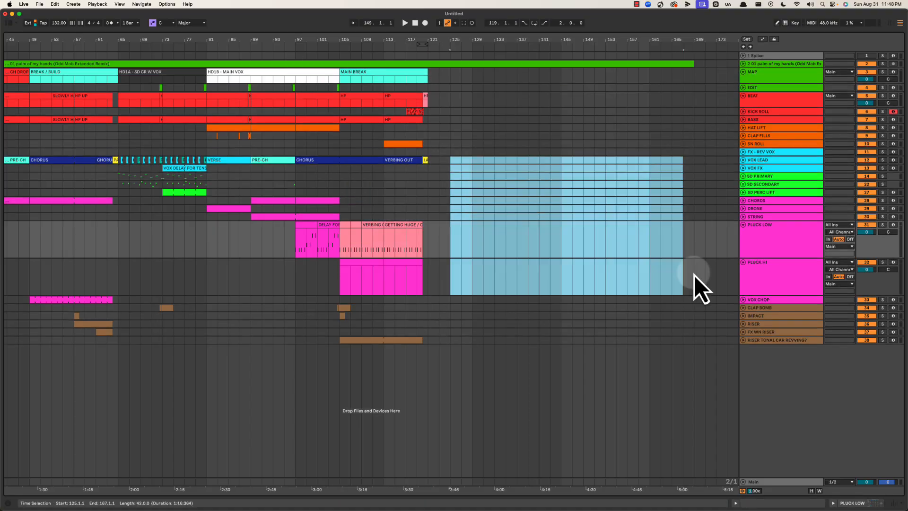
click(505, 152)
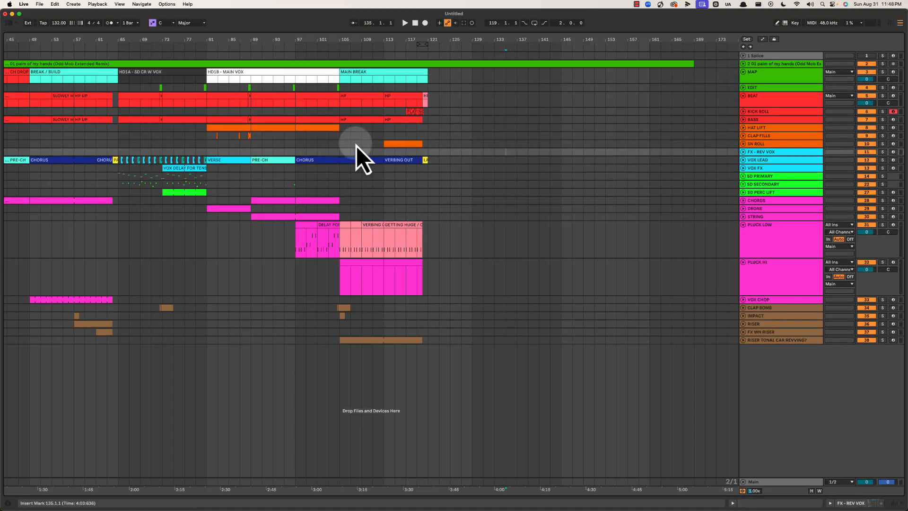
drag(432, 41, 341, 128)
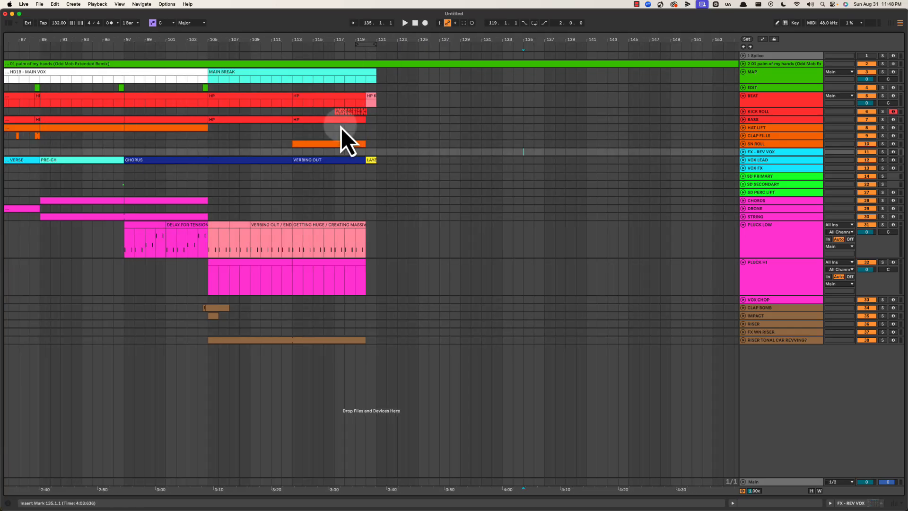
Play from bar 119 and copy the HD1A - SD CR W VOX and HD1B - MAIN VOX clips on the MAP track to bar 121.
click(356, 87)
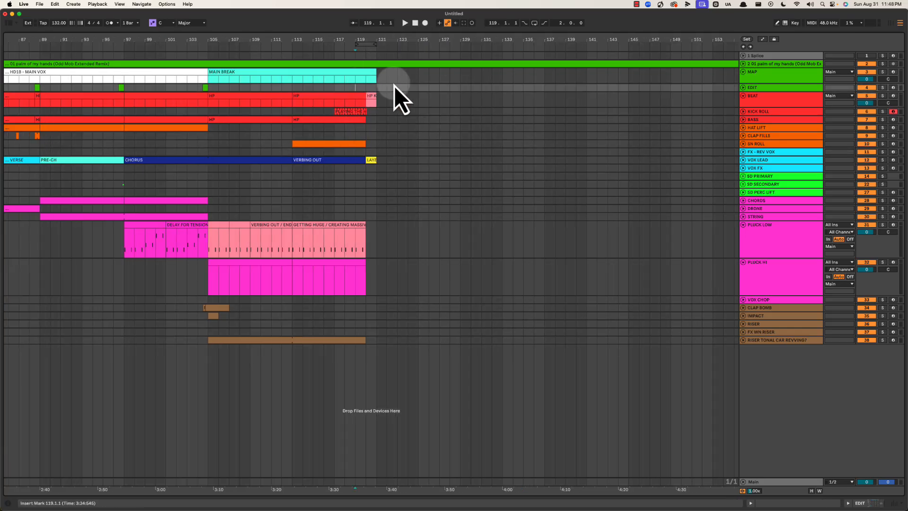
double_click(399, 43)
key(space)
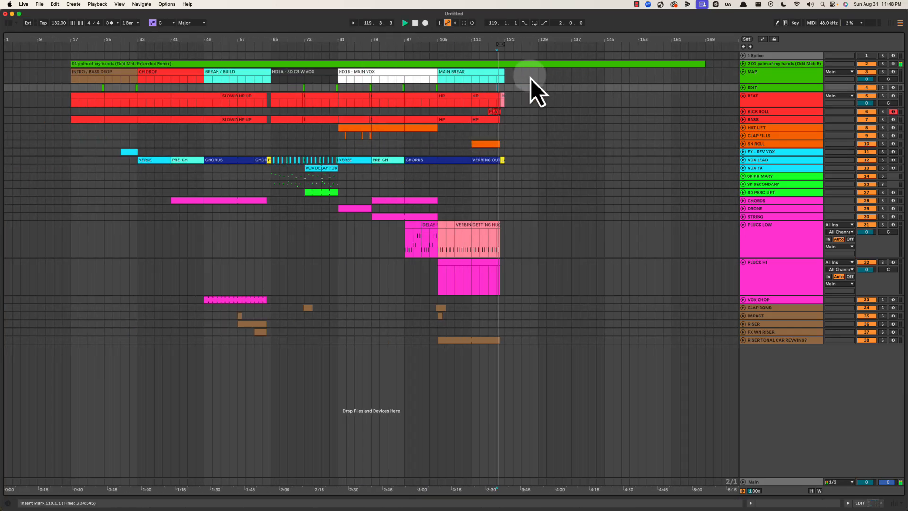
drag(305, 82, 546, 73)
drag(534, 39, 535, 59)
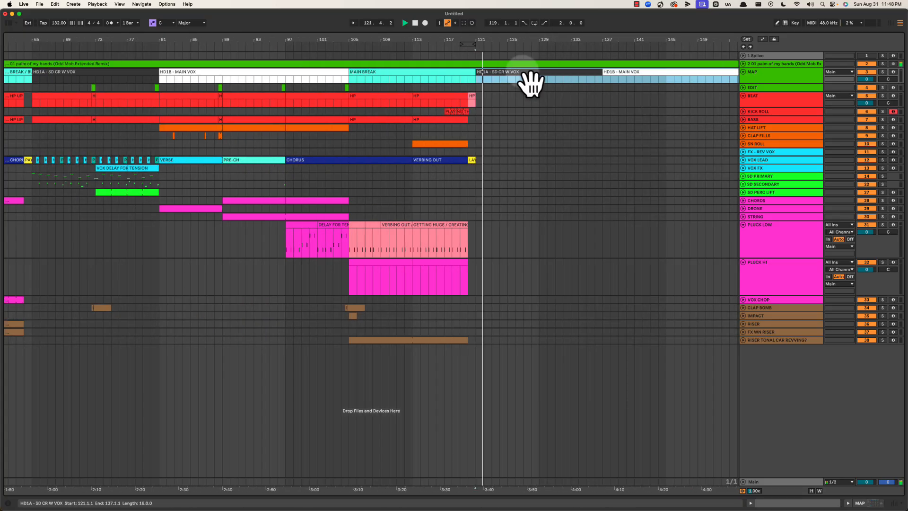
Stop playback and rename the copied MAP clip at bar 121 as HD2A.
click(522, 71)
key(space)
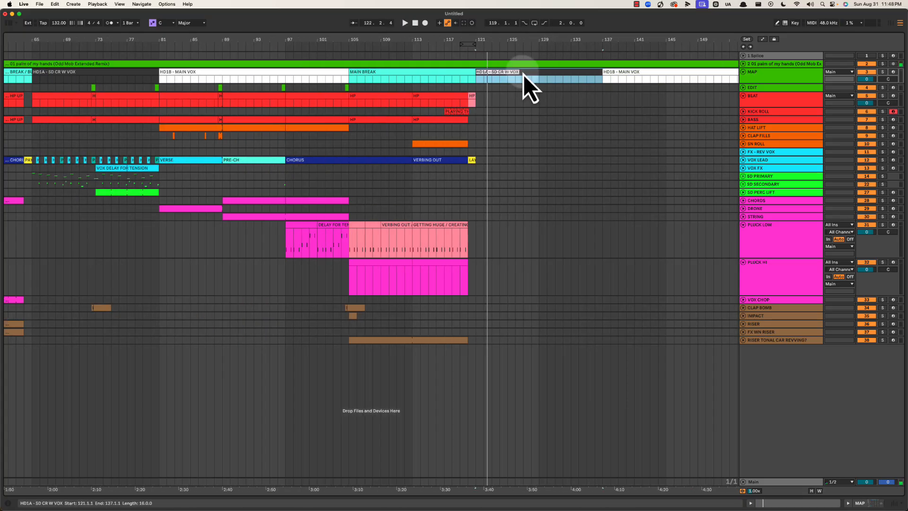
click(523, 75)
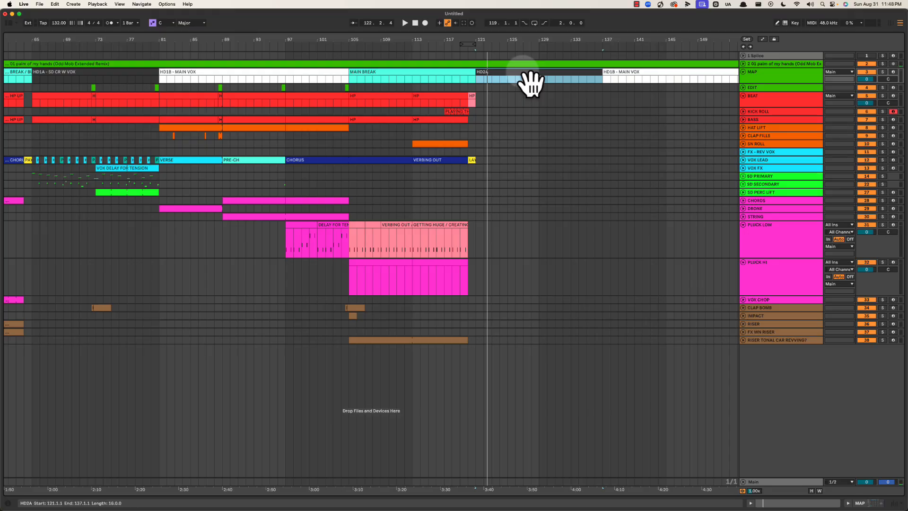
Unfold the SD PERC LIFT track and copy its eight-bar clip from bar 73 to bar 121.
key(space)
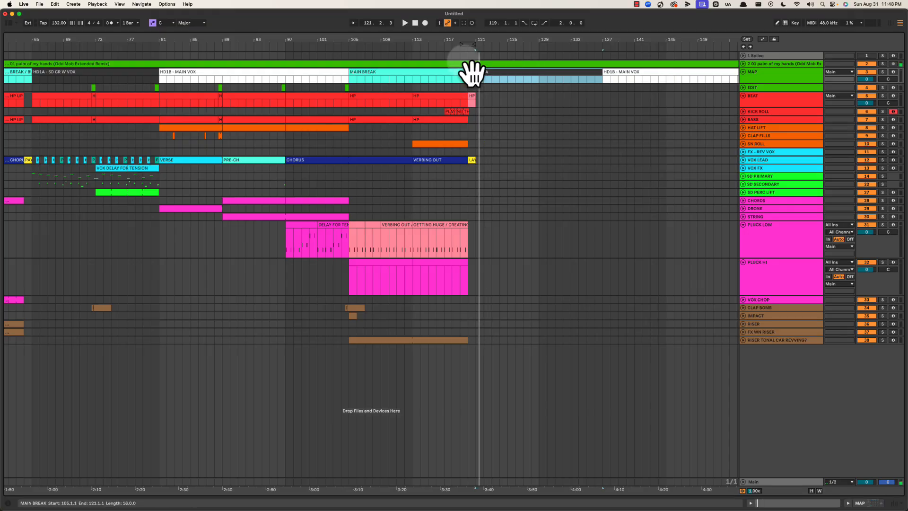
drag(481, 37, 480, 33)
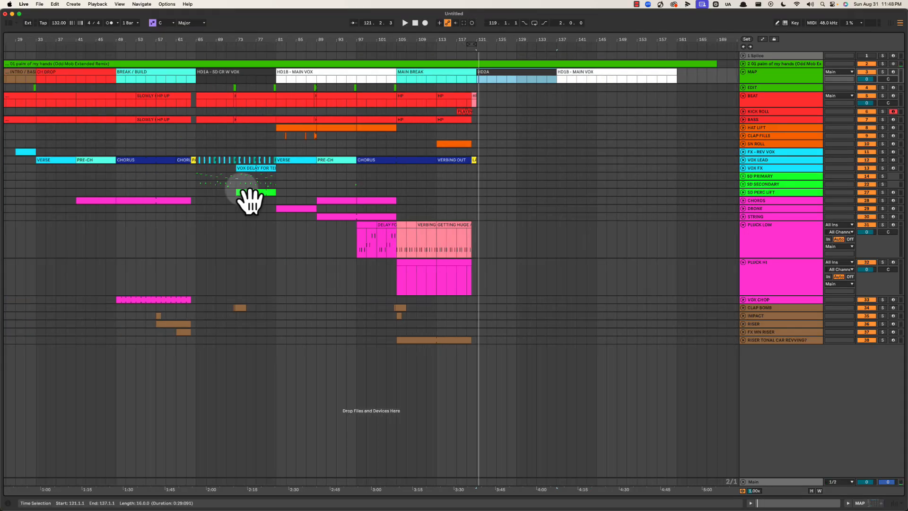
click(767, 186)
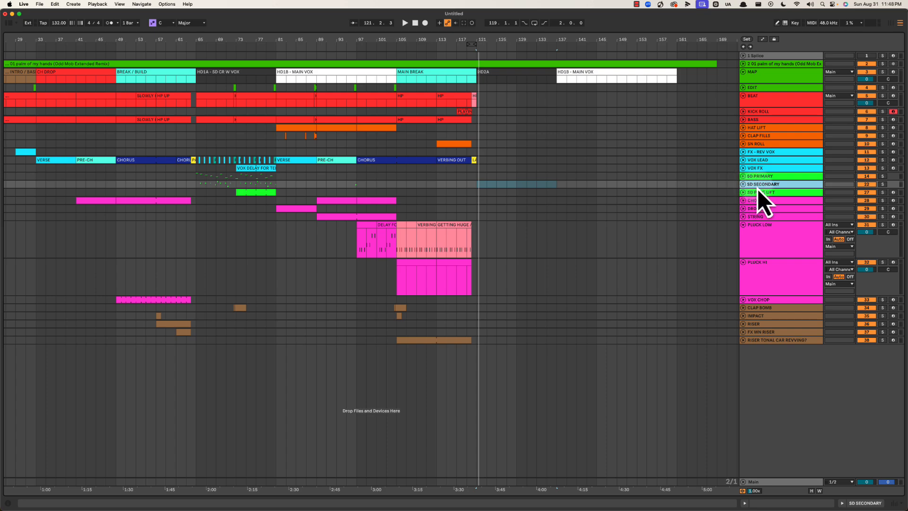
click(747, 193)
click(742, 192)
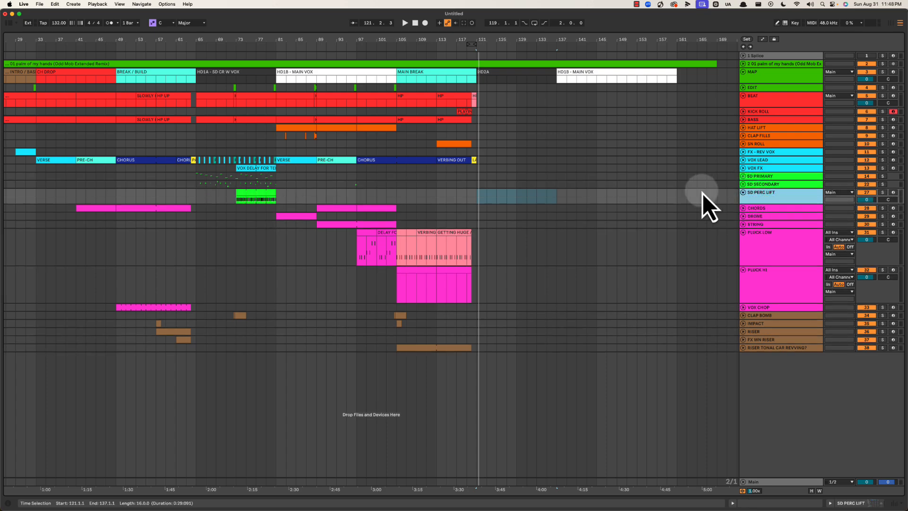
drag(256, 198, 489, 197)
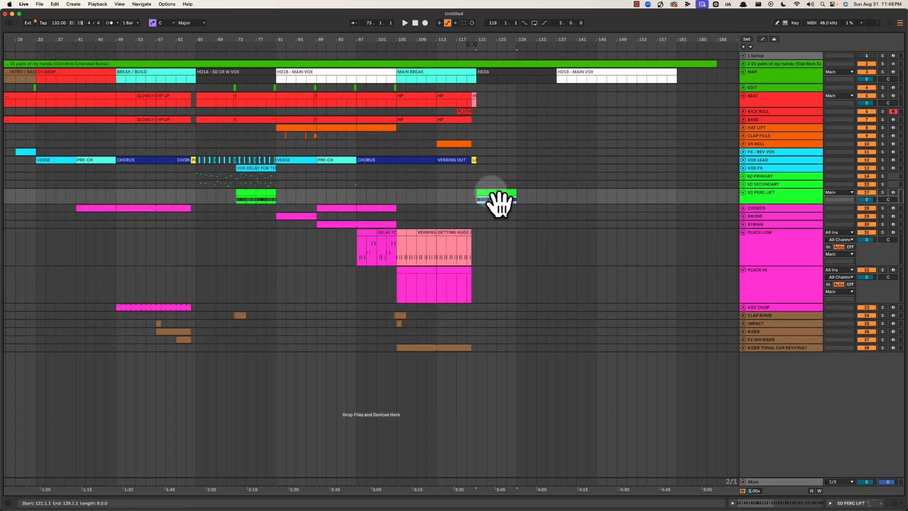
Copy eight bars of the BEAT and BASS clips to bar 121 and play the section's start.
click(393, 108)
drag(379, 95, 493, 98)
key(space)
drag(488, 39, 462, 34)
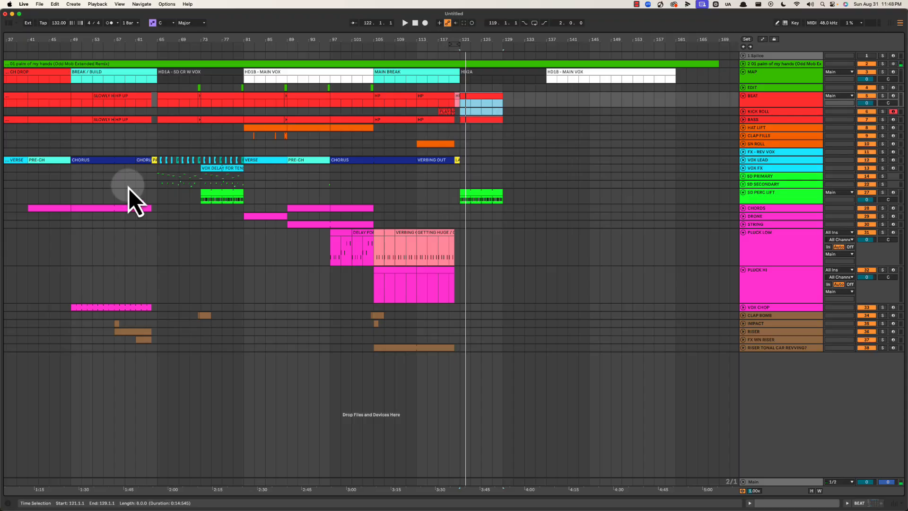
Unfold the SD PRIMARY group and compare its stabs around bars 65, 69 and 73 with the reference at bar 121.
click(743, 175)
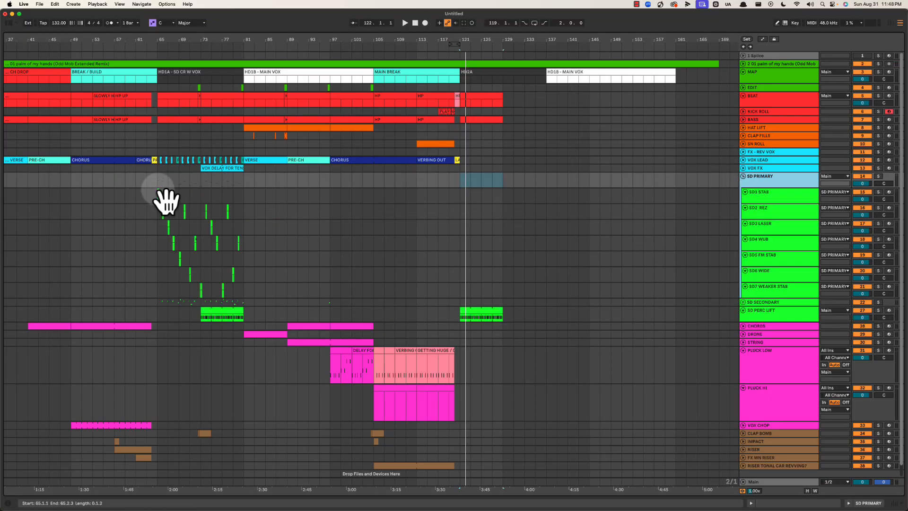
click(158, 197)
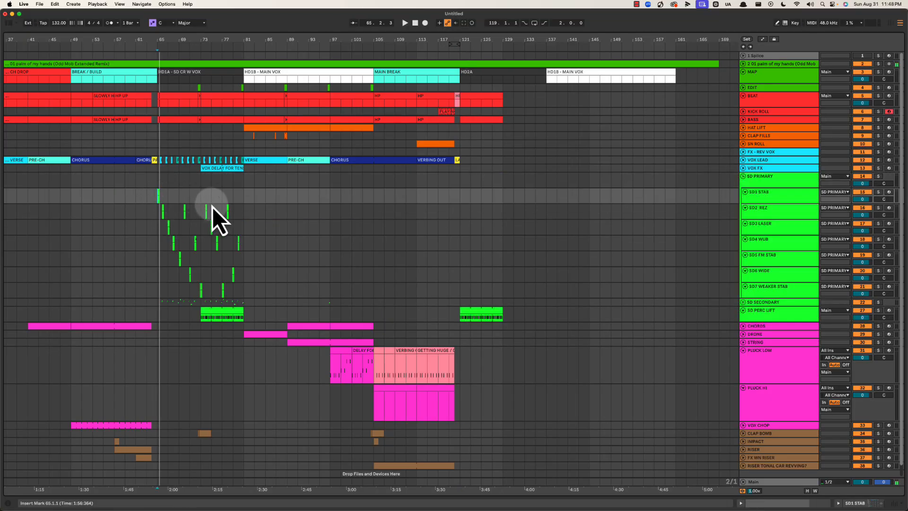
click(462, 194)
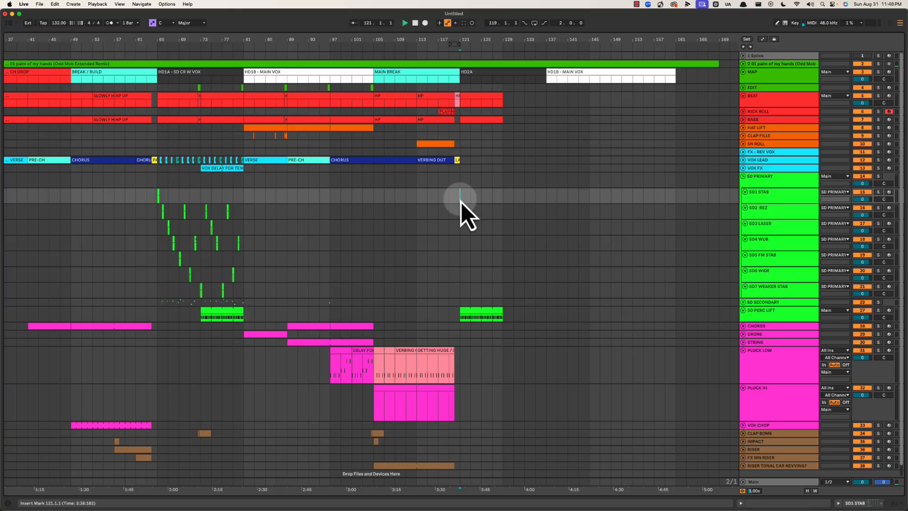
key(space)
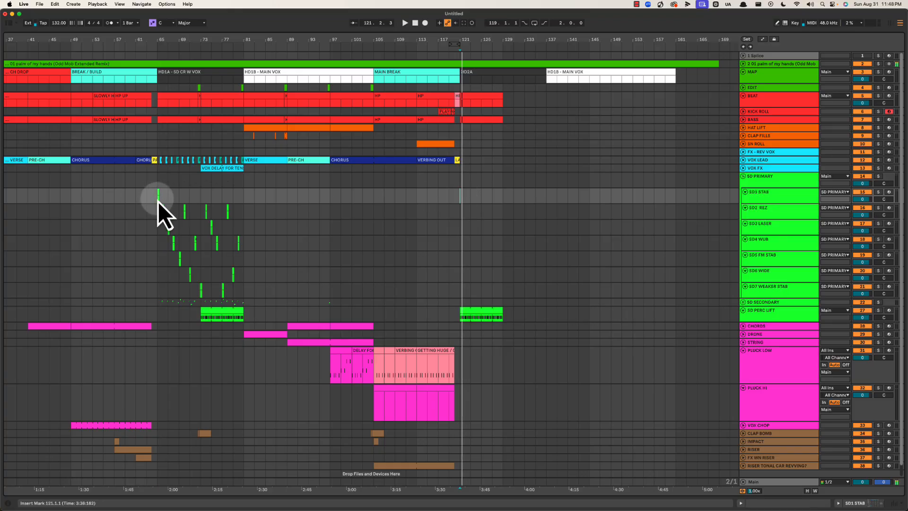
click(158, 201)
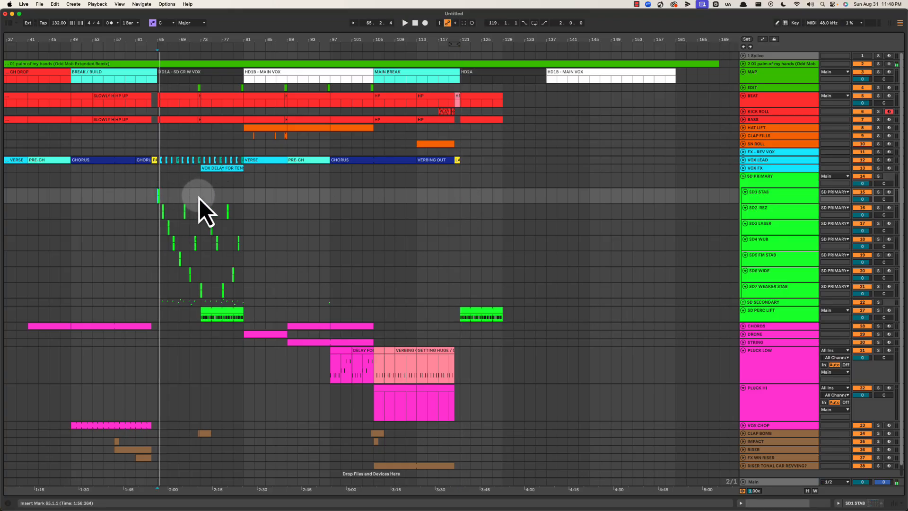
click(168, 195)
click(180, 195)
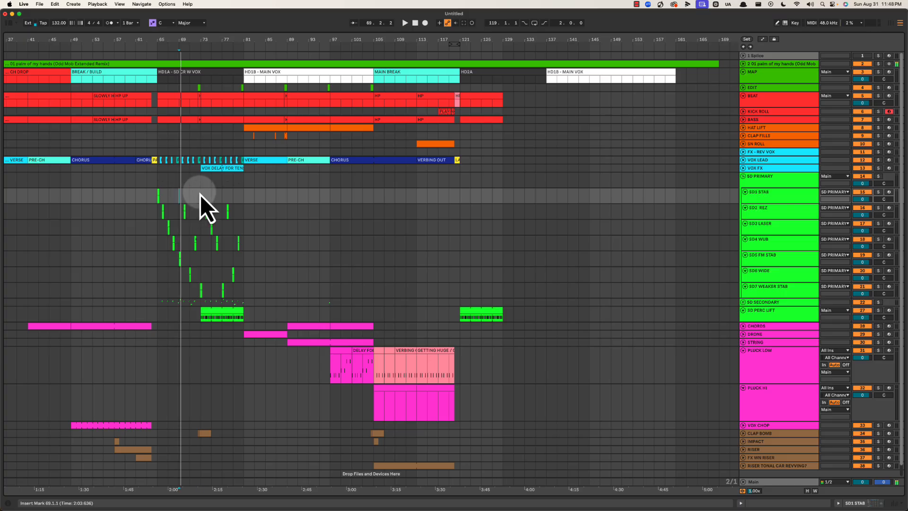
click(200, 195)
key(space)
Copy the SD7 WEAKER STAB clips from bars 73 to 81 to bar 121 and check them in playback.
drag(240, 293, 155, 289)
click(202, 292)
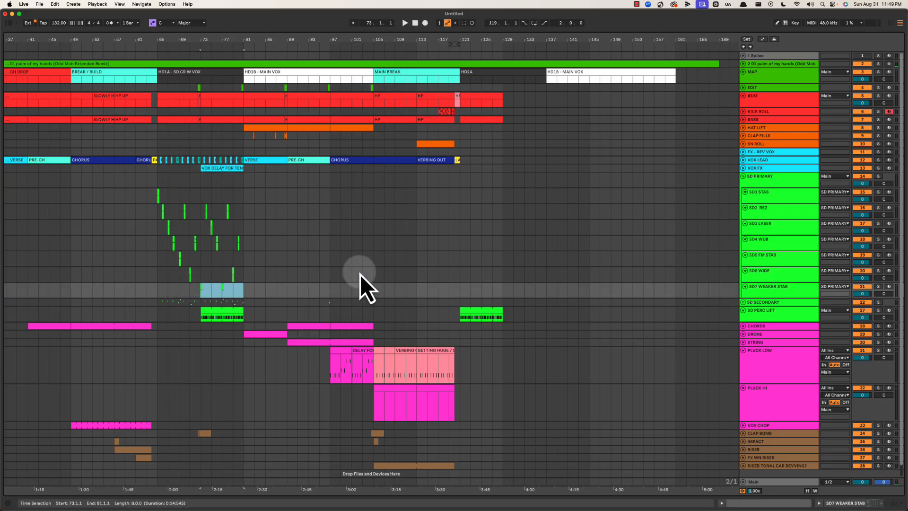
click(502, 294)
click(462, 290)
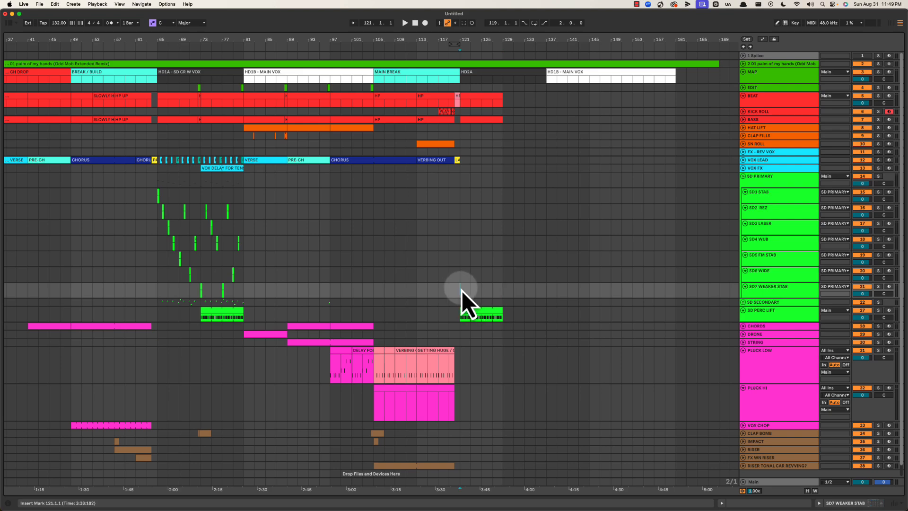
key(ctrl+v)
key(space)
drag(470, 41, 462, 43)
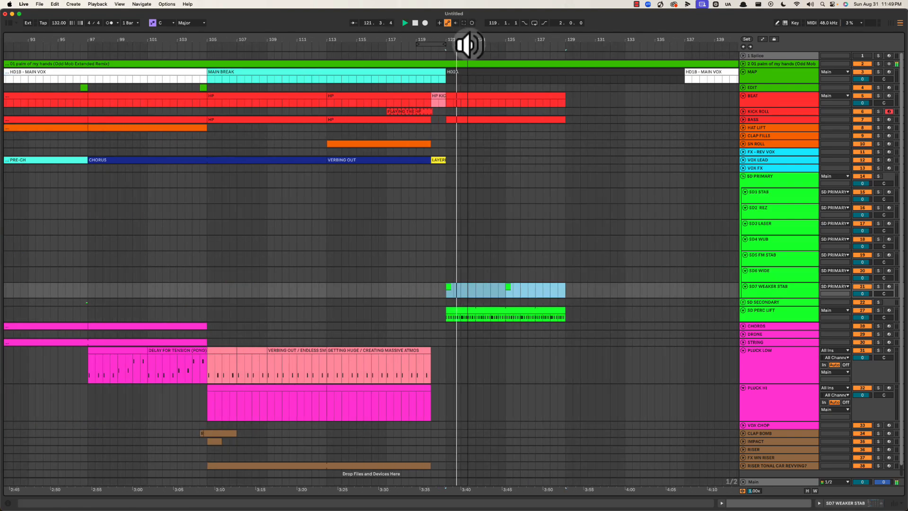
key(space)
click(535, 288)
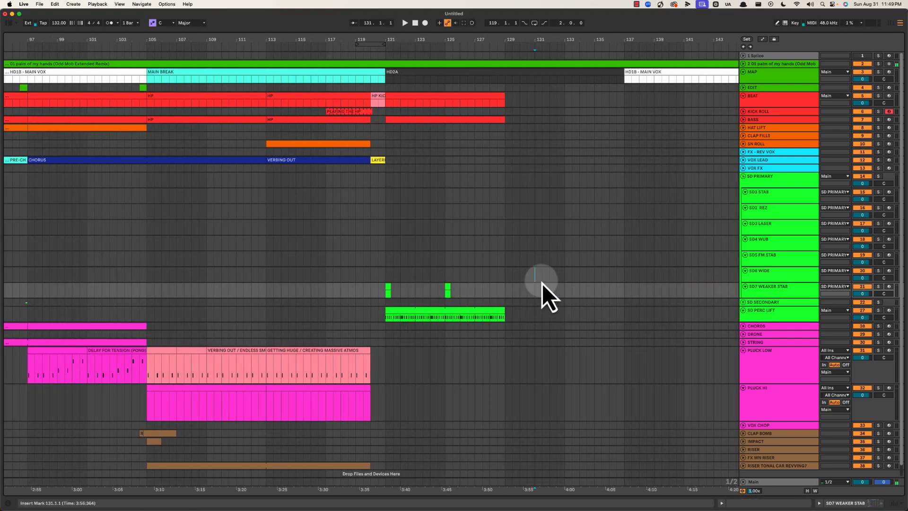
Fold the SD PRIMARY group.
click(772, 291)
click(760, 302)
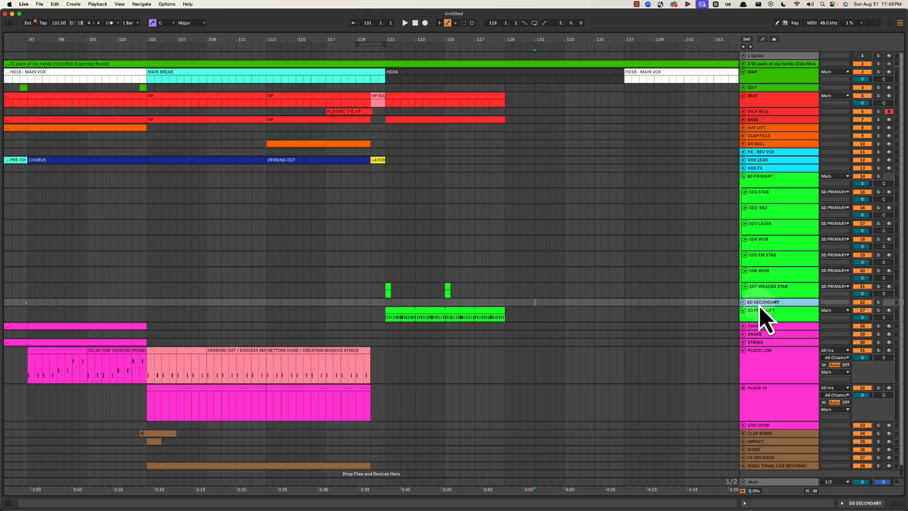
click(761, 314)
click(757, 183)
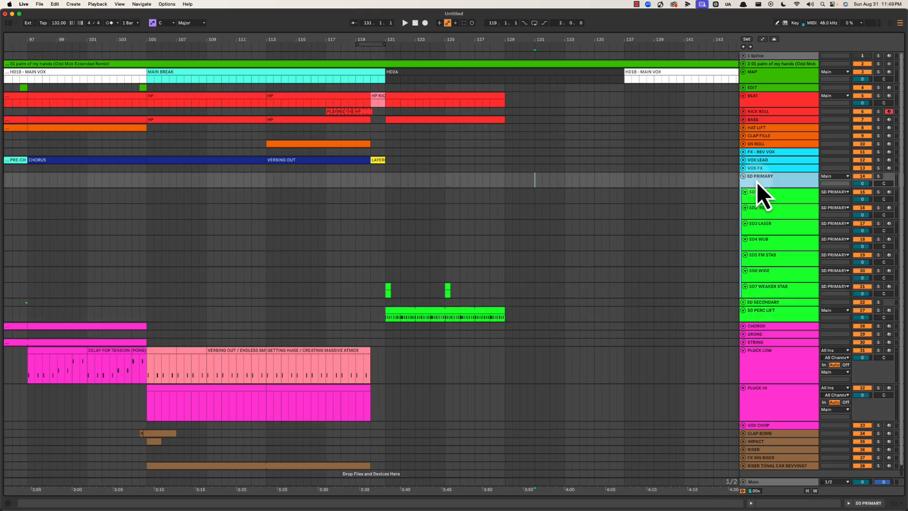
click(745, 176)
Insert a MIDI track named FM UP 1 below SD PERC LIFT and color it green.
click(762, 200)
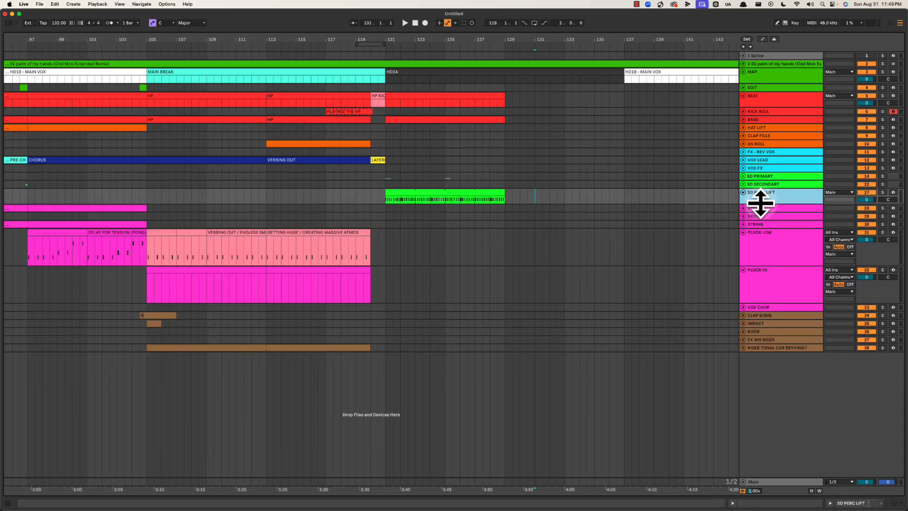
key(super+shift+t)
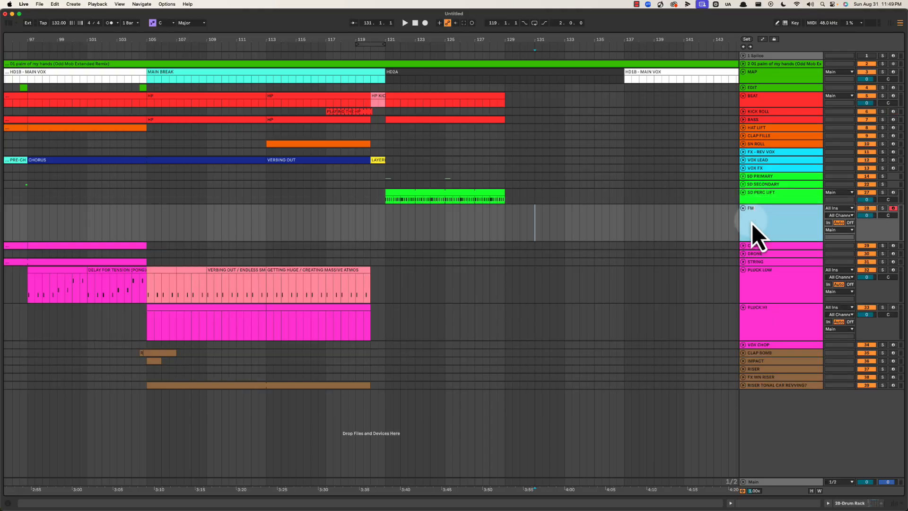
right_click(751, 223)
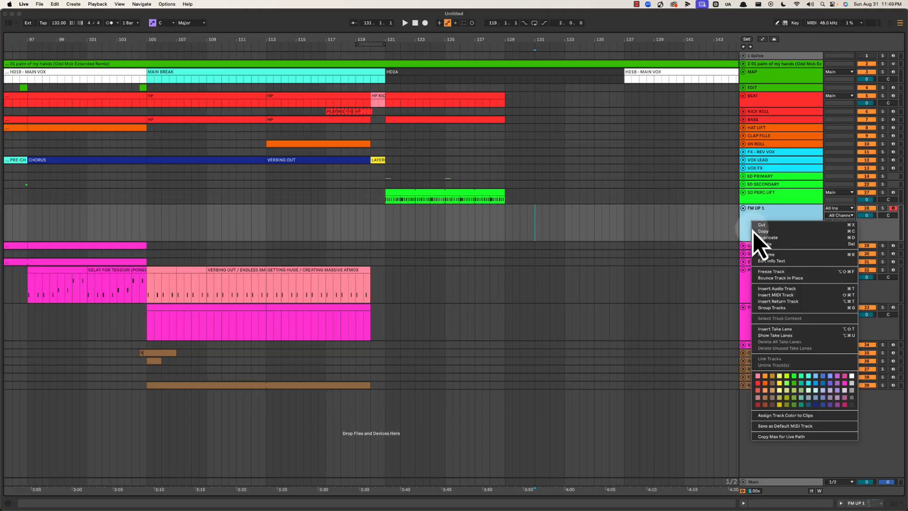
click(794, 376)
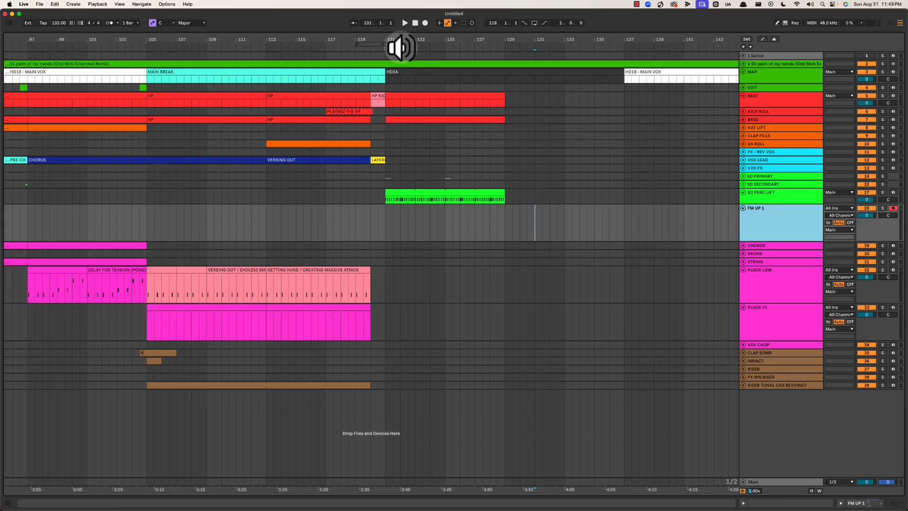
Play from bar 121 and create an empty MIDI clip on FM UP 1 from 121.3 to 125.1.
key(space)
drag(400, 43, 405, 45)
click(369, 226)
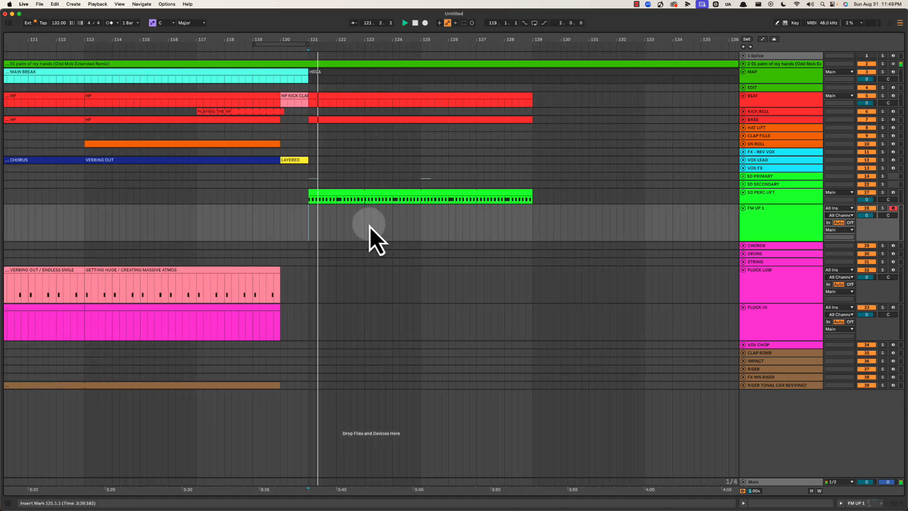
drag(326, 218, 421, 216)
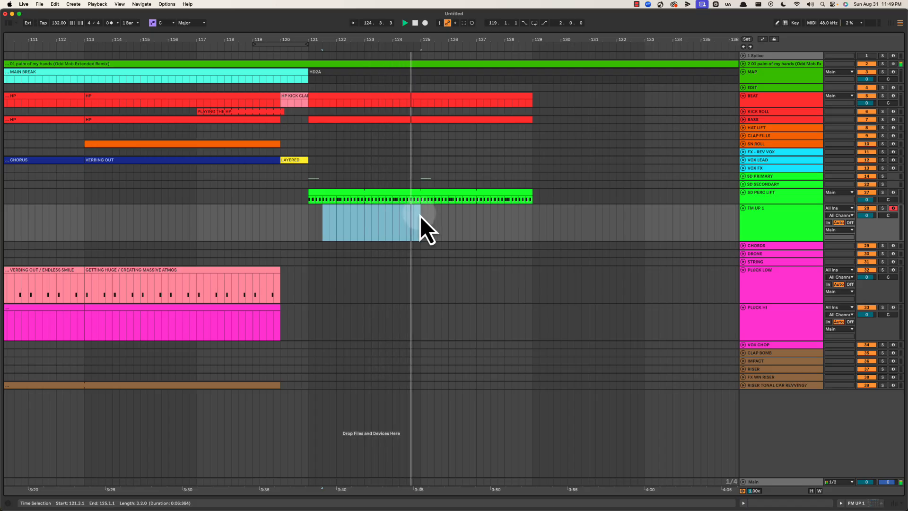
double_click(421, 216)
key(super+alt+l)
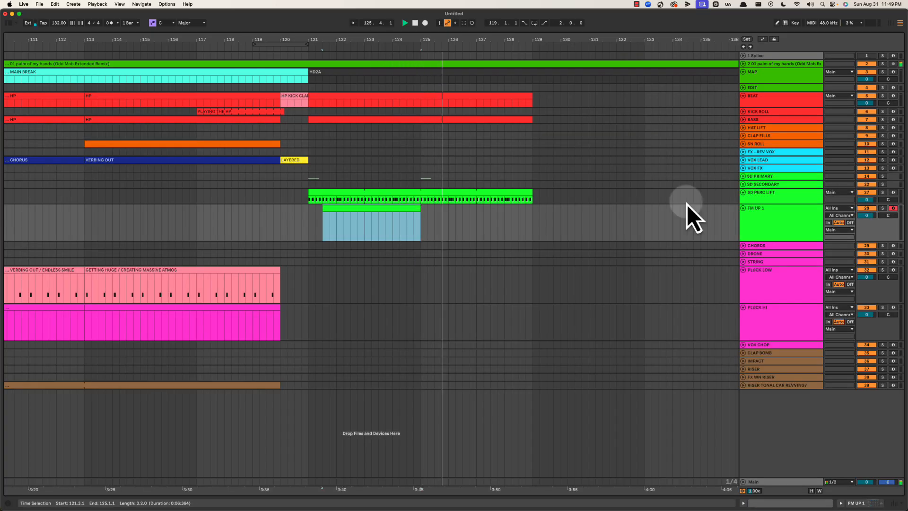
Compare playback from bar 121 with the PLUCK LOW part at bar 105.
click(763, 219)
click(312, 150)
key(space)
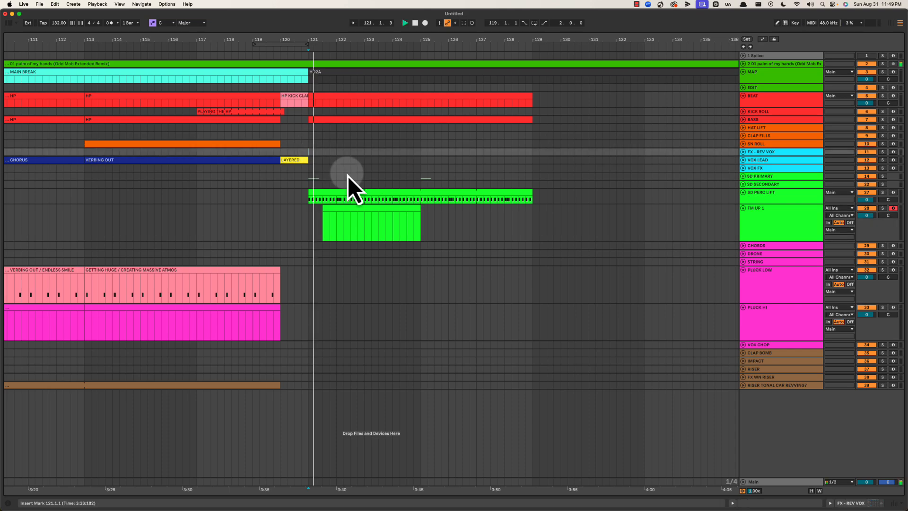
drag(487, 41, 486, 37)
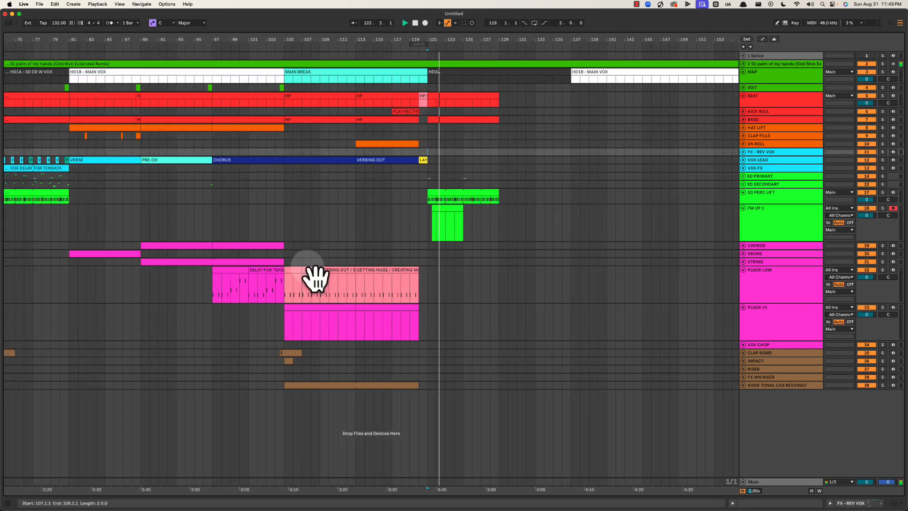
click(305, 279)
key(space)
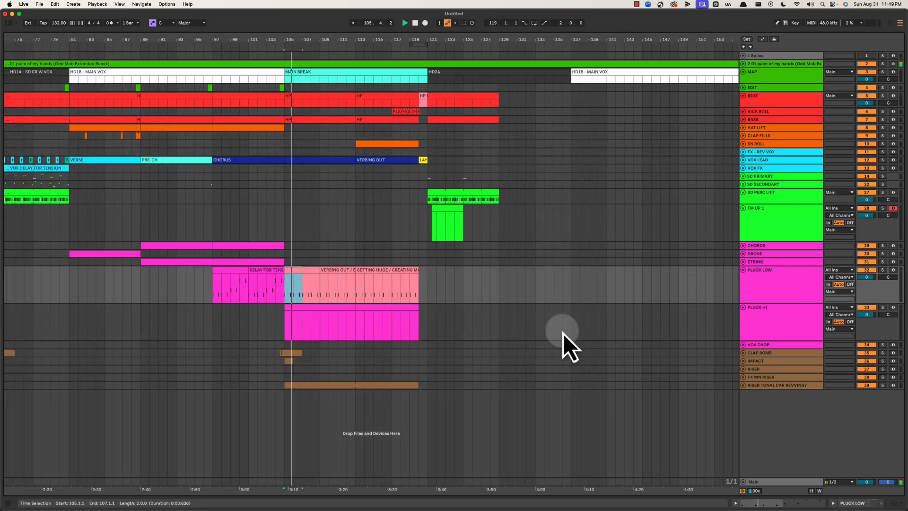
key(space)
Rename the PLUCK HI clip at bar 105 as OCTAVE UP and duplicate it twice, through bar 129.
click(777, 322)
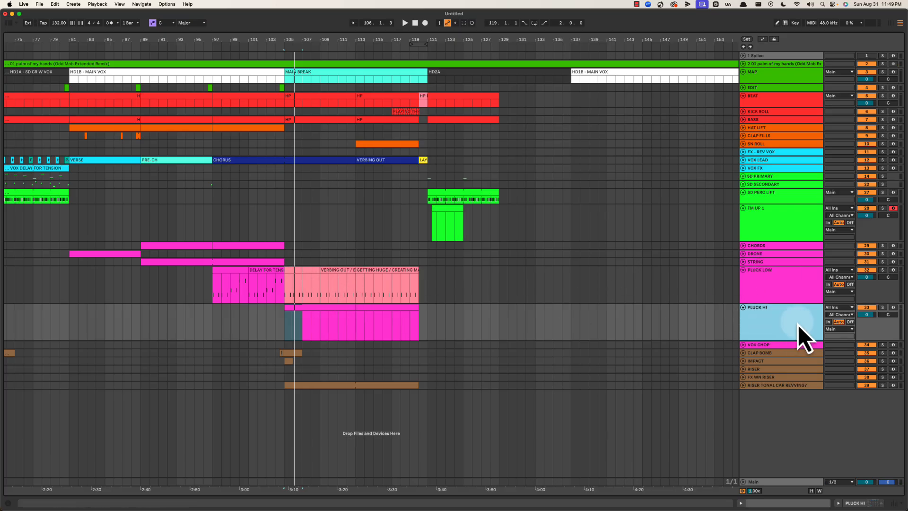
click(332, 308)
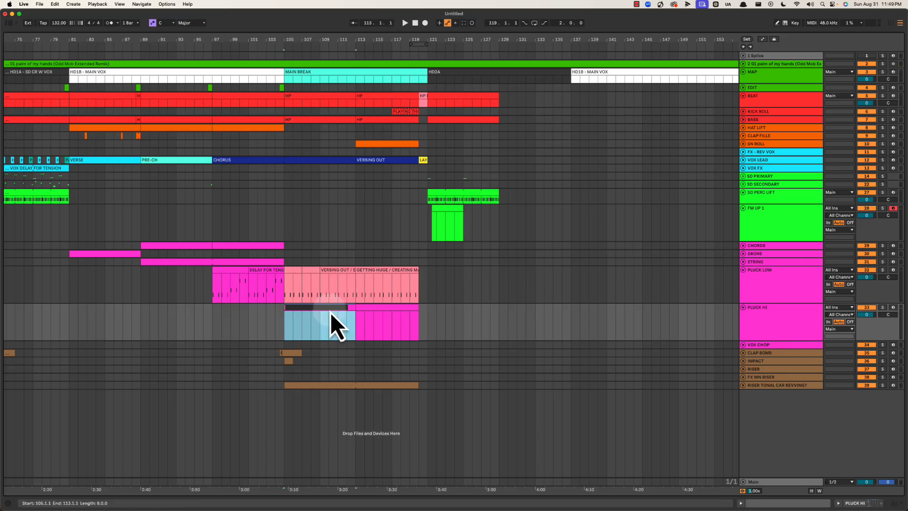
text(OCTAVE UP)
key(Return)
key(super+d)
key(super+d)
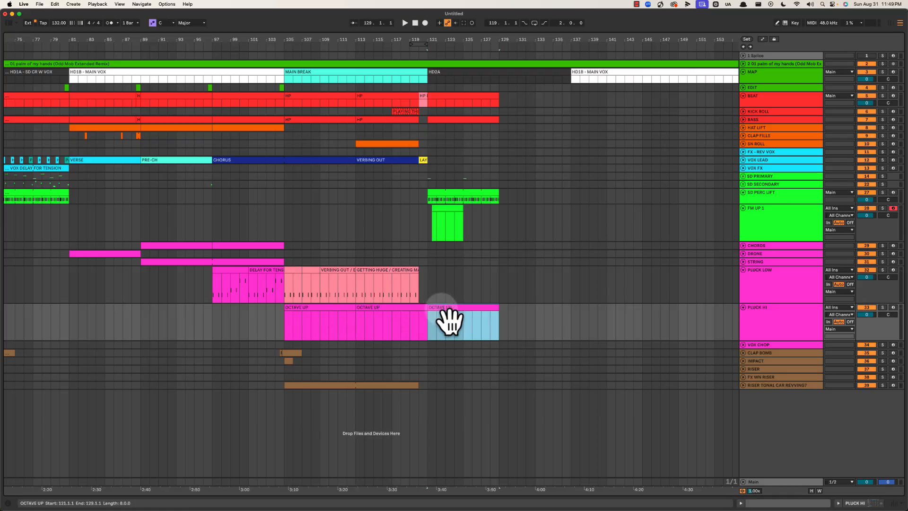
Rename the PLUCK HI clip at bar 121 as OCTAVE DOWN.
key(super+r)
text(OCTAVE DOWN)
key(Return)
Play the reference from bar 121 through the HD2A section to hear how the OCTAVE DOWN part continues.
key(space)
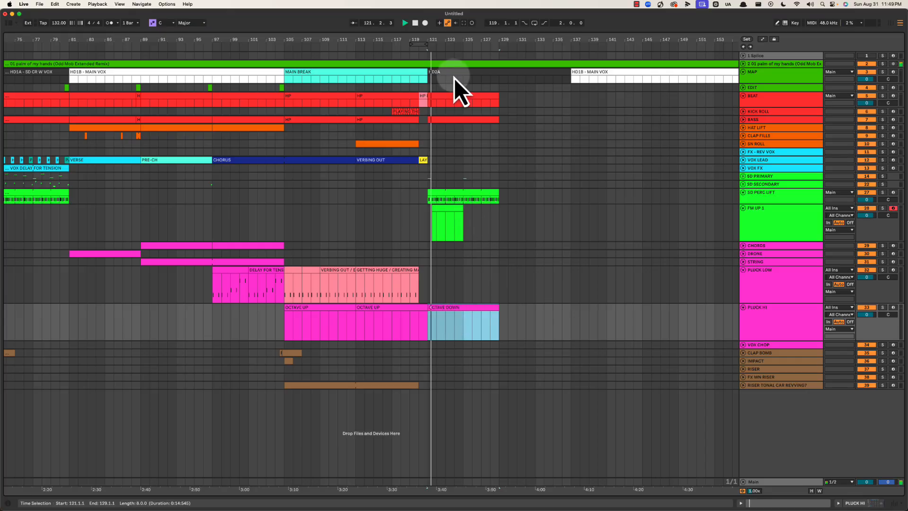
drag(456, 40, 456, 71)
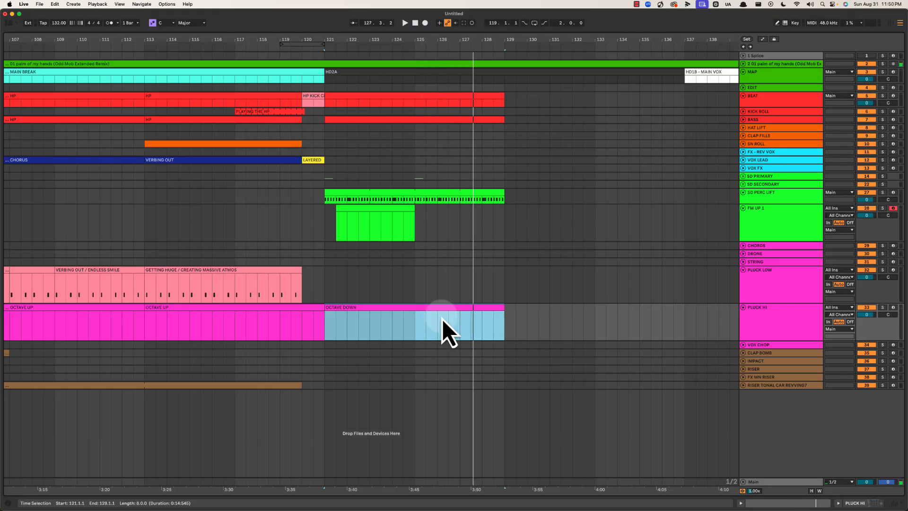
key(space)
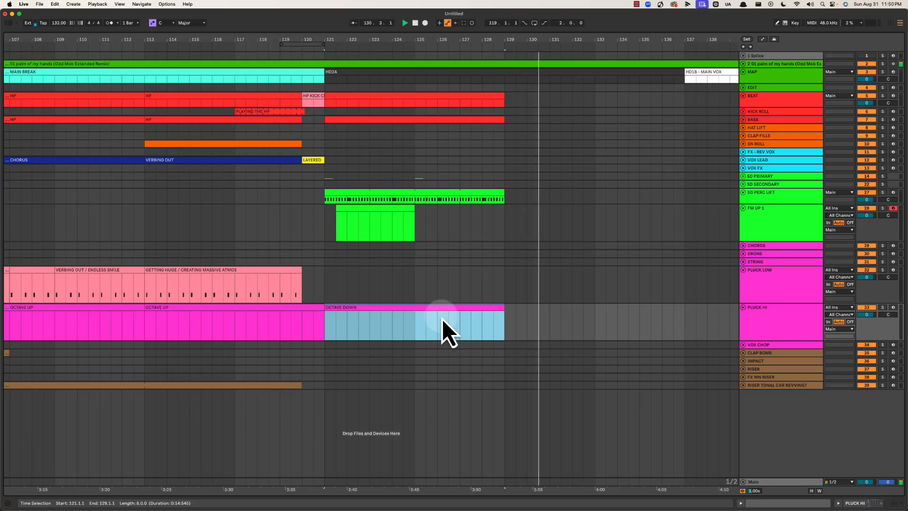
Find the MP - Serum 2.adg preset in Favorites and load it onto the PLUCK HI track.
key(b)
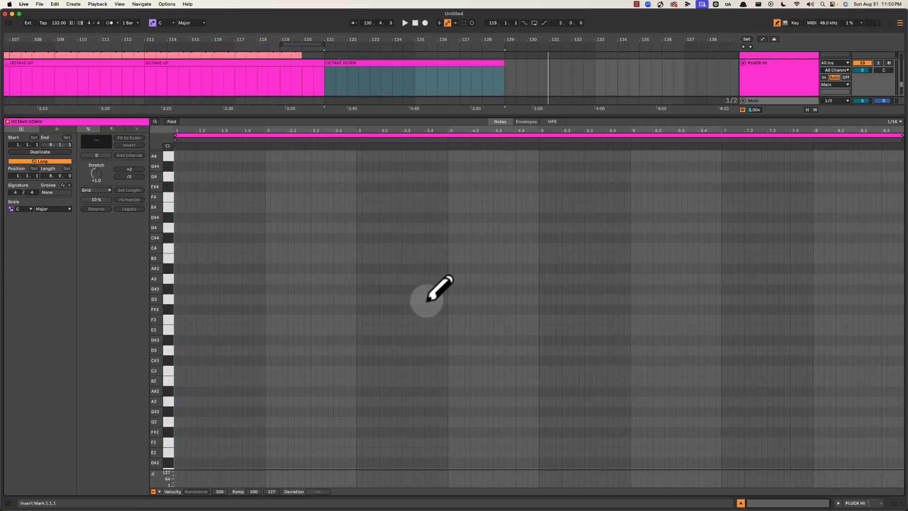
key(shift+Tab)
key(super+alt+b)
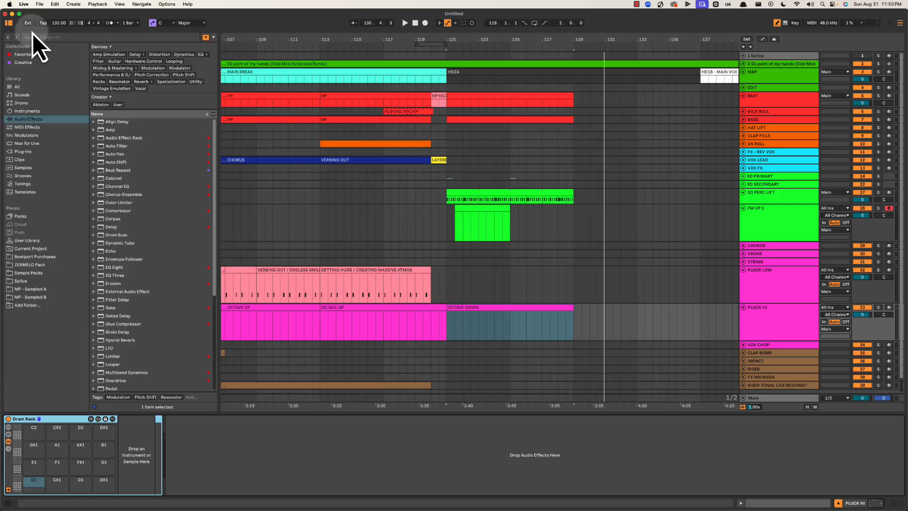
click(63, 40)
text(serum)
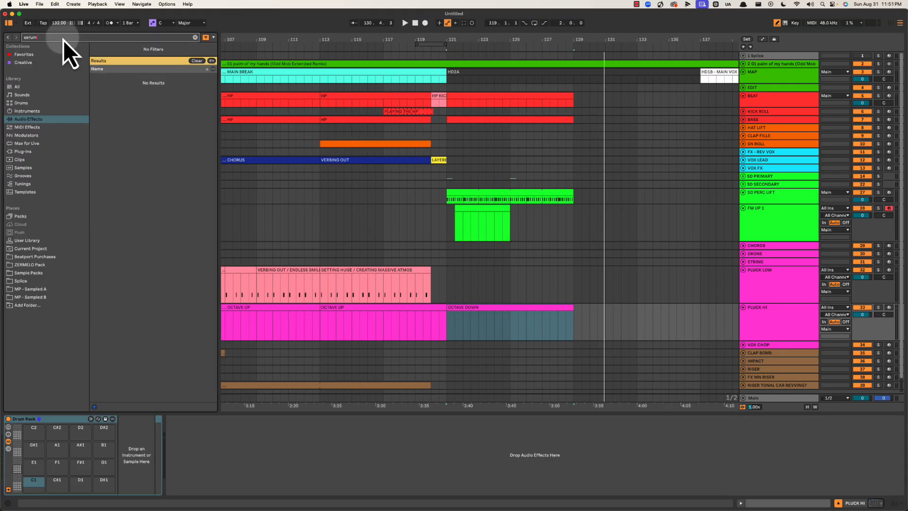
click(4, 55)
drag(132, 71, 617, 343)
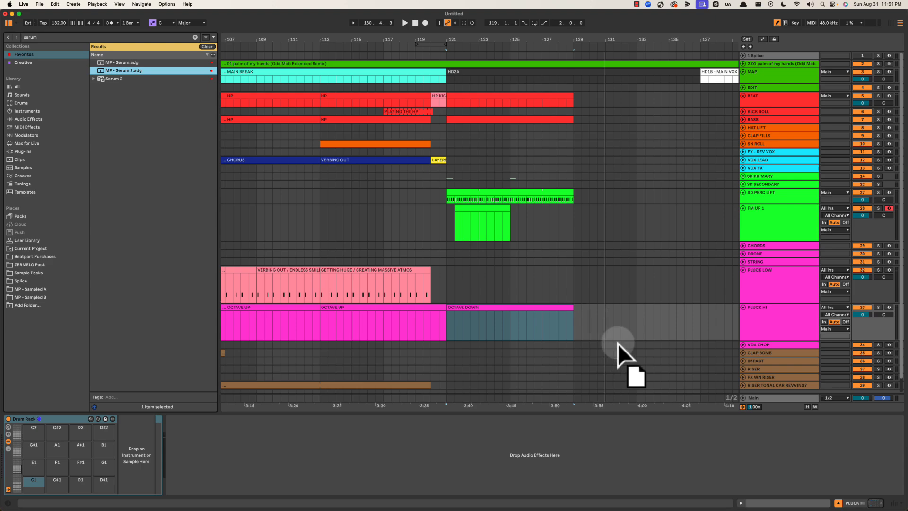
drag(657, 321, 662, 317)
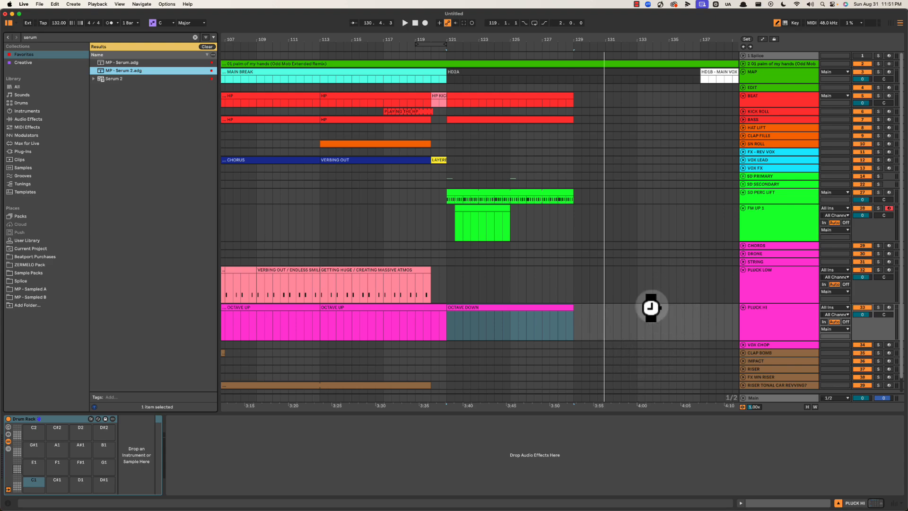
Duplicate the PLUCK HI OCTAVE DOWN clip to bar 129 and play the copy looped through bar 137.
double_click(520, 316)
key(space)
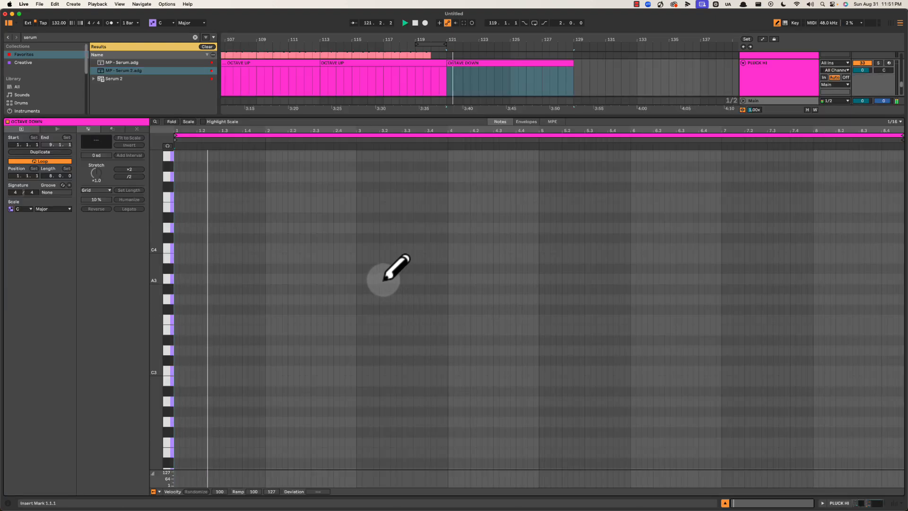
key(shift+Tab)
click(549, 314)
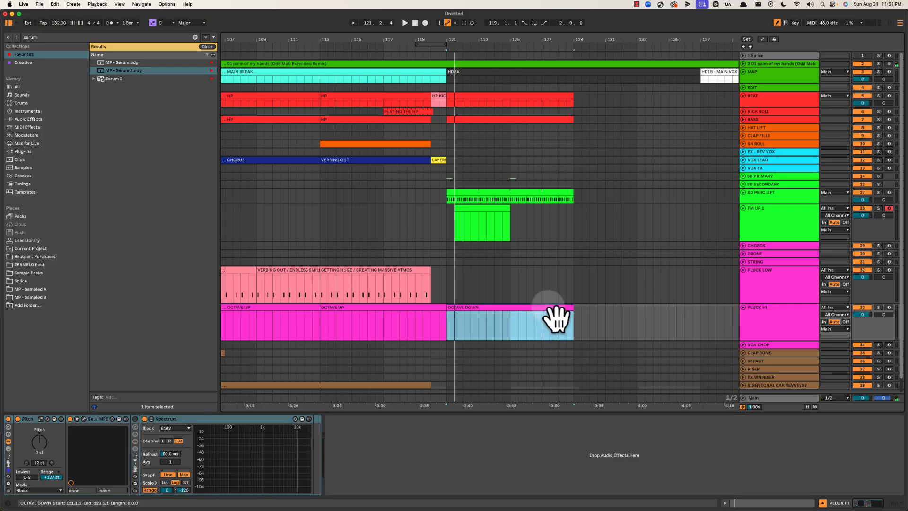
key(super+d)
key(super+l)
key(space)
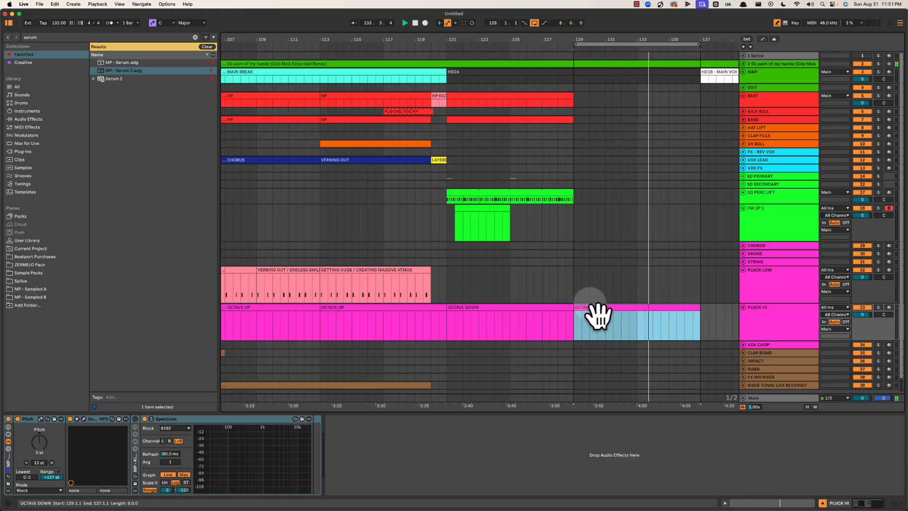
key(space)
Loop bars 121 to 129 around the first OCTAVE DOWN clip and open its notes for editing.
click(491, 317)
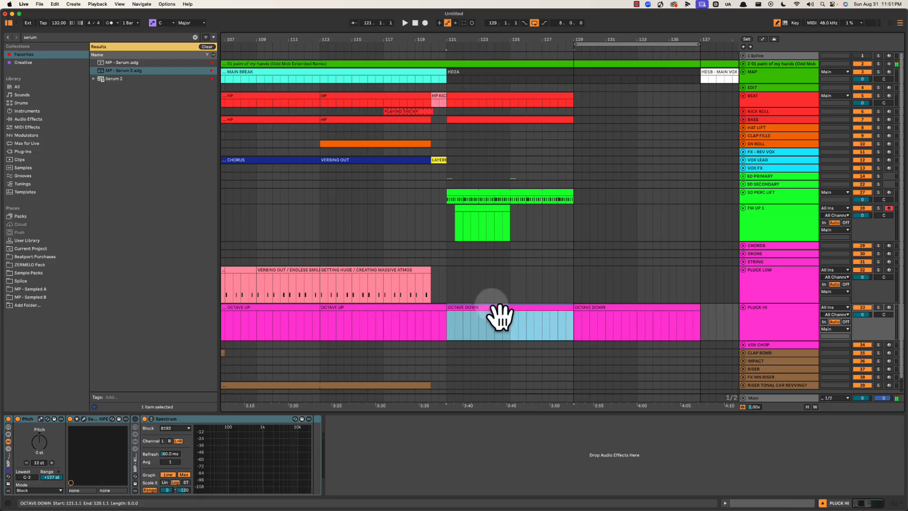
key(super+l)
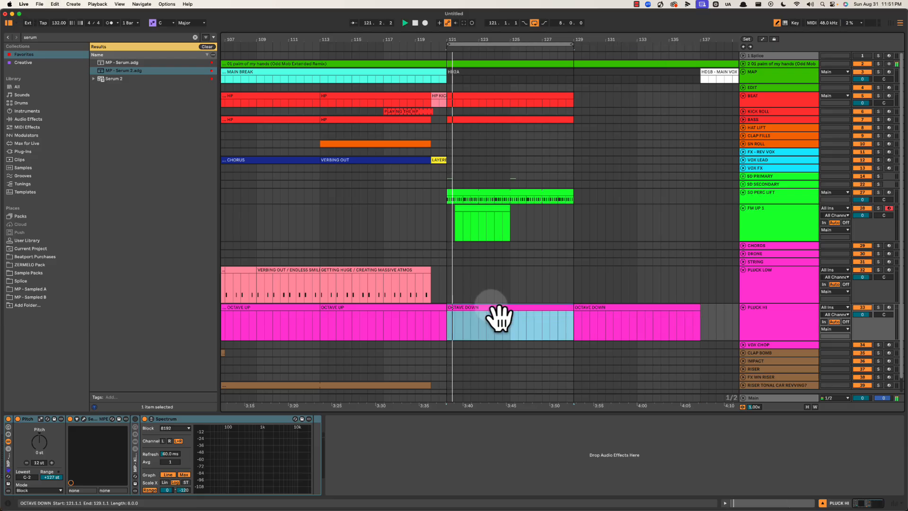
double_click(496, 318)
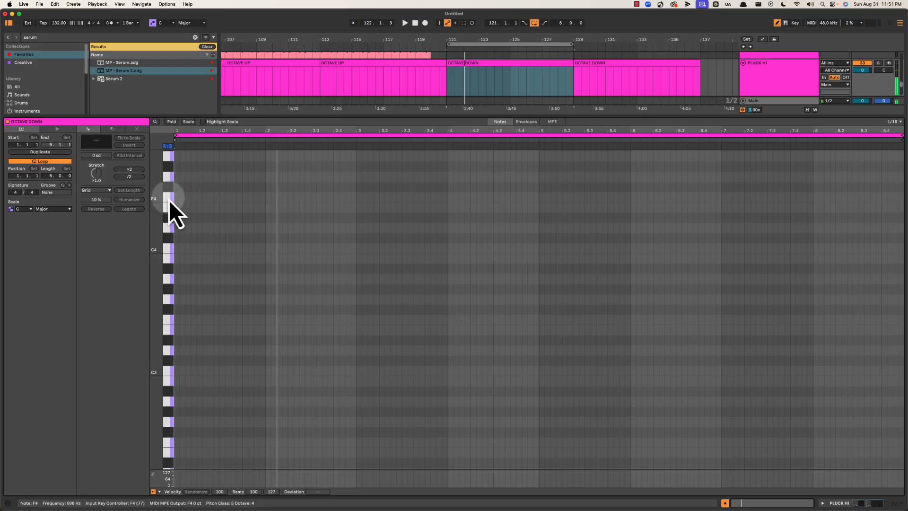
Audition pitches against the looped song and draw a sixteenth-step A#2 note at 1.2.3 in the OCTAVE DOWN clip.
click(168, 274)
click(165, 271)
key(space)
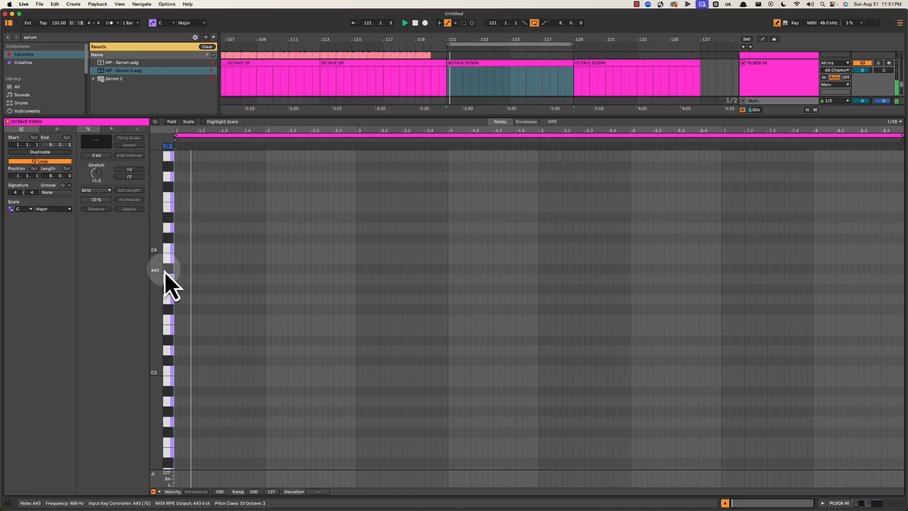
key(space)
scroll(170, 390, down, 3)
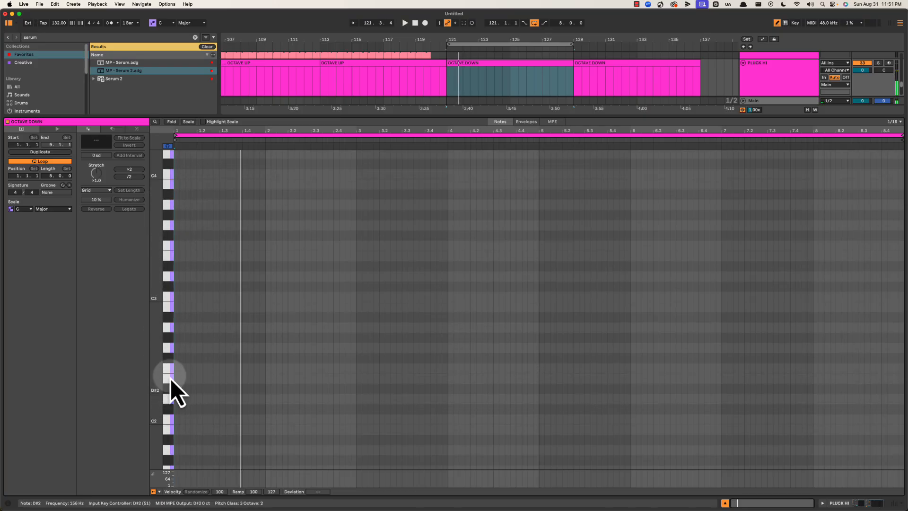
key(space)
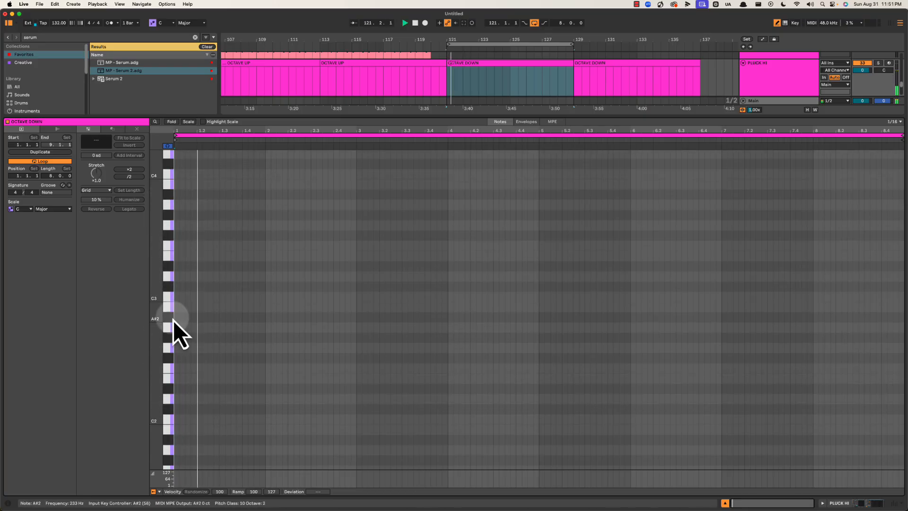
click(211, 317)
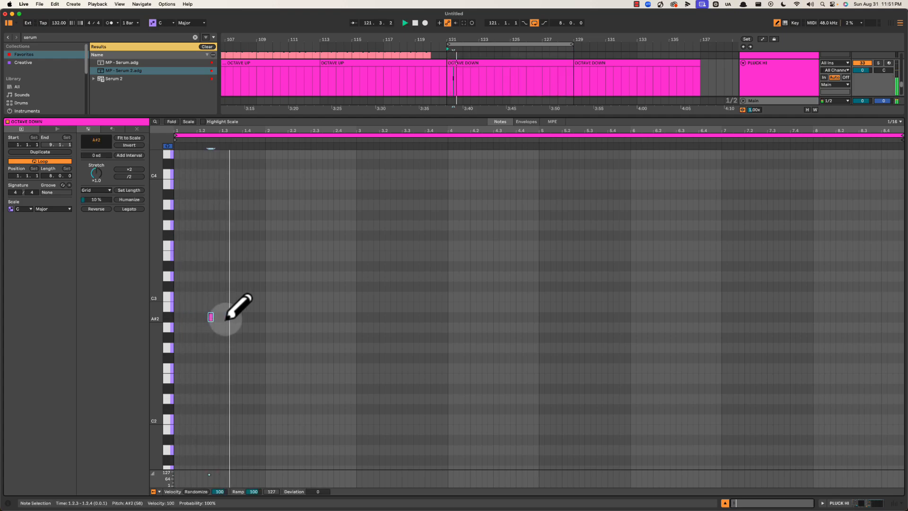
click(169, 321)
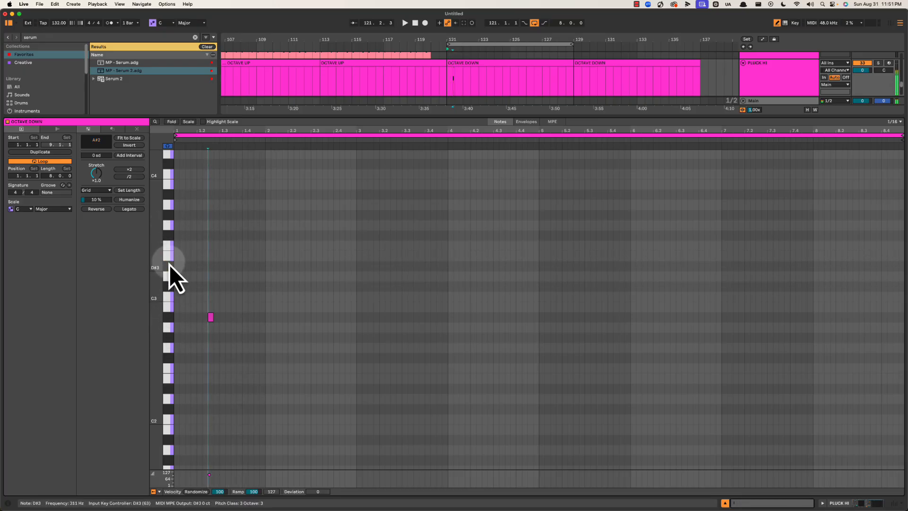
Audition higher pitches, then place an E4 note at 1.4.2 and a D#4 note at 1.4.4.
scroll(170, 263, up, 1)
scroll(169, 263, up, 4)
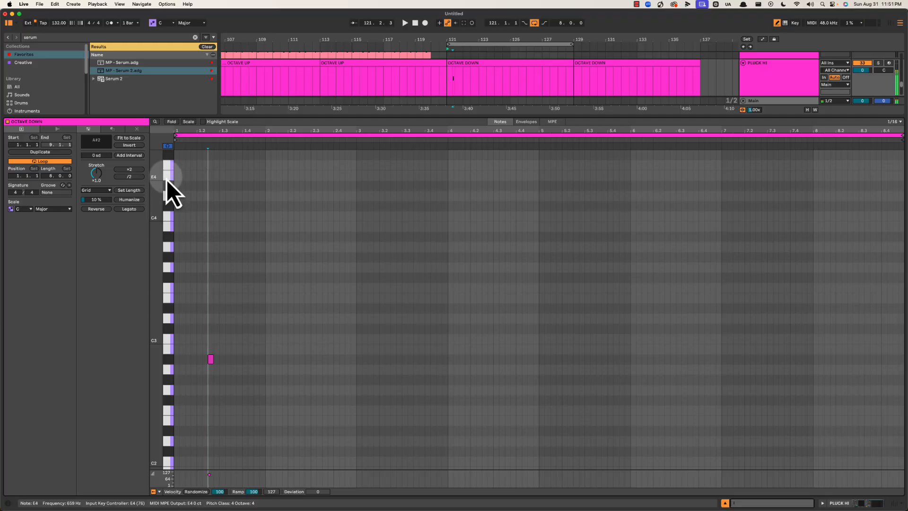
click(167, 180)
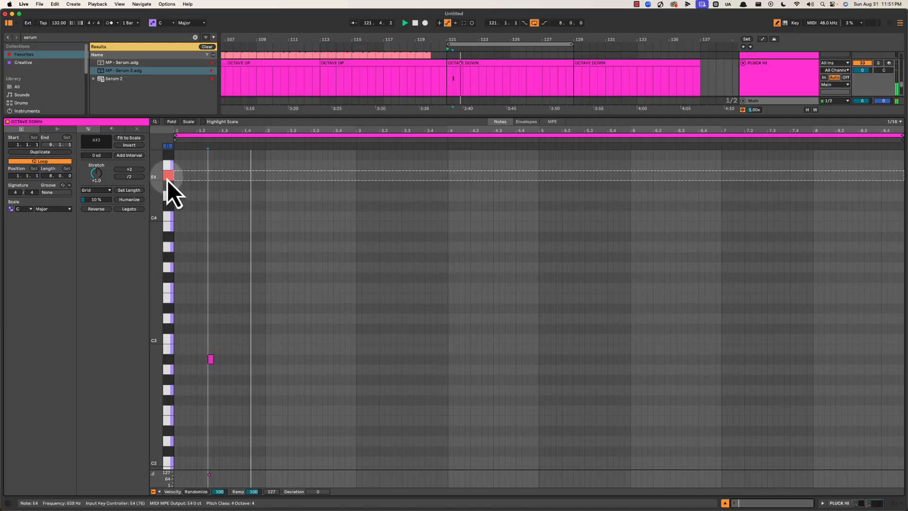
click(256, 175)
click(268, 186)
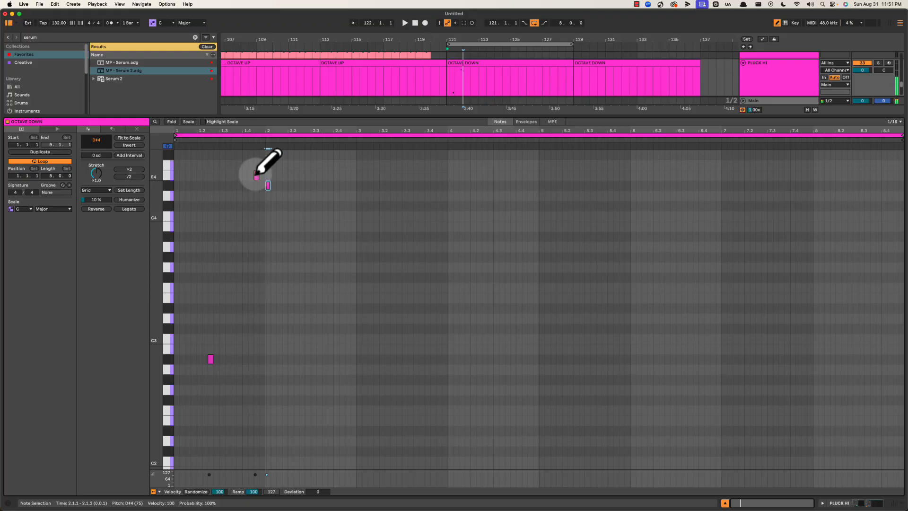
click(256, 175)
key(space)
click(251, 175)
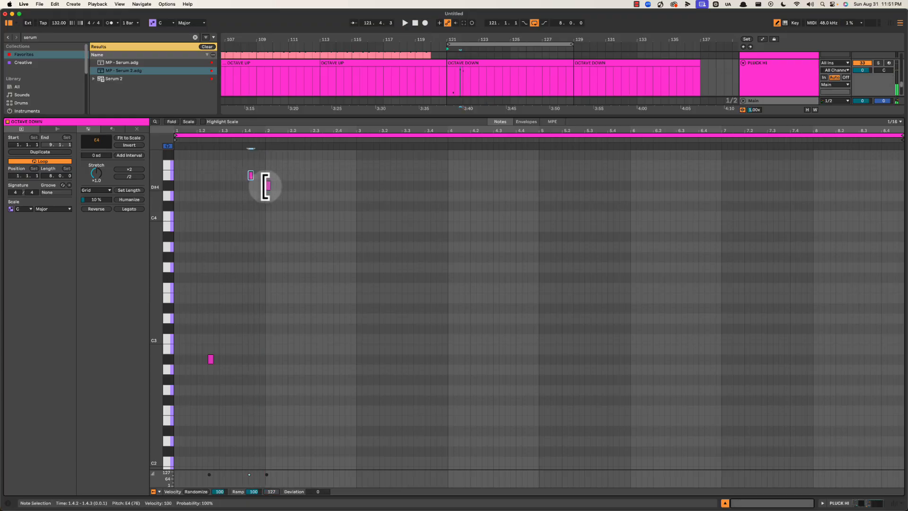
click(263, 185)
key(space)
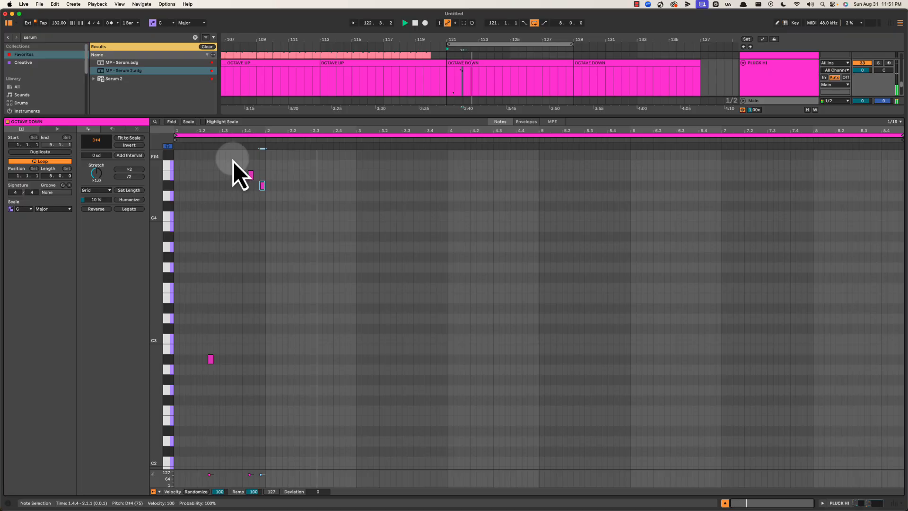
Add an A#3 note at 1.3.1 and a C#4 note at 1.3.3, and play the phrase.
click(201, 130)
drag(201, 130, 272, 253)
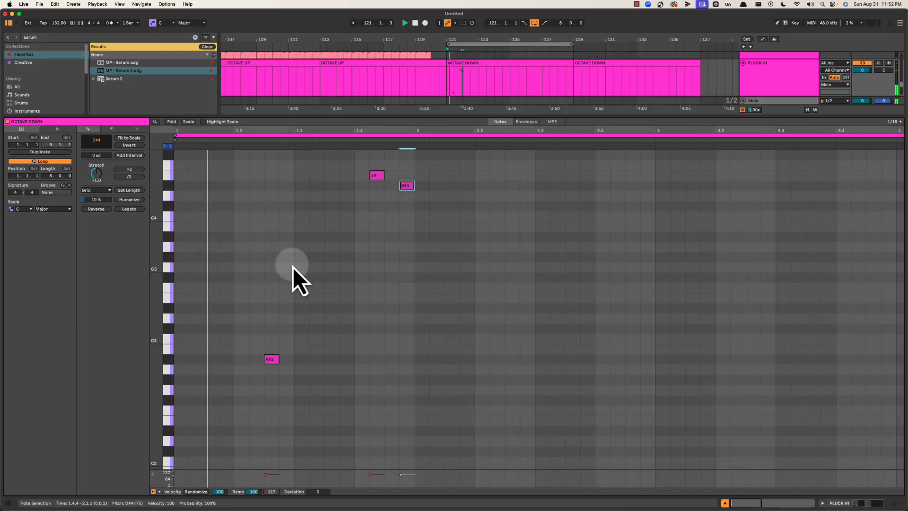
double_click(304, 237)
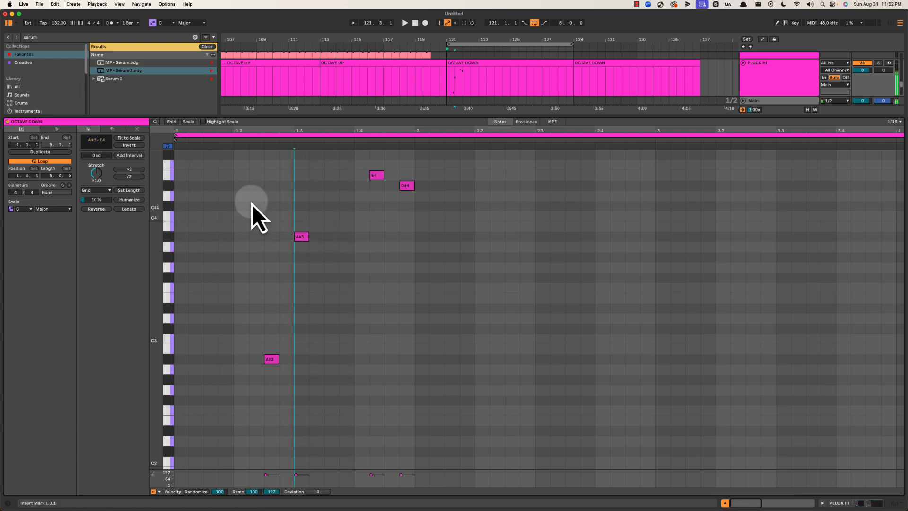
double_click(331, 205)
click(407, 185)
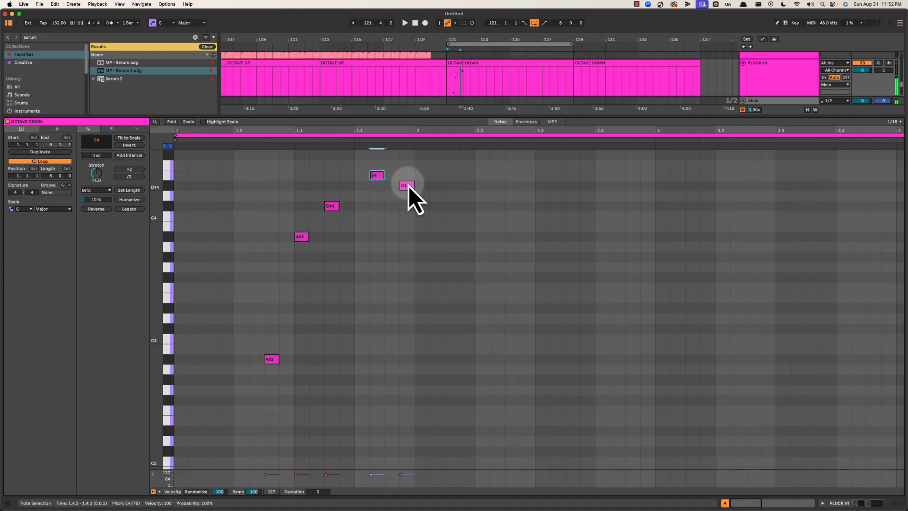
key(space)
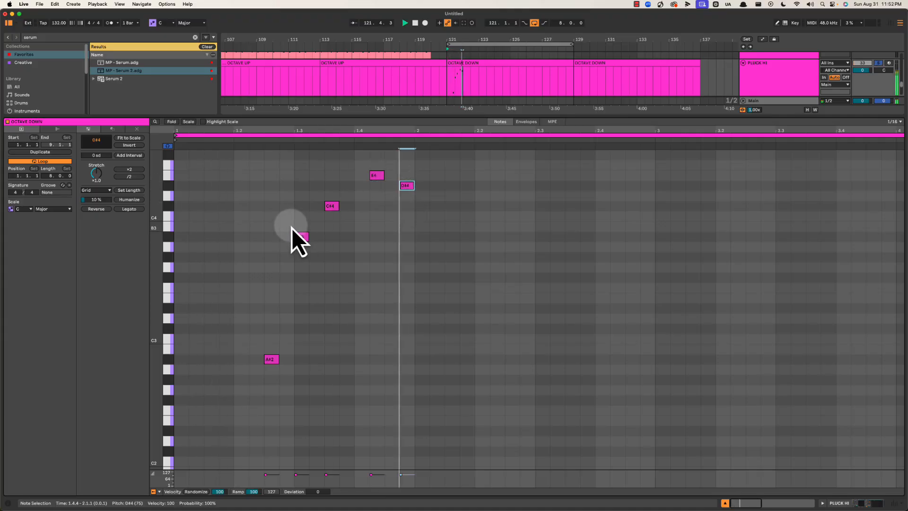
Compare the phrase with the reference by ear and add a D#3 note at 2.2.1.
key(space)
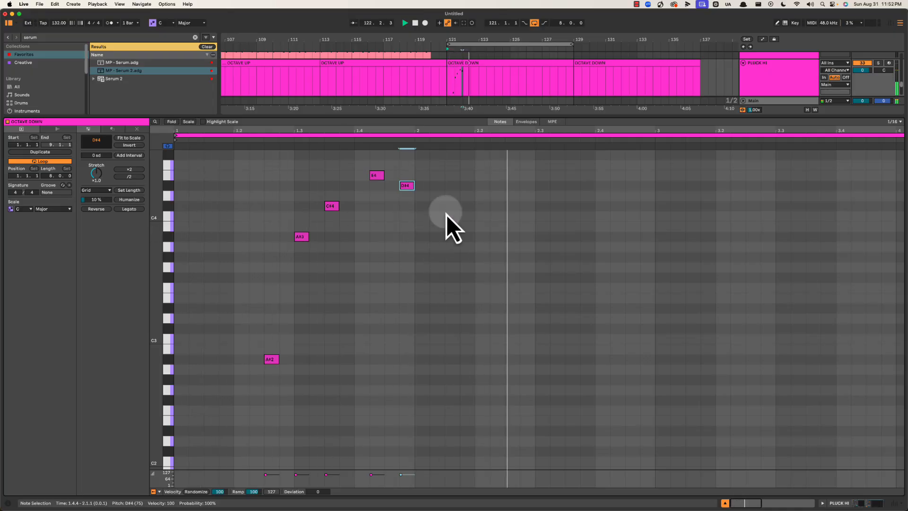
key(space)
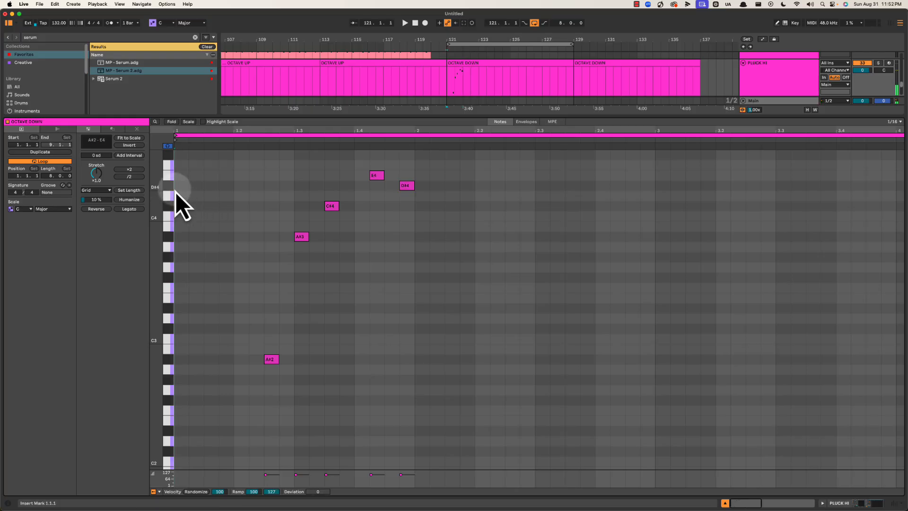
click(171, 191)
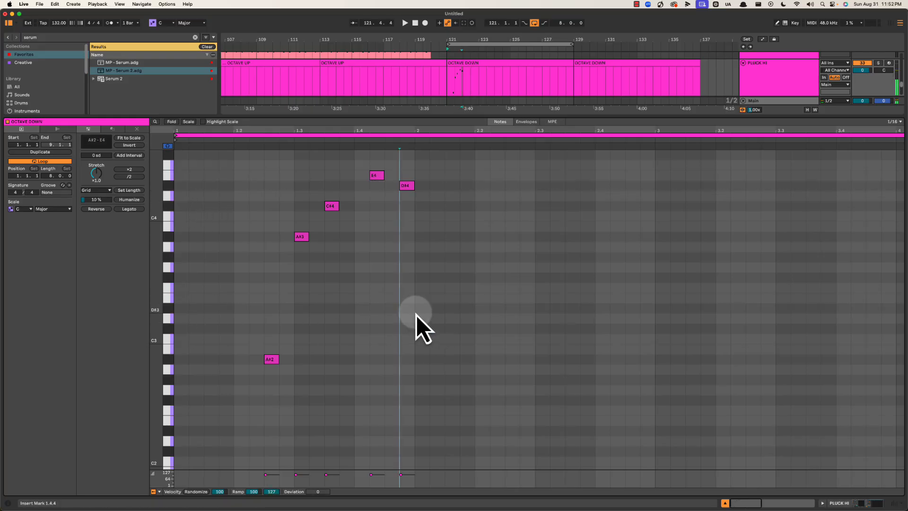
key(space)
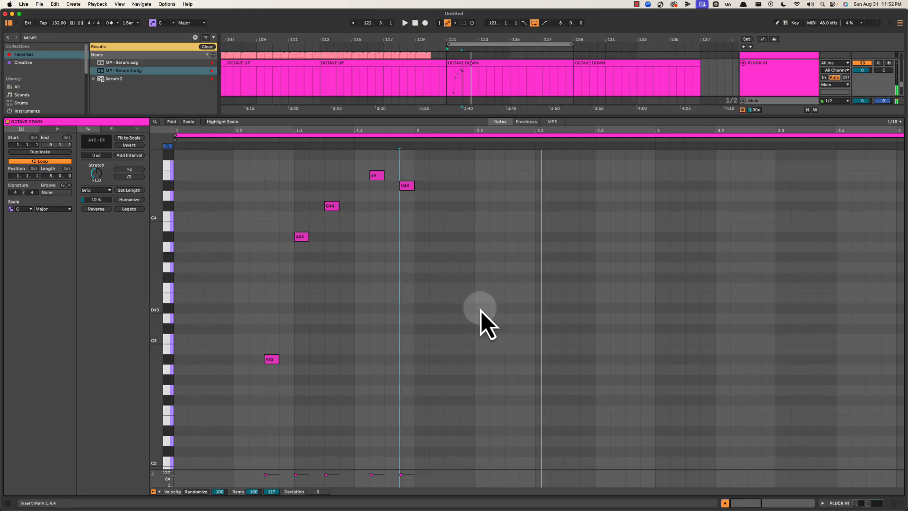
key(space)
double_click(481, 308)
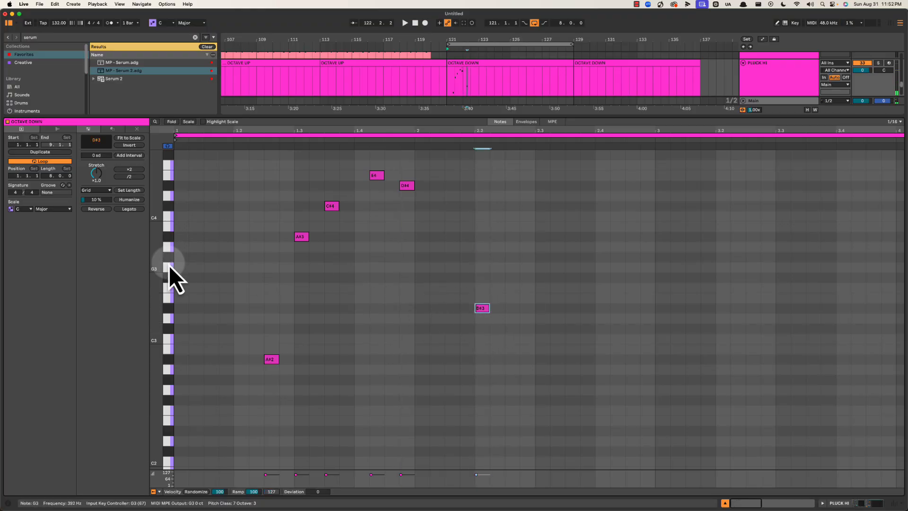
Loop the OCTAVE DOWN clip's notes from 1.1.1 to 2.3.1 and play the repeating pattern.
drag(178, 265, 536, 311)
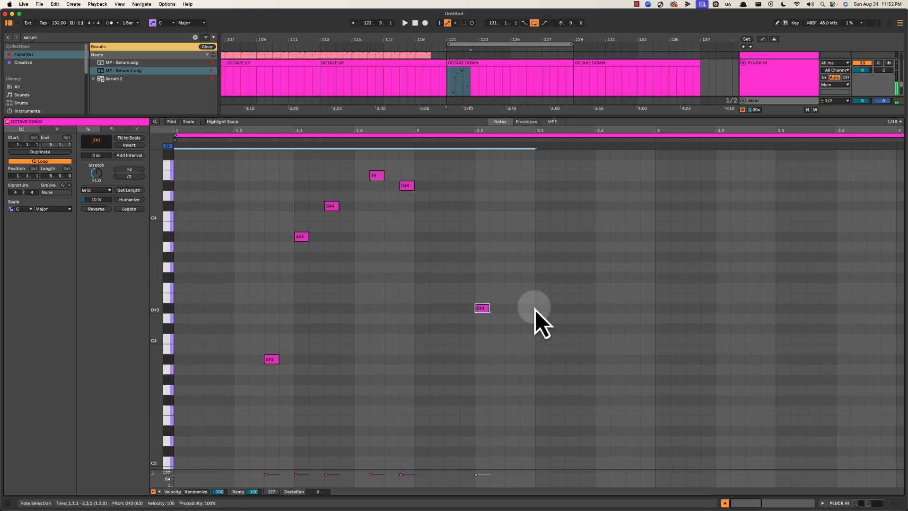
key(super+l)
key(space)
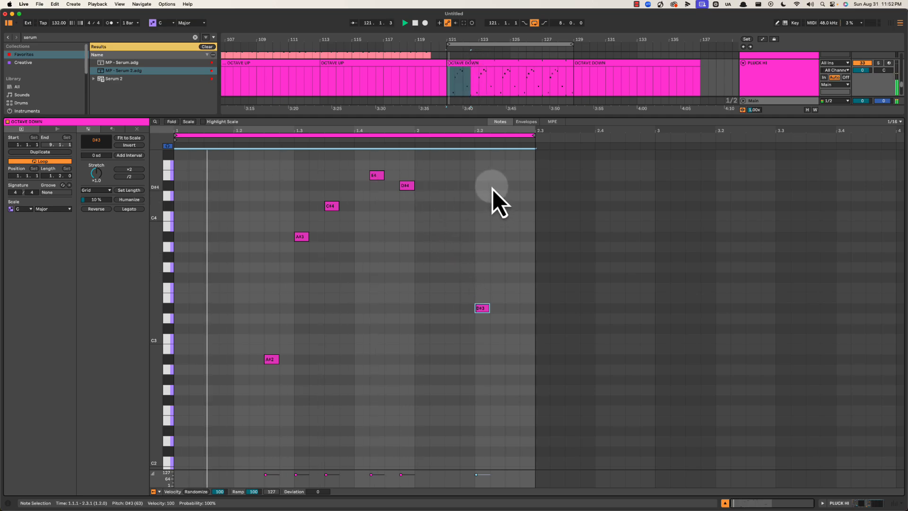
Play the looped phrase in the OCTAVE DOWN clip and copy all its notes one bar later.
click(510, 184)
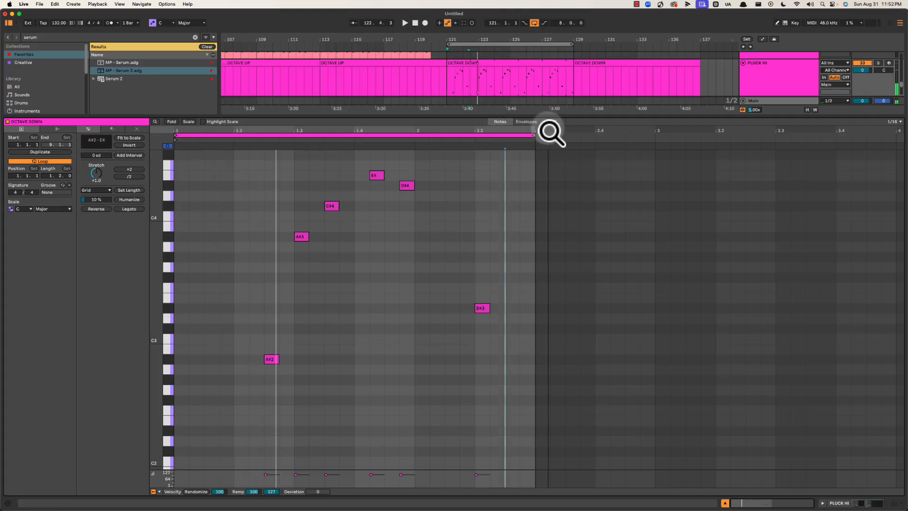
click(479, 311)
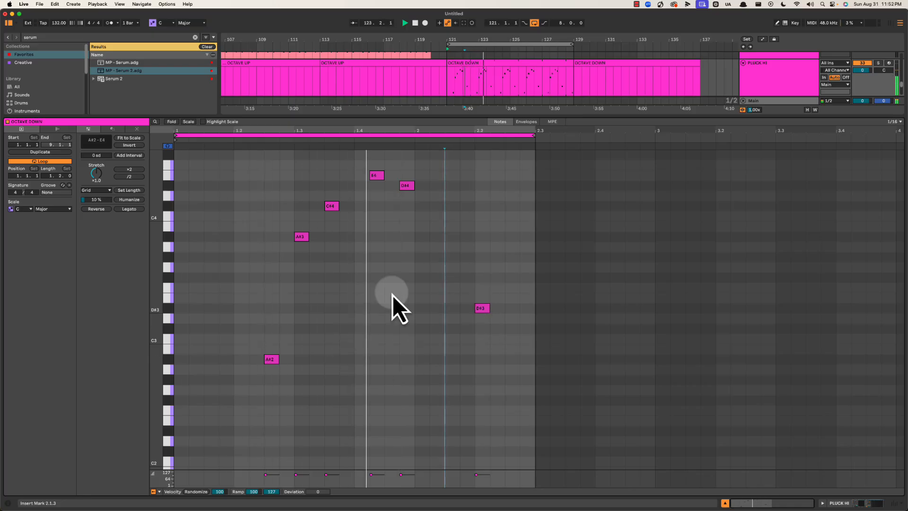
click(395, 134)
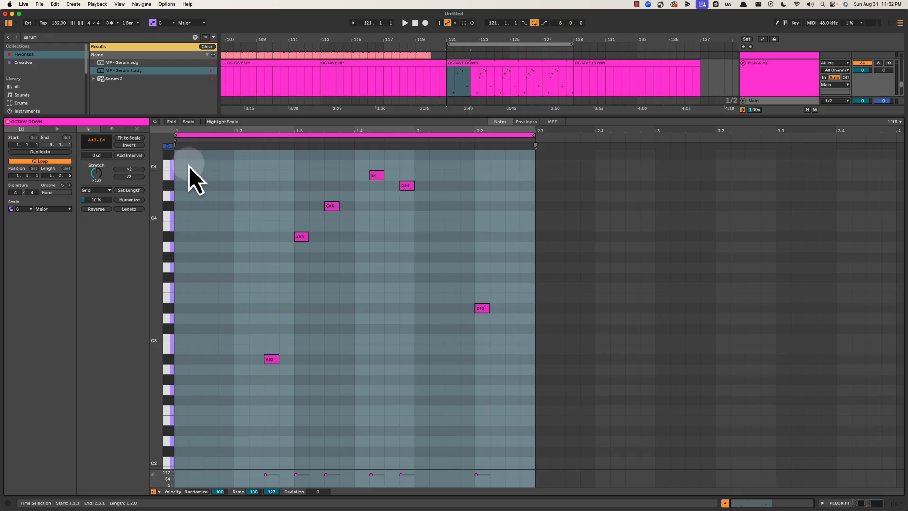
drag(189, 167, 485, 395)
drag(276, 359, 521, 360)
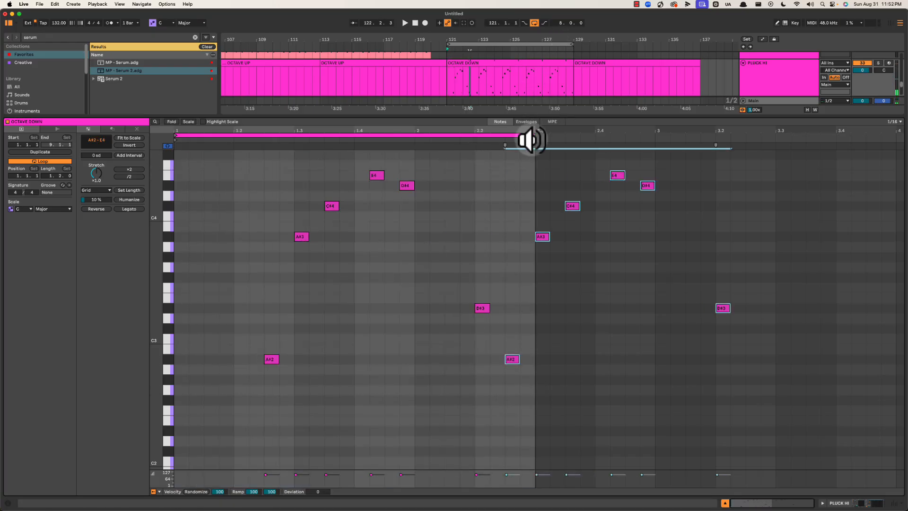
Extend the clip's loop to end at 3.3.1, giving it a length of 2.2.0, during playback.
drag(529, 136, 826, 133)
key(space)
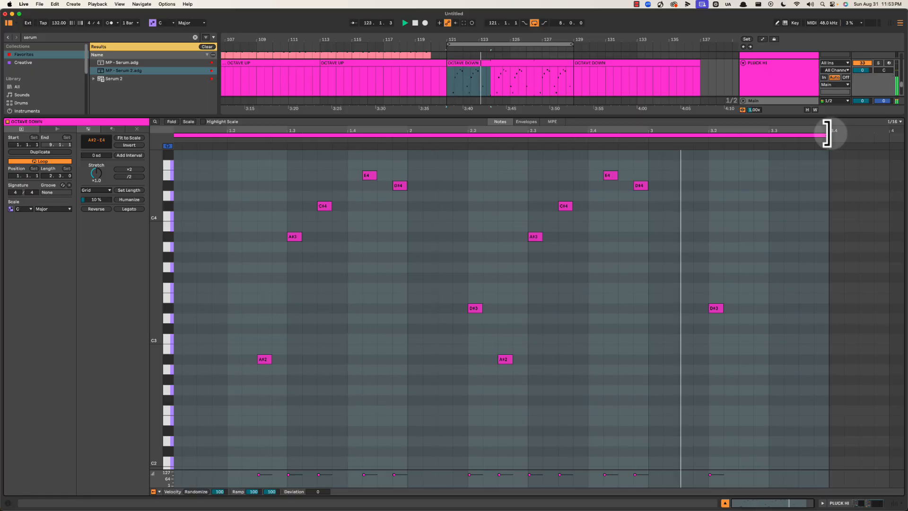
drag(826, 135, 767, 137)
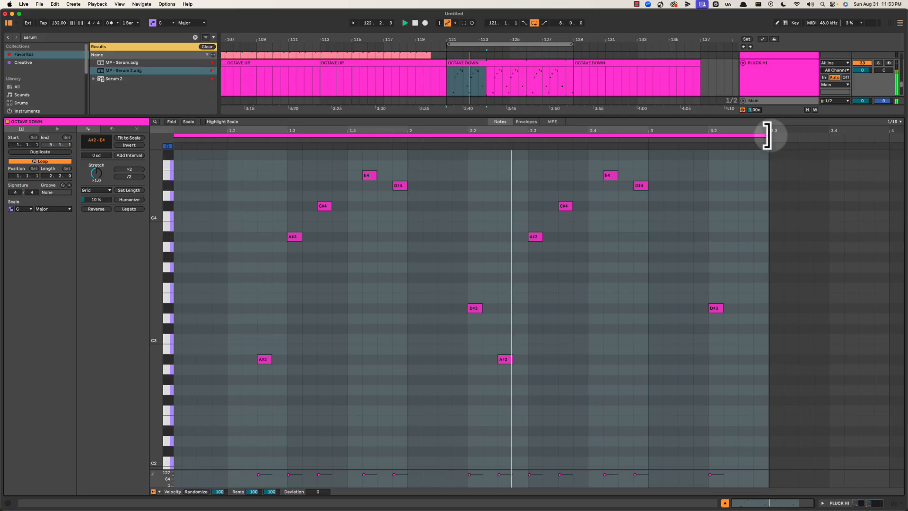
click(709, 136)
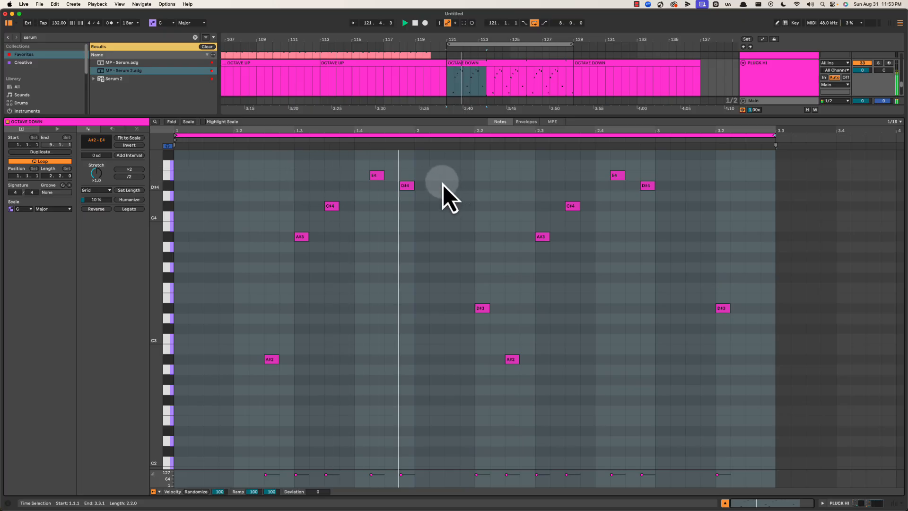
Return to the full arrangement and play the PLUCK HI melody from bar 121 to check how the phrase repeats.
key(super+a)
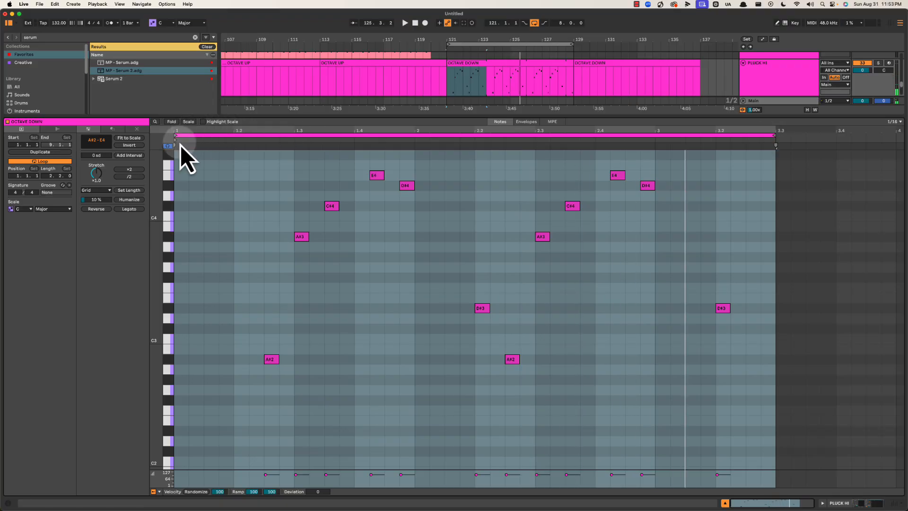
key(super+alt+l)
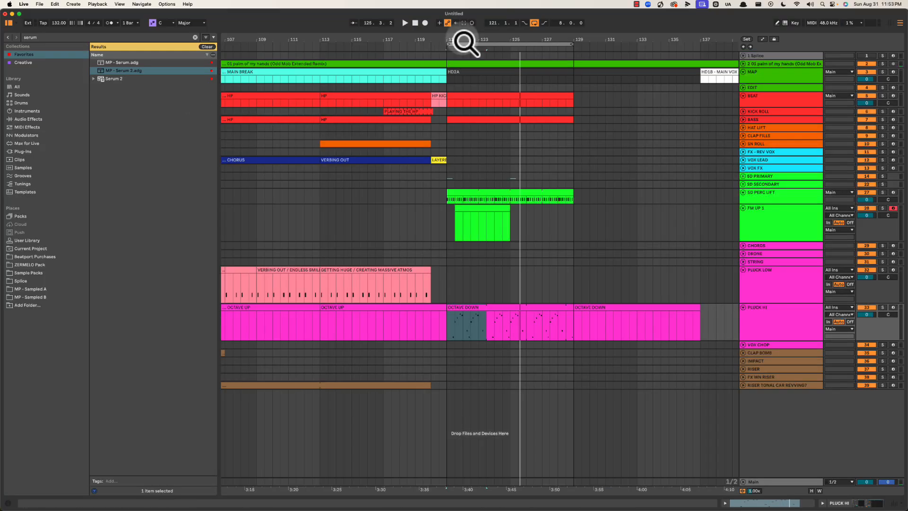
drag(464, 40, 463, 38)
click(380, 330)
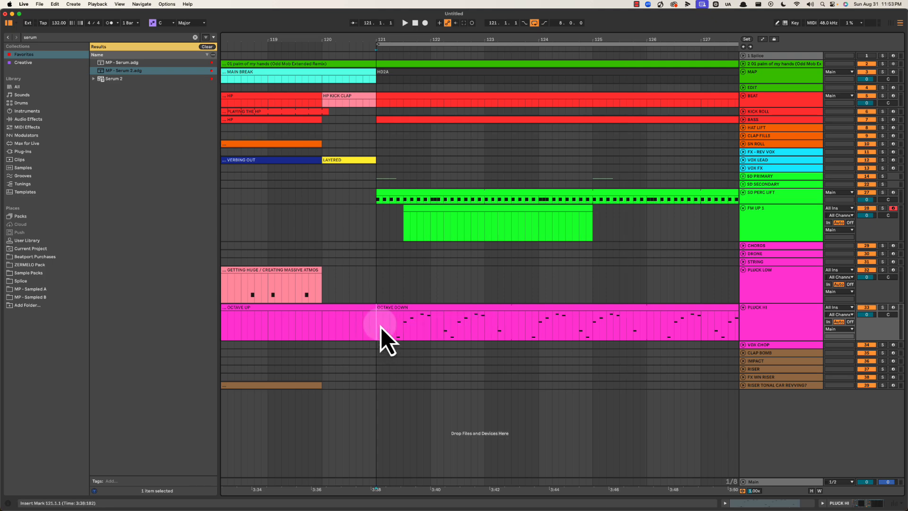
key(space)
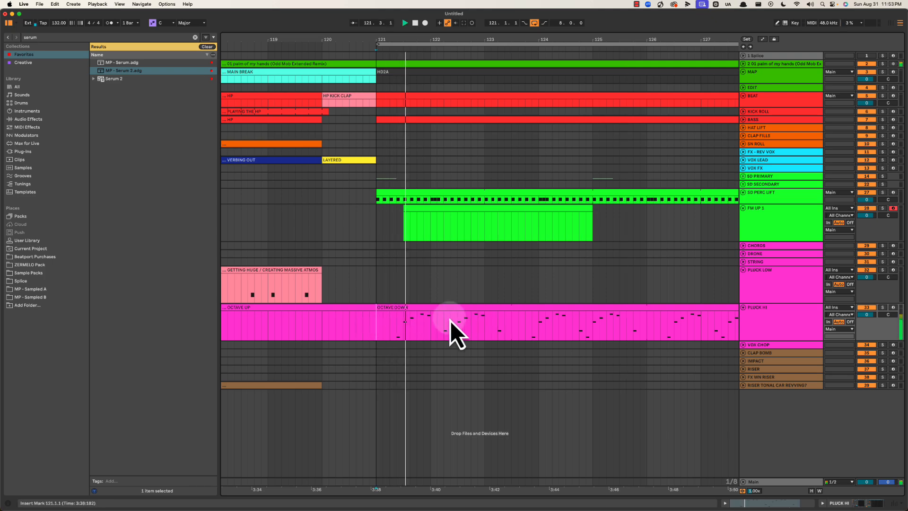
drag(438, 40, 438, 47)
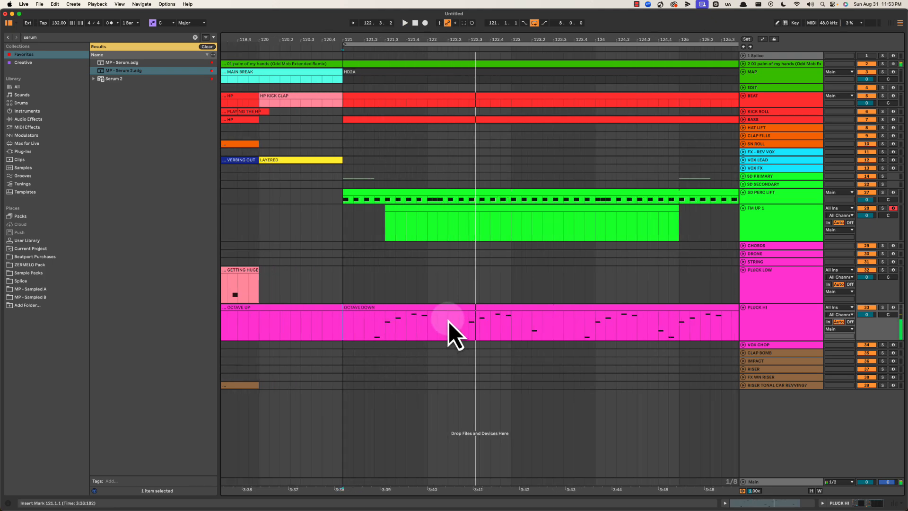
drag(448, 331, 518, 308)
click(344, 324)
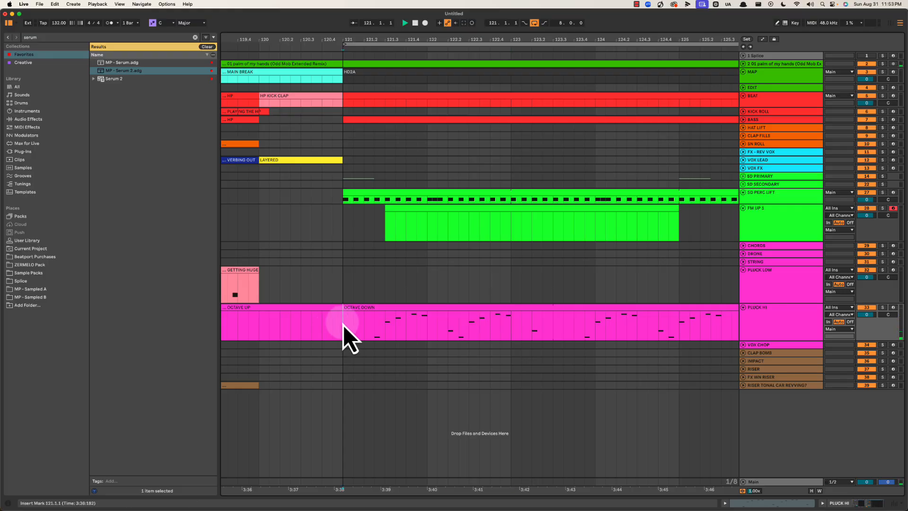
key(space)
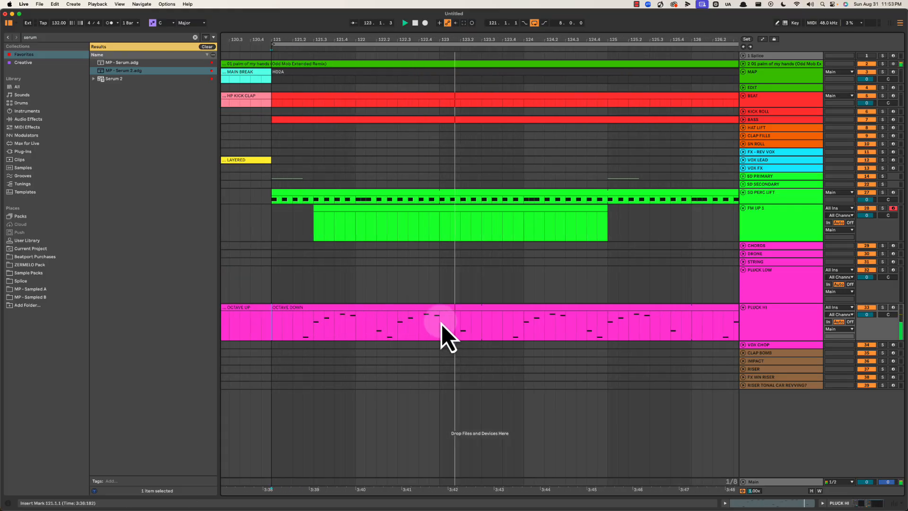
Copy the three-beat PLUCK HI phrase starting at 122.2.1 to 123.2.1 and play from bar 121.
key(space)
drag(441, 325, 477, 318)
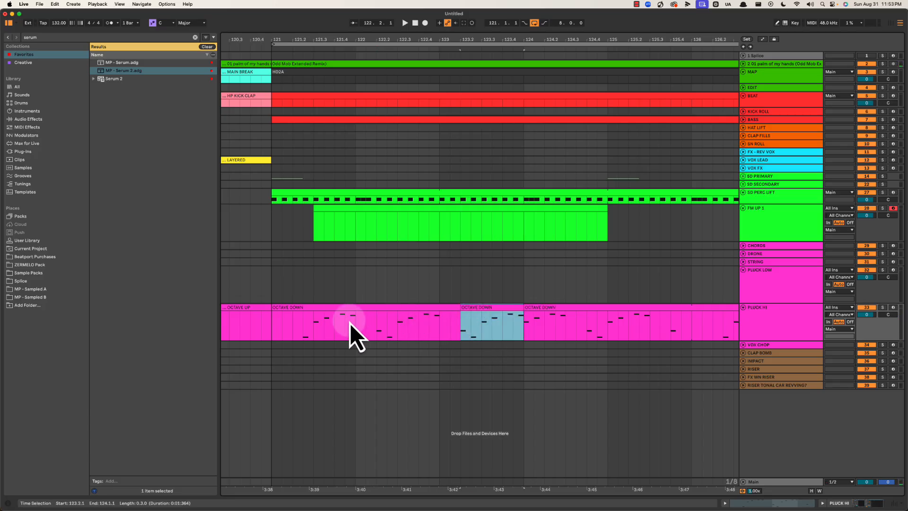
click(269, 327)
key(space)
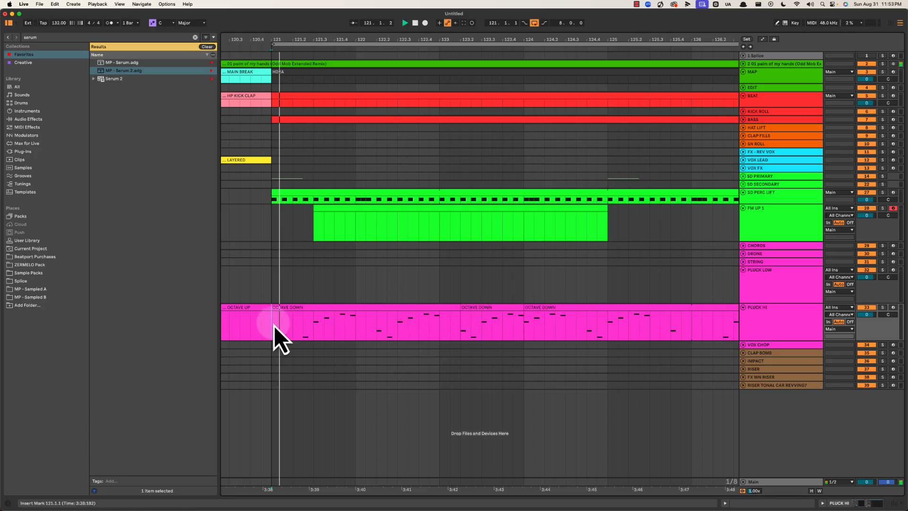
Copy the three-beat OCTAVE DOWN section from 123.2.1 to 121.2.1 and play from bar 121.
click(399, 306)
drag(489, 307, 323, 318)
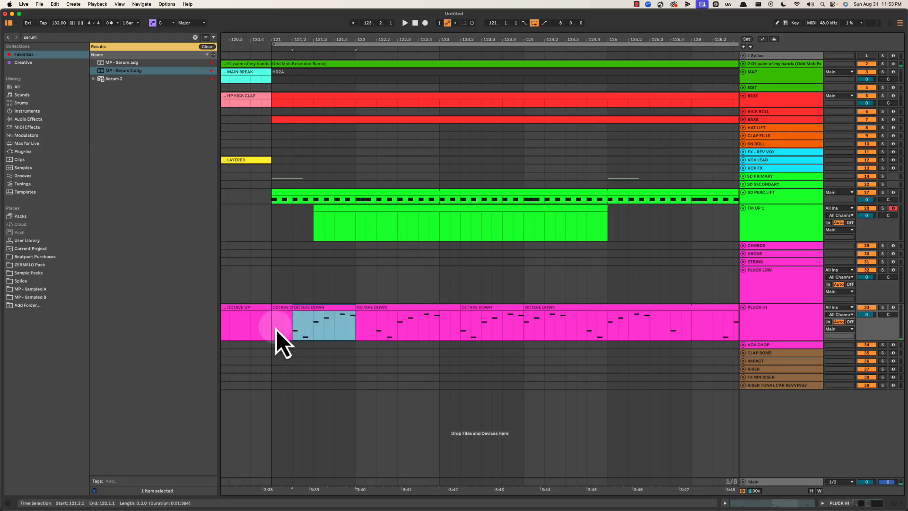
click(274, 330)
key(space)
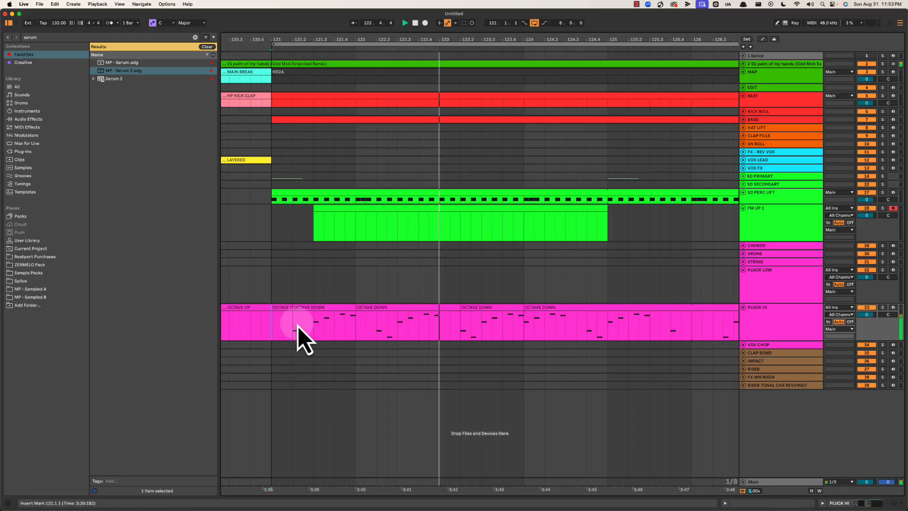
Consolidate the PLUCK HI material from 121.1.1 to 122.1.1 into a single one-bar clip and turn on its loop.
drag(274, 328, 360, 312)
key(space)
key(super+j)
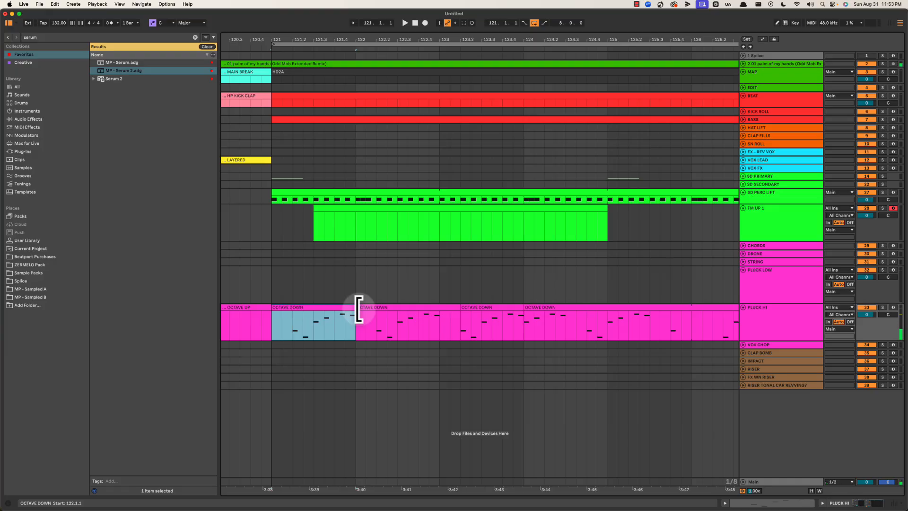
double_click(338, 316)
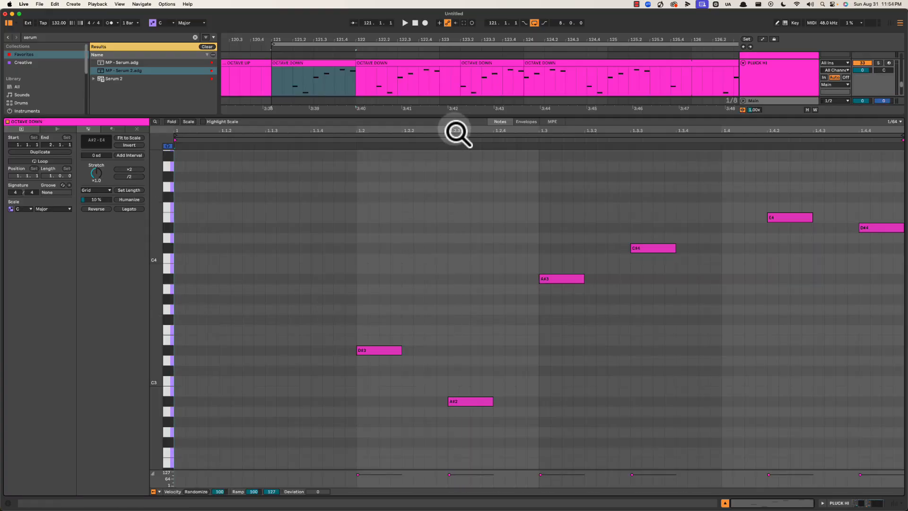
click(467, 144)
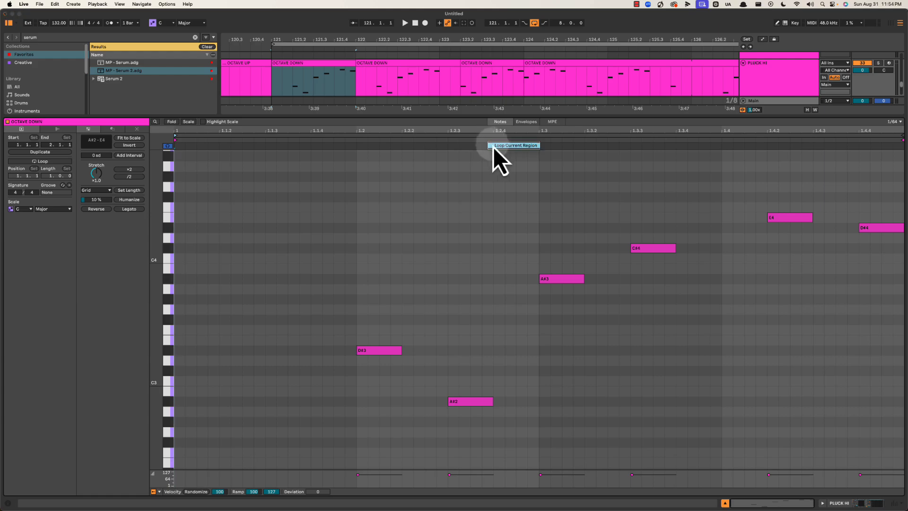
click(498, 148)
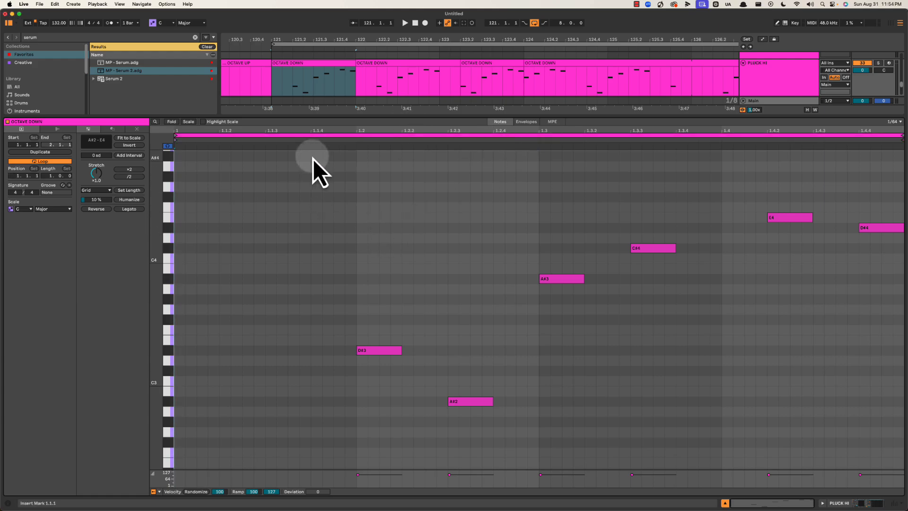
Play the looped one-bar clip at bar 121 and extend it to bar 129, covering the whole HD2A section.
key(shift+Tab)
click(334, 306)
key(space)
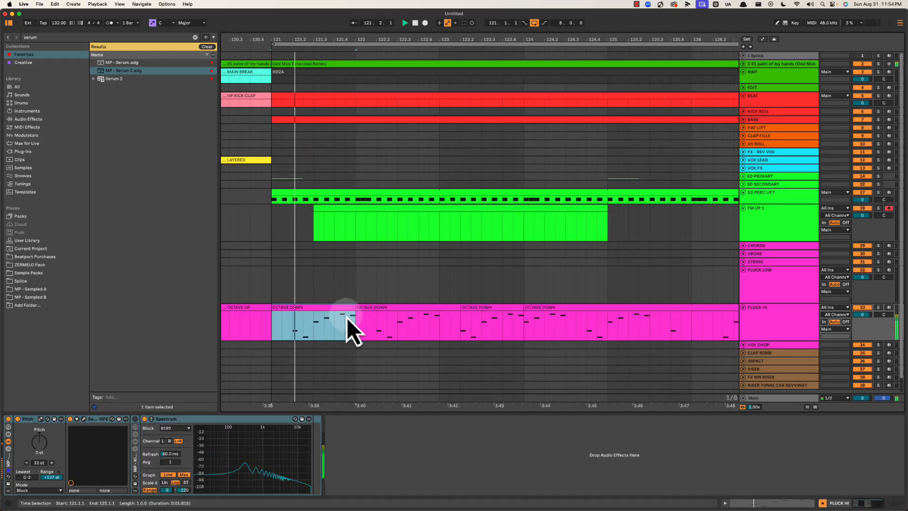
drag(350, 308, 607, 307)
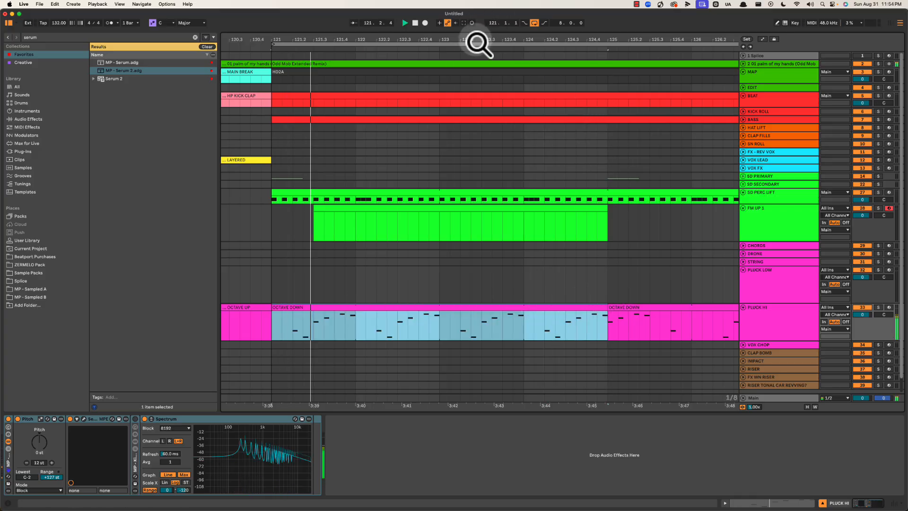
drag(477, 43, 478, 29)
key(super+alt+l)
scroll(493, 302, right, 1)
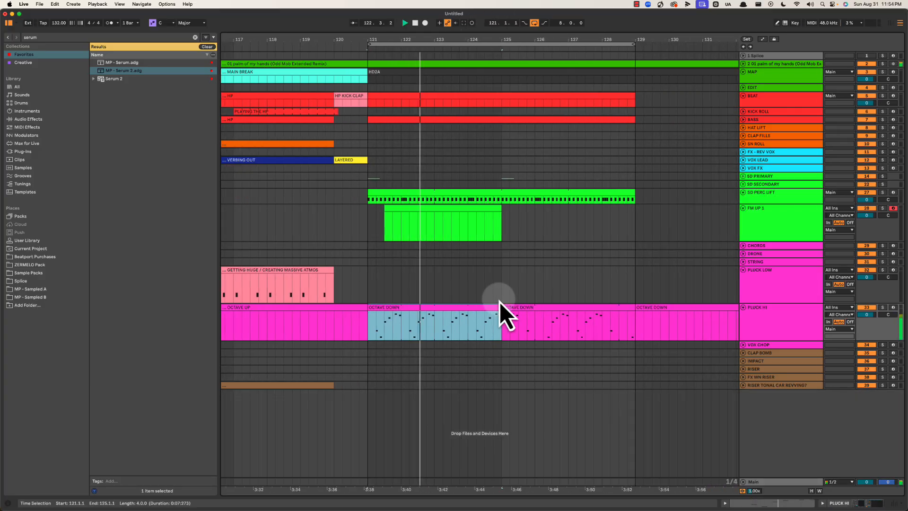
drag(500, 308, 617, 312)
scroll(522, 305, right, 5)
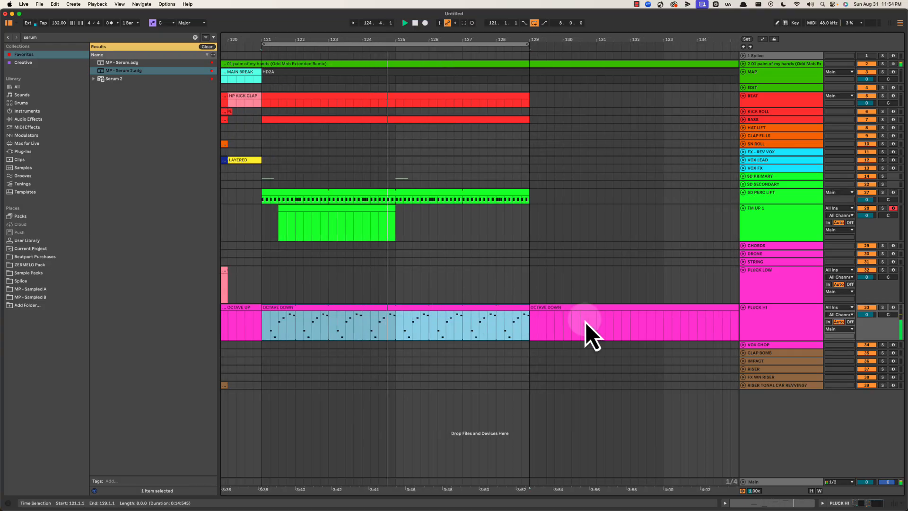
Toggle solo on the PLUCK HI track during playback, leaving the track soloed.
click(882, 307)
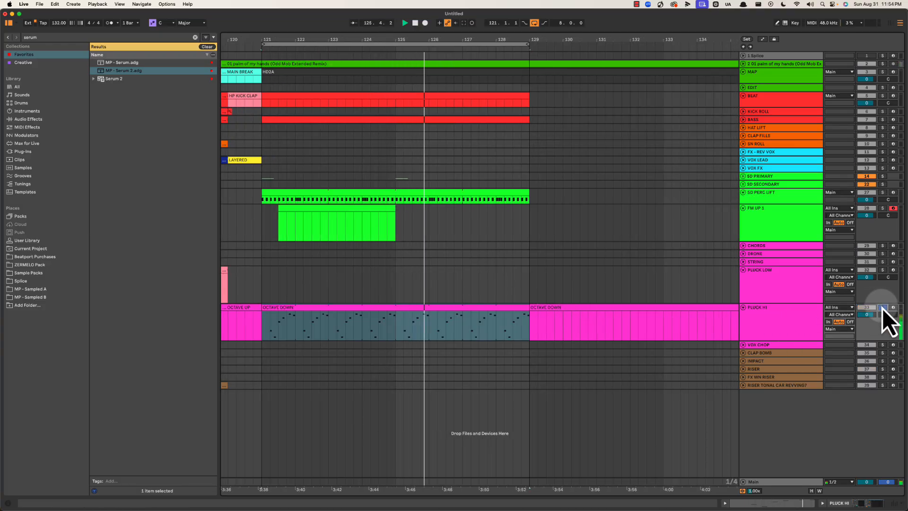
click(882, 307)
click(882, 308)
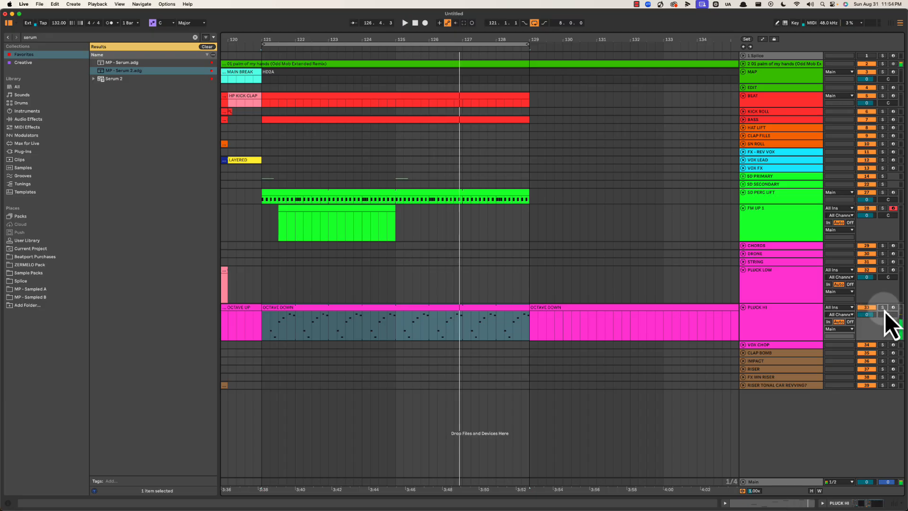
Play the melody, open the PLUCK HI track's Serum 2 instrument and add a Distortion effect to its main FX chain.
double_click(796, 325)
key(space)
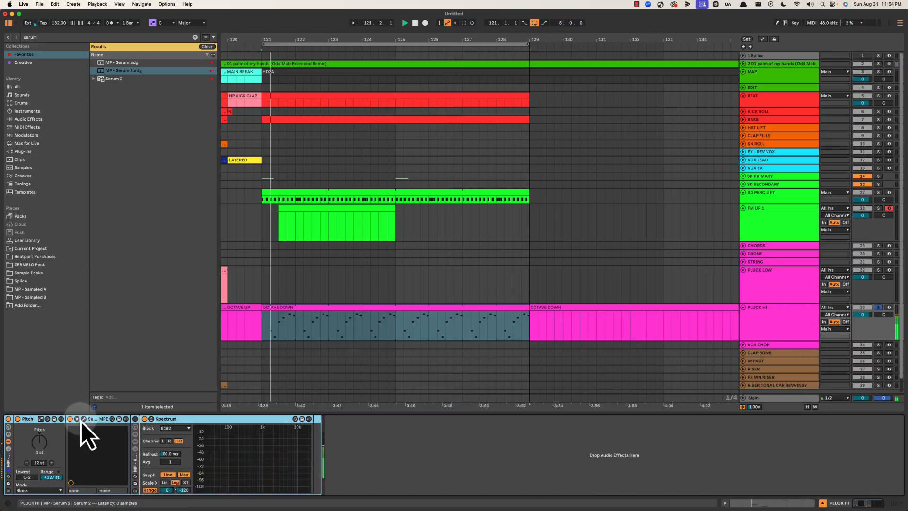
click(84, 419)
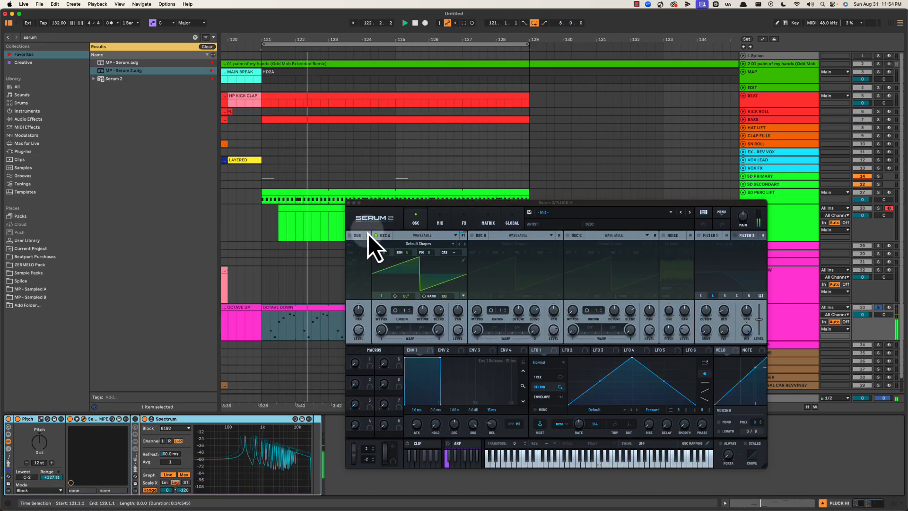
click(440, 223)
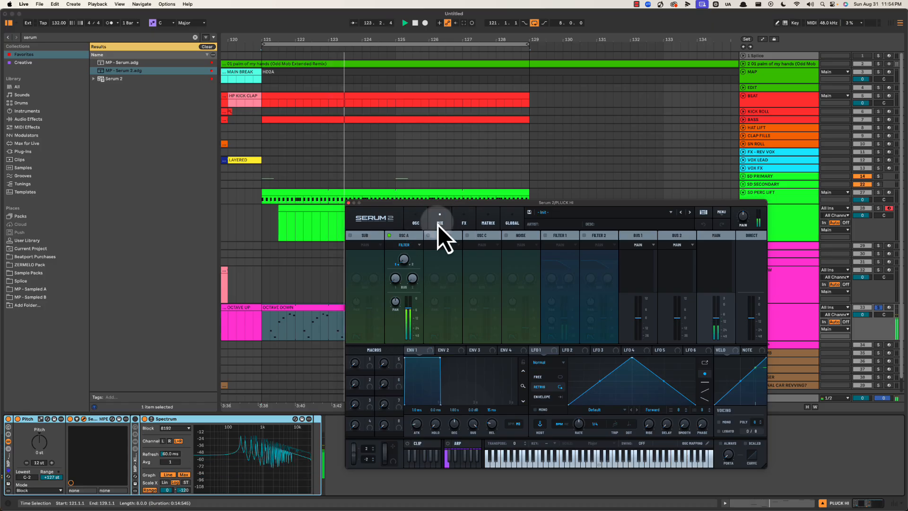
click(463, 222)
click(355, 248)
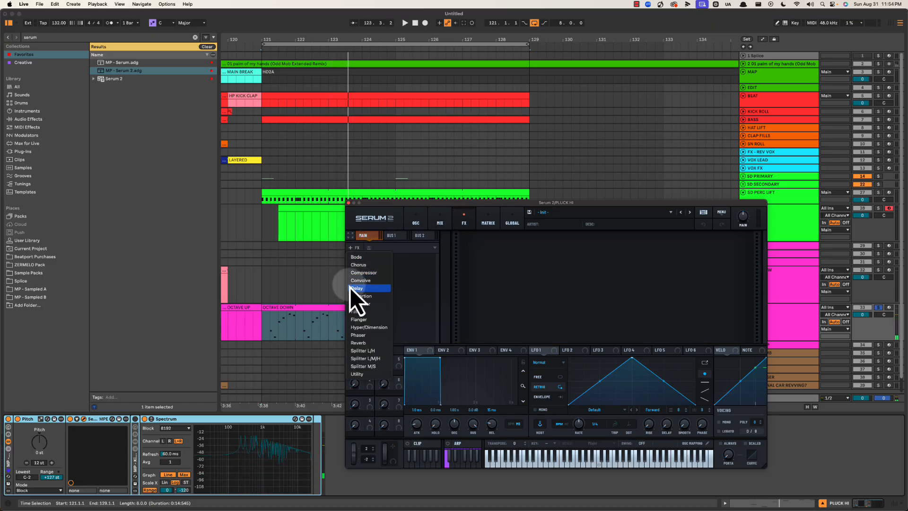
click(359, 296)
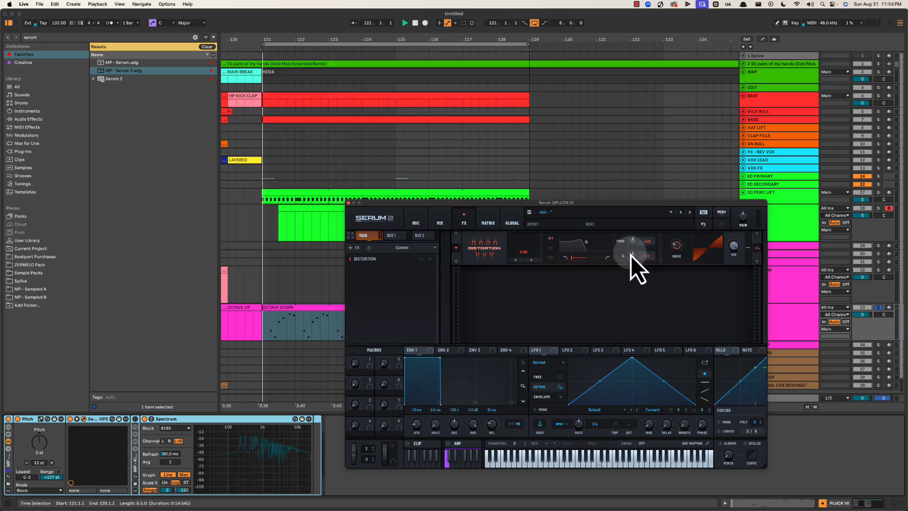
Raise the Distortion drive during playback and add an Equalizer to the main FX chain.
key(space)
drag(674, 249, 683, 208)
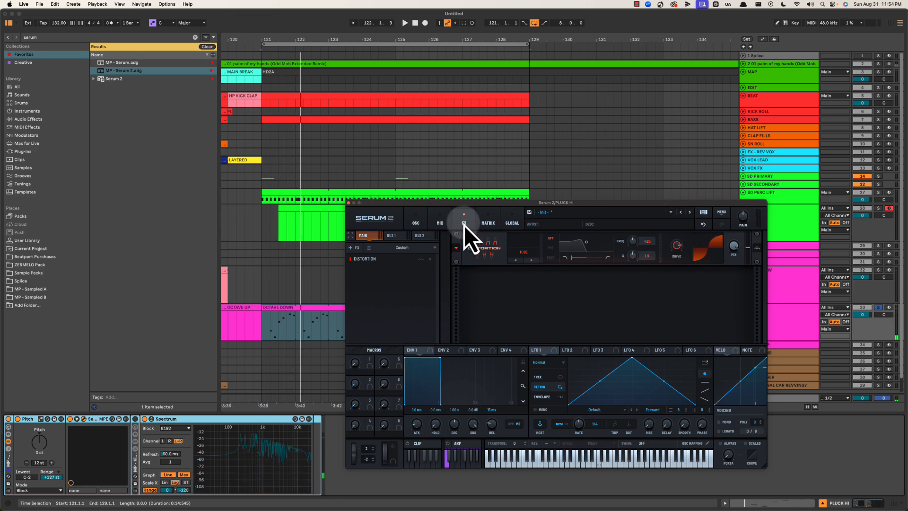
click(368, 248)
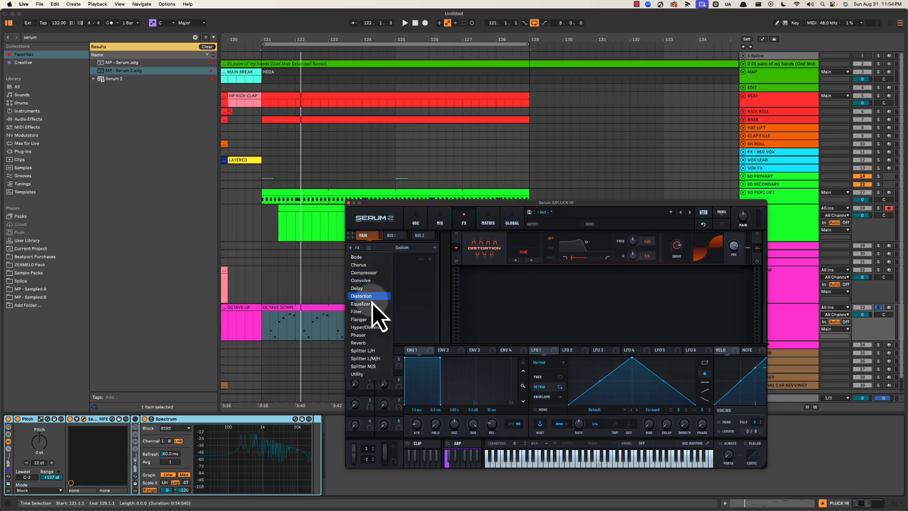
click(365, 304)
Boost the Equalizer's high-band gain, cut its low-band gain and raise the low-band frequency while the melody plays.
key(space)
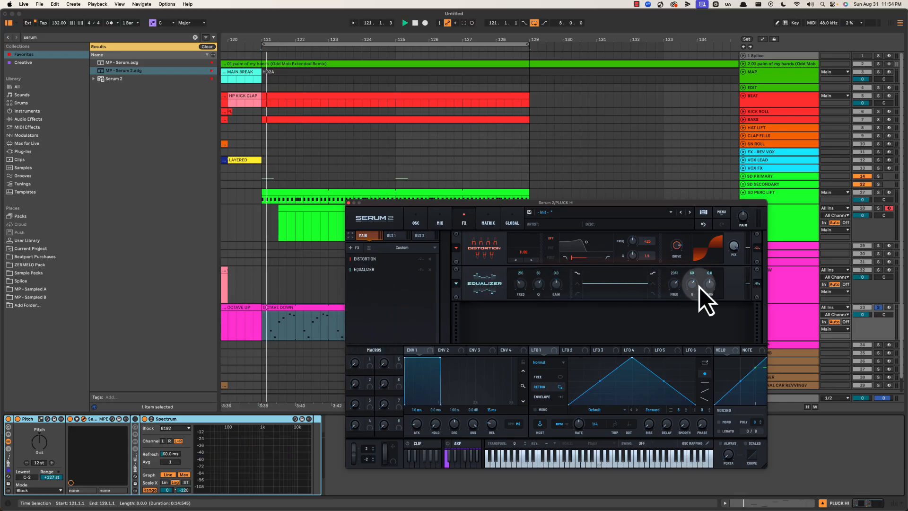
mouse_move(709, 285)
mouse_down()
mouse_move(716, 274)
mouse_move(717, 283)
mouse_up()
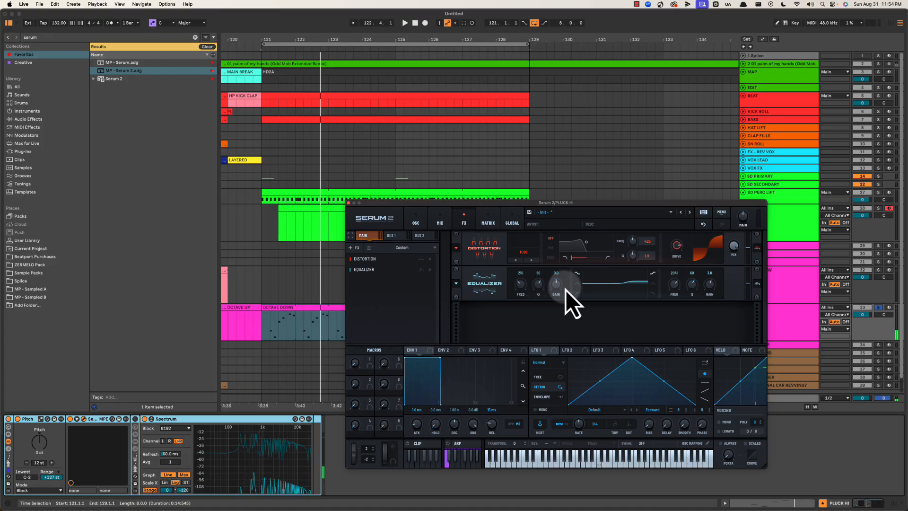
drag(565, 290, 561, 314)
drag(526, 289, 540, 253)
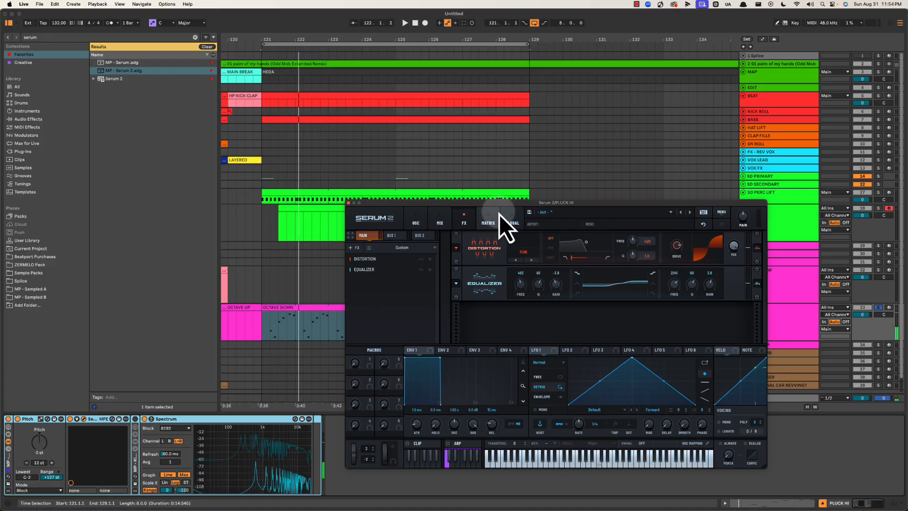
Add a Reverb after the Equalizer in the main FX chain and adjust its mix while the melody plays.
click(348, 250)
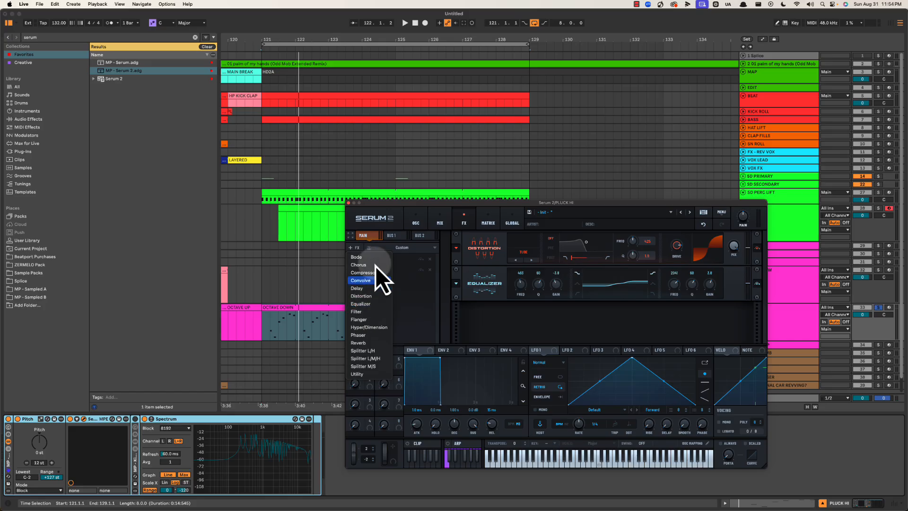
click(357, 343)
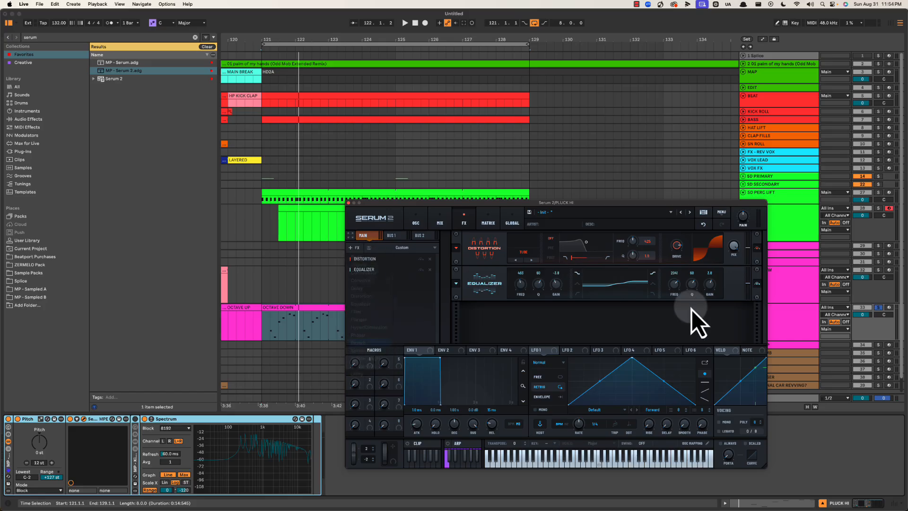
key(space)
drag(709, 319, 721, 291)
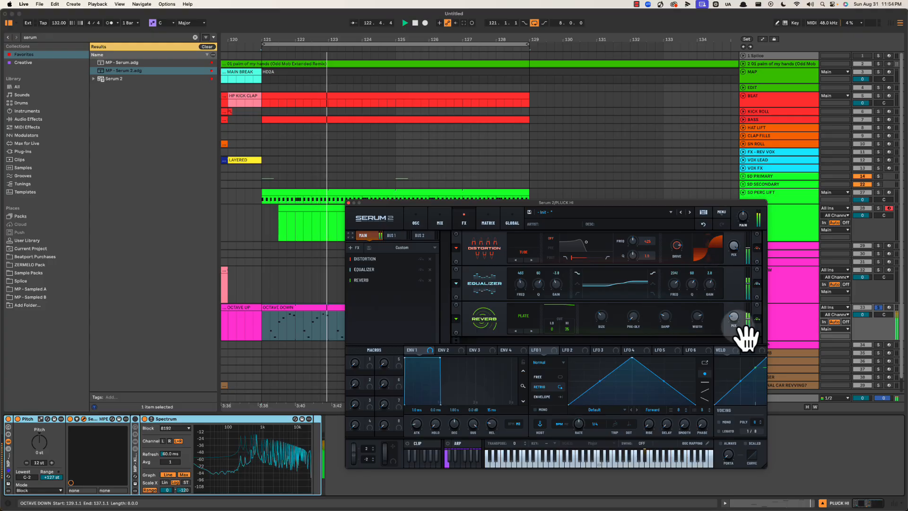
mouse_move(736, 322)
mouse_down()
mouse_move(739, 342)
mouse_move(750, 302)
mouse_move(750, 331)
mouse_up()
Unsolo the PLUCK HI track during playback and deactivate it to compare with the reference song.
key(space)
click(880, 301)
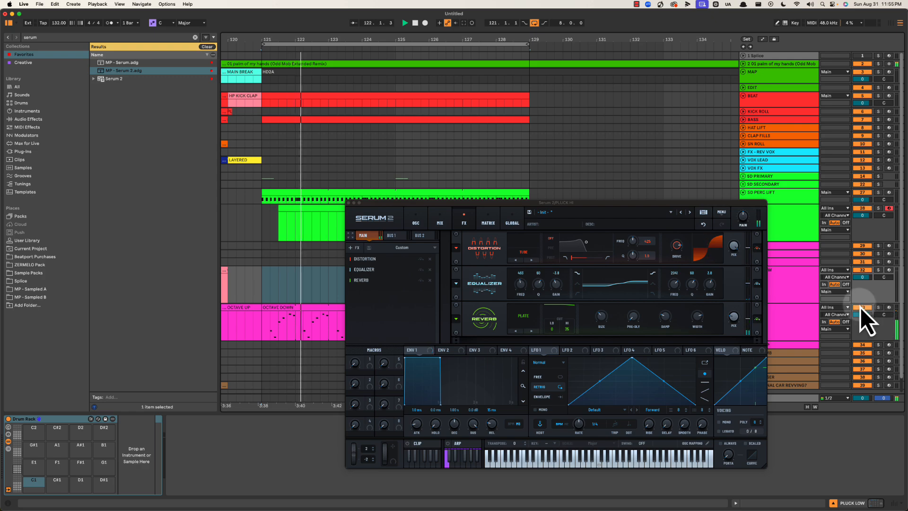
click(865, 308)
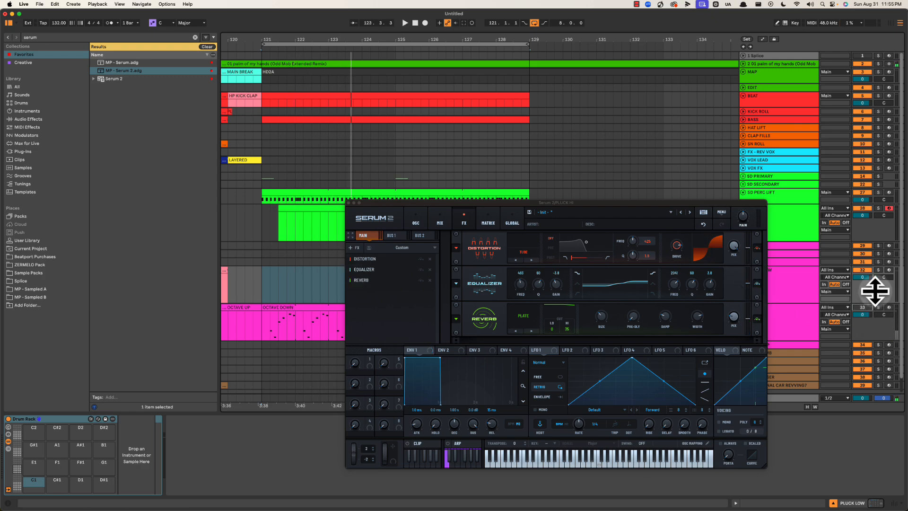
Add a Hyper/Dimension effect and move it to the start of the FX chain, ahead of Distortion.
drag(523, 203, 519, 329)
scroll(493, 248, down, 1)
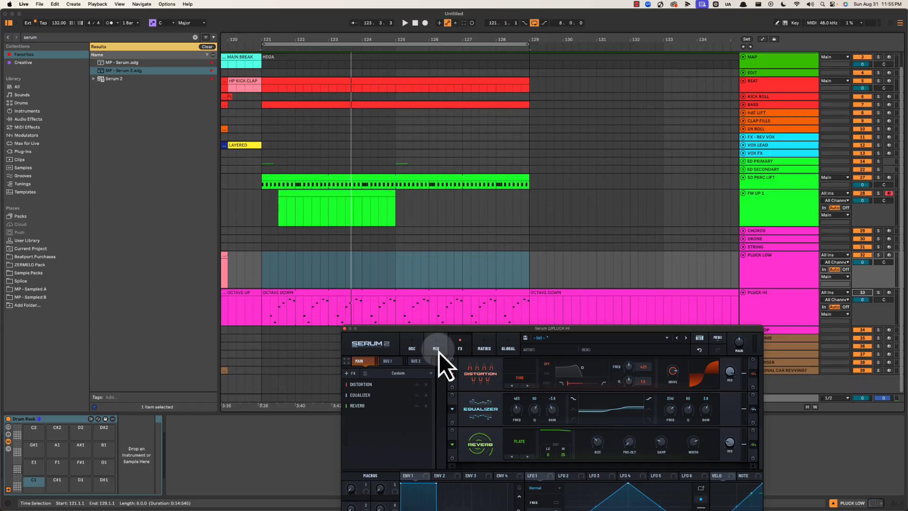
click(354, 373)
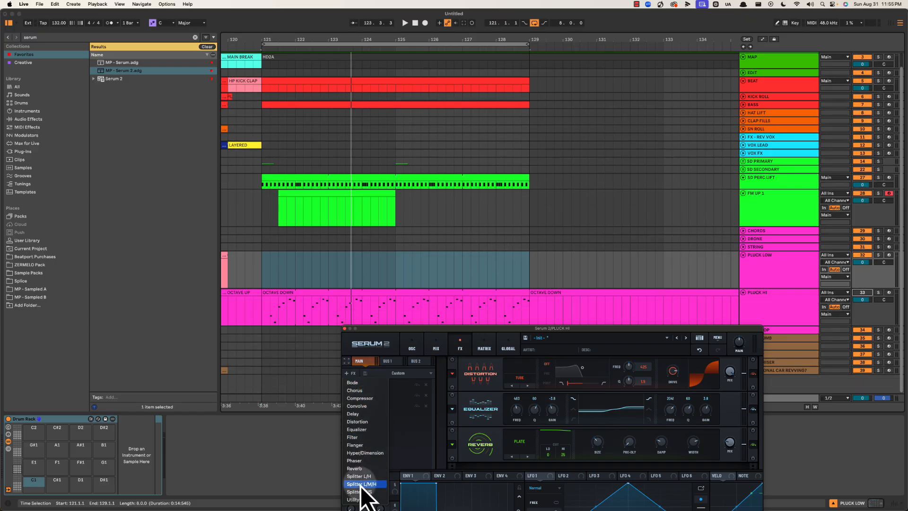
click(361, 452)
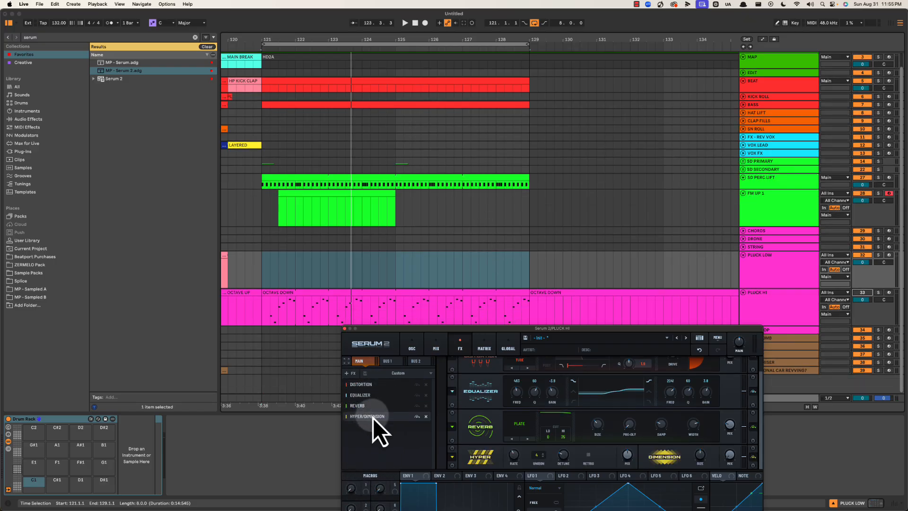
drag(373, 417, 375, 386)
scroll(622, 400, up, 2)
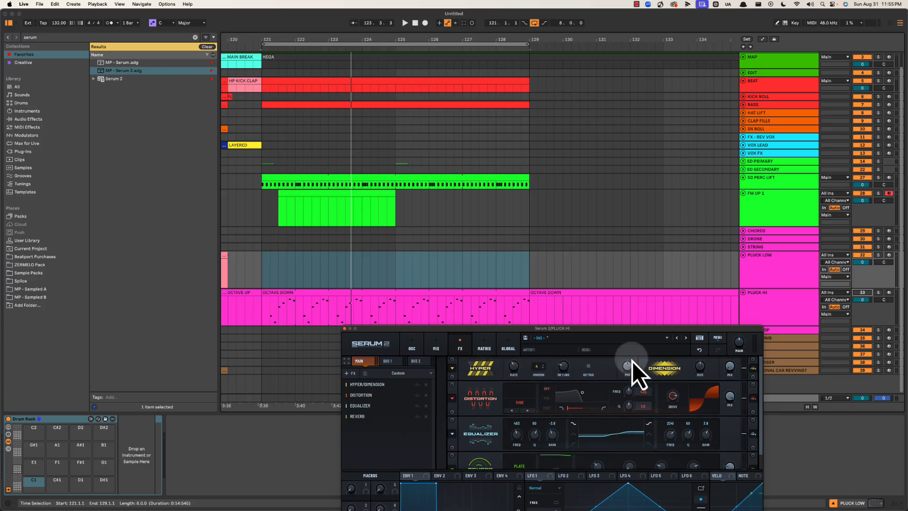
Solo PLUCK HI and, during playback, adjust the Hyper mix, set the Dimension size to 0% and raise the Dimension mix.
click(878, 293)
scroll(673, 448, down, 1)
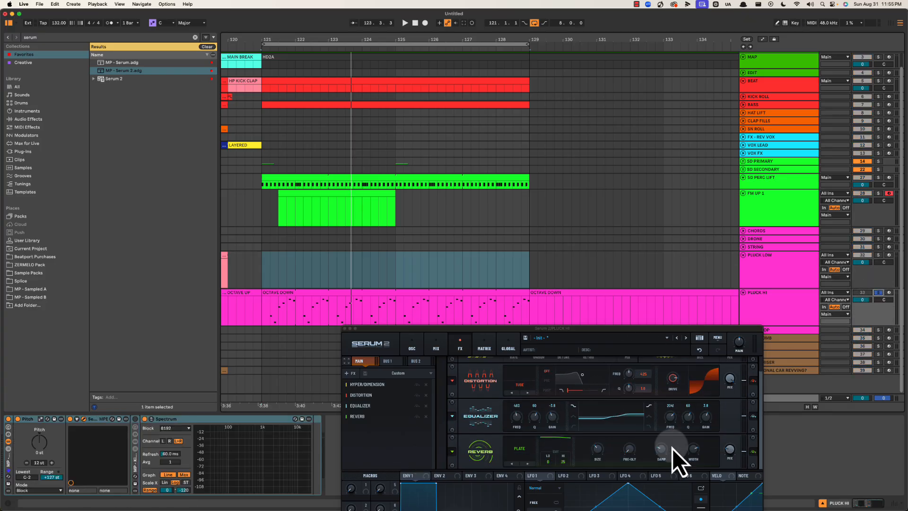
scroll(646, 433, up, 2)
key(space)
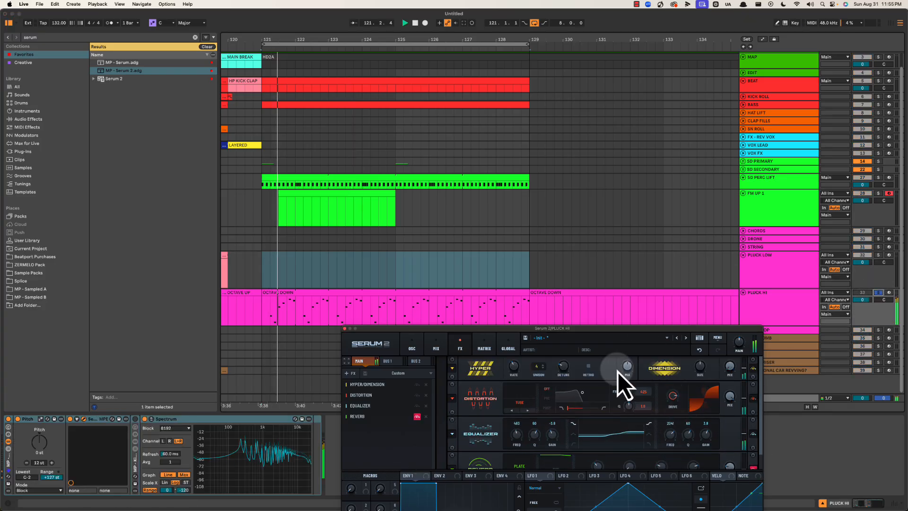
drag(620, 369, 629, 388)
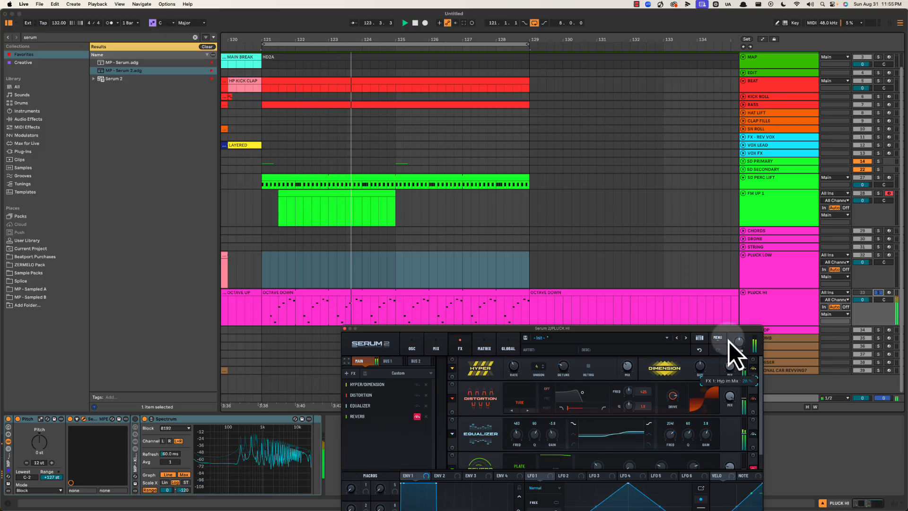
drag(699, 368, 698, 425)
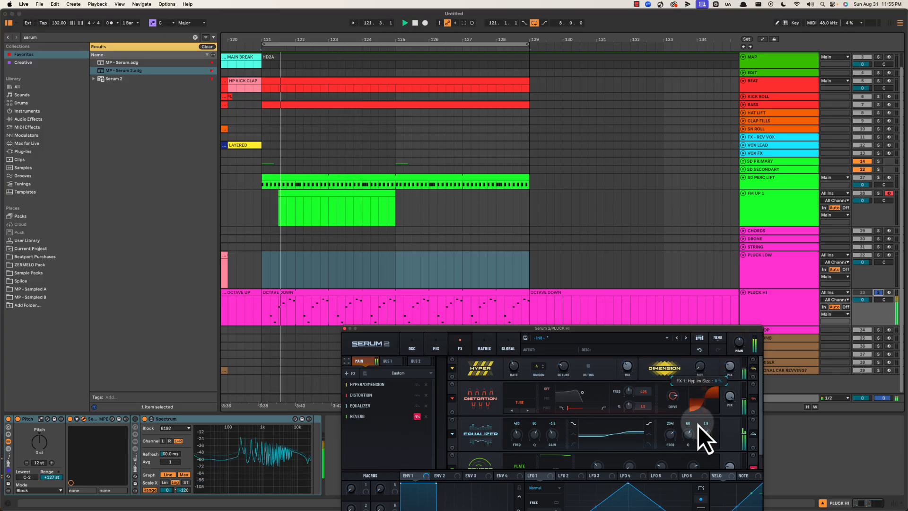
drag(728, 373, 734, 344)
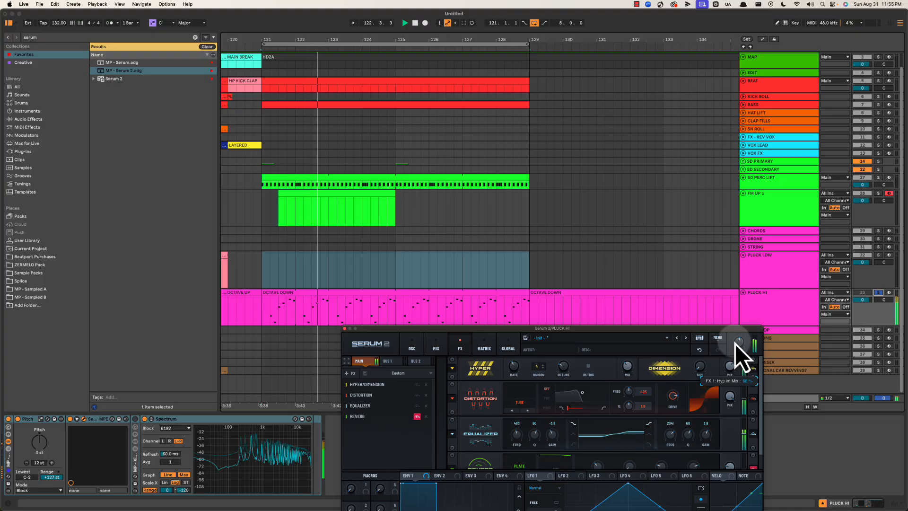
Unsolo PLUCK HI during playback, close its Serum 2 window and reactivate the track to hear it with the reference.
drag(688, 327, 679, 220)
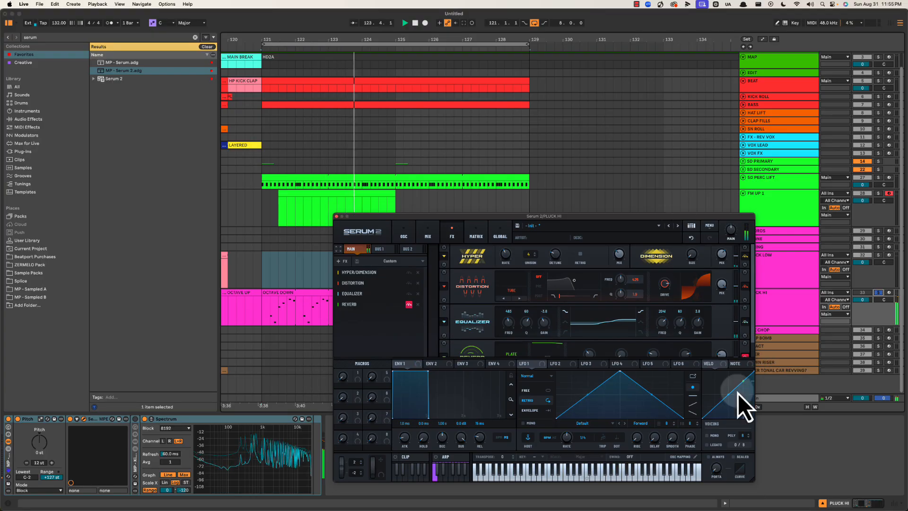
scroll(730, 340, down, 2)
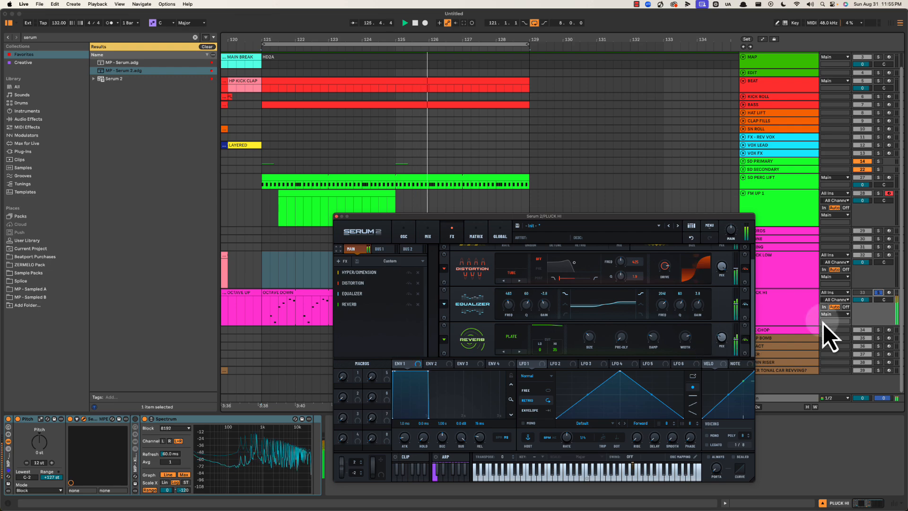
click(878, 293)
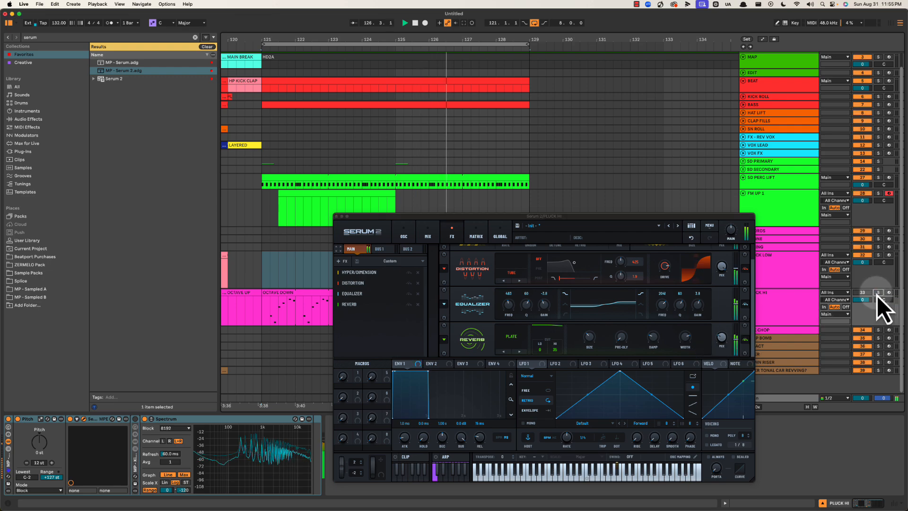
click(337, 217)
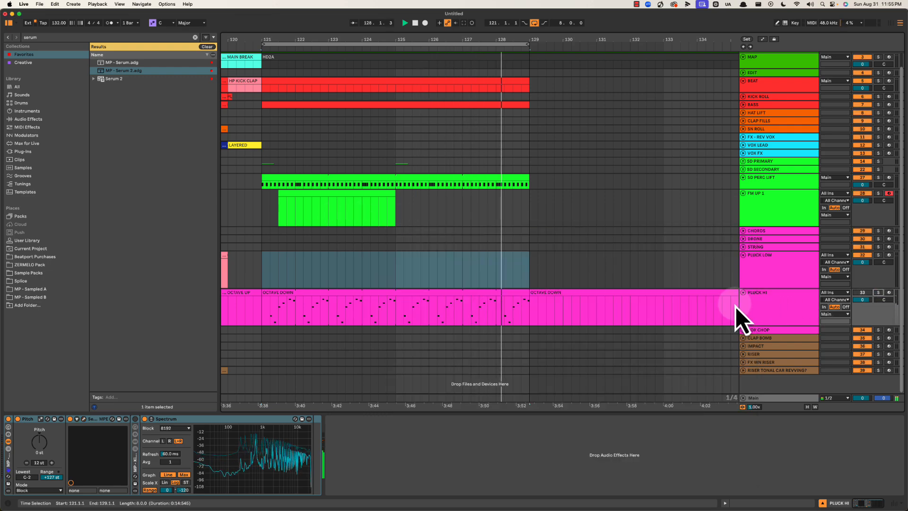
click(769, 302)
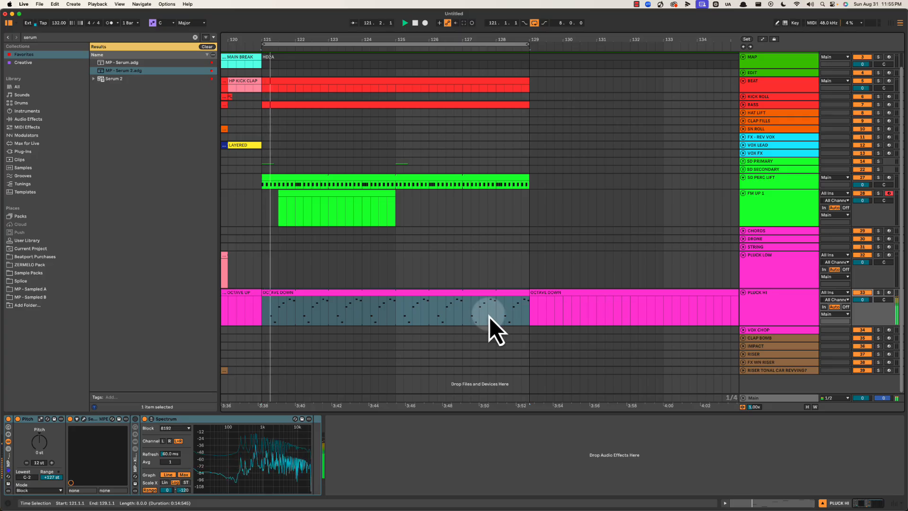
click(782, 317)
Play PLUCK HI's earlier OCTAVE DOWN clip at bar 89 and set the loop range to bars 89 to 97.
click(436, 357)
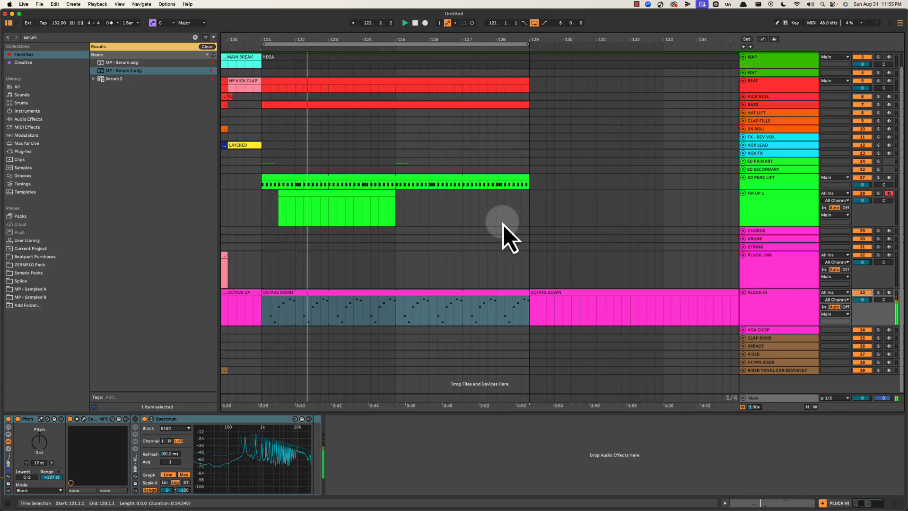
drag(481, 34, 478, 37)
drag(567, 301, 303, 305)
key(space)
key(super+l)
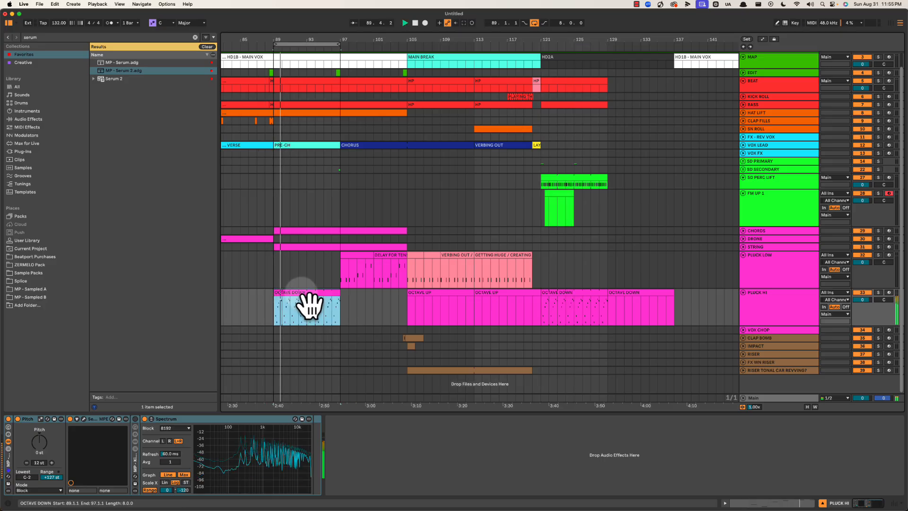
click(783, 312)
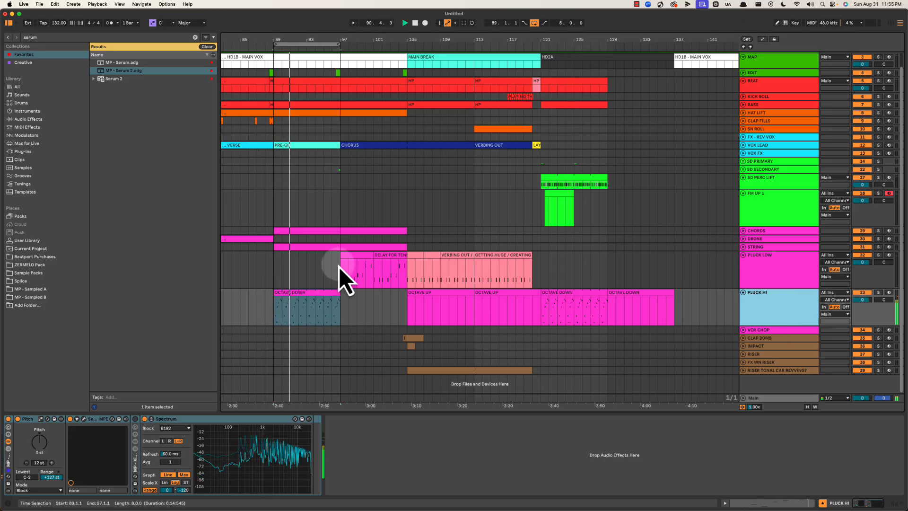
Play the PLUCK HI OCTAVE DOWN clip from bar 121 in the HD2A section.
scroll(469, 302, left, 5)
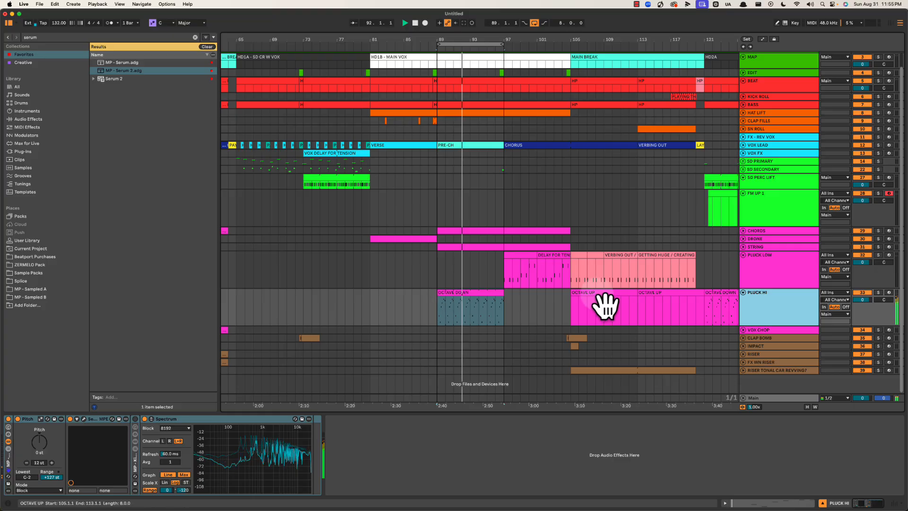
scroll(595, 299, right, 4)
click(652, 304)
scroll(588, 261, right, 4)
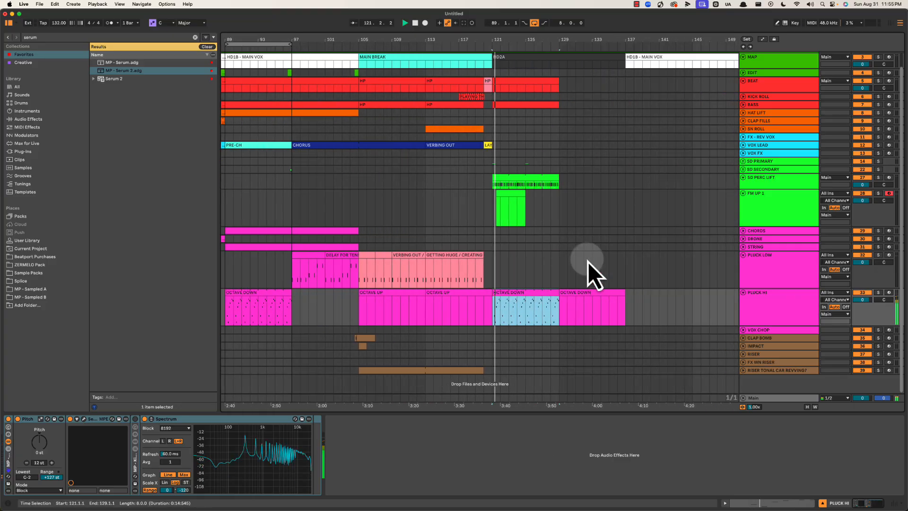
Toggle the PLUCK HI track off and on during playback and lower its volume to about -6.3 dB.
click(865, 293)
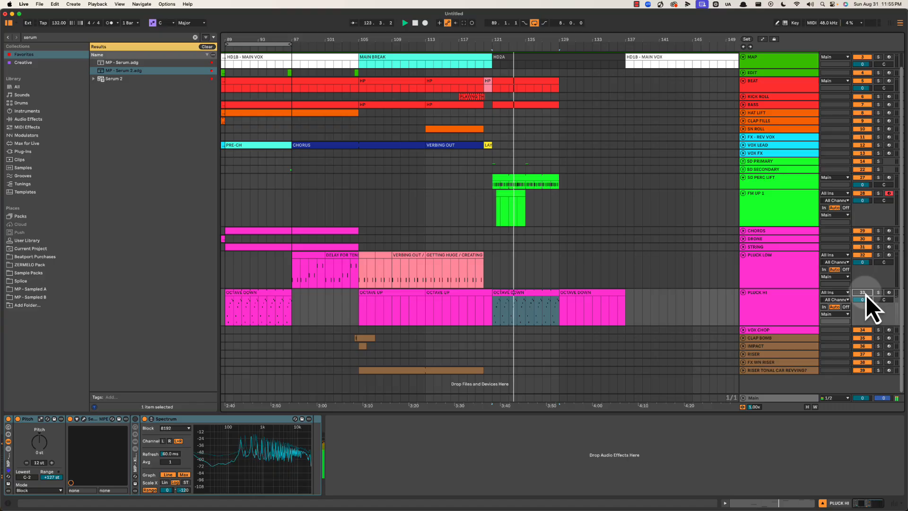
click(866, 292)
drag(862, 299, 861, 302)
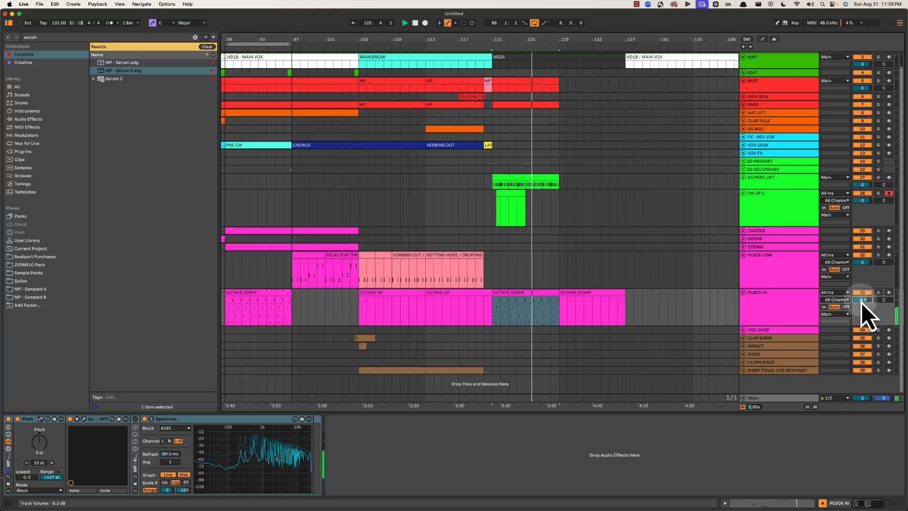
click(861, 303)
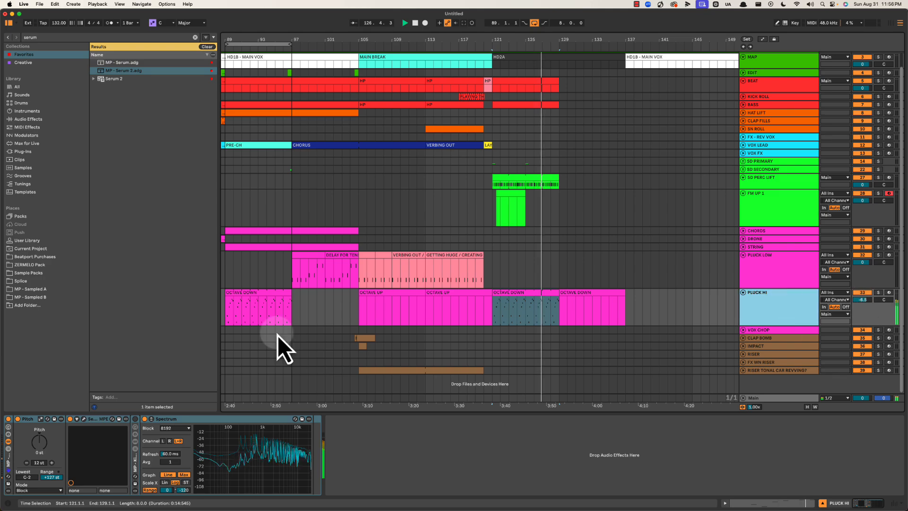
Lower the Reverb mix in PLUCK HI's Serum 2 and replay the OCTAVE DOWN clip from bar 121.
click(86, 422)
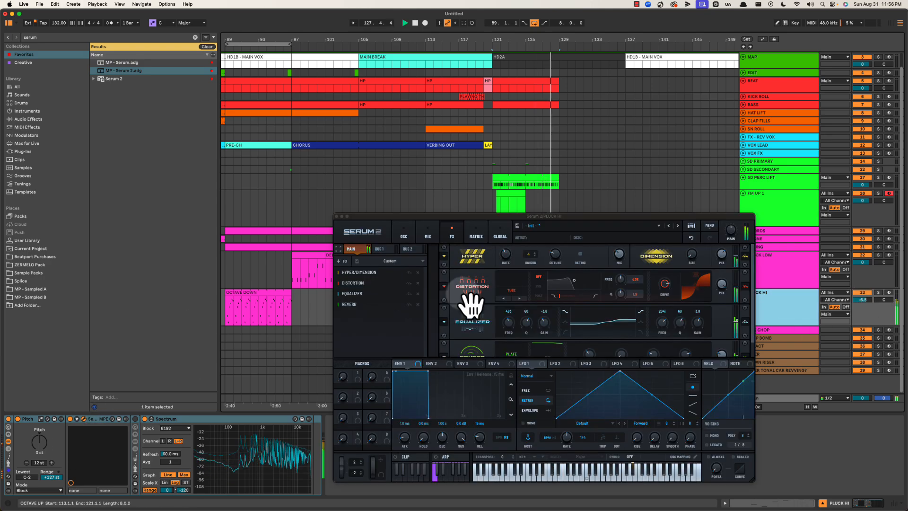
click(720, 337)
drag(720, 339, 727, 370)
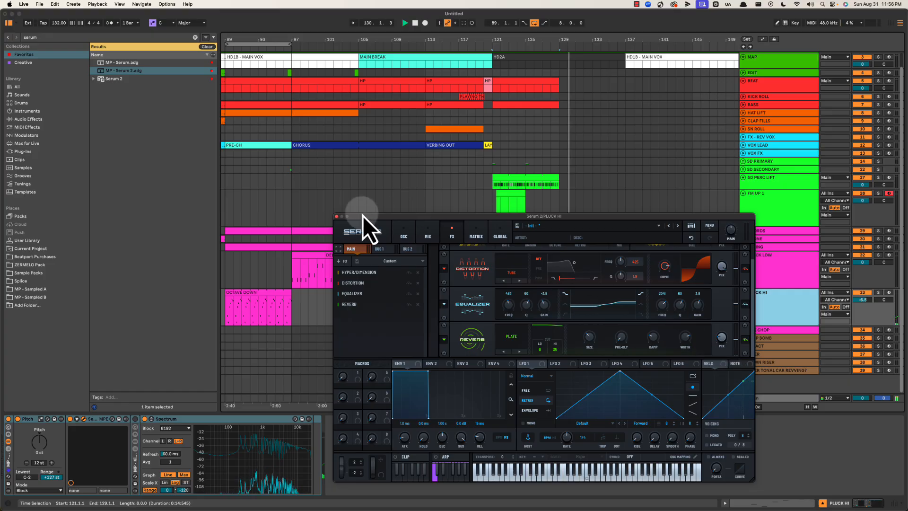
click(336, 216)
click(539, 308)
key(space)
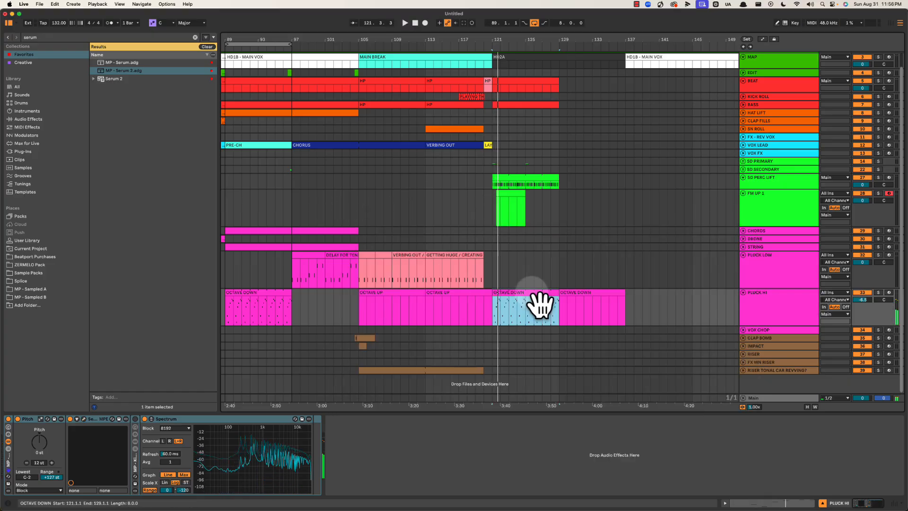
Transpose all notes of PLUCK HI's OCTAVE DOWN clip at bar 129 up an octave and play it soloed, then with the reference.
click(578, 303)
double_click(578, 305)
key(super+a)
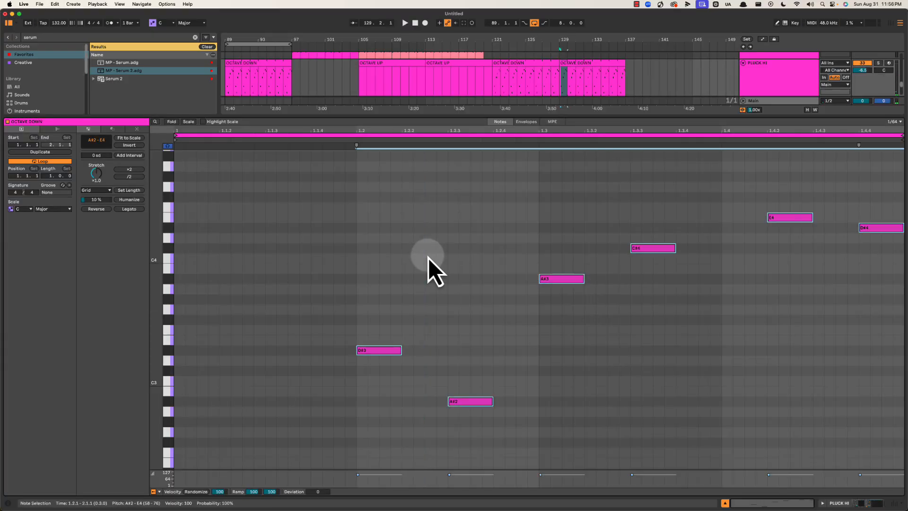
key(shift+Tab)
key(space)
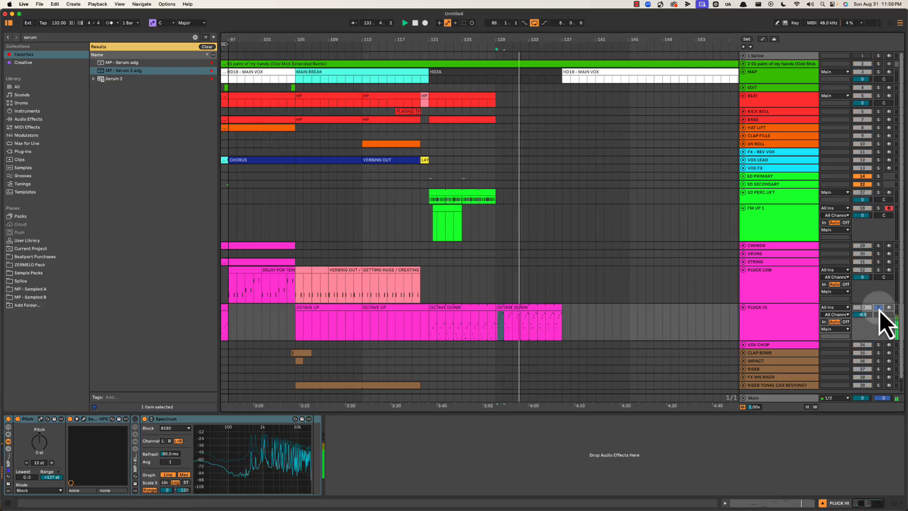
click(878, 307)
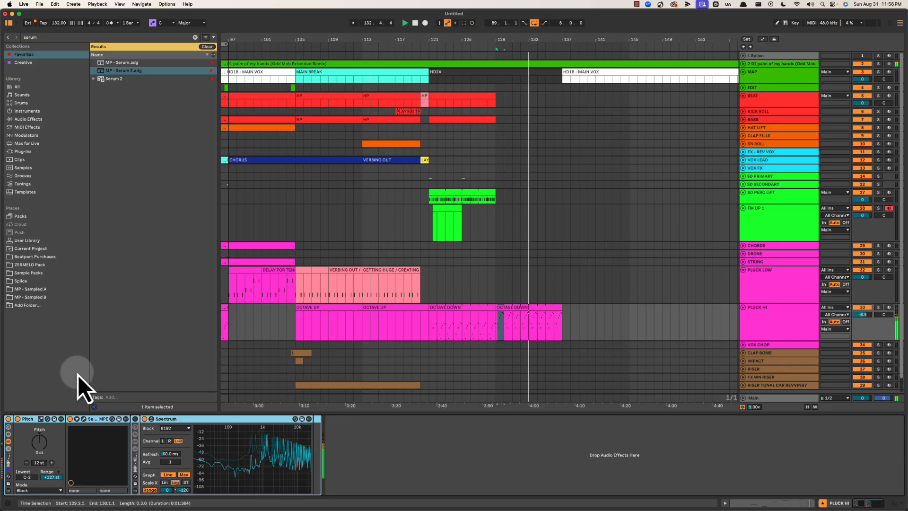
Lower ENV 1's sustain to minimum and shorten its decay in PLUCK HI's Serum 2.
click(83, 418)
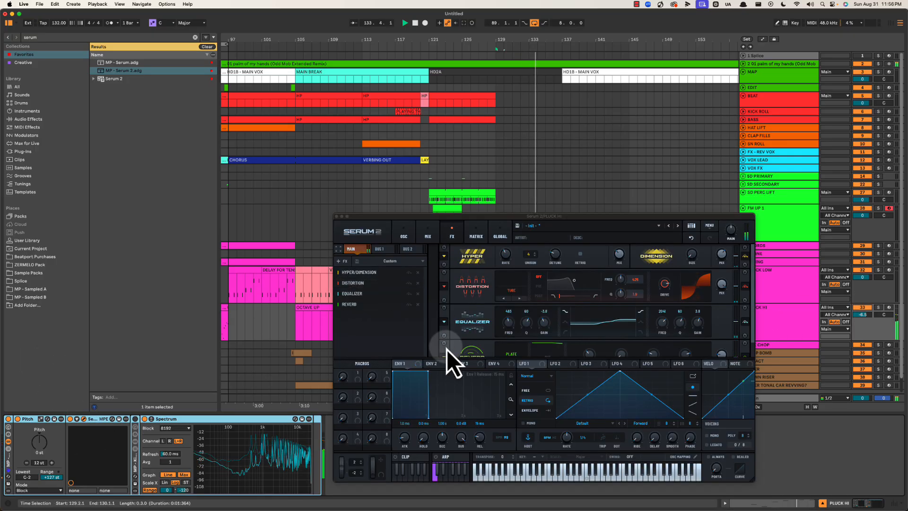
click(410, 366)
drag(464, 443, 464, 500)
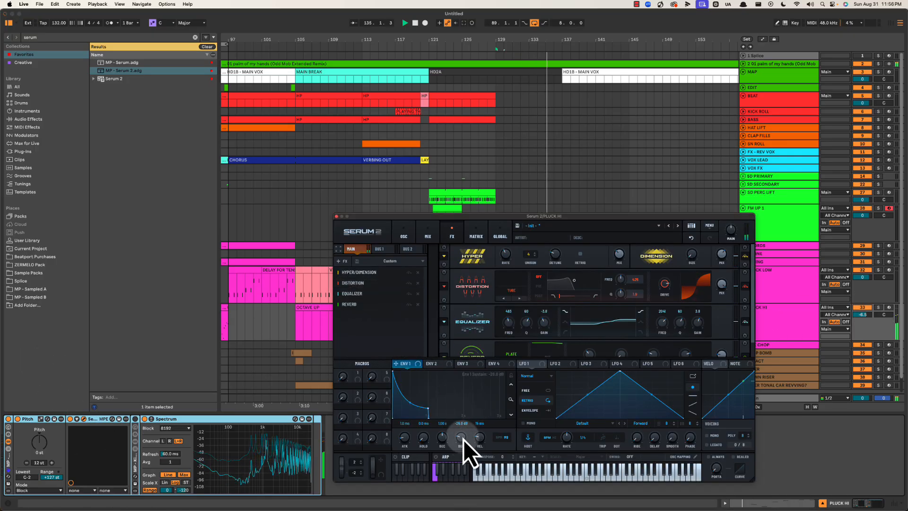
drag(463, 439, 449, 461)
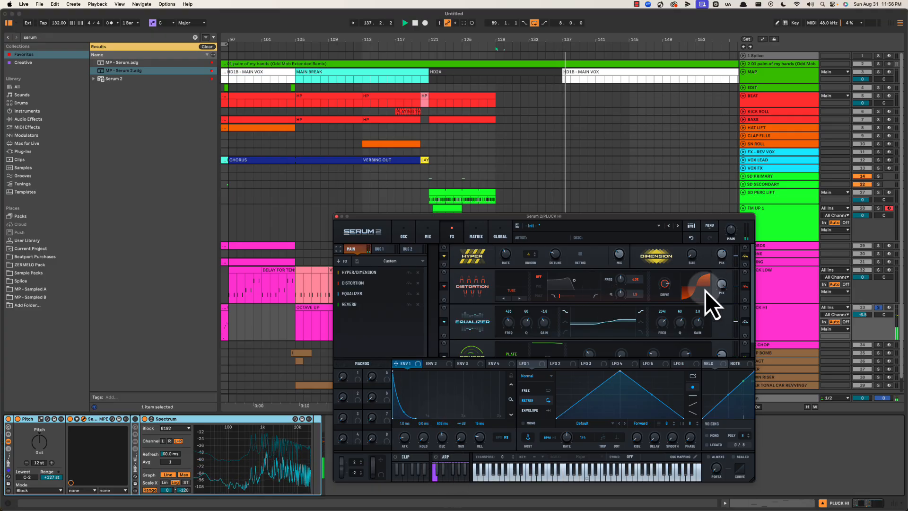
Raise the Distortion drive in PLUCK HI's Serum 2 and compare the sound with the reference during playback.
mouse_move(664, 286)
mouse_down()
mouse_move(678, 235)
mouse_move(675, 274)
mouse_up()
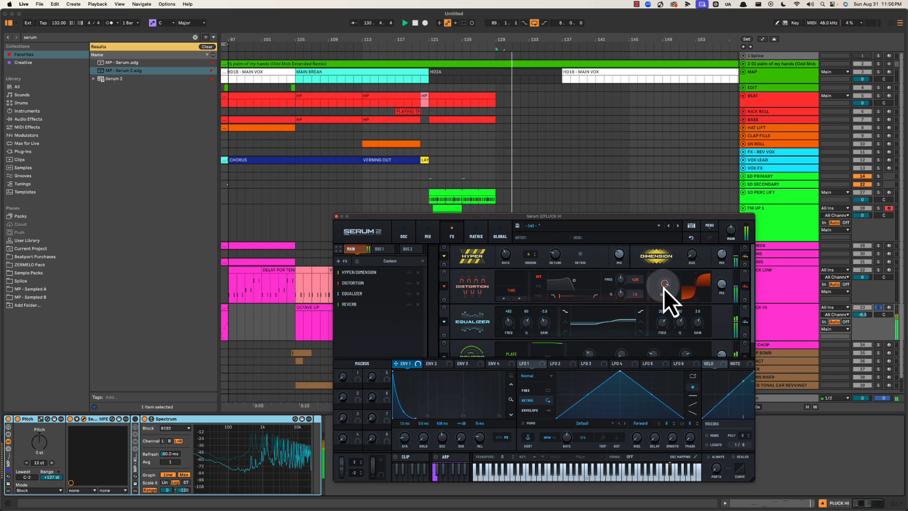
click(877, 308)
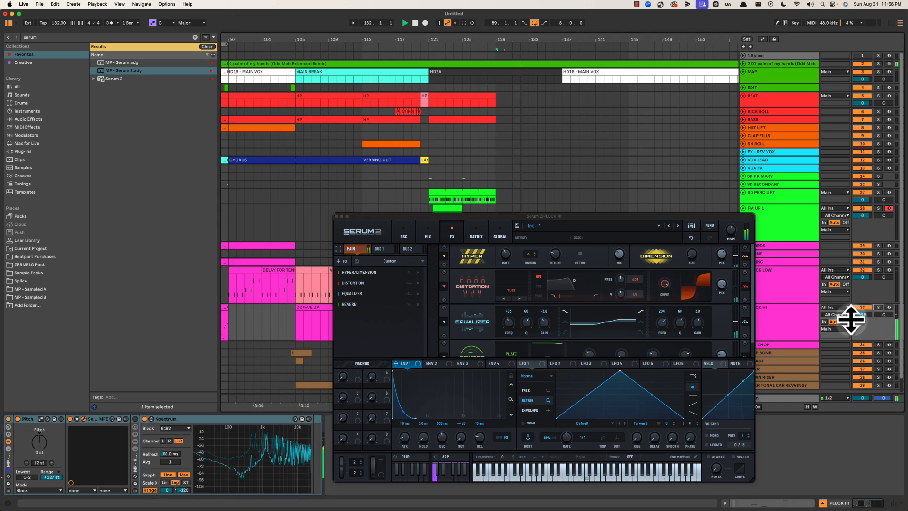
drag(456, 216, 213, 94)
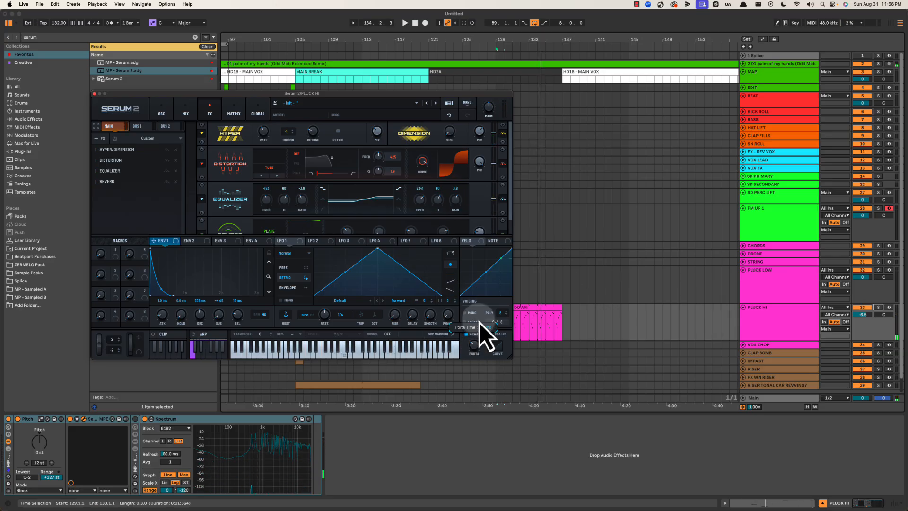
key(shift+space)
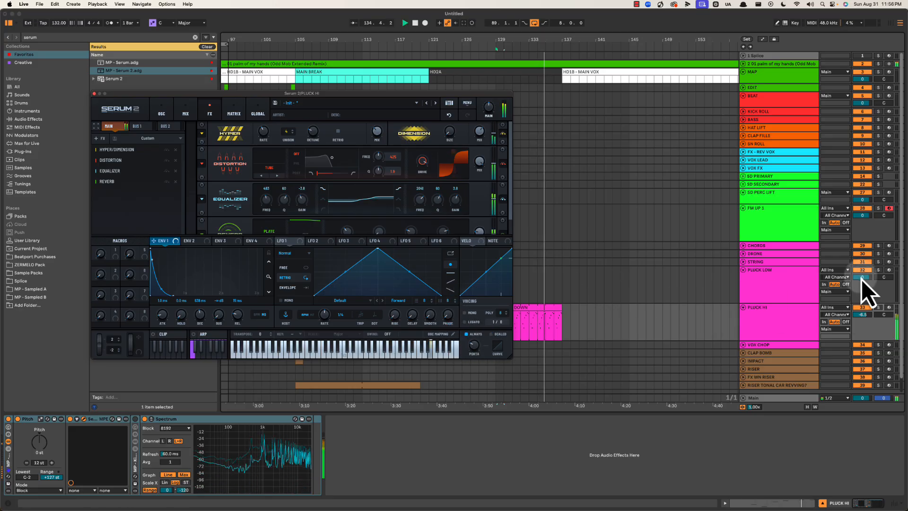
Set Serum 2's portamento time to about 7.4 ms while replaying PLUCK HI soloed, and close the plugin window.
click(878, 307)
click(475, 352)
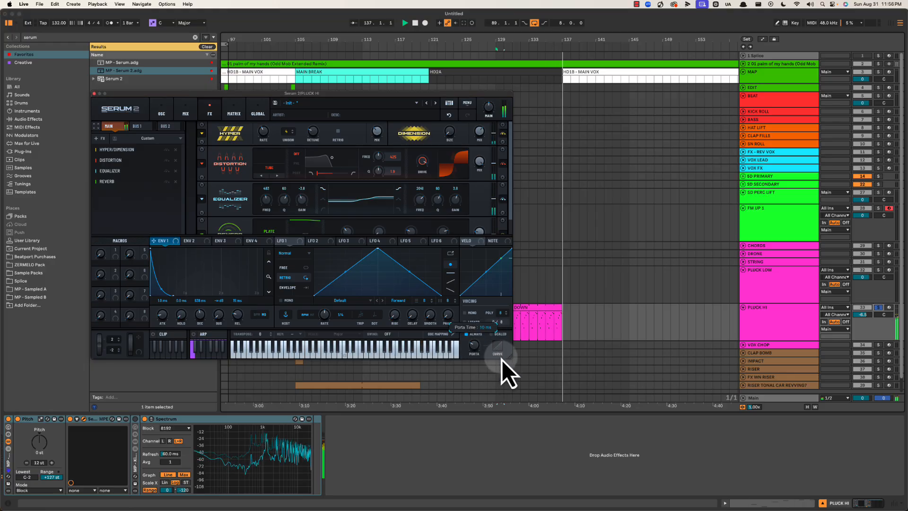
key(space)
key(space)
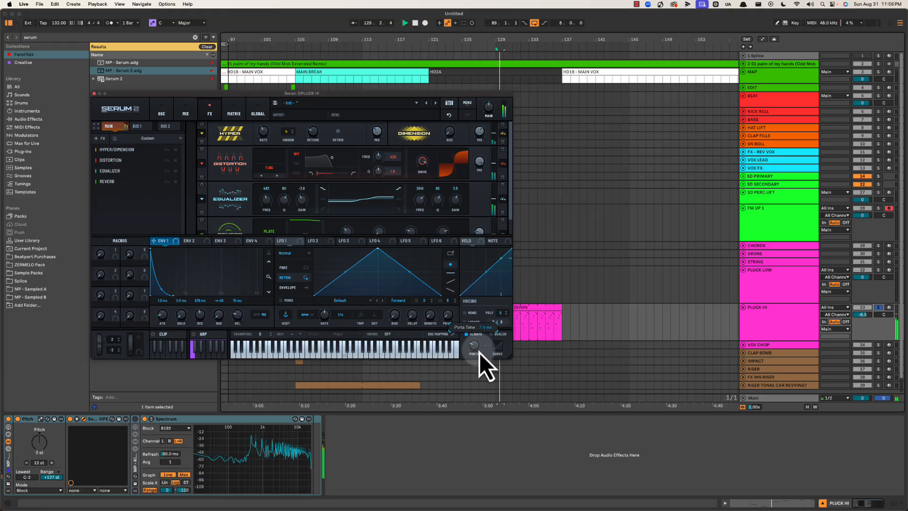
click(878, 308)
click(94, 95)
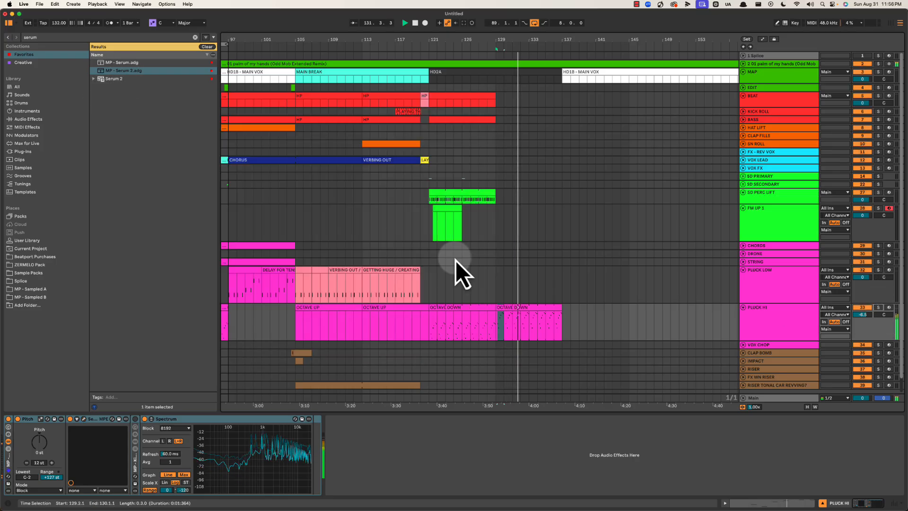
Hide the browser and loop PLUCK HI's OCTAVE DOWN clip from bar 121 to 129.
click(510, 286)
key(super+alt+b)
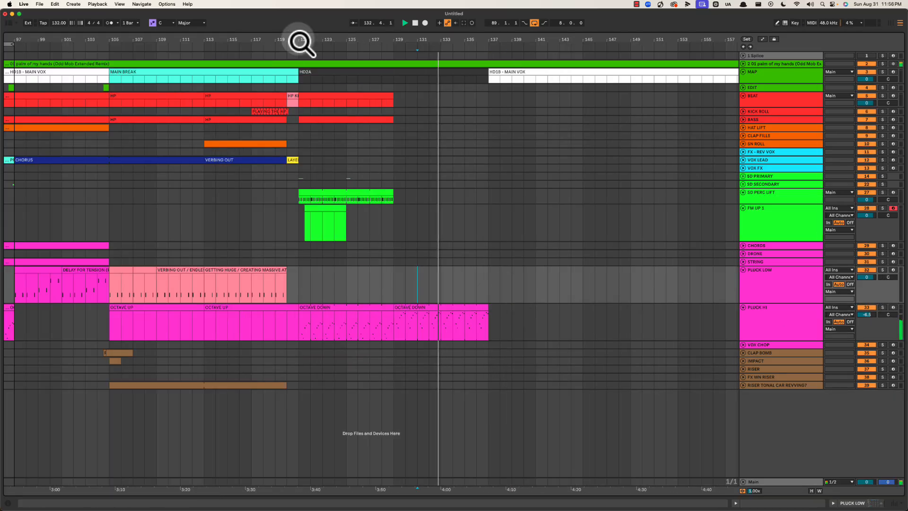
drag(300, 41, 368, 41)
click(400, 306)
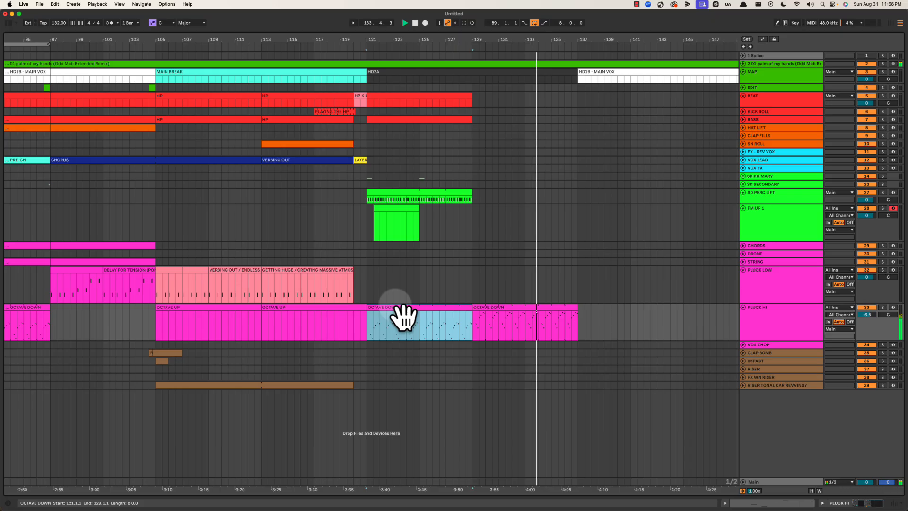
key(super+l)
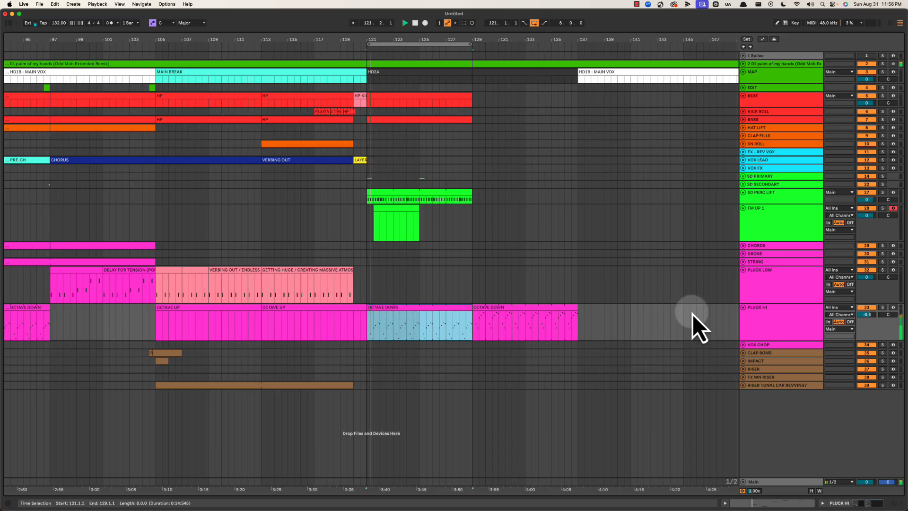
Deactivate the PLUCK HI track and play the HD2A section from bar 121.
click(867, 307)
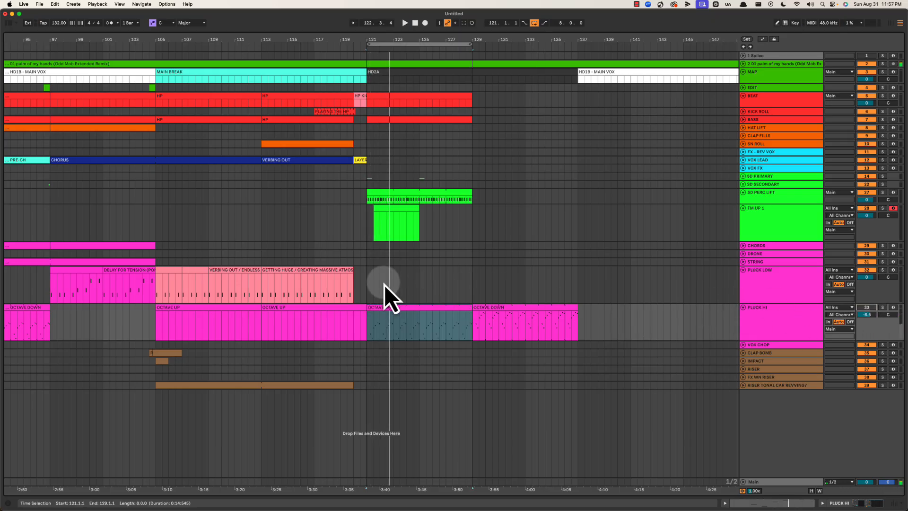
key(space)
click(367, 285)
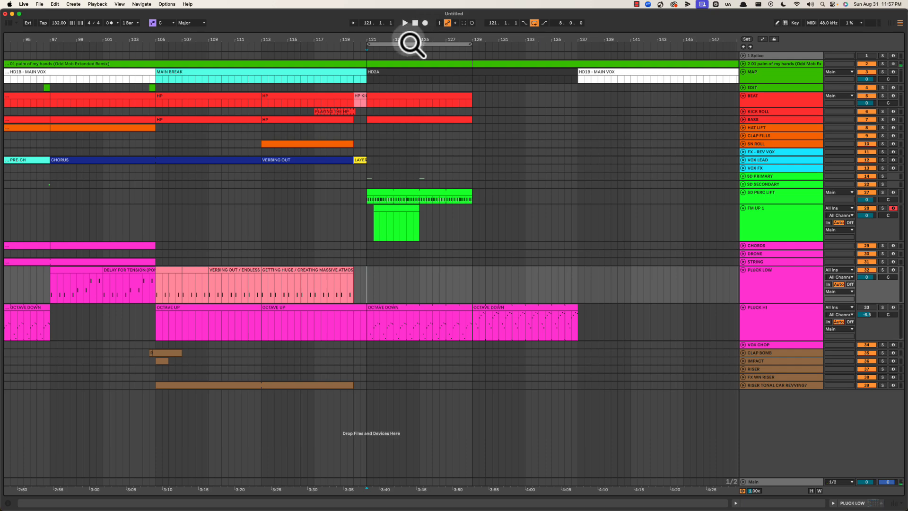
drag(411, 41, 466, 44)
key(space)
scroll(529, 180, right, 3)
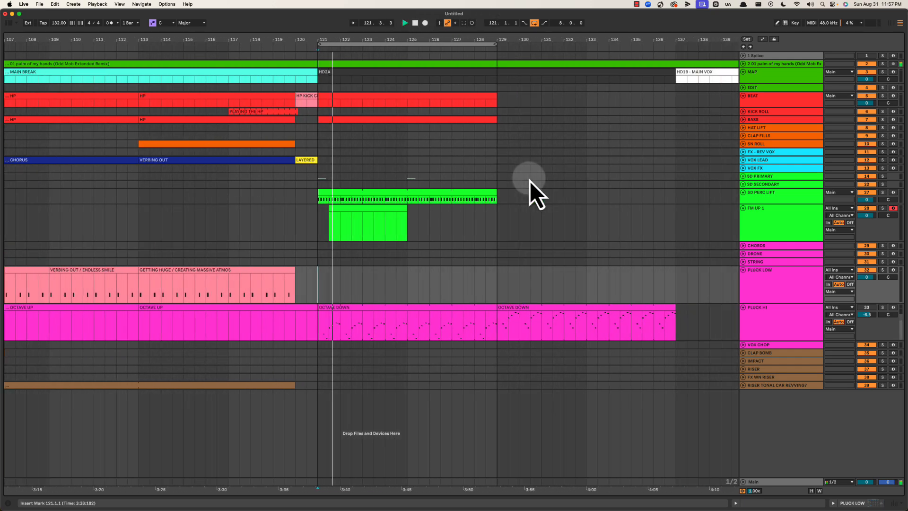
Rename PLUCK HI's clip at bar 129 as OCTAVE UP.
click(543, 316)
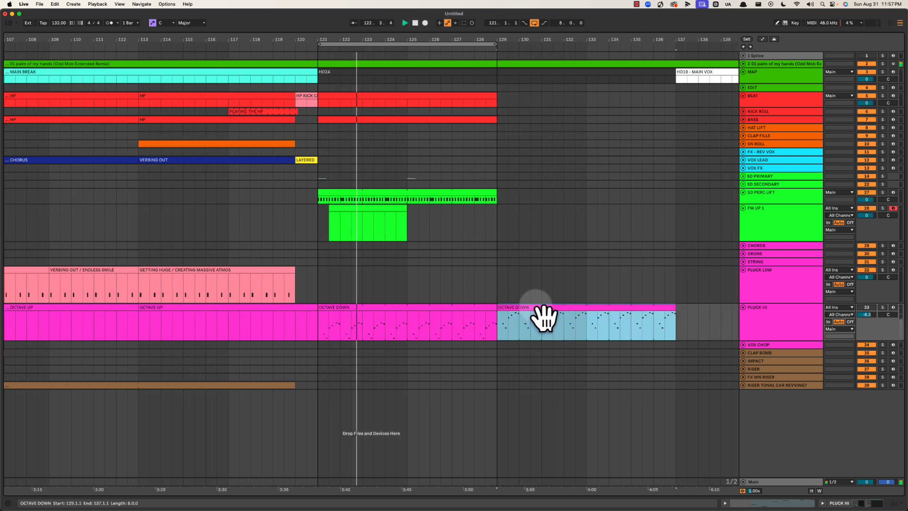
text(OCT)
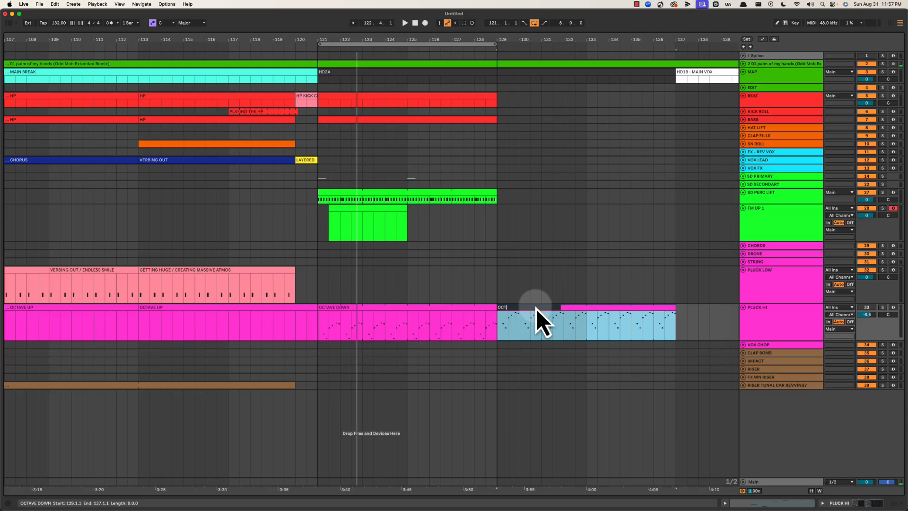
key(Return)
Color PLUCK HI's OCTAVE DOWN clip at bar 121 crimson and replay the section briefly.
right_click(466, 307)
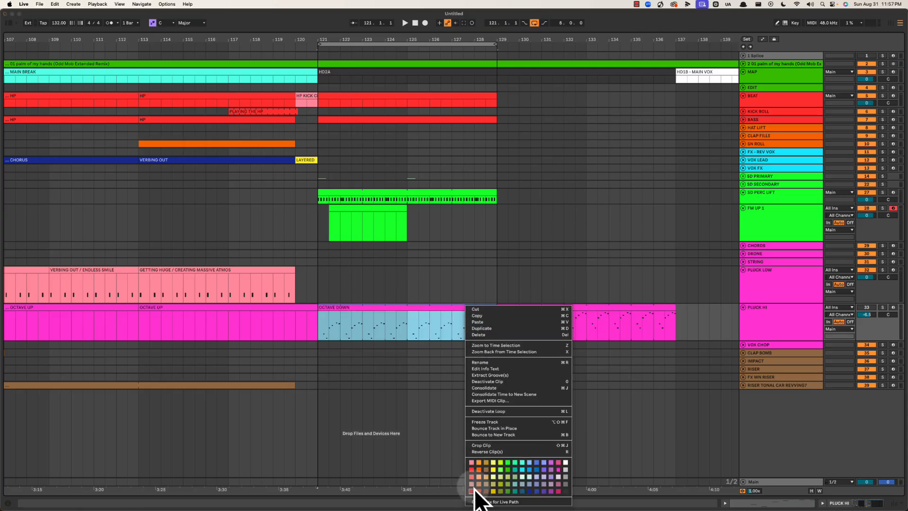
click(558, 490)
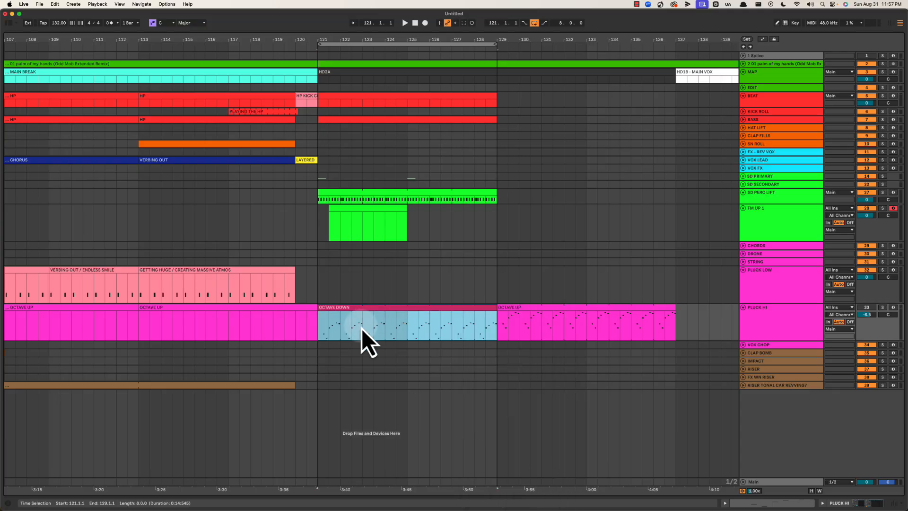
key(space)
drag(418, 41, 416, 37)
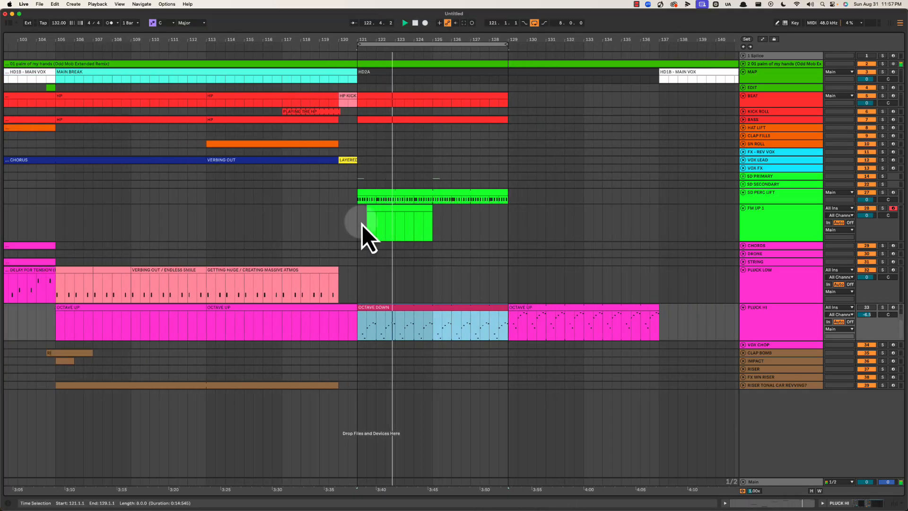
key(space)
Examine the FM UP 1, SD PERC LIFT, BEAT and BASS parts between bars 121 and 129 and play the section.
drag(356, 218, 433, 220)
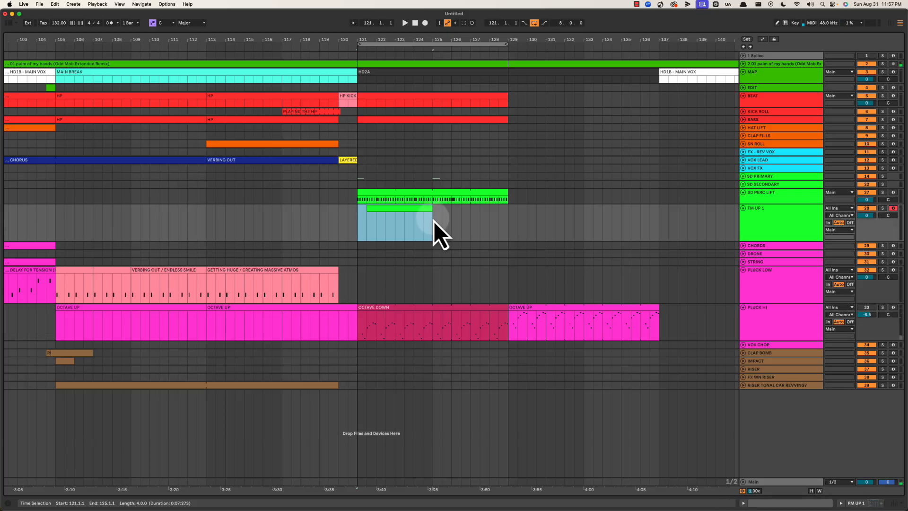
click(420, 207)
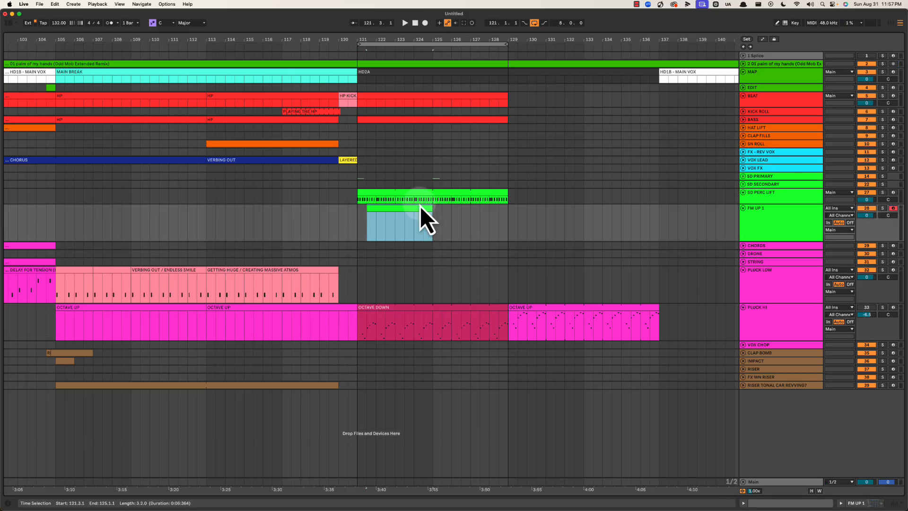
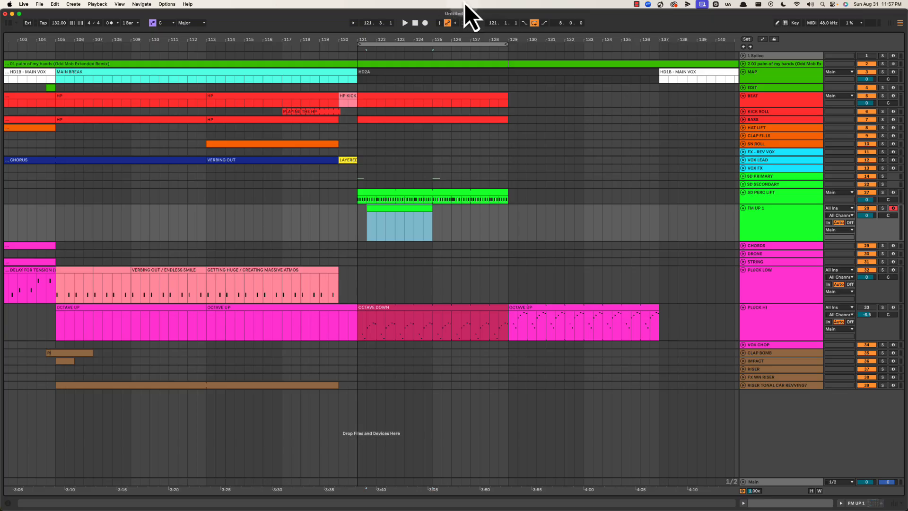
click(405, 22)
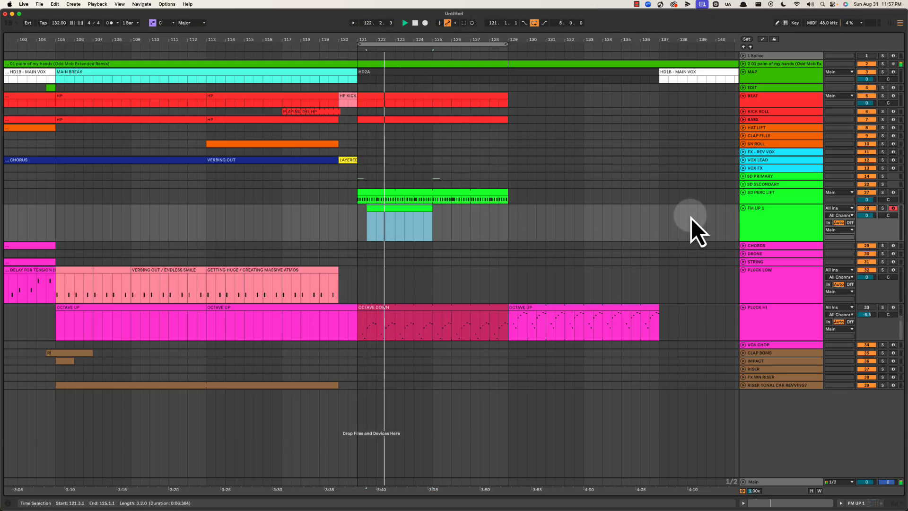
drag(356, 169, 511, 240)
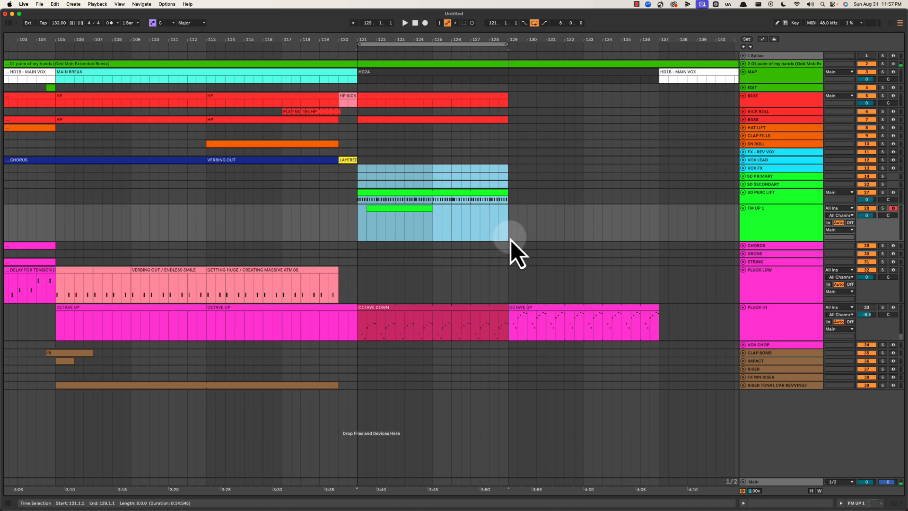
drag(739, 222, 741, 222)
click(770, 209)
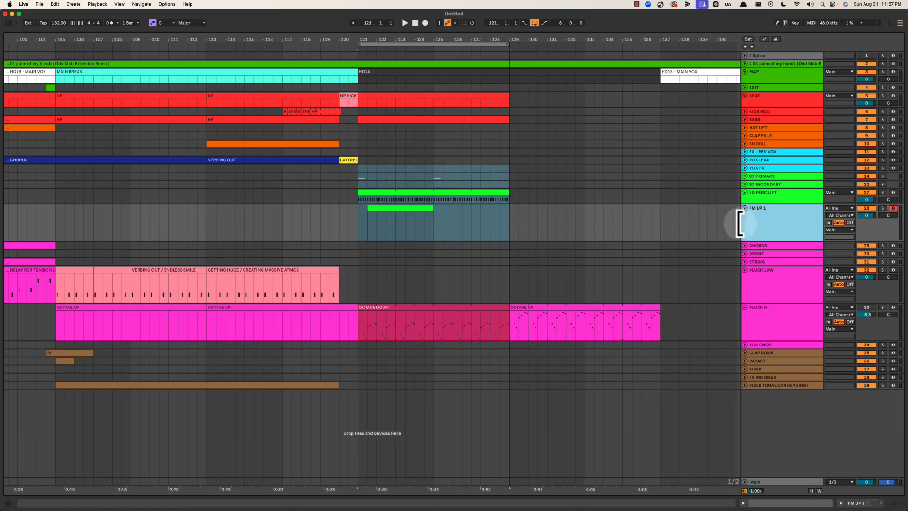
click(385, 197)
click(756, 201)
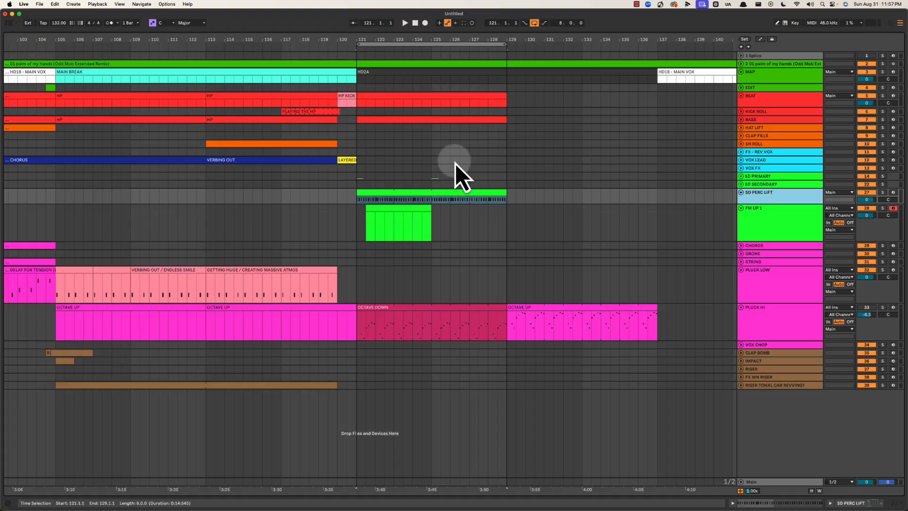
click(443, 95)
click(422, 119)
key(space)
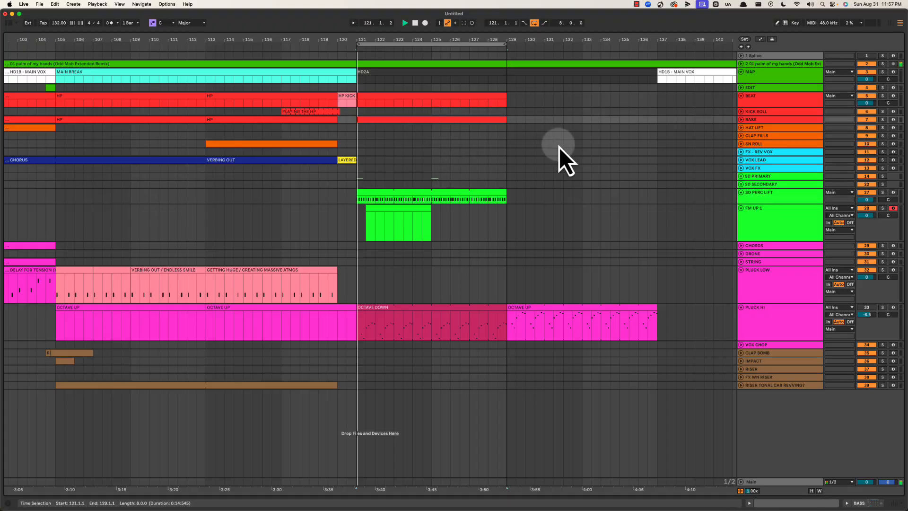
click(264, 143)
drag(264, 144, 418, 143)
key(Delete)
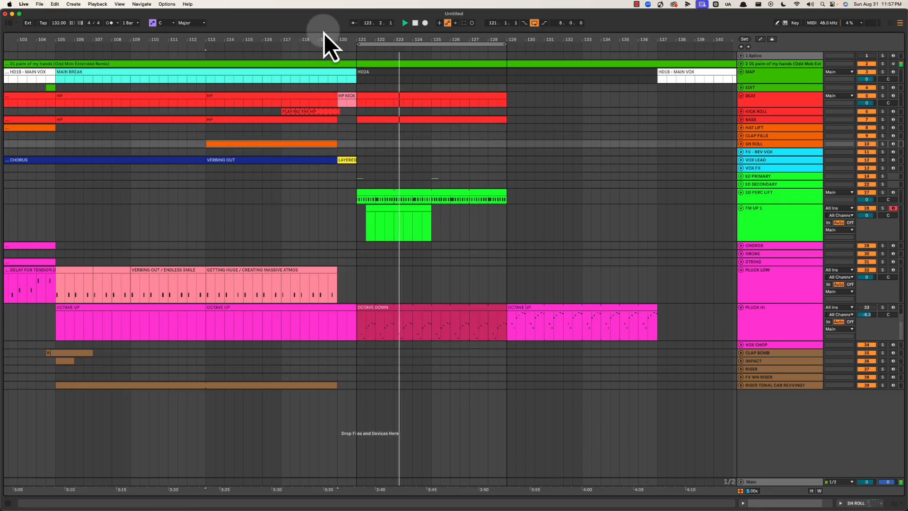
Copy the earlier HAT LIFT clip into the HD2A section from bar 121 to 129.
drag(321, 39, 322, 36)
click(131, 127)
drag(138, 137, 377, 138)
Unfold the SD PRIMARY group to check its stab tracks in the HD2A section, and fold it again.
drag(366, 39, 366, 49)
click(752, 176)
click(741, 177)
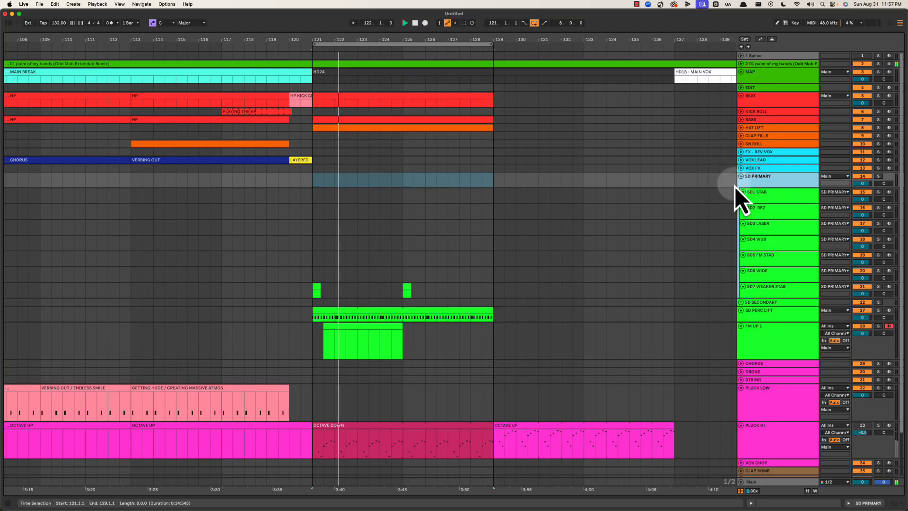
click(740, 176)
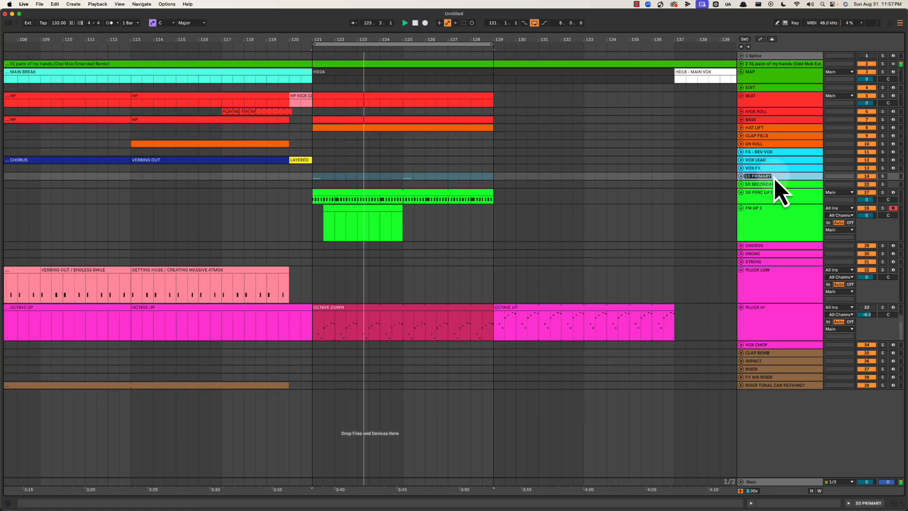
Rename the SD PRIMARY group SD PRIMARY HD1 and clear its SD7 WEAKER STAB clips from the HD2A section.
text(HD1)
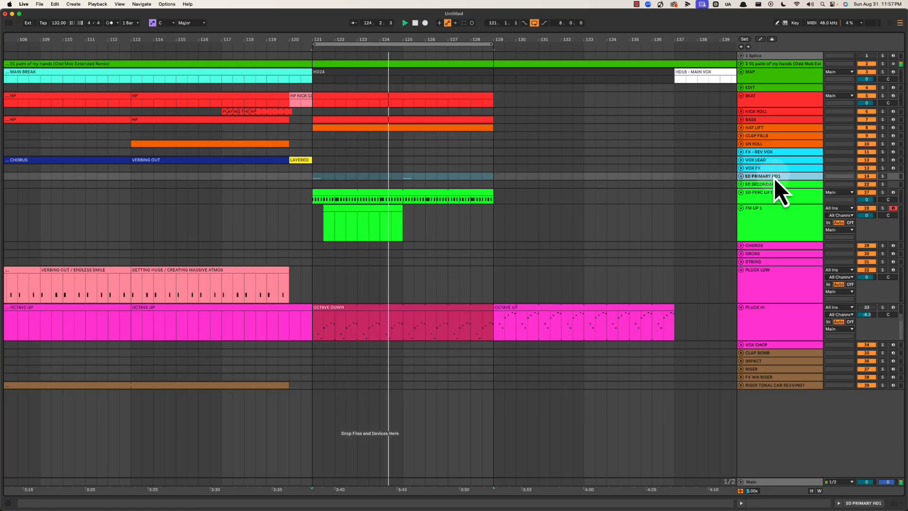
click(535, 205)
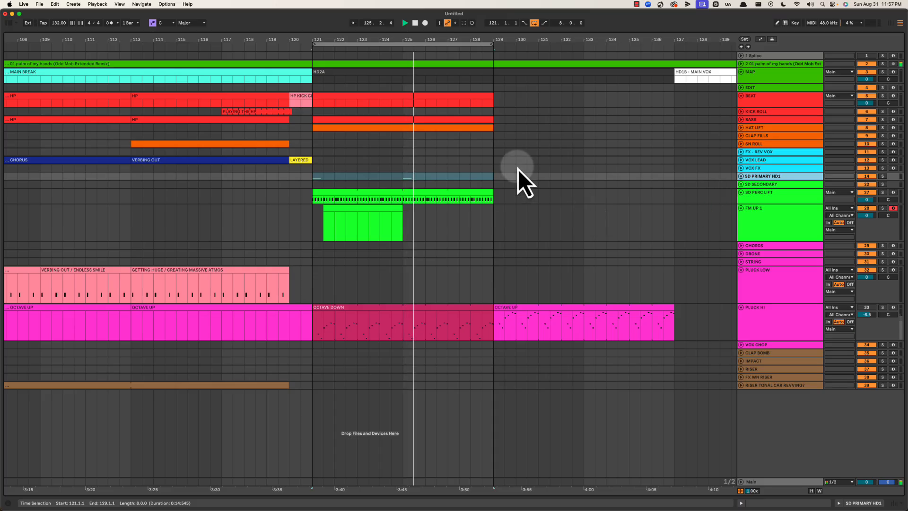
click(741, 176)
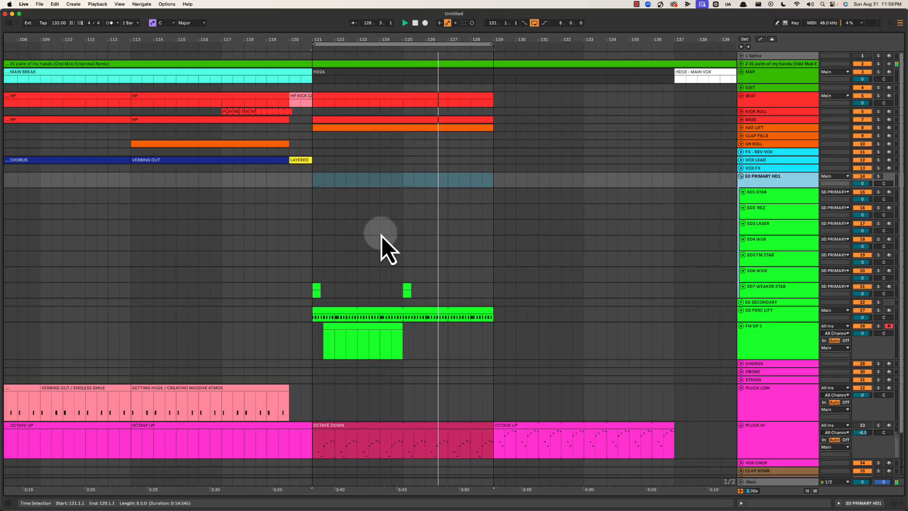
key(space)
drag(291, 290, 527, 291)
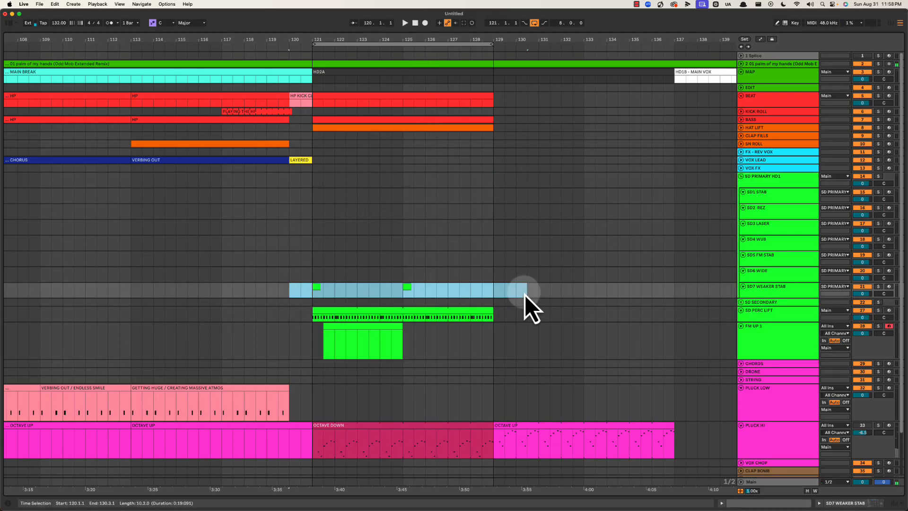
click(741, 177)
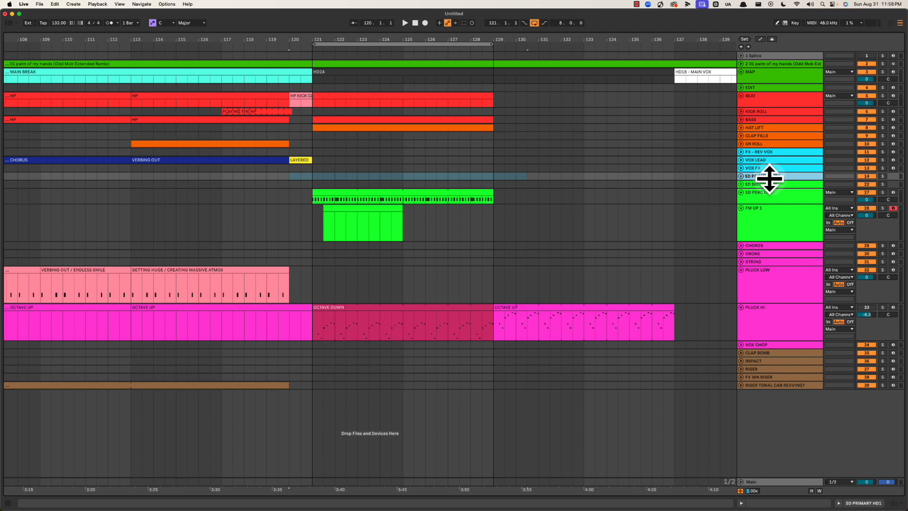
Insert a MIDI track below SD PRIMARY HD1 and rename the SD SECONDARY group SD SECONDARY HD1.
key(super+shift+t)
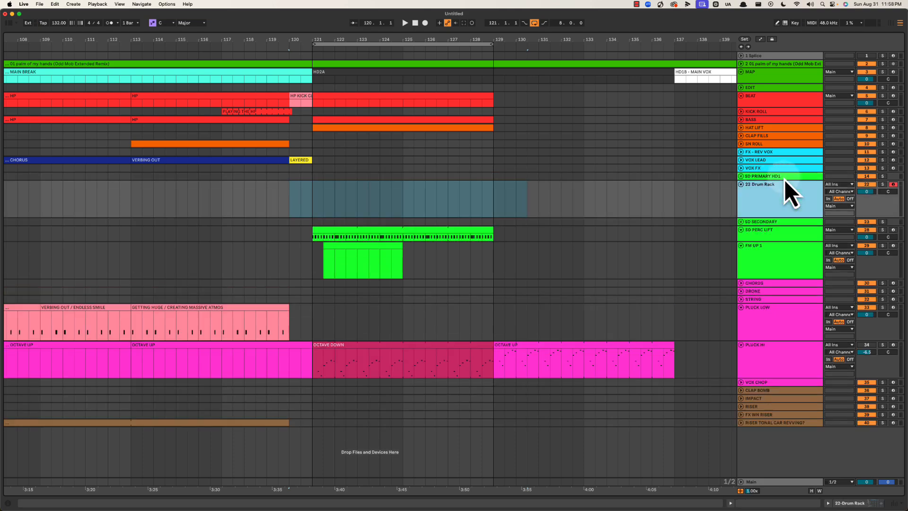
click(776, 222)
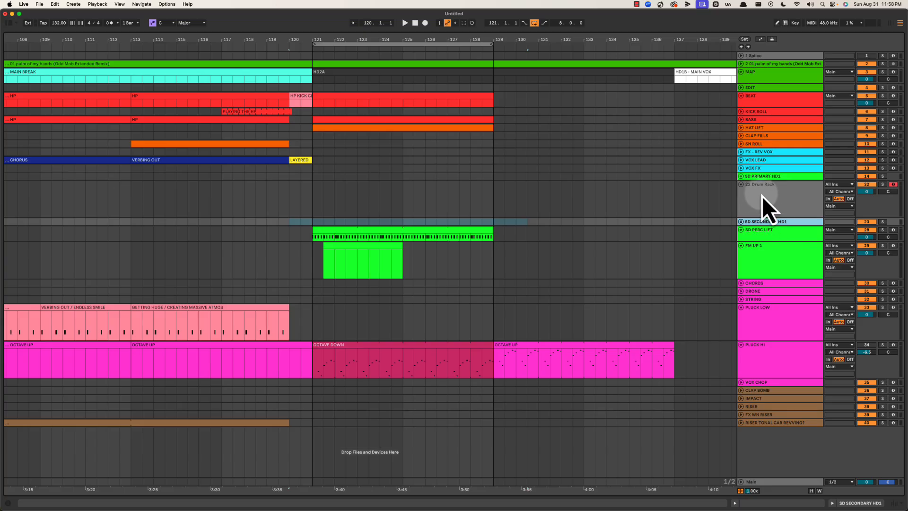
Place the new track below the SD SECONDARY HD1 group, named SD 1 STAB HD2 and colored green.
drag(762, 196, 784, 229)
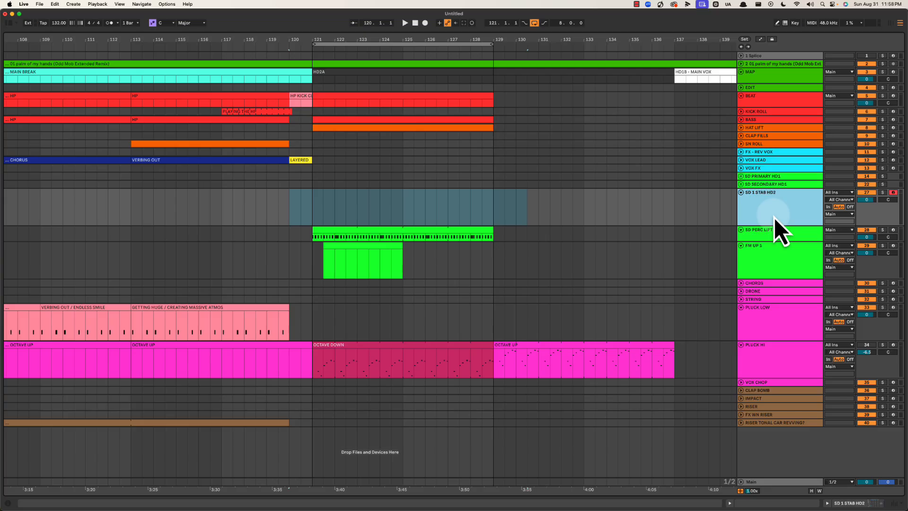
right_click(774, 217)
click(816, 371)
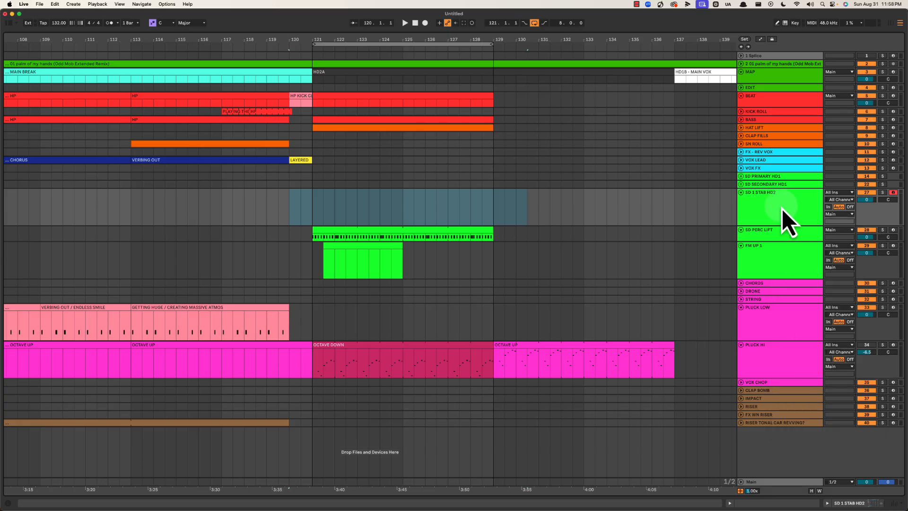
Create an empty two-beat MIDI clip at 121.1.1 on SD 1 STAB HD2 and copy it to bar 125.
key(space)
click(310, 206)
drag(313, 206, 325, 209)
drag(339, 38, 334, 135)
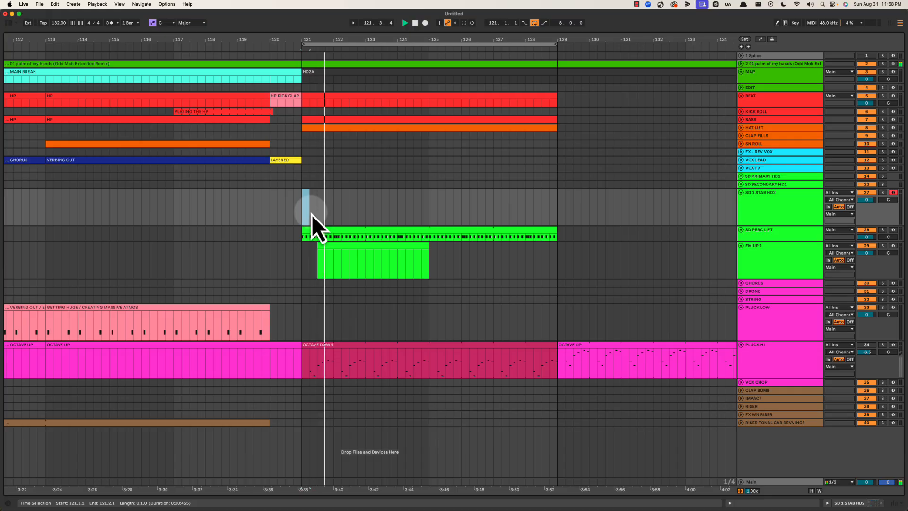
drag(304, 209, 316, 206)
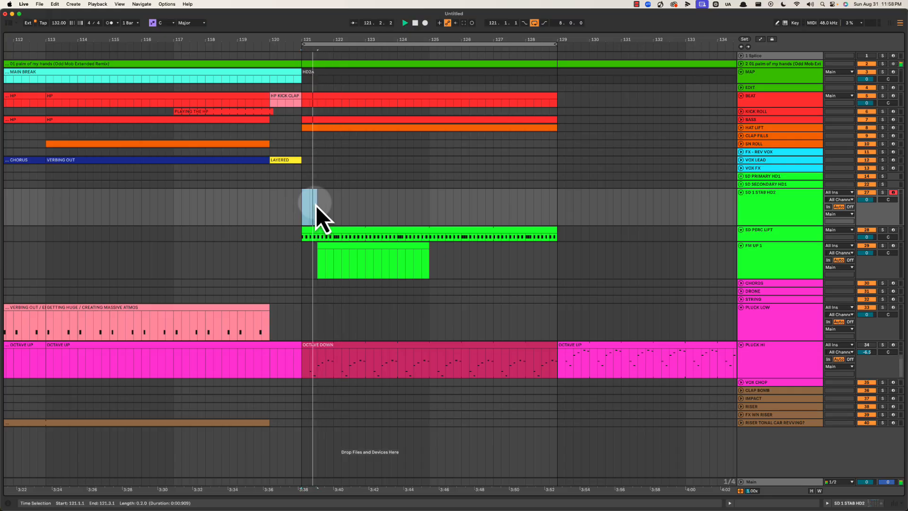
key(super+shift+m)
key(super+alt+l)
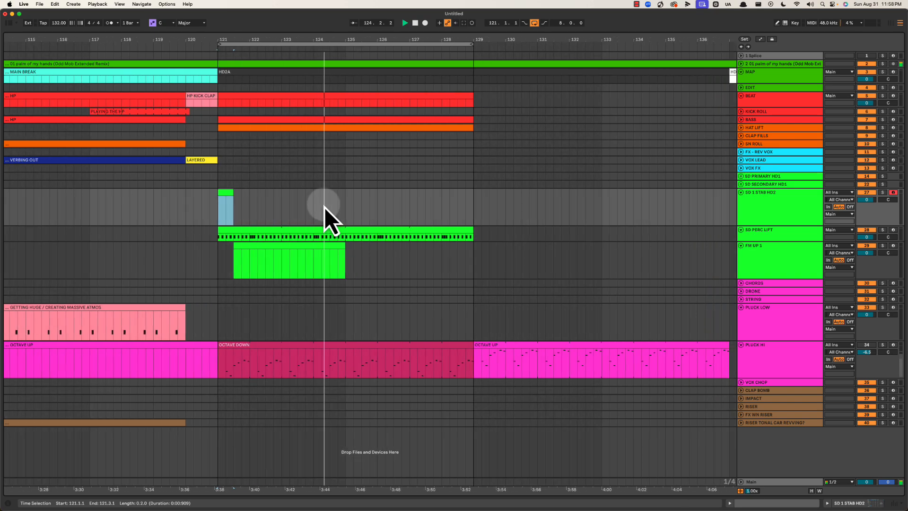
key(space)
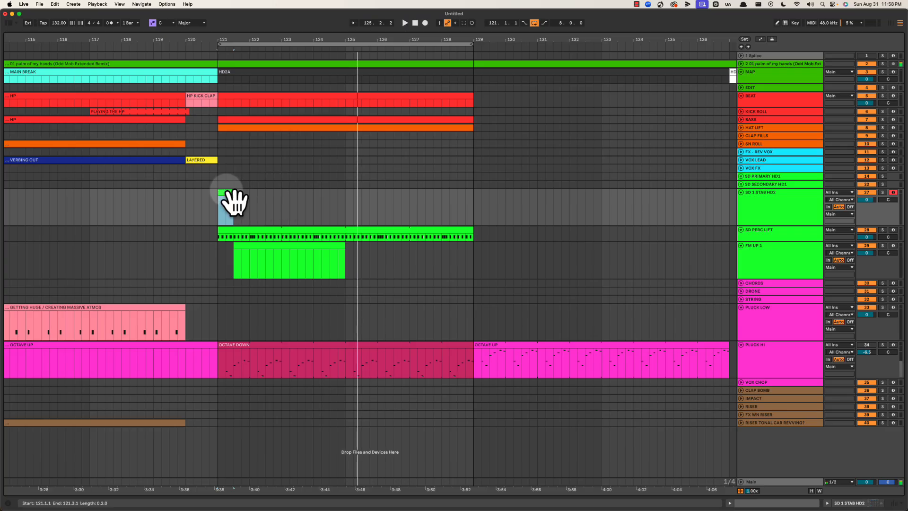
drag(229, 199, 350, 203)
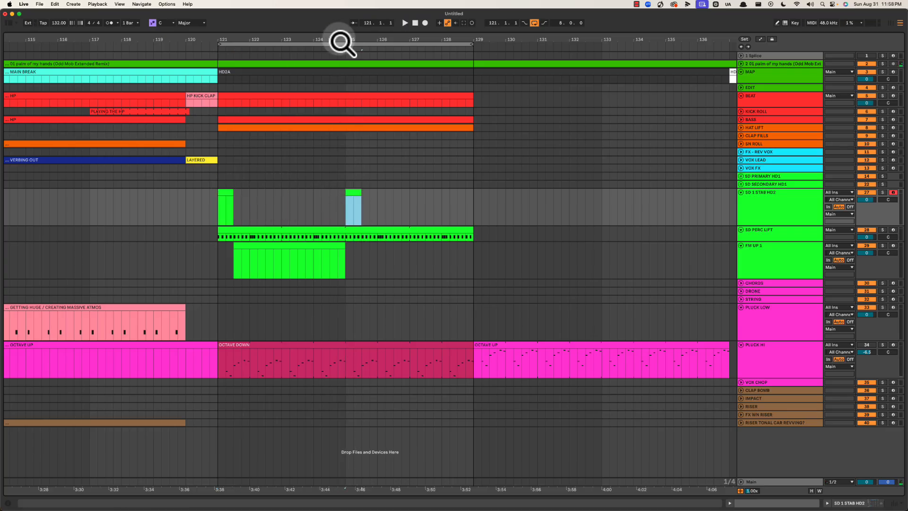
Shorten the SD 1 STAB HD2 clips at bars 121 and 125 to one beat and add a half-beat pickup clip before bar 125.
drag(345, 42, 453, 192)
double_click(359, 206)
key(space)
drag(135, 199, 65, 201)
click(318, 208)
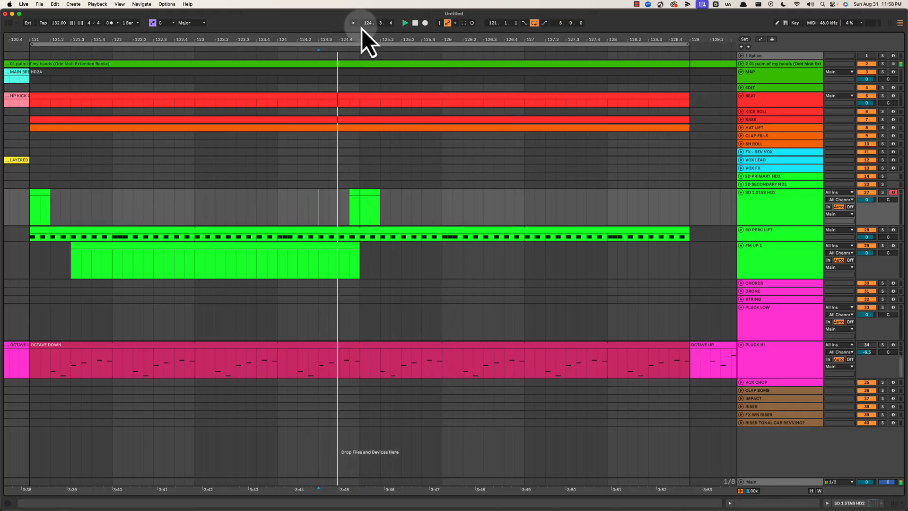
drag(362, 41, 364, 40)
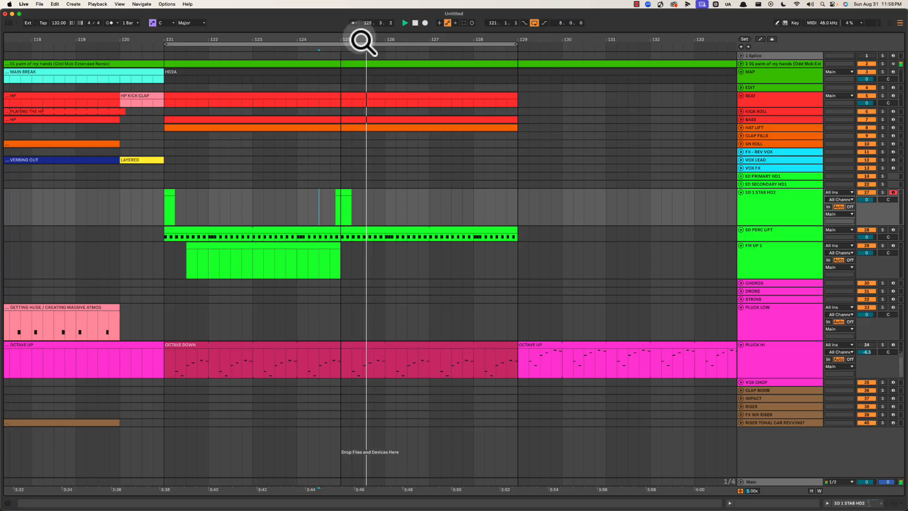
Stop playback and examine the SD 1 STAB HD2 clips between bars 124 and 126.
click(312, 206)
key(space)
scroll(312, 206, left, 3)
drag(430, 45, 382, 42)
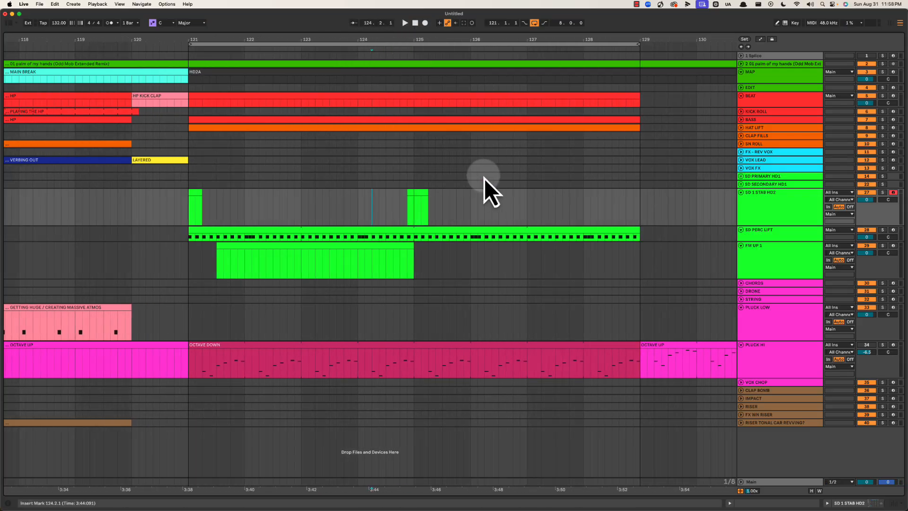
drag(389, 201, 490, 208)
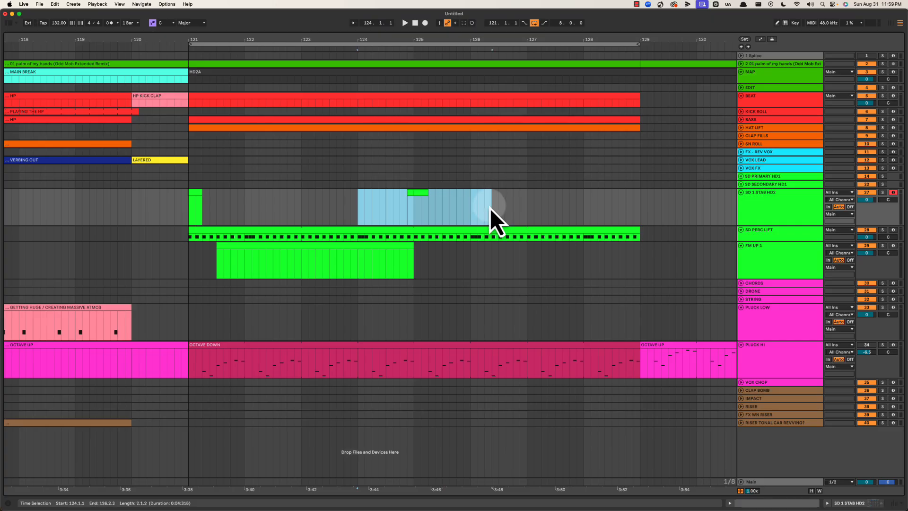
click(358, 208)
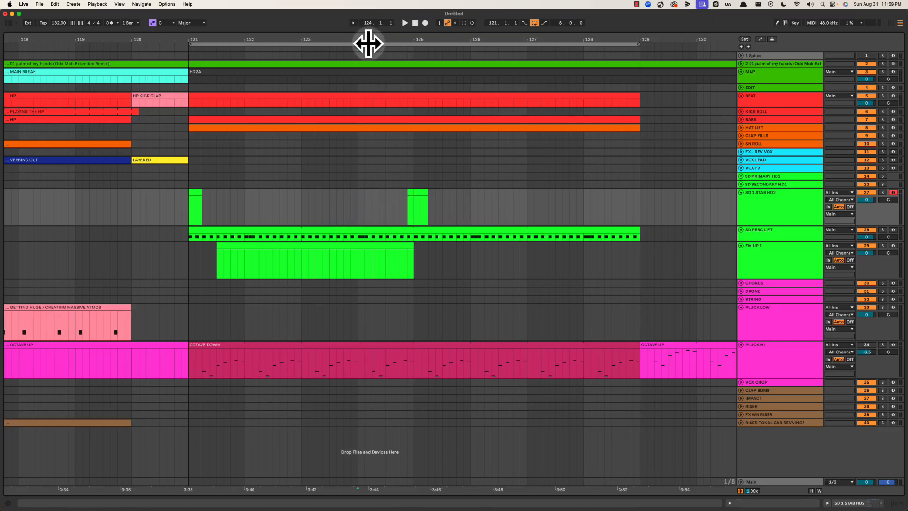
mouse_move(367, 41)
mouse_down()
mouse_move(375, 41)
mouse_move(329, 43)
mouse_up()
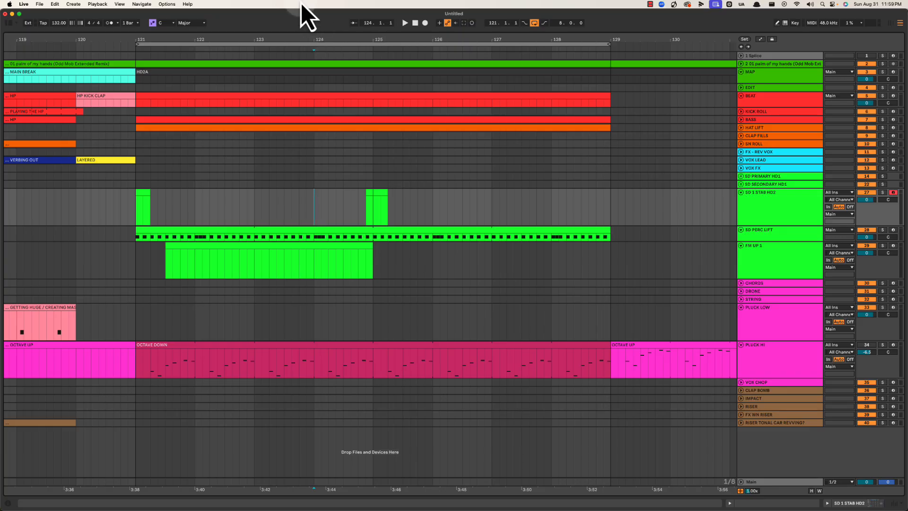
key(minus)
key(minus)
key(plus)
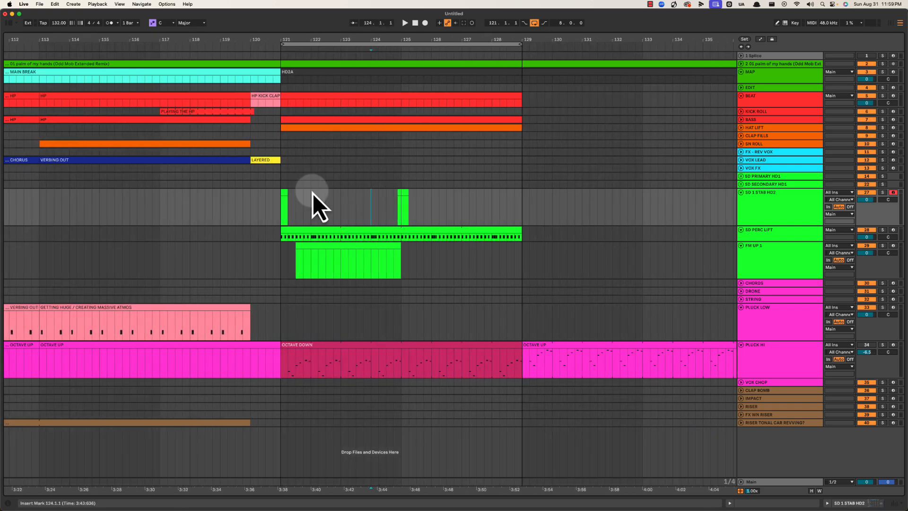
drag(405, 40, 325, 41)
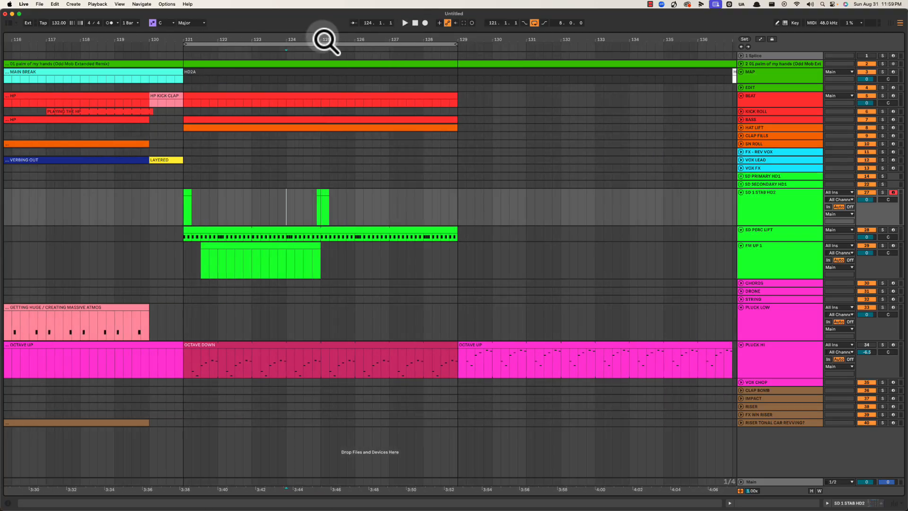
drag(324, 41, 359, 56)
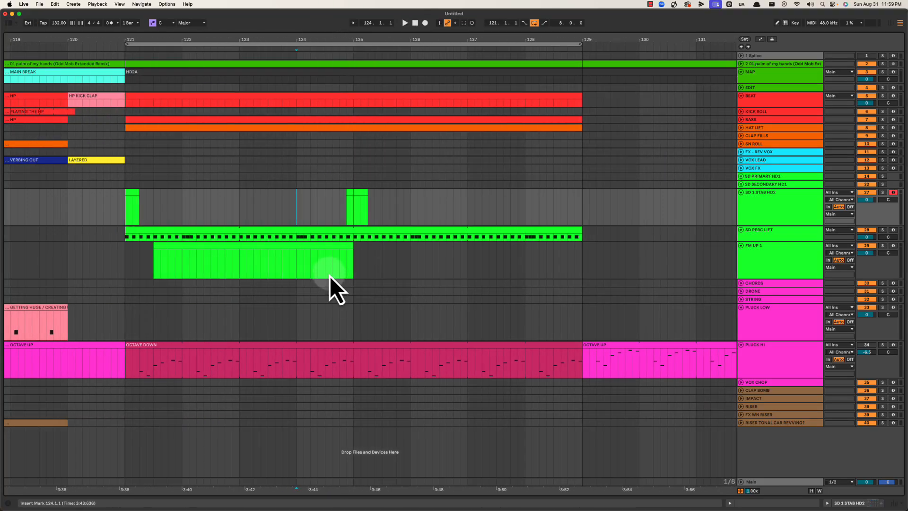
Compare the pickup stab's position with the beats of bar 124 and the FM UP 1 clip below it.
click(340, 242)
click(337, 206)
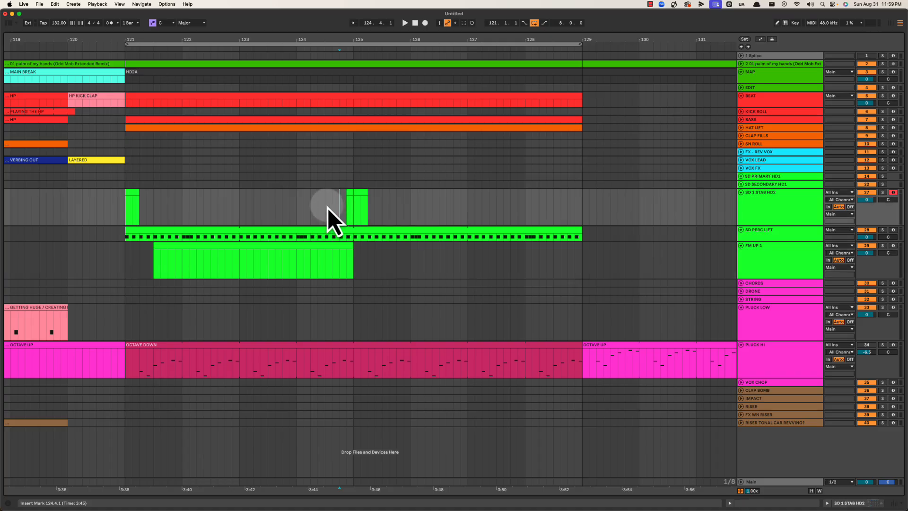
click(298, 209)
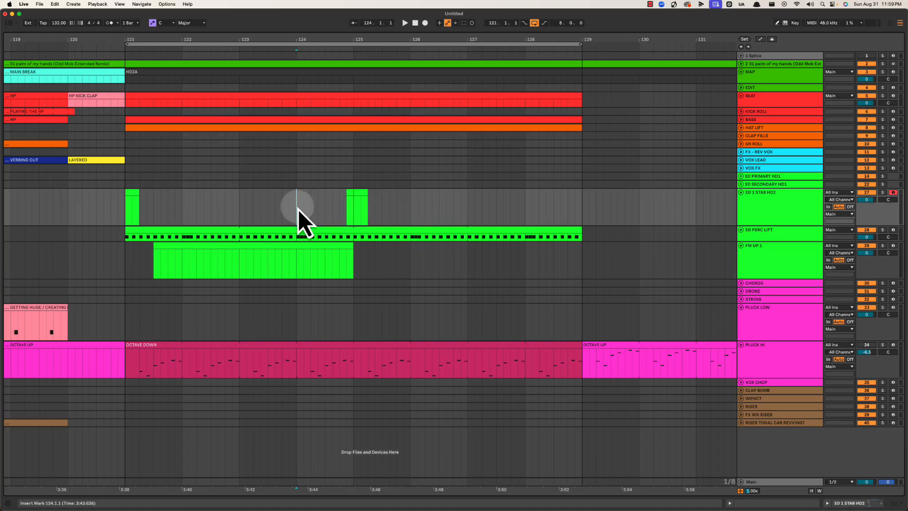
click(325, 210)
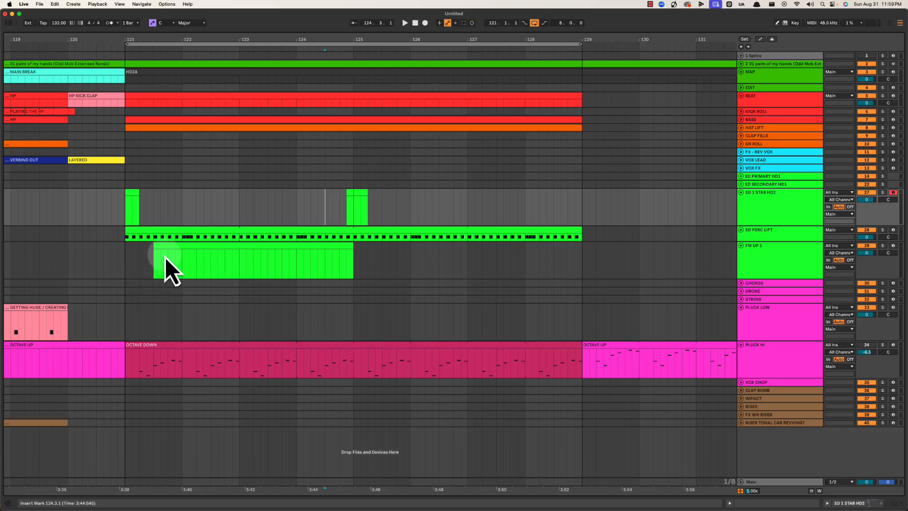
drag(154, 264, 359, 265)
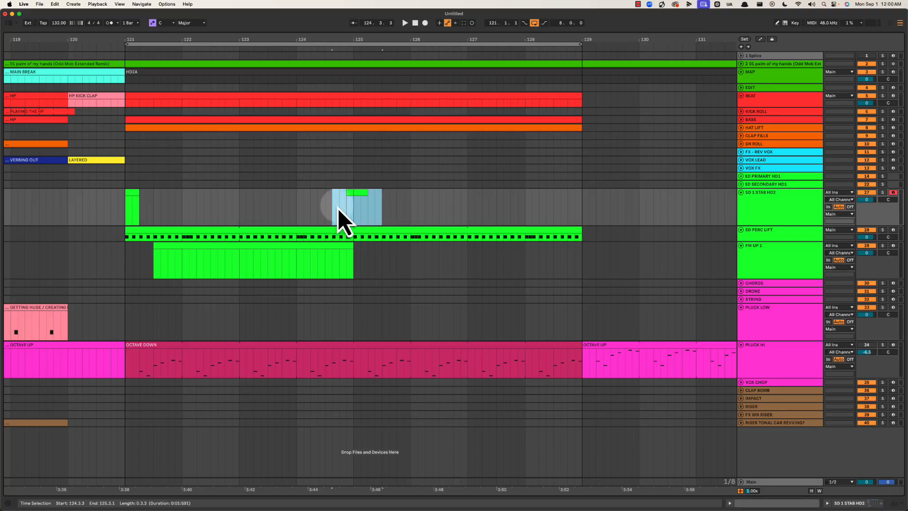
Play from bar 123 to check the stabs leading into bar 125 on SD 1 STAB HD2.
click(332, 207)
click(296, 208)
click(239, 211)
key(space)
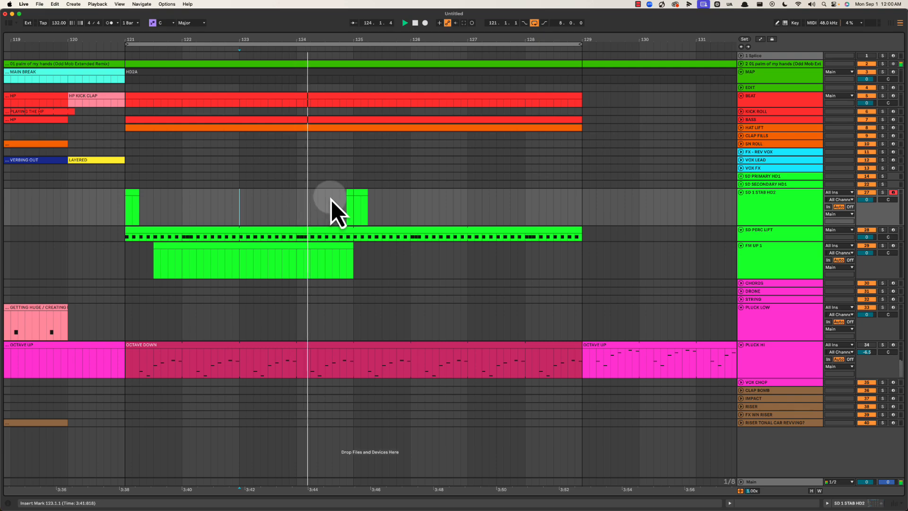
drag(331, 208, 362, 192)
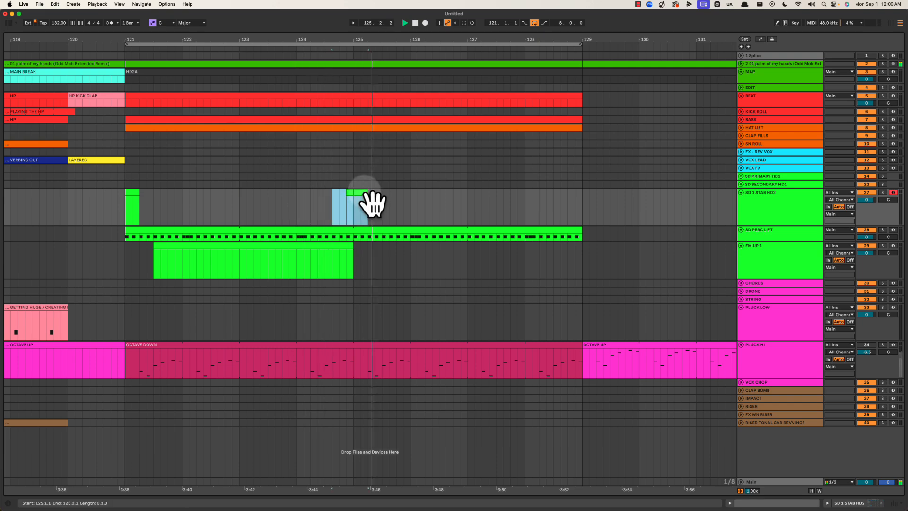
key(space)
click(360, 192)
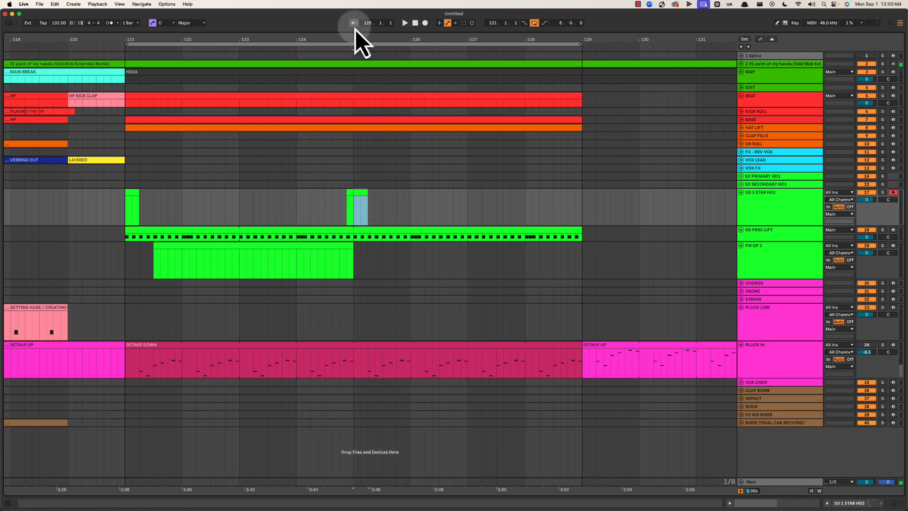
Unfold the SD SECONDARY HD1 group and select bars 65 to 81 of its SD5 FM STAB CHOKE track to examine the earlier parts.
drag(355, 45, 356, 41)
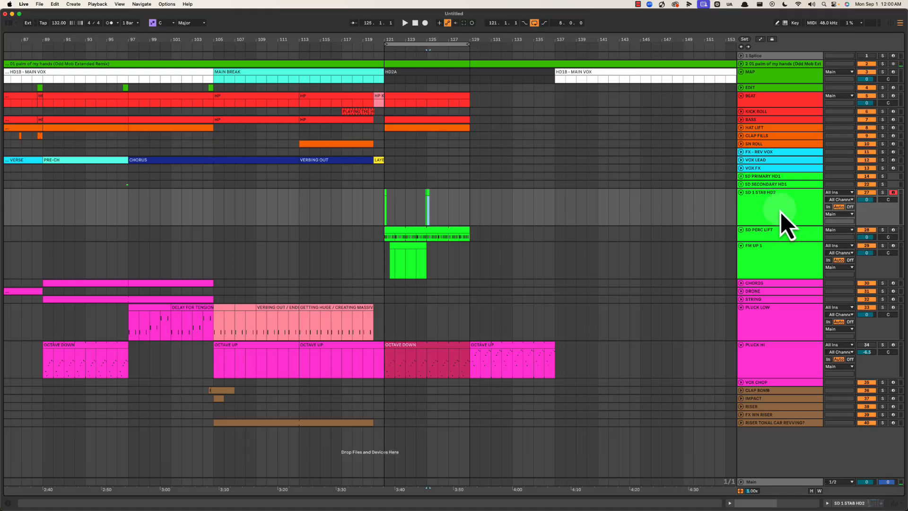
click(766, 184)
click(742, 185)
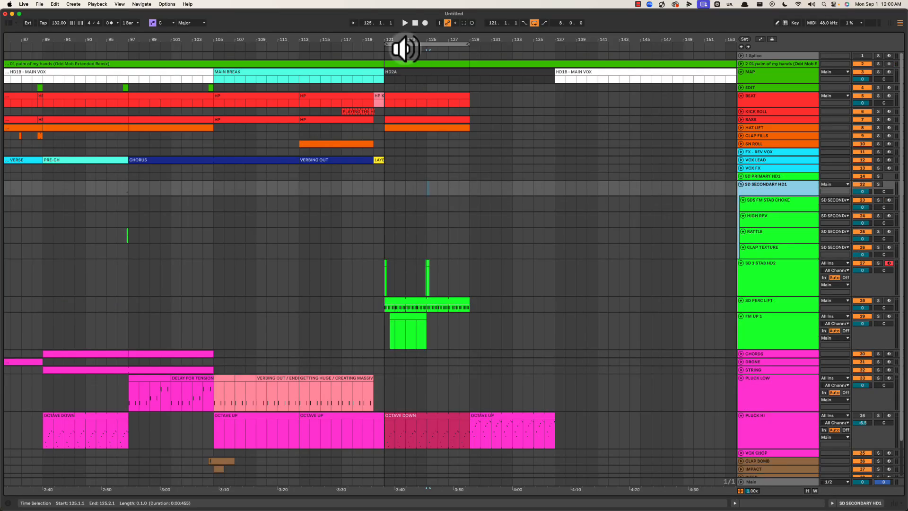
drag(399, 45, 399, 45)
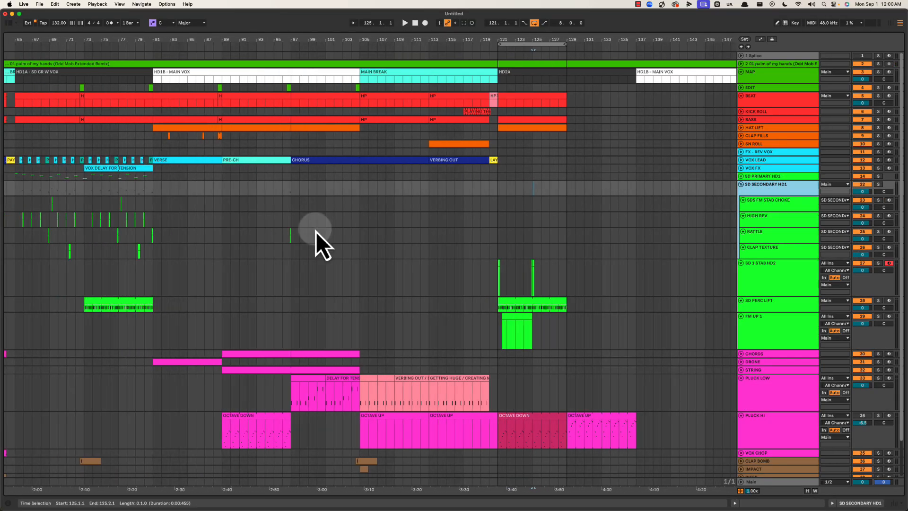
scroll(421, 233, left, 5)
click(765, 204)
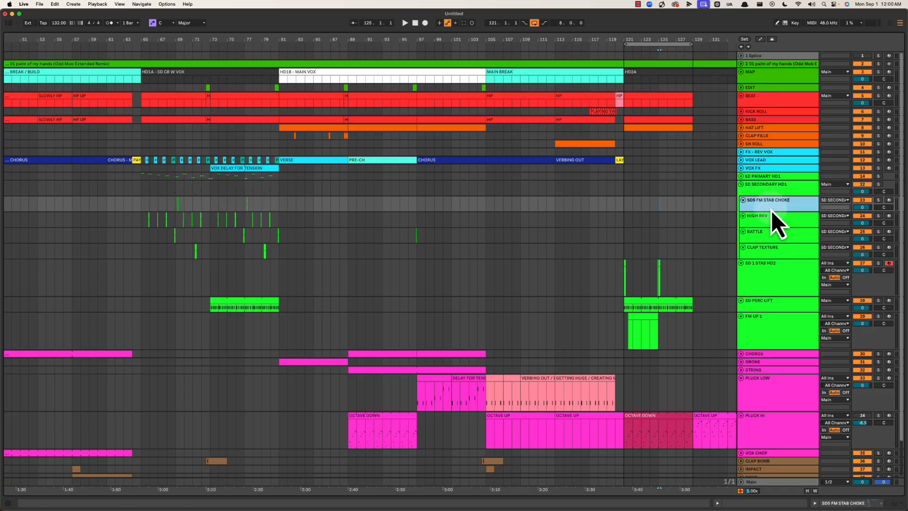
drag(141, 206, 281, 206)
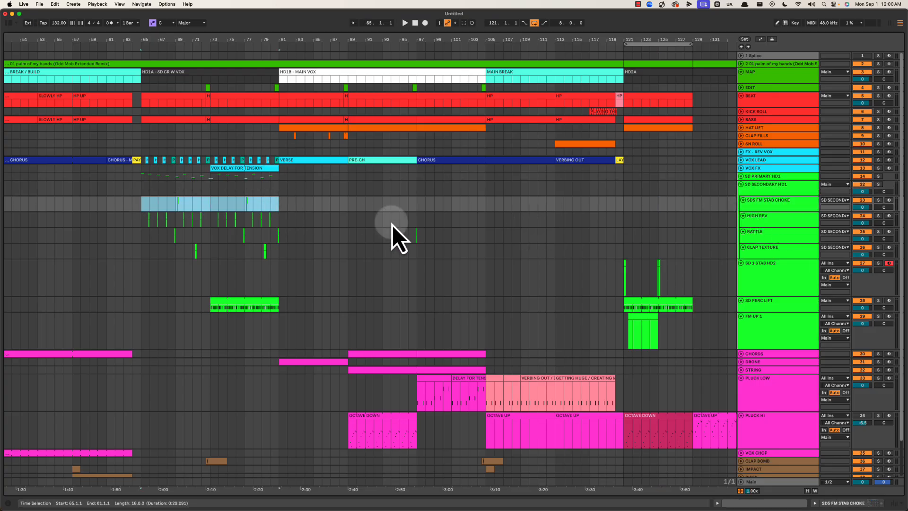
Paste the copied bars of SD5 FM STAB CHOKE at bar 121 on the same track and play from bar 125.
click(624, 207)
key(super+v)
click(657, 207)
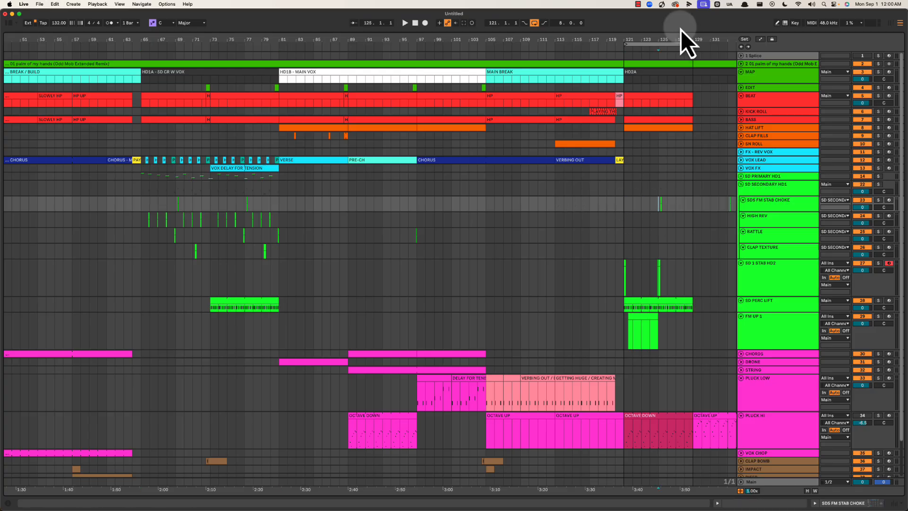
drag(680, 38, 600, 45)
key(space)
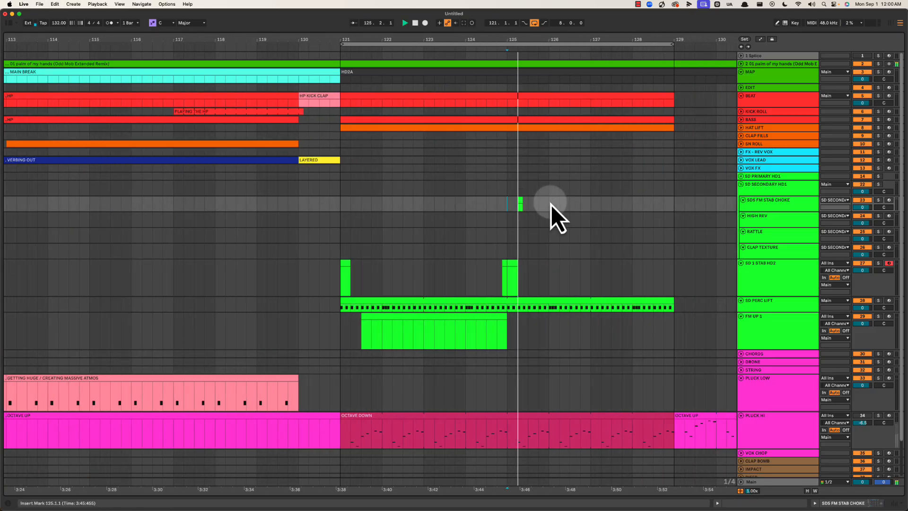
Replay from bar 125 on SD5 FM STAB CHOKE to compare the pasted choke stab with the reference song.
scroll(551, 206, right, 1)
key(space)
drag(519, 206, 504, 206)
click(498, 206)
key(space)
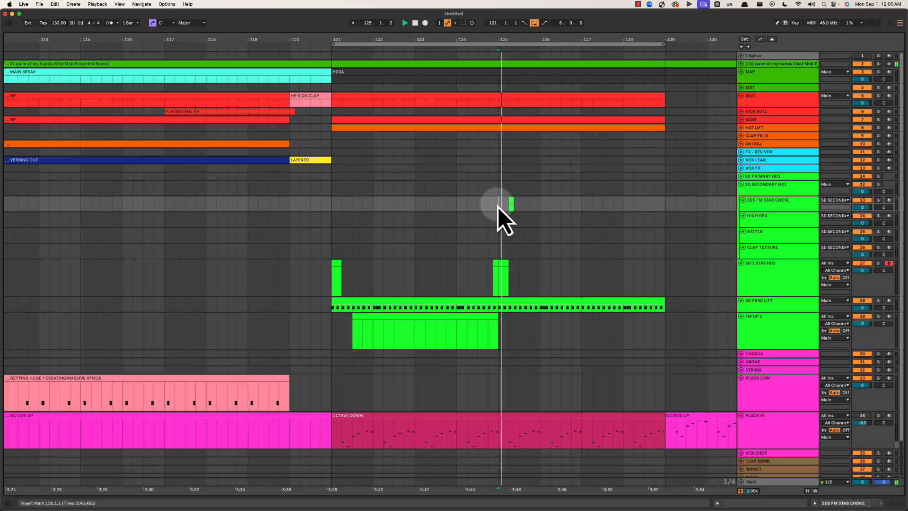
scroll(498, 206, right, 3)
Copy the HD1A section's HIGH REV clips to bar 121 on the same track and play from there.
drag(407, 38, 496, 51)
click(764, 216)
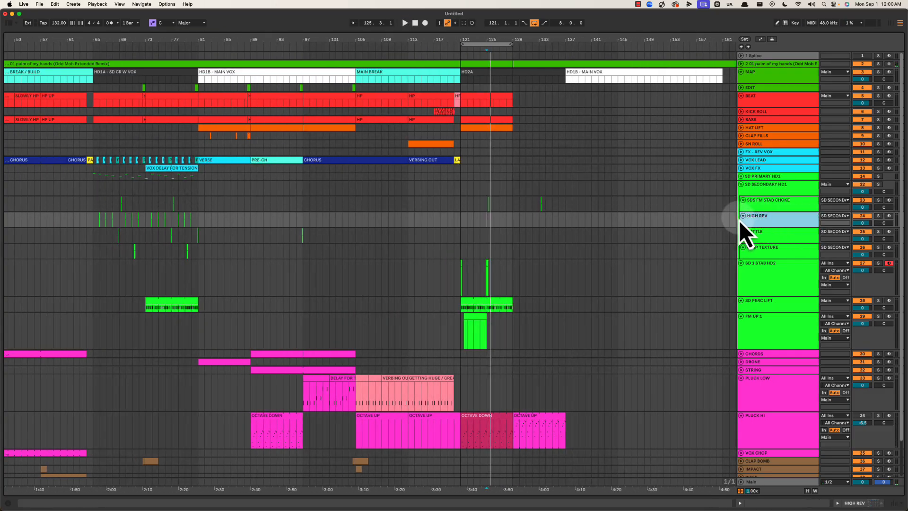
click(464, 217)
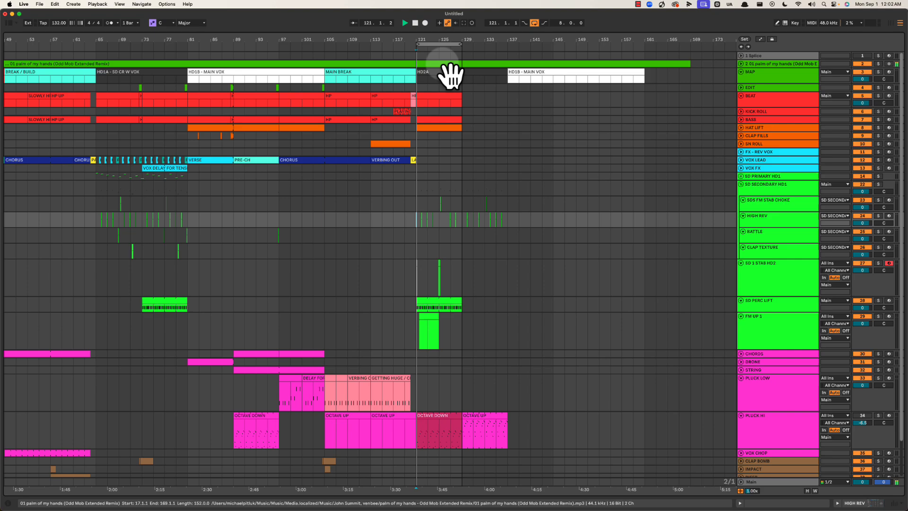
click(422, 44)
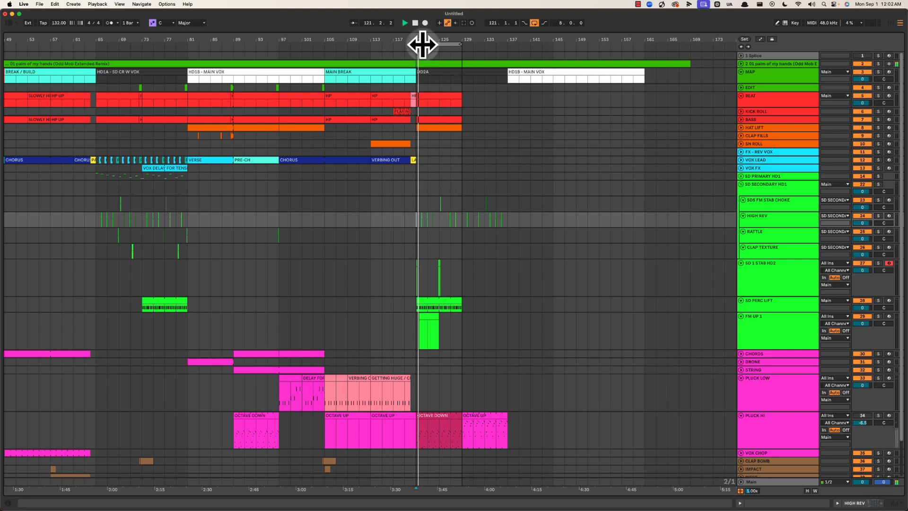
drag(422, 44, 333, 55)
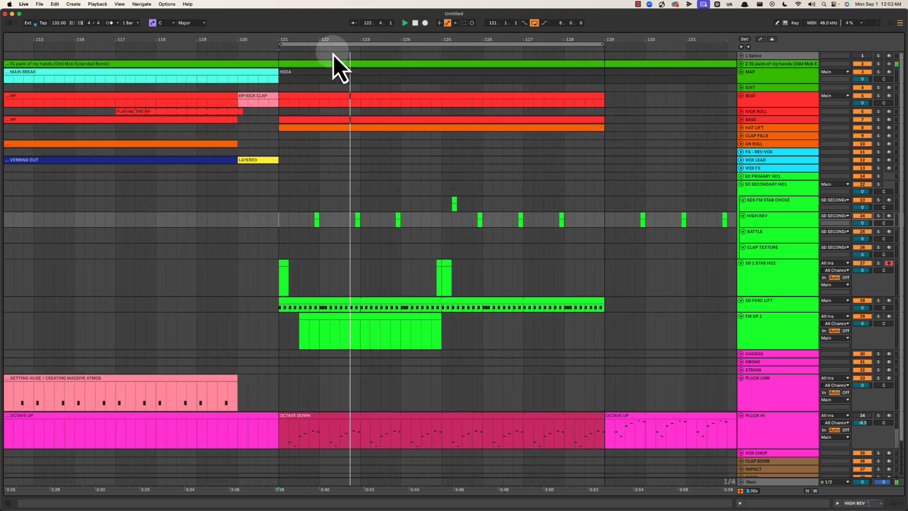
Listen again from bar 125 and check the HIGH REV clips across bars 125 to 128.
click(356, 204)
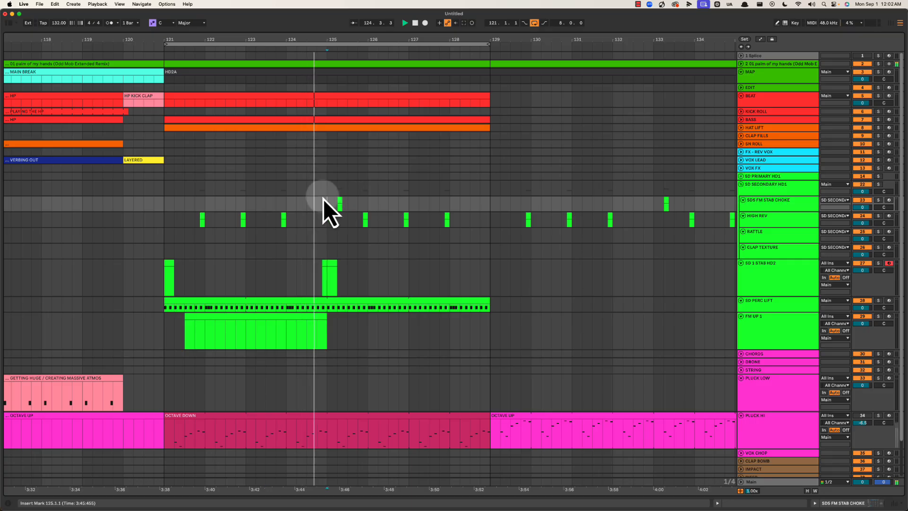
click(358, 223)
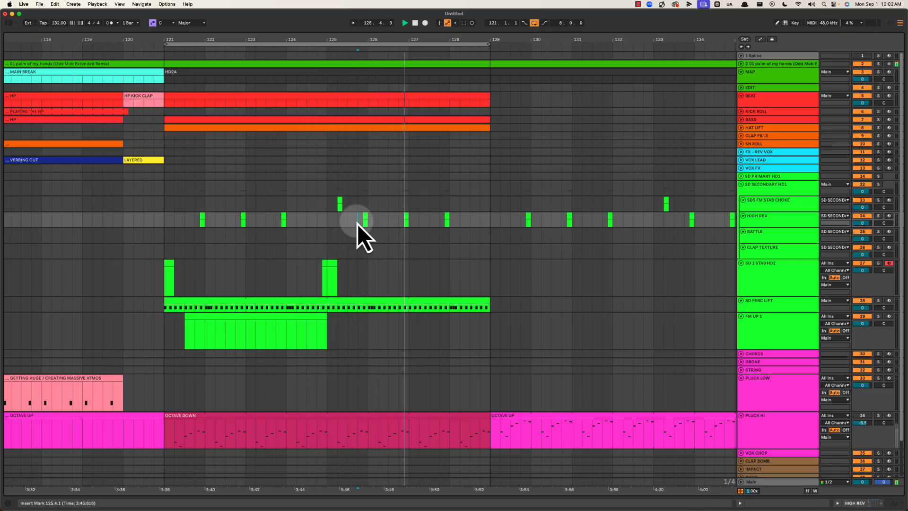
key(space)
drag(382, 220, 447, 221)
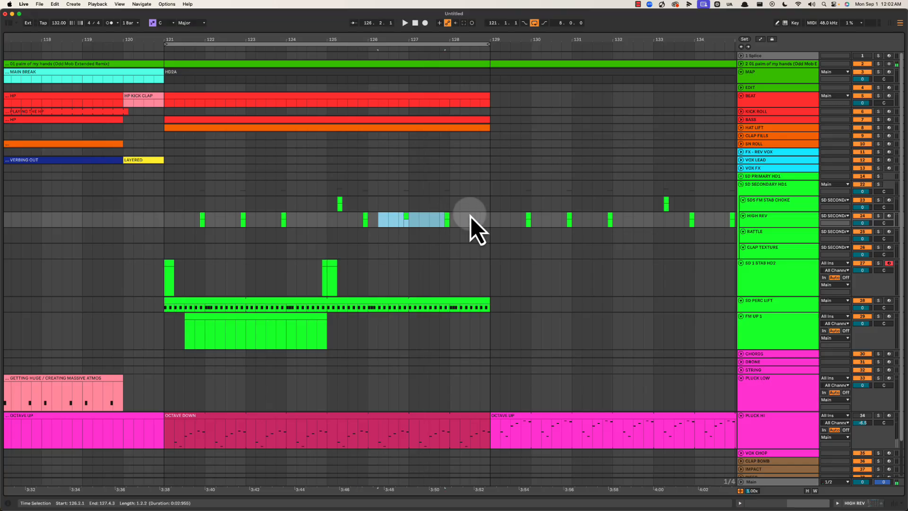
click(470, 217)
Play the start of HD2A at bar 121 and compare its drums with those at bar 93 in HD1B.
click(217, 127)
key(space)
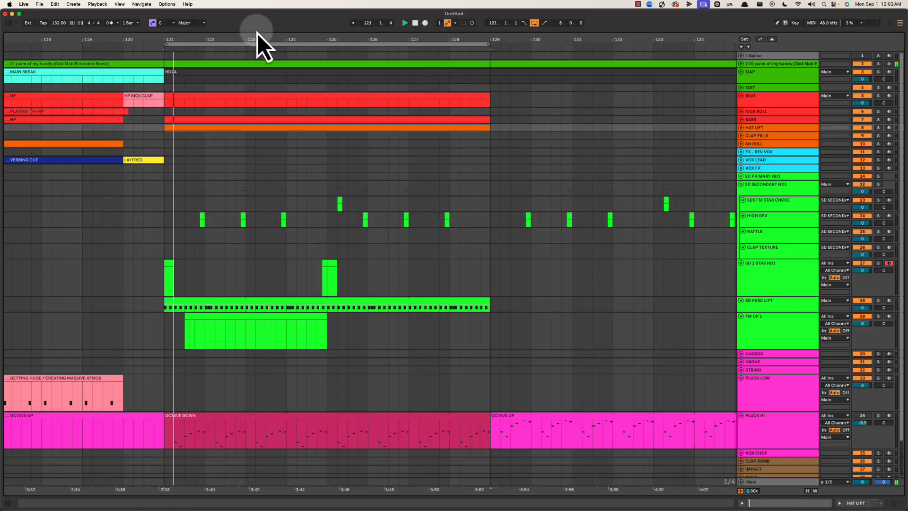
drag(258, 33, 334, 75)
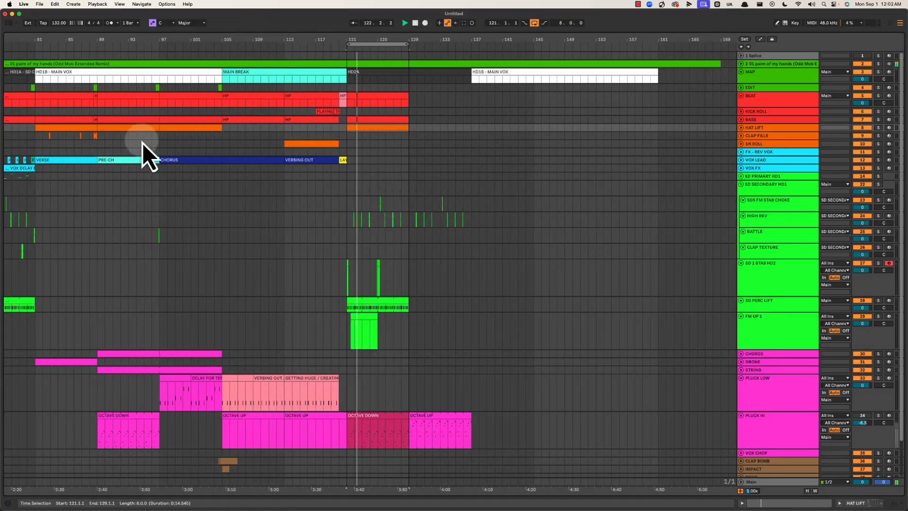
click(128, 137)
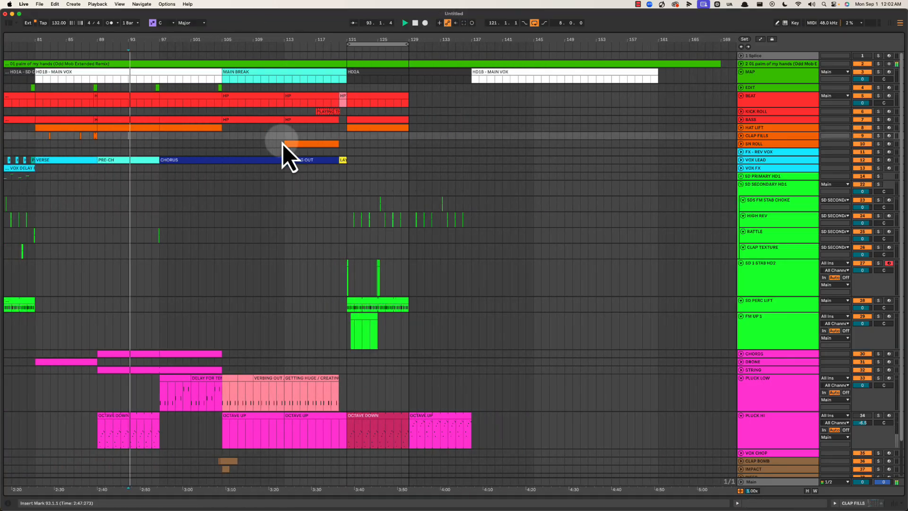
click(358, 140)
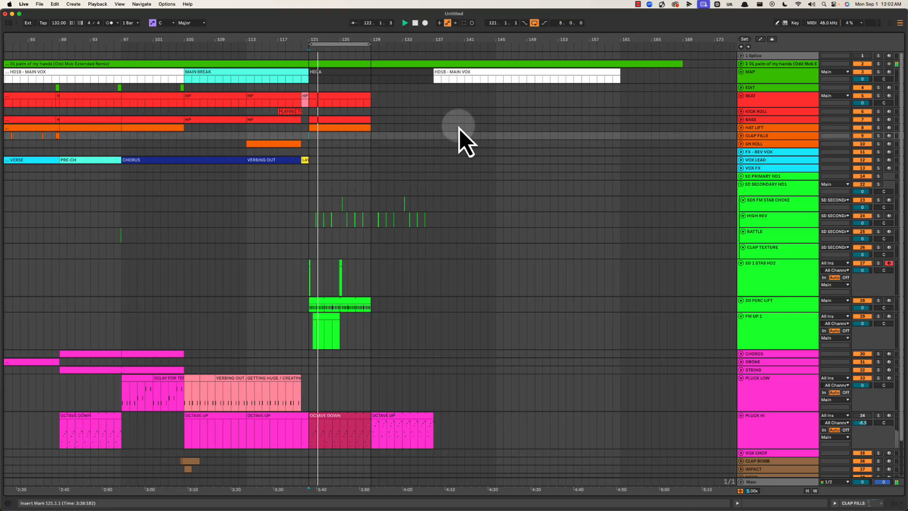
Delete the SD5 FM STAB CHOKE and HIGH REV clips from bar 129 to 137 and play from bar 123.
drag(340, 38, 362, 214)
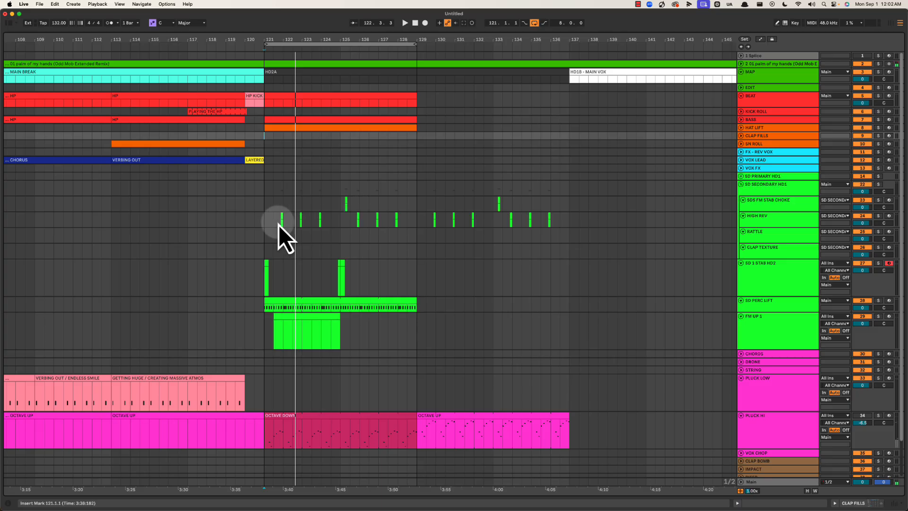
drag(416, 220, 578, 212)
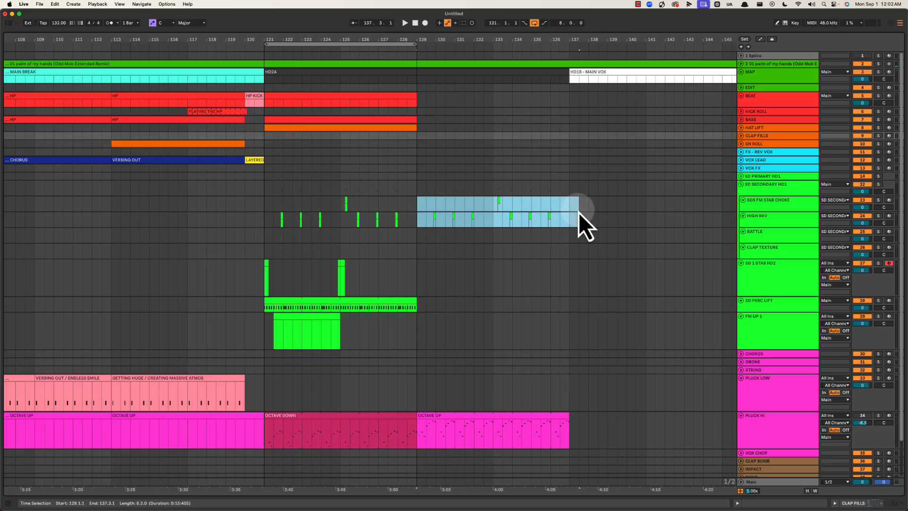
key(Delete)
click(314, 153)
key(space)
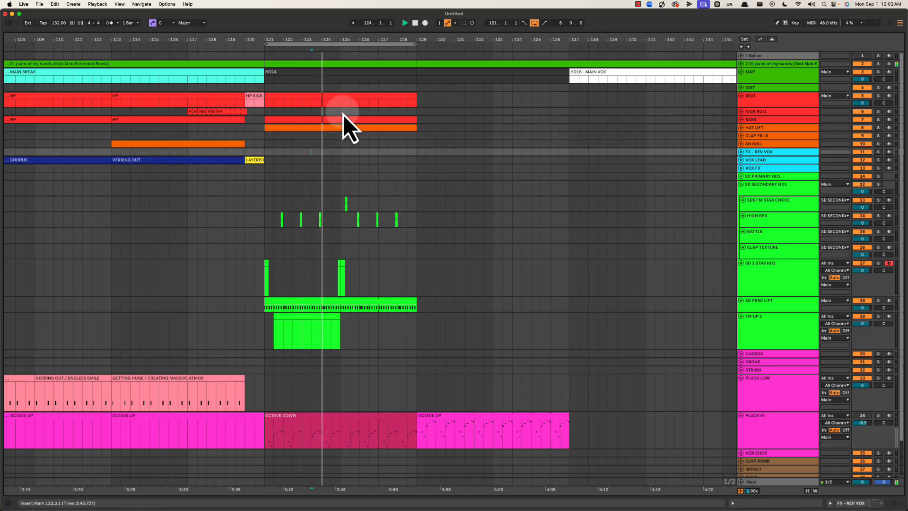
key(space)
Insert a MIDI track below HAT LIFT and copy the HAT LIFT clip of bars 121 to 129 onto it.
click(758, 137)
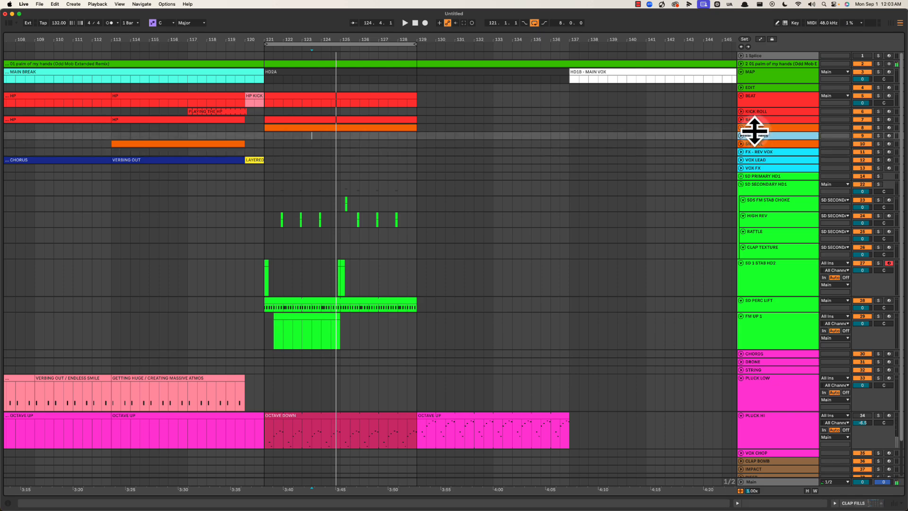
click(756, 128)
key(super+shift+t)
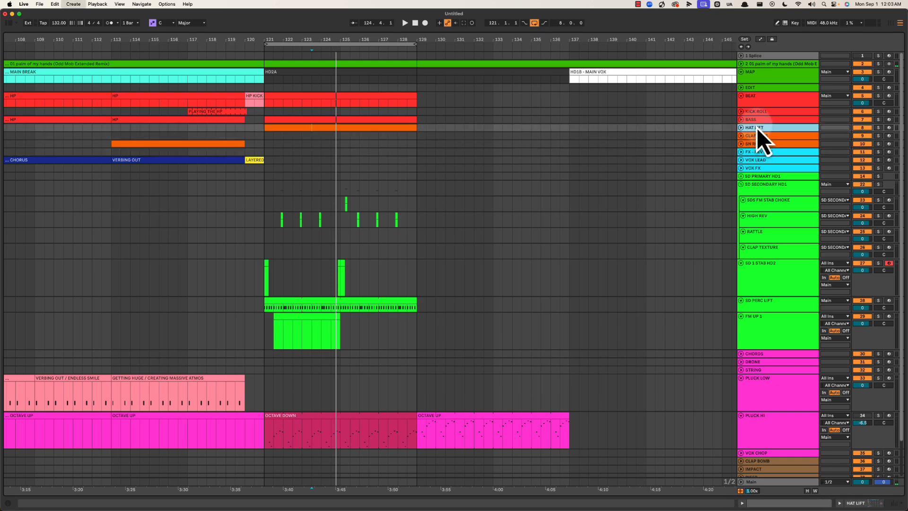
drag(359, 127, 351, 158)
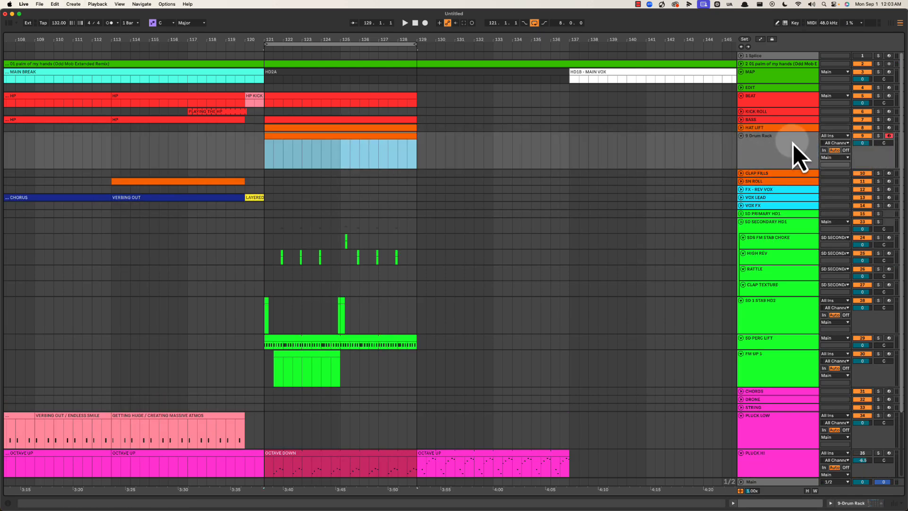
Rename the new drum rack track as RIDE.
click(793, 145)
key(super+r)
text(RIDE)
key(Return)
Color the RIDE track orange and assign the track color to its clips.
right_click(793, 145)
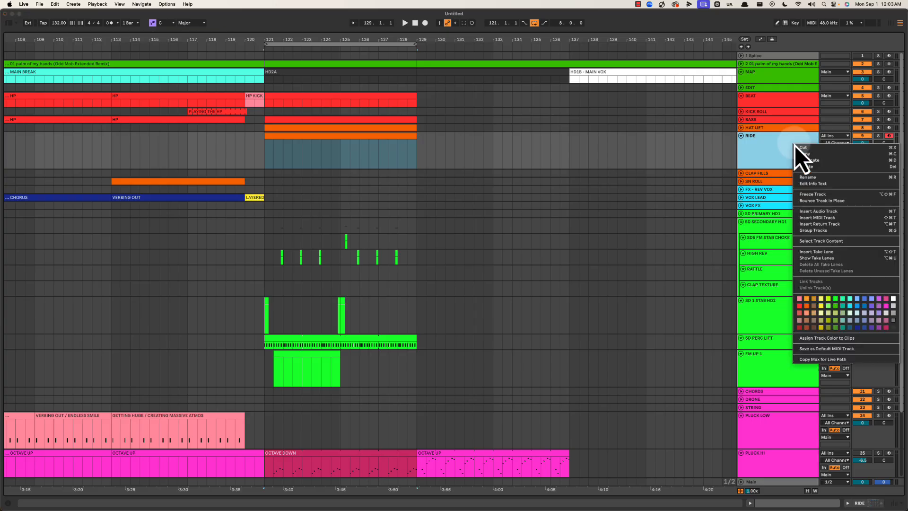
click(792, 153)
right_click(769, 146)
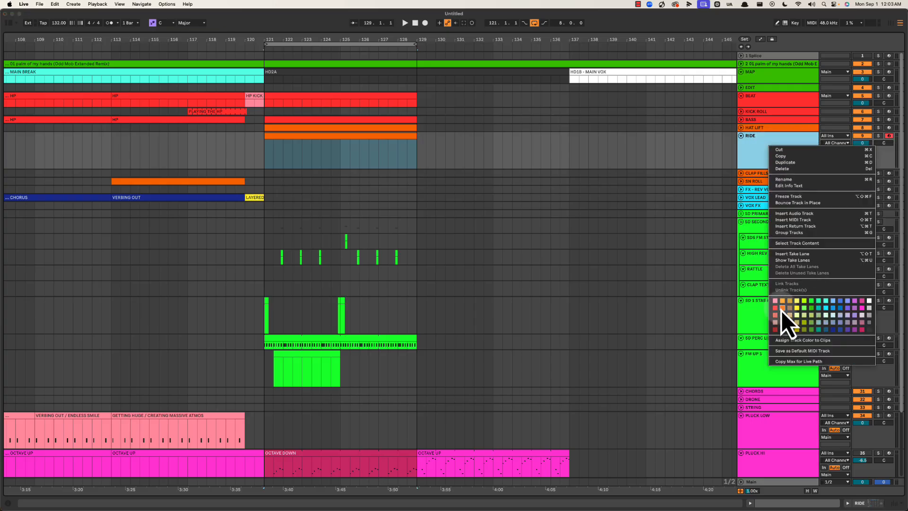
click(782, 308)
right_click(769, 143)
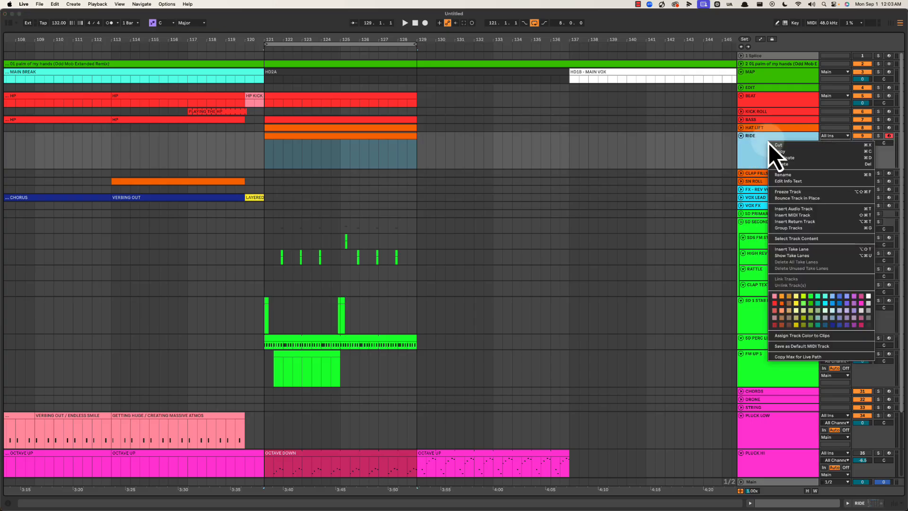
click(804, 336)
Play the HD2A section to check the ride and turn off the arrangement loop.
click(350, 158)
key(space)
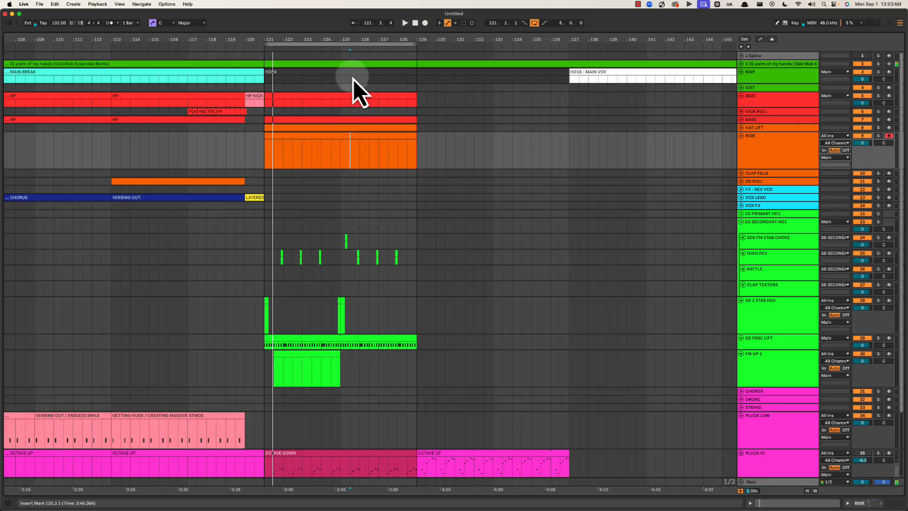
key(plus)
click(535, 24)
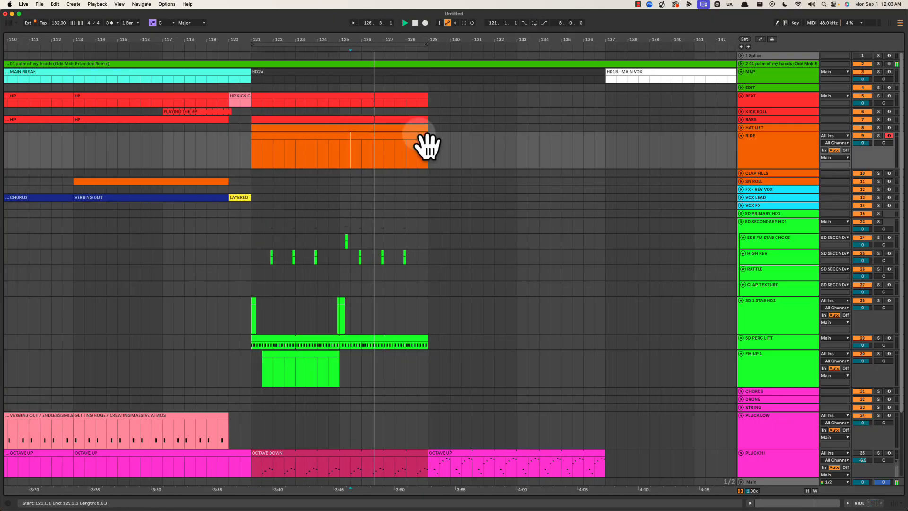
Duplicate the BEAT through RIDE clips of bars 121 to 129 so they also fill bars 129 to 137.
scroll(331, 151, right, 3)
click(278, 99)
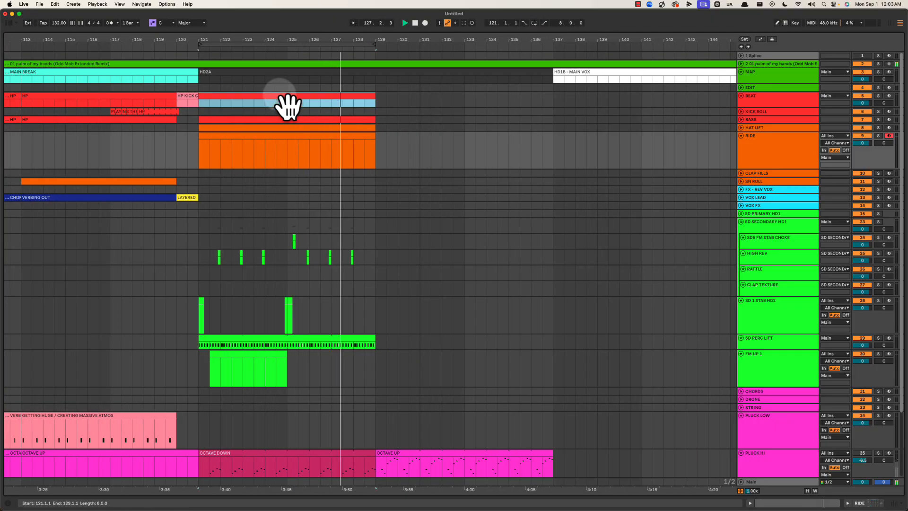
shift+click(299, 148)
key(super+d)
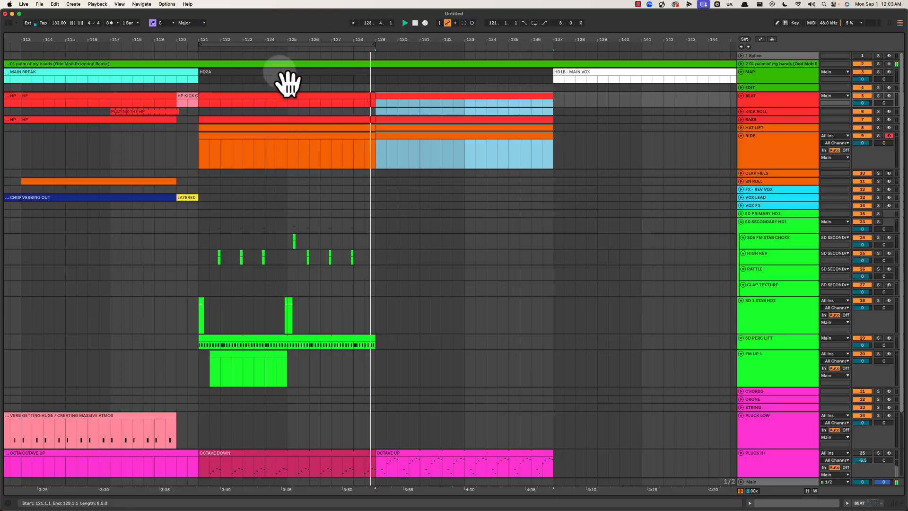
Unfold FX - REV VOX and copy bars 65 to 81 of FX - REV VOX and VOX LEAD to bar 121.
drag(284, 39, 284, 11)
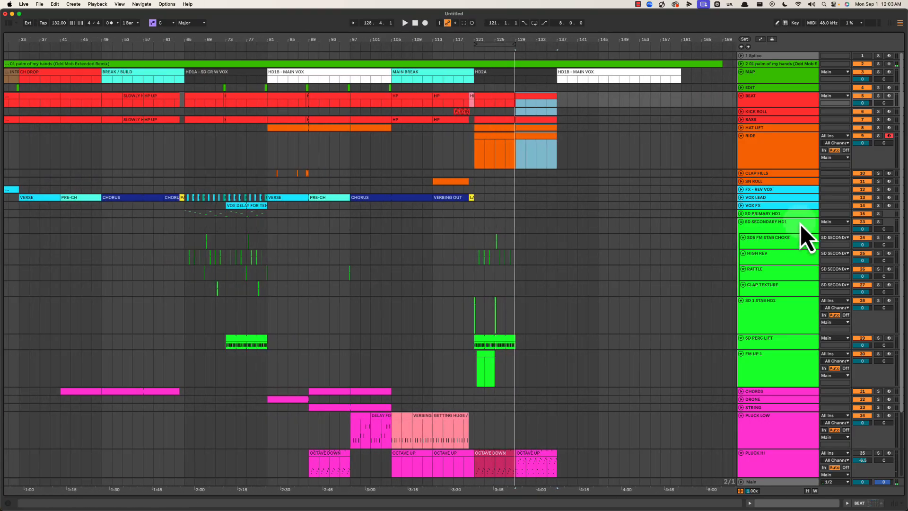
click(760, 190)
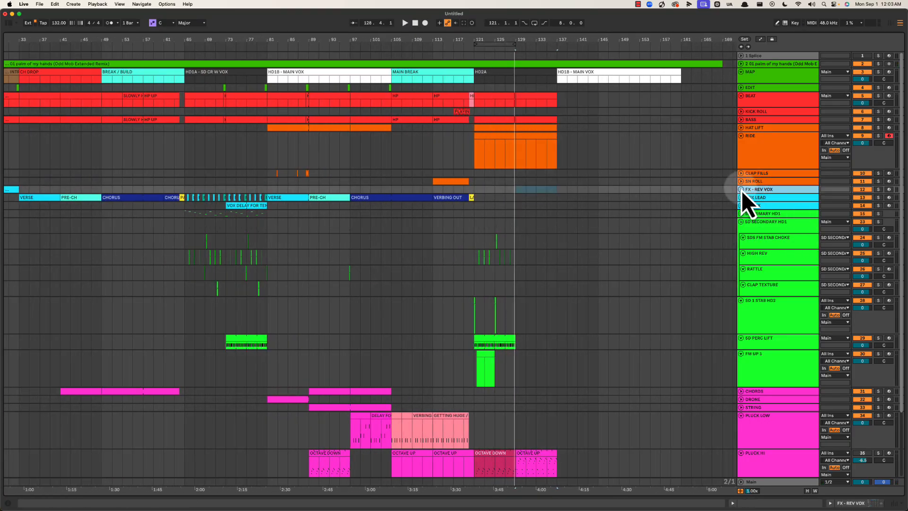
click(741, 190)
drag(194, 197, 268, 205)
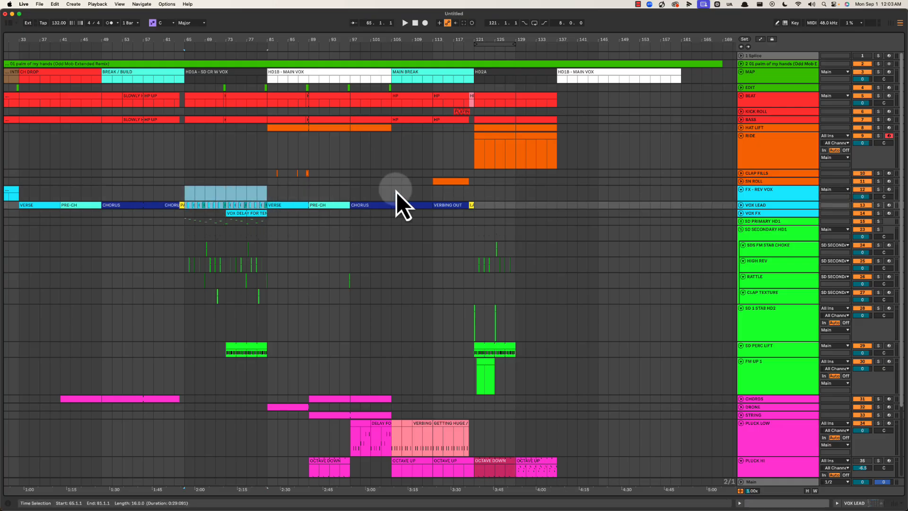
click(478, 195)
key(super+v)
Play from bar 121 and delete the VOX LEAD clips ahead of the first PALM clip in bar 124.
key(space)
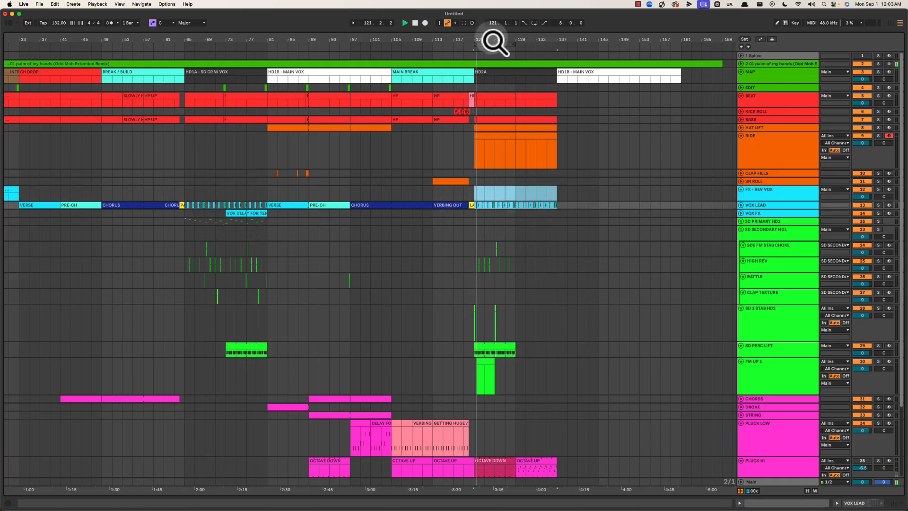
drag(492, 39, 479, 38)
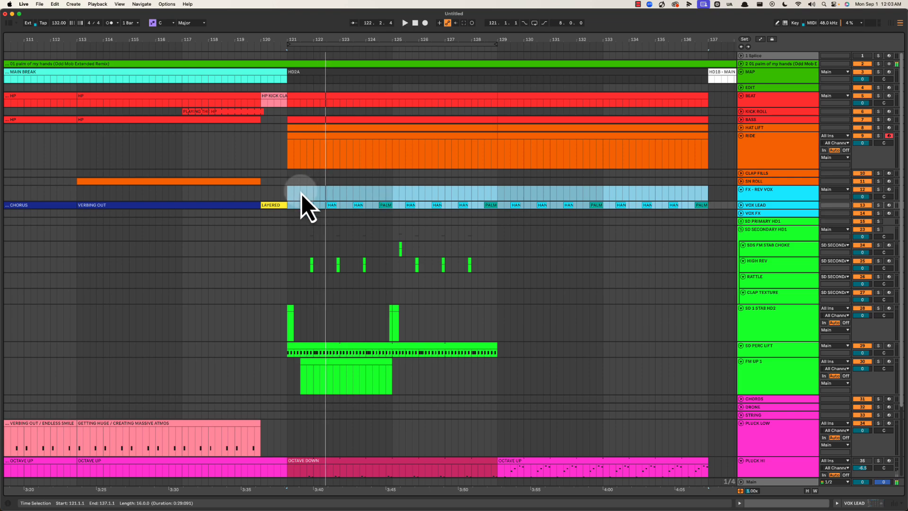
key(space)
drag(300, 194, 379, 220)
key(Delete)
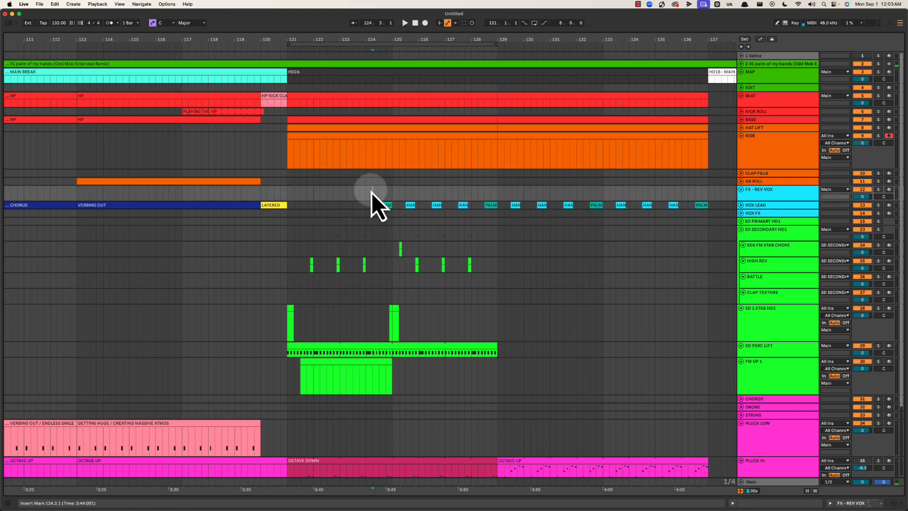
Play from bar 124 and delete the first PALM clip on VOX LEAD in that bar.
click(366, 188)
key(space)
scroll(391, 206, right, 2)
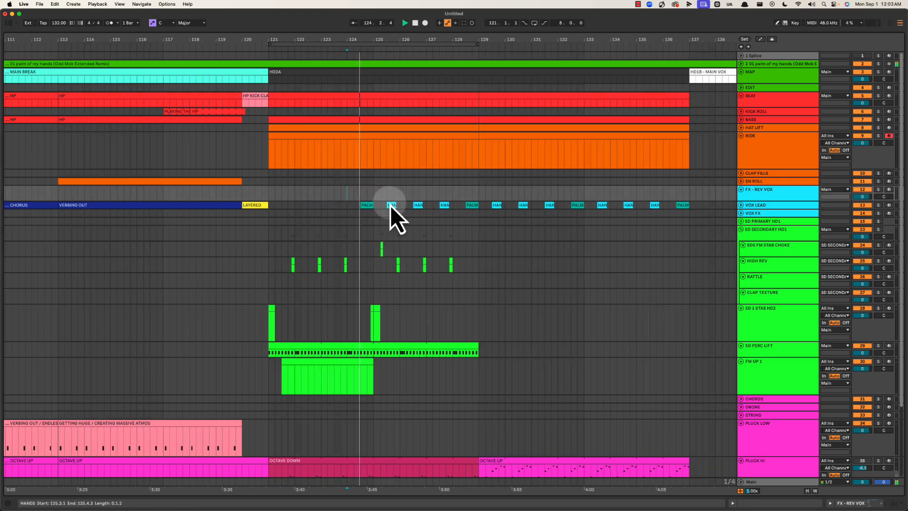
key(space)
drag(322, 198, 423, 213)
key(Delete)
Play from bar 125 to compare the remaining VOX LEAD clips with the reference song.
click(346, 196)
scroll(345, 196, right, 2)
key(space)
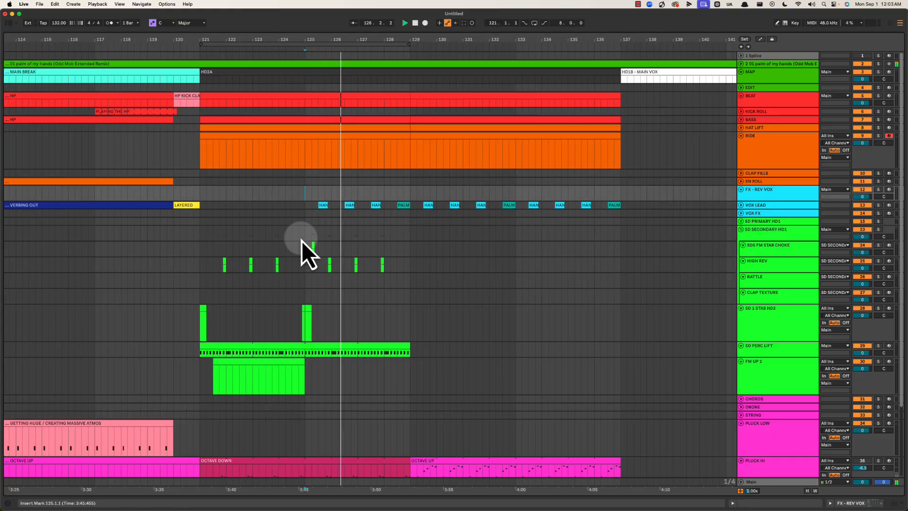
Replay the section from bar 125 several times to compare the HD2A stab, drum and vocal clips with the reference song.
click(305, 194)
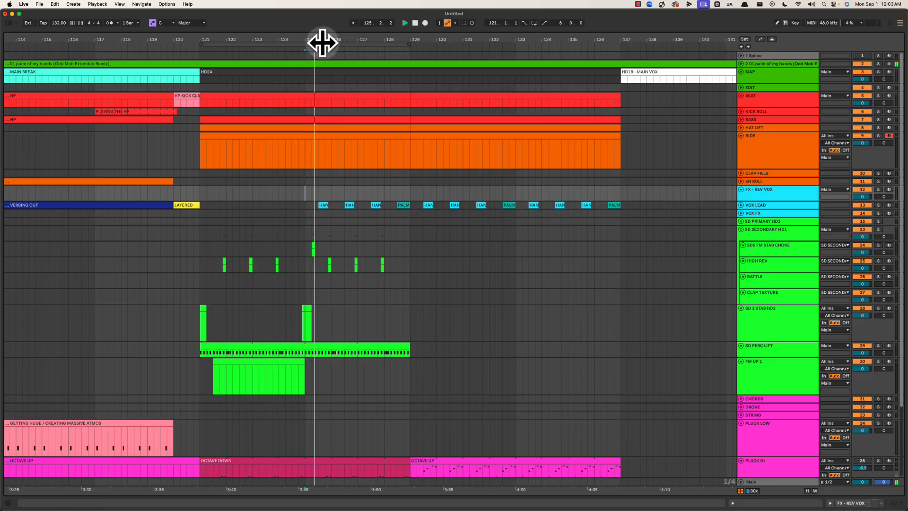
drag(320, 40, 368, 43)
key(space)
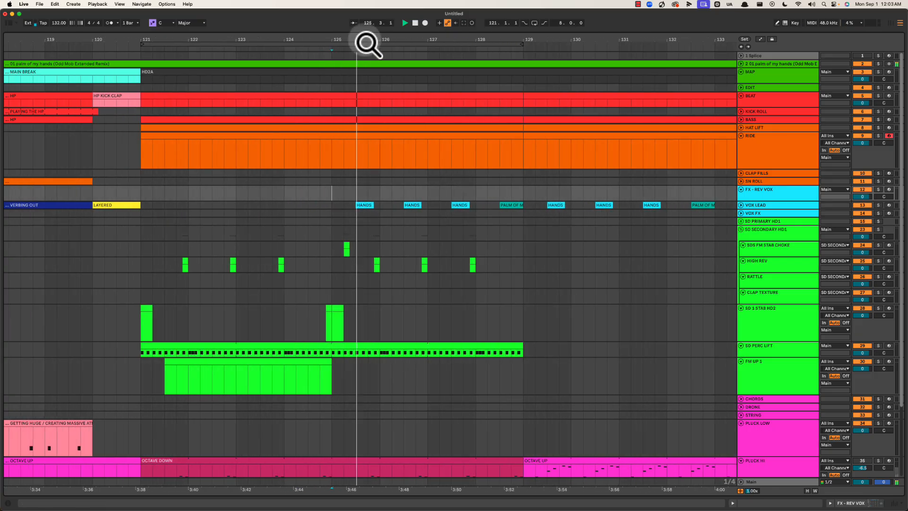
key(space)
key(space)
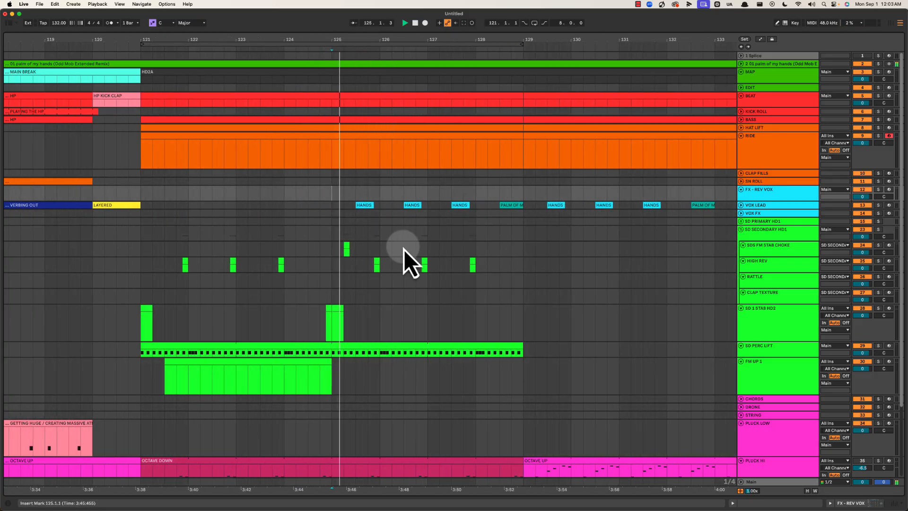
scroll(405, 250, right, 2)
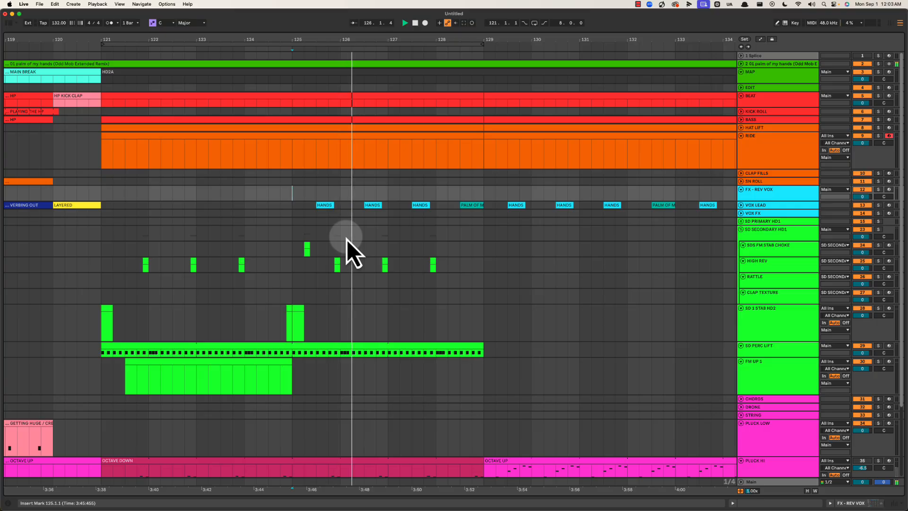
key(space)
key(space)
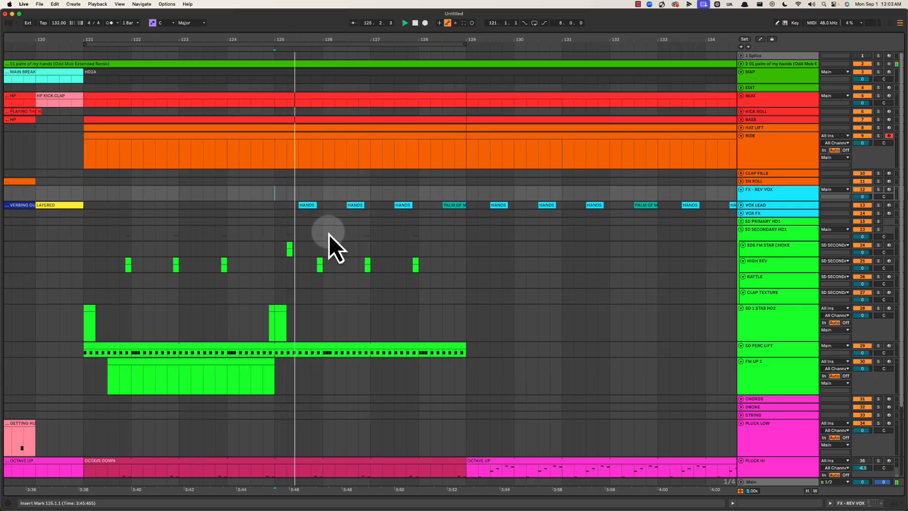
scroll(329, 240, down, 2)
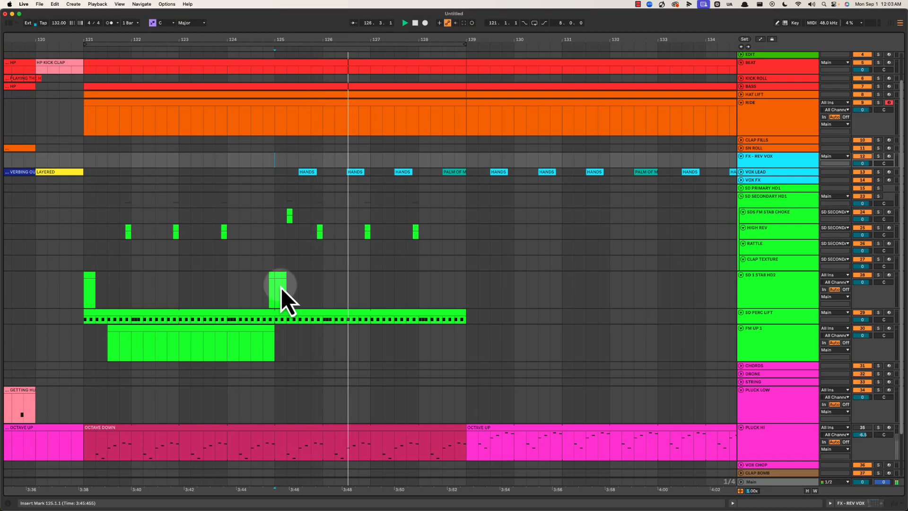
click(236, 335)
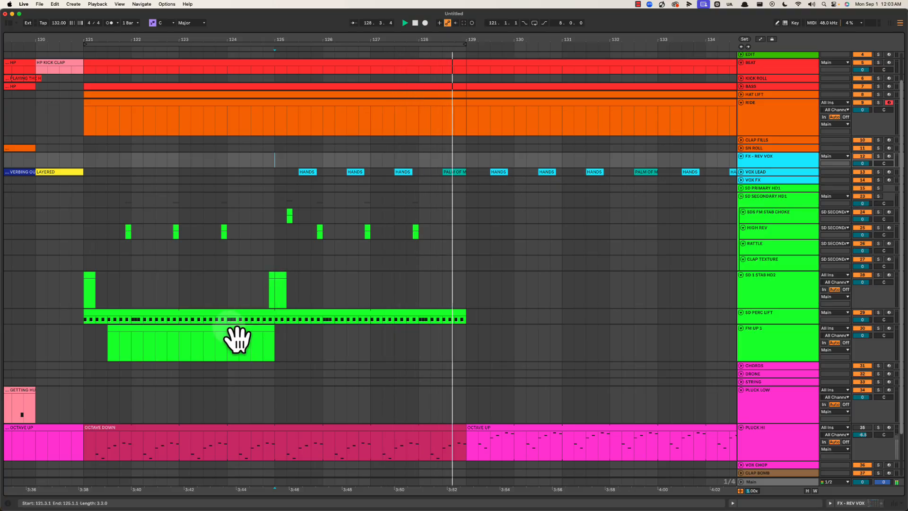
key(space)
key(space)
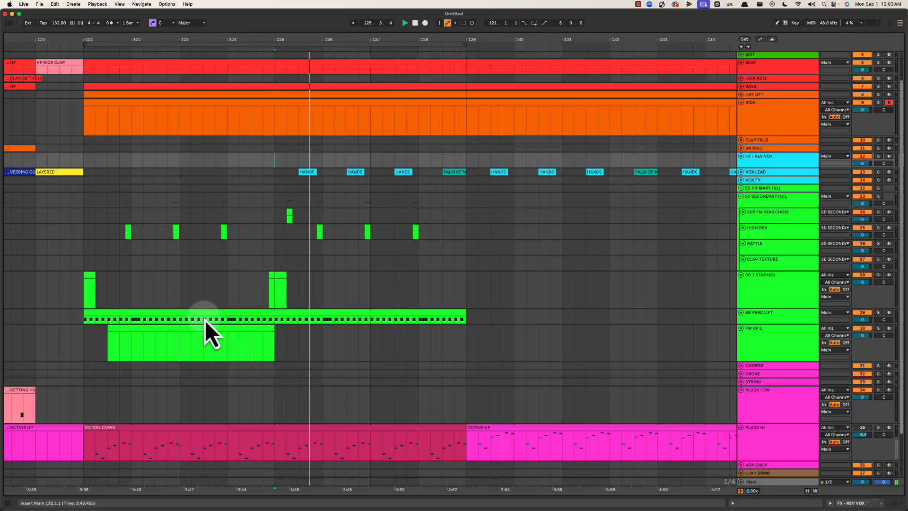
Check the FM UP 1 clip's span and its end at bar 125 against the reference playback.
click(112, 328)
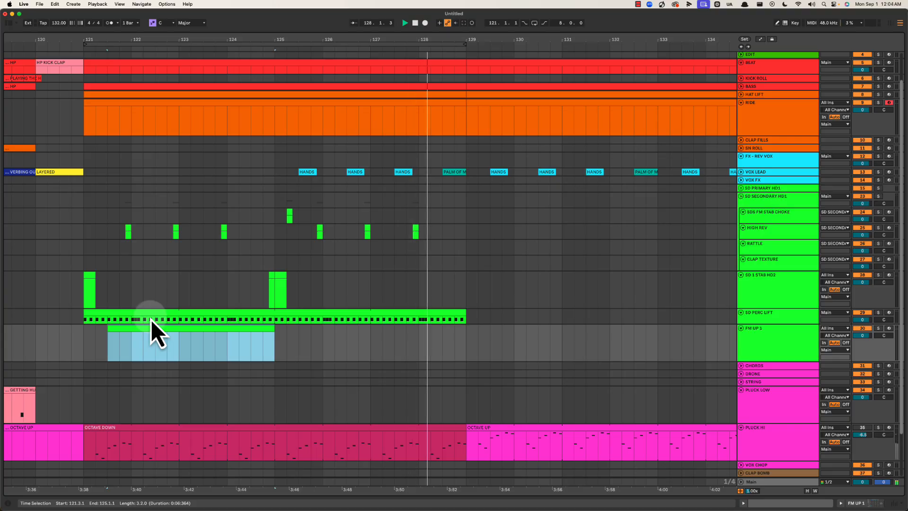
click(276, 341)
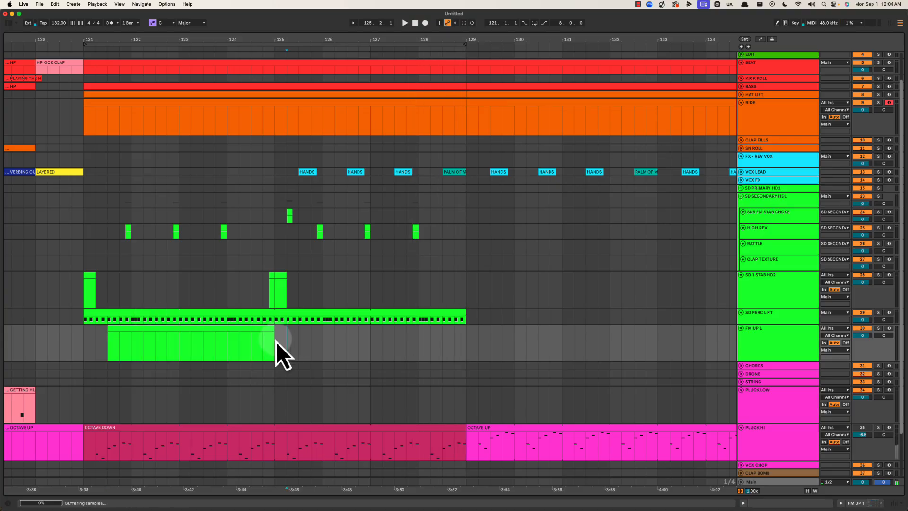
key(space)
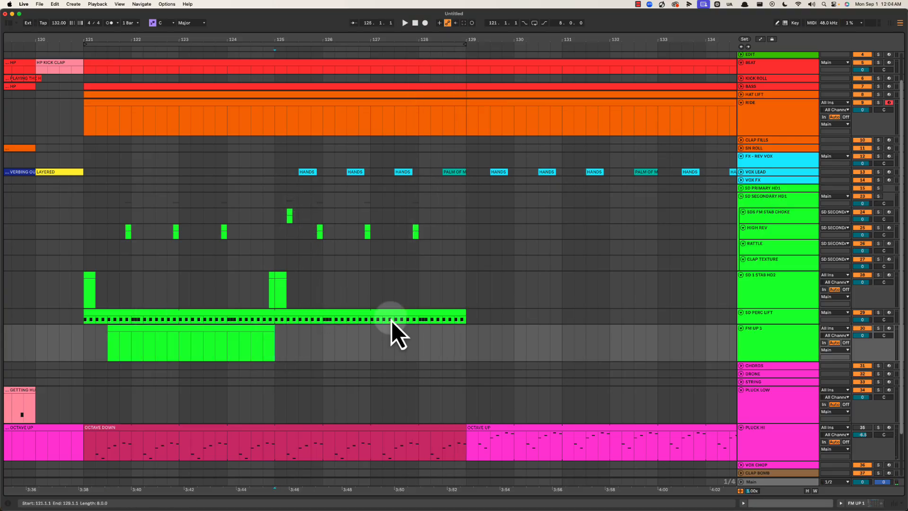
click(754, 350)
scroll(374, 355, down, 2)
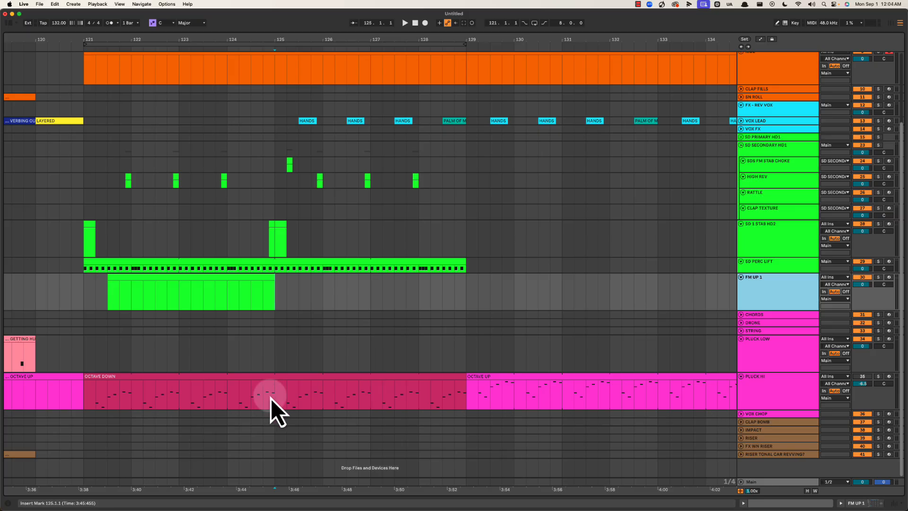
Examine the OCTAVE DOWN notes on PLUCK HI between bars 125 and 129, playing them from bar 125.
drag(275, 395, 443, 393)
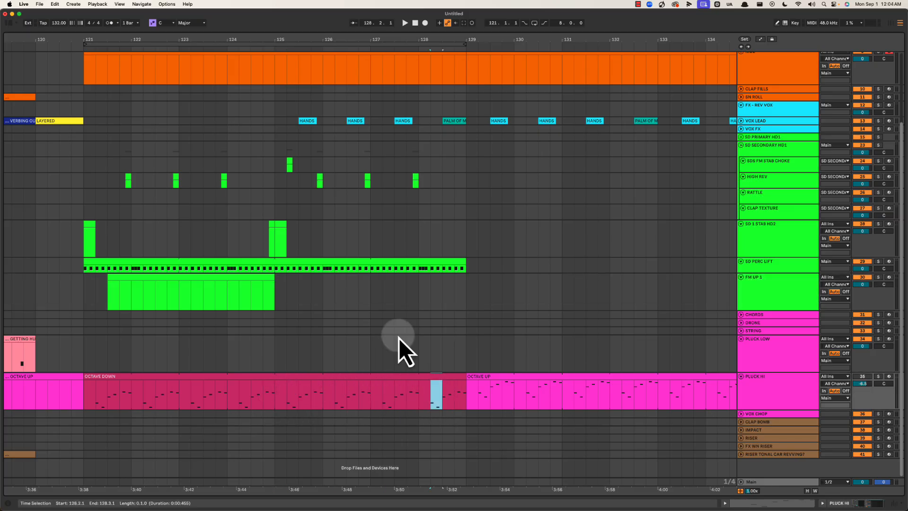
drag(298, 393, 324, 395)
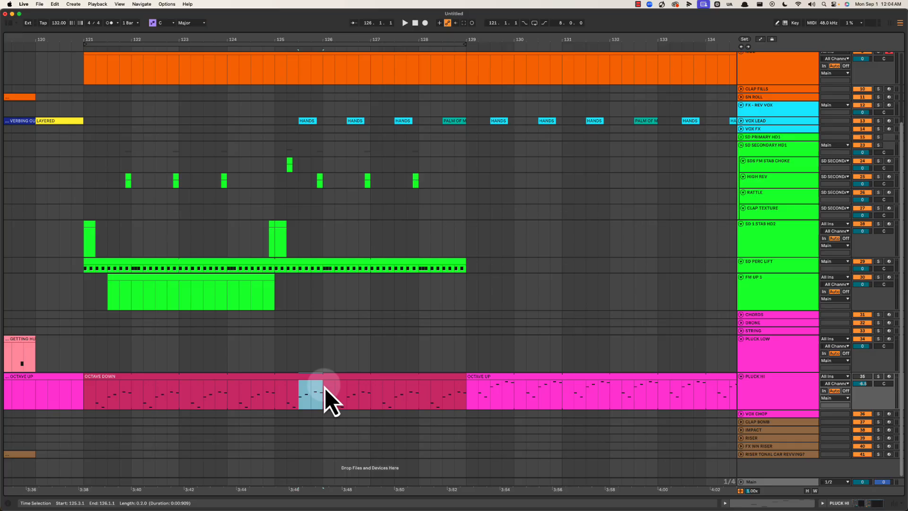
click(279, 399)
key(space)
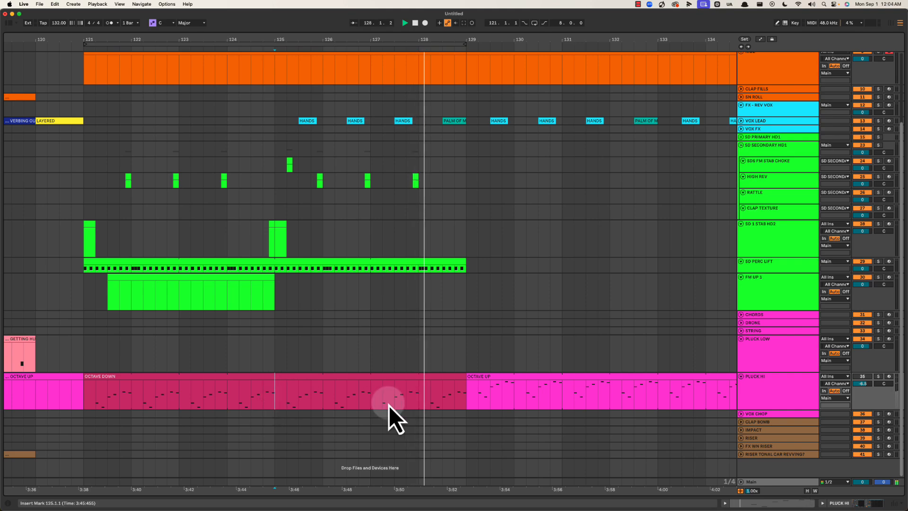
click(287, 397)
key(space)
drag(289, 391, 298, 389)
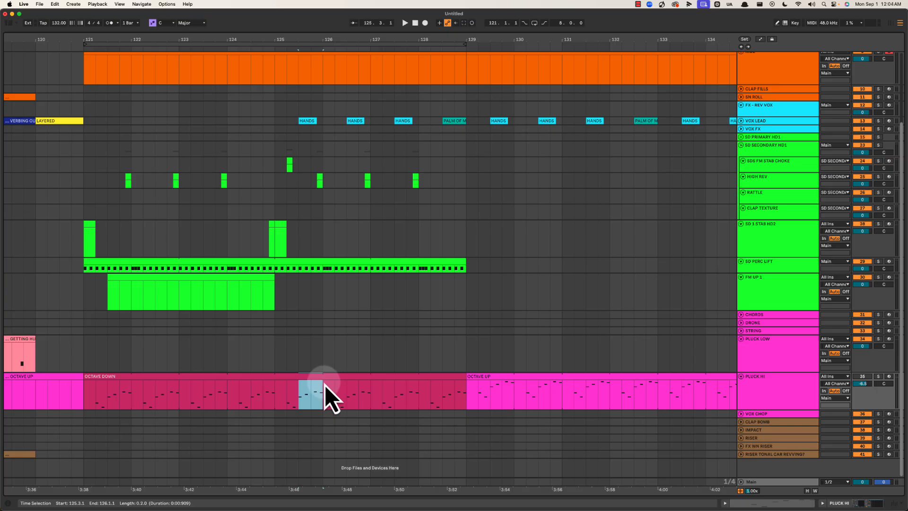
double_click(286, 385)
click(288, 387)
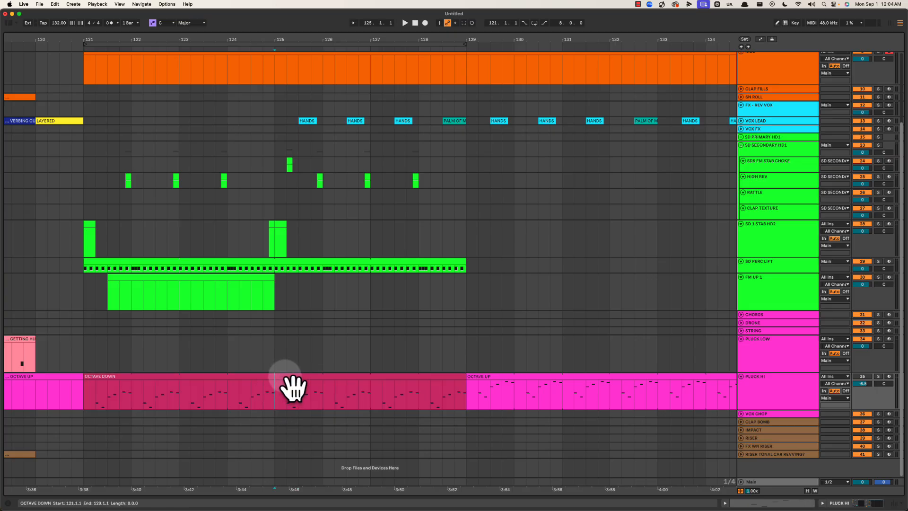
scroll(290, 383, right, 2)
drag(221, 396, 418, 389)
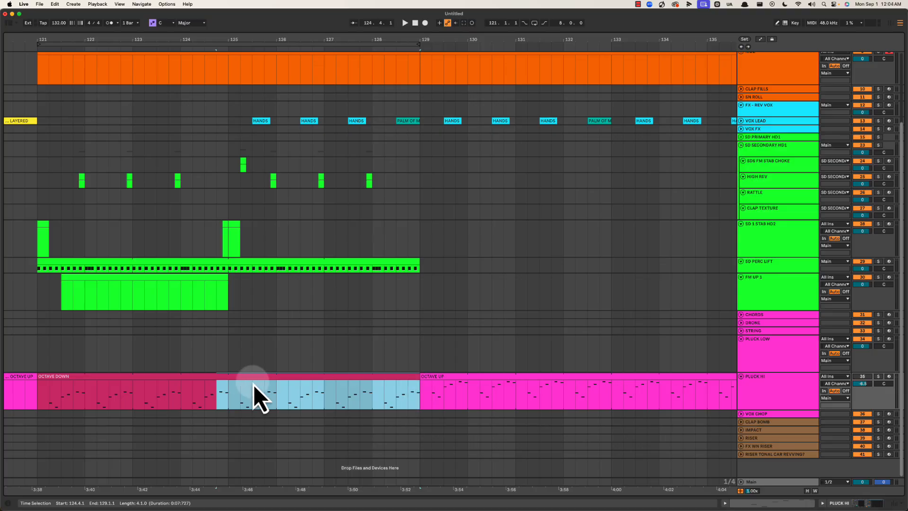
click(229, 399)
Solo PLUCK HI, play it from bar 125 and open its Serum 2 instrument.
click(878, 376)
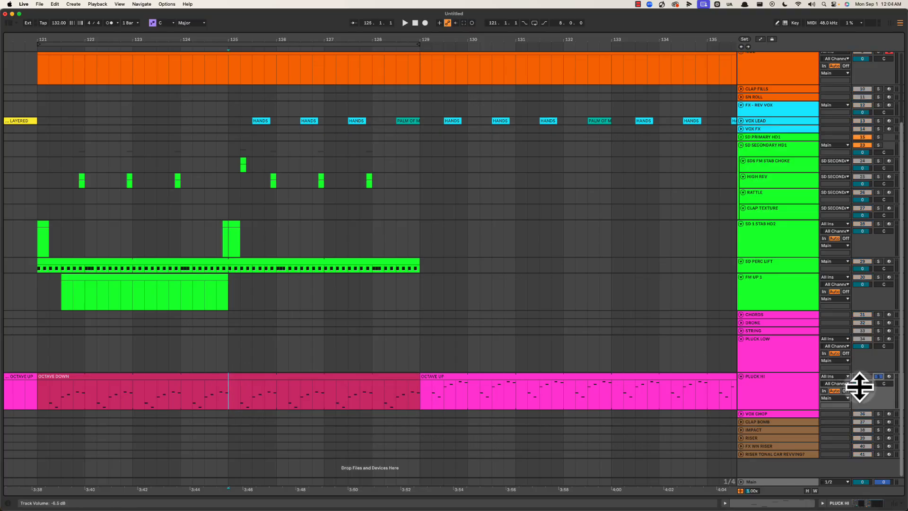
key(space)
double_click(761, 387)
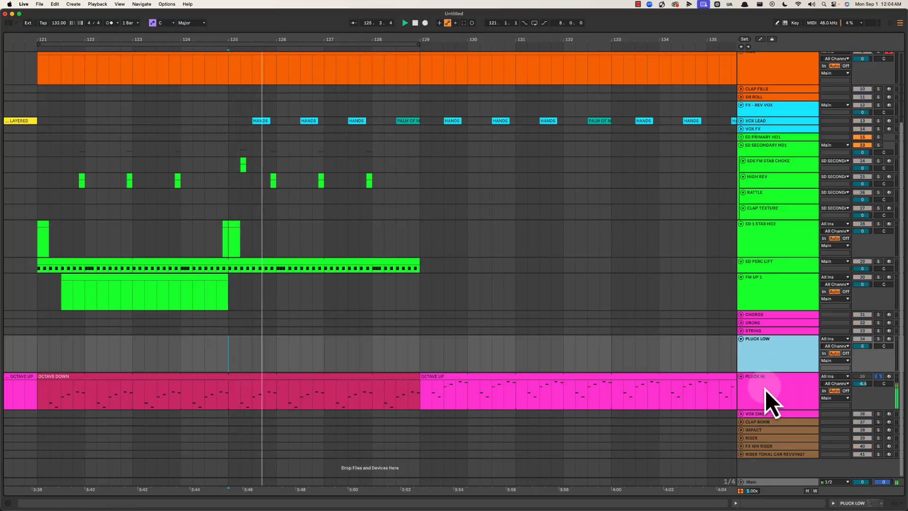
click(87, 419)
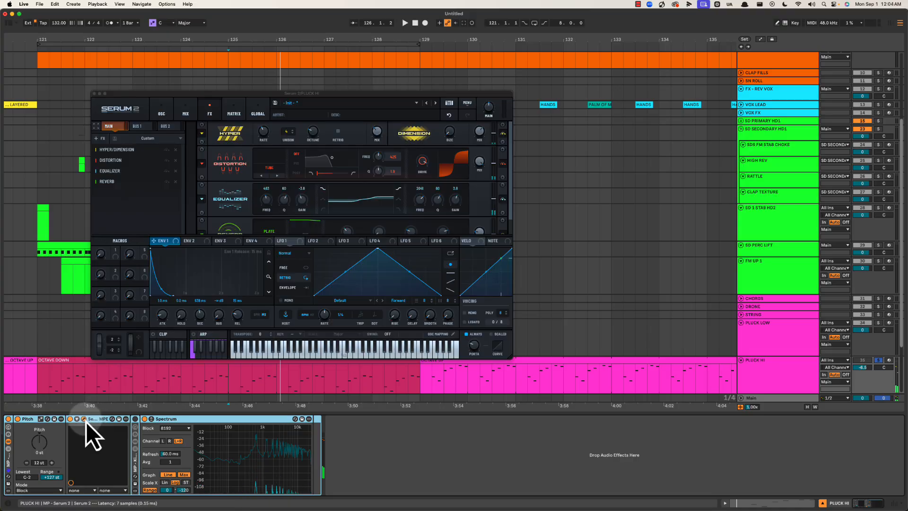
click(89, 419)
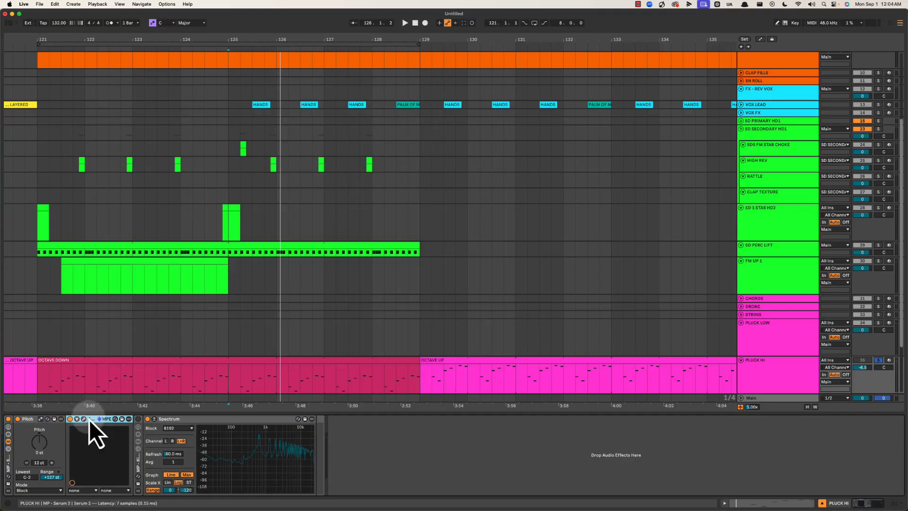
click(89, 419)
Adjust the Hyper and Dimension mix amounts in Serum's effects while auditioning the soloed pluck from bar 125.
drag(376, 141, 385, 163)
key(space)
drag(480, 133, 476, 217)
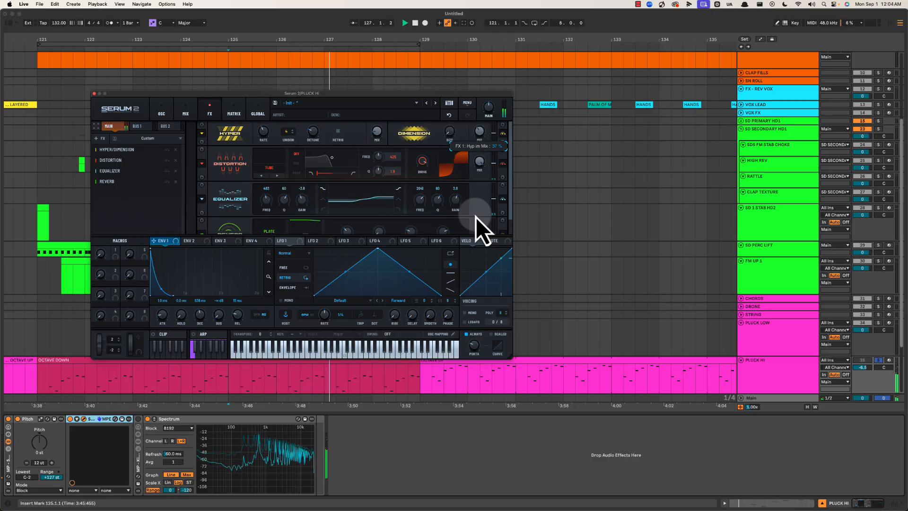
drag(379, 132, 389, 168)
key(space)
key(space)
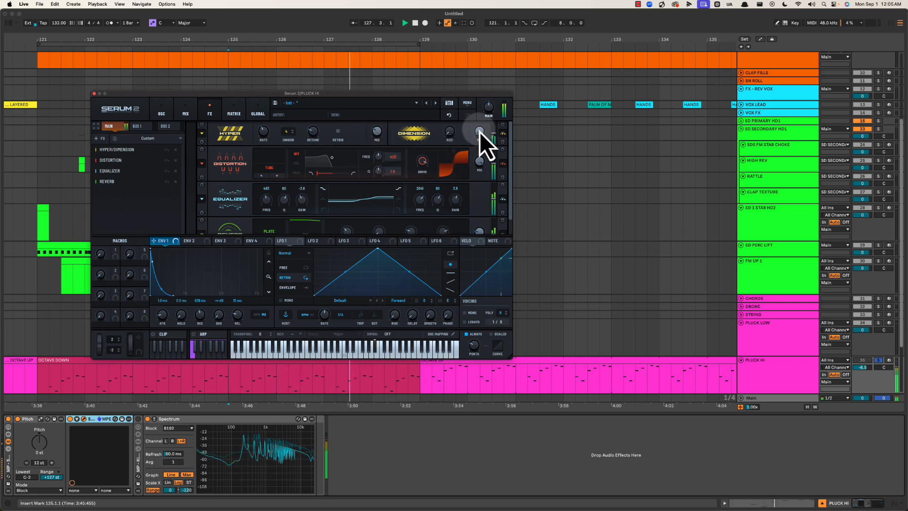
drag(479, 132, 483, 112)
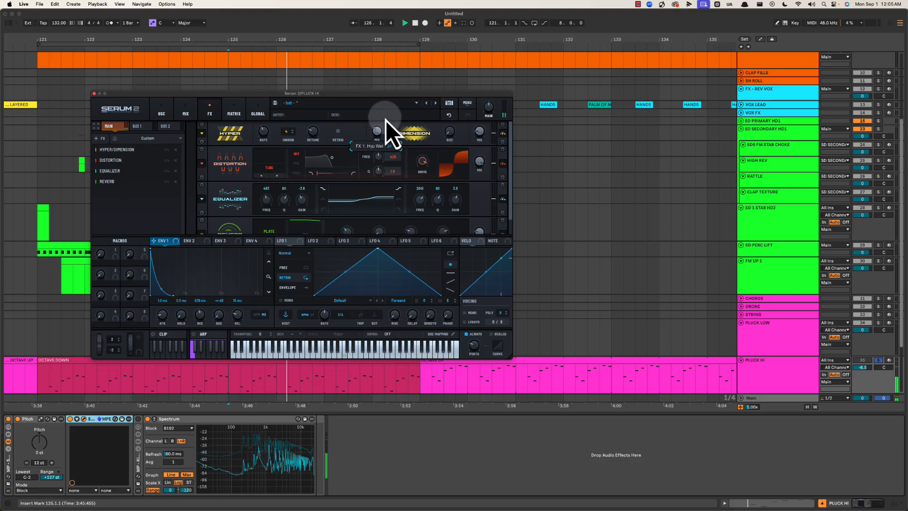
drag(304, 135, 332, 102)
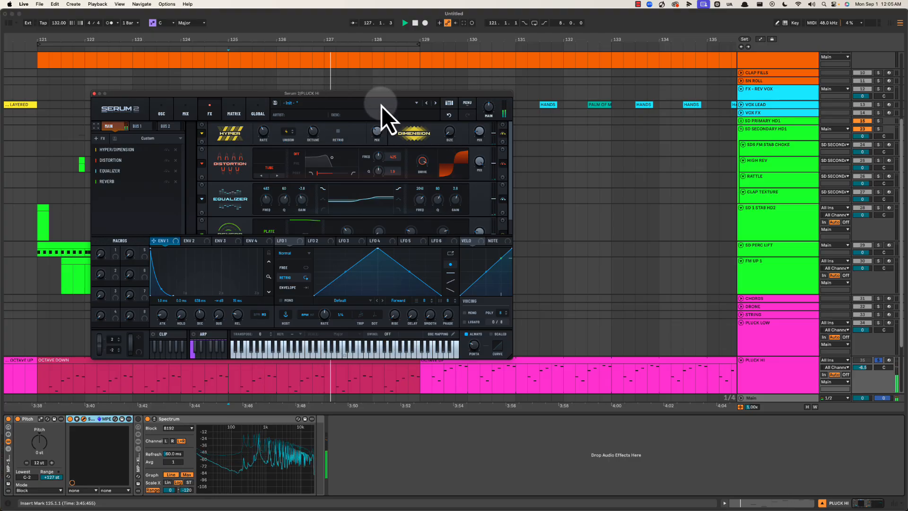
drag(382, 96, 383, 97)
drag(511, 177, 513, 138)
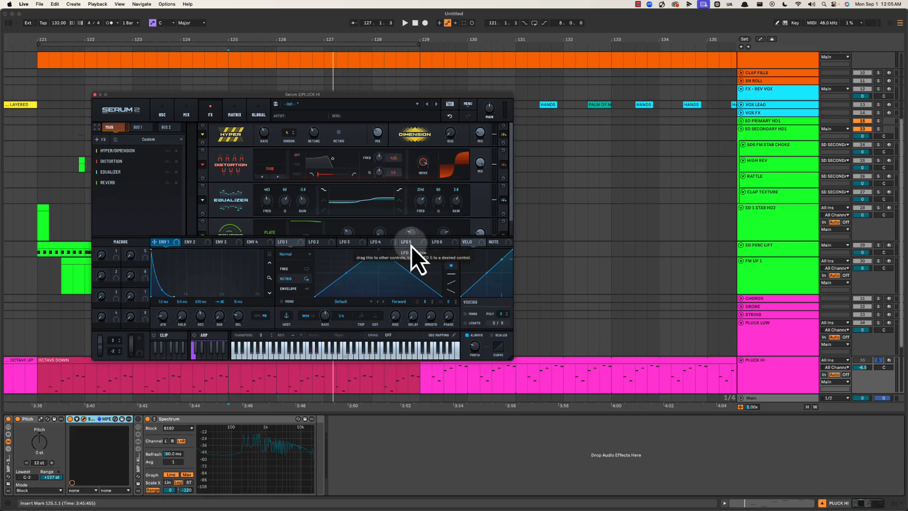
Assign Serum's Note modulation source to the Hyper mix and audition the pluck from bar 125.
click(475, 244)
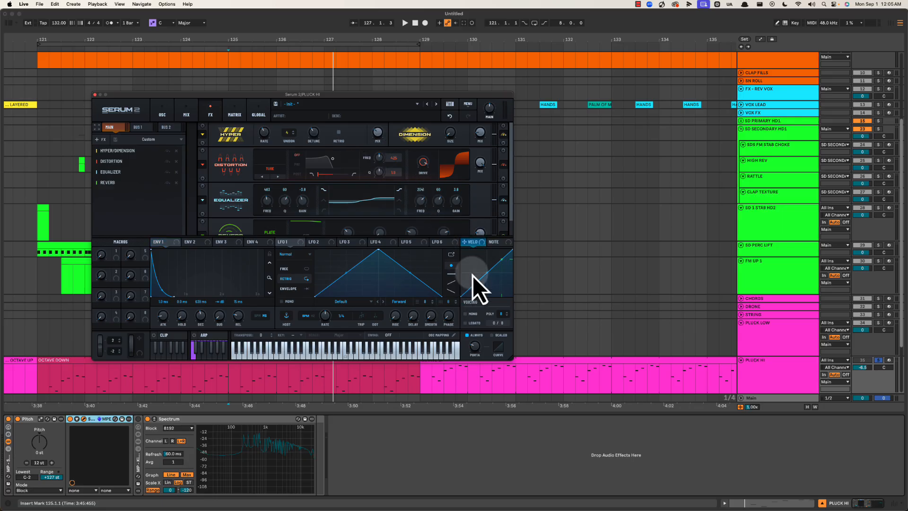
click(494, 243)
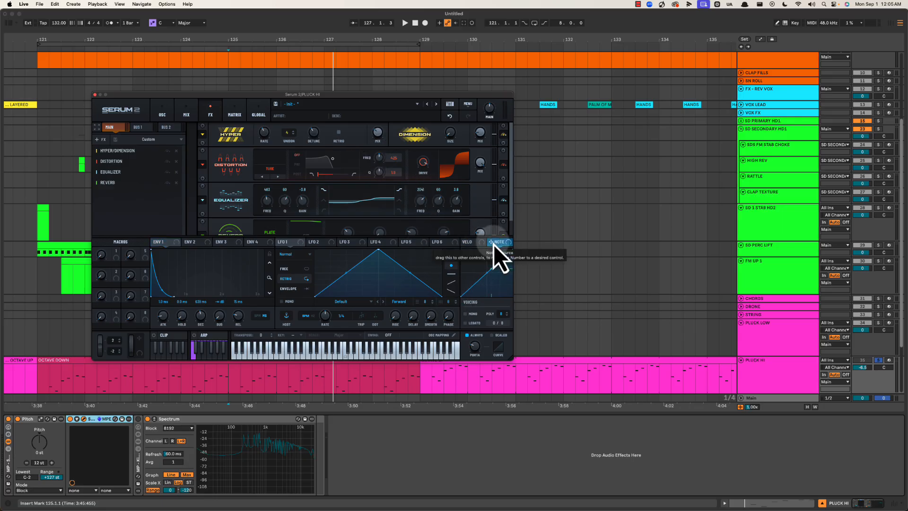
drag(493, 245, 381, 135)
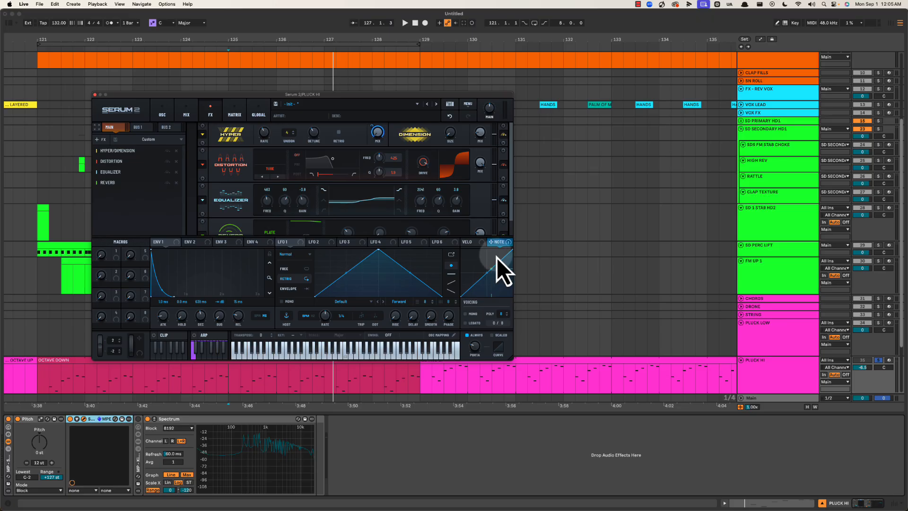
key(space)
key(space)
Reshape the Note modulation curve into a steep rise starting near its middle, auditioning the pluck between changes.
double_click(479, 281)
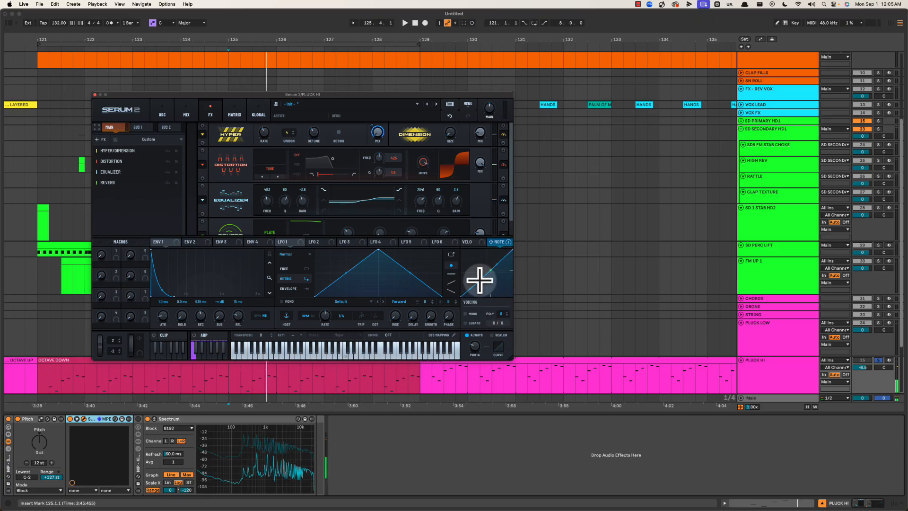
drag(478, 283, 487, 322)
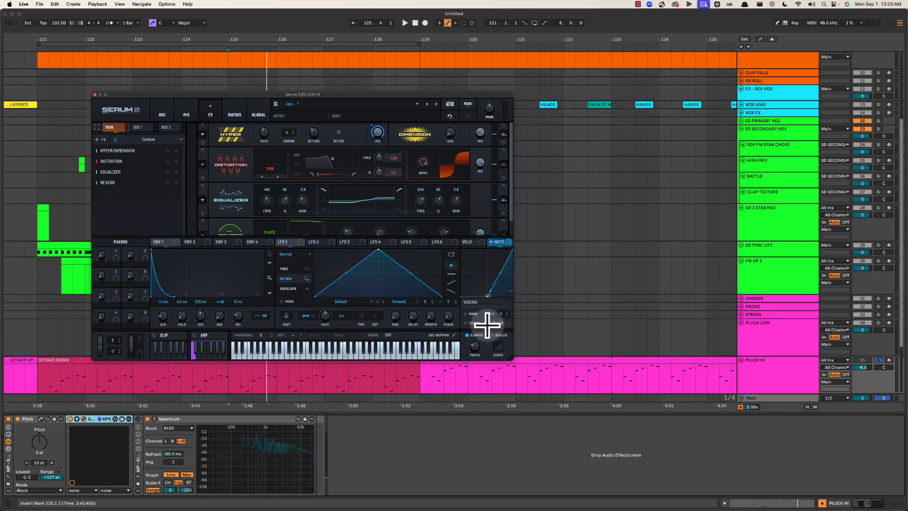
key(space)
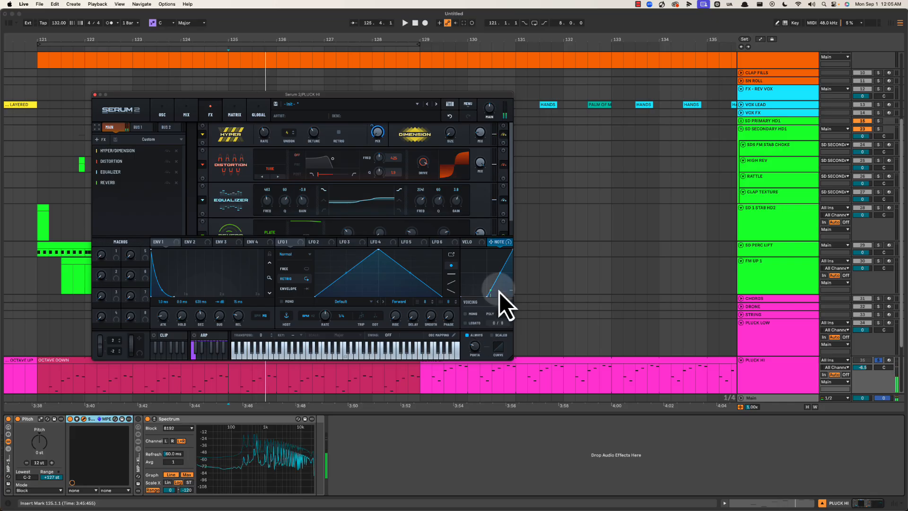
key(space)
drag(495, 276, 492, 232)
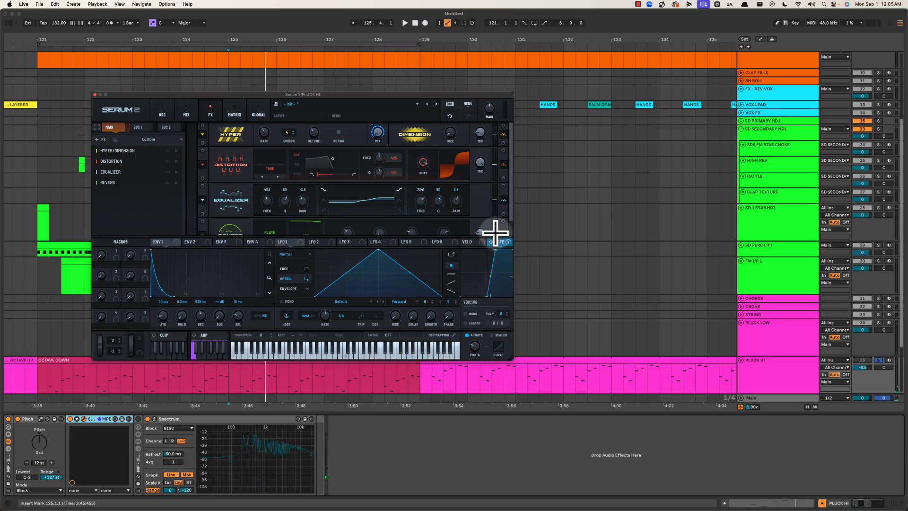
key(space)
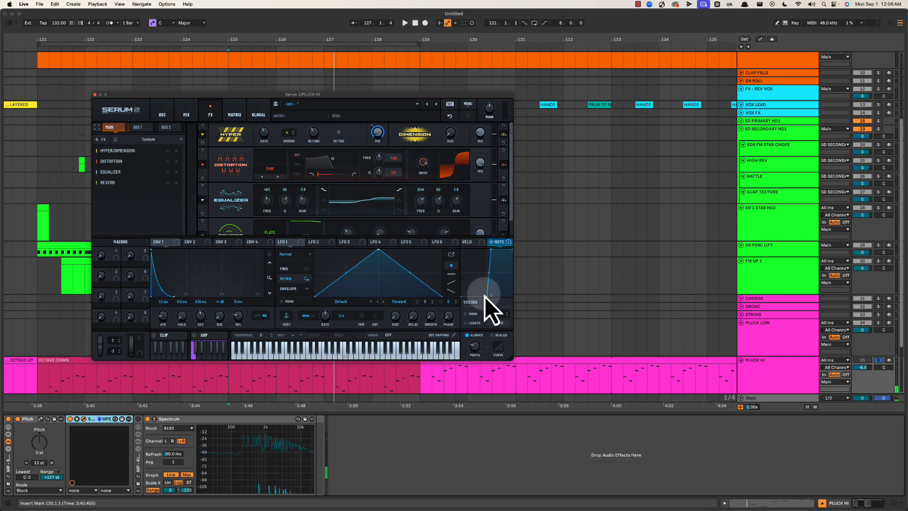
Fine-tune the steep rise of Serum's Note modulation curve and audition the soloed pluck across the change into OCTAVE UP.
mouse_move(487, 298)
mouse_down()
mouse_move(477, 308)
mouse_move(487, 308)
mouse_up()
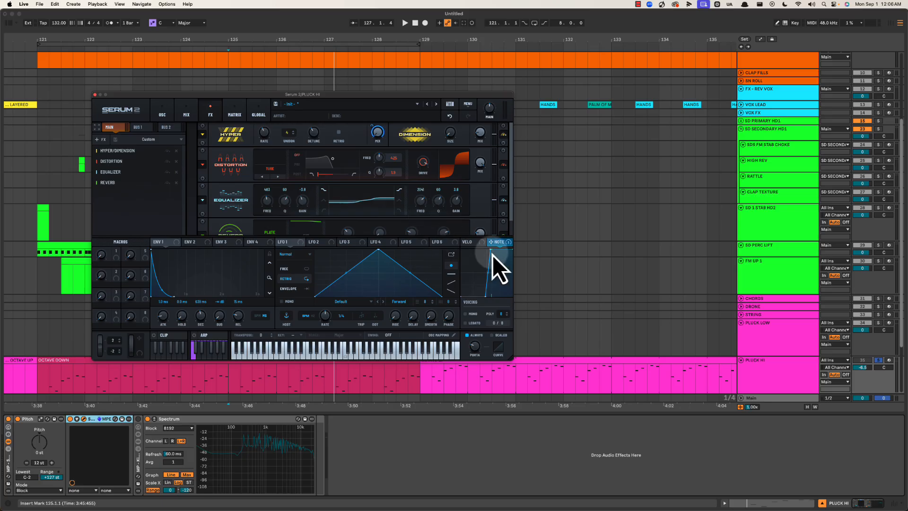
key(space)
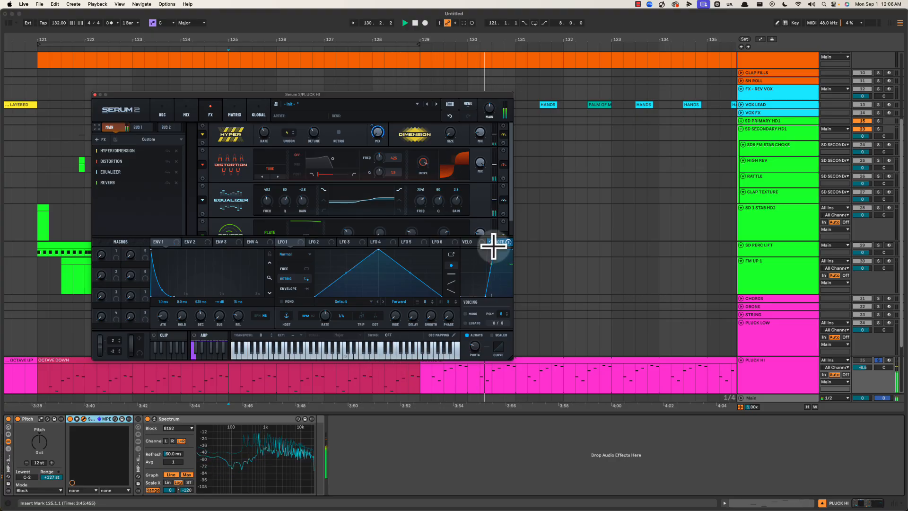
key(space)
key(space)
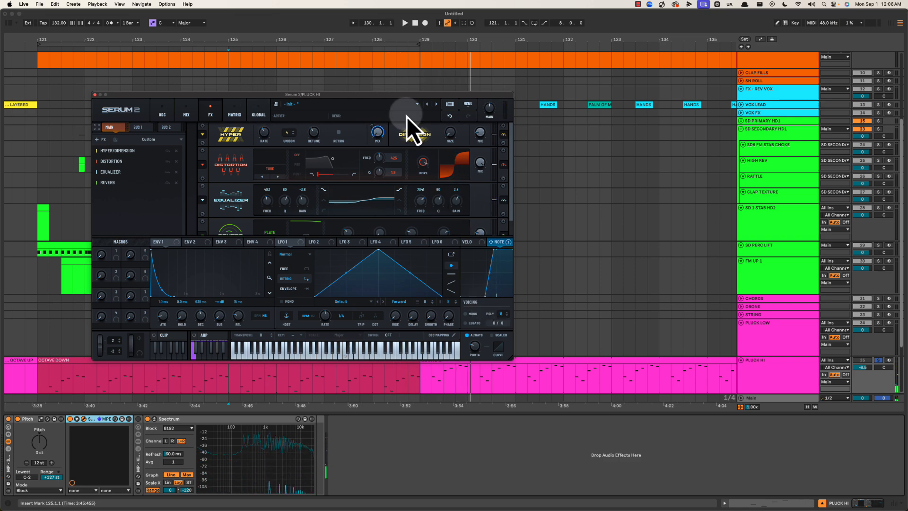
Close Serum and hide the device view, unsolo PLUCK HI and play the full arrangement from bar 126.4.
click(95, 95)
click(432, 278)
key(alt+super+l)
click(421, 301)
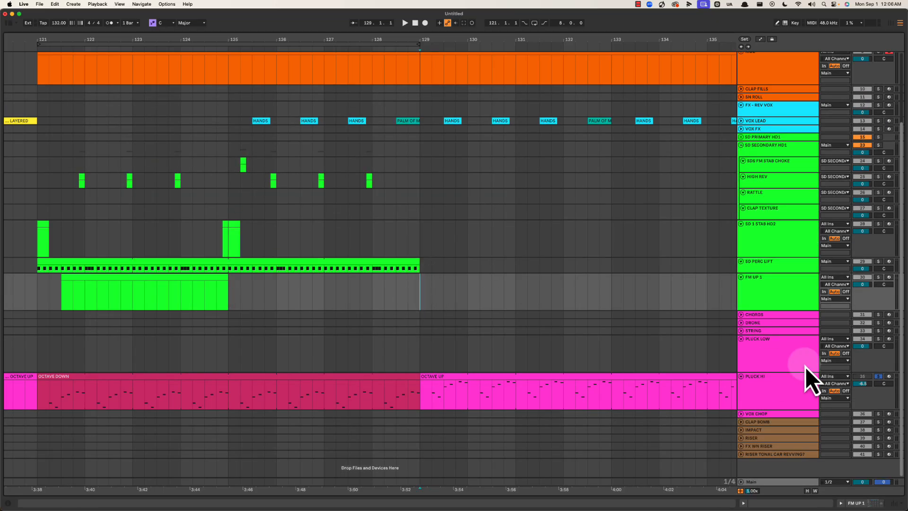
click(878, 376)
click(313, 294)
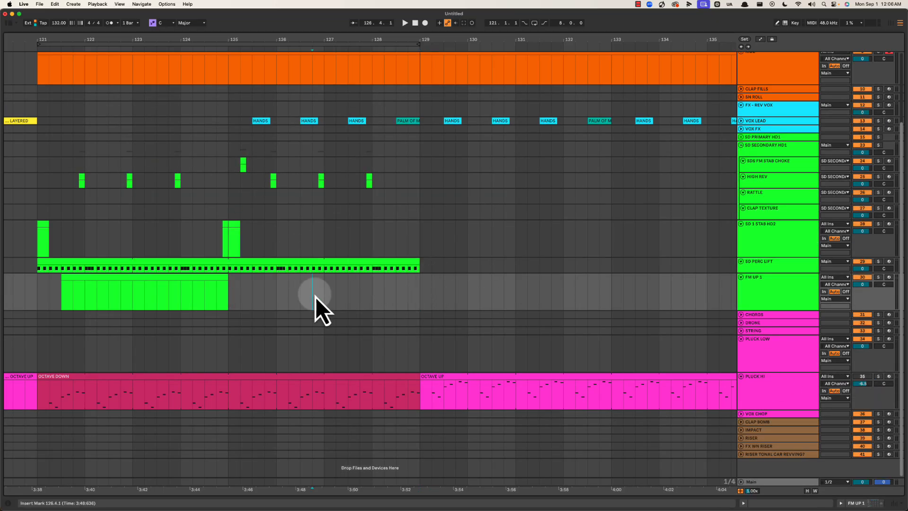
key(space)
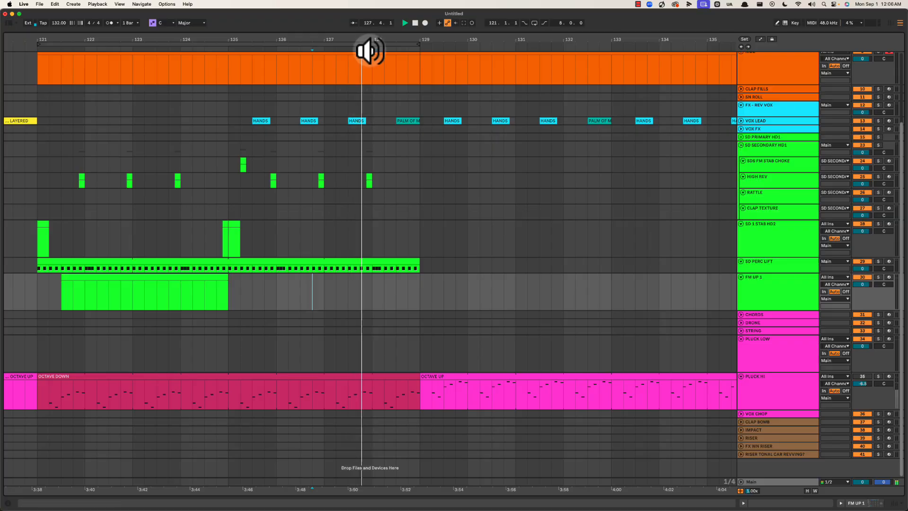
drag(373, 44, 373, 43)
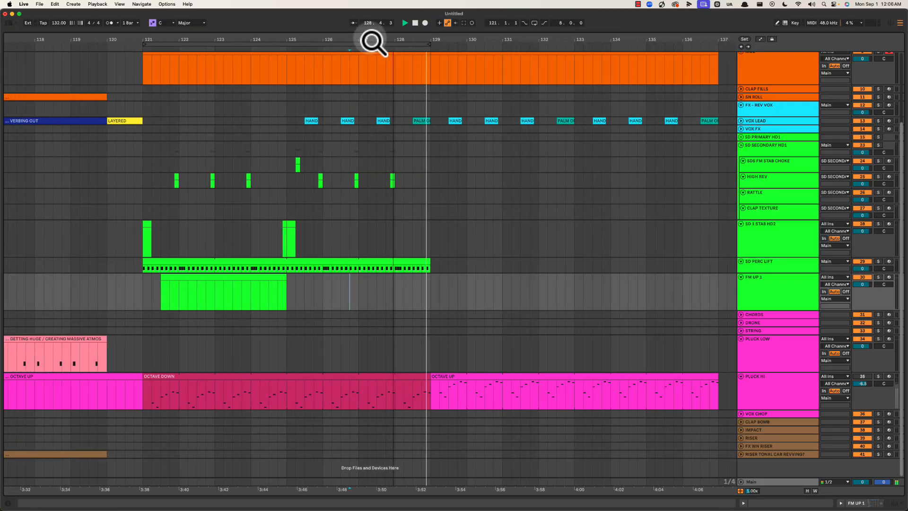
click(289, 113)
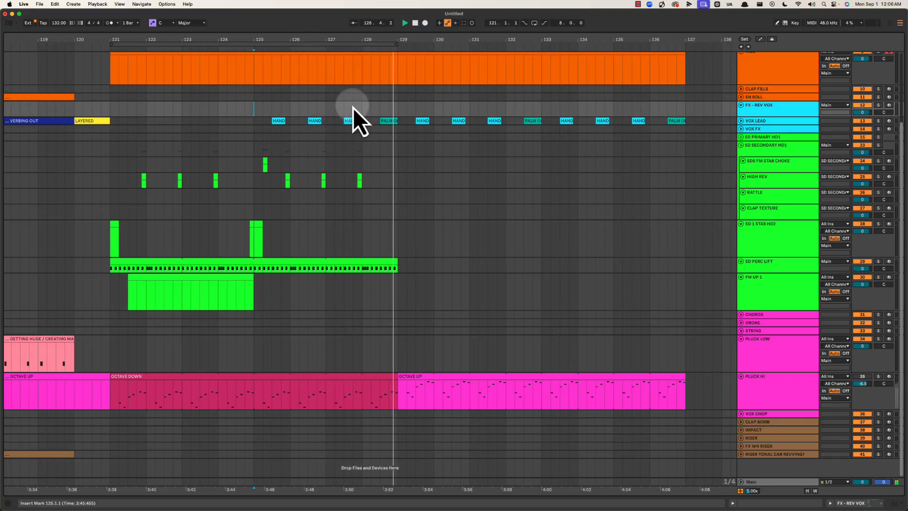
scroll(400, 116, up, 4)
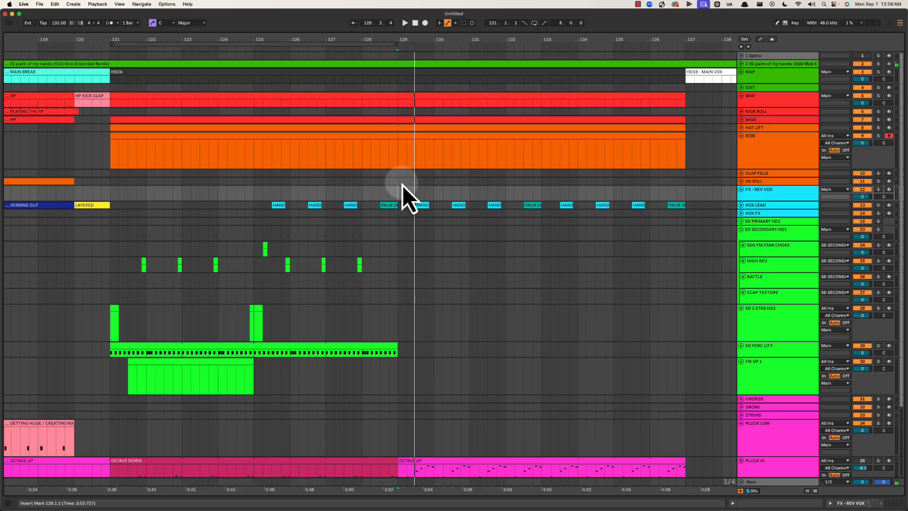
key(space)
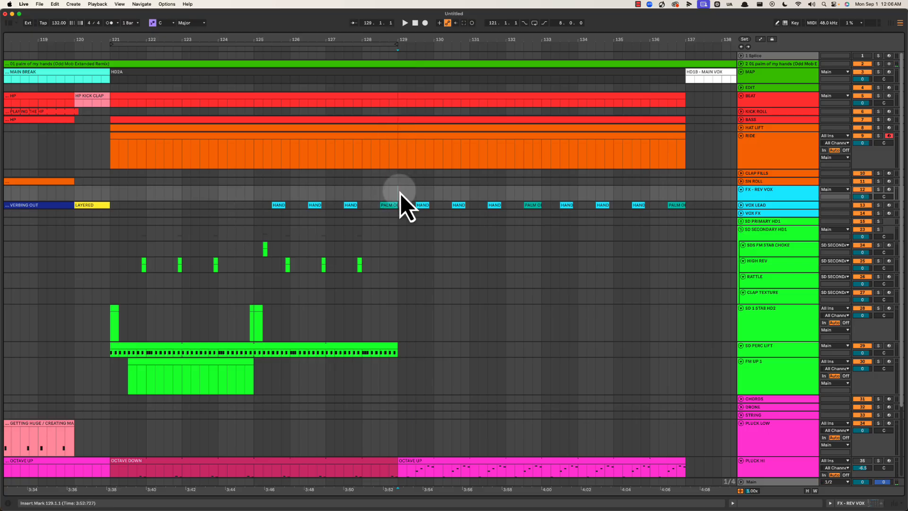
drag(401, 194, 686, 237)
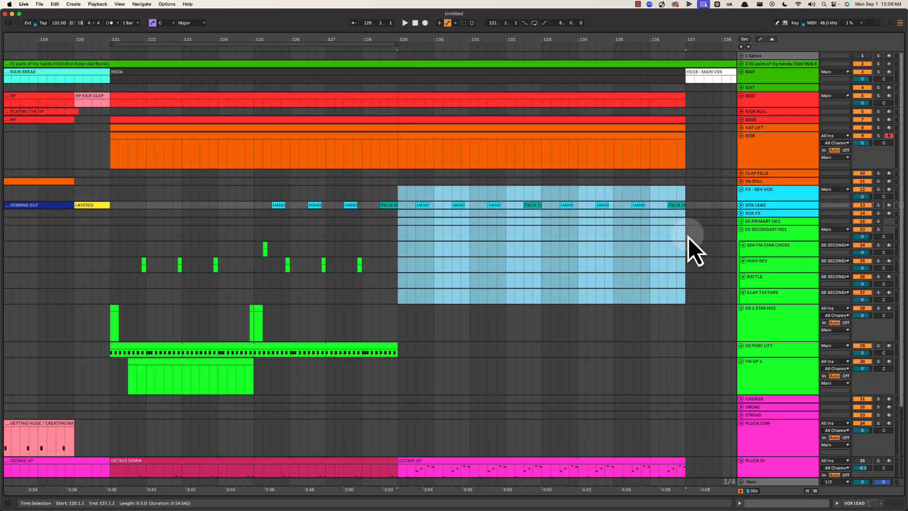
click(250, 185)
scroll(257, 216, down, 1)
drag(340, 41, 300, 49)
drag(149, 159, 351, 370)
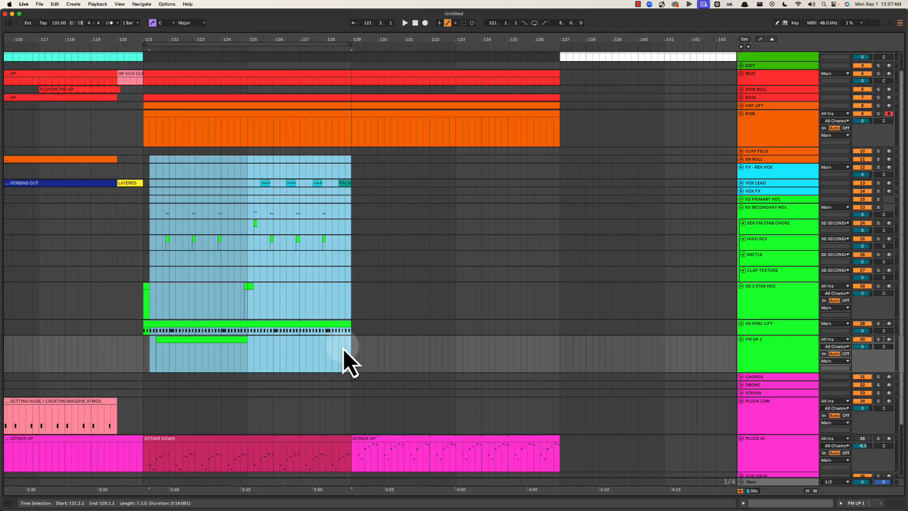
drag(142, 167, 349, 170)
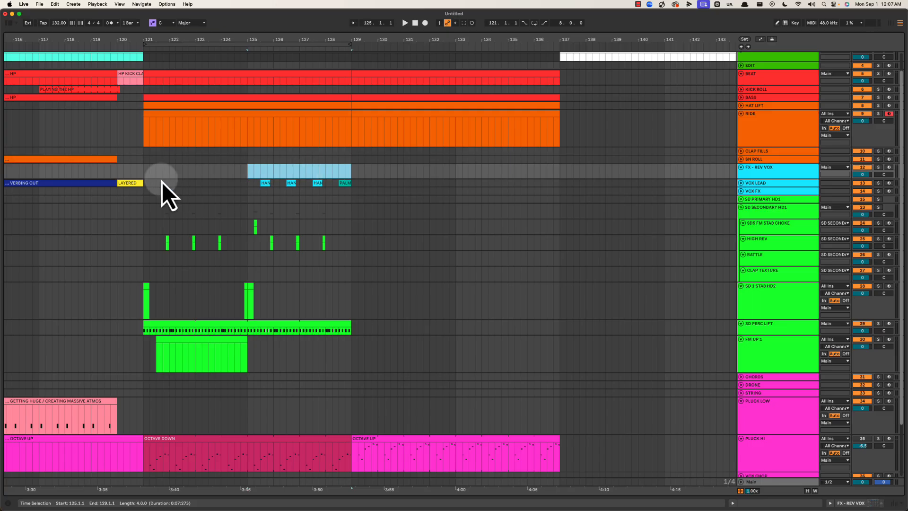
drag(171, 163, 213, 200)
drag(298, 163, 355, 275)
drag(148, 169, 249, 373)
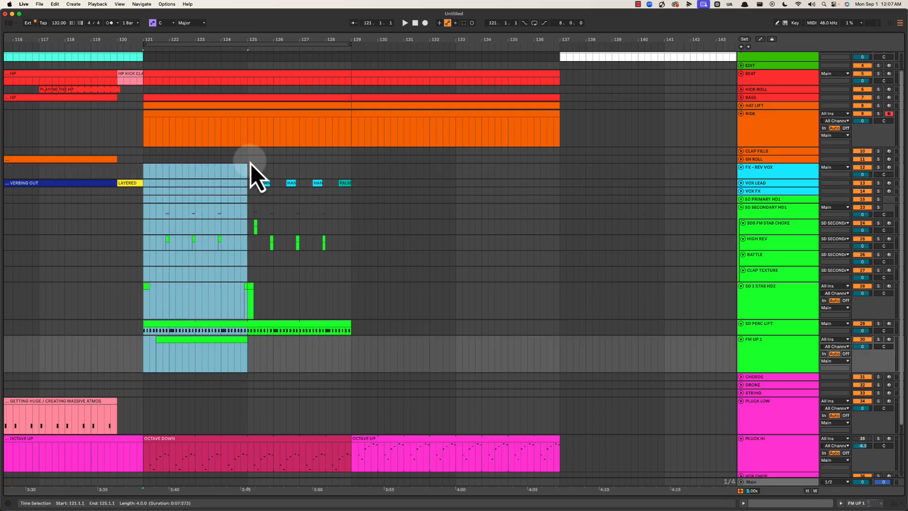
drag(245, 171, 348, 374)
click(276, 178)
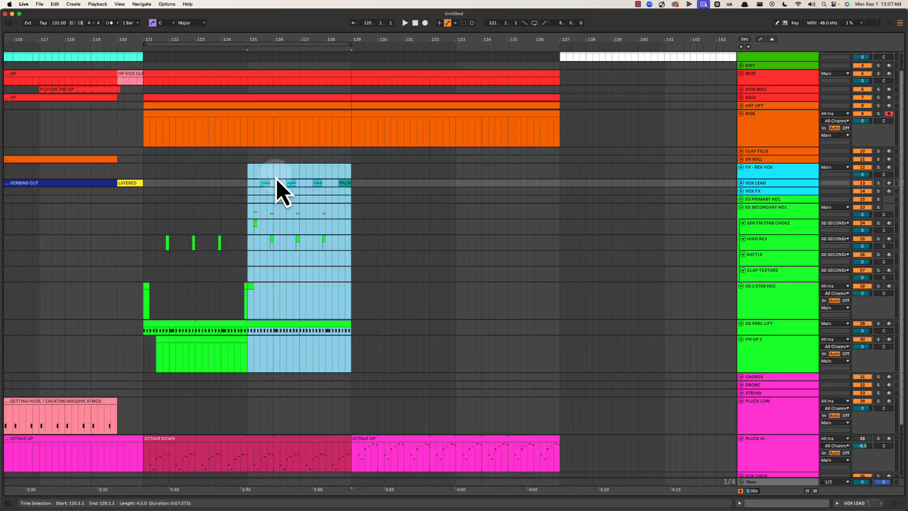
click(247, 168)
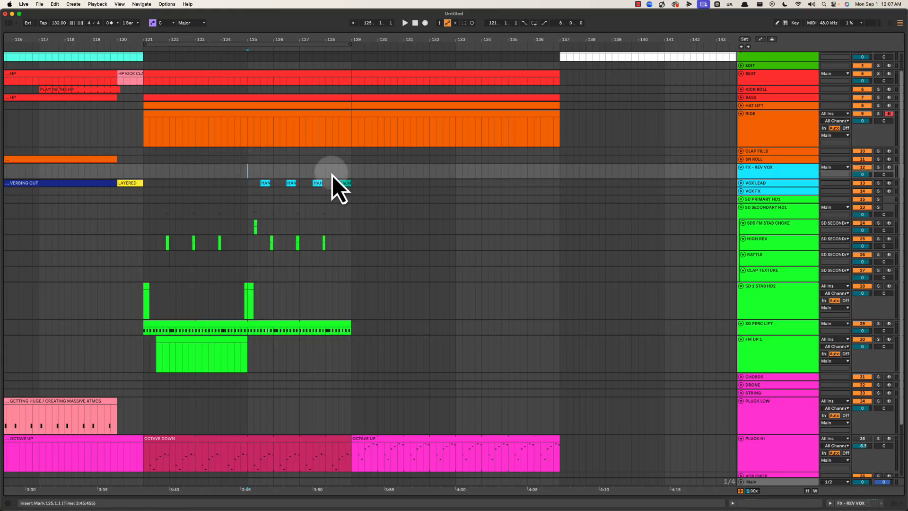
mouse_move(333, 175)
mouse_down()
mouse_move(359, 206)
mouse_move(346, 186)
mouse_up()
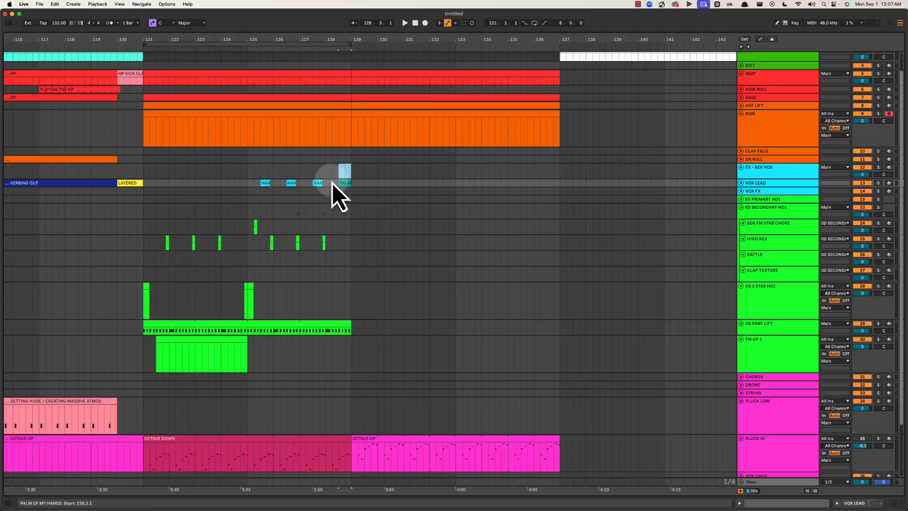
Duplicate bars 121 to 129 of the tracks from FX - REV VOX through FM UP 1 into bars 129 to 137.
drag(247, 171, 351, 353)
drag(144, 174, 350, 351)
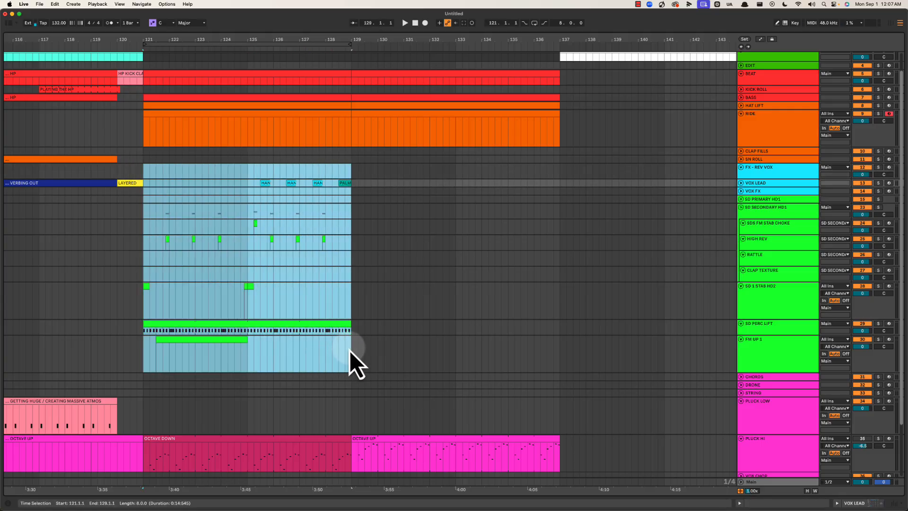
click(156, 175)
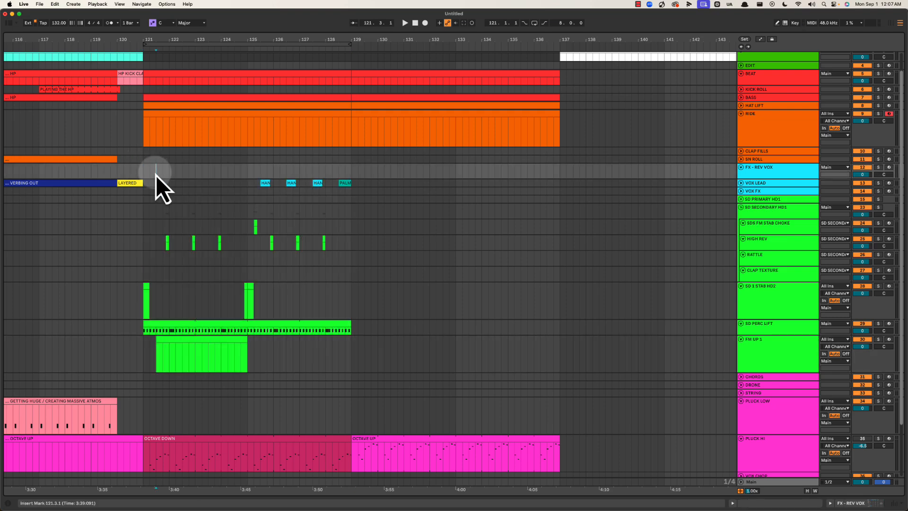
drag(146, 174, 350, 358)
key(super+d)
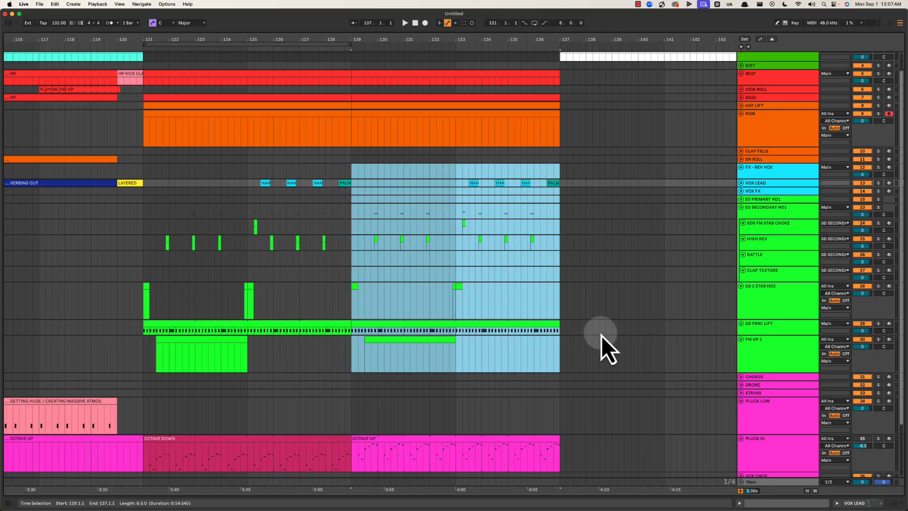
Insert a MIDI track below FM UP 1, name it FX UP 2 and color it green.
click(770, 353)
key(super+shift+t)
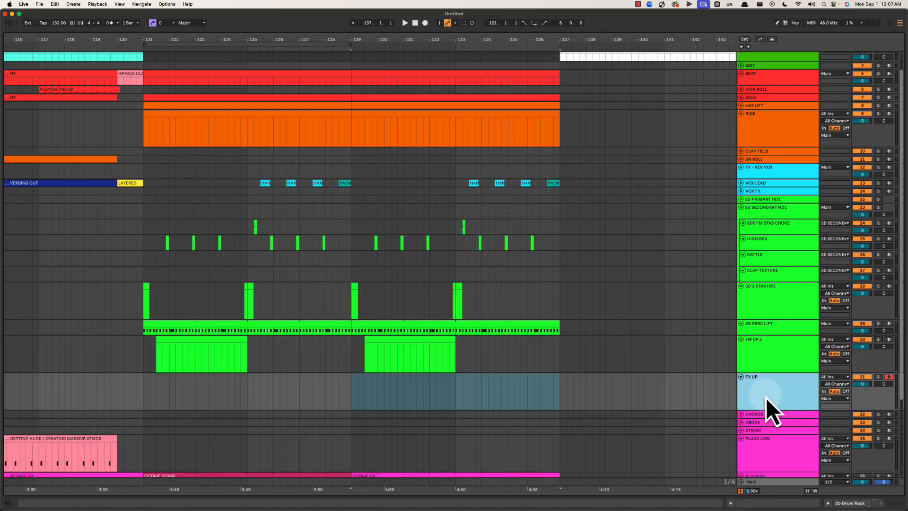
text(2)
key(Return)
right_click(766, 398)
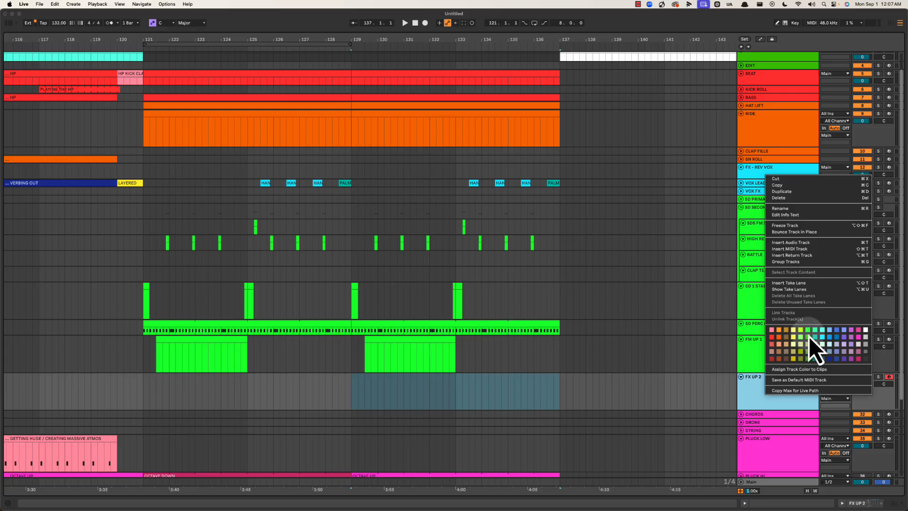
click(808, 336)
Move the duplicated FM UP 1 clip after bar 129 down to the FX UP 2 track.
drag(411, 345, 401, 385)
click(351, 364)
scroll(359, 349, up, 1)
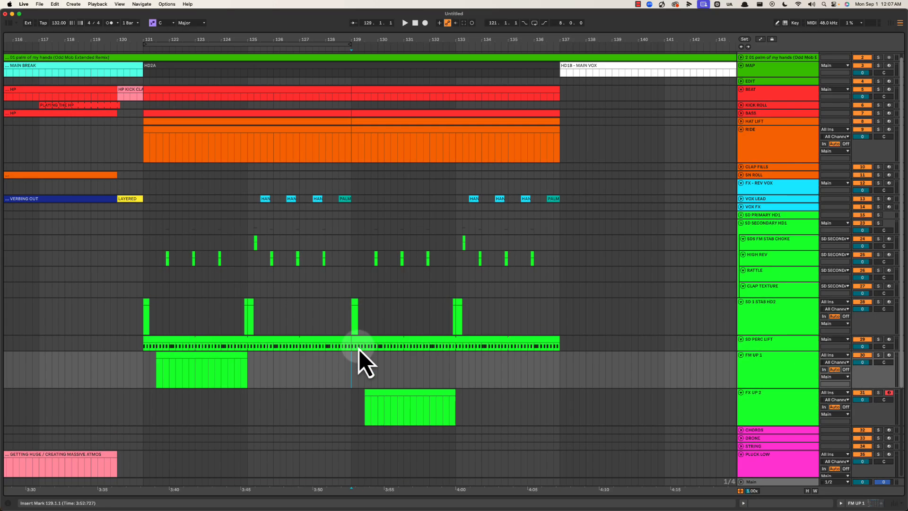
click(348, 287)
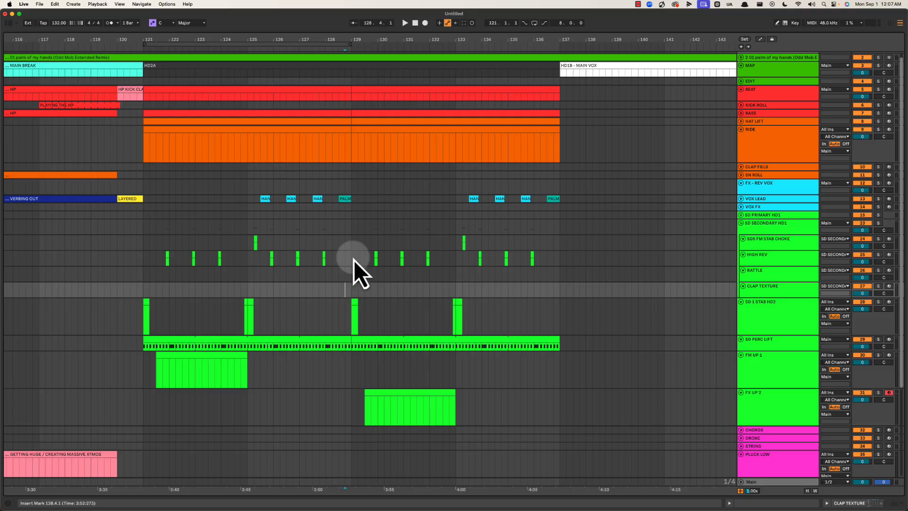
Play from bar 128.3, unfold the EDIT track and insert an empty MIDI clip on it from 128.3 to 129.1.
click(341, 184)
key(space)
scroll(355, 274, up, 1)
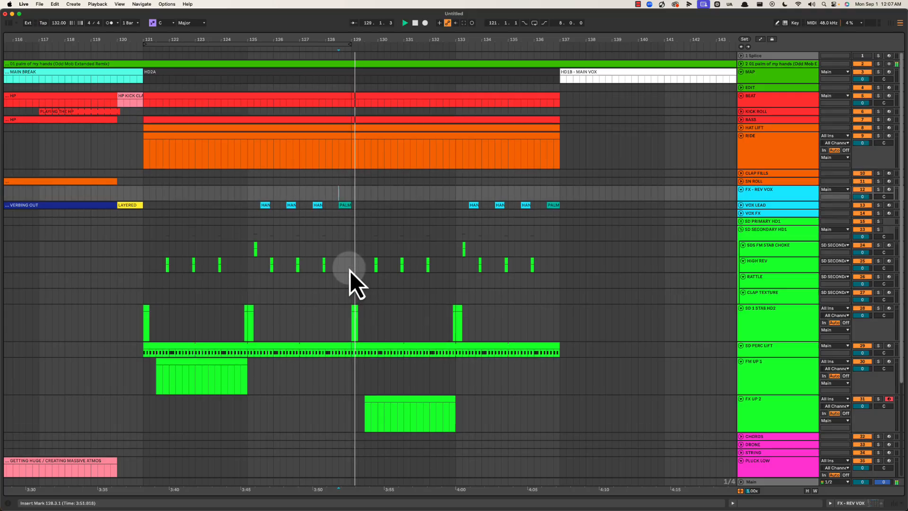
click(721, 91)
click(478, 91)
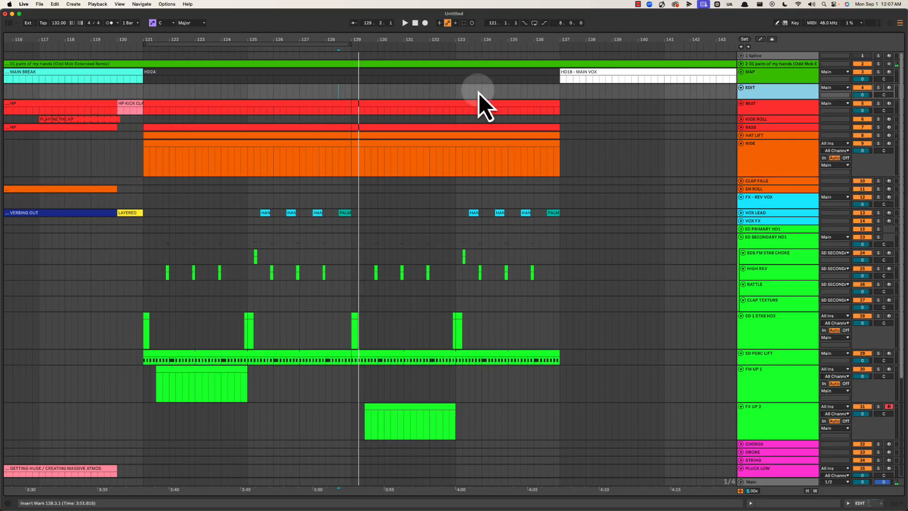
key(space)
drag(341, 93, 346, 90)
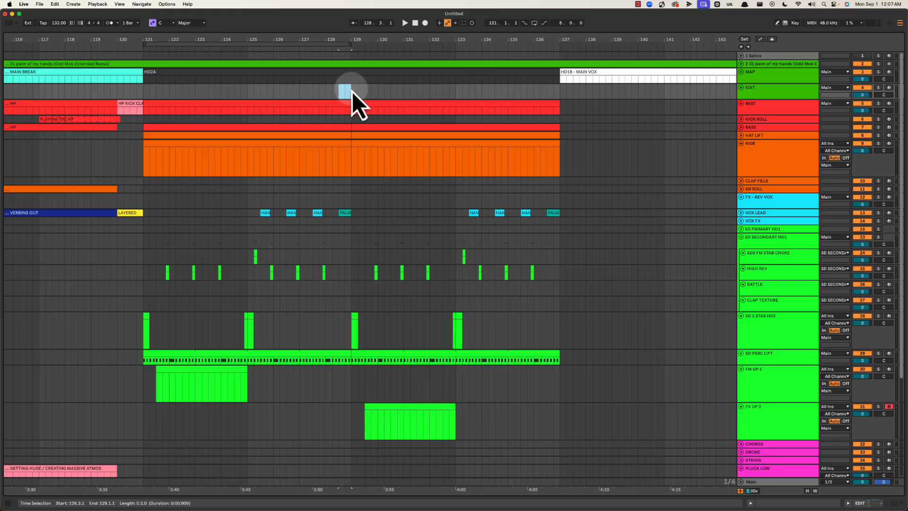
key(super+shift+m)
key(space)
key(space)
Split the BEAT clip at bar 128.3 below the new EDIT clip, fit the track heights and play from bar 128.
click(339, 113)
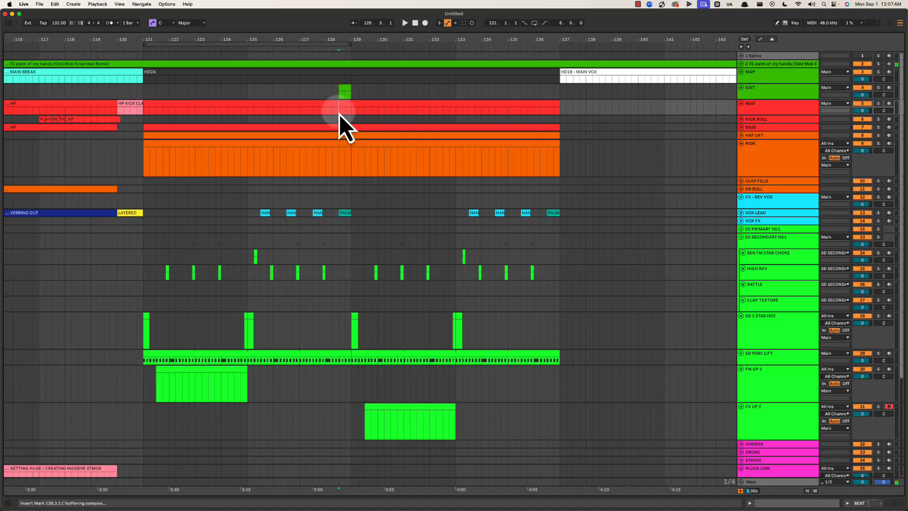
drag(341, 112, 346, 103)
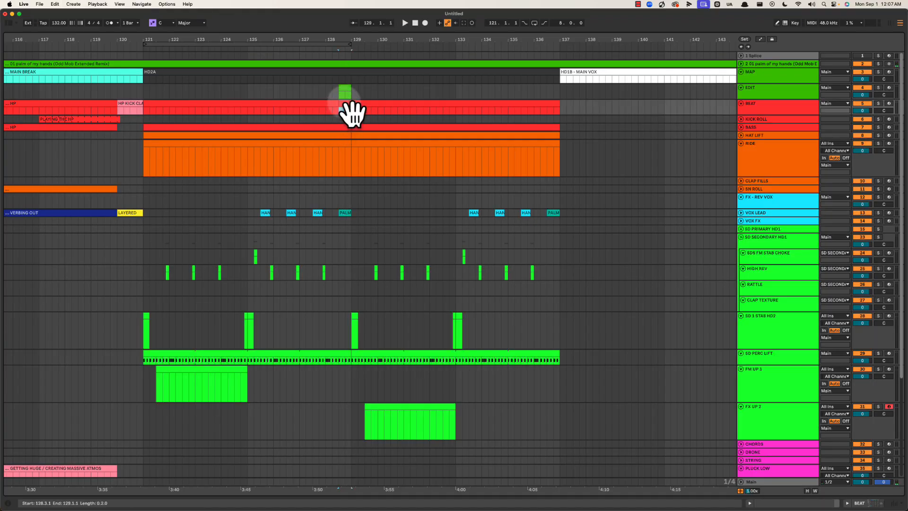
key(h)
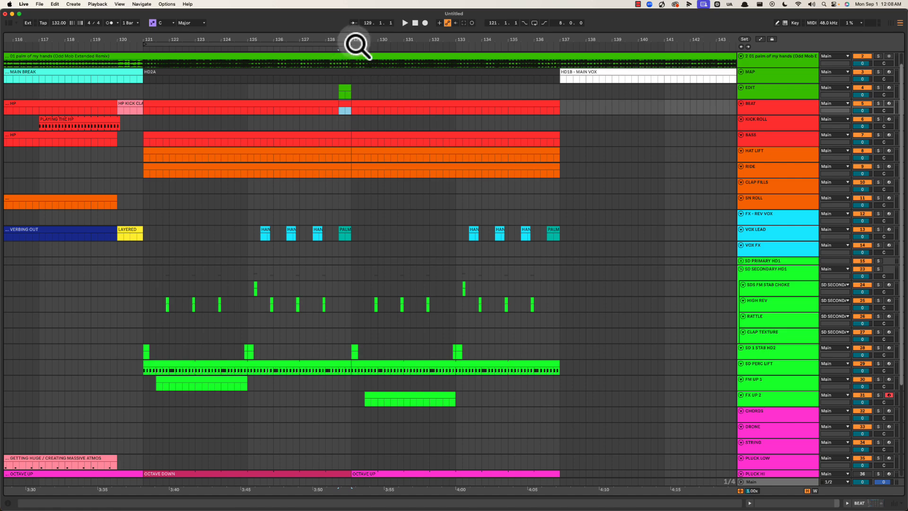
drag(357, 40, 336, 126)
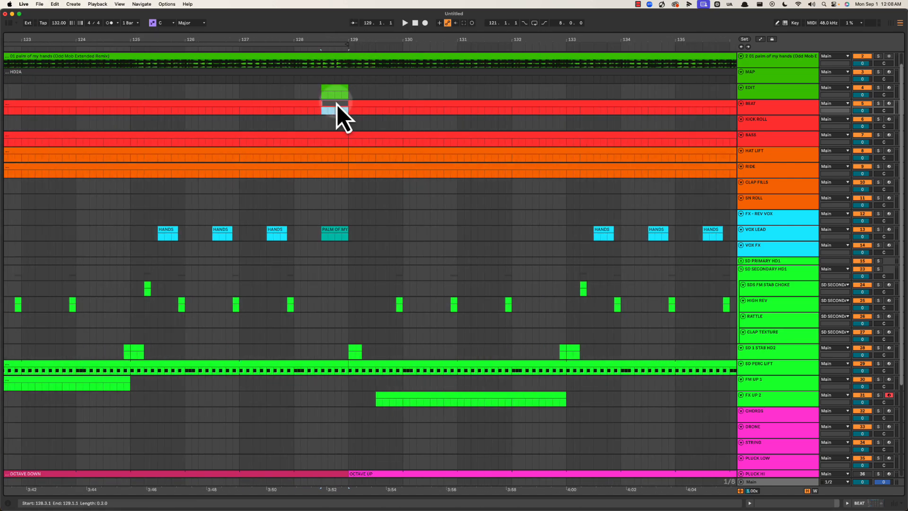
key(space)
drag(361, 41, 321, 45)
click(305, 126)
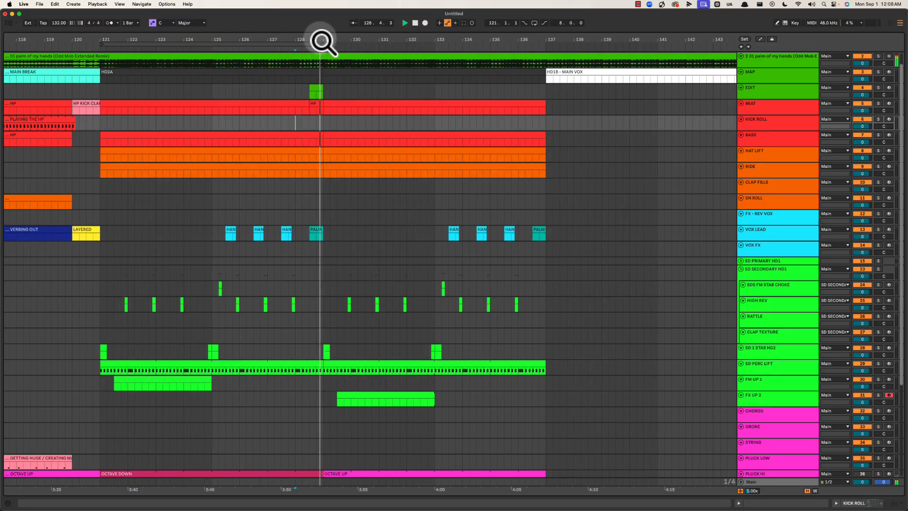
click(294, 125)
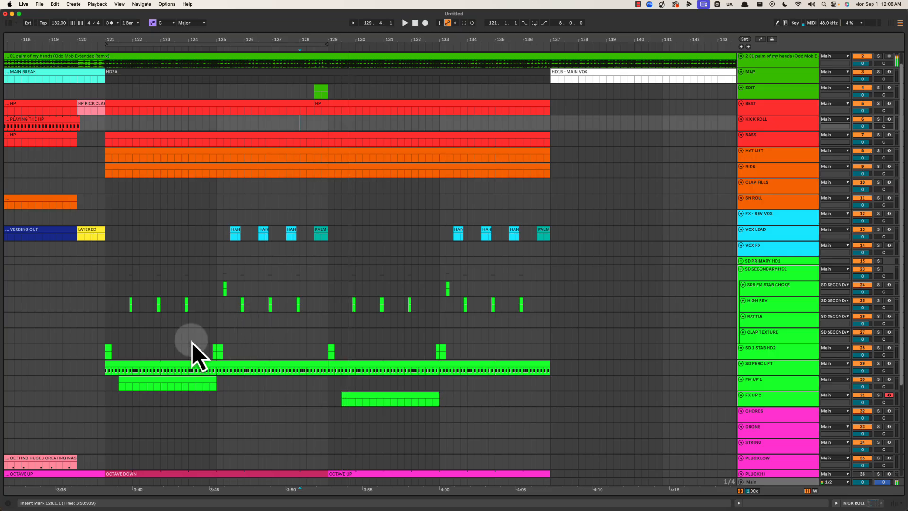
Insert an empty MIDI clip on the SD 1 STAB HD2 track from 128.4 to 129.1 and name it REV.
click(327, 350)
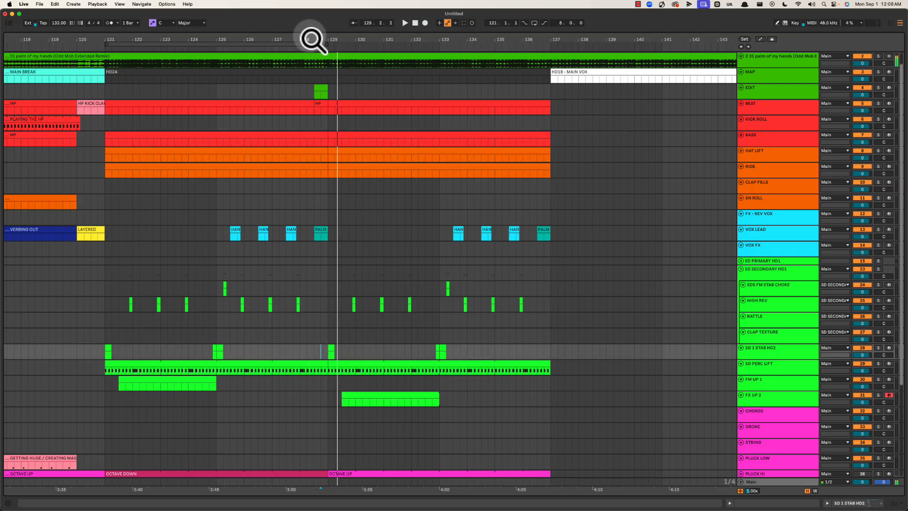
drag(314, 39, 421, 316)
drag(361, 348, 384, 350)
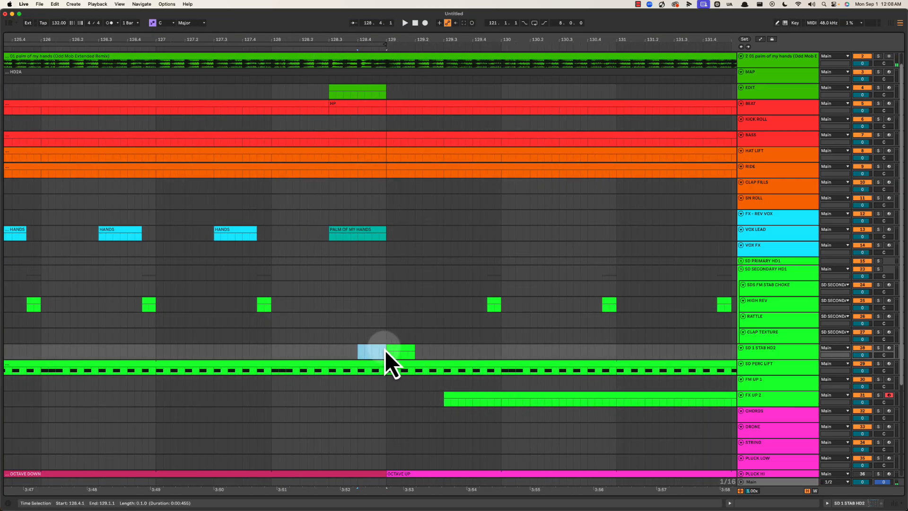
key(super+shift+m)
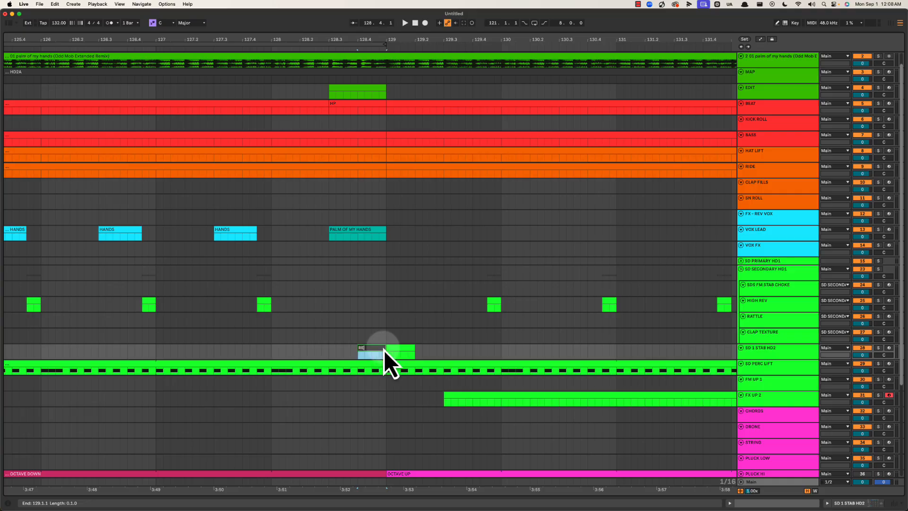
Play from bar 128.4 and again from 132.2, checking the mapped clips across the tracks against the reference song.
key(space)
drag(378, 41, 348, 39)
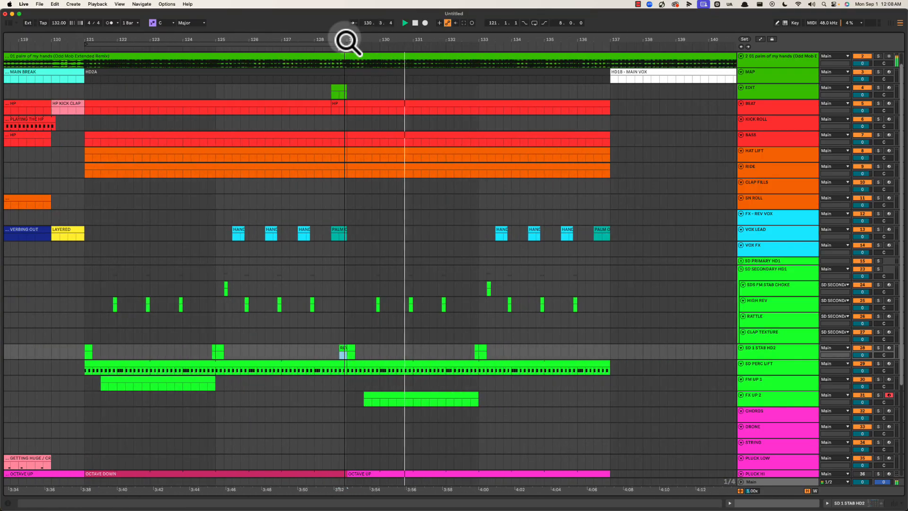
scroll(373, 354, down, 3)
scroll(373, 353, down, 3)
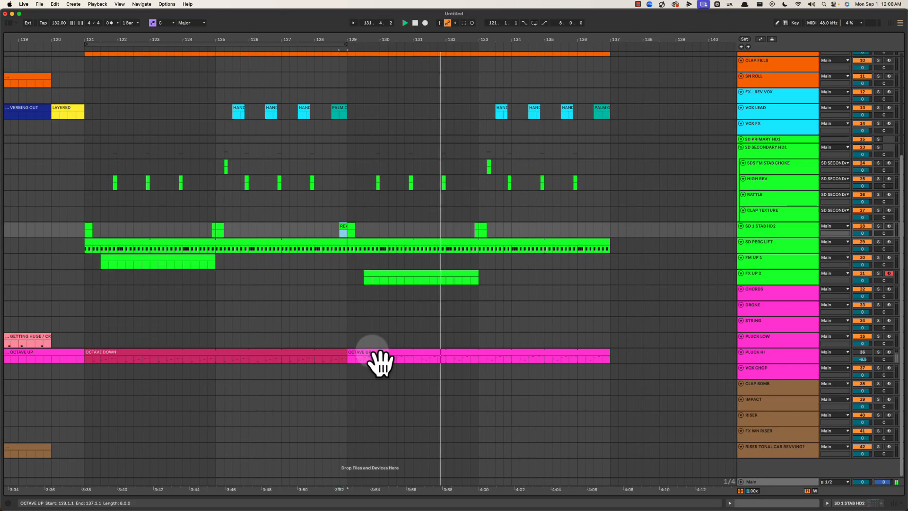
scroll(375, 360, up, 4)
scroll(334, 327, left, 3)
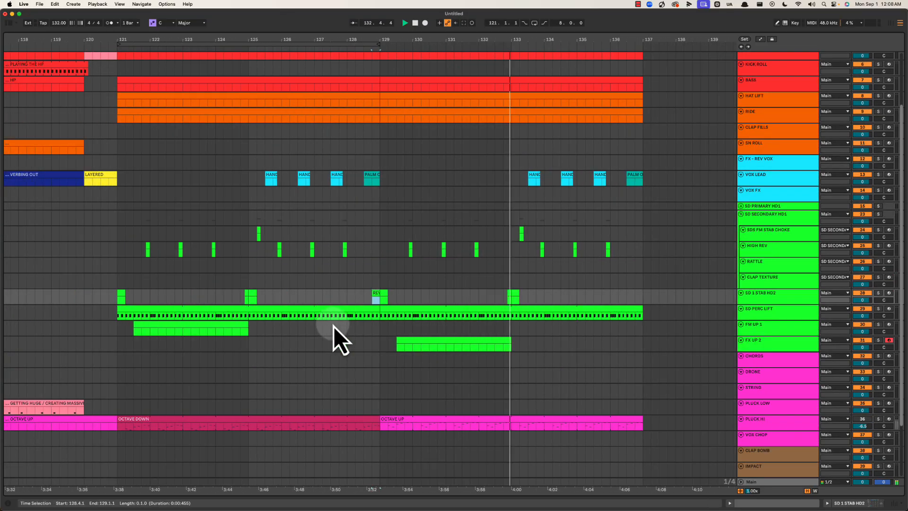
scroll(336, 362, up, 2)
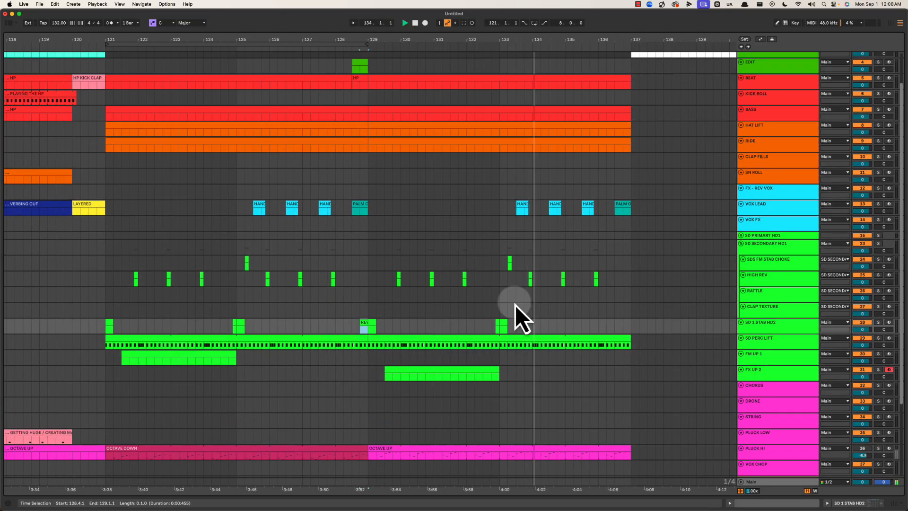
click(476, 327)
scroll(478, 293, right, 1)
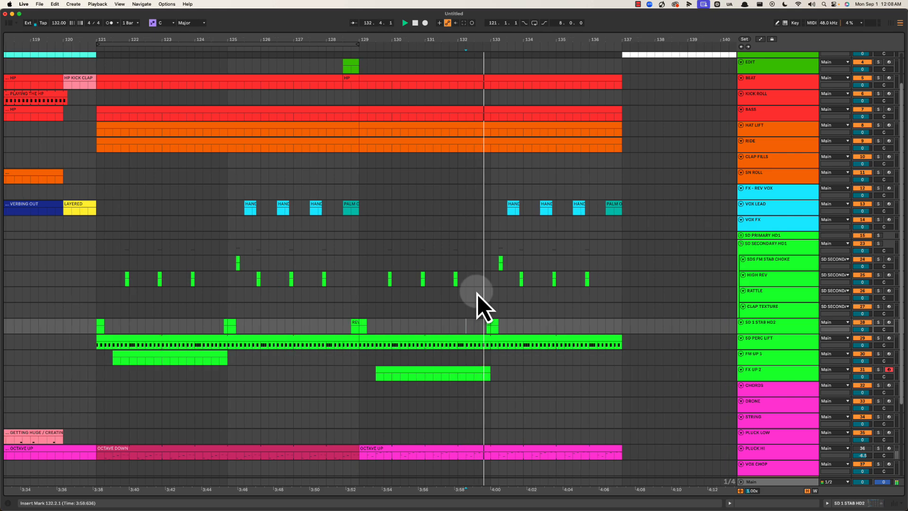
Stop playback and highlight the stretch around the short SD 1 STAB HD2 clip near bar 133.
key(space)
drag(458, 326, 501, 325)
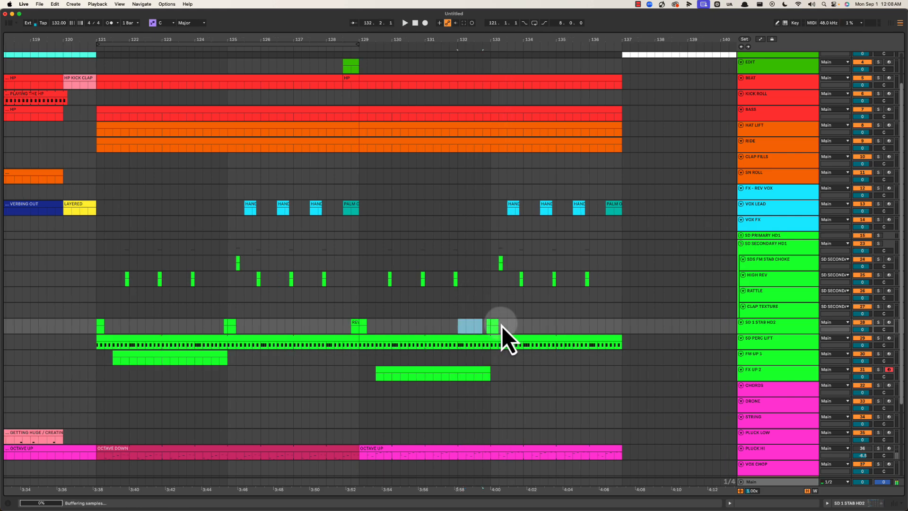
click(481, 326)
key(Left)
key(Left)
key(Left)
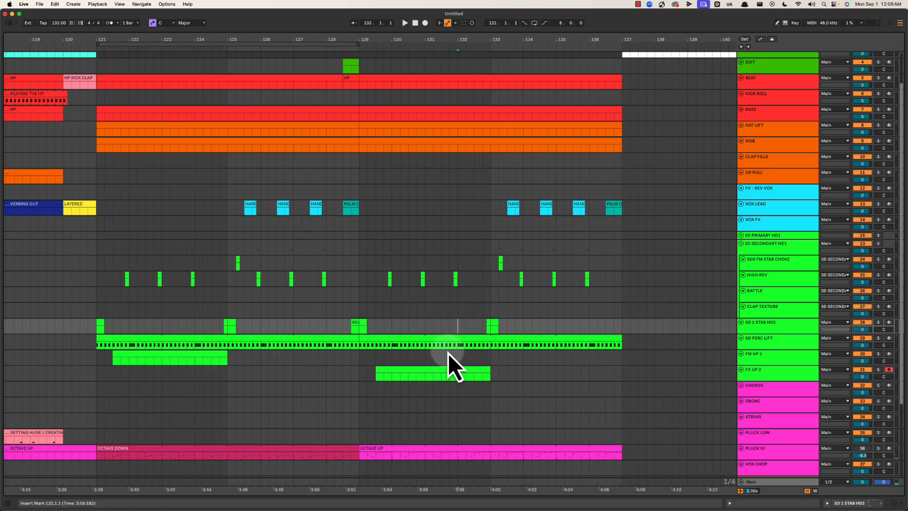
click(465, 374)
drag(474, 327, 529, 327)
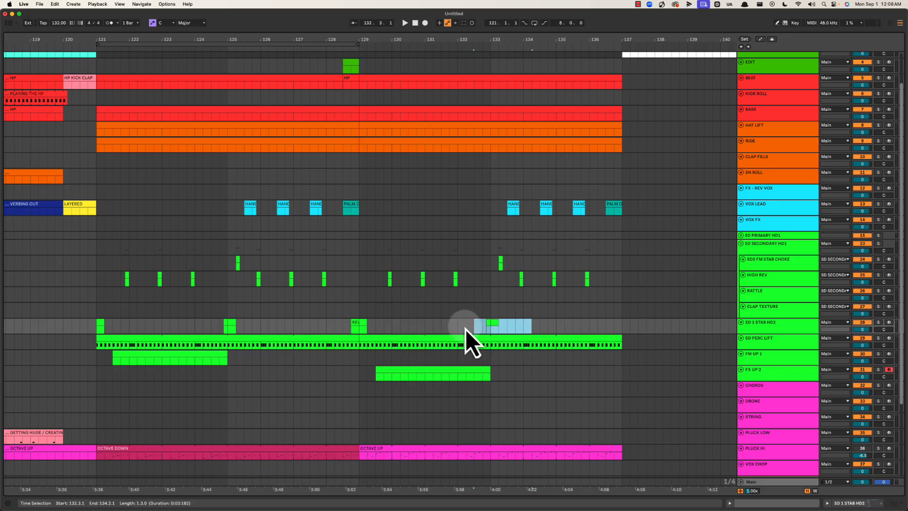
drag(465, 327, 535, 327)
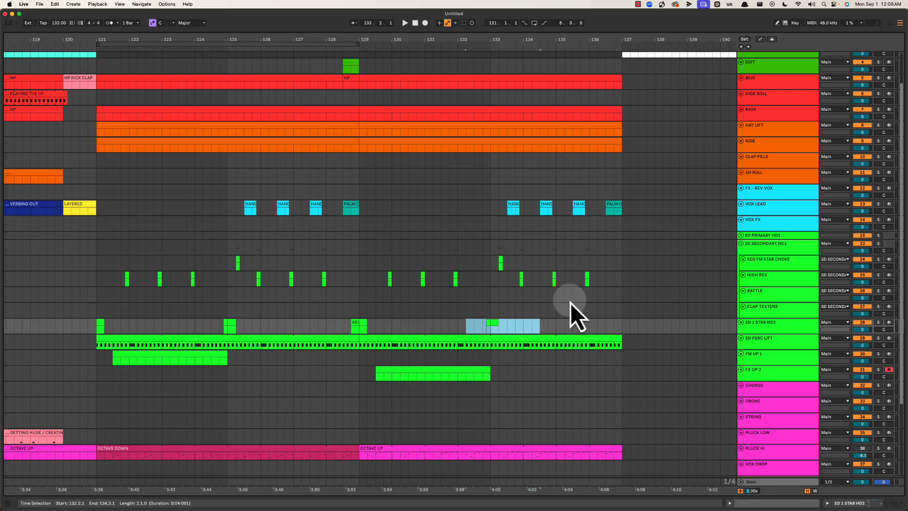
Highlight the SDS FM STAB CHOKE clip at 133.2.1 and stop playback.
click(768, 331)
drag(487, 265, 534, 257)
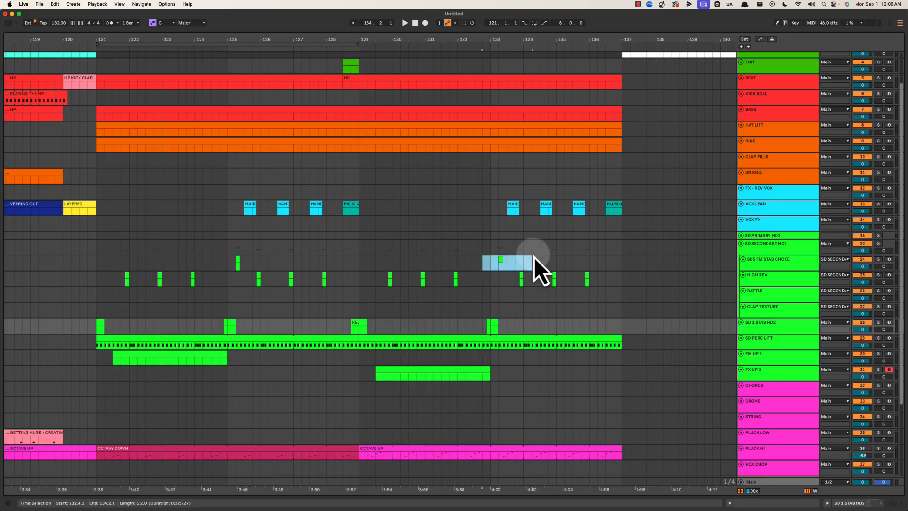
click(500, 259)
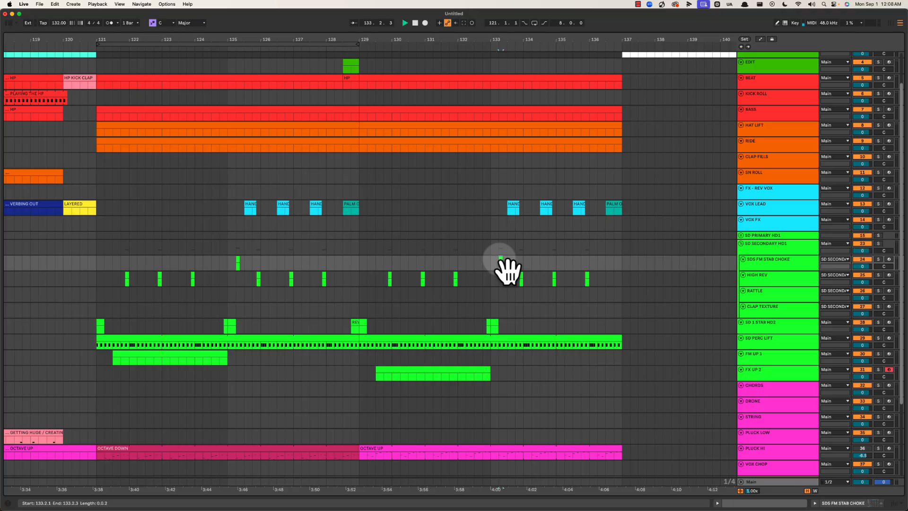
key(space)
Highlight the last three HANDS clips on VOX LEAD and play the arrangement from 133.3.1 to about bar 137.
drag(504, 213, 602, 211)
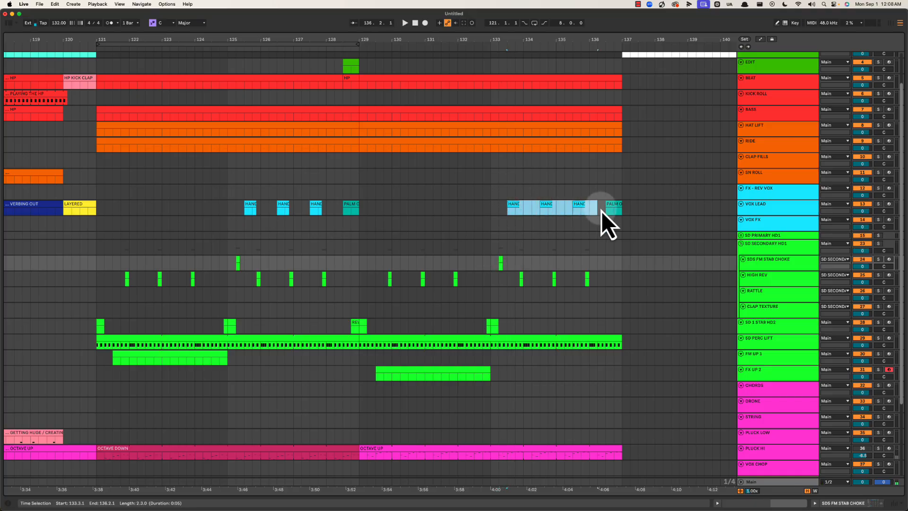
click(508, 246)
key(space)
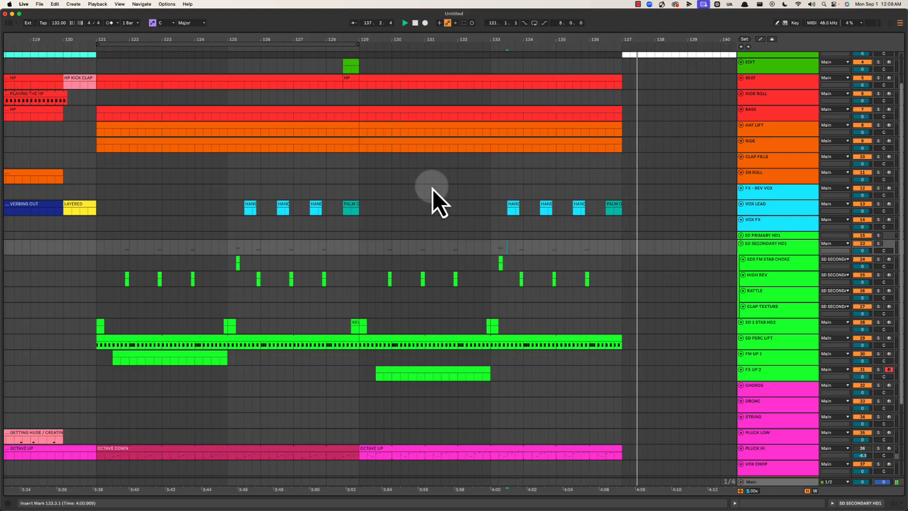
key(space)
Examine the full set of track layers in the section from bar 121 to bar 137.
drag(397, 38, 398, 36)
scroll(401, 303, down, 3)
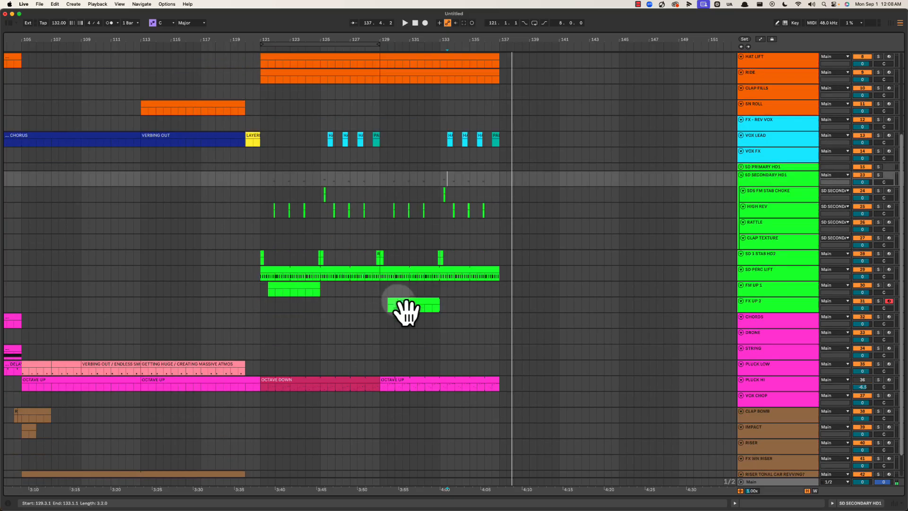
scroll(381, 347, up, 1)
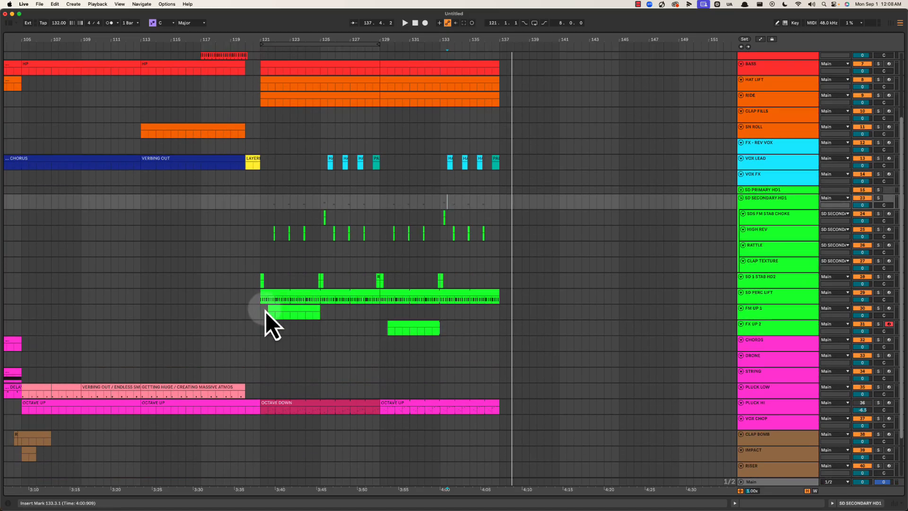
drag(264, 310, 496, 405)
click(491, 374)
drag(361, 41, 363, 37)
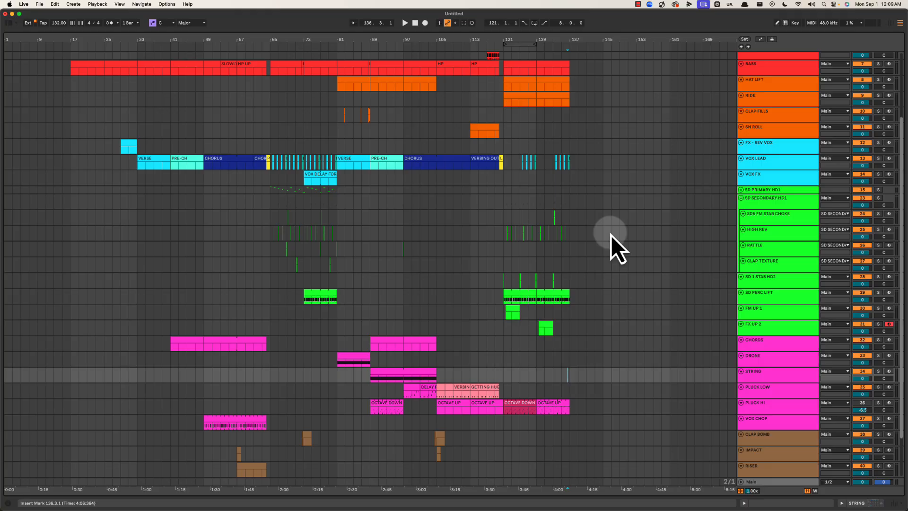
Highlight the HD2A section and the following HD1B - MAIN VOX section on the MAP track, and review the tracks beneath them.
scroll(523, 240, up, 4)
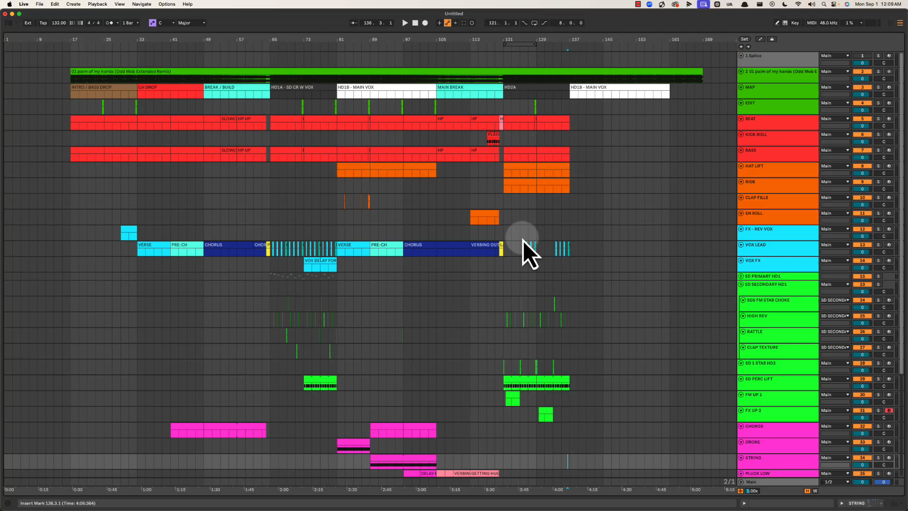
click(541, 87)
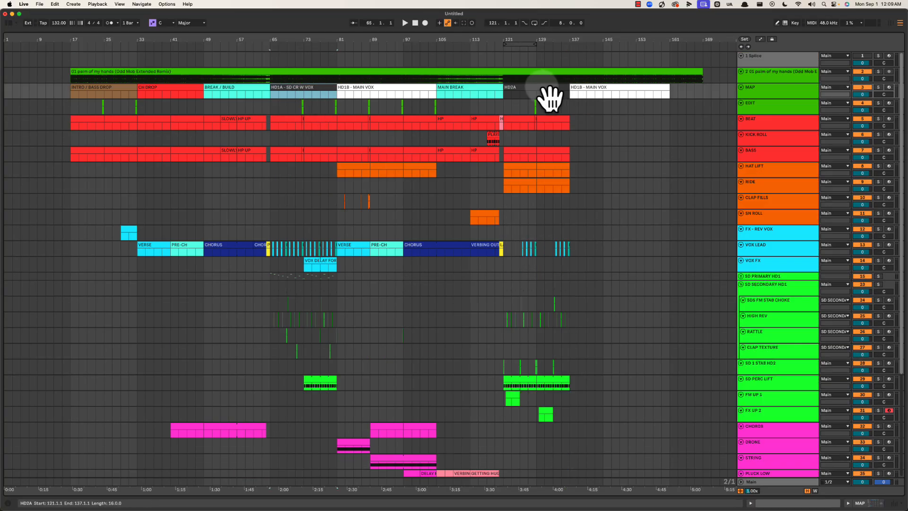
shift+click(590, 87)
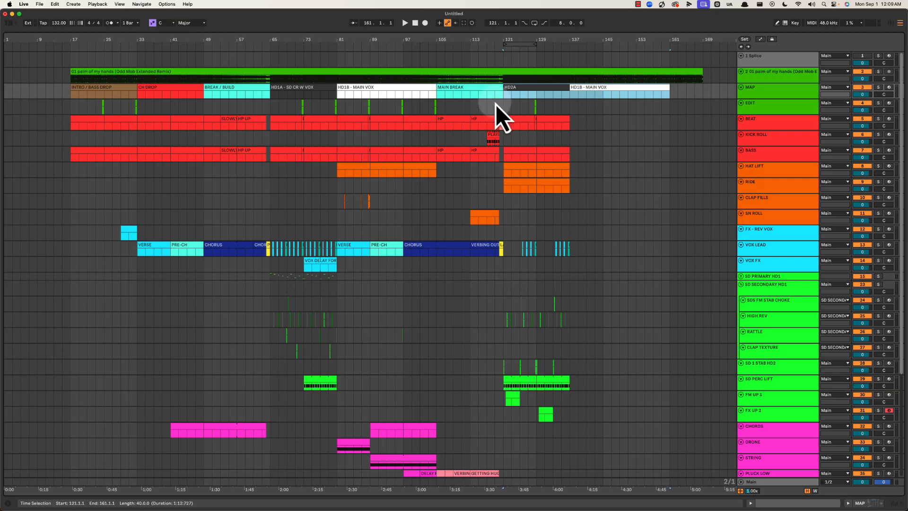
click(511, 99)
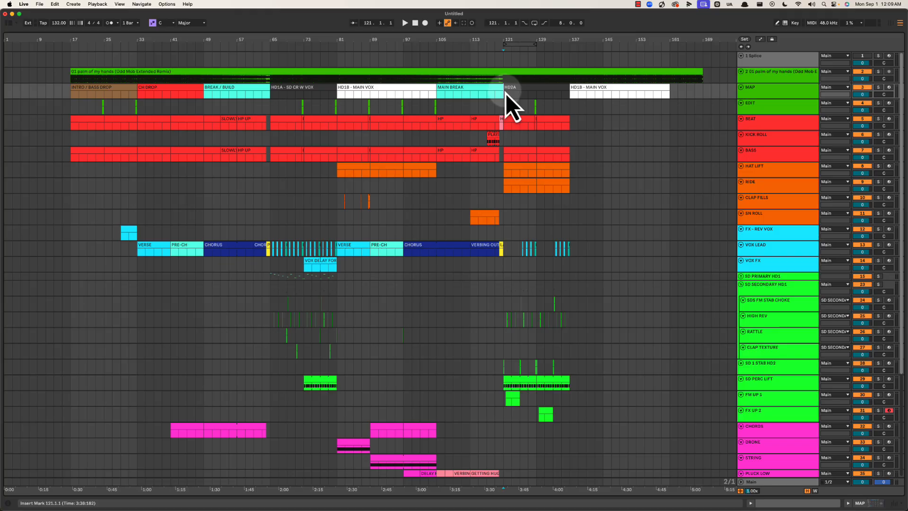
drag(265, 111, 645, 282)
click(502, 205)
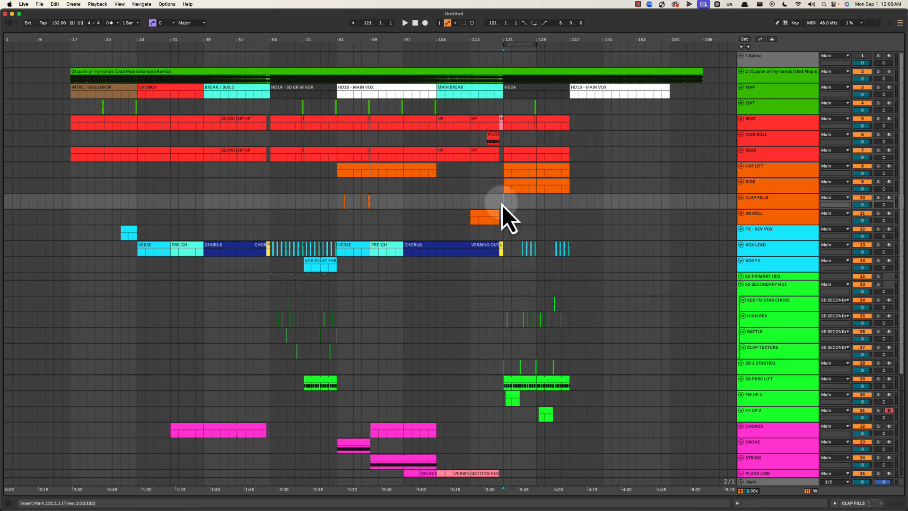
Compare the starts of HD2A and HD1A, highlighting bars 65 to 89 from MAP down to SD 1 STAB HD2.
drag(536, 38, 537, 39)
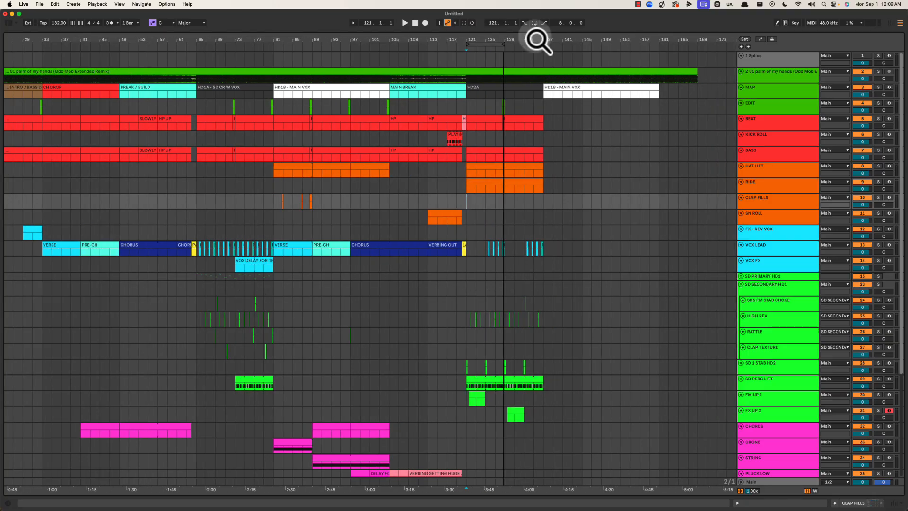
click(465, 104)
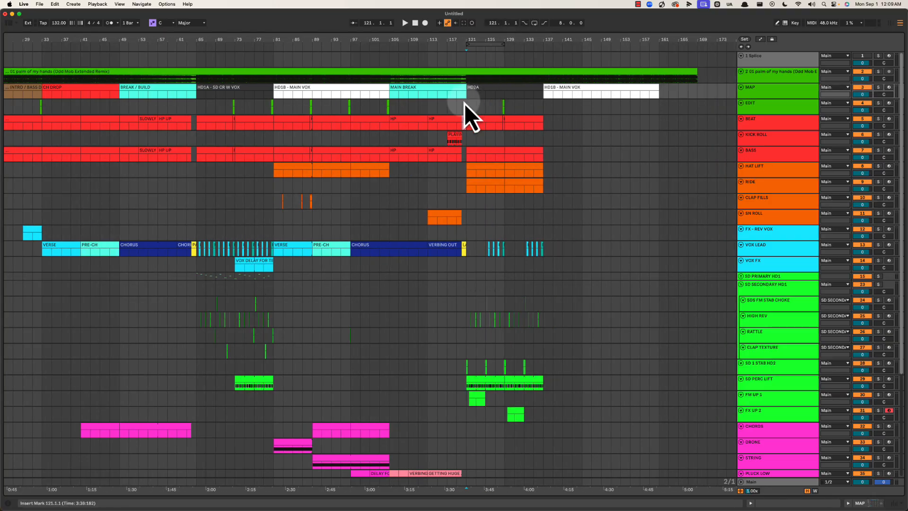
click(199, 110)
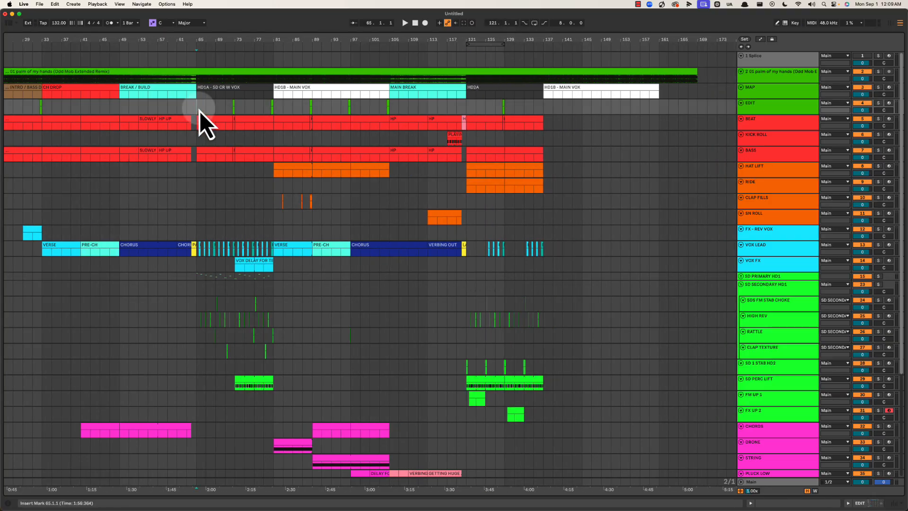
drag(197, 95, 313, 371)
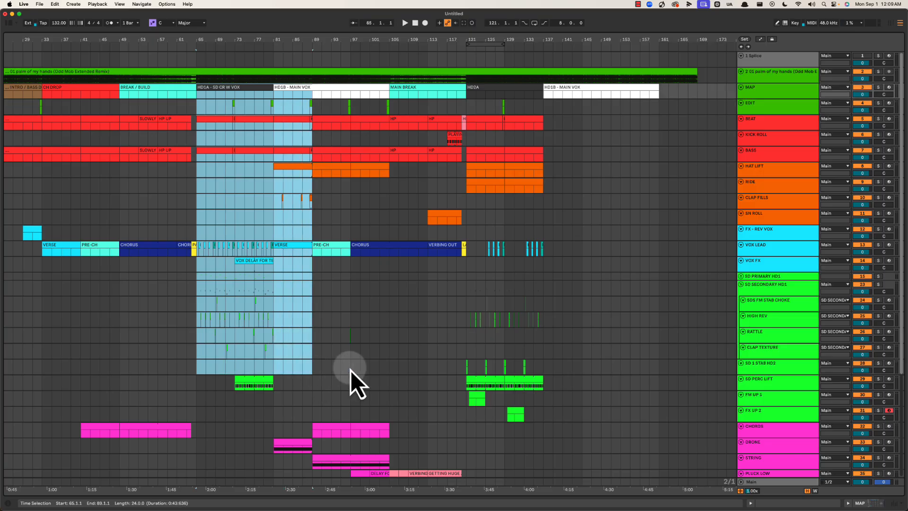
click(360, 366)
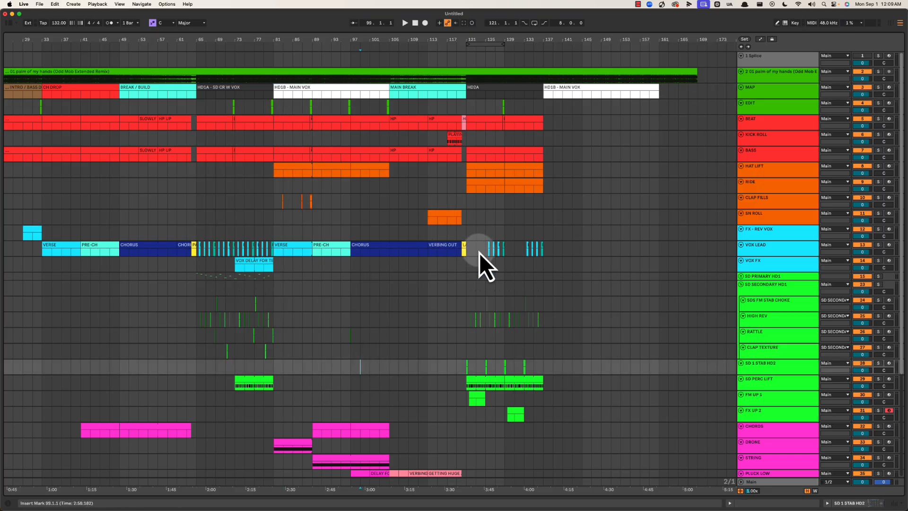
click(466, 233)
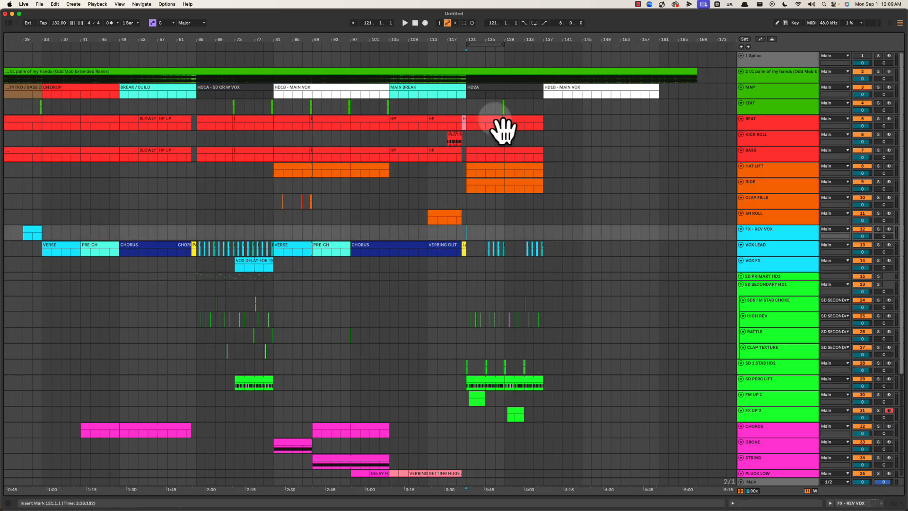
Compare the layers of the two drops, highlighting bars 65 to 81 from HAT LIFT to FX UP 2 and the HD2A tracks.
drag(206, 175, 273, 409)
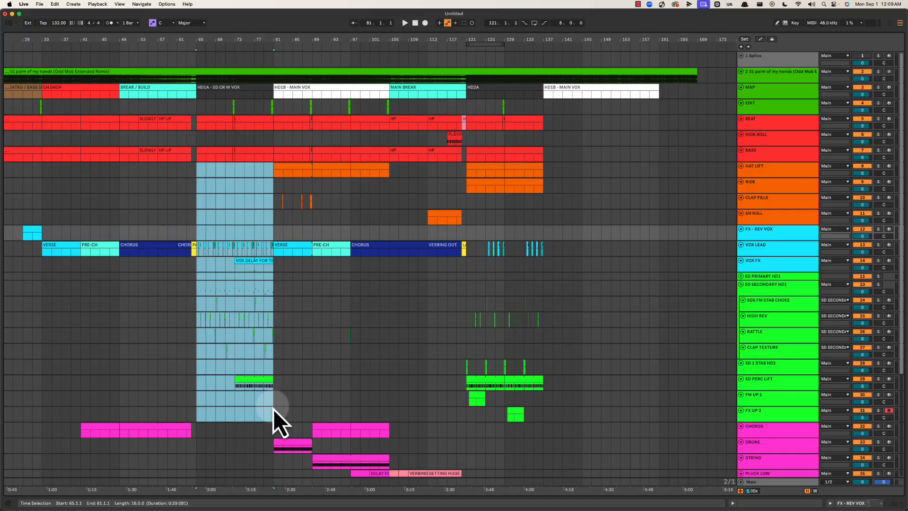
click(204, 198)
scroll(204, 200, left, 5)
scroll(274, 198, right, 5)
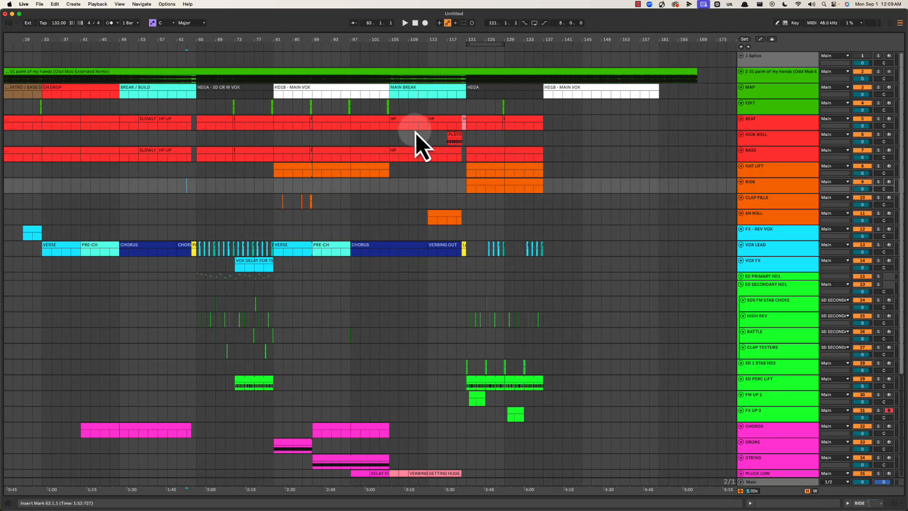
drag(467, 139, 598, 416)
click(569, 217)
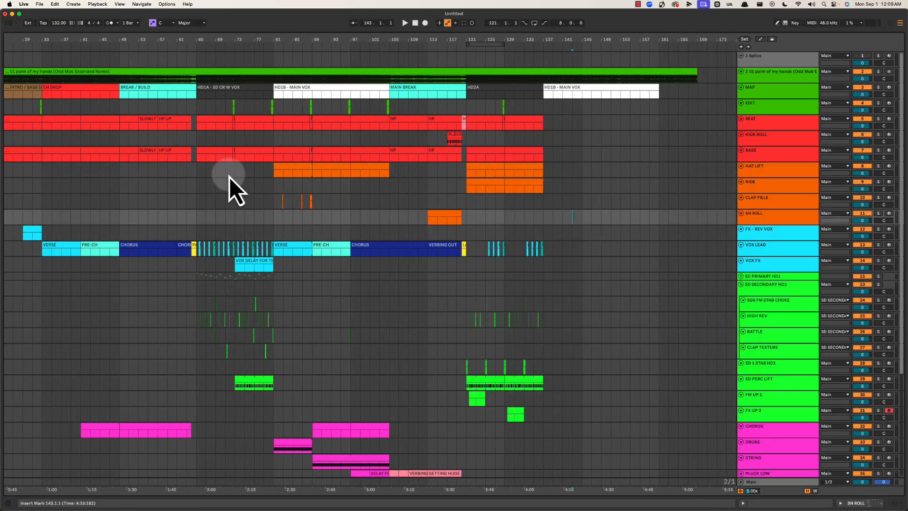
Play the HD1A section from bar 65 for a few bars and highlight the layers beneath its beat and bass.
click(200, 141)
key(space)
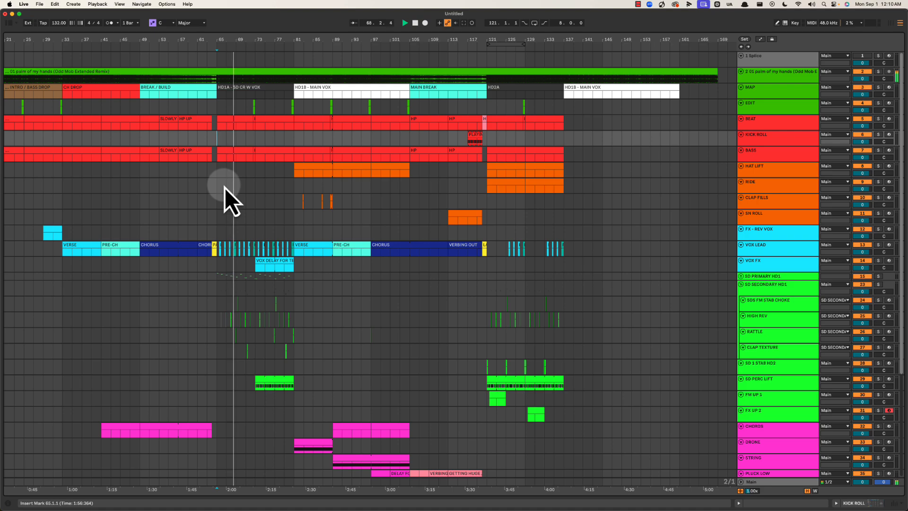
key(space)
drag(222, 170, 304, 359)
click(234, 200)
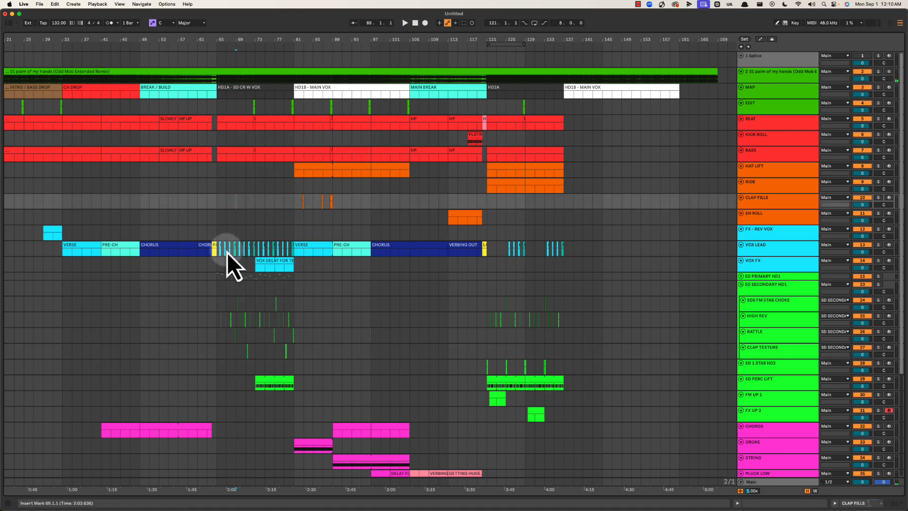
Compare the VOX LEAD clips in HD1A, bars 65 to 81, with those in HD2A.
drag(218, 232, 296, 252)
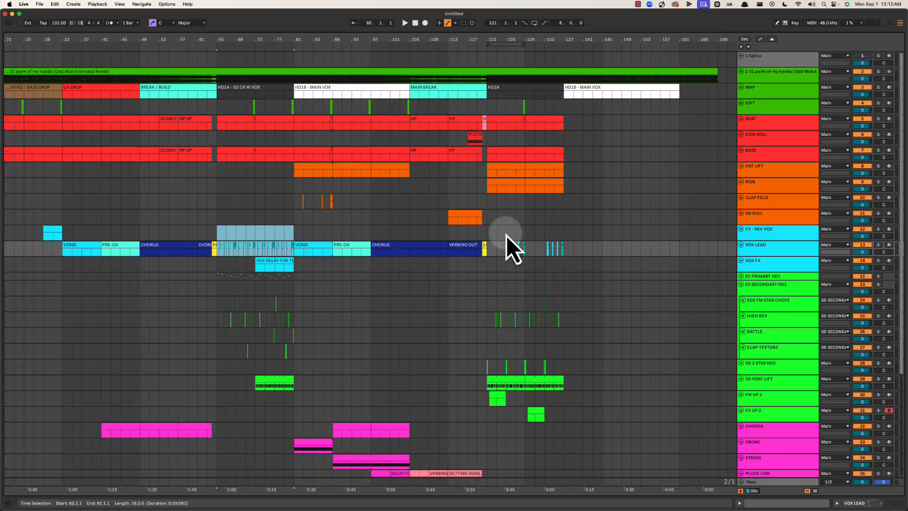
drag(507, 233, 564, 247)
click(538, 221)
scroll(537, 221, right, 1)
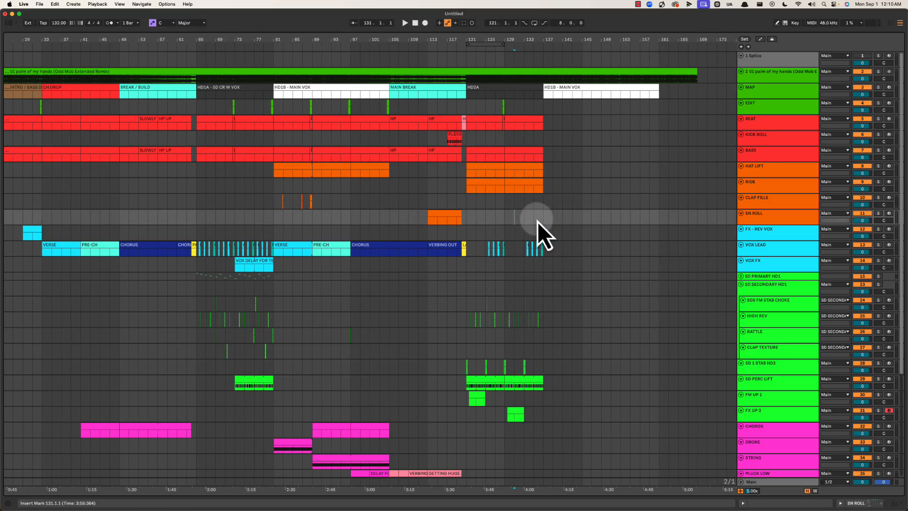
Highlight bars 121 to 137 from CLAP FILLS to HIGH REV, and inspect the FM UP 1 clip at the start of HD2A.
drag(469, 200, 544, 325)
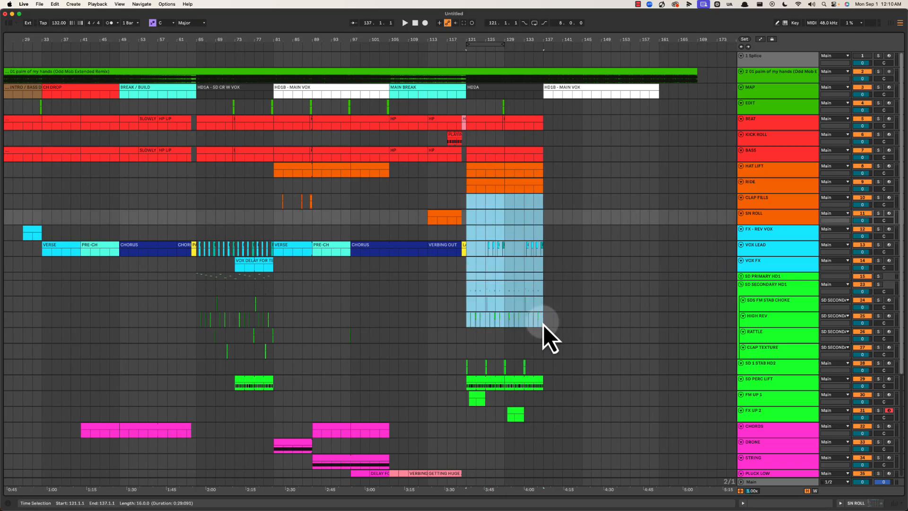
click(466, 208)
scroll(477, 255, down, 1)
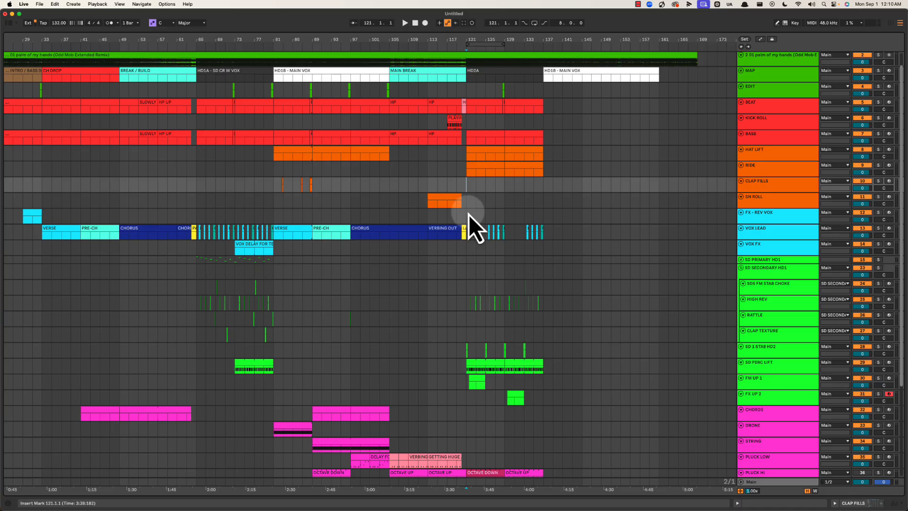
click(774, 387)
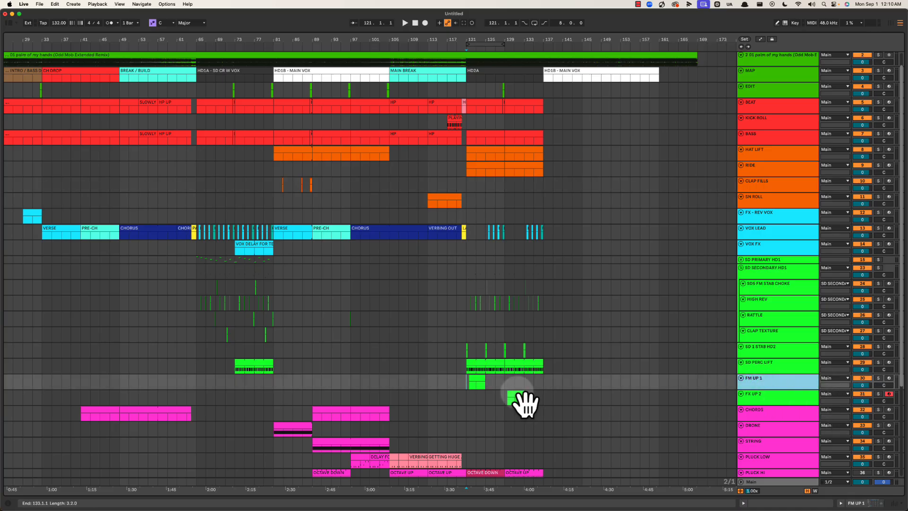
drag(457, 382, 493, 382)
Highlight the sound design tracks around HD1A, and bars 65 to 81 from SN ROLL to SD 1 STAB HD2.
drag(168, 260, 290, 335)
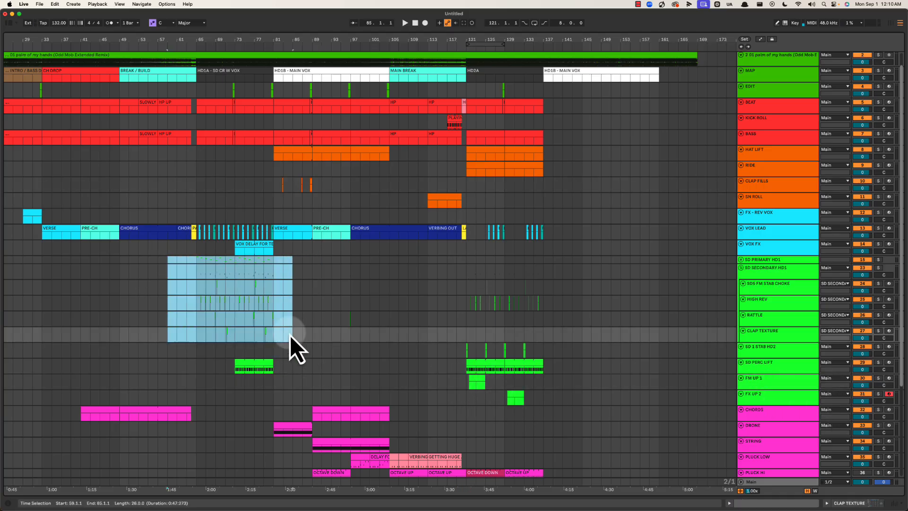
click(290, 335)
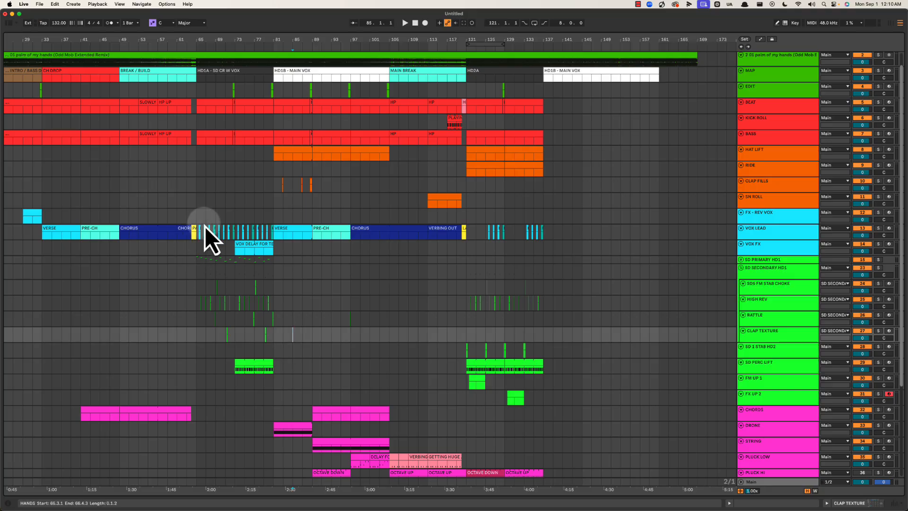
drag(197, 198, 275, 353)
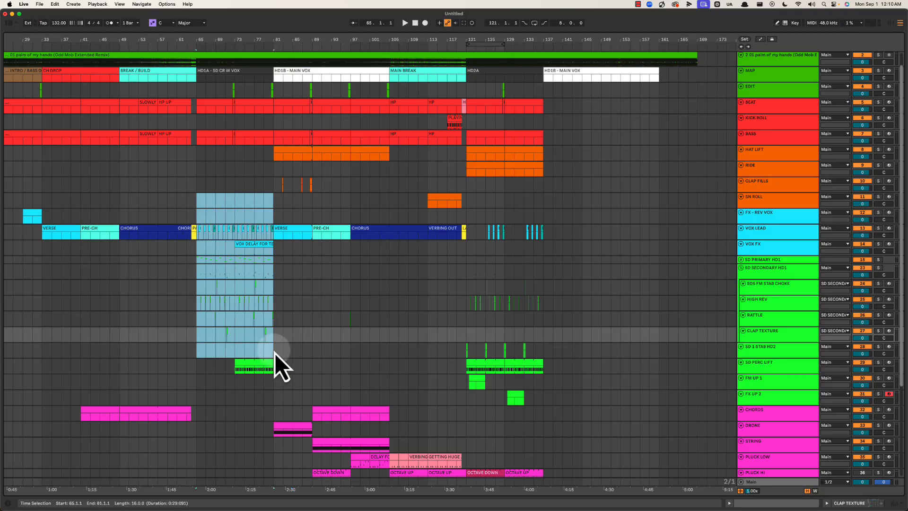
Highlight the HD1A layers from FX - REV VOX to CLAP TEXTURE, the stab layers around HD2A, and bars 121 to 129 of FM UP 1.
drag(199, 217, 278, 340)
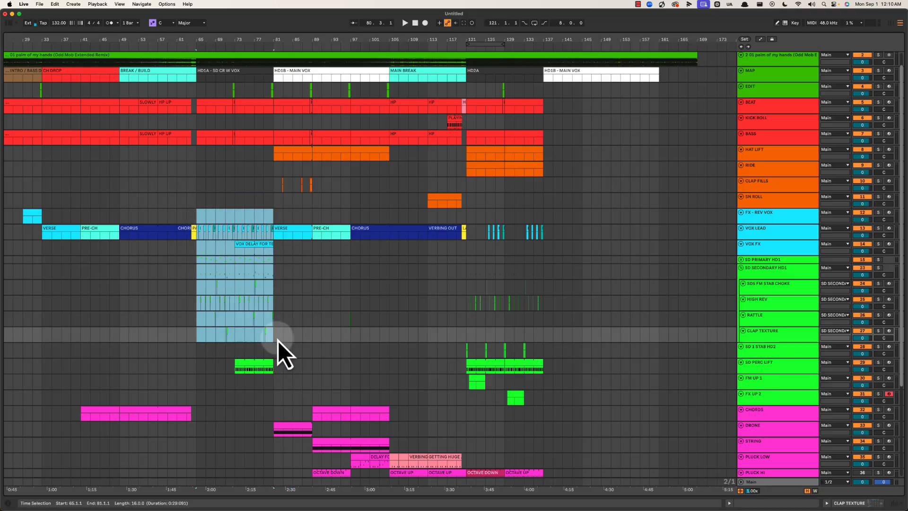
click(454, 300)
drag(455, 300, 569, 354)
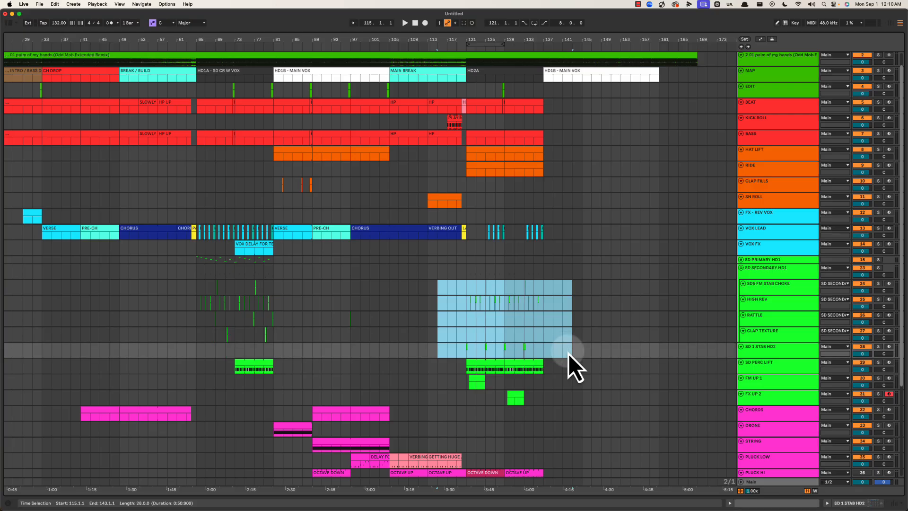
click(467, 290)
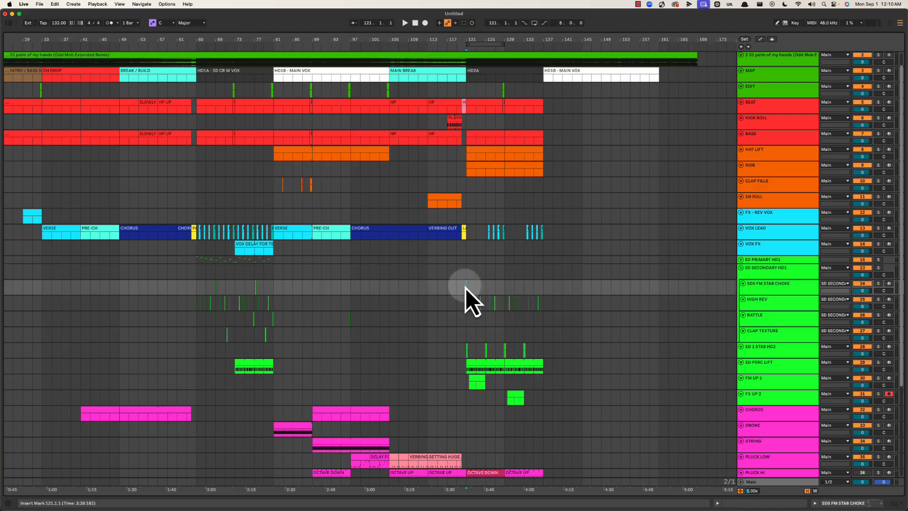
drag(468, 384, 503, 384)
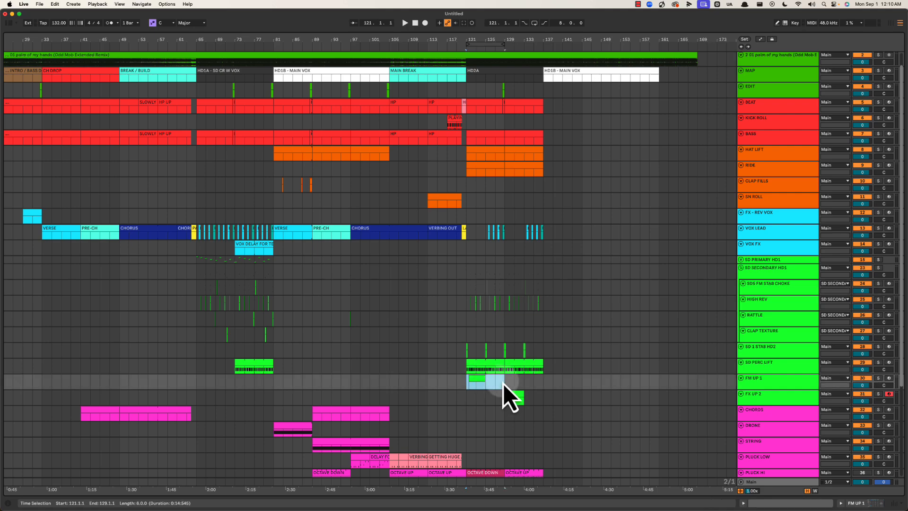
Compare HD1A's sound design layers from SD PRIMARY HD1 to CLAP TEXTURE, bars 65 to 83, with the layers in HD2A.
drag(201, 266, 282, 339)
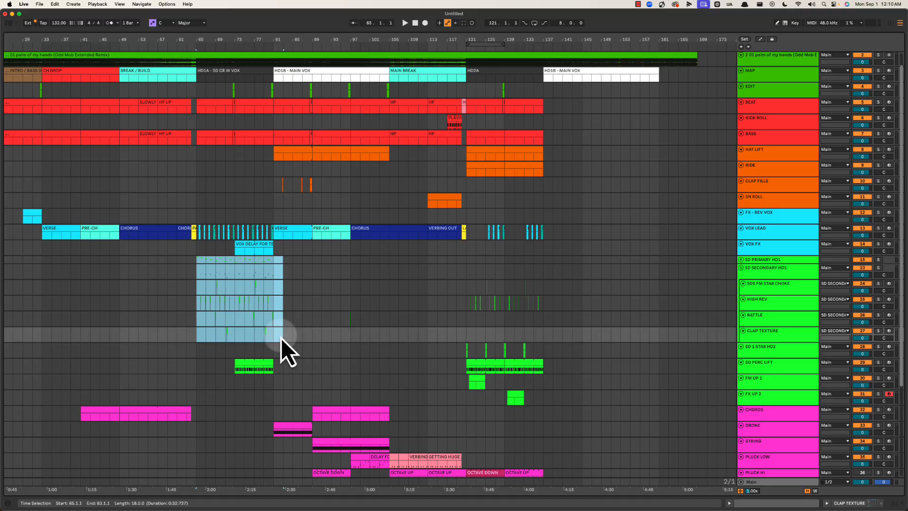
click(466, 270)
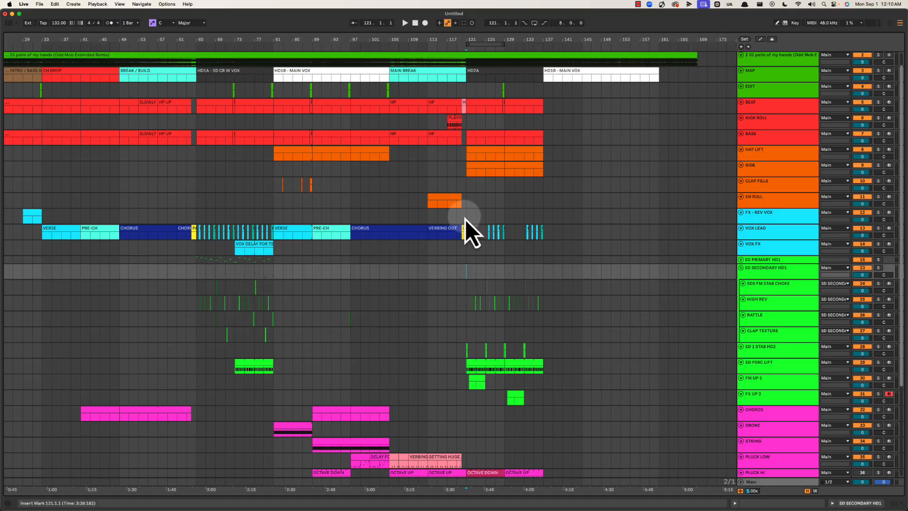
drag(465, 206, 545, 402)
click(544, 401)
scroll(523, 370, down, 5)
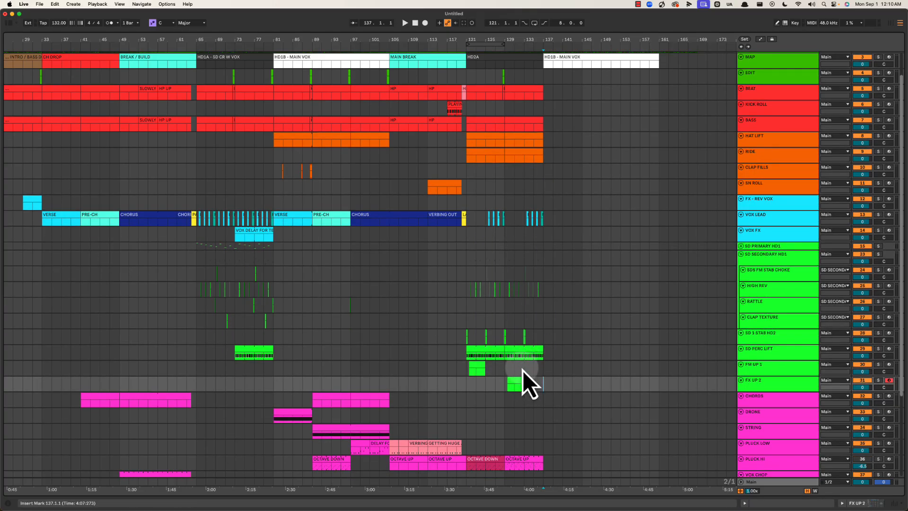
scroll(502, 377, up, 6)
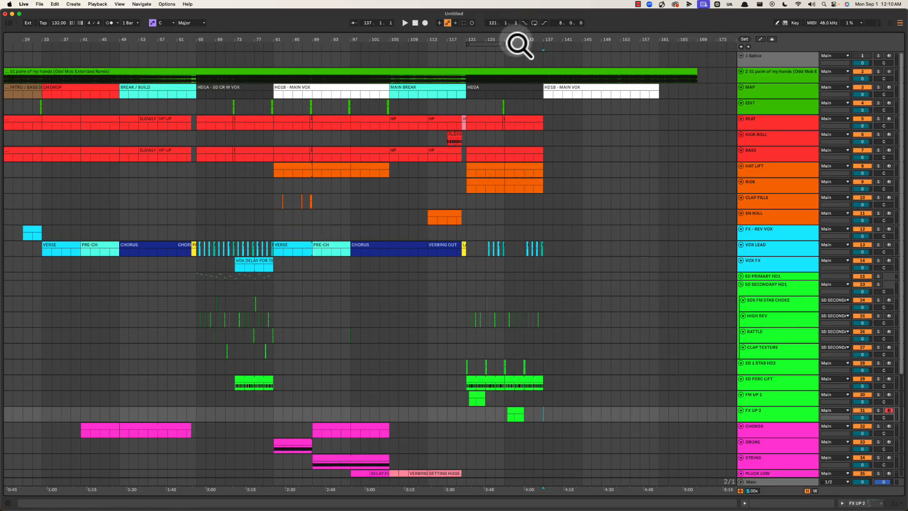
Highlight bars 121 to 137 from SN ROLL to FM UP 1 in the HD2A section.
mouse_move(513, 41)
mouse_down()
mouse_move(543, 37)
mouse_move(496, 39)
mouse_up()
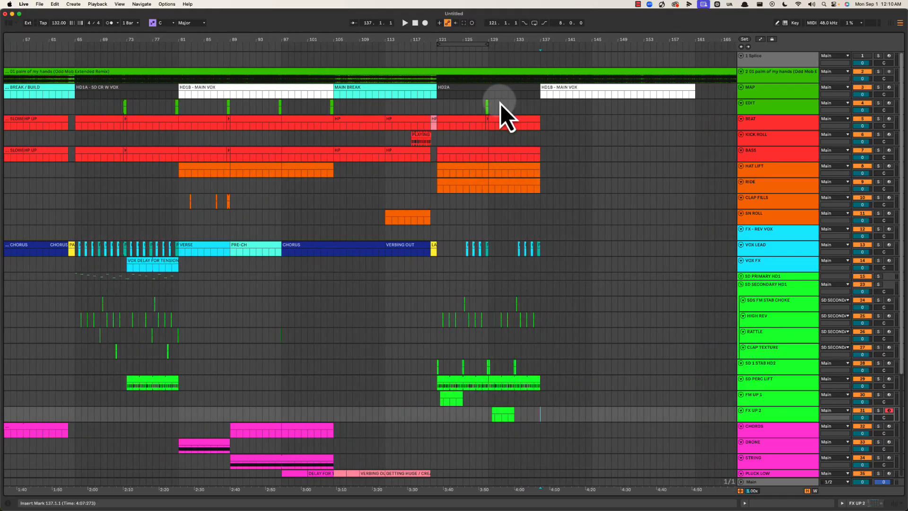
drag(436, 42, 435, 38)
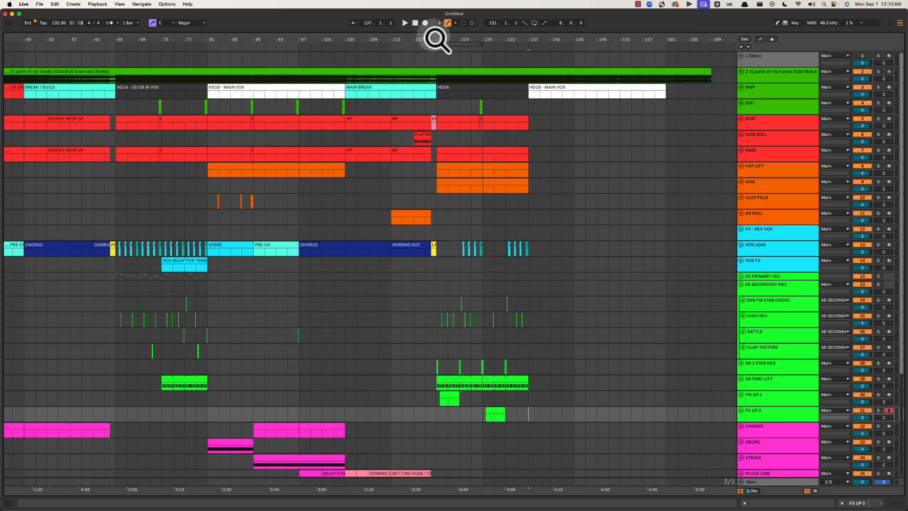
scroll(421, 80, left, 5)
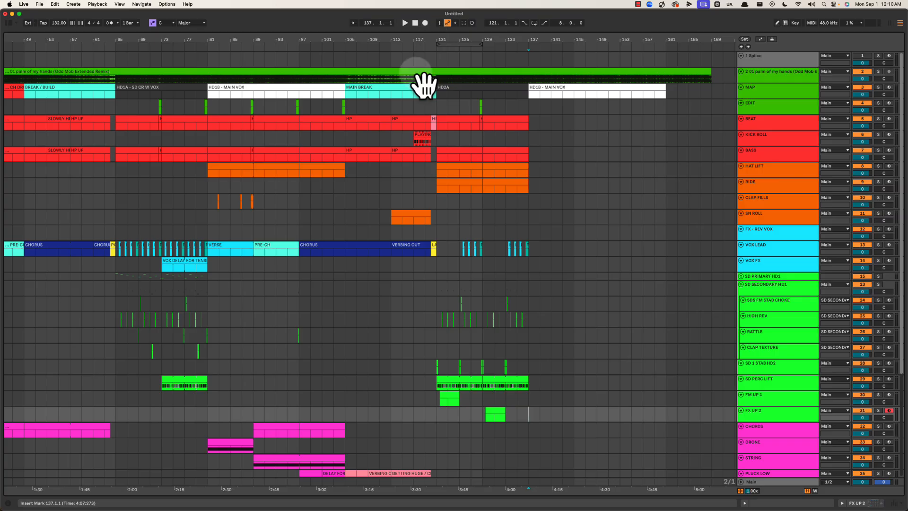
drag(535, 211, 641, 407)
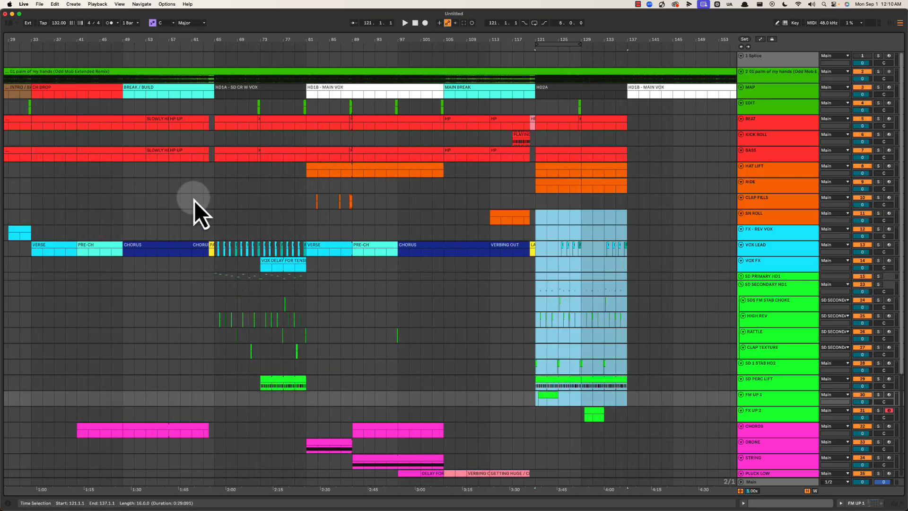
Compare bars 65 to 83 from CLAP FILLS to SD 1 STAB HD2 with bars 121 to 139 from CLAP FILLS to FM UP 1.
click(218, 202)
drag(225, 313, 294, 376)
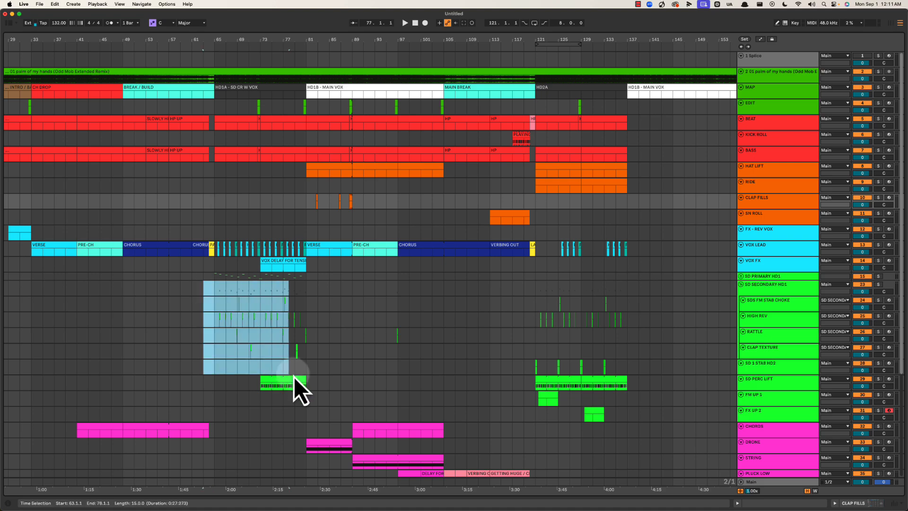
drag(524, 282, 667, 421)
drag(524, 291, 591, 373)
drag(217, 195, 322, 368)
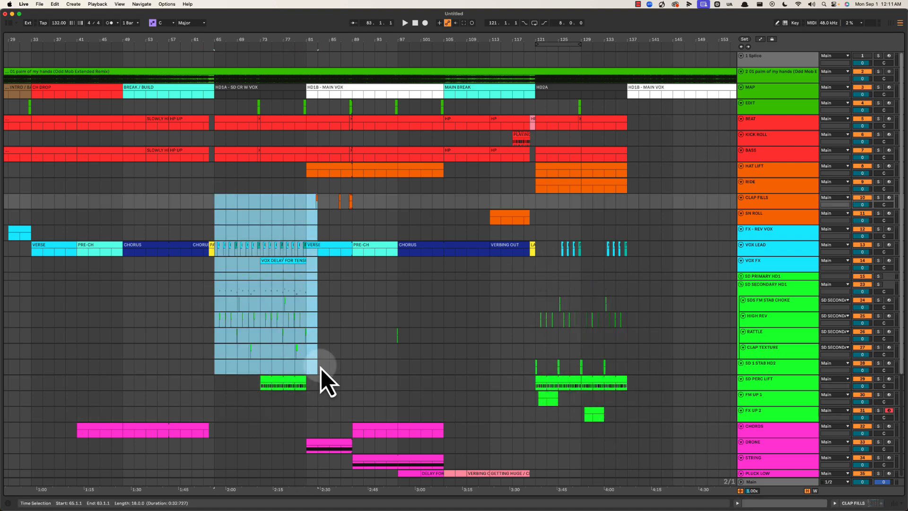
drag(575, 217, 637, 398)
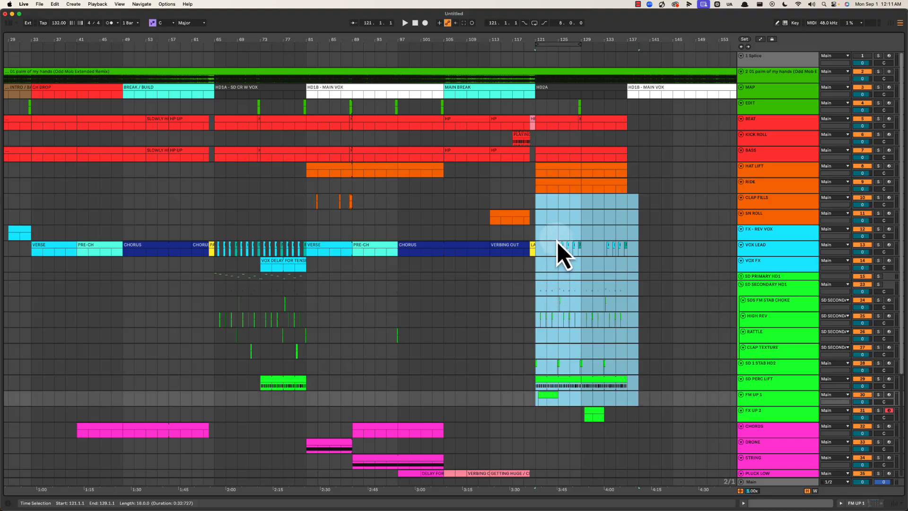
Highlight bars 107 to 133 across the main break and HD2A, and bars 121 to 149 from CLAP FILLS to FX UP 2.
click(543, 207)
scroll(574, 221, right, 5)
scroll(558, 222, left, 1)
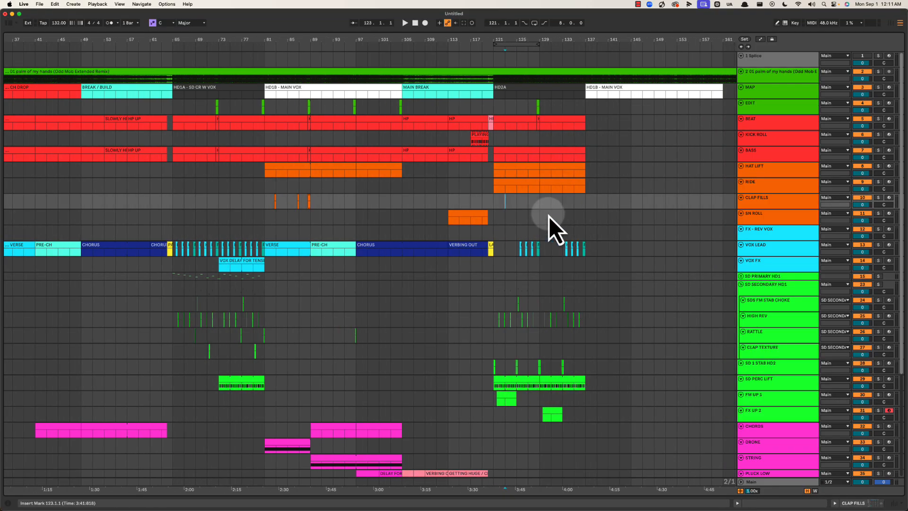
drag(414, 163, 502, 376)
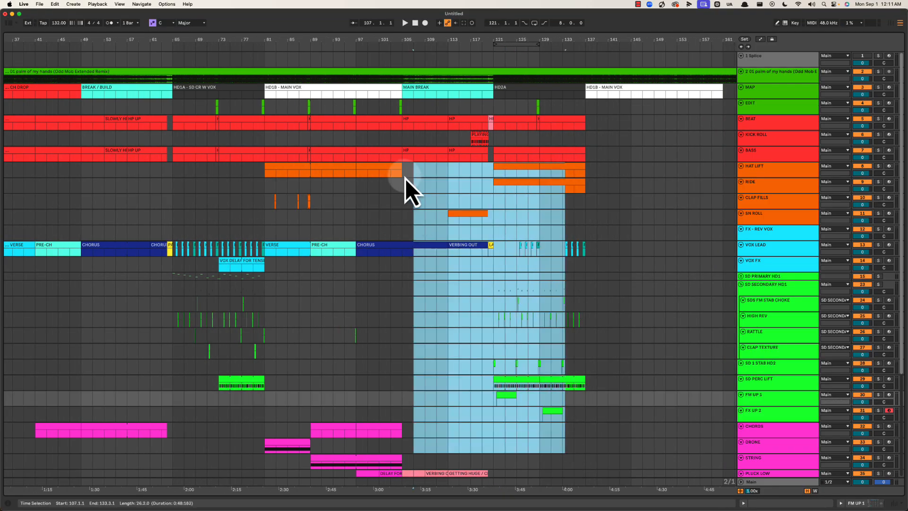
drag(405, 177, 512, 413)
drag(494, 198, 657, 413)
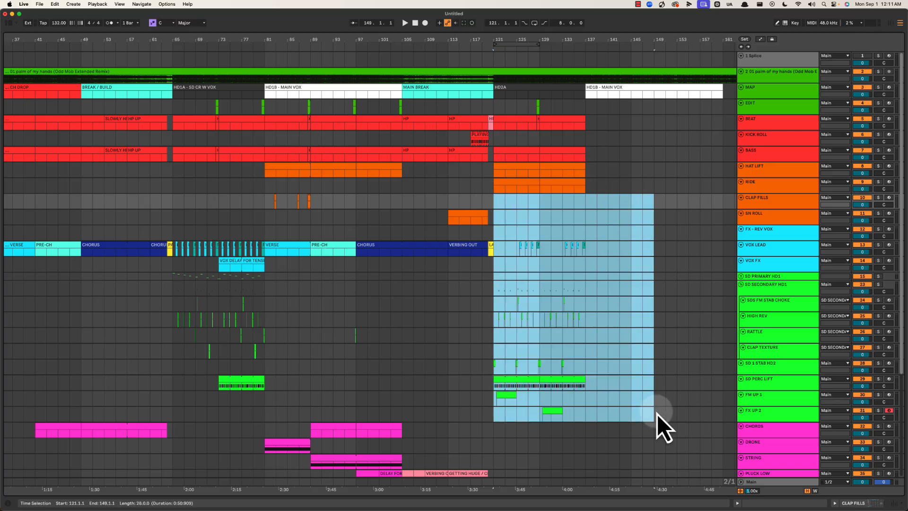
click(498, 206)
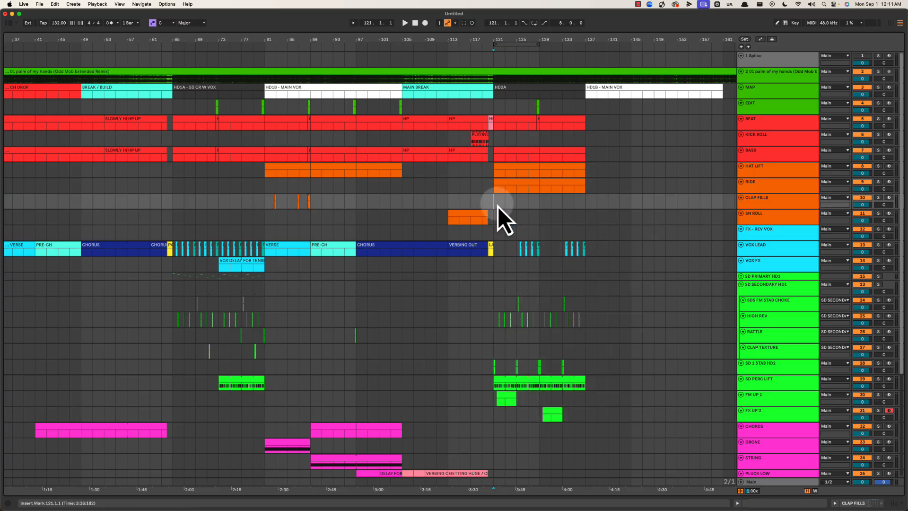
Alternate highlights between HD1A, bars 65 to 79, and HD2A, bars 121 to 130 and 121 to 137, to compare their layers beneath the drums.
drag(171, 180, 253, 416)
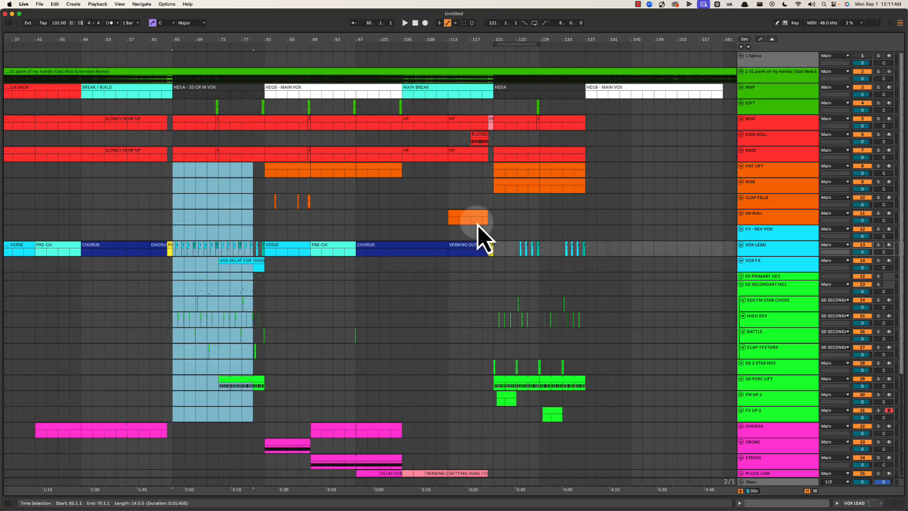
drag(495, 196, 546, 430)
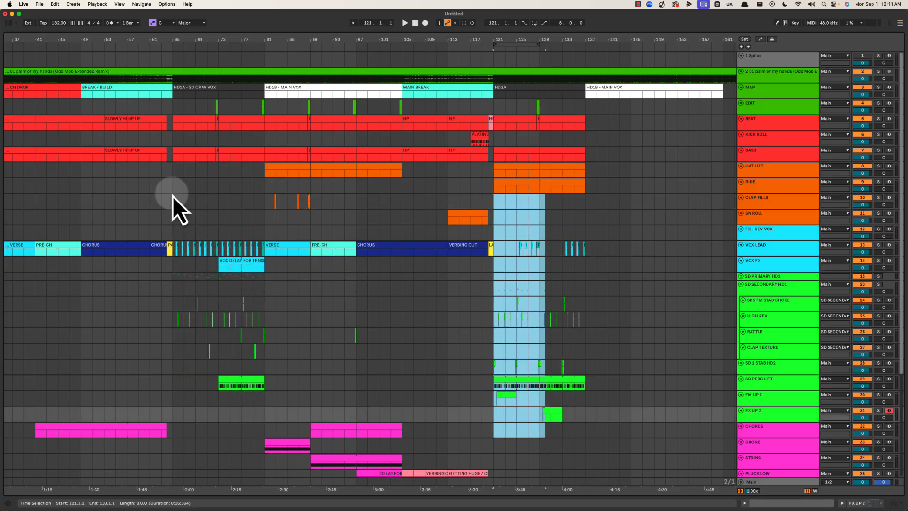
drag(173, 188, 265, 384)
click(181, 151)
drag(173, 187, 299, 398)
drag(493, 196, 586, 443)
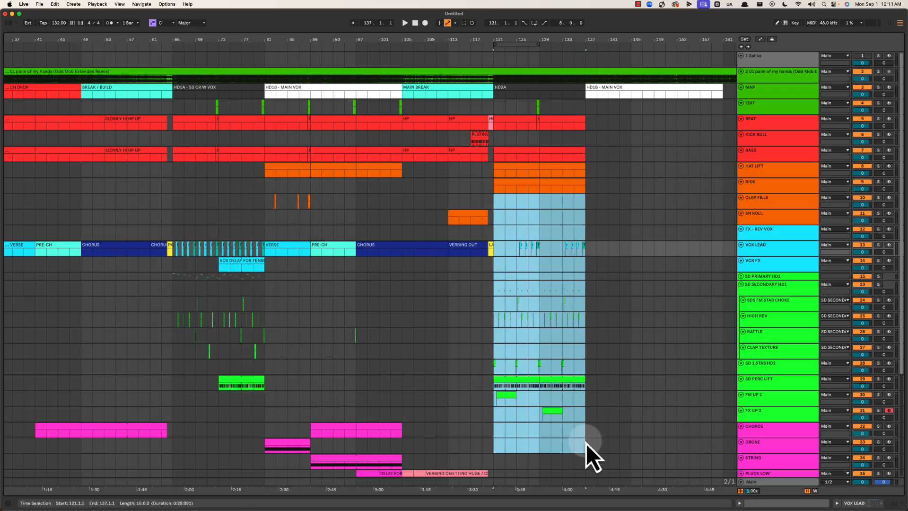
Highlight bars 67 to 79 from RIDE to DRONE, and bars 121 to 139 from SN ROLL to FX UP 2.
drag(185, 184, 254, 444)
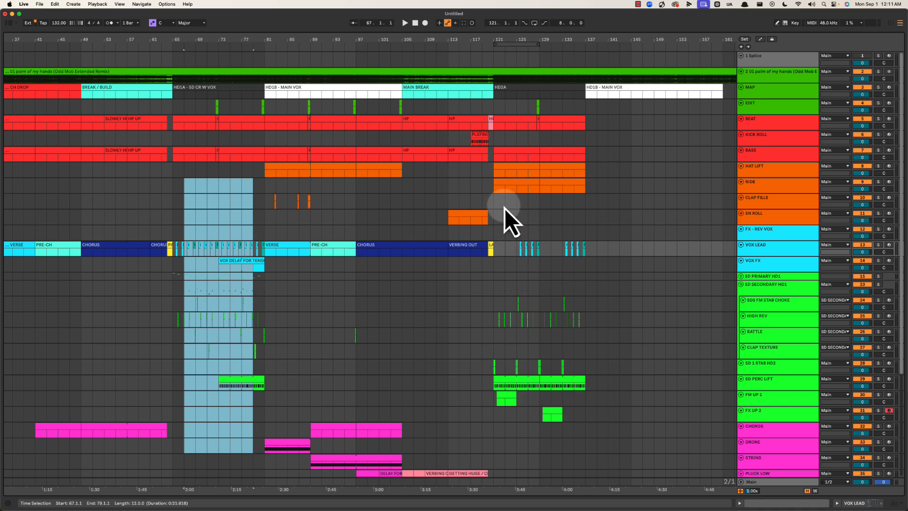
drag(494, 212, 597, 422)
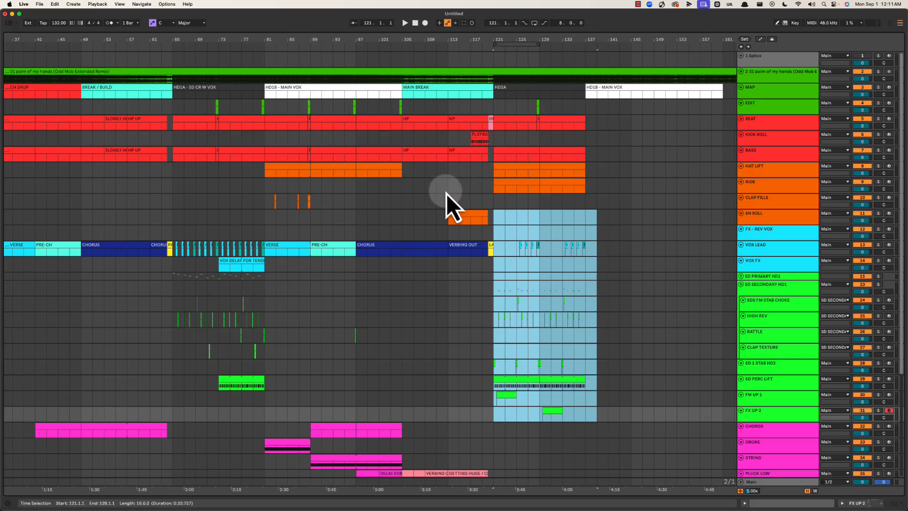
drag(448, 190, 597, 372)
click(515, 214)
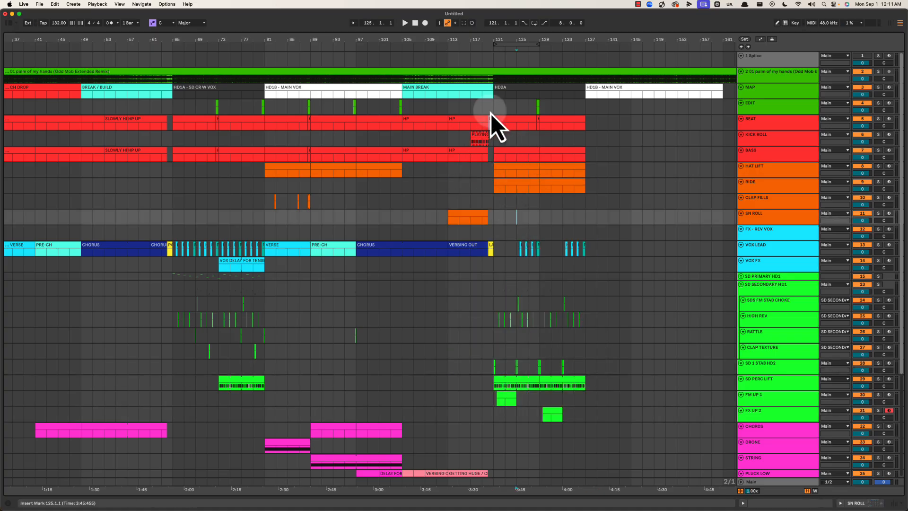
Play the arrangement briefly from the start of CH DROP at bar 33 and around the EDIT clip at bar 25.
scroll(59, 103, left, 5)
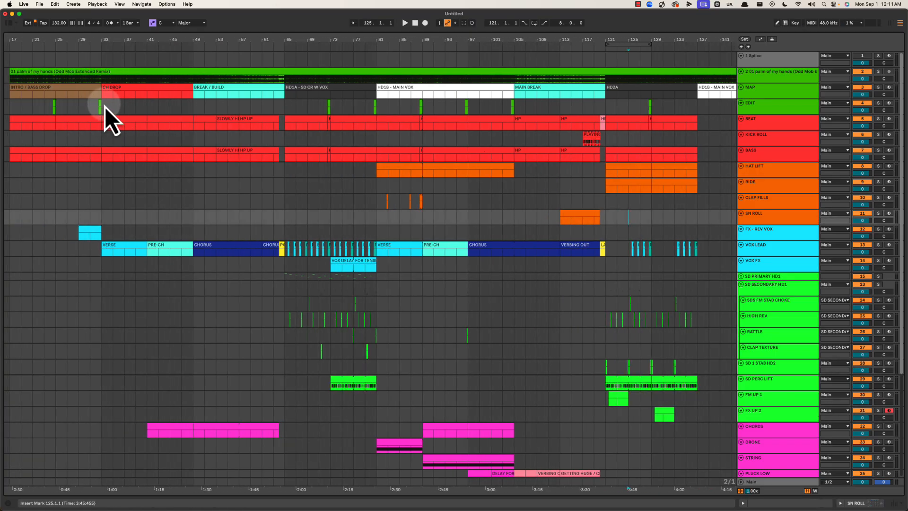
click(105, 106)
scroll(106, 107, left, 1)
key(space)
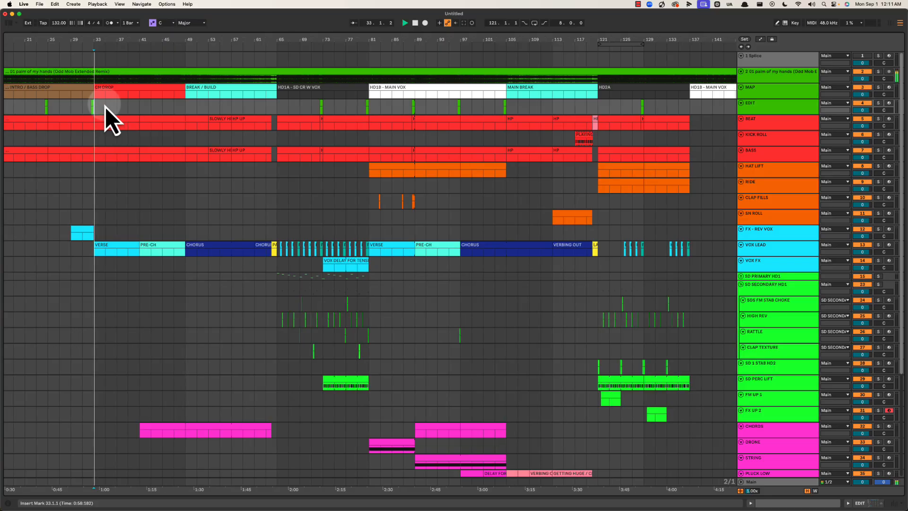
click(52, 110)
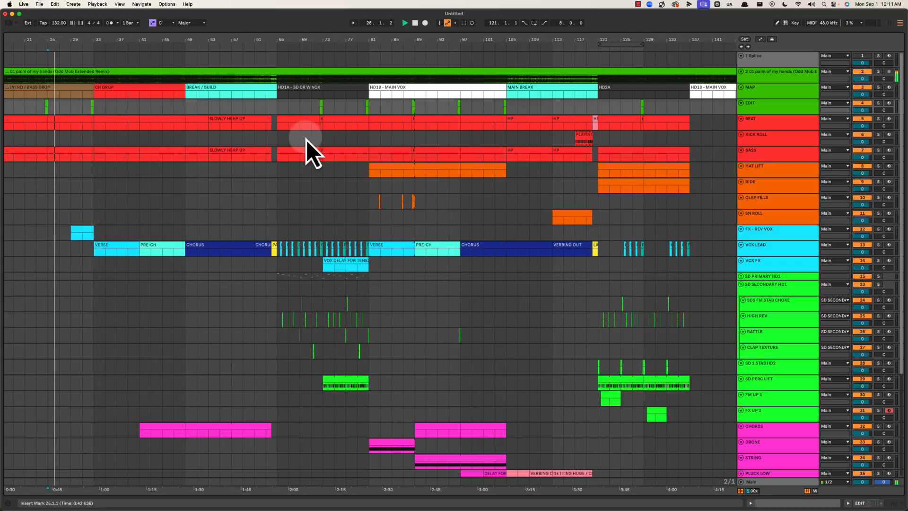
click(277, 232)
Stop playback and place the insert marker on CLAP FILLS at the start of HD2A, bar 121.
click(590, 173)
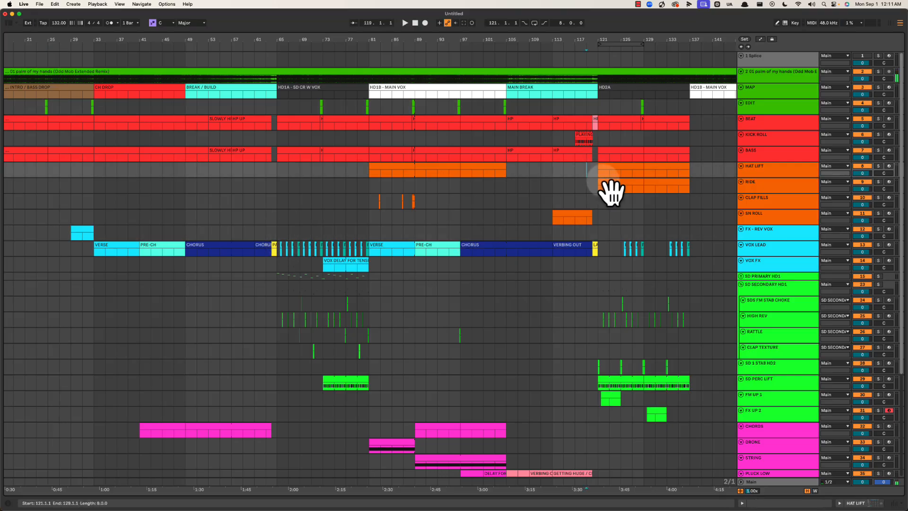
drag(590, 173, 525, 223)
click(524, 205)
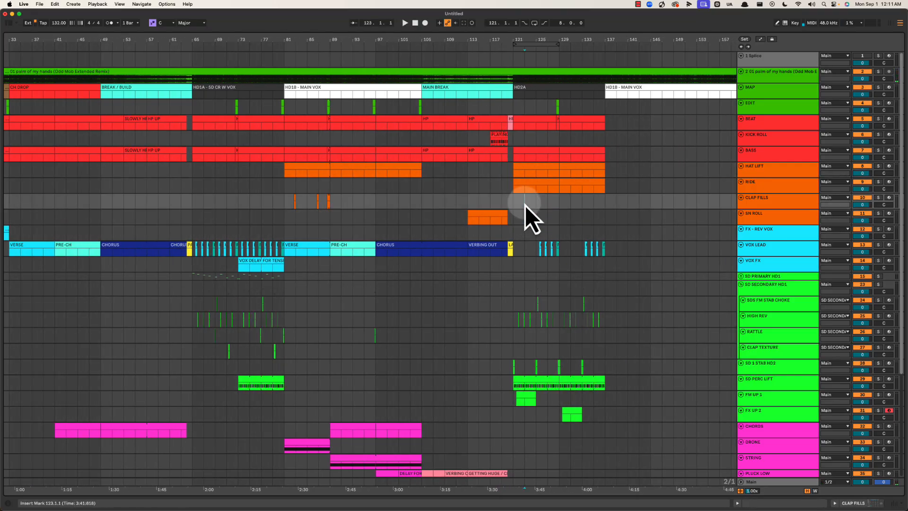
scroll(523, 213, right, 5)
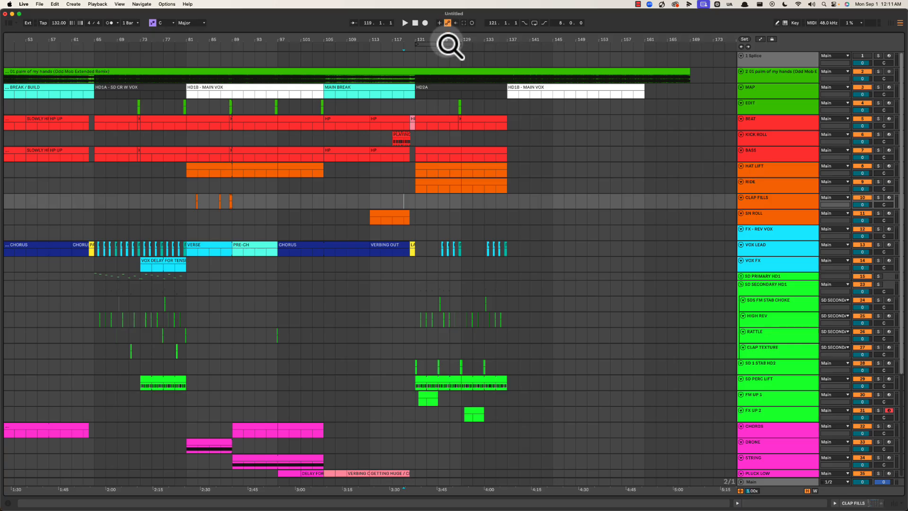
drag(447, 43, 447, 66)
click(389, 192)
click(393, 203)
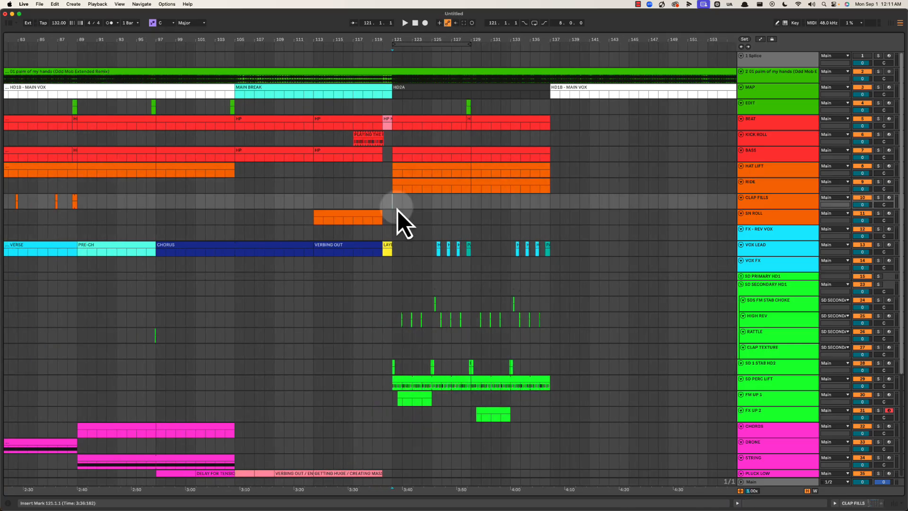
Place the insert marker on CLAP FILLS at bar 129, midway through HD2A, and survey the surrounding arrangement.
scroll(397, 210, right, 2)
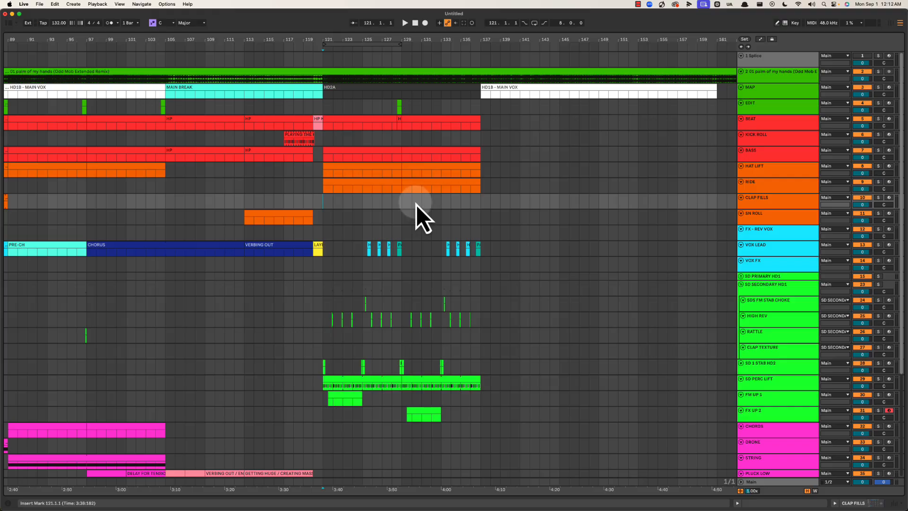
click(407, 203)
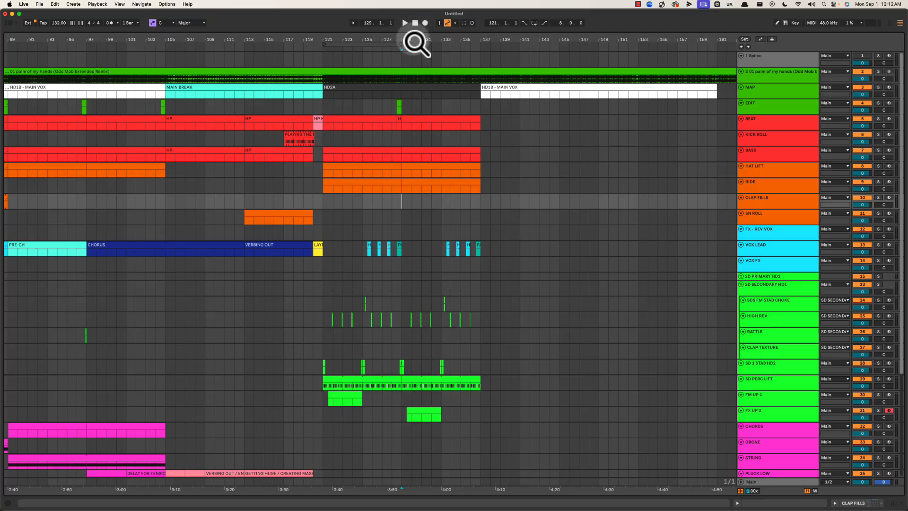
drag(414, 41, 415, 42)
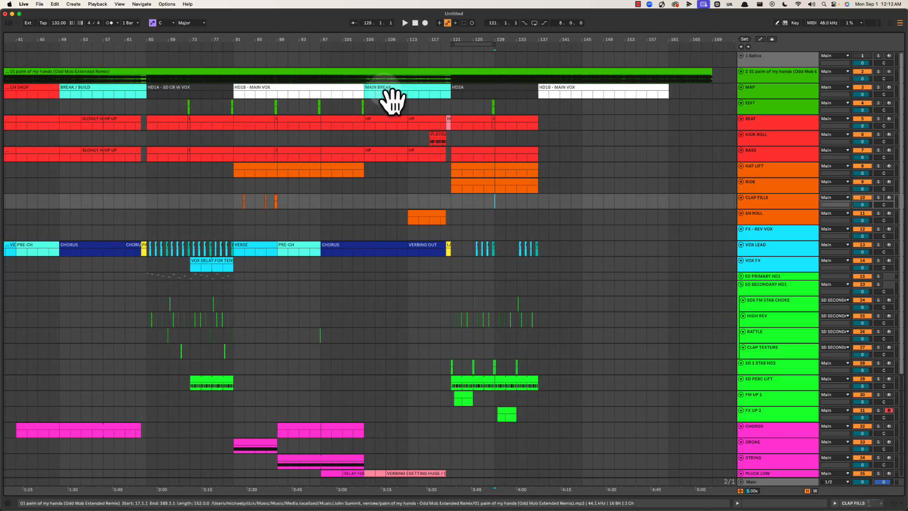
Highlight bars 65 to 137 from EDIT to VOX LEAD, bars 69 to 83 from RIDE to HIGH REV, and the HD2A layers for comparison.
drag(149, 110, 538, 250)
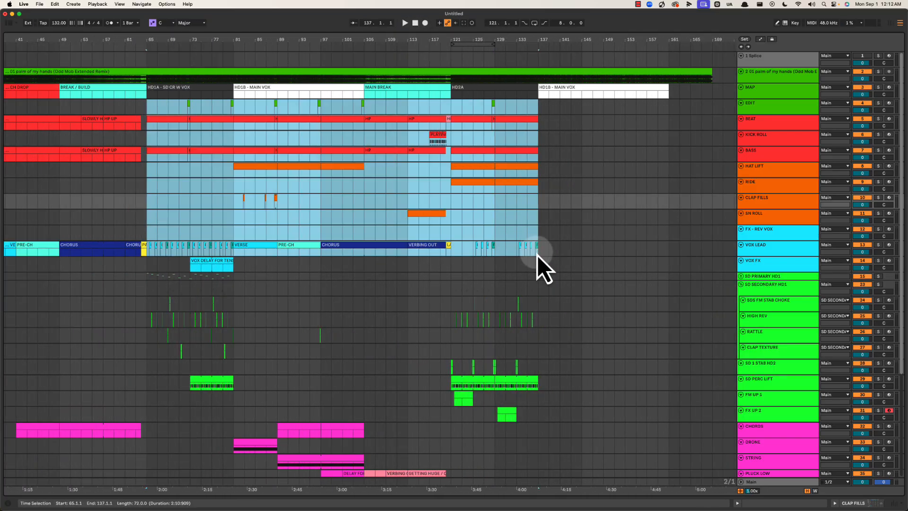
click(450, 201)
drag(169, 185, 242, 327)
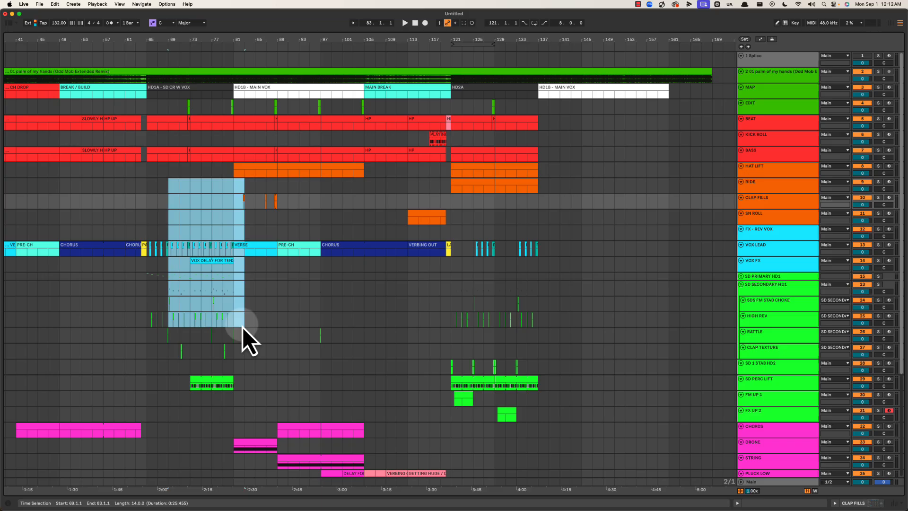
drag(453, 201, 542, 375)
click(455, 220)
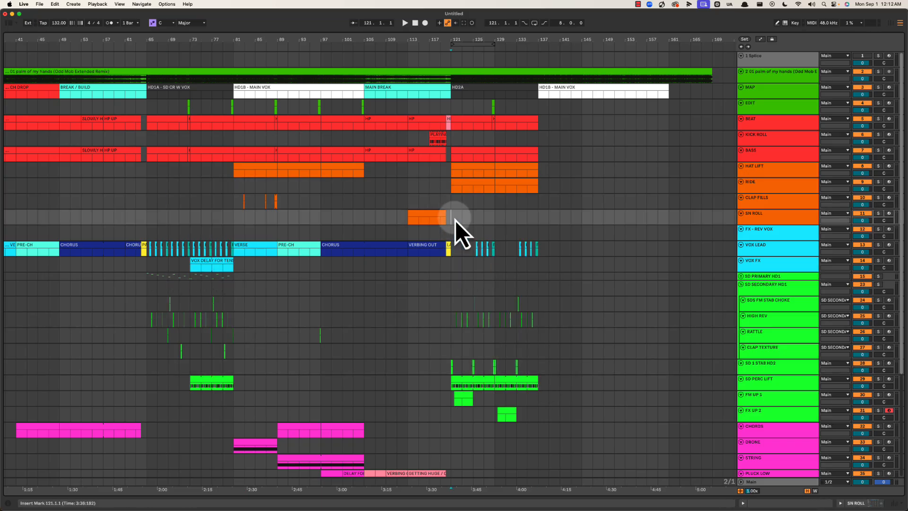
Highlight part of MAIN BREAK, mark the end of the SN ROLL clip, and highlight bars 121 to 139 from CLAP FILLS to DRONE.
drag(387, 167, 442, 338)
click(447, 217)
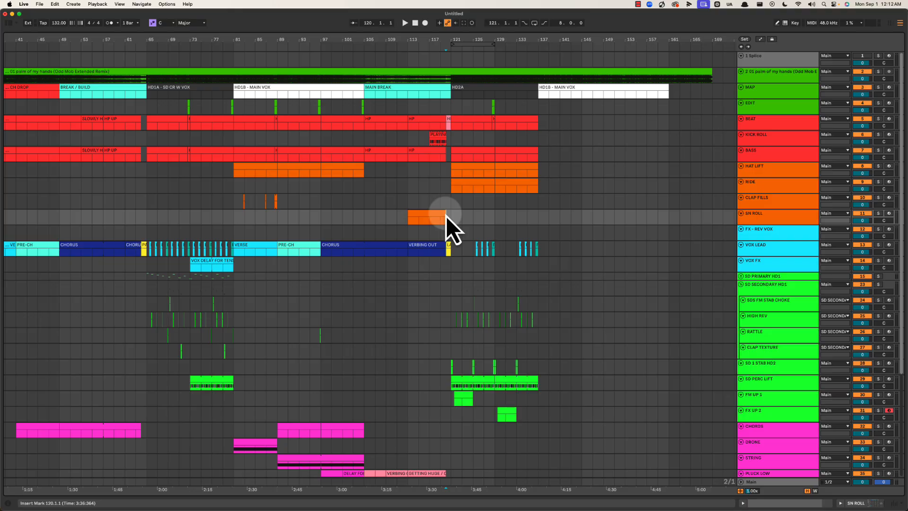
drag(453, 212, 547, 453)
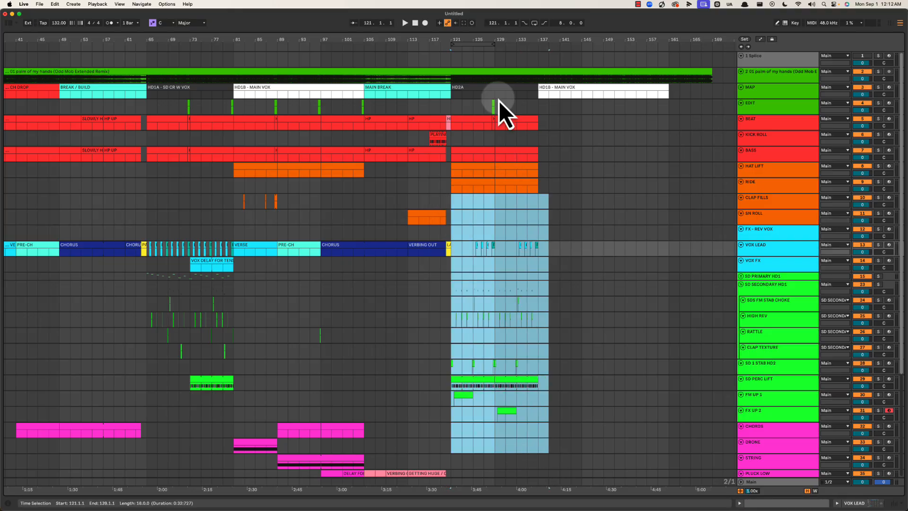
Highlight HD2A from SD SECONDARY HD1 to SD 1 STAB HD2, plus bars 125 to 130 across the three vocal tracks.
mouse_move(503, 36)
mouse_down()
mouse_move(503, 67)
mouse_move(502, 52)
mouse_up()
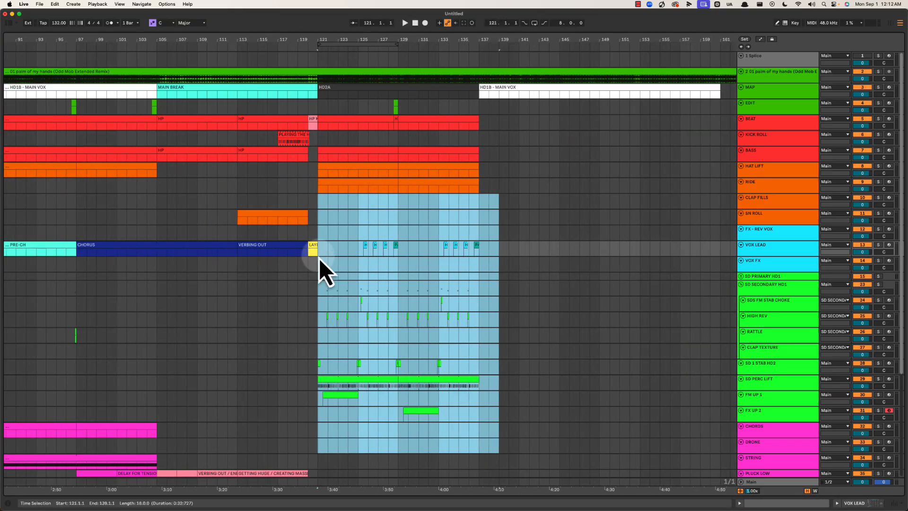
click(317, 205)
scroll(398, 319, down, 3)
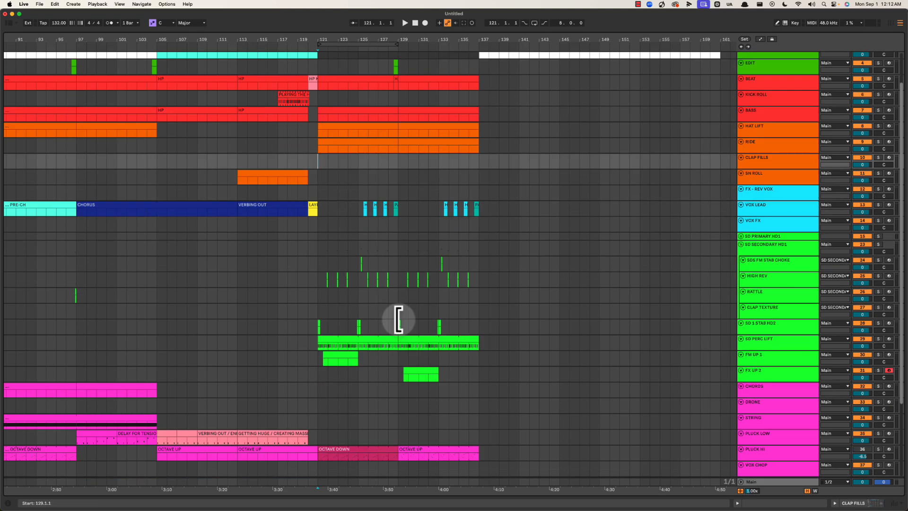
drag(320, 251, 478, 326)
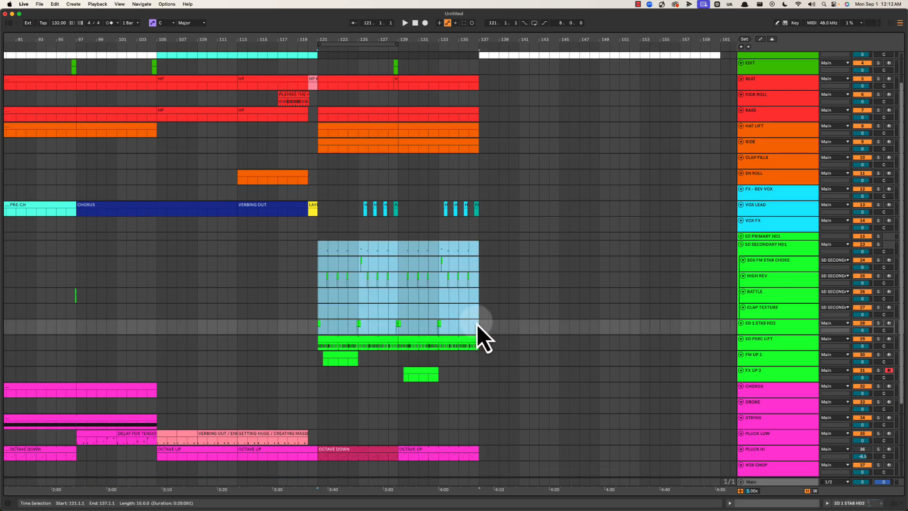
drag(358, 194, 412, 231)
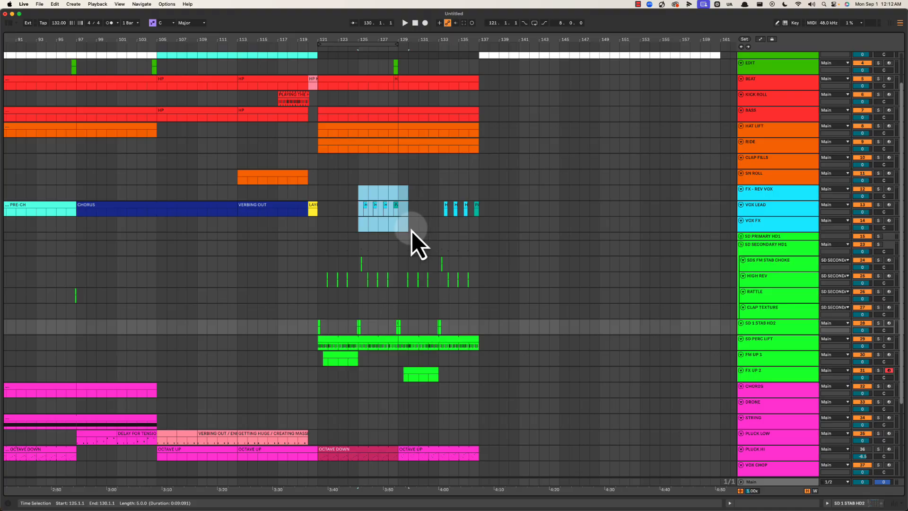
Place the insert marker on FX - REV VOX at bar 129 and examine all HD2A layers from MAP down to the risers.
drag(417, 42, 416, 41)
click(346, 191)
scroll(354, 197, down, 6)
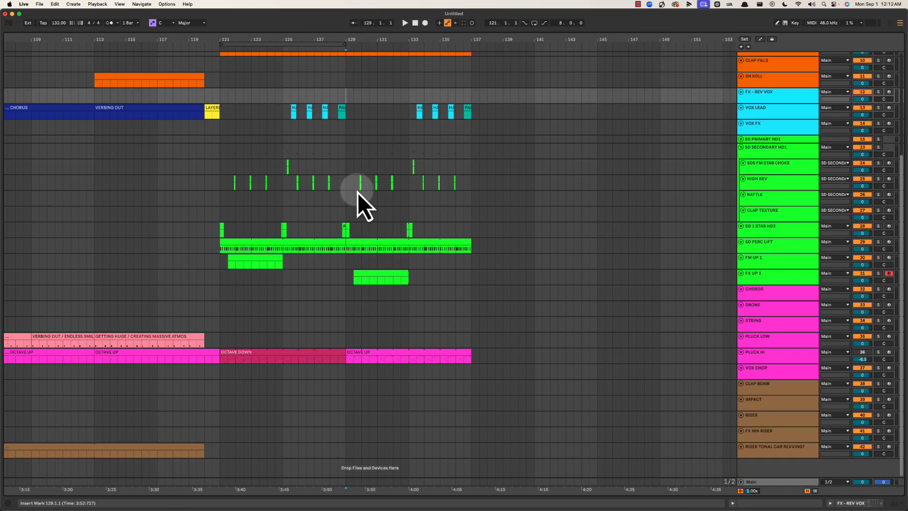
scroll(358, 193, up, 5)
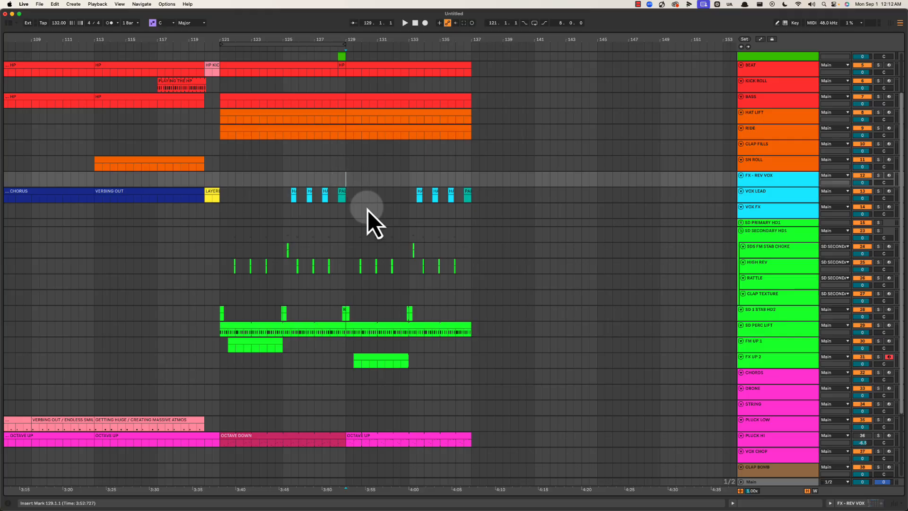
scroll(367, 211, down, 5)
scroll(367, 213, up, 8)
scroll(367, 213, down, 8)
scroll(366, 214, up, 8)
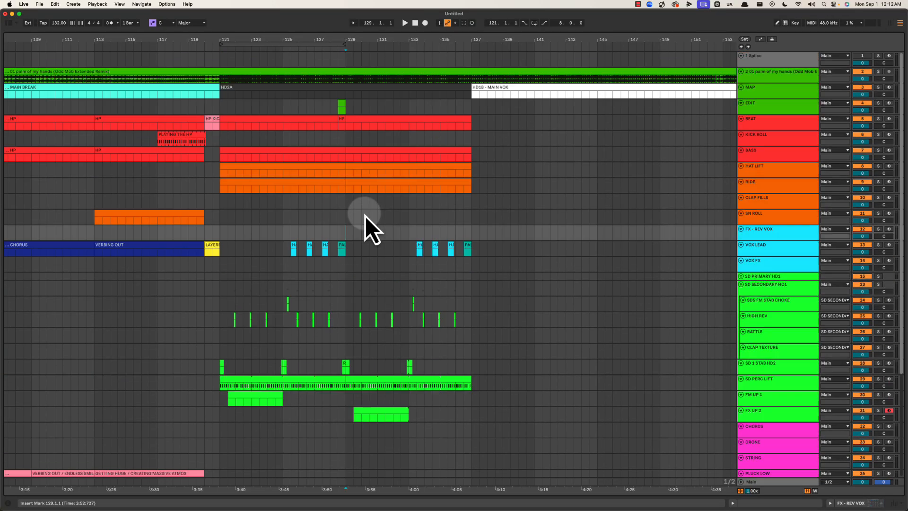
Place the insert marker on EDIT at bar 133 and play the last four bars of HD2A.
click(349, 133)
drag(416, 41, 331, 42)
drag(376, 106, 426, 165)
click(323, 103)
scroll(344, 140, down, 8)
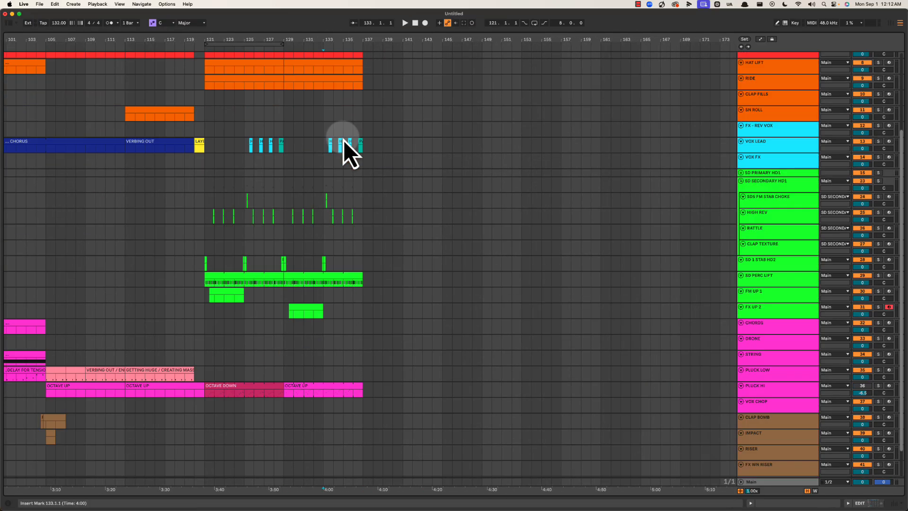
scroll(350, 137, up, 8)
click(327, 109)
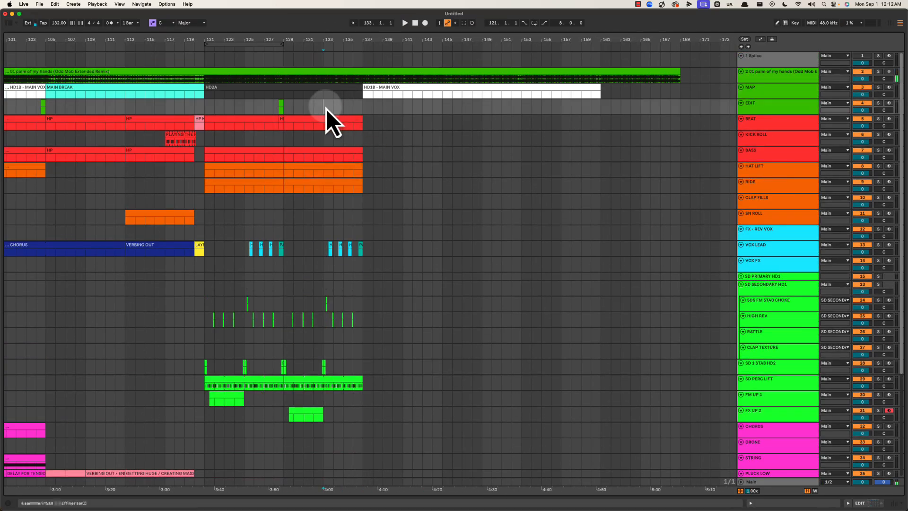
key(space)
Duplicate the OCTAVE UP clip at bar 129 on PLUCK HI twice, filling bars 137 to 153.
scroll(367, 157, down, 6)
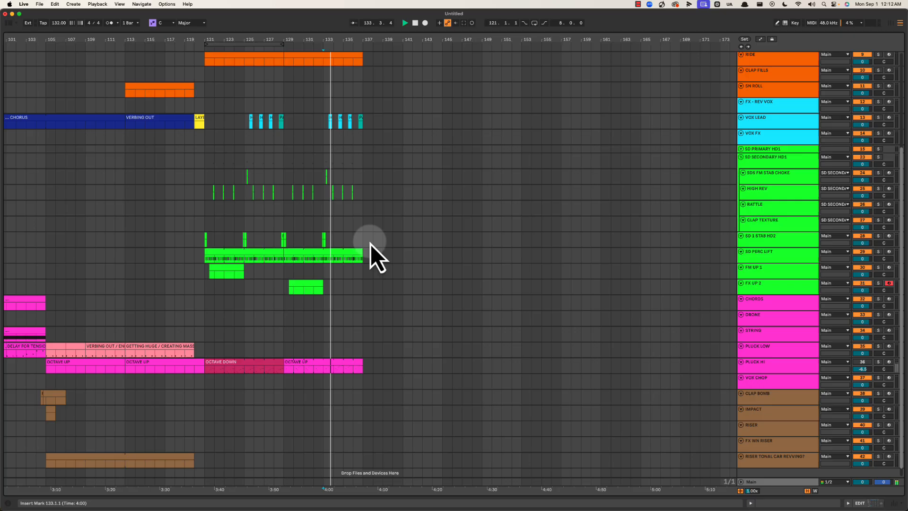
click(326, 369)
key(super+d)
key(super+d)
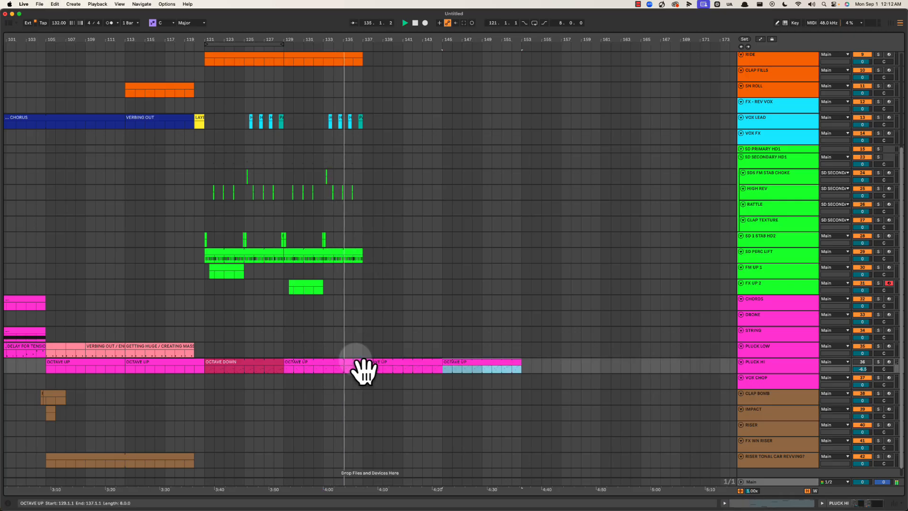
Stop playback, select the SD PERC LIFT track, and replay briefly from bar 137 to check which layers continue.
click(741, 259)
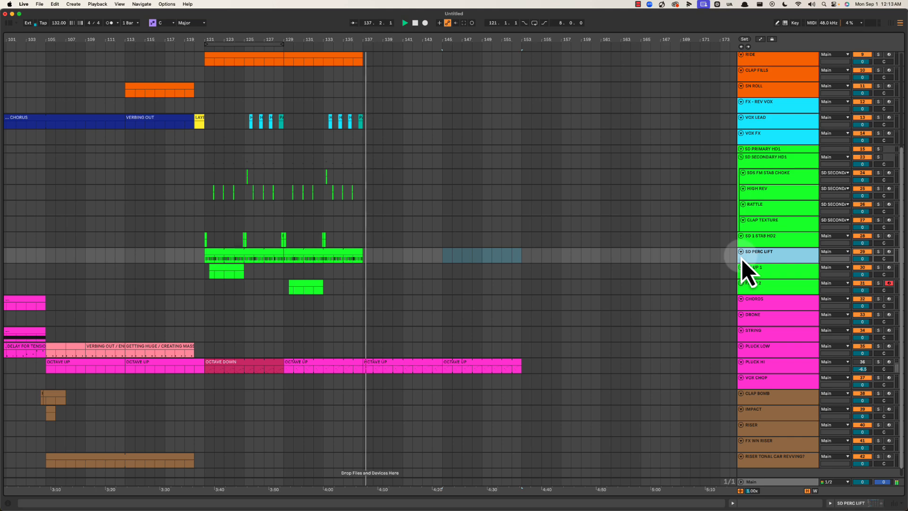
key(space)
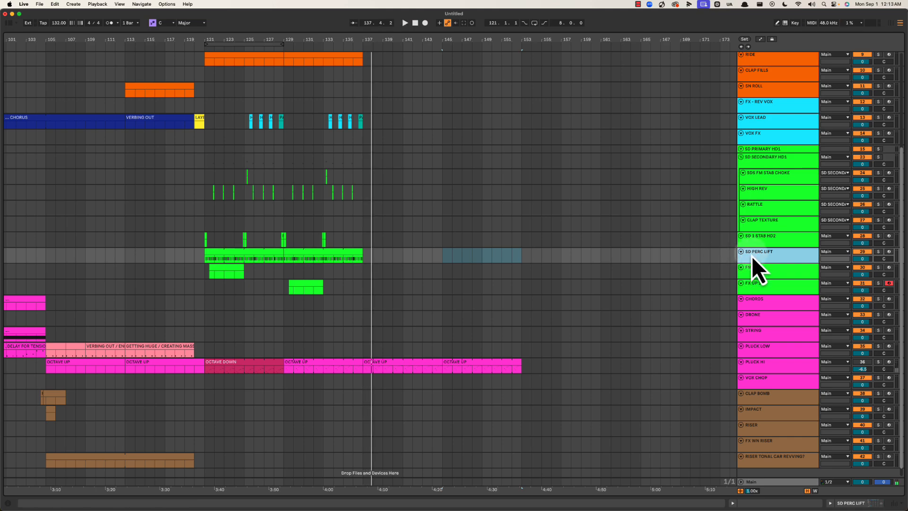
click(364, 261)
key(space)
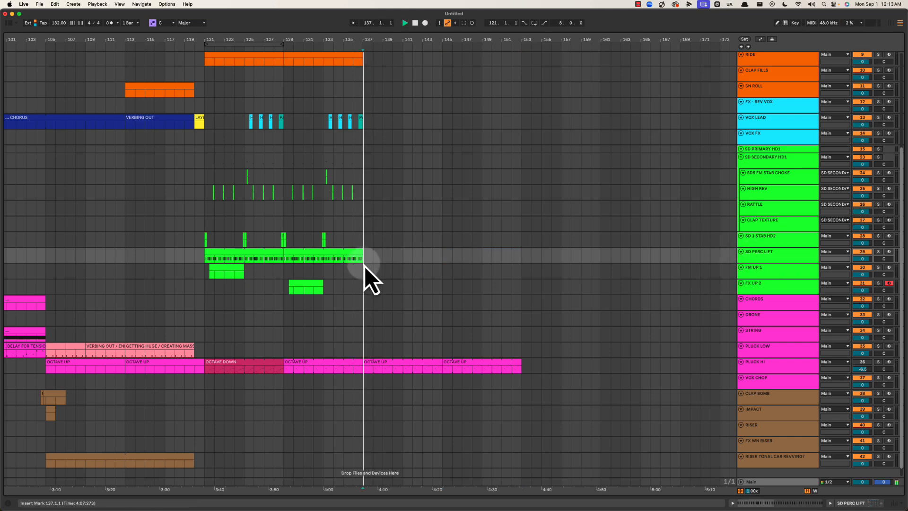
scroll(365, 265, up, 5)
scroll(366, 261, down, 5)
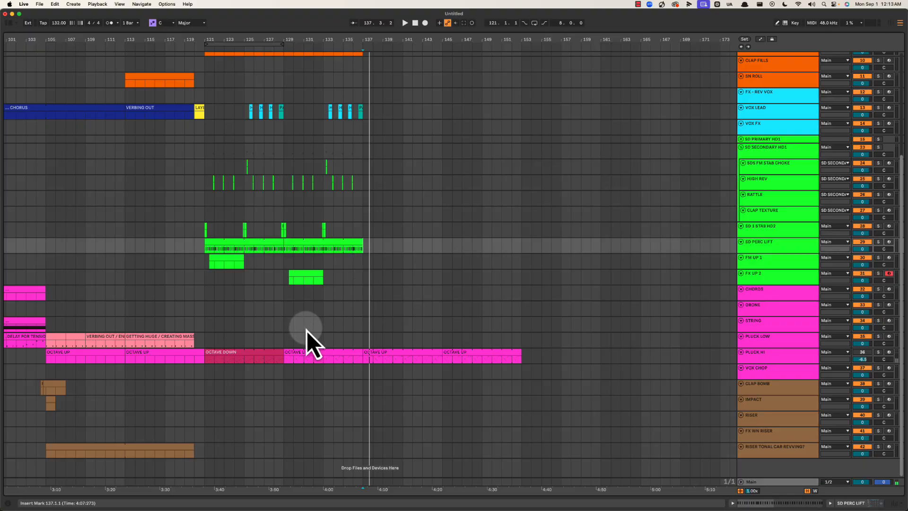
Copy the CLAP BOMB clip from the start of MAIN BREAK to the end of HD2A, and audition it from bar 136.
drag(36, 388, 356, 390)
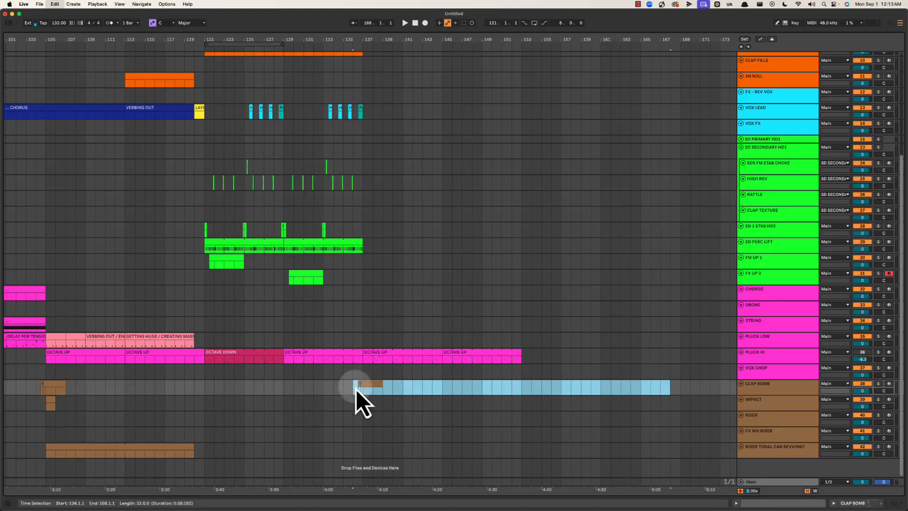
click(356, 389)
key(space)
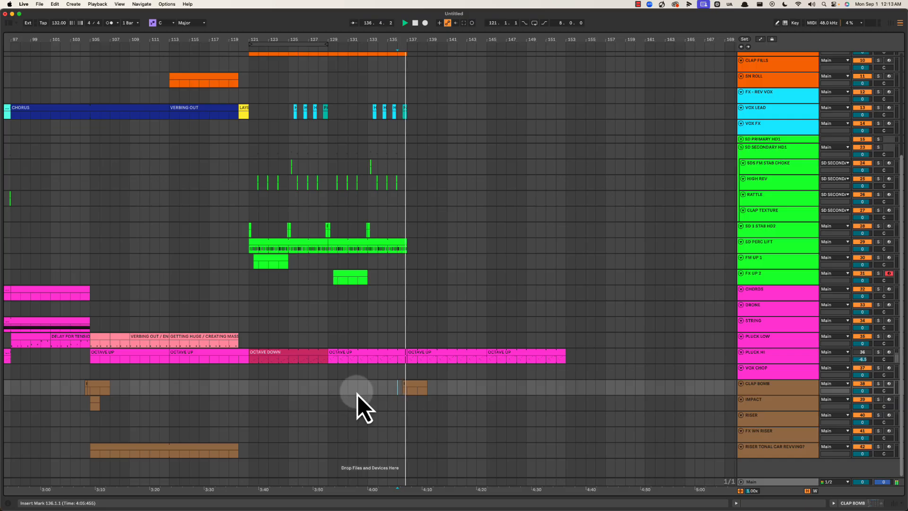
scroll(415, 384, up, 8)
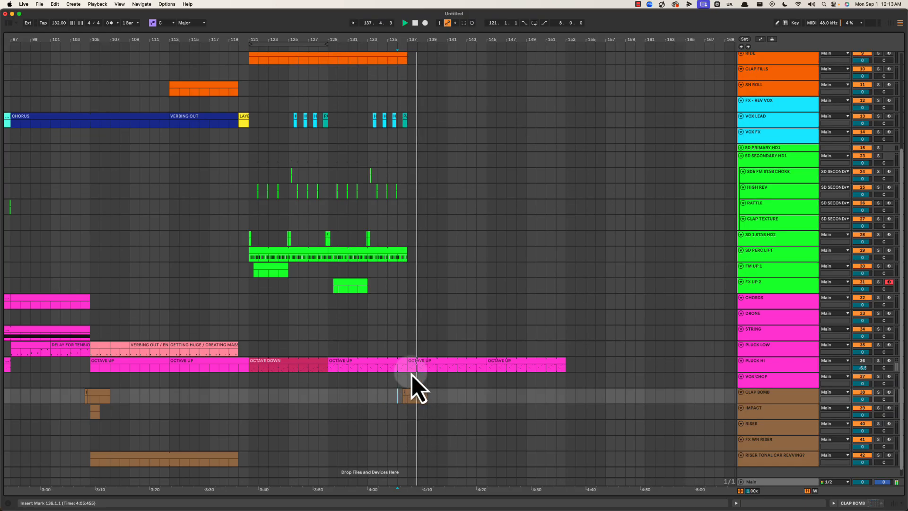
key(space)
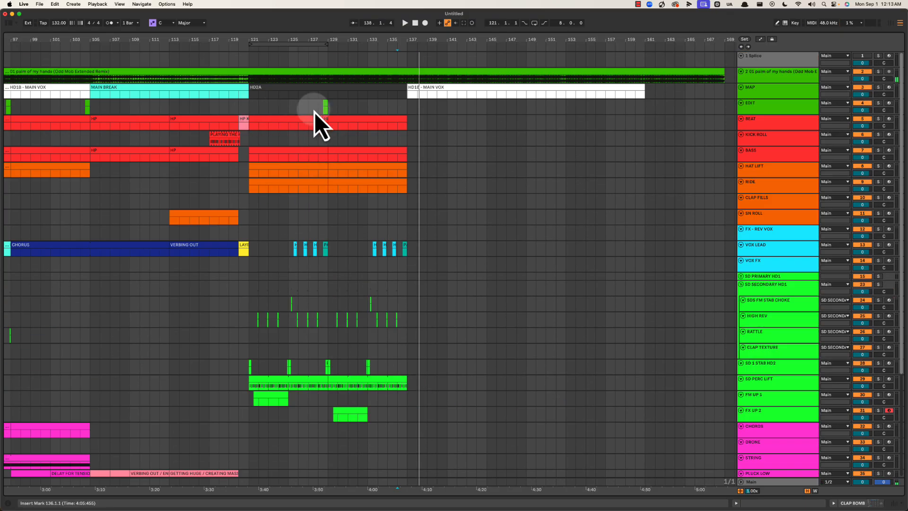
Copy the EDIT clip before bar 129 to the last bar of HD2A and play the transition into bar 137.
drag(293, 110, 376, 114)
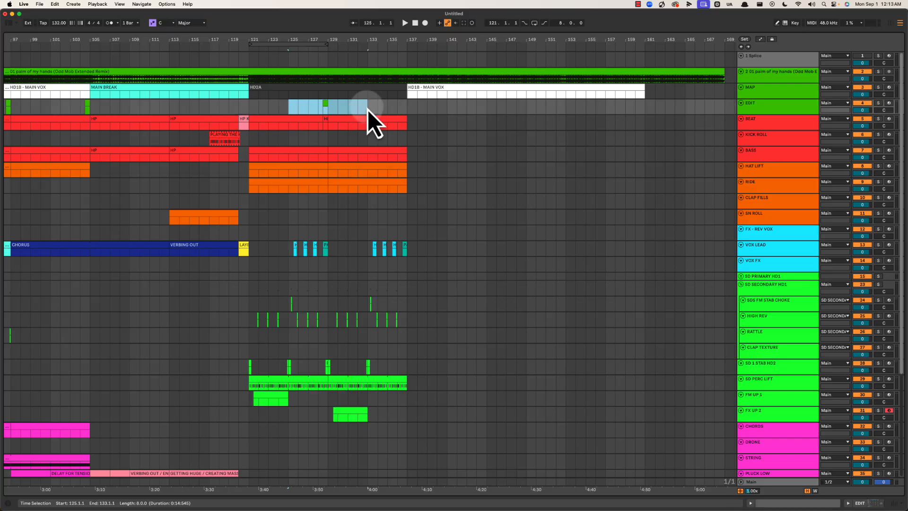
click(399, 108)
key(space)
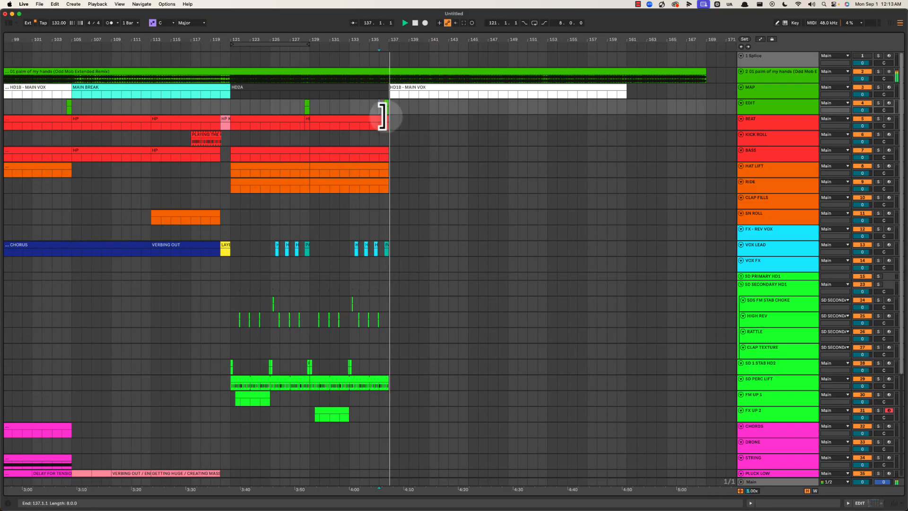
Duplicate the BEAT and BASS clips that start at bar 129 so both tracks extend to bar 145.
click(379, 125)
key(super+d)
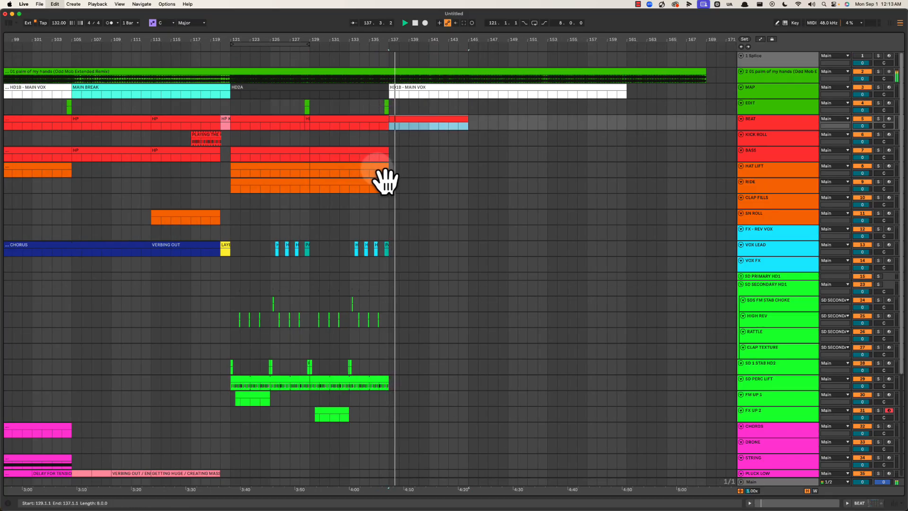
click(377, 156)
key(super+d)
Duplicate the HAT LIFT and RIDE clips into bars 137 to 145 and delete the excess copies after bar 145.
click(364, 173)
key(super+d)
shift+click(366, 181)
key(super+d)
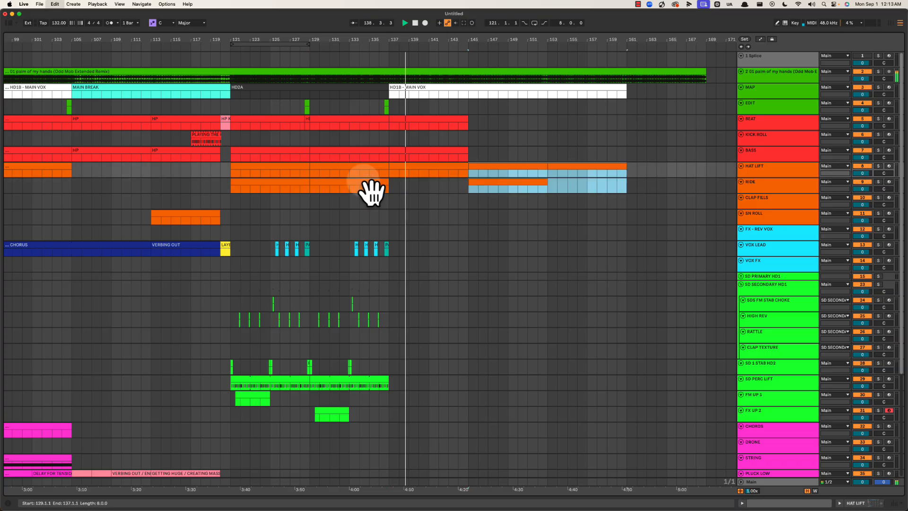
drag(490, 180, 405, 192)
drag(469, 154, 647, 192)
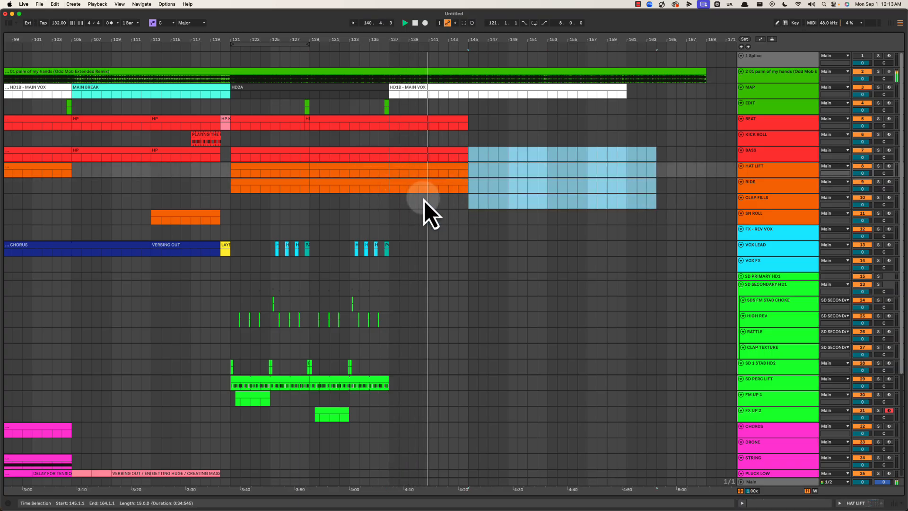
Rename the PLUCK HI clip at bar 137 as "OCTAVE UP - DELAYING OUT".
click(411, 199)
scroll(409, 222, down, 5)
click(421, 359)
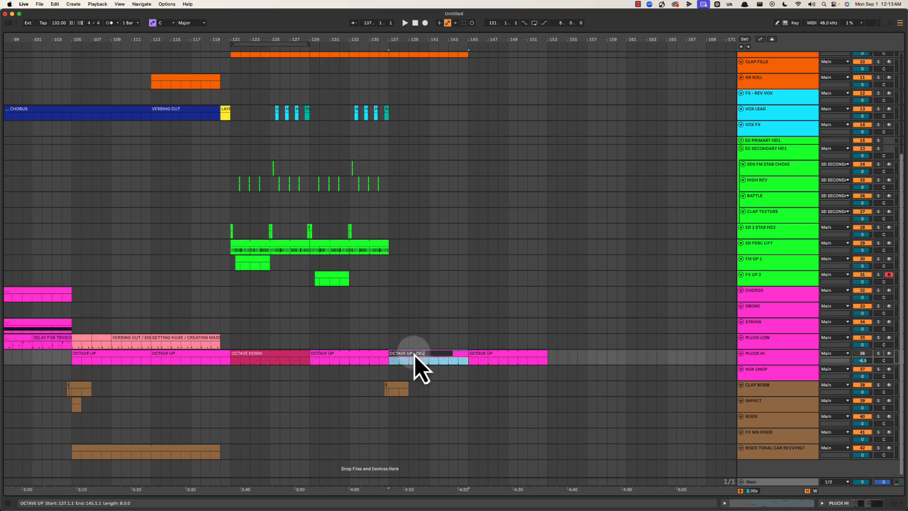
text(OUT)
key(Return)
Play from bar 137, examine the layers at the start of the second HD1B section, and select the OCTAVE UP - DELAYING OUT clip.
key(space)
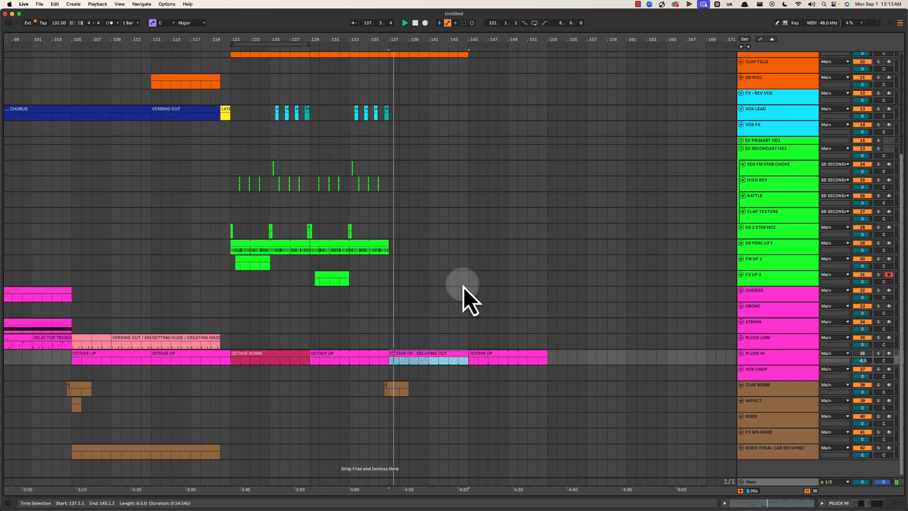
scroll(456, 284, up, 1)
scroll(450, 279, up, 2)
scroll(450, 278, down, 2)
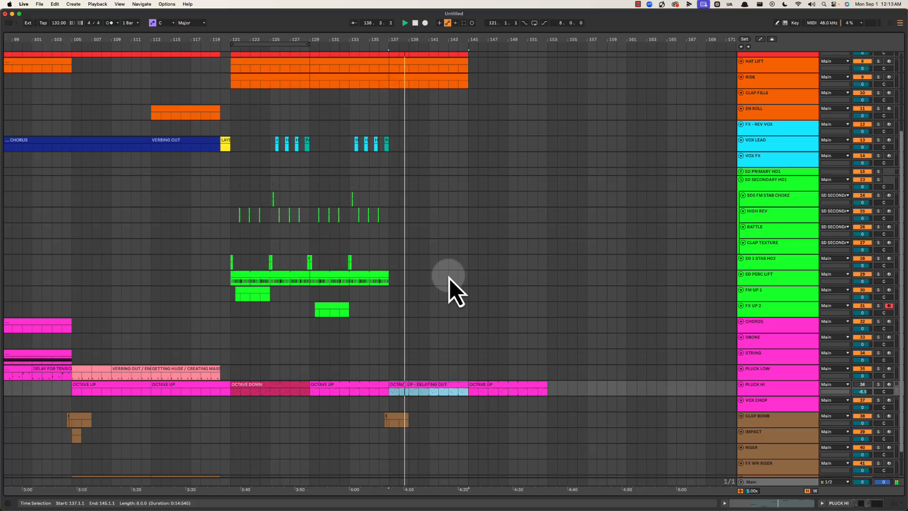
scroll(446, 285, up, 3)
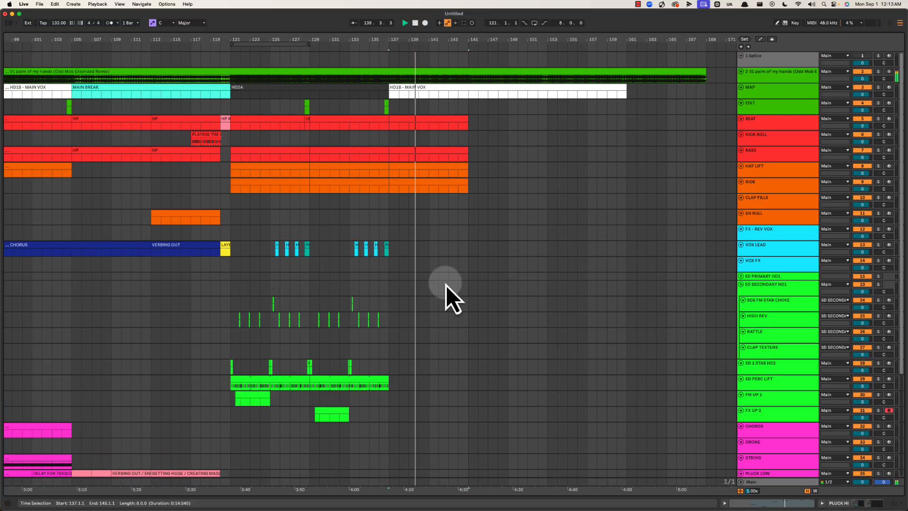
drag(370, 35, 372, 37)
scroll(551, 247, down, 5)
scroll(550, 248, right, 2)
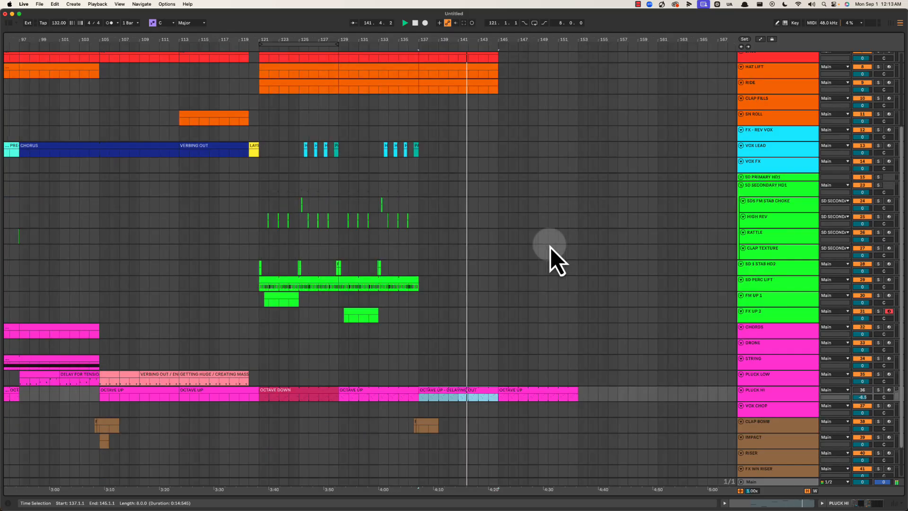
click(444, 396)
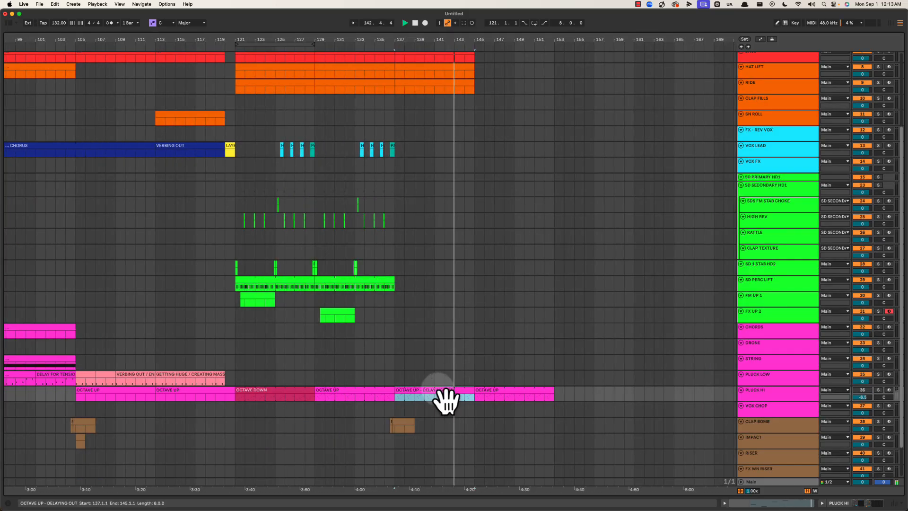
Play through the end of the OCTAVE UP - DELAYING OUT clip and return to bar 137.
scroll(445, 400, right, 3)
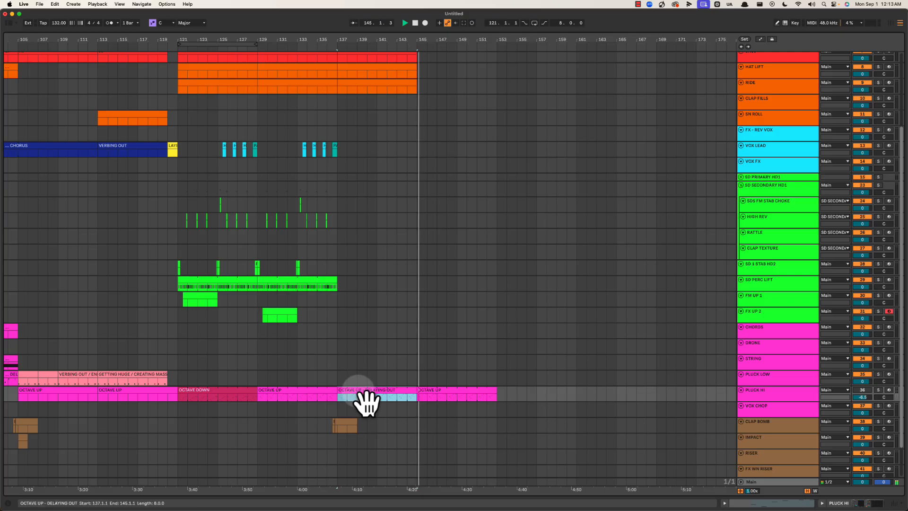
click(367, 399)
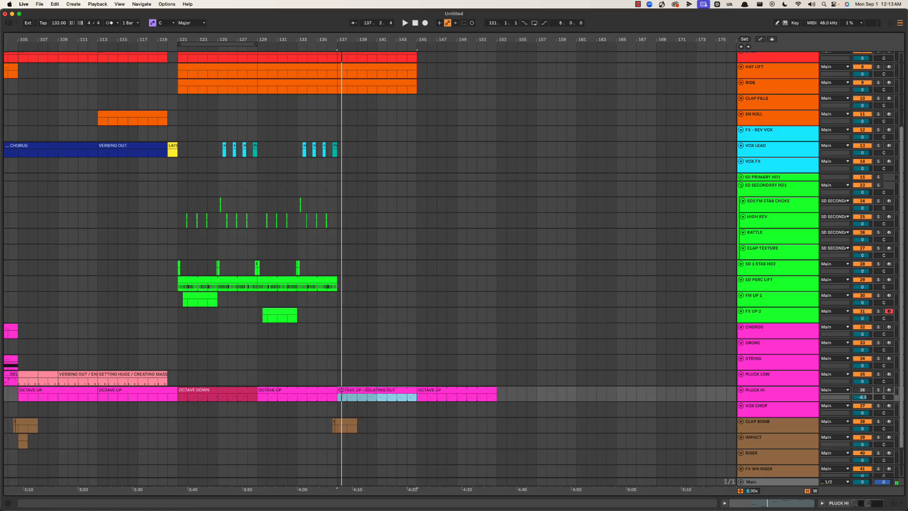
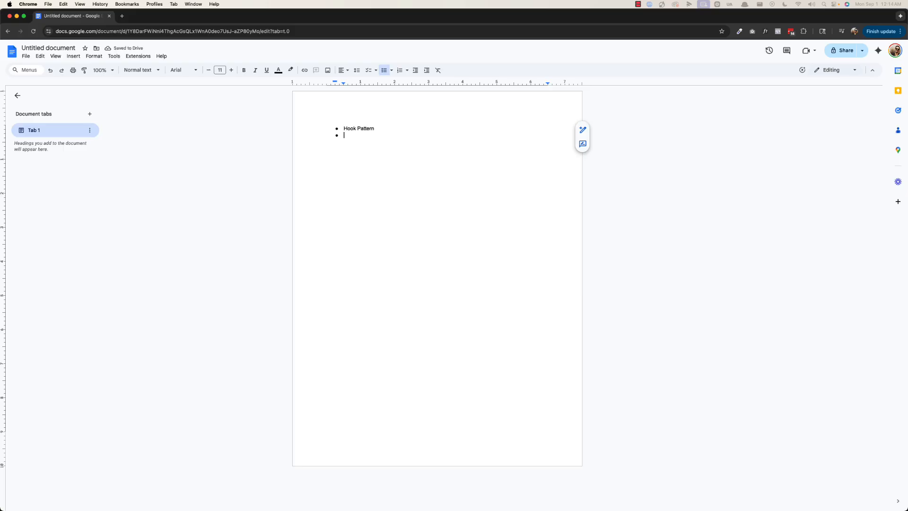
In the Google Docs notes, add bullets "Intension Sequencing" and "Different HD2" and extend the Hook Pattern bullet with "(Zoom out the higher le".
text(In)
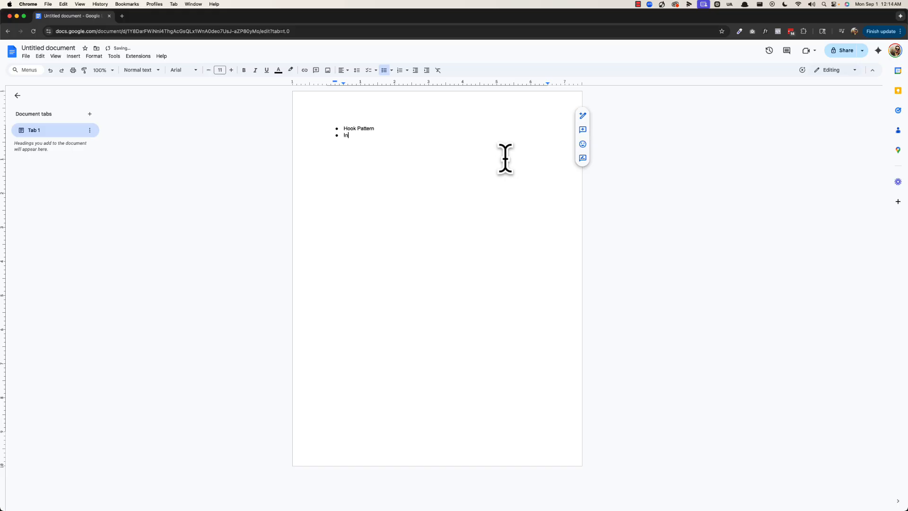
text(tension Sequencing)
key(Return)
text(S)
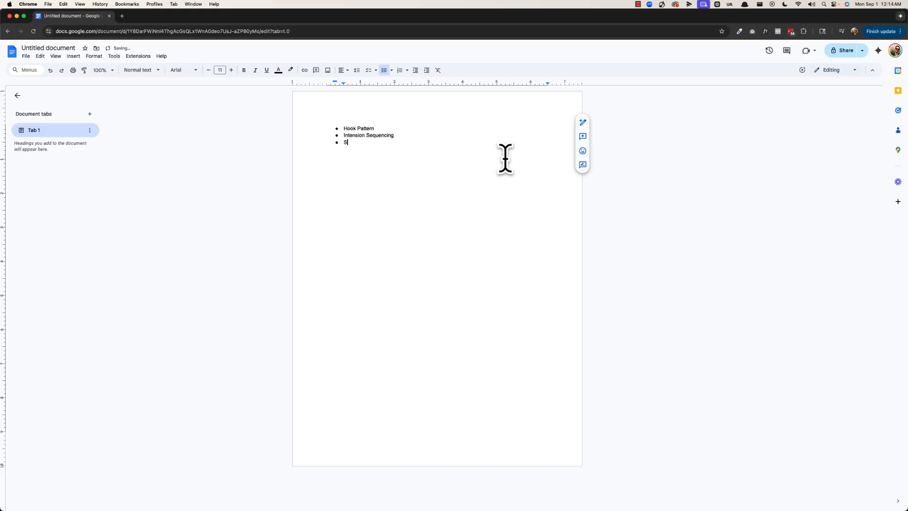
key(BackSpace)
text(Different HD2)
click(401, 126)
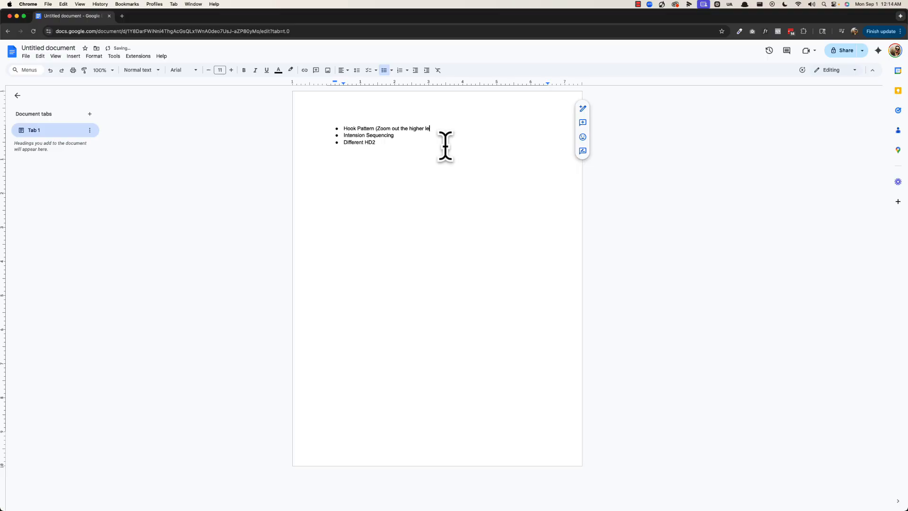
Switch back to Ableton Live, play from bar 136.3 and examine the layers at the start of the HD1B - MAIN VOX section.
key(super+Tab)
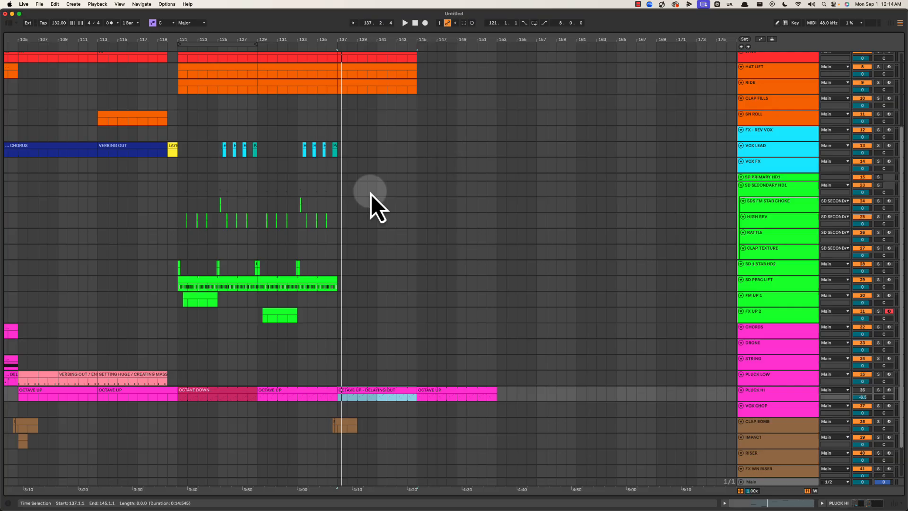
click(245, 163)
drag(241, 37, 240, 37)
click(340, 135)
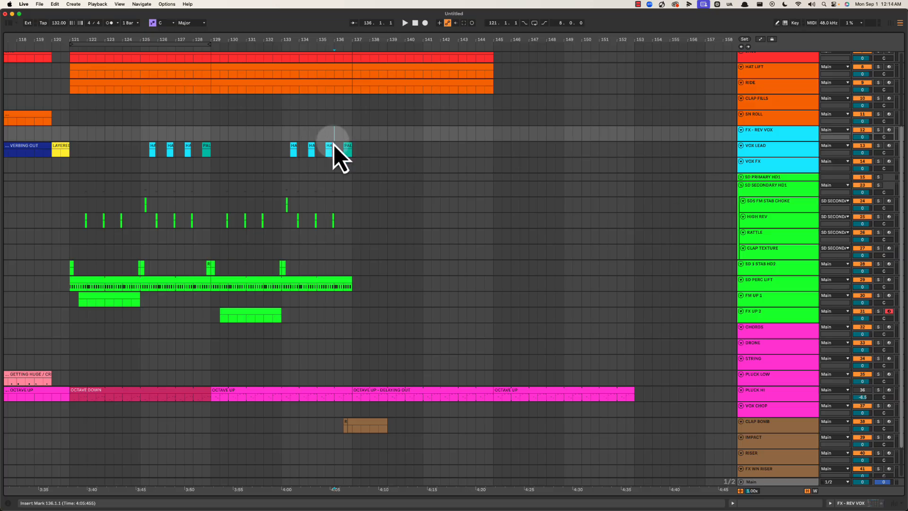
scroll(335, 142, up, 1)
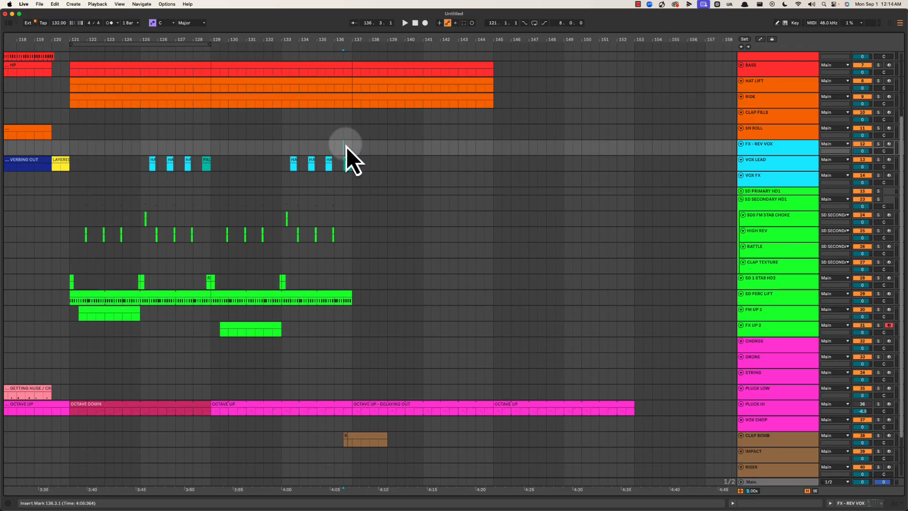
key(space)
scroll(377, 189, down, 1)
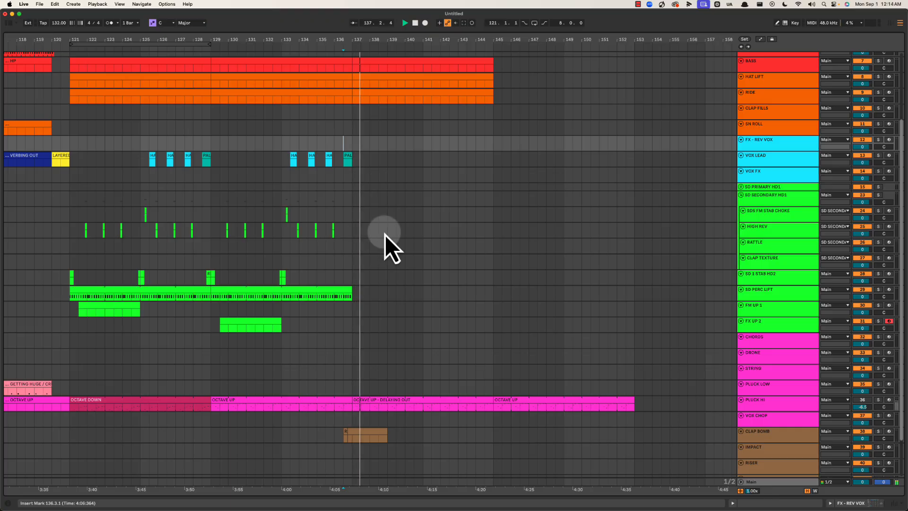
scroll(385, 235, up, 6)
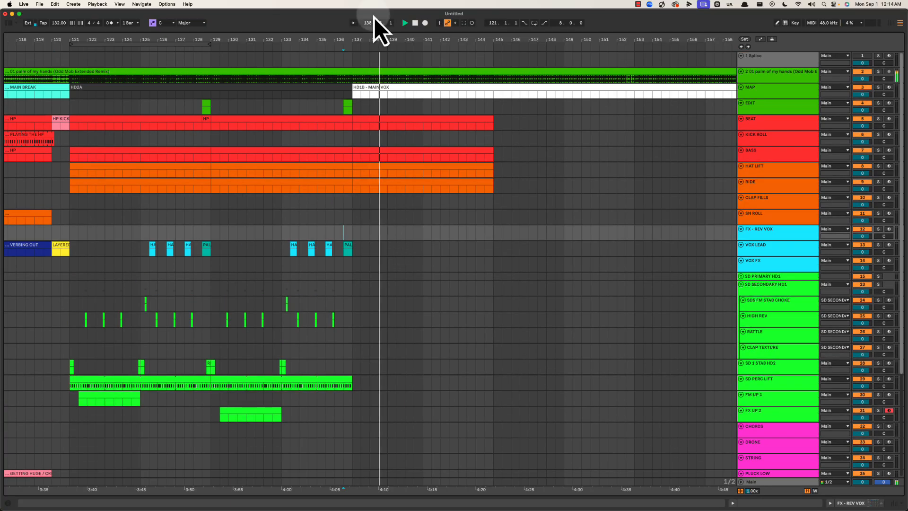
drag(367, 41, 367, 33)
scroll(326, 208, down, 1)
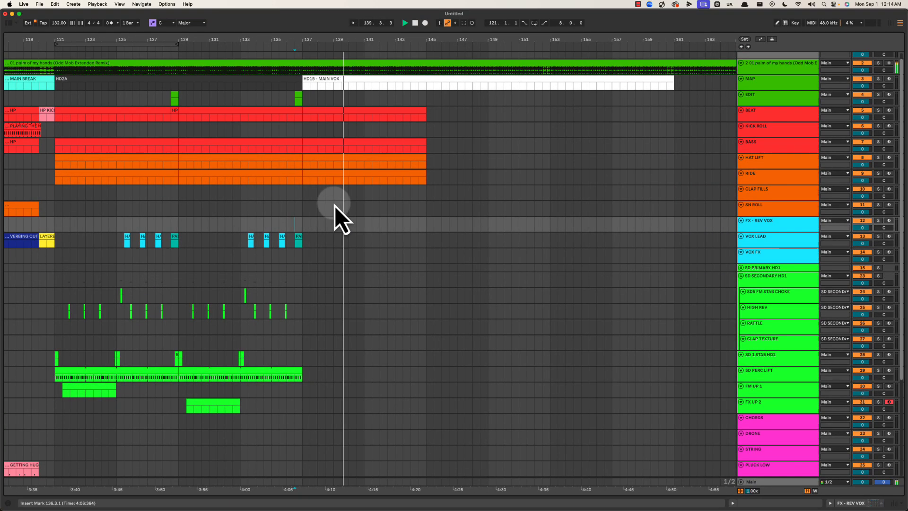
scroll(457, 297, down, 2)
scroll(387, 283, down, 2)
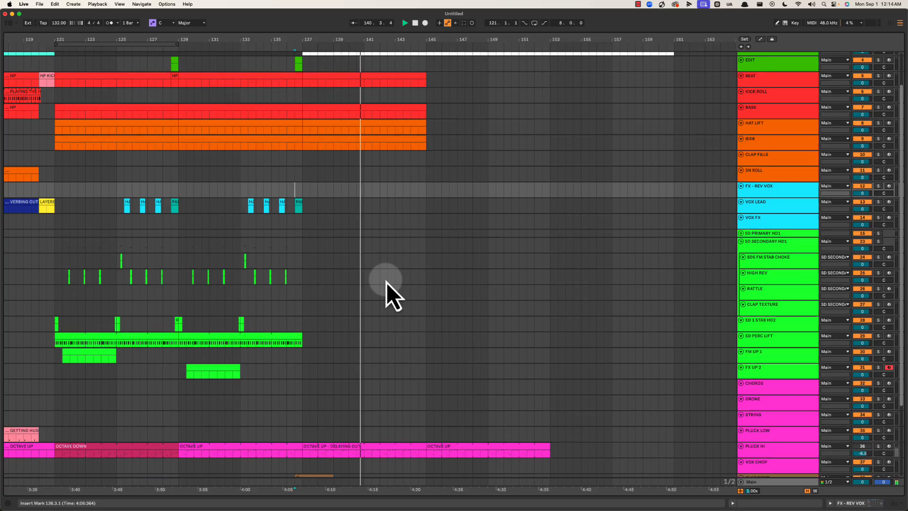
Solo the PLUCK HI track and loop the OCTAVE UP - DELAYING OUT clip from bar 137 to 145.
click(863, 450)
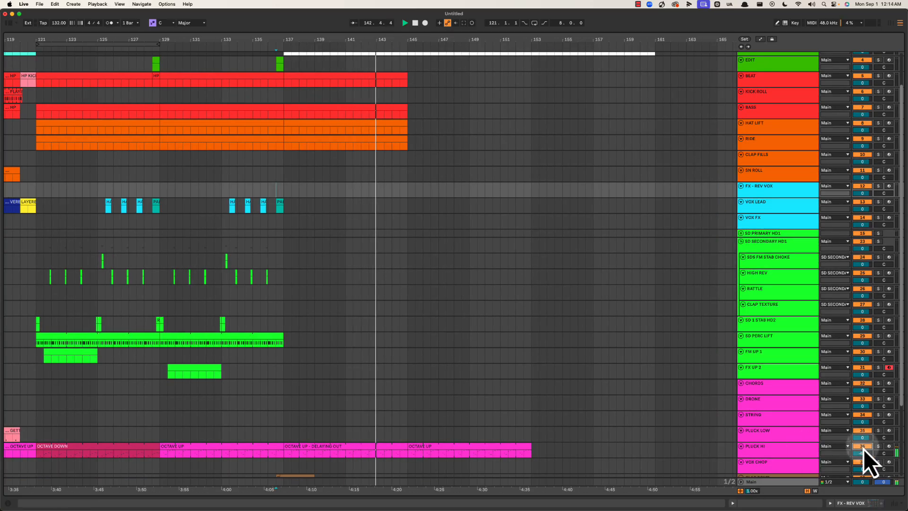
click(863, 450)
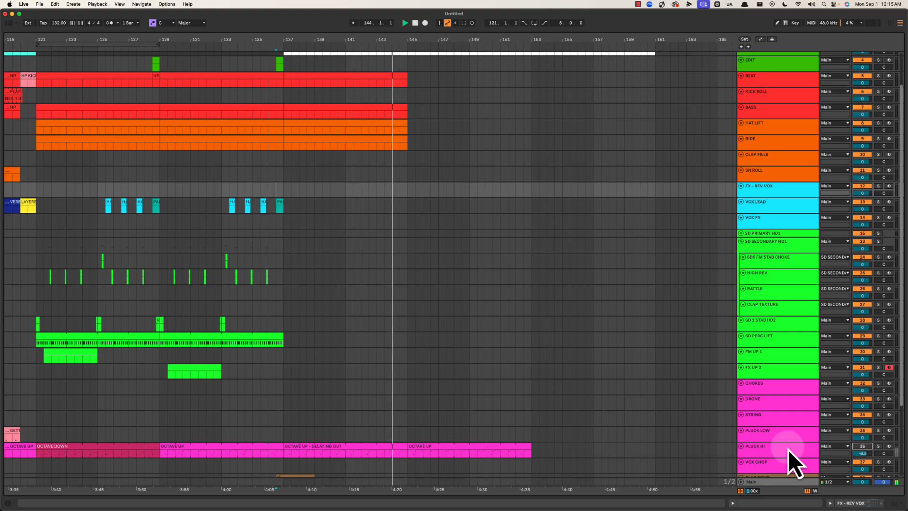
click(878, 447)
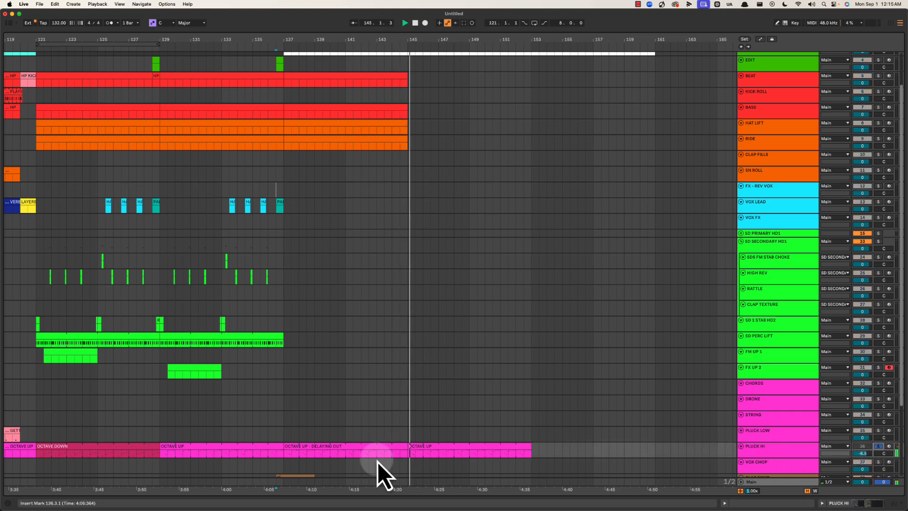
click(371, 450)
key(super+l)
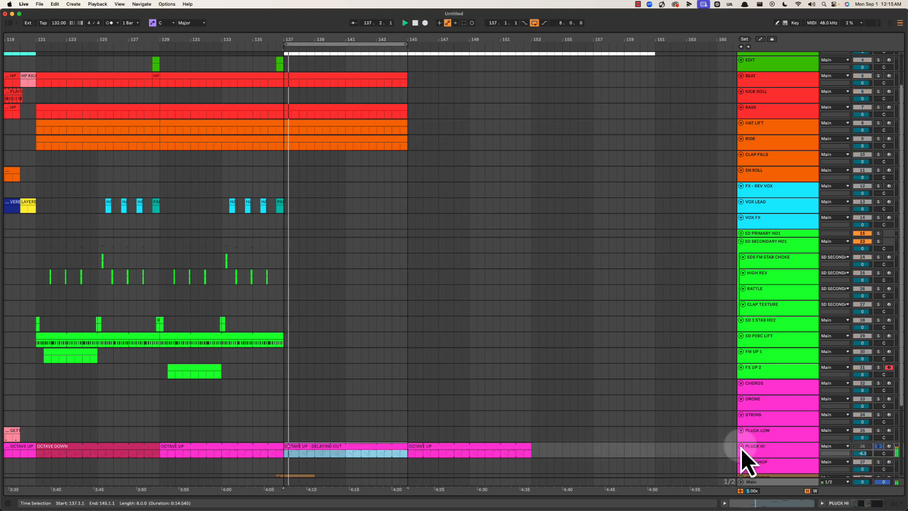
Open PLUCK HI's Serum 2 effects and set the equalizer's low band to about 714 Hz with -8.0 gain.
double_click(741, 448)
click(85, 420)
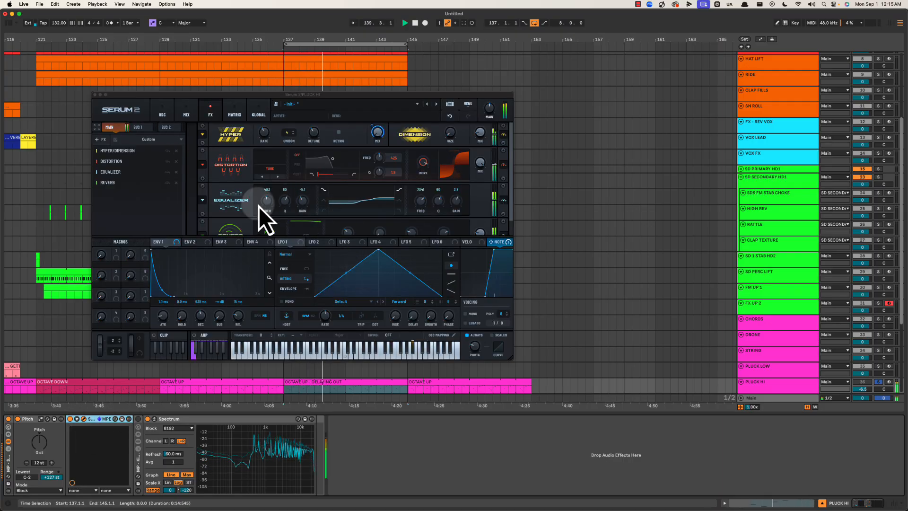
drag(310, 204, 274, 186)
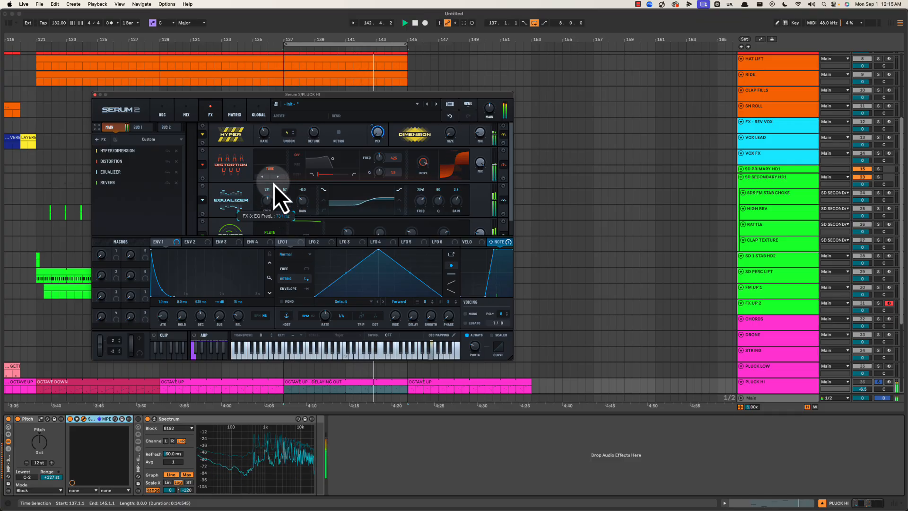
Unsolo PLUCK HI and adjust the Hyper effect's wet mix in Serum 2 against the full mix.
scroll(860, 351, down, 5)
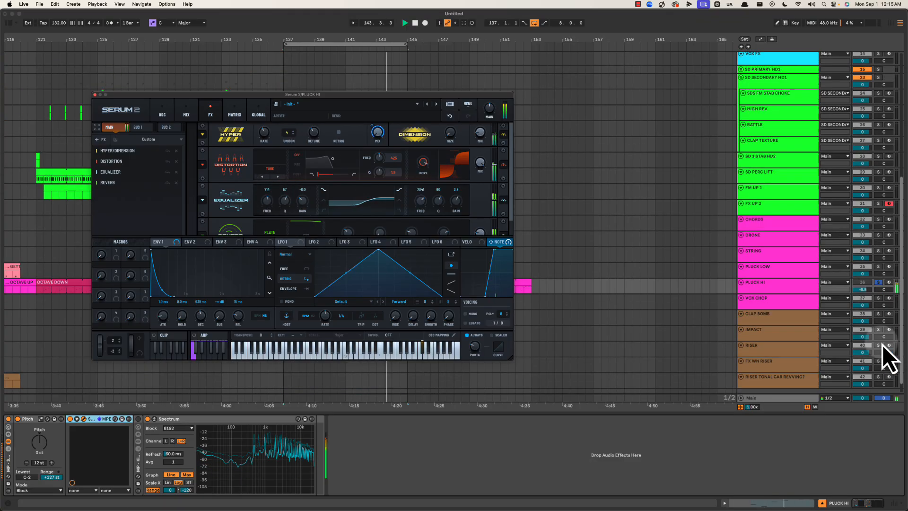
click(878, 284)
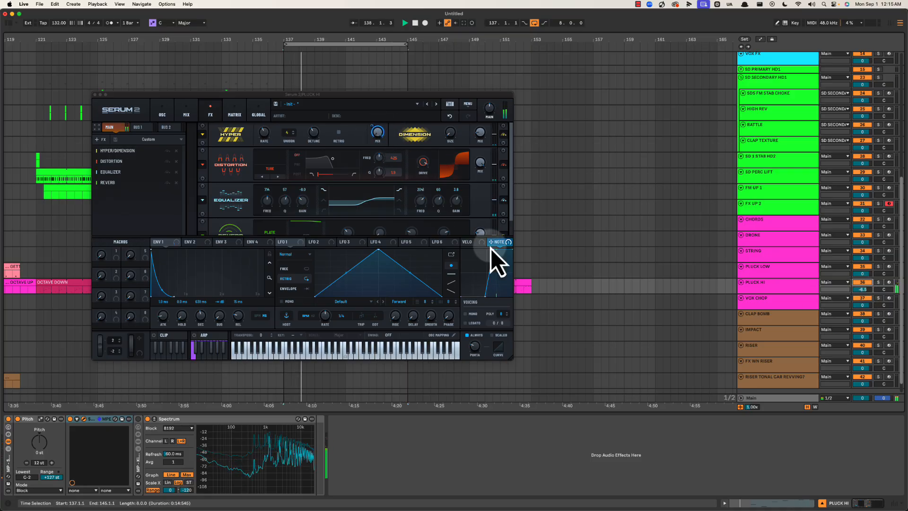
drag(373, 129, 377, 177)
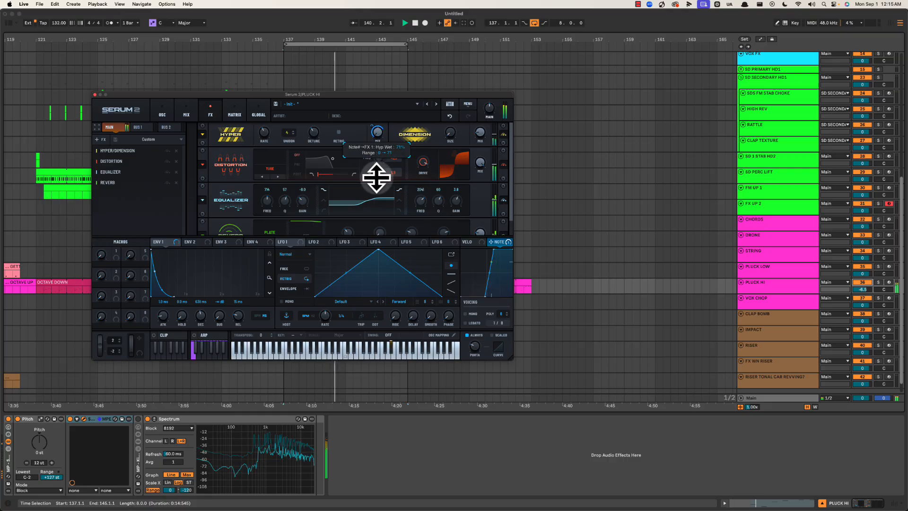
Adjust PLUCK HI's reverb mix, main level and portamento in Serum 2, and close the synth window.
drag(512, 153, 493, 186)
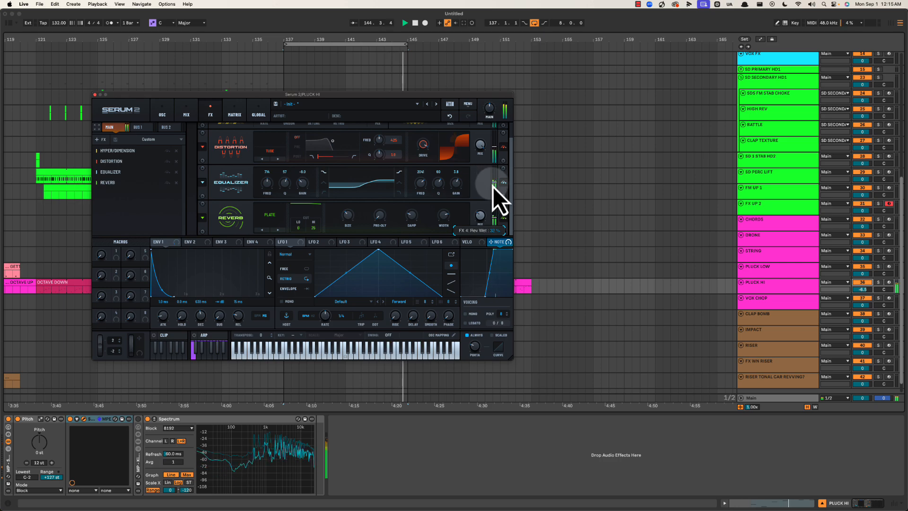
drag(487, 114, 500, 158)
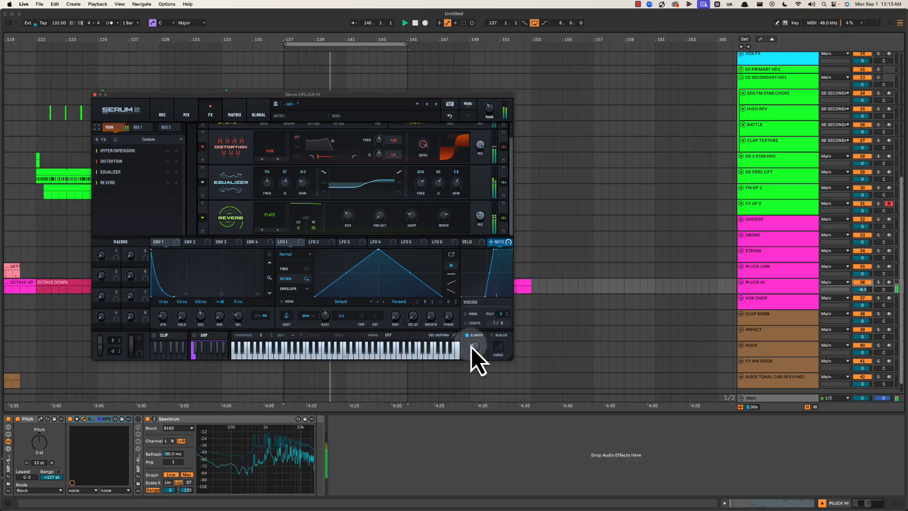
drag(478, 348, 482, 357)
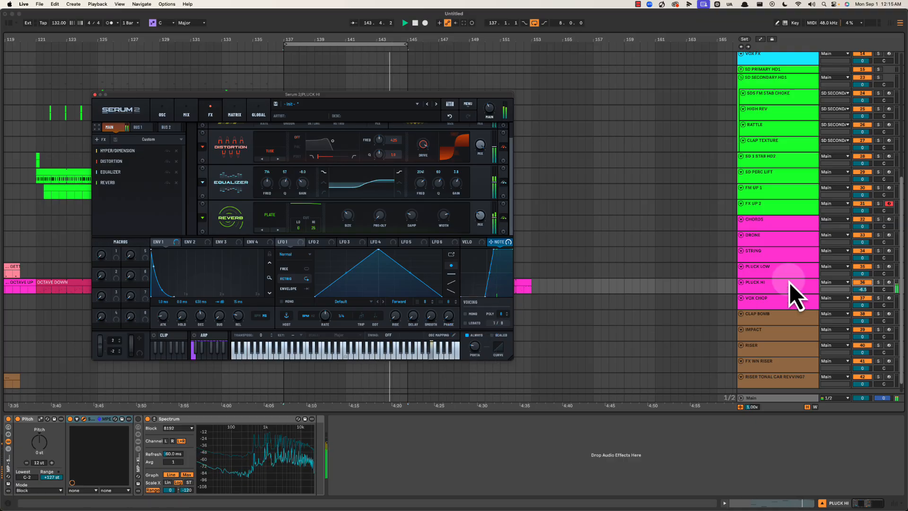
click(95, 94)
Solo the PLUCK HI track briefly to check its sound alone, and return to the full mix.
scroll(680, 281, down, 1)
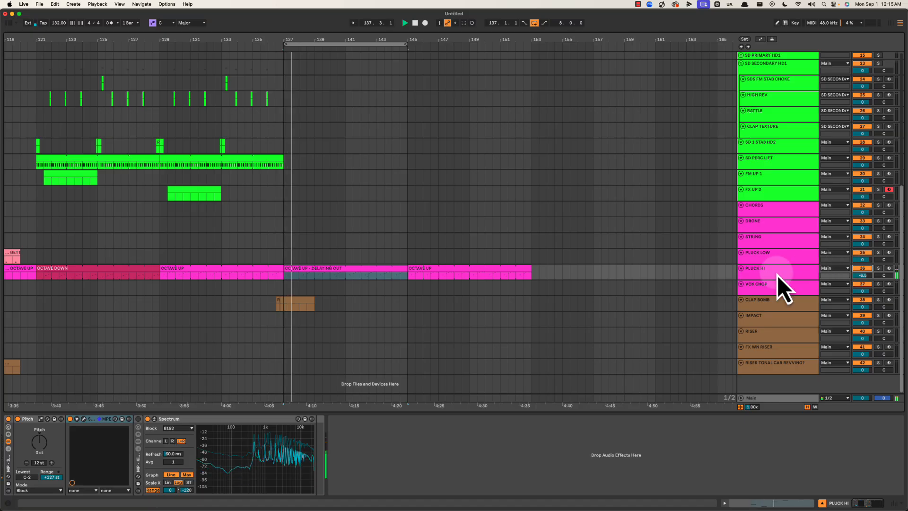
click(761, 277)
click(879, 269)
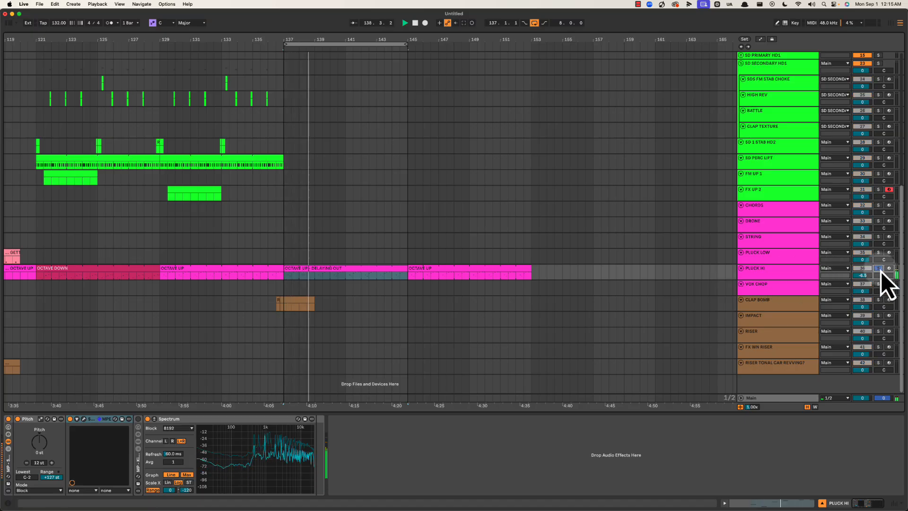
click(880, 269)
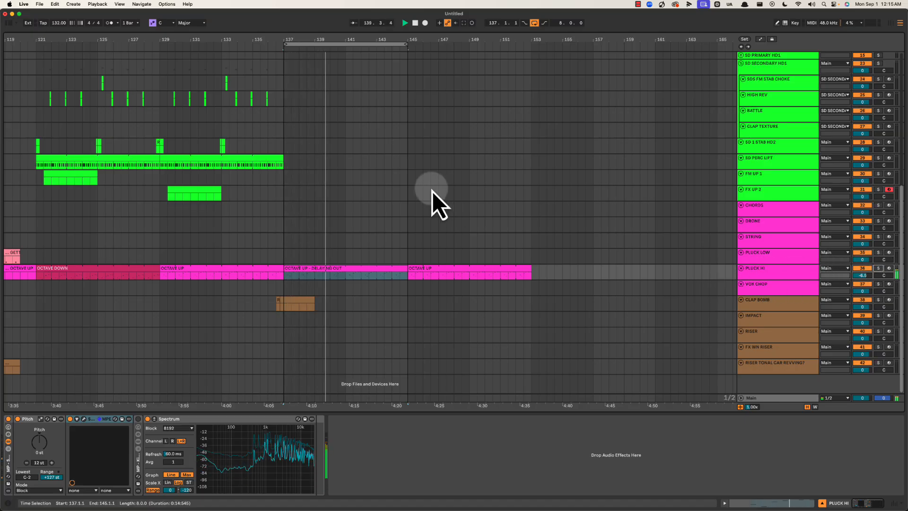
Turn off the arrangement loop so playback continues past bar 145.
scroll(432, 191, up, 1)
scroll(430, 186, up, 5)
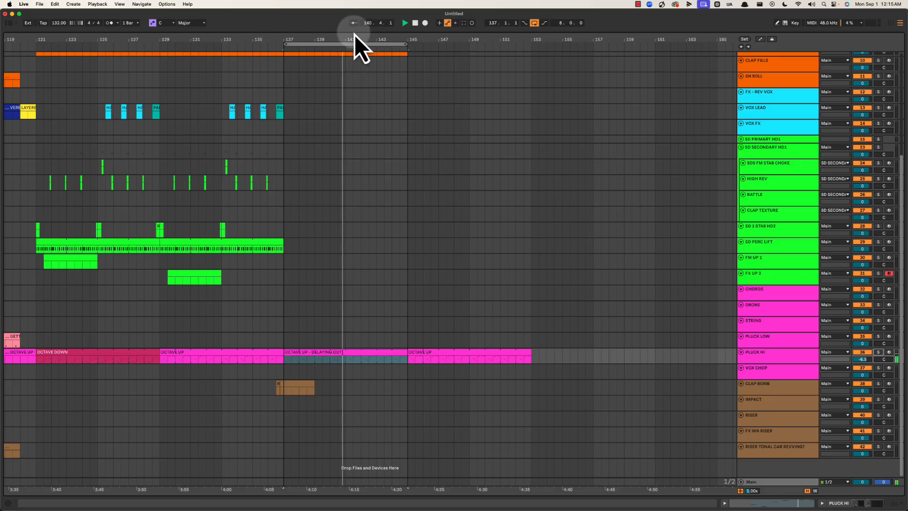
drag(354, 35, 351, 40)
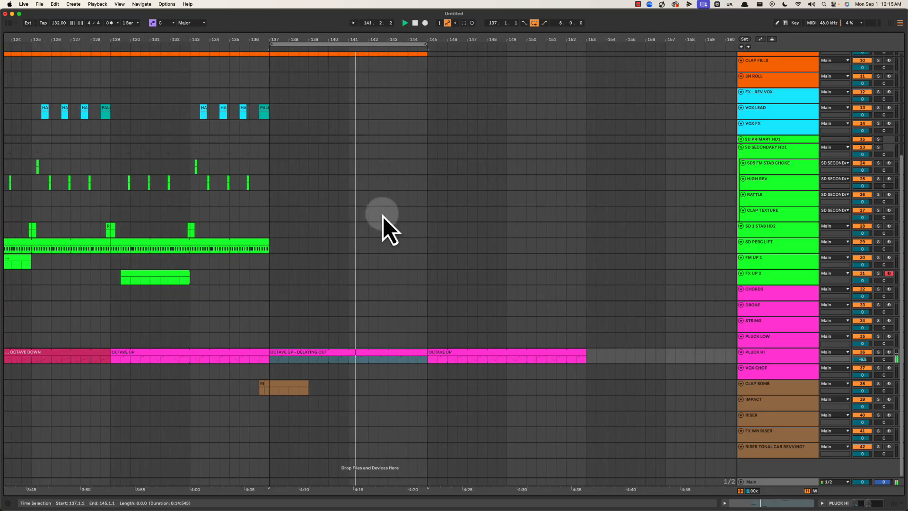
click(533, 25)
scroll(373, 179, up, 15)
scroll(387, 223, down, 1)
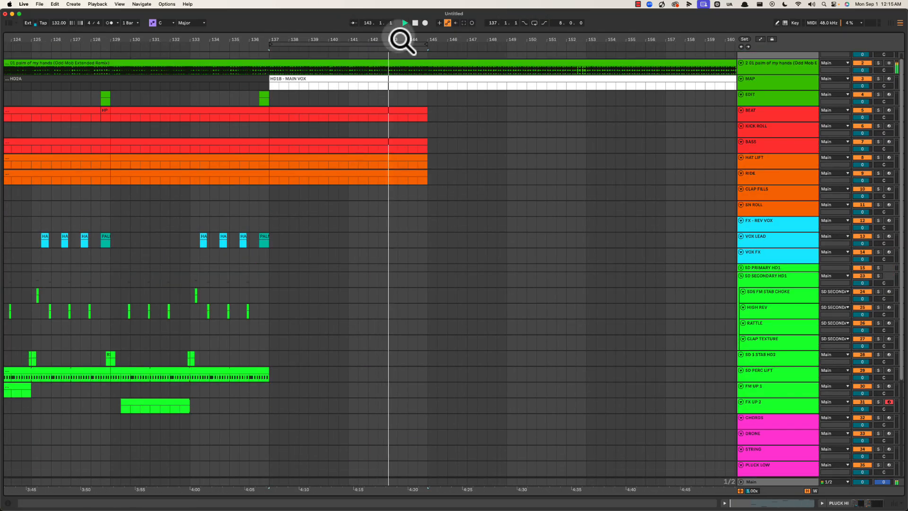
Duplicate the BEAT, BASS, RIDE and HAT LIFT clips at bar 137 so all four tracks extend to bar 153.
scroll(378, 195, down, 2)
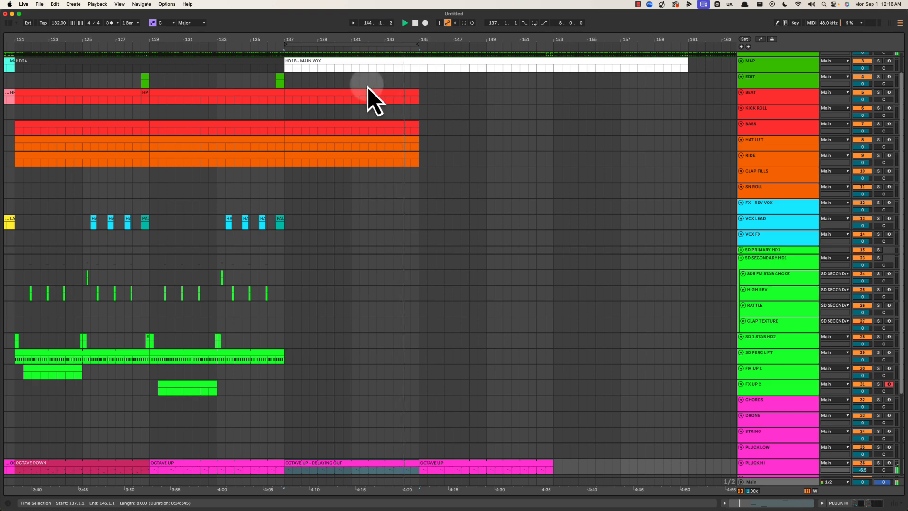
click(367, 93)
key(ctrl+d)
click(372, 128)
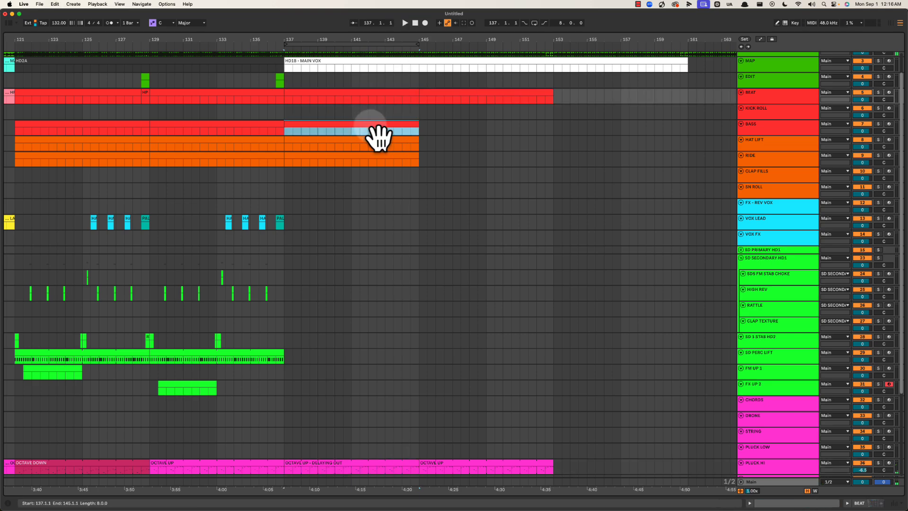
key(ctrl+d)
click(380, 160)
key(ctrl+d)
click(406, 144)
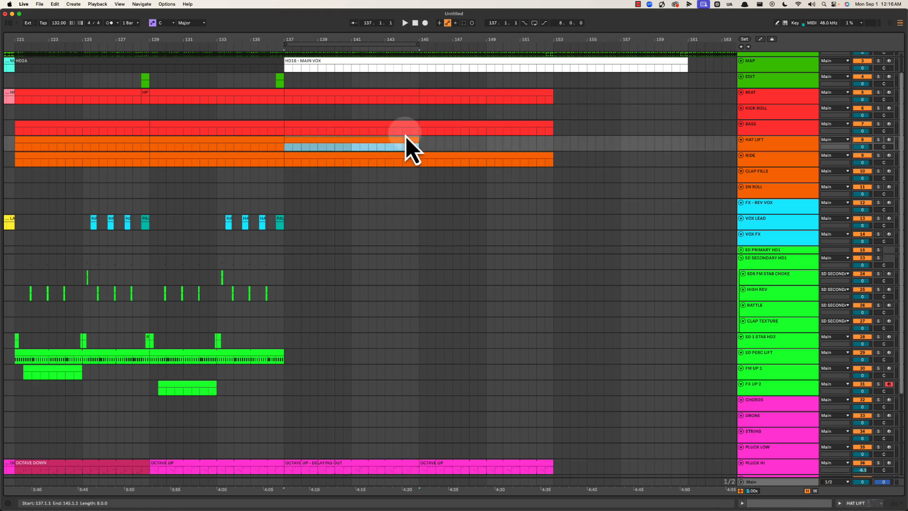
key(ctrl+d)
Play across the bar 145 transition and delete the RIDE clip from bar 145 to bar 153.
click(394, 112)
key(space)
click(430, 151)
scroll(431, 152, down, 1)
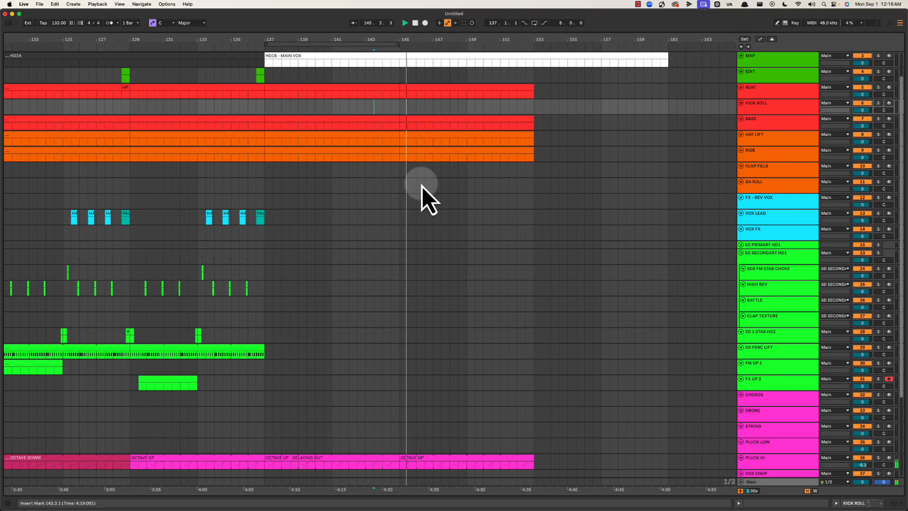
scroll(417, 175, right, 1)
click(370, 113)
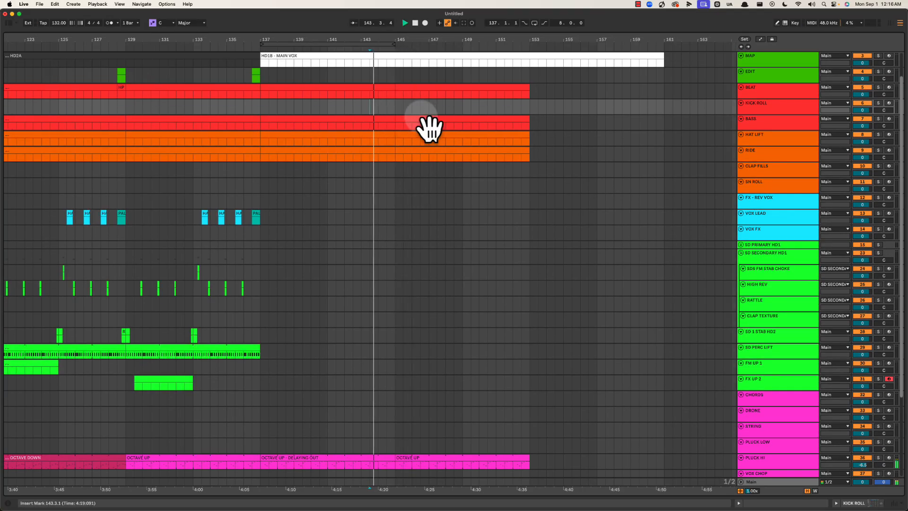
click(420, 149)
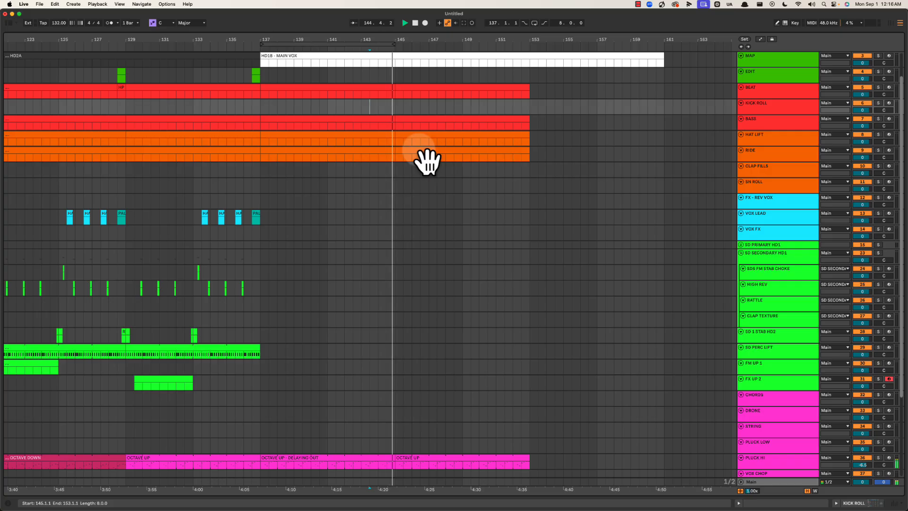
key(space)
click(419, 150)
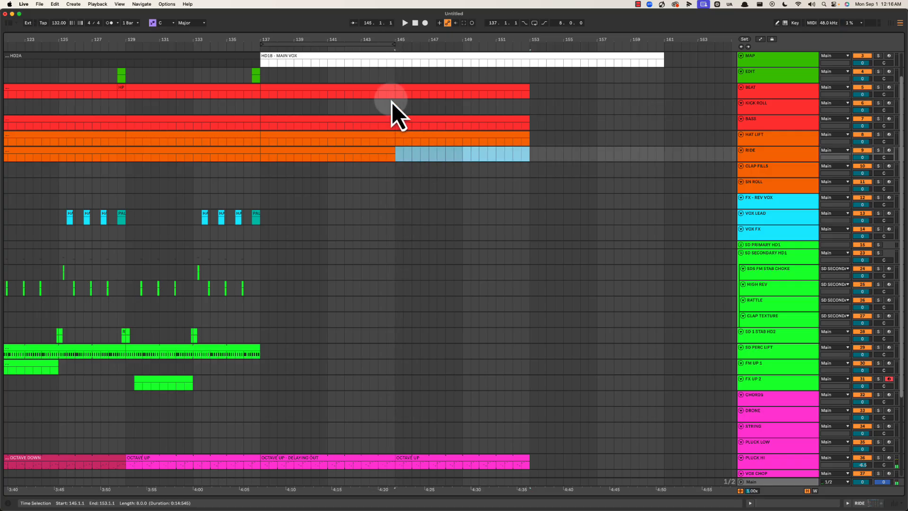
key(Delete)
Deactivate the PLUCK HI track and play the reference from about bar 142 through the bar 145 transition.
click(384, 106)
key(space)
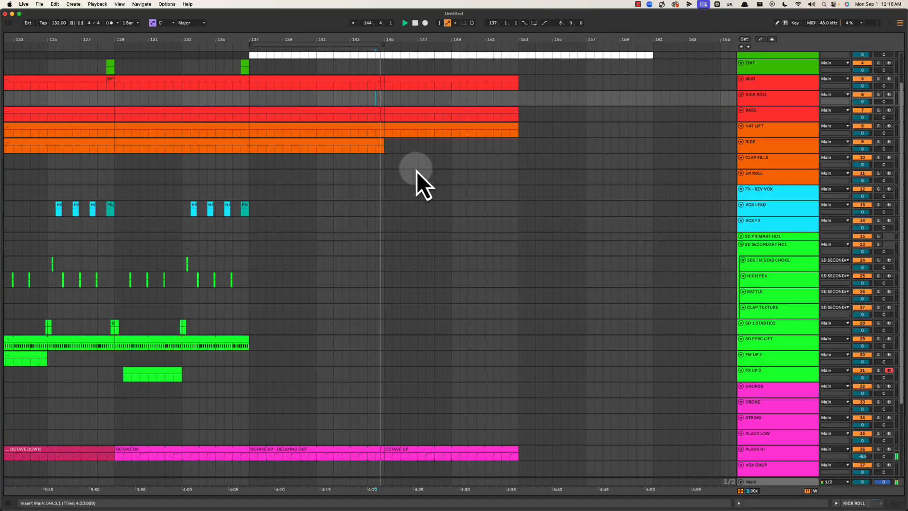
scroll(421, 189, down, 5)
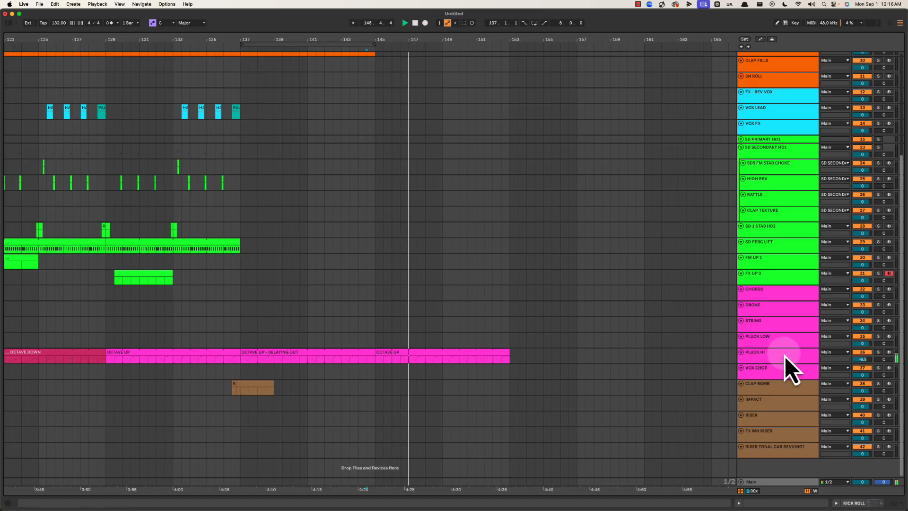
key(space)
click(868, 353)
click(330, 330)
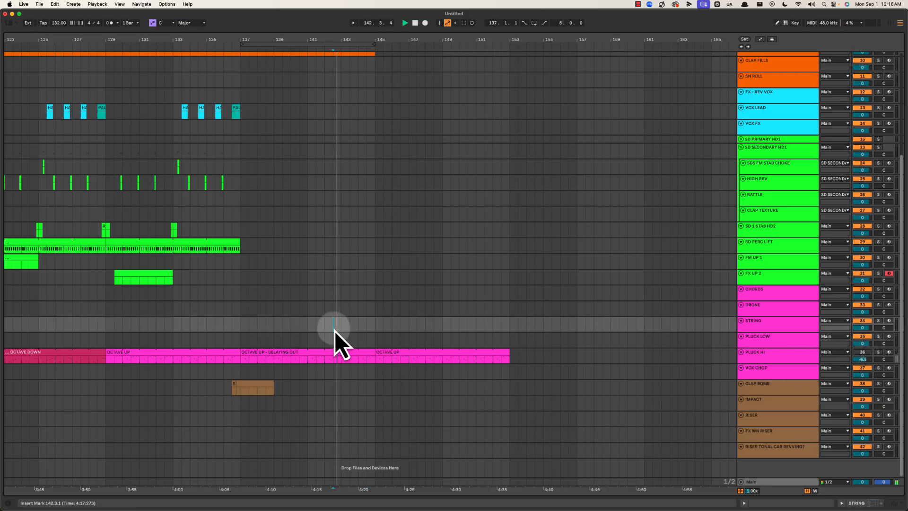
scroll(346, 330, up, 2)
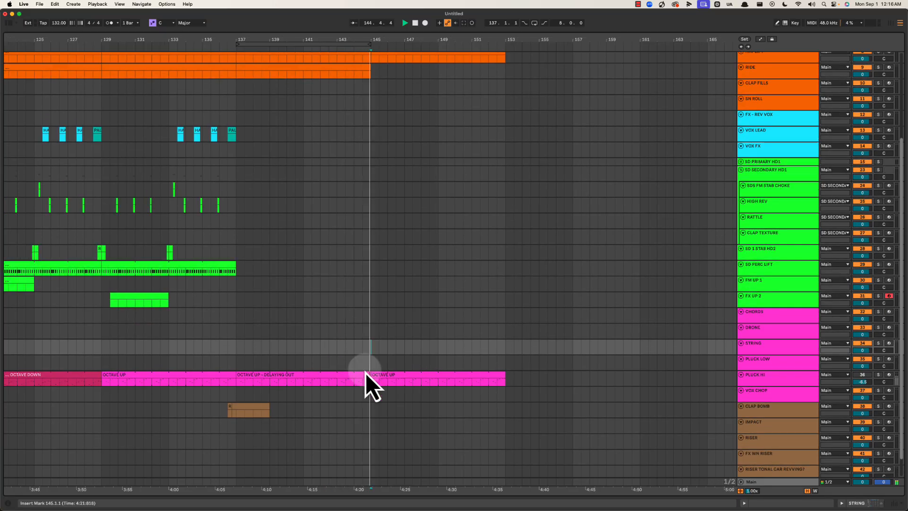
click(396, 381)
key(Delete)
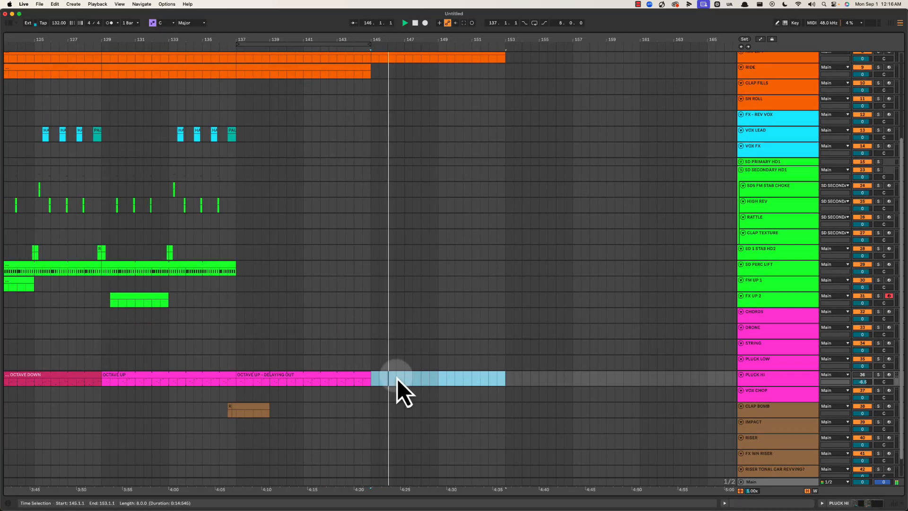
key(super+z)
Colour the PLUCK HI clip at bars 145 to 153 muted green and rename it LONG DELAY.
right_click(500, 373)
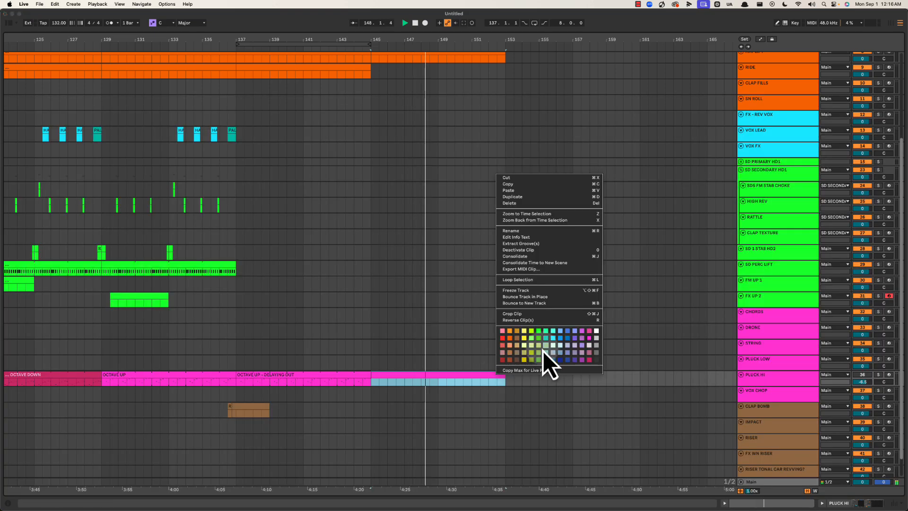
click(540, 352)
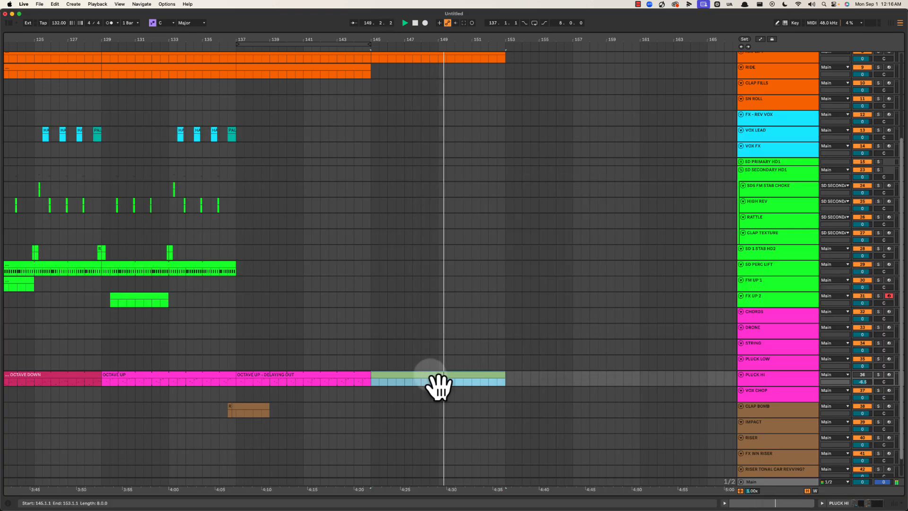
key(super+r)
text(LONG DELAY)
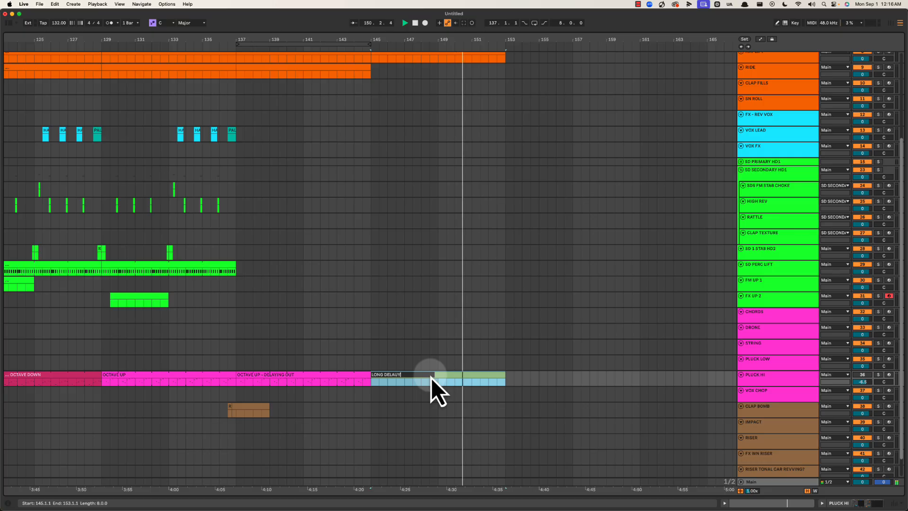
key(Return)
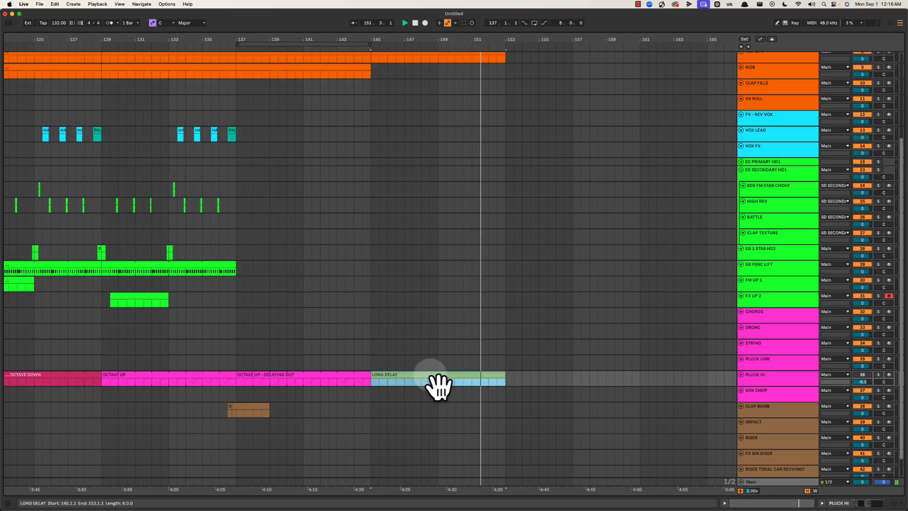
Copy the EDIT clip that ends at bar 137 so the copy ends at bar 153, and play that spot.
scroll(426, 354, up, 5)
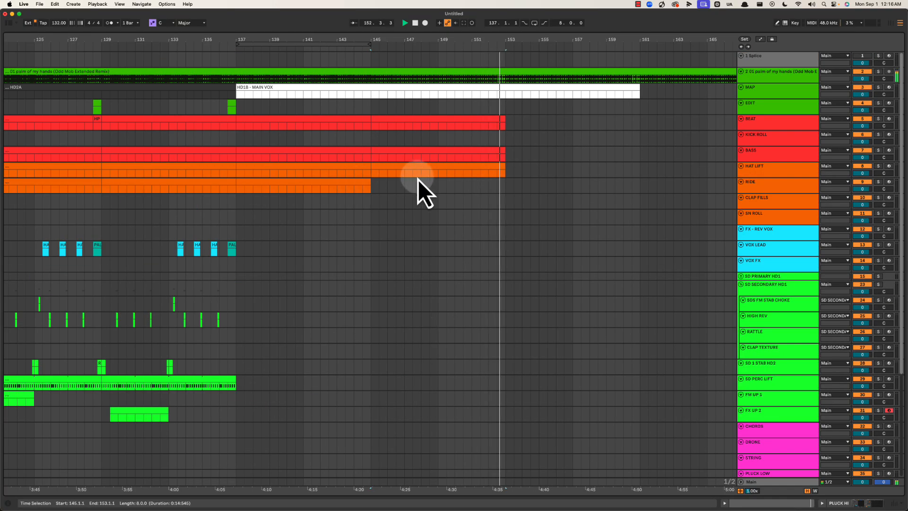
click(435, 173)
drag(231, 104, 502, 106)
click(345, 110)
key(space)
key(space)
drag(346, 109, 404, 104)
key(Delete)
click(495, 108)
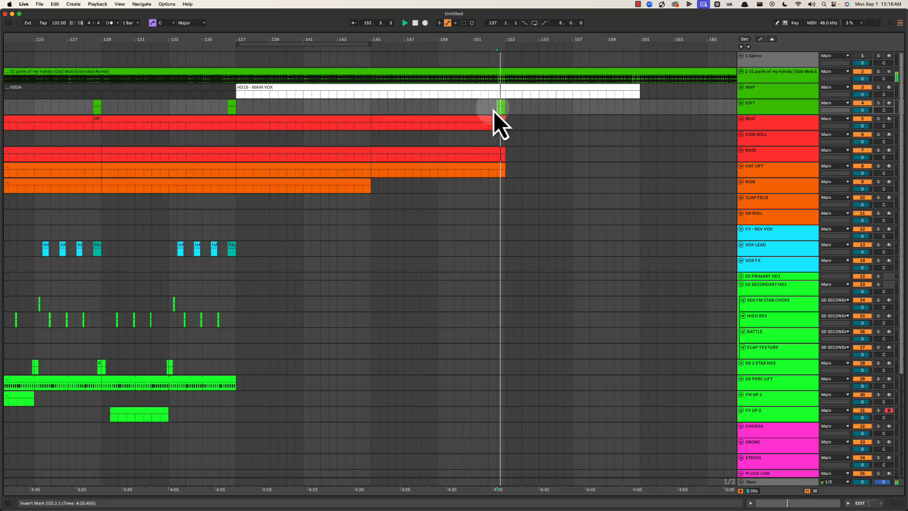
Duplicate the BEAT, BASS and HAT LIFT clips at bars 145 to 153 so they extend to bar 161.
click(422, 118)
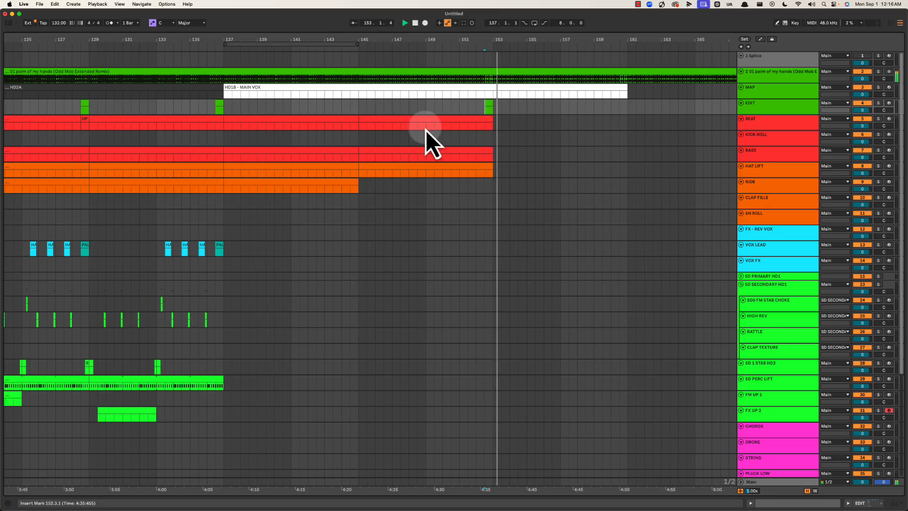
shift+click(447, 177)
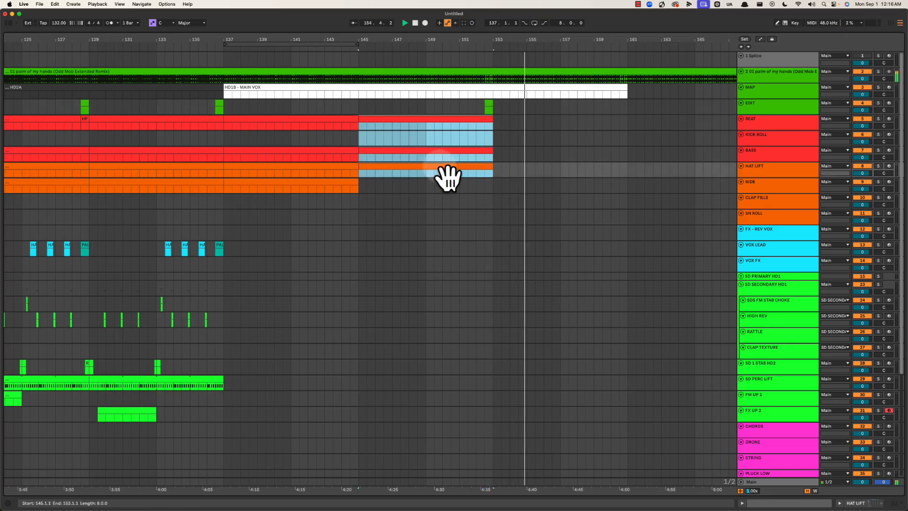
key(super+d)
Compare the drops by playing spots around bars 65, 83, 125, 134 and 141 in the full arrangement.
click(267, 139)
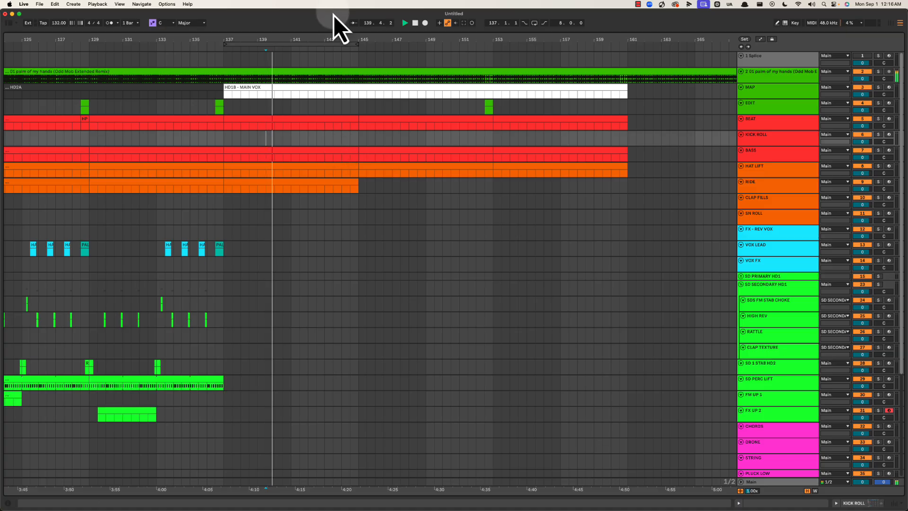
double_click(329, 40)
key(space)
click(348, 141)
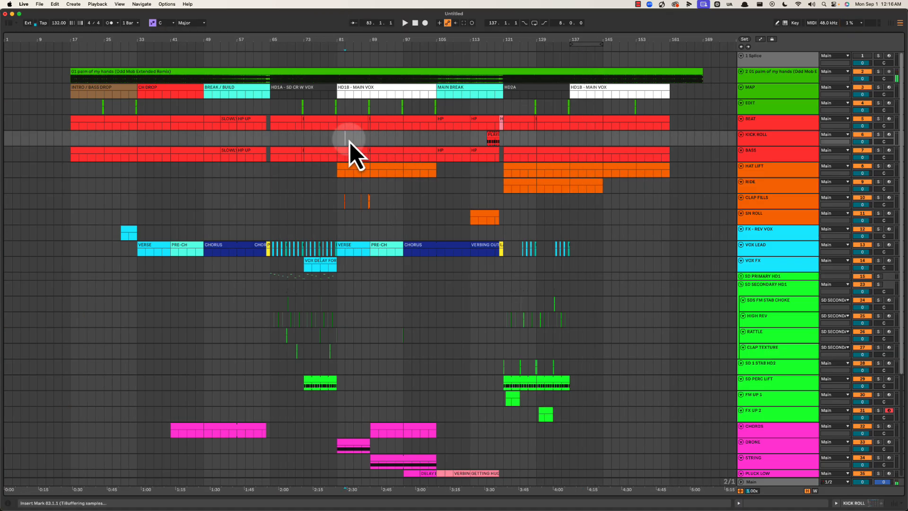
key(space)
click(272, 140)
key(space)
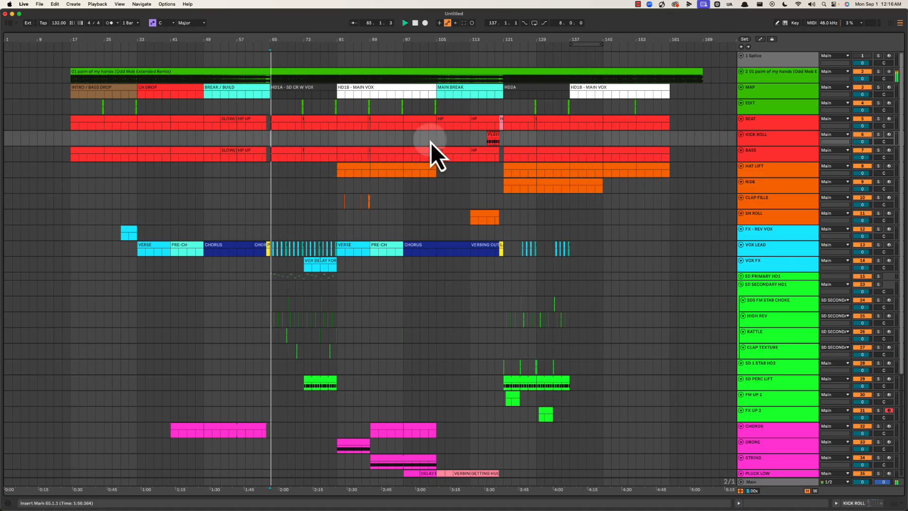
click(520, 140)
key(space)
click(588, 141)
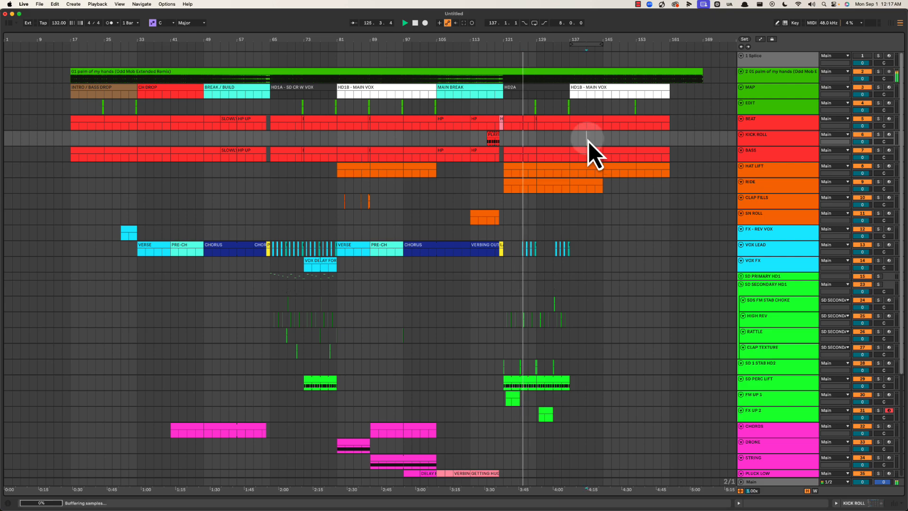
drag(653, 36, 517, 141)
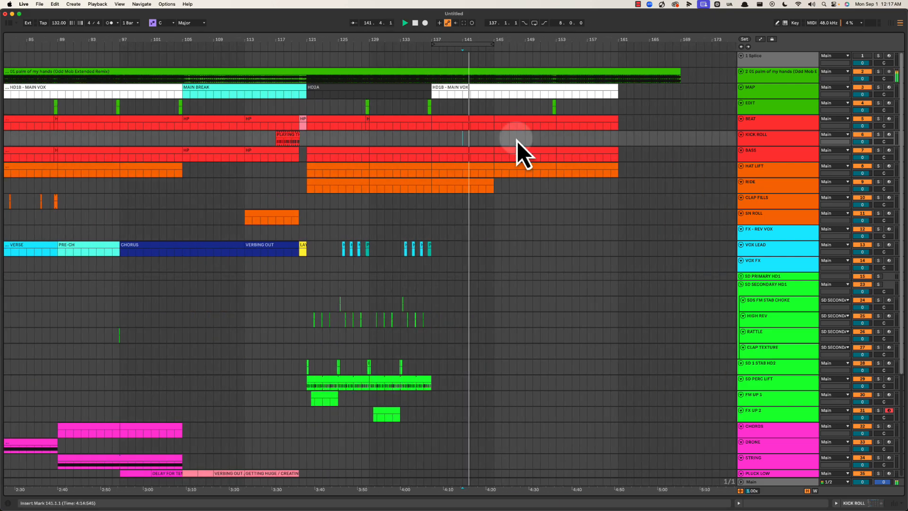
click(410, 141)
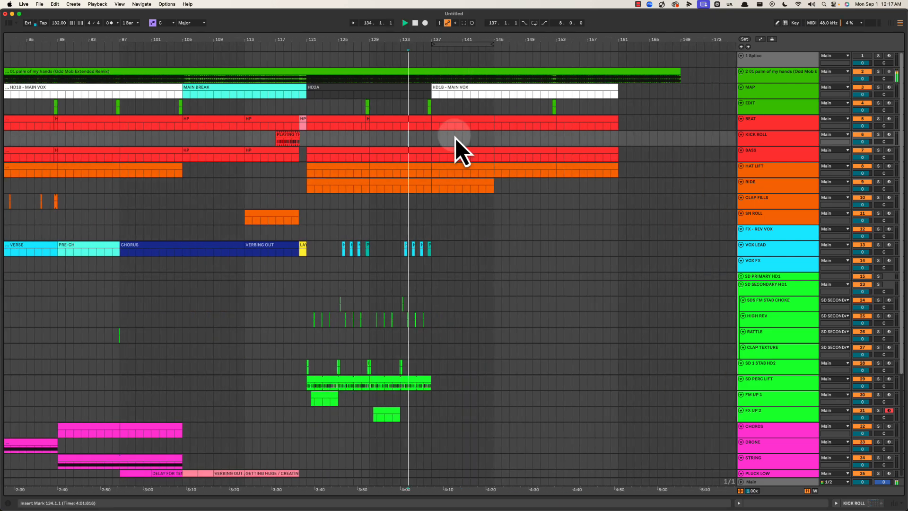
Delete all HAT LIFT clips from bar 137 to bar 161.
click(464, 176)
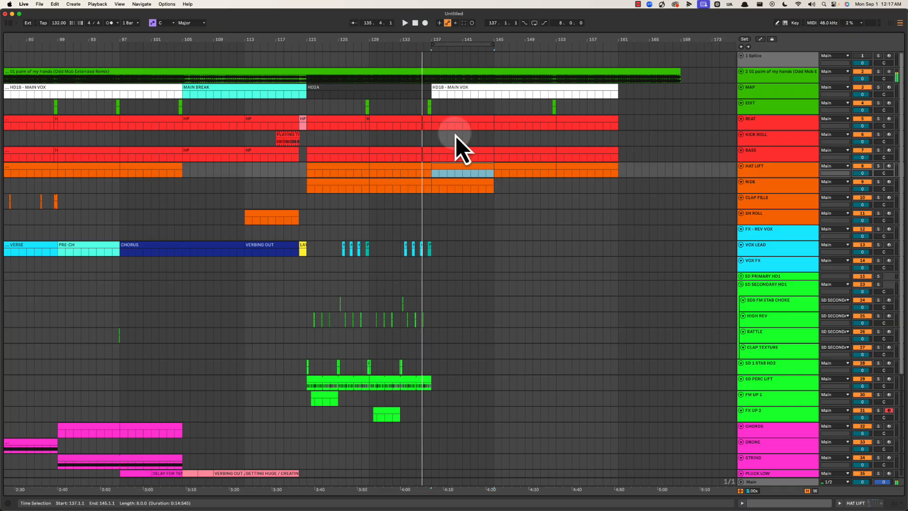
key(space)
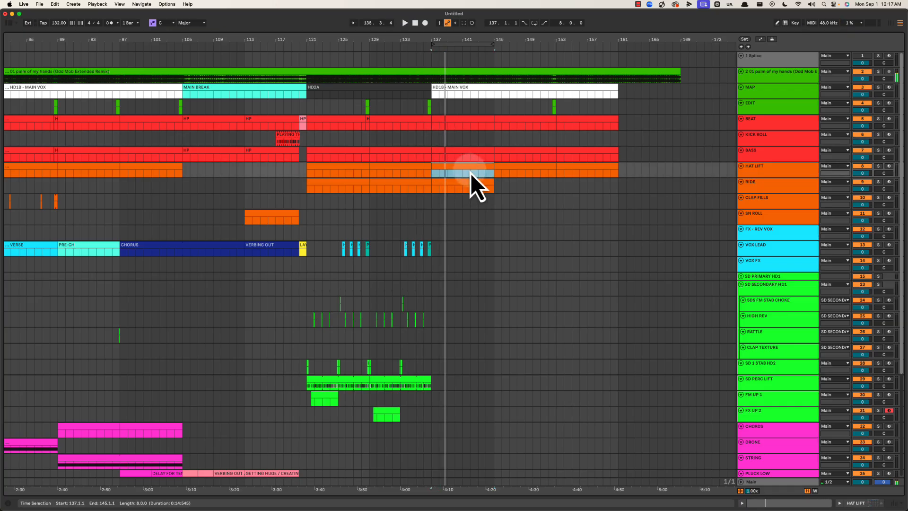
key(Delete)
drag(462, 167, 642, 169)
key(Delete)
click(478, 172)
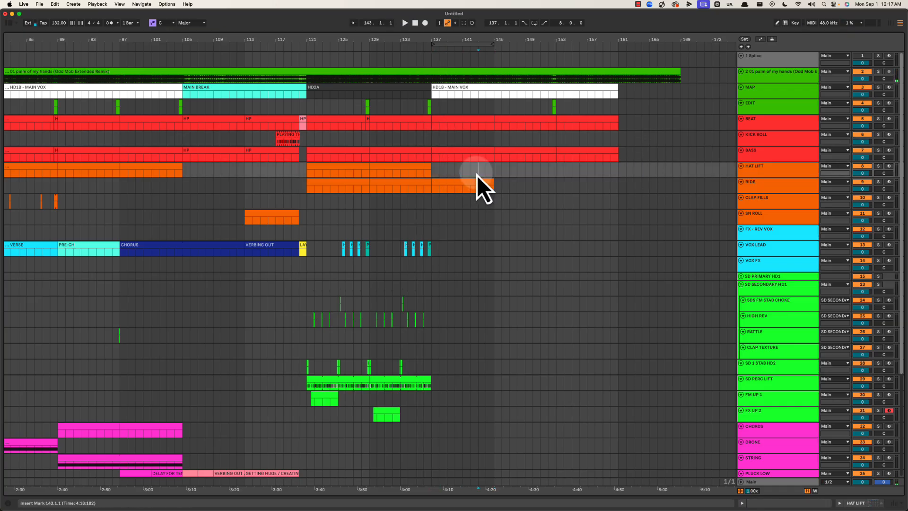
key(super+shift+m)
key(space)
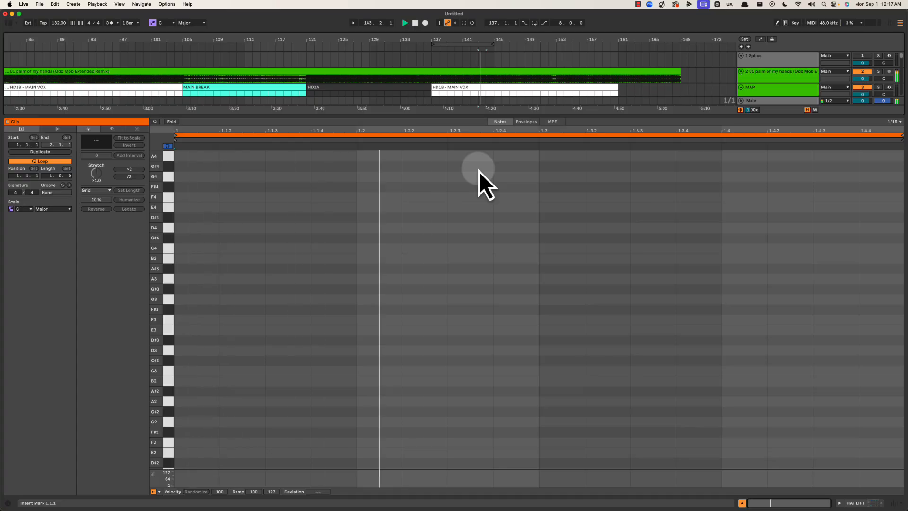
key(shift+Tab)
drag(478, 170, 516, 170)
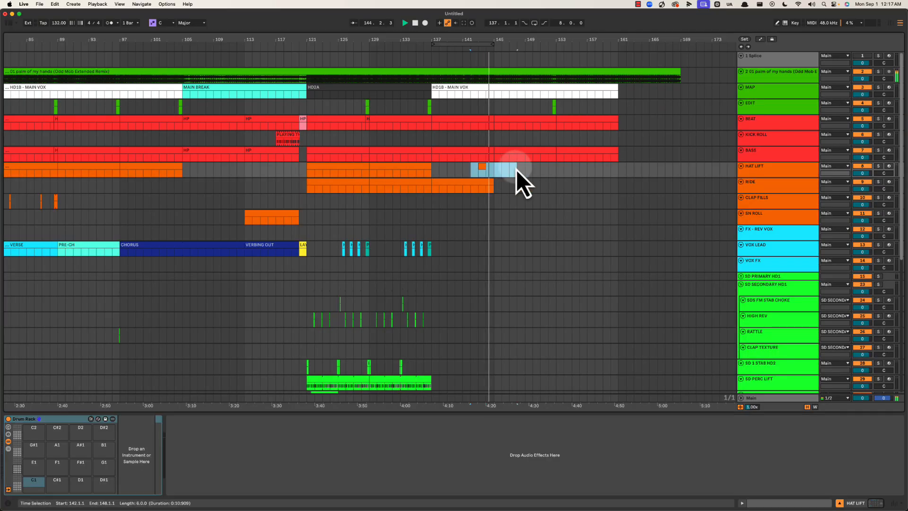
key(Delete)
click(521, 169)
scroll(535, 175, right, 1)
key(super+alt+l)
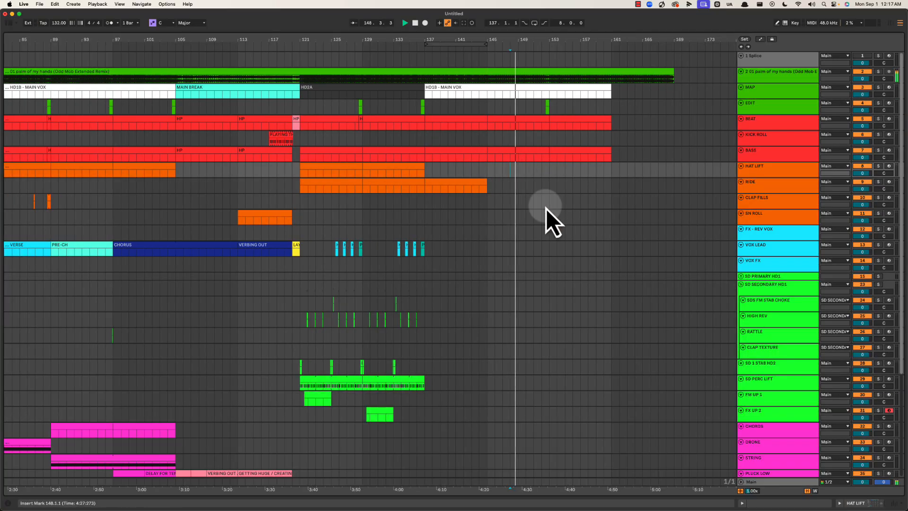
Extend the LONG DELAY clip on the PLUCK HI track to bar 161.
click(567, 174)
drag(600, 29, 602, 41)
scroll(481, 182, down, 5)
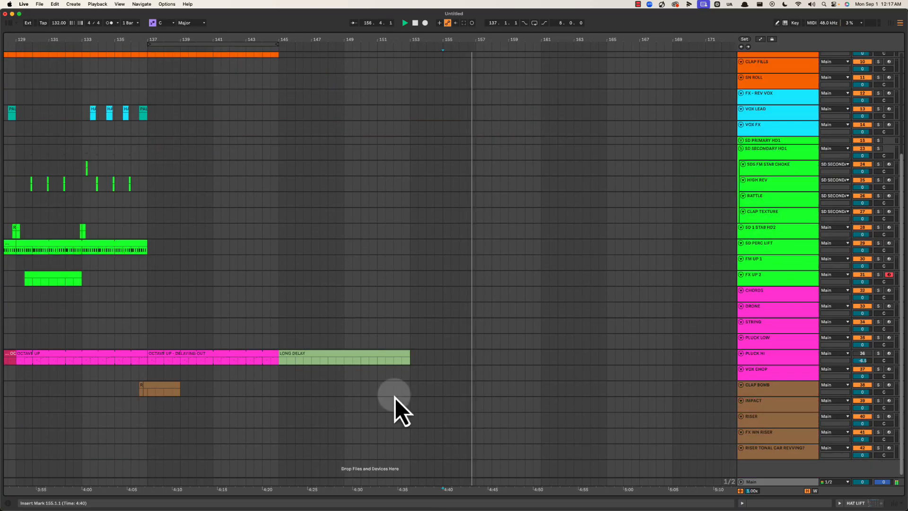
drag(409, 357, 537, 353)
Check the end of the reference track, and copy the EDIT clip before bar 153 to bar 160.3.
scroll(521, 346, up, 5)
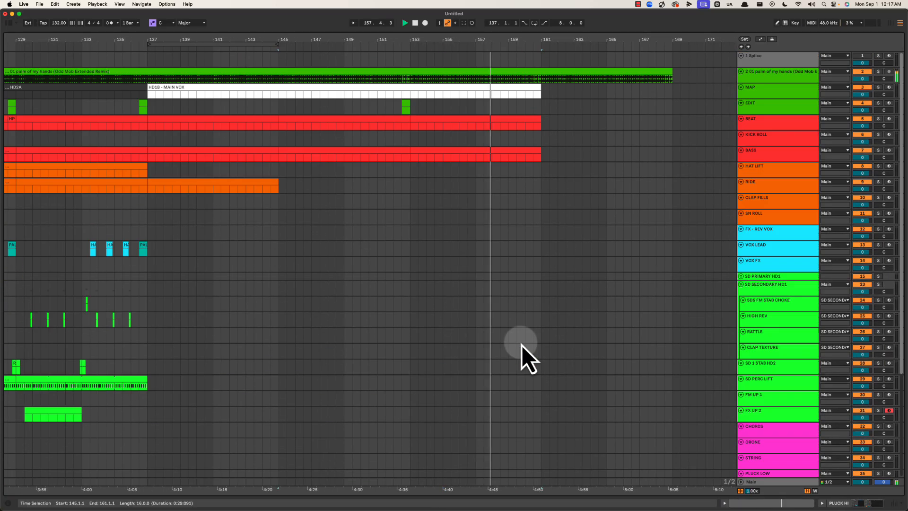
drag(546, 43, 547, 37)
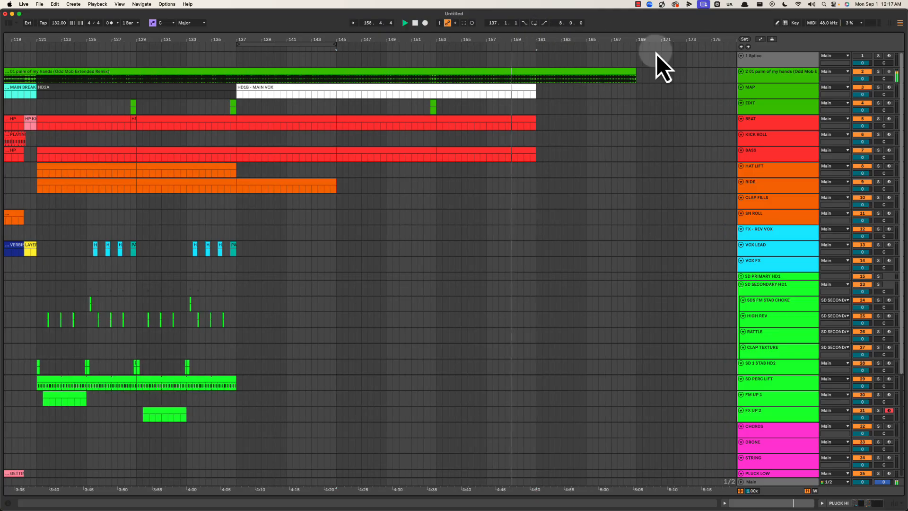
mouse_move(628, 69)
mouse_down()
mouse_move(704, 71)
mouse_move(636, 70)
mouse_up()
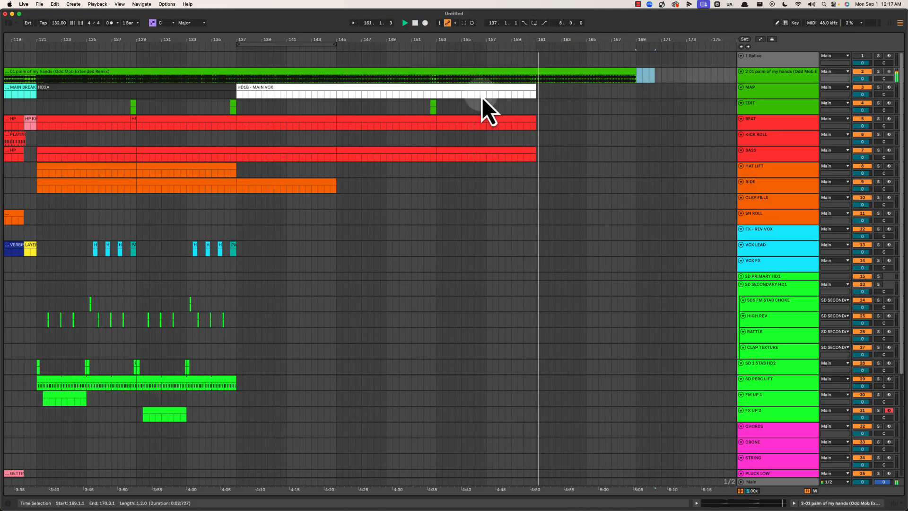
click(434, 106)
drag(440, 114, 527, 110)
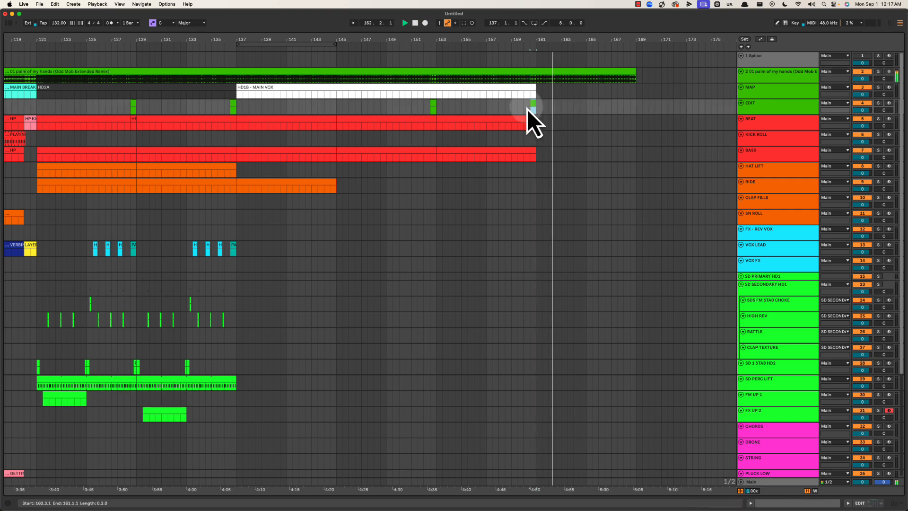
Duplicate the BEAT and BASS clips at bars 153 to 161 so both tracks reach bar 169.
click(521, 122)
shift+click(507, 158)
key(super+d)
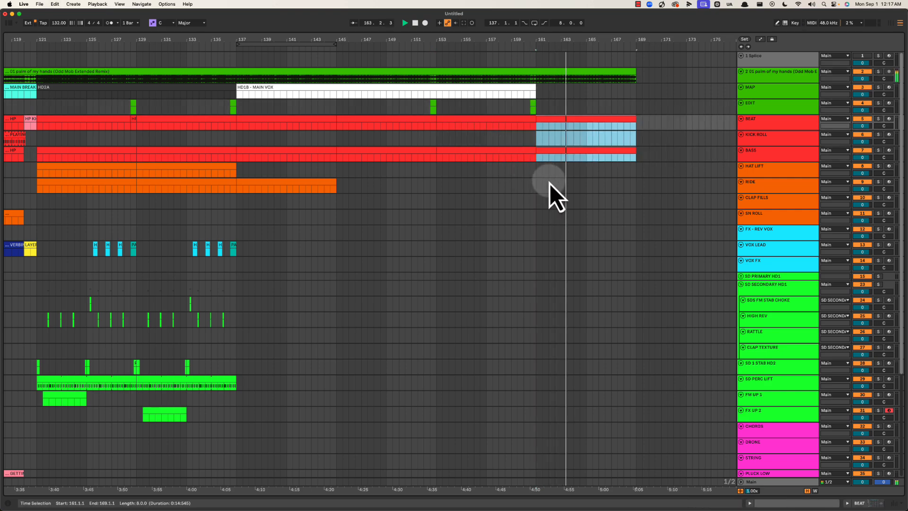
Cut the HD1B - MAIN VOX clip on the MAP track back to bar 145 by deleting everything after it.
scroll(568, 206, down, 5)
scroll(555, 185, up, 5)
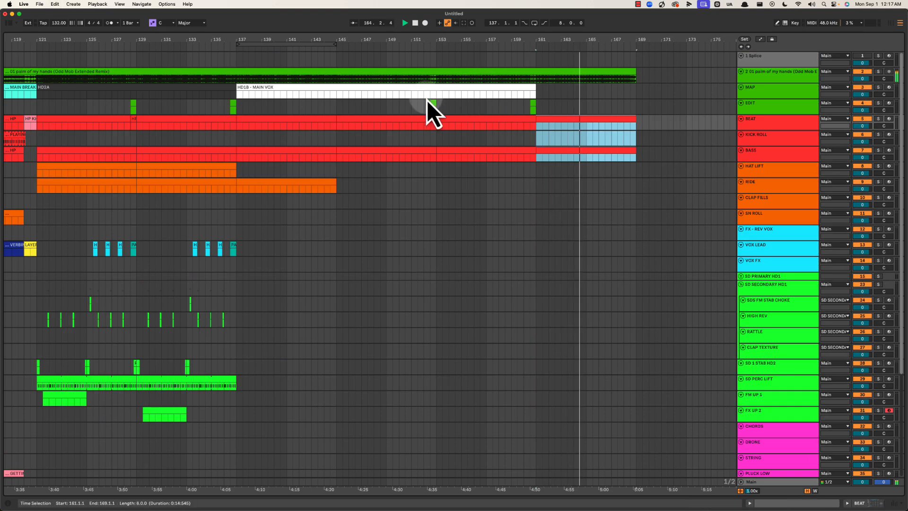
click(336, 99)
scroll(342, 98, down, 5)
scroll(342, 99, up, 5)
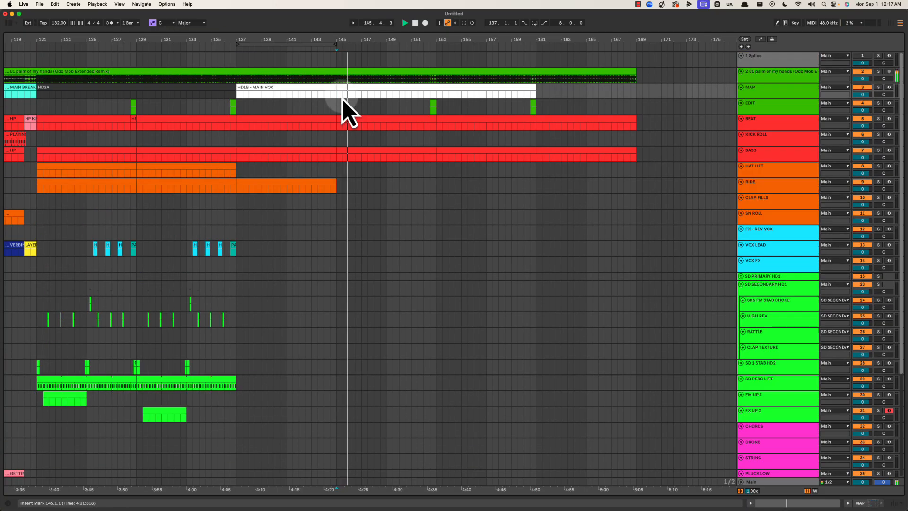
drag(340, 95, 591, 93)
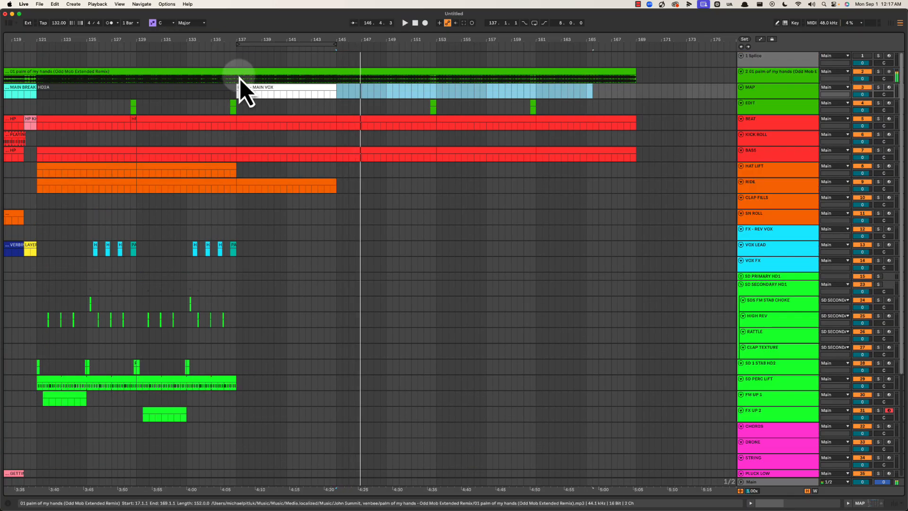
Stop playback and rename the MAP clip at bars 137 to 145 as HD2B = just high pluck.
click(268, 91)
key(space)
key(super+r)
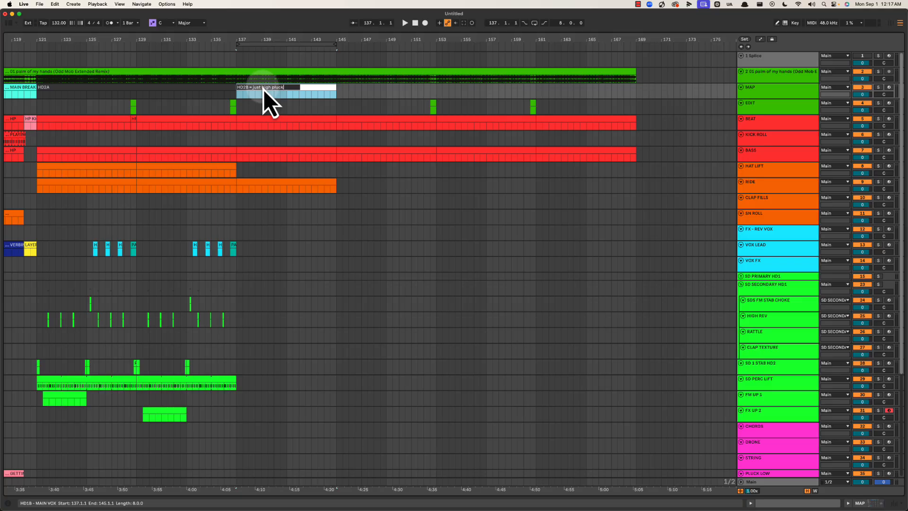
text(uck)
key(Return)
Insert an empty MAP clip from bar 145 to bar 169, colour it brown and name it OUT.
drag(339, 92, 608, 98)
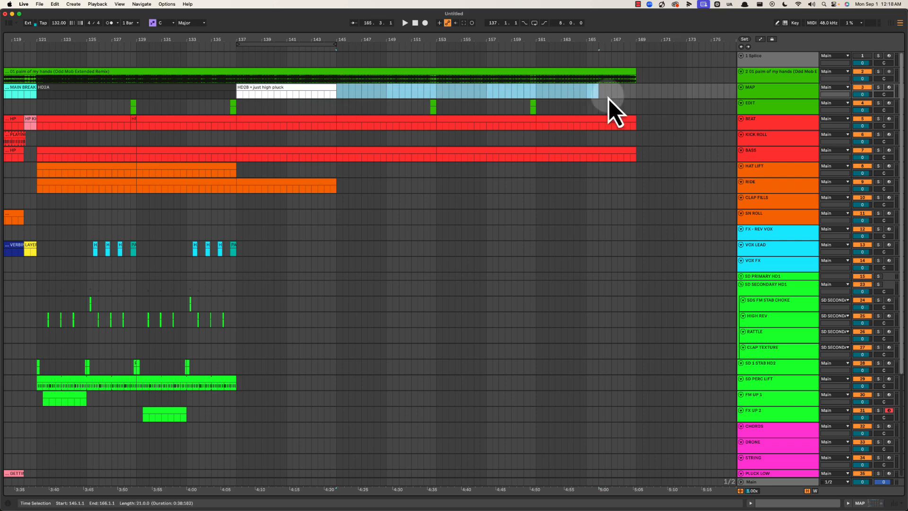
key(super+shift+m)
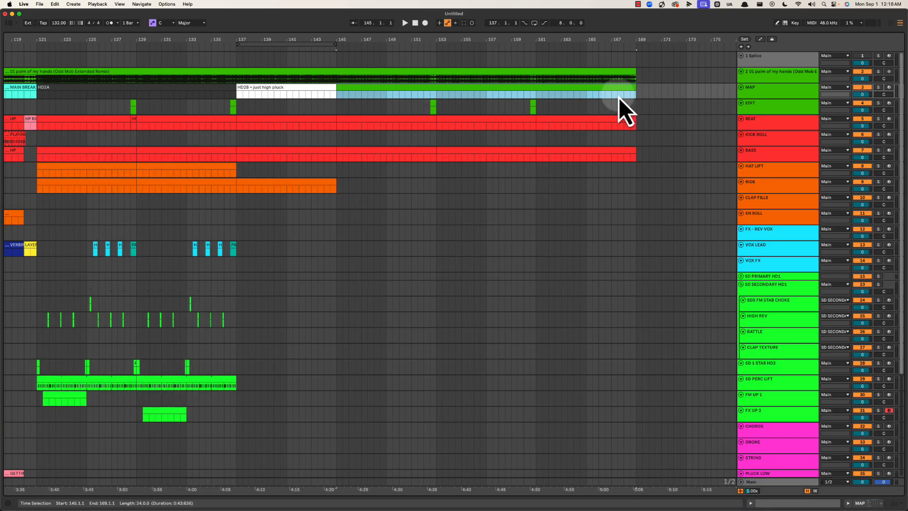
right_click(615, 91)
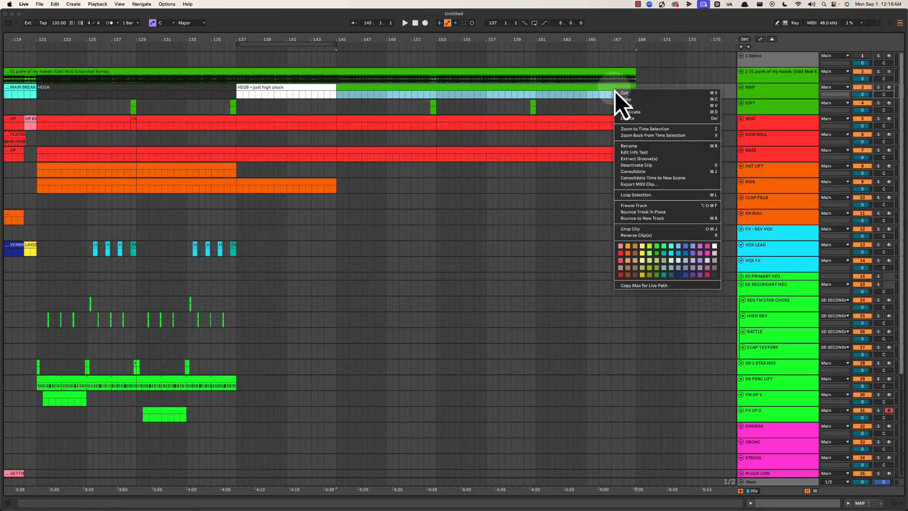
click(636, 253)
key(super+r)
text(OUT)
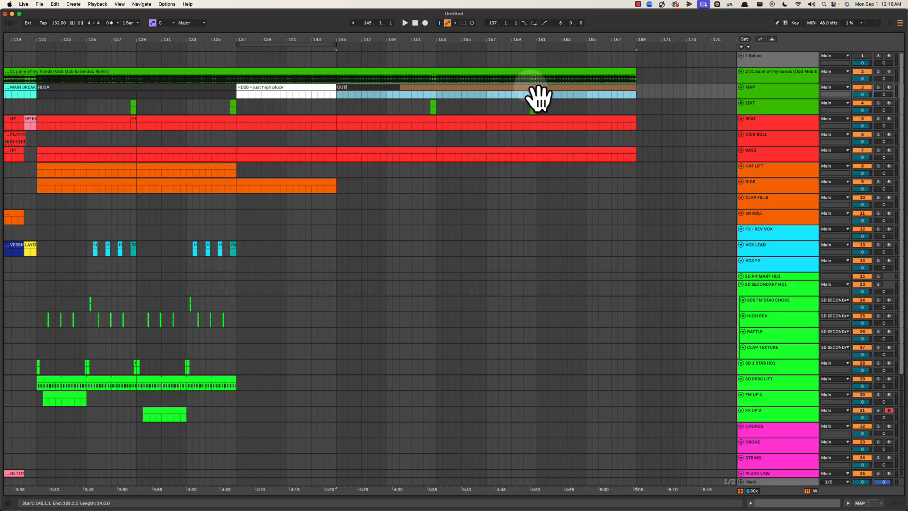
key(Return)
Collapse all tracks, then unfold only the reference track and enlarge its height to show the full waveform.
drag(416, 41, 656, 45)
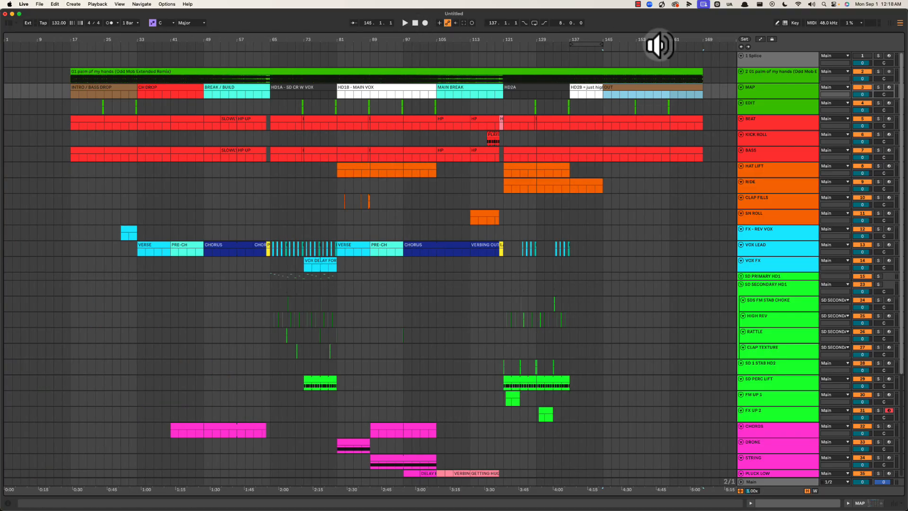
alt+click(741, 118)
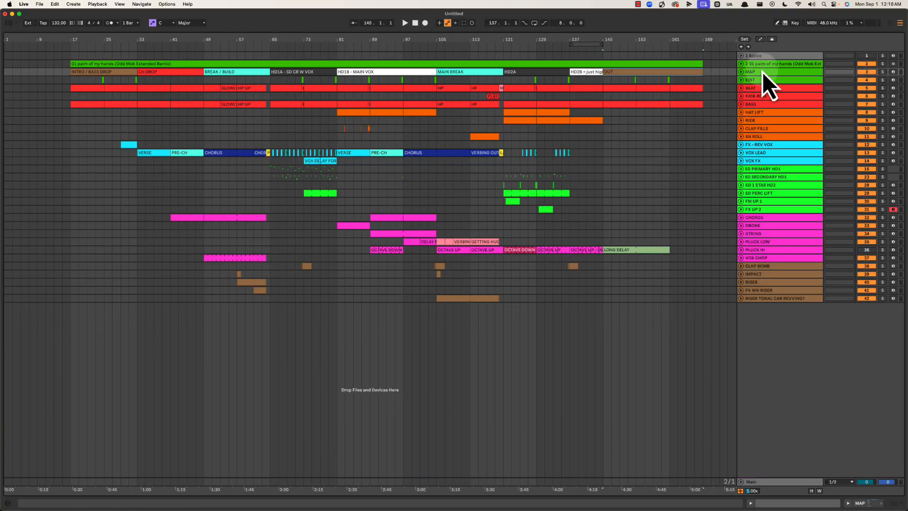
click(750, 64)
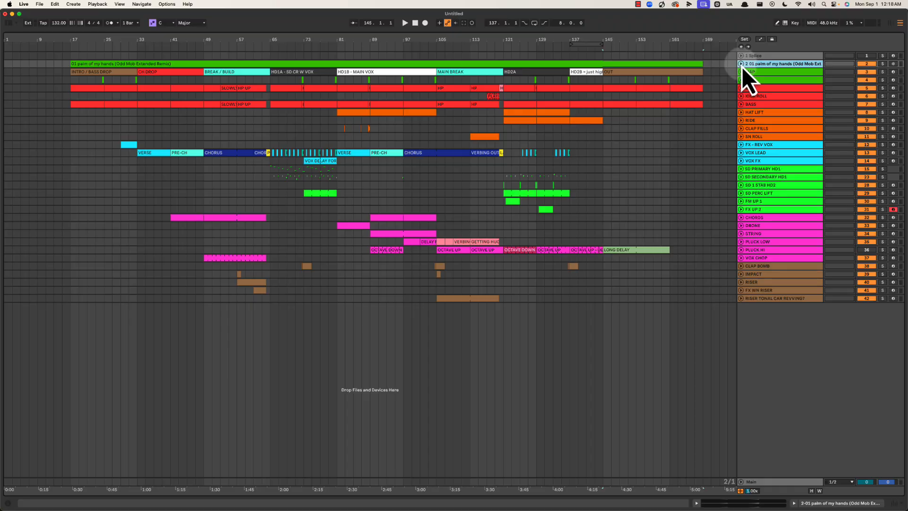
click(741, 66)
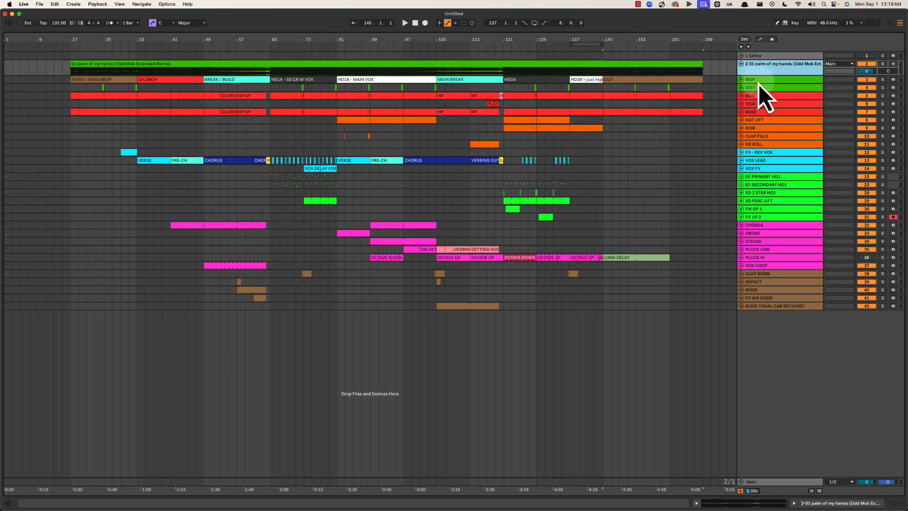
drag(762, 75, 760, 117)
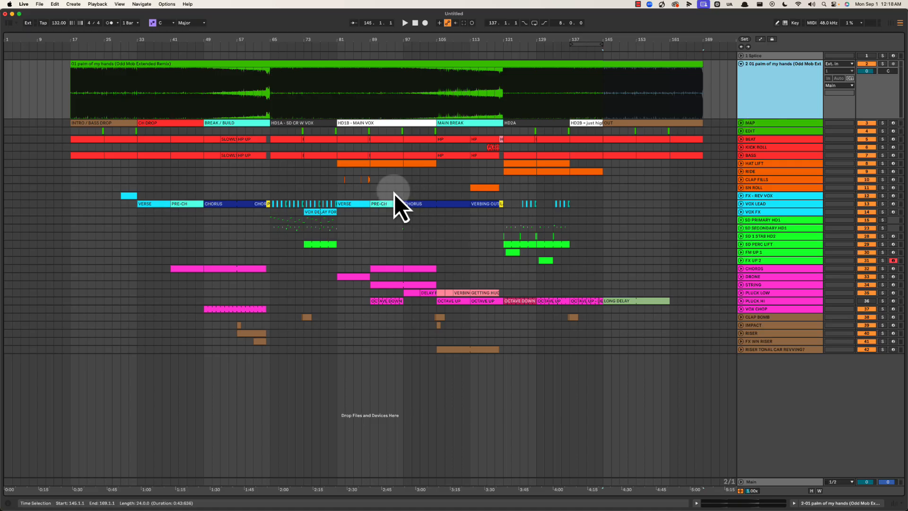
Focus on the HD1A section at bars 65 to 81 and unfold the SD PRIMARY HD1 group.
drag(278, 184, 336, 244)
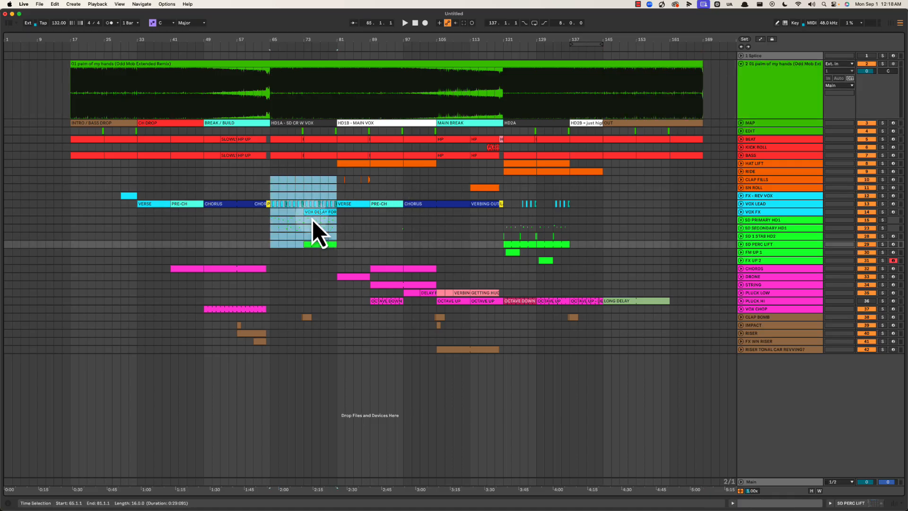
click(267, 186)
drag(275, 41, 430, 135)
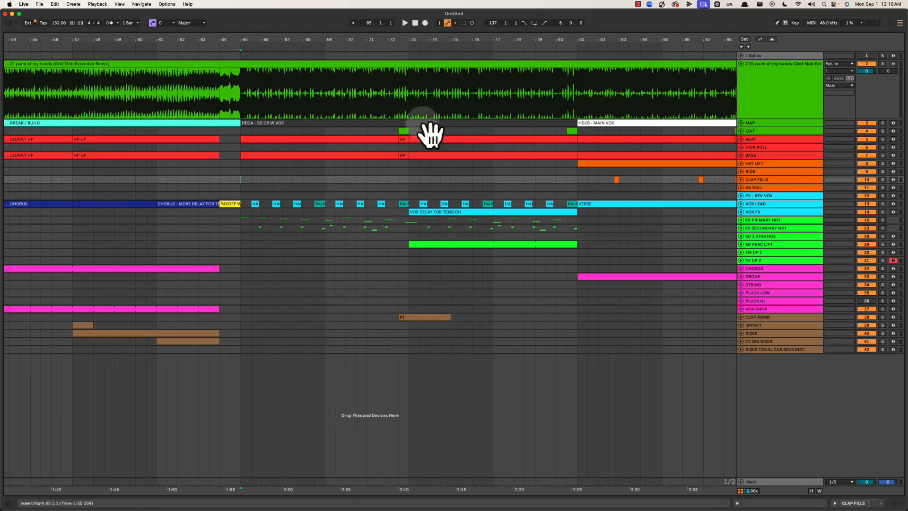
click(757, 221)
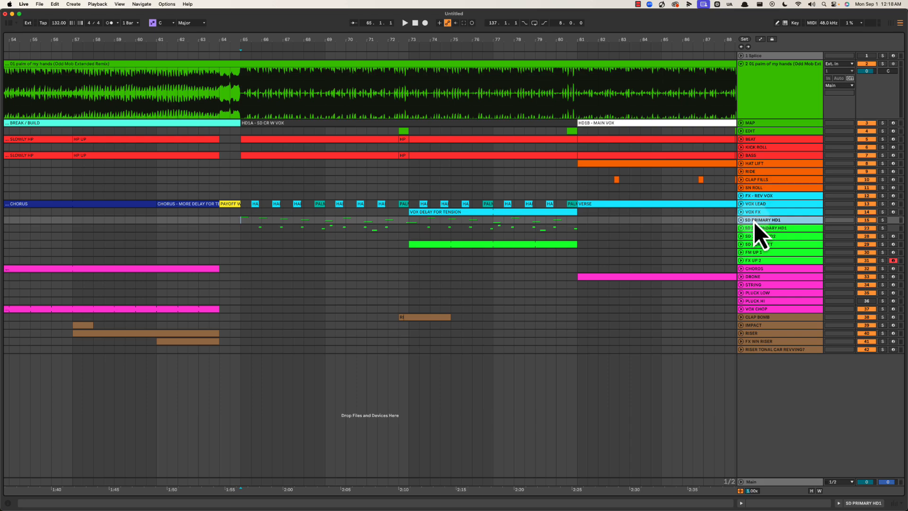
click(741, 220)
scroll(676, 235, down, 1)
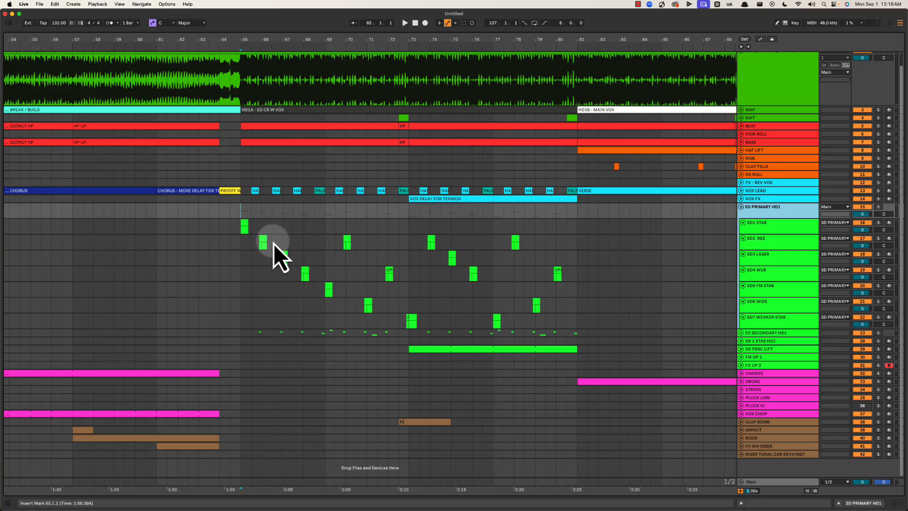
Examine how the SD PRIMARY HD1 clips, from SD1 STAB to SD7 WEAKER STAB, are spread across bars 65 to 81.
click(245, 229)
scroll(379, 265, right, 4)
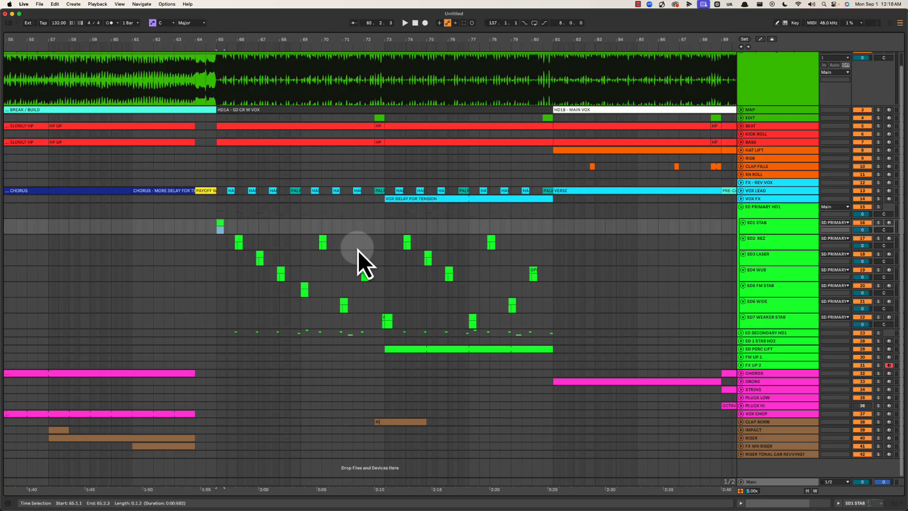
drag(152, 180, 489, 336)
click(150, 181)
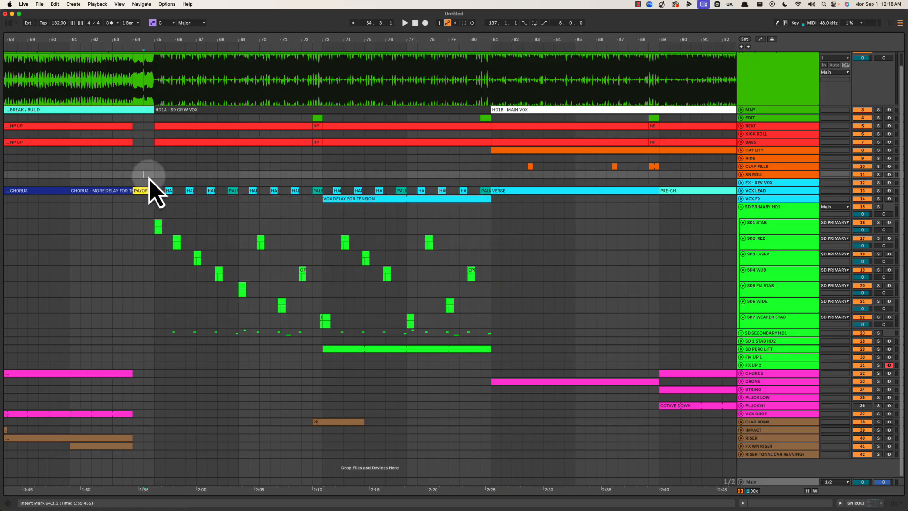
drag(326, 38, 369, 40)
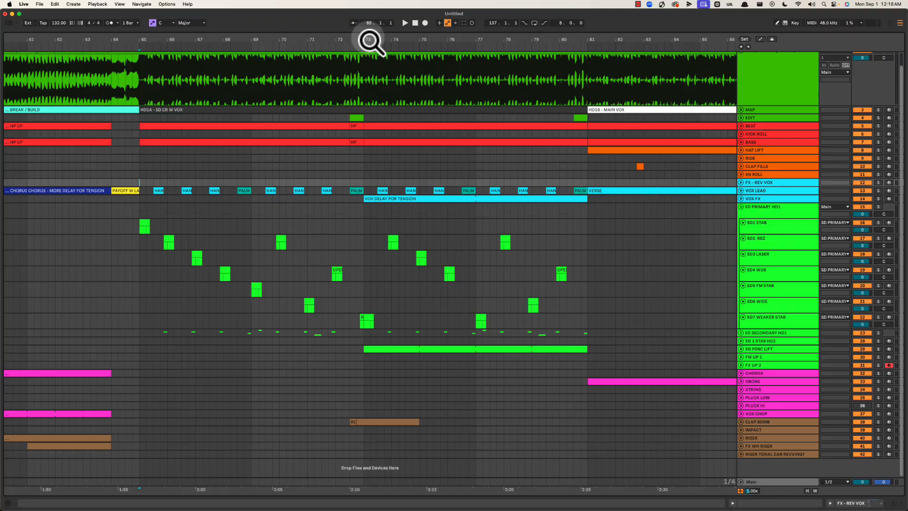
drag(368, 40, 384, 41)
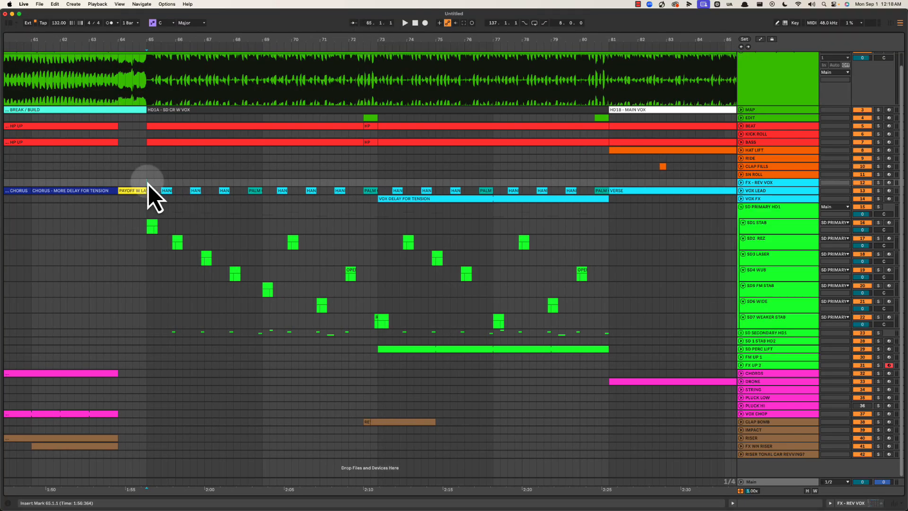
mouse_move(149, 184)
mouse_down()
mouse_move(553, 311)
mouse_move(608, 350)
mouse_up()
click(606, 308)
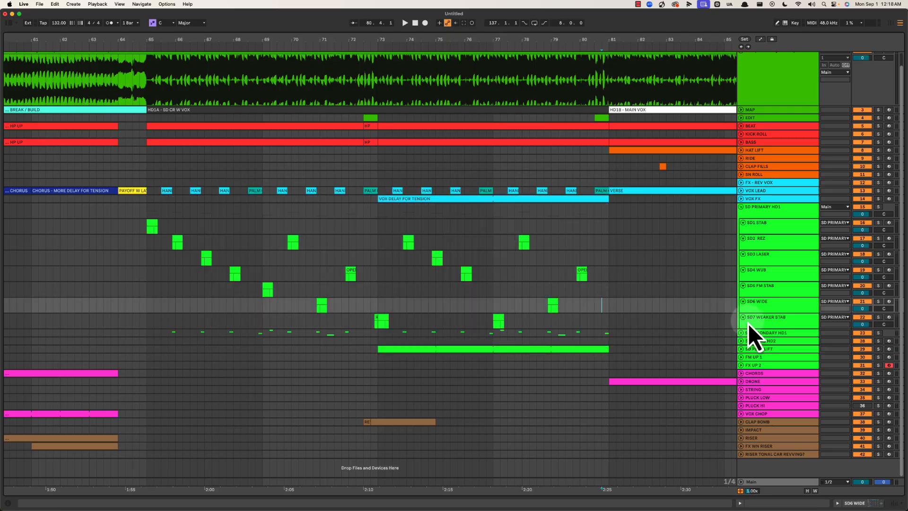
Unfold the SD SECONDARY HD1 group to show its FM stab choke, HIGH REV, RATTLE and CLAP TEXTURE tracks.
click(747, 335)
key(u)
scroll(678, 336, down, 4)
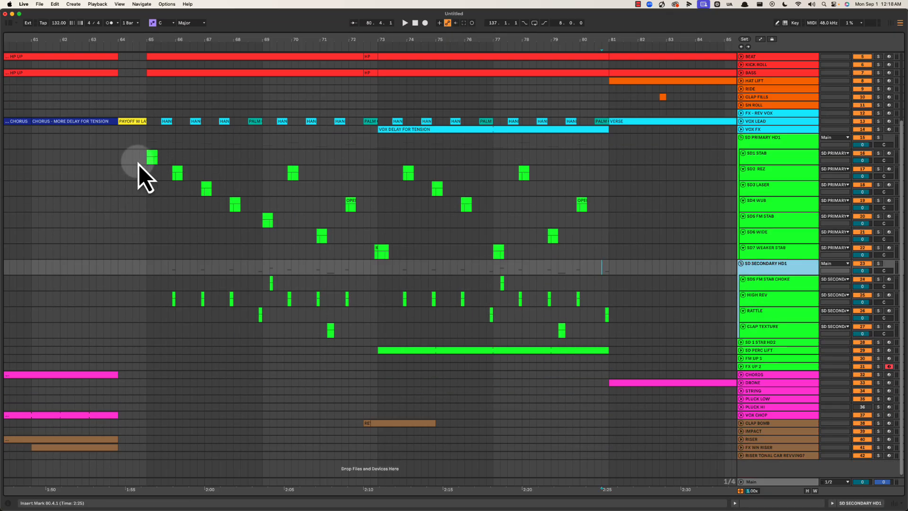
Examine how the vocal chops interplay with the primary and secondary sound design clips across bars 65 to 81.
drag(139, 164, 611, 374)
scroll(531, 389, up, 5)
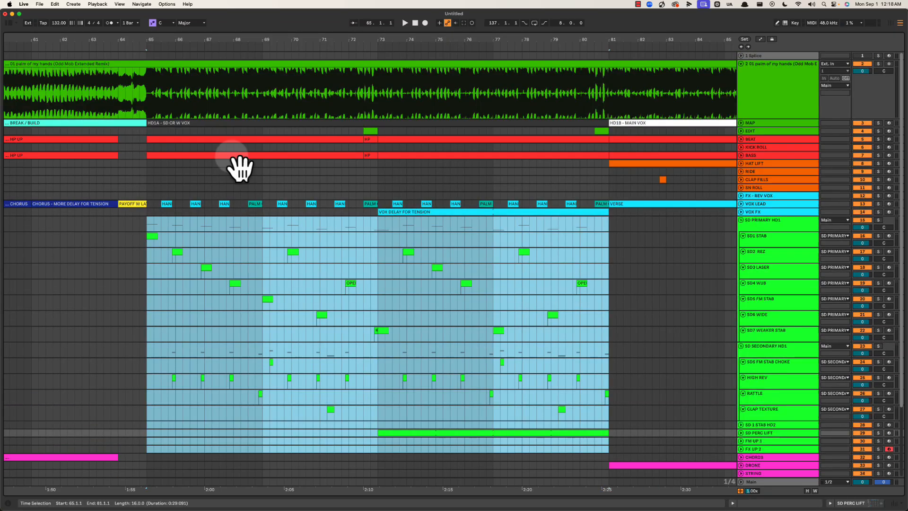
drag(156, 178, 610, 418)
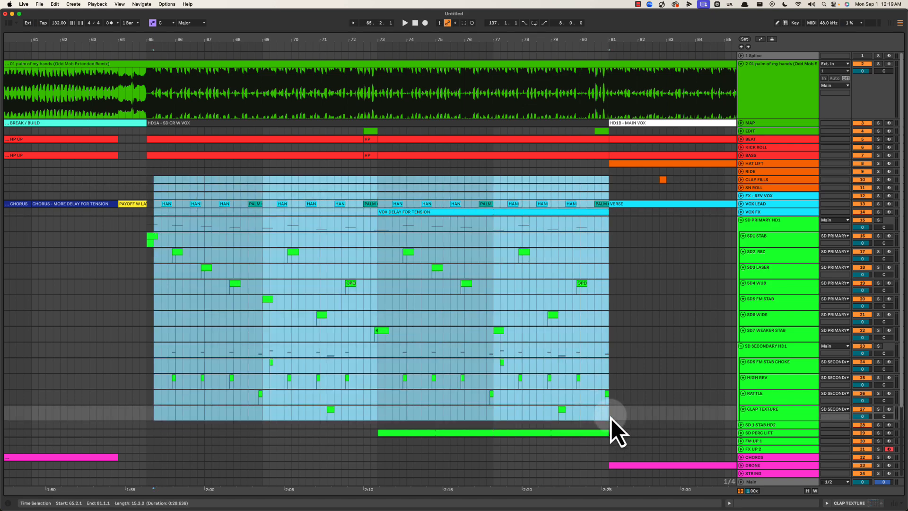
click(152, 184)
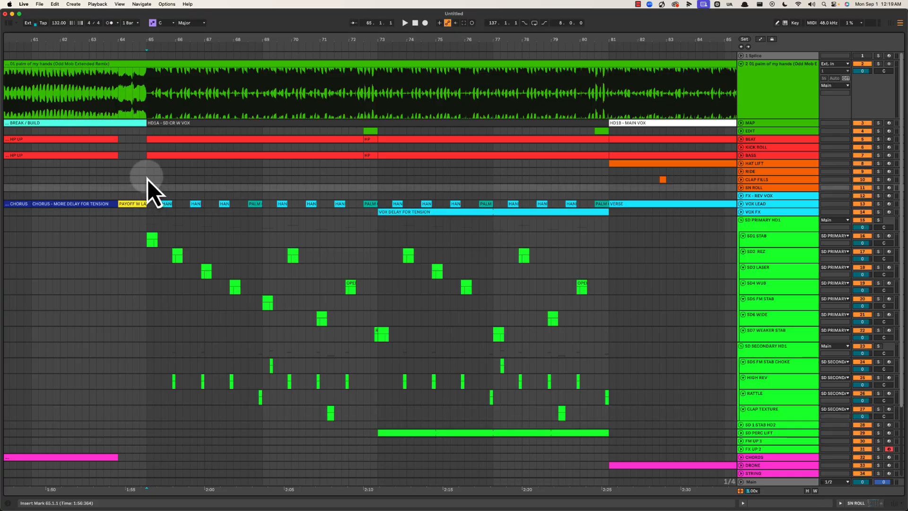
drag(147, 180, 608, 409)
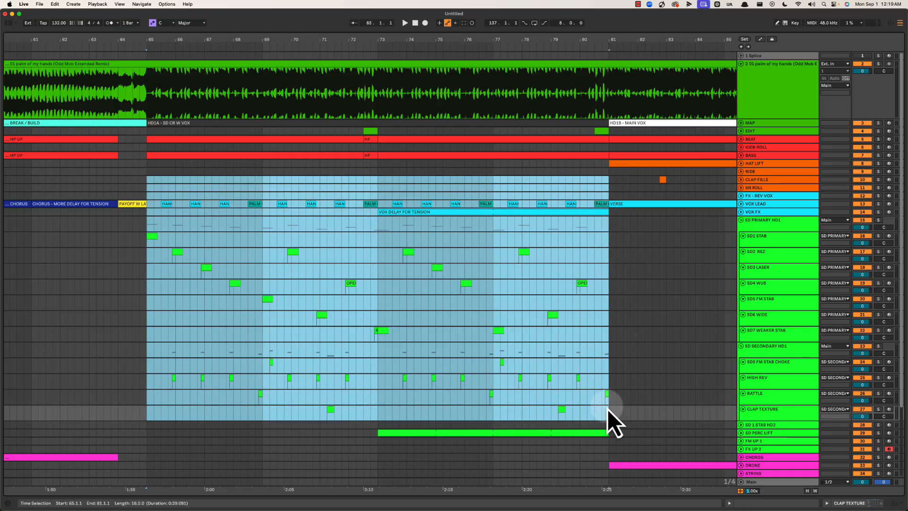
click(245, 182)
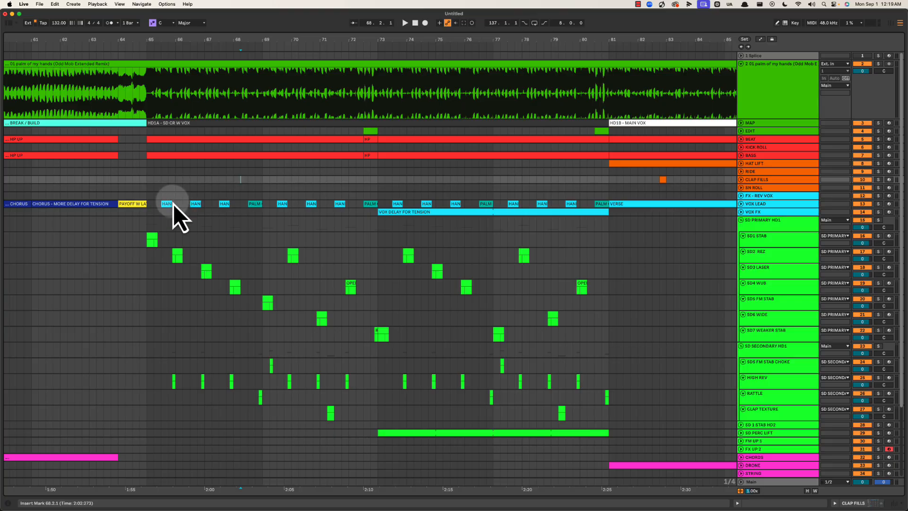
drag(146, 188, 608, 421)
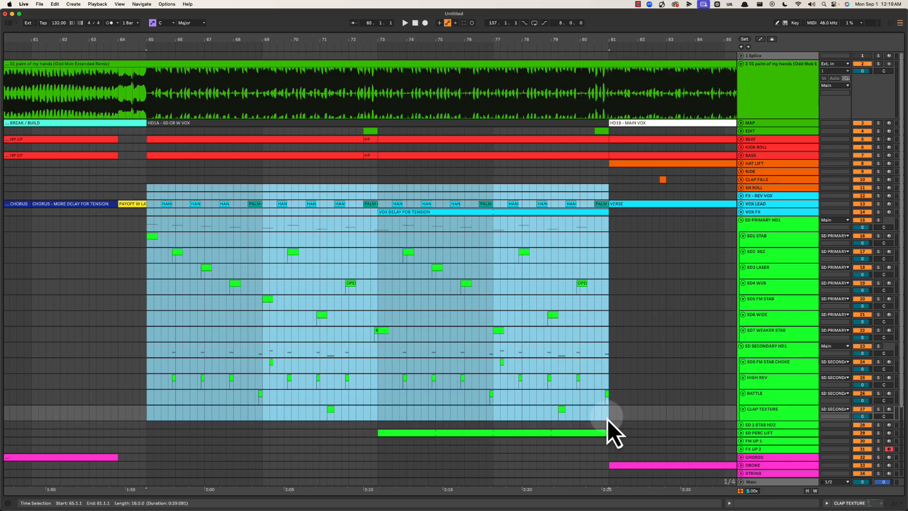
drag(161, 190, 608, 405)
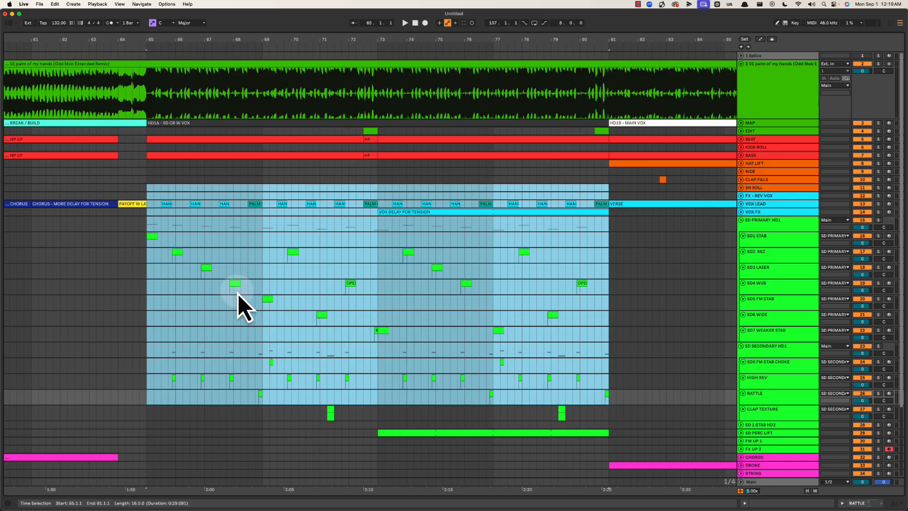
click(151, 188)
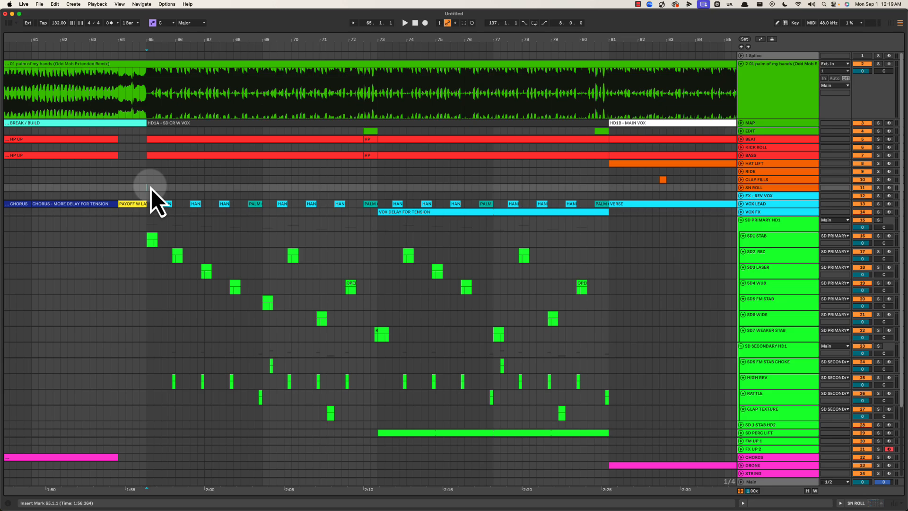
Review the reference waveform from bar 121 in HD2A against the earlier HD1A, HD1B and MAIN BREAK sections.
drag(278, 39, 114, 36)
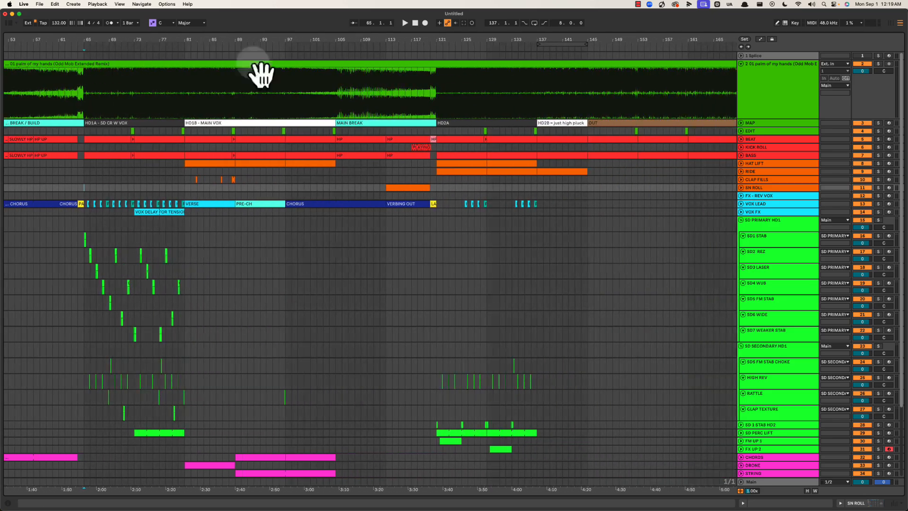
drag(453, 87, 486, 94)
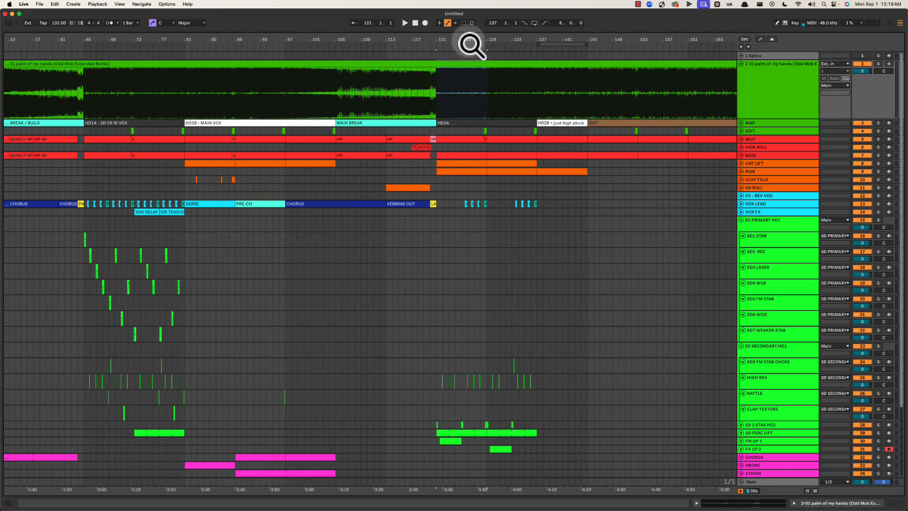
drag(466, 41, 425, 72)
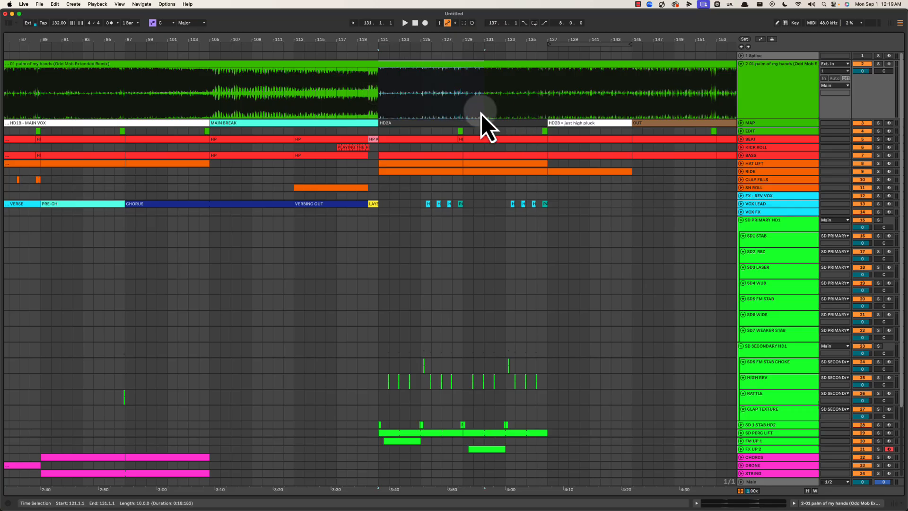
scroll(466, 103, left, 10)
scroll(169, 137, left, 12)
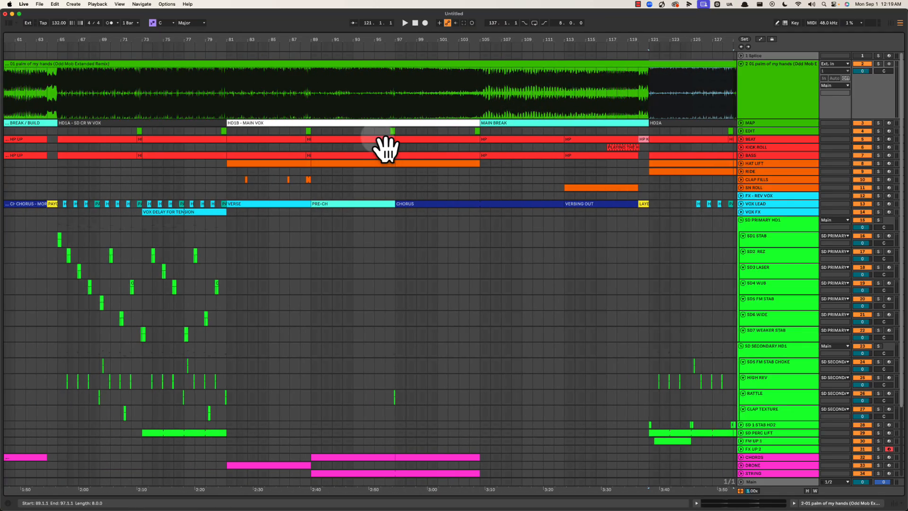
Examine the HD1A section's vocal chops together with the primary sound design clips from bar 65 to about bar 75.
drag(295, 188, 368, 259)
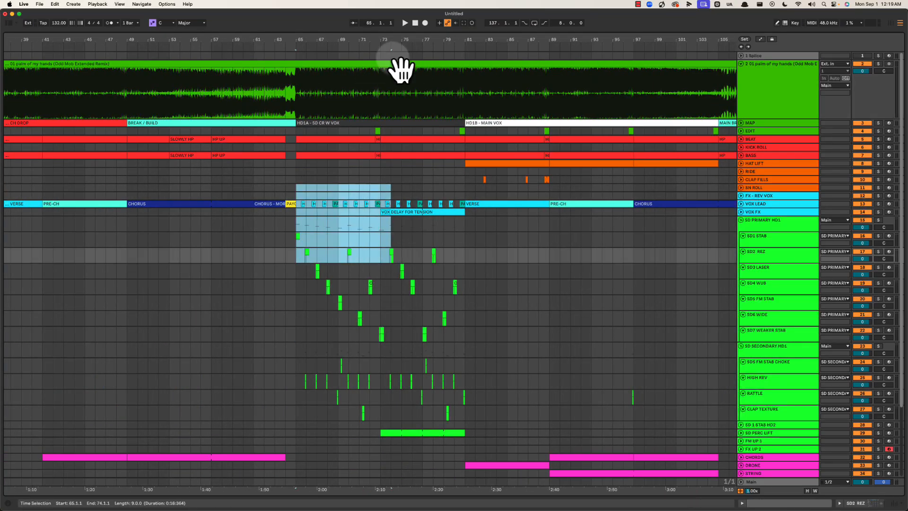
drag(411, 42, 411, 40)
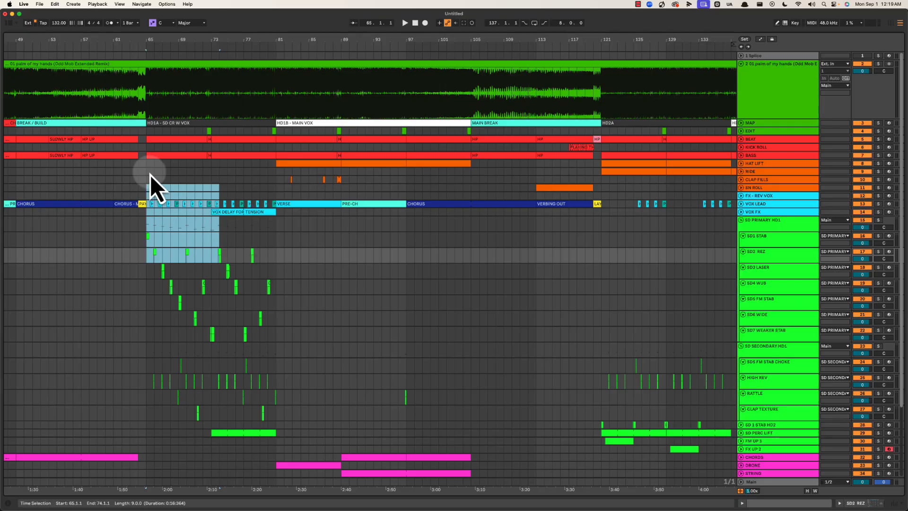
click(152, 189)
drag(149, 190, 224, 298)
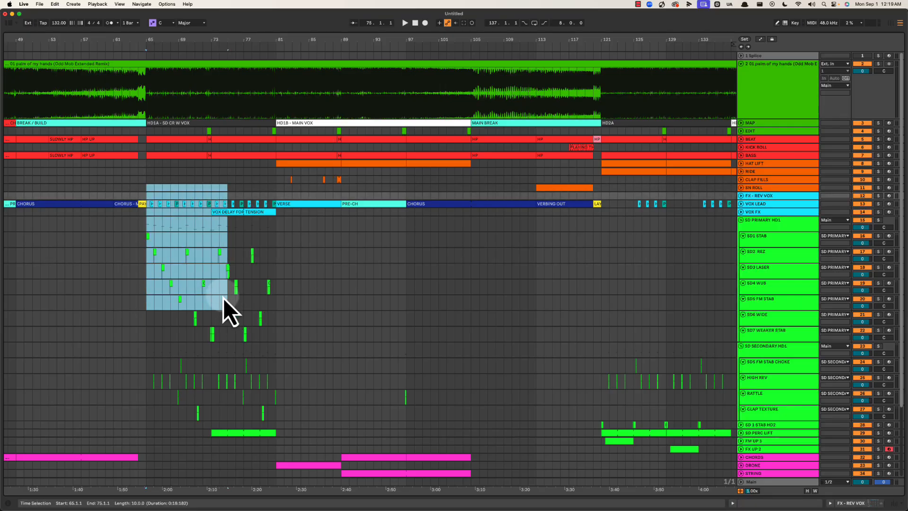
drag(166, 53, 231, 106)
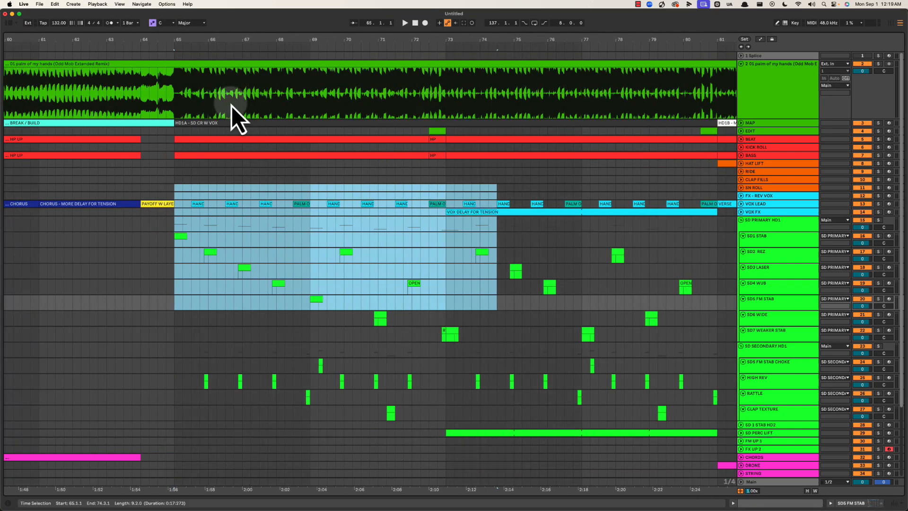
Play the HD1A section from bar 65 to about bar 67 to hear the opening sounds in context.
click(176, 188)
key(space)
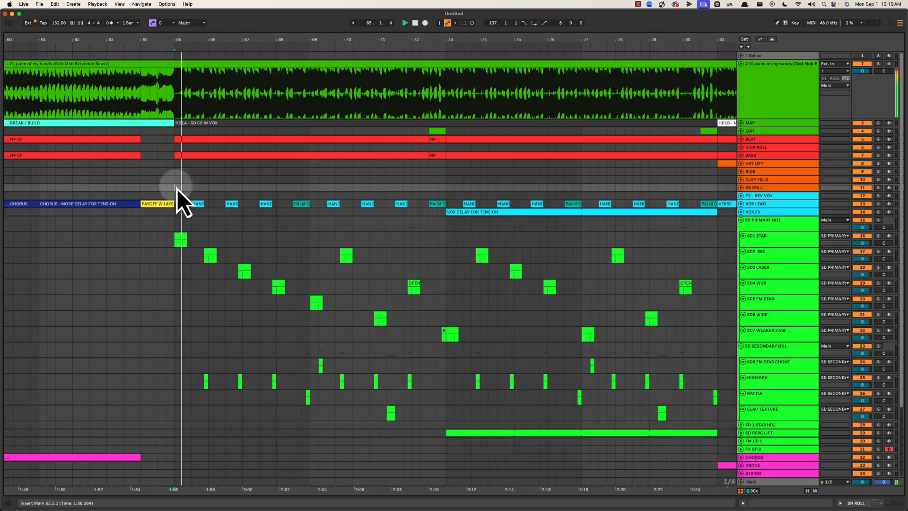
drag(235, 40, 202, 49)
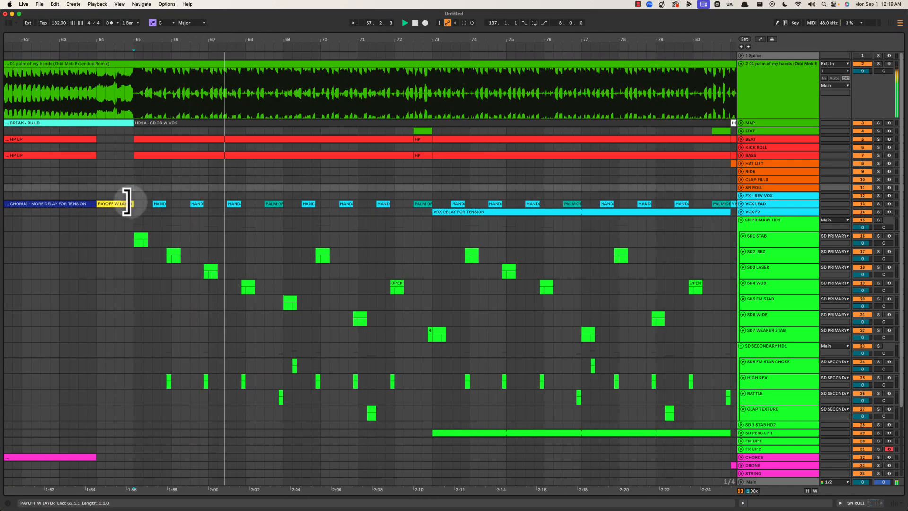
key(space)
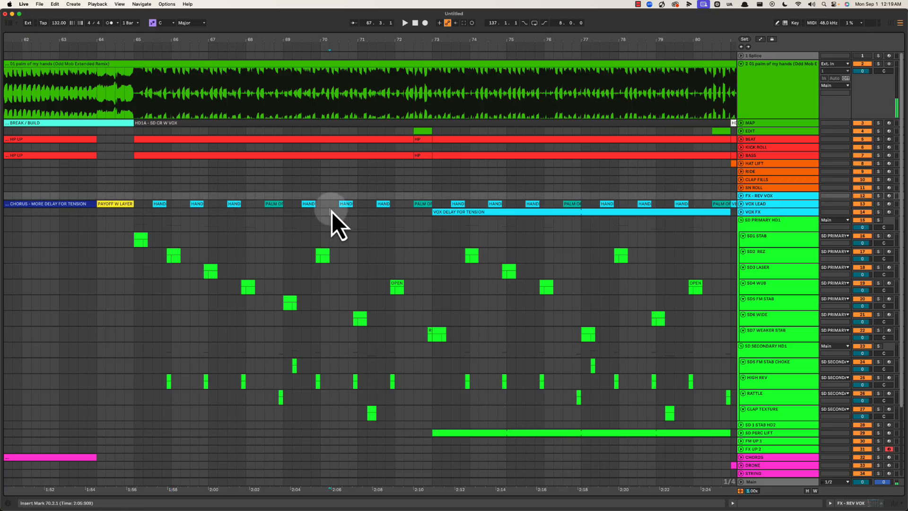
Examine the eight-bar phrase of vocal chops and primary sound design clips from bar 65 to bar 73.
click(425, 205)
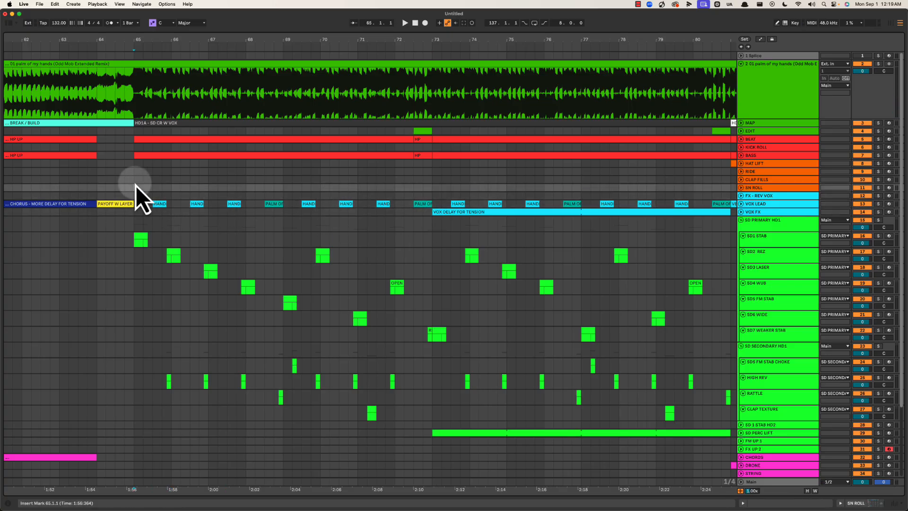
drag(136, 185, 431, 339)
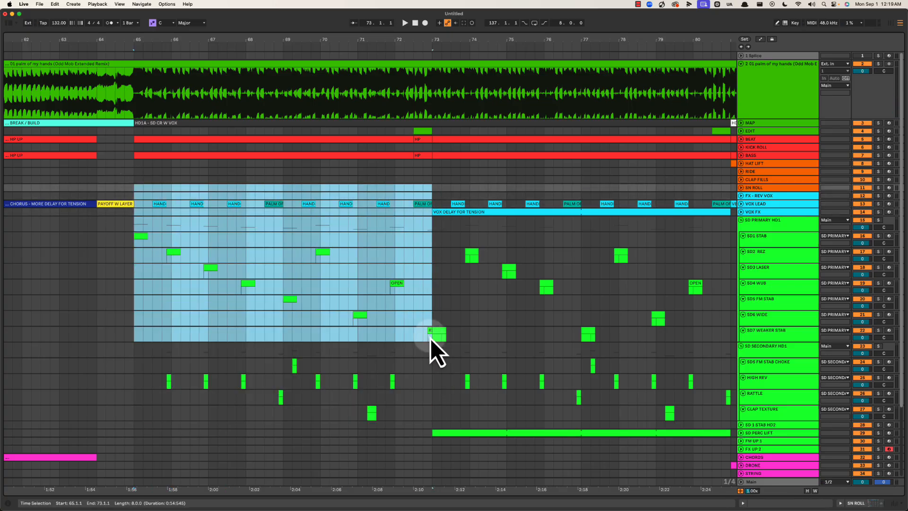
click(135, 189)
drag(134, 189, 407, 312)
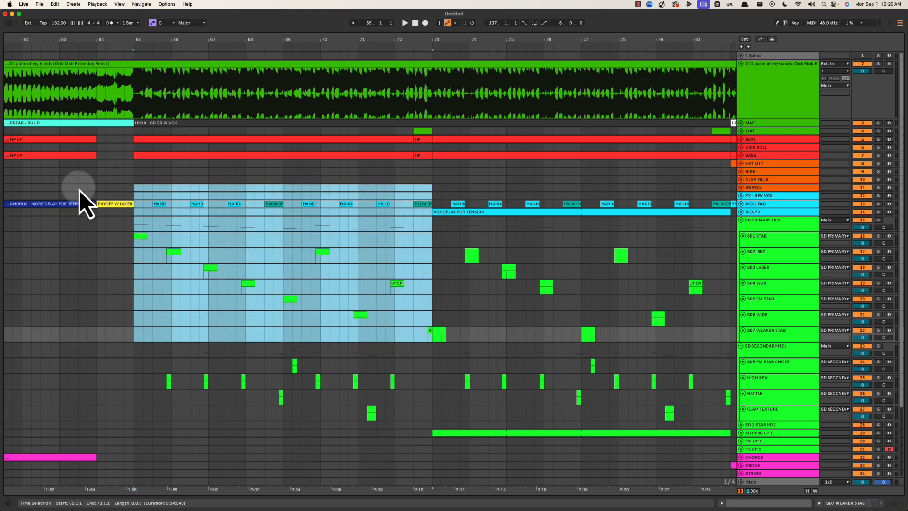
click(136, 195)
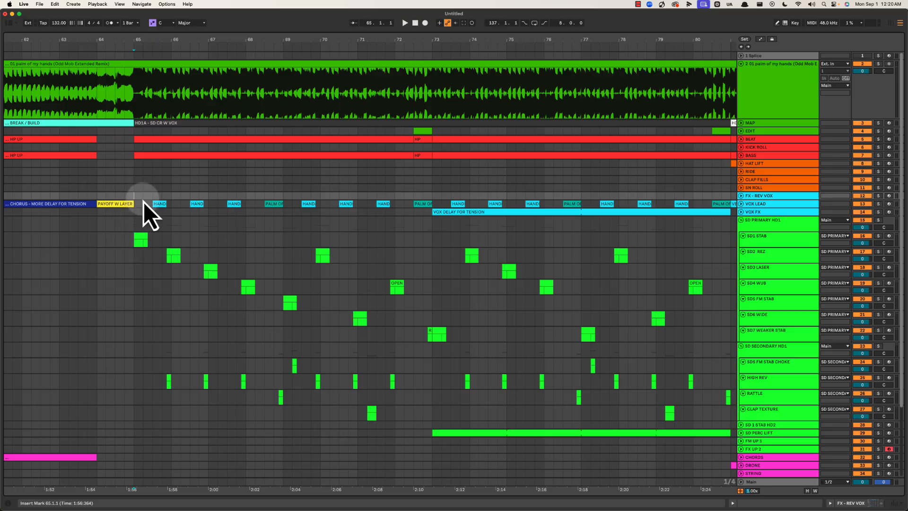
drag(135, 223, 432, 335)
click(203, 250)
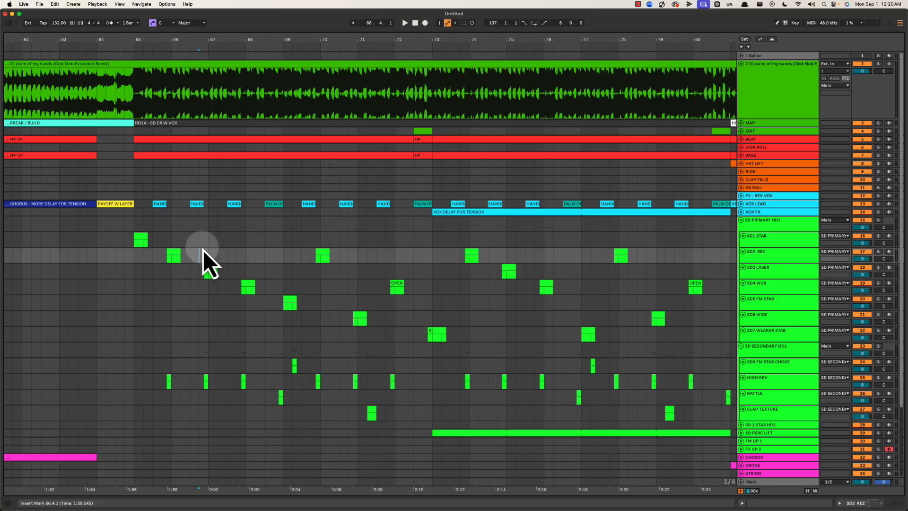
Audition the first SD1 STAB, SD2 REZ and SD3 LASER clips one at a time.
click(141, 237)
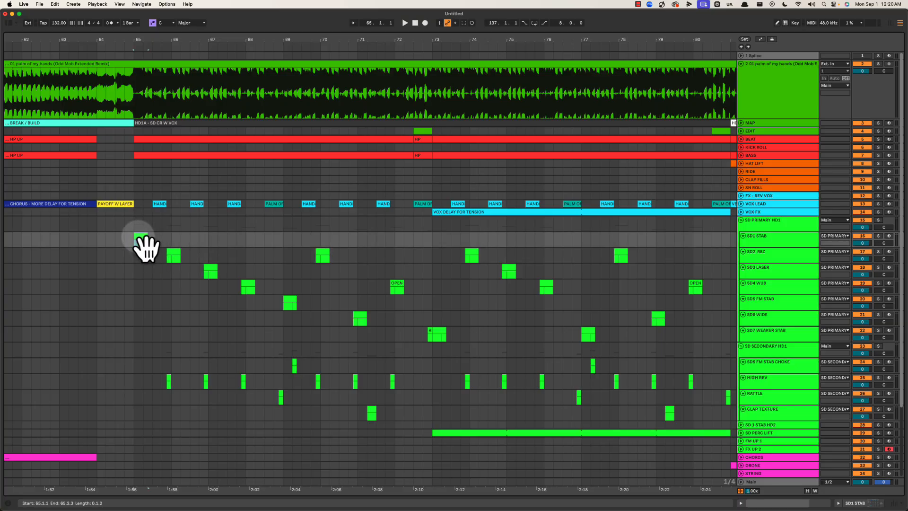
key(space)
key(space)
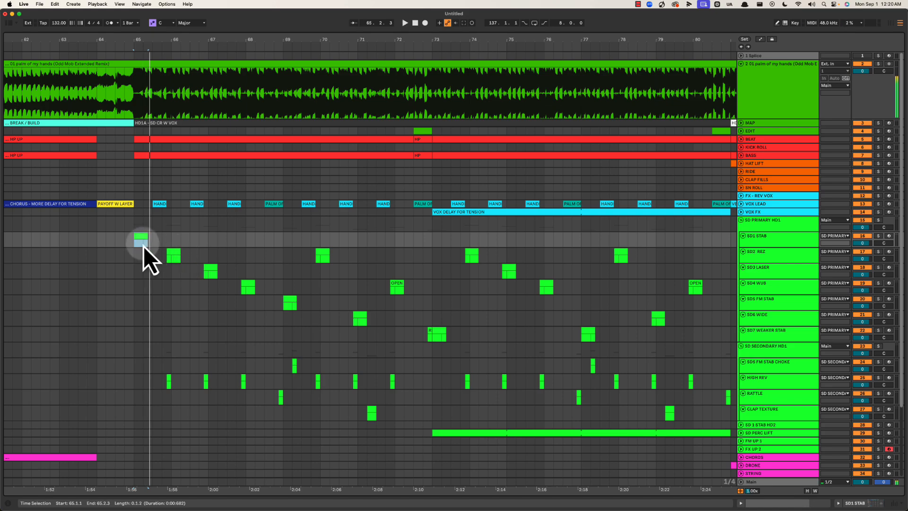
click(174, 255)
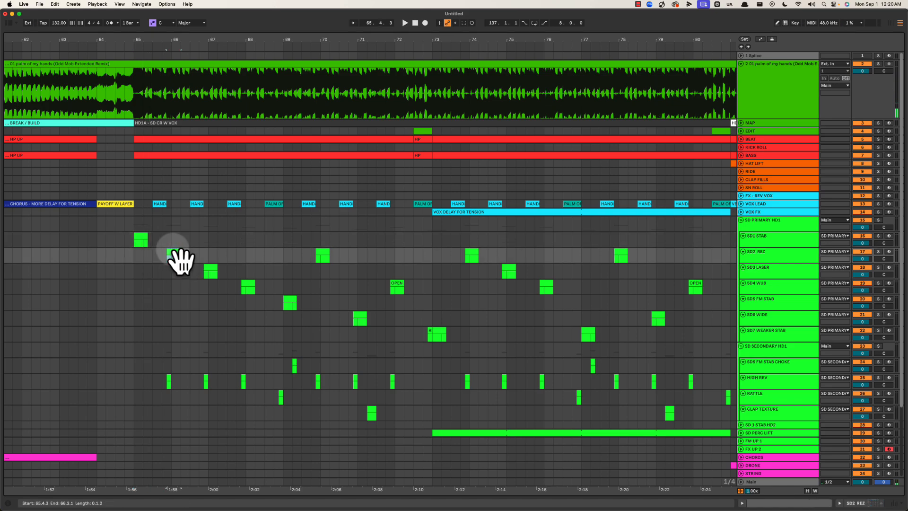
key(space)
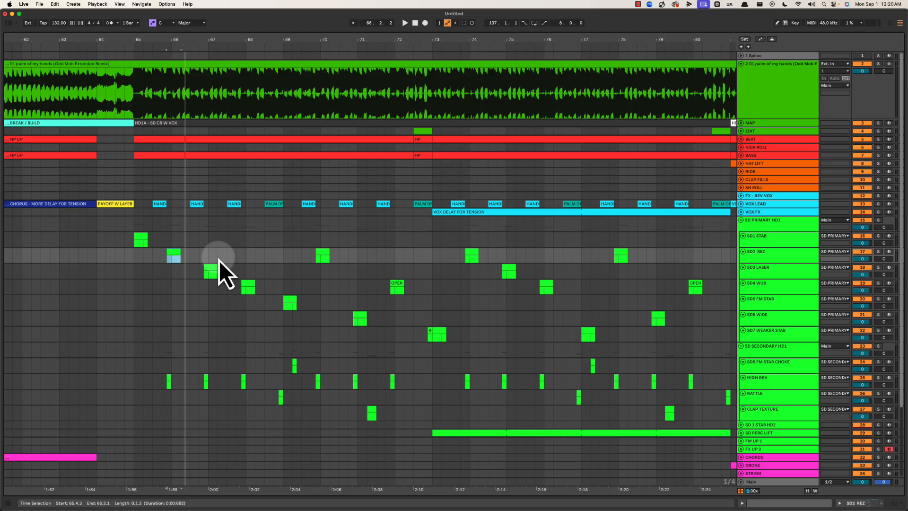
click(213, 271)
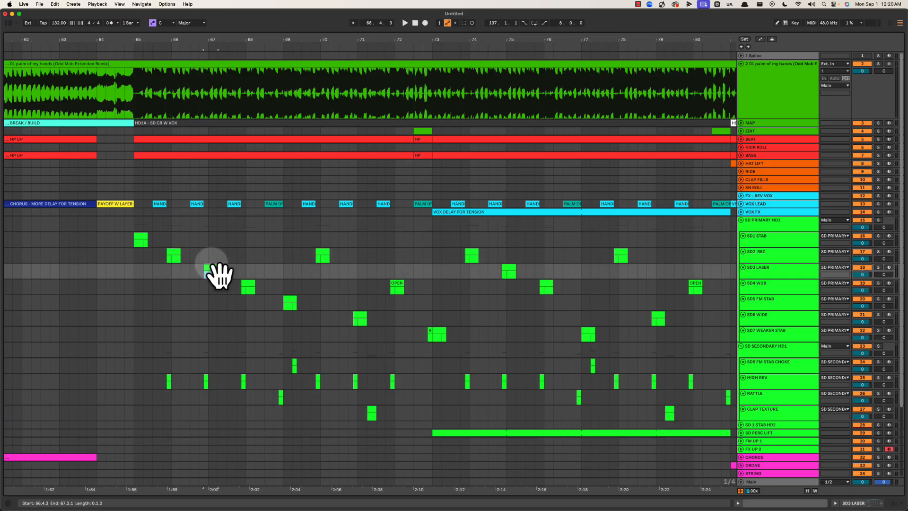
key(space)
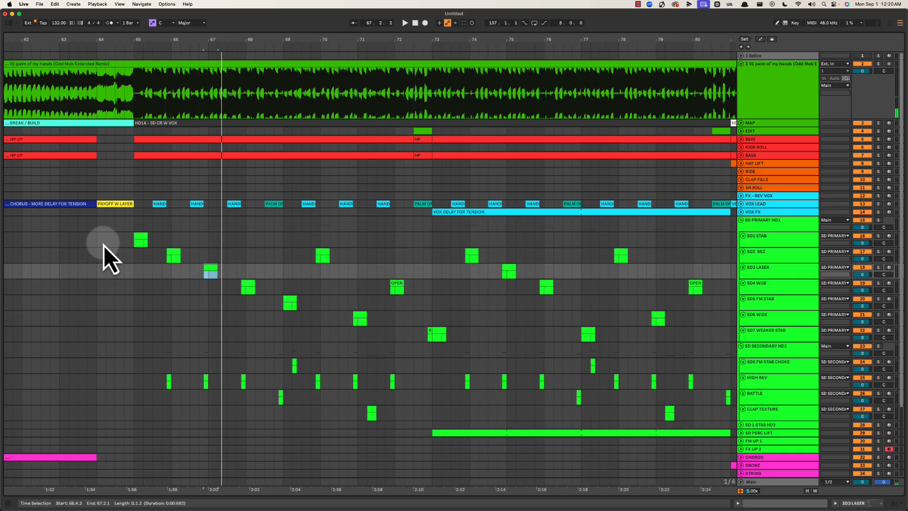
Replay the opening SD1 STAB, SD2 REZ and SD3 LASER clips in sequence to compare their sounds.
click(141, 240)
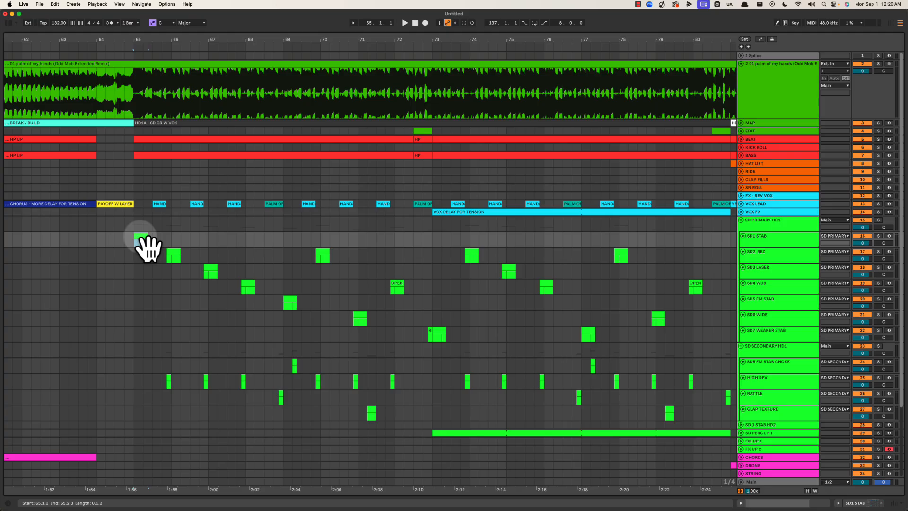
key(space)
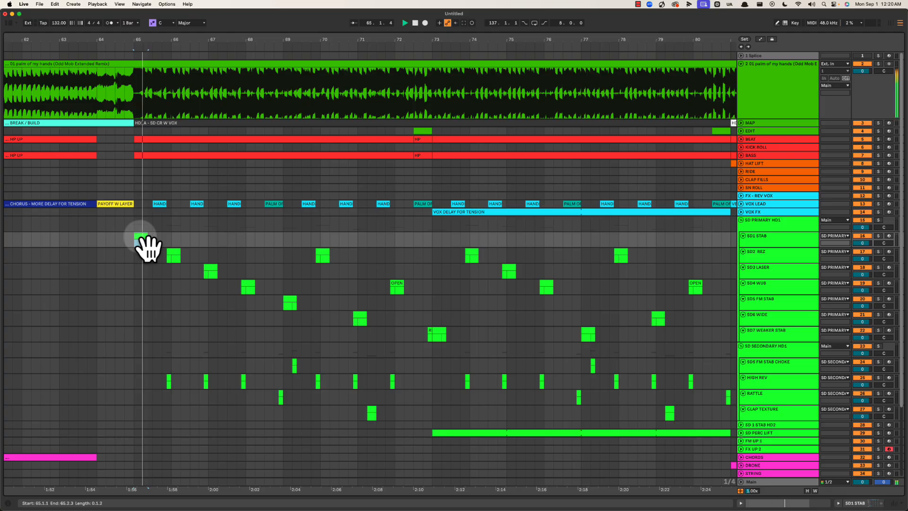
click(174, 256)
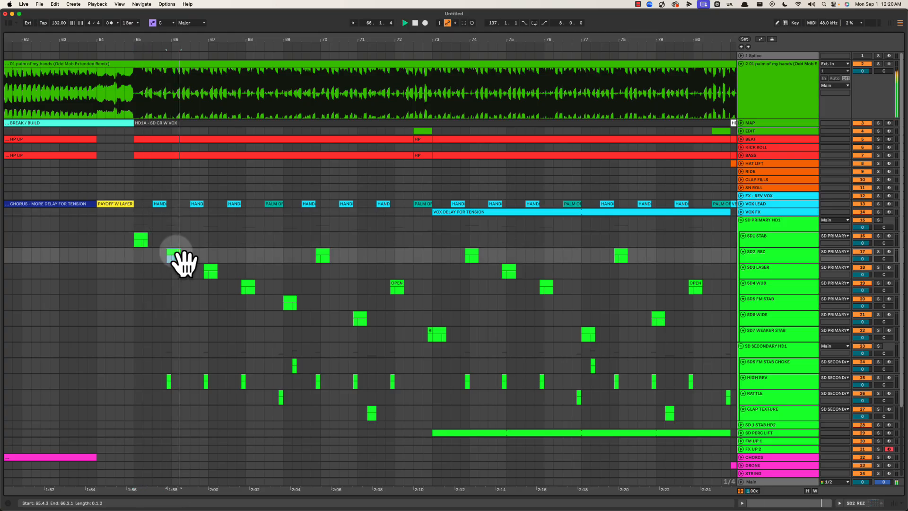
key(space)
click(210, 271)
key(space)
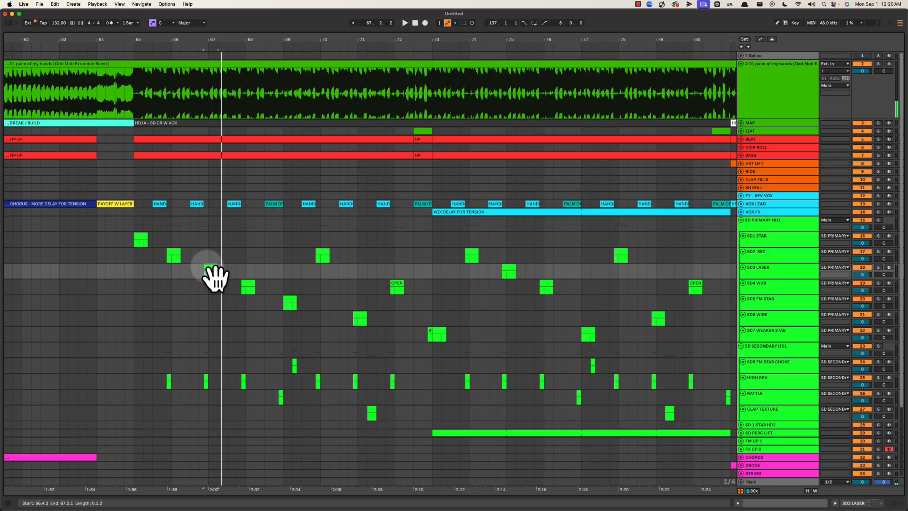
Compare the opening SD1 STAB clip by ear with the first SD3 LASER and SD2 REZ clips.
click(144, 243)
key(space)
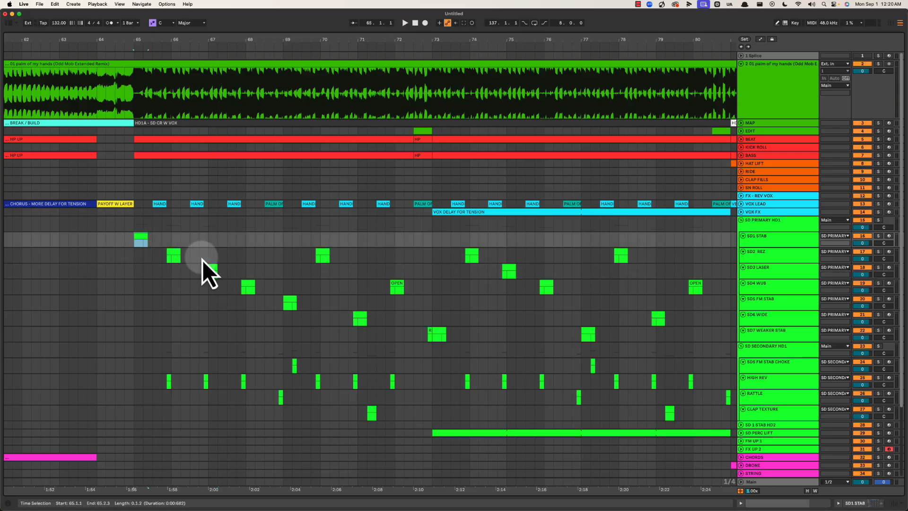
click(210, 271)
key(space)
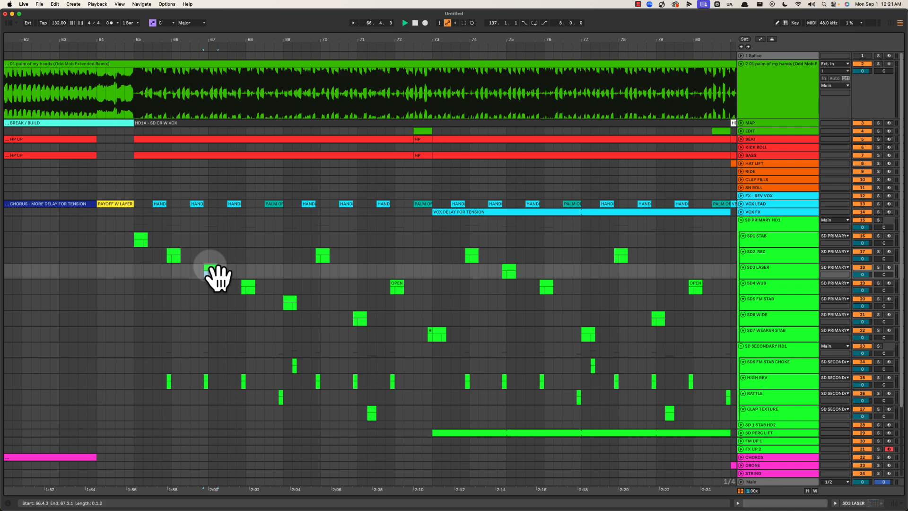
click(142, 242)
key(space)
key(space)
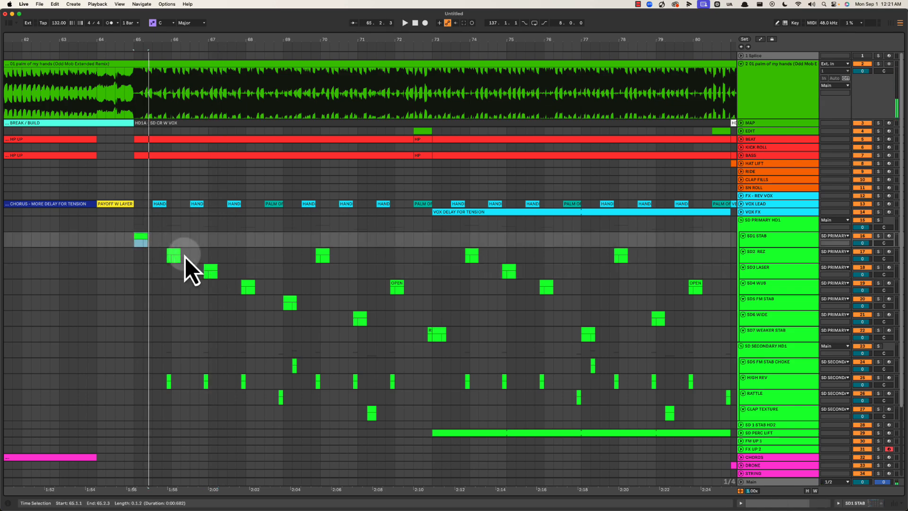
click(173, 254)
key(space)
key(space)
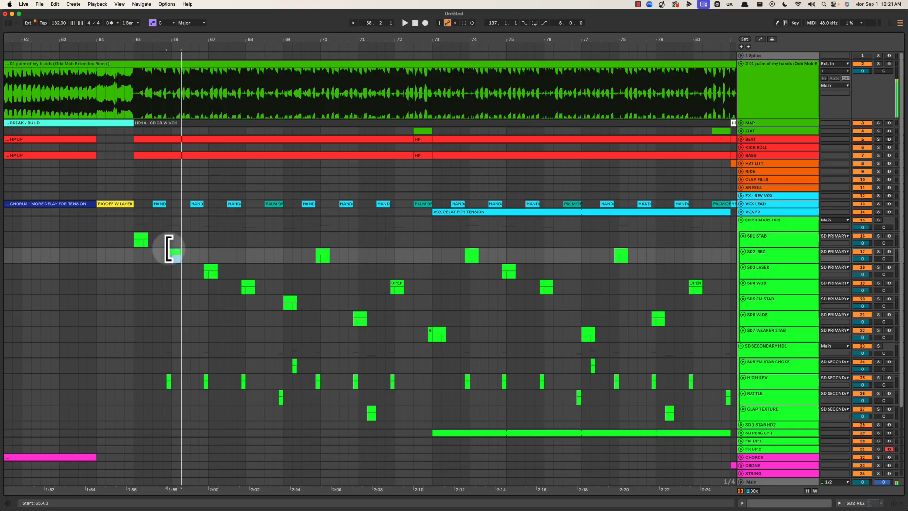
Trace the order of the opening primary clips from SD1 STAB through SD2 REZ and SD3 LASER to SD4 WUB.
click(142, 240)
click(142, 242)
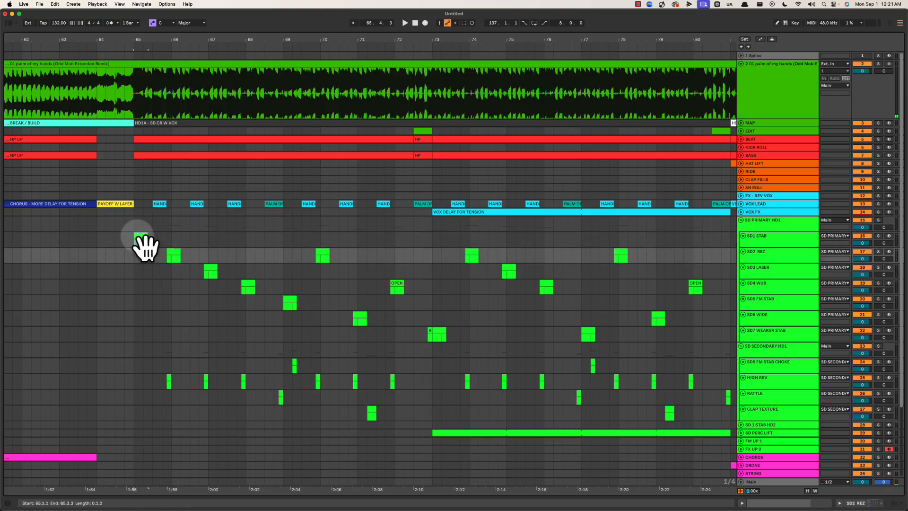
click(173, 255)
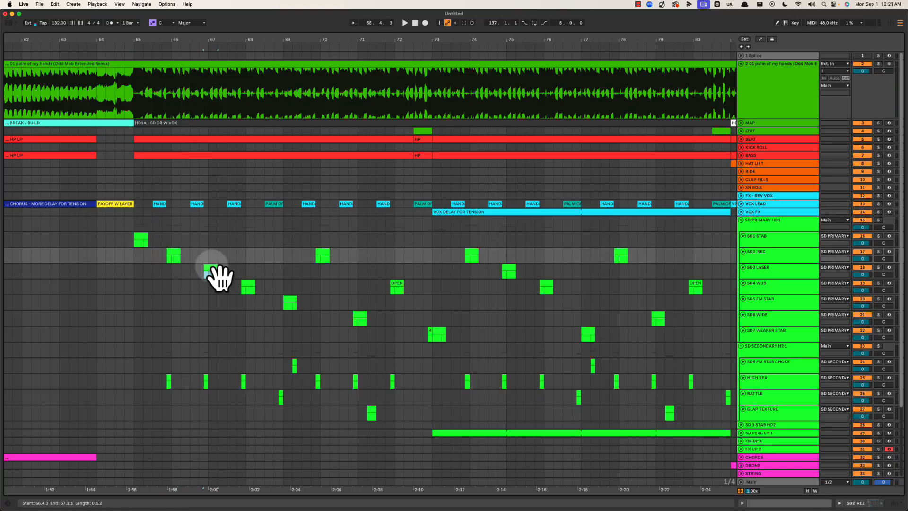
click(210, 271)
click(141, 241)
click(174, 255)
click(210, 271)
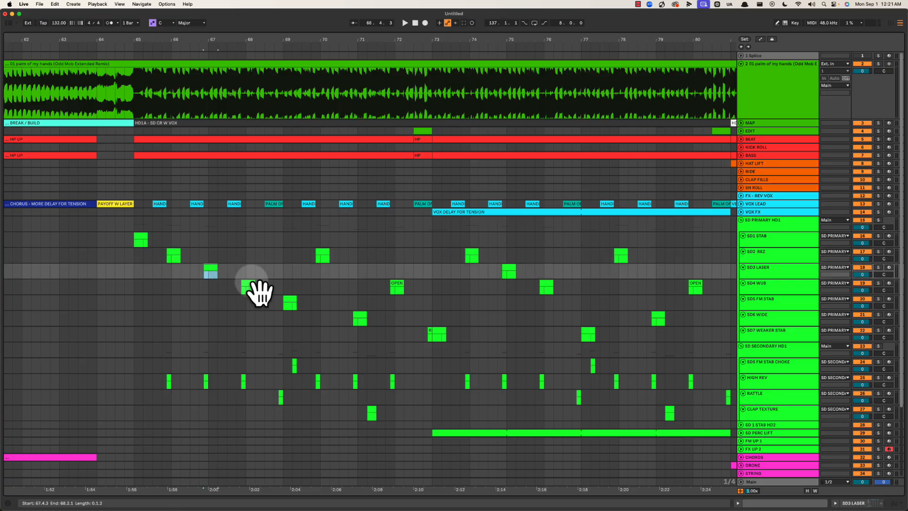
click(248, 287)
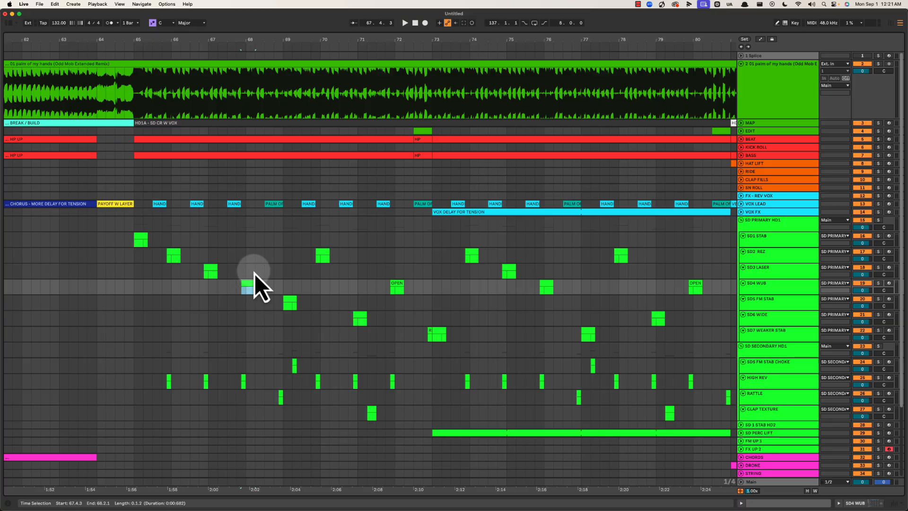
Review the whole SD PRIMARY HD1 pattern from SD1 STAB to SD6 WIDE across bars 65 to 73.
click(211, 272)
click(141, 240)
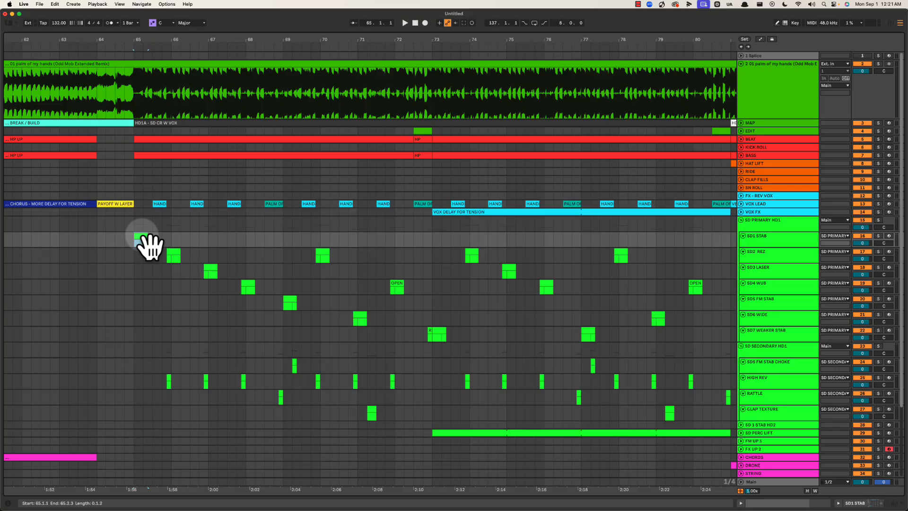
drag(142, 239, 186, 260)
click(184, 255)
drag(143, 223, 430, 325)
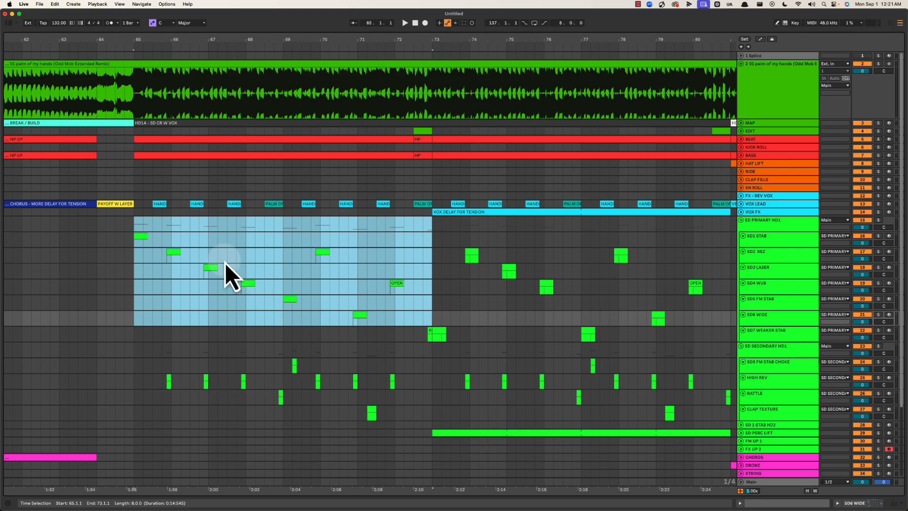
Step through the changing primary sounds from SD1 STAB to SD5 FM STAB, ending back on the first SD2 REZ clip.
click(138, 236)
click(182, 255)
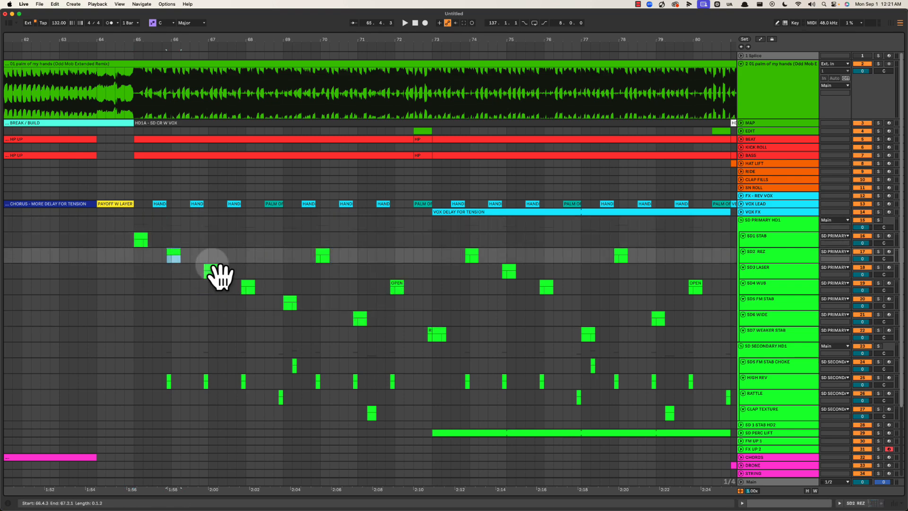
click(237, 272)
click(275, 287)
click(297, 302)
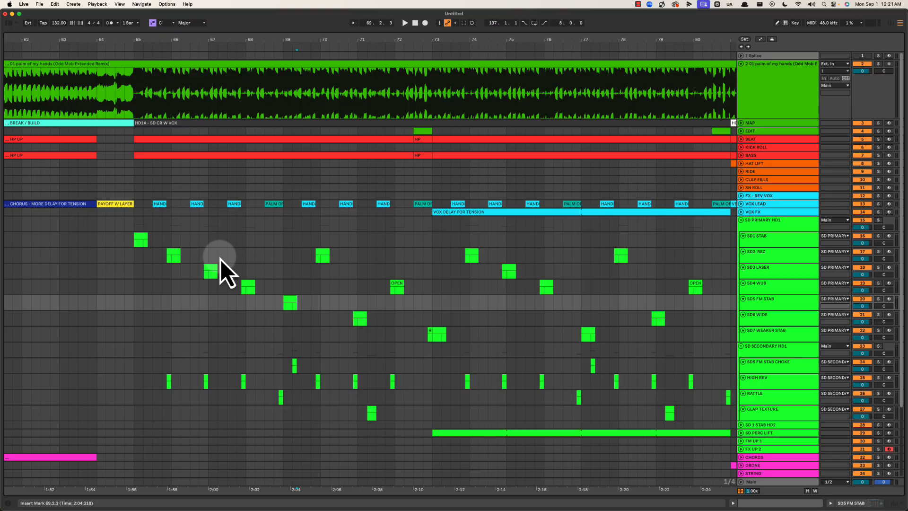
click(177, 256)
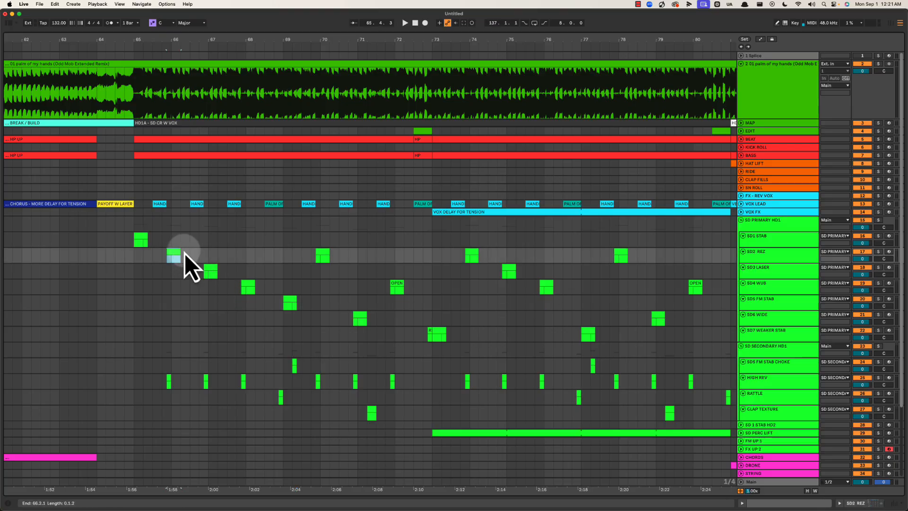
Compare the first two SD2 REZ clips by ear with the first SD3 LASER clip.
key(space)
click(322, 256)
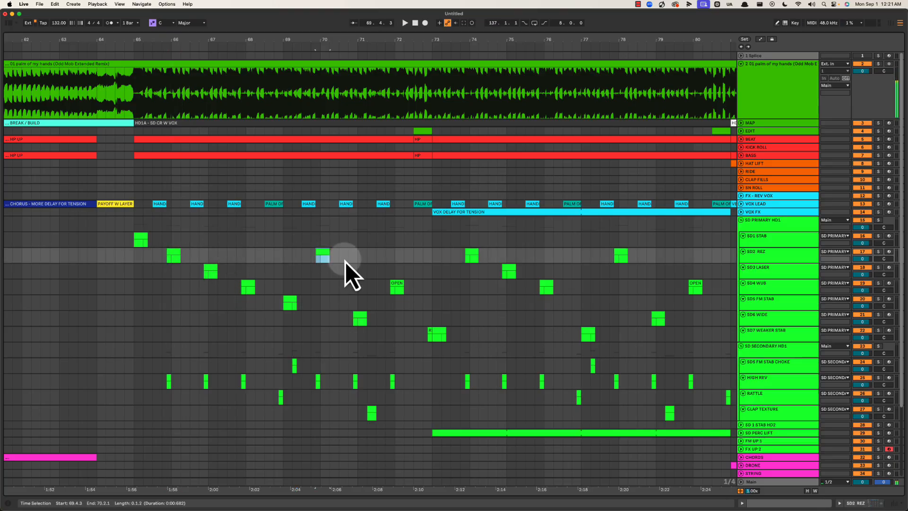
key(space)
click(212, 270)
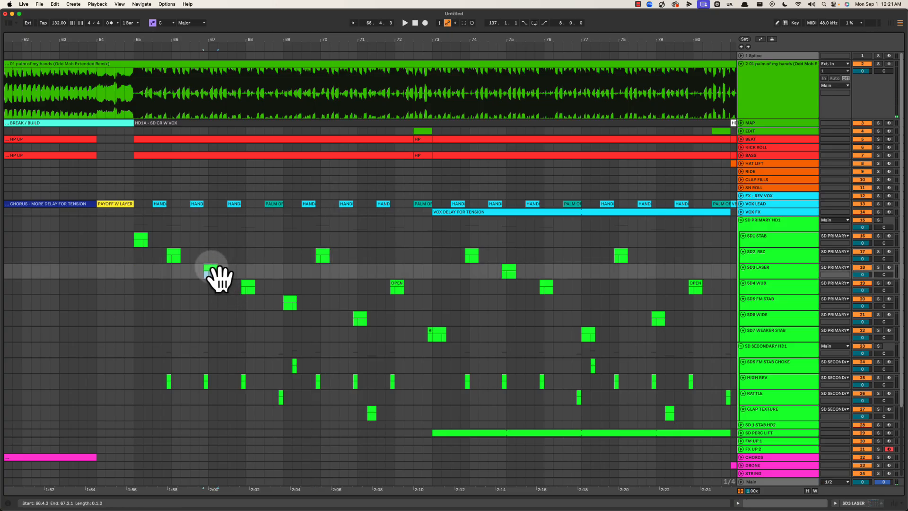
key(space)
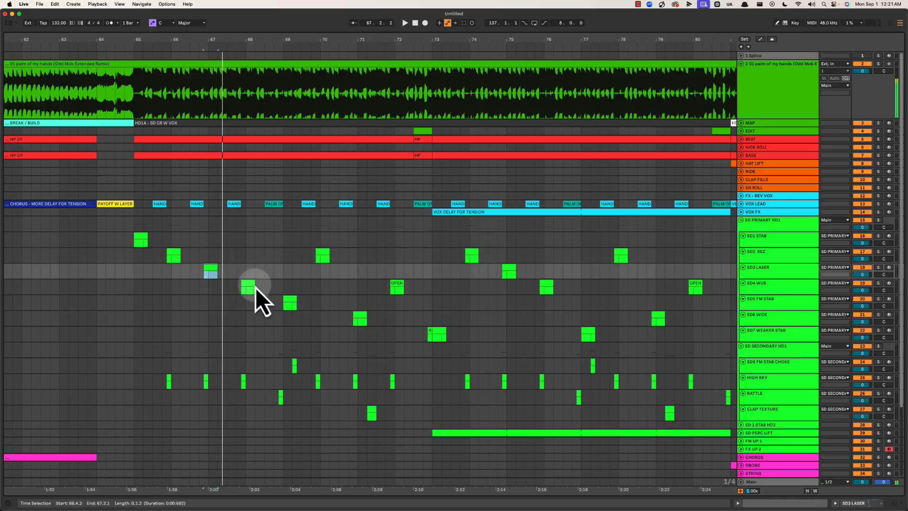
key(space)
Review the primary clips in bars 69 to 73 and compare the first SD6 WIDE clip by ear with the first SD3 LASER clip.
click(356, 310)
click(360, 315)
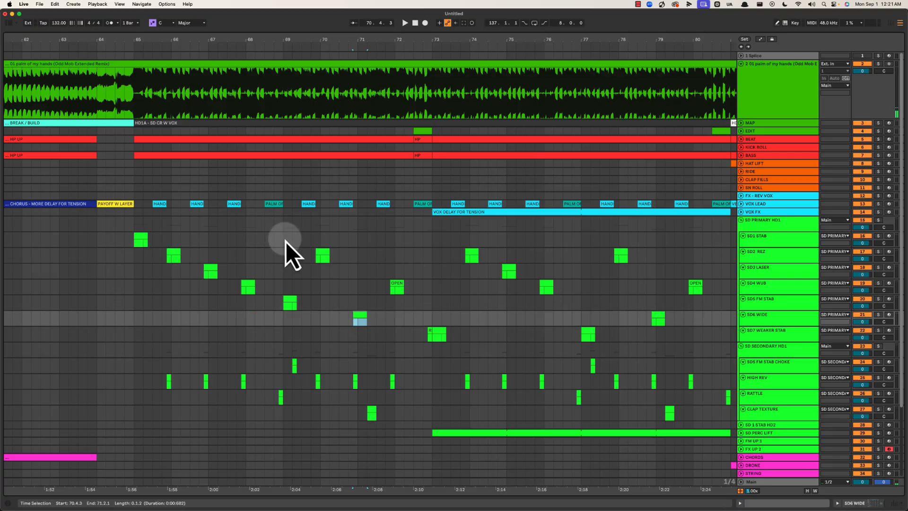
drag(285, 242, 430, 325)
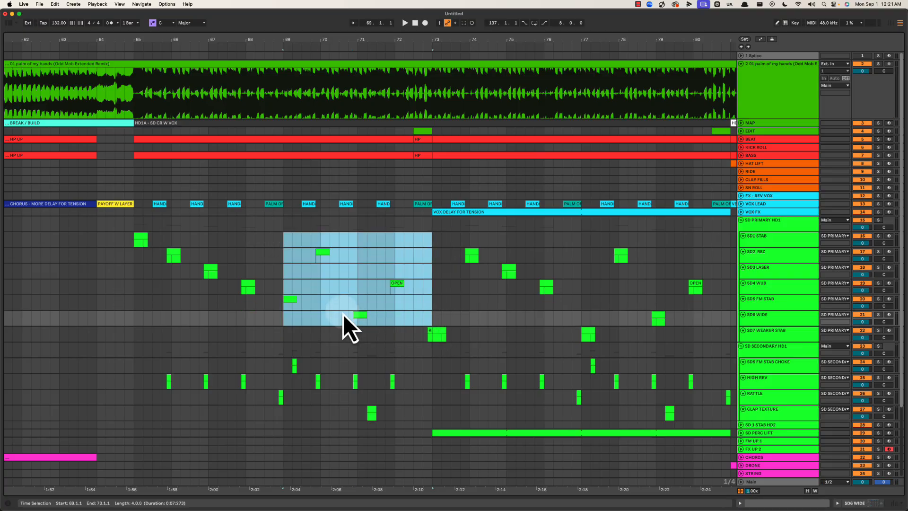
click(358, 322)
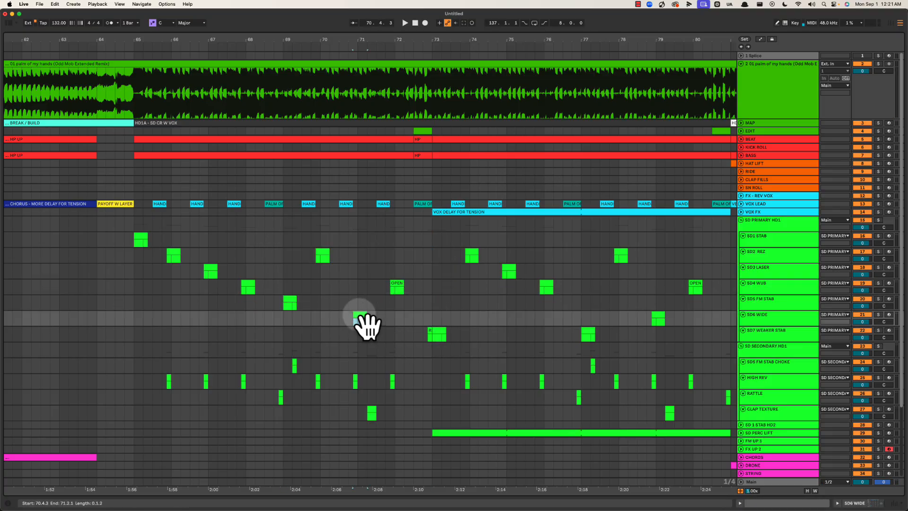
key(space)
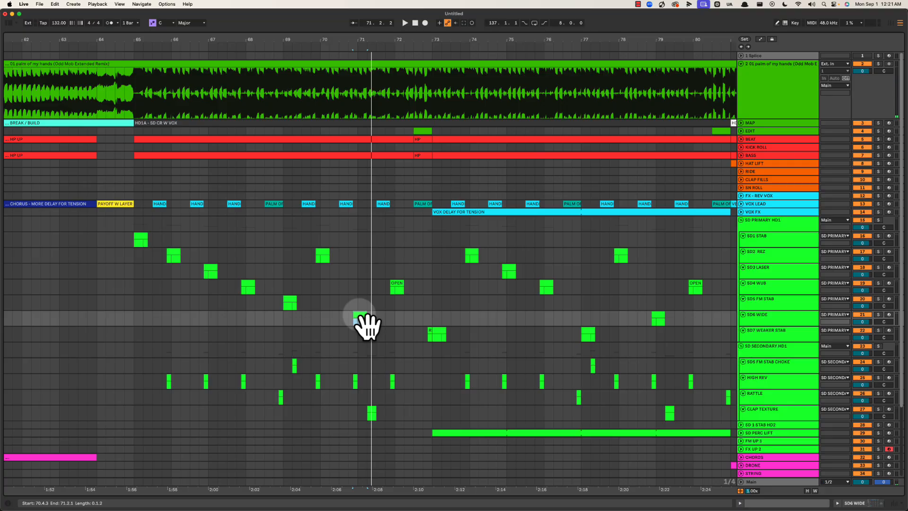
click(210, 268)
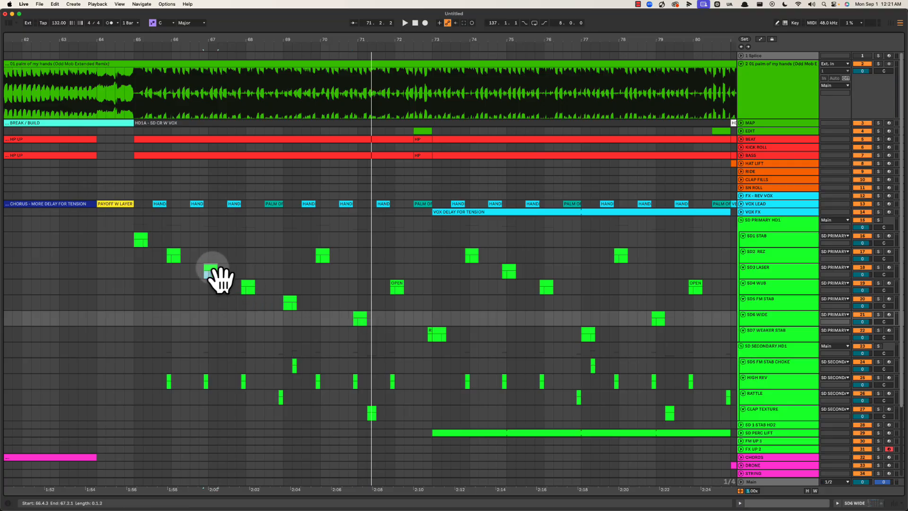
key(space)
key(space)
key(space)
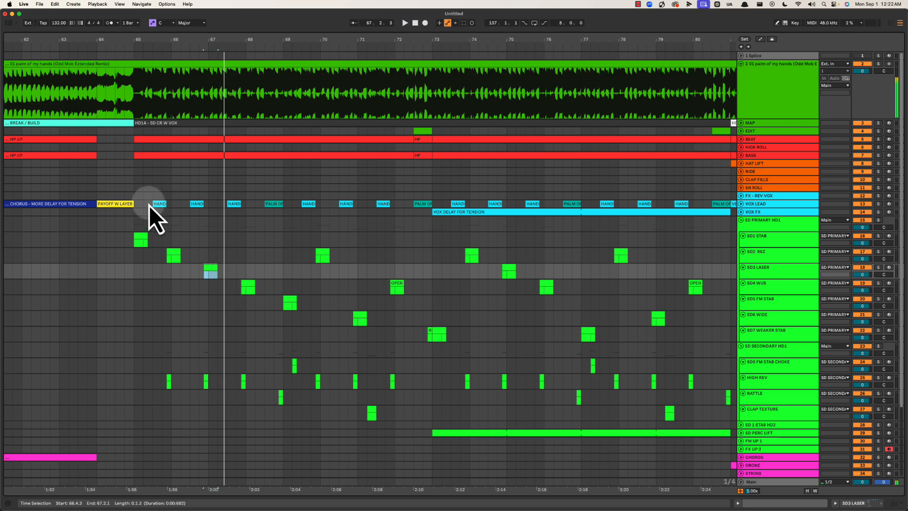
Examine the SD PRIMARY HD1 clips across bars 65 to 73, stepping from SD1 STAB through SD2 REZ to SD3 LASER.
click(140, 196)
drag(132, 235, 430, 349)
click(373, 266)
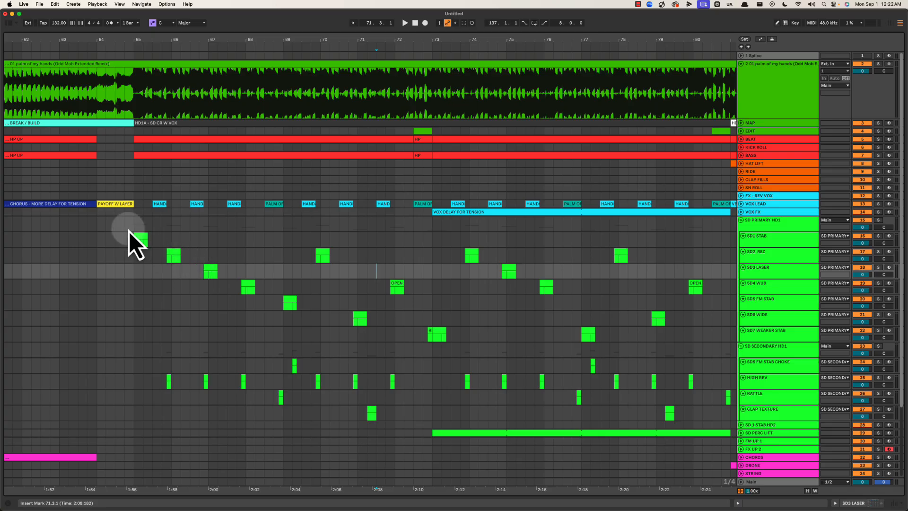
drag(138, 229, 428, 341)
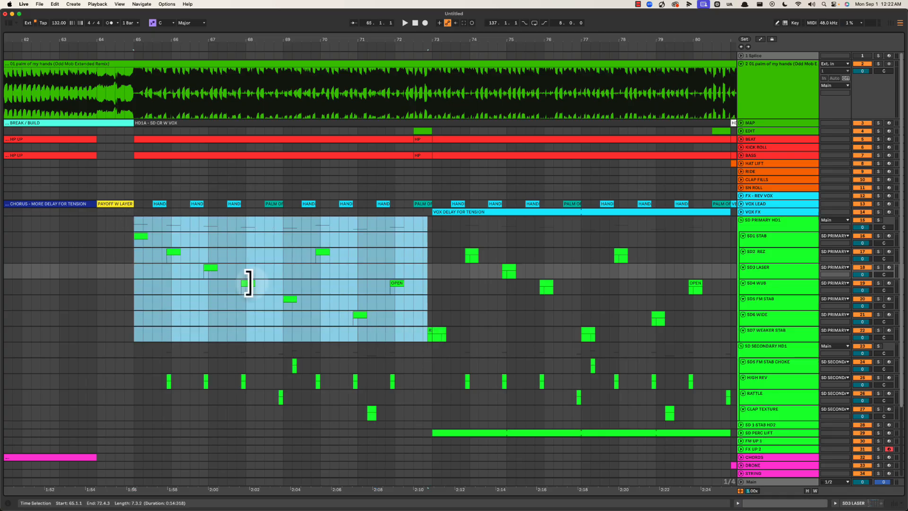
click(137, 229)
click(142, 236)
click(174, 252)
click(210, 268)
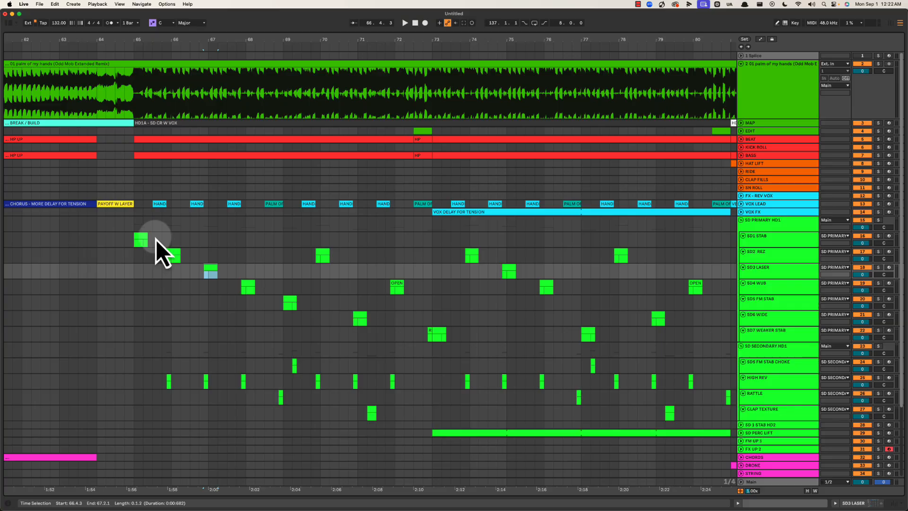
drag(134, 220, 435, 345)
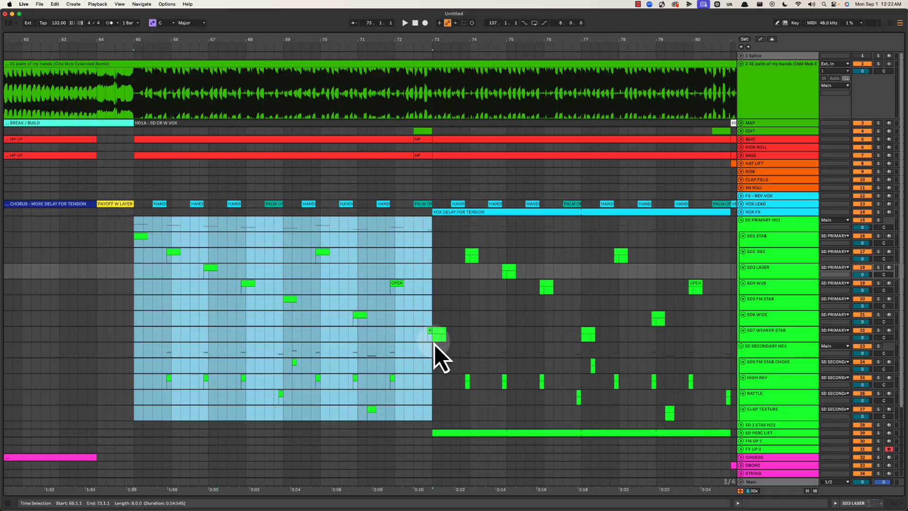
Review the HANDS and PALM vocal clips on VOX LEAD across bars 65 to 73.
drag(137, 197, 432, 217)
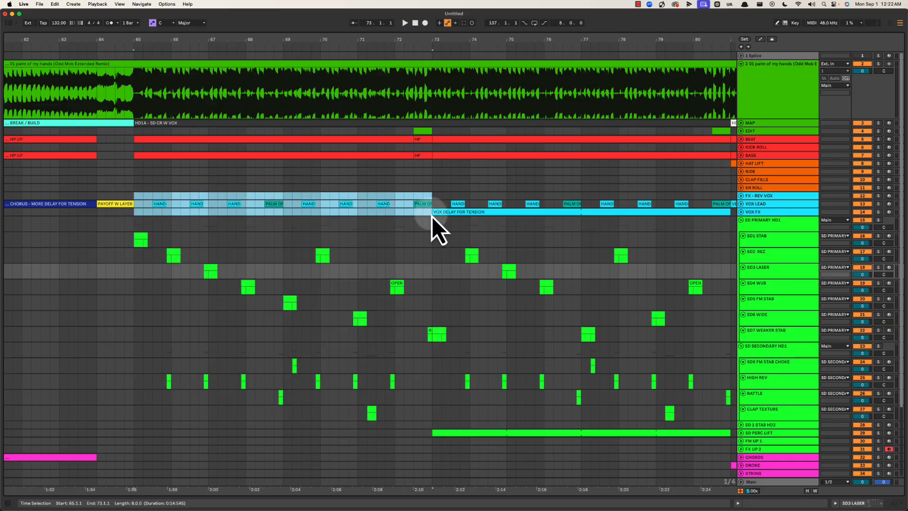
click(137, 195)
drag(157, 203, 431, 214)
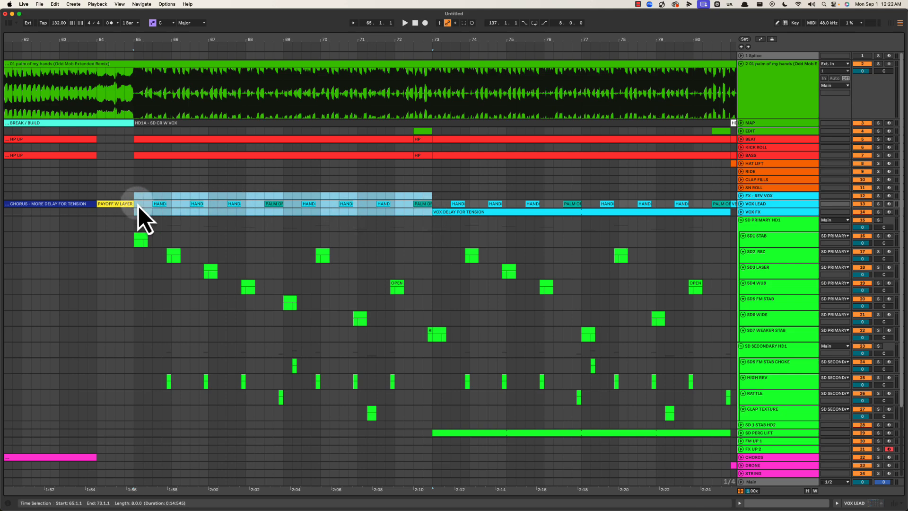
drag(138, 205, 435, 210)
click(327, 195)
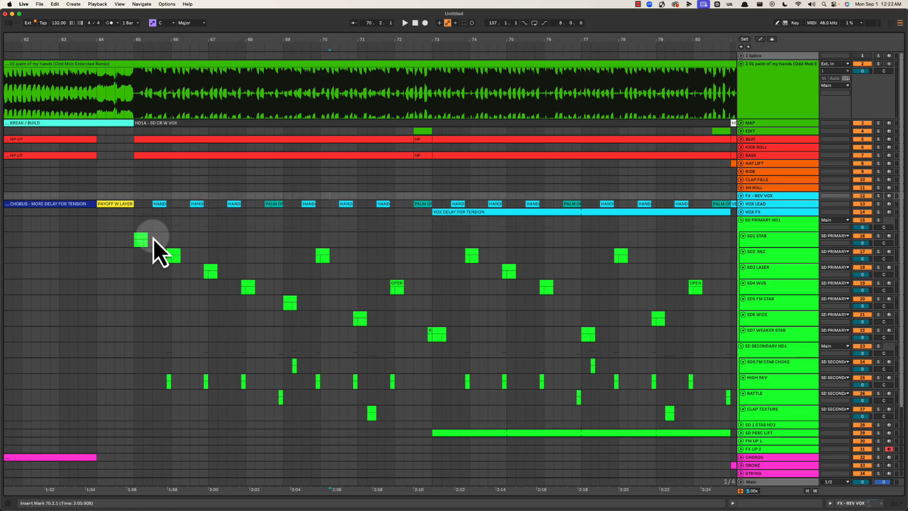
Survey the first eight bars of HD1A's primary and secondary sound design as one block.
drag(137, 227, 310, 320)
drag(311, 240, 376, 339)
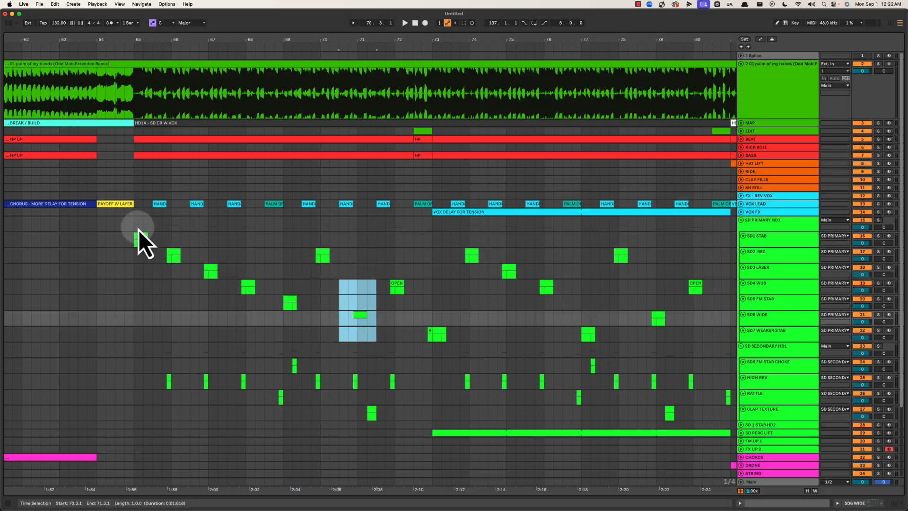
drag(138, 229, 431, 349)
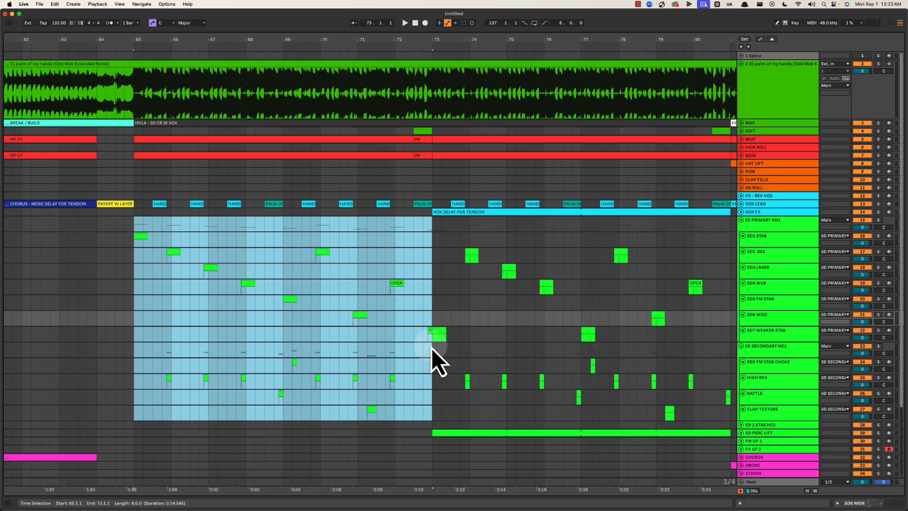
Trace the repeating HANDS vocal clips on VOX LEAD from bar 65 towards bar 73.
click(137, 204)
drag(149, 205, 426, 204)
click(413, 189)
drag(138, 203, 299, 222)
click(161, 166)
click(235, 204)
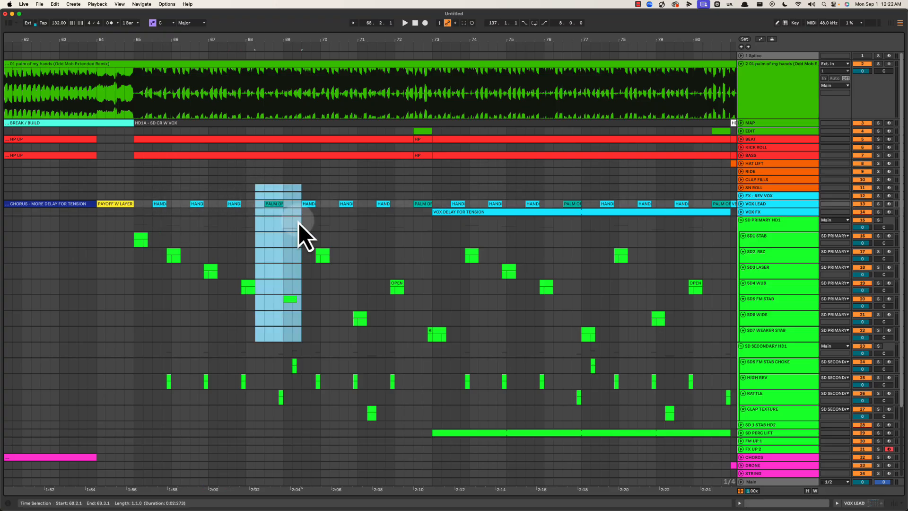
click(308, 203)
click(347, 204)
click(324, 180)
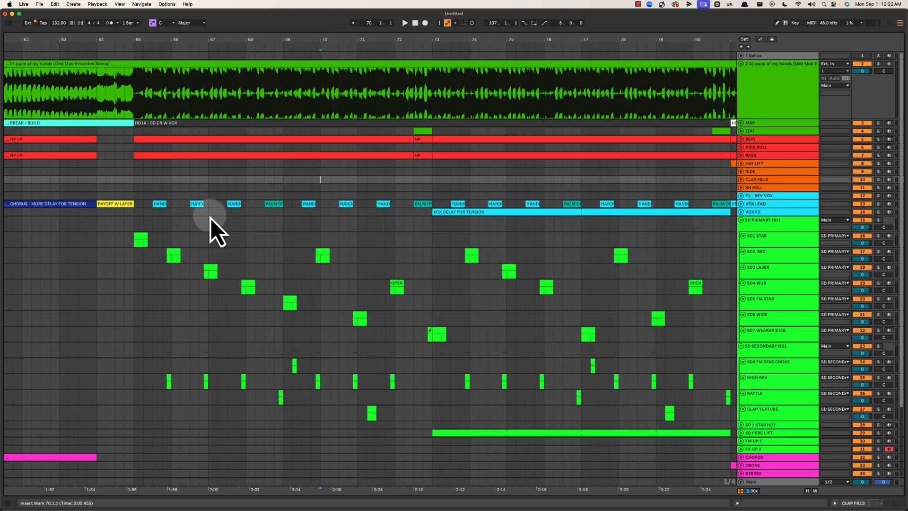
Compare the vocal lead's placement with the sound design clips beneath it across bars 65 to 73.
drag(135, 191, 435, 419)
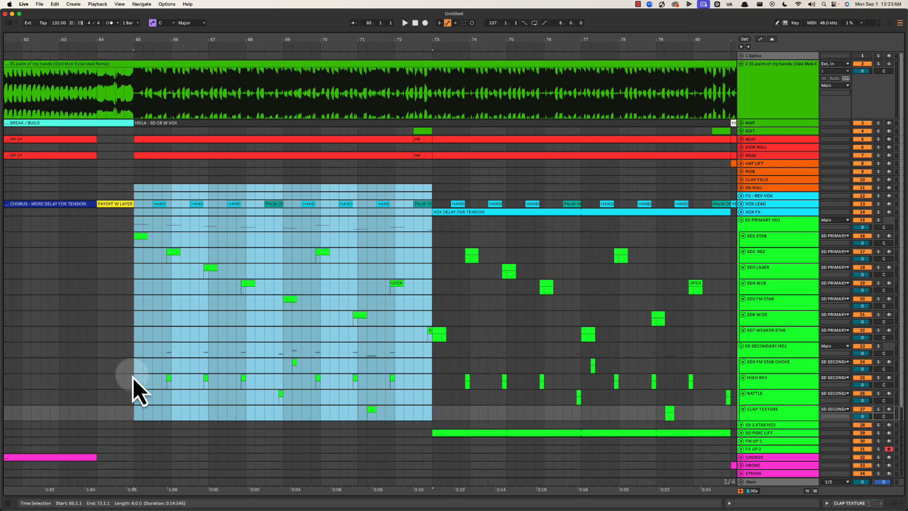
click(143, 195)
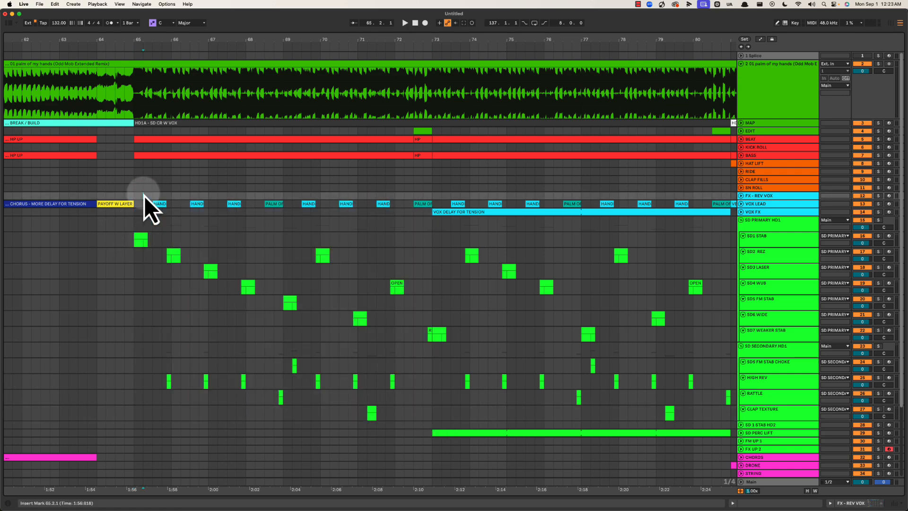
drag(149, 206, 286, 206)
click(256, 188)
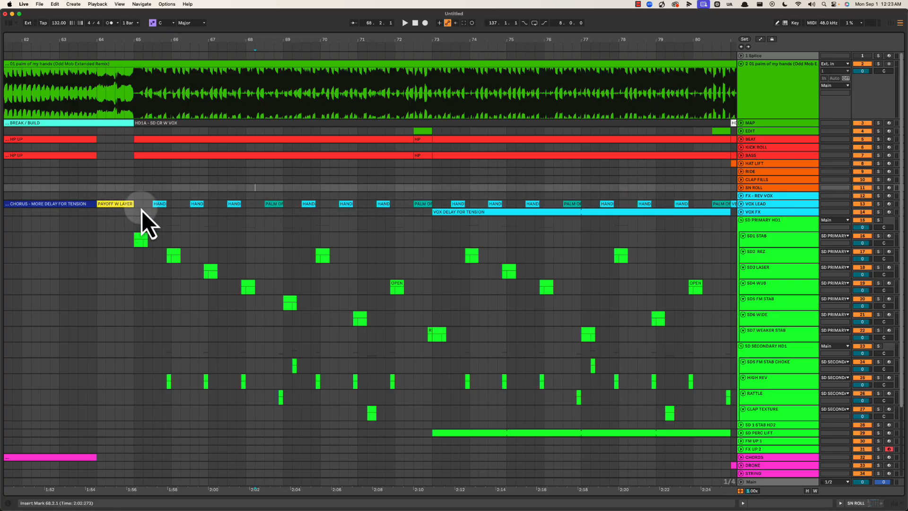
drag(136, 198, 431, 353)
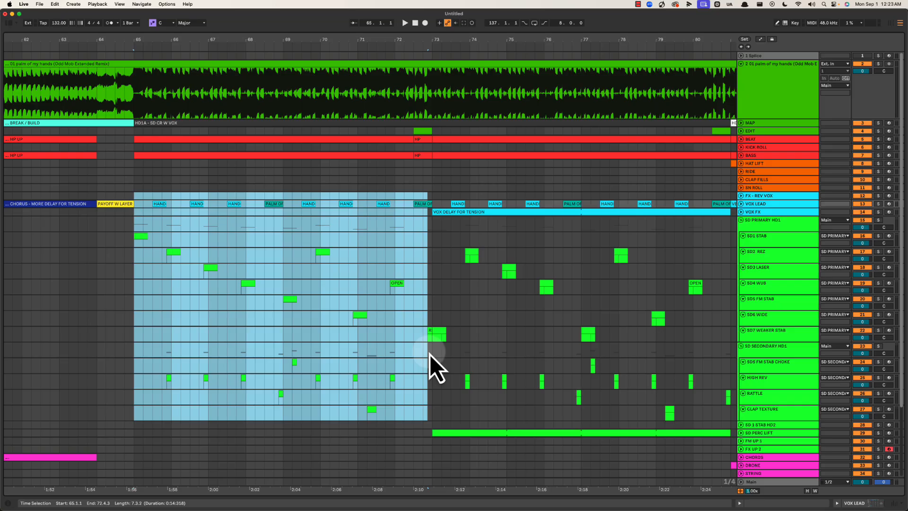
click(140, 197)
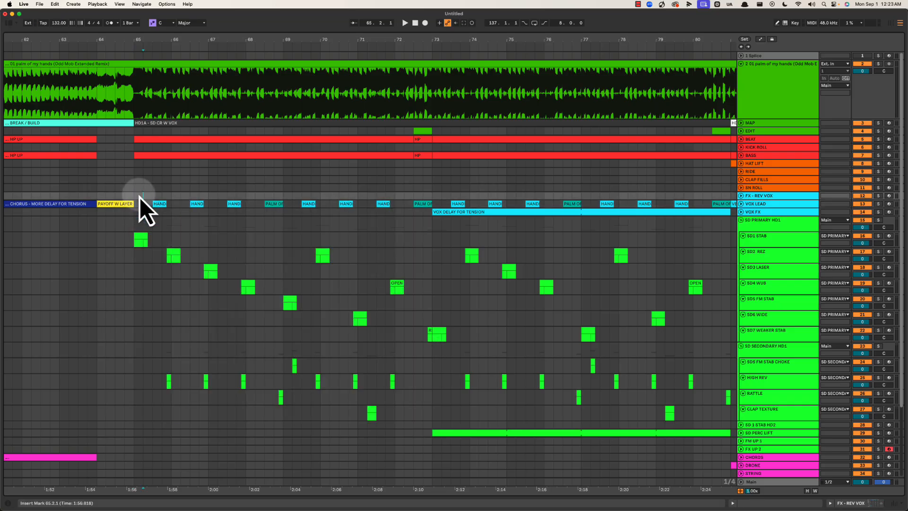
drag(137, 222, 425, 373)
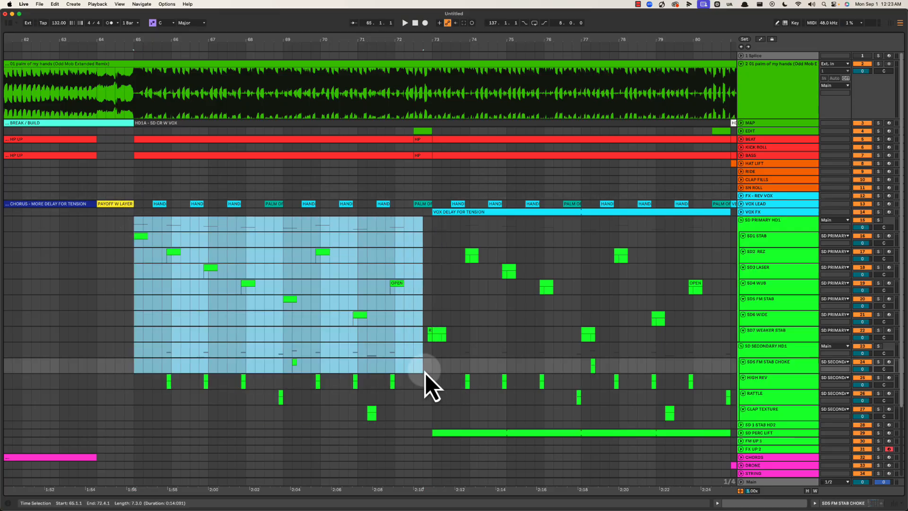
Review the SD SECONDARY HD1 group from SD5 FM STAB CHOKE to CLAP TEXTURE across bars 65 to 73.
drag(139, 389, 435, 424)
scroll(435, 424, down, 1)
click(782, 350)
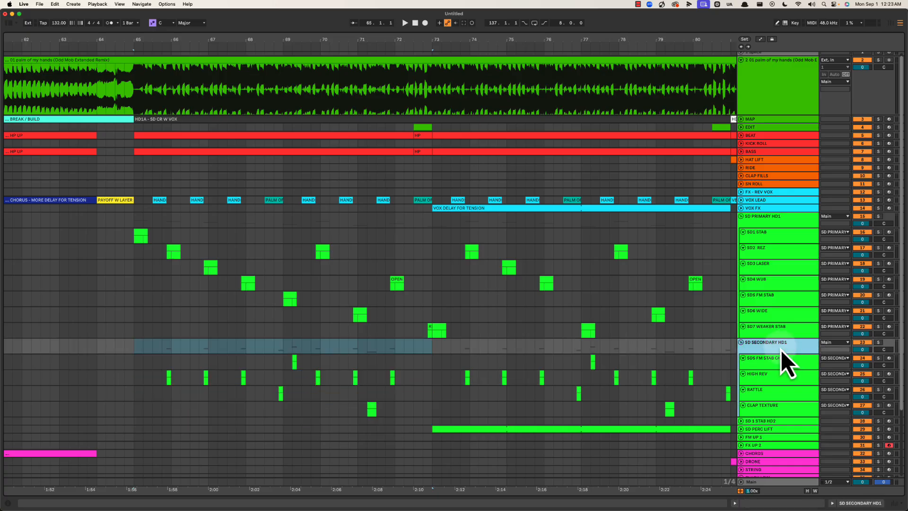
drag(145, 350, 427, 418)
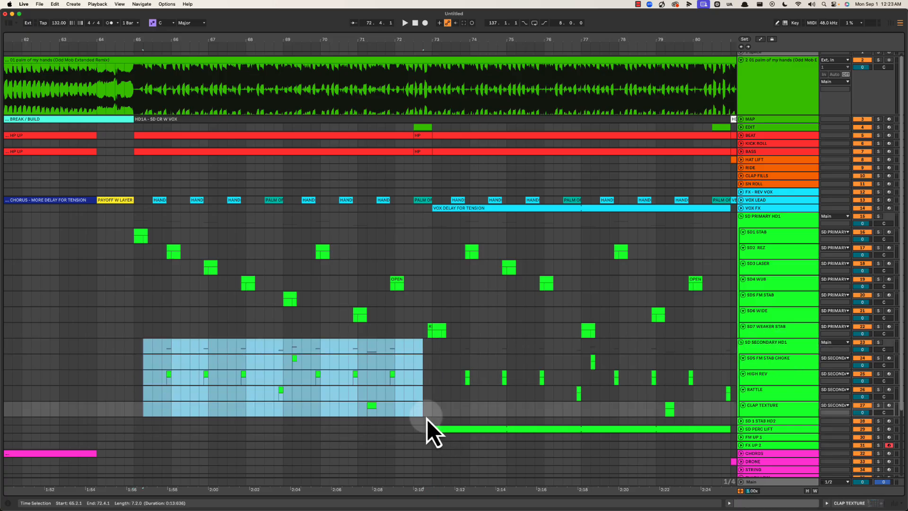
click(234, 390)
click(286, 361)
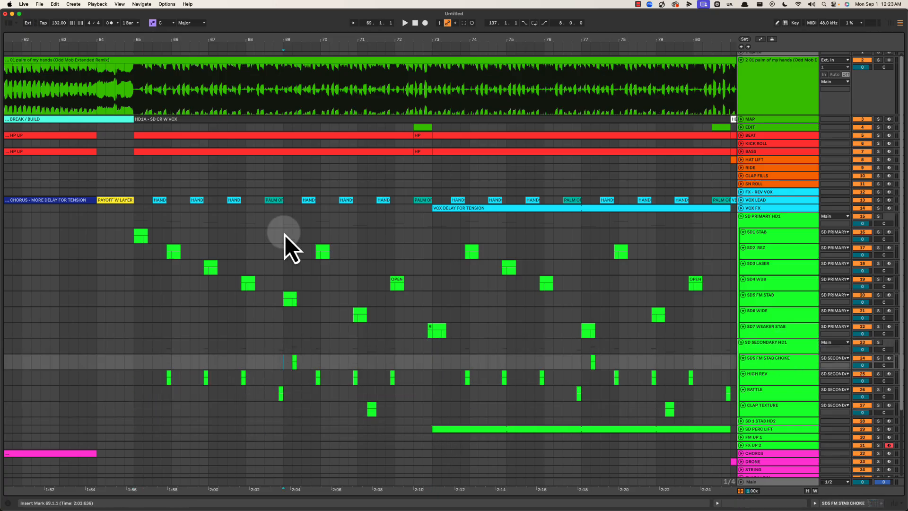
Examine the SD5 FM STAB and SD5 FM STAB CHOKE clips at bar 69 and the CLAP TEXTURE clip at bar 71 up close.
drag(290, 45, 295, 47)
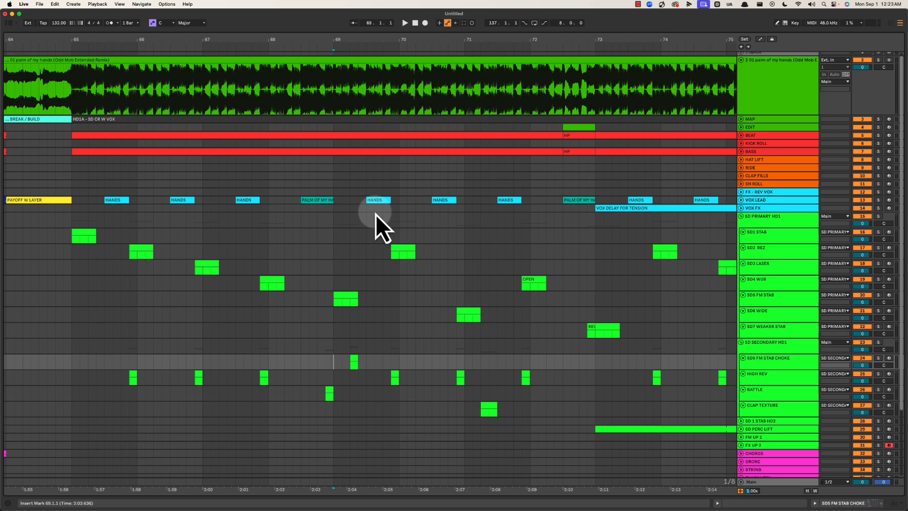
click(354, 358)
click(337, 357)
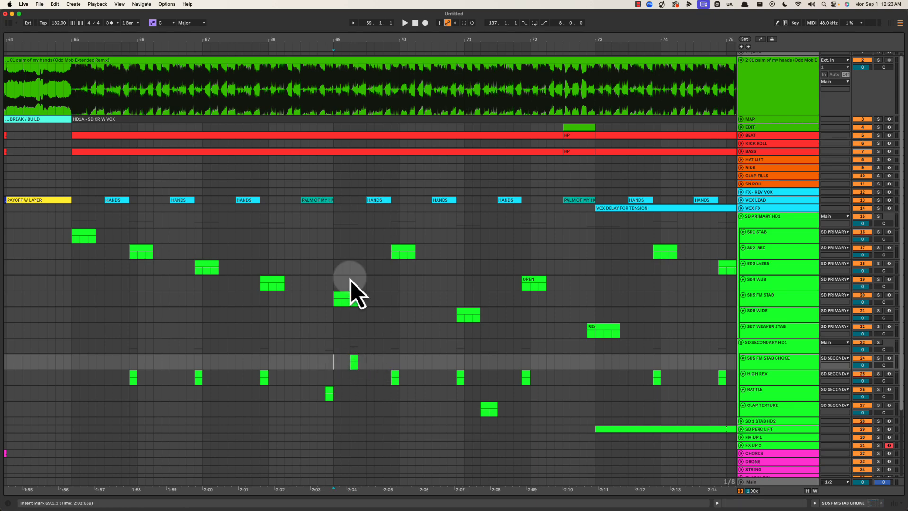
drag(337, 269, 365, 315)
click(491, 406)
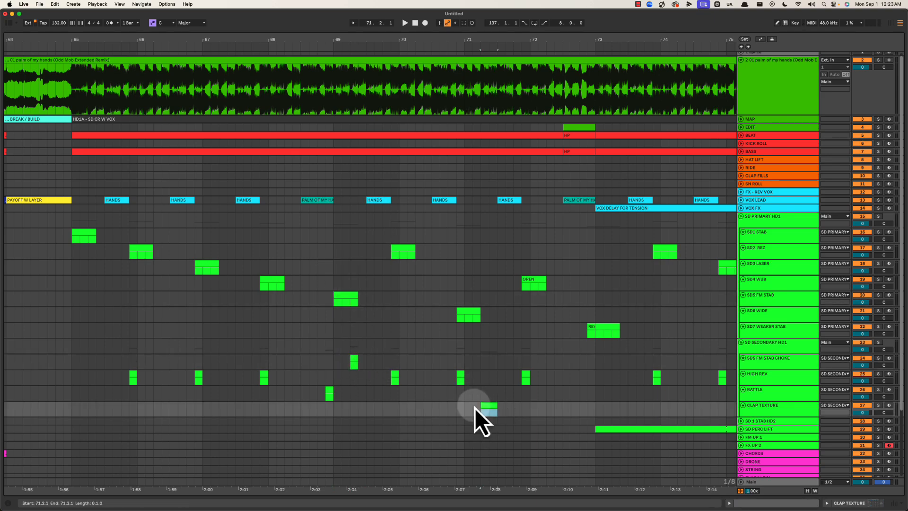
drag(466, 406, 511, 409)
click(489, 406)
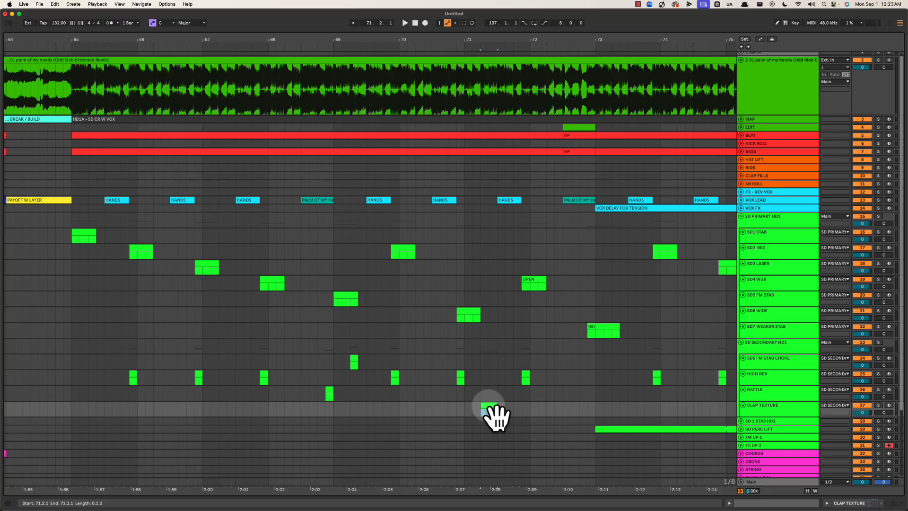
Audition the reference from bar 69 to hear the SD5 FM STAB CHOKE clip in context.
click(353, 358)
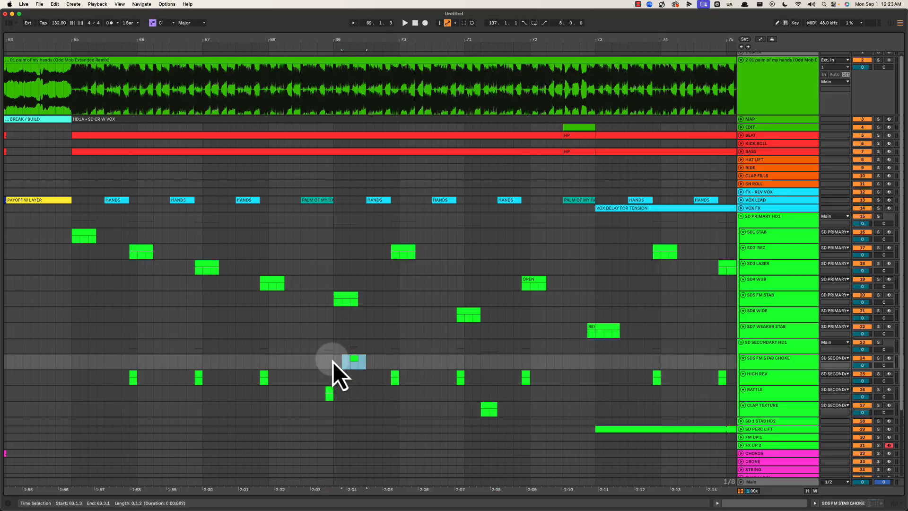
click(333, 361)
drag(330, 274, 368, 370)
click(336, 362)
key(space)
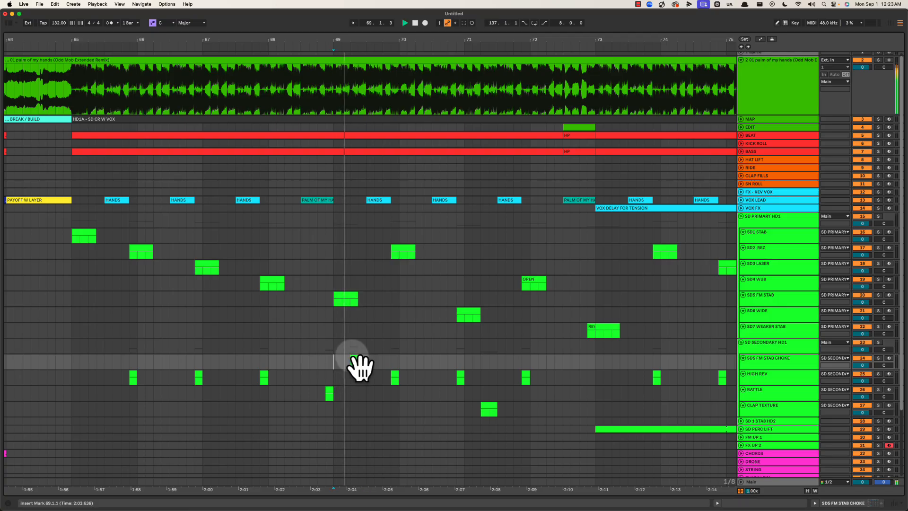
key(space)
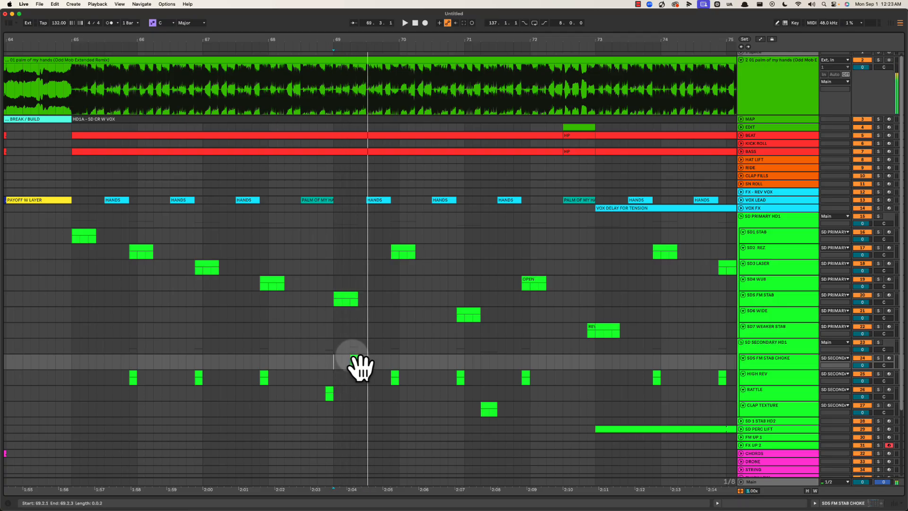
Audition the reference from bar 71 to hear the CLAP TEXTURE hit.
click(462, 408)
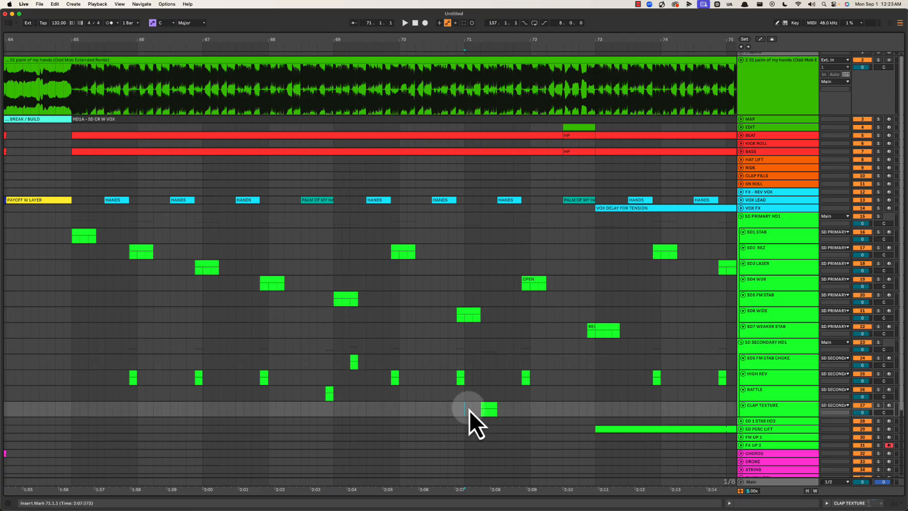
key(space)
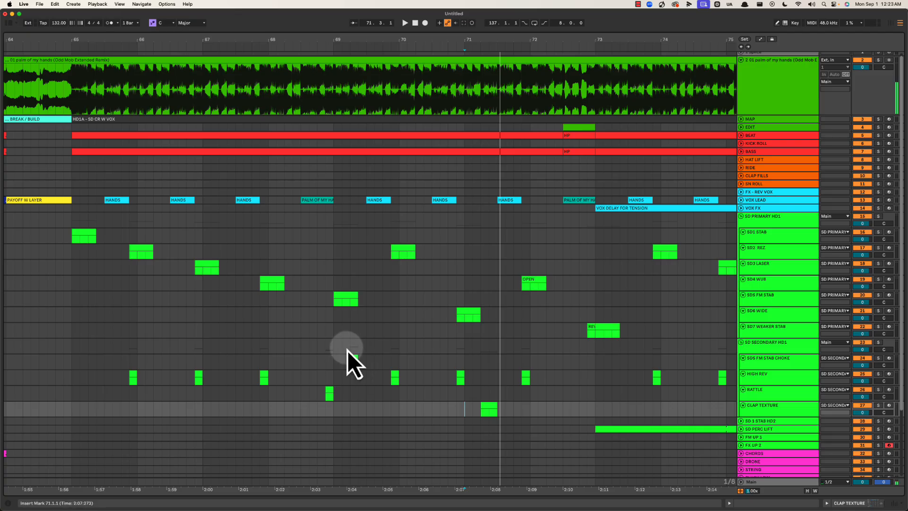
key(space)
Compare the SD5 FM STAB CHOKE clip at bar 69 with the CLAP TEXTURE clip at bar 71.
drag(473, 389, 498, 423)
drag(356, 362, 369, 384)
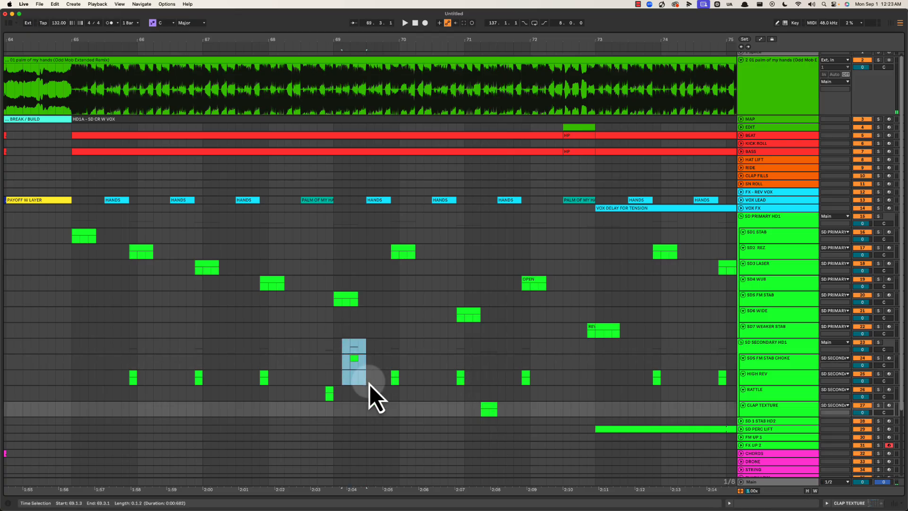
drag(480, 378, 503, 407)
drag(353, 342, 364, 389)
drag(334, 315, 466, 356)
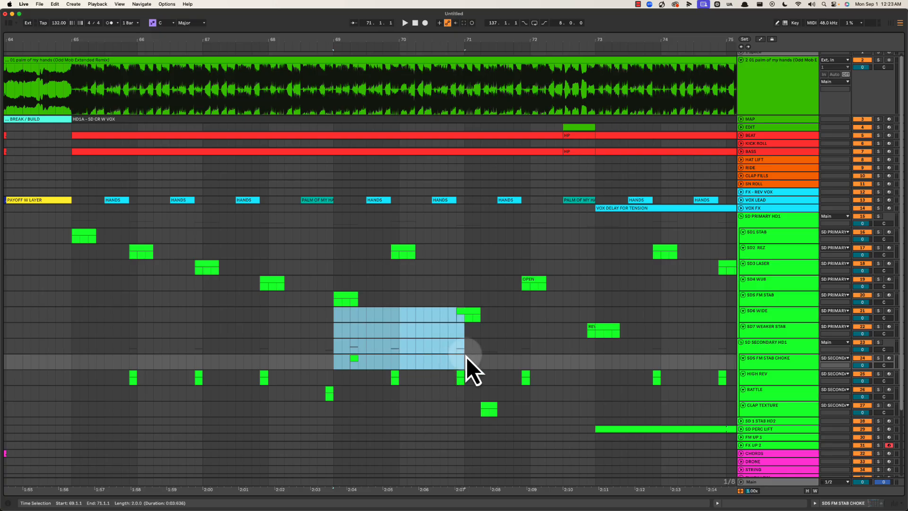
Compare the sound design clips of bars 65 to 69 with those of bars 69 to 73.
drag(66, 303, 595, 363)
drag(73, 298, 334, 367)
drag(336, 277, 594, 389)
mouse_move(342, 352)
mouse_down()
mouse_move(356, 375)
mouse_move(367, 370)
mouse_up()
click(494, 410)
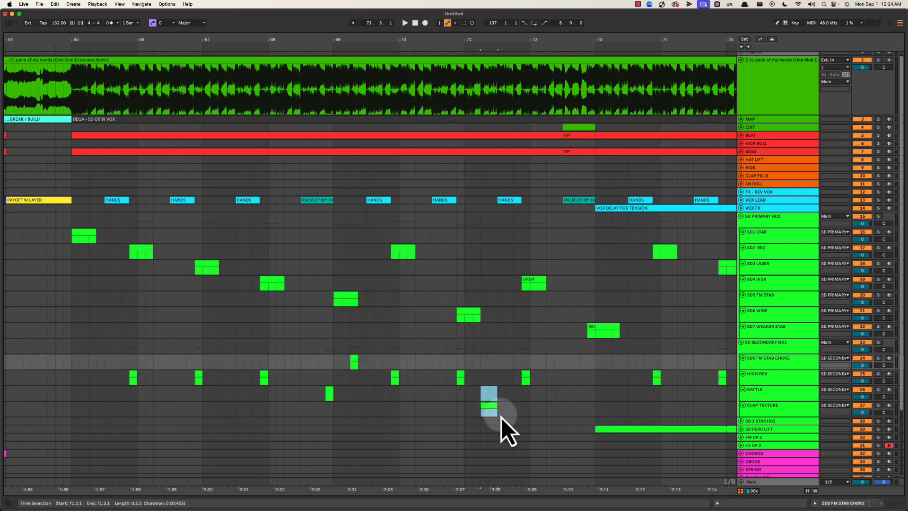
Examine the secondary clips from SD5 FM STAB CHOKE to CLAP TEXTURE across bars 69 to 73 and audition them.
click(351, 363)
drag(340, 361, 597, 379)
drag(332, 342, 454, 373)
click(355, 358)
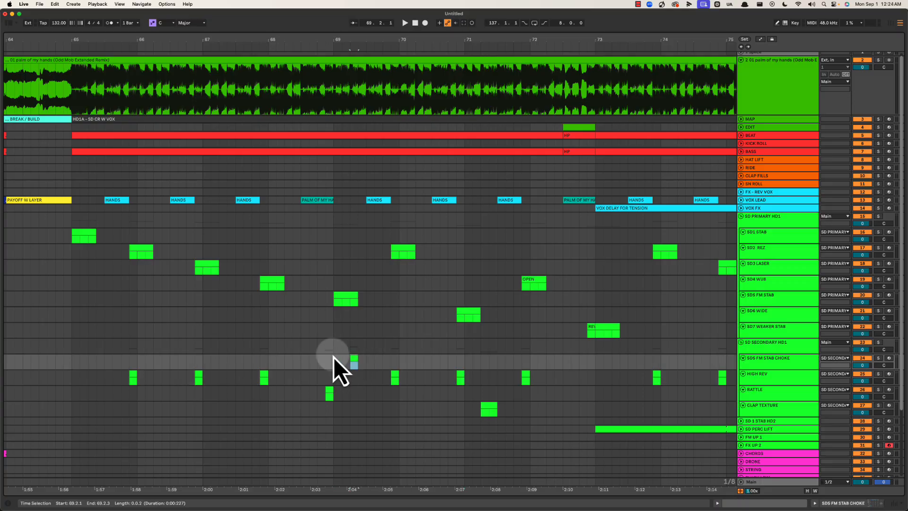
drag(333, 356, 596, 413)
key(space)
key(space)
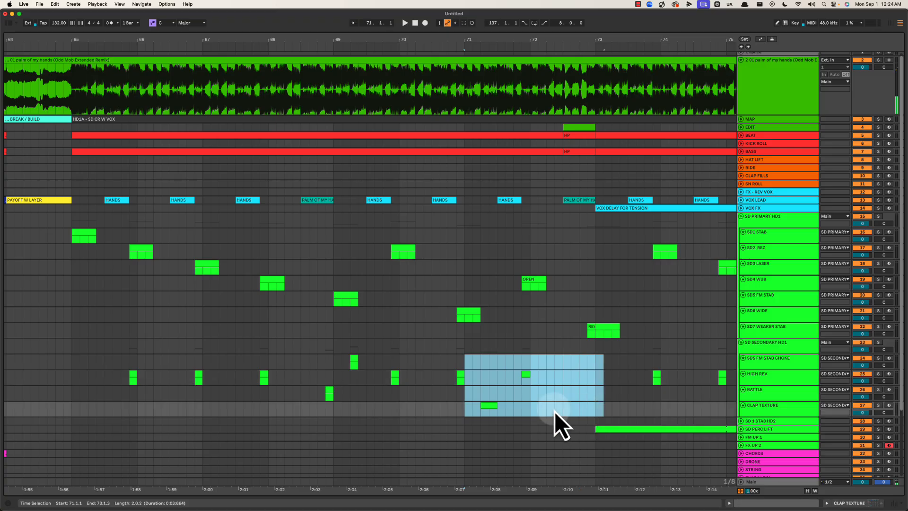
Select the secondary tracks from bar 71 to 73 and play that range to hear the CLAP TEXTURE clip.
click(489, 406)
drag(466, 357, 589, 413)
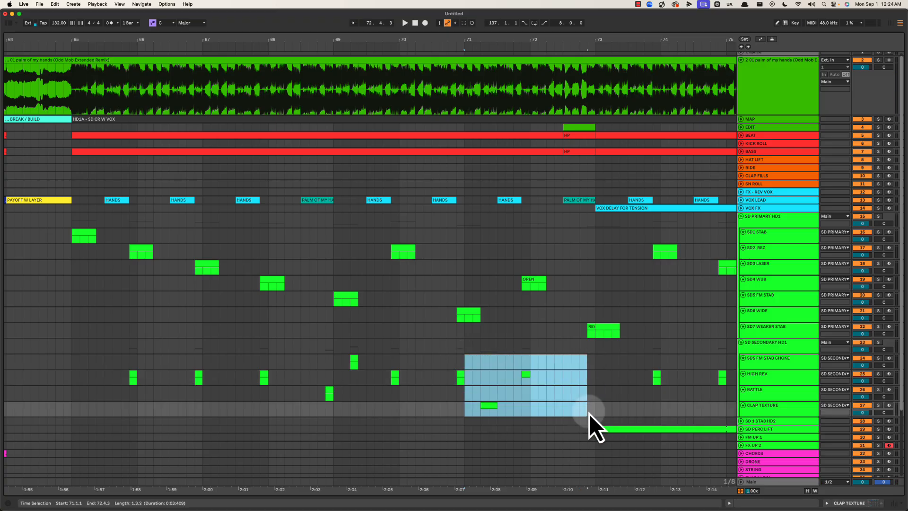
drag(494, 421, 592, 407)
key(space)
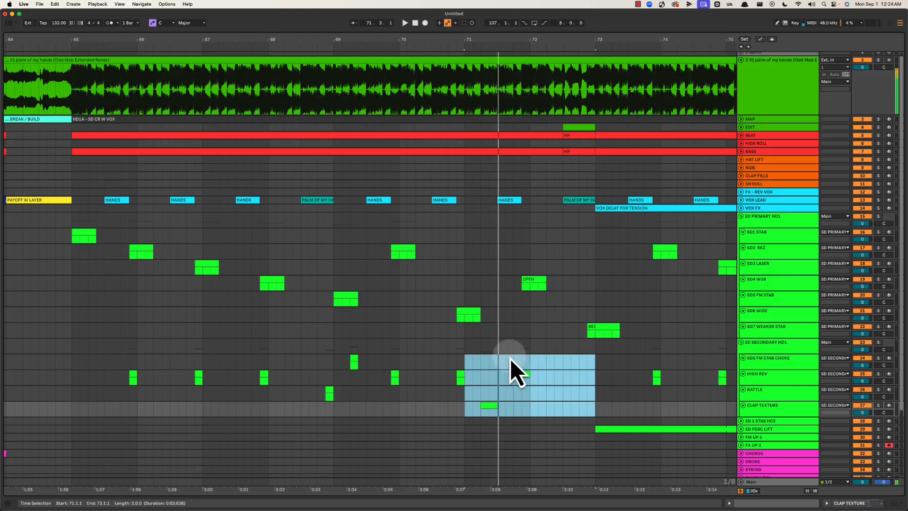
key(space)
Compare the choke and clap texture clips with the SD5 FM STAB and SD6 WIDE clips, reviewing the secondary group across bars 65 to 72.
click(467, 342)
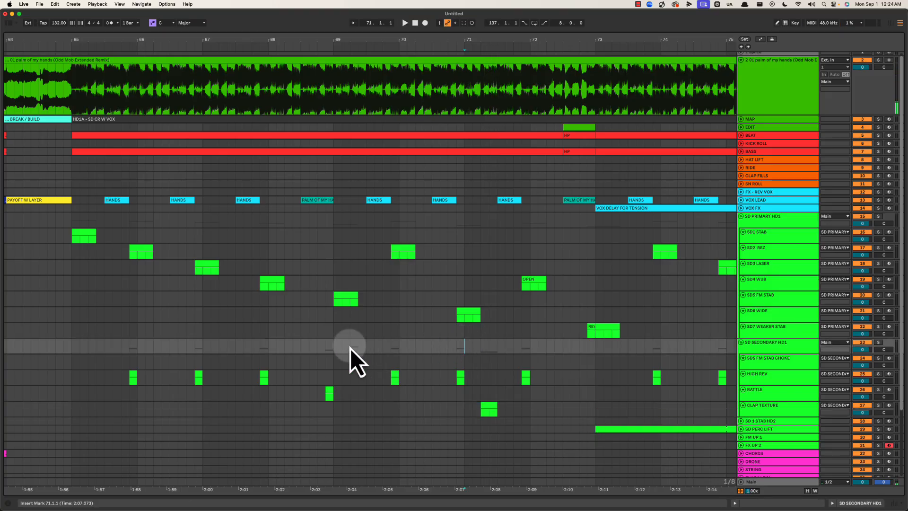
drag(350, 348, 364, 379)
key(cmd+shift+m)
drag(484, 393, 521, 424)
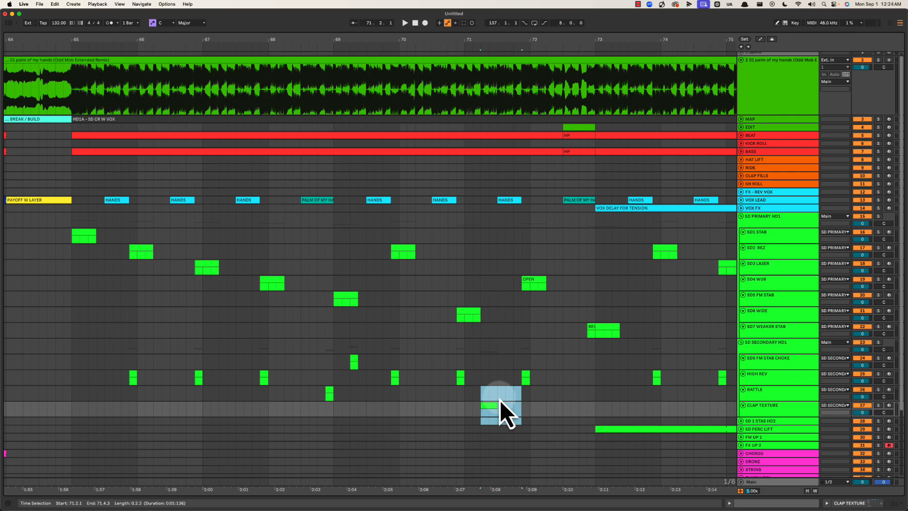
drag(338, 276, 486, 318)
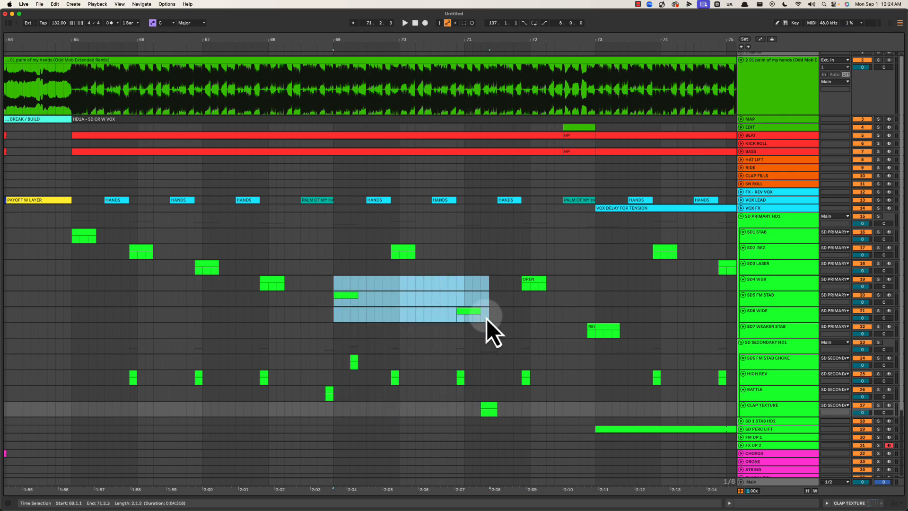
drag(358, 343, 373, 381)
click(479, 387)
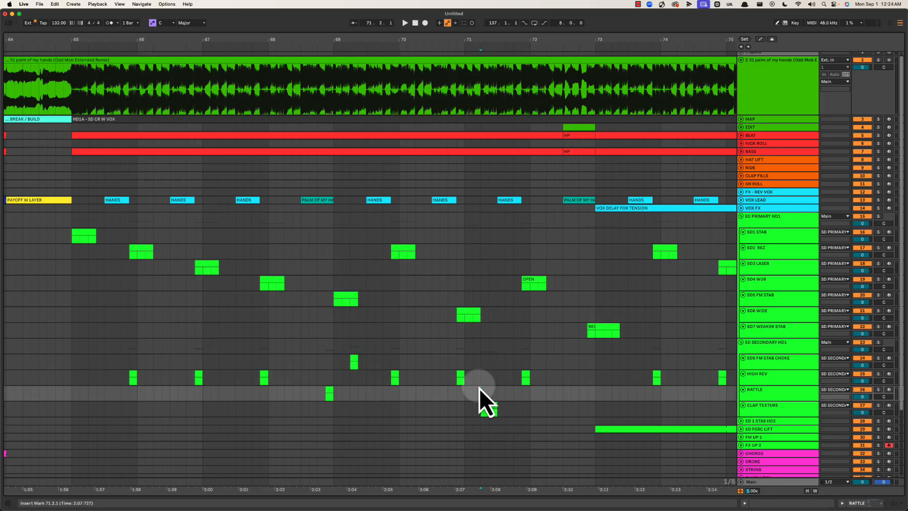
drag(126, 347, 578, 425)
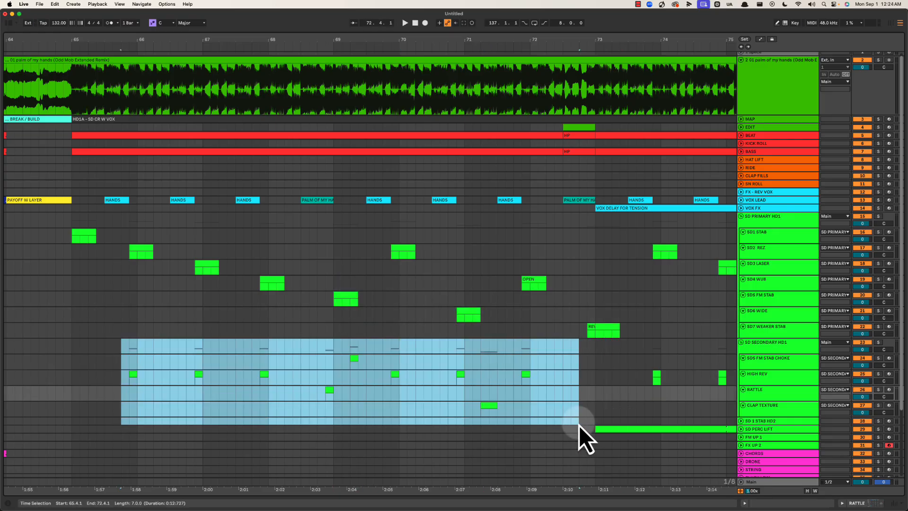
click(196, 332)
Review the vocal, primary and secondary sounds together as one eight-bar phrase from bar 65 to 73.
drag(304, 36, 253, 37)
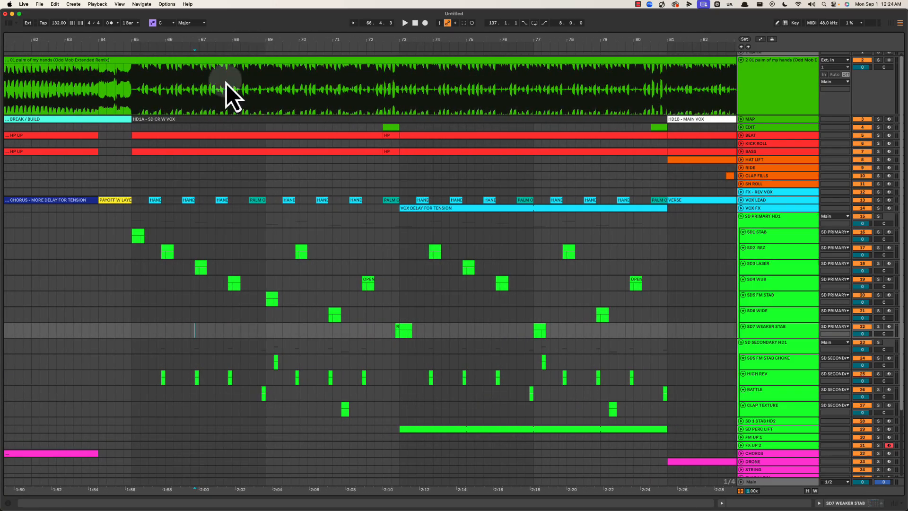
drag(132, 224, 399, 390)
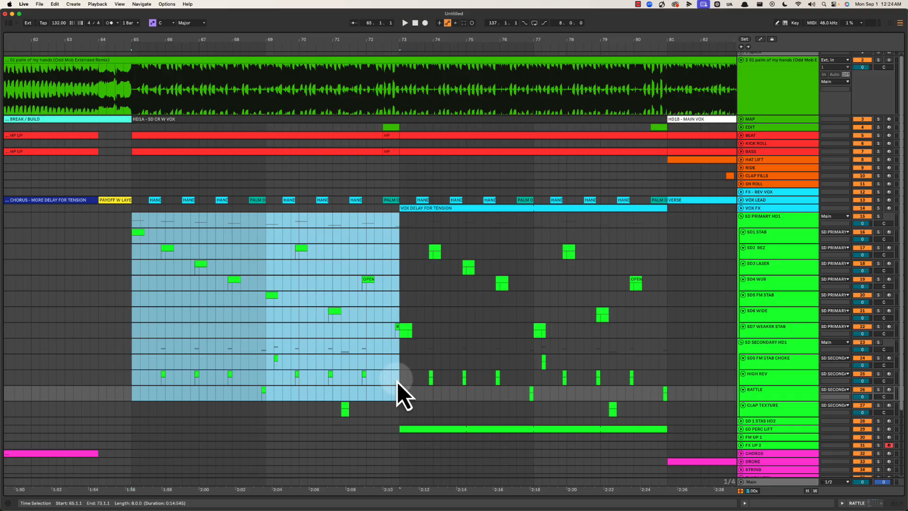
click(136, 222)
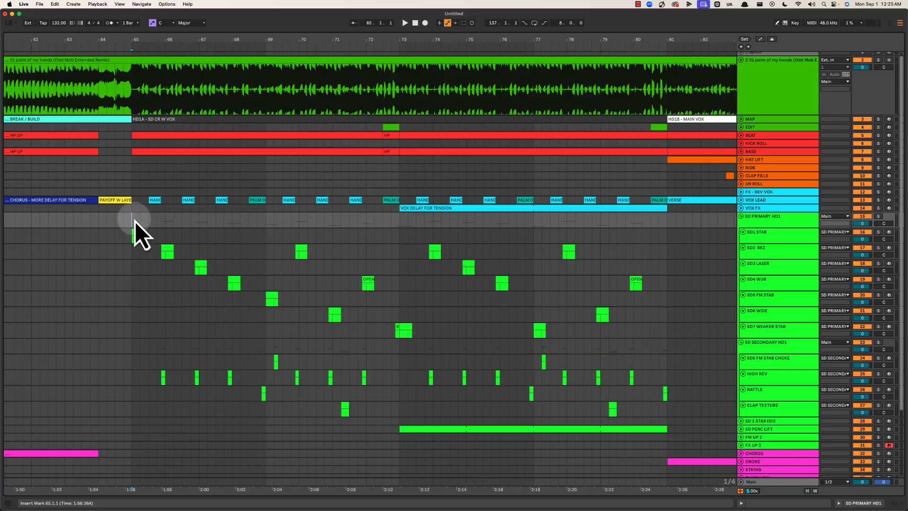
drag(134, 222, 401, 412)
click(121, 237)
drag(133, 222, 395, 381)
drag(131, 183, 399, 394)
click(401, 392)
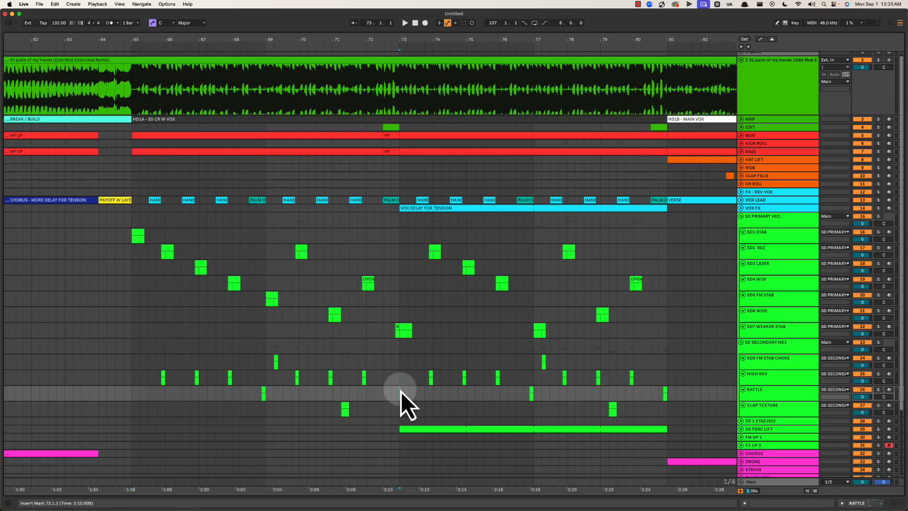
Compare the phrase at bars 65 to 73 with its repeat at bars 73 to 81 across HD1A.
drag(399, 37, 401, 35)
drag(342, 172, 591, 415)
drag(77, 181, 337, 389)
click(334, 241)
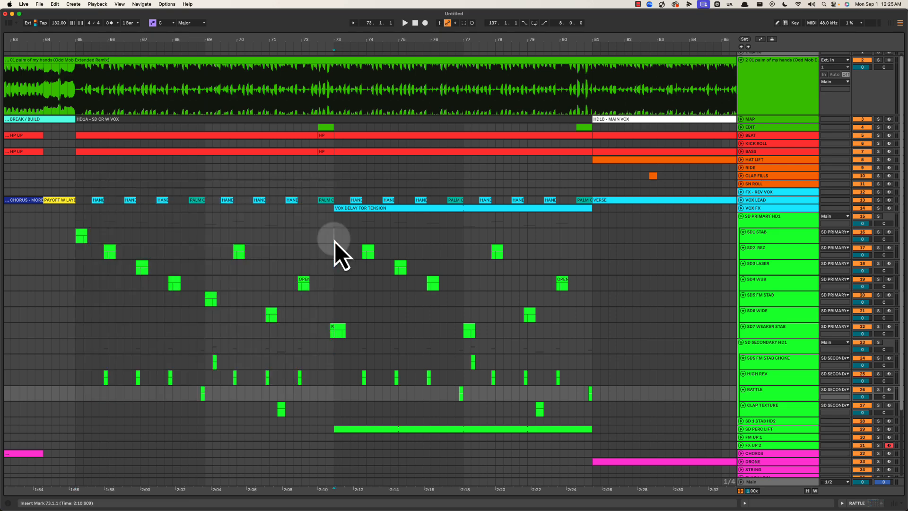
drag(345, 36, 344, 38)
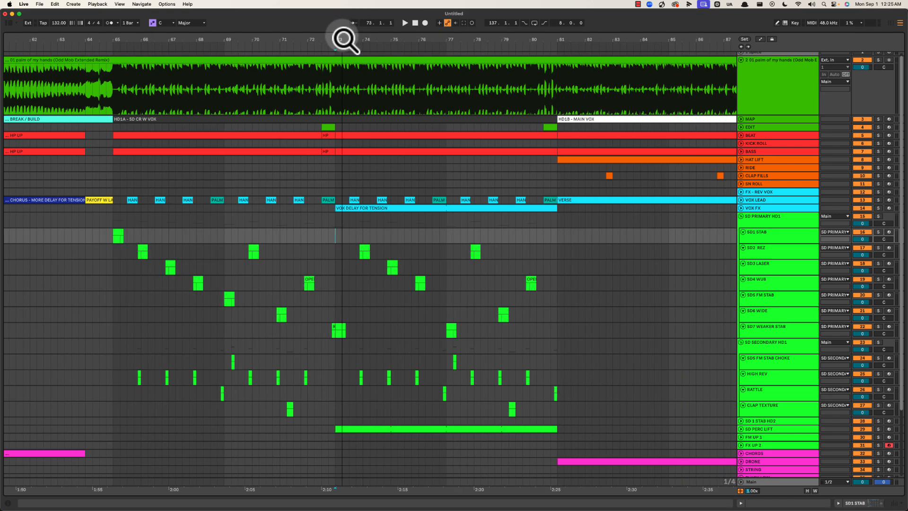
click(117, 179)
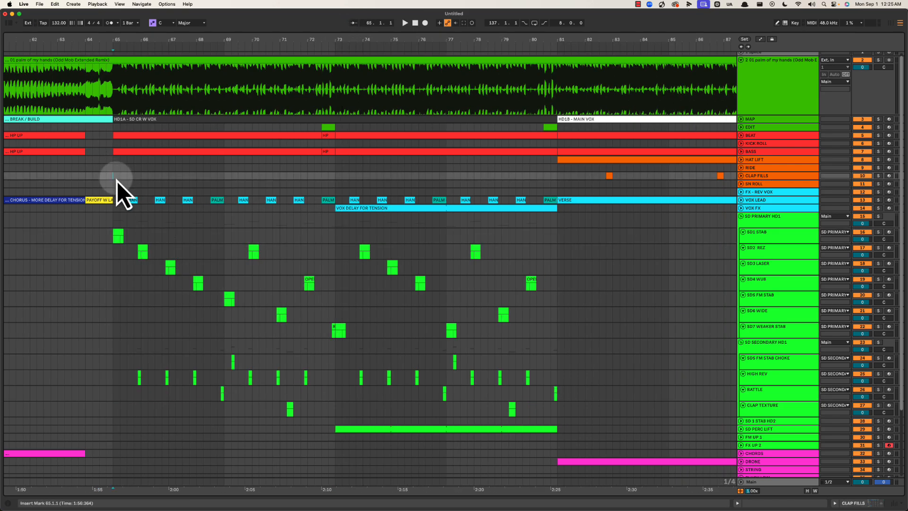
drag(116, 179, 555, 411)
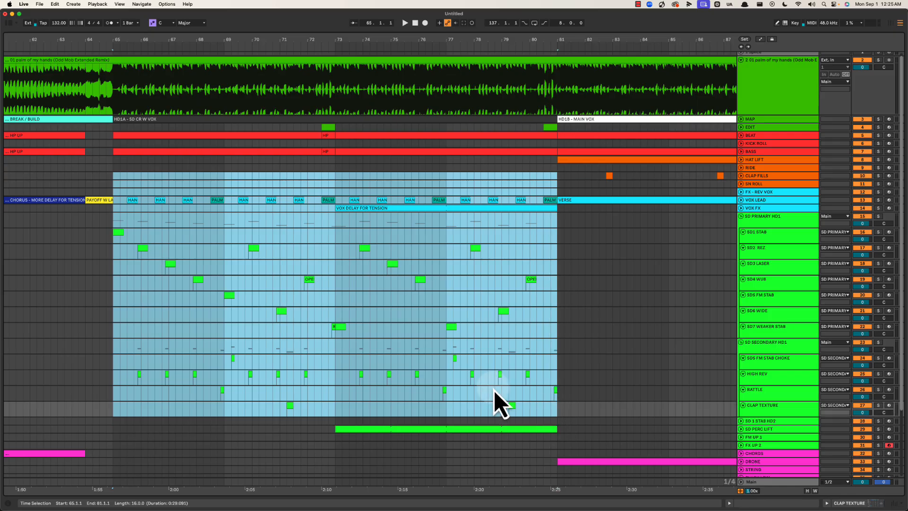
Examine the SD PRIMARY HD1 and SD SECONDARY HD1 layers separately across bars 65 to 73.
drag(118, 180, 339, 402)
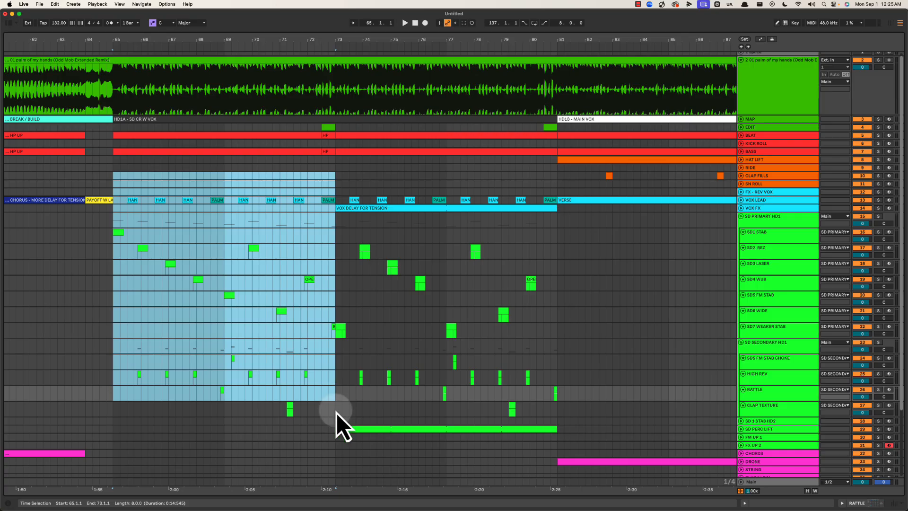
drag(114, 220, 337, 357)
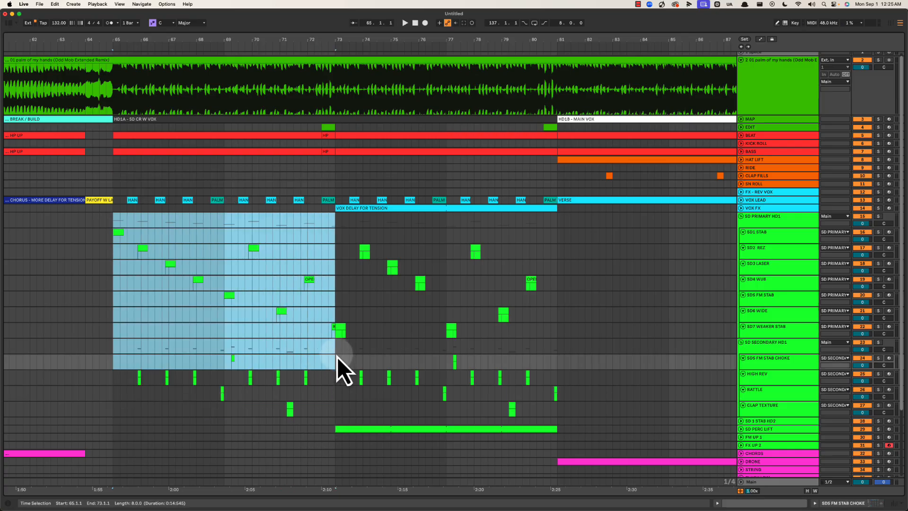
click(114, 220)
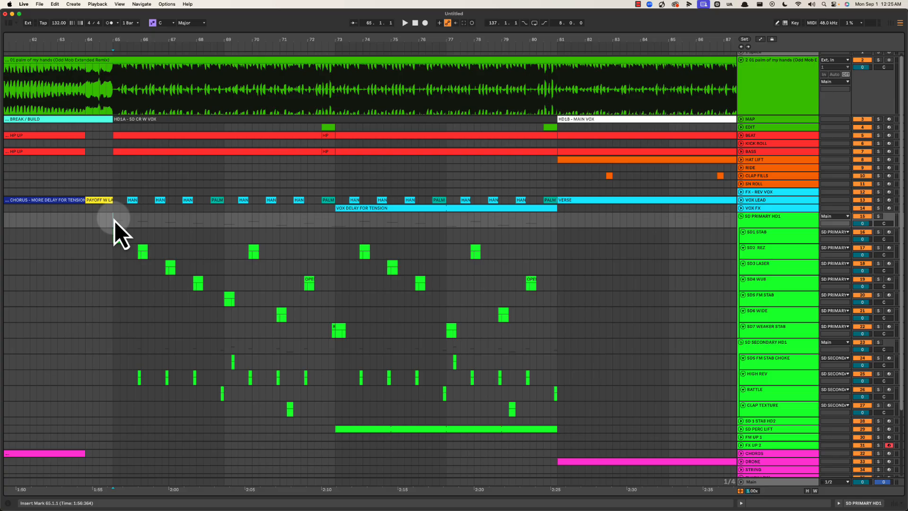
drag(114, 220, 328, 346)
click(175, 361)
drag(130, 365, 336, 411)
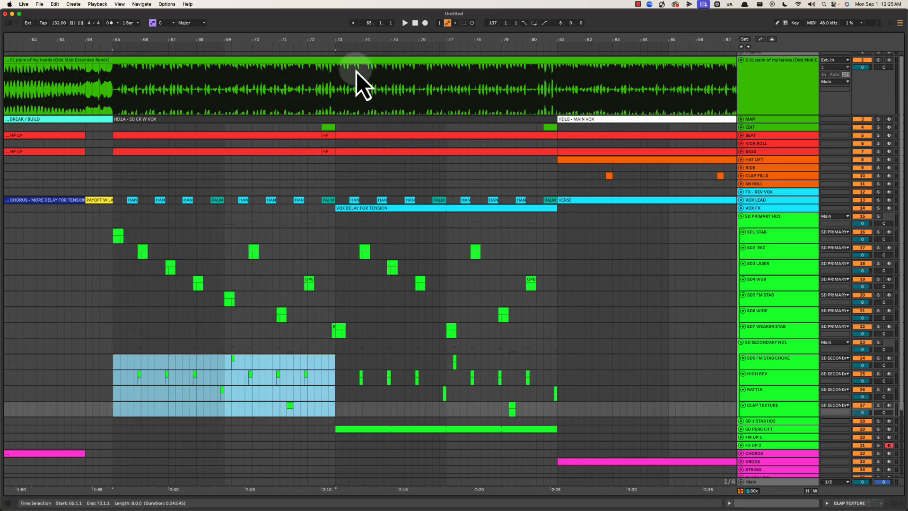
Review HD1A's vocal and sound design tracks from bar 65 to 81 within the full arrangement.
drag(355, 41, 174, 41)
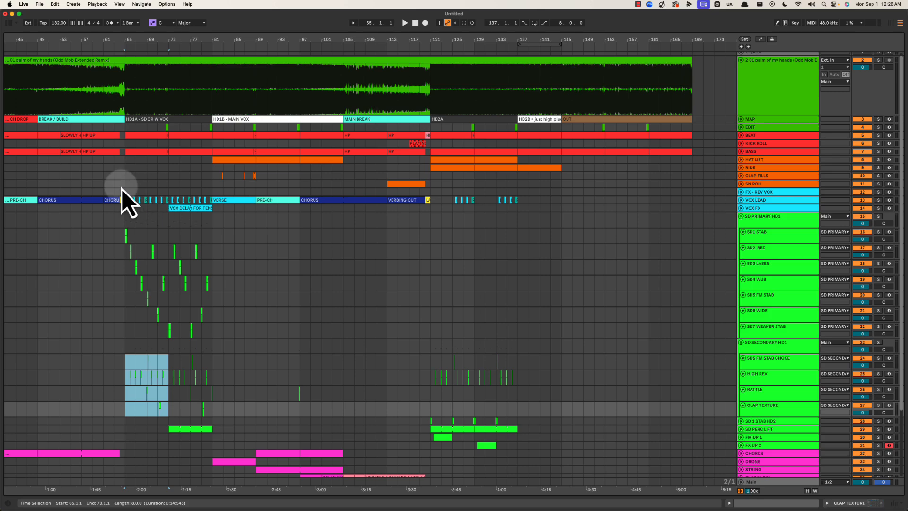
drag(122, 189, 215, 347)
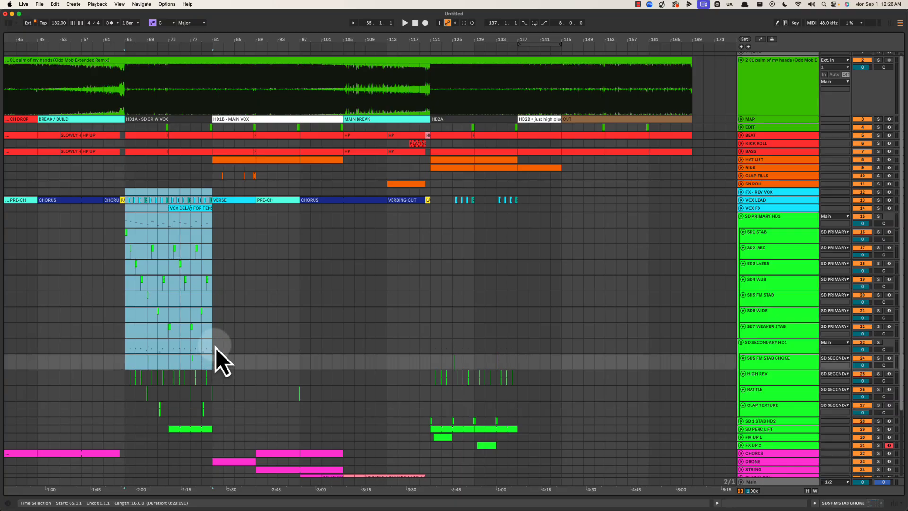
click(124, 191)
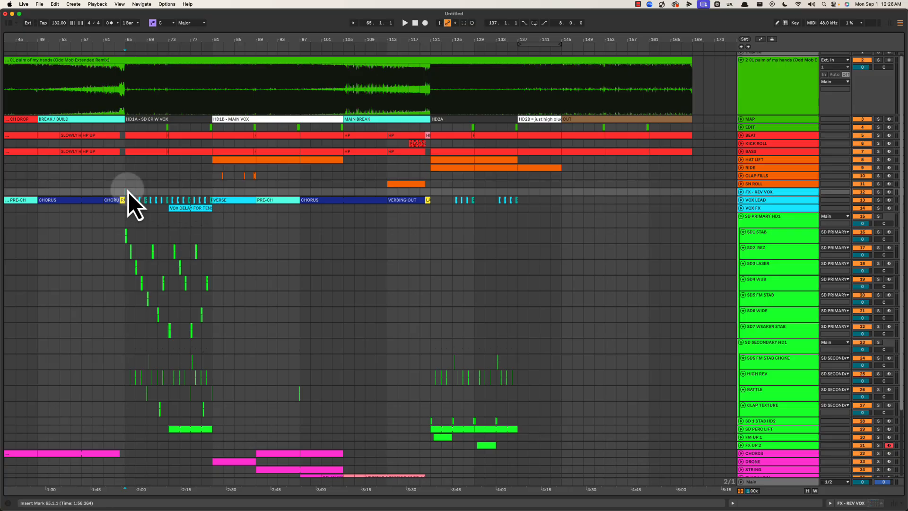
drag(128, 192, 214, 378)
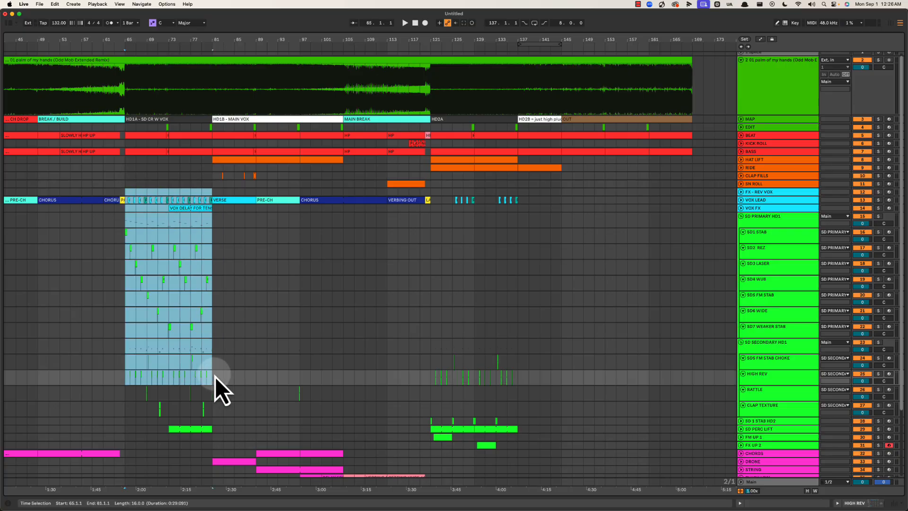
Examine HD2A's vocal and primary sound design tracks, comparing the opening bars 121 to 125 with the vocal chops at bars 125 to 129.
drag(425, 195, 503, 416)
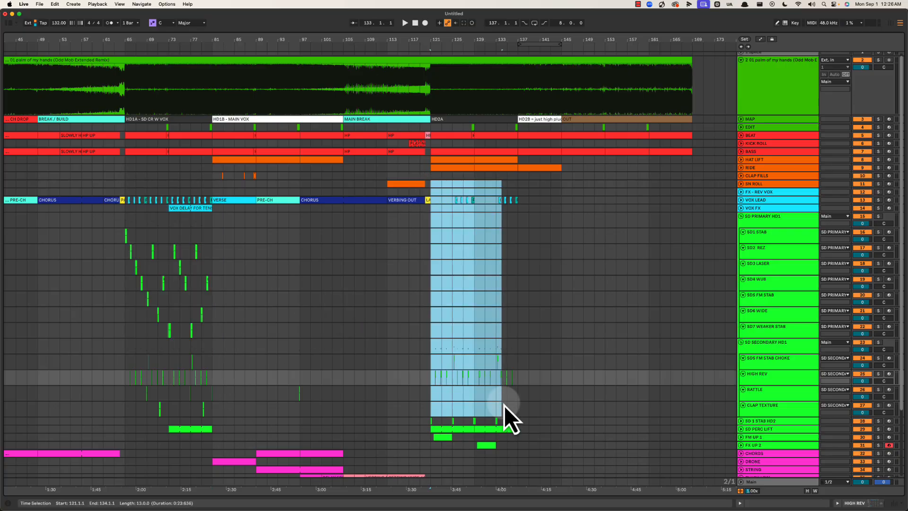
click(486, 314)
drag(486, 40, 486, 57)
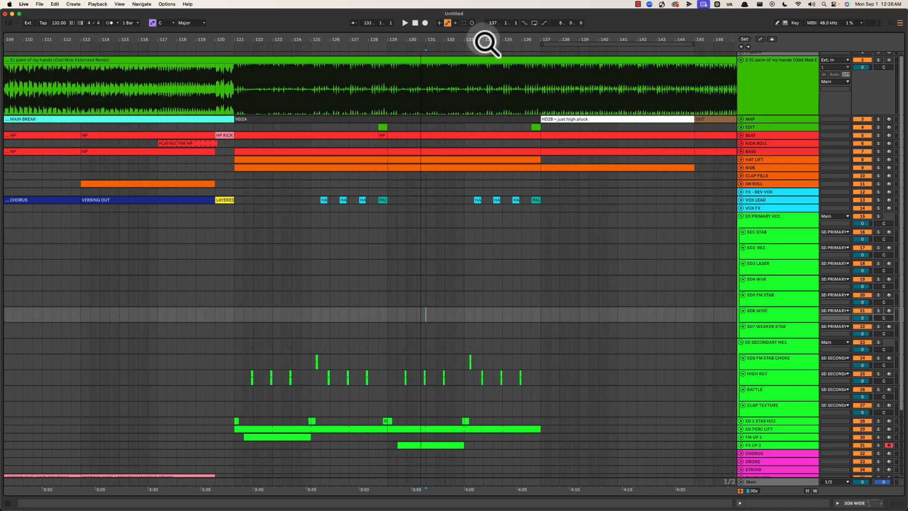
drag(337, 193, 364, 244)
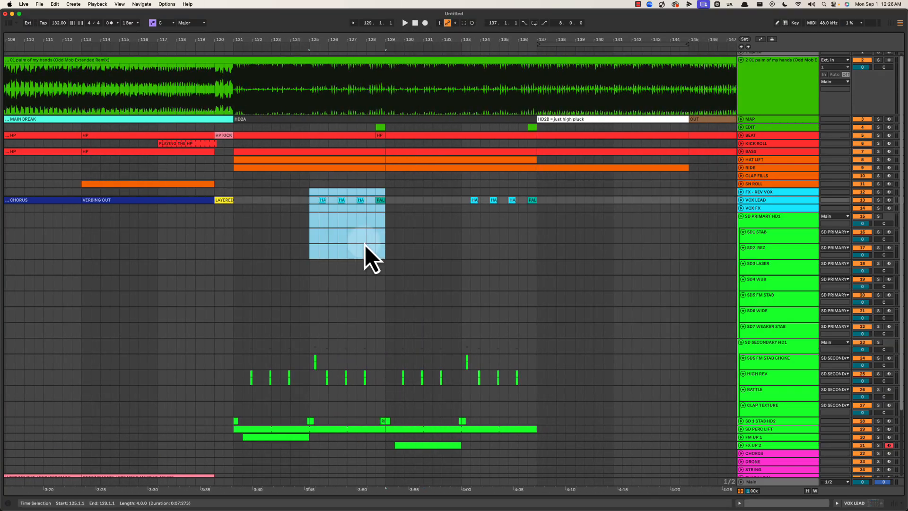
drag(233, 192, 381, 271)
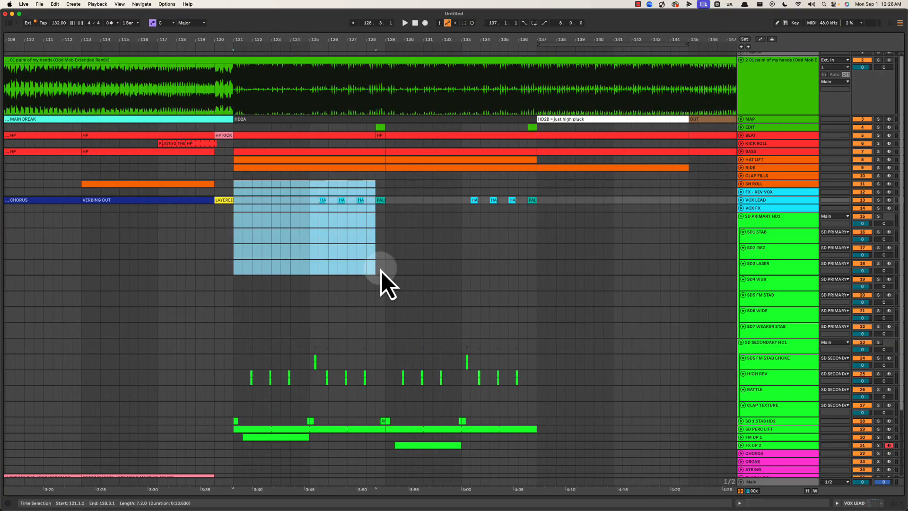
click(238, 193)
drag(238, 191, 310, 270)
drag(248, 215, 312, 271)
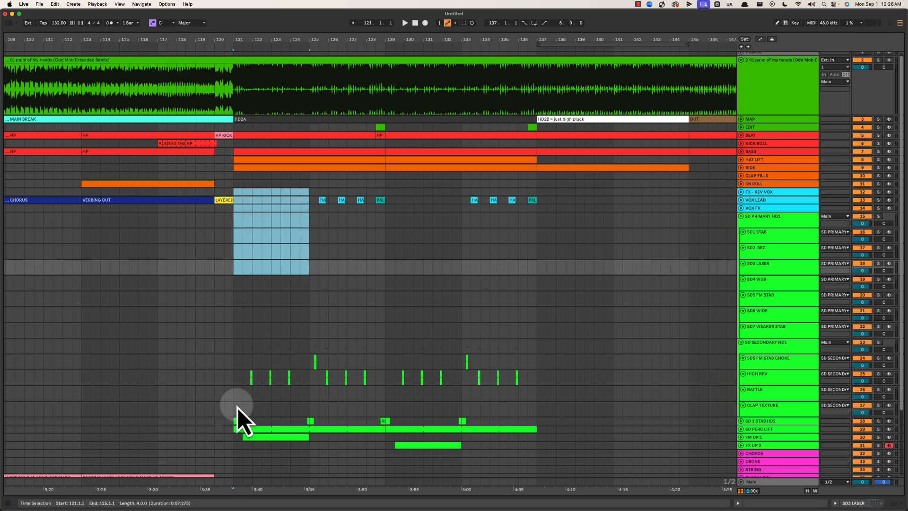
Inspect the SD 1 STAB HD2 and FM UP 1 layers across bars 121 to 125 and play the passage.
drag(237, 407, 269, 410)
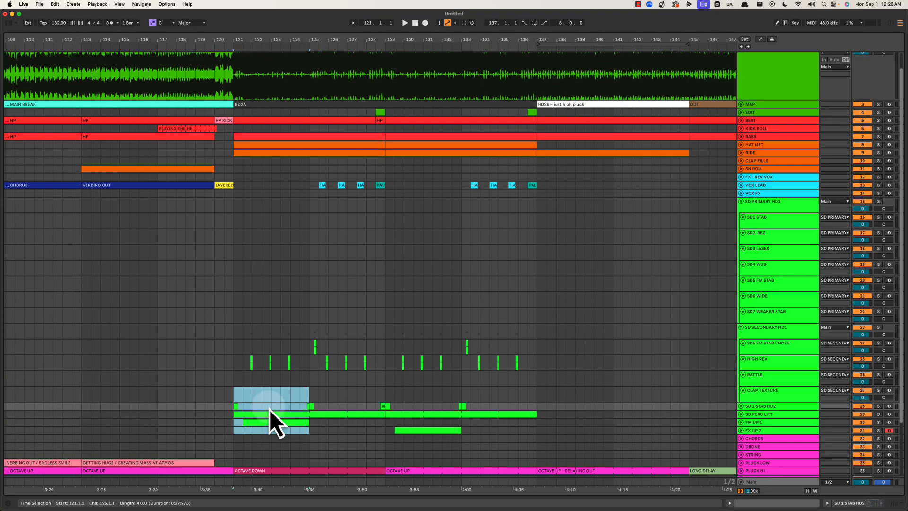
click(233, 425)
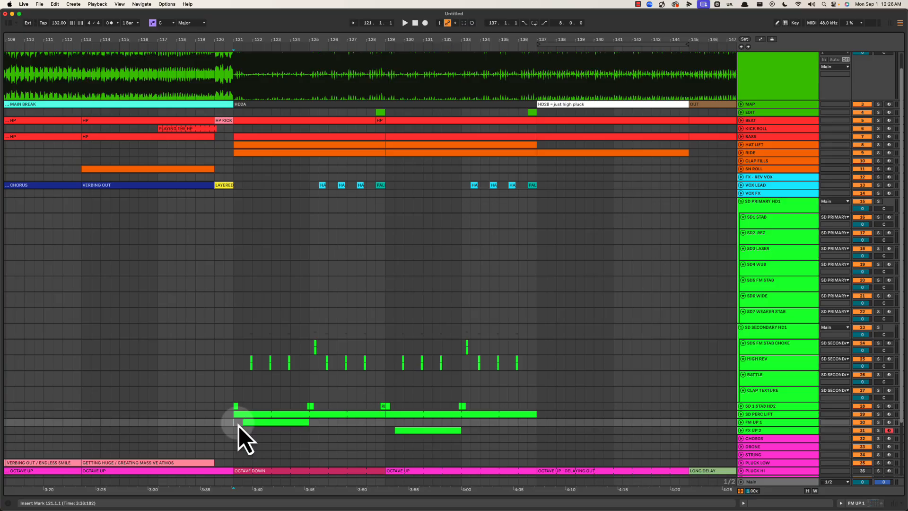
click(250, 422)
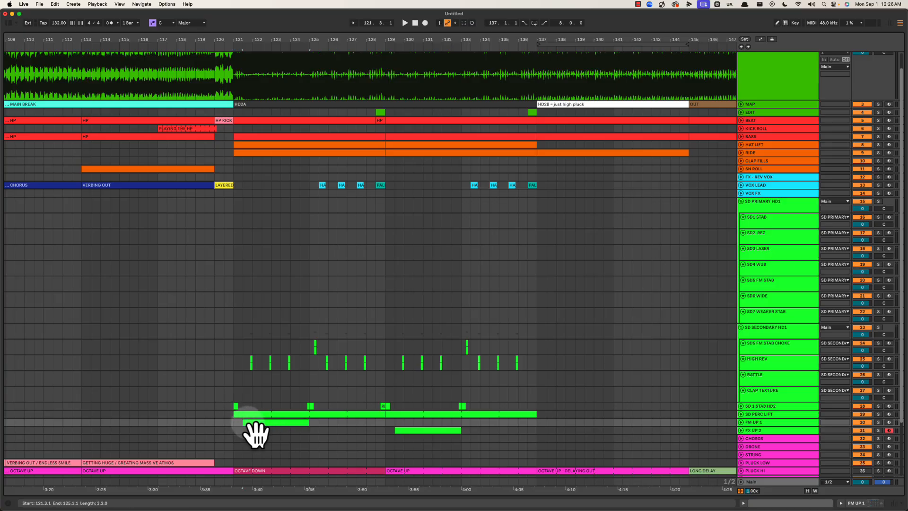
drag(240, 425, 290, 426)
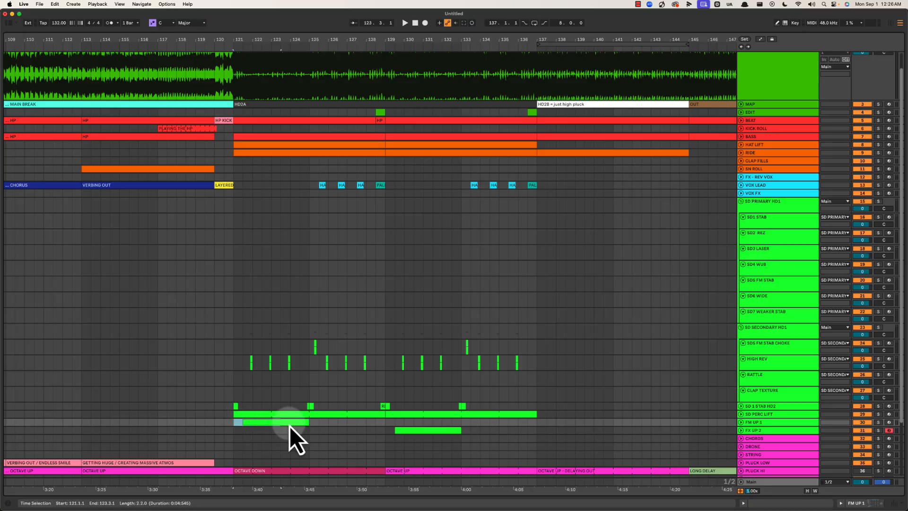
click(285, 423)
key(space)
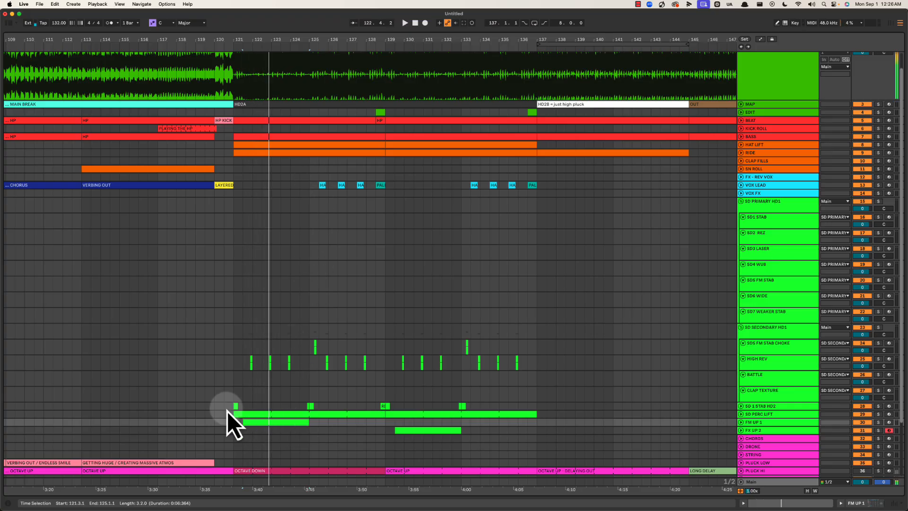
key(space)
Review the SD PERC LIFT layer across HD2A and the pluck tracks from bar 121.
drag(227, 422, 552, 412)
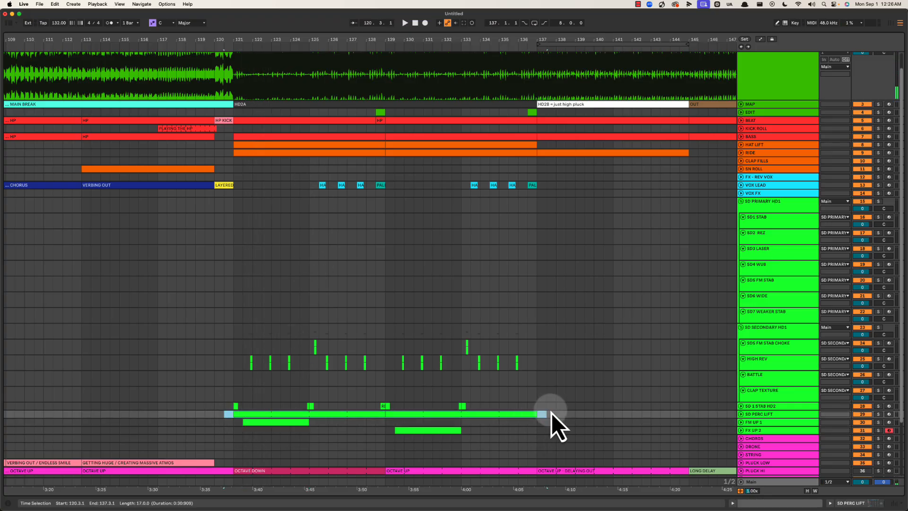
scroll(581, 411, down, 3)
drag(234, 390, 416, 407)
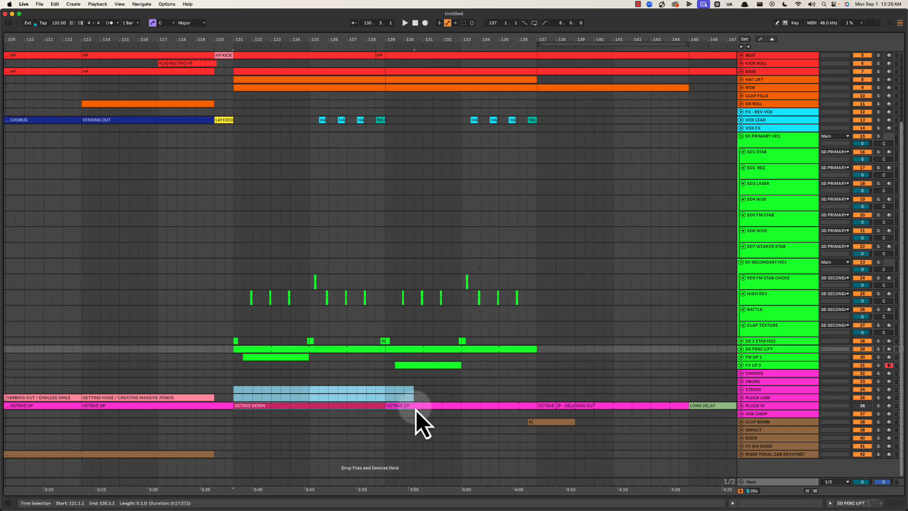
click(470, 384)
scroll(246, 350, up, 2)
drag(224, 390, 553, 388)
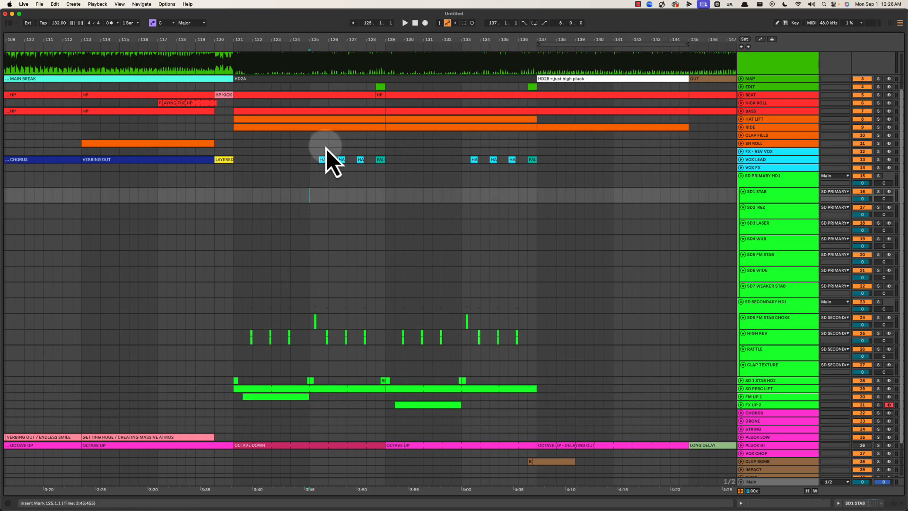
Review and play HD2A's vocal chops on the VOX LEAD track from bar 125 to 129.
drag(325, 146, 389, 198)
click(308, 197)
scroll(309, 203, right, 1)
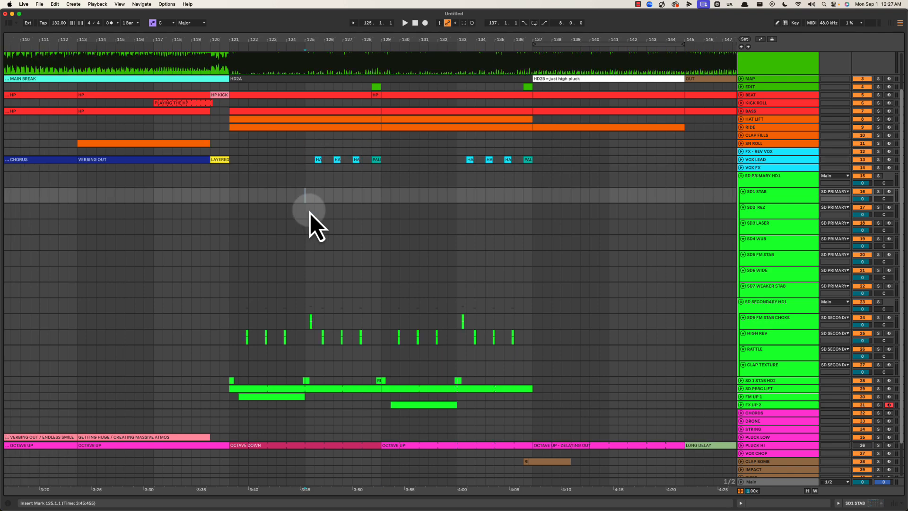
drag(299, 201, 351, 211)
click(303, 200)
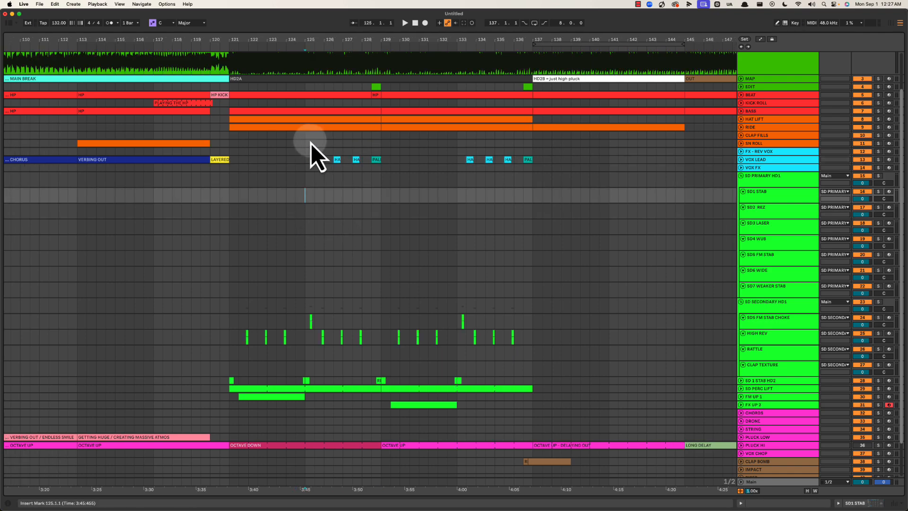
drag(311, 144, 379, 165)
key(space)
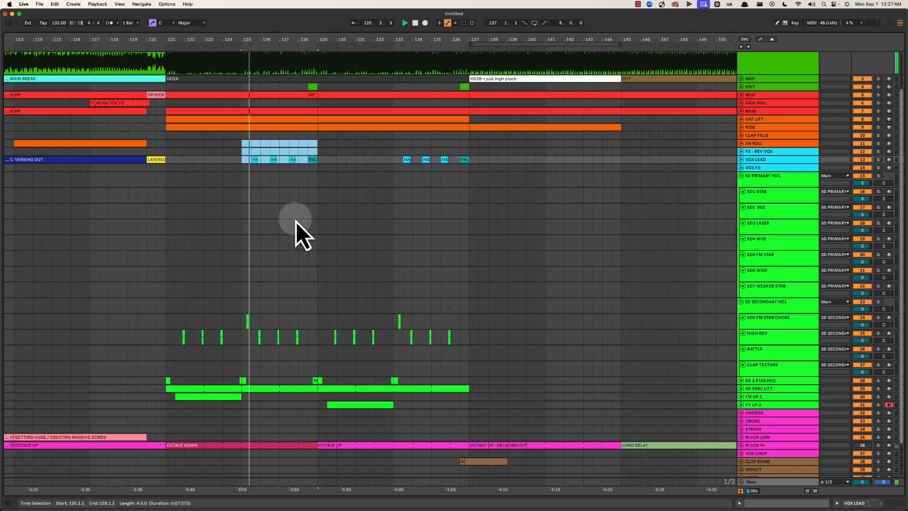
key(space)
Check the FM STAB CHOKE hits across HD2A's two eight-bar halves.
drag(236, 318, 405, 318)
click(403, 305)
scroll(331, 165, down, 5)
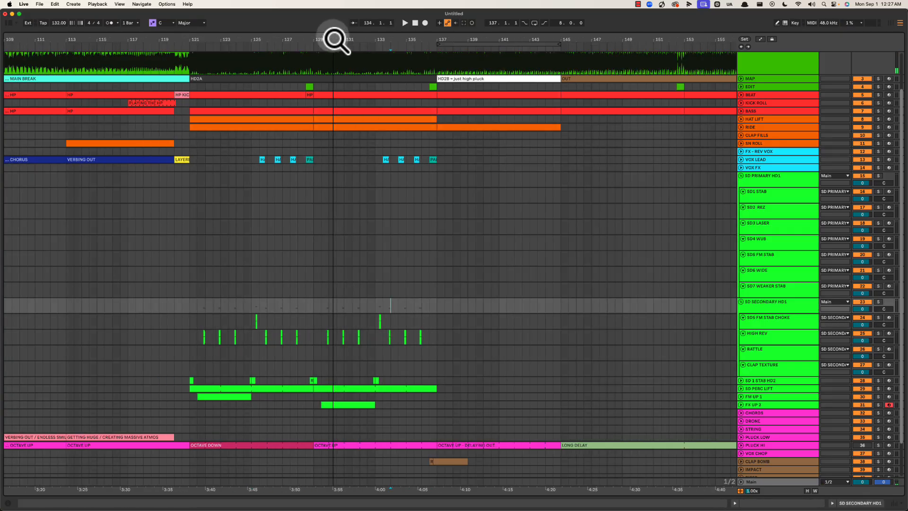
Compare HD1A's vocal and sound design layers from bar 65 with those of HD2A from bar 121.
drag(296, 152, 354, 372)
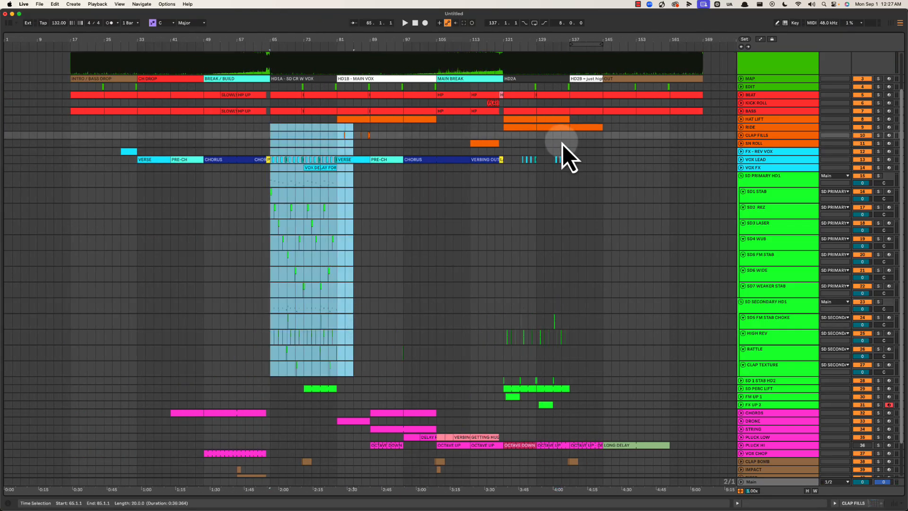
click(504, 140)
drag(263, 156, 337, 342)
drag(518, 152, 652, 361)
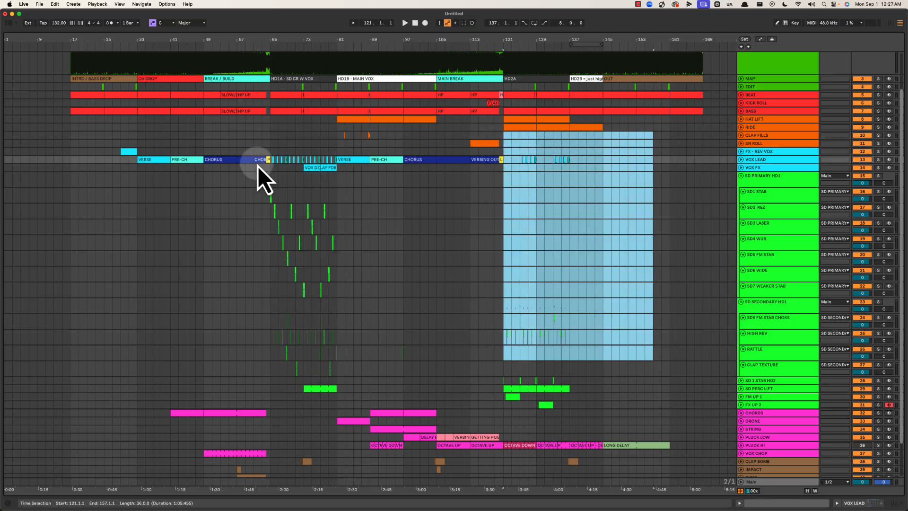
drag(276, 152, 336, 324)
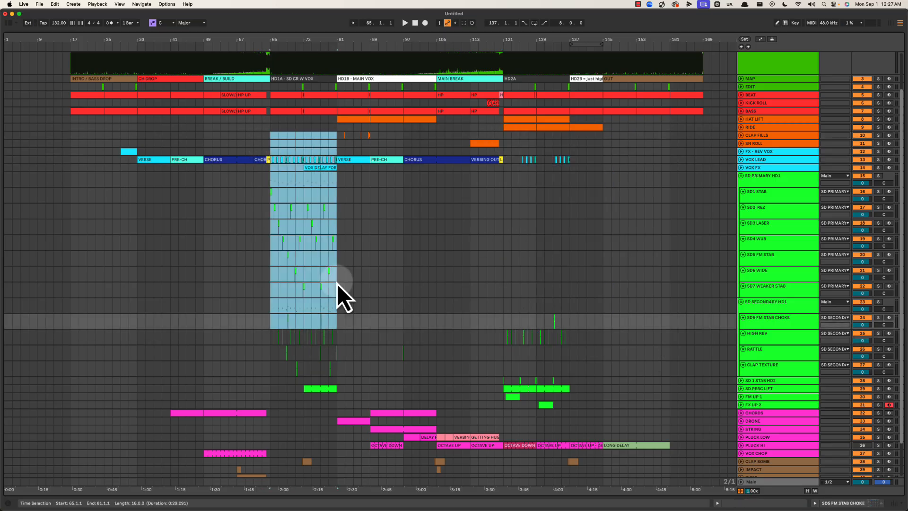
Compare HD1B's verse and pre-chorus vocals at bars 81 to 97 with the earlier vocal sections from bar 33.
drag(338, 150, 406, 206)
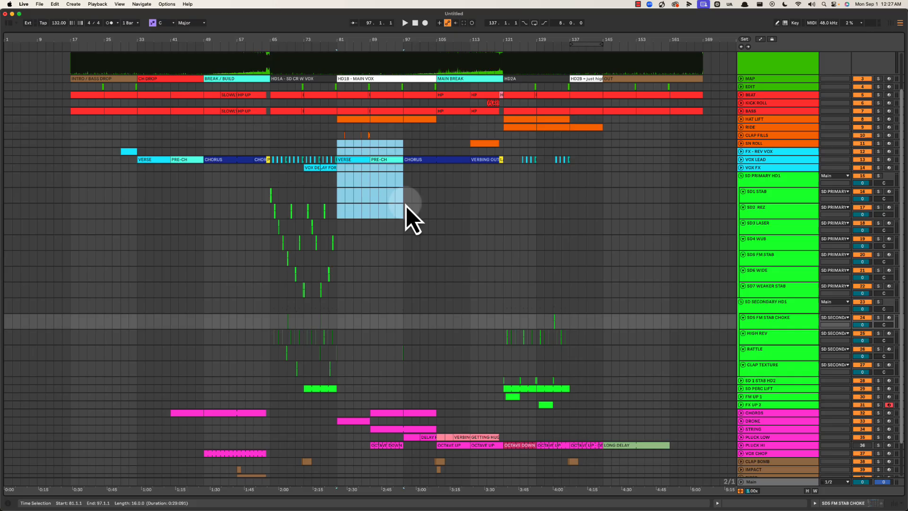
click(380, 194)
click(379, 180)
drag(158, 153, 300, 208)
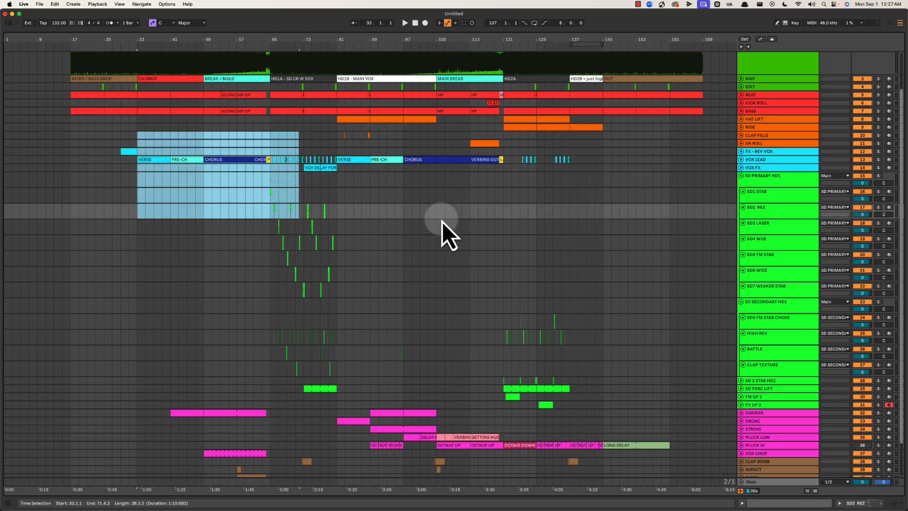
click(387, 211)
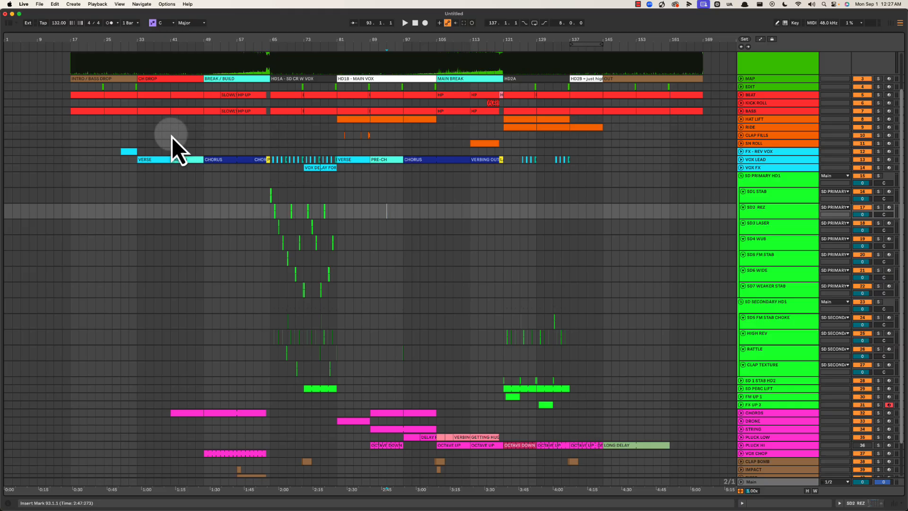
drag(138, 133, 338, 208)
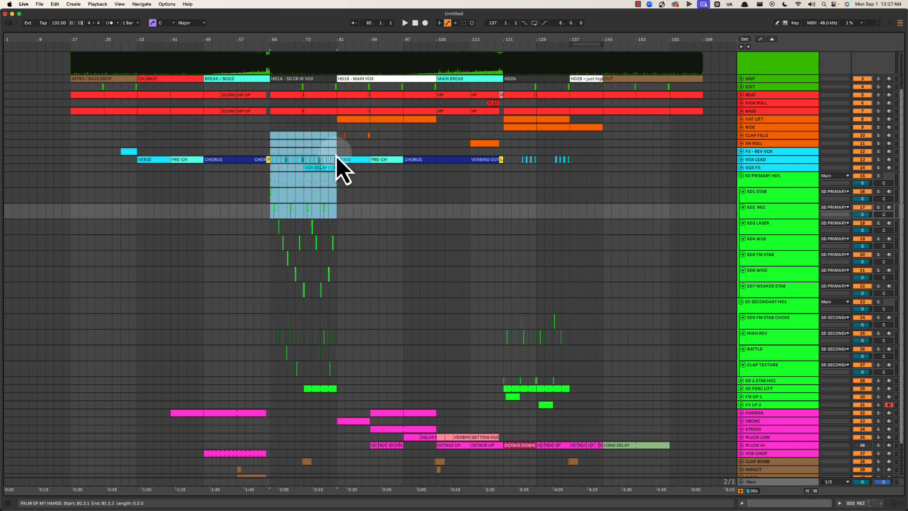
Review the vocal run from HD1B through the main break, bars 81 to 121.
drag(338, 134, 502, 170)
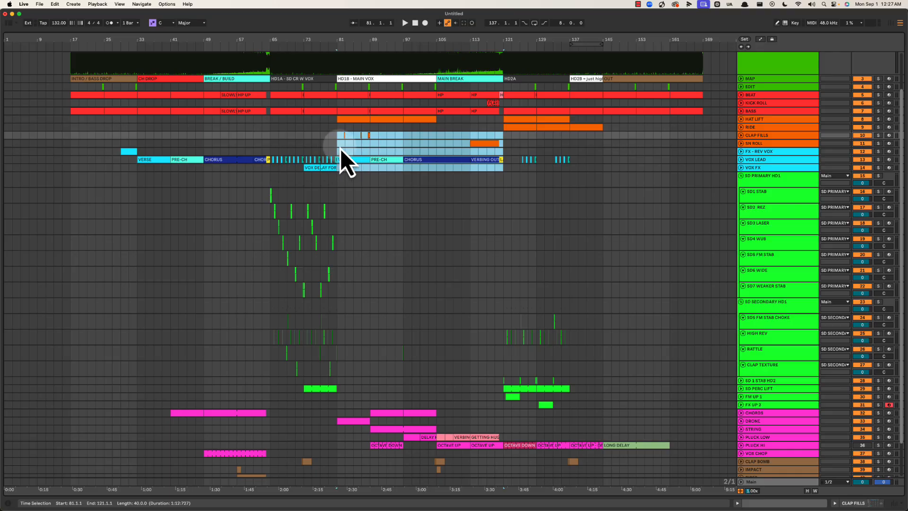
click(385, 151)
drag(425, 152, 512, 174)
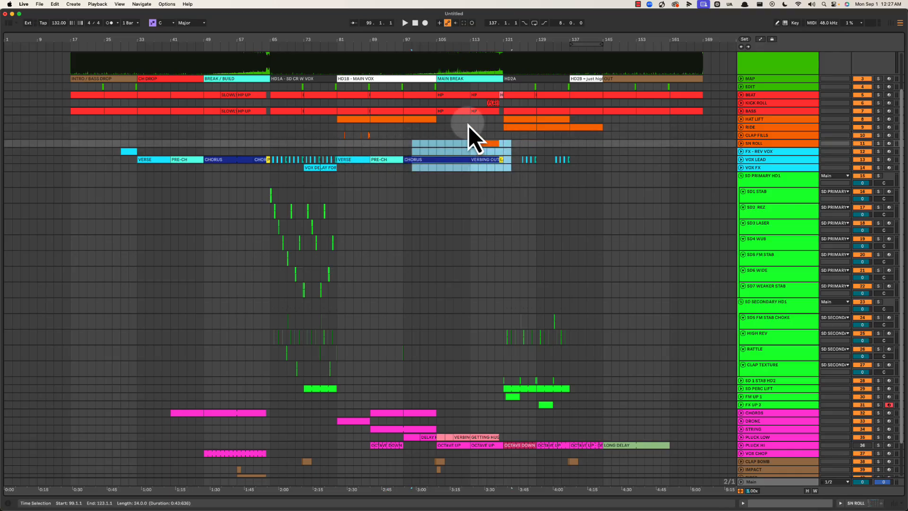
Examine the main break's final build at bars 113 to 121, covering the snare roll, kick roll and low pluck.
drag(470, 135, 501, 220)
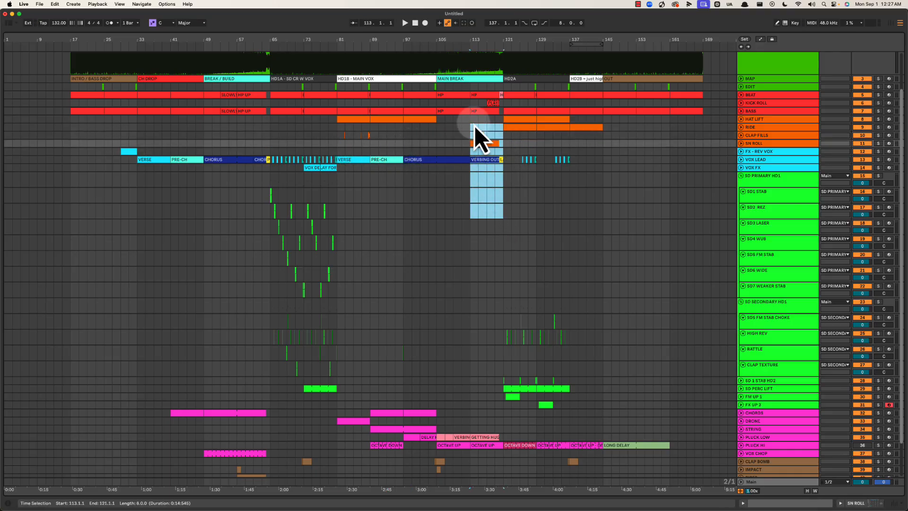
drag(475, 126, 504, 197)
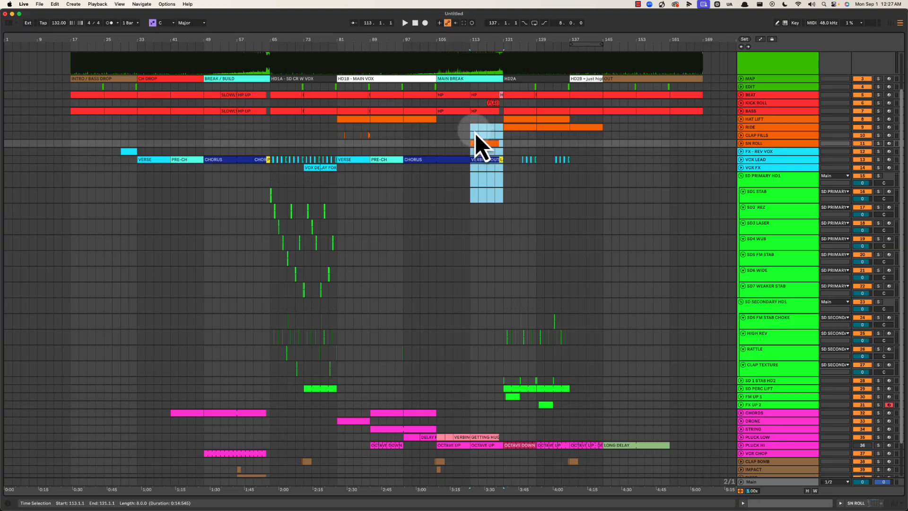
click(492, 104)
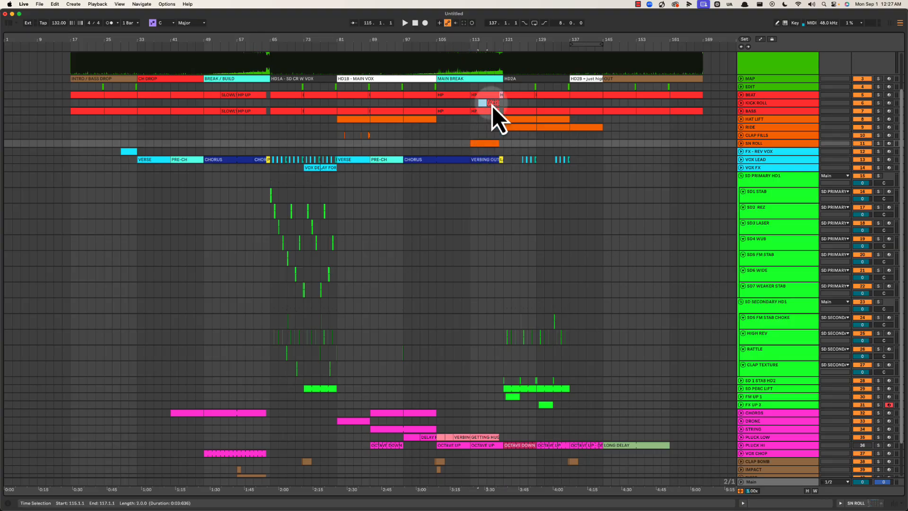
click(483, 437)
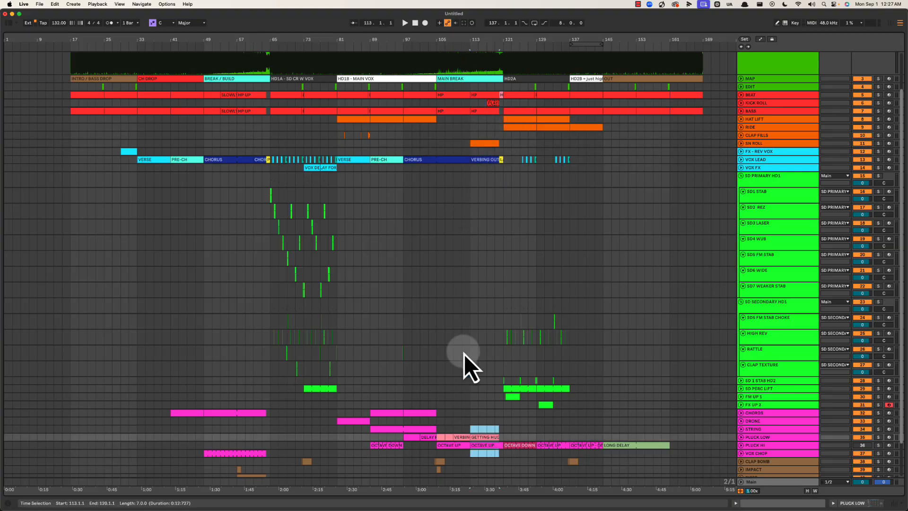
click(466, 337)
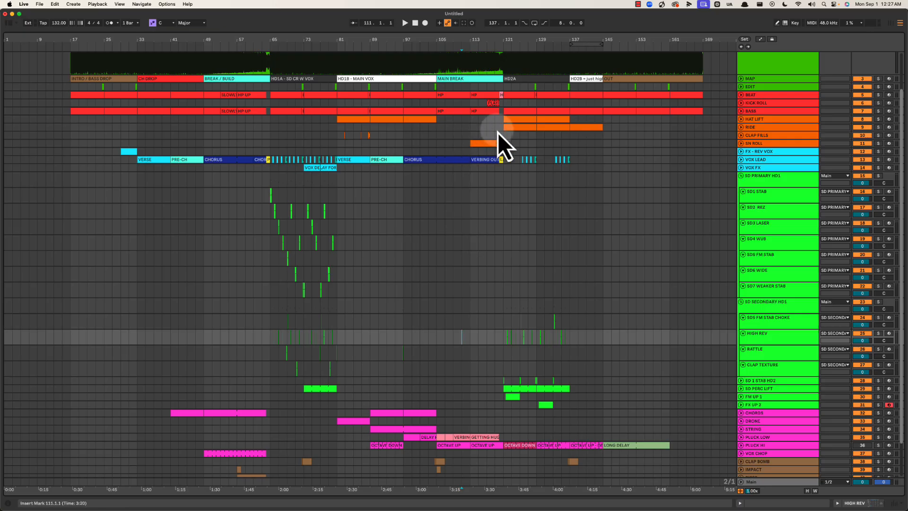
Recap the arrangement's focal sections in order, from the first vocals at bar 33 through HD1A, HD1B and the break to HD2A.
drag(505, 137, 572, 219)
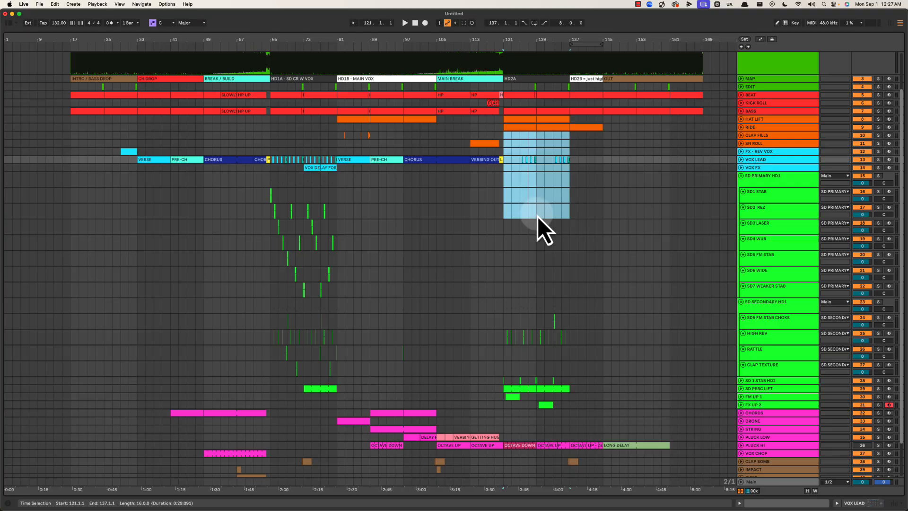
drag(141, 134, 276, 178)
drag(268, 128, 336, 205)
drag(337, 142, 470, 182)
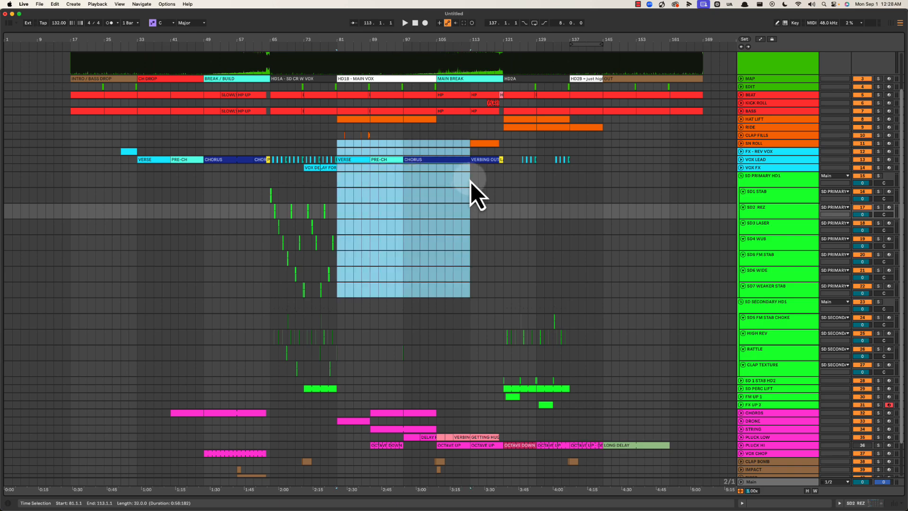
drag(472, 130, 507, 184)
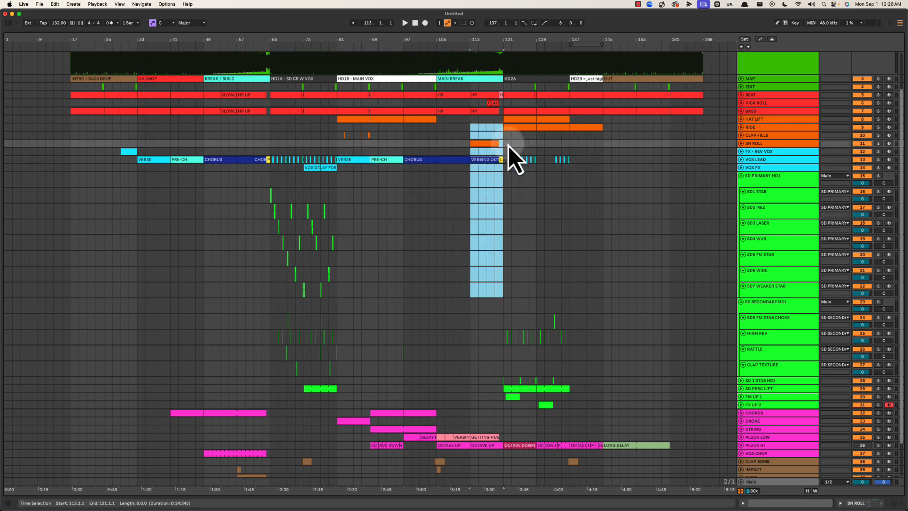
drag(506, 141, 569, 209)
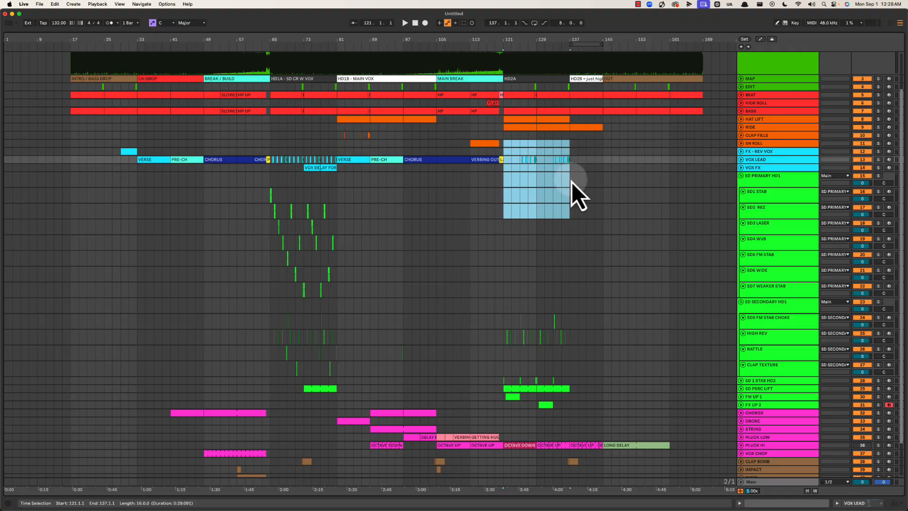
Review the closing section from bar 137 to 169, auditioning the start of HD2B.
drag(574, 143, 704, 200)
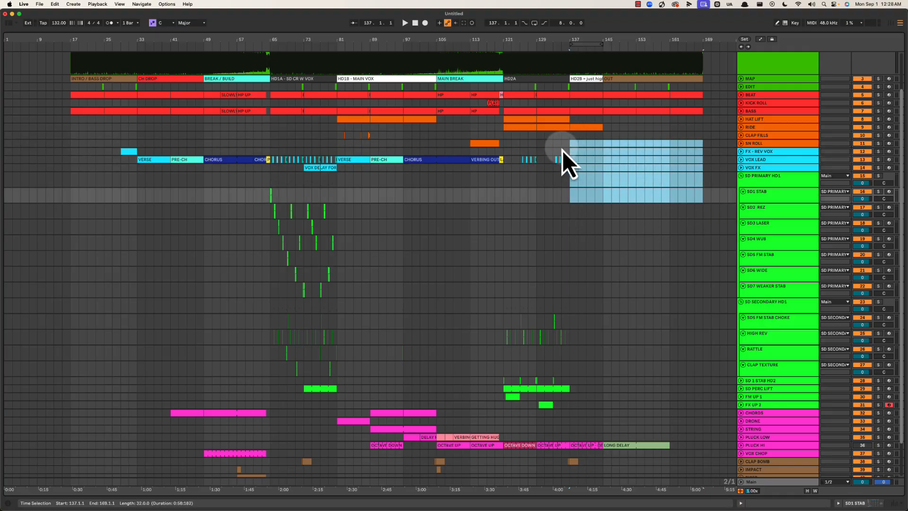
click(570, 368)
key(space)
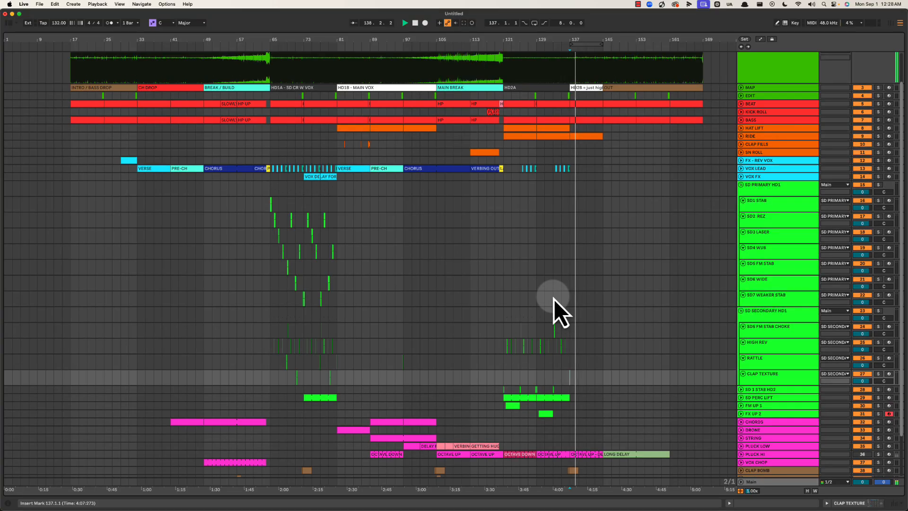
scroll(554, 298, up, 2)
click(569, 274)
key(space)
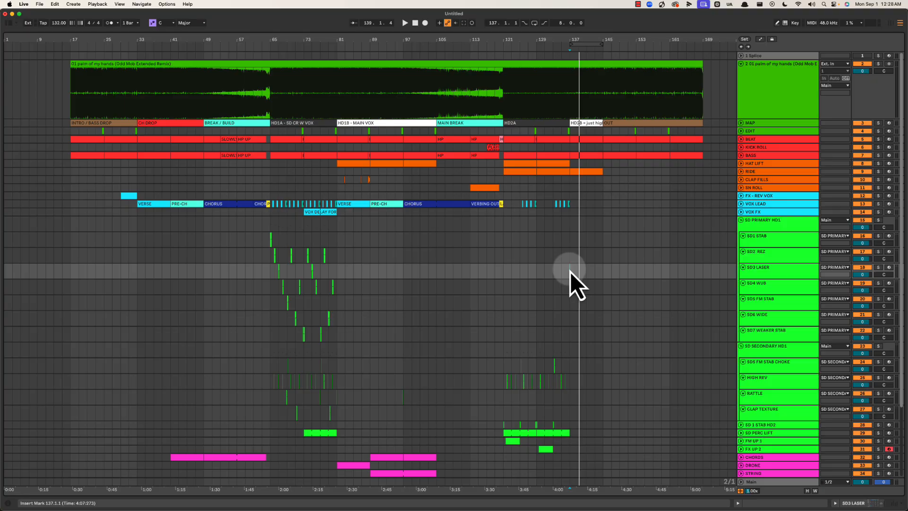
click(570, 270)
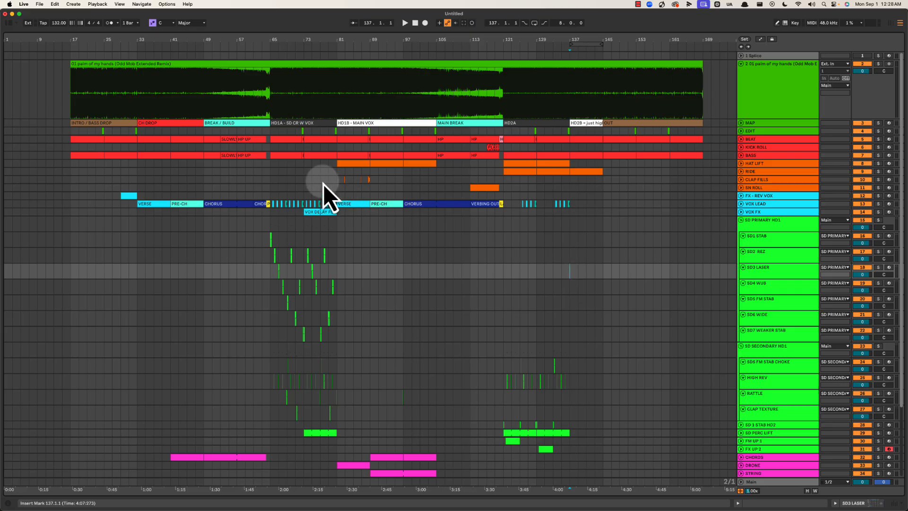
Examine HD1A's sound design pattern at bars 65 to 81, following the individual SD hits across their tracks.
drag(267, 245, 341, 349)
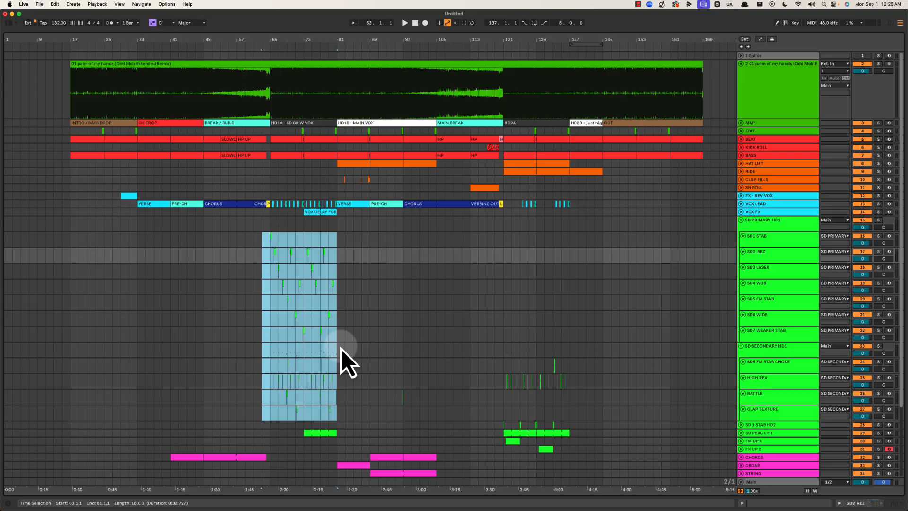
drag(270, 229, 336, 356)
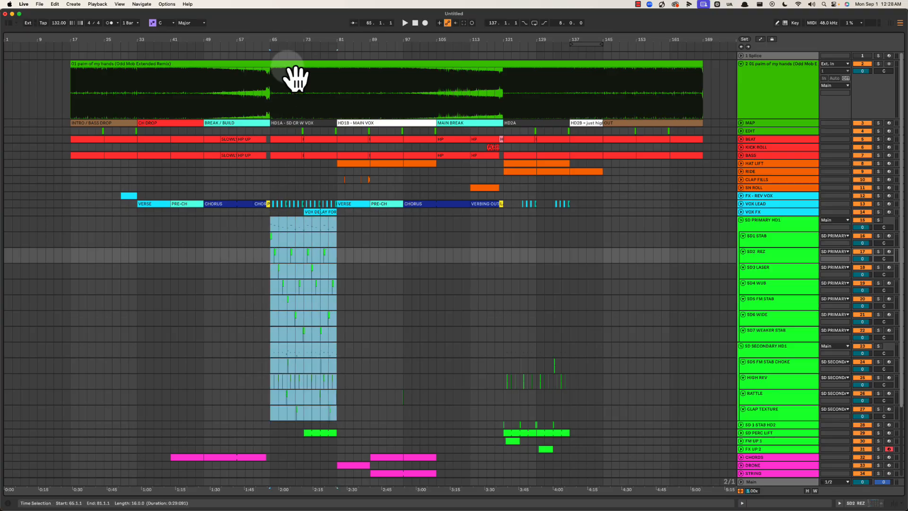
drag(286, 40, 284, 43)
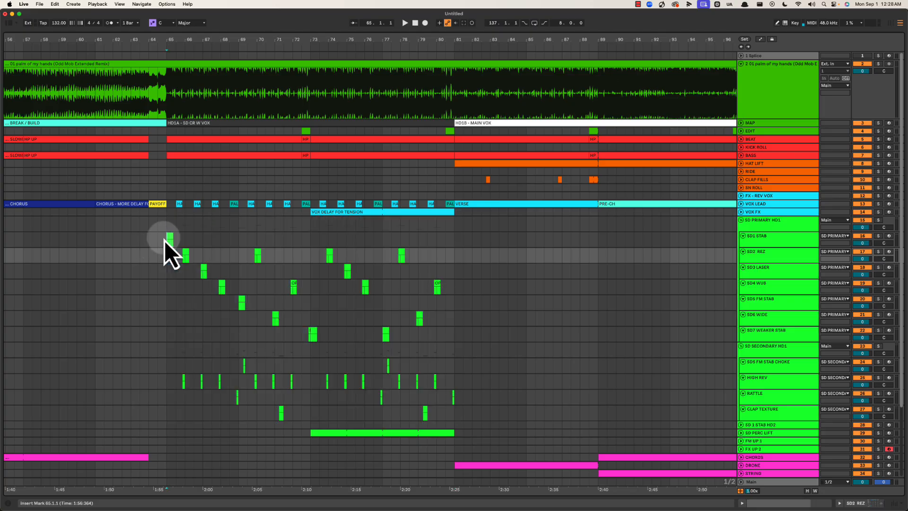
drag(164, 240, 452, 413)
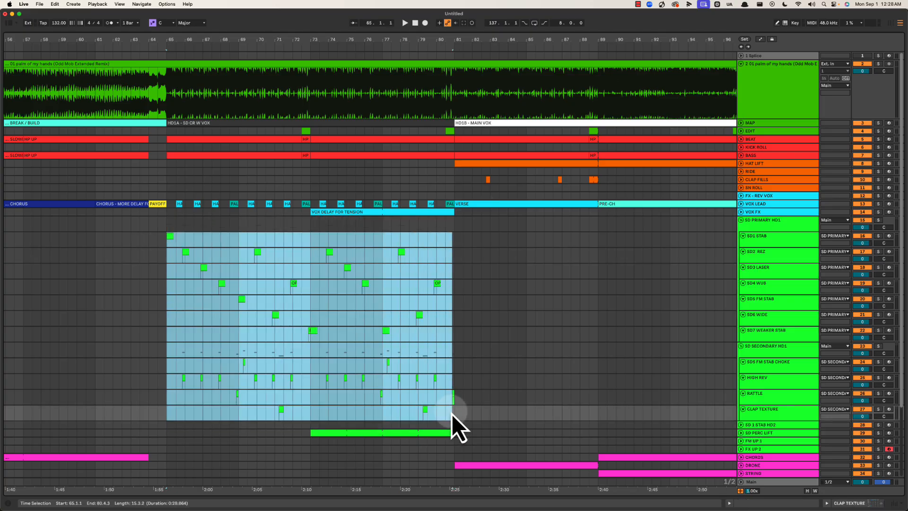
click(170, 238)
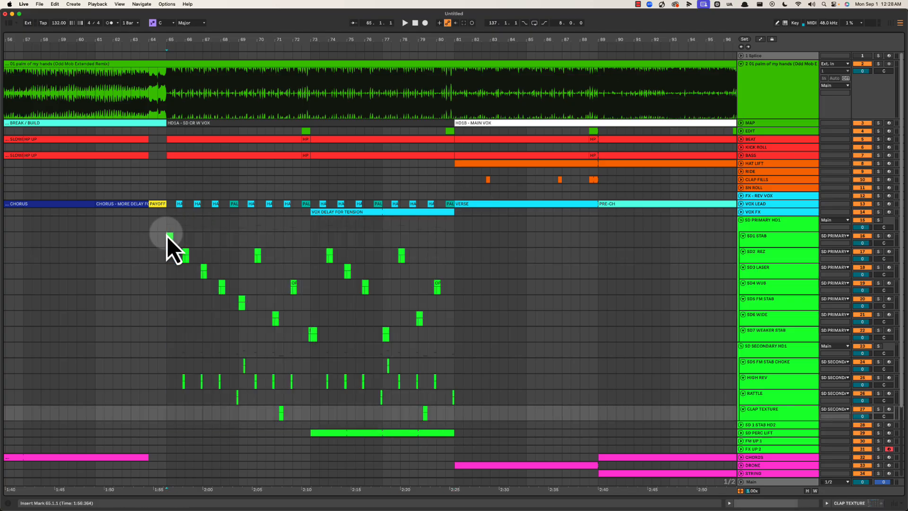
click(190, 256)
click(207, 272)
click(224, 287)
click(261, 261)
Examine HD1A's lead vocal chops from bar 65, comparing the recurring answer phrases near bars 69 and 73.
click(169, 188)
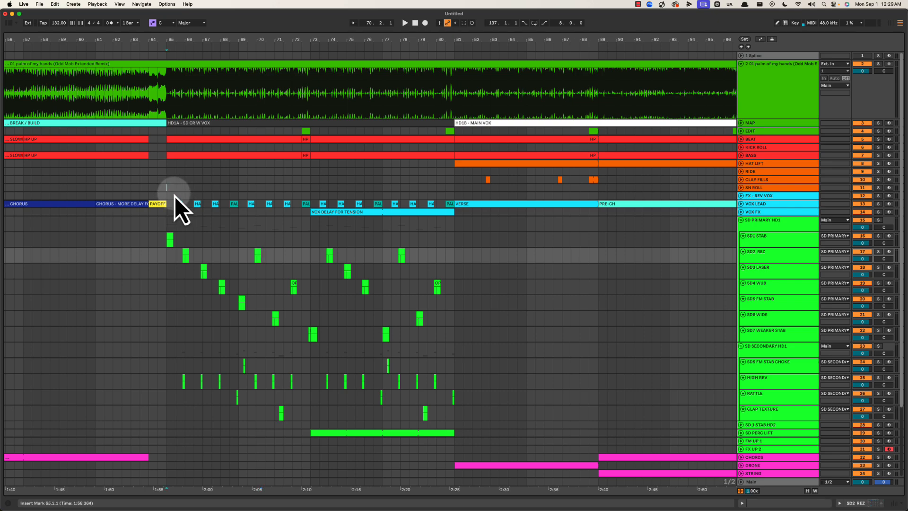
drag(175, 196, 310, 216)
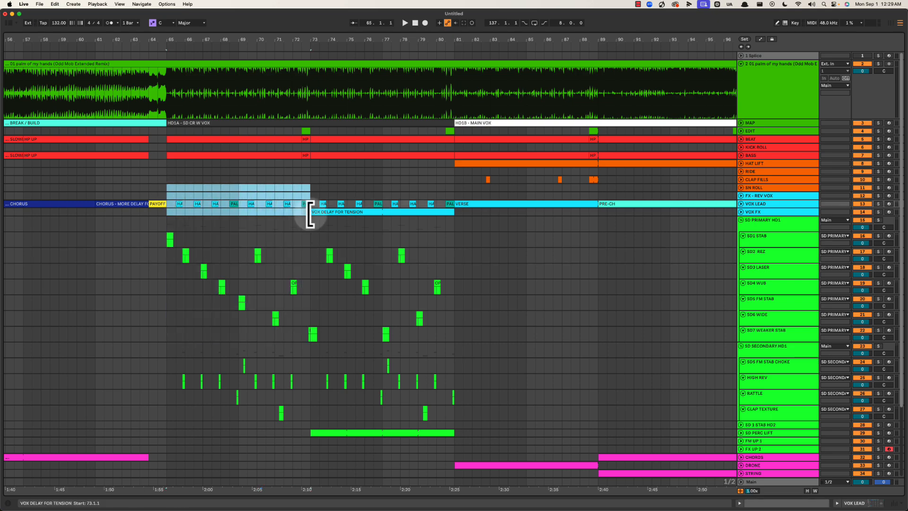
click(185, 196)
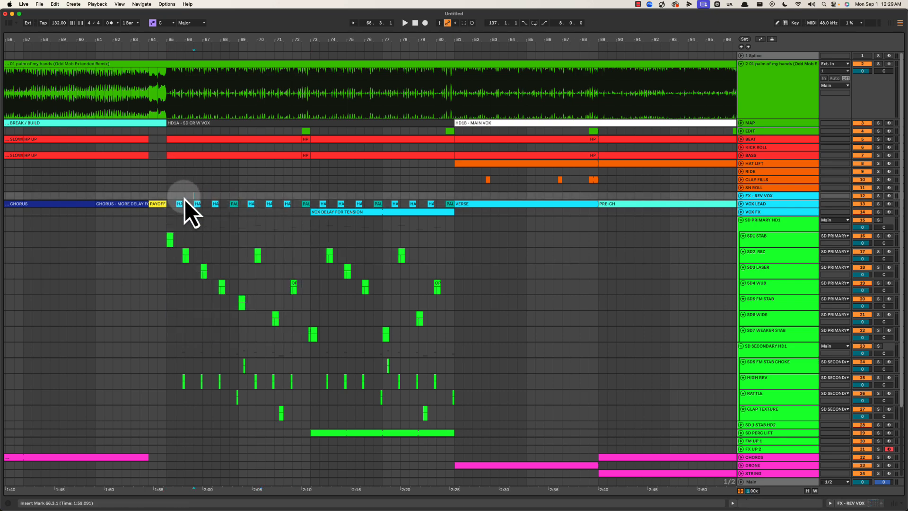
drag(229, 192, 242, 213)
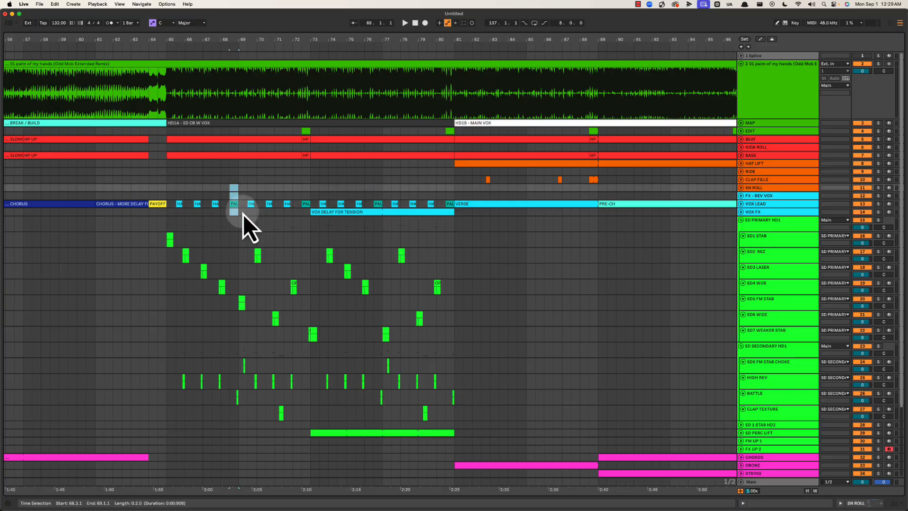
drag(294, 183, 322, 224)
drag(230, 188, 240, 210)
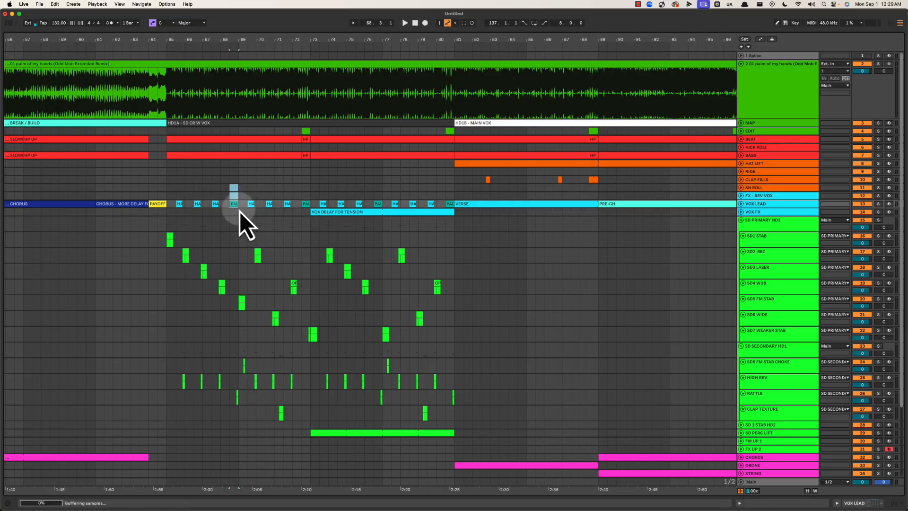
click(303, 182)
drag(304, 184, 316, 203)
click(230, 188)
mouse_move(178, 188)
mouse_down()
mouse_move(183, 202)
mouse_move(202, 204)
mouse_move(186, 211)
mouse_move(186, 201)
mouse_move(227, 214)
mouse_up()
Compare HD1A's primary sound design hits with its vocal chops across bars 65 to 81.
drag(167, 236, 448, 345)
click(449, 341)
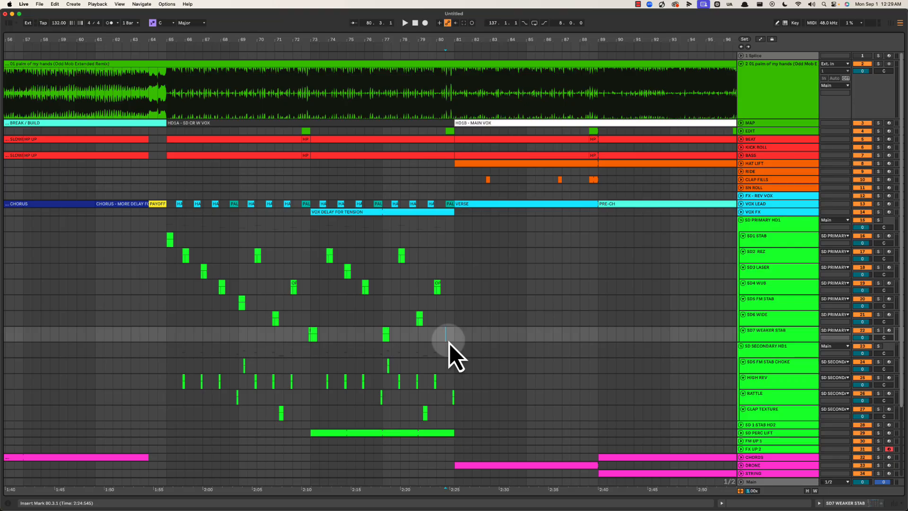
drag(165, 180, 456, 341)
click(452, 333)
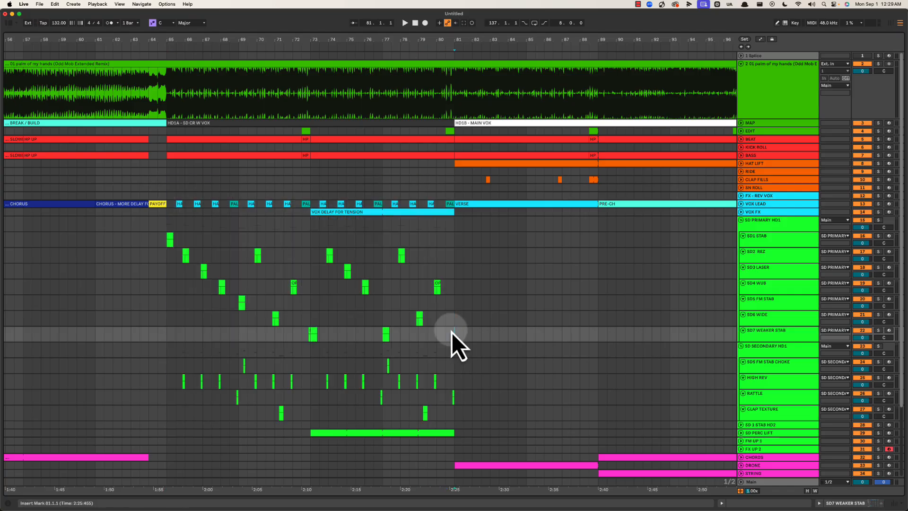
drag(386, 40, 387, 41)
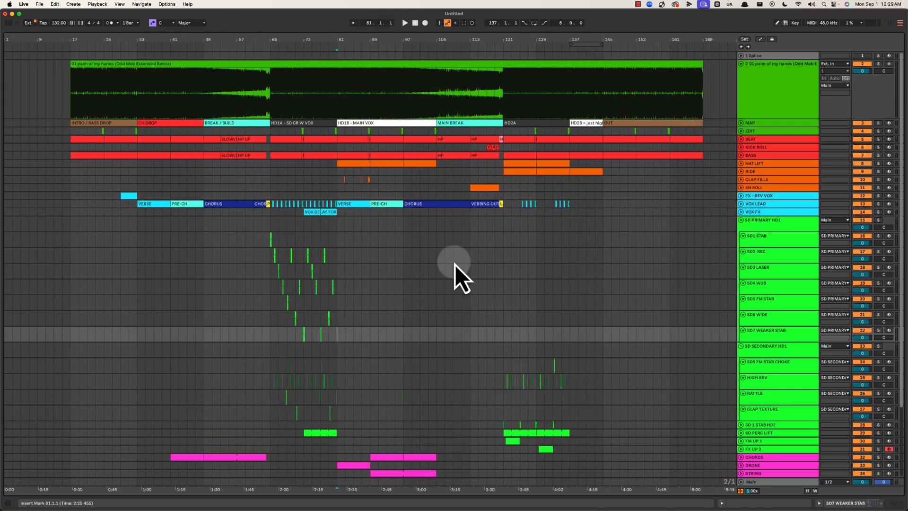
click(267, 227)
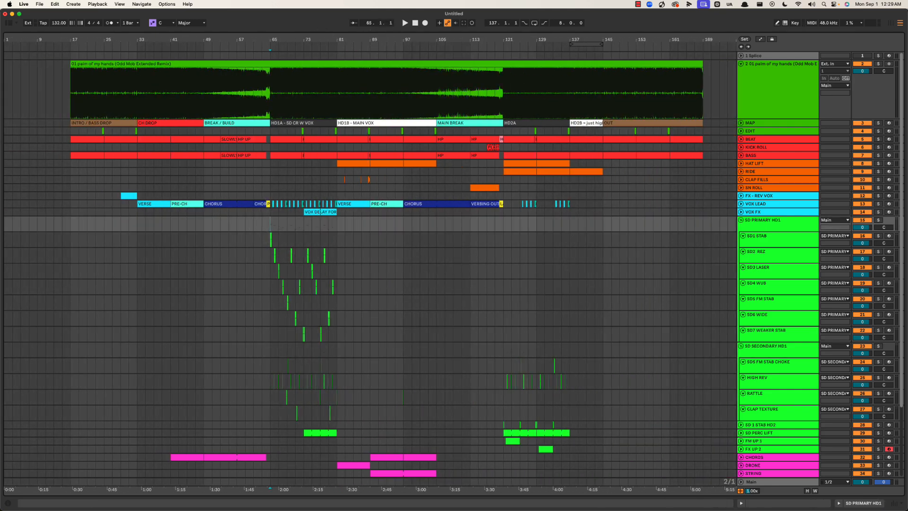
Switch to the Google Docs notes and add a "Hook Texture" bullet below the Hook Pattern bullet.
key(super+Tab)
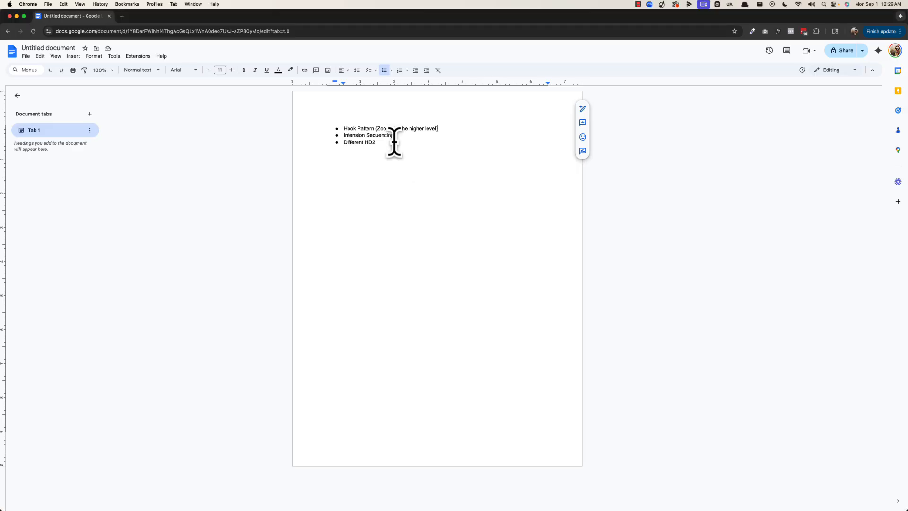
key(Up)
key(Up)
key(Return)
text(Hook Texture)
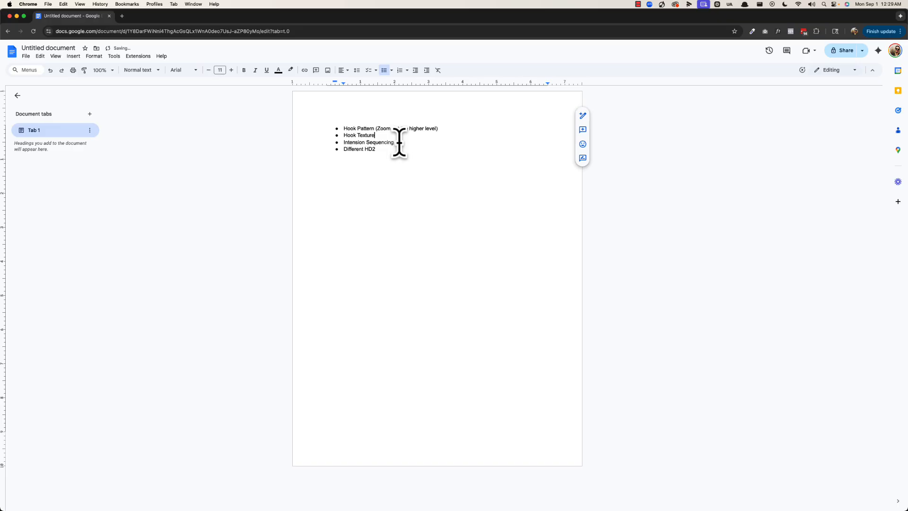
Move "Intension Sequencing" from its own bullet into the first one, after "Hook Pattern /".
key(super+shift+Left)
key(Left)
key(Up)
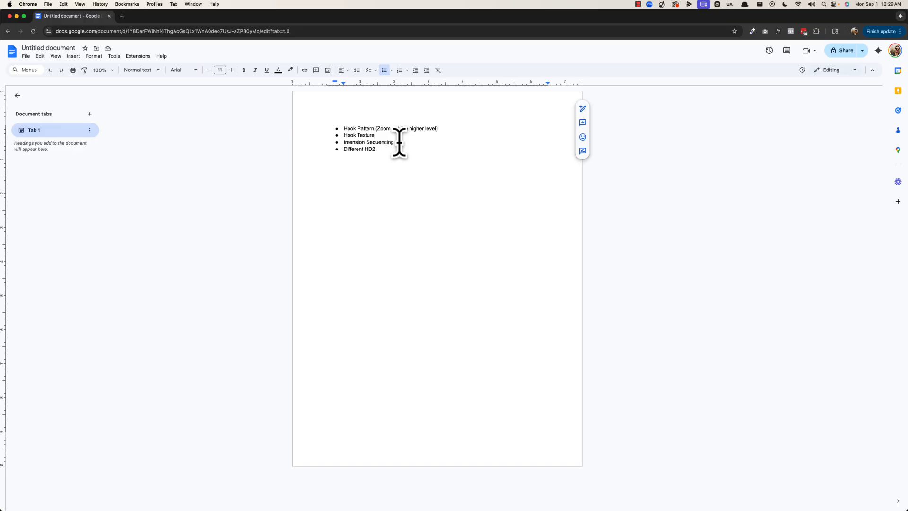
key(Down)
key(Down)
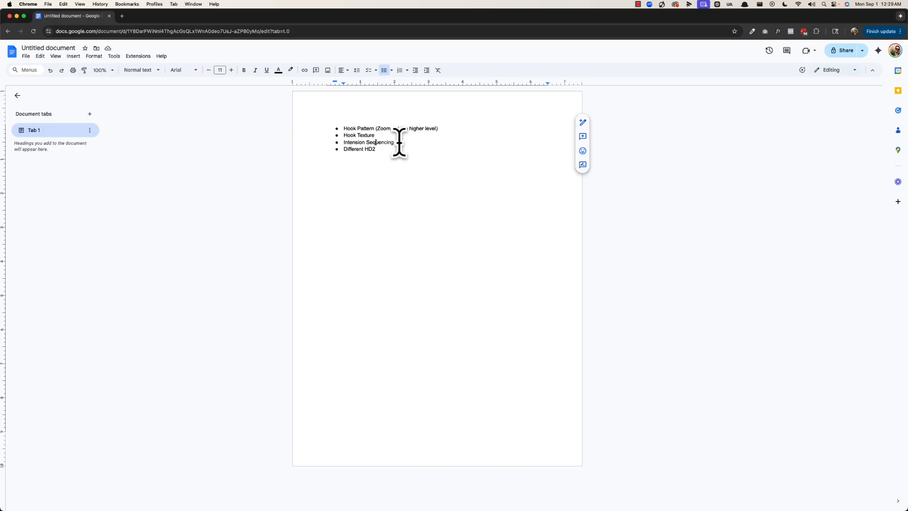
key(super+shift+Left)
key(super+c)
key(BackSpace)
key(BackSpace)
key(BackSpace)
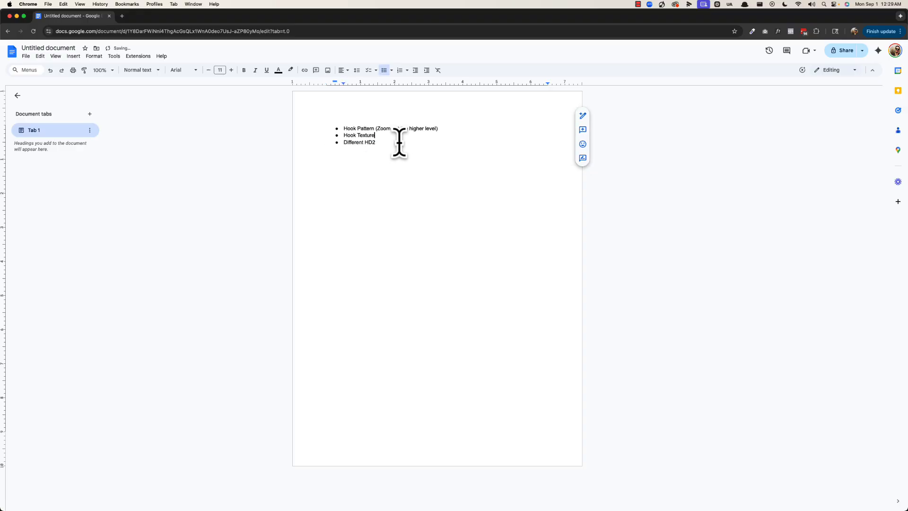
key(Up)
text(/)
key(super+v)
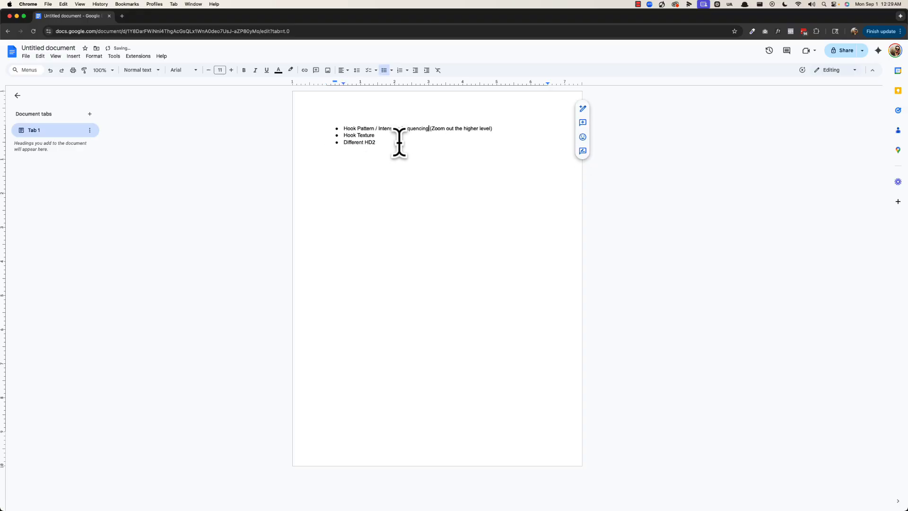
key(Return)
key(Up)
text(Storty)
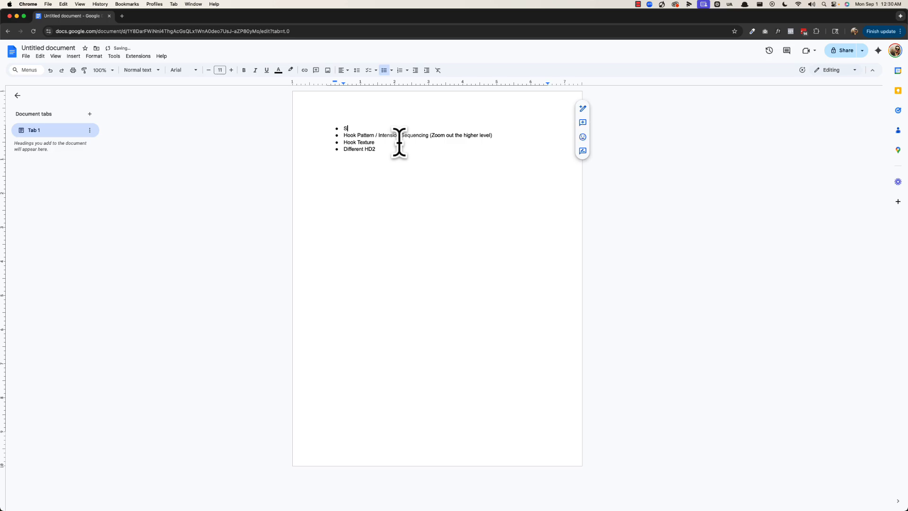
key(BackSpace)
key(BackSpace)
key(BackSpace)
key(BackSpace)
key(BackSpace)
key(BackSpace)
key(Delete)
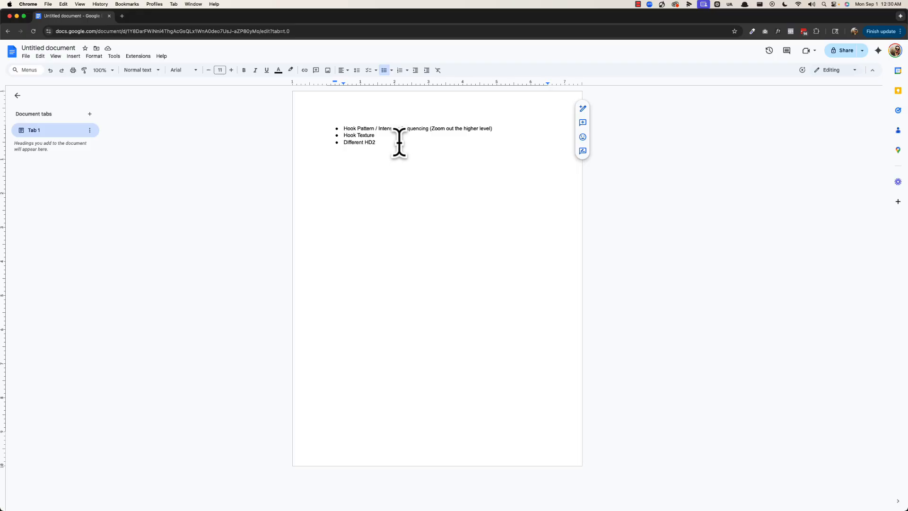
Add a "Sophisticated CR" bullet between the Hook Pattern and Hook Texture bullets.
key(Return)
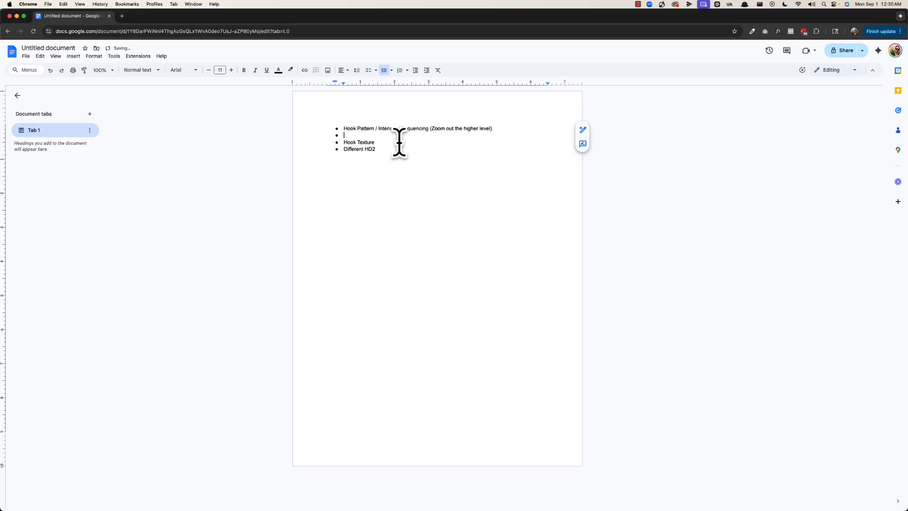
text(Sophisticated )
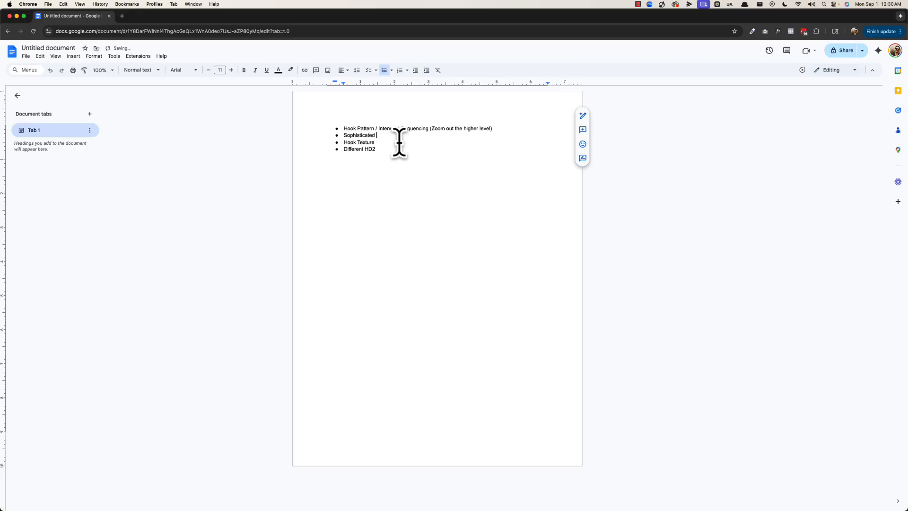
text(CR)
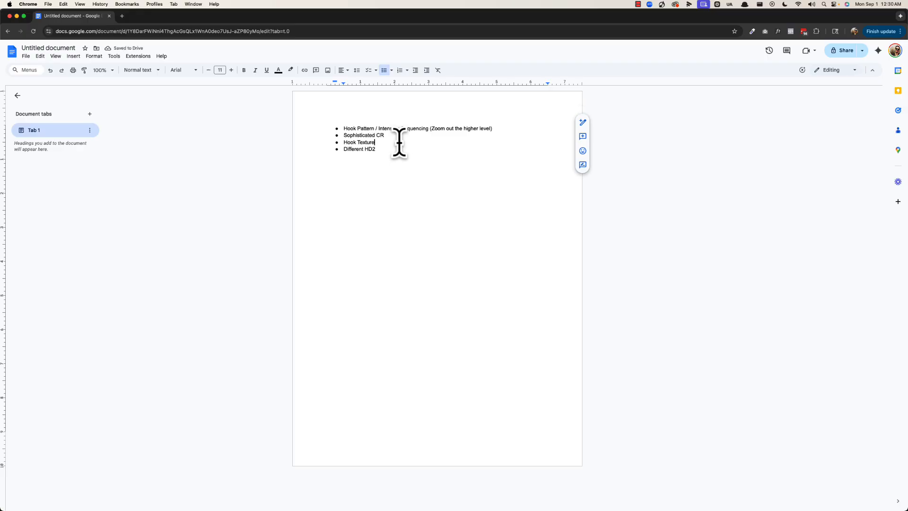
key(Down)
key(shift+super+Left)
key(Right)
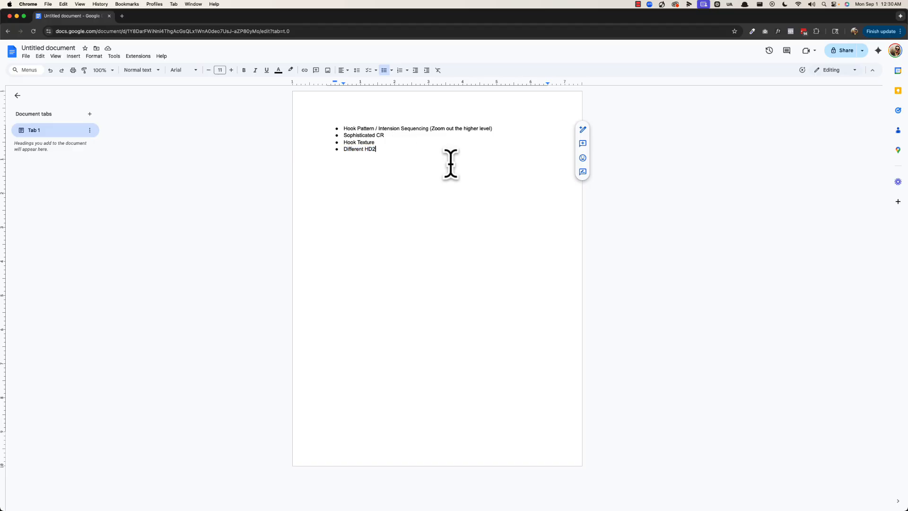
Switch back to Ableton Live and collapse all tracks to show the complete arrangement map.
key(super+Tab)
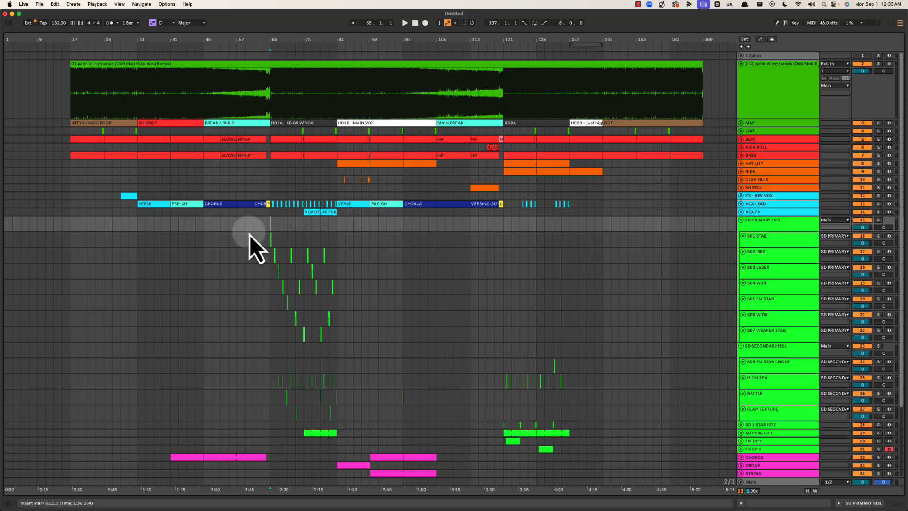
click(250, 235)
alt+click(742, 220)
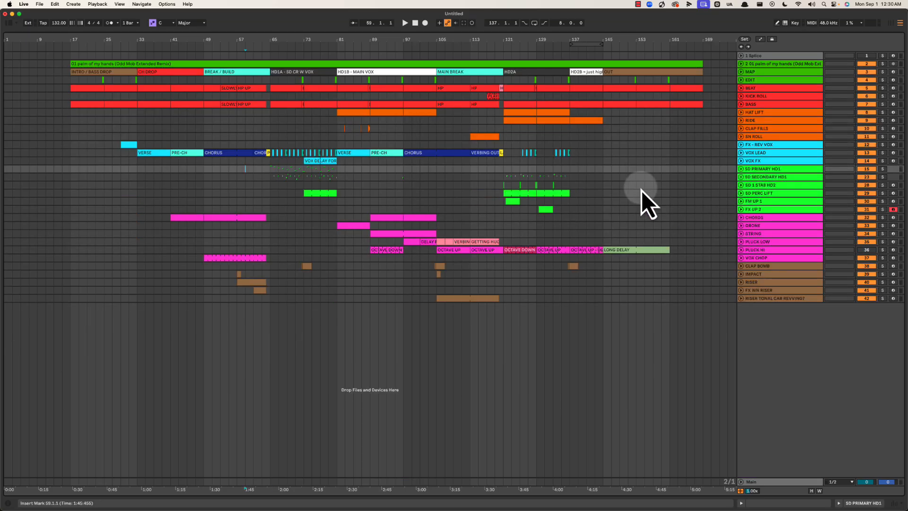
drag(57, 74, 725, 301)
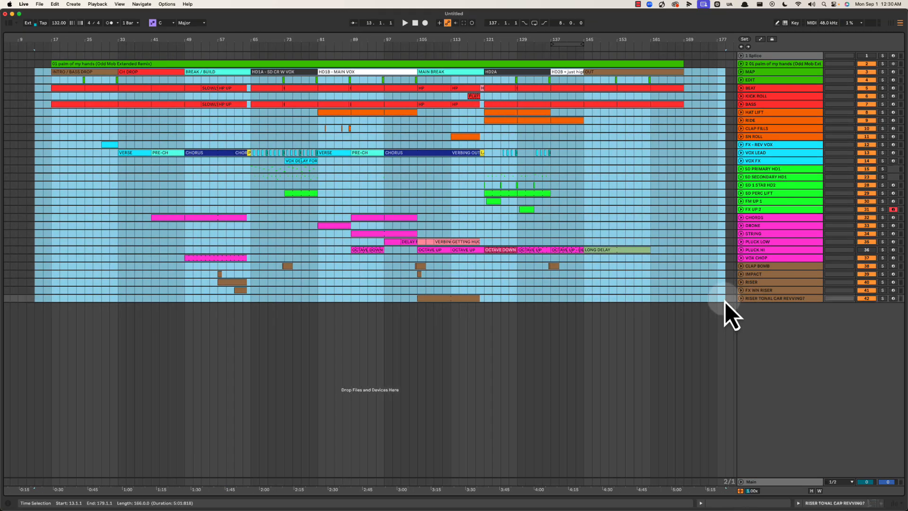
Delete the Splice track and the reference remix audio track.
click(762, 64)
shift+click(761, 56)
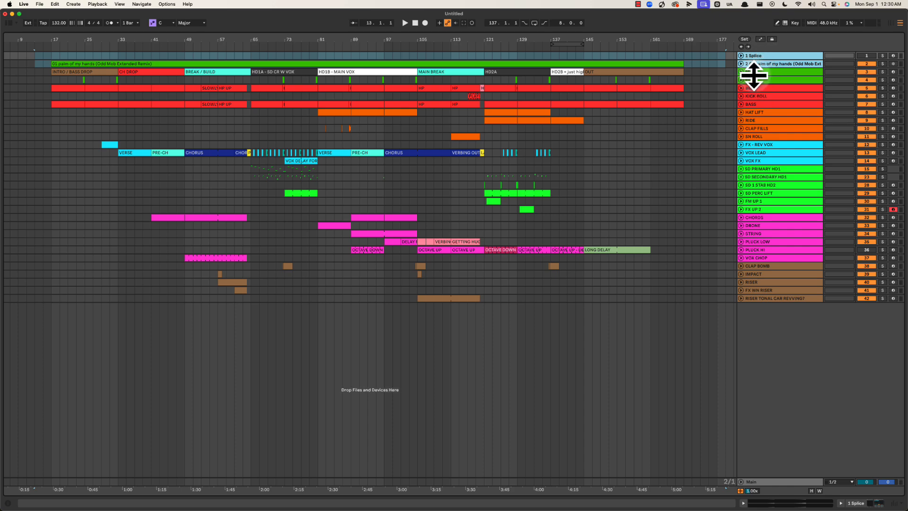
key(Delete)
Remove all devices from the Main track and hide its device view.
click(764, 483)
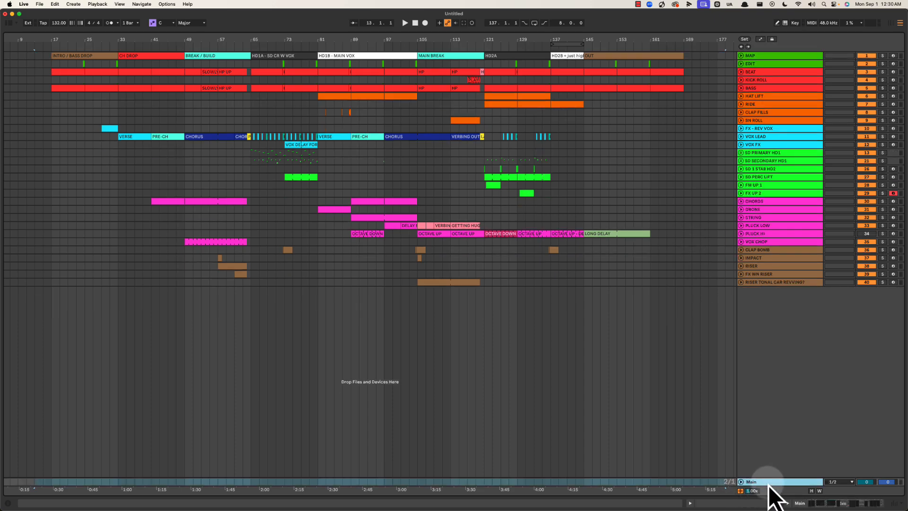
key(shift+Tab)
scroll(406, 479, left, 5)
key(super+a)
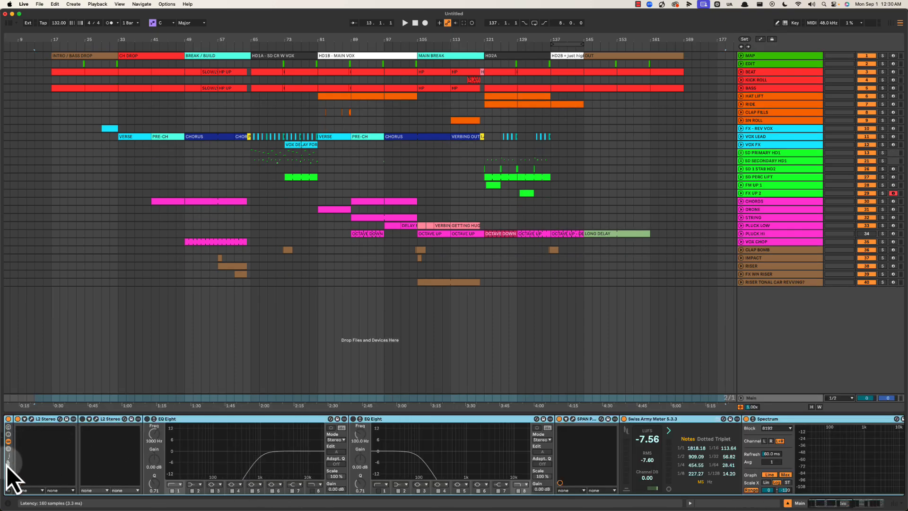
key(Delete)
key(super+alt+l)
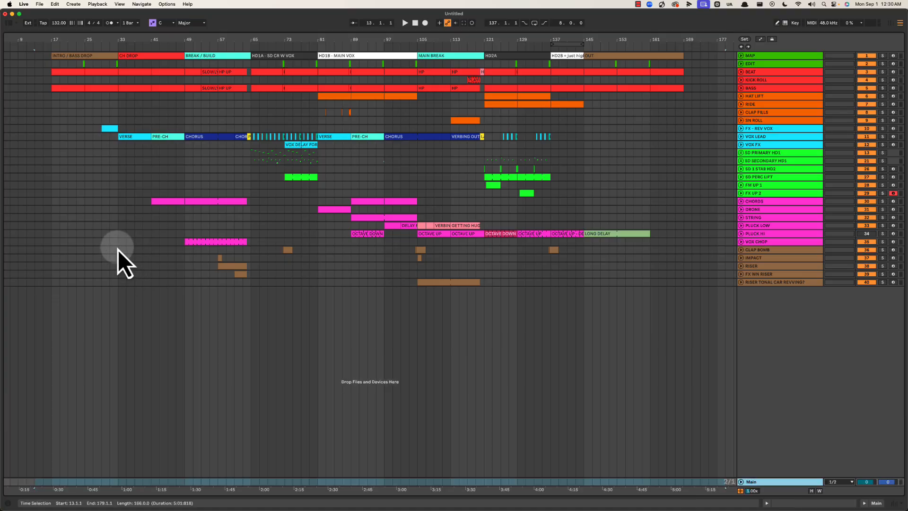
Look over the cleaned-up arrangement map from bar 17 to bar 169.
click(118, 250)
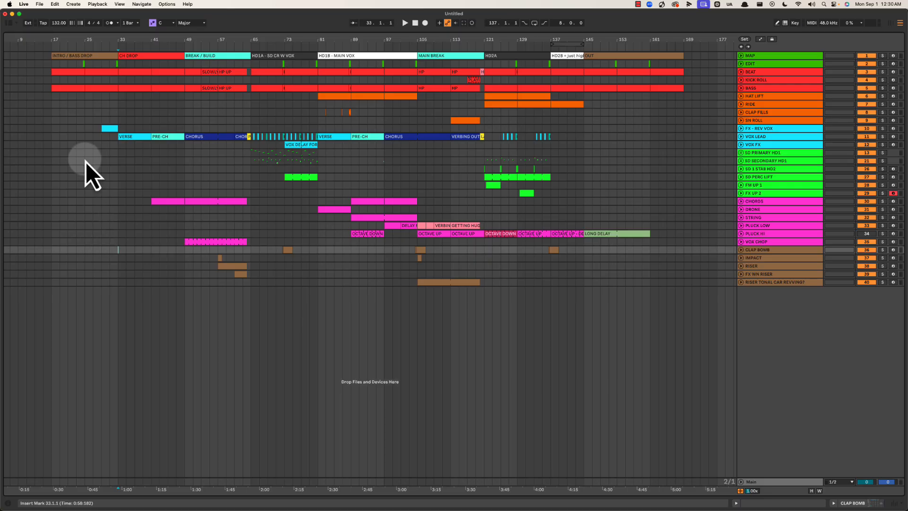
drag(53, 66, 684, 172)
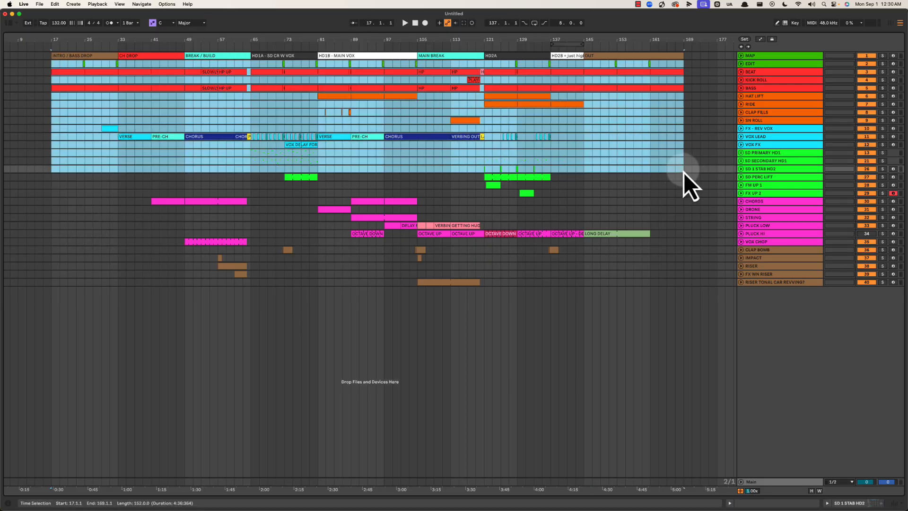
click(684, 172)
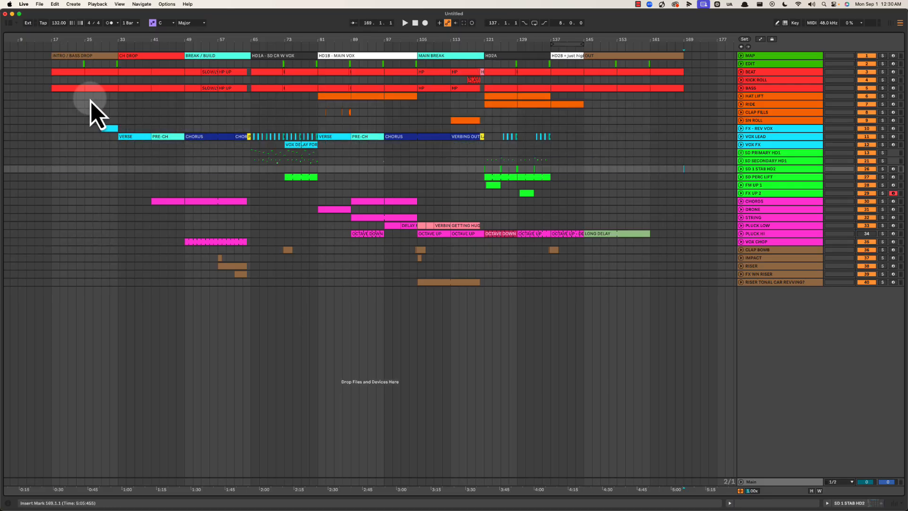